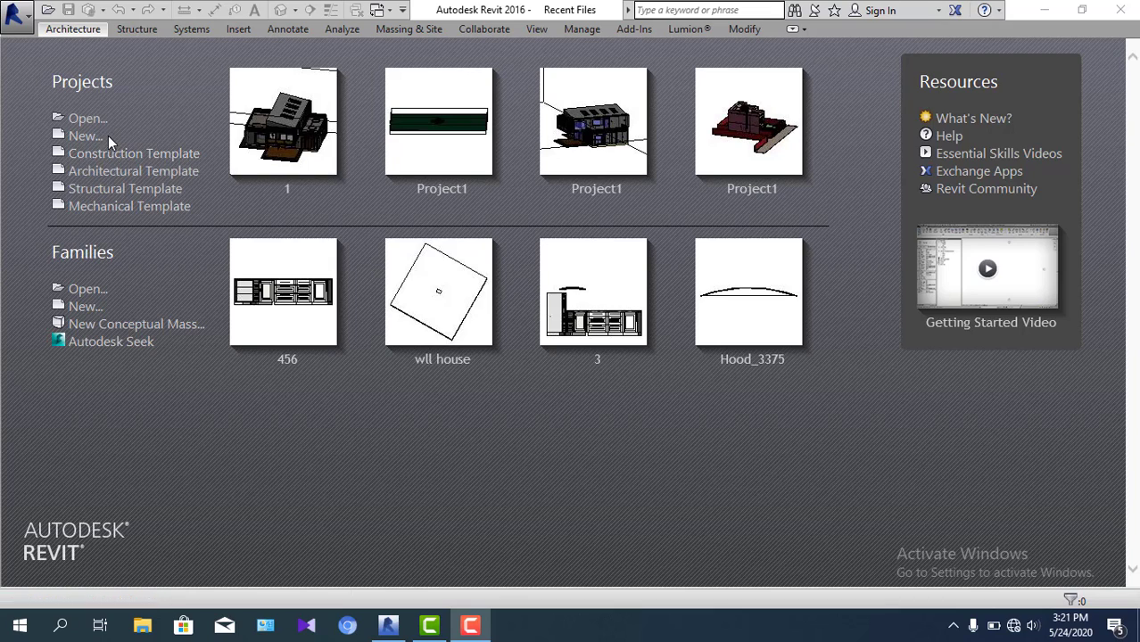
- Create a new project from the Architectural Template
click(85, 135)
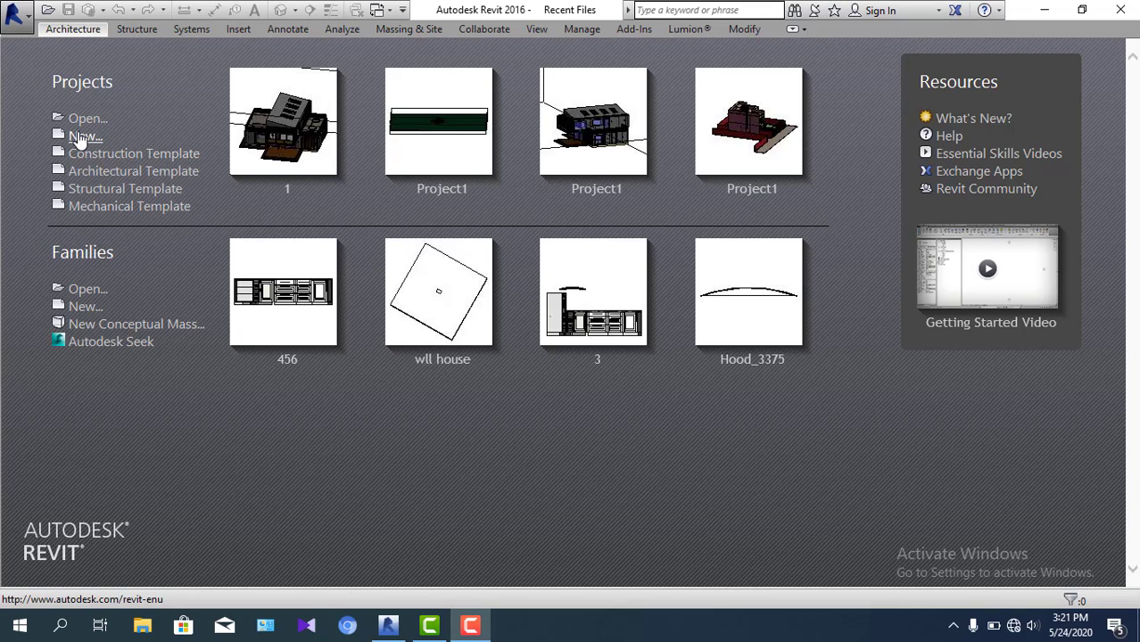
click(554, 276)
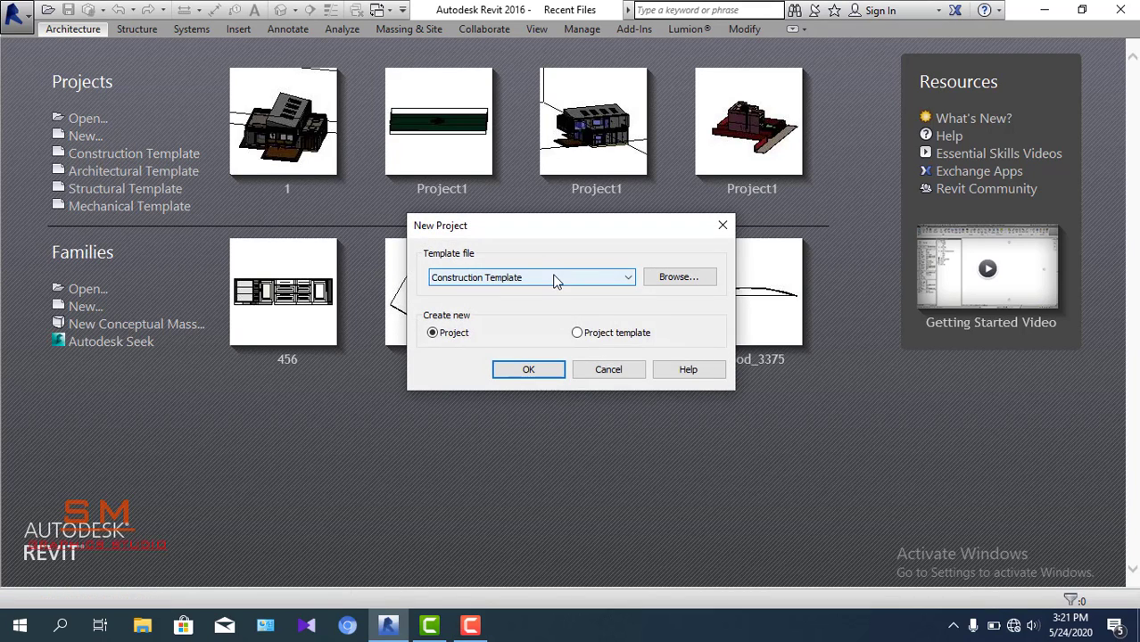
click(534, 314)
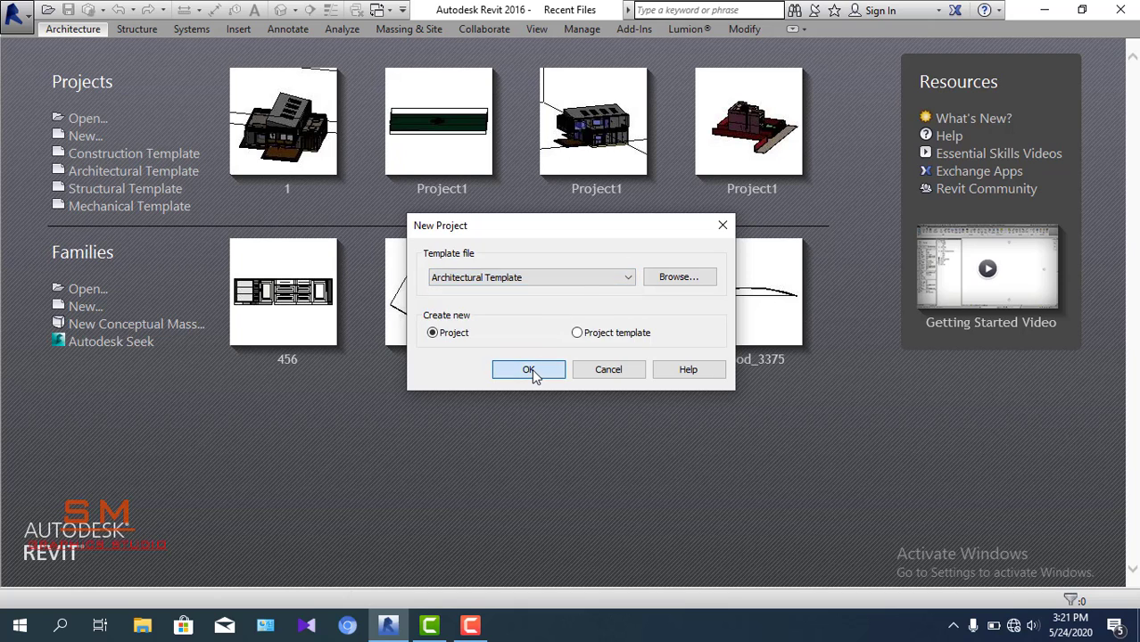
click(532, 369)
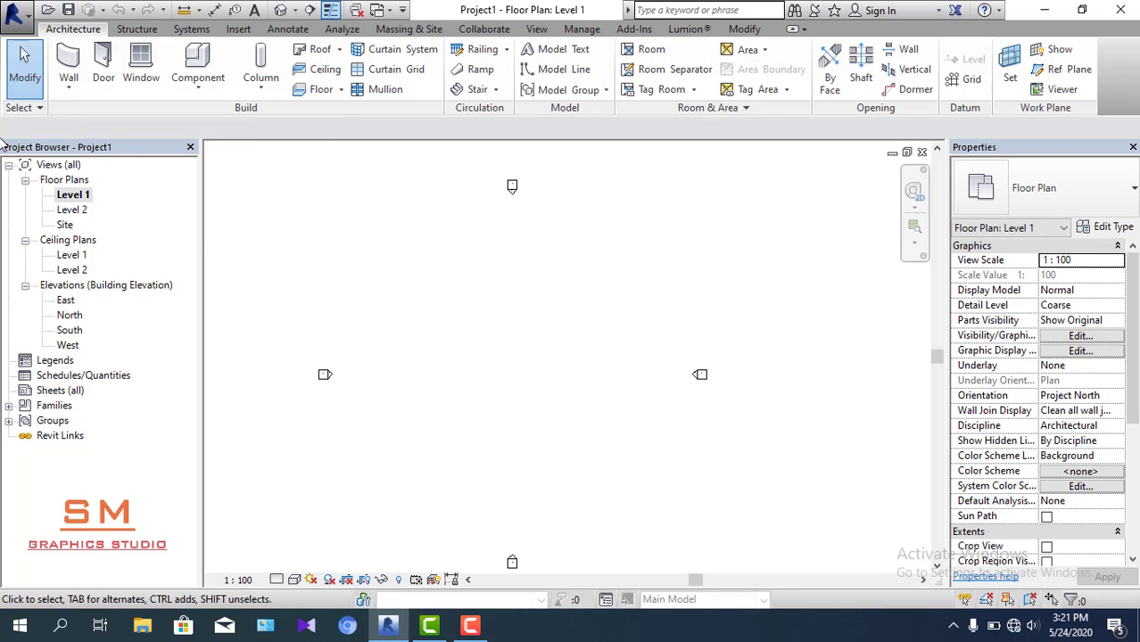
- In the North elevation, rename Level 2 to 'top' and rename its matching plan views
double_click(69, 317)
scroll(750, 330, up, 2)
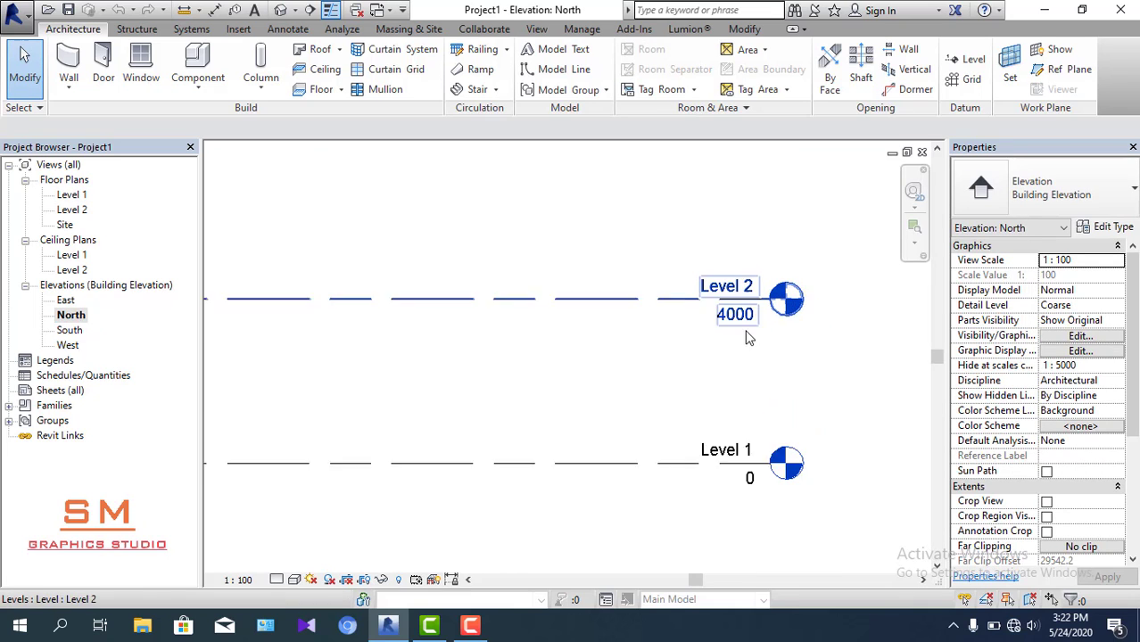
scroll(696, 397, up, 1)
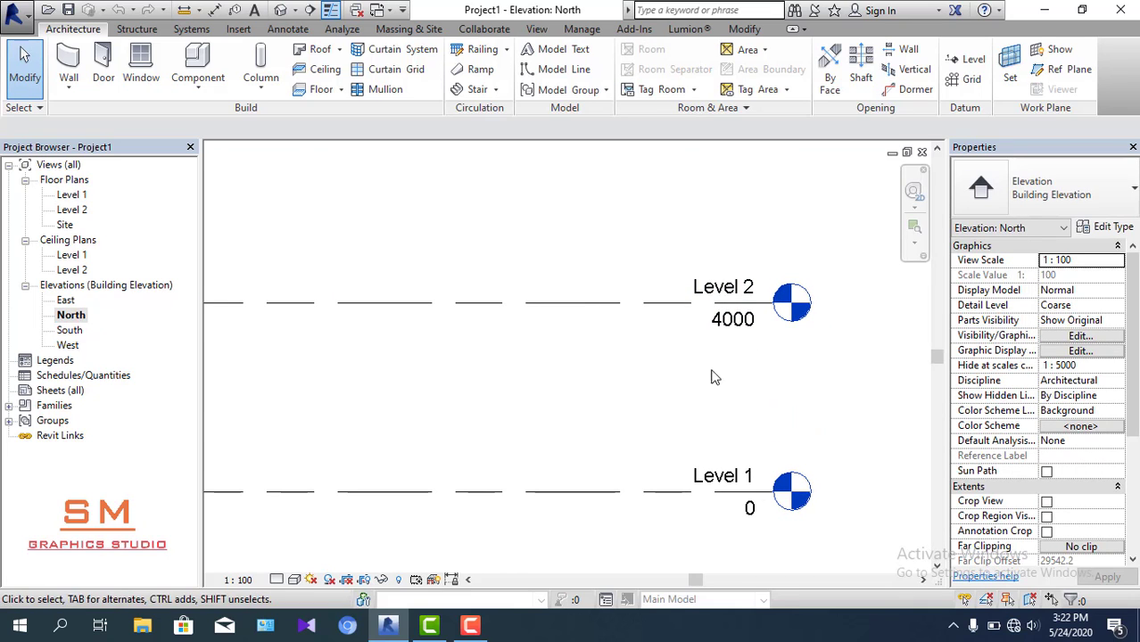
double_click(735, 294)
text(top)
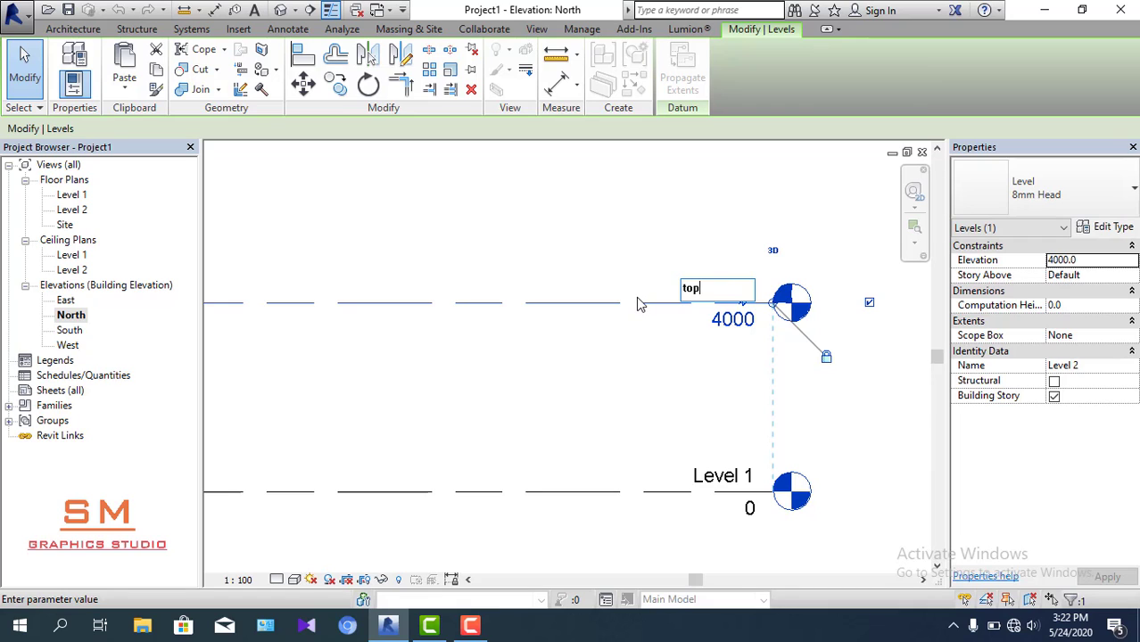
key(Return)
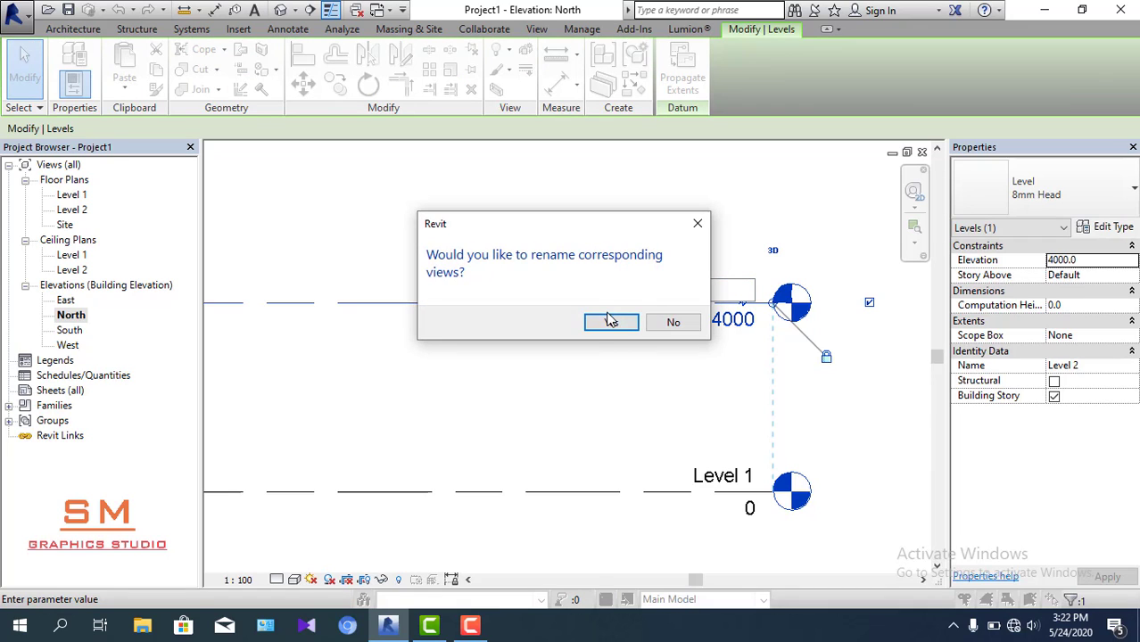
click(611, 323)
click(687, 347)
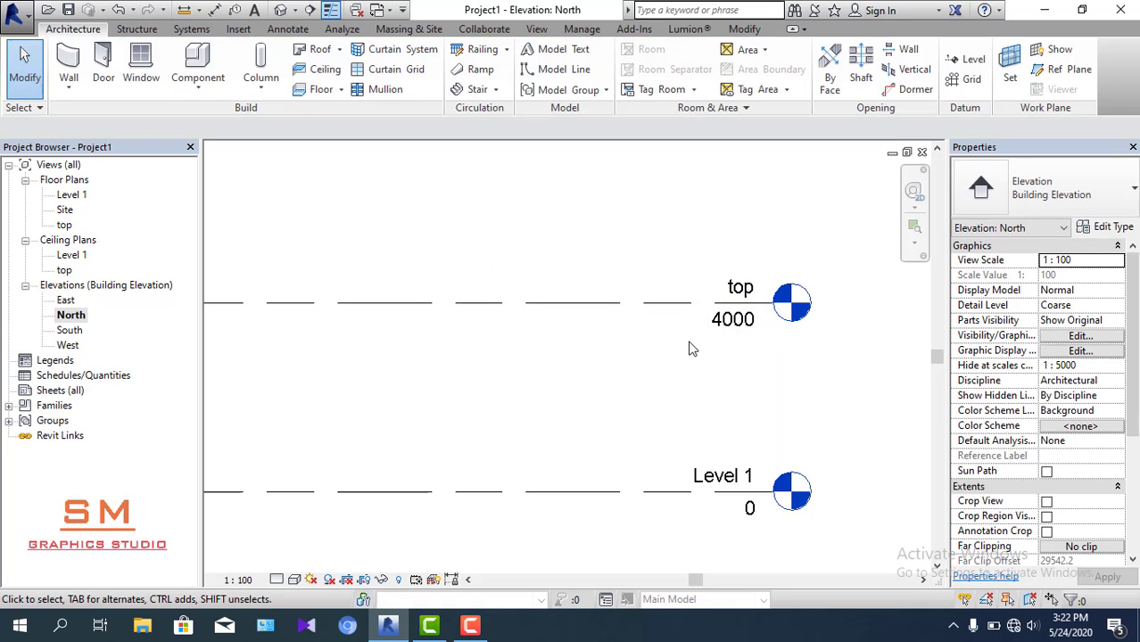
- Set project length units to feet and fractional inches, rounded to the nearest 1/8"
click(584, 31)
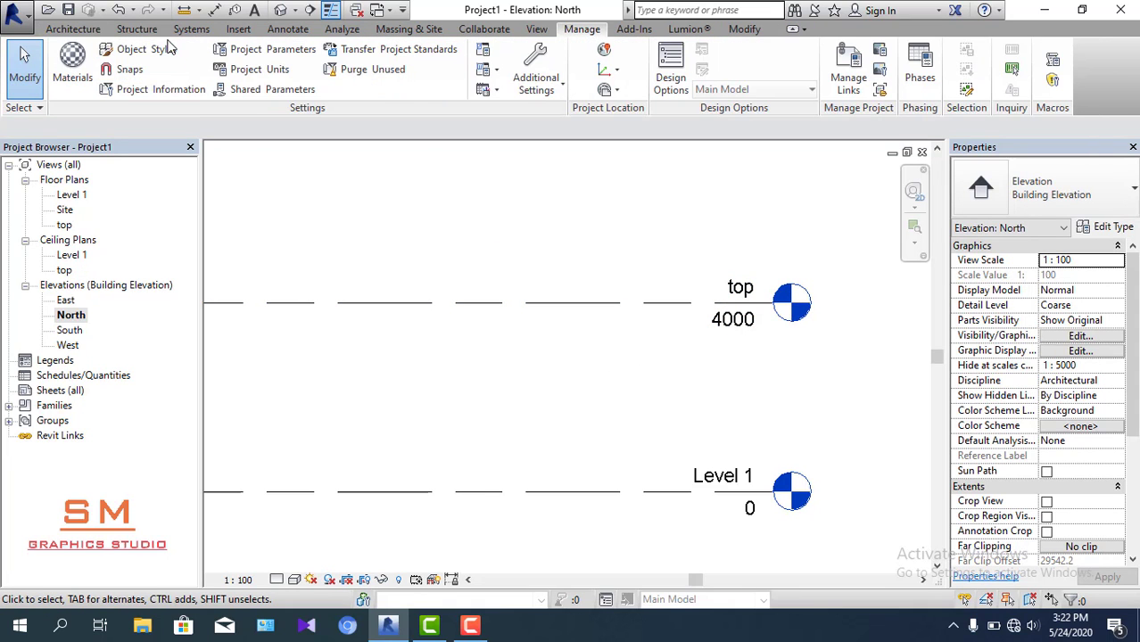
click(239, 71)
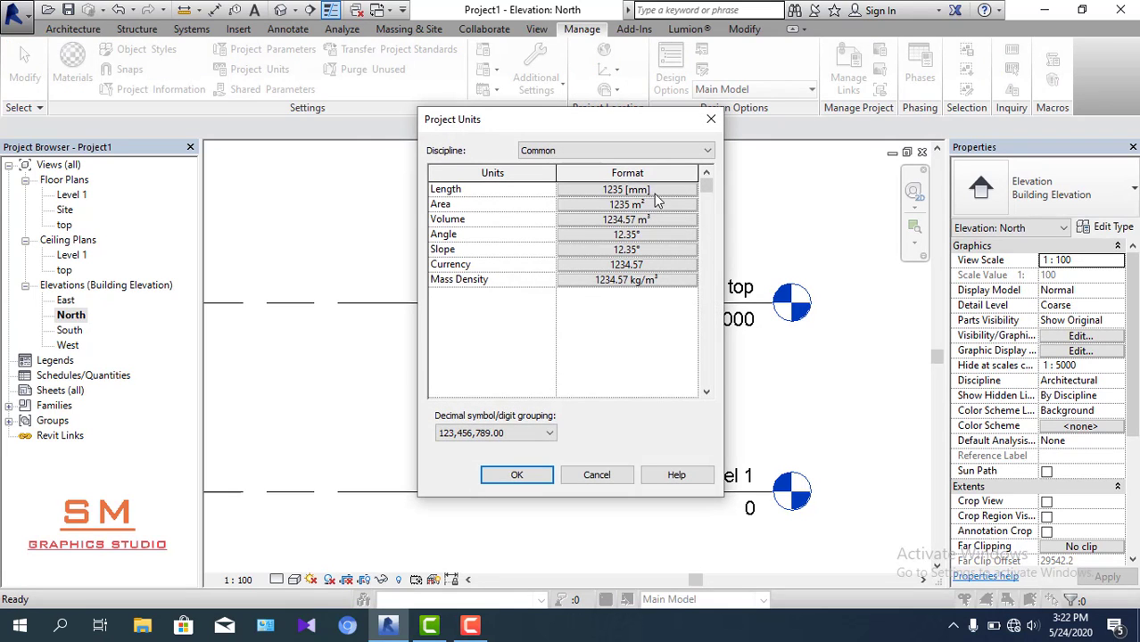
click(656, 192)
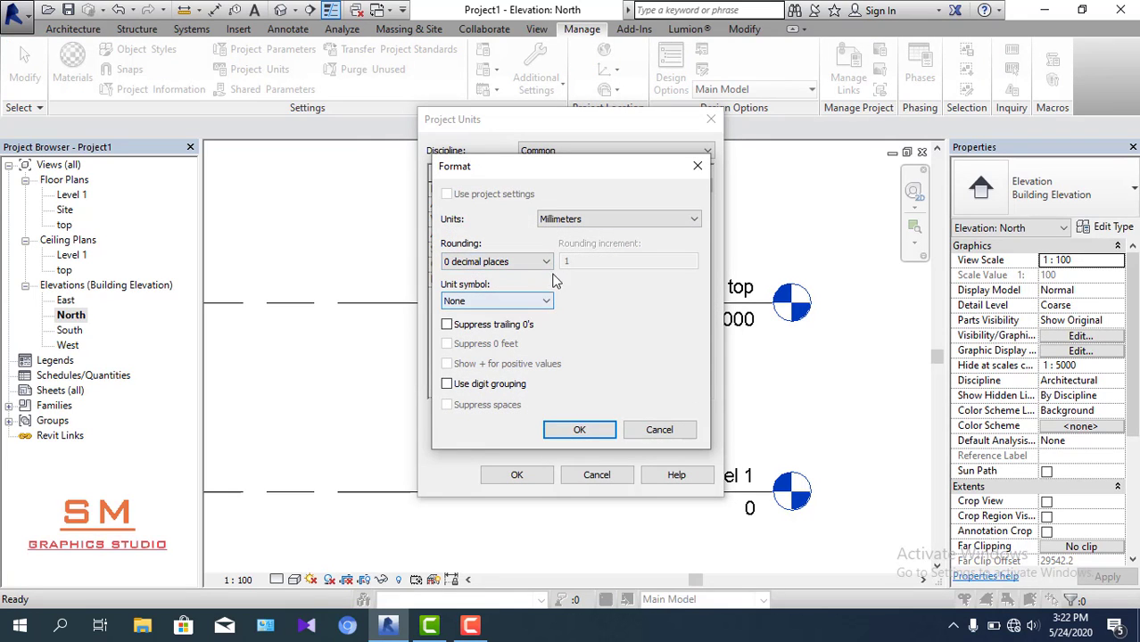
click(579, 220)
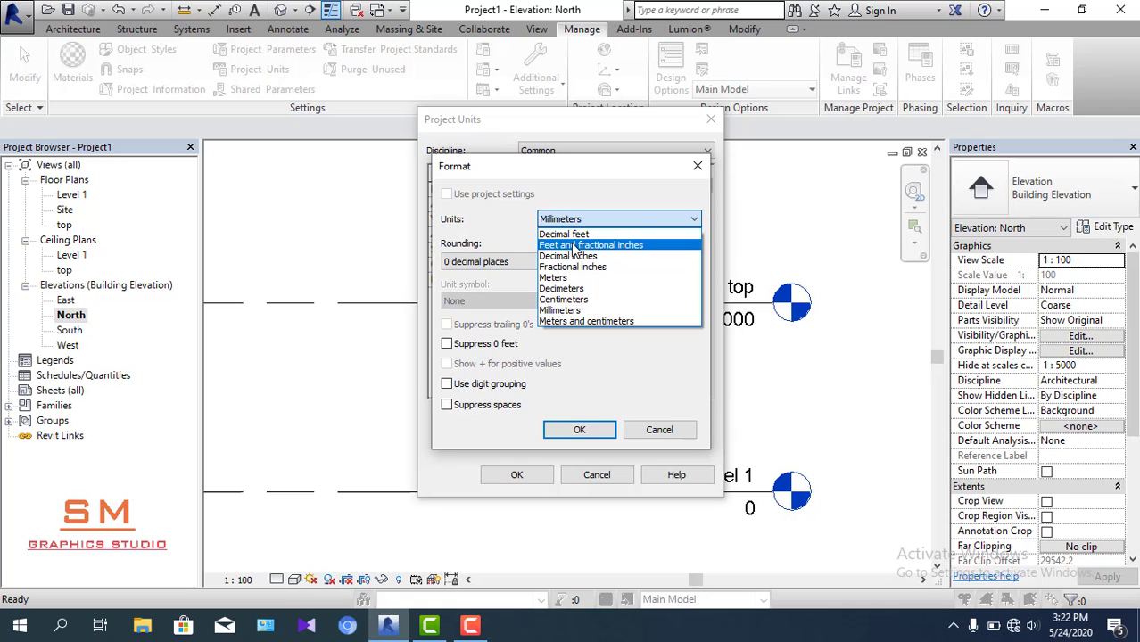
click(575, 246)
click(546, 261)
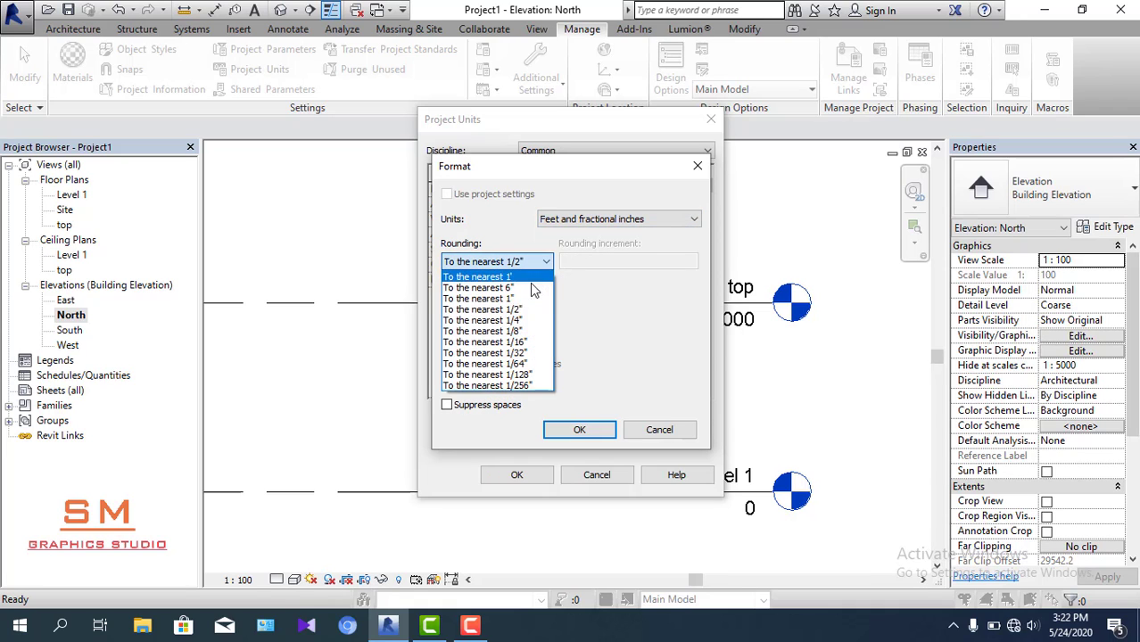
click(530, 336)
click(580, 432)
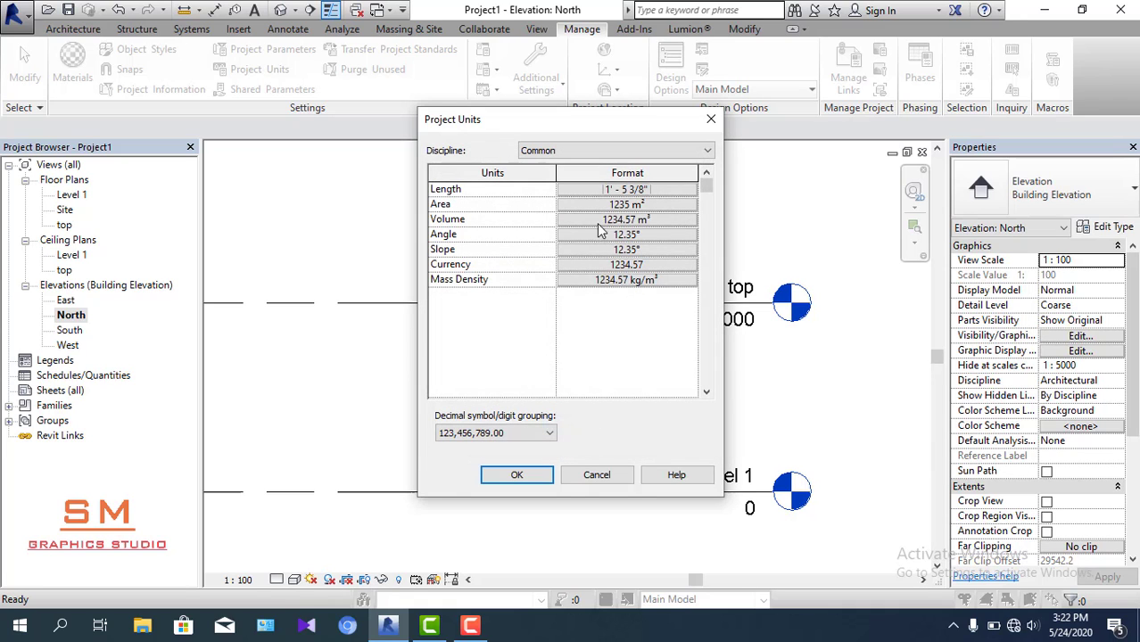
- Set project area units to square feet and apply the Project Units changes
click(629, 207)
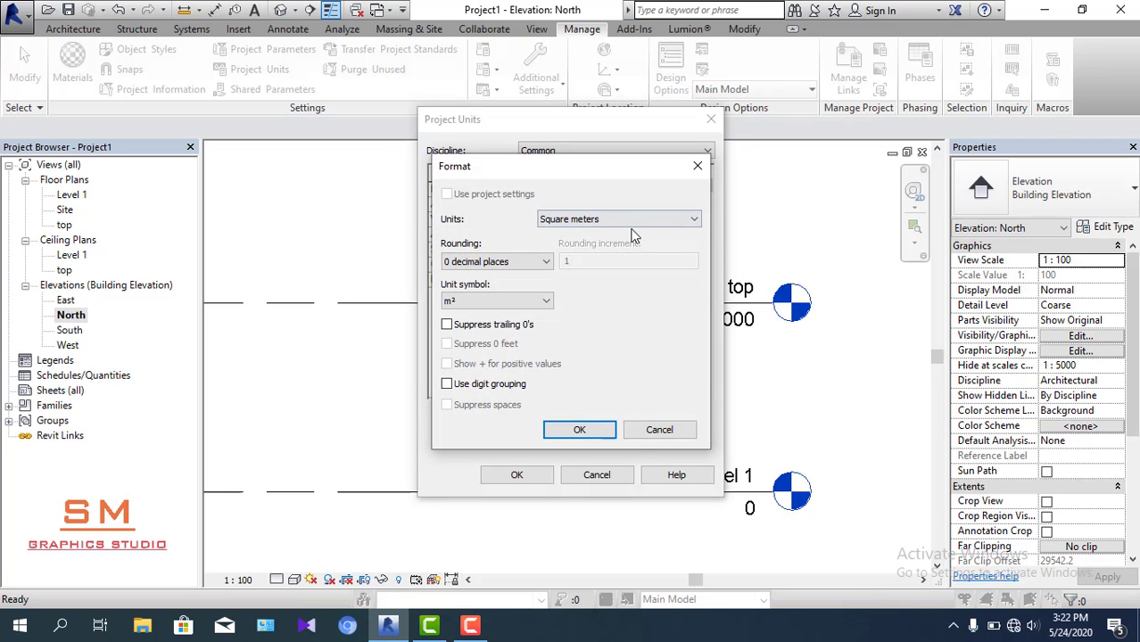
click(627, 220)
click(564, 233)
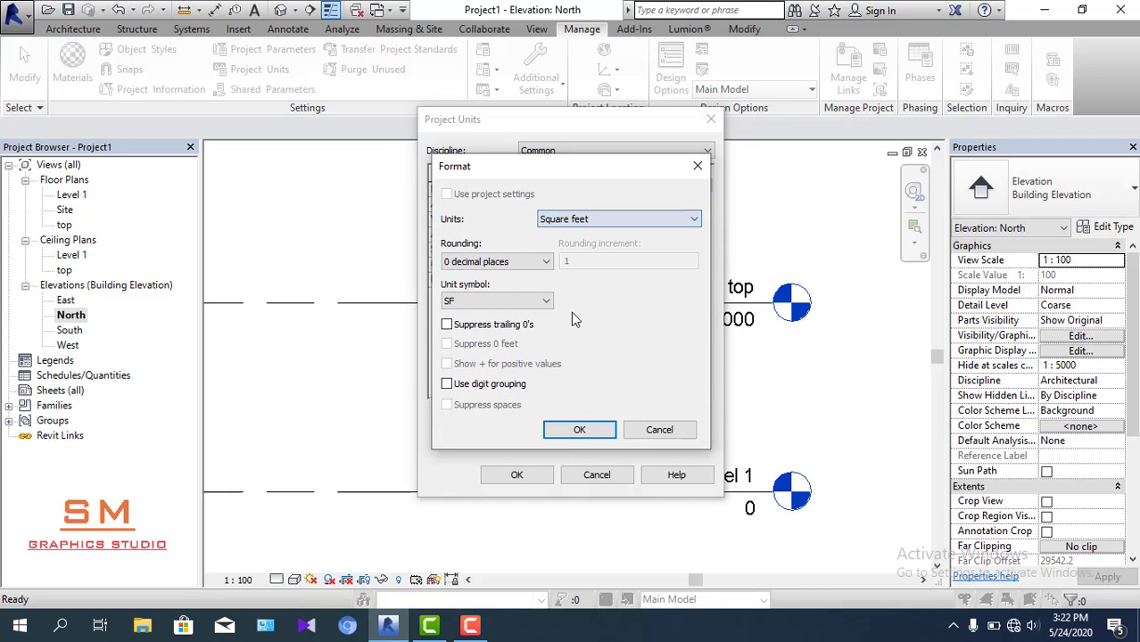
click(580, 430)
click(517, 475)
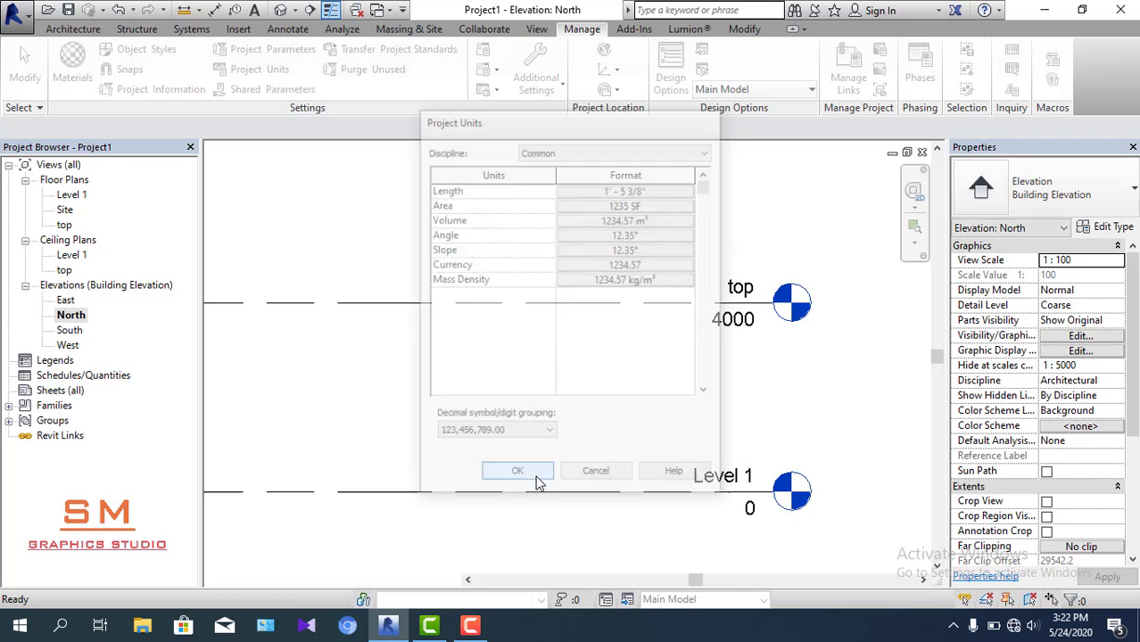
scroll(718, 366, up, 2)
click(758, 306)
- Change the top level's elevation to 7' - 9"
click(758, 306)
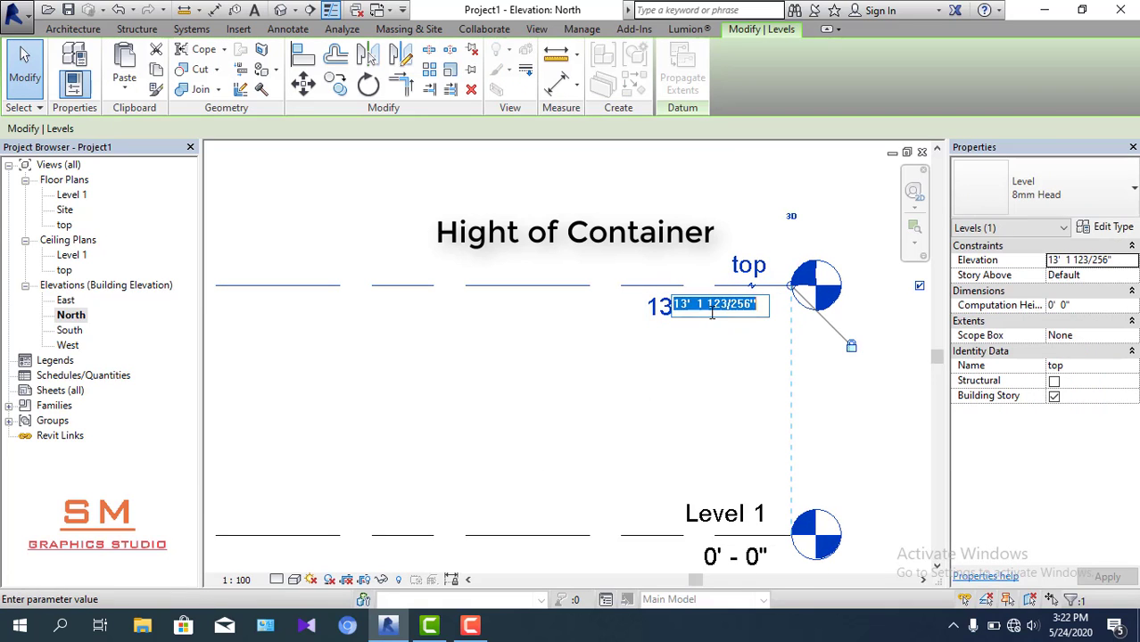
drag(761, 306, 562, 308)
text(7'9)
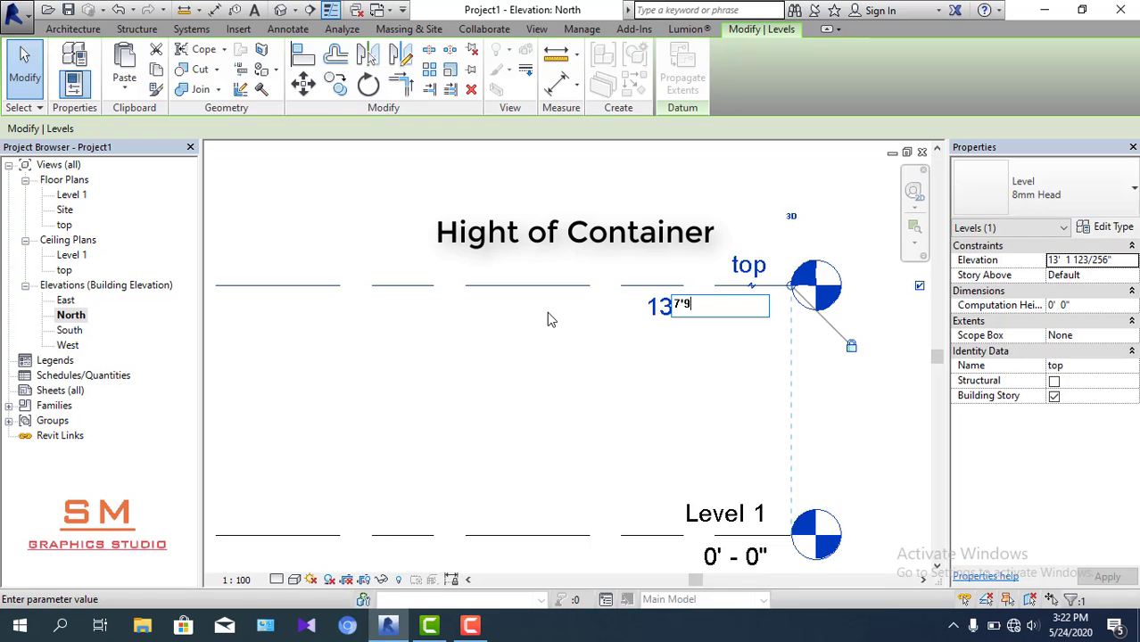
key(Return)
key(Escape)
- Open the Level 1 floor plan and centre the view
scroll(701, 313, down, 2)
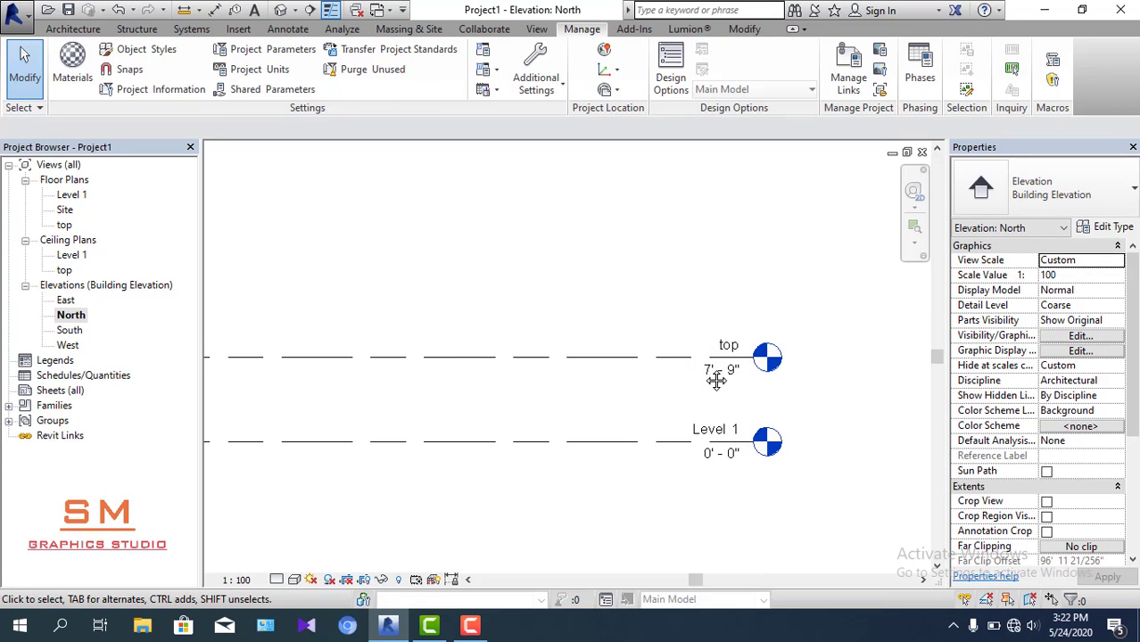
scroll(717, 381, down, 1)
scroll(789, 370, down, 1)
scroll(713, 384, down, 1)
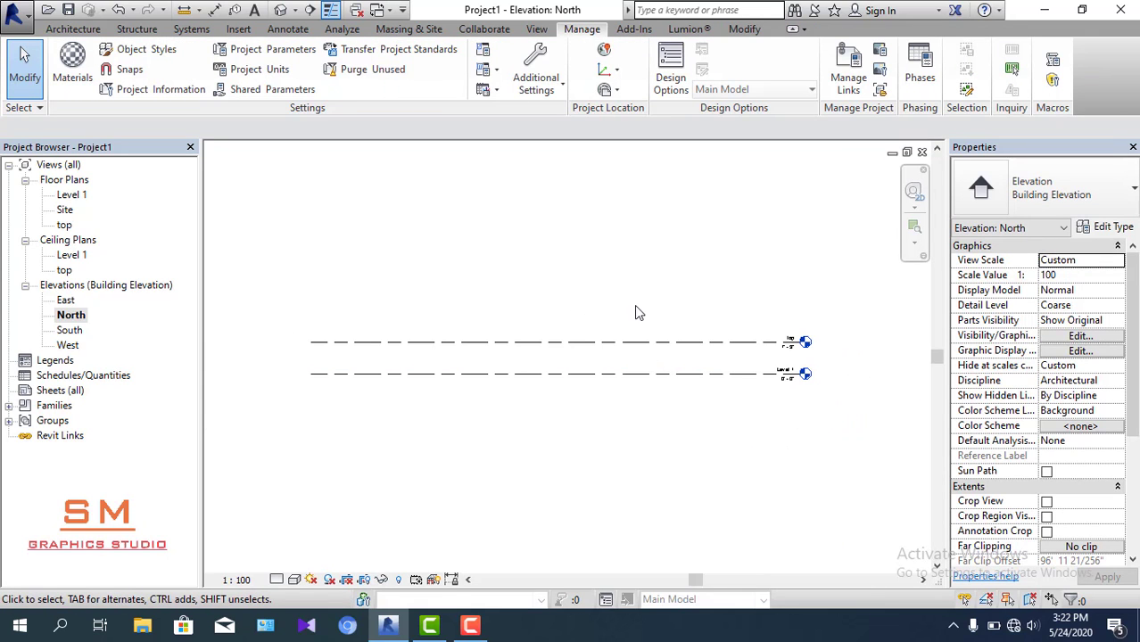
double_click(71, 194)
mouse_move(536, 346)
middle_down()
mouse_move(529, 356)
mouse_move(562, 372)
mouse_move(566, 358)
middle_up()
scroll(555, 404, up, 1)
scroll(555, 403, down, 1)
scroll(526, 394, down, 4)
scroll(529, 367, up, 2)
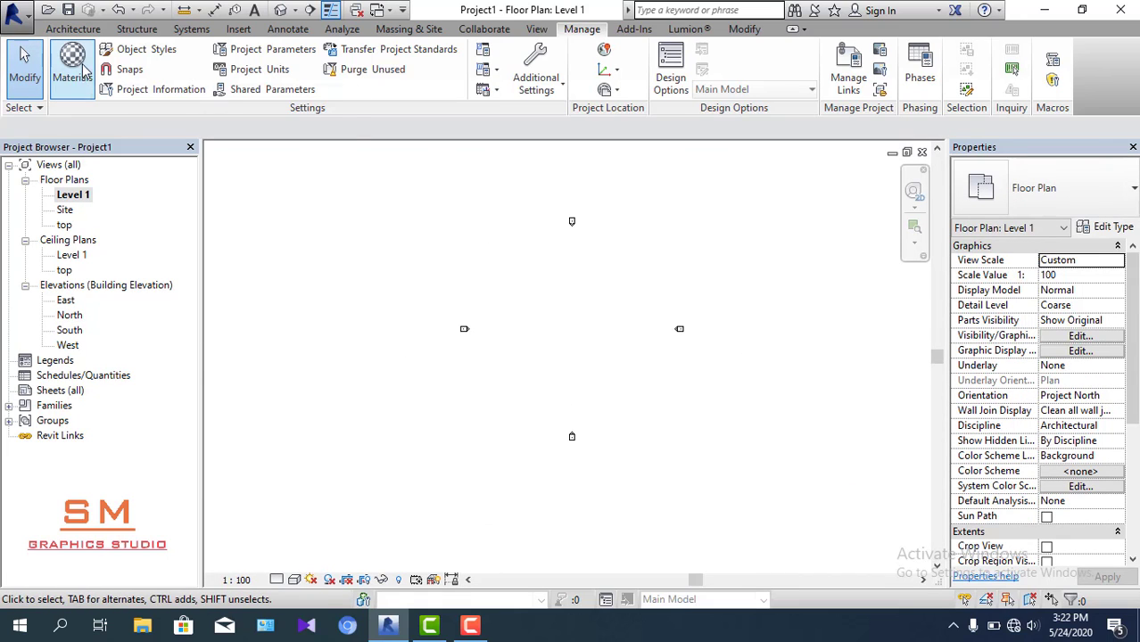
- Create an in-place model in the Air Terminals category named 'Air Terminals 1'
click(85, 29)
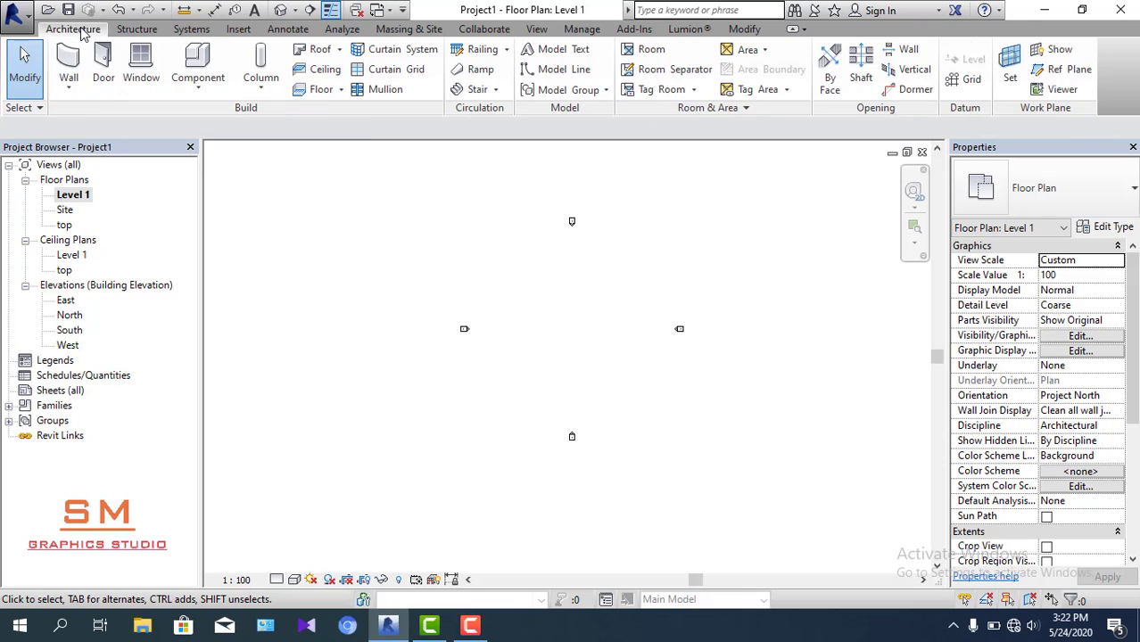
click(203, 85)
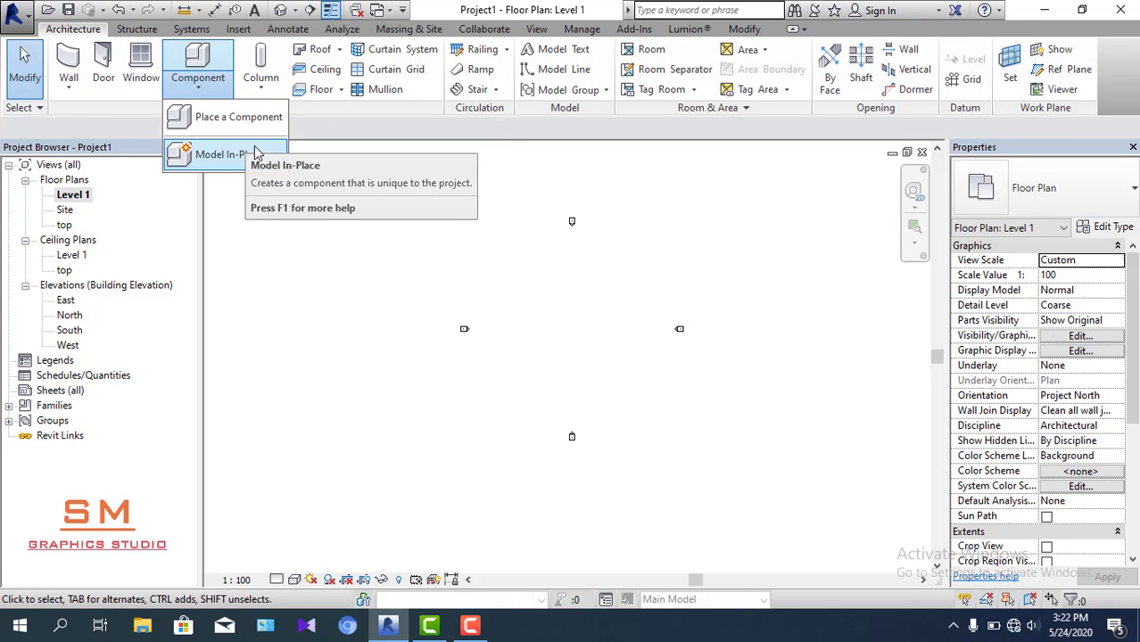
click(225, 158)
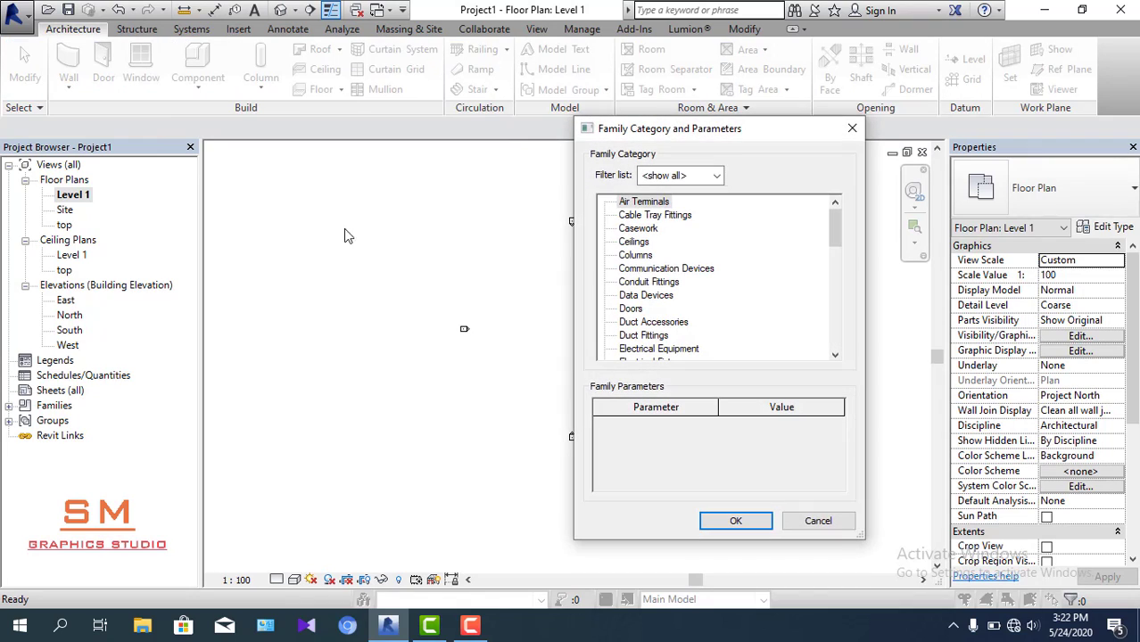
click(735, 521)
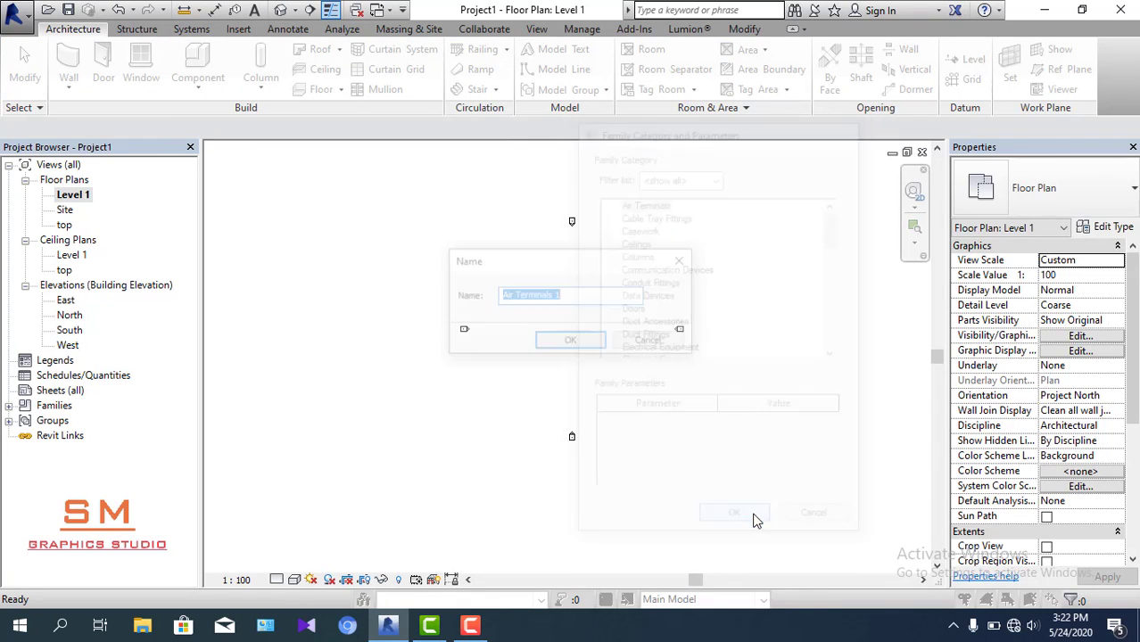
click(571, 343)
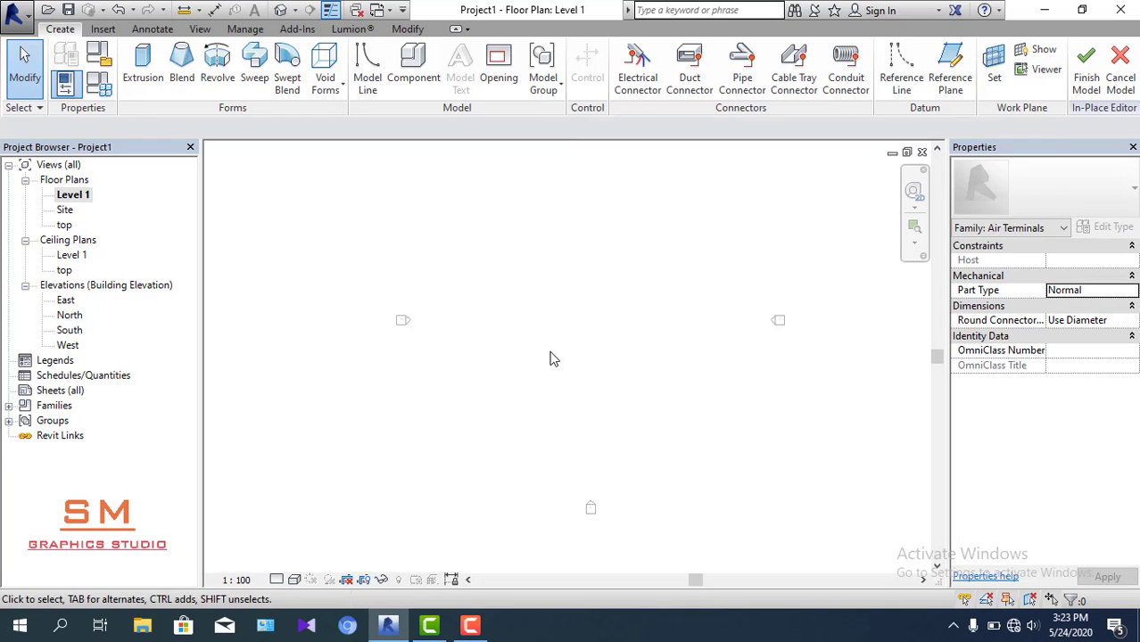
scroll(492, 364, up, 2)
mouse_move(492, 364)
middle_down()
mouse_move(495, 397)
mouse_move(496, 385)
middle_up()
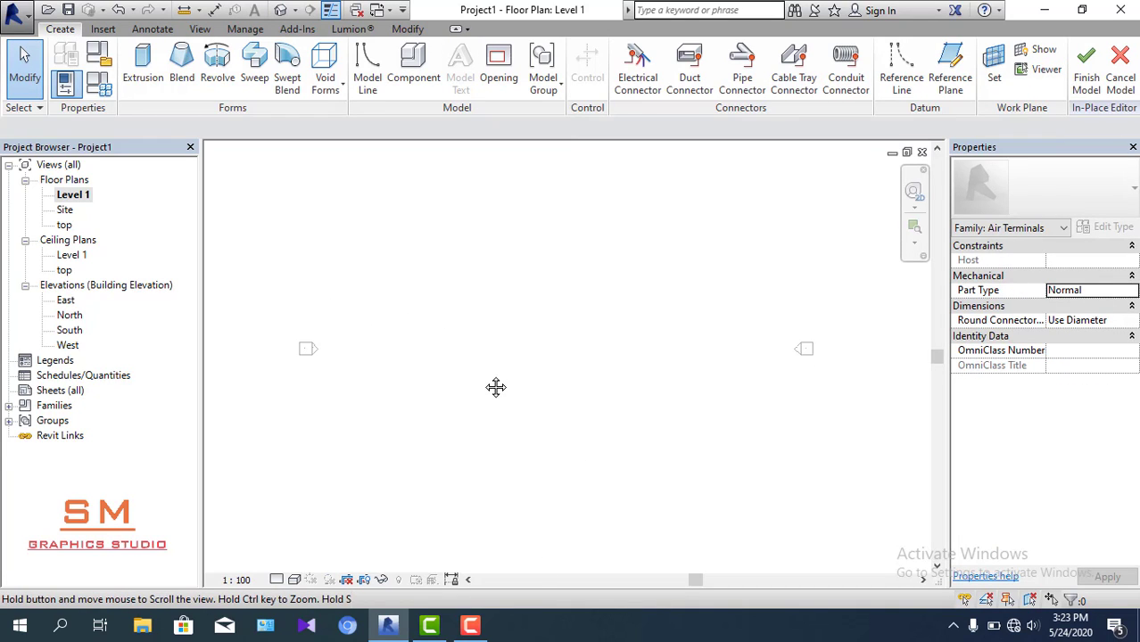
- Start an extrusion and draw a rectangle in its sketch
click(146, 59)
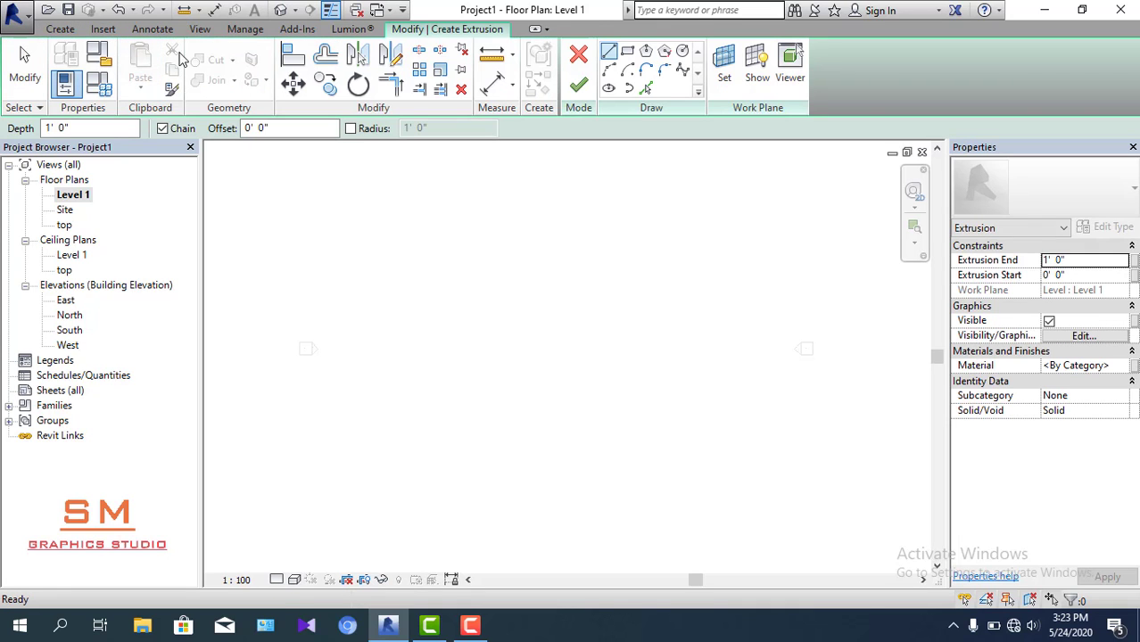
click(607, 55)
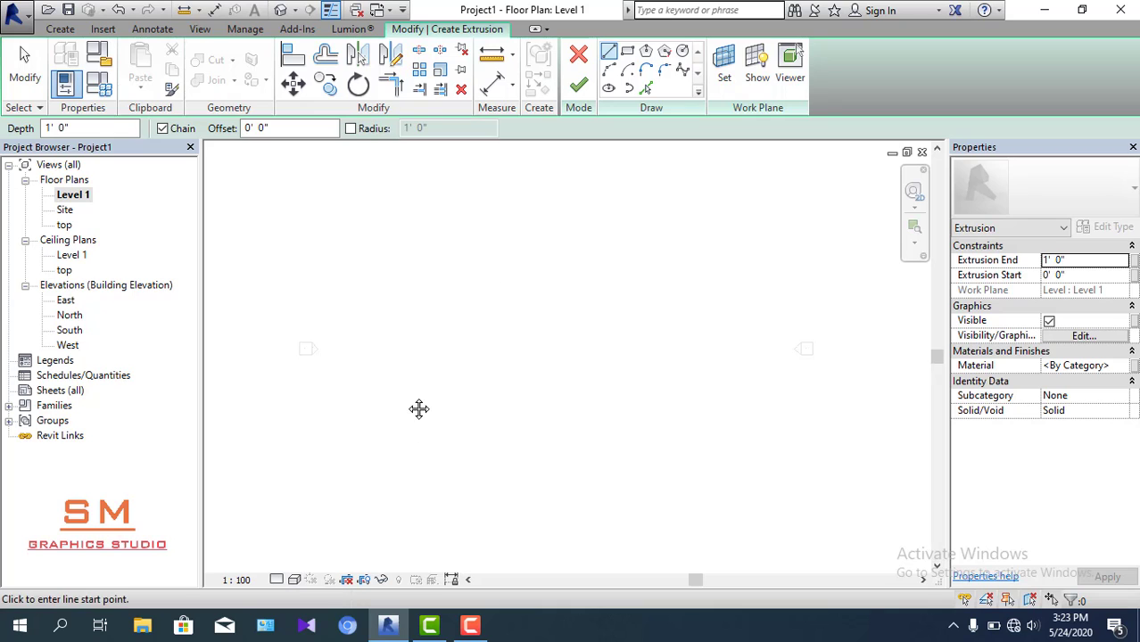
click(627, 52)
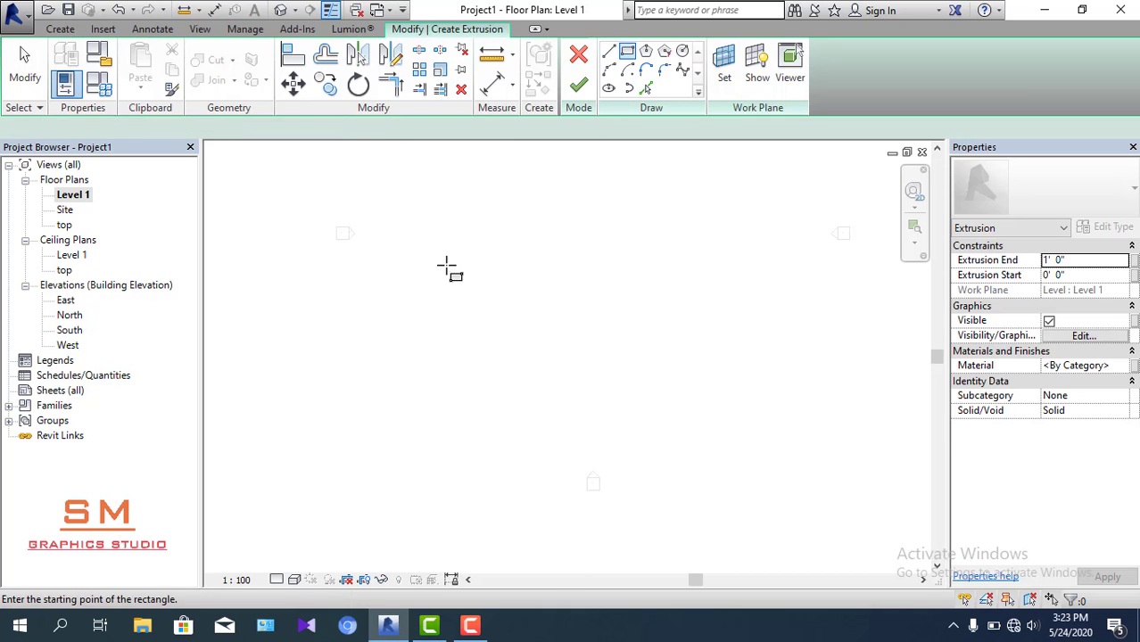
click(393, 216)
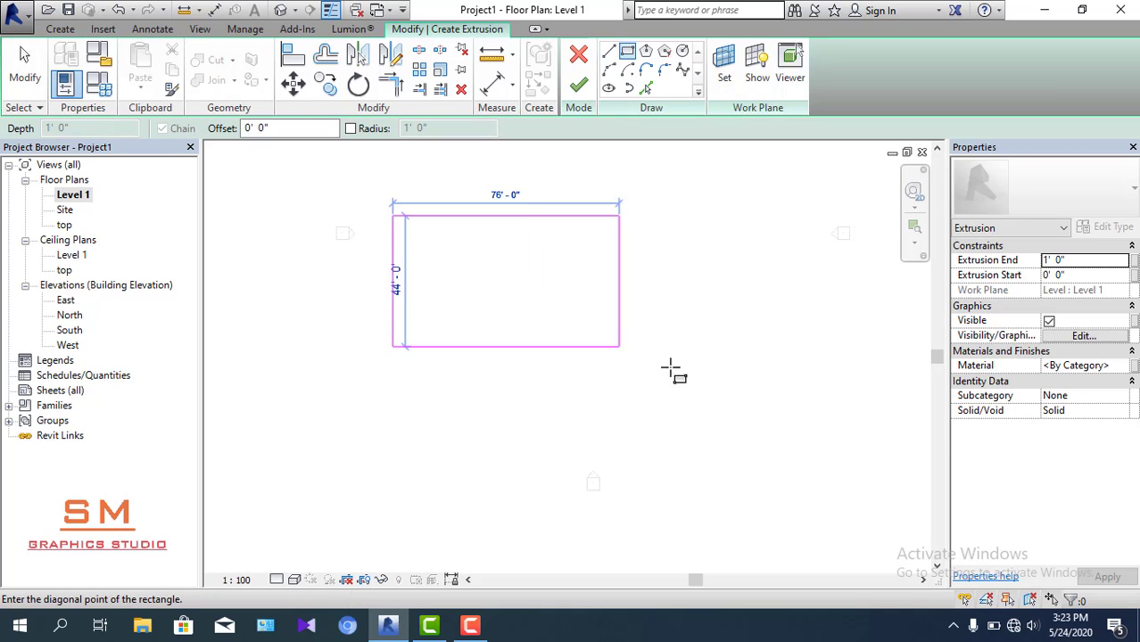
click(786, 335)
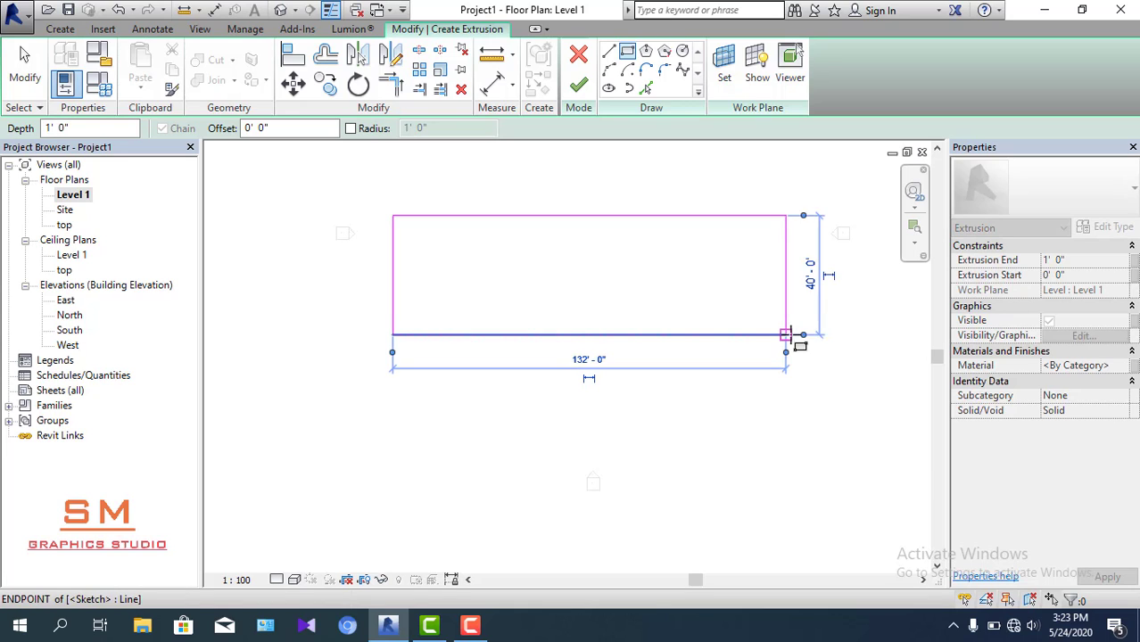
key(Escape)
key(Escape)
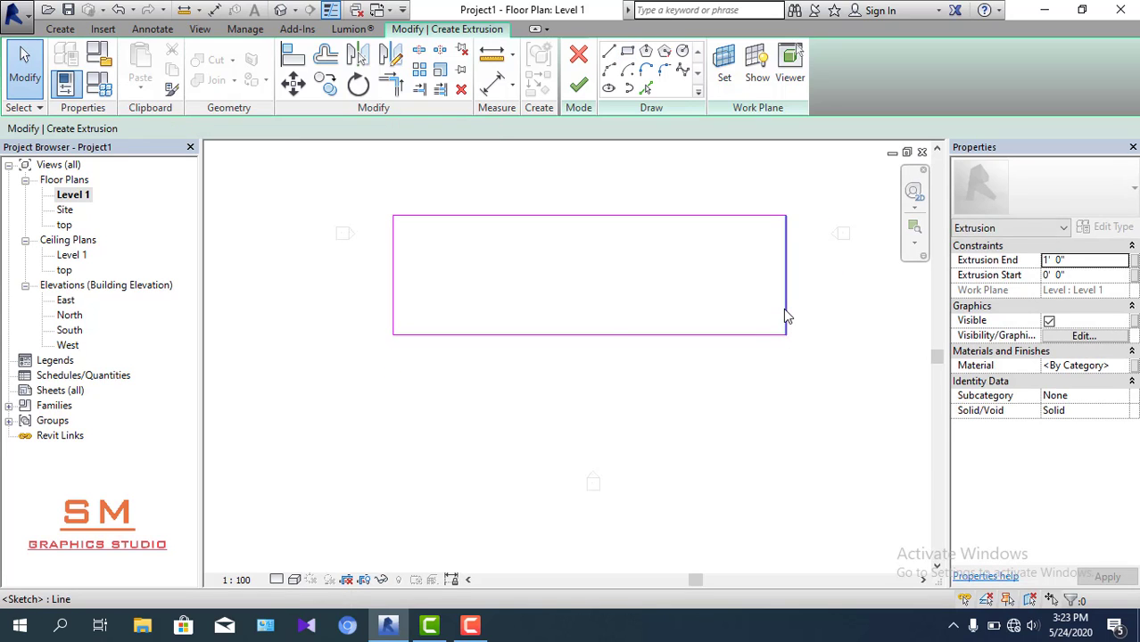
- Change the rectangle's width from 132' to 40'
click(786, 315)
click(587, 359)
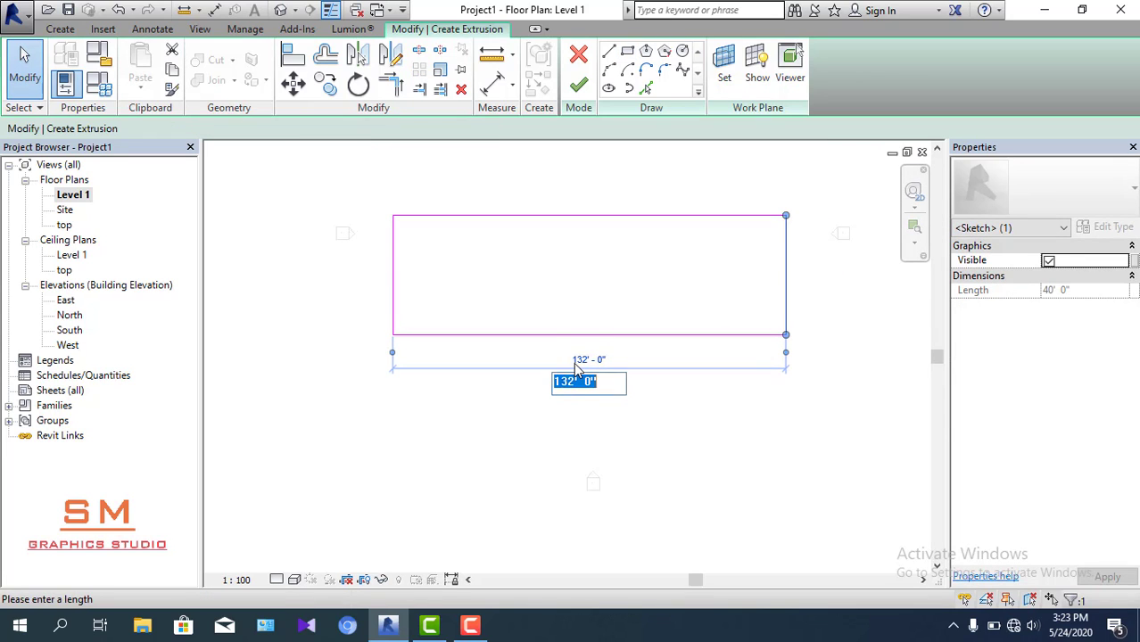
text(40)
key(Return)
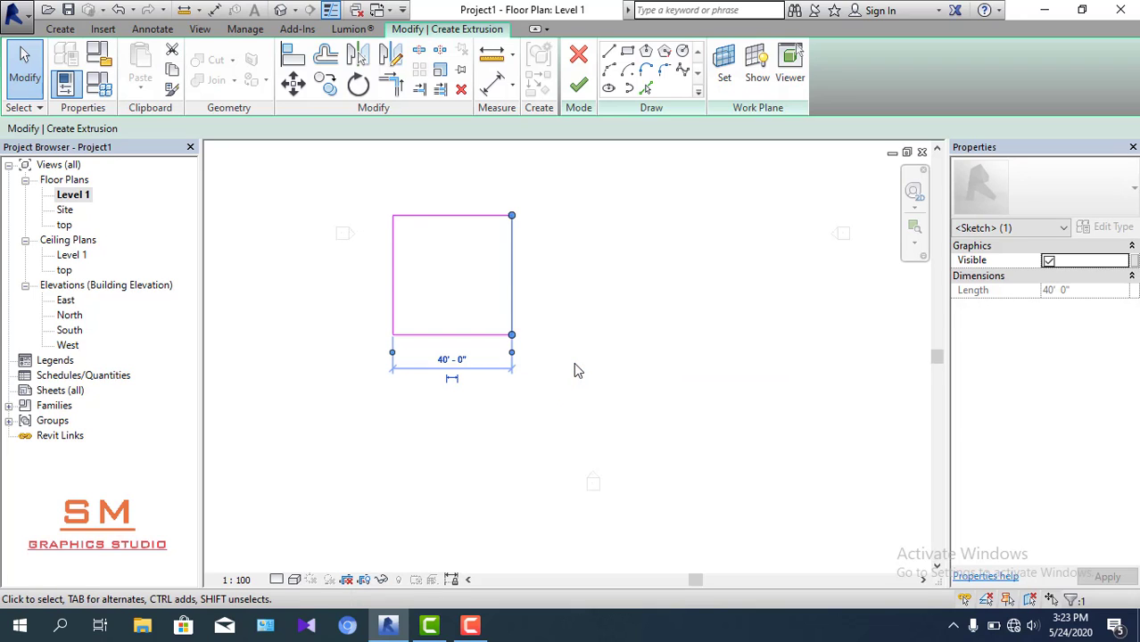
click(562, 383)
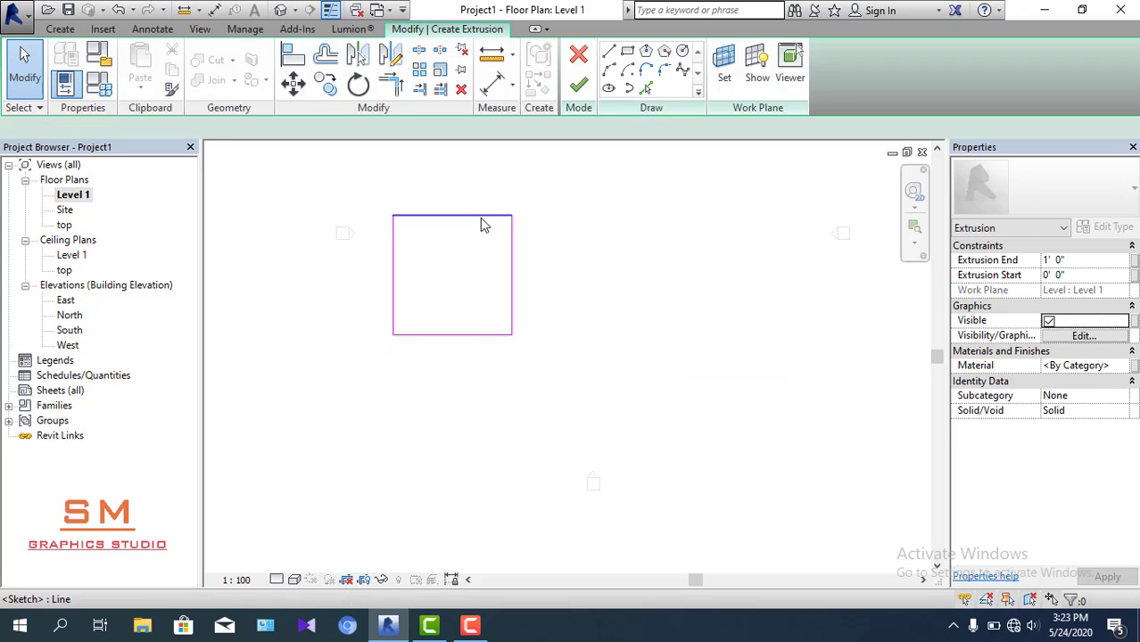
- Change the rectangle's height to 8'
click(515, 270)
click(535, 272)
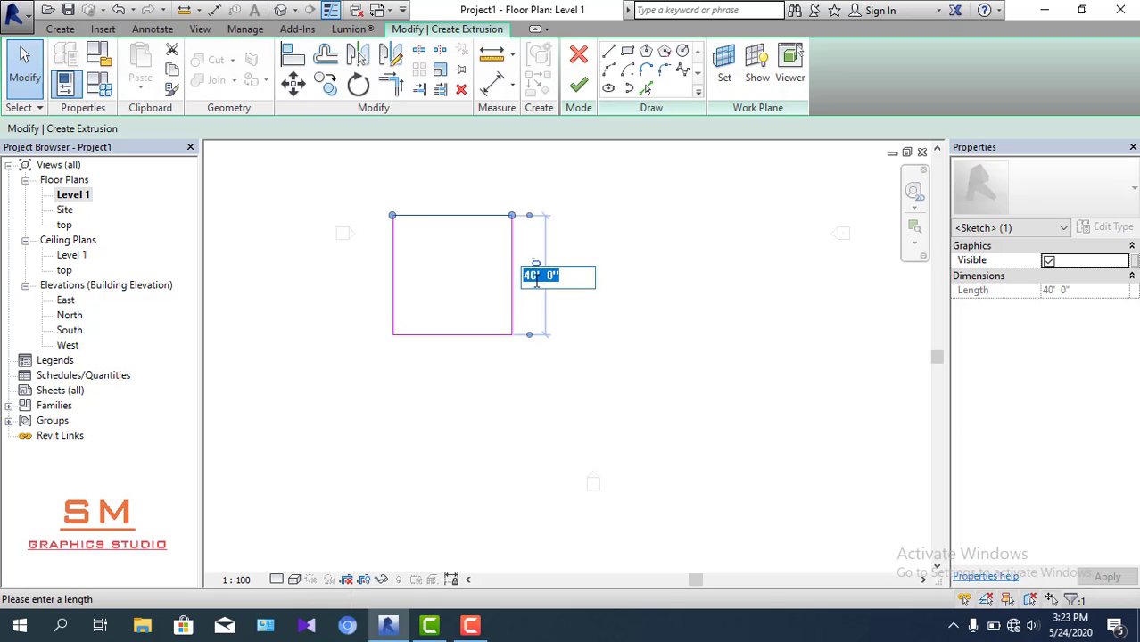
key(Return)
click(523, 401)
scroll(389, 357, up, 2)
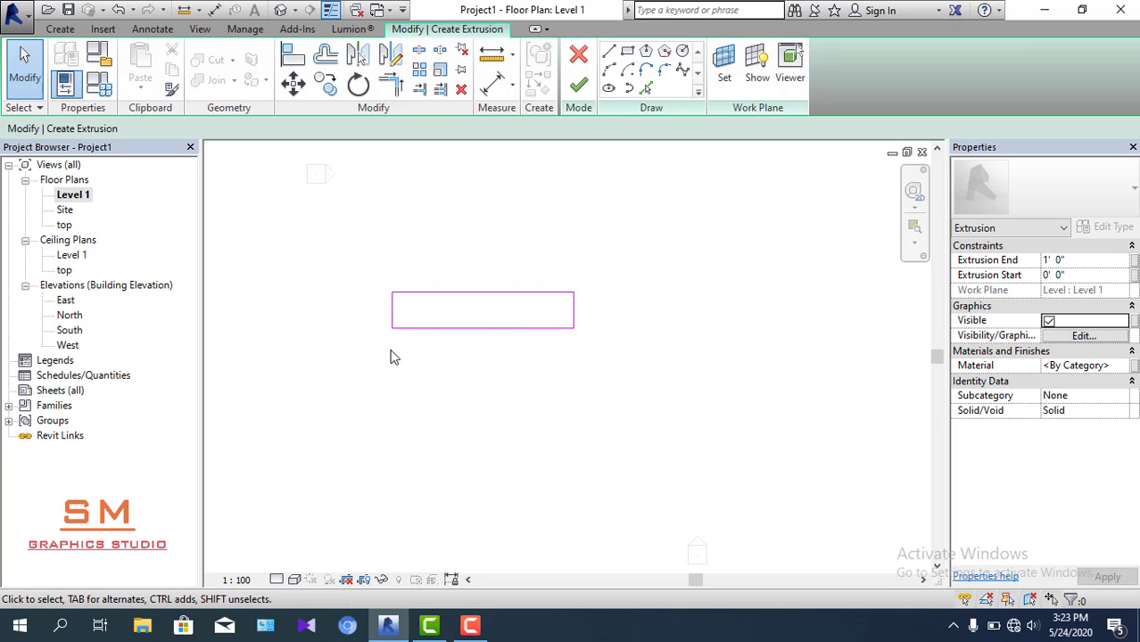
scroll(419, 339, up, 2)
scroll(540, 270, up, 1)
scroll(519, 308, up, 1)
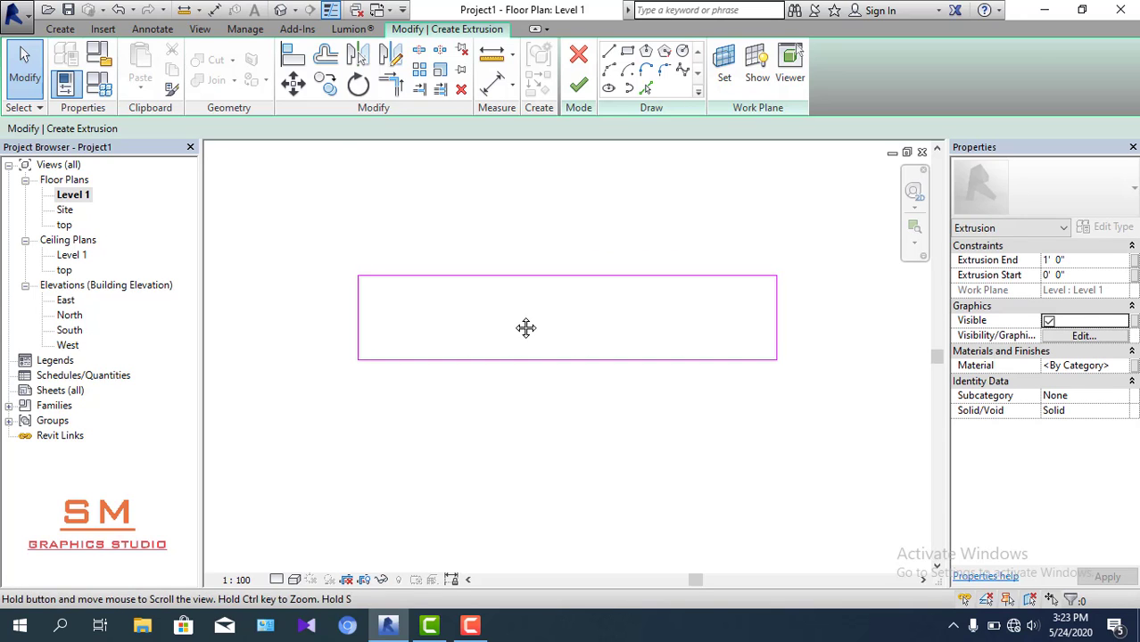
- Draw an inner rectangle offset 1 1/2" inside the outer outline
click(628, 52)
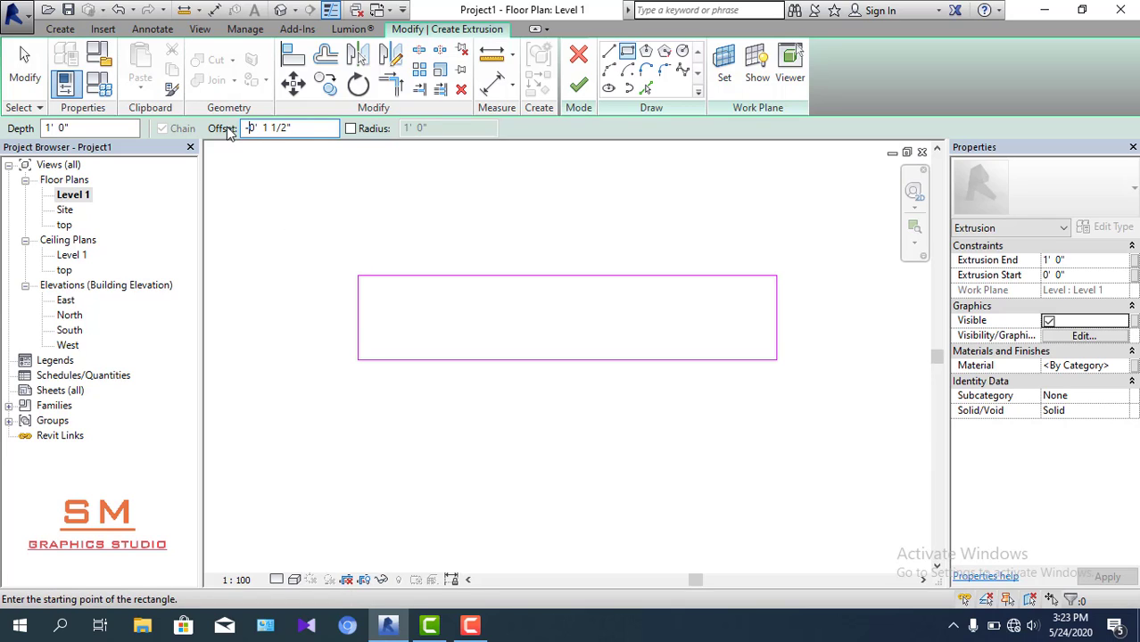
click(356, 276)
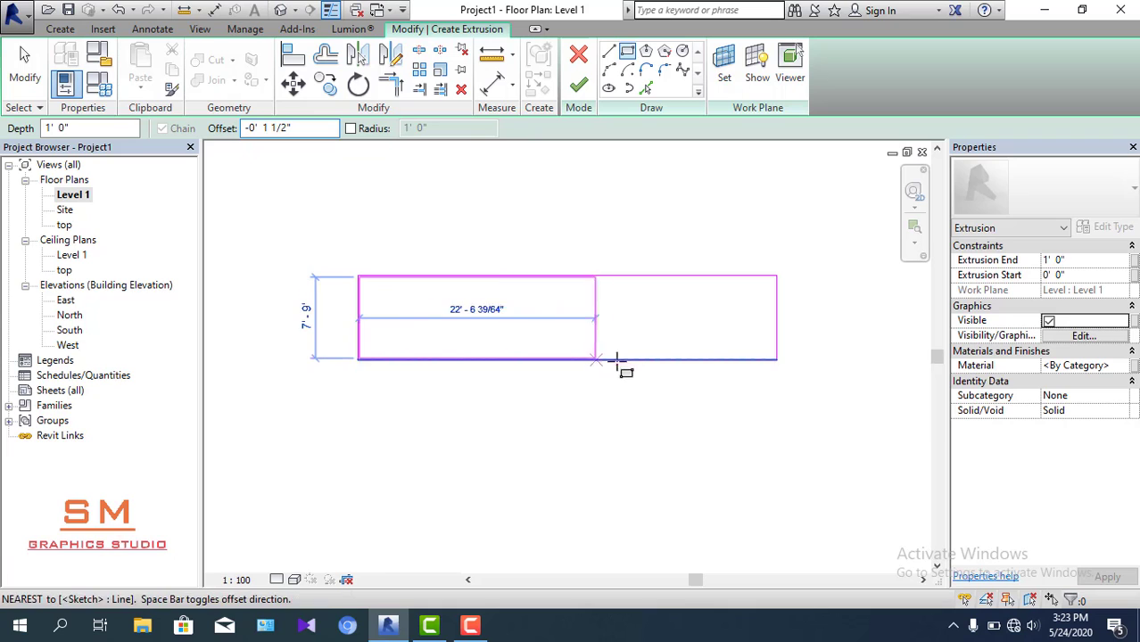
click(772, 361)
scroll(361, 285, up, 1)
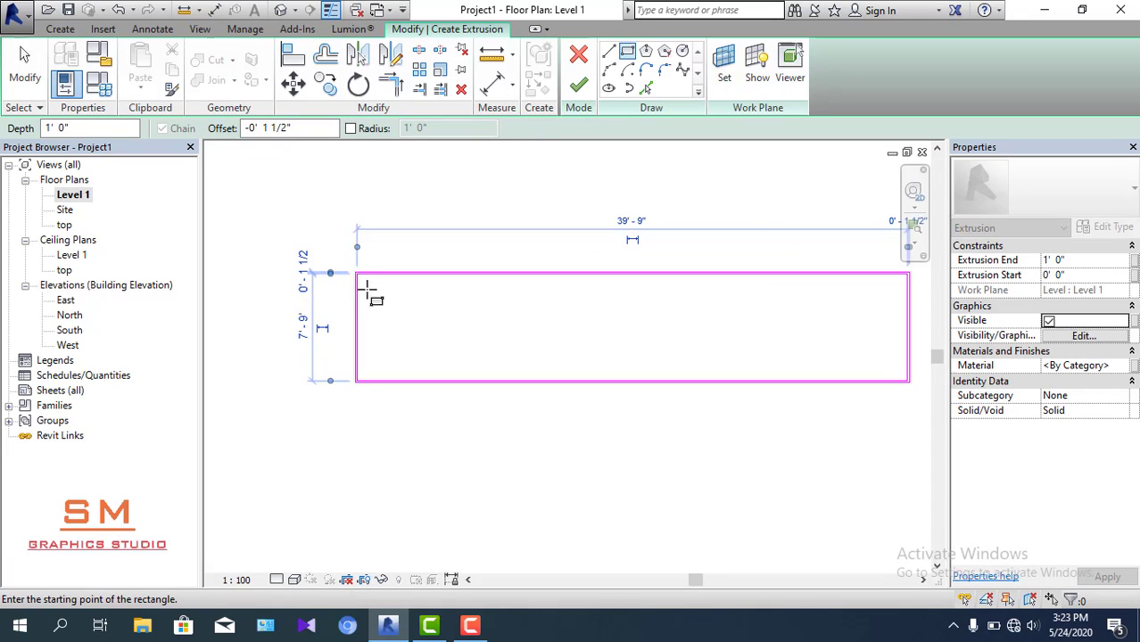
scroll(367, 287, up, 2)
scroll(369, 300, up, 2)
middle_drag(390, 364, 364, 305)
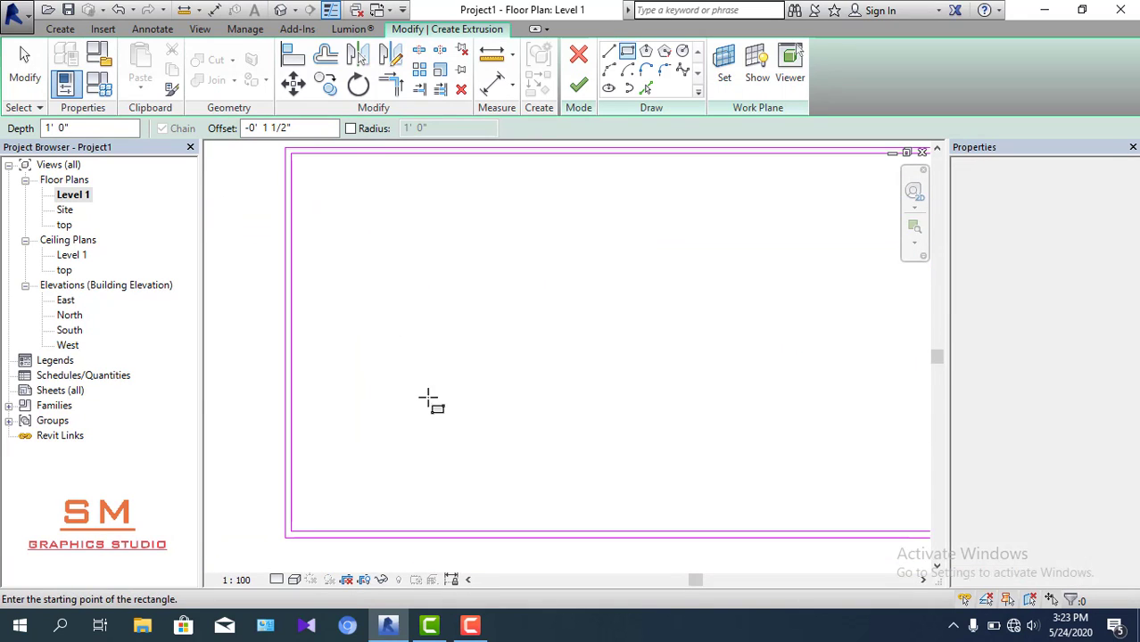
key(Escape)
- Zoom in on the left end of the two rectangles
scroll(428, 402, down, 1)
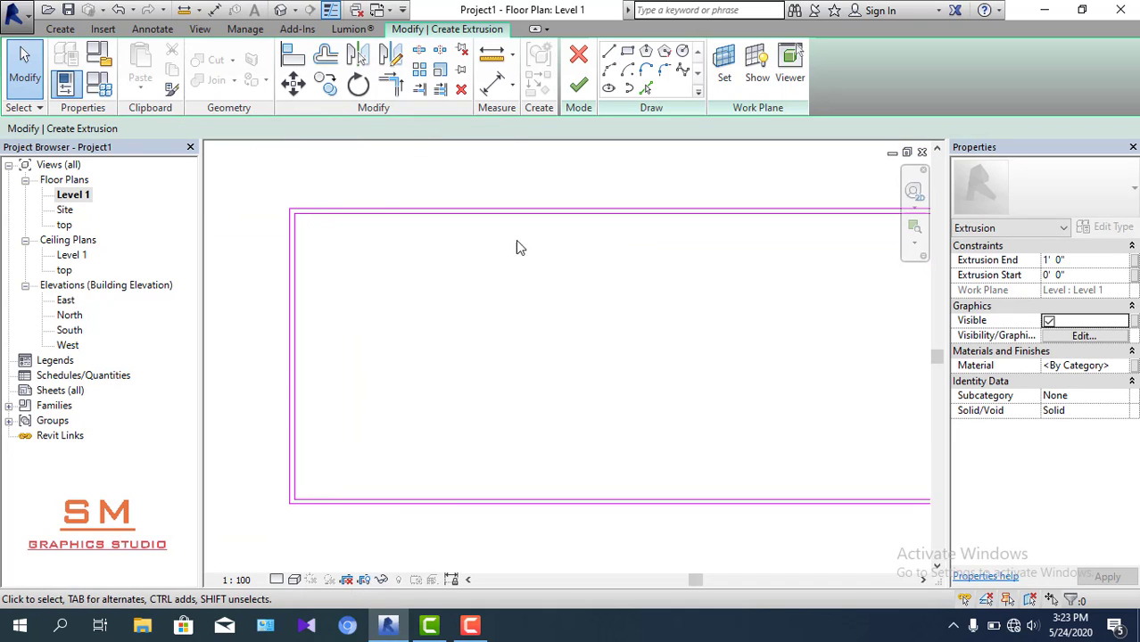
scroll(523, 303, down, 1)
scroll(456, 334, down, 1)
middle_drag(456, 334, 273, 274)
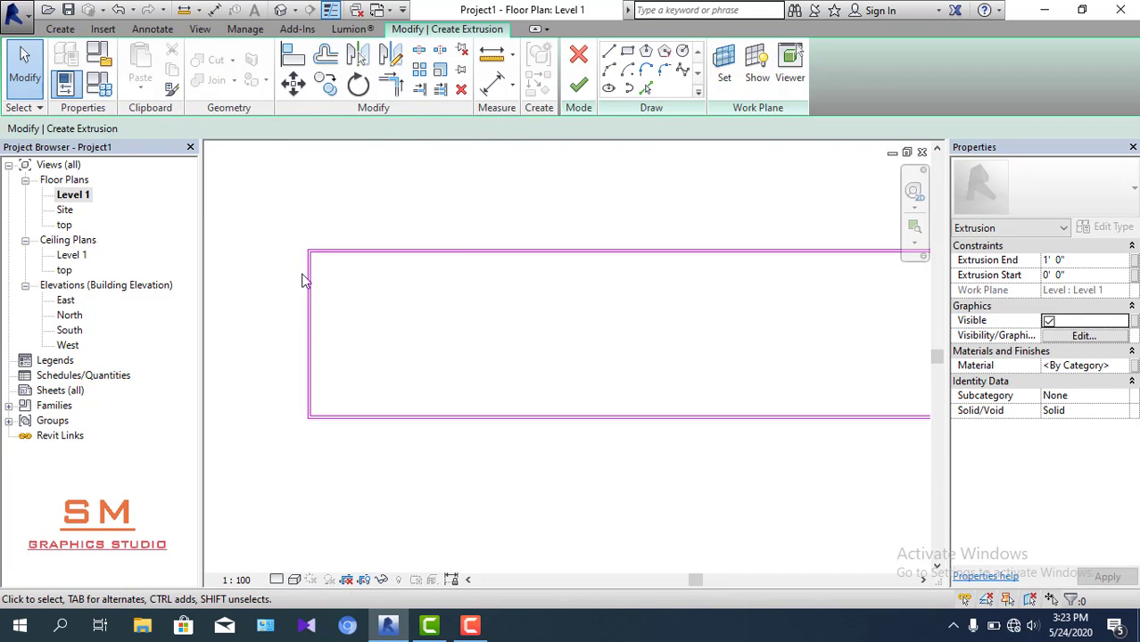
scroll(313, 295, up, 1)
middle_drag(326, 311, 301, 275)
scroll(336, 361, up, 1)
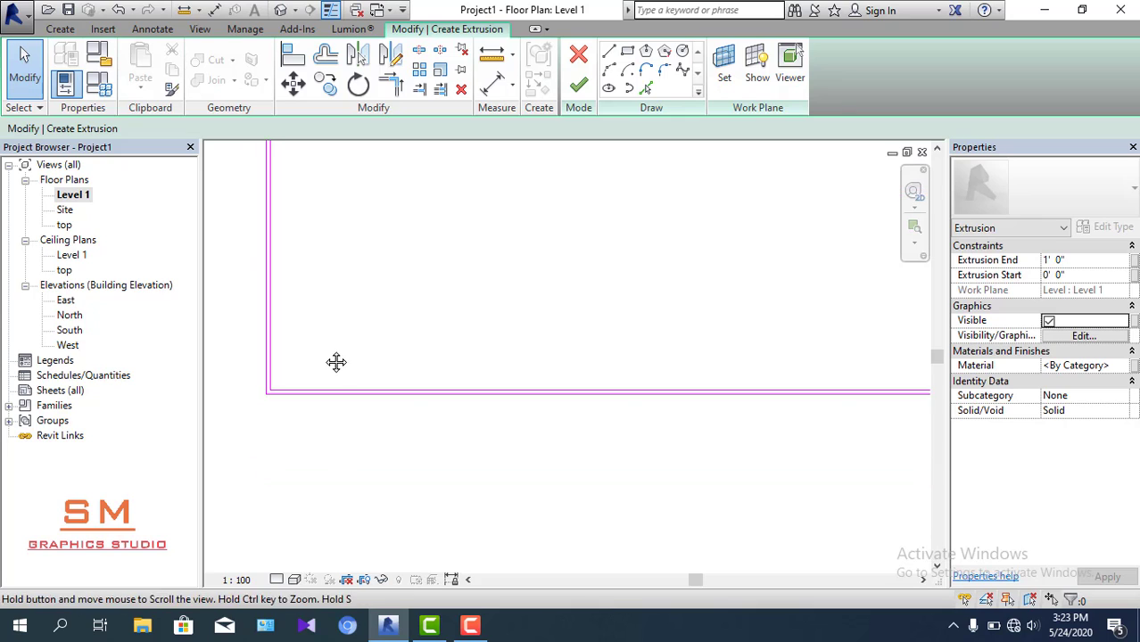
scroll(294, 415, up, 1)
scroll(286, 397, up, 1)
scroll(286, 393, up, 1)
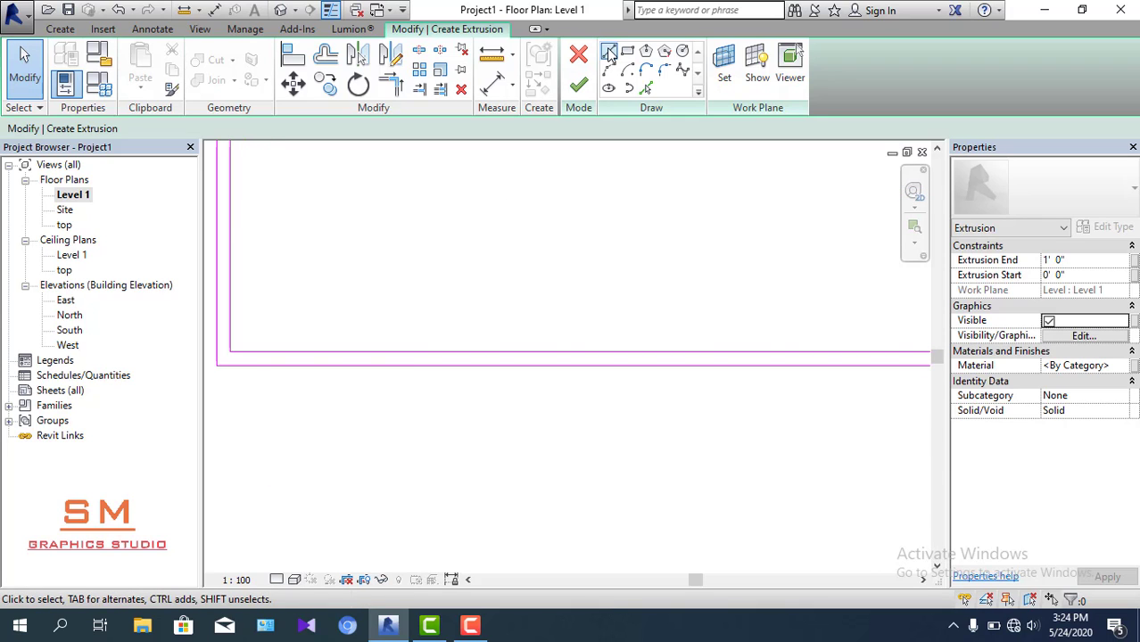
- Draw the rib's 45° slanted side rising from the bottom wall line
click(609, 54)
middle_drag(223, 381, 397, 374)
scroll(411, 365, up, 1)
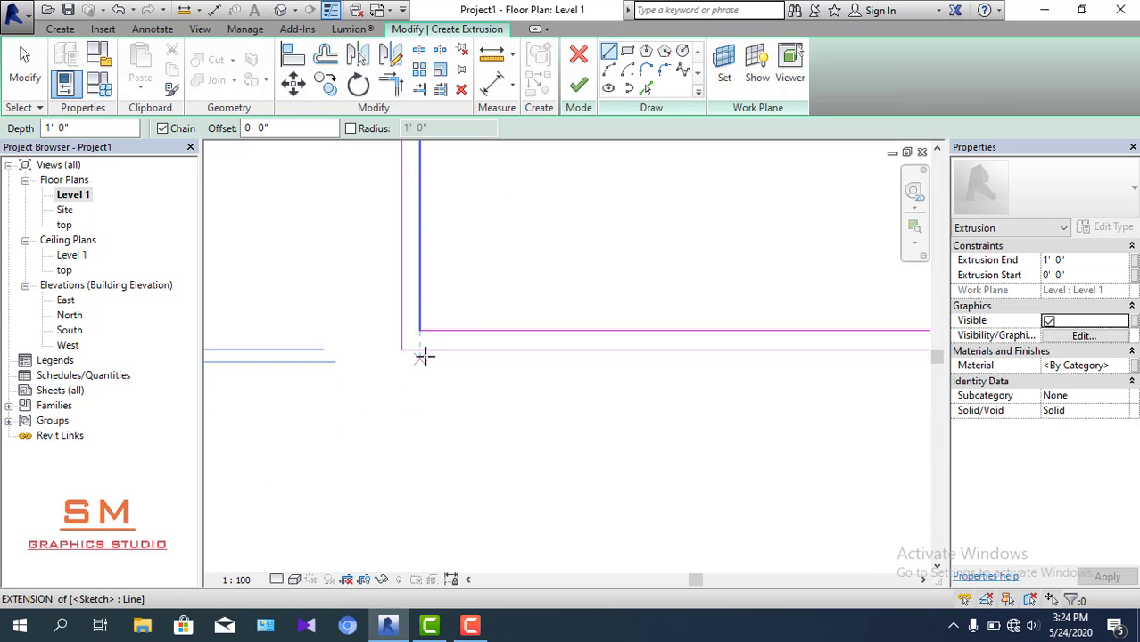
scroll(422, 354, up, 1)
click(420, 348)
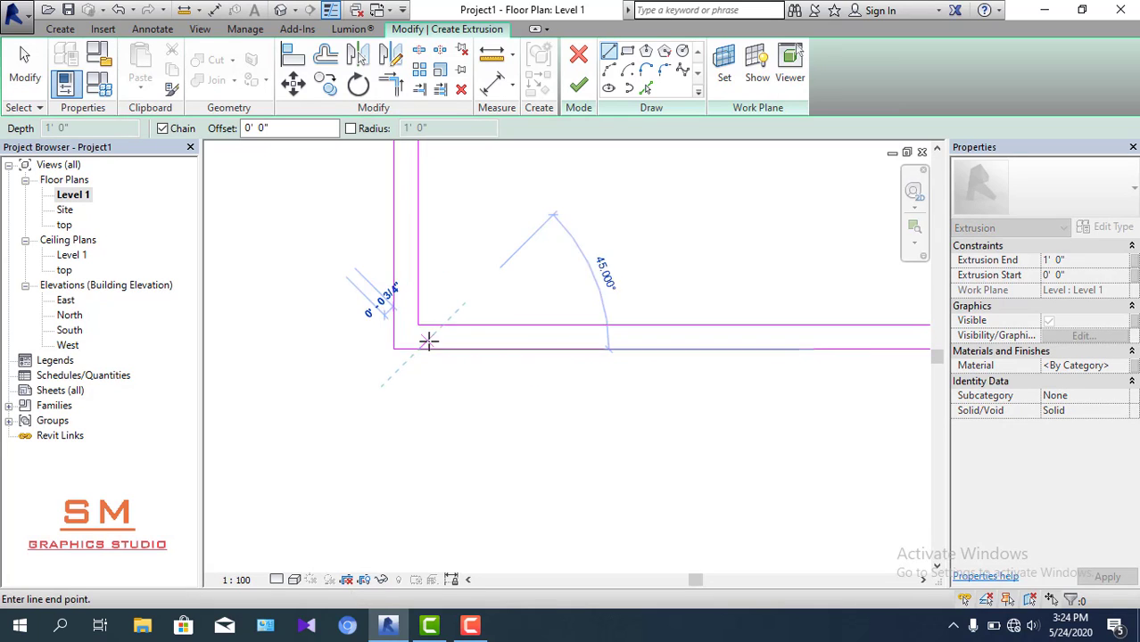
scroll(435, 334, up, 1)
scroll(423, 335, up, 2)
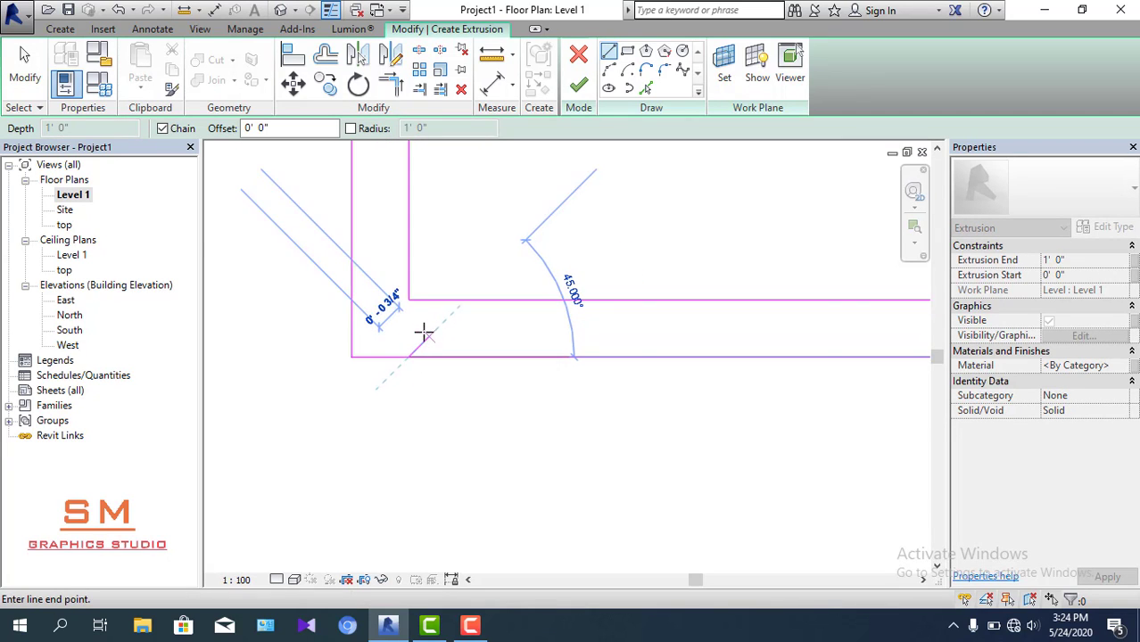
scroll(418, 331, up, 1)
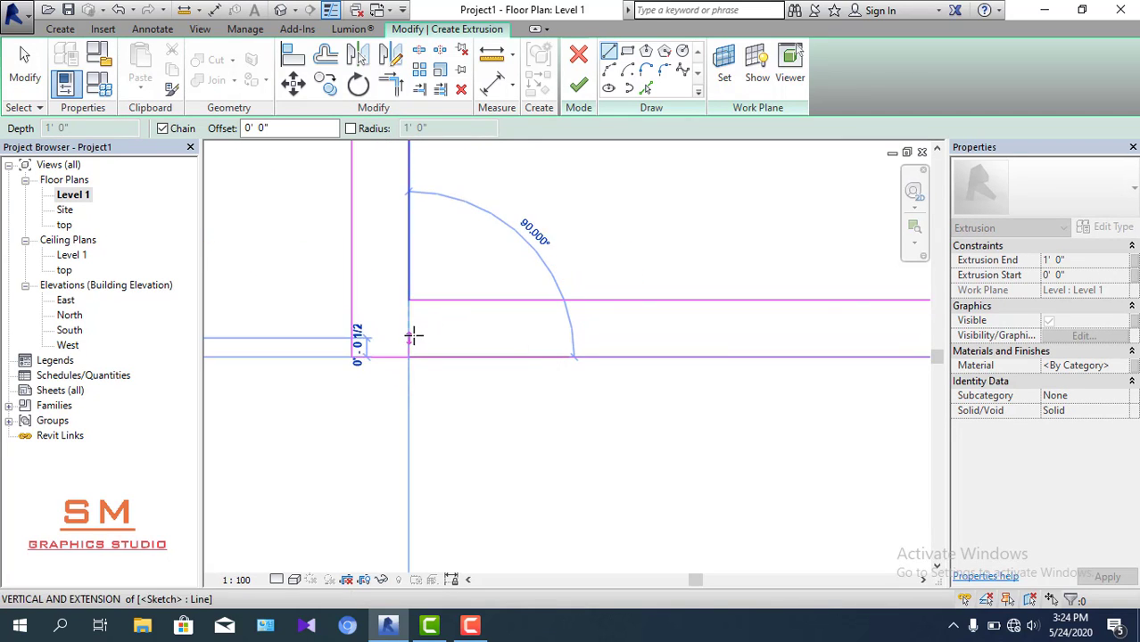
scroll(425, 334, down, 1)
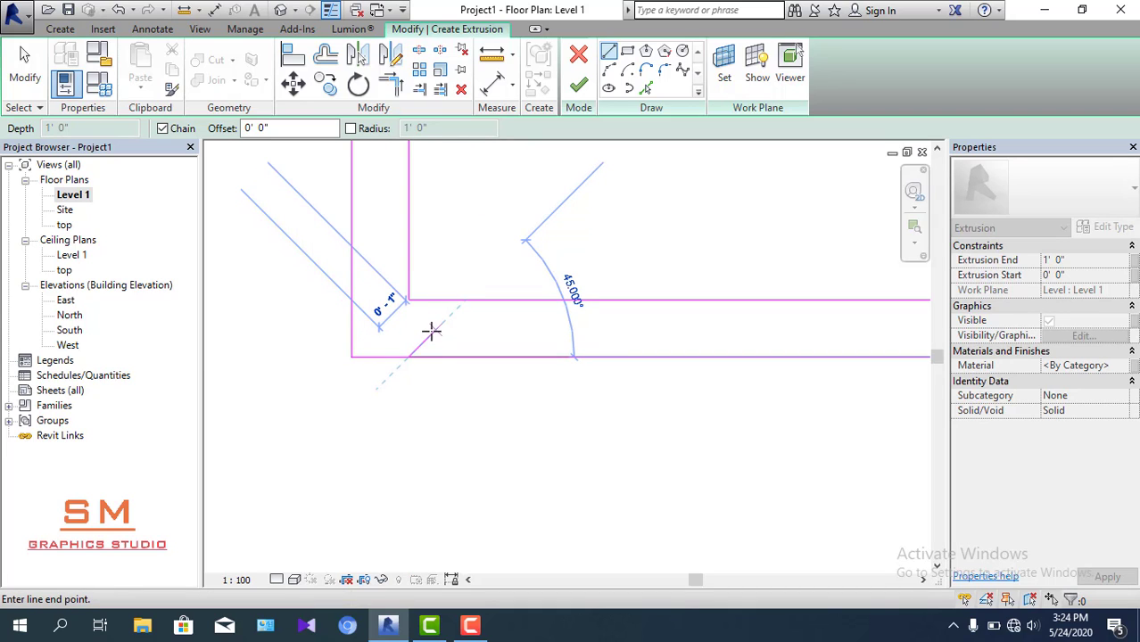
middle_drag(423, 337, 349, 348)
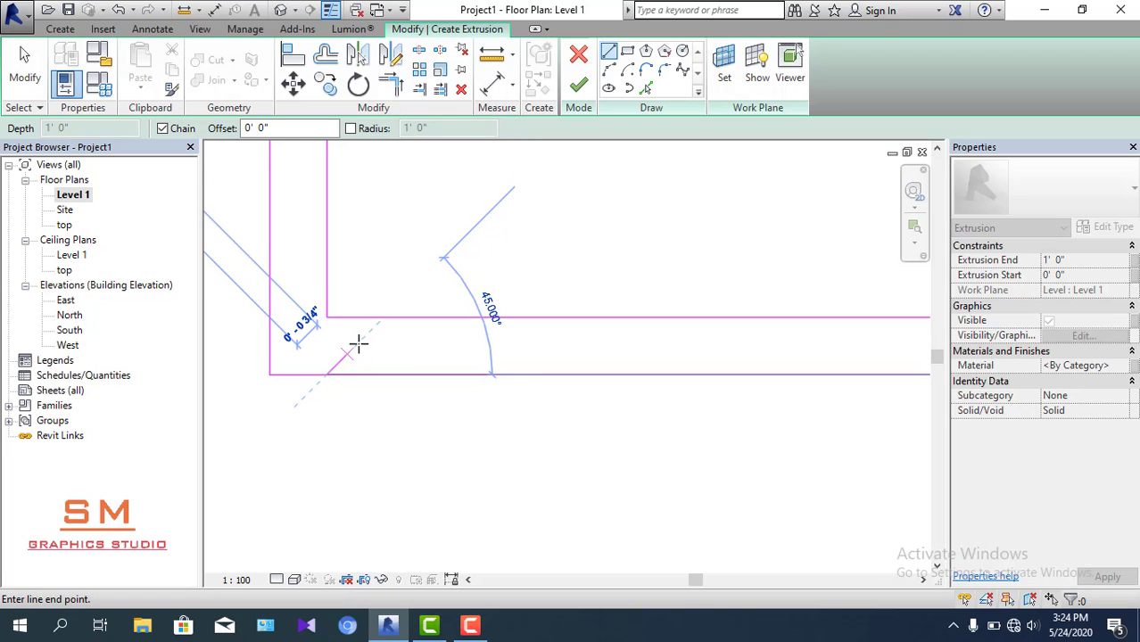
click(358, 342)
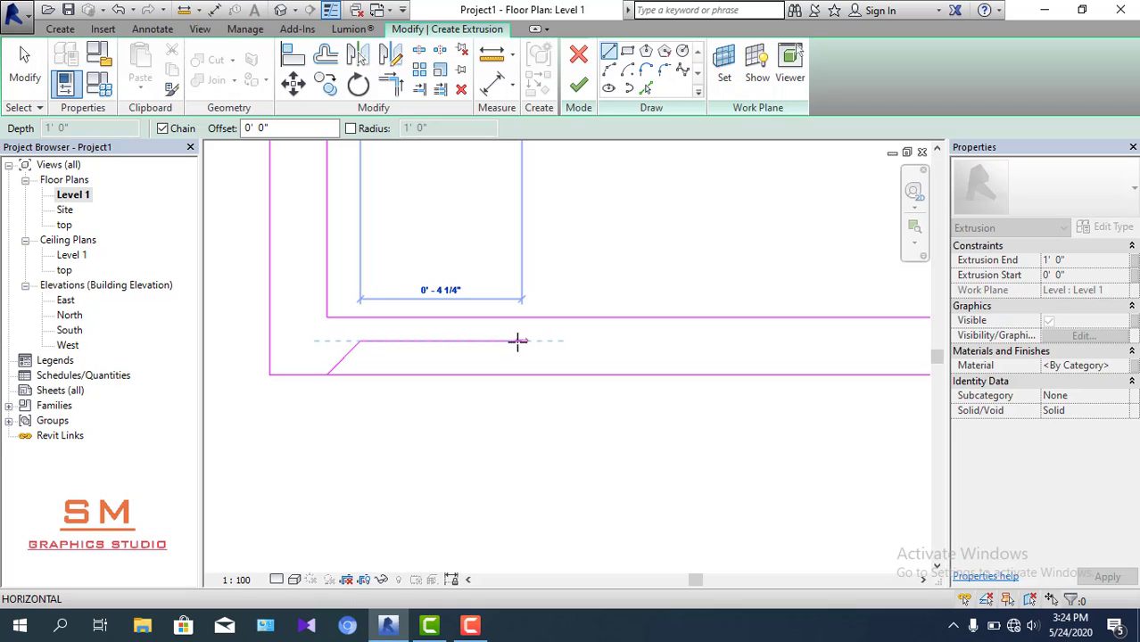
- Draw the rib's flat horizontal top to complete the trapezoid
scroll(527, 342, down, 3)
scroll(527, 342, down, 3)
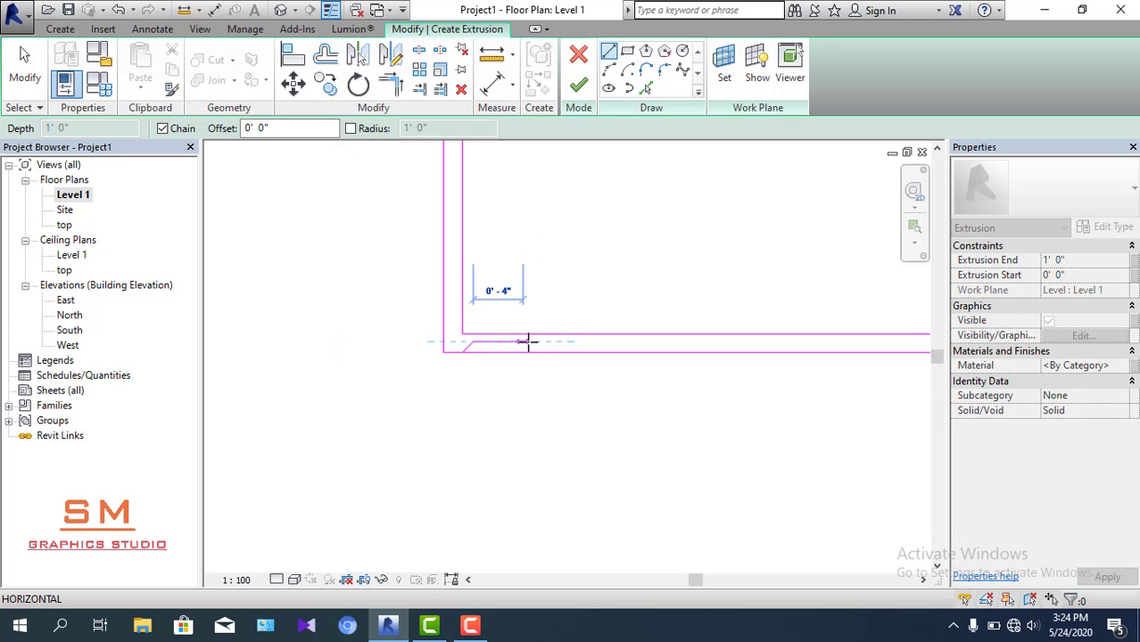
scroll(528, 342, down, 2)
scroll(528, 342, down, 2)
scroll(527, 341, up, 2)
scroll(527, 342, up, 2)
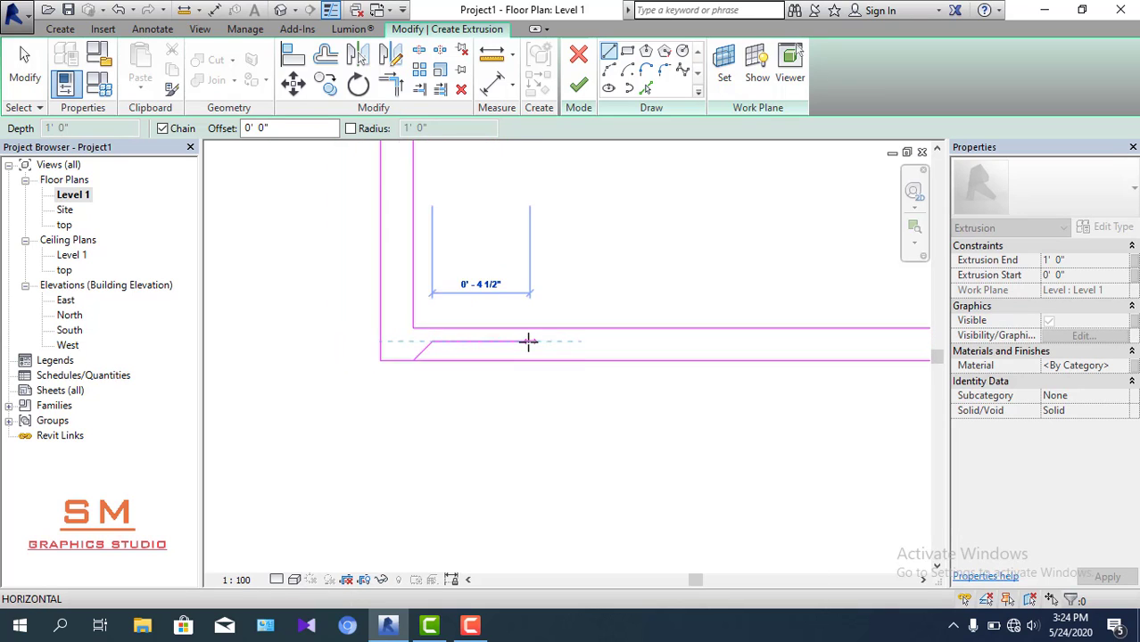
scroll(527, 342, up, 2)
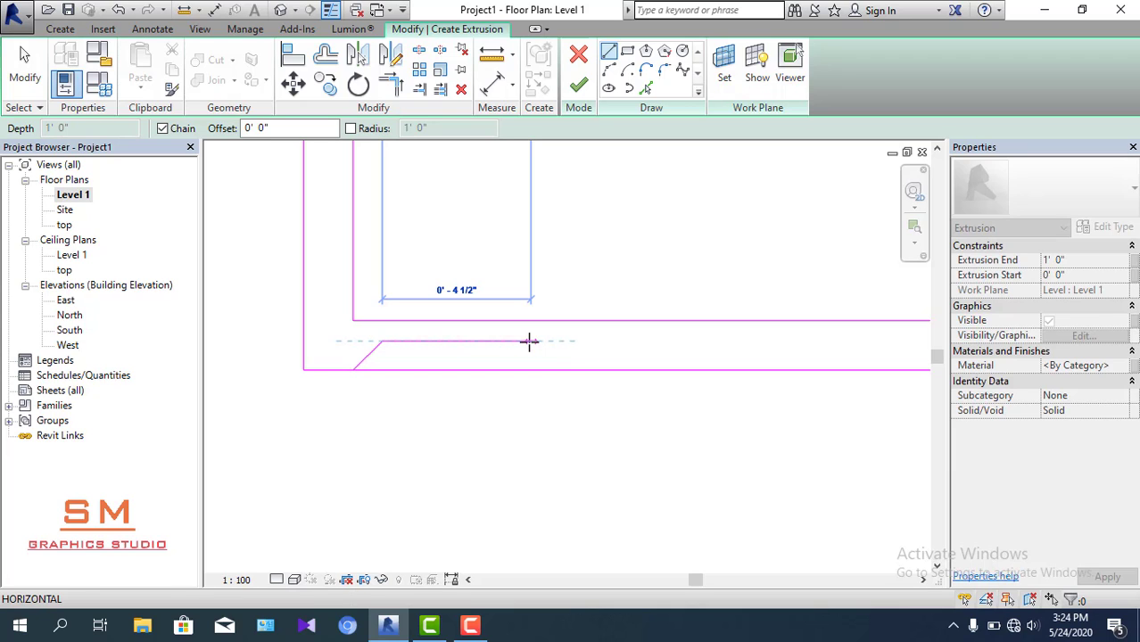
click(532, 342)
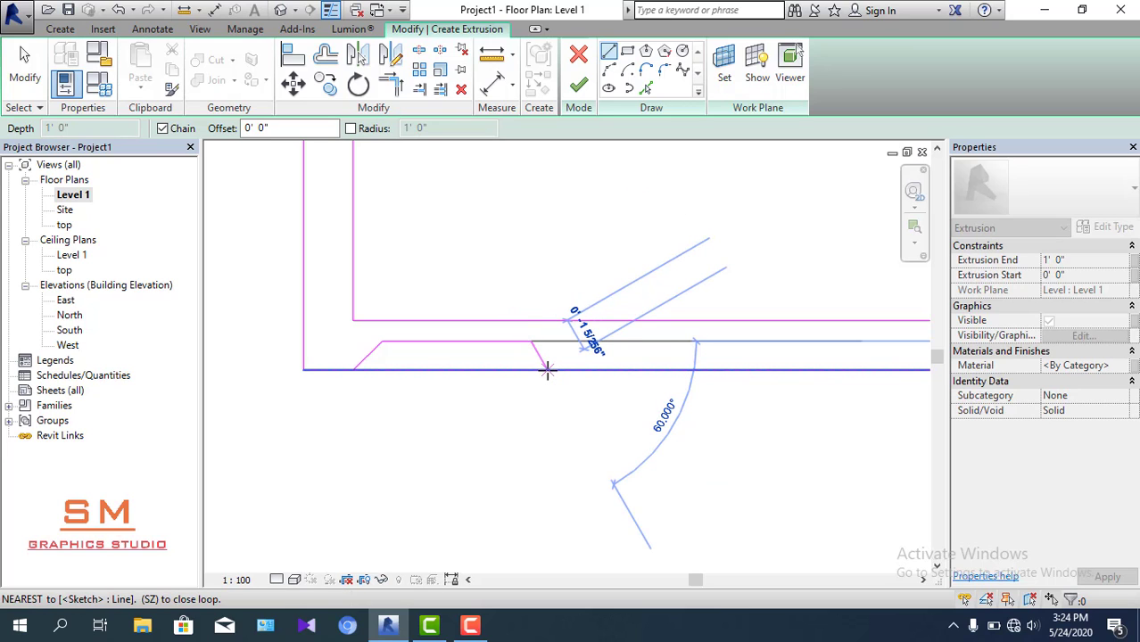
key(Escape)
key(Escape)
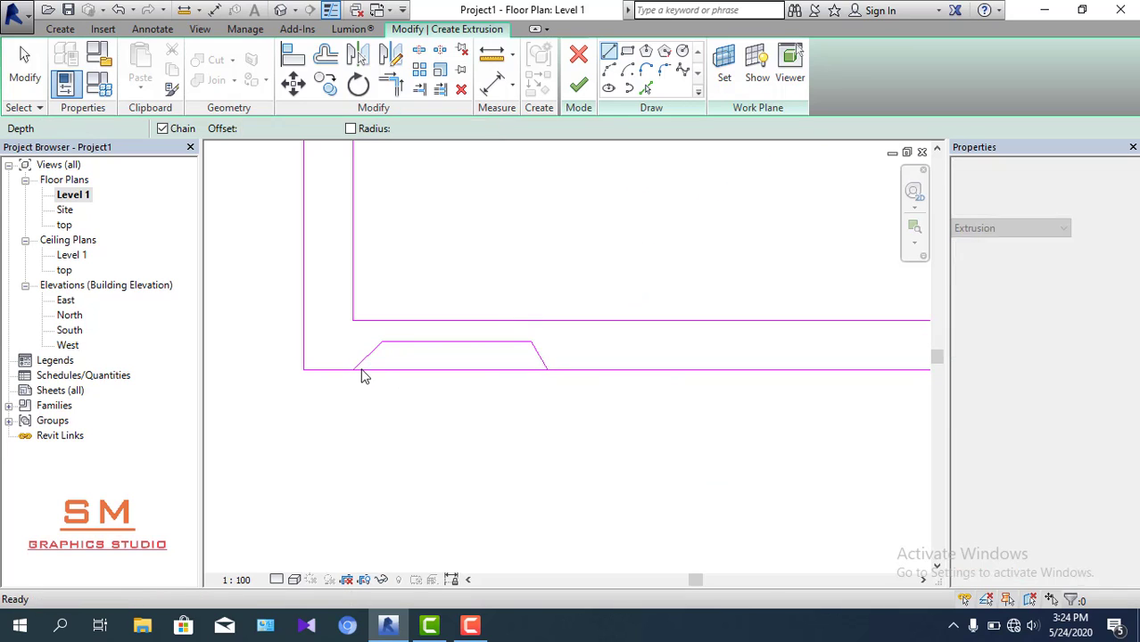
- Delete the rib's left slanted side and redraw it from the wall line upward
click(366, 359)
scroll(366, 358, up, 3)
scroll(370, 355, up, 1)
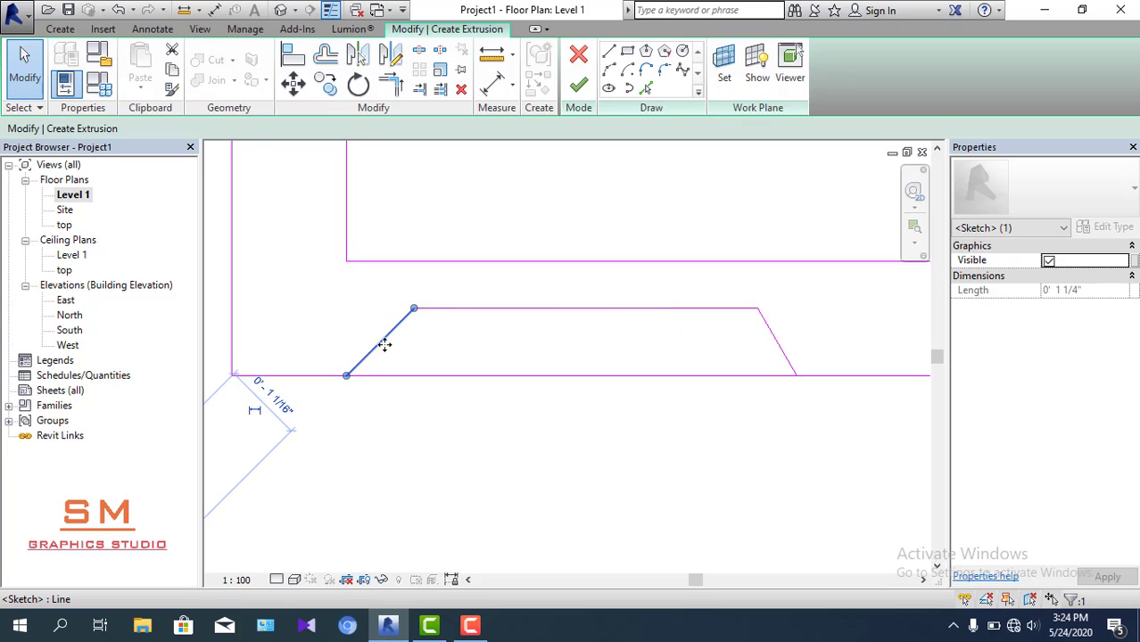
key(Delete)
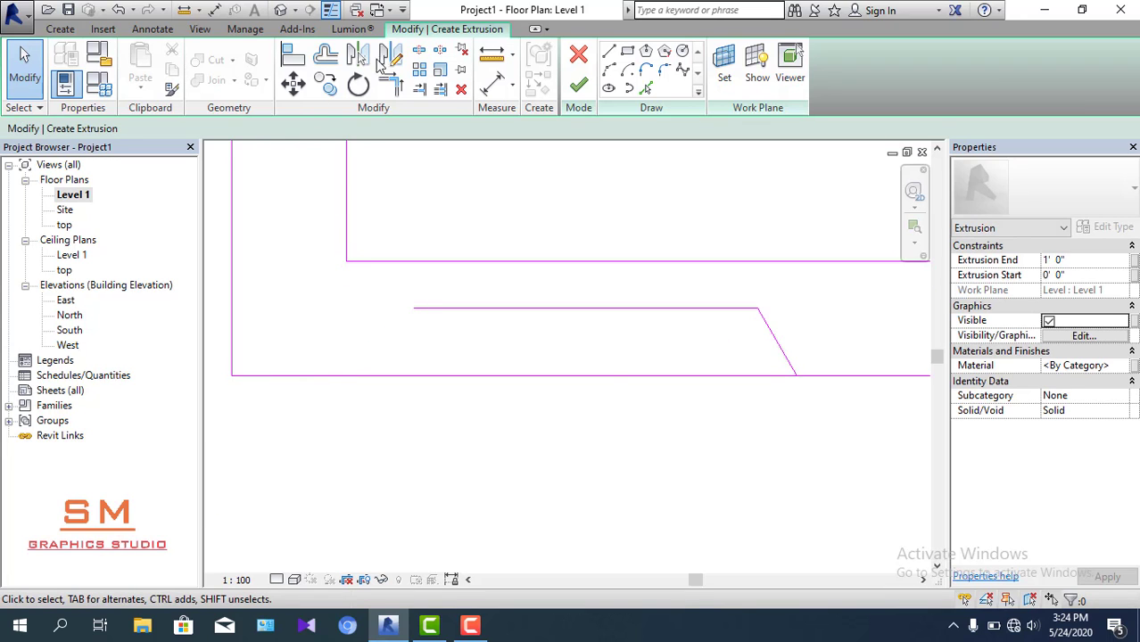
click(610, 54)
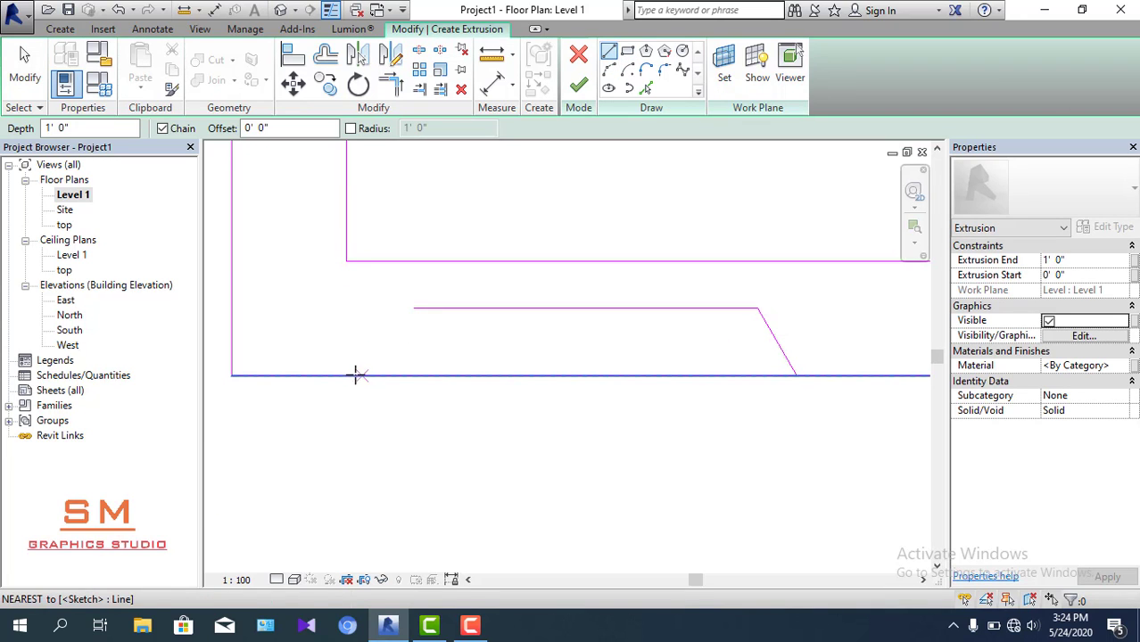
click(348, 375)
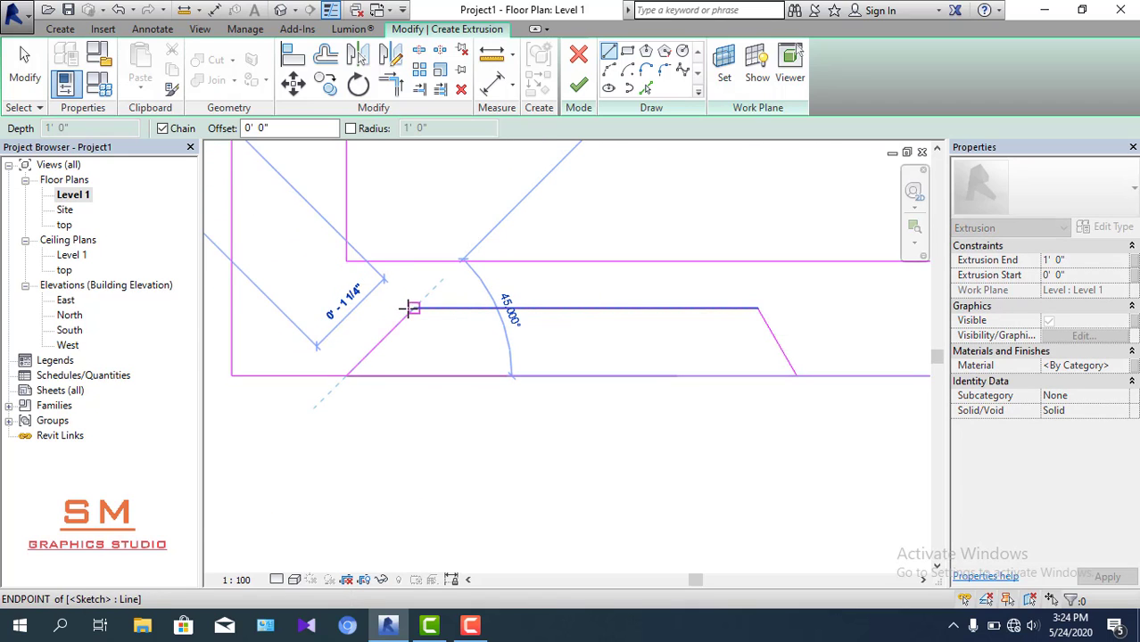
click(386, 309)
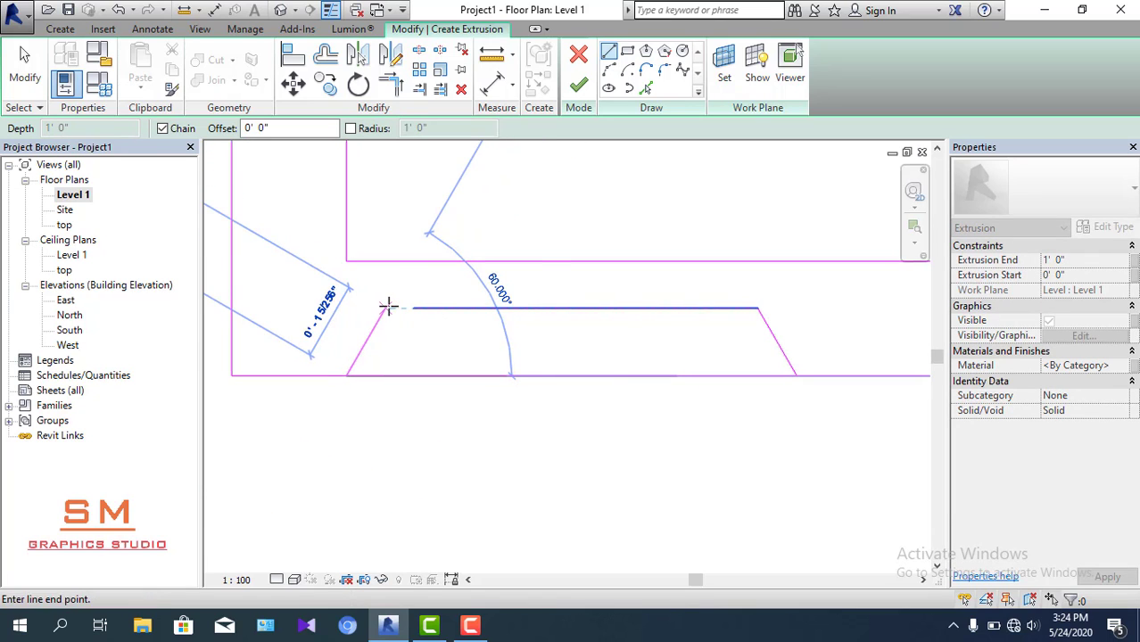
key(Escape)
key(Escape)
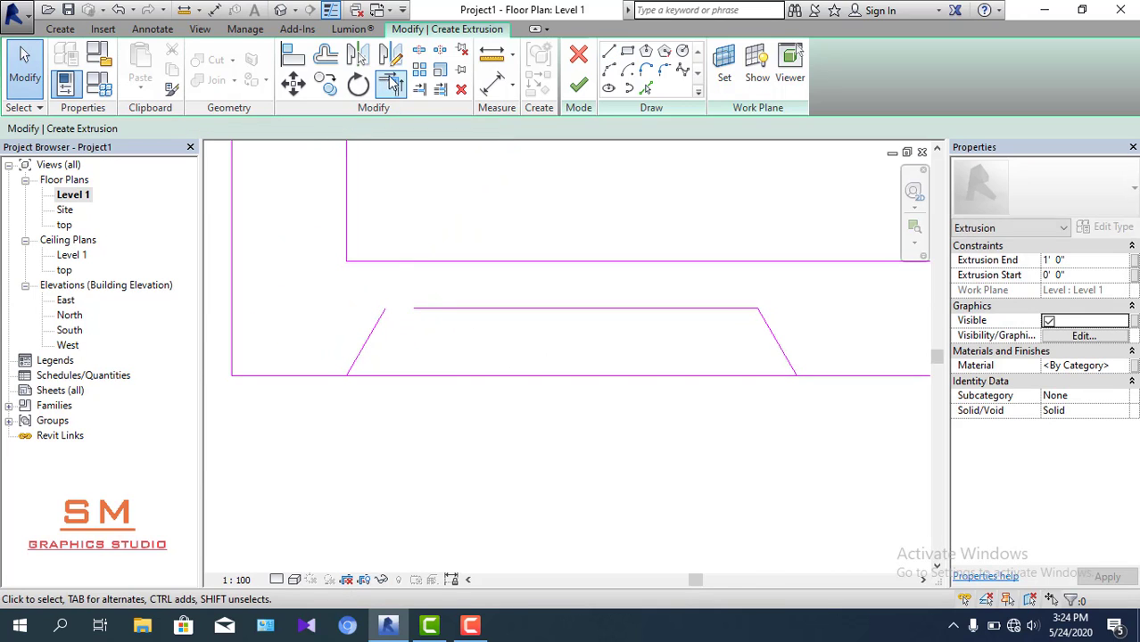
- Trim the new slanted line and the rib's top line to a clean corner
click(375, 339)
click(453, 308)
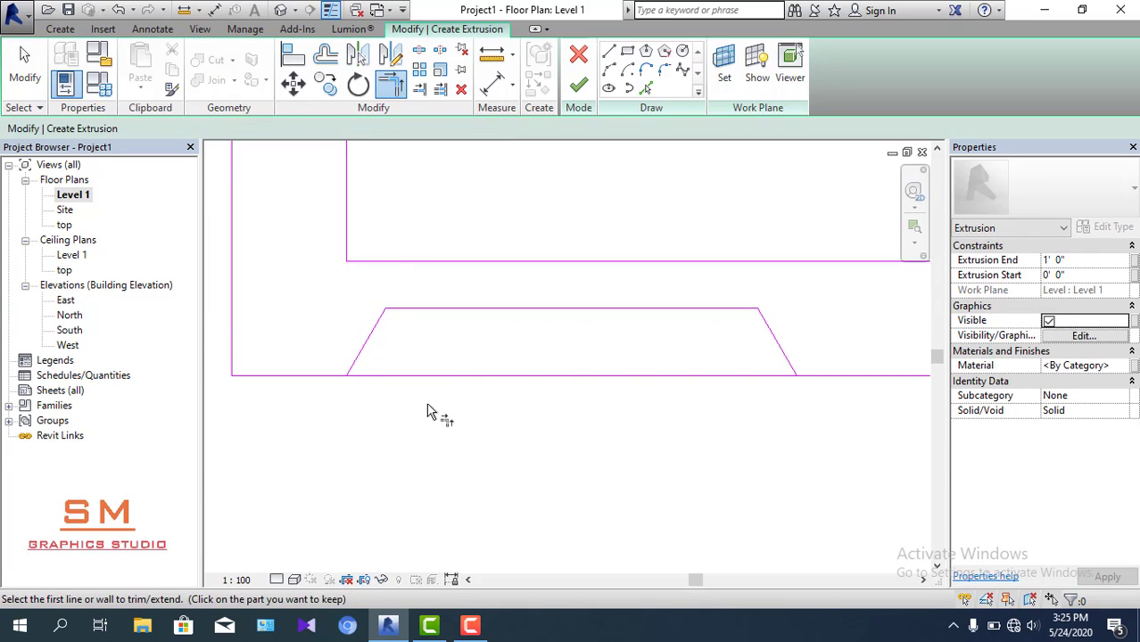
scroll(401, 402, down, 2)
key(Escape)
- Set the rib's top line to 1" above the container's outer bottom line
middle_drag(424, 370, 486, 382)
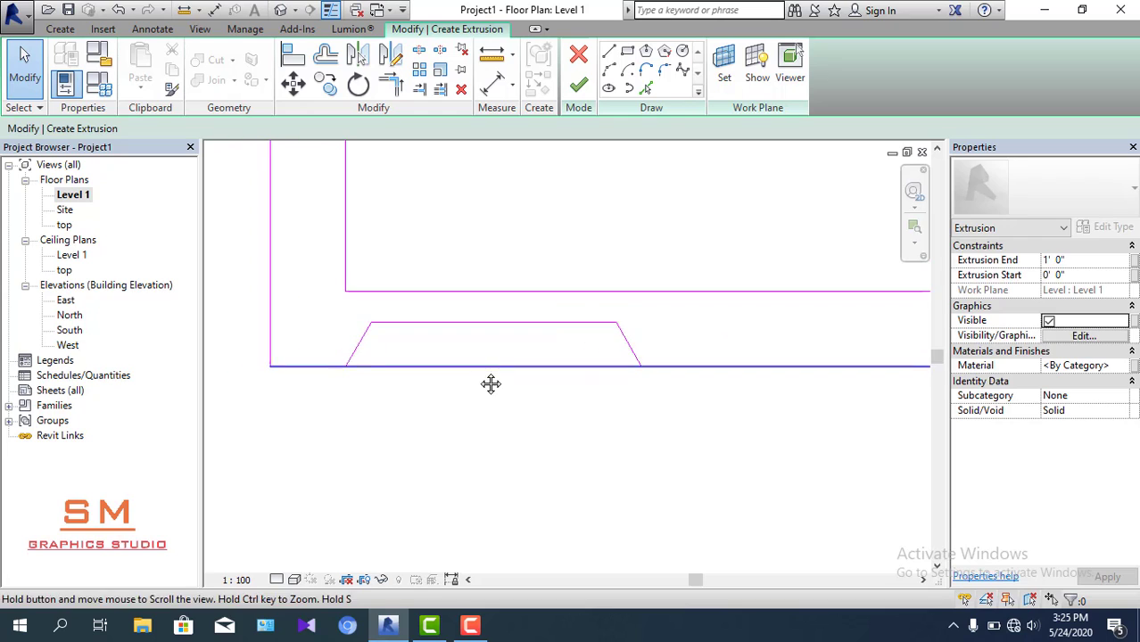
scroll(576, 335, up, 2)
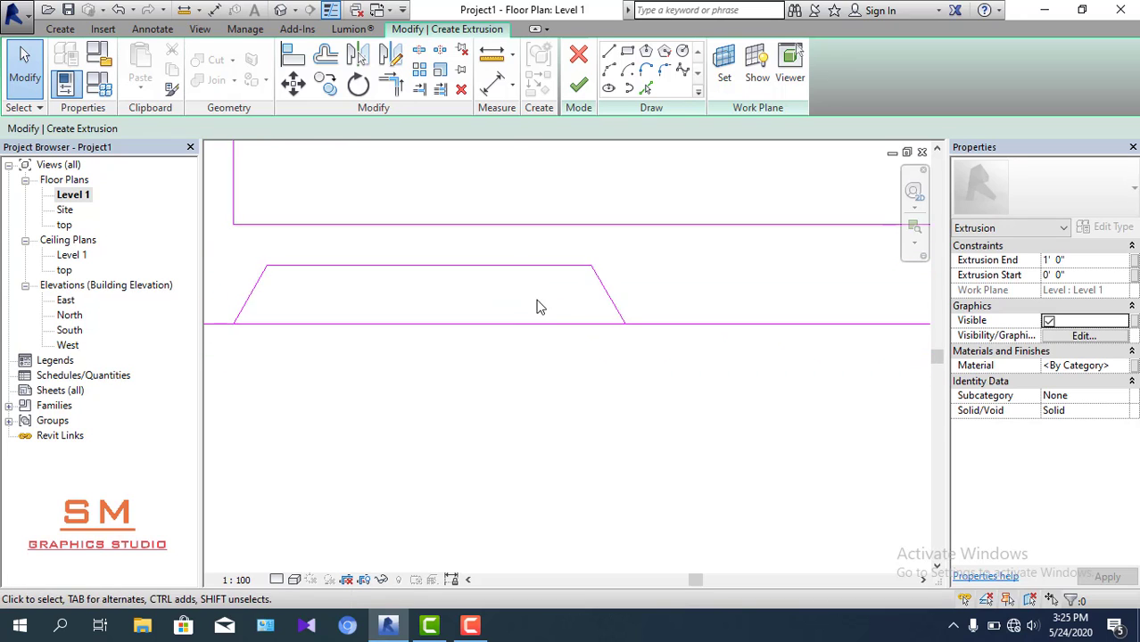
middle_drag(537, 305, 607, 321)
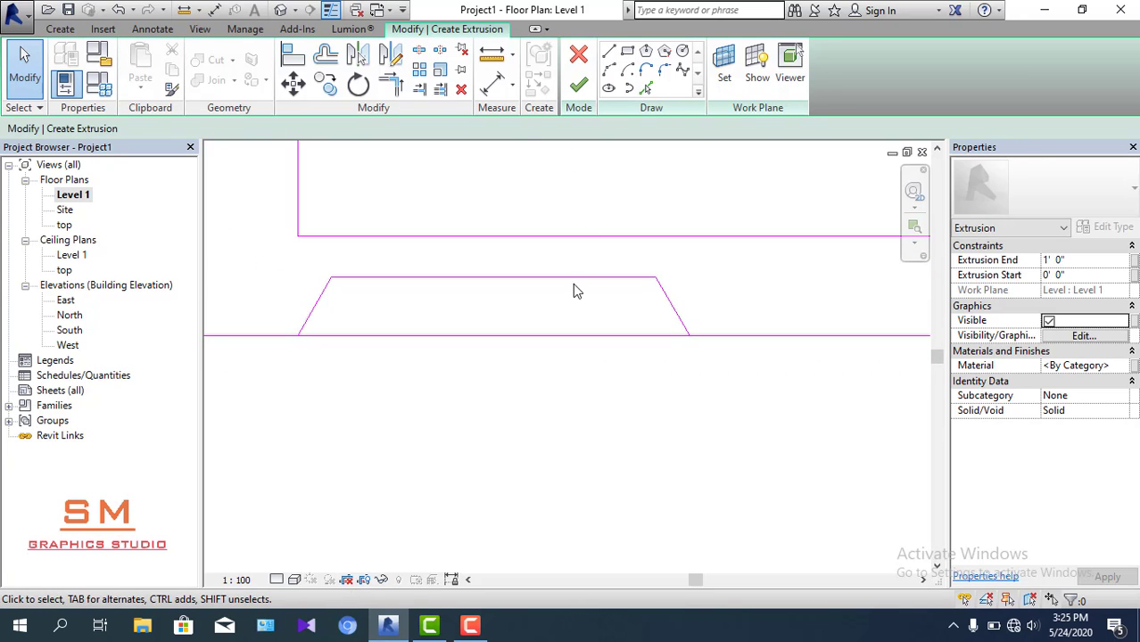
click(573, 286)
scroll(395, 334, up, 1)
scroll(384, 321, up, 1)
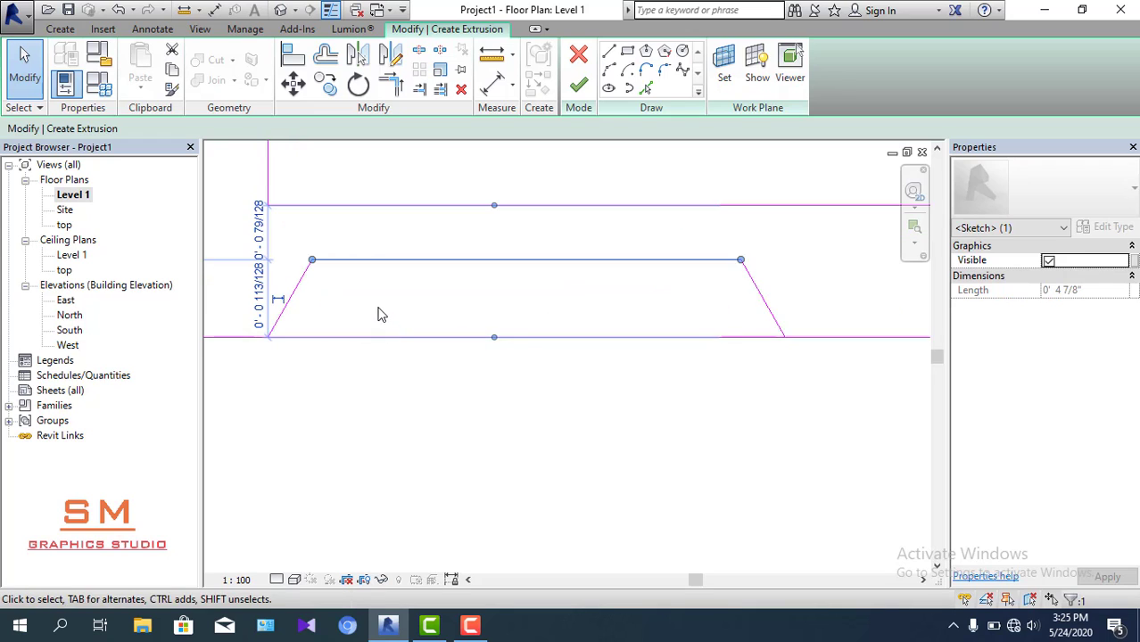
scroll(378, 314, up, 1)
click(306, 277)
text(1")
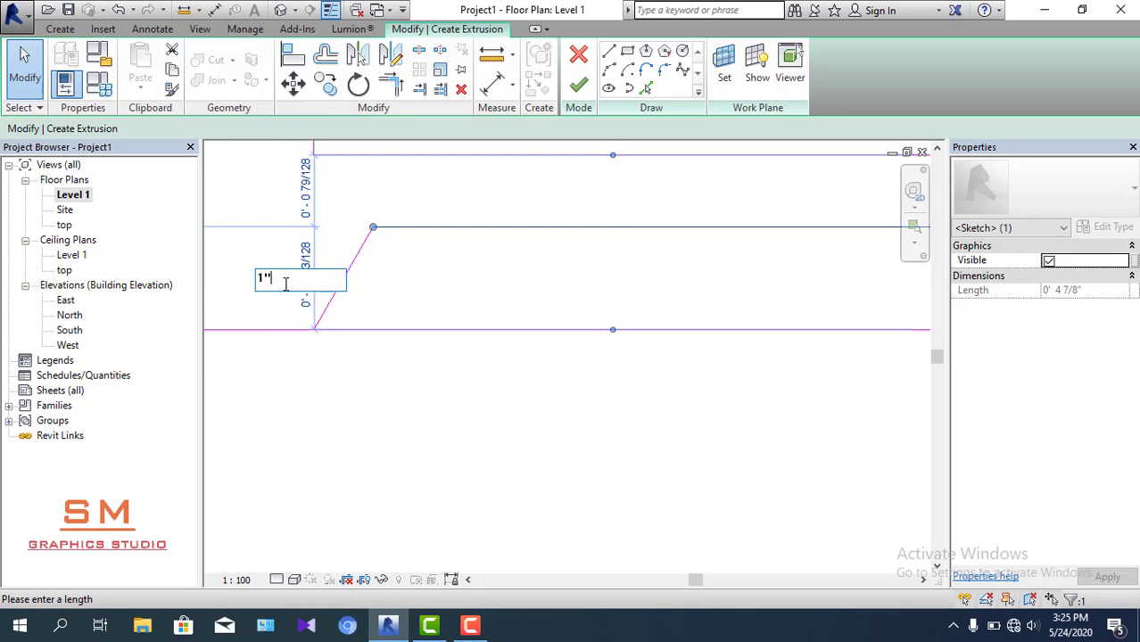
key(Return)
click(320, 378)
scroll(398, 325, down, 2)
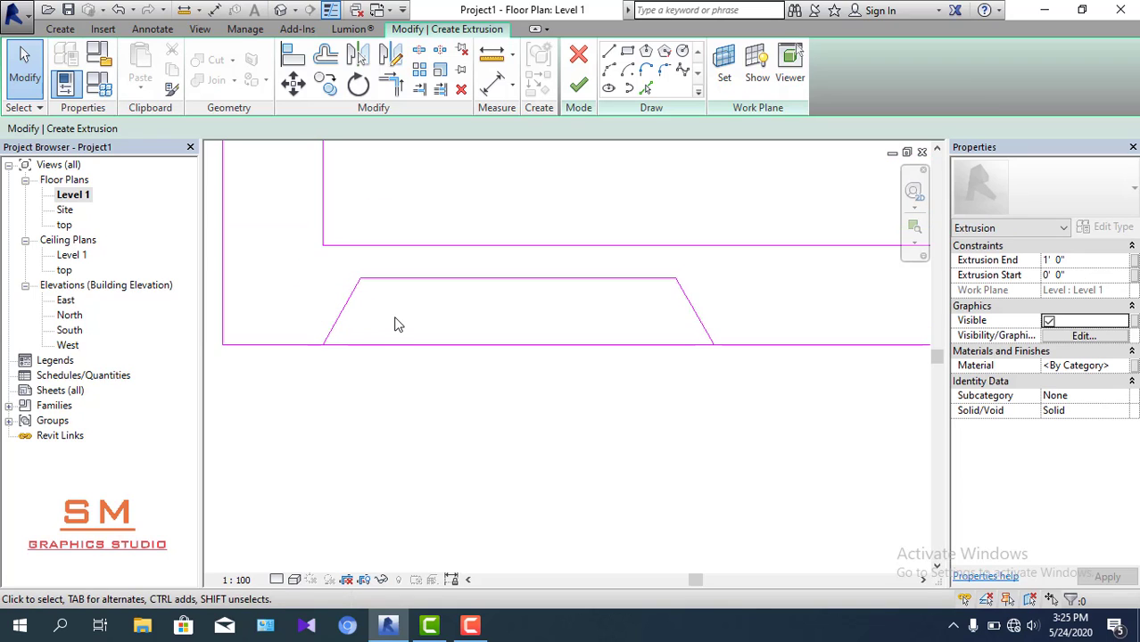
middle_drag(398, 325, 359, 319)
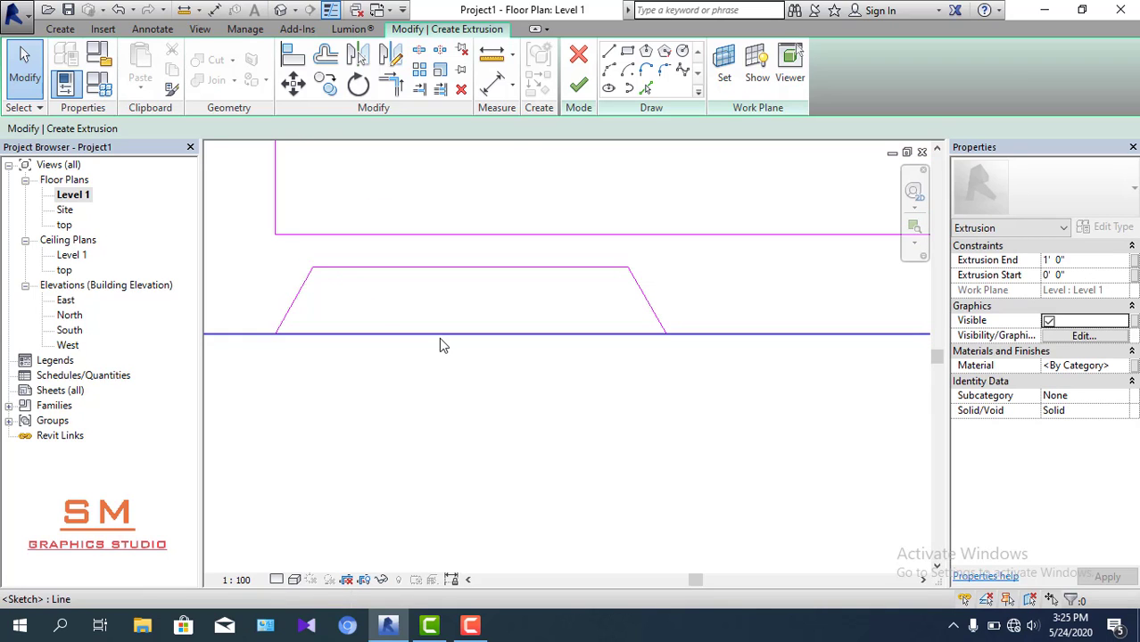
middle_drag(395, 311, 446, 340)
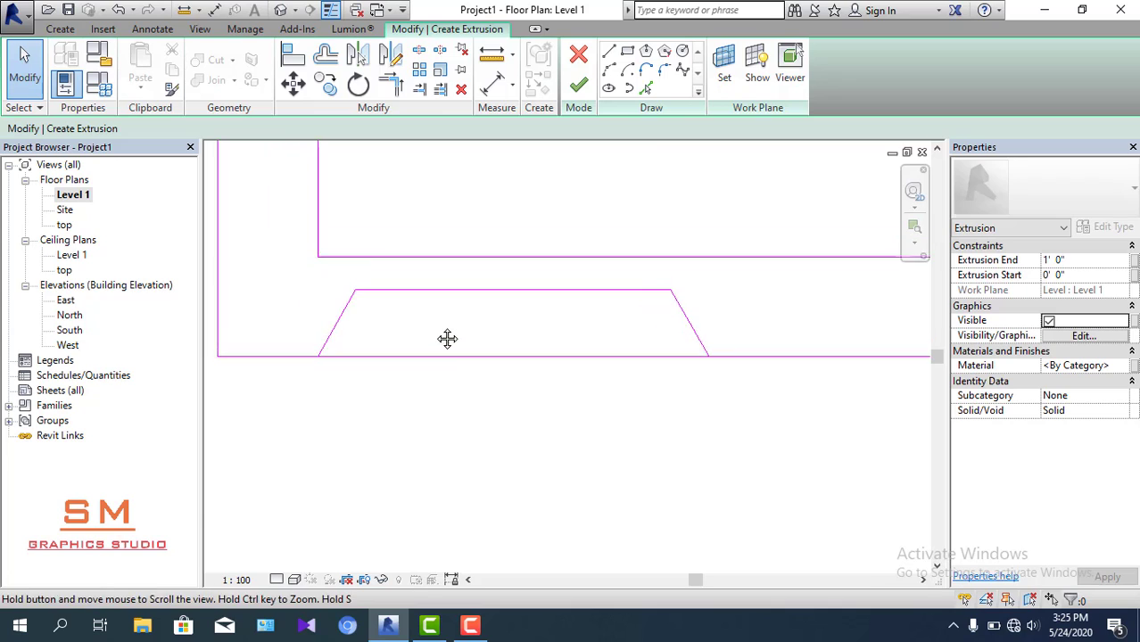
scroll(446, 339, up, 1)
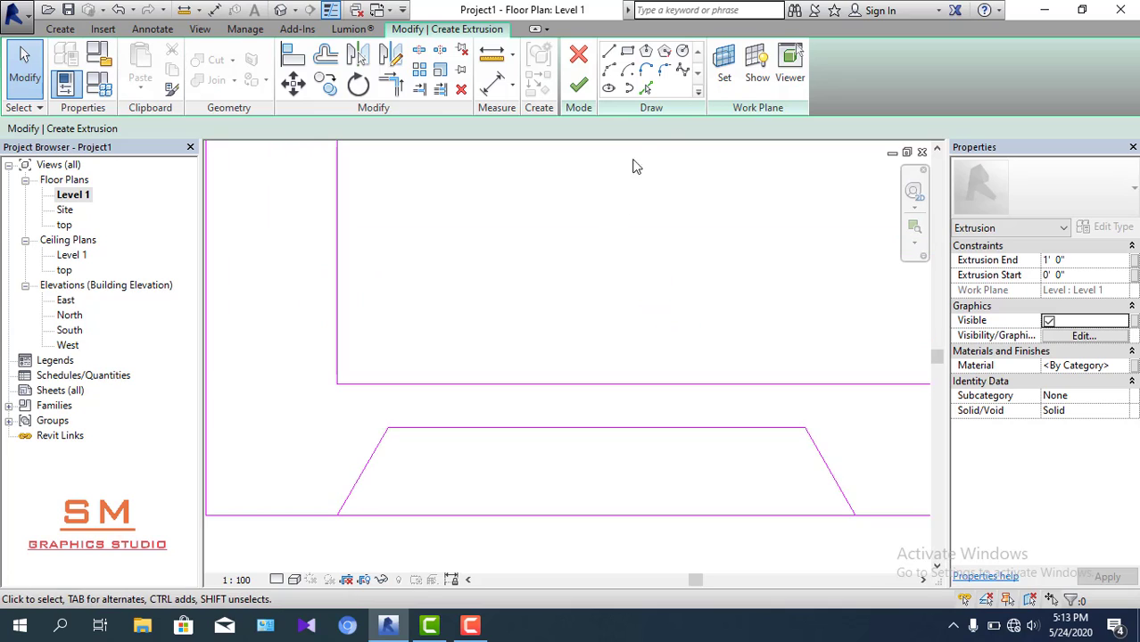
- Fillet the rib's left slanted side and top line with a 0.5" radius arc
click(665, 69)
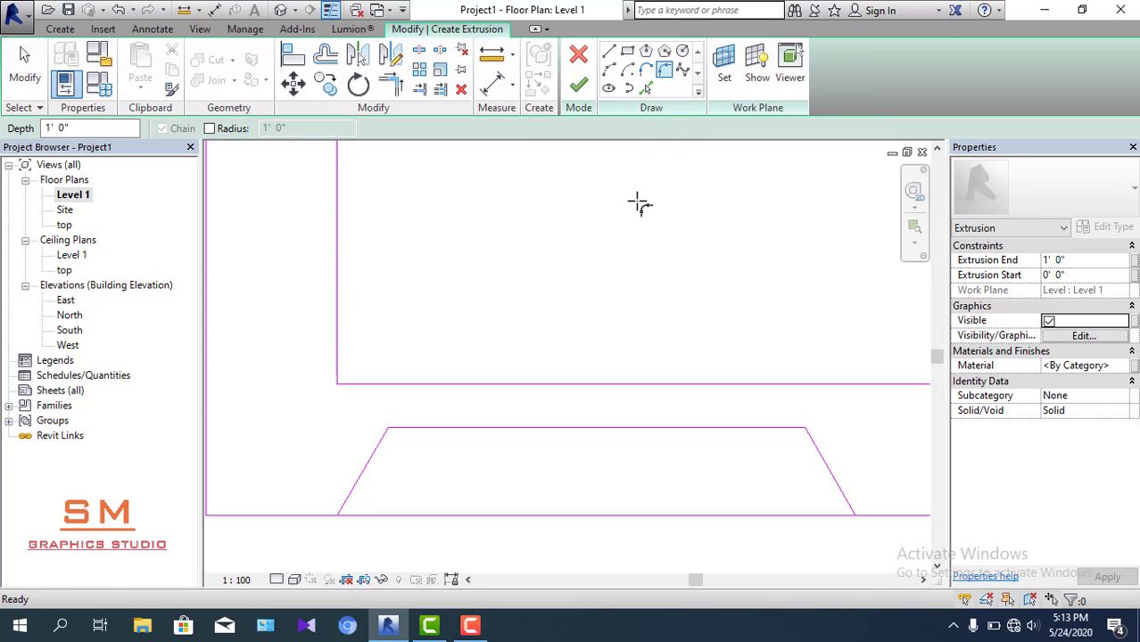
click(379, 457)
click(421, 429)
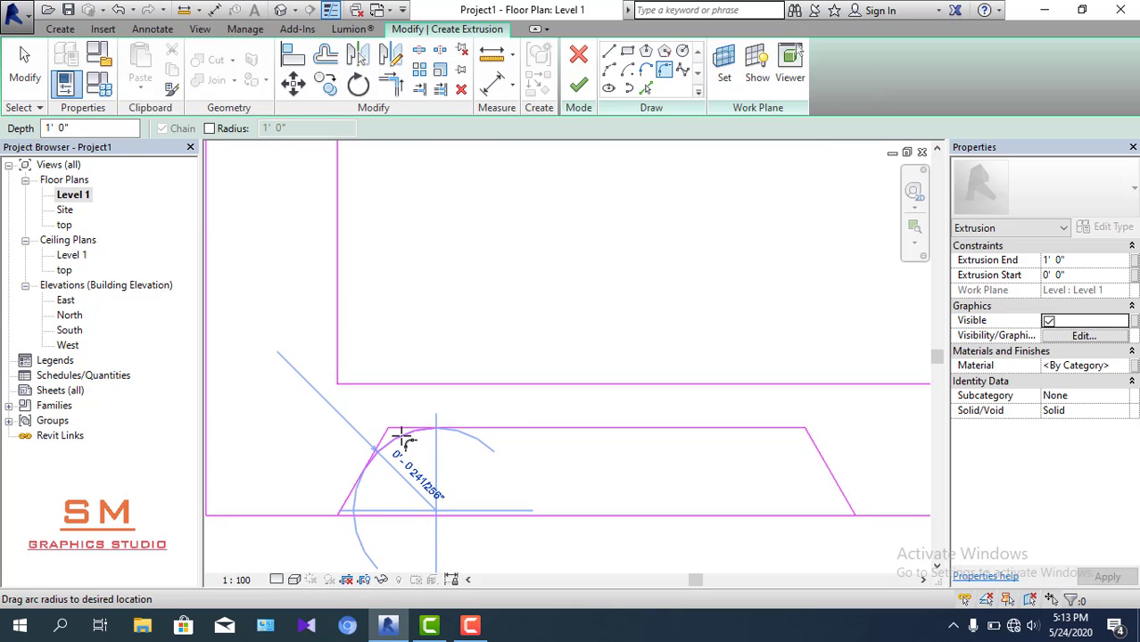
click(404, 437)
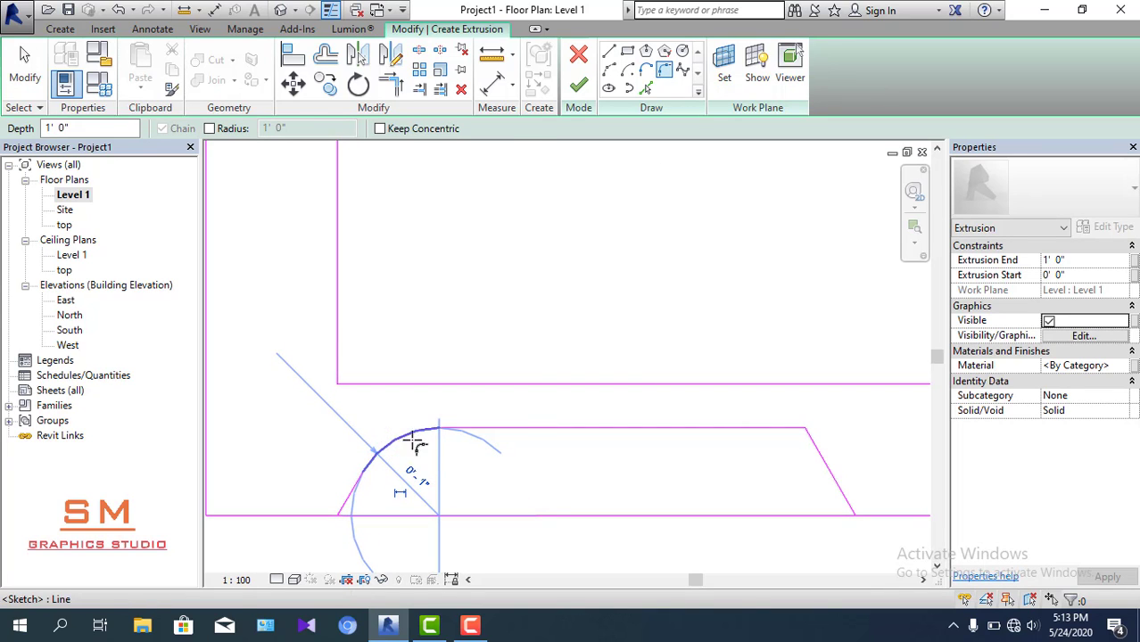
key(Escape)
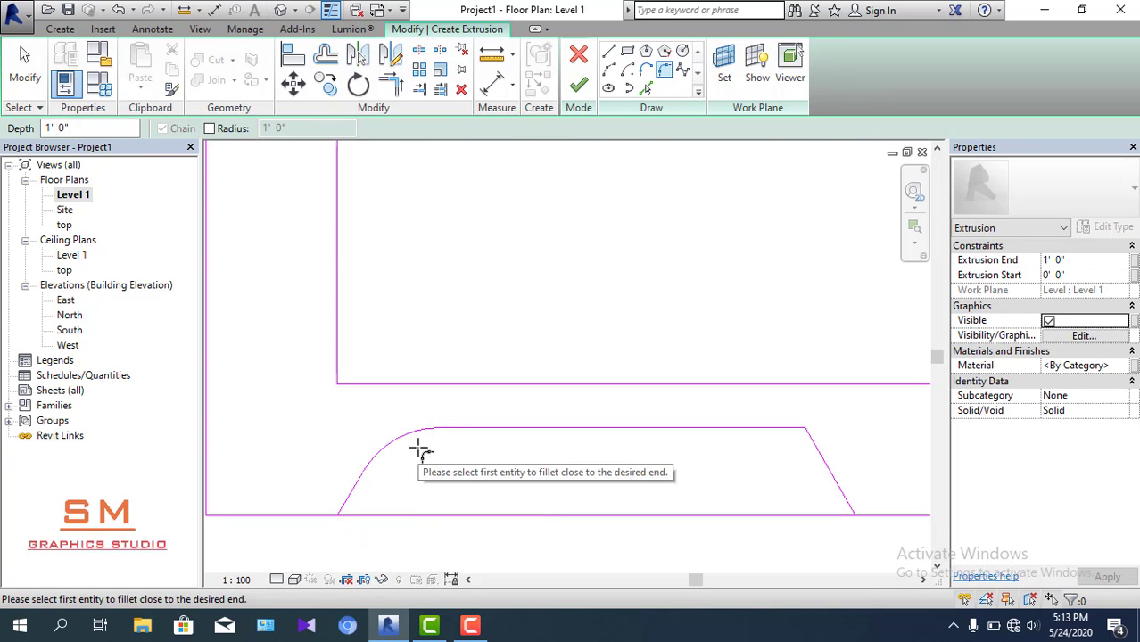
scroll(419, 451, down, 2)
key(Escape)
click(412, 440)
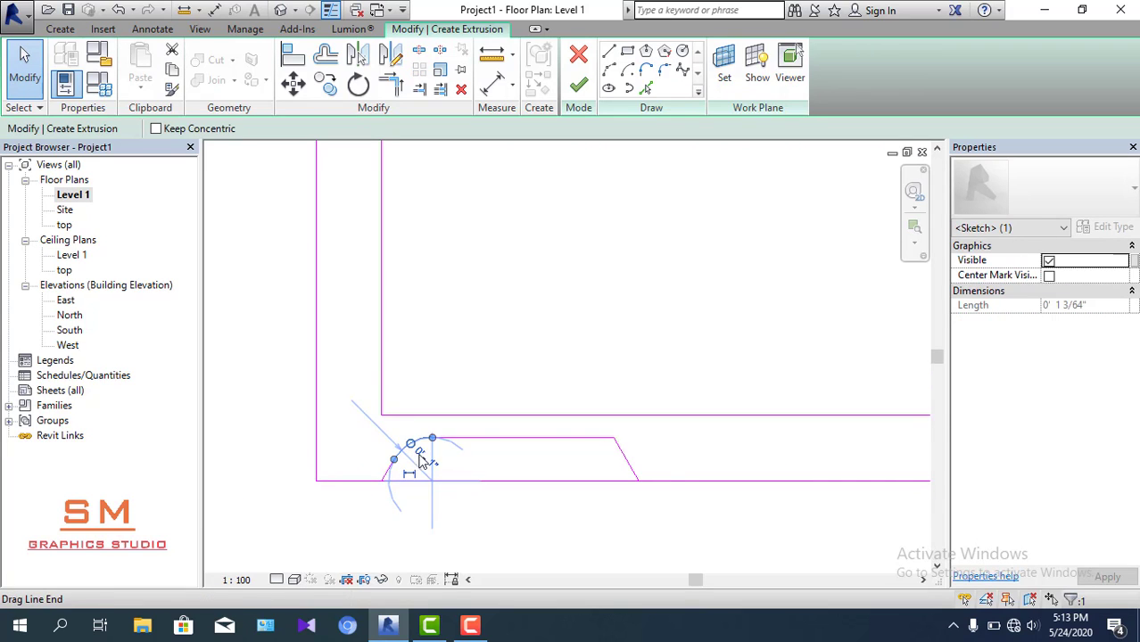
scroll(415, 460, up, 2)
scroll(420, 462, up, 1)
click(414, 459)
text(0.5")
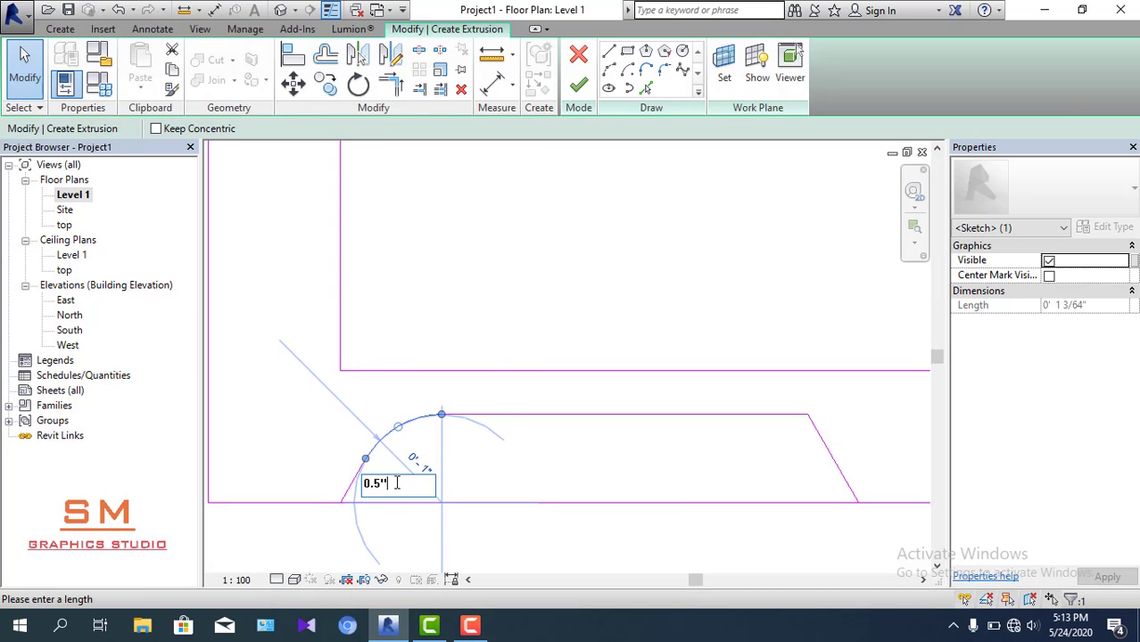
key(Return)
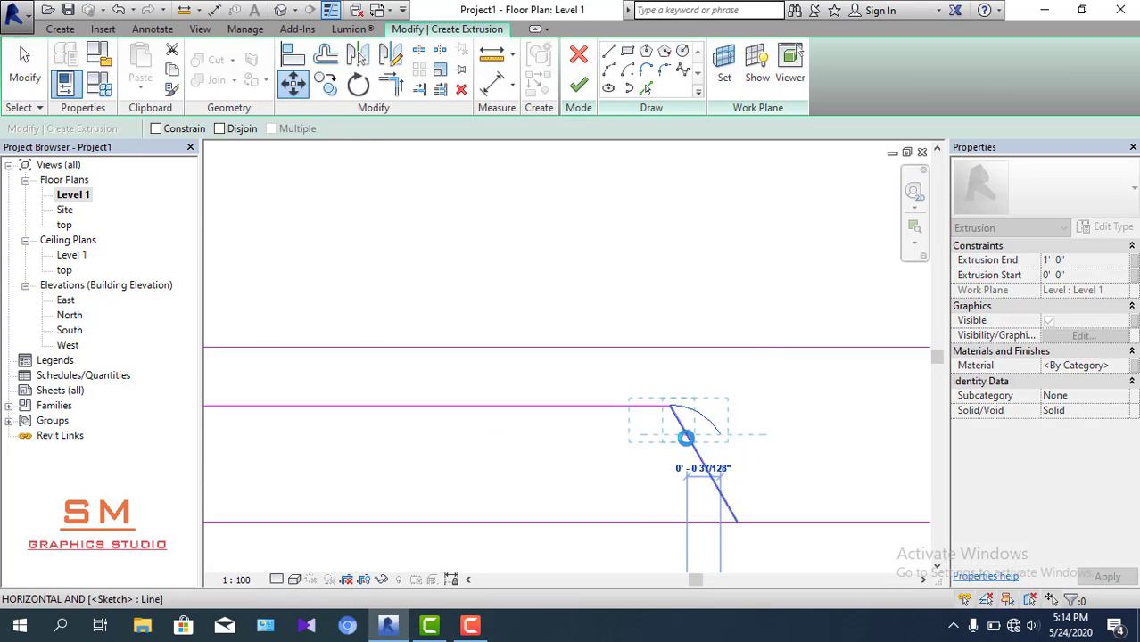
- Delete the right-side arc and slanted edge, leaving only the rib's left half
click(685, 437)
click(862, 583)
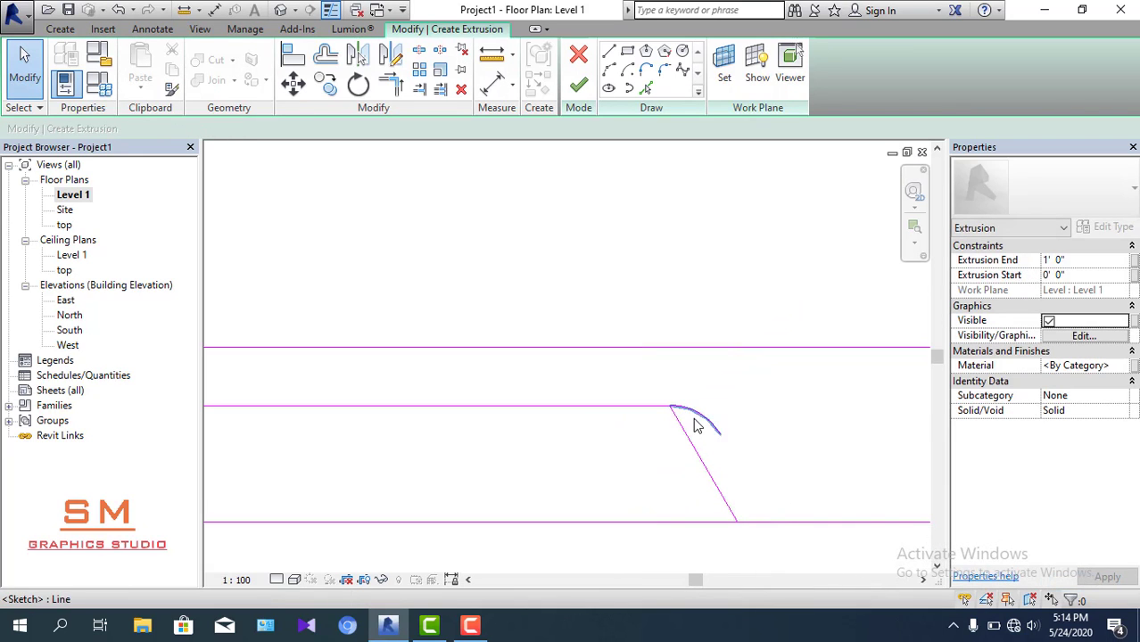
drag(697, 399, 693, 395)
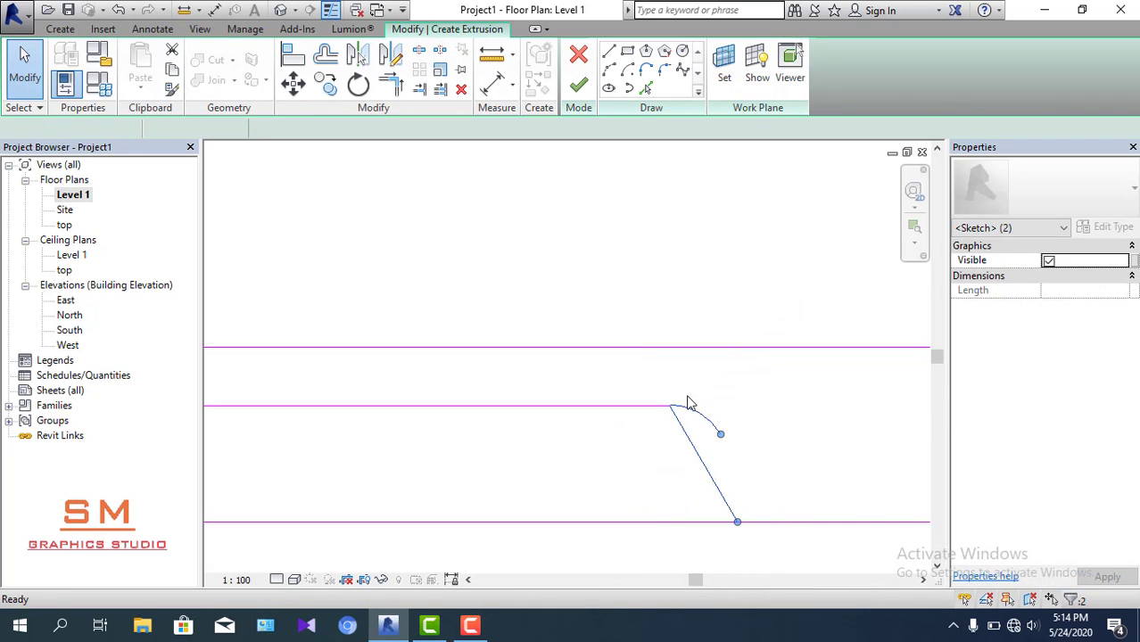
key(Delete)
scroll(712, 483, down, 3)
scroll(423, 480, up, 2)
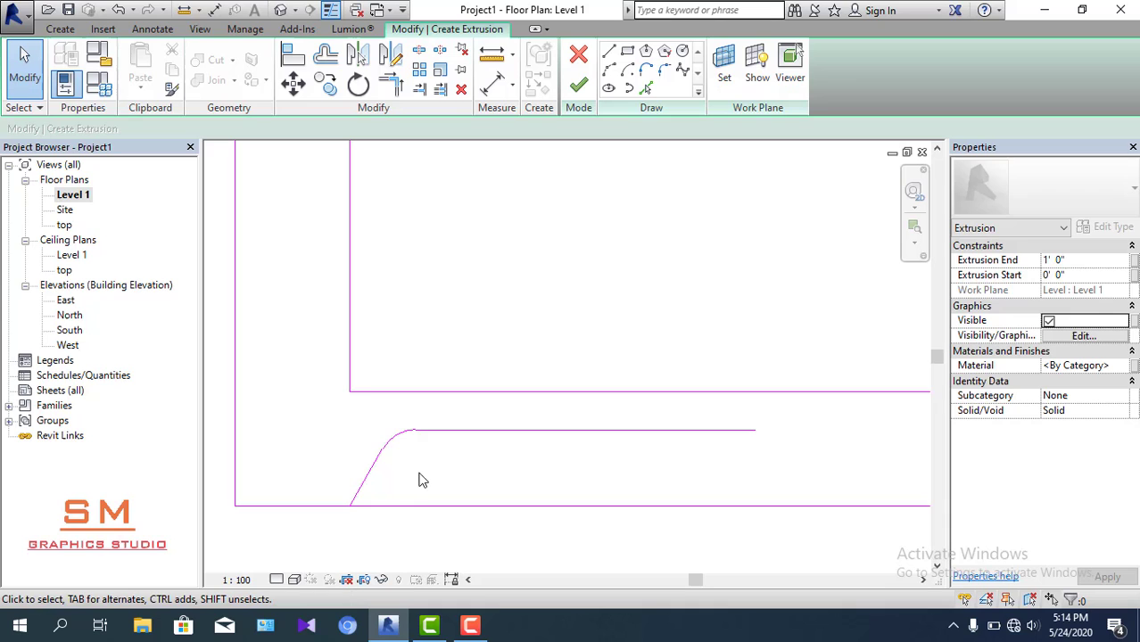
click(366, 452)
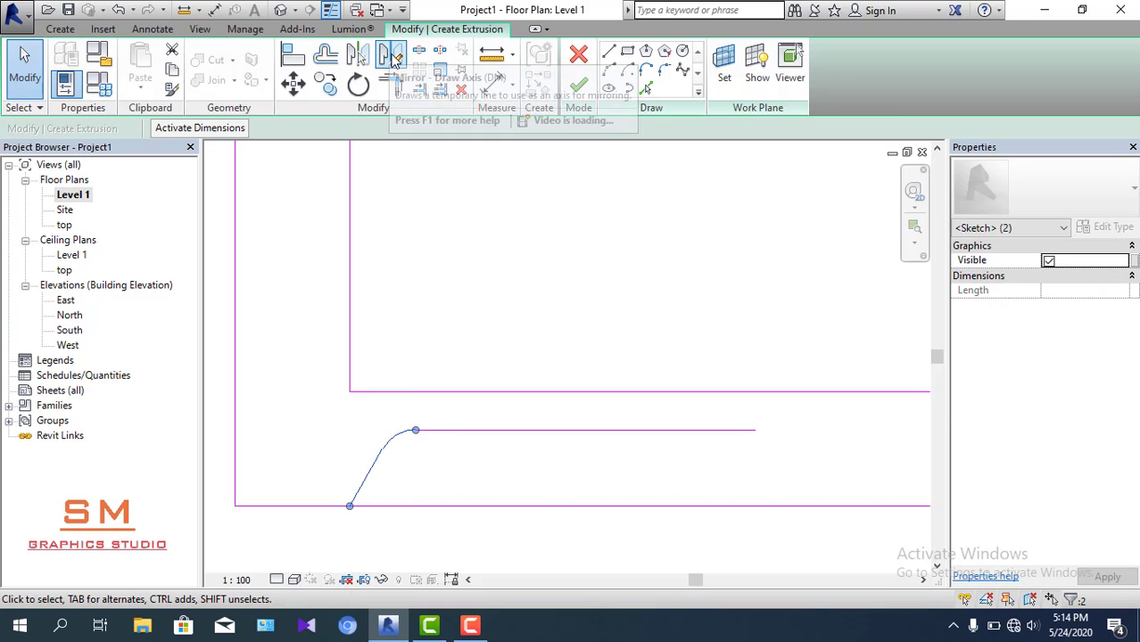
- Mirror a copy of the rounded left slope about the top line's midpoint onto the right side
click(393, 55)
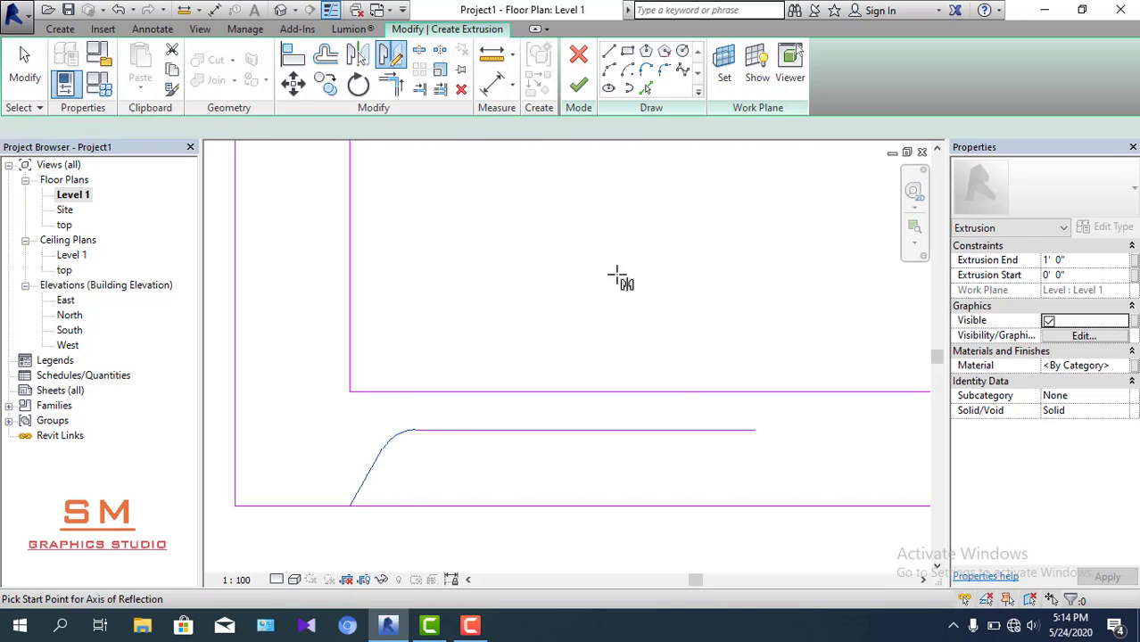
click(586, 432)
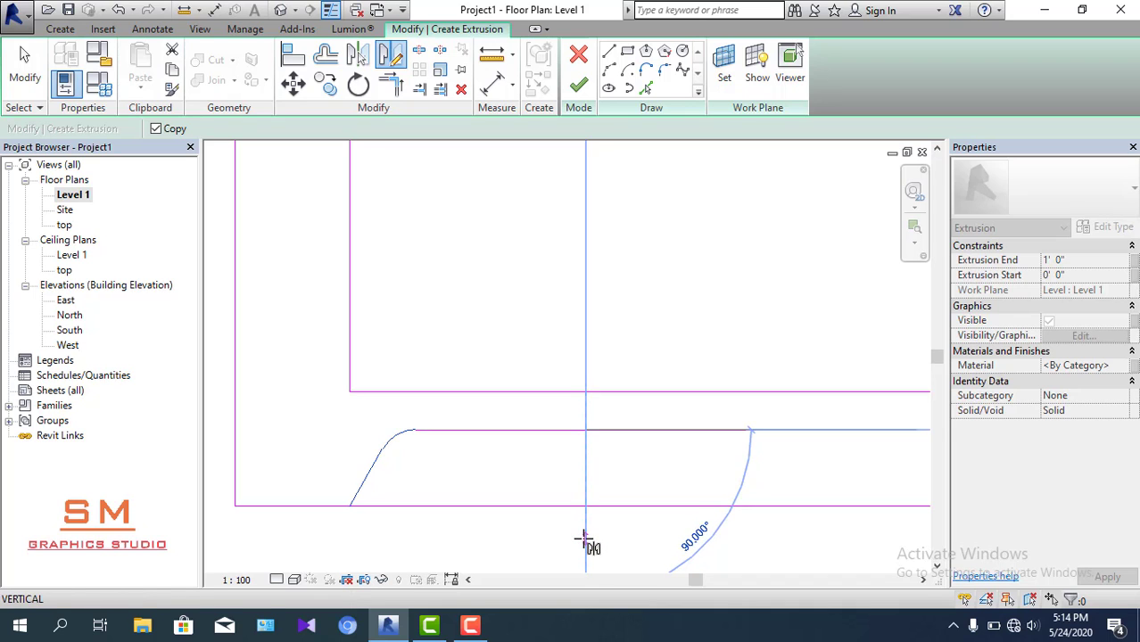
click(583, 538)
middle_drag(611, 536, 547, 516)
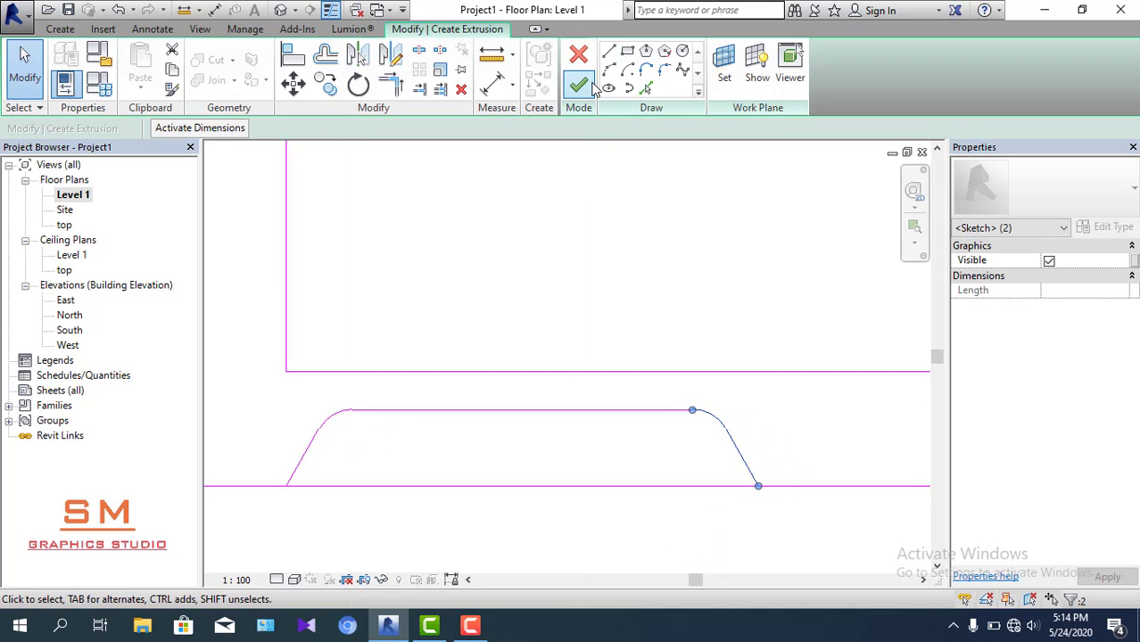
- Try finishing the sketch, then continue editing past the intersecting-lines error
click(588, 84)
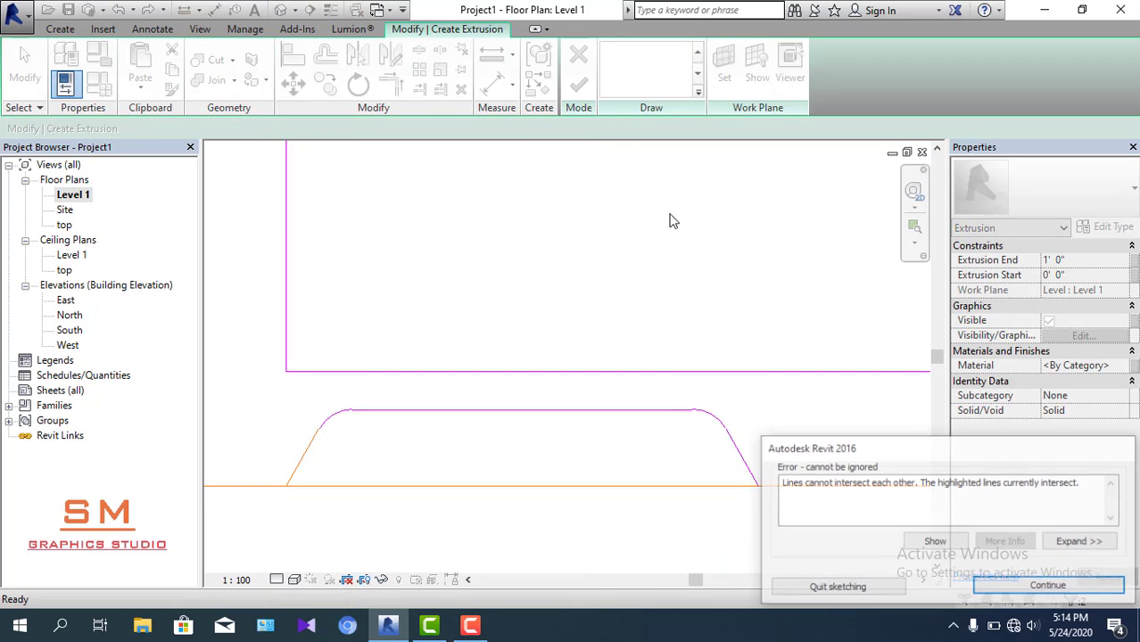
click(1000, 589)
scroll(553, 325, down, 2)
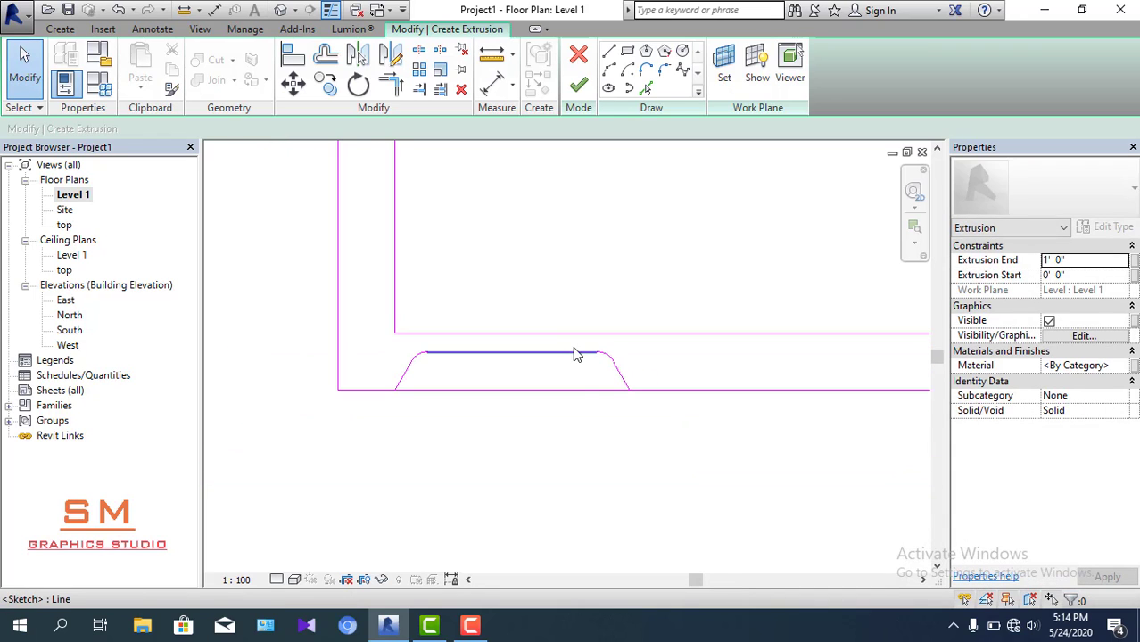
middle_drag(604, 359, 544, 364)
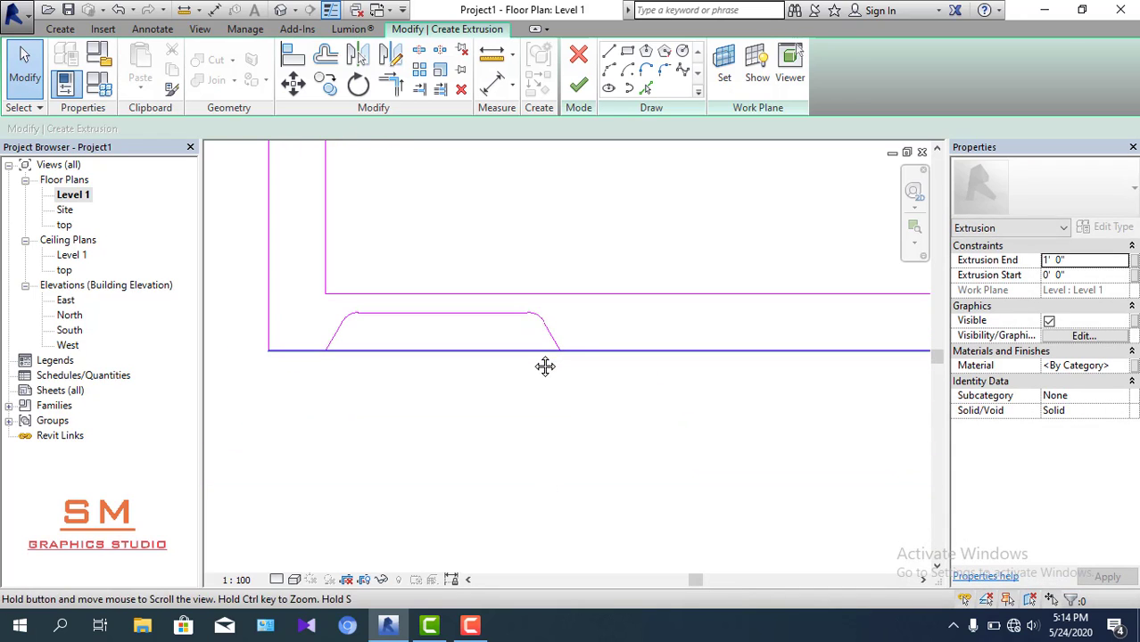
scroll(581, 359, up, 3)
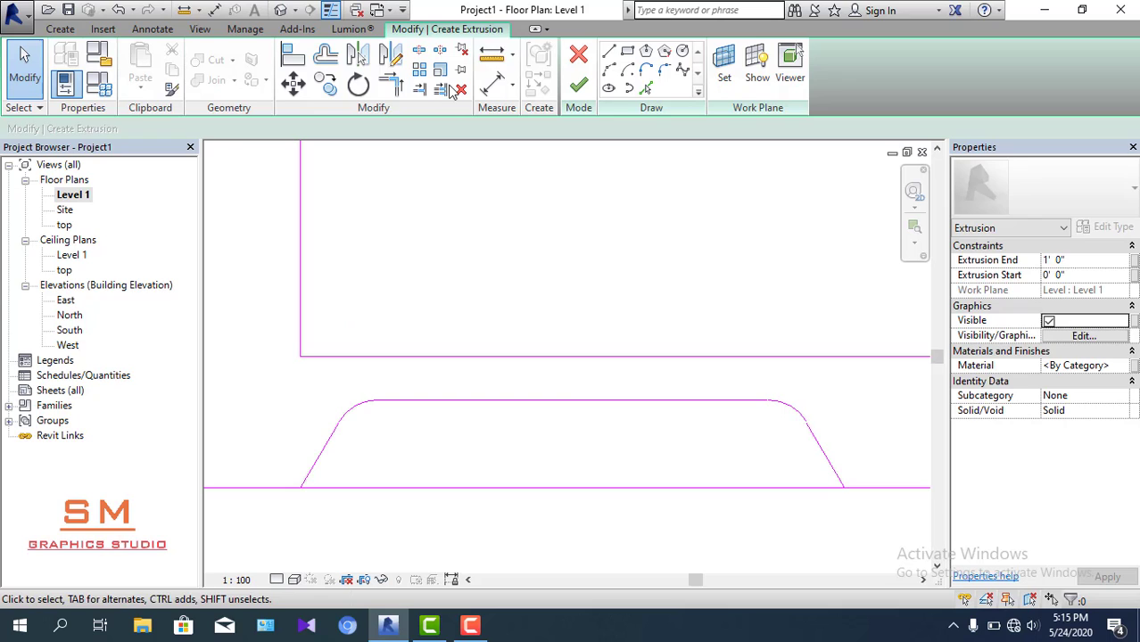
- Draw a vertical centre line from the top edge's midpoint down to the bottom edge
click(608, 51)
scroll(606, 393, down, 5)
key(Escape)
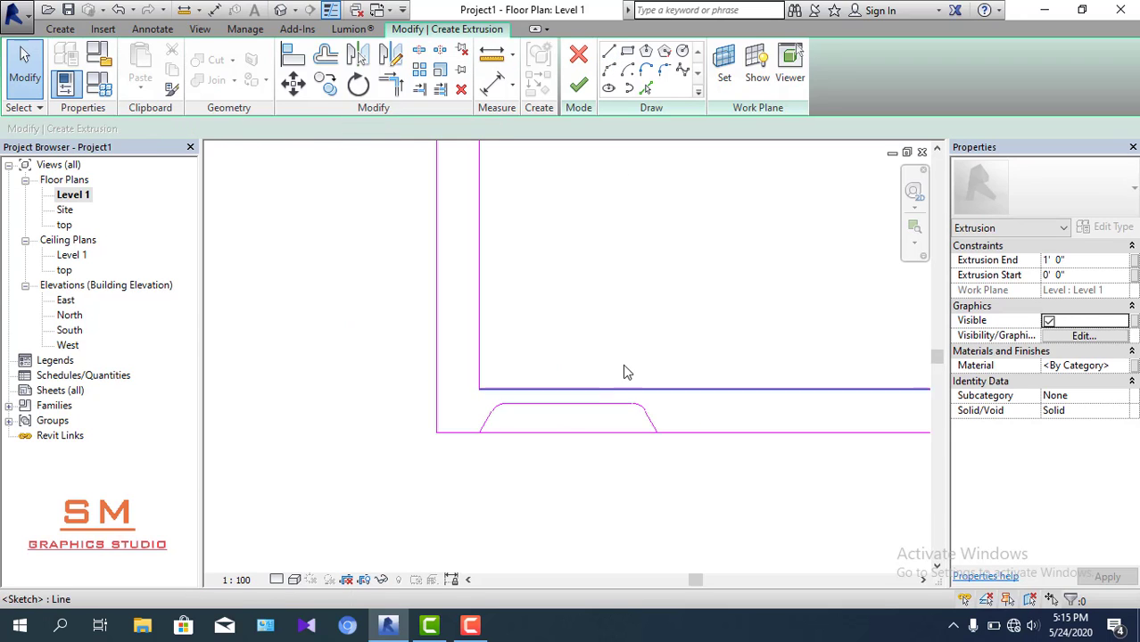
middle_drag(708, 344, 543, 338)
scroll(497, 405, up, 2)
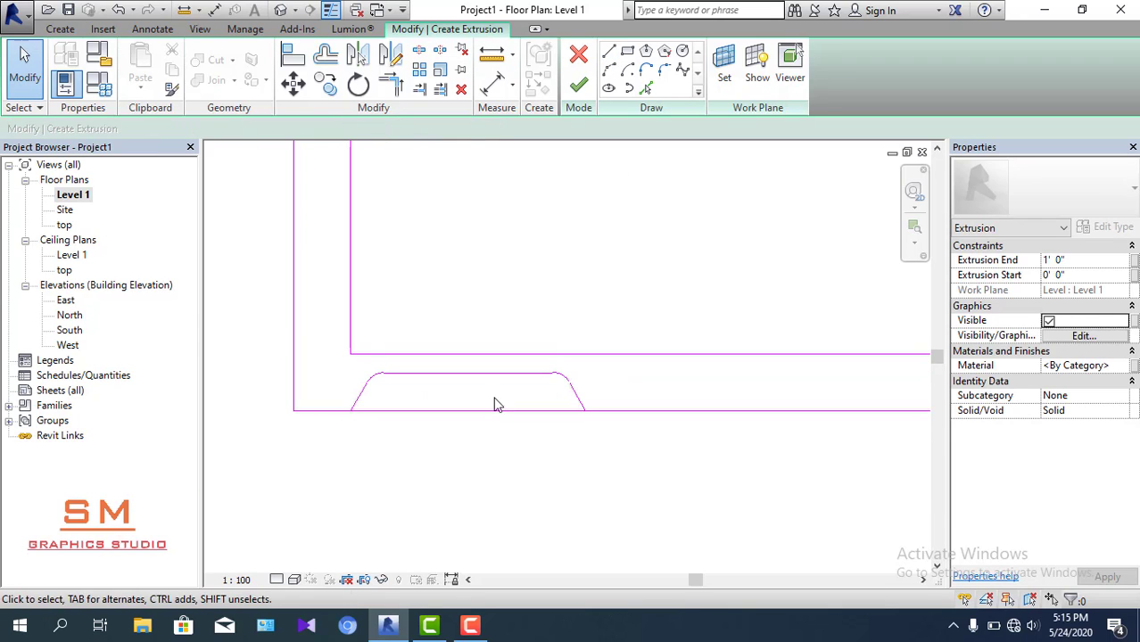
click(609, 51)
scroll(460, 385, up, 2)
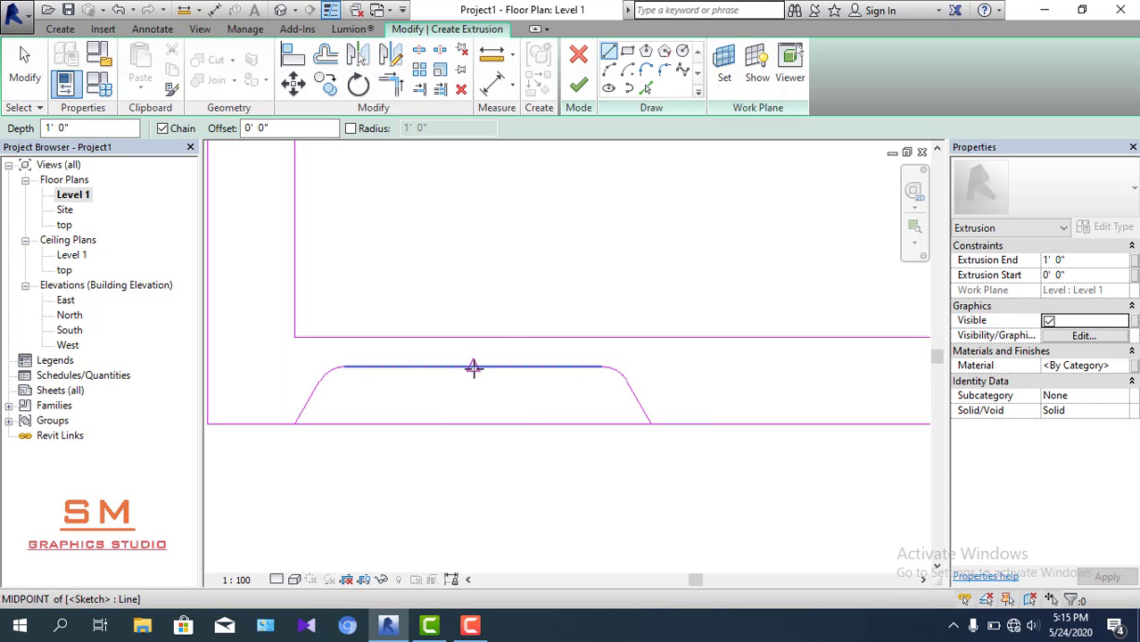
click(474, 367)
click(473, 422)
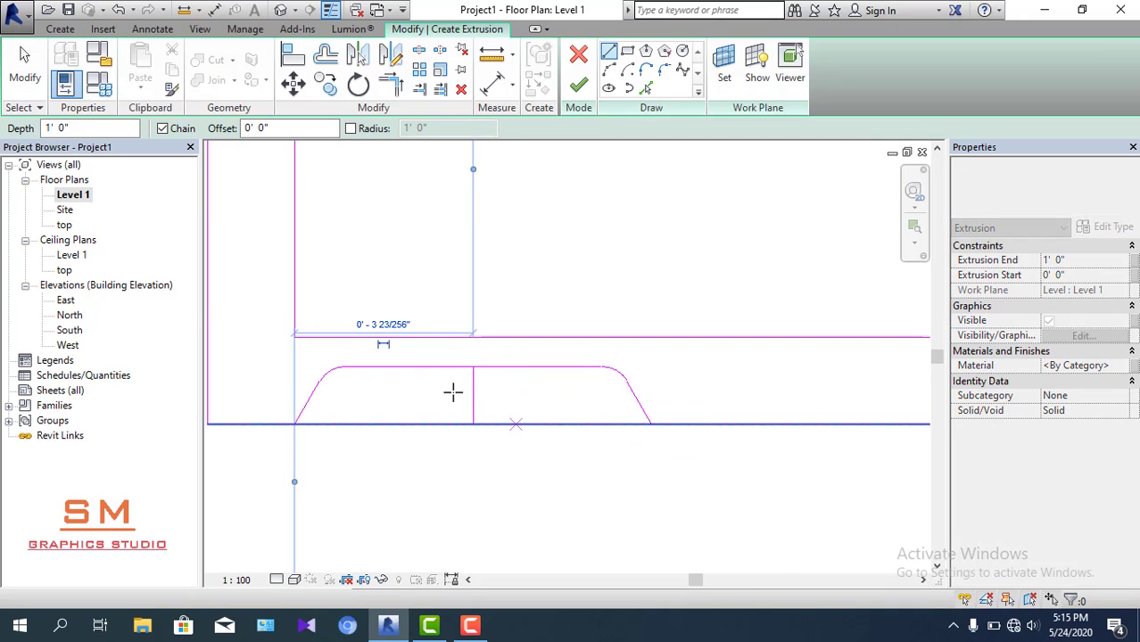
key(Escape)
key(Escape)
- Mirror a copy of the top edge and rounded corners downward about a horizontal axis at the centre line's midpoint
drag(305, 348, 667, 403)
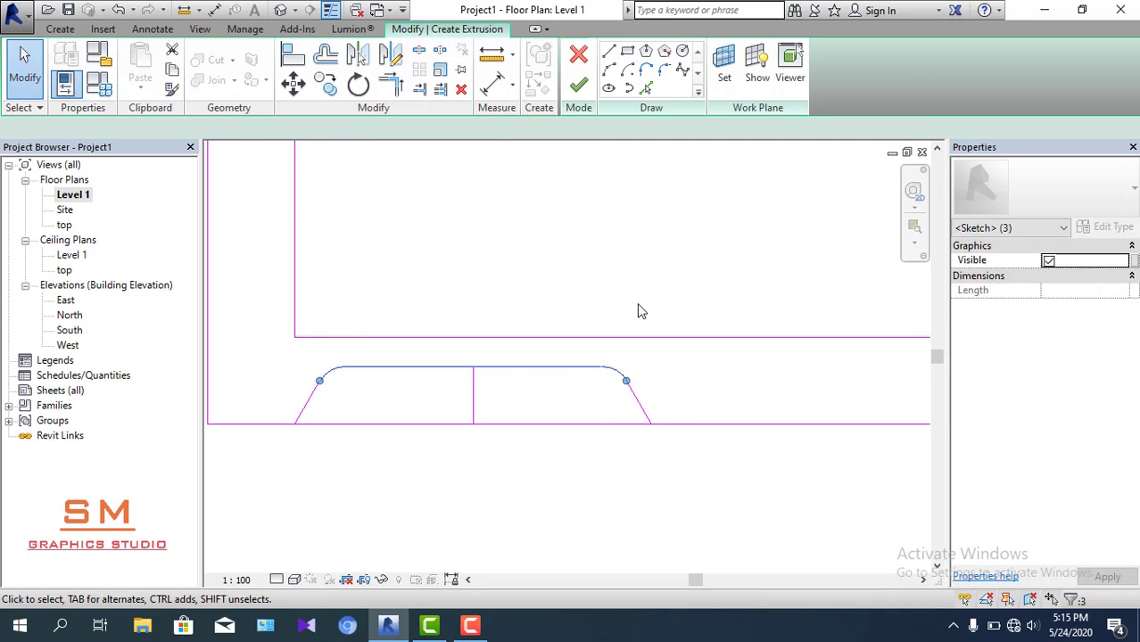
click(384, 64)
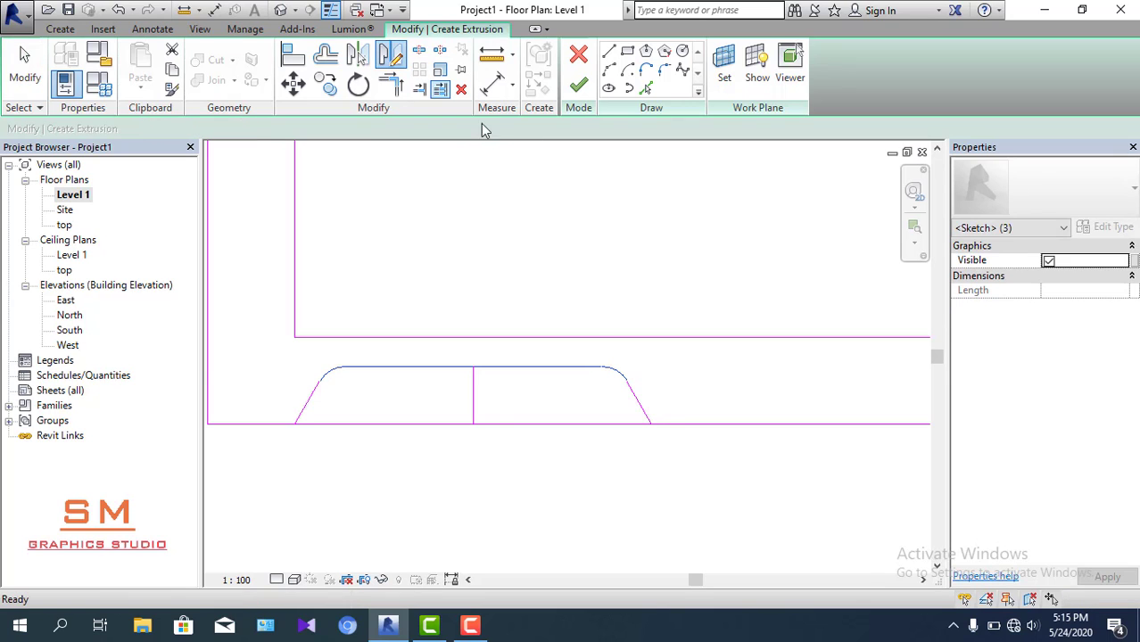
click(474, 395)
click(569, 396)
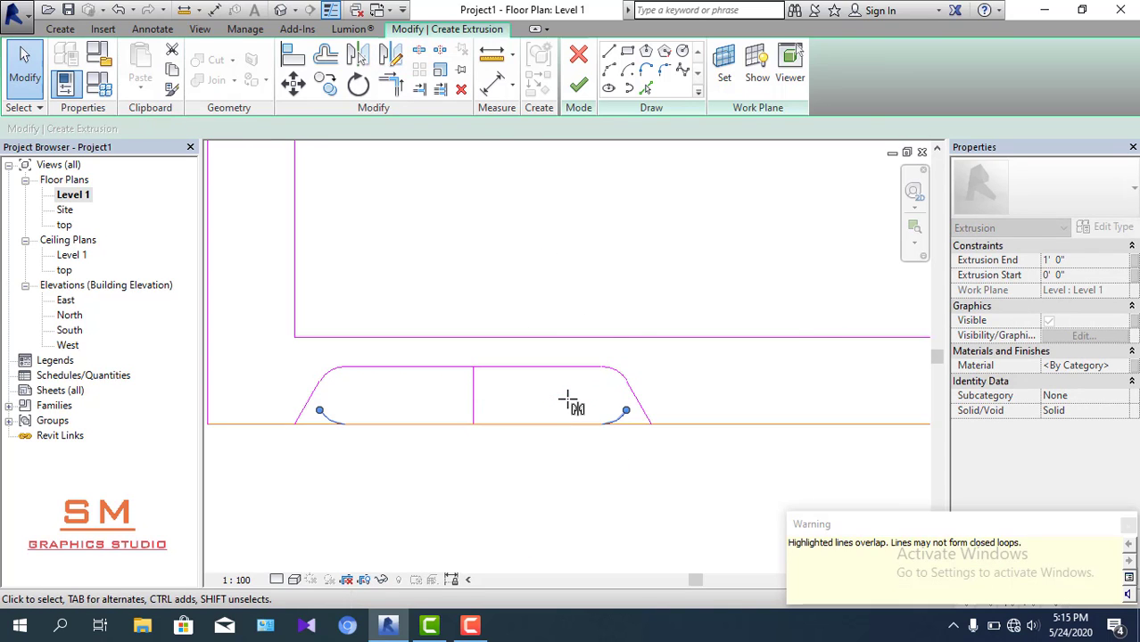
click(568, 400)
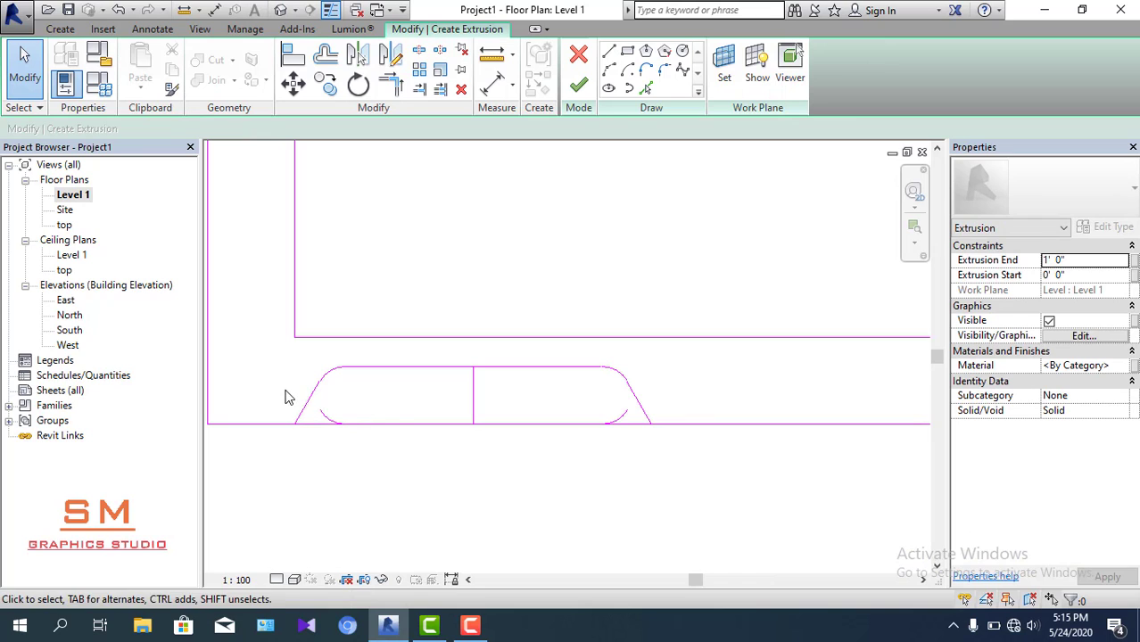
drag(284, 389, 634, 490)
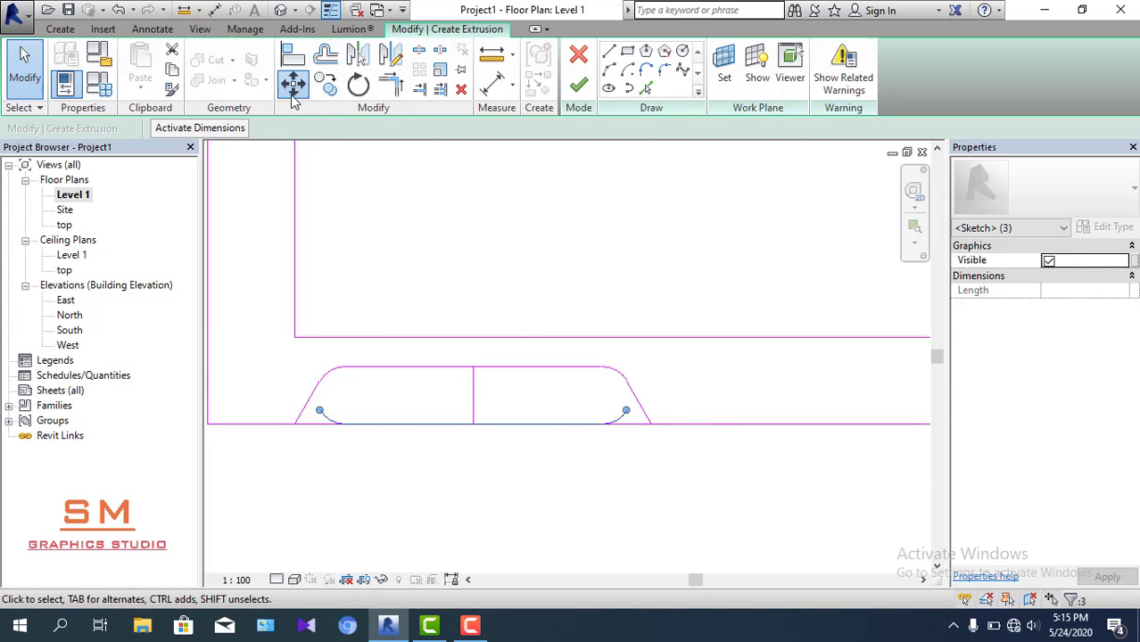
- Move the mirrored copy right so its left end meets the end of the slanted side
click(293, 84)
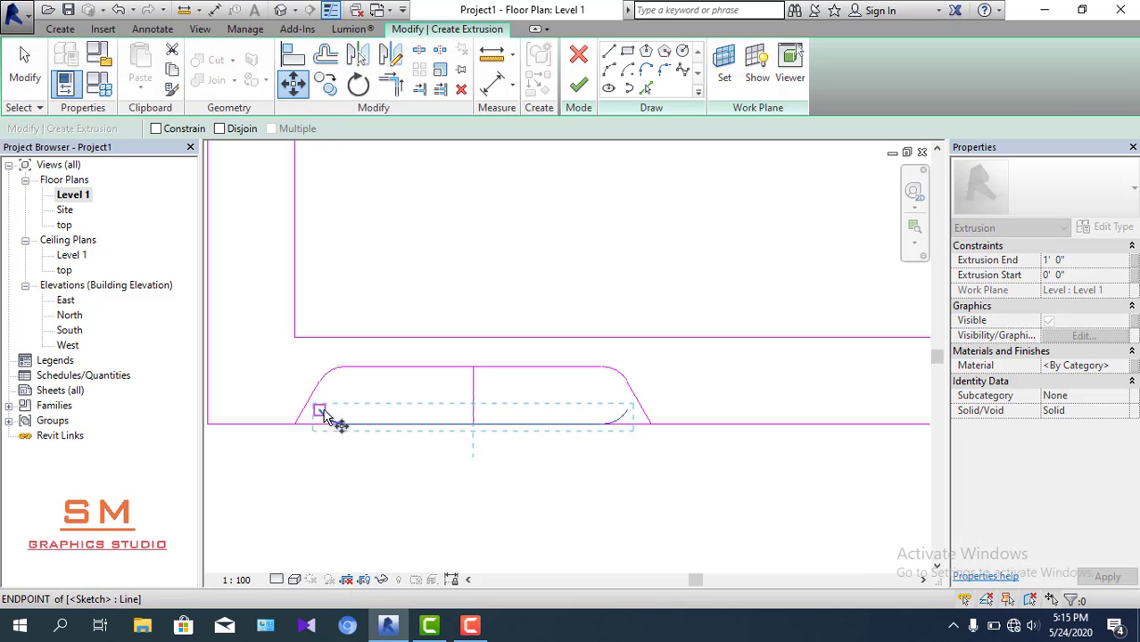
click(323, 414)
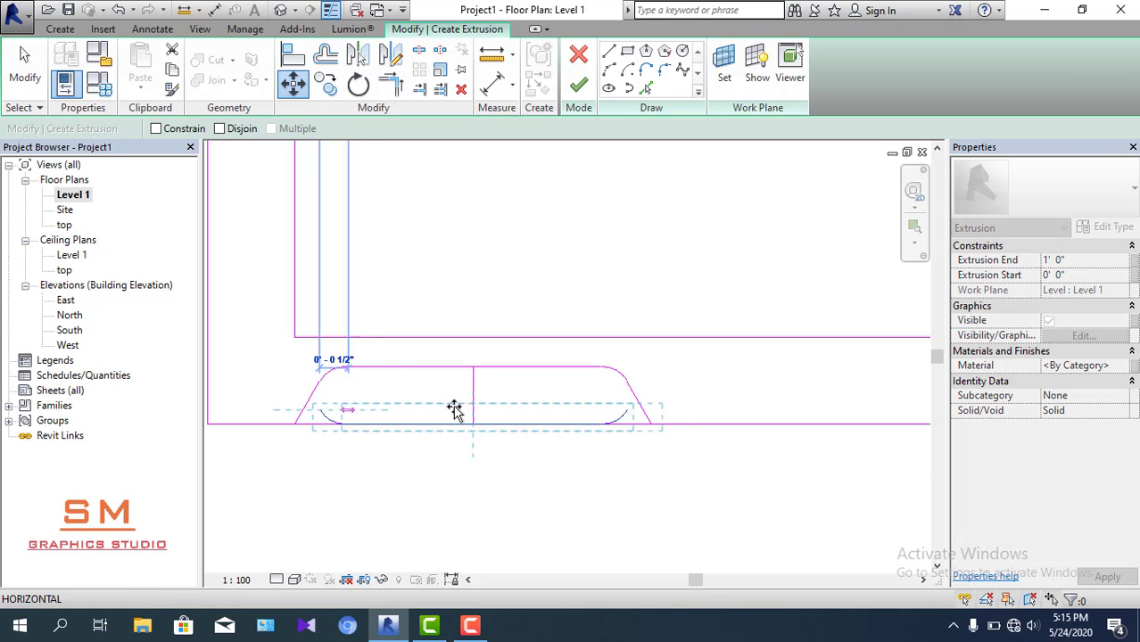
click(642, 410)
middle_drag(624, 425, 552, 423)
scroll(582, 439, up, 2)
scroll(541, 414, up, 2)
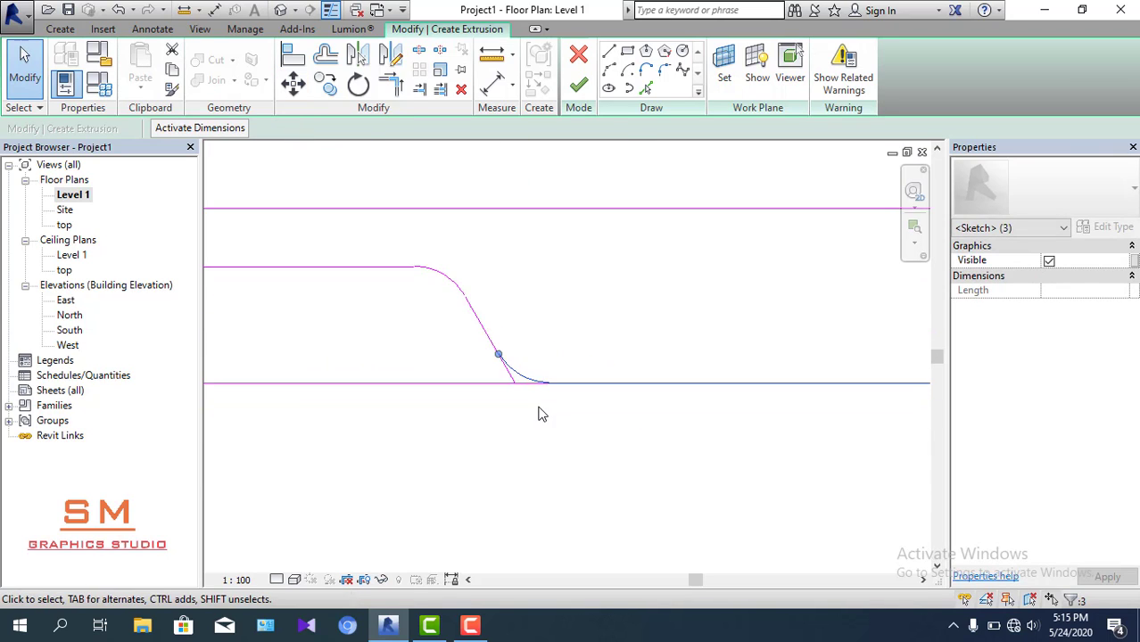
click(539, 413)
scroll(486, 364, up, 2)
scroll(527, 377, up, 2)
scroll(525, 379, up, 1)
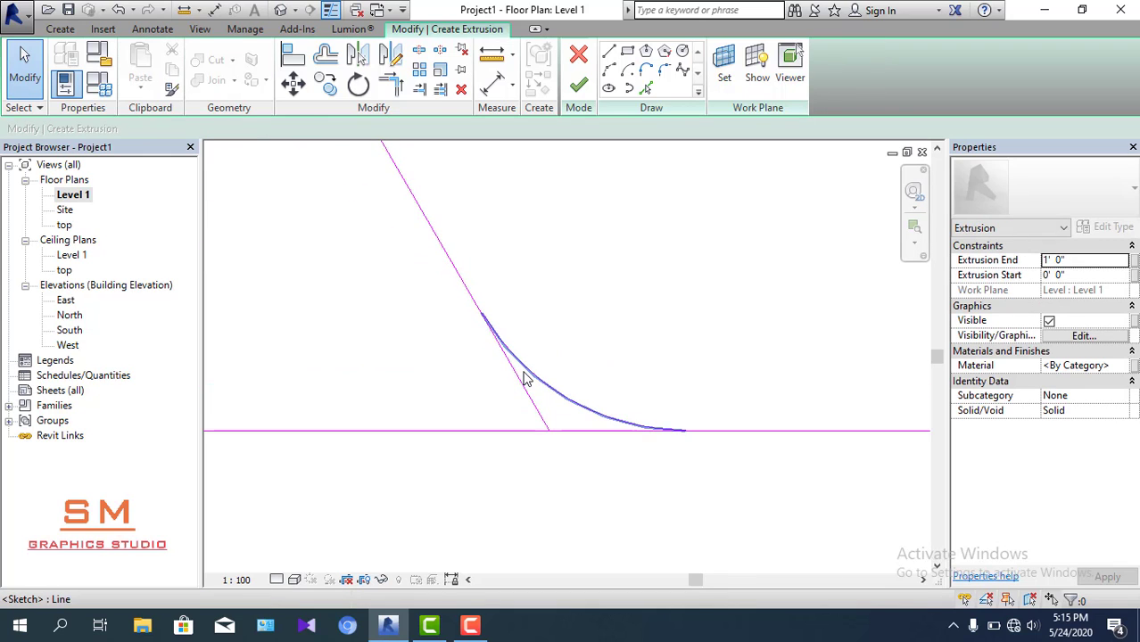
scroll(553, 393, down, 1)
scroll(562, 400, down, 1)
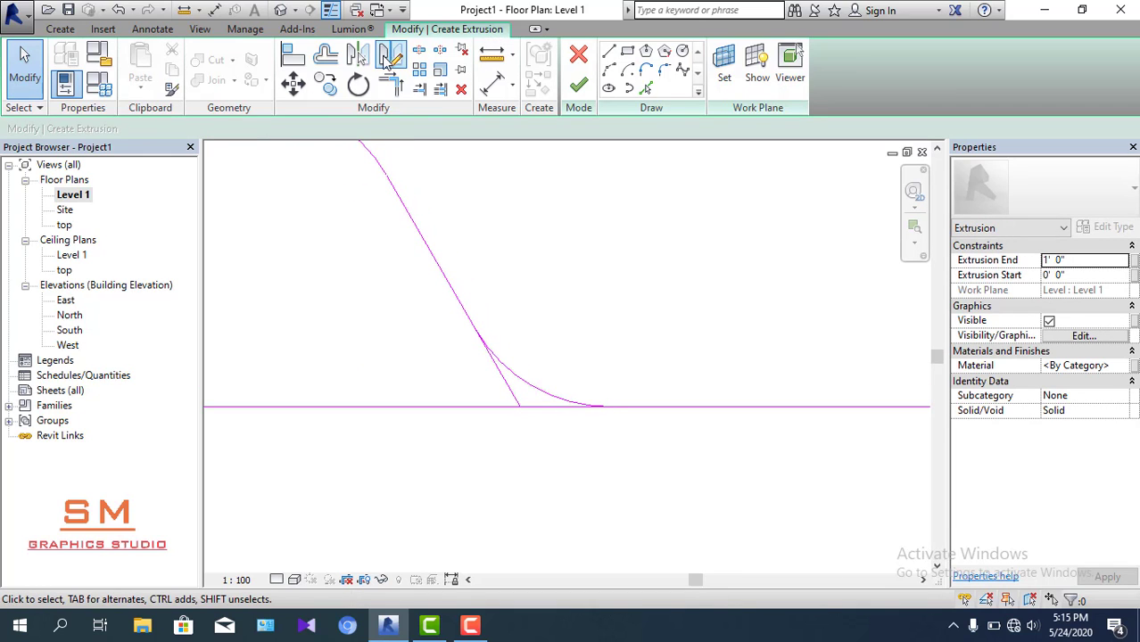
- Trim the slanted side and the arc to a corner for a smooth S-shaped transition
click(397, 85)
click(526, 381)
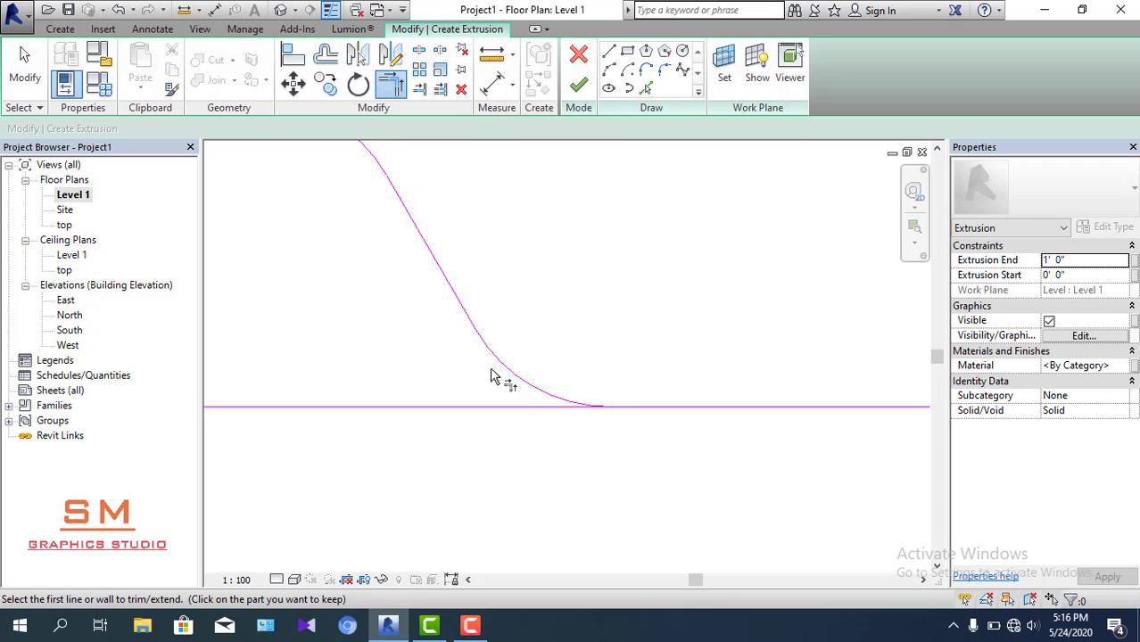
scroll(543, 382, down, 1)
scroll(656, 389, down, 1)
key(Escape)
scroll(489, 385, up, 2)
scroll(500, 384, up, 1)
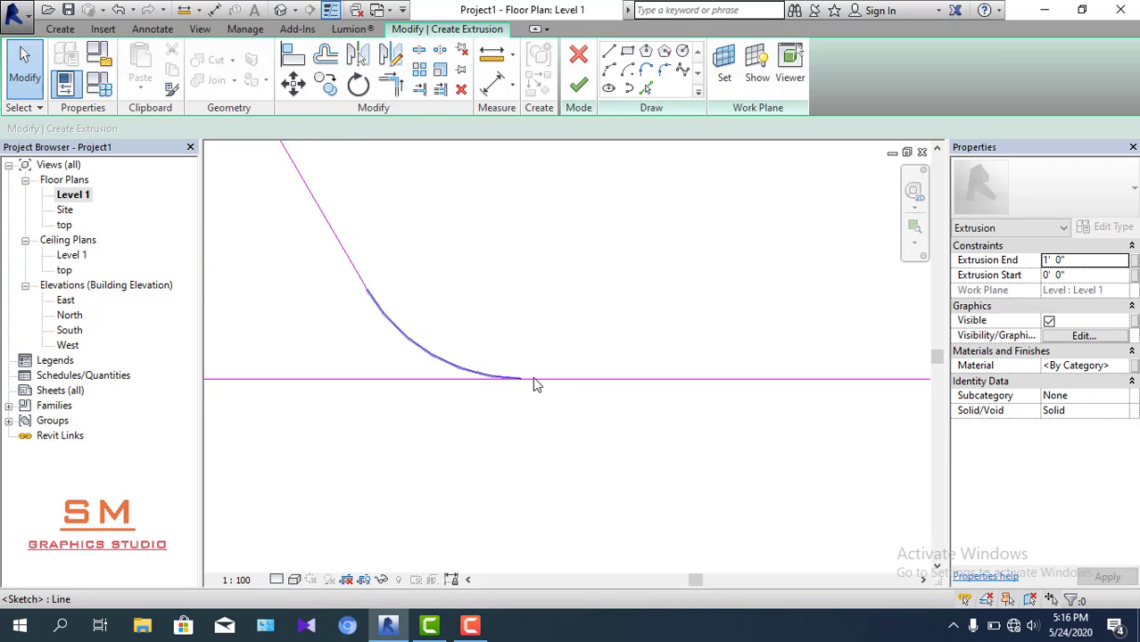
scroll(535, 378, up, 1)
scroll(559, 382, up, 1)
scroll(499, 395, up, 1)
scroll(502, 395, up, 1)
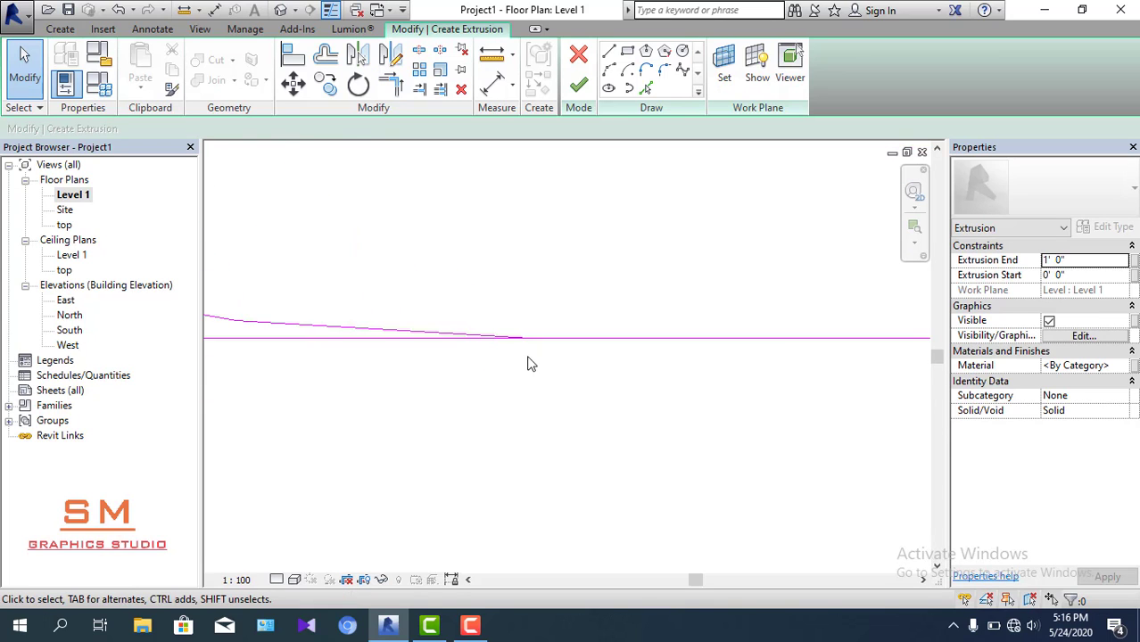
scroll(530, 357, up, 1)
scroll(530, 347, up, 1)
scroll(589, 392, down, 1)
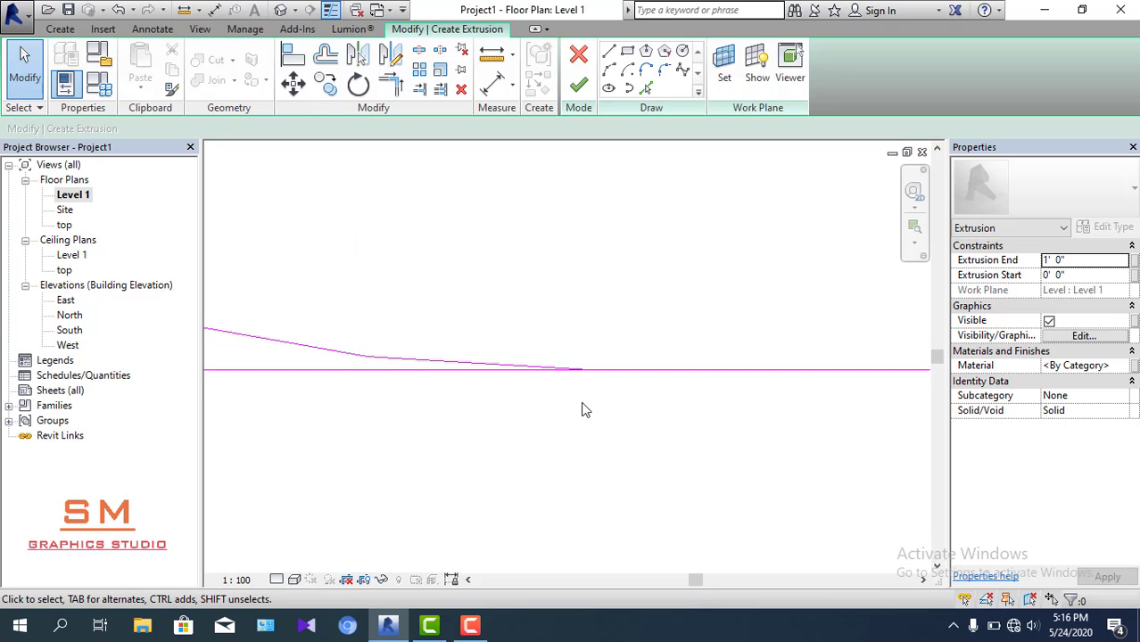
scroll(546, 417, down, 1)
scroll(571, 419, down, 1)
scroll(588, 418, down, 1)
scroll(586, 420, down, 3)
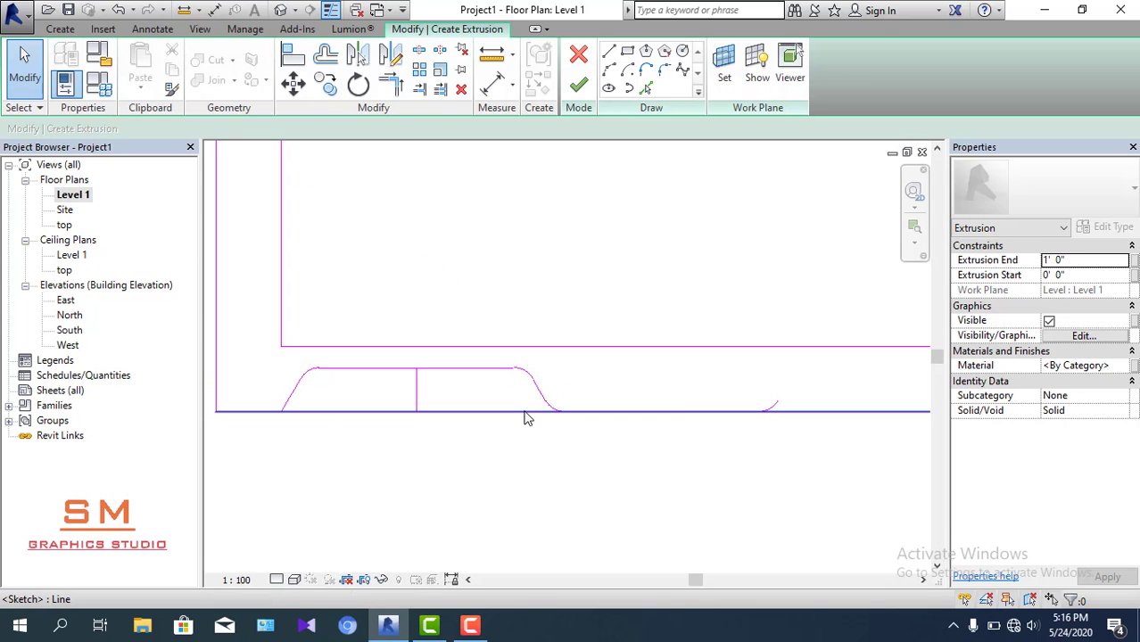
scroll(554, 415, down, 1)
click(518, 411)
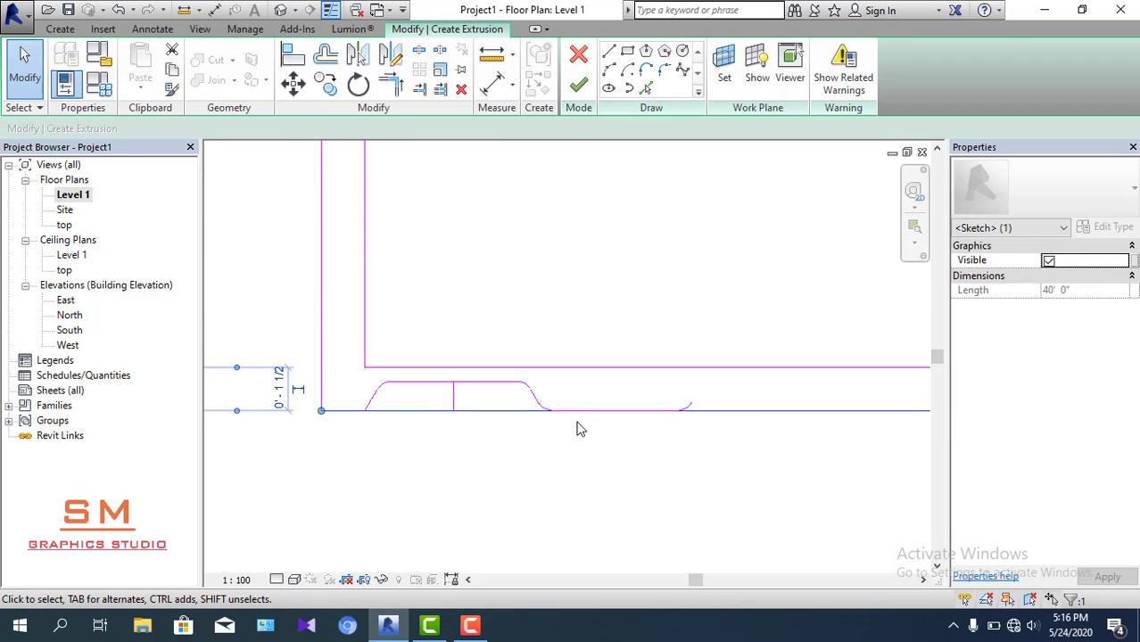
- Delete the long bottom line and the vertical centre line
scroll(580, 415, up, 1)
scroll(589, 397, down, 3)
middle_drag(602, 394, 481, 364)
key(Delete)
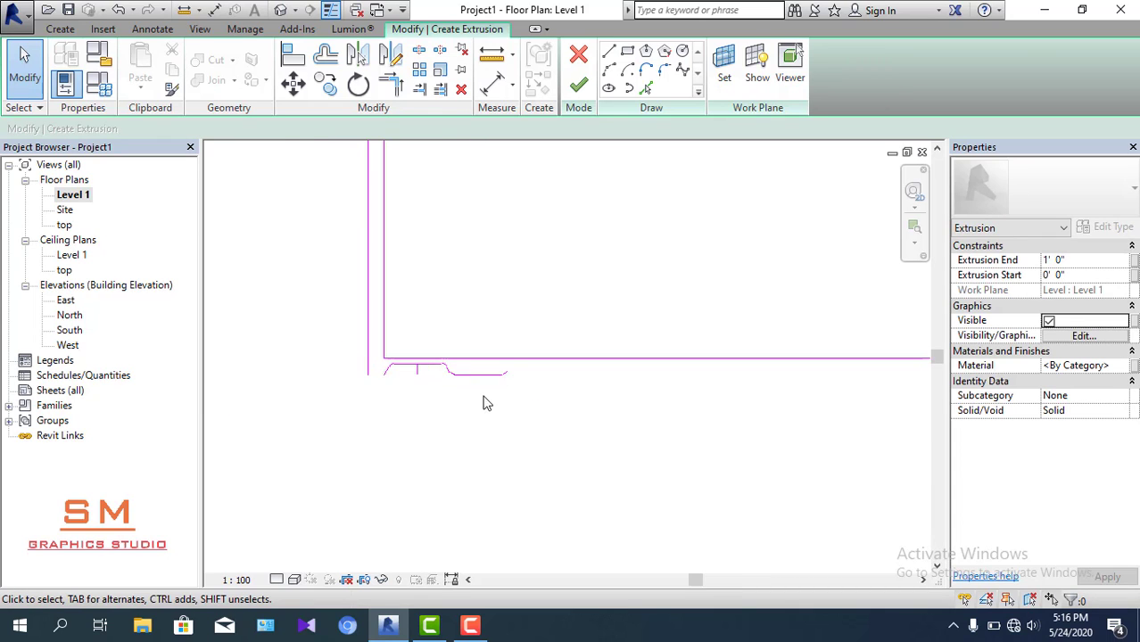
scroll(464, 398, up, 3)
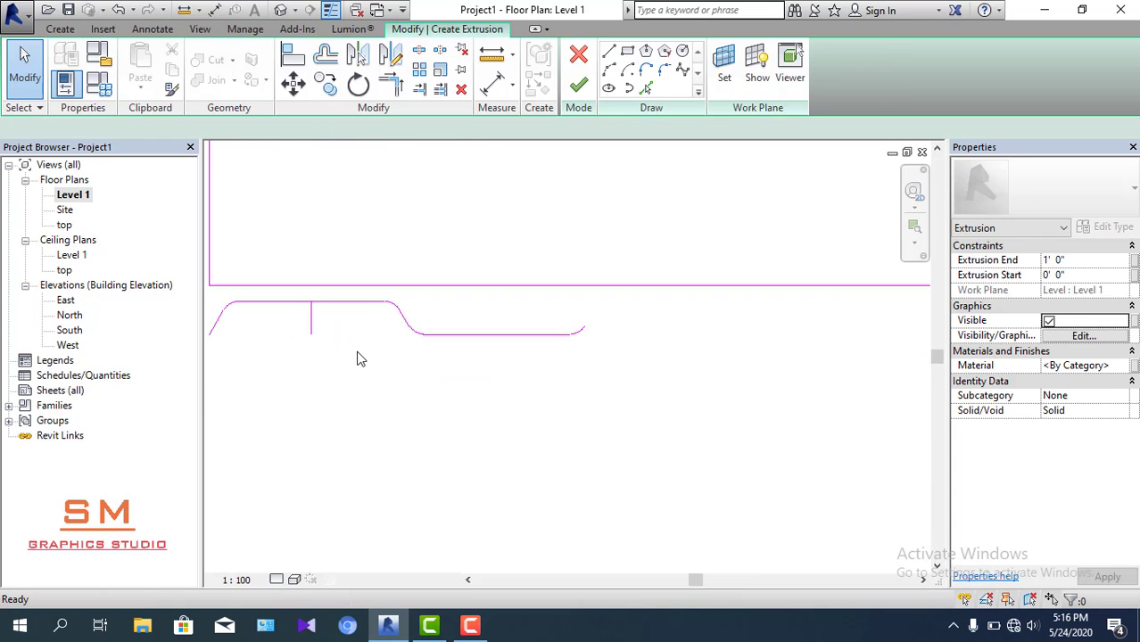
scroll(445, 389, down, 3)
scroll(407, 357, up, 2)
scroll(429, 356, up, 2)
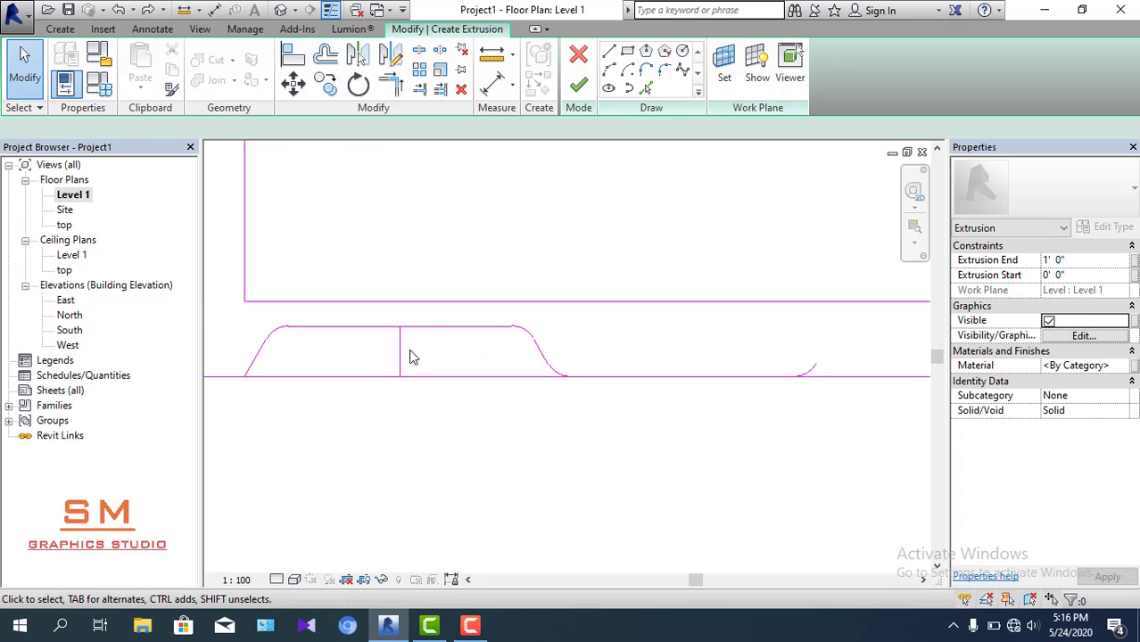
click(403, 355)
key(Delete)
scroll(535, 371, up, 2)
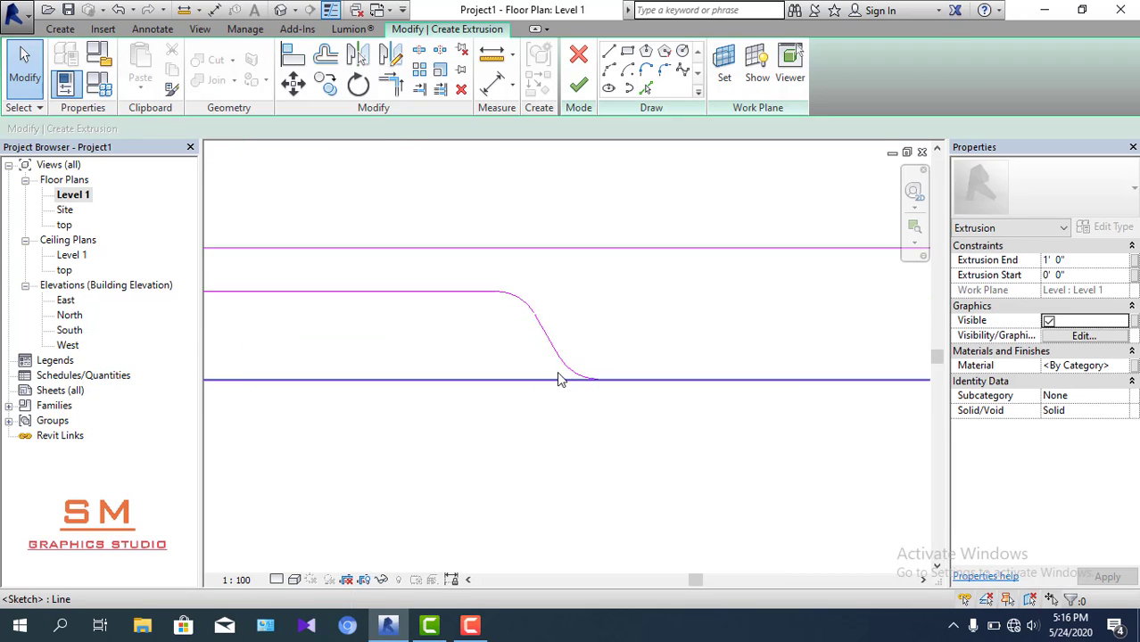
scroll(557, 371, up, 3)
scroll(572, 371, down, 2)
scroll(595, 386, down, 4)
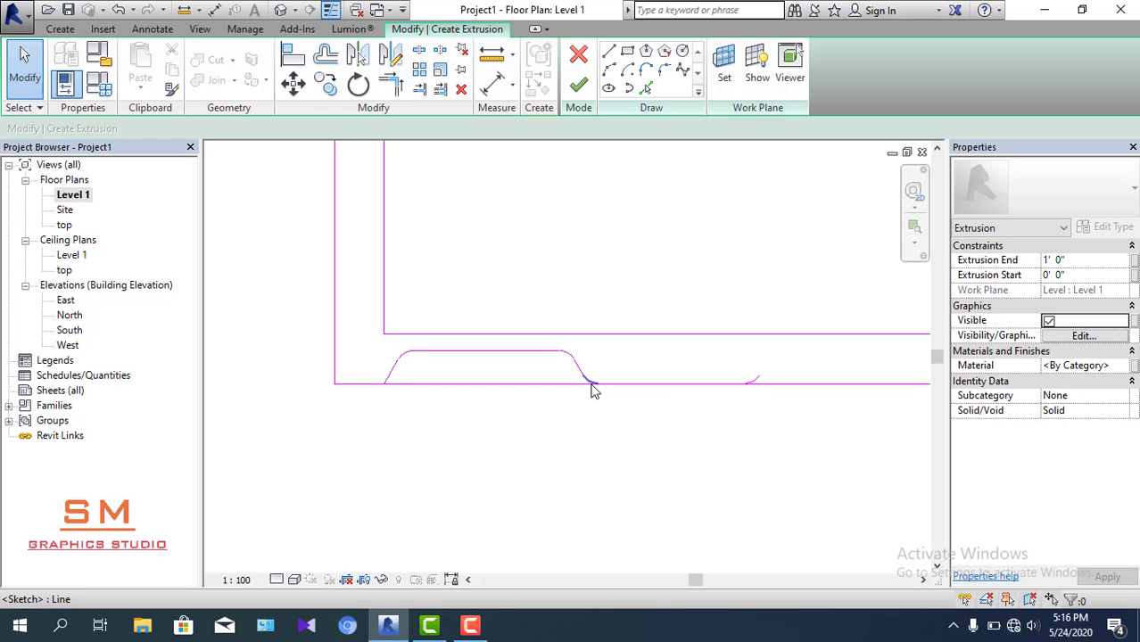
- Window-select the five sketch lines forming the first rib profile
middle_drag(542, 368, 543, 308)
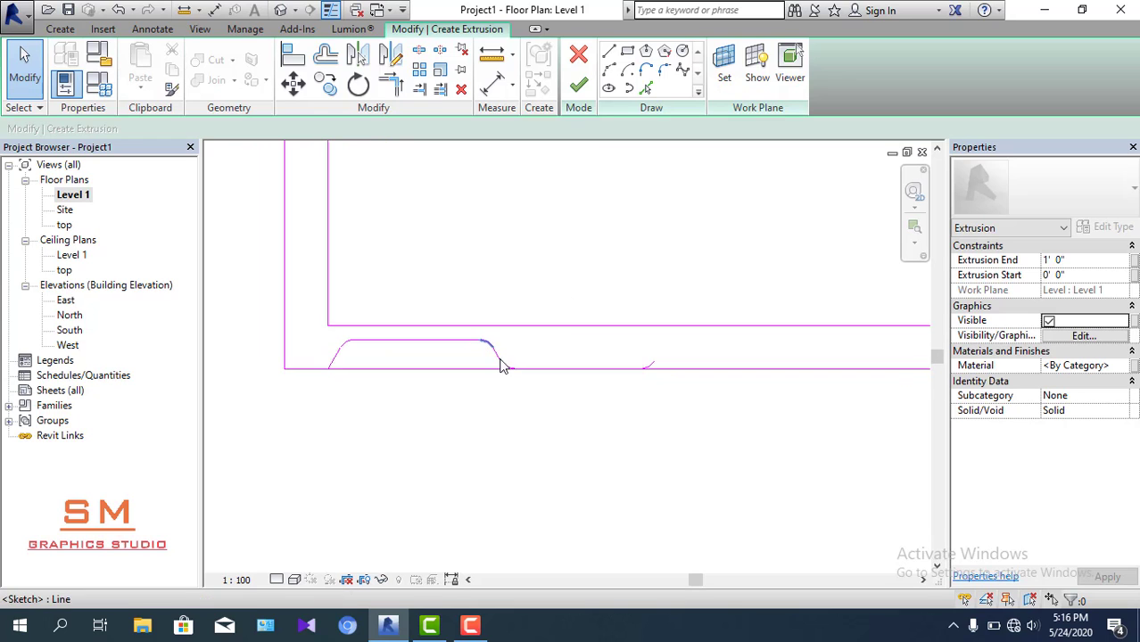
scroll(502, 377, up, 1)
middle_drag(502, 377, 275, 335)
scroll(329, 361, up, 1)
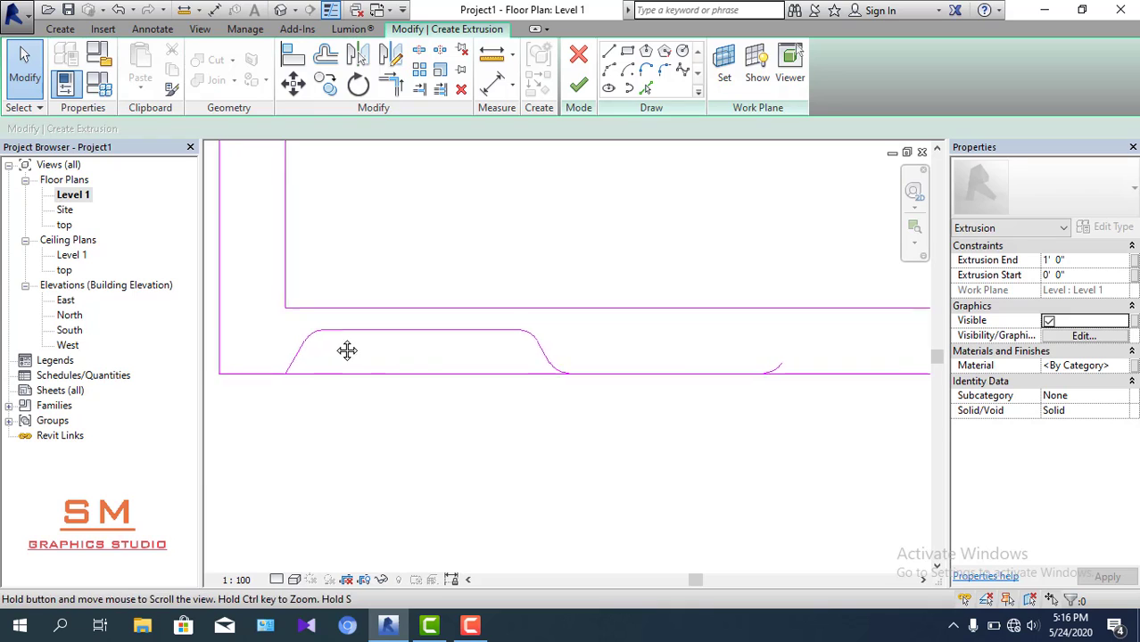
drag(255, 315, 741, 412)
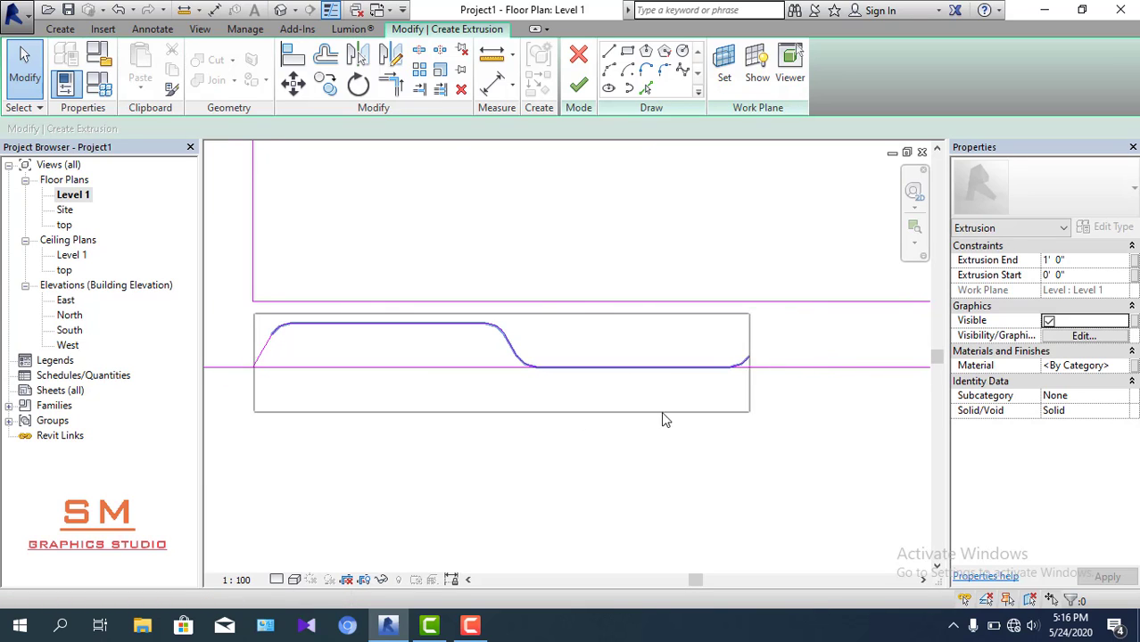
mouse_move(662, 413)
mouse_down()
mouse_move(280, 377)
mouse_move(264, 348)
mouse_move(780, 470)
mouse_move(229, 322)
mouse_move(542, 453)
mouse_up()
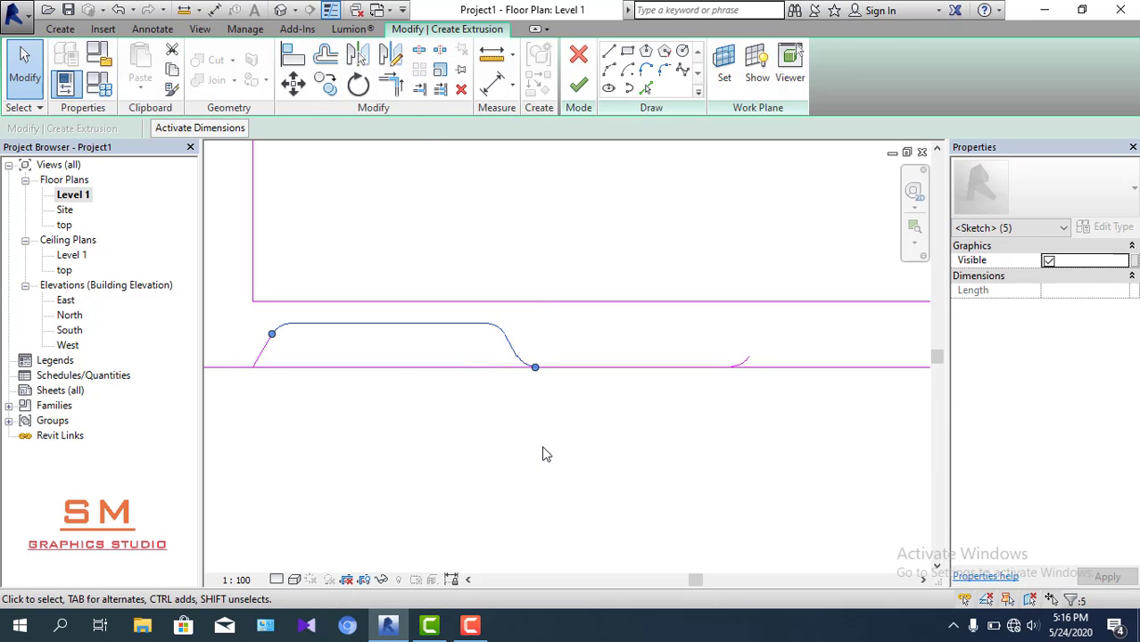
- Mirror the rib profile about a vertical axis through the flat valley line's midpoint
click(389, 57)
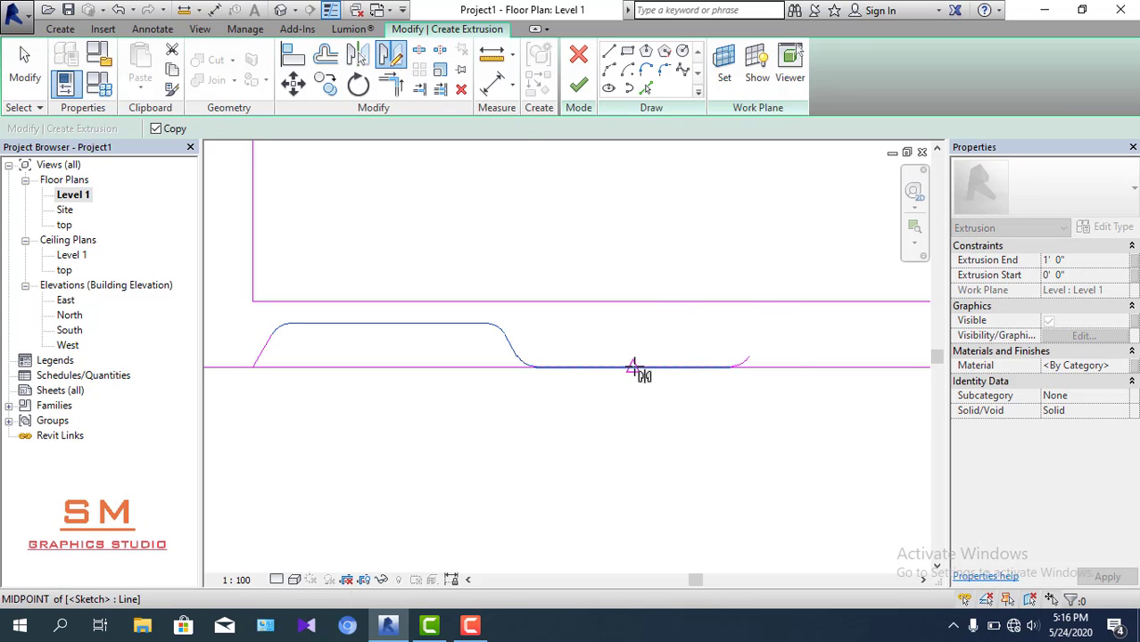
click(634, 368)
click(626, 212)
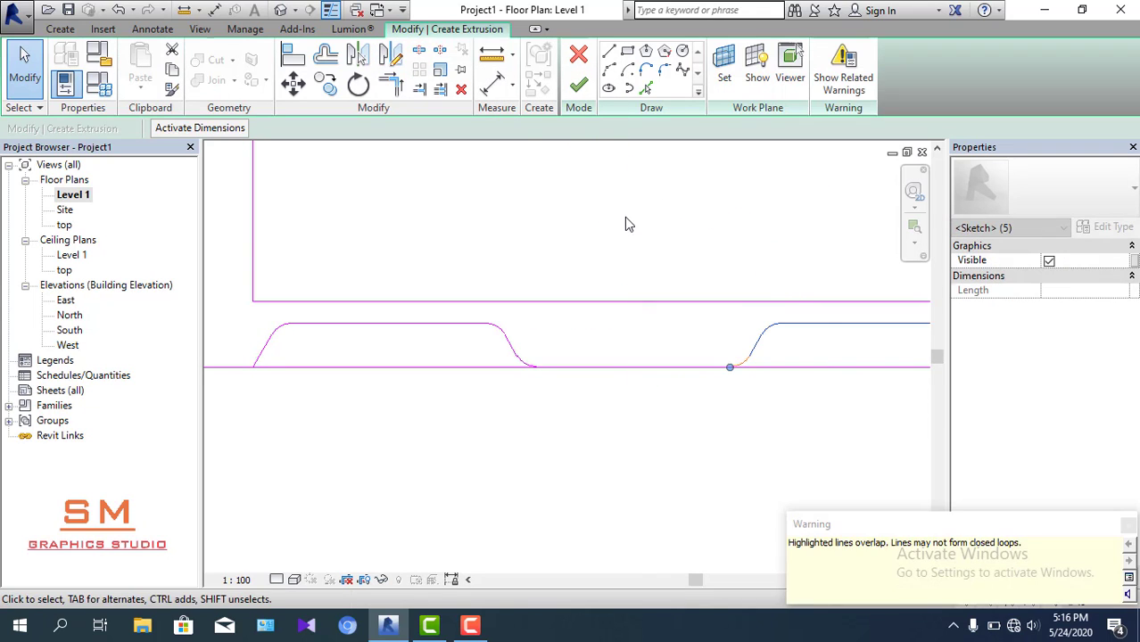
middle_drag(588, 232, 463, 225)
- Pull back the overlapping line end, then window-select the valley and second rib
click(666, 424)
scroll(667, 424, up, 2)
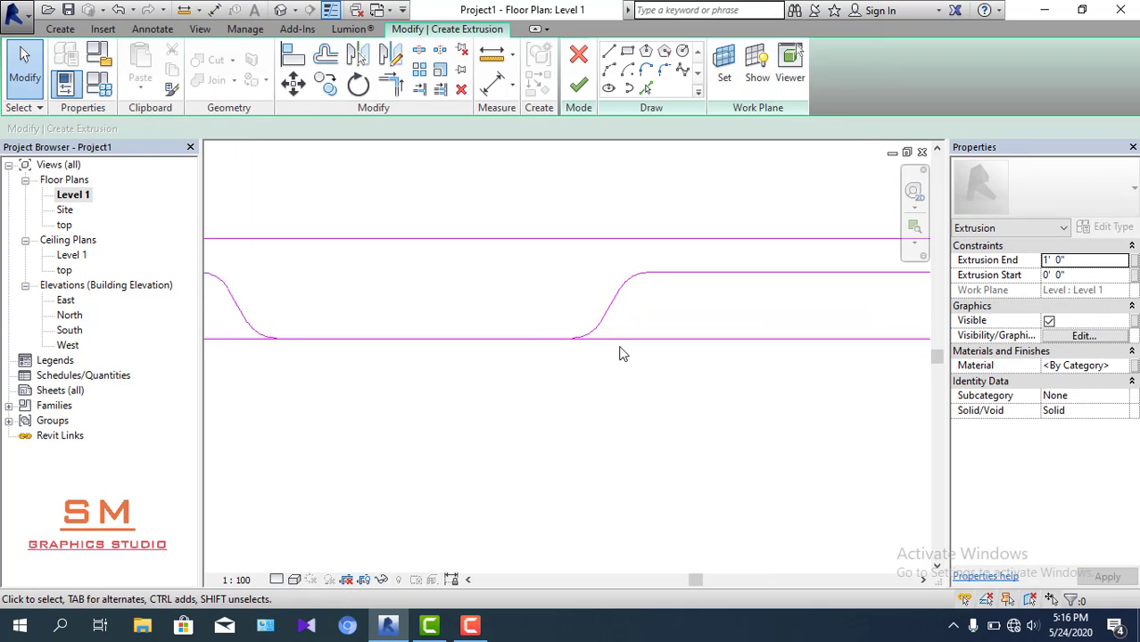
drag(594, 333, 597, 342)
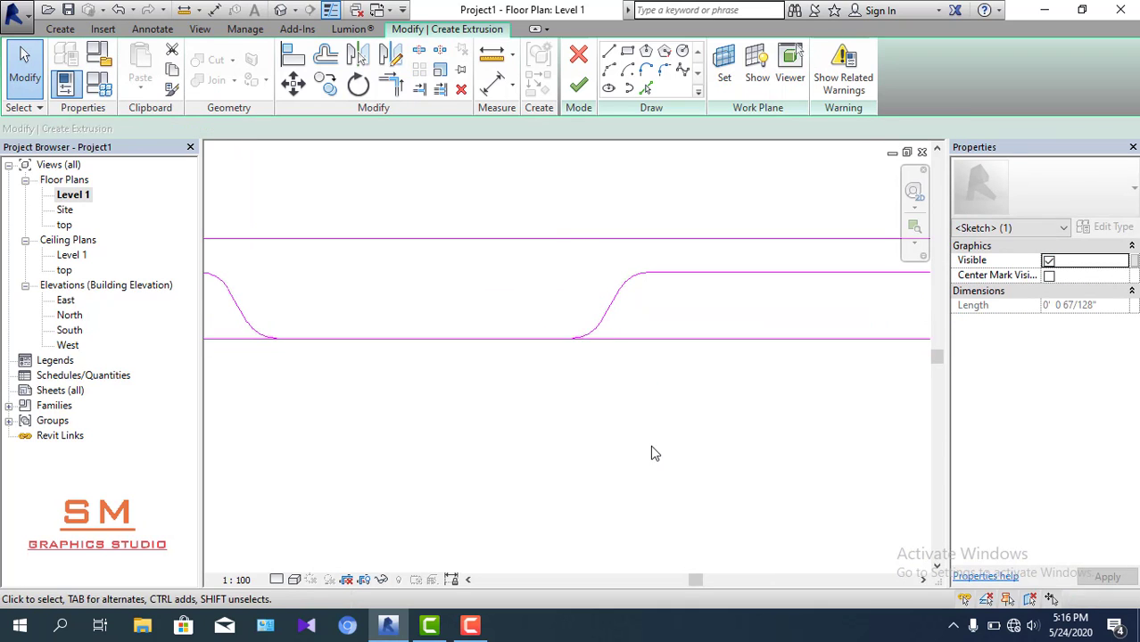
mouse_move(652, 453)
middle_down()
mouse_move(569, 434)
mouse_move(701, 437)
middle_up()
scroll(623, 393, down, 1)
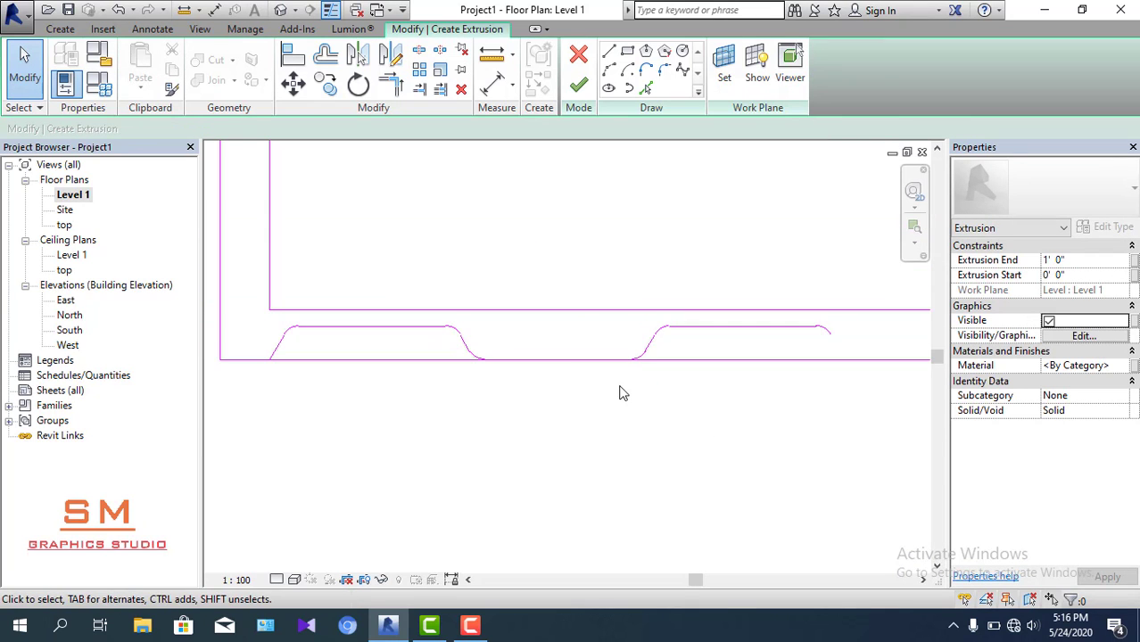
scroll(401, 344, up, 2)
scroll(352, 346, down, 1)
scroll(352, 346, down, 1)
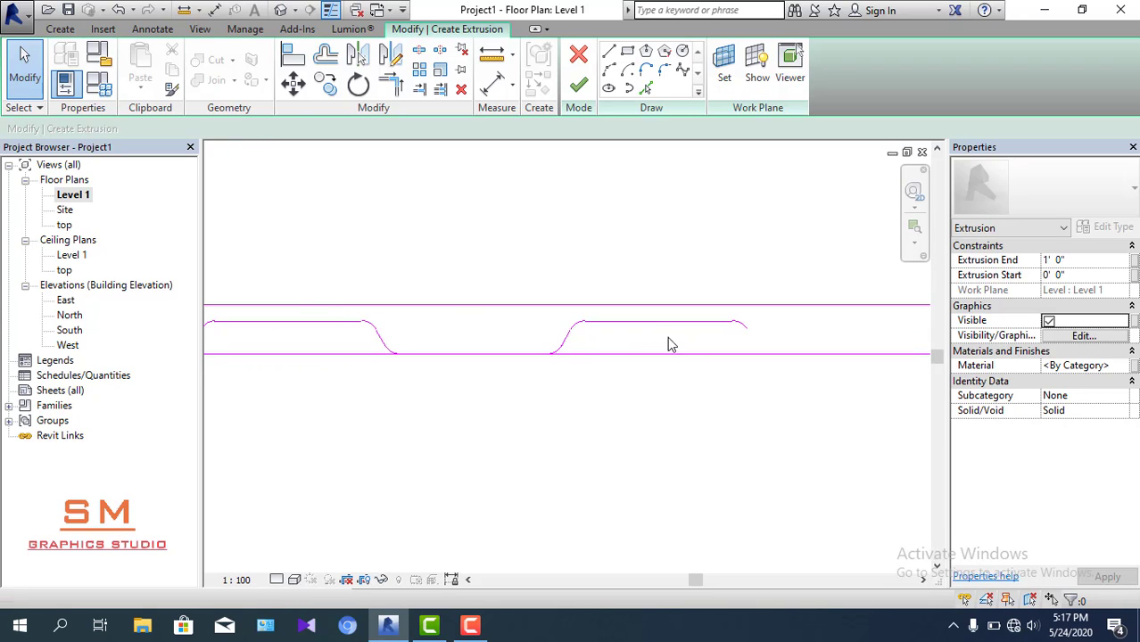
scroll(664, 342, down, 2)
scroll(482, 342, up, 1)
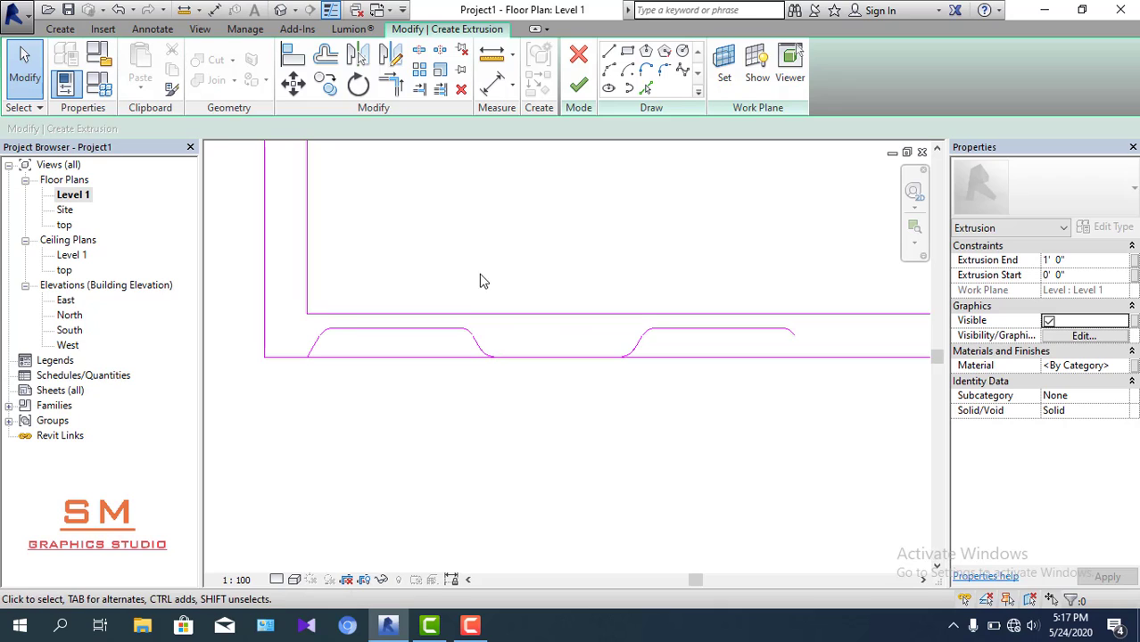
drag(473, 257, 801, 431)
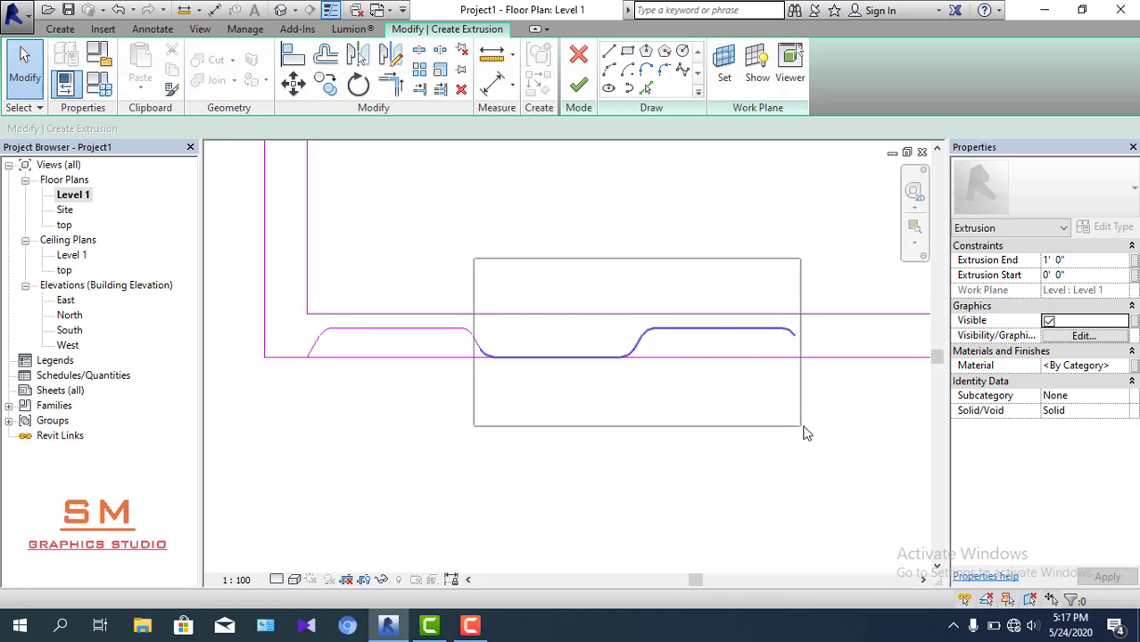
- Add the descending curve to the selection and copy the valley-and-rib section further along the bottom wall
scroll(482, 348, up, 1)
scroll(464, 348, up, 1)
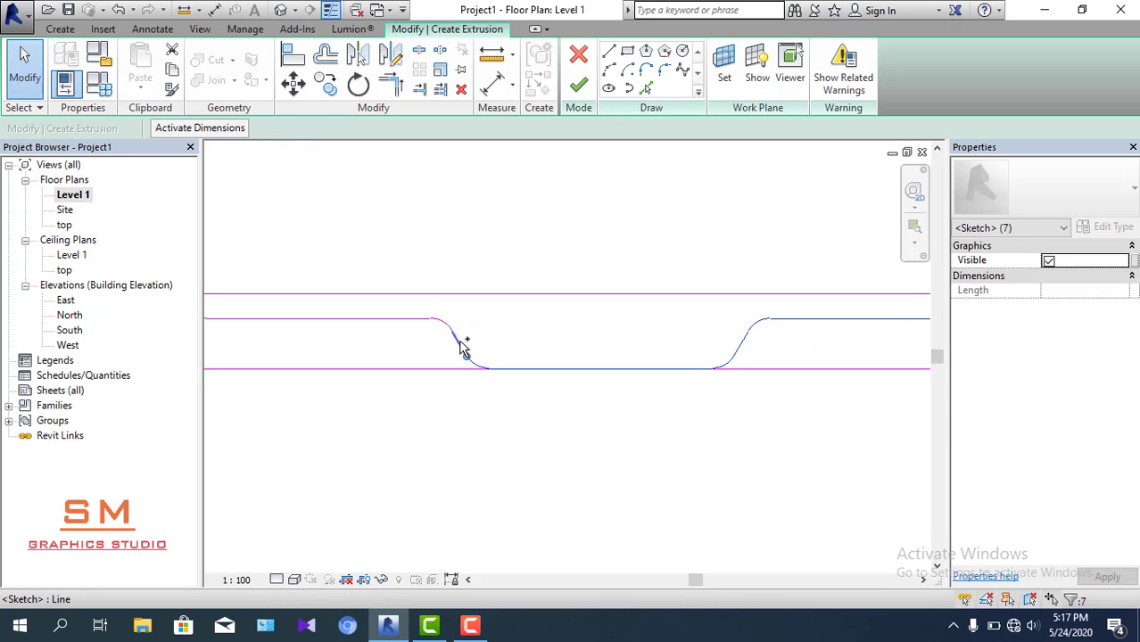
ctrl+click(463, 348)
click(327, 83)
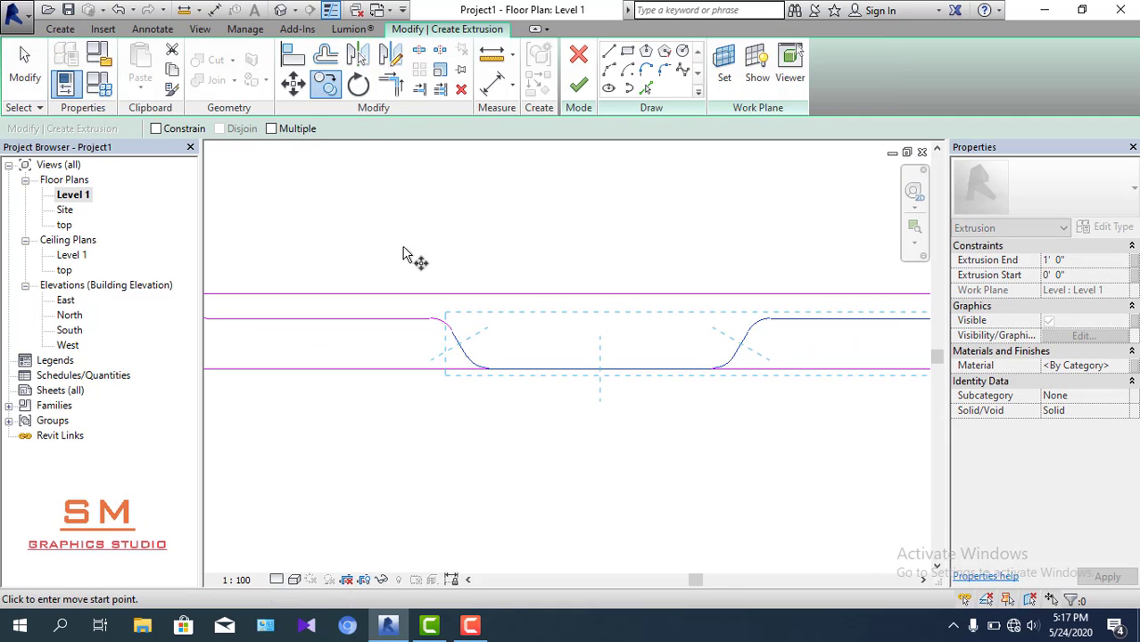
click(453, 332)
middle_drag(606, 332, 496, 334)
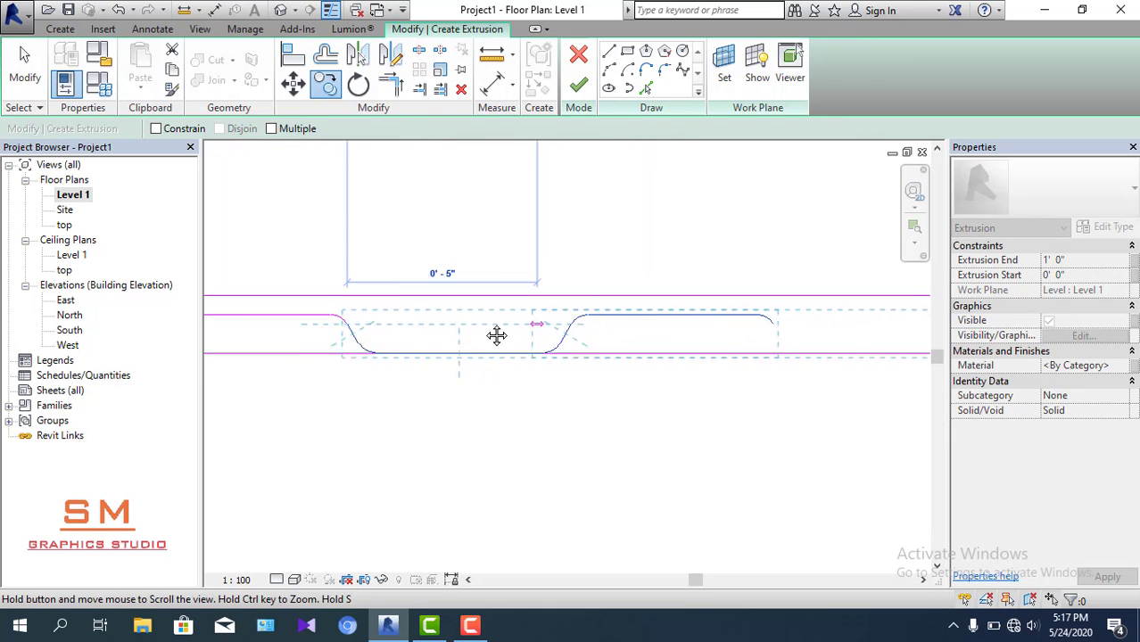
click(681, 318)
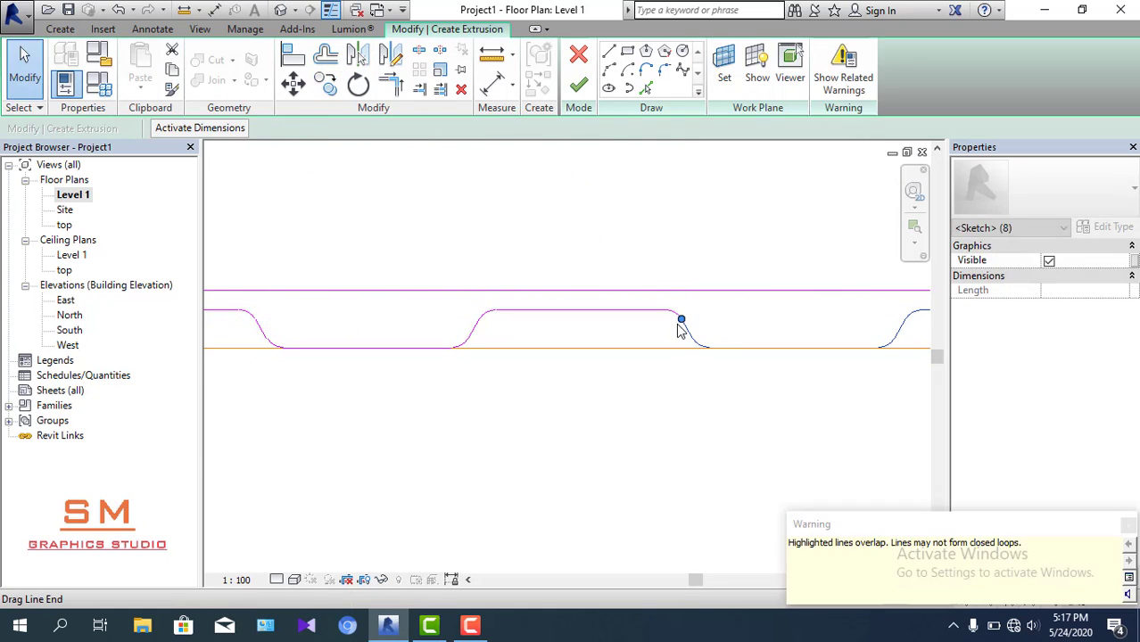
mouse_move(676, 323)
middle_down()
mouse_move(466, 331)
mouse_move(431, 355)
middle_up()
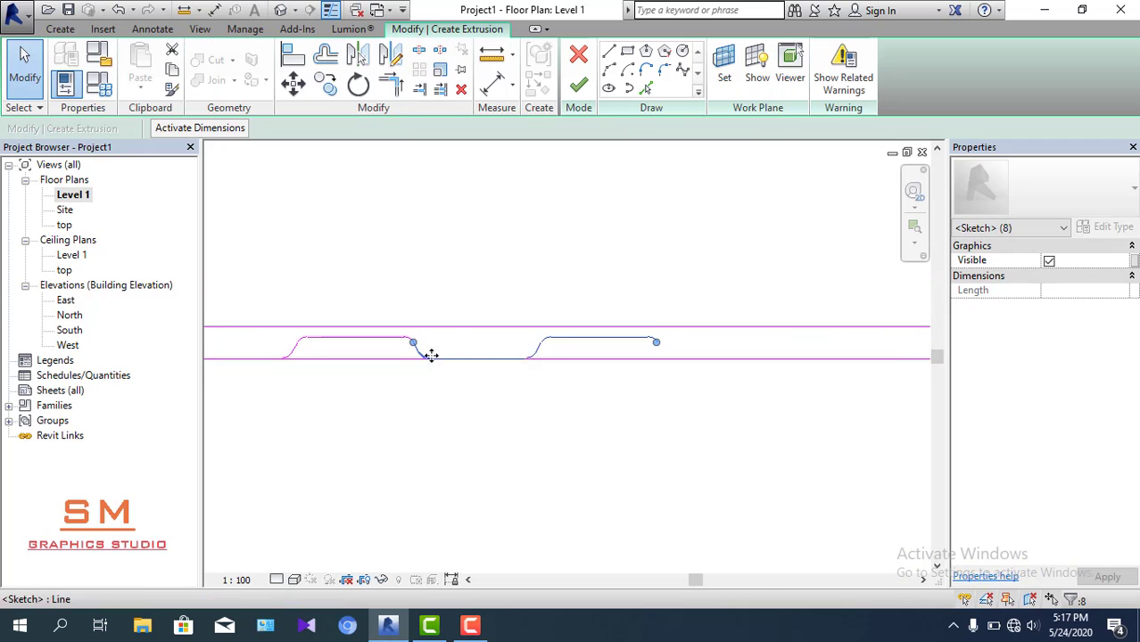
click(327, 89)
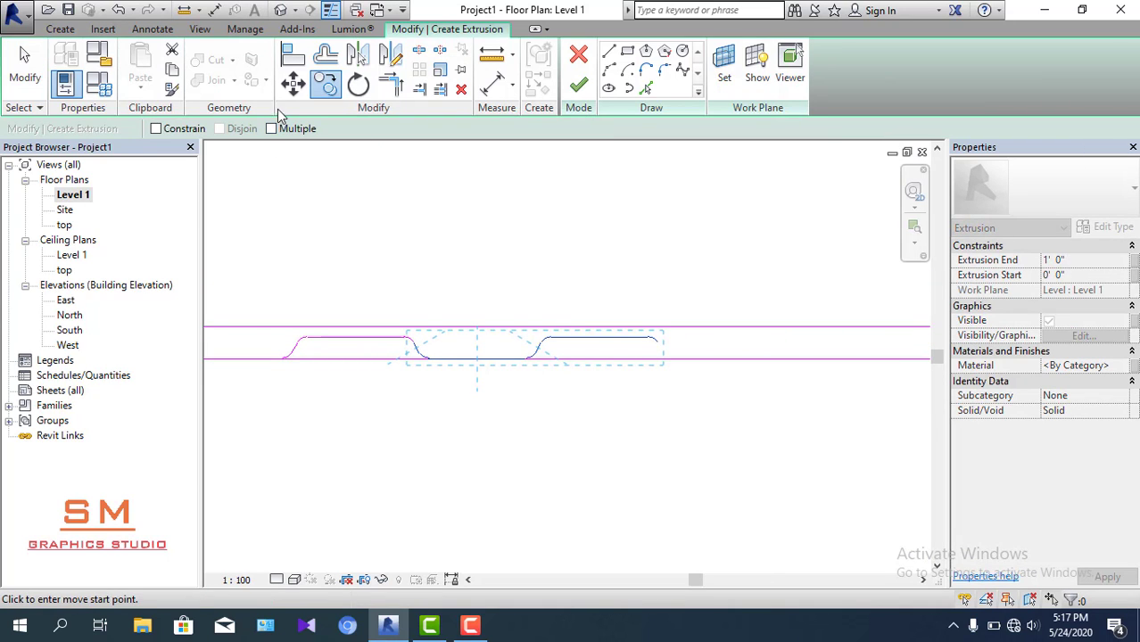
- Place multiple rib copies along the bottom wall from the profile-end base point
click(413, 346)
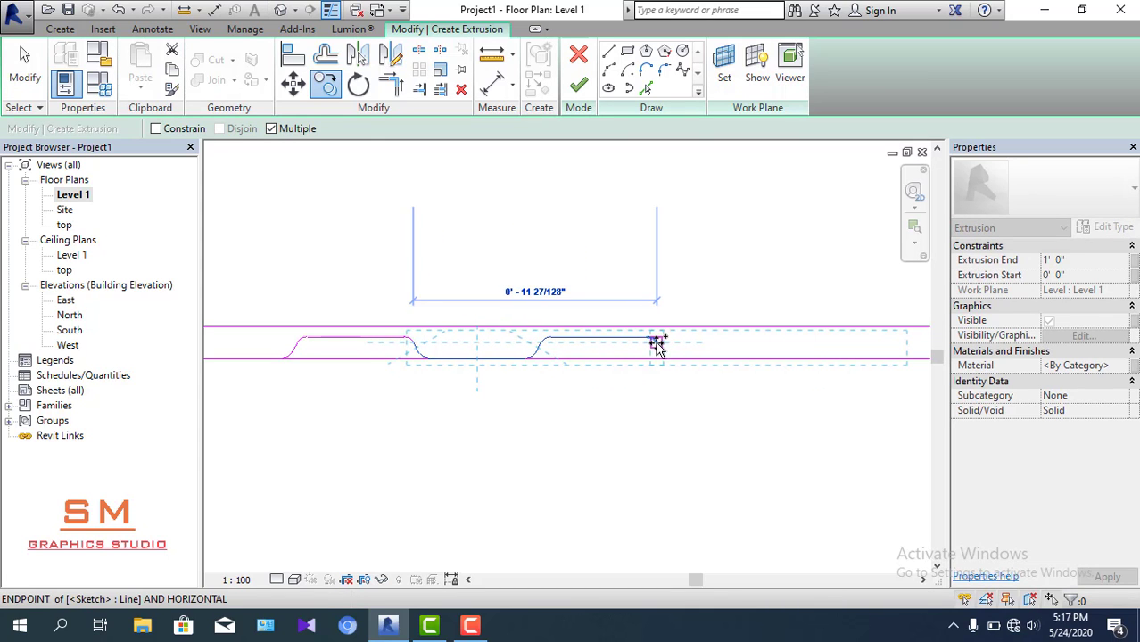
click(655, 342)
mouse_move(655, 342)
middle_down()
mouse_move(666, 385)
mouse_move(695, 384)
middle_up()
scroll(669, 364, down, 2)
scroll(685, 397, down, 1)
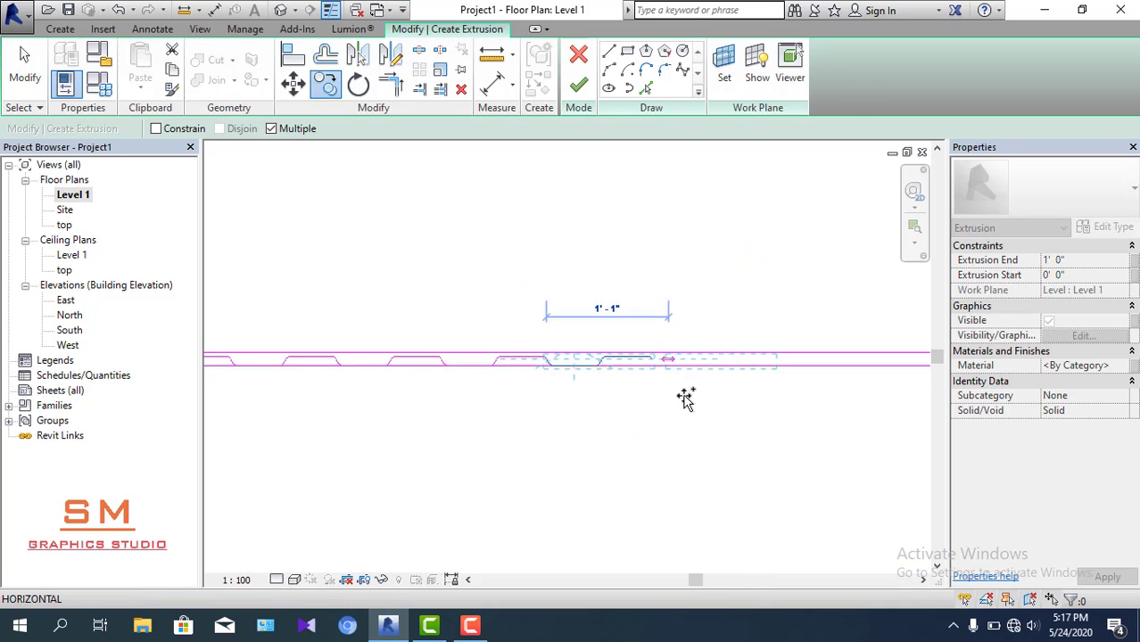
scroll(612, 418, down, 1)
scroll(612, 418, down, 4)
key(Escape)
- Window-select all the rib lines along the bottom wall
scroll(535, 408, up, 2)
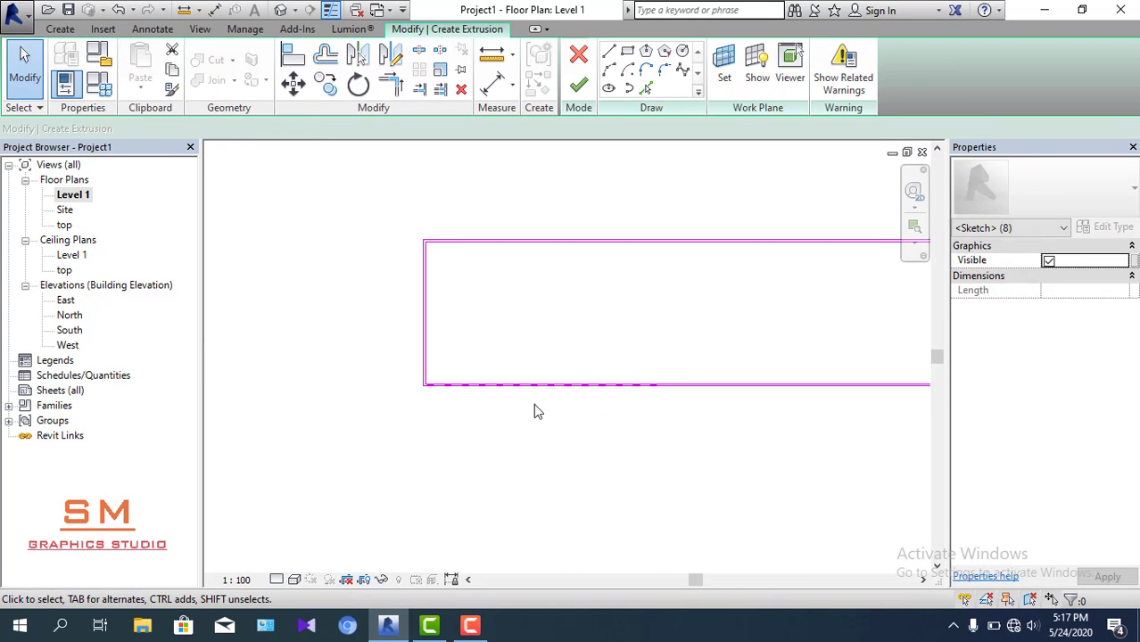
scroll(500, 407, up, 1)
scroll(499, 406, up, 1)
scroll(779, 384, up, 2)
scroll(797, 385, up, 1)
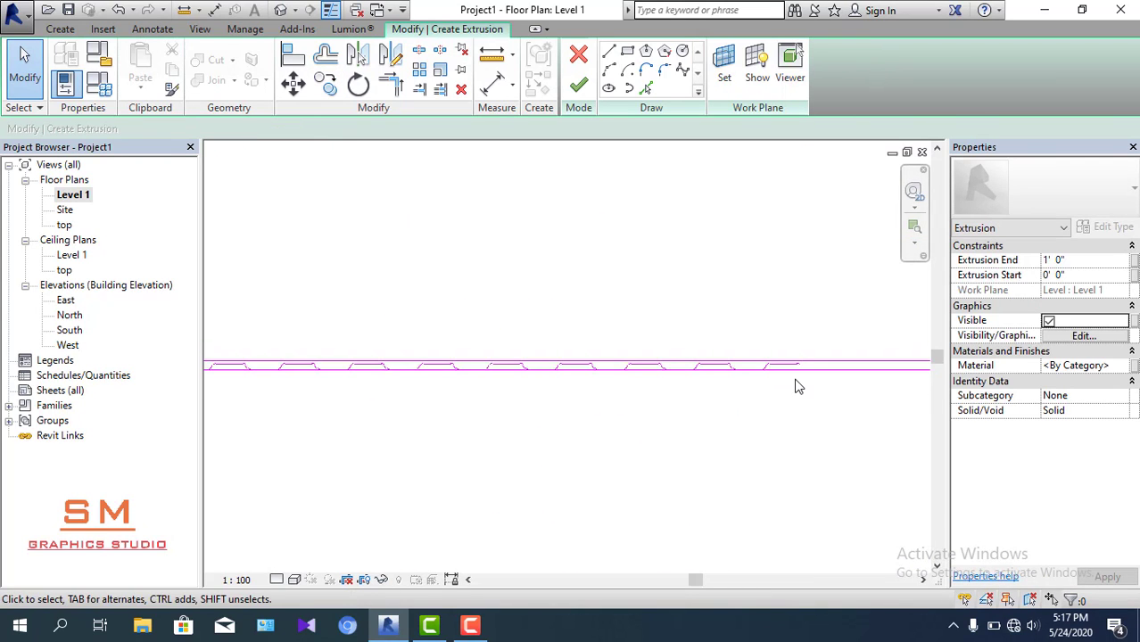
scroll(392, 394, down, 2)
scroll(381, 382, up, 1)
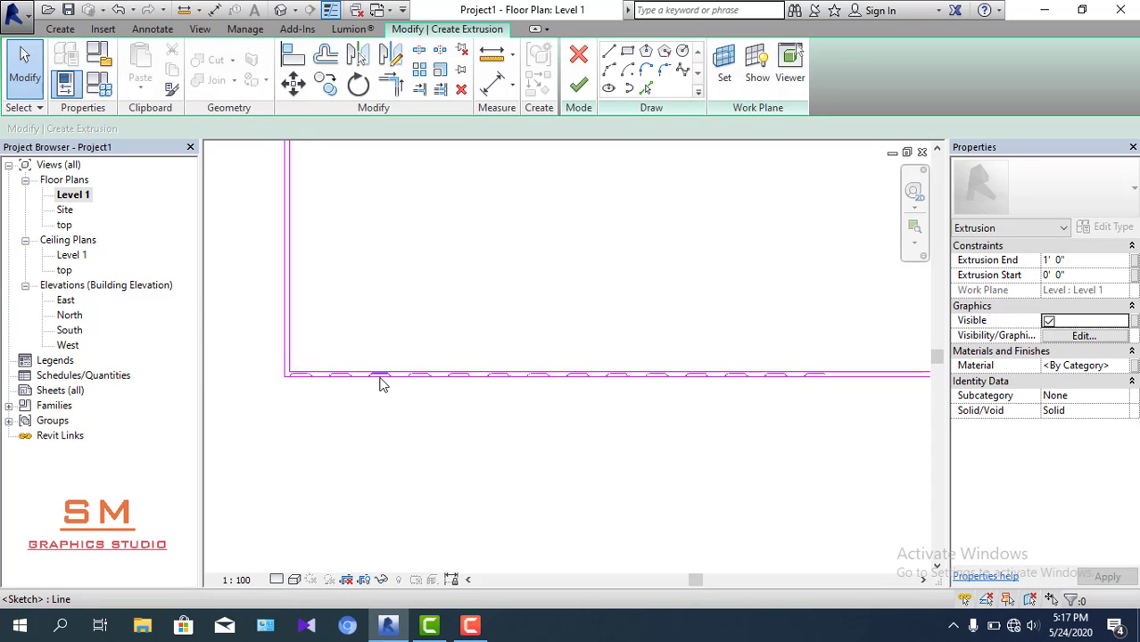
scroll(373, 379, up, 1)
scroll(361, 375, down, 1)
scroll(349, 371, up, 1)
scroll(349, 371, down, 1)
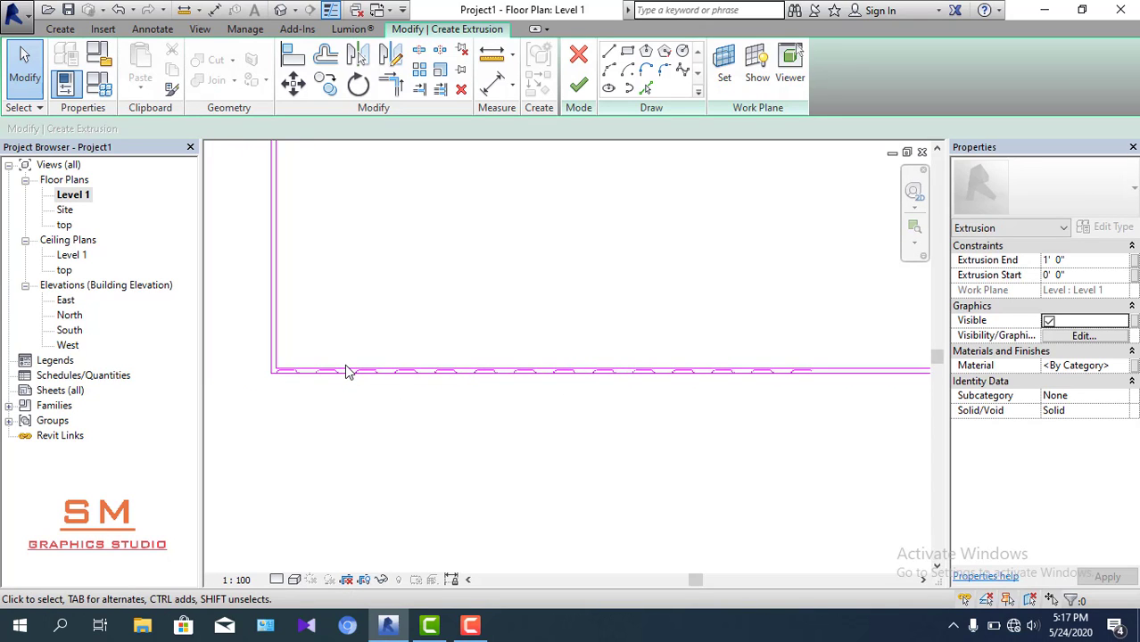
scroll(348, 373, up, 1)
scroll(349, 373, down, 1)
scroll(349, 373, down, 1)
scroll(348, 373, up, 1)
scroll(347, 368, up, 1)
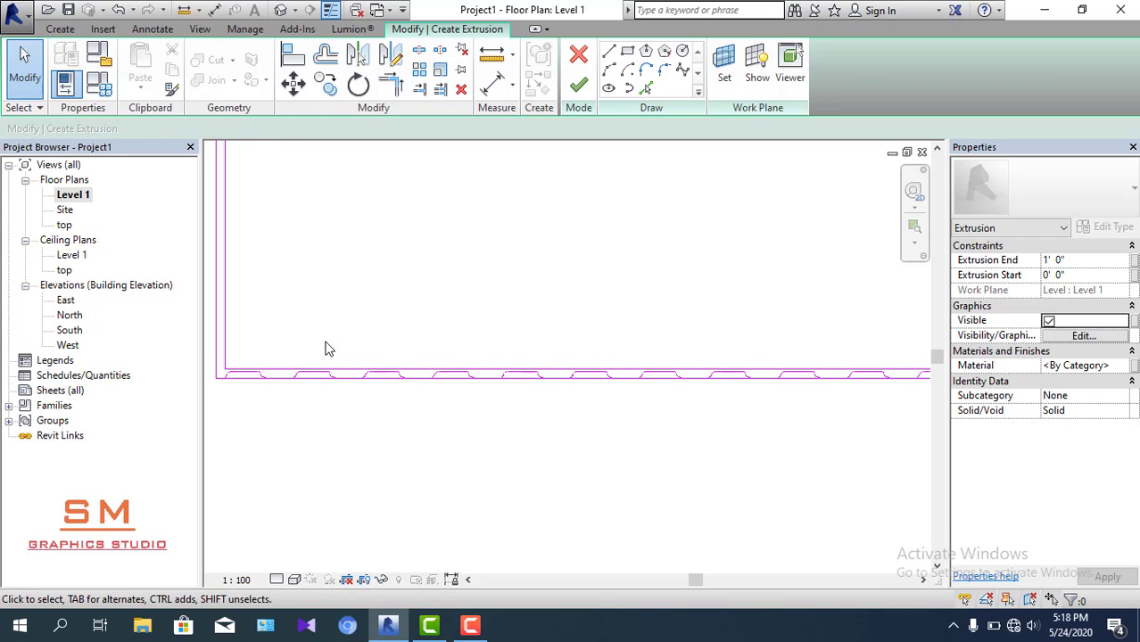
drag(325, 343, 412, 388)
mouse_move(475, 405)
mouse_down()
mouse_move(778, 438)
mouse_move(839, 432)
mouse_move(502, 448)
mouse_move(795, 447)
mouse_up()
- Remove the short curve from the rib selection near the wall's left corner
scroll(795, 446, down, 2)
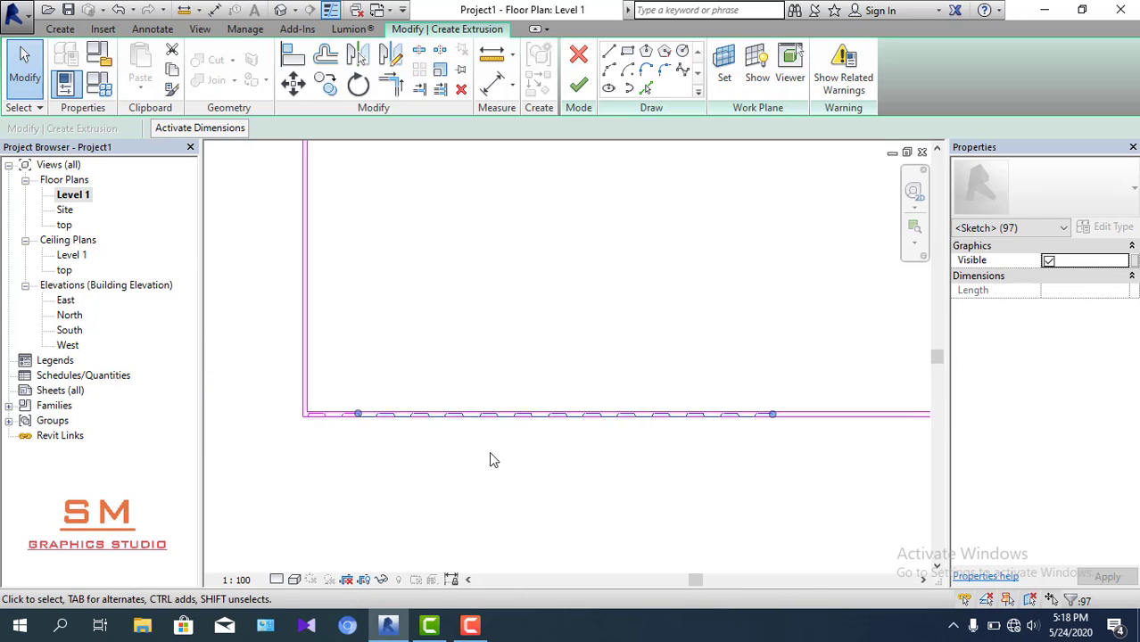
middle_drag(491, 458, 615, 443)
scroll(433, 376, up, 1)
scroll(514, 416, up, 2)
scroll(580, 400, up, 1)
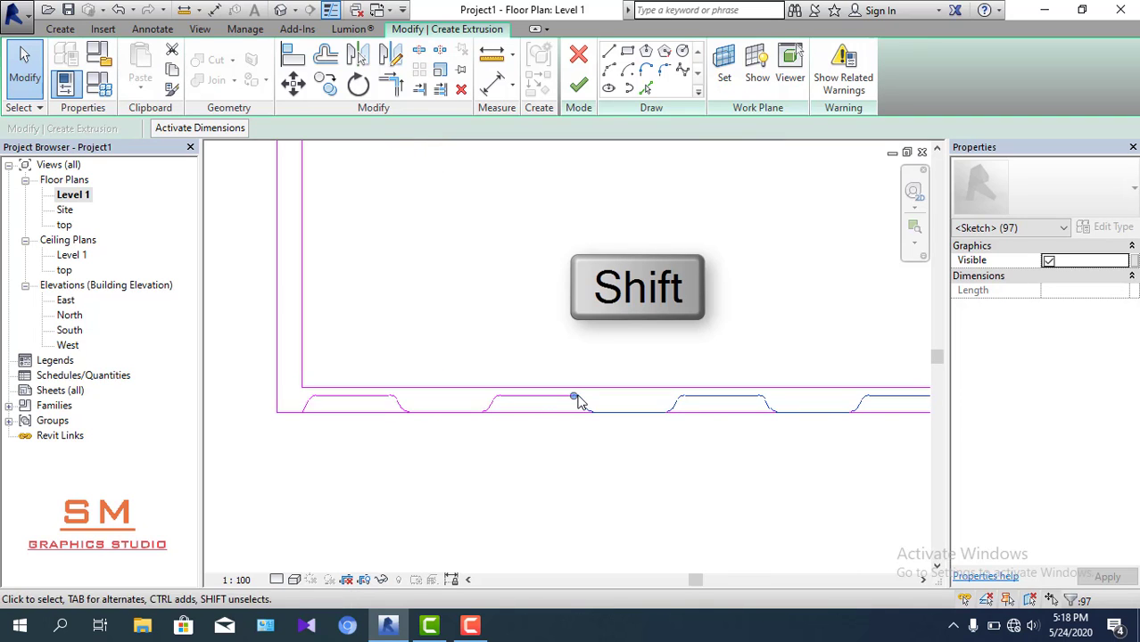
scroll(583, 402, up, 2)
scroll(646, 379, up, 2)
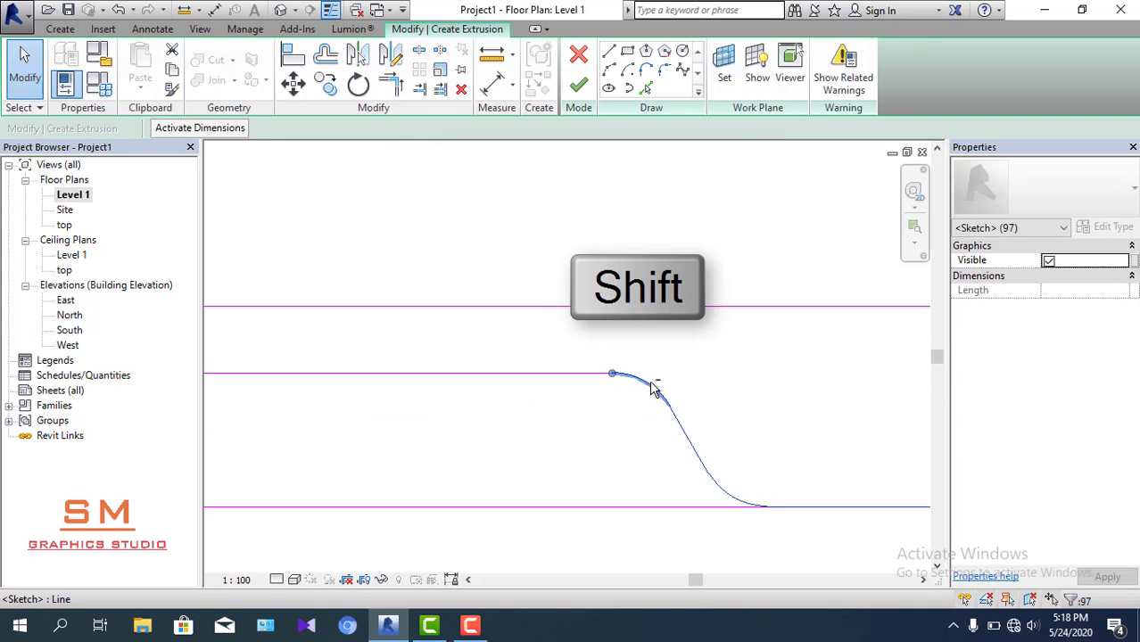
shift+click(652, 387)
middle_drag(529, 384, 518, 380)
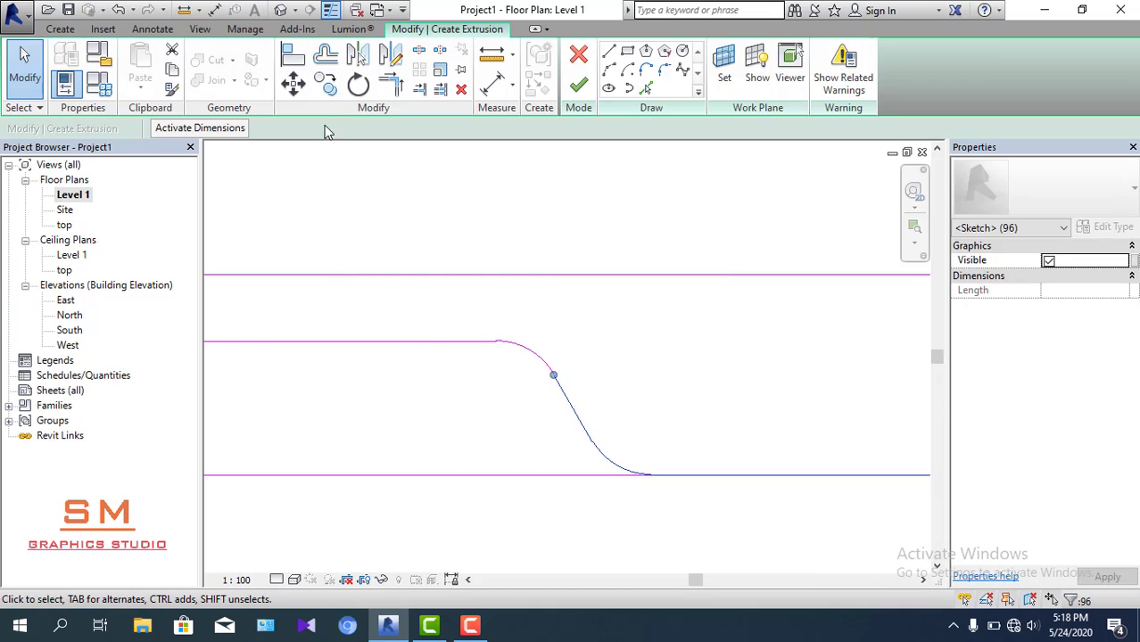
- Copy the selected rib profiles repeatedly along the bottom wall from the profile's end
click(336, 98)
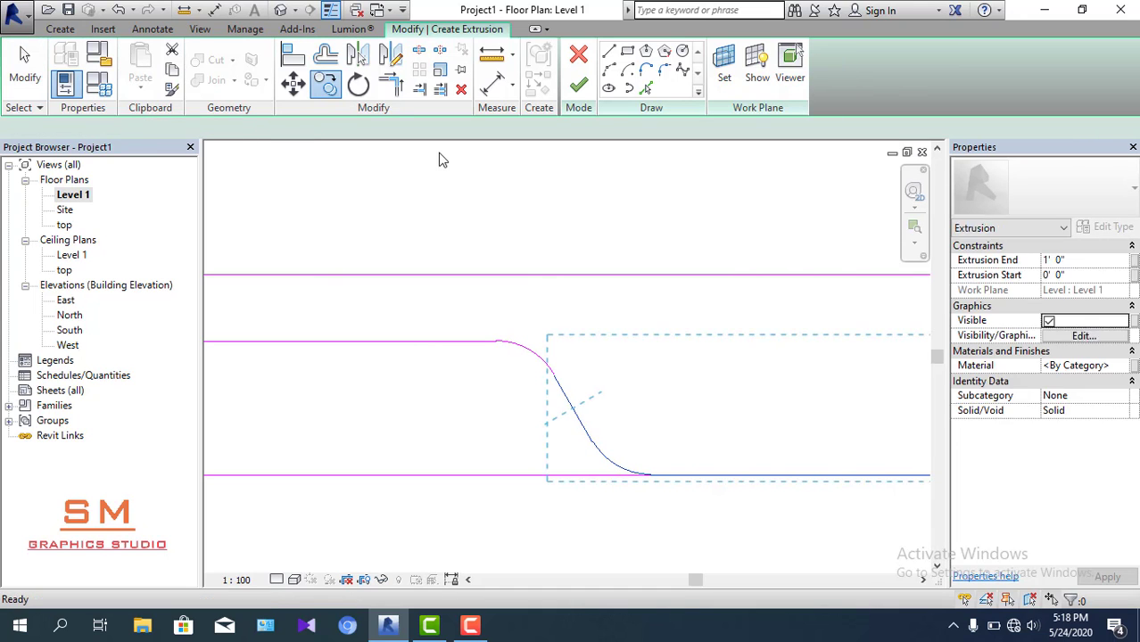
click(553, 375)
scroll(428, 377, down, 2)
scroll(402, 364, down, 2)
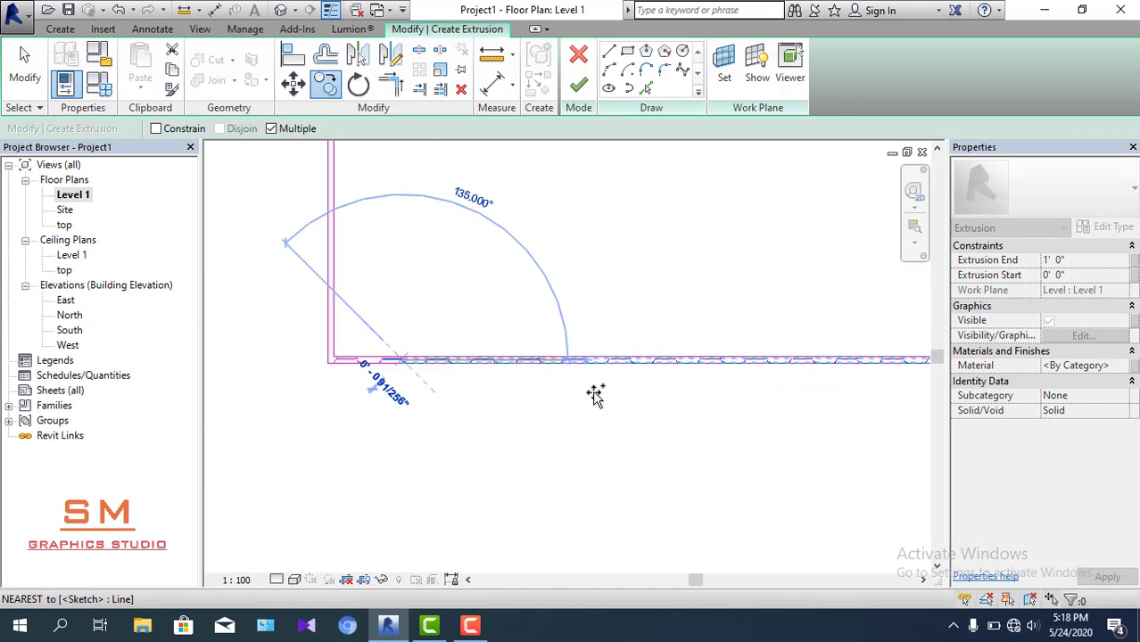
middle_drag(596, 396, 537, 377)
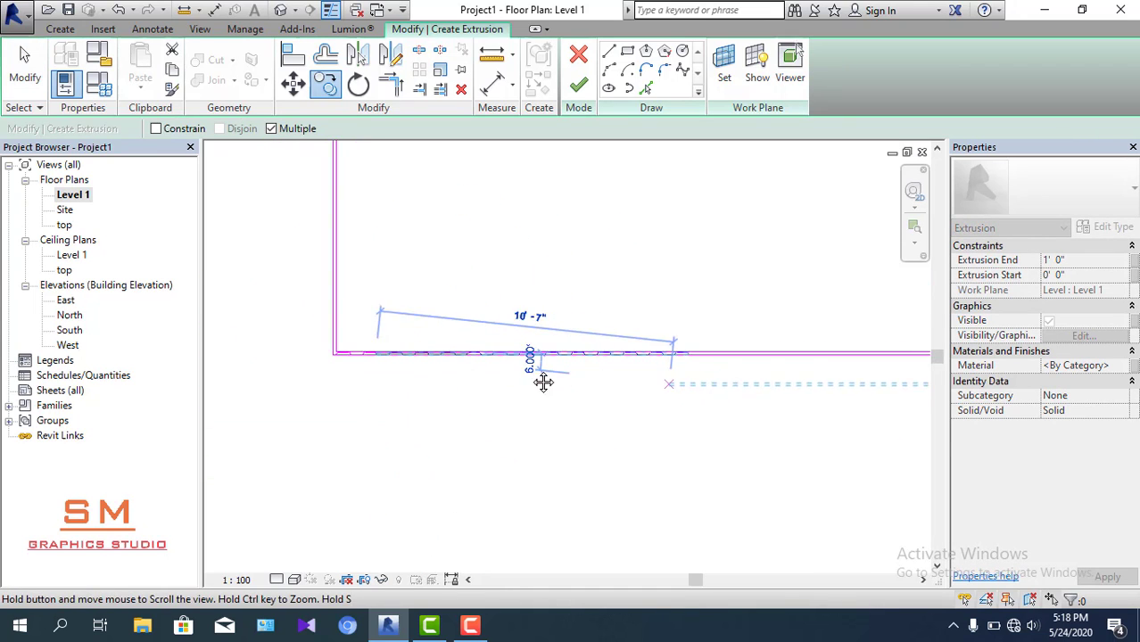
click(461, 333)
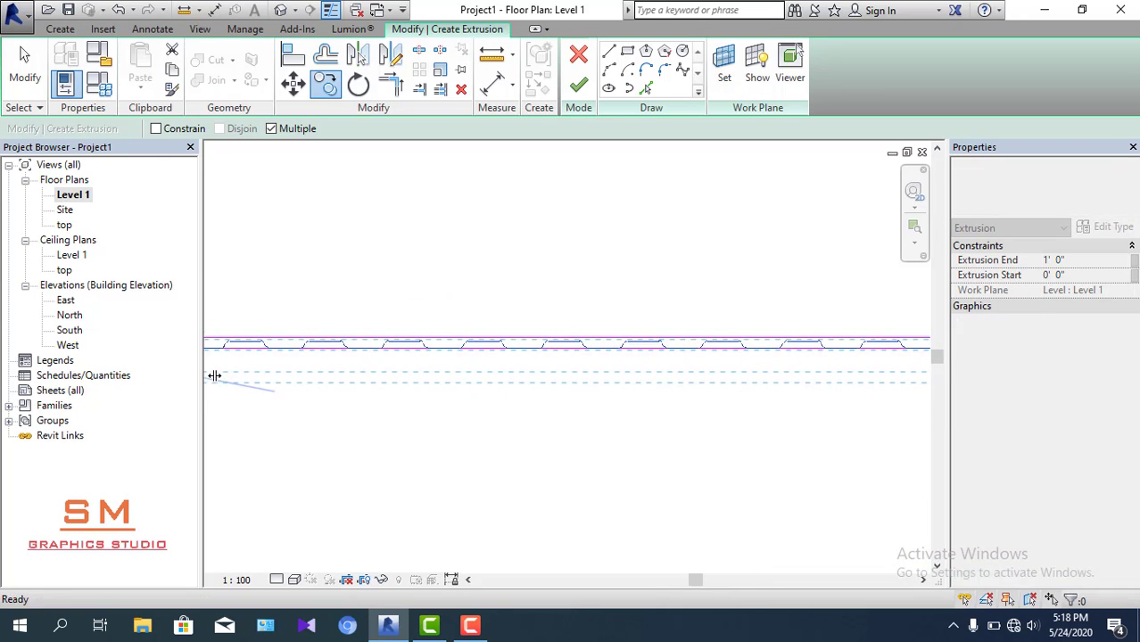
middle_drag(217, 375, 471, 408)
middle_drag(537, 390, 362, 398)
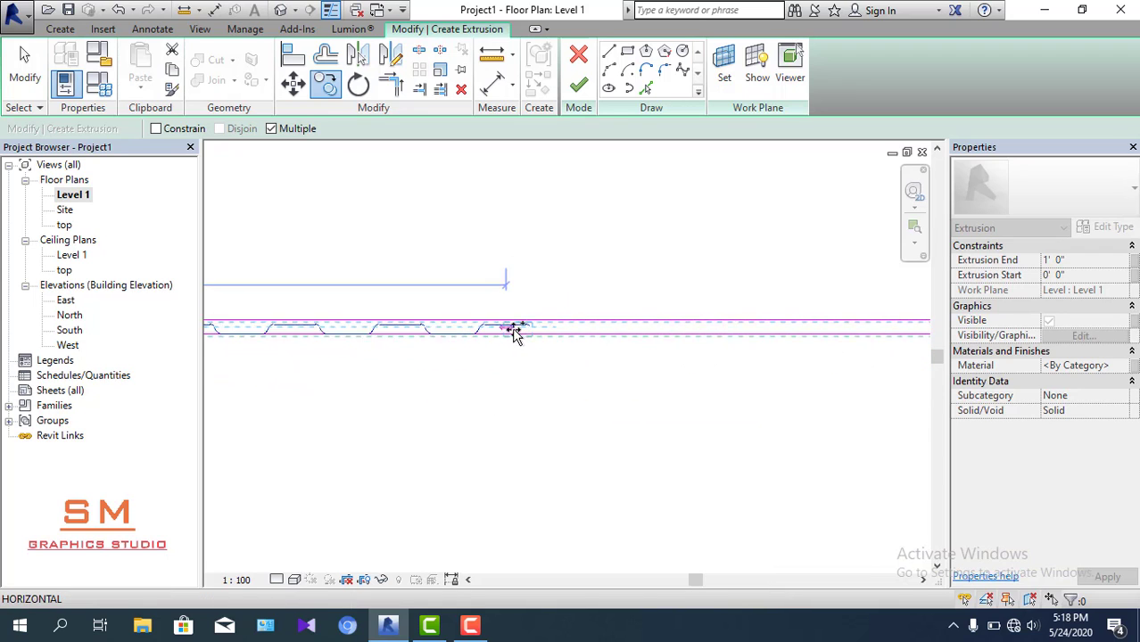
scroll(533, 325, up, 1)
scroll(533, 327, up, 2)
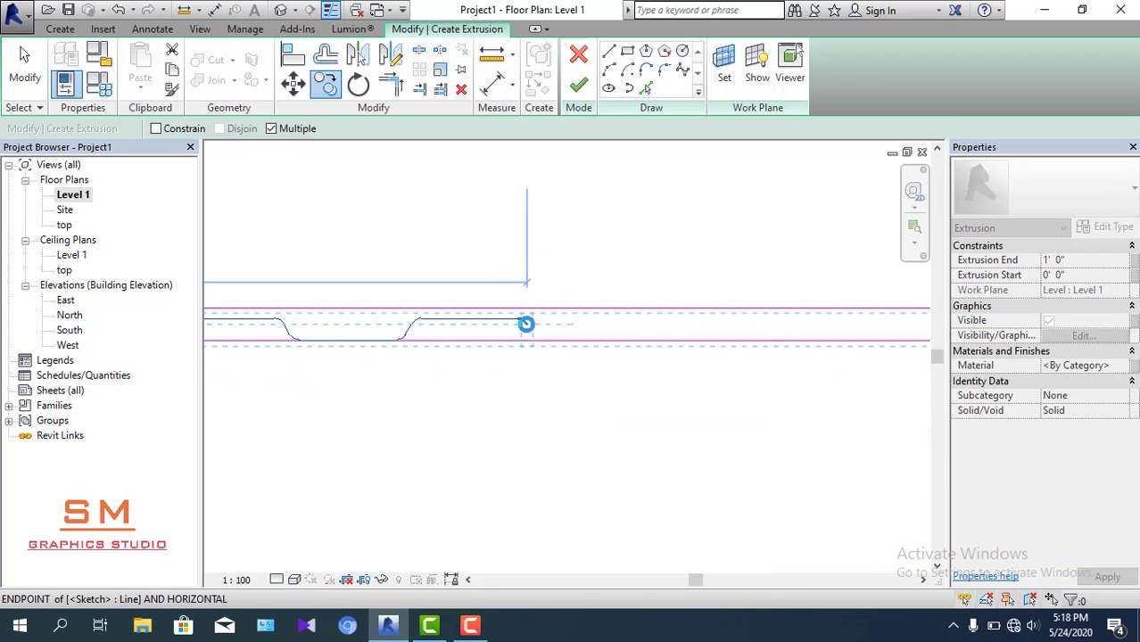
click(526, 324)
- Place a last rib copy near the right corner and end copying
scroll(517, 330, down, 2)
scroll(559, 369, down, 2)
mouse_move(559, 368)
middle_down()
mouse_move(582, 397)
mouse_move(476, 407)
middle_up()
scroll(517, 364, up, 2)
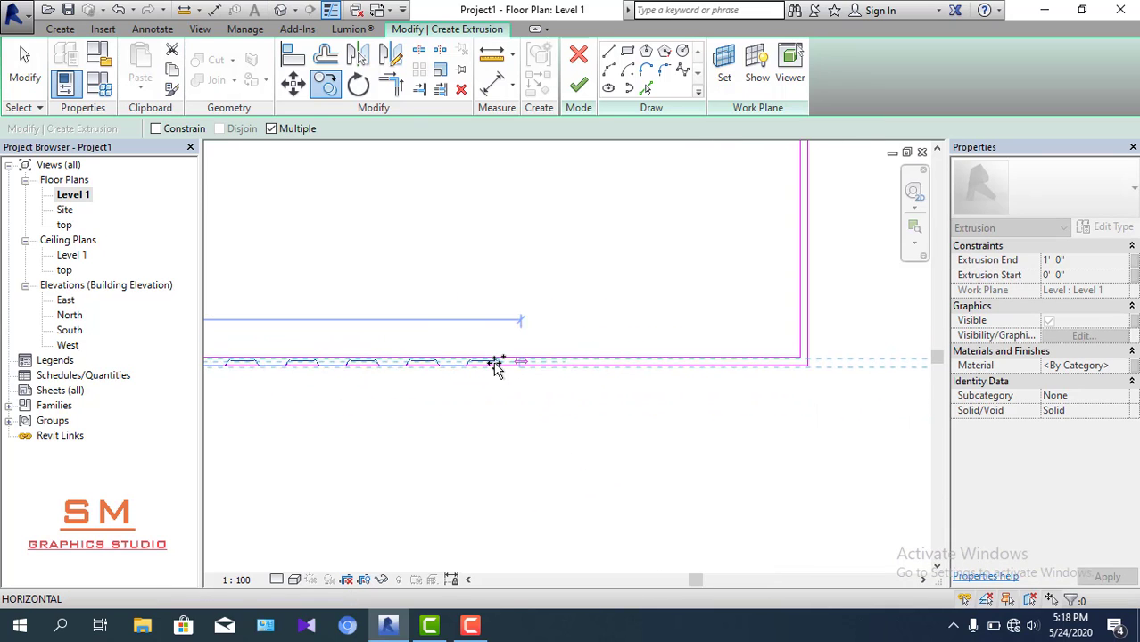
scroll(497, 365, up, 1)
scroll(510, 364, up, 1)
scroll(497, 361, up, 1)
scroll(482, 358, up, 1)
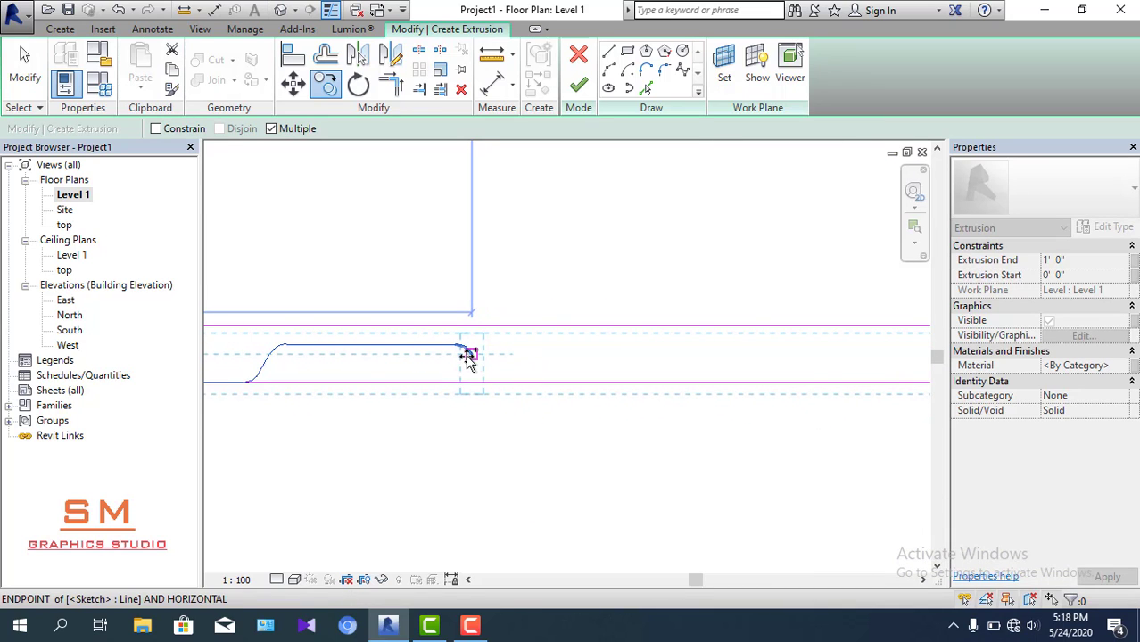
click(479, 361)
scroll(486, 371, down, 2)
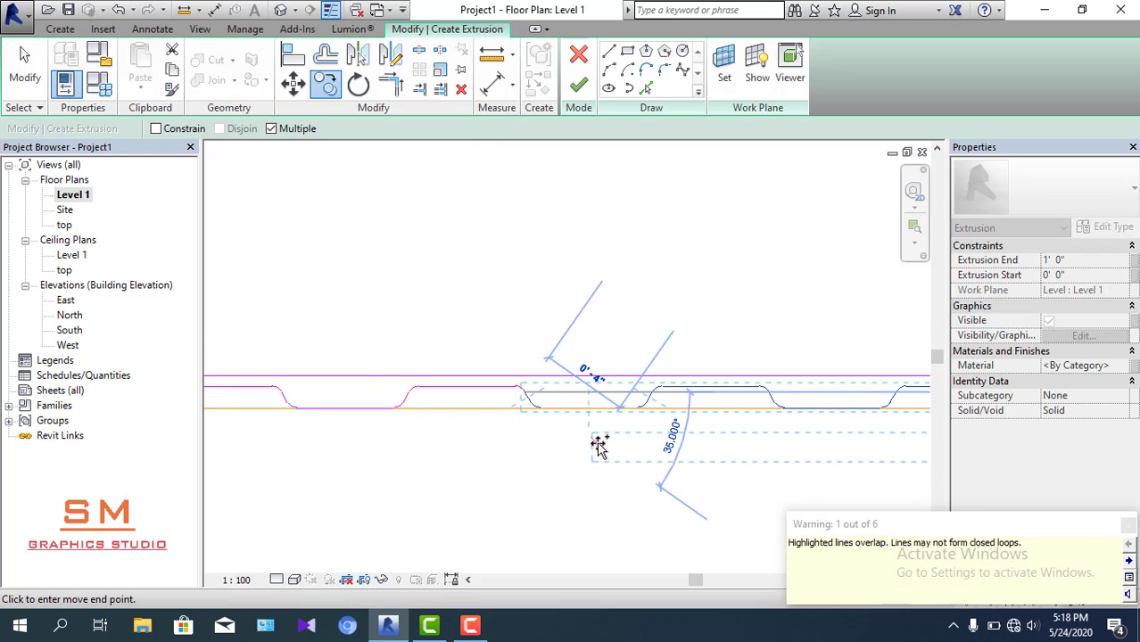
scroll(625, 442, up, 3)
key(Escape)
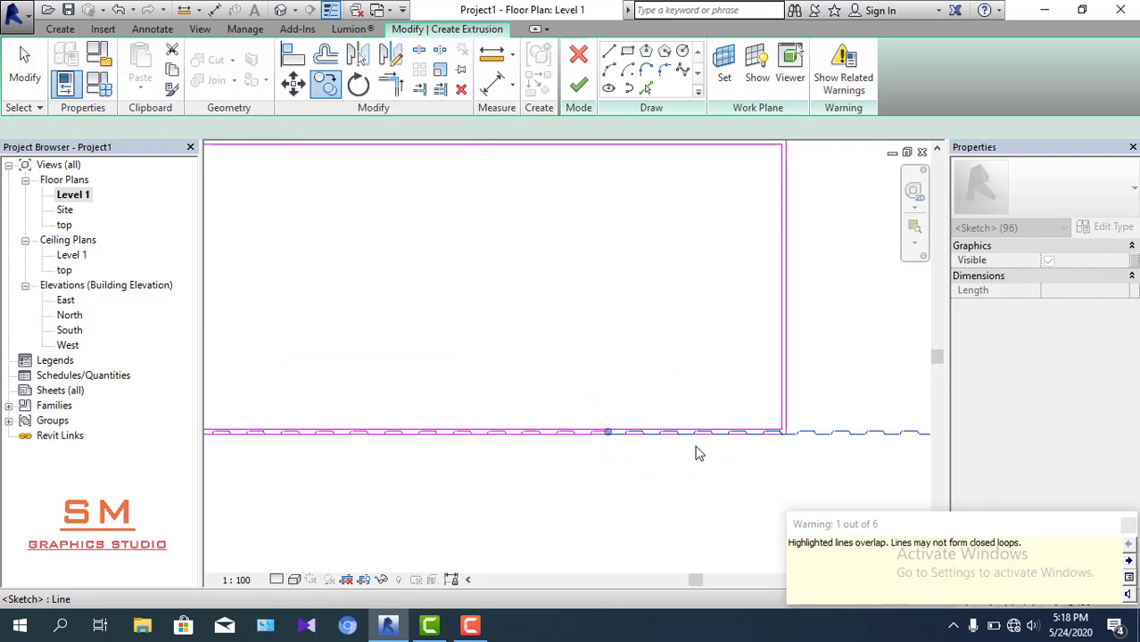
key(Escape)
scroll(638, 443, up, 2)
scroll(652, 441, up, 1)
- Select and remove the rib copies overhanging the container's right corner
click(649, 413)
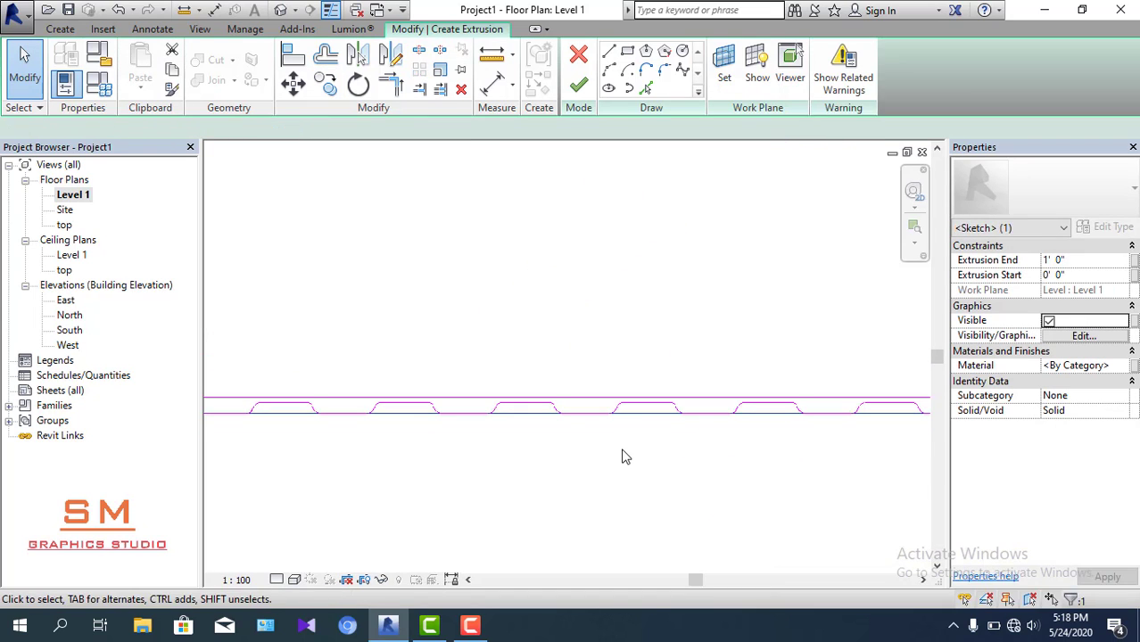
click(619, 464)
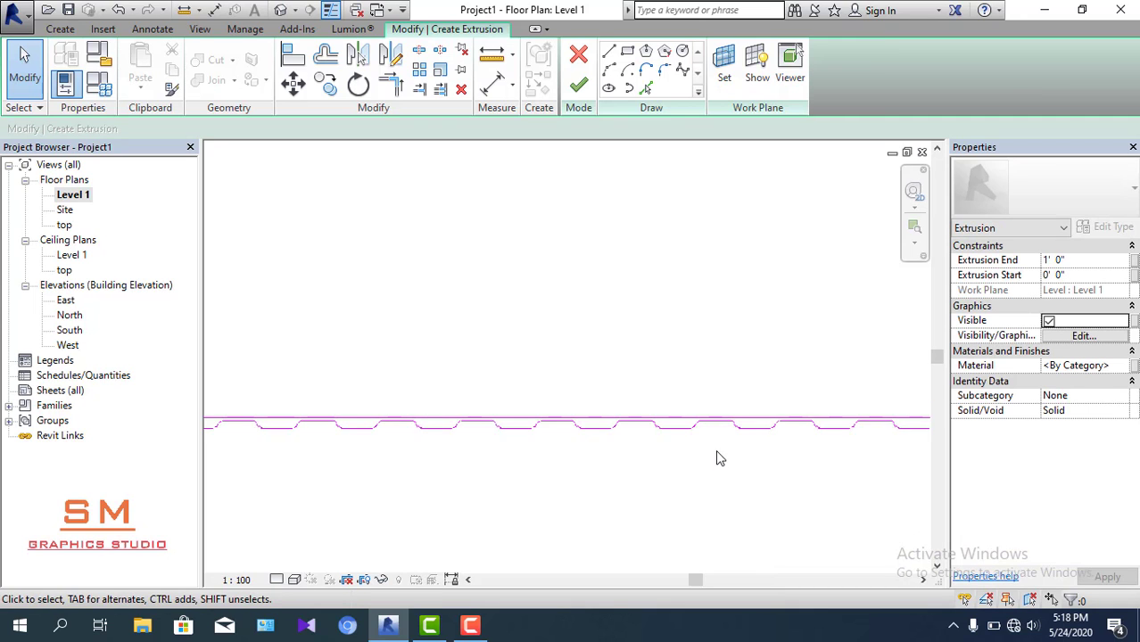
scroll(366, 434, down, 2)
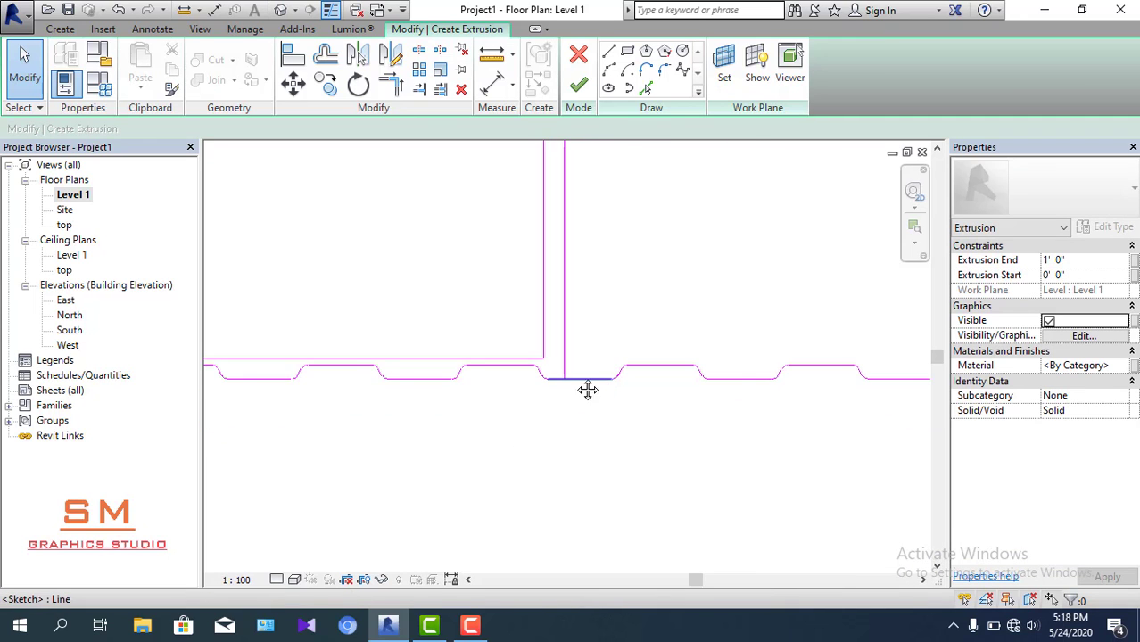
middle_drag(588, 390, 514, 372)
scroll(623, 384, down, 3)
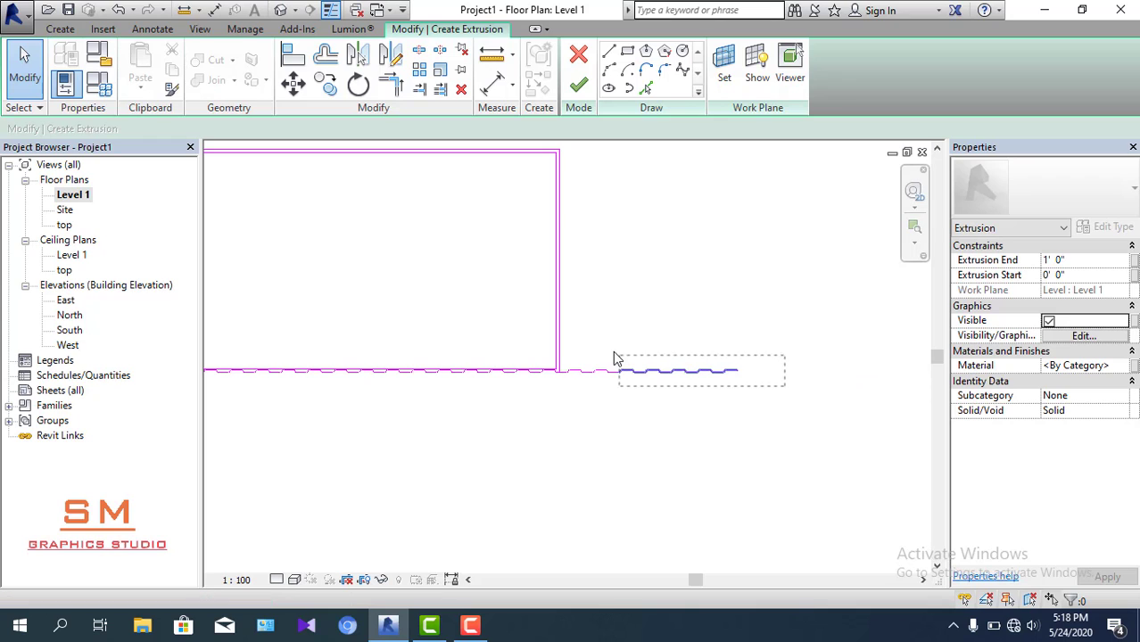
drag(566, 341, 567, 344)
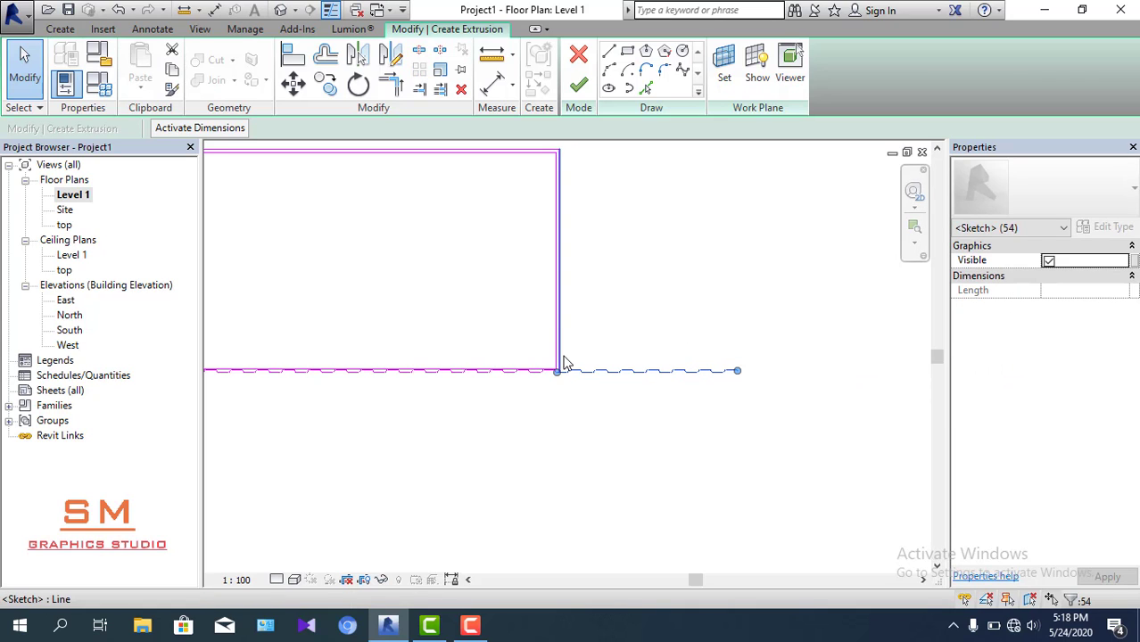
key(Escape)
- Pan and zoom back across the rectangle to check the bottom-left corner
mouse_move(556, 441)
middle_down()
mouse_move(529, 410)
mouse_move(537, 425)
mouse_move(660, 437)
middle_up()
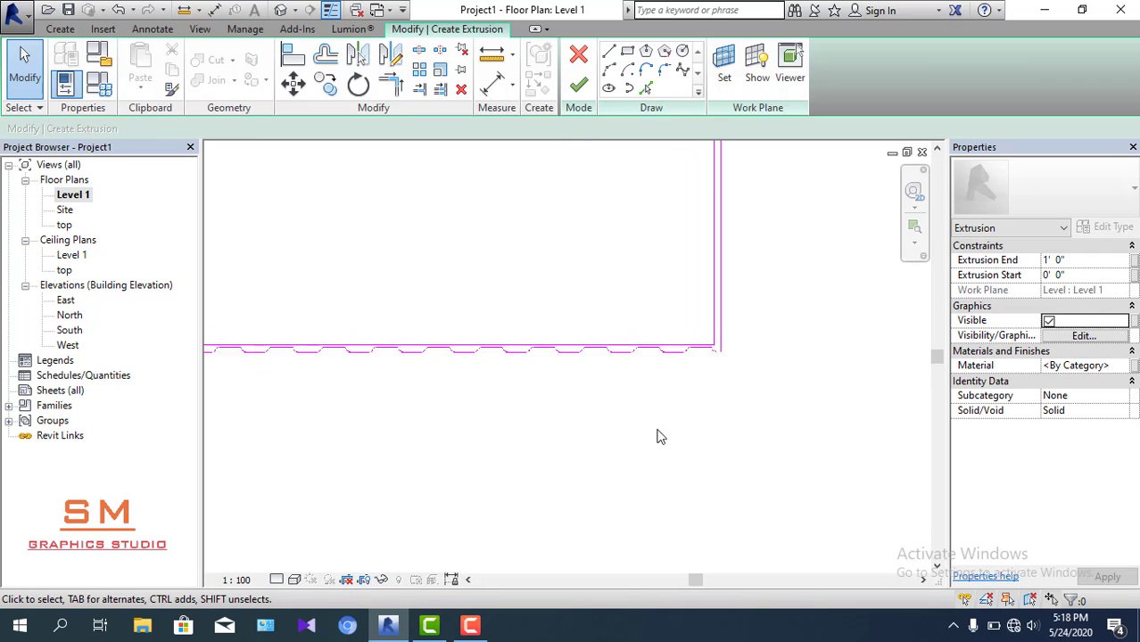
scroll(529, 448, down, 1)
middle_drag(529, 448, 674, 422)
scroll(565, 437, up, 2)
scroll(565, 438, down, 3)
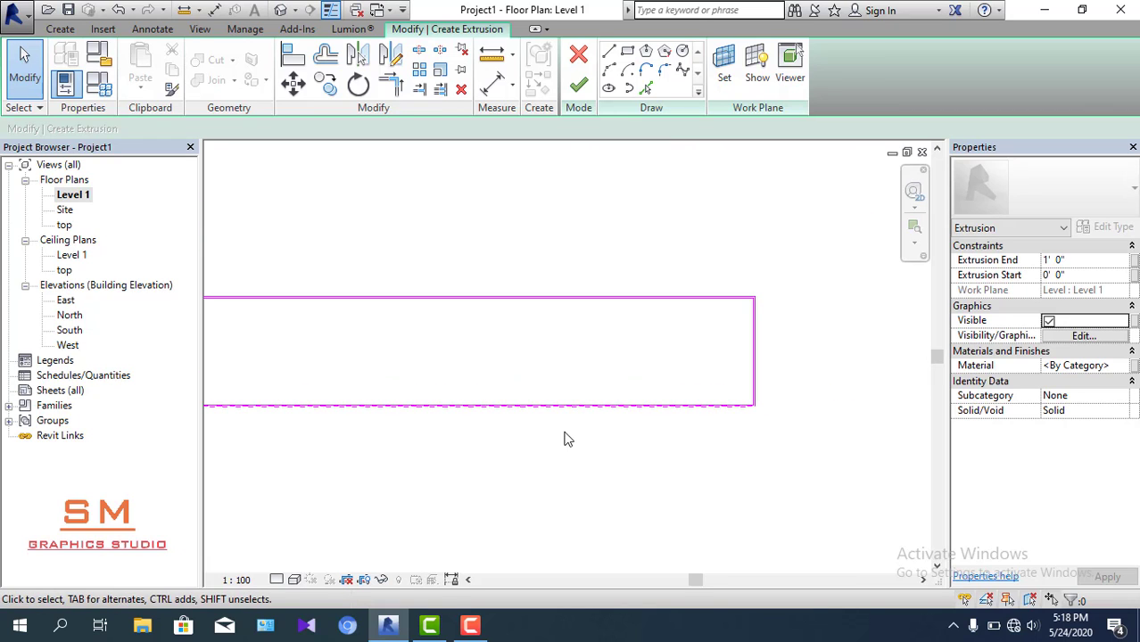
middle_drag(422, 448, 506, 412)
scroll(410, 407, up, 2)
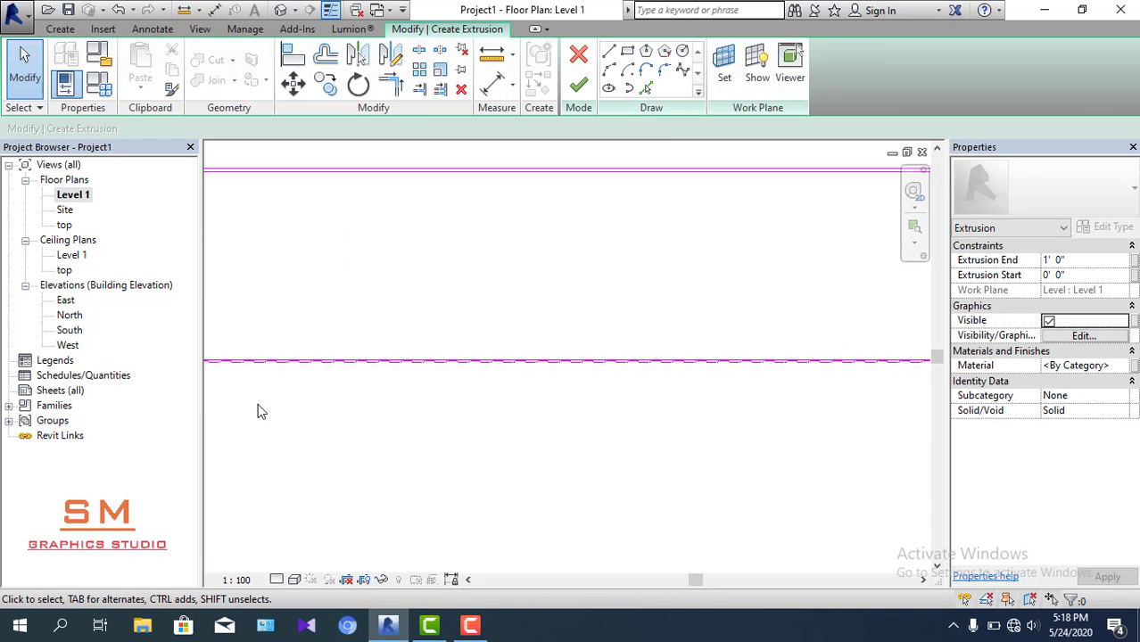
scroll(359, 346, up, 2)
scroll(361, 351, down, 2)
scroll(366, 370, up, 2)
scroll(414, 352, up, 1)
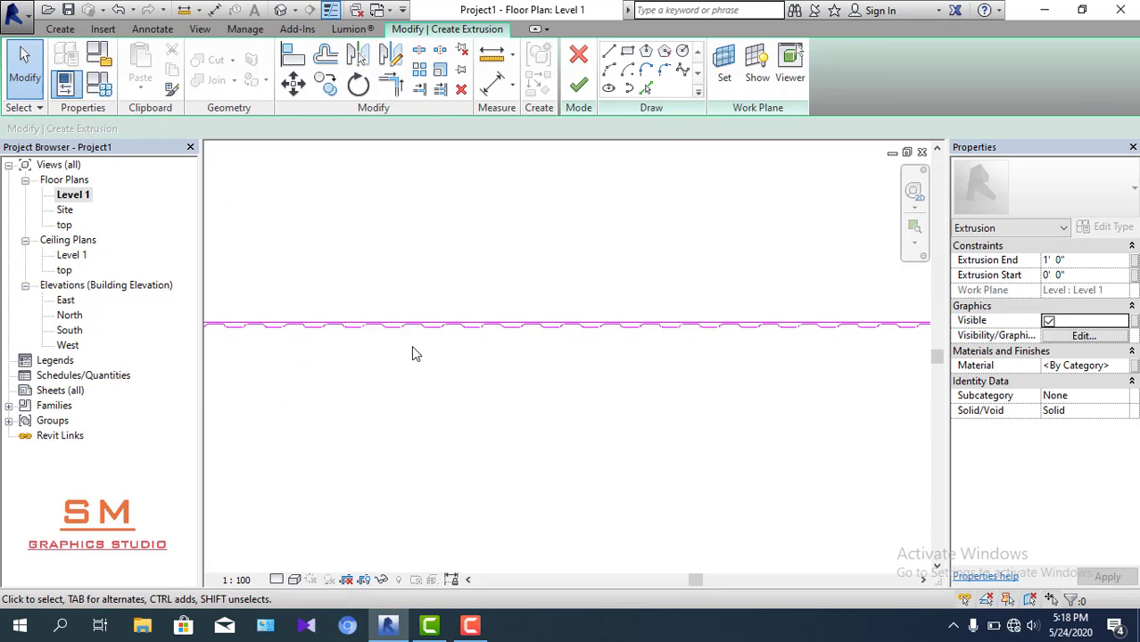
scroll(461, 337, up, 1)
scroll(468, 339, down, 2)
scroll(346, 347, up, 1)
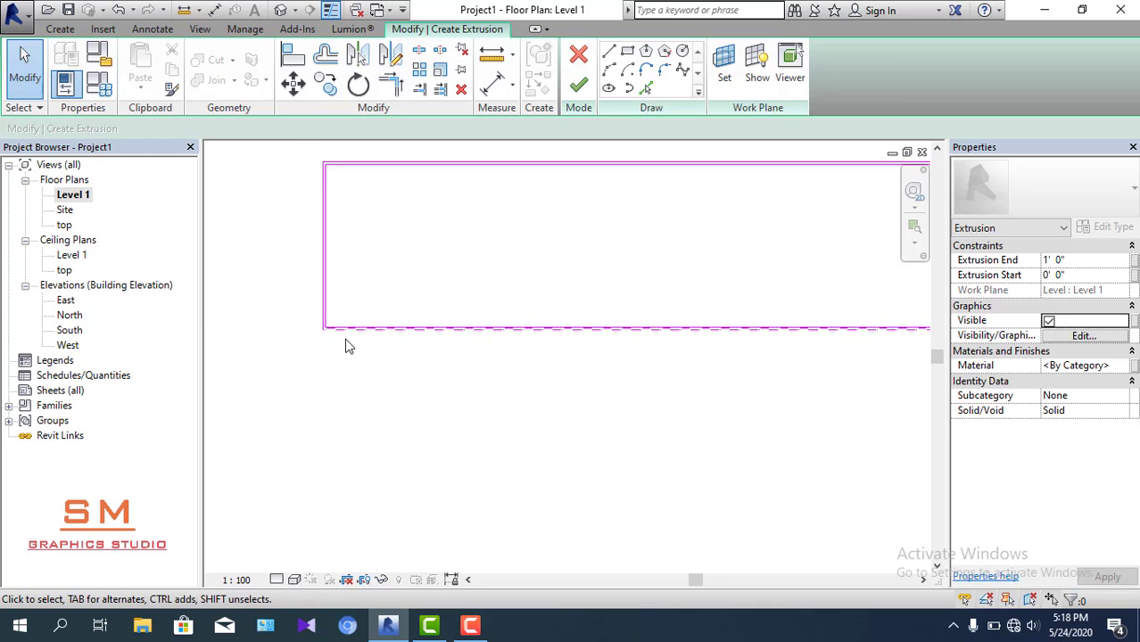
scroll(288, 319, up, 1)
scroll(290, 319, up, 1)
scroll(299, 321, up, 2)
scroll(305, 323, up, 2)
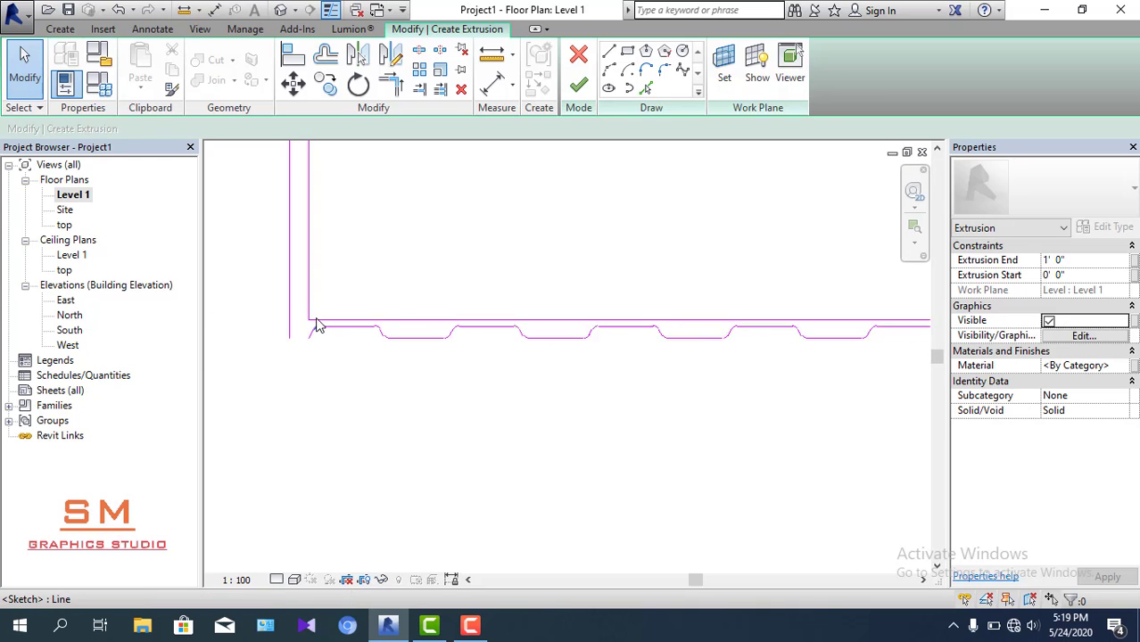
scroll(309, 330, up, 2)
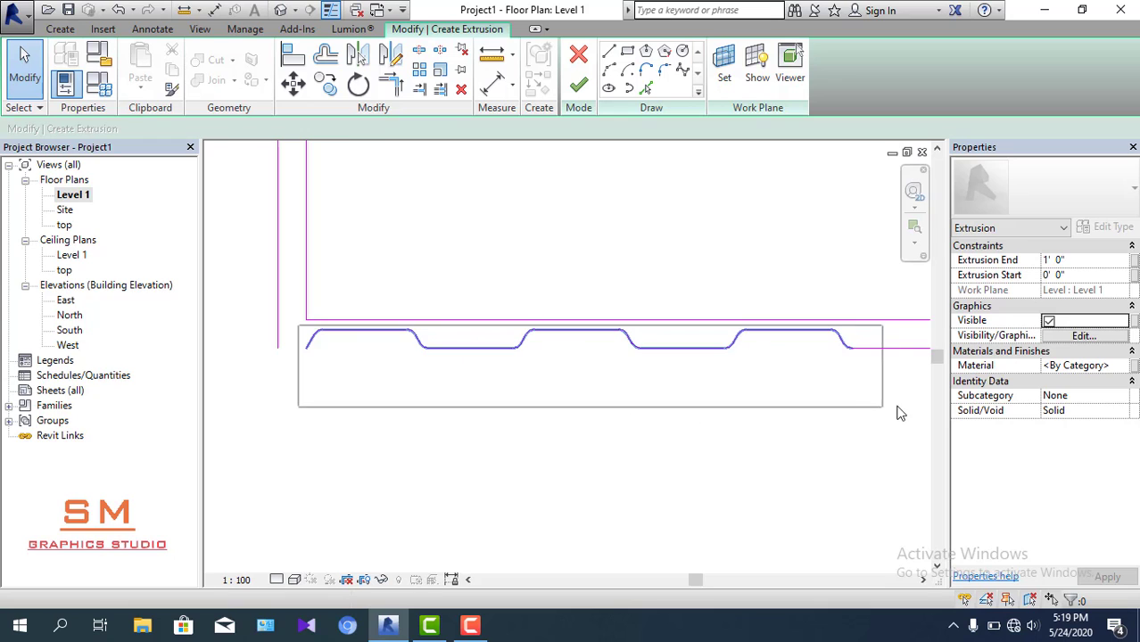
- Window-select all the ribbed bottom wall lines
drag(477, 402, 902, 405)
scroll(597, 359, down, 2)
middle_drag(596, 359, 368, 271)
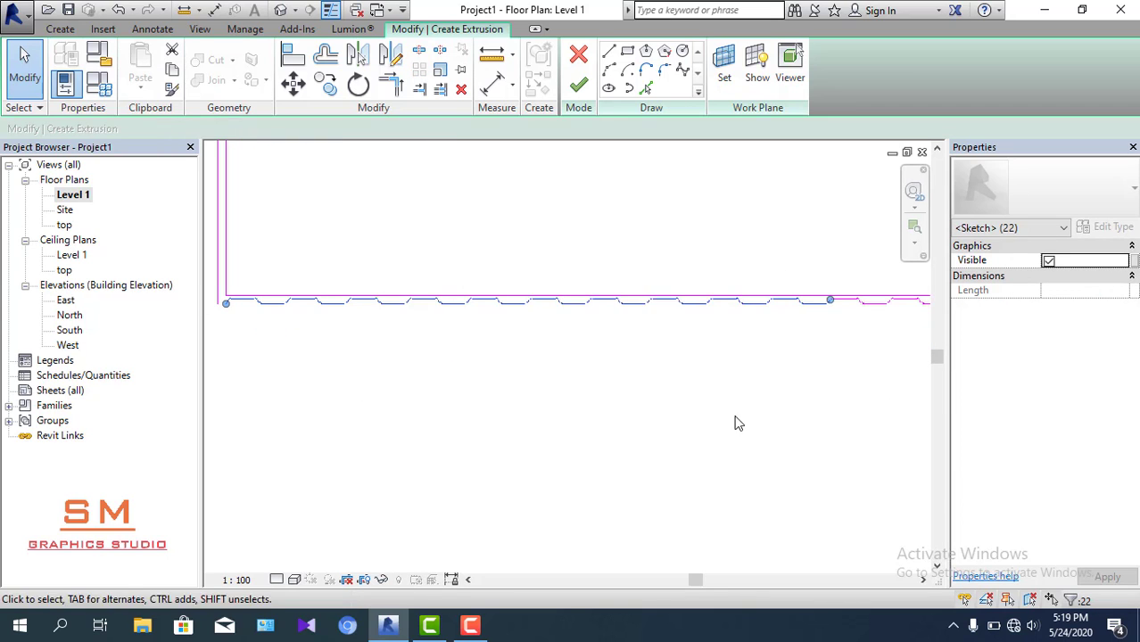
scroll(736, 419, down, 1)
drag(484, 298, 961, 483)
scroll(554, 315, down, 2)
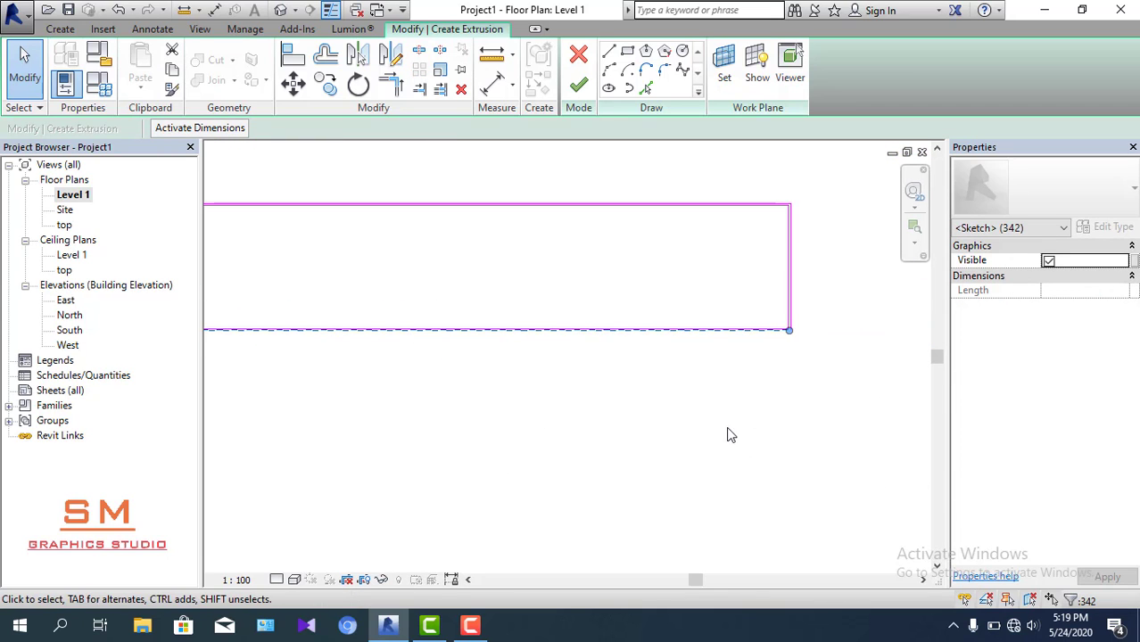
scroll(802, 429, down, 1)
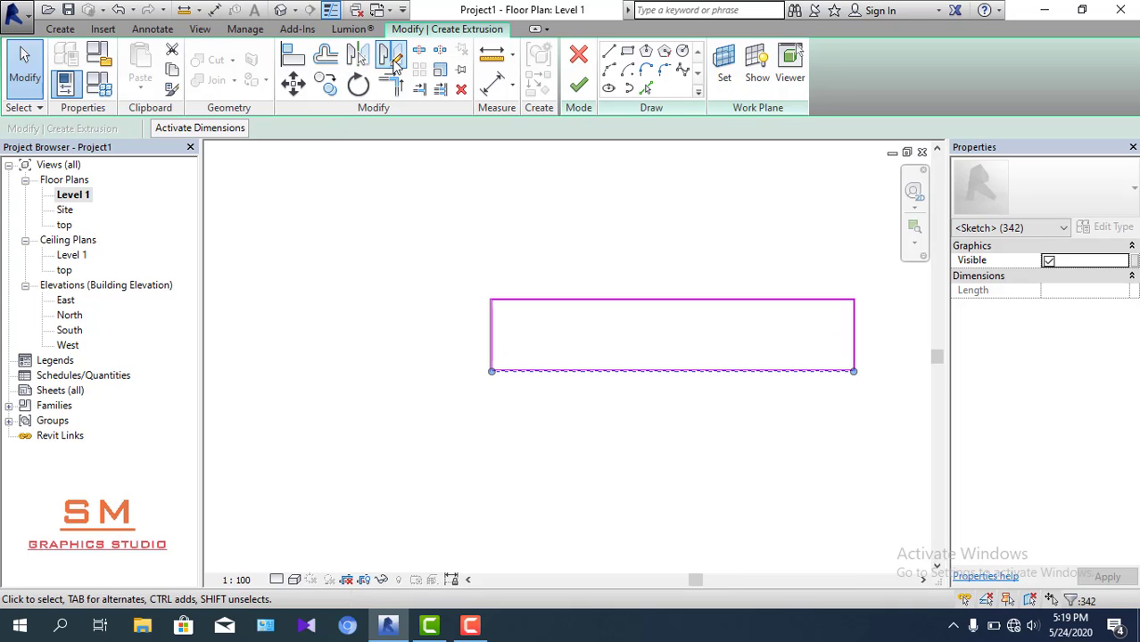
- Mirror the ribs to the top wall about a horizontal axis from the left edge midpoint
click(395, 67)
scroll(496, 331, up, 1)
scroll(522, 338, up, 1)
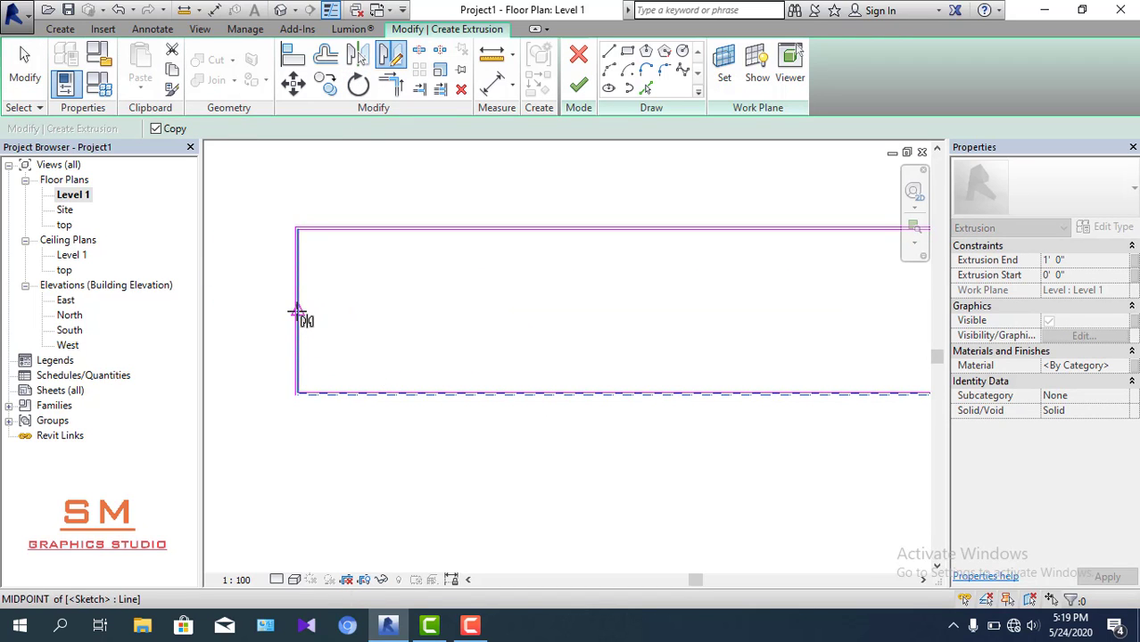
click(297, 312)
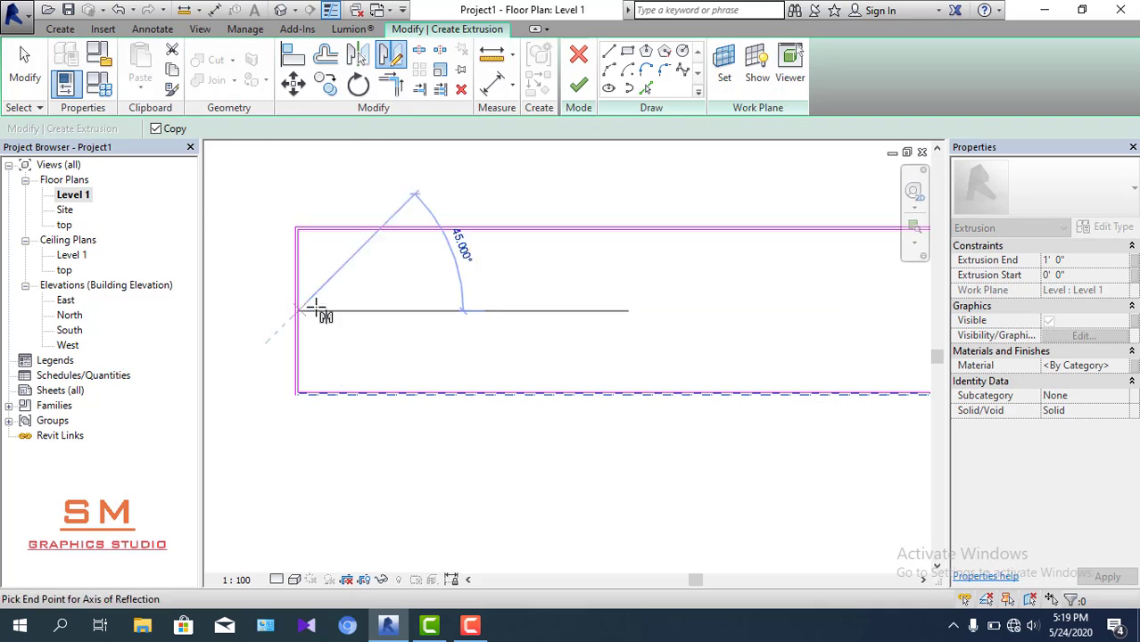
click(772, 305)
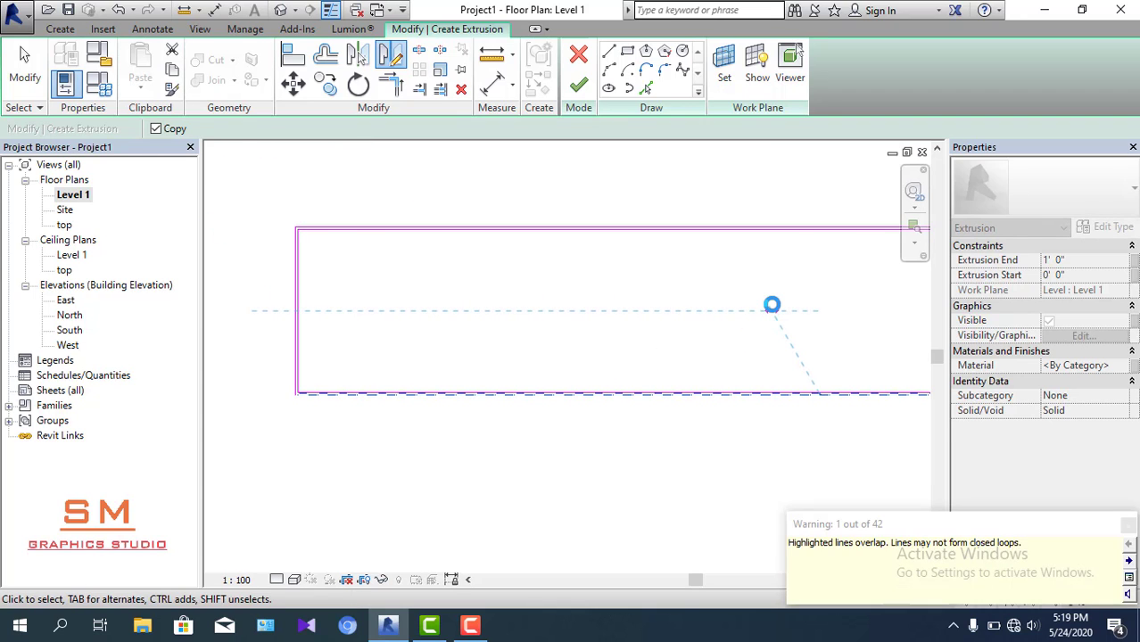
middle_drag(756, 323, 820, 319)
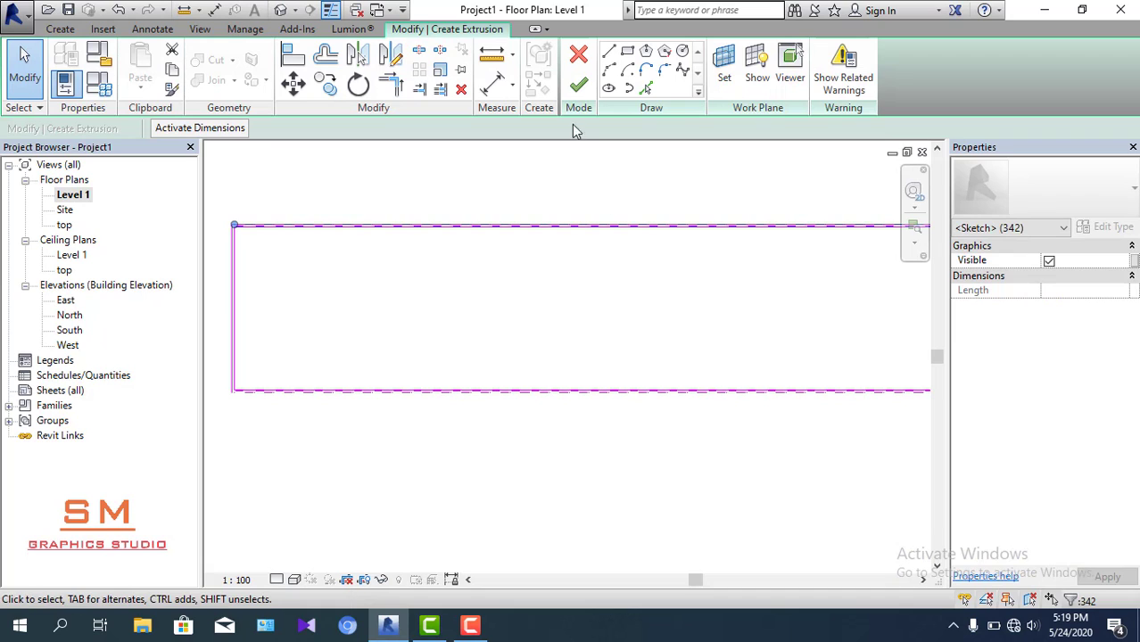
click(577, 85)
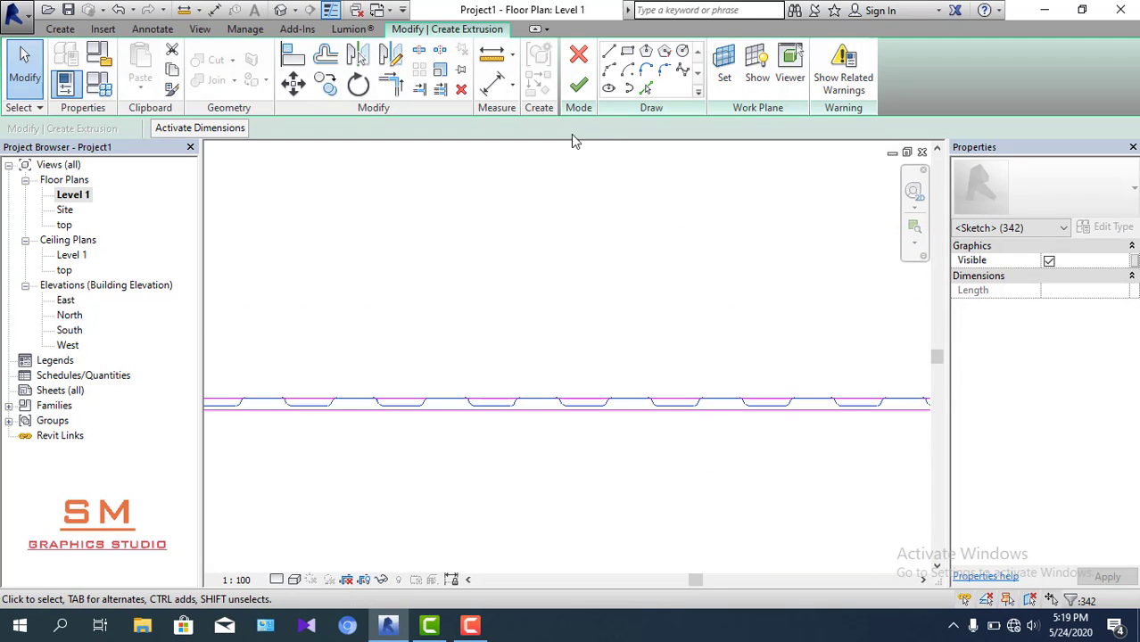
- Try finishing the extrusion and continue past the intersecting-lines error
click(578, 89)
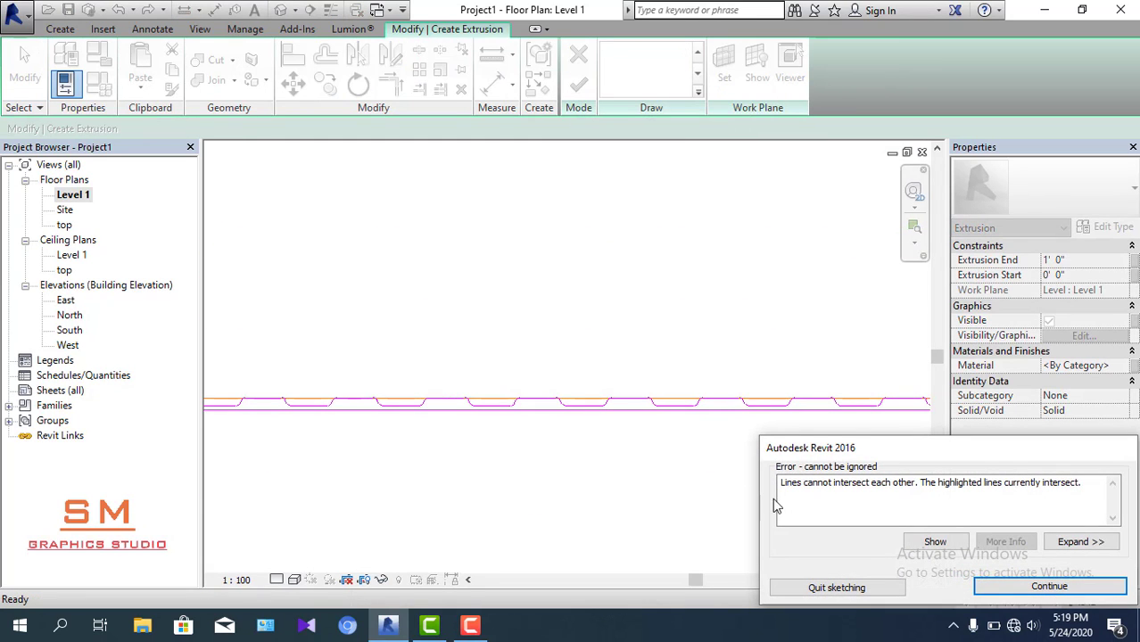
click(997, 584)
scroll(649, 428, up, 2)
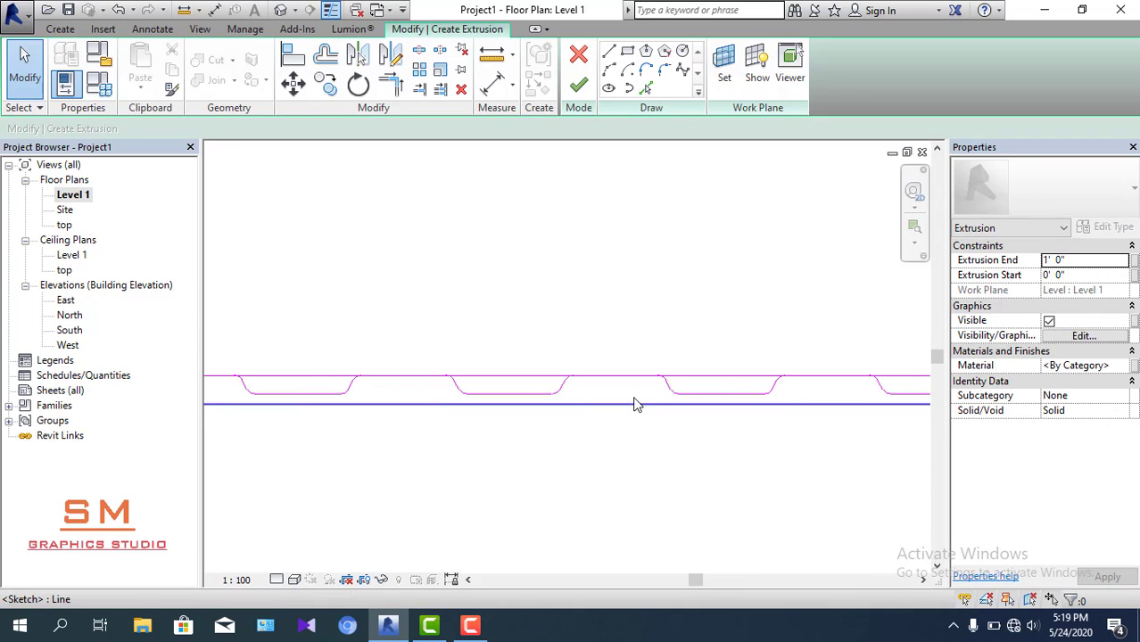
scroll(636, 402, up, 2)
- Inspect the short overlapping segment and the full-width 40' line, then zoom out to the corner
click(616, 367)
click(466, 375)
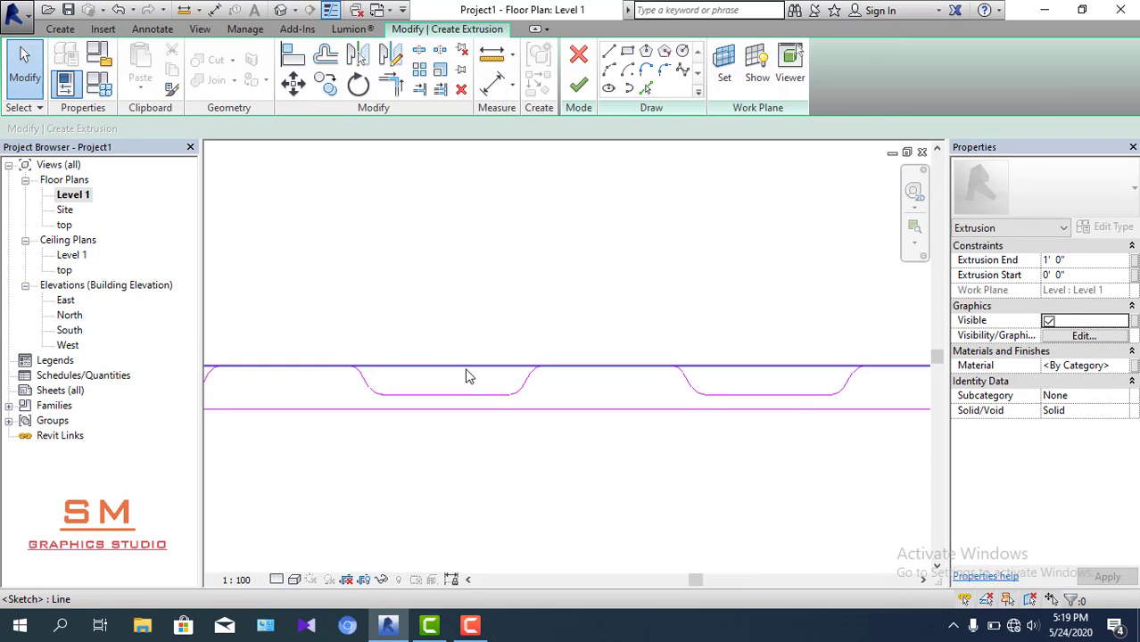
scroll(636, 468, down, 1)
click(636, 467)
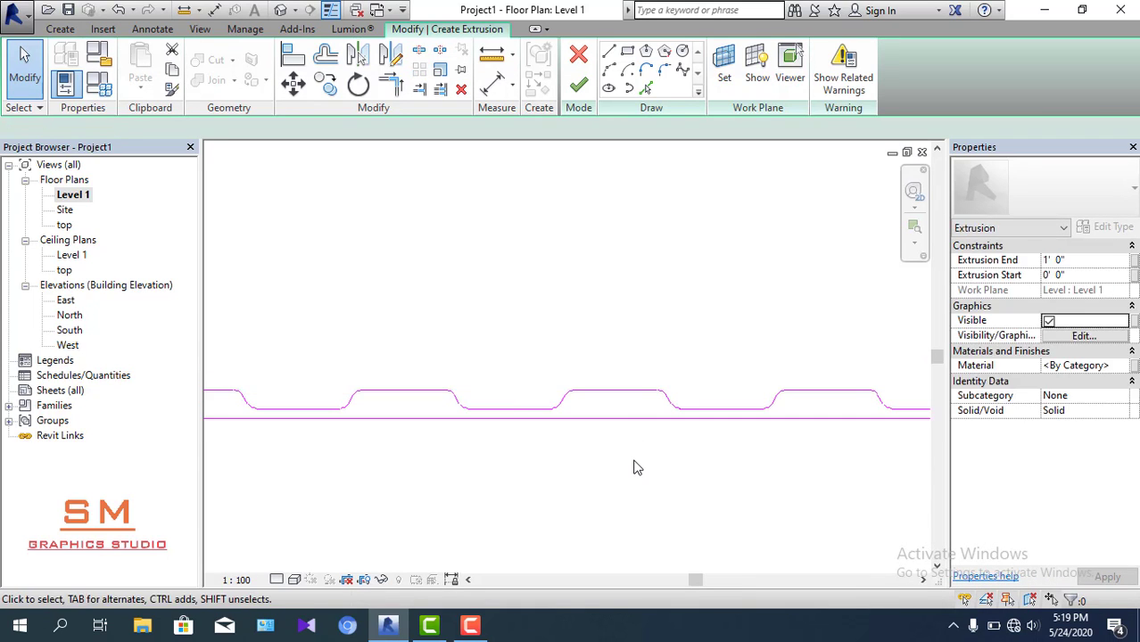
scroll(636, 466, down, 1)
scroll(631, 466, down, 1)
scroll(575, 483, down, 1)
scroll(579, 310, down, 2)
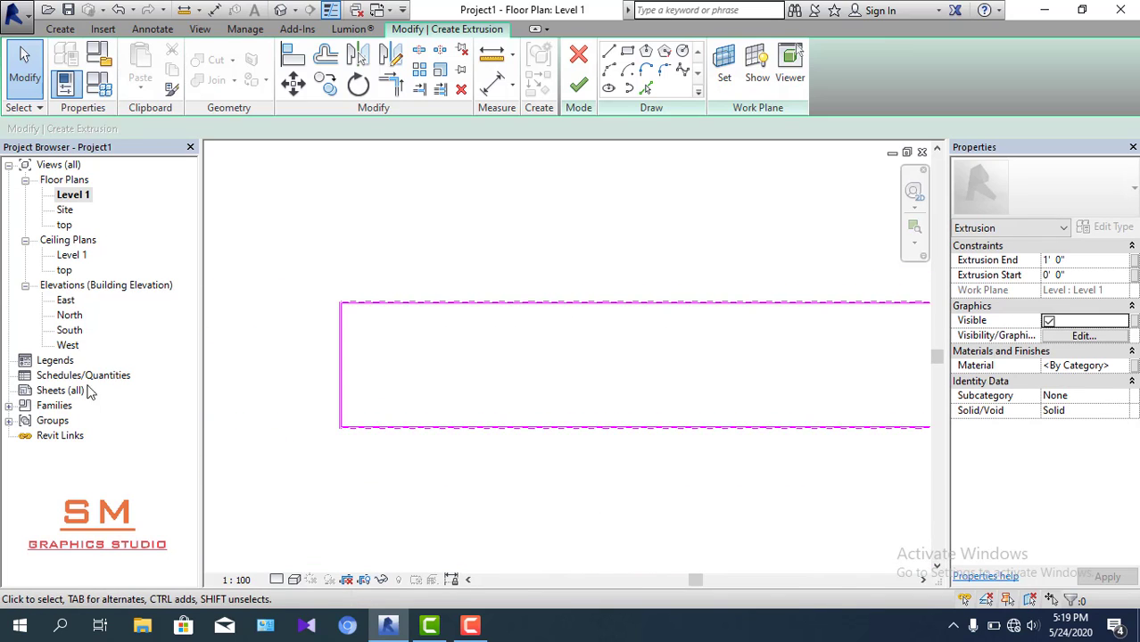
scroll(315, 356, up, 1)
scroll(316, 357, up, 2)
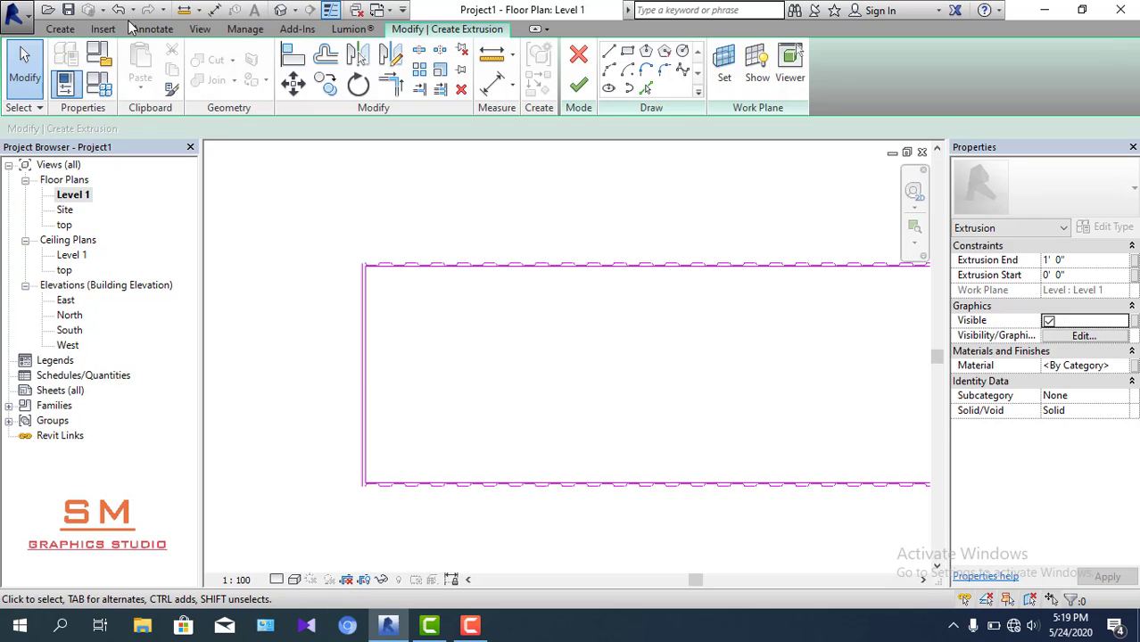
middle_drag(361, 283, 310, 214)
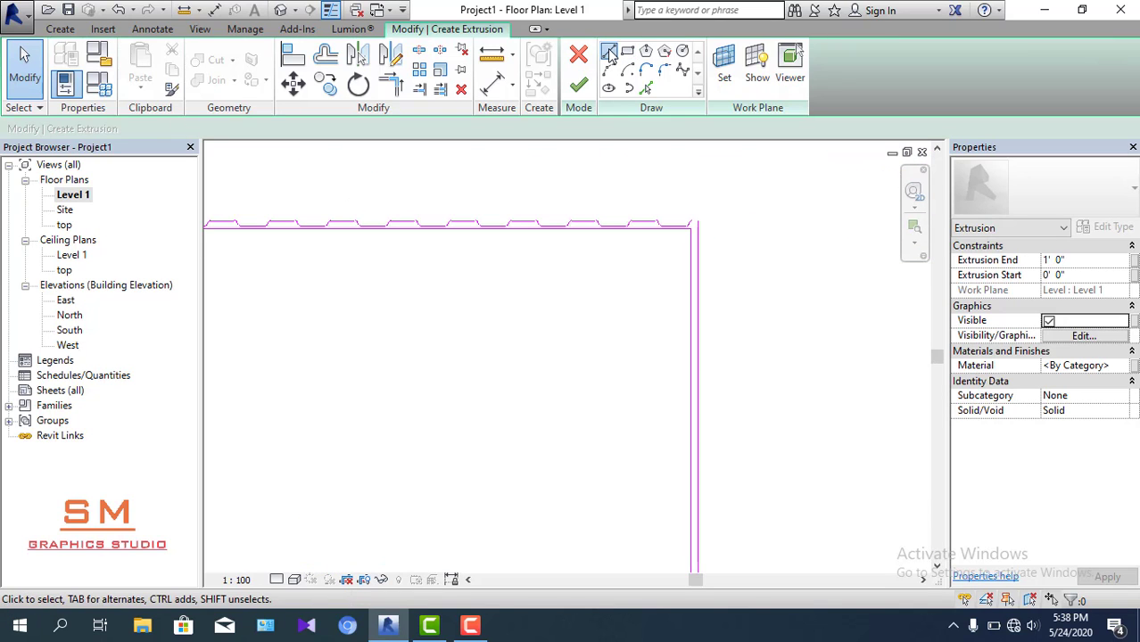
- Draw a short horizontal line above the top-right corner and a vertical leg down, forming an L
click(610, 54)
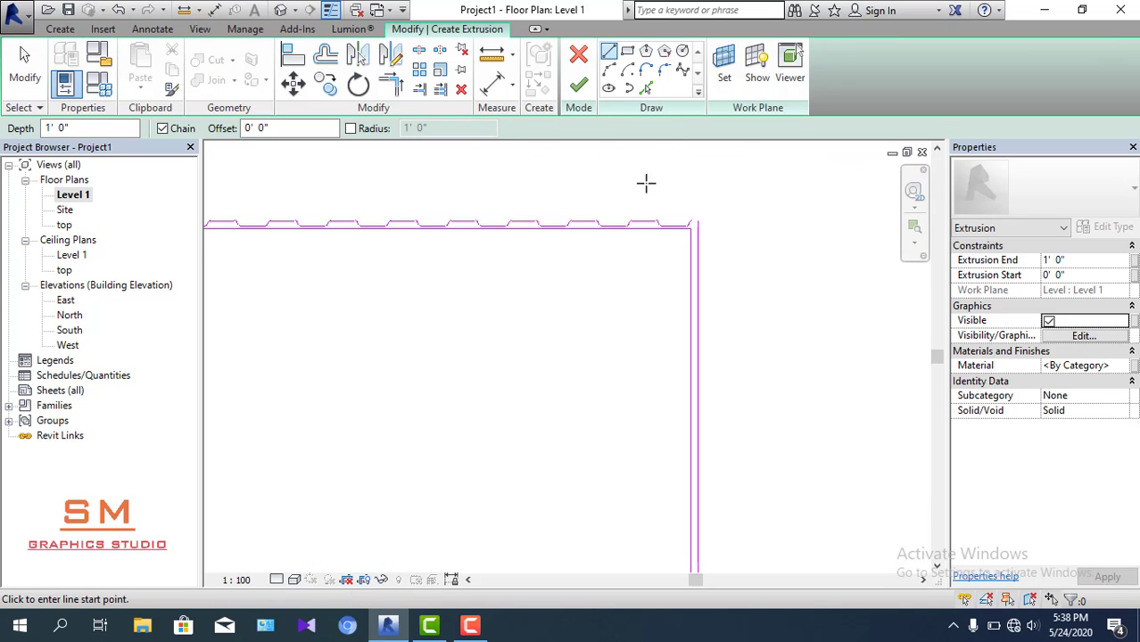
scroll(647, 223, down, 1)
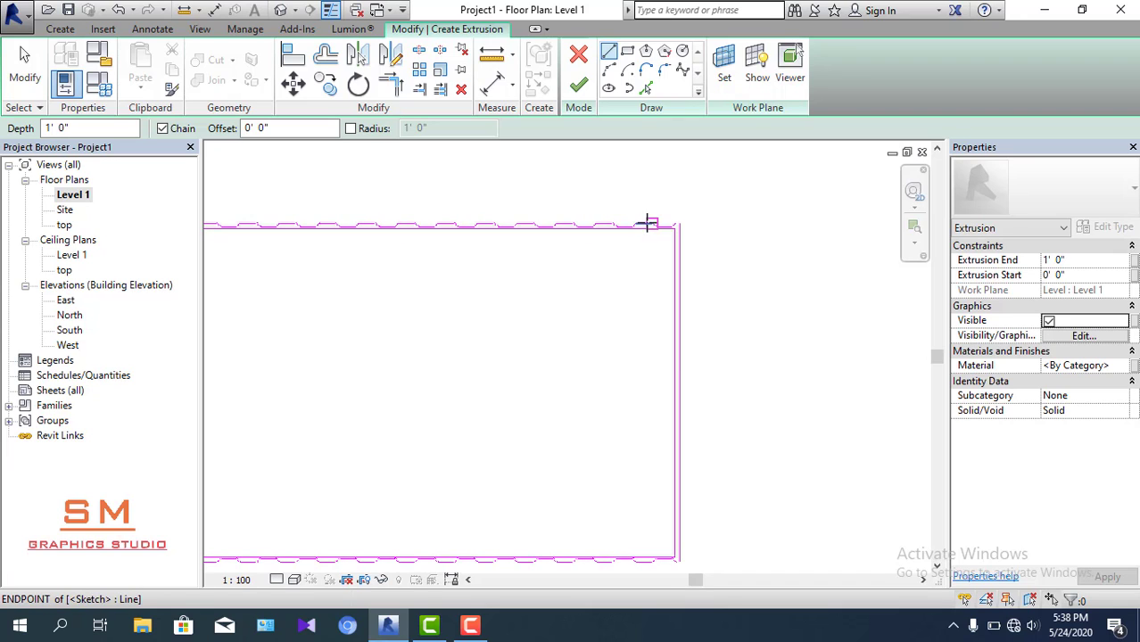
scroll(649, 223, down, 2)
scroll(700, 237, up, 3)
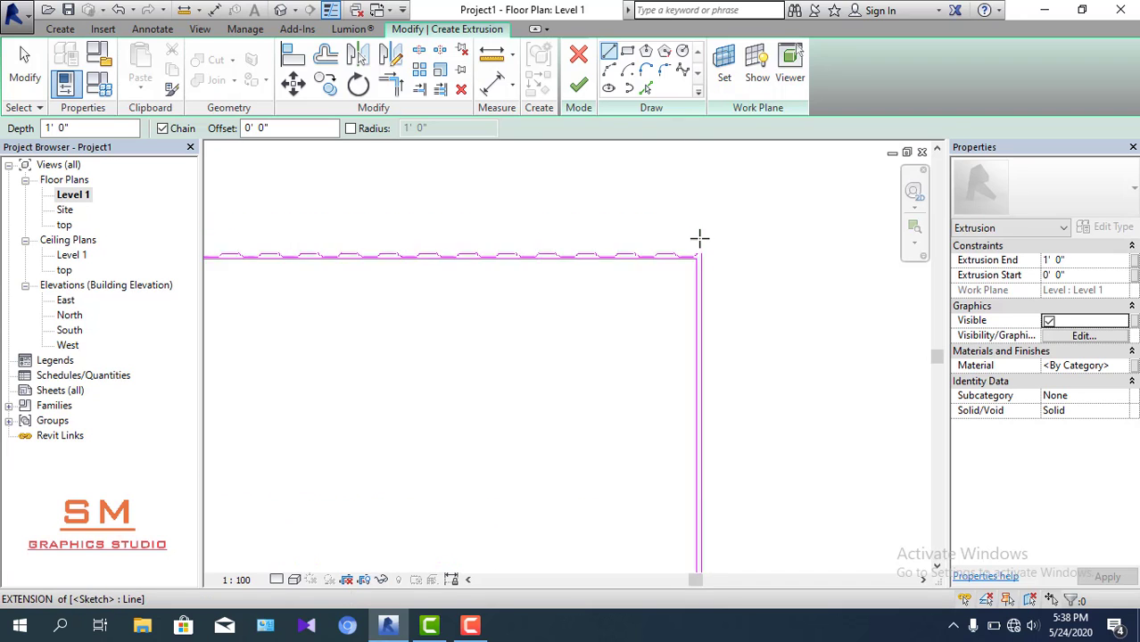
scroll(700, 237, up, 1)
scroll(699, 237, up, 1)
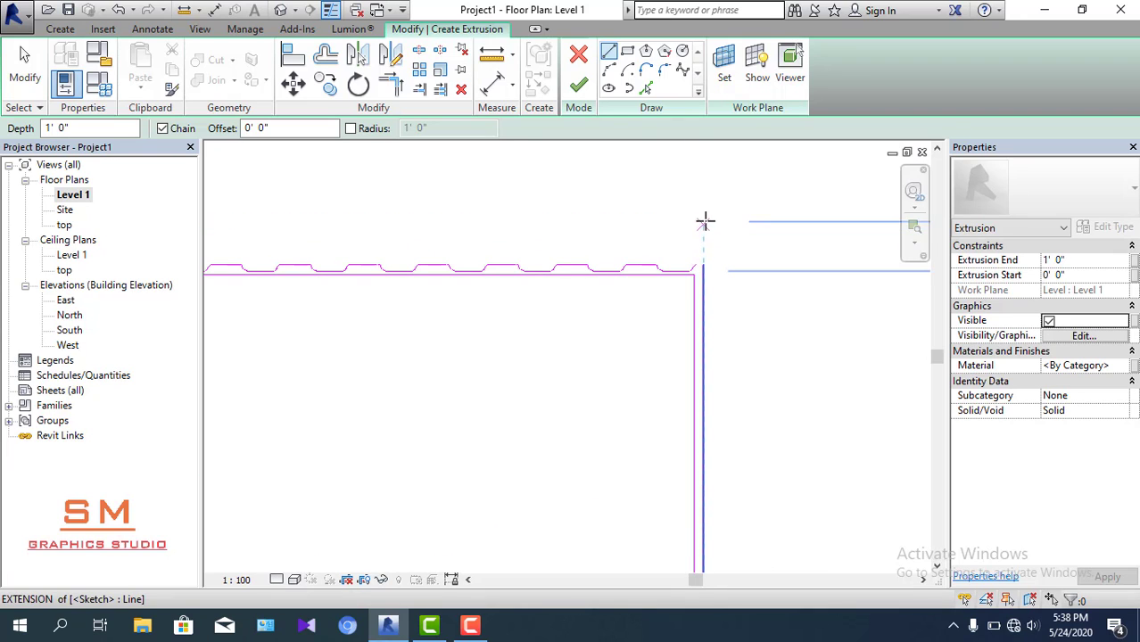
click(702, 230)
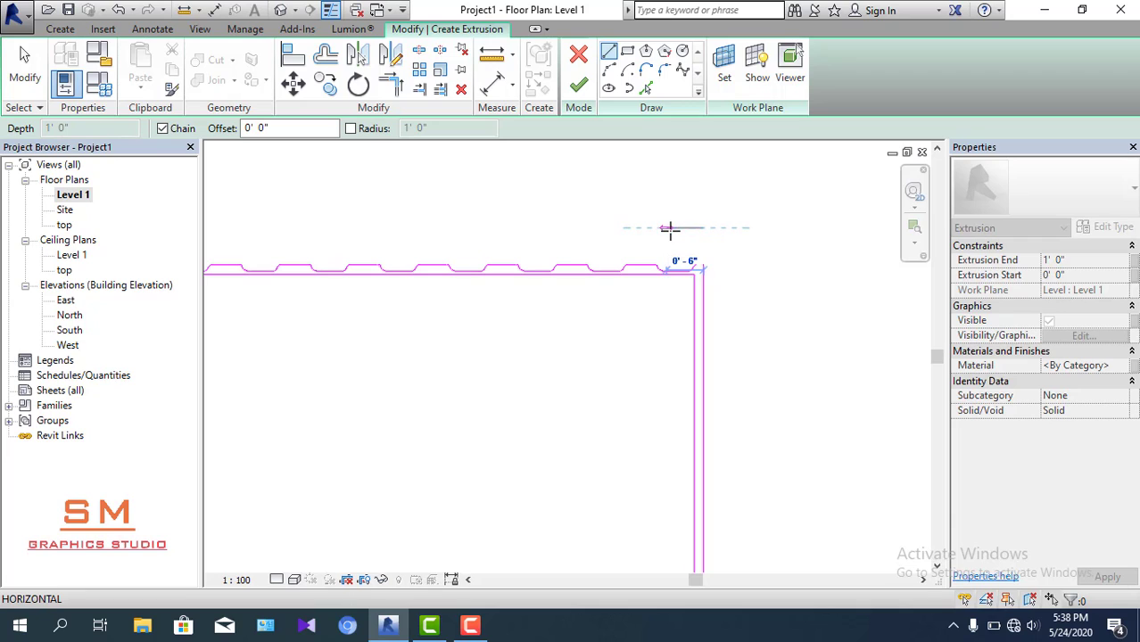
click(672, 229)
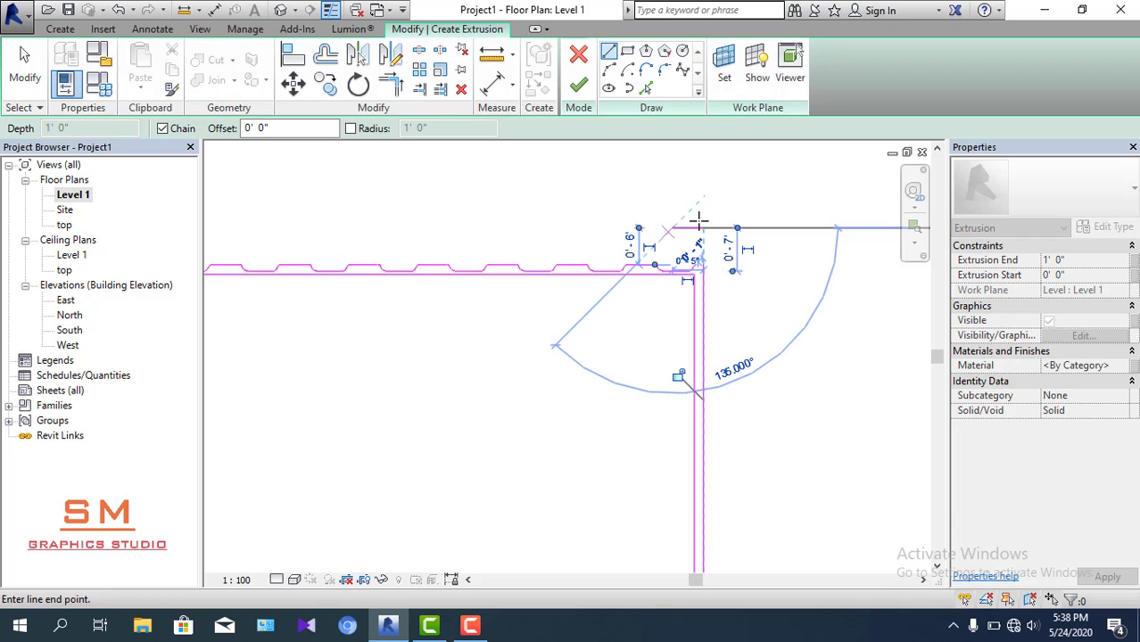
key(Escape)
click(704, 229)
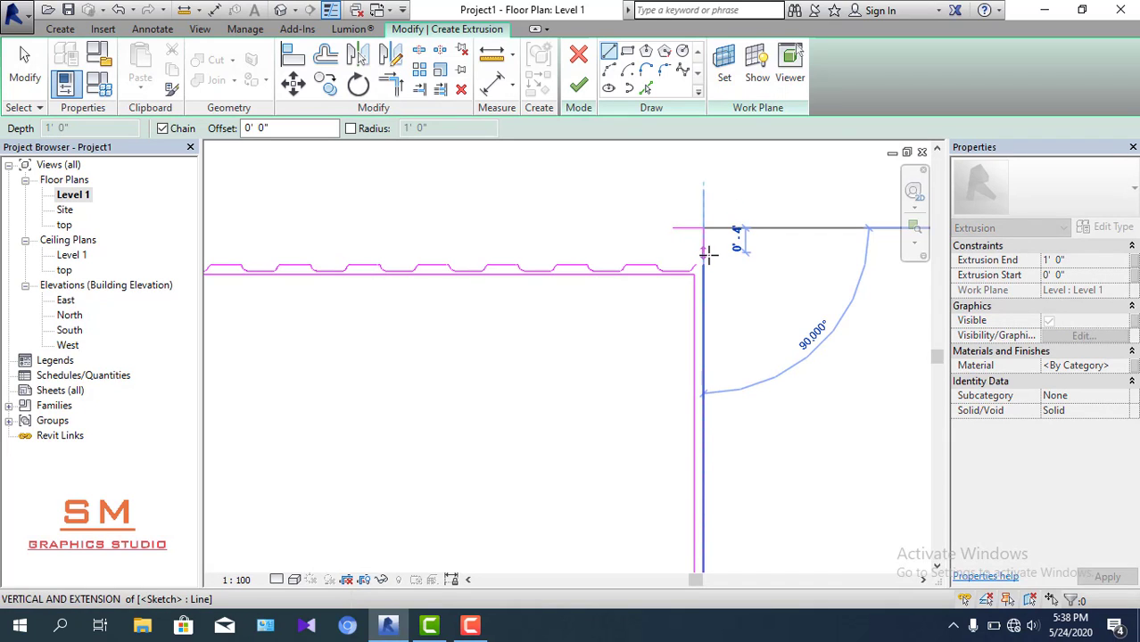
key(Escape)
key(Escape)
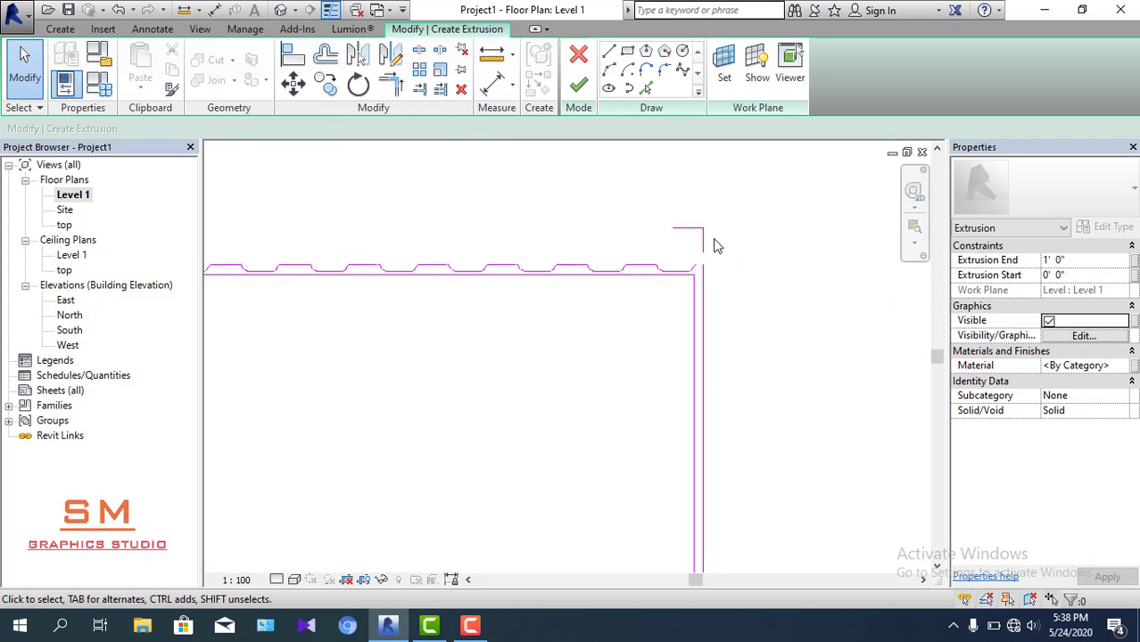
- Move both short corner post lines so they snap onto the container's top-right corner
drag(700, 214, 700, 214)
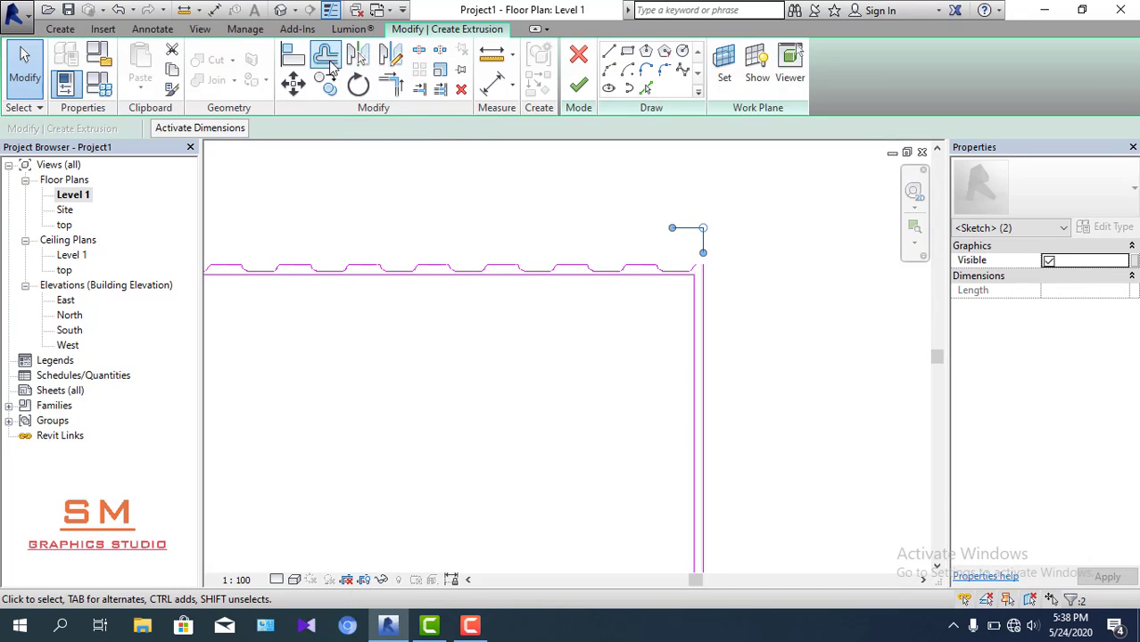
click(293, 83)
scroll(707, 230, up, 2)
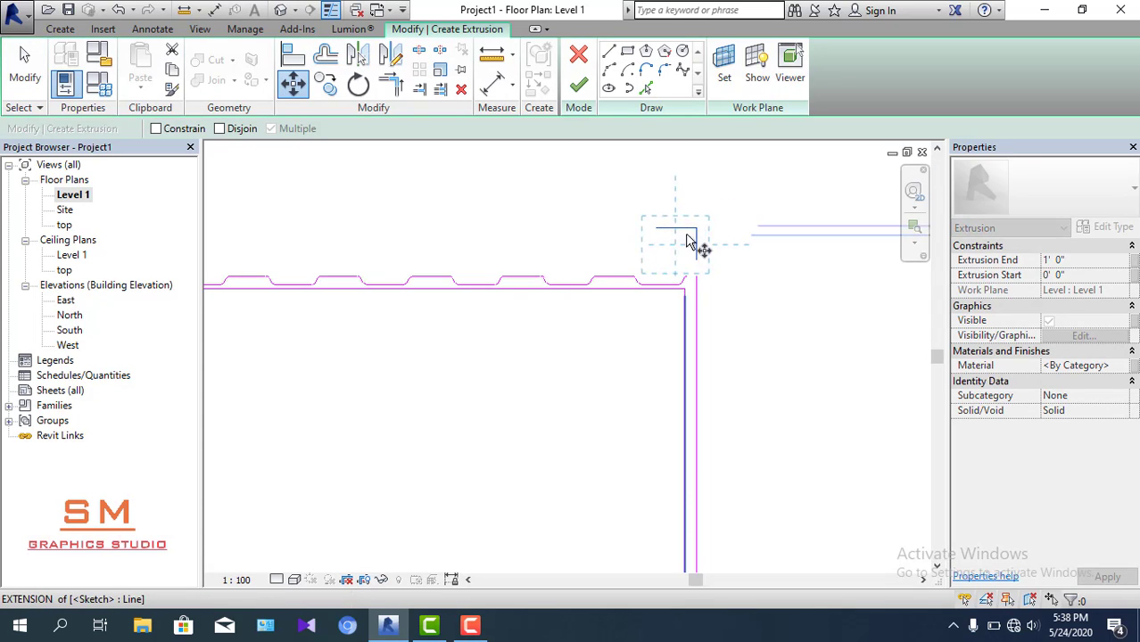
click(698, 228)
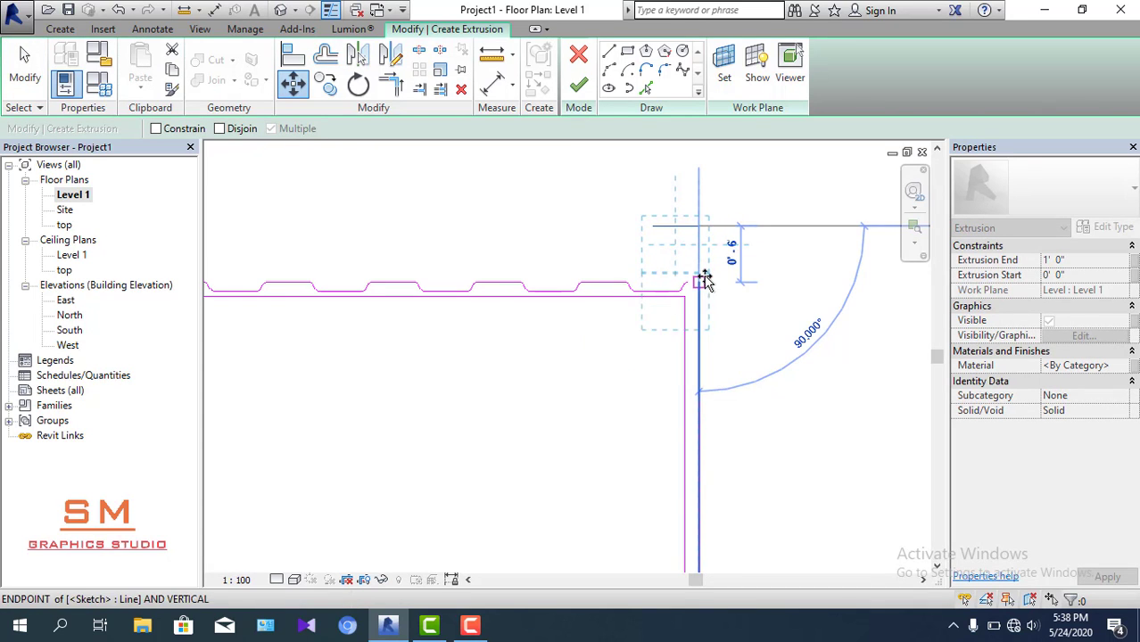
click(721, 268)
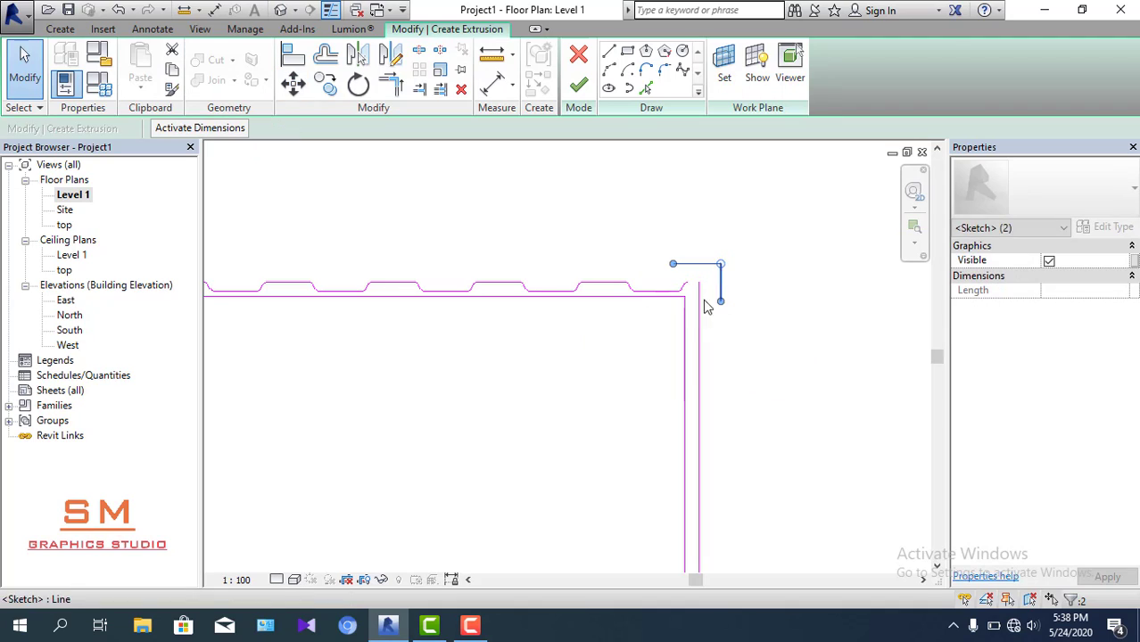
scroll(754, 300, up, 1)
scroll(752, 292, up, 1)
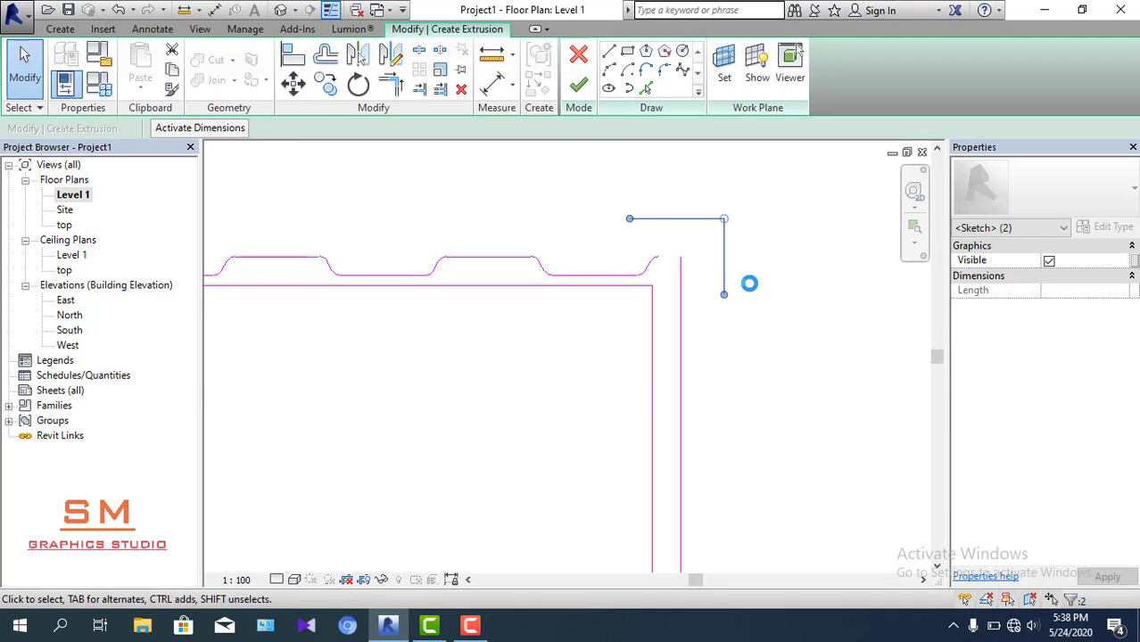
drag(749, 283, 732, 278)
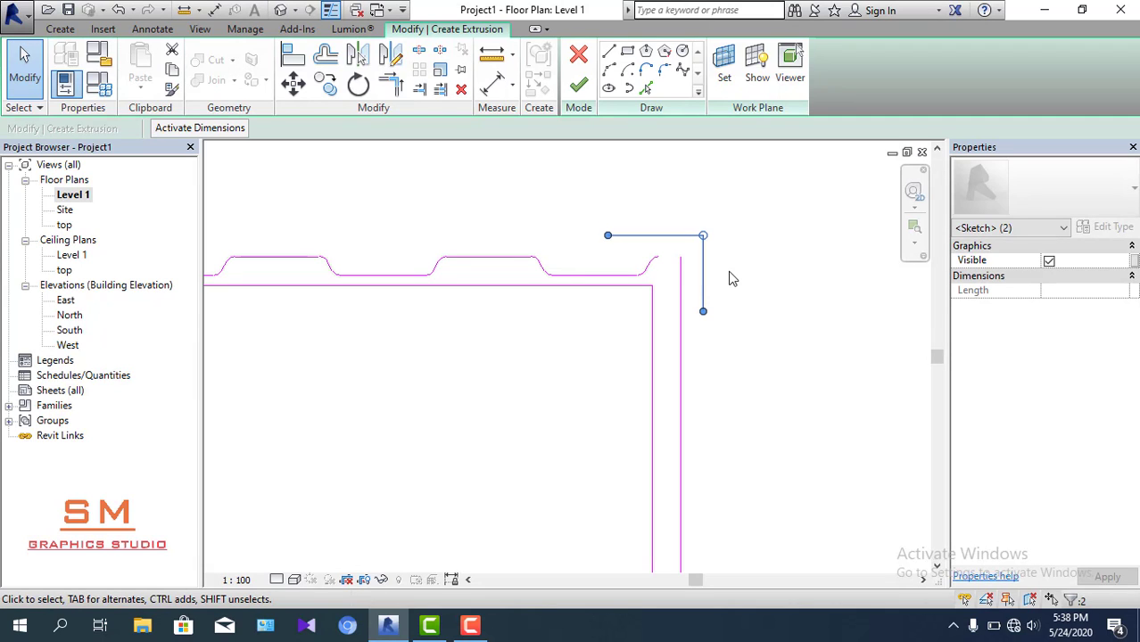
click(715, 331)
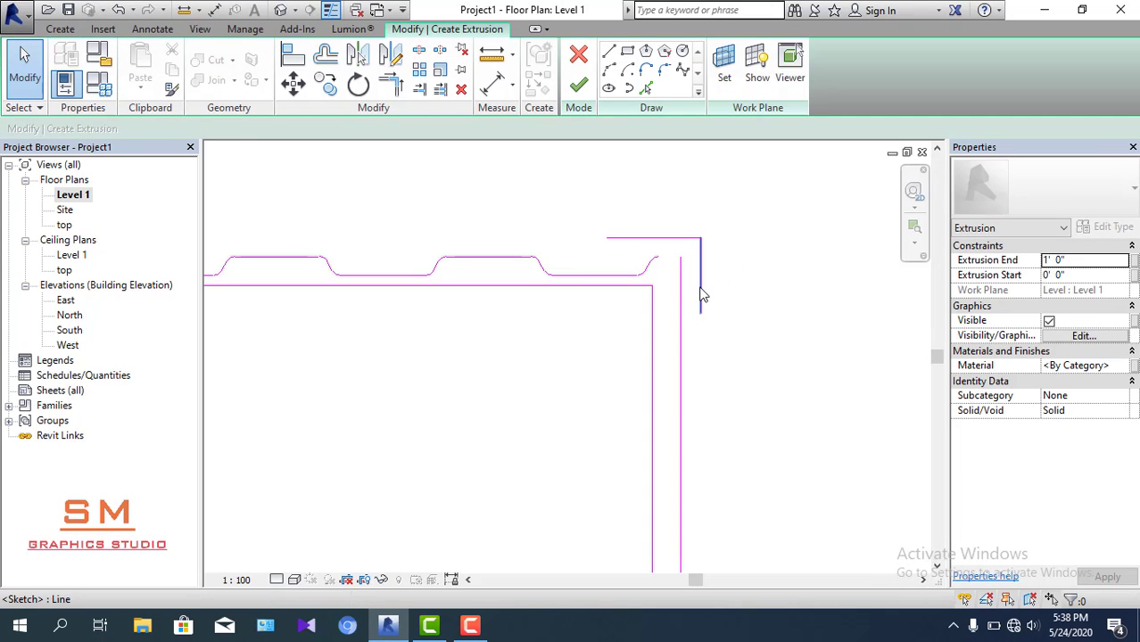
- Shorten the vertical corner post leg by editing its temporary dimension
click(703, 300)
scroll(694, 339, up, 2)
click(691, 348)
scroll(691, 350, up, 1)
click(697, 352)
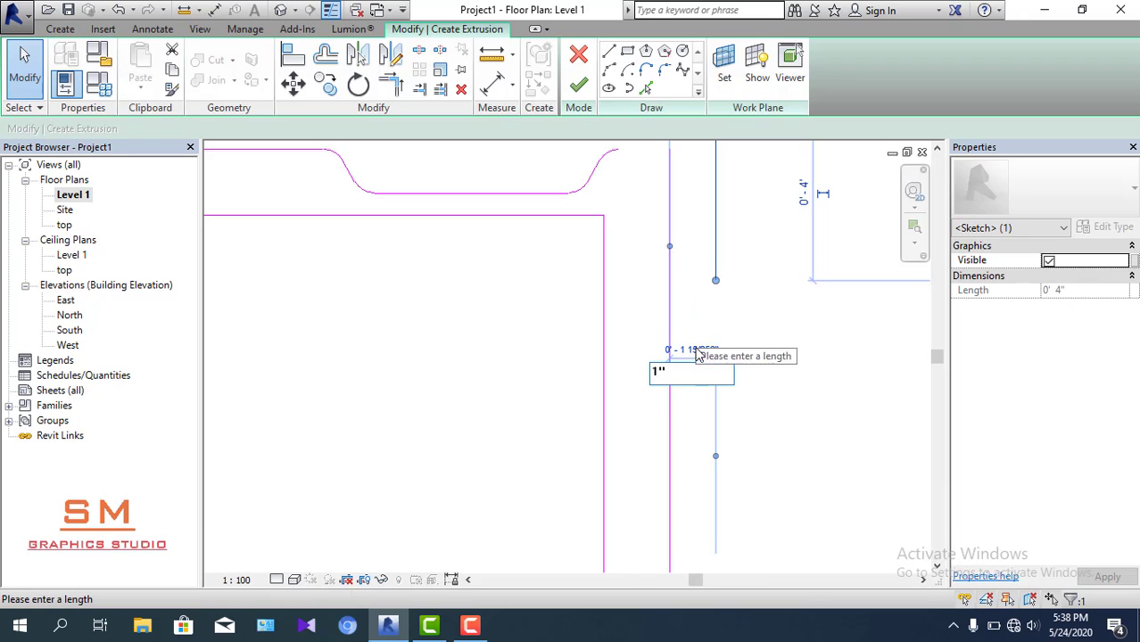
key(BackSpace)
key(Return)
scroll(756, 338, down, 2)
click(750, 339)
- Set the top corner post leg's length so both legs sit 1" off the outer edges
middle_drag(749, 339, 633, 257)
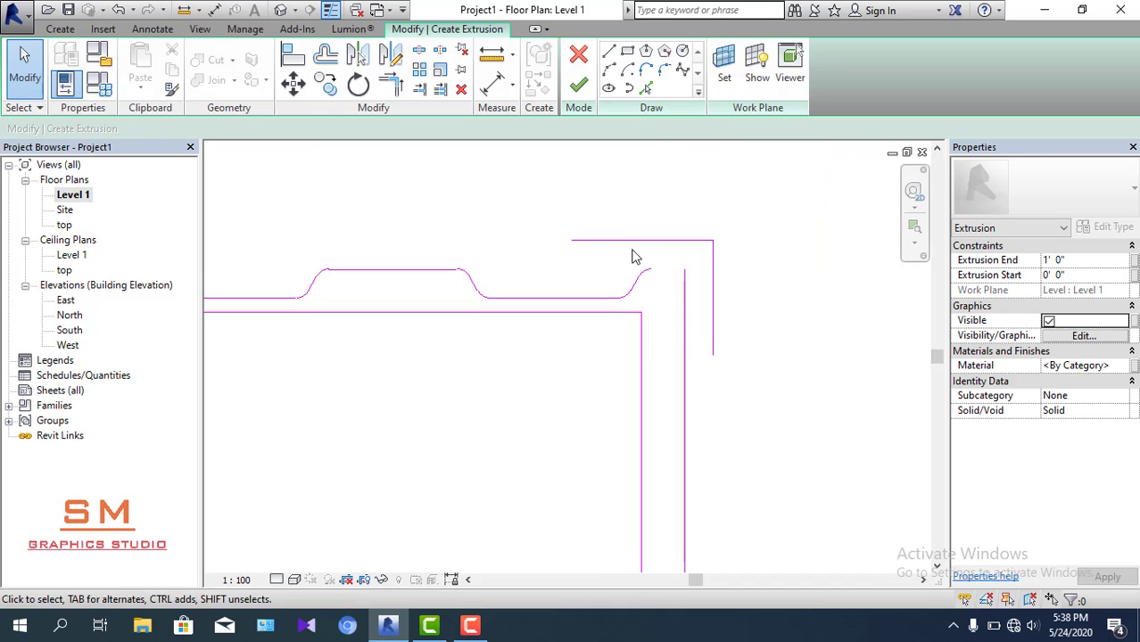
click(636, 241)
scroll(535, 252, up, 1)
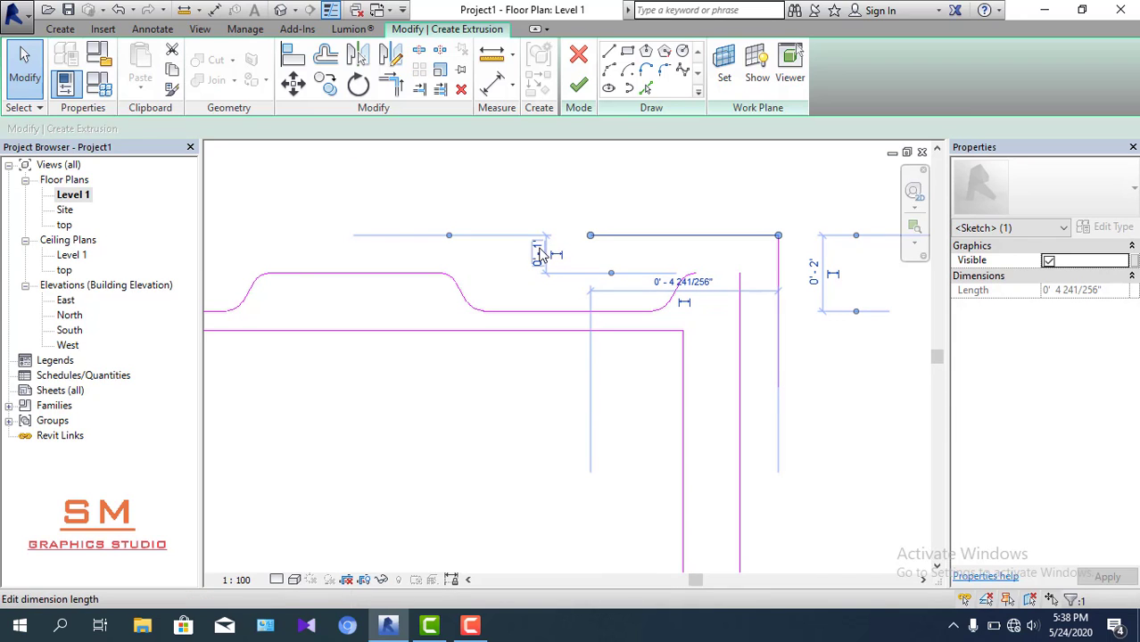
key(Return)
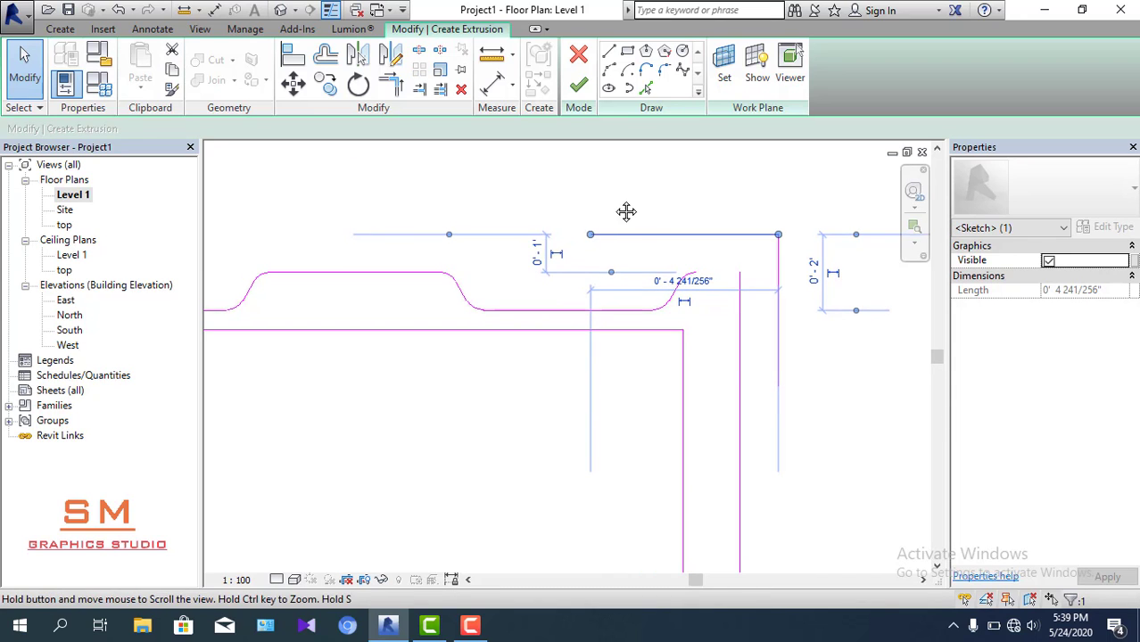
middle_drag(626, 212, 651, 193)
click(650, 194)
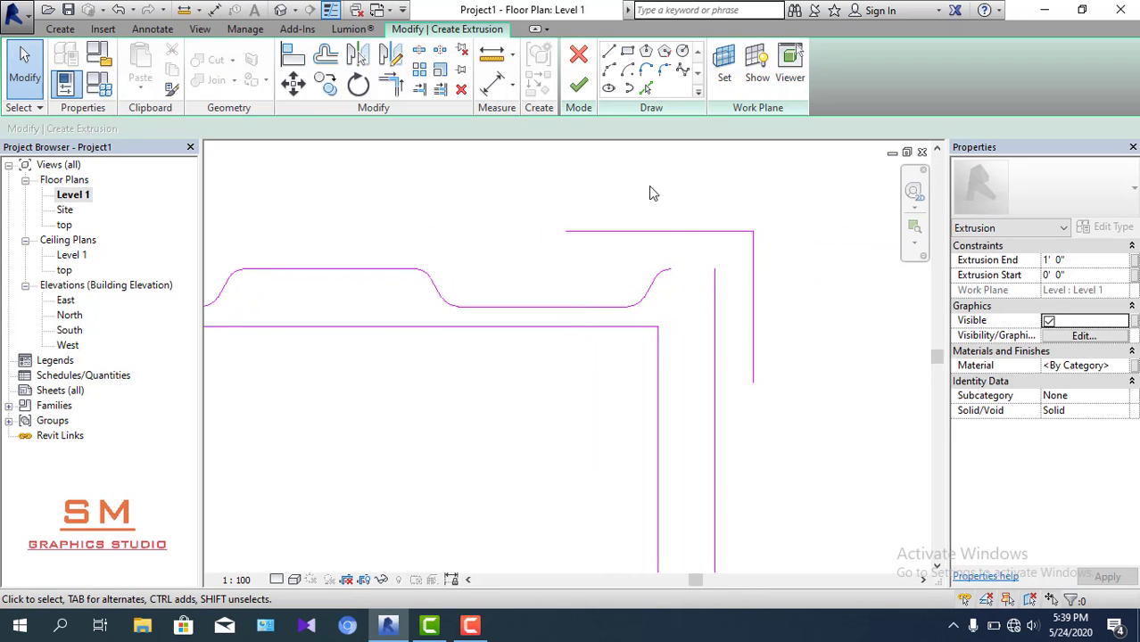
- Draw the remaining corner box lines, closing the post onto the ribbed wall and outer edges
click(611, 52)
click(565, 232)
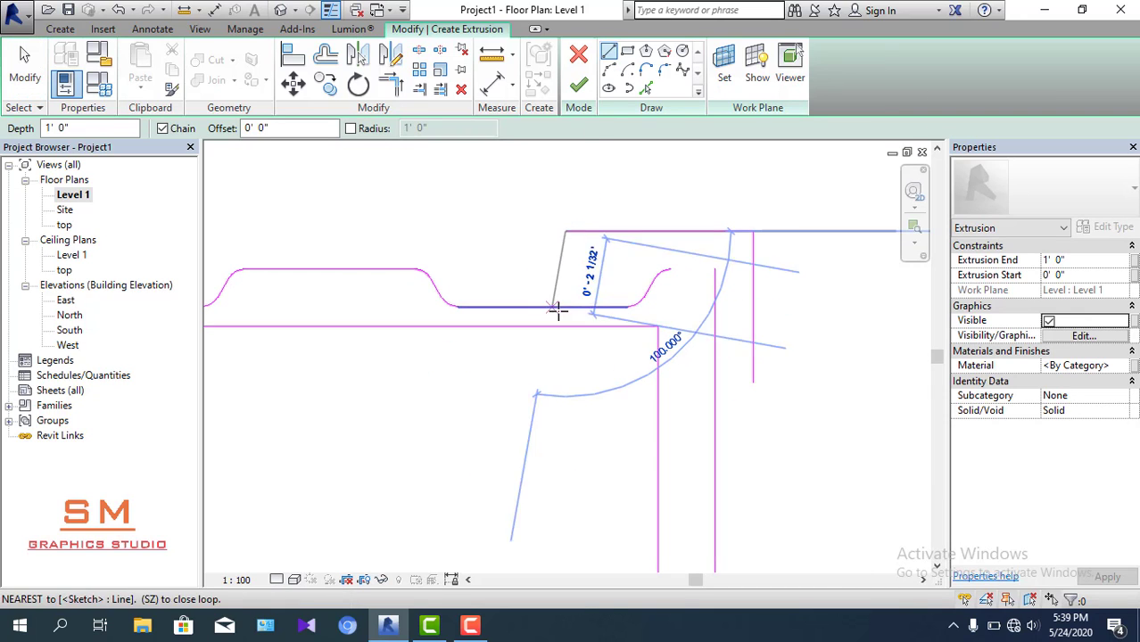
click(564, 307)
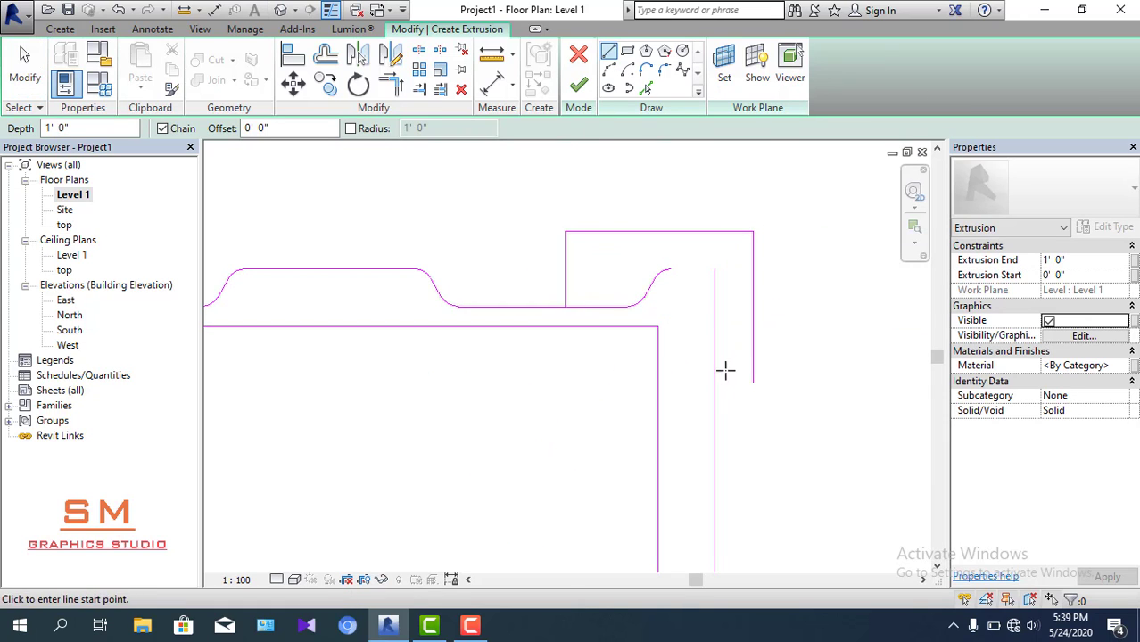
click(754, 382)
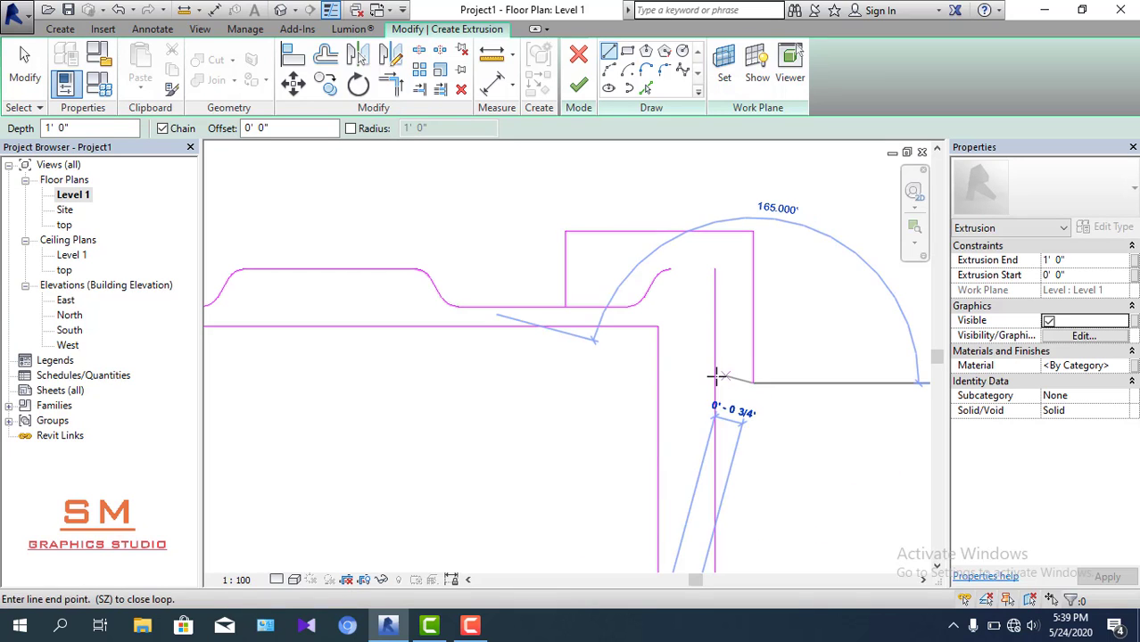
click(715, 381)
key(Escape)
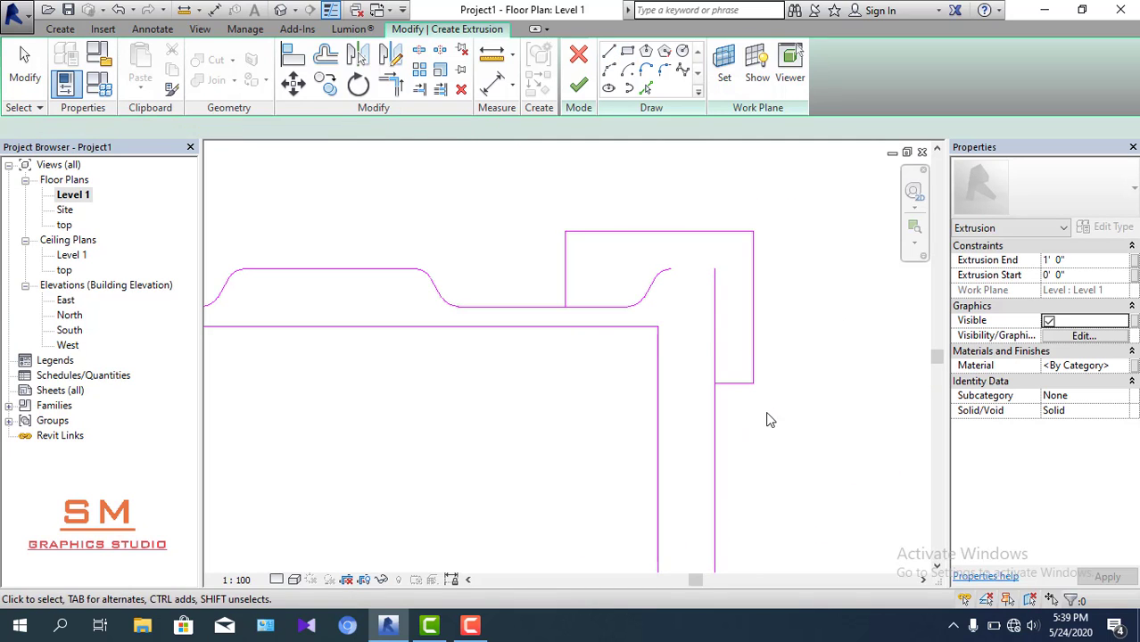
key(Escape)
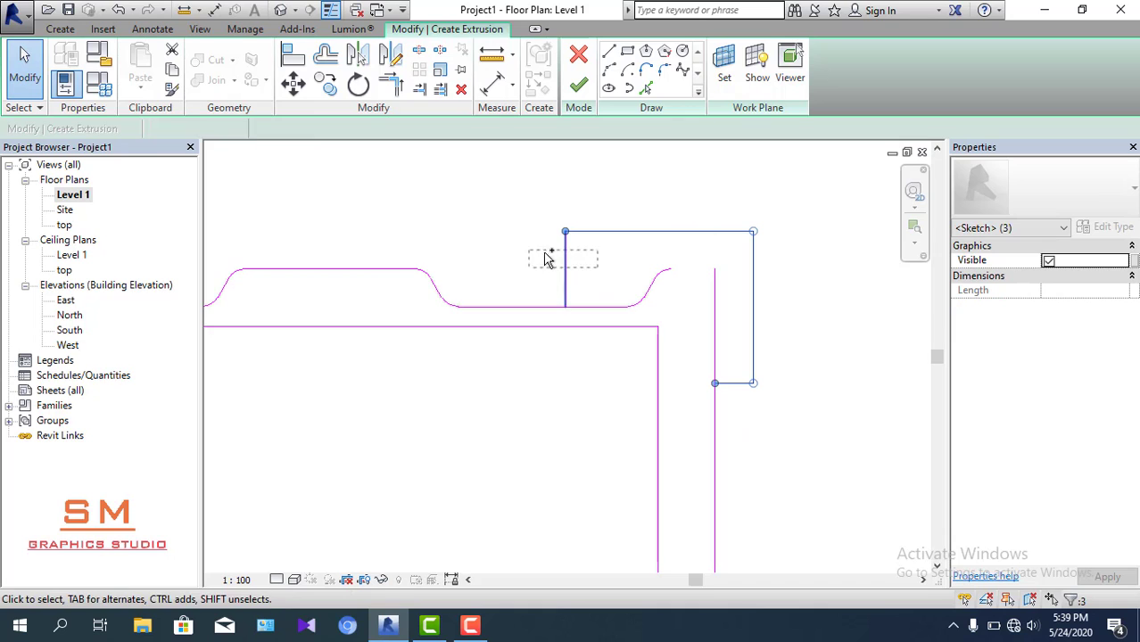
scroll(607, 279, down, 3)
middle_drag(614, 368, 678, 229)
scroll(679, 229, down, 2)
key(Escape)
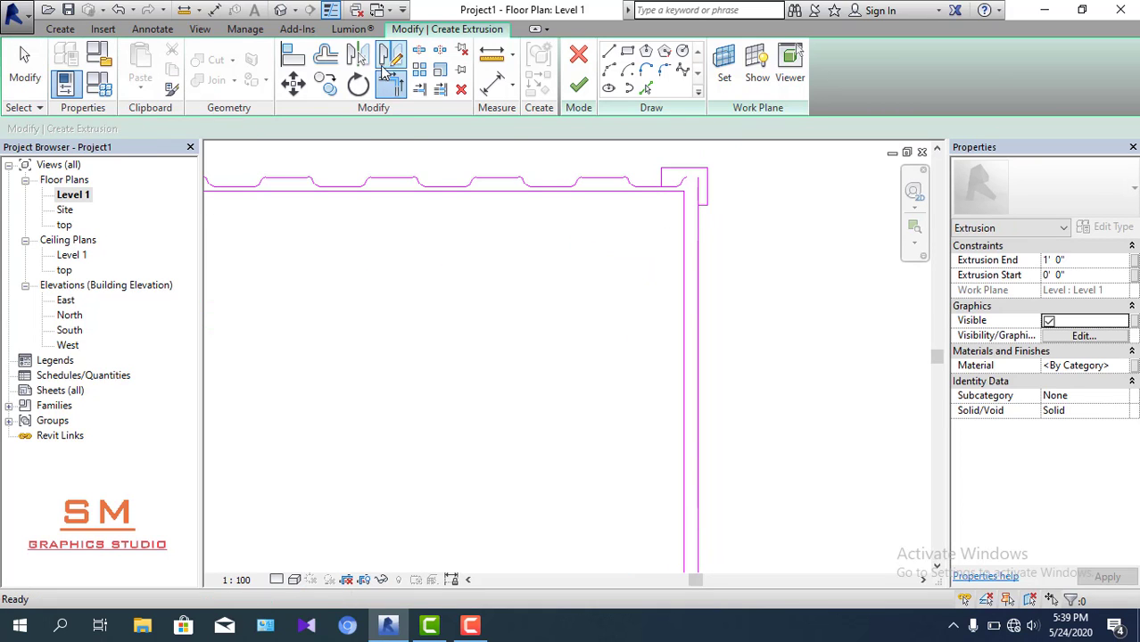
- Window-select the top-right corner post lines and start Mirror - Draw Axis with Copy on
scroll(675, 415, down, 2)
middle_drag(675, 415, 705, 372)
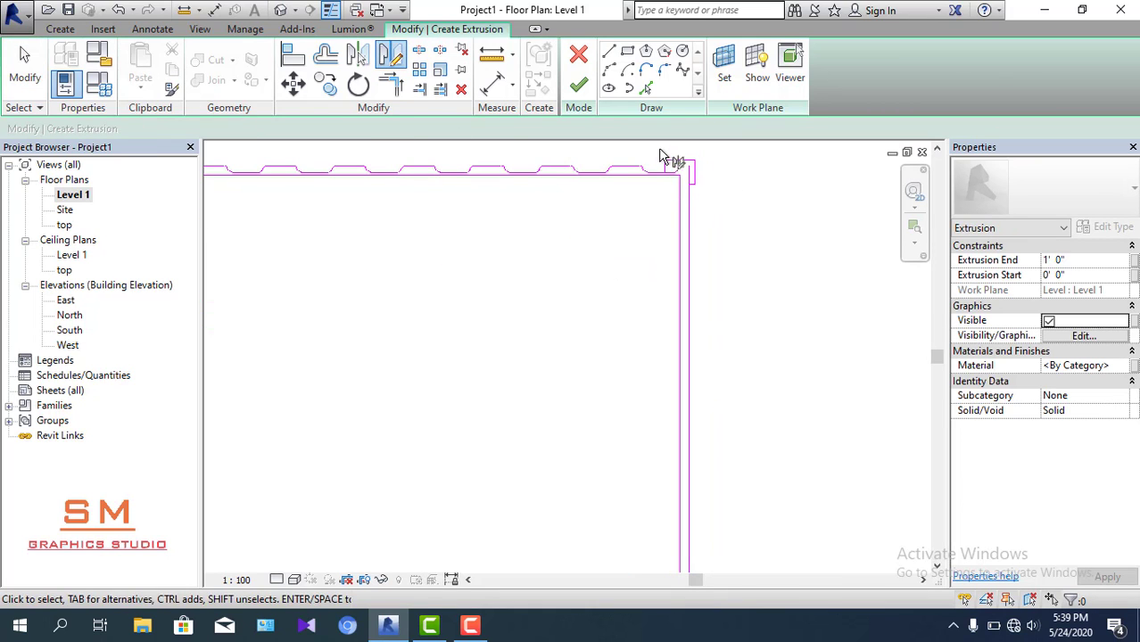
key(Escape)
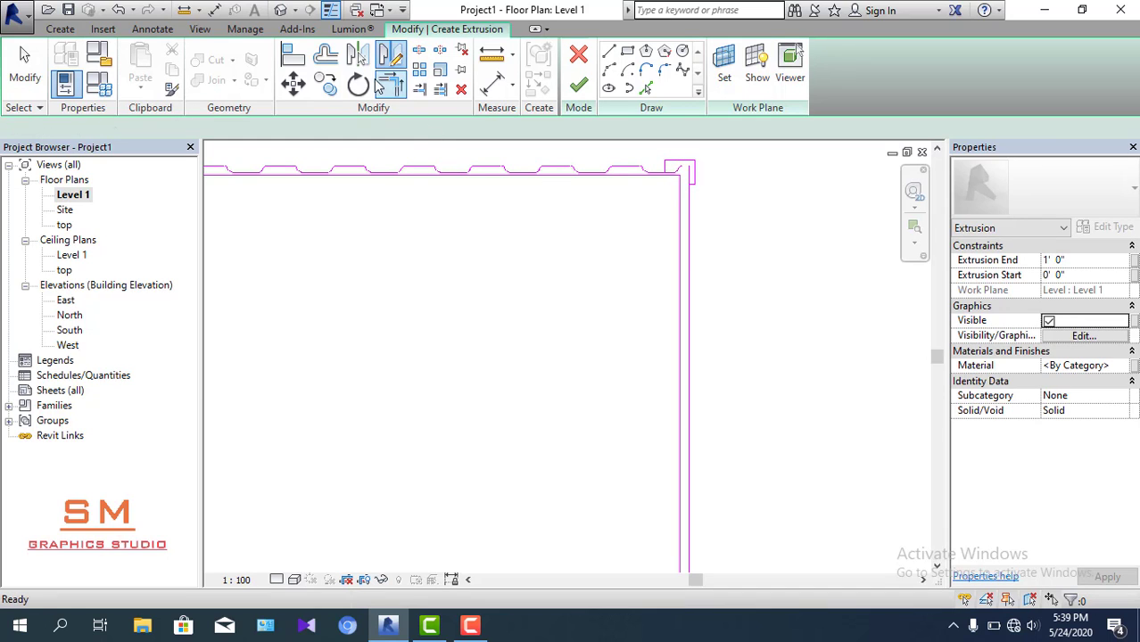
scroll(708, 181, up, 2)
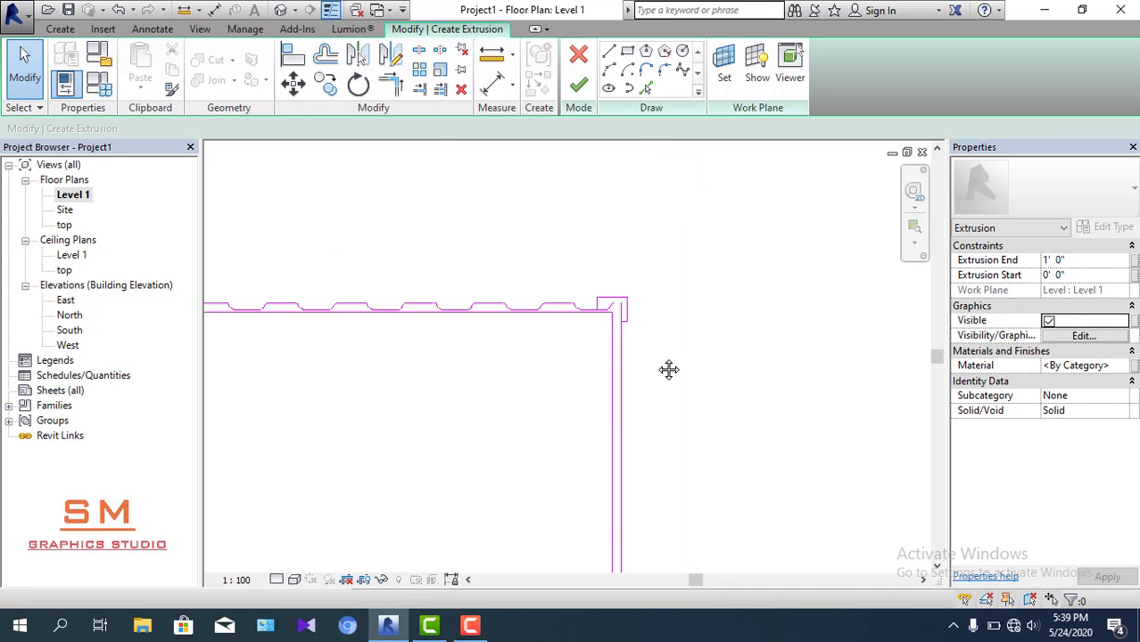
mouse_move(669, 371)
middle_down()
mouse_move(594, 341)
mouse_move(659, 336)
middle_up()
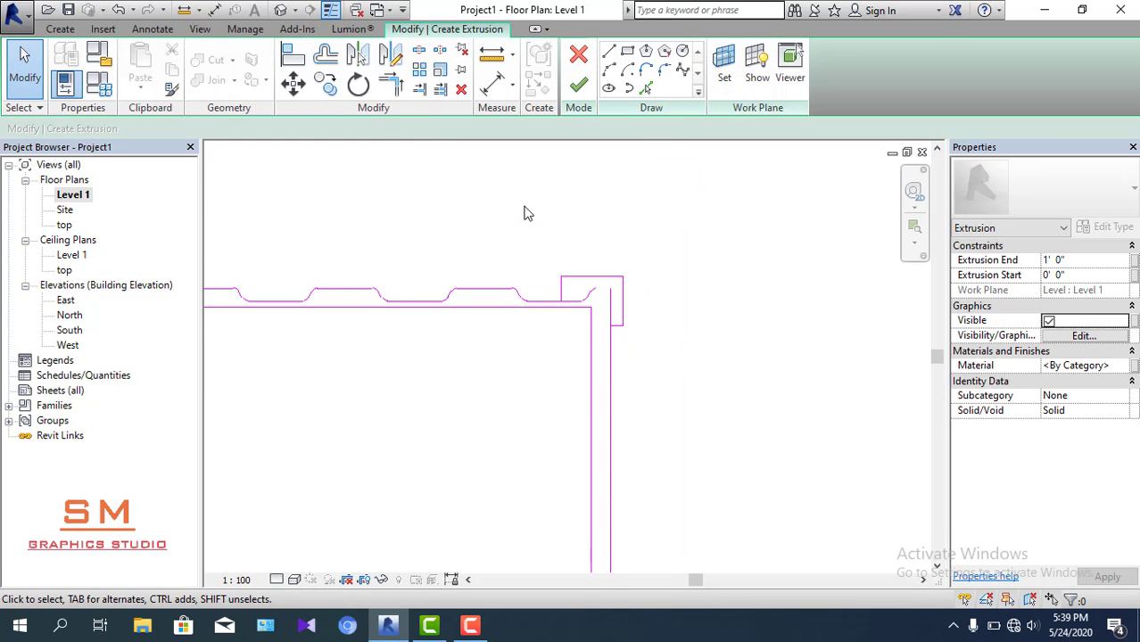
drag(525, 207, 634, 311)
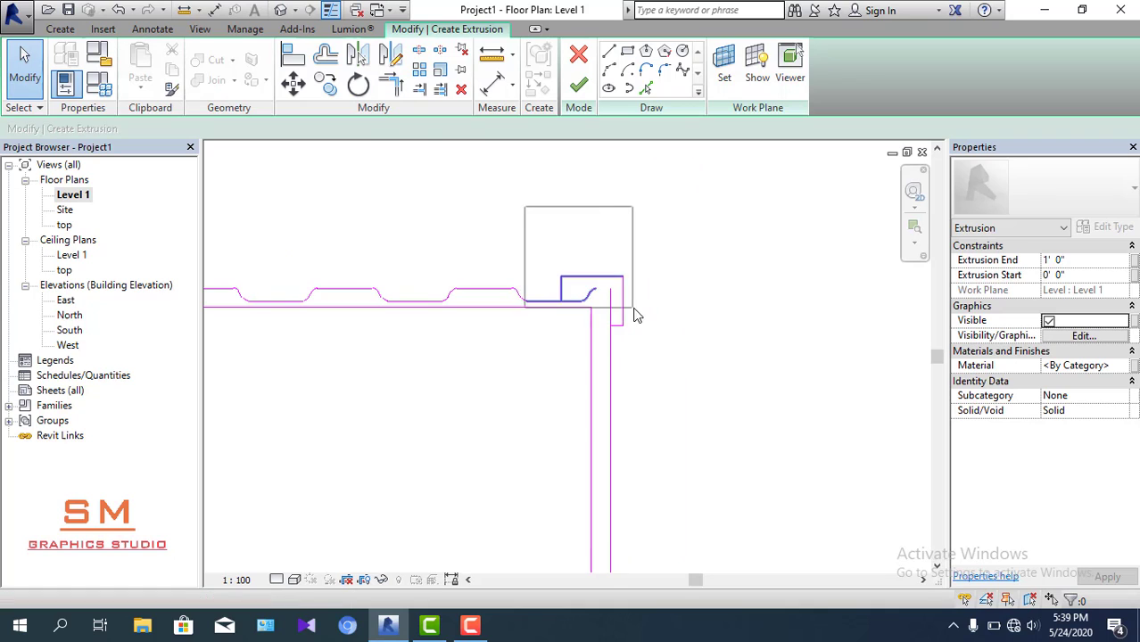
click(560, 289)
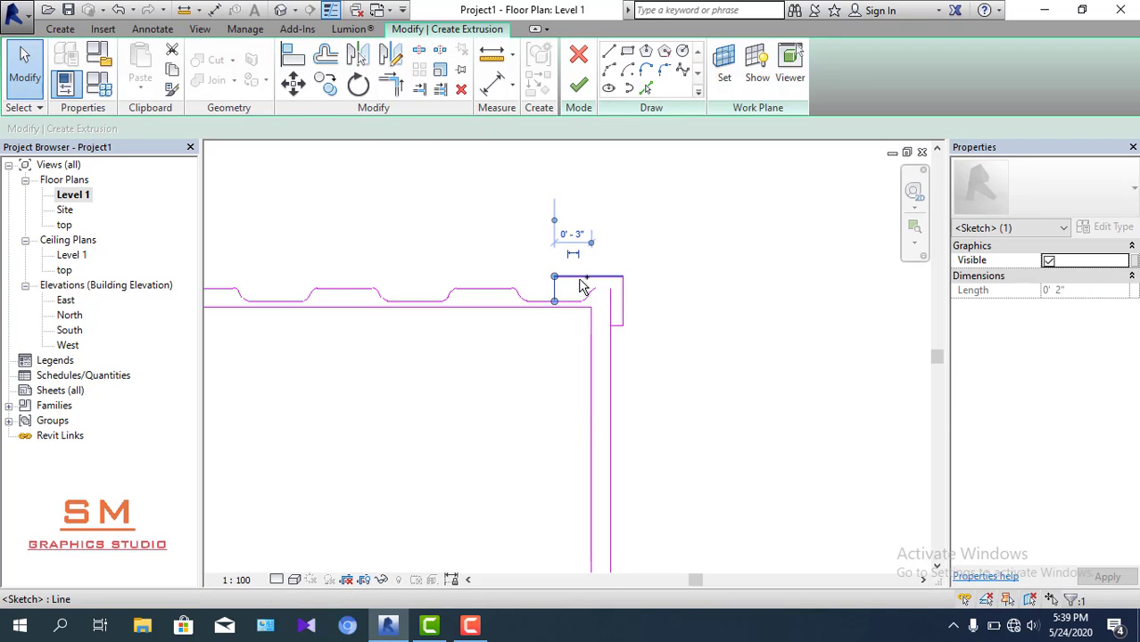
click(580, 287)
drag(553, 252, 651, 352)
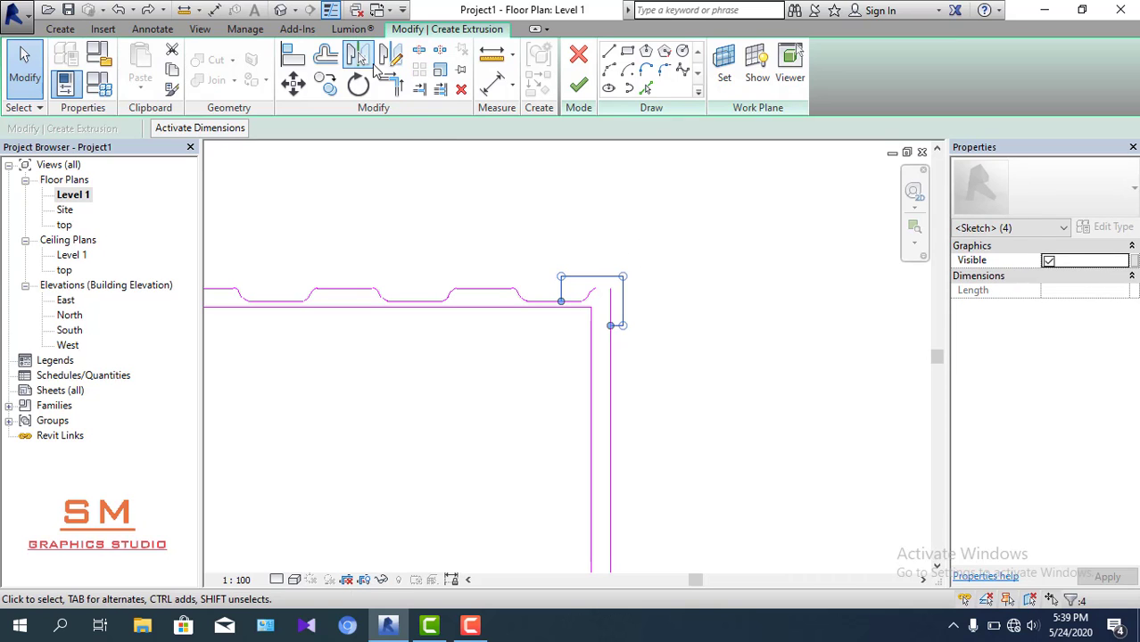
click(389, 61)
scroll(595, 433, down, 2)
scroll(637, 512, down, 1)
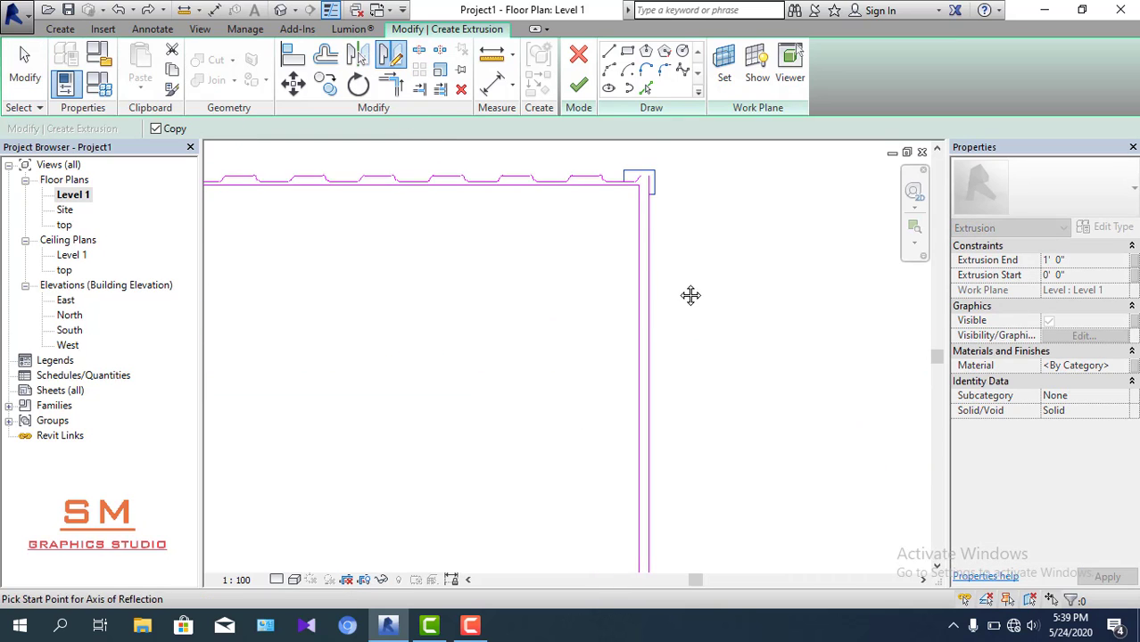
- Mirror a copy of the corner post about the right wall's midpoint to the bottom-right corner
scroll(624, 392, down, 1)
scroll(642, 357, down, 1)
scroll(664, 290, up, 1)
click(643, 346)
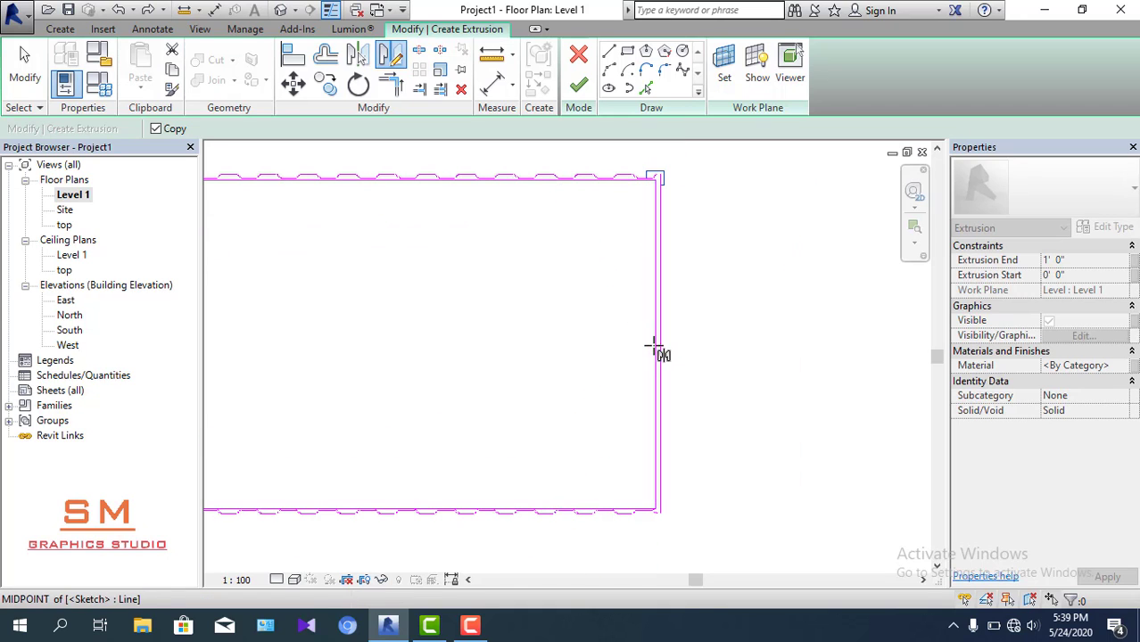
click(510, 345)
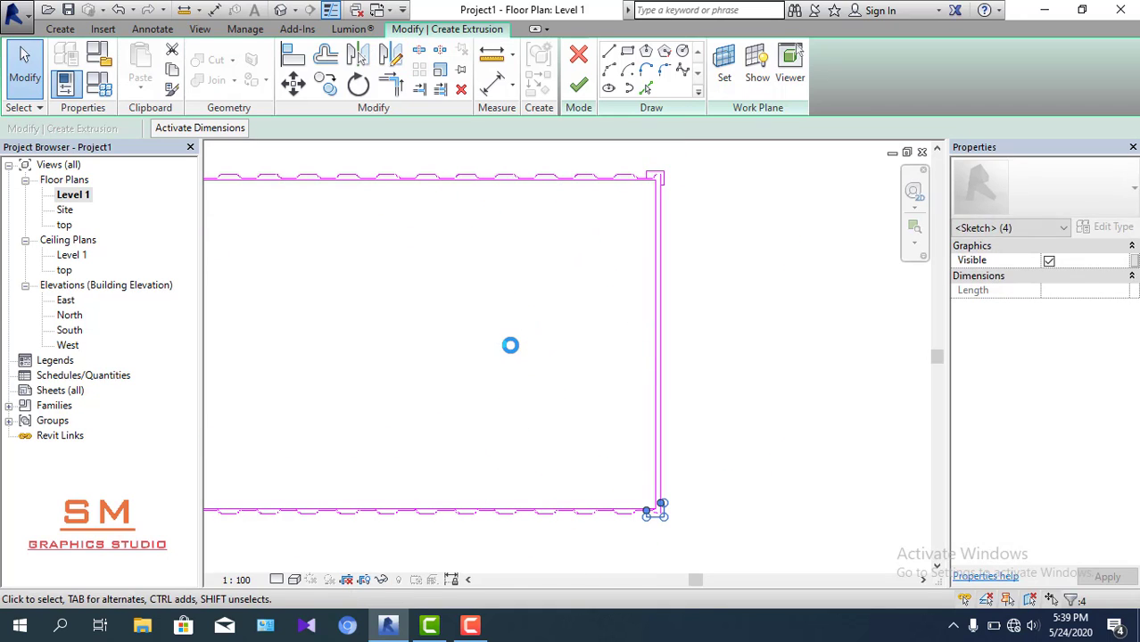
middle_drag(528, 369, 655, 356)
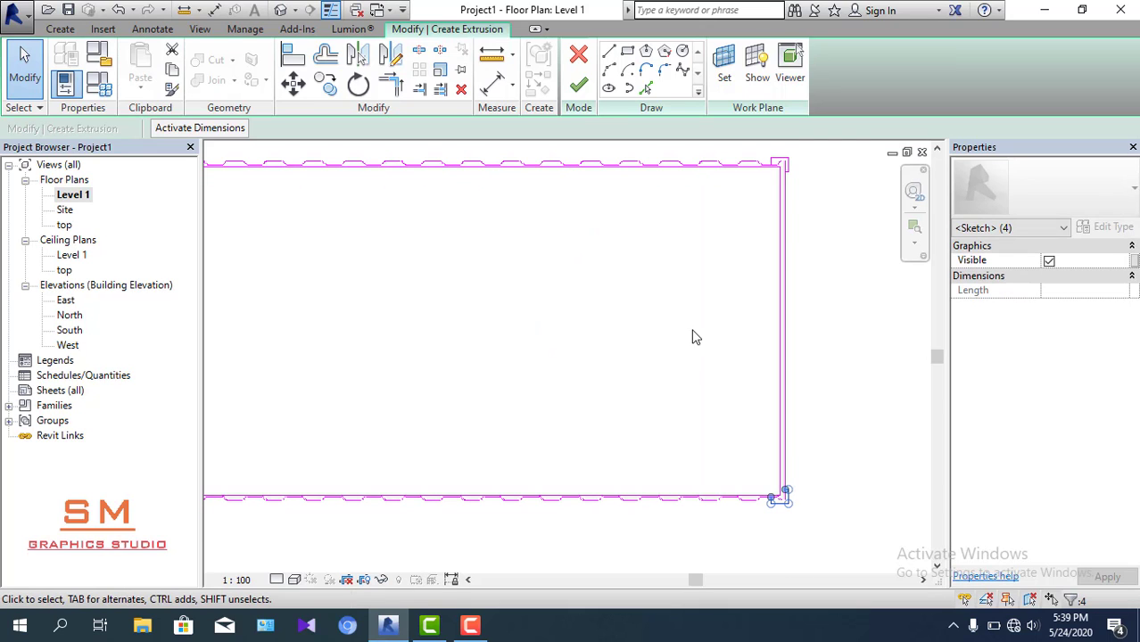
click(710, 364)
- Select the bottom-right and top-right corner post lines together
scroll(802, 530, up, 2)
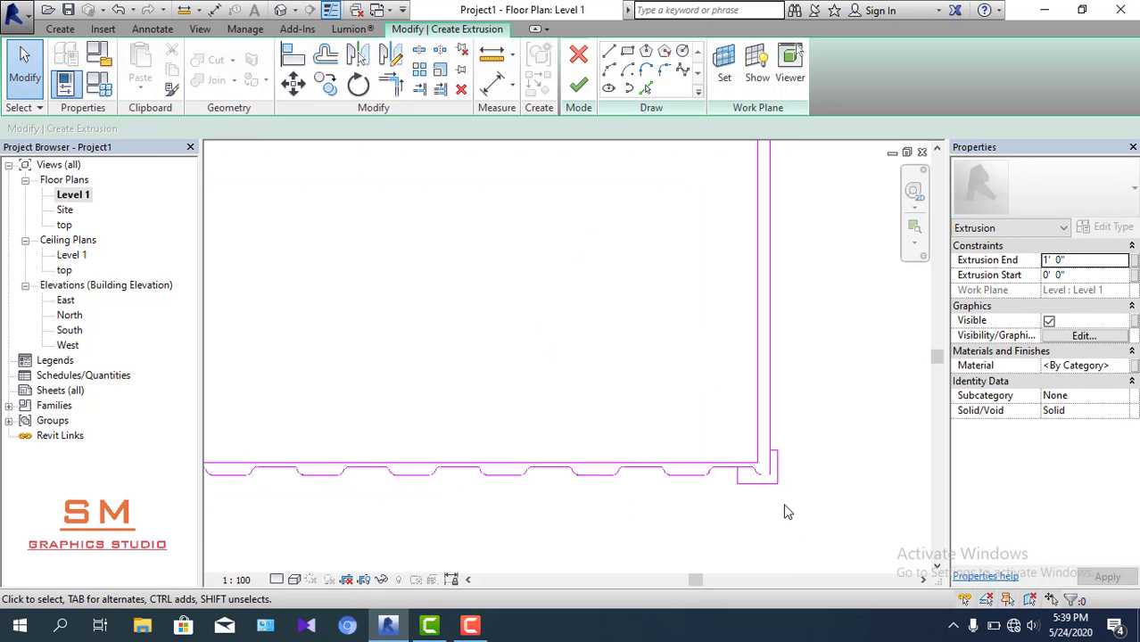
scroll(781, 507, up, 2)
drag(764, 383, 757, 471)
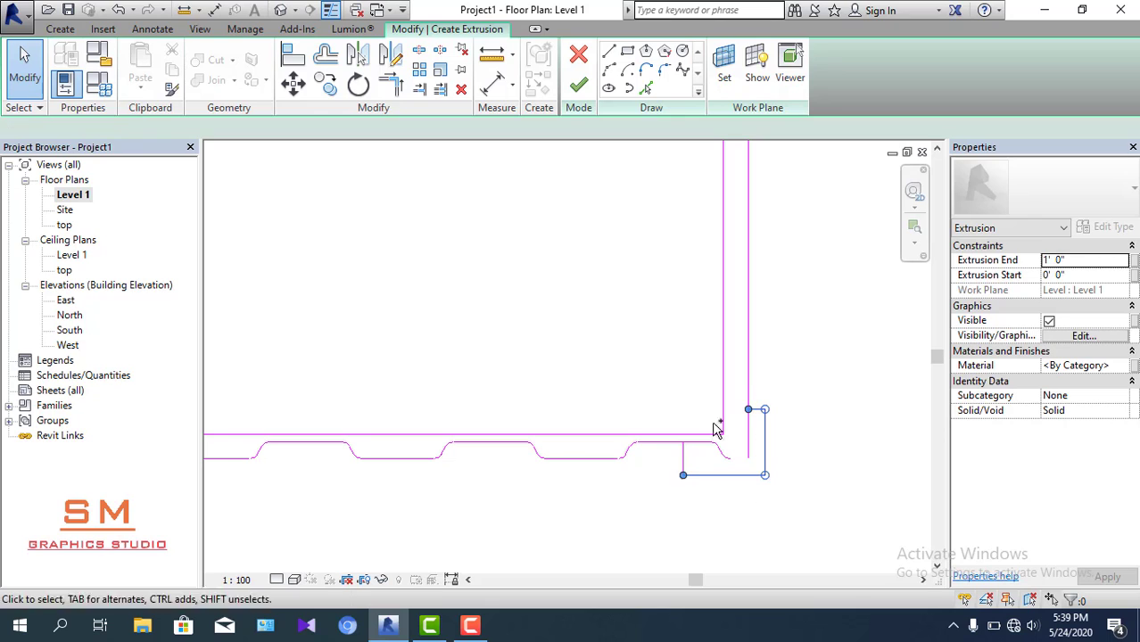
scroll(676, 493, down, 2)
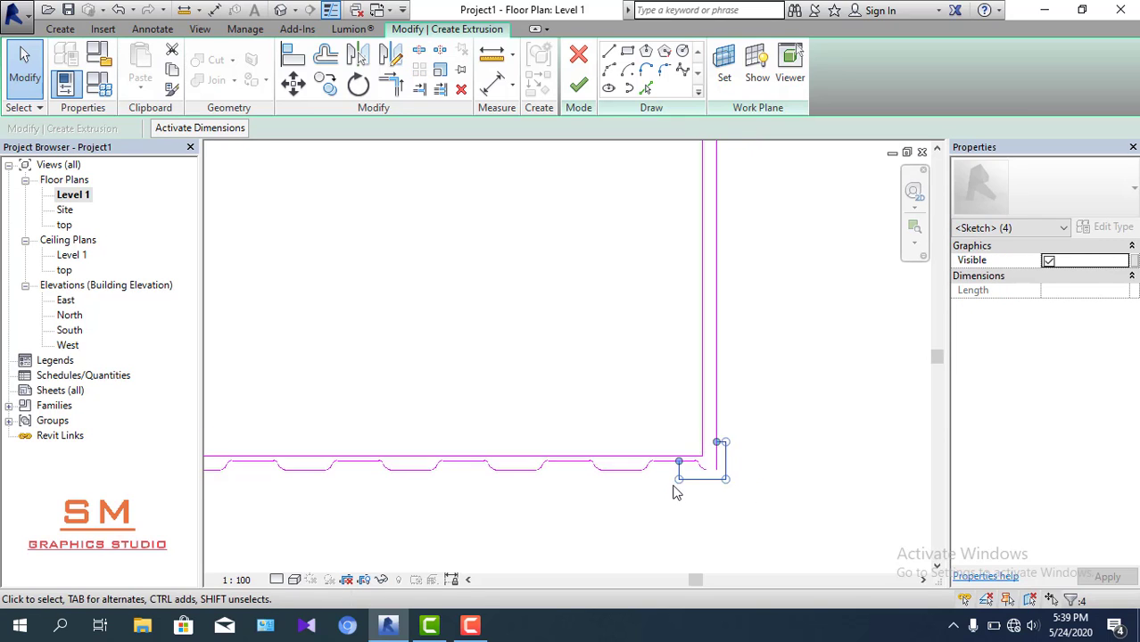
scroll(653, 377, down, 2)
scroll(678, 385, up, 1)
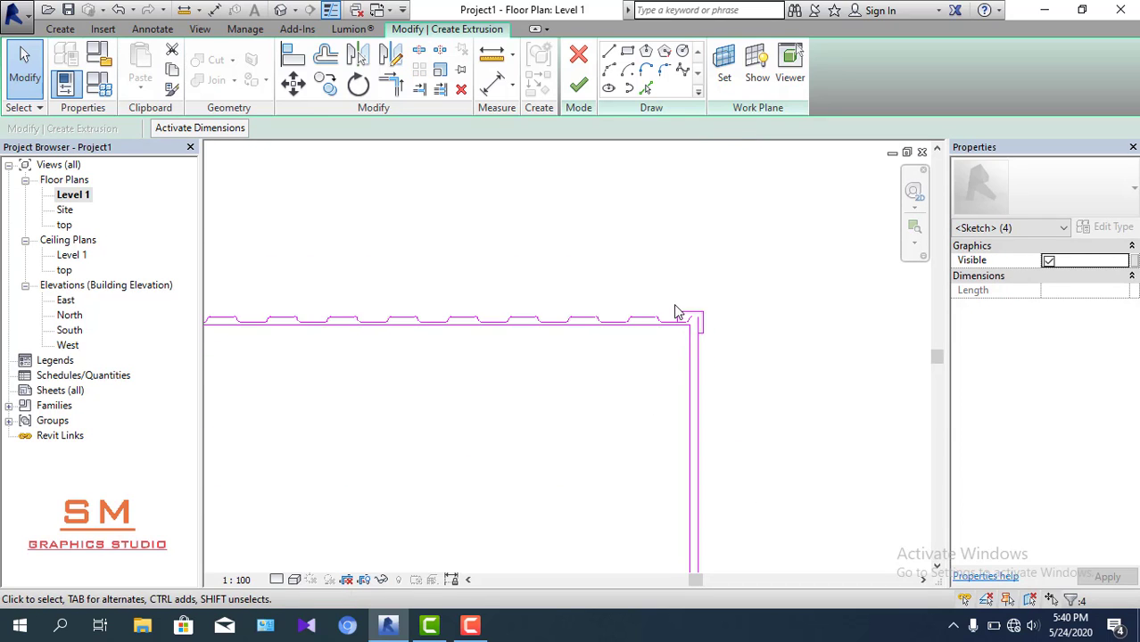
scroll(729, 393, up, 3)
drag(689, 293, 608, 344)
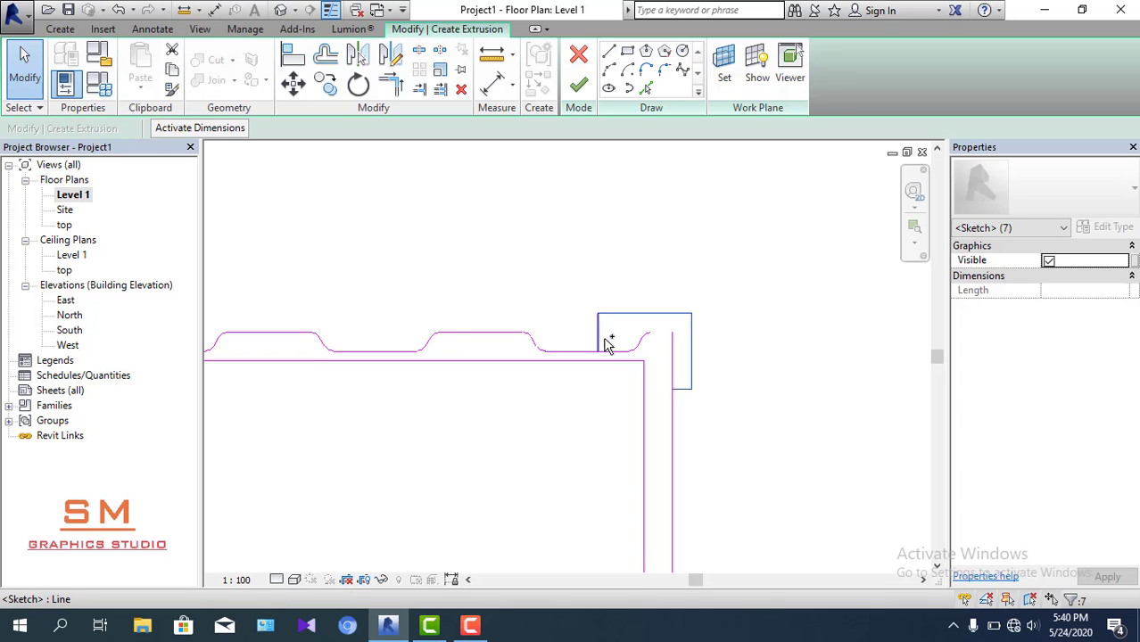
scroll(803, 355, down, 2)
scroll(787, 357, down, 2)
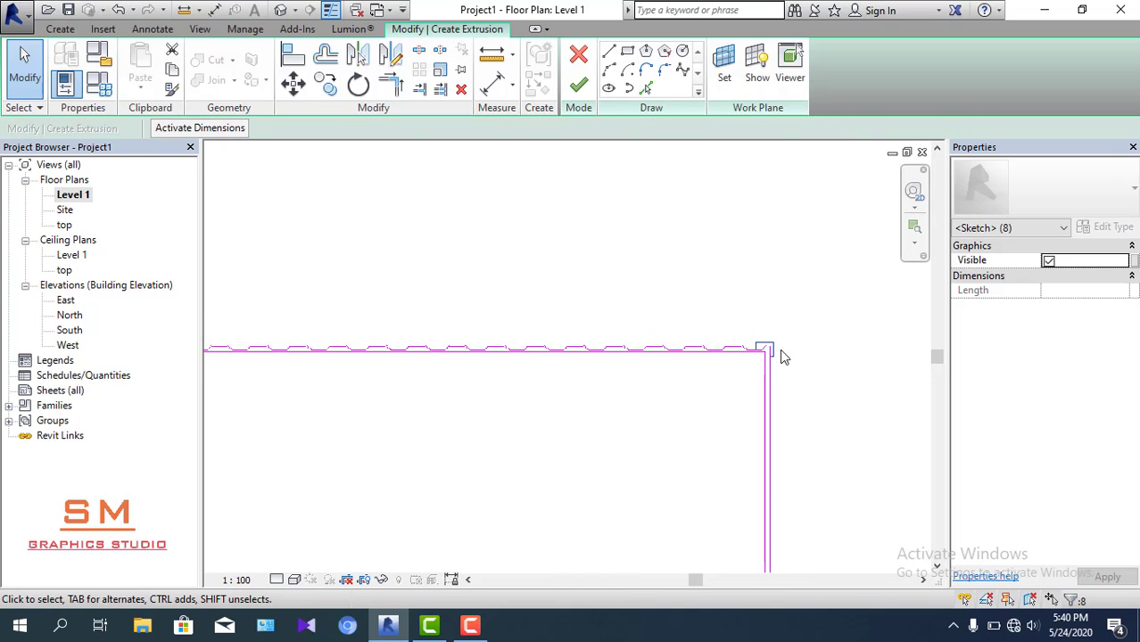
scroll(782, 357, down, 2)
scroll(624, 386, down, 2)
scroll(618, 369, down, 1)
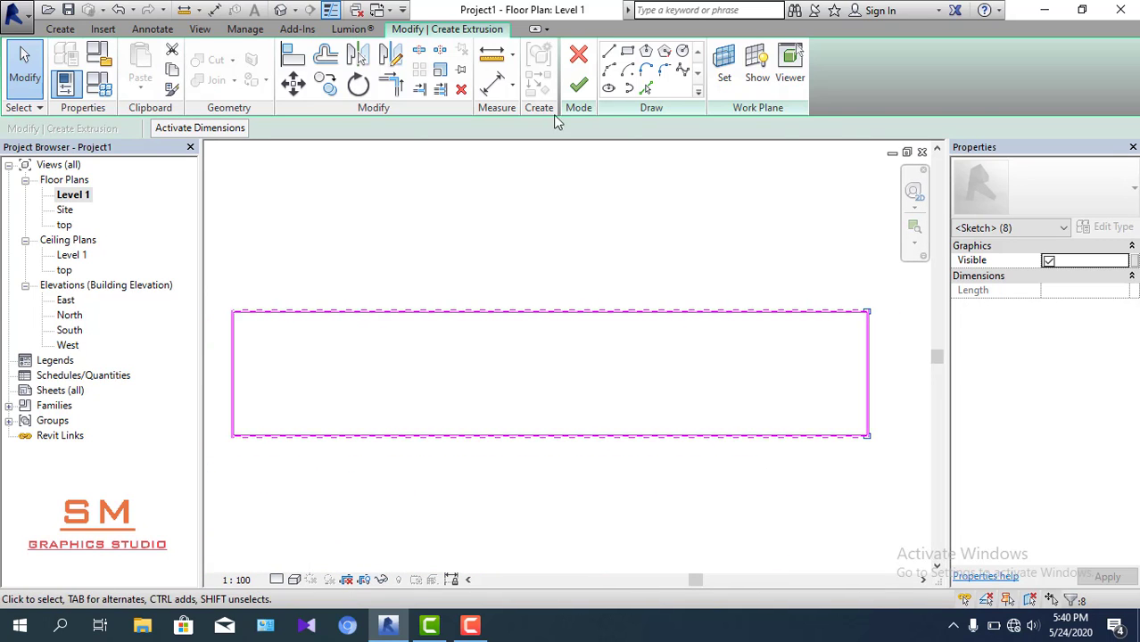
- Mirror both right posts about the top edge's midpoint to copy them to the left corners
click(402, 61)
scroll(537, 318, up, 2)
scroll(561, 316, up, 2)
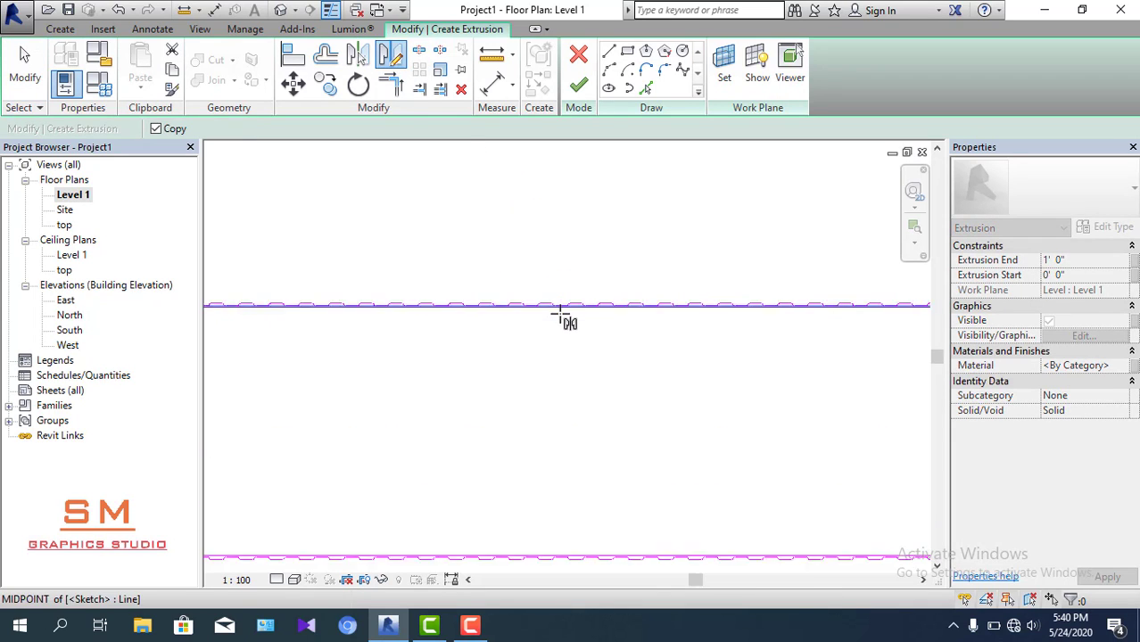
scroll(567, 308, up, 2)
scroll(568, 310, up, 2)
scroll(562, 307, up, 1)
scroll(562, 306, up, 2)
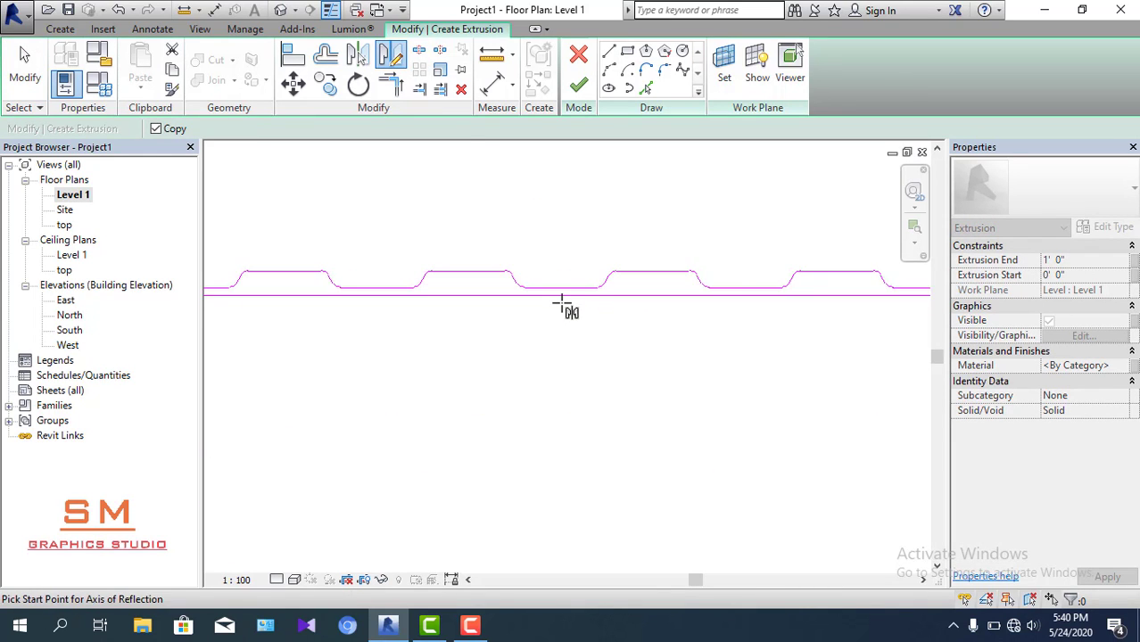
scroll(560, 300, up, 2)
click(560, 298)
scroll(553, 375, down, 2)
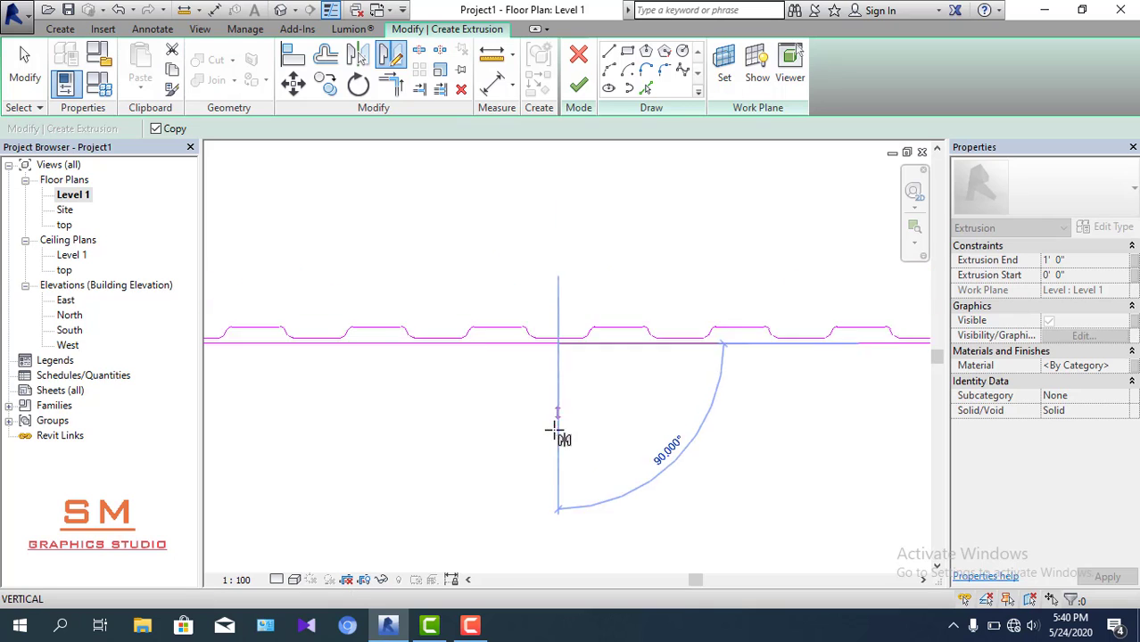
scroll(554, 442, down, 1)
scroll(567, 429, down, 1)
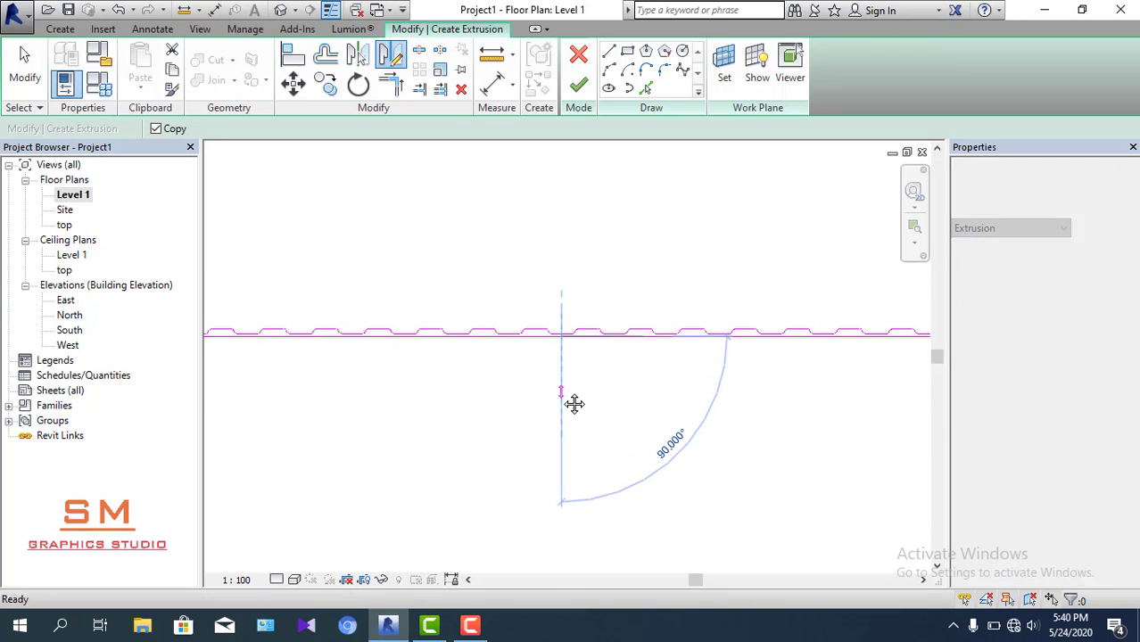
click(561, 464)
scroll(593, 464, down, 2)
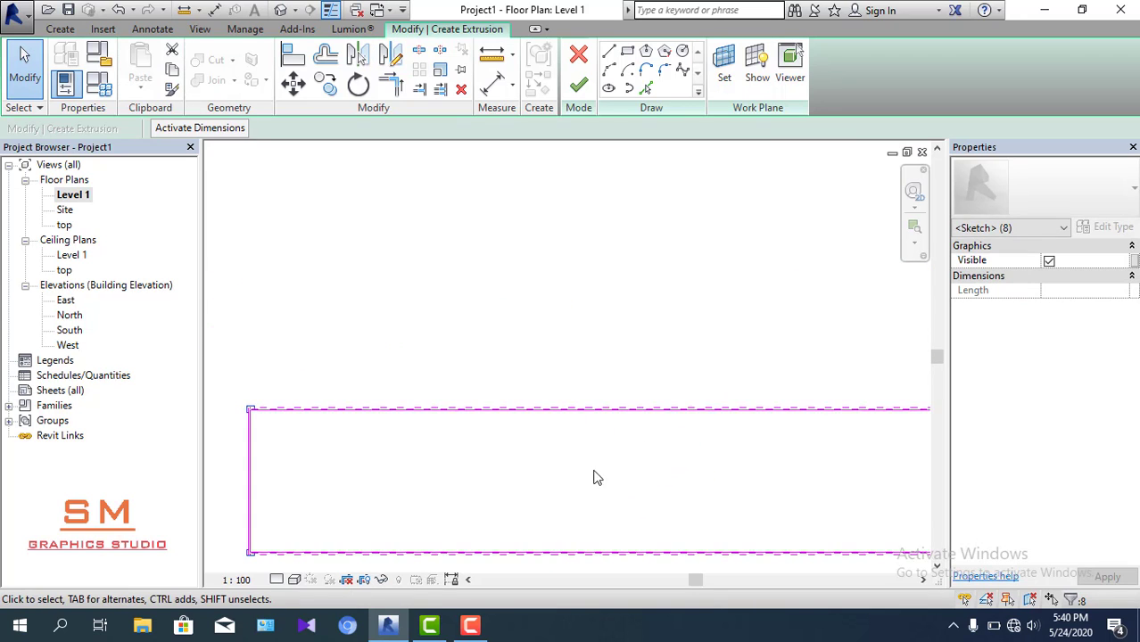
scroll(600, 450, down, 2)
scroll(535, 419, up, 2)
scroll(553, 446, up, 2)
- Trim the wall and top lines to a clean corner, then delete the leftover arc
scroll(526, 393, up, 2)
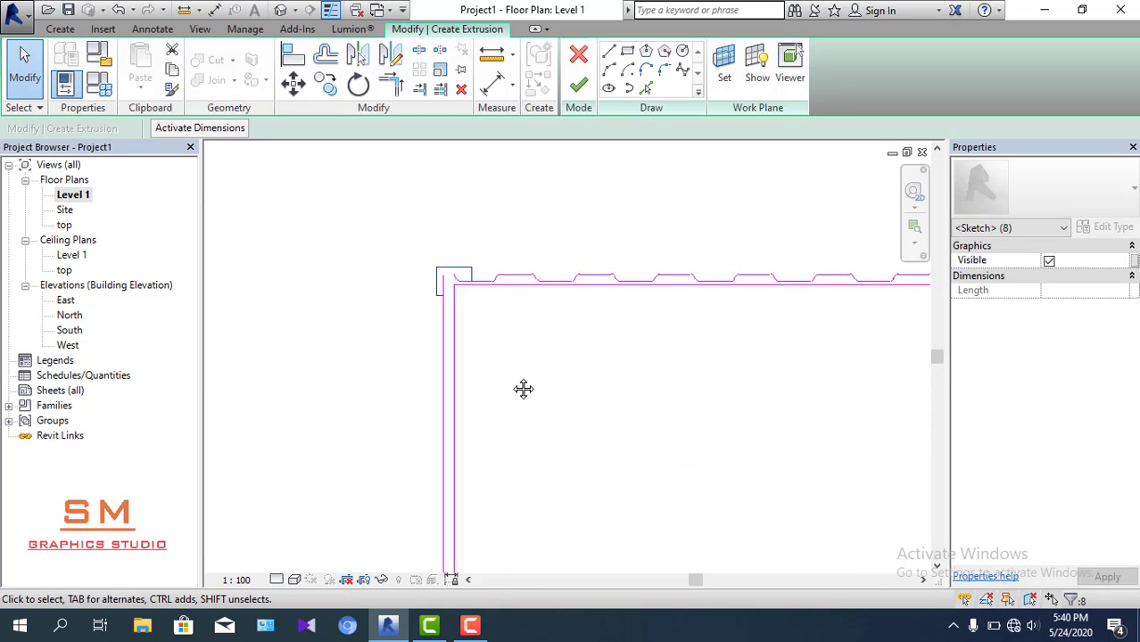
click(522, 386)
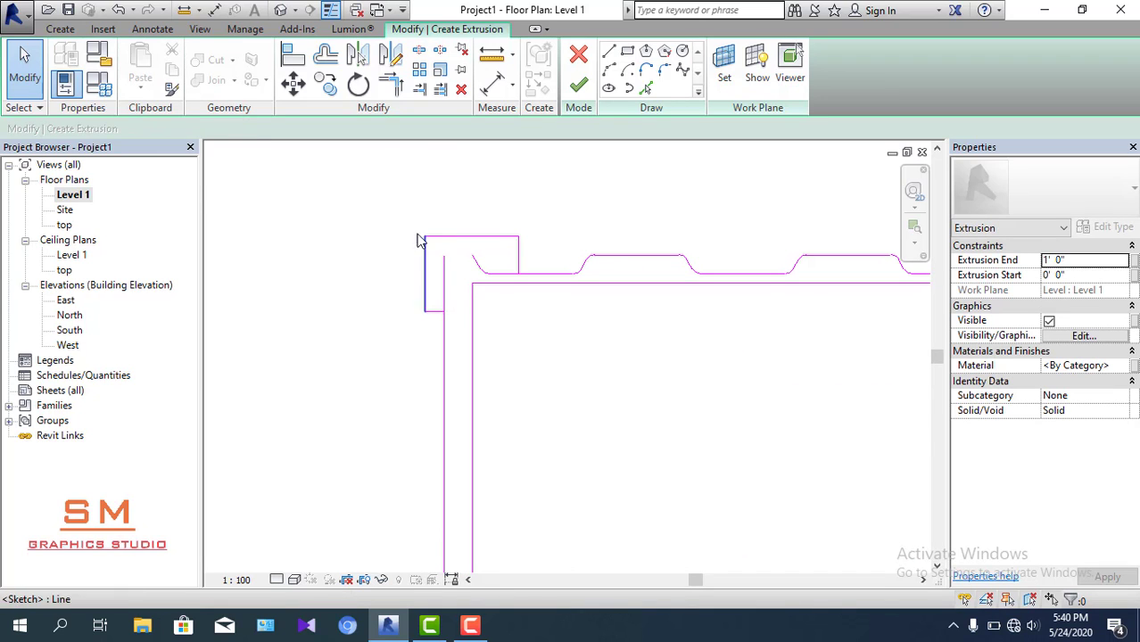
click(393, 83)
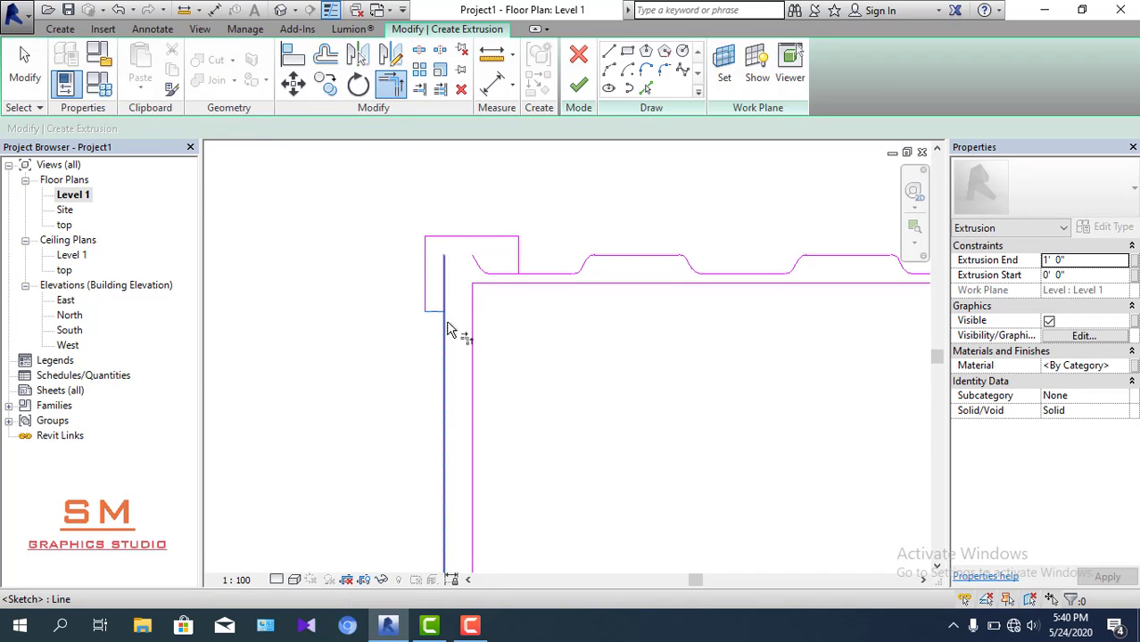
click(449, 331)
scroll(521, 268, up, 2)
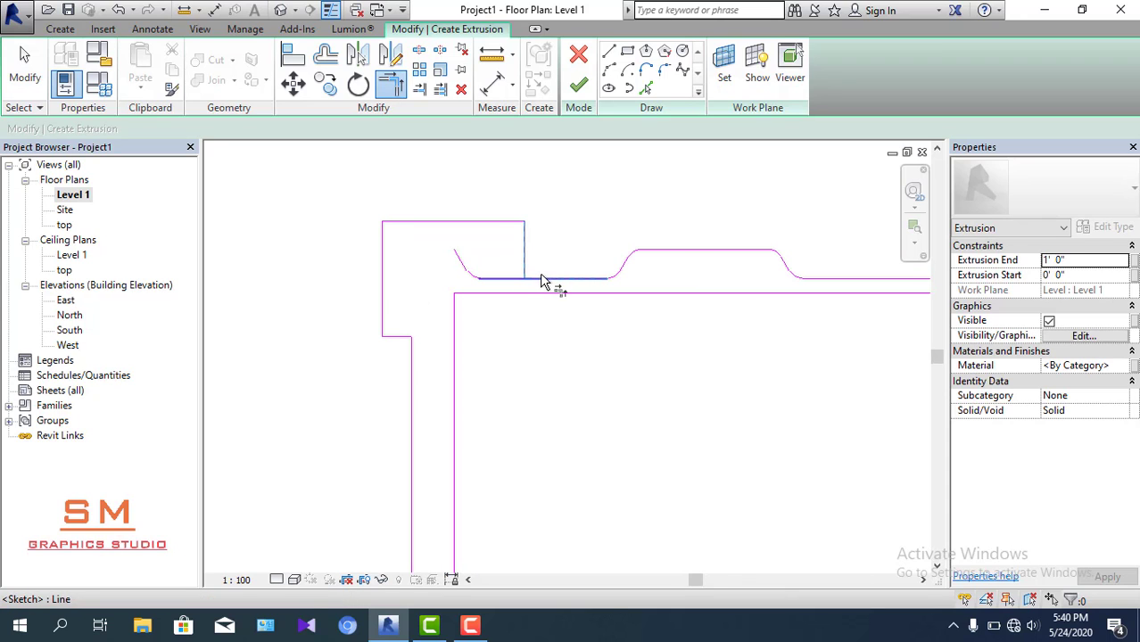
click(544, 282)
key(Escape)
key(Escape)
click(452, 246)
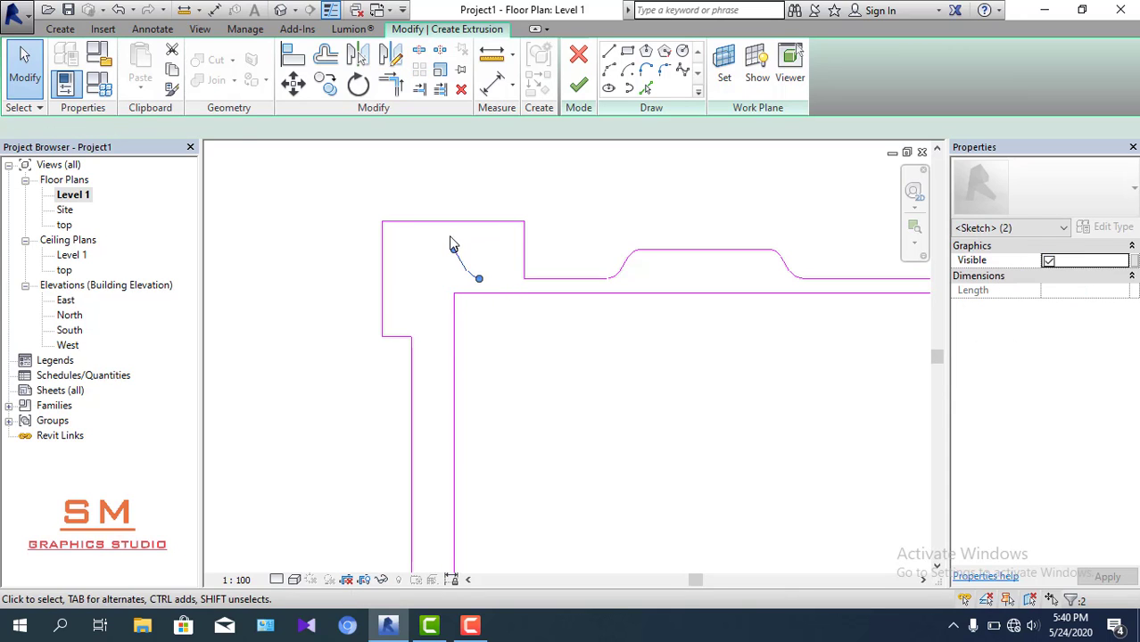
key(Delete)
- At the container's right end, trim the horizontal line to the vertical corner line, removing the overhang
scroll(433, 265, down, 4)
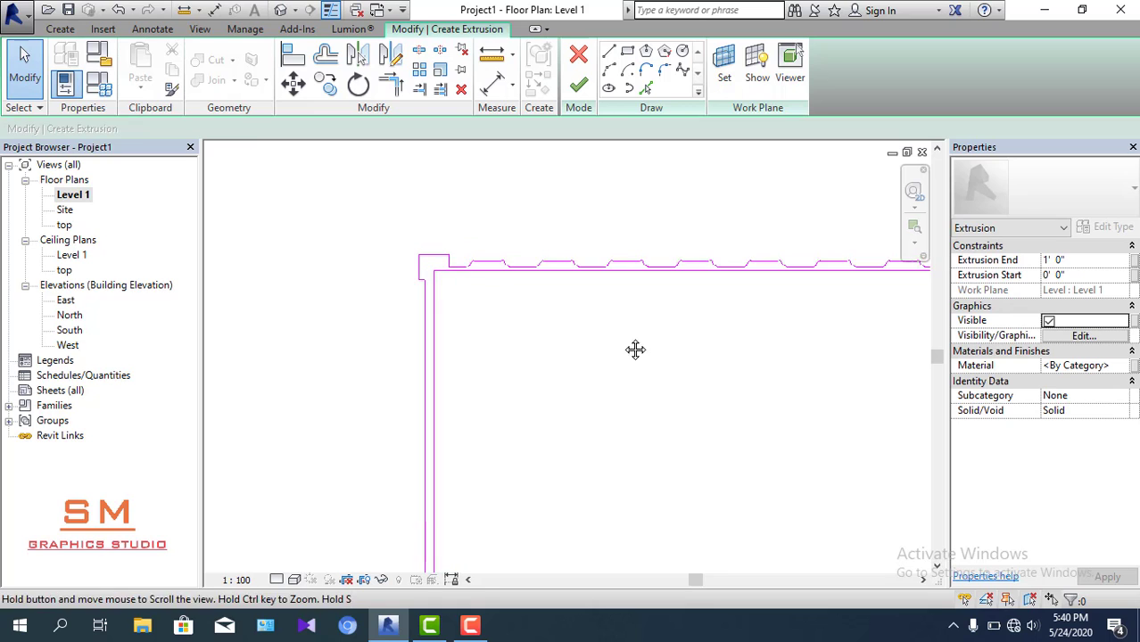
scroll(635, 349, down, 2)
middle_drag(427, 316, 403, 346)
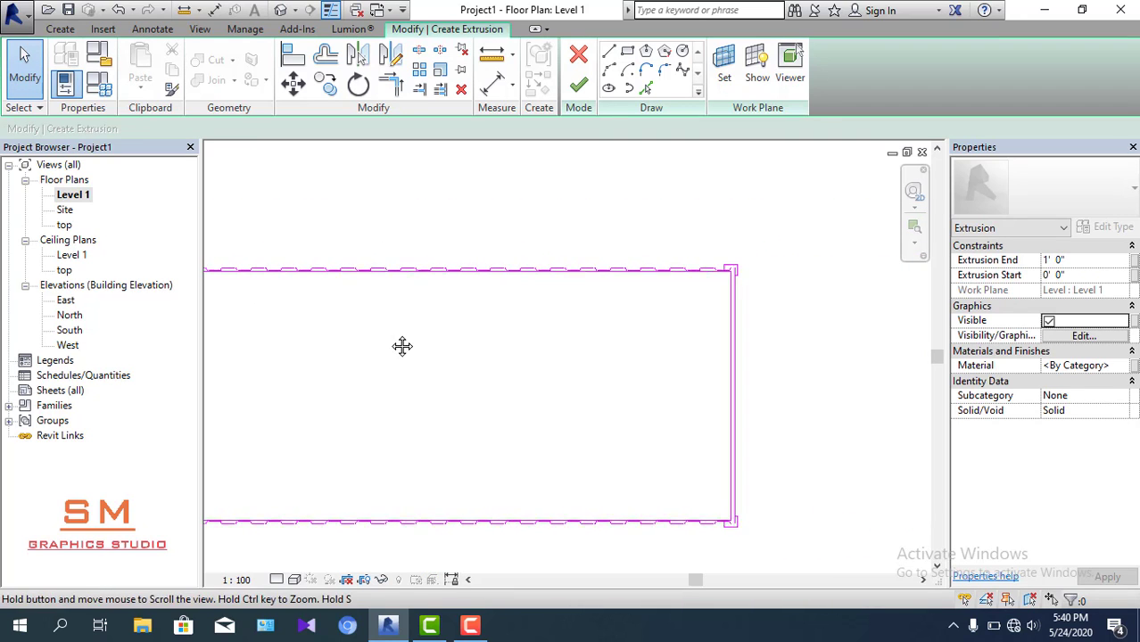
scroll(718, 270, up, 2)
scroll(718, 272, up, 3)
scroll(718, 277, up, 3)
scroll(709, 259, up, 2)
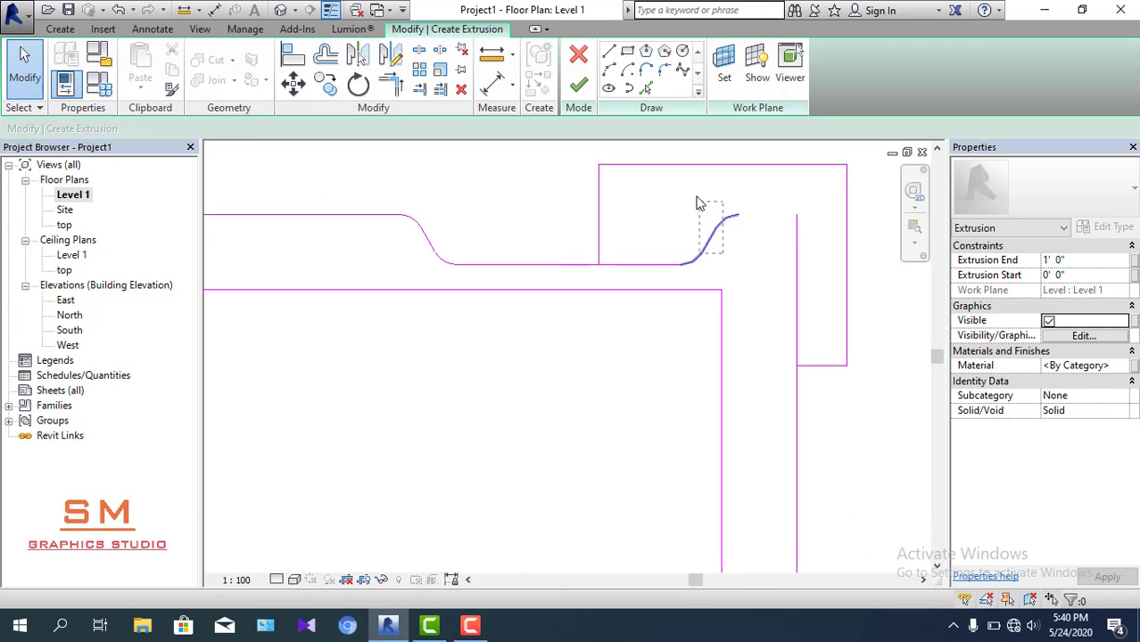
click(396, 80)
click(589, 264)
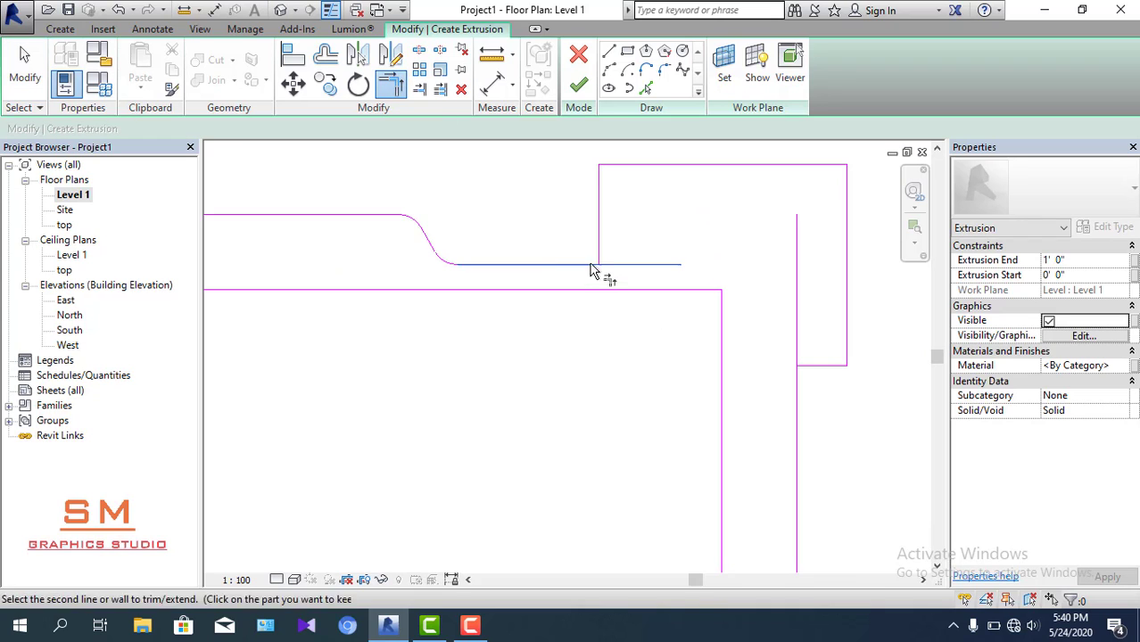
click(599, 255)
click(814, 366)
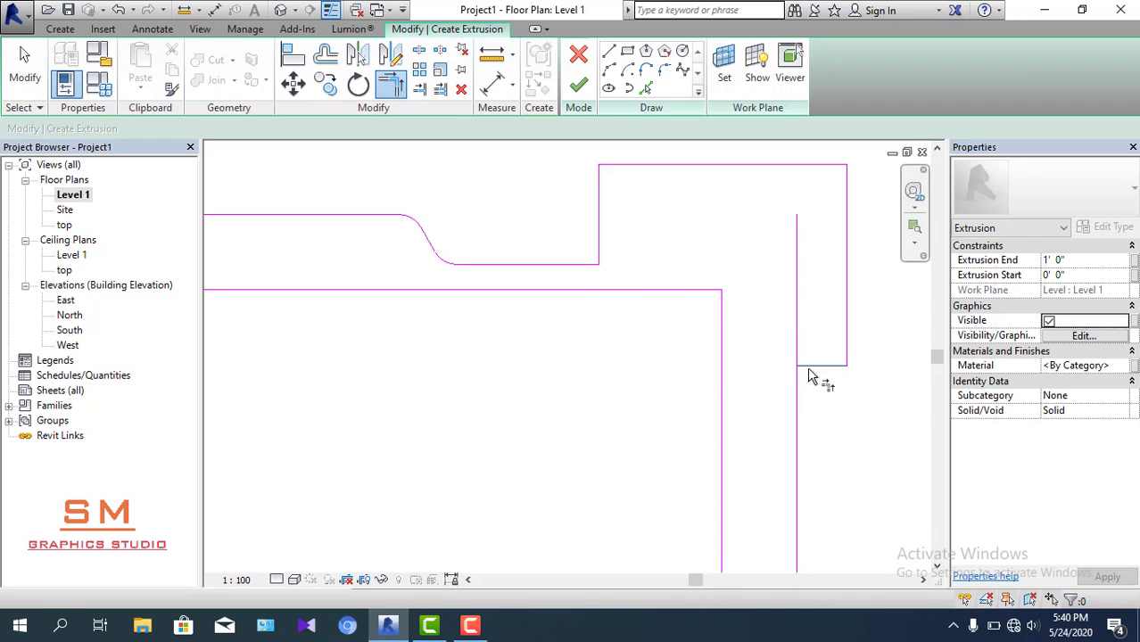
- Corner-trim the wavy bottom line with the short vertical, and the vertical line with the top edge
scroll(771, 393, down, 3)
scroll(794, 483, down, 2)
scroll(746, 216, down, 2)
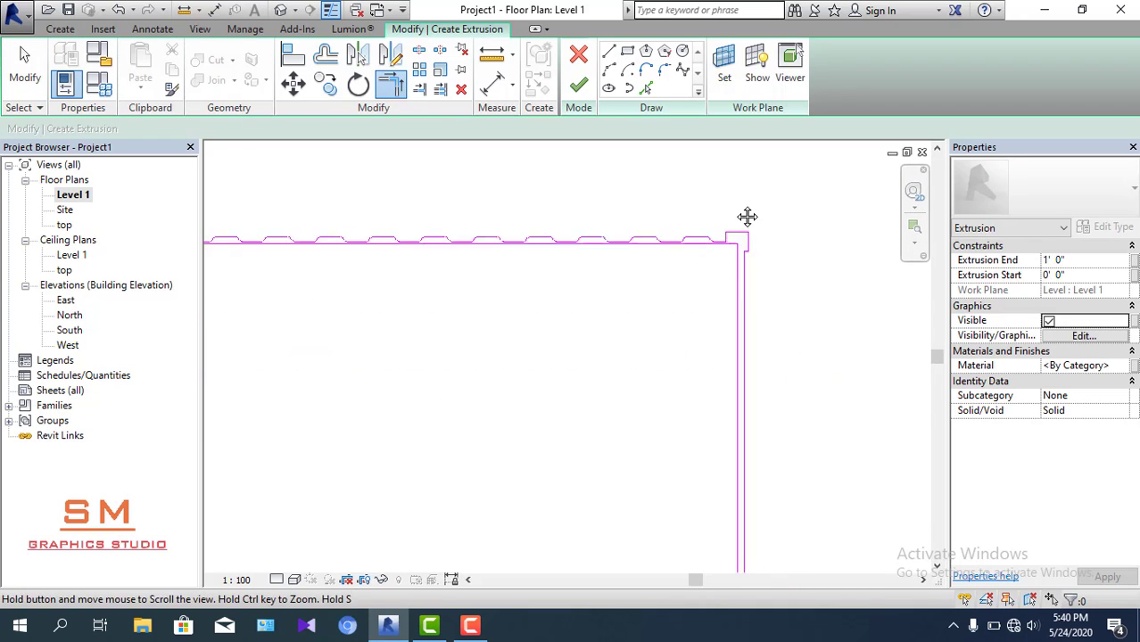
scroll(738, 357, down, 2)
scroll(731, 403, up, 1)
scroll(732, 403, up, 2)
scroll(725, 416, up, 3)
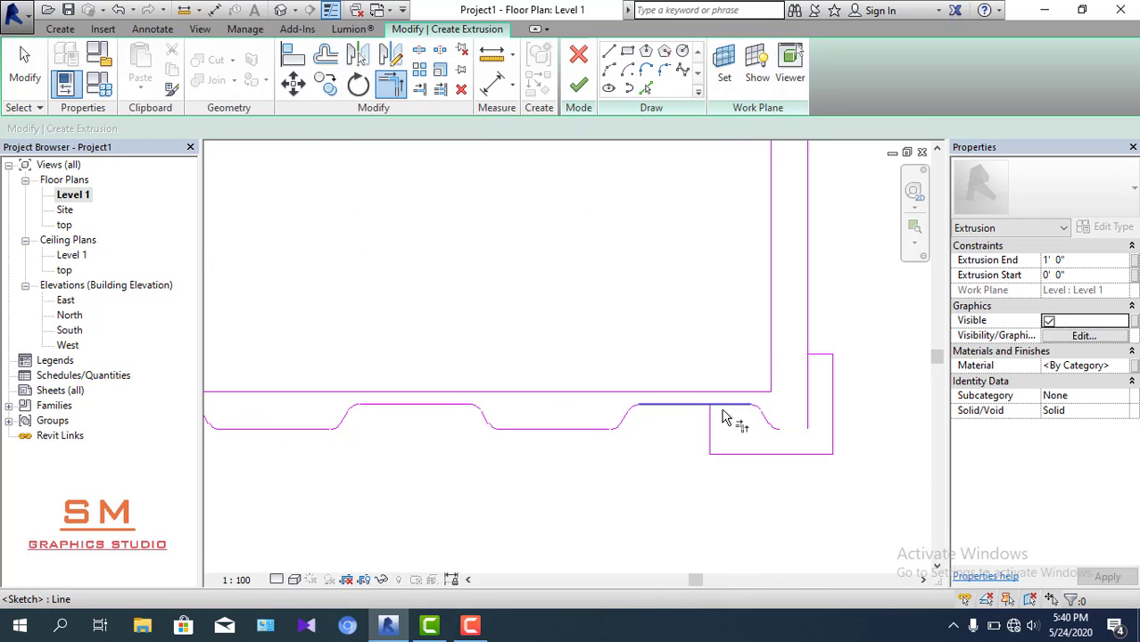
click(702, 406)
click(711, 433)
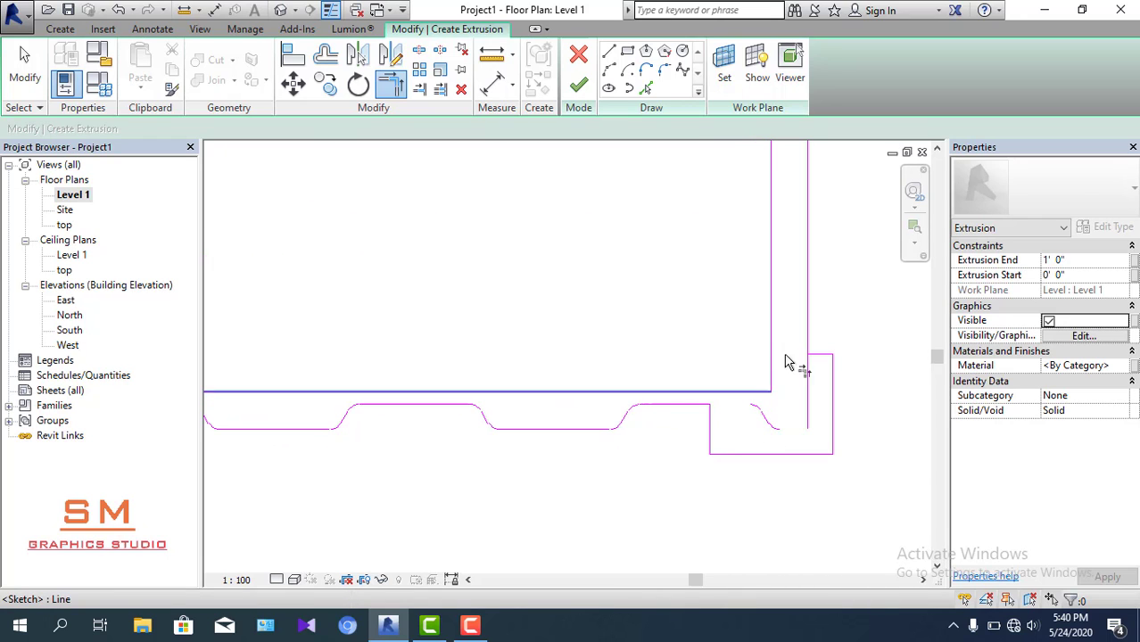
scroll(803, 348, up, 2)
click(812, 334)
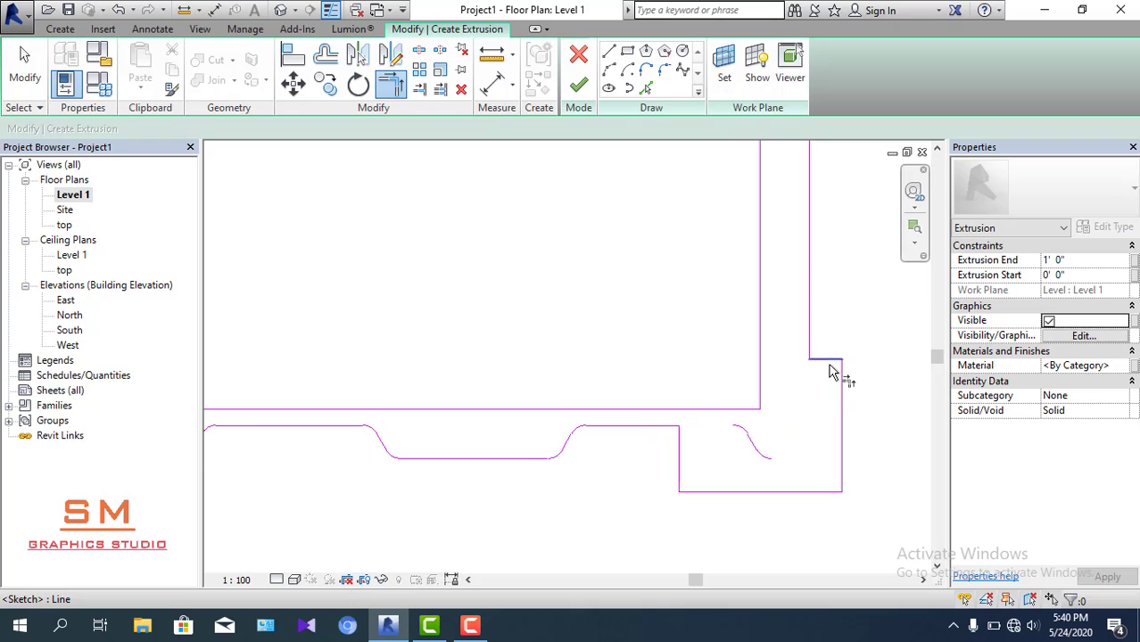
click(829, 371)
scroll(783, 456, up, 3)
key(Escape)
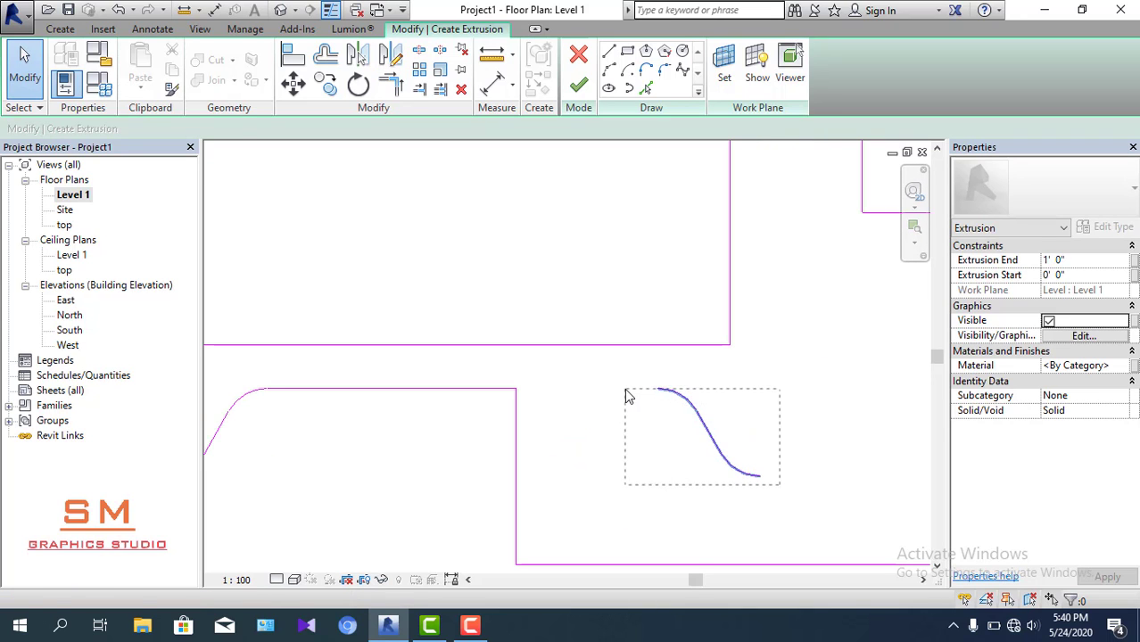
- Delete the stray rib curve overlapping the bottom-right corner post
drag(779, 484, 627, 393)
key(Delete)
scroll(799, 495, down, 3)
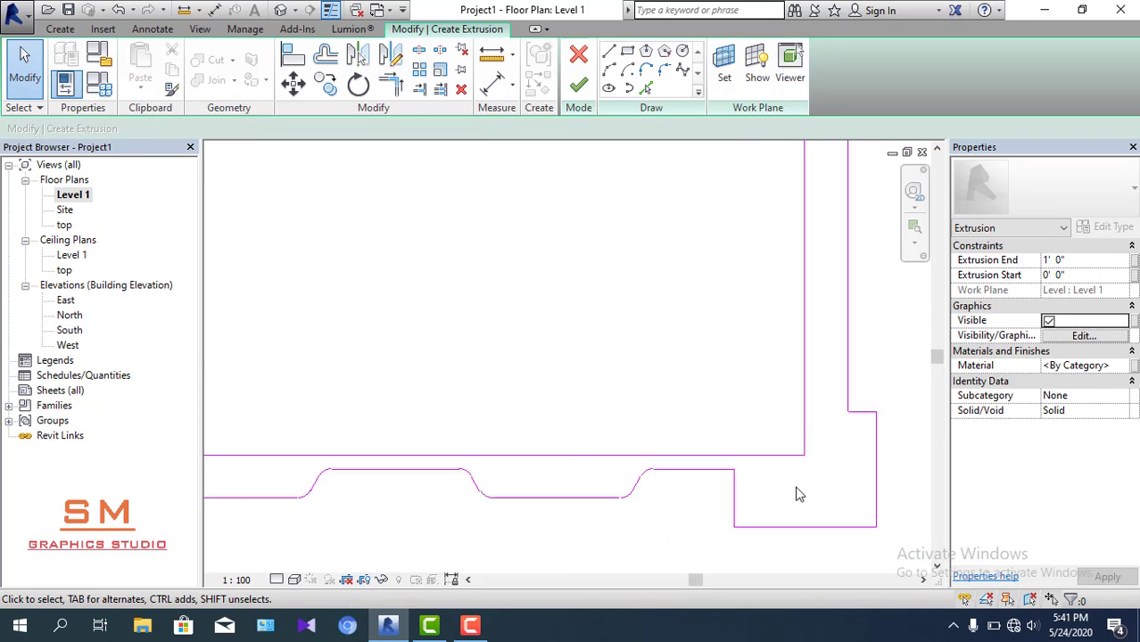
scroll(611, 394, down, 2)
scroll(591, 397, down, 2)
mouse_move(682, 395)
middle_down()
mouse_move(756, 327)
mouse_move(883, 296)
middle_up()
scroll(301, 321, up, 1)
scroll(357, 319, up, 4)
- Draw a short horizontal line at the left wall's midpoint spanning from its outer to inner edge
middle_drag(357, 319, 439, 349)
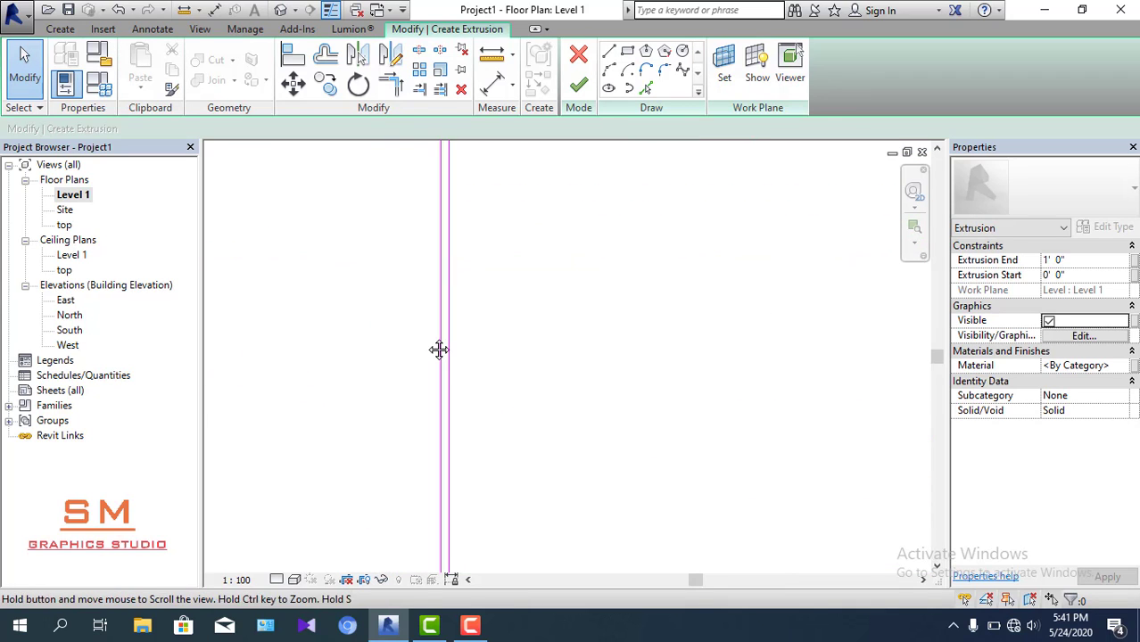
scroll(430, 268, down, 3)
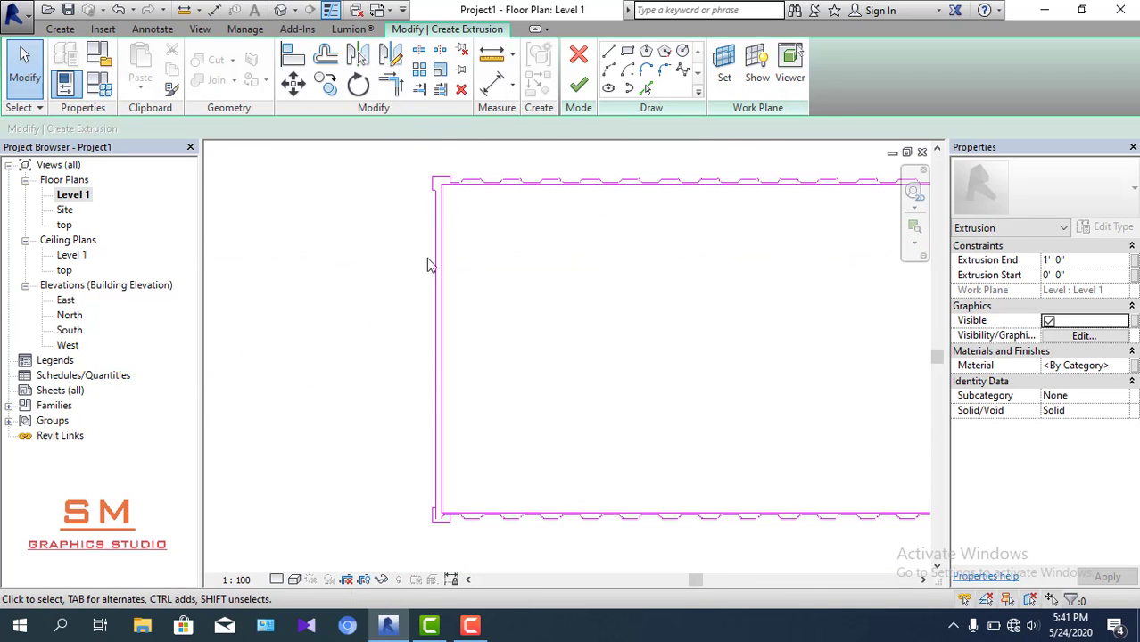
click(614, 57)
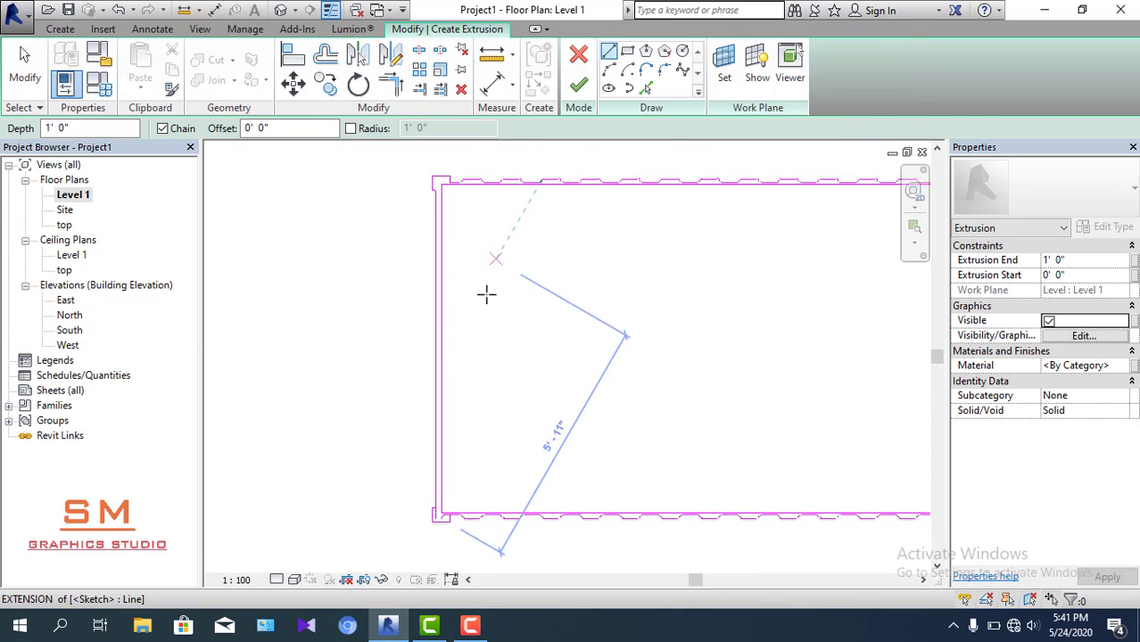
scroll(435, 353, up, 1)
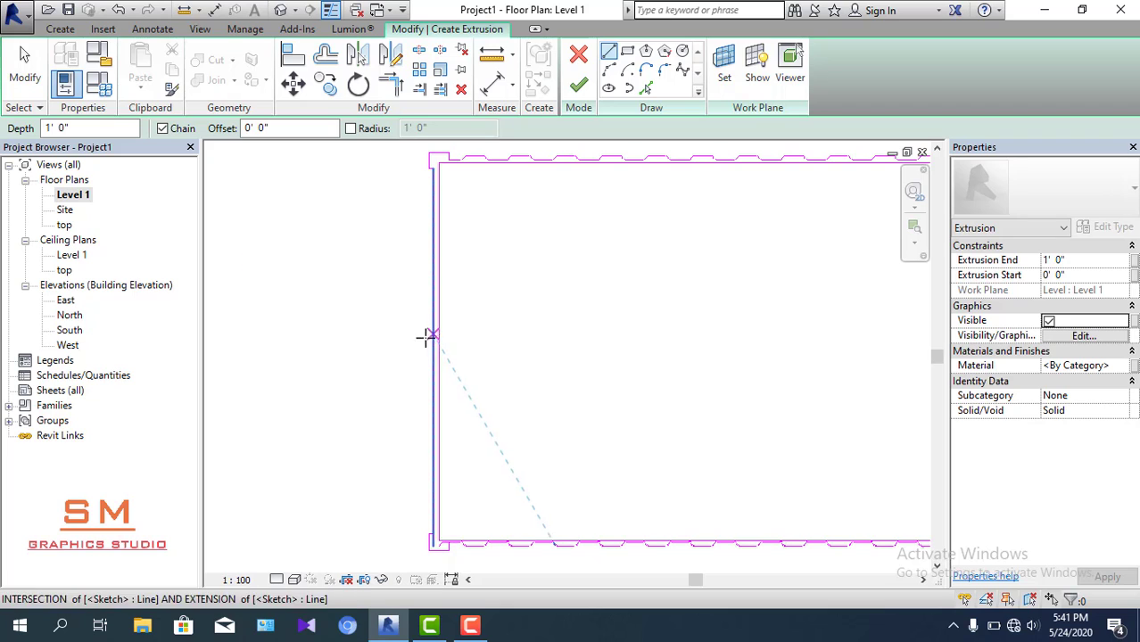
click(431, 358)
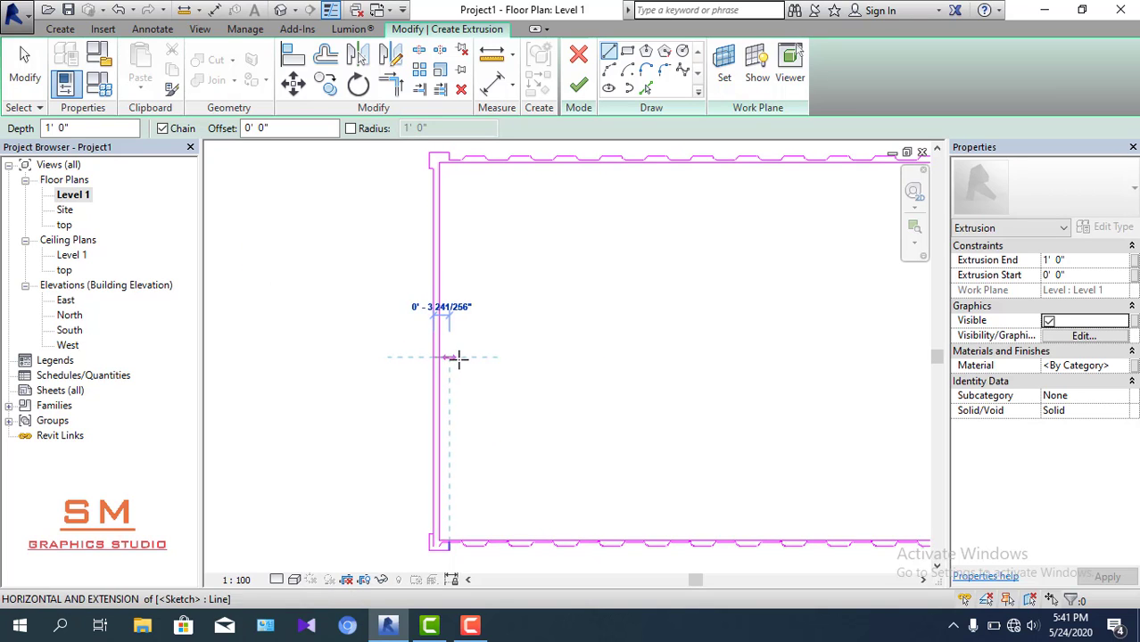
click(471, 358)
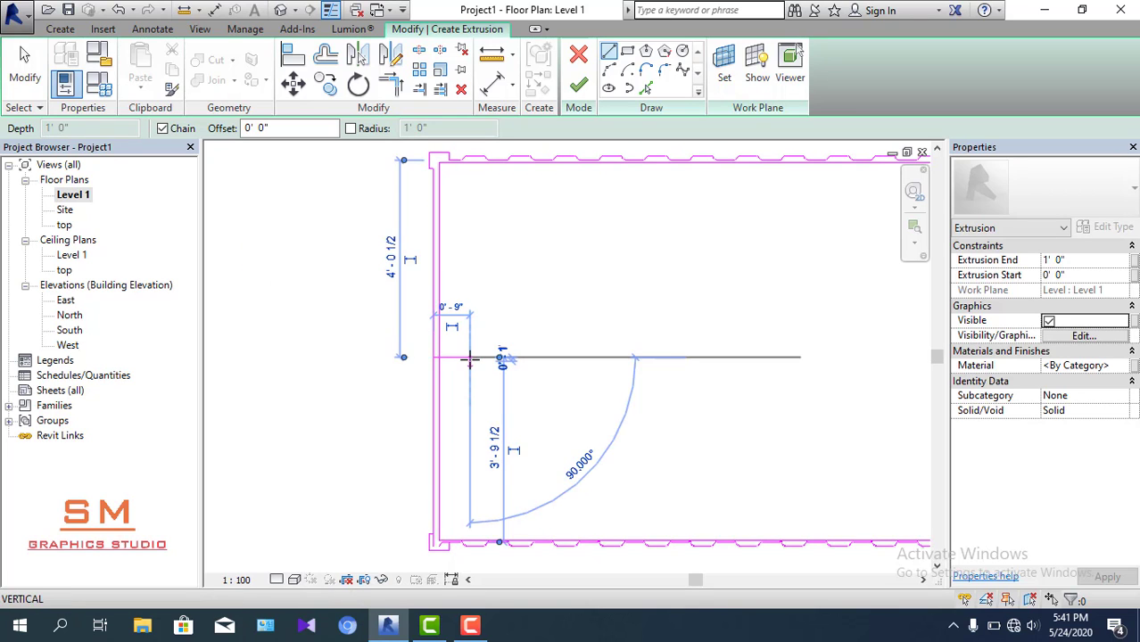
key(Escape)
key(Escape)
scroll(437, 370, up, 3)
scroll(437, 368, up, 2)
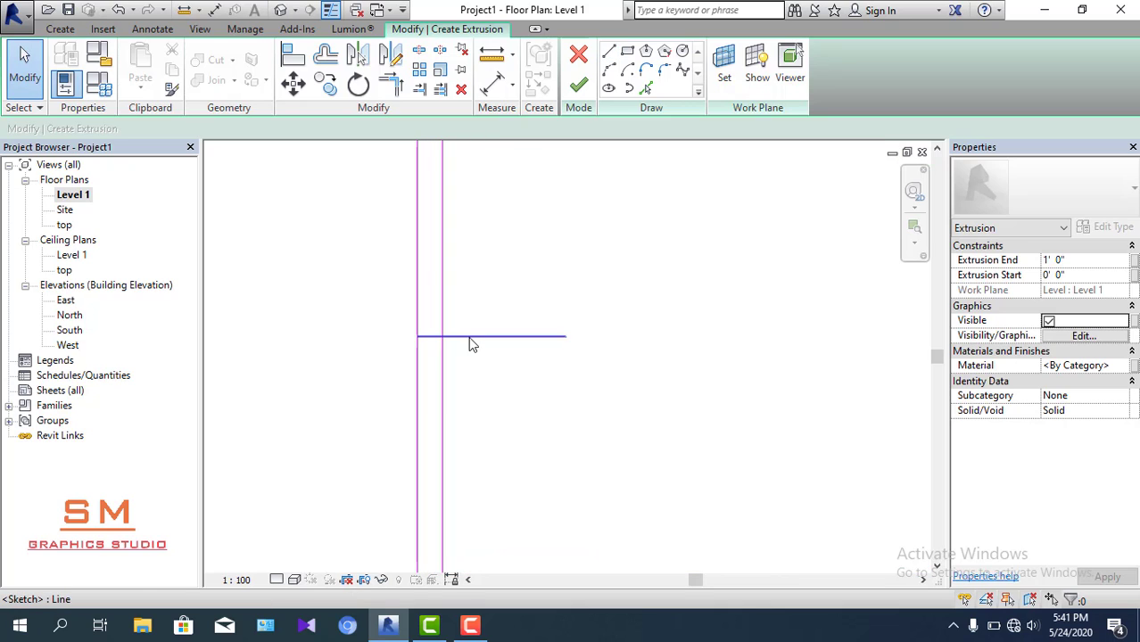
click(487, 337)
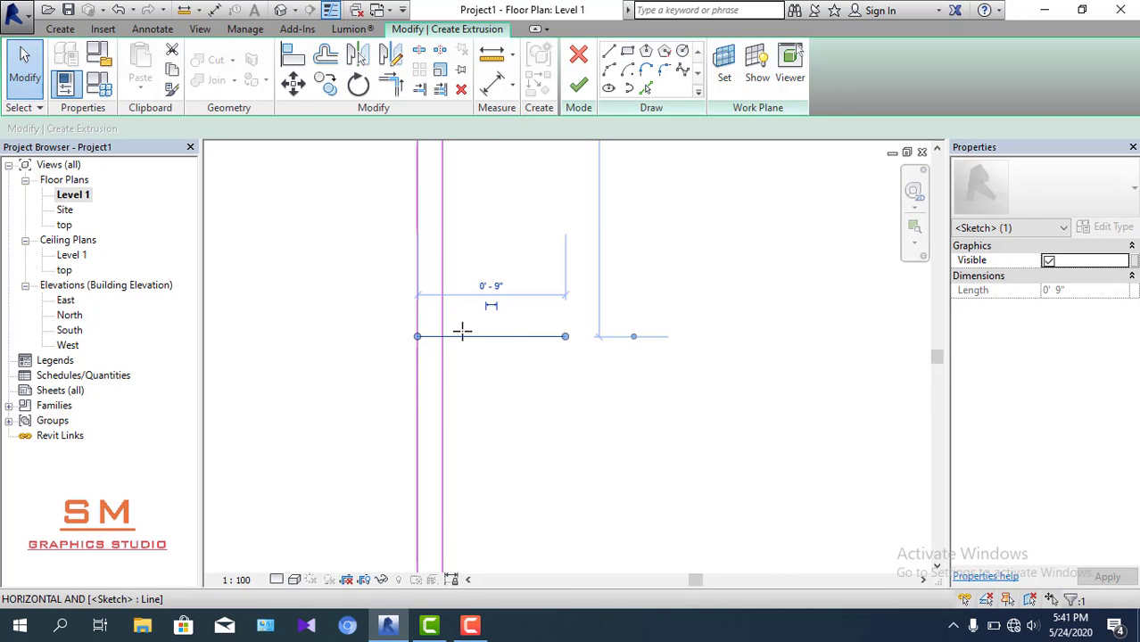
click(529, 348)
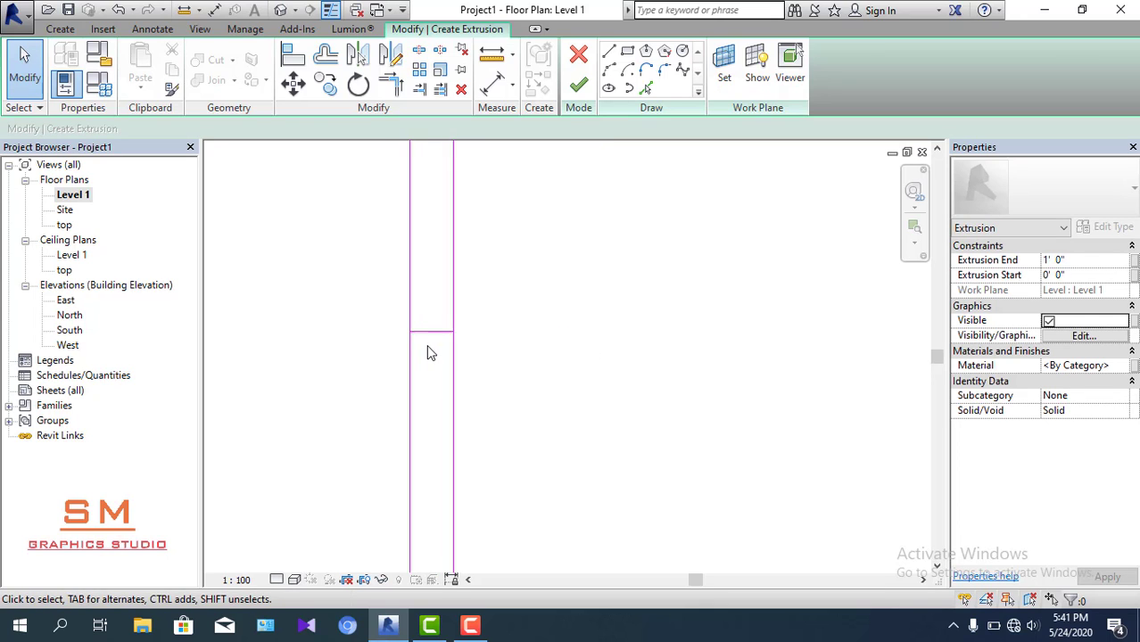
scroll(441, 352, up, 2)
middle_drag(449, 367, 450, 371)
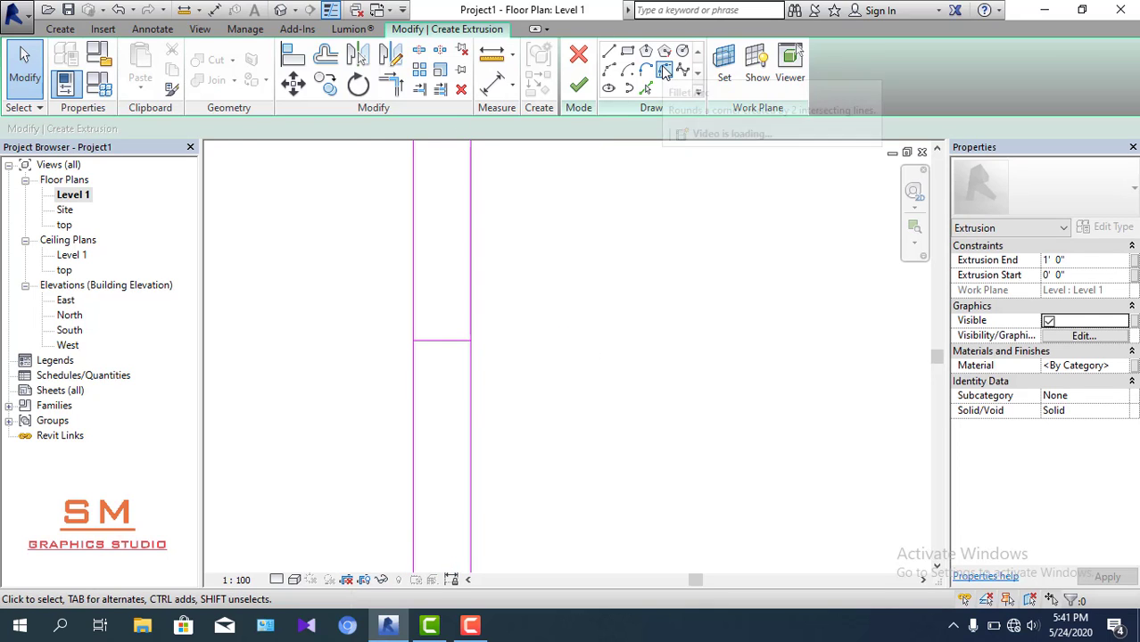
click(663, 71)
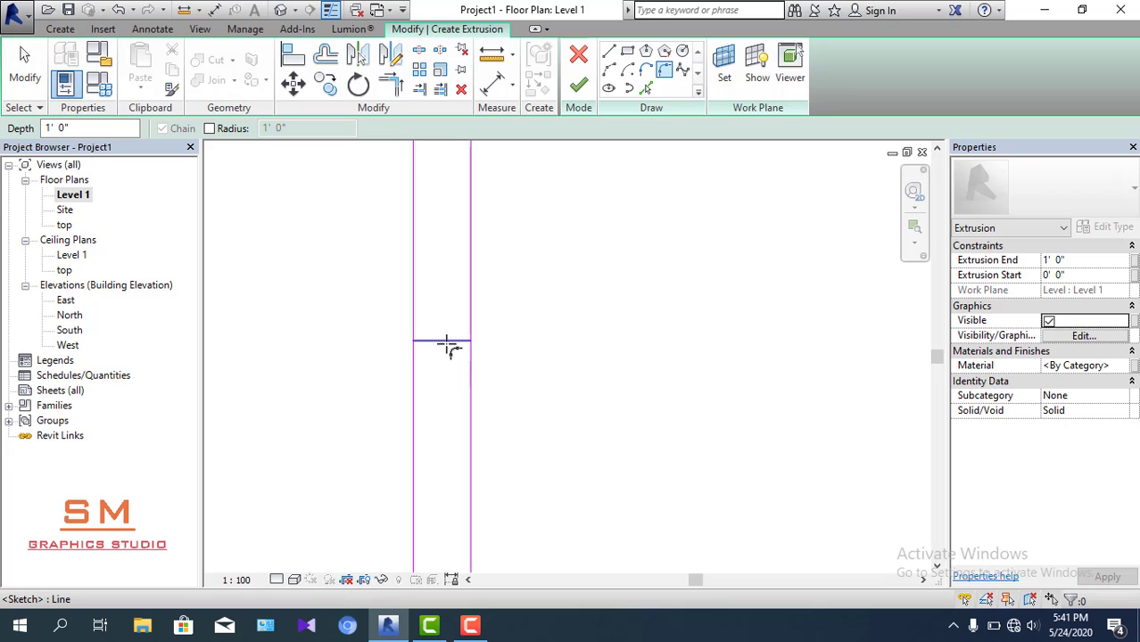
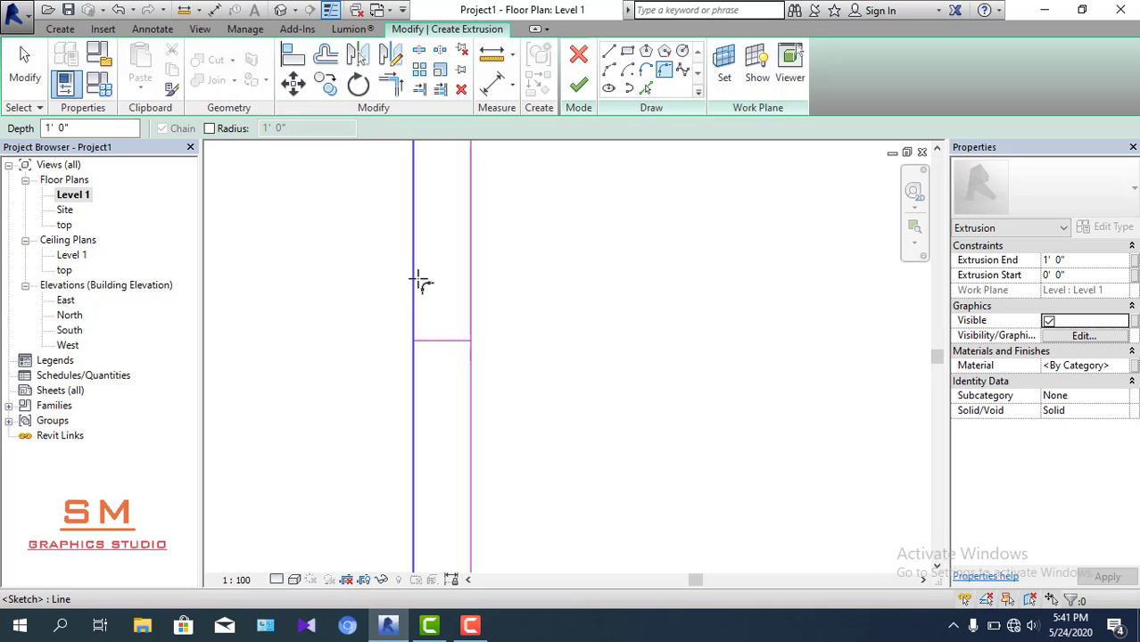
- Begin a fillet on the left edge line, then cancel it and clear the selection
click(415, 276)
middle_drag(478, 321, 547, 294)
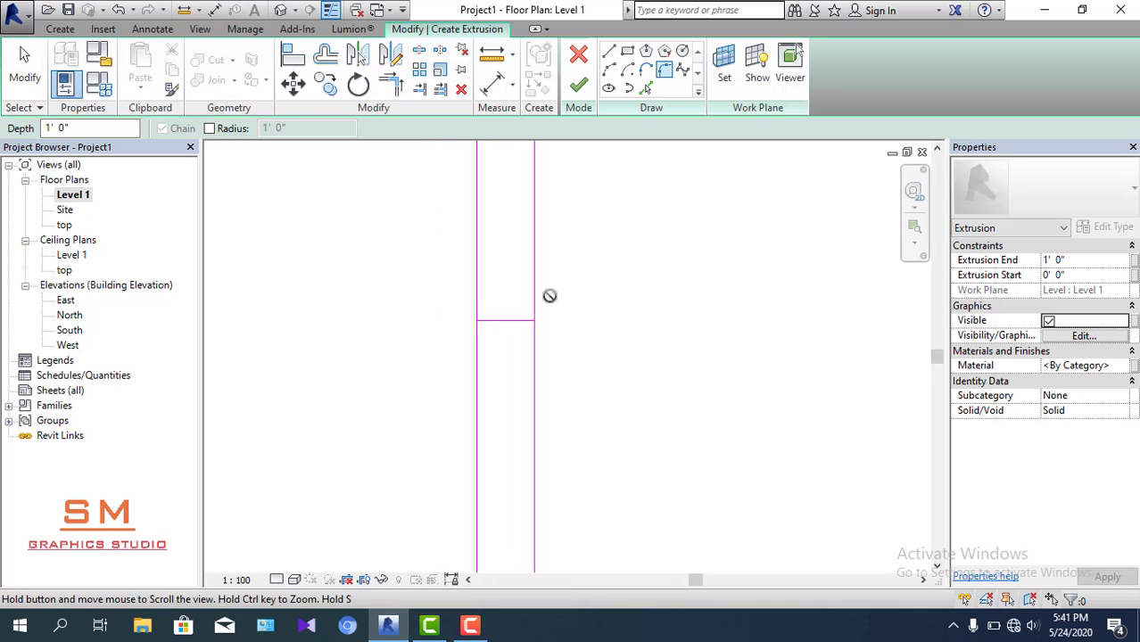
key(Escape)
key(Escape)
click(533, 311)
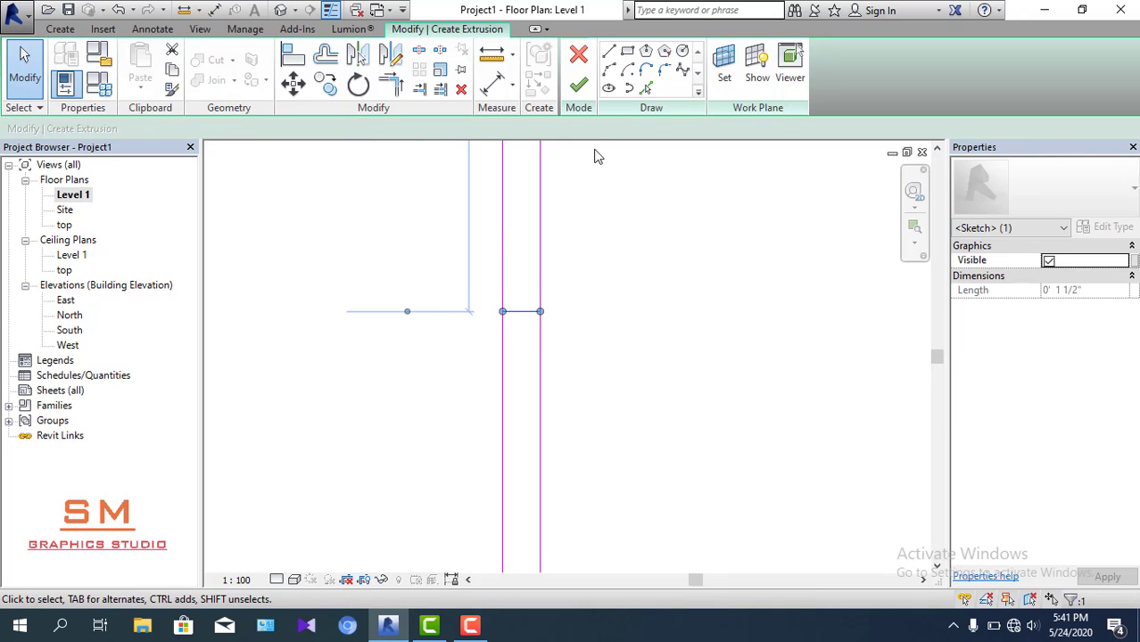
click(678, 214)
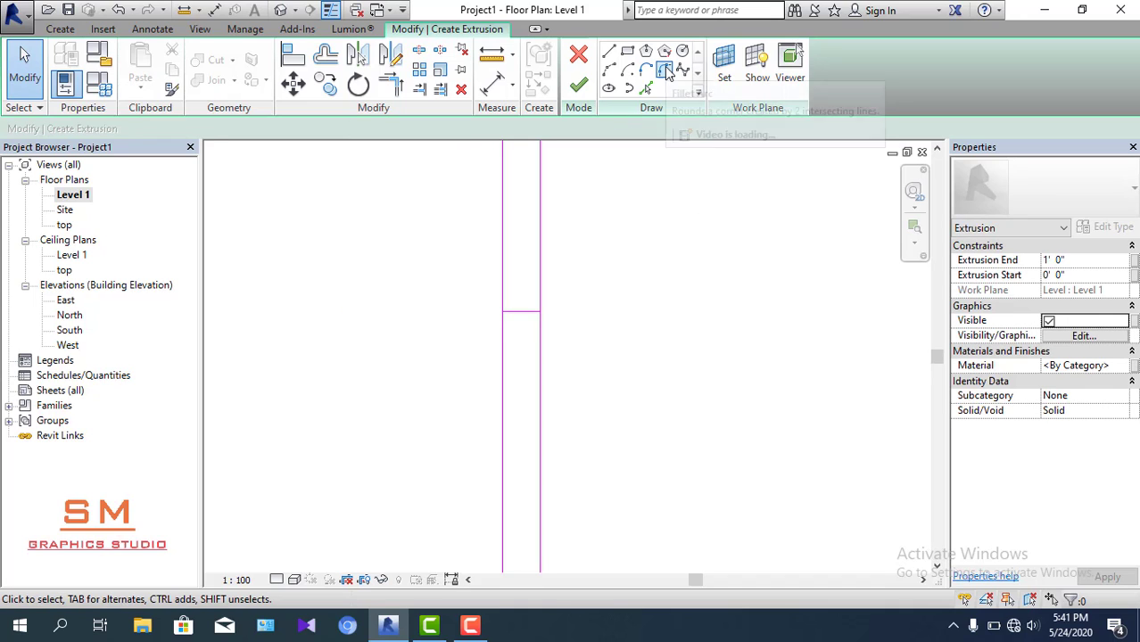
- Try a fillet arc between the left vertical and top lines; dismiss the join error
click(665, 68)
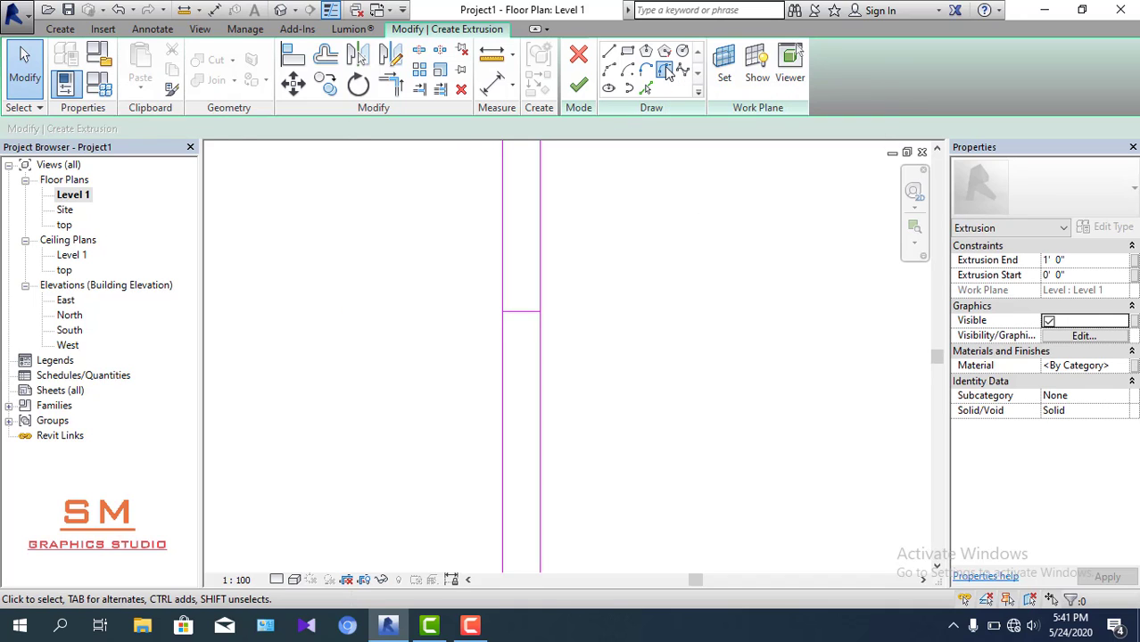
click(505, 303)
click(526, 314)
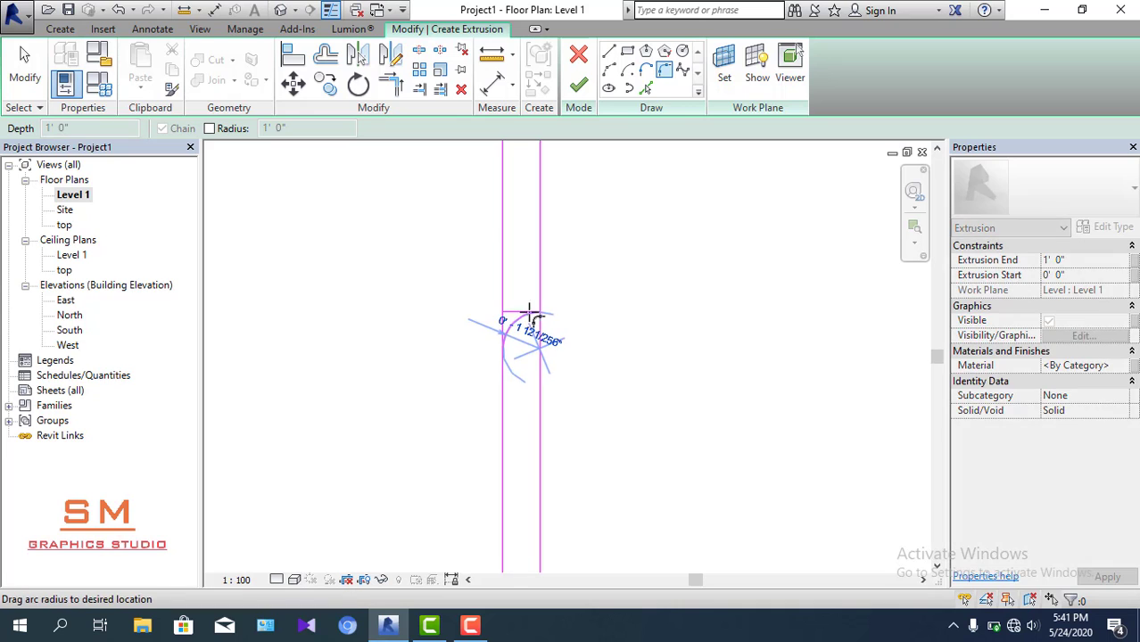
scroll(505, 330, up, 1)
scroll(508, 330, up, 2)
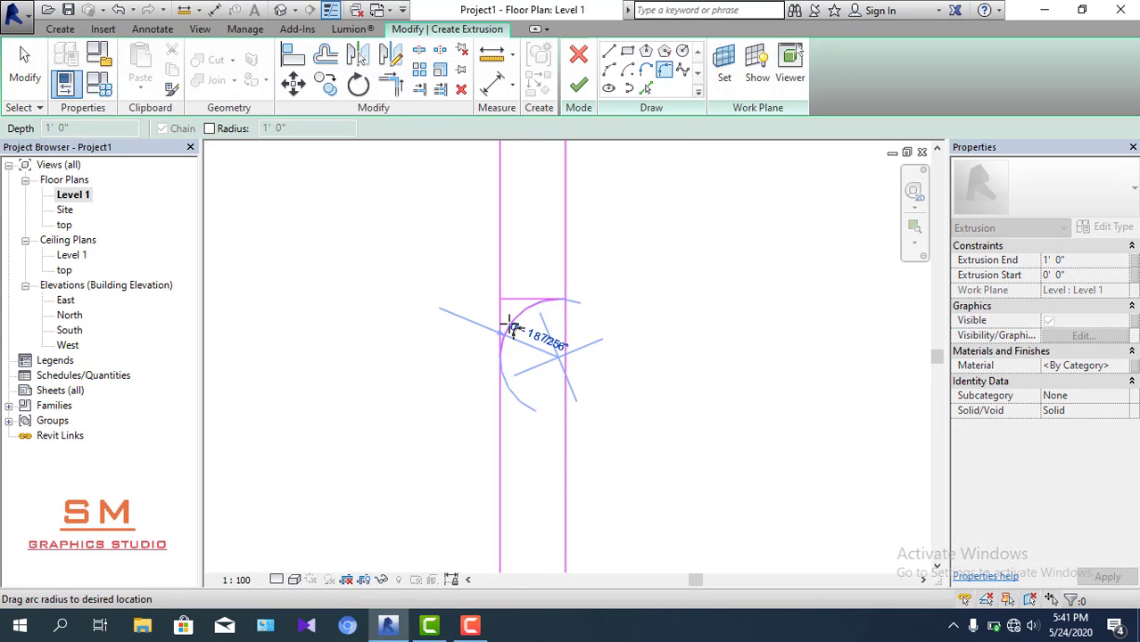
click(510, 327)
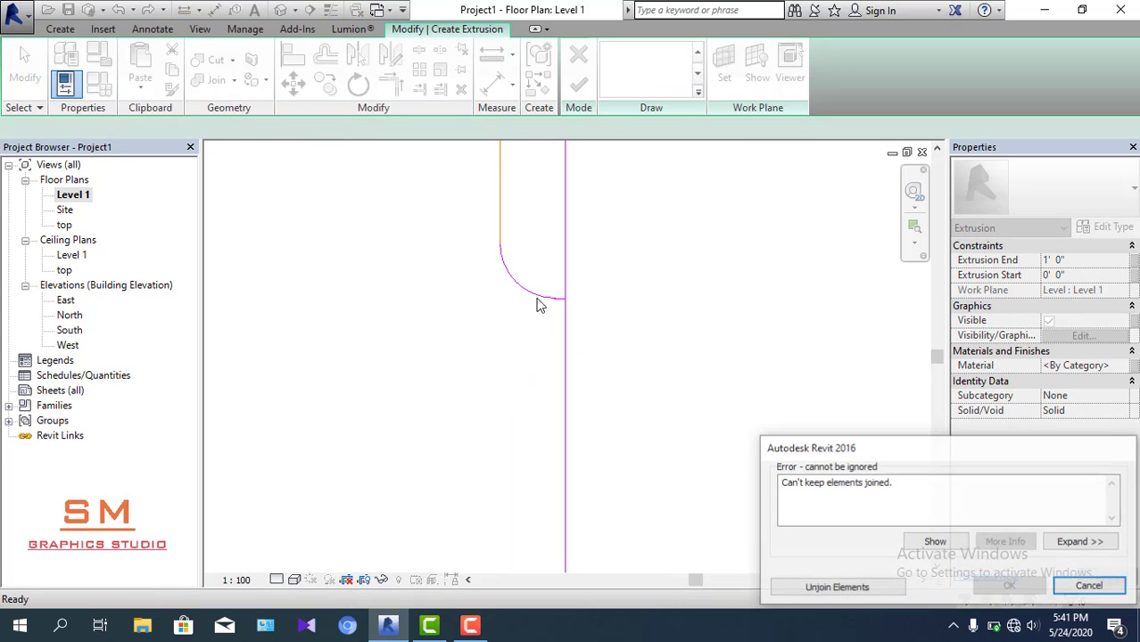
click(1091, 586)
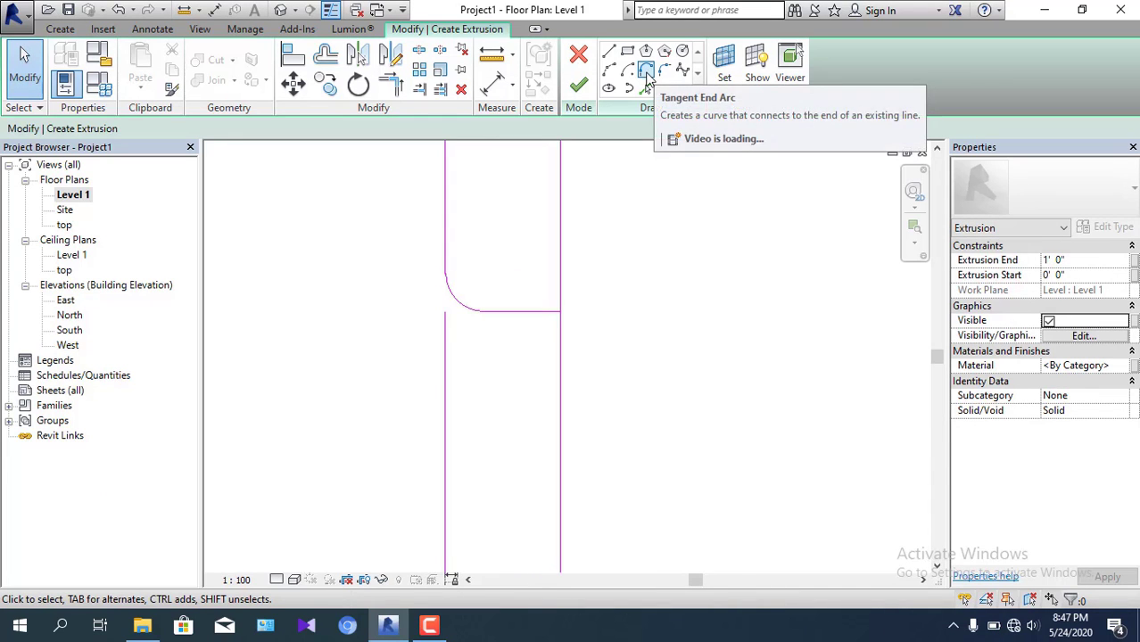
- Add a new fillet arc on the left vertical line with a 0.5" radius
click(448, 352)
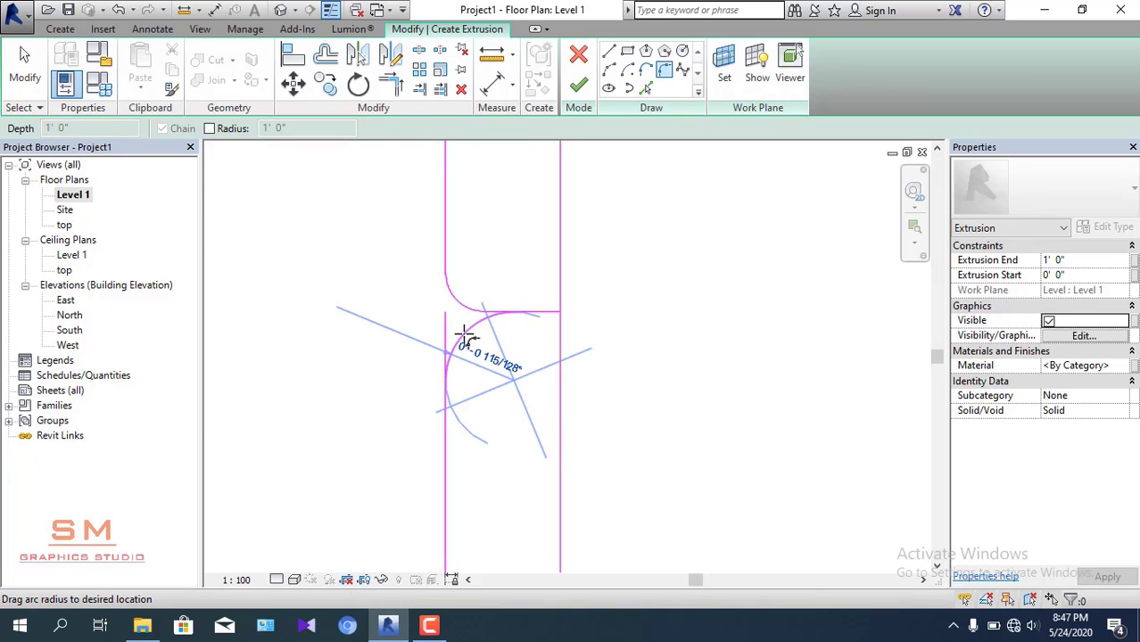
click(464, 335)
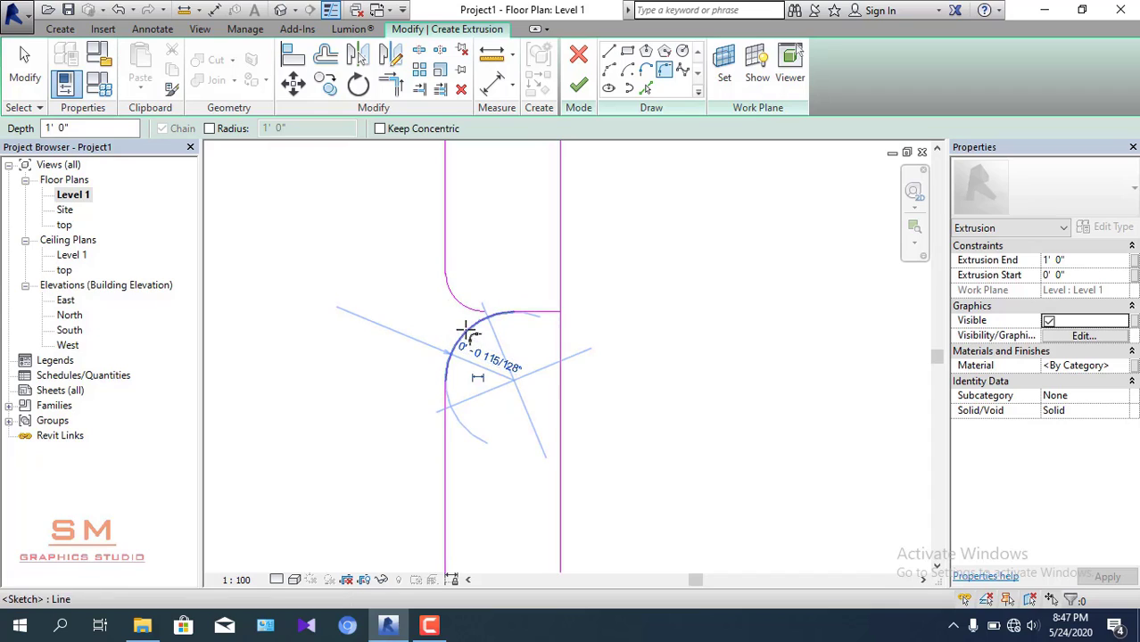
click(506, 368)
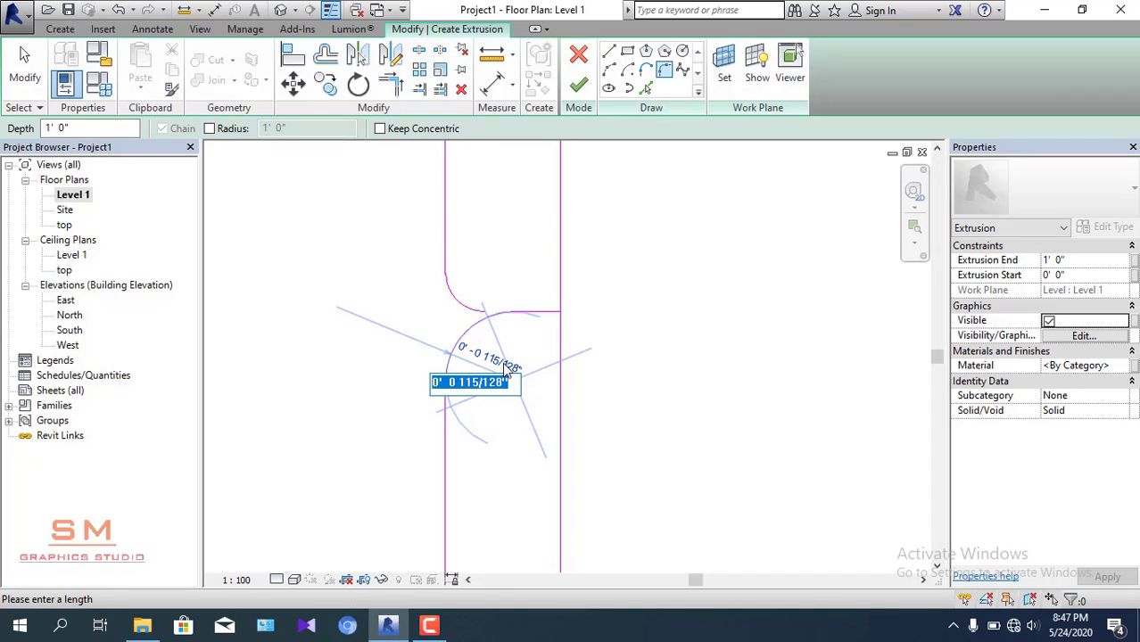
text(0.5')
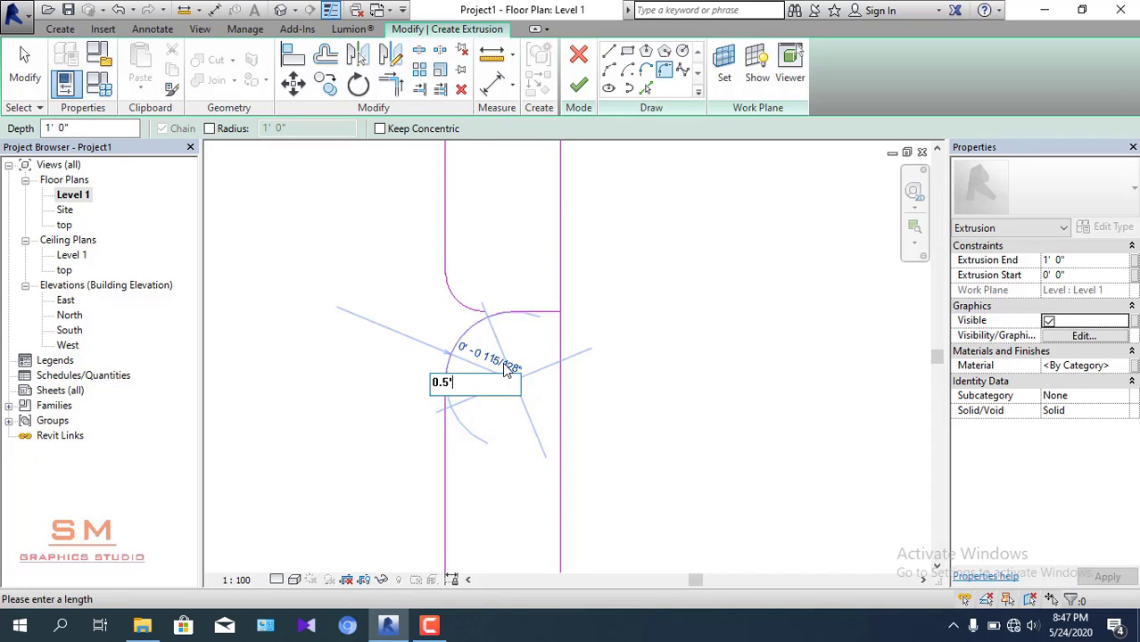
text(')
key(Return)
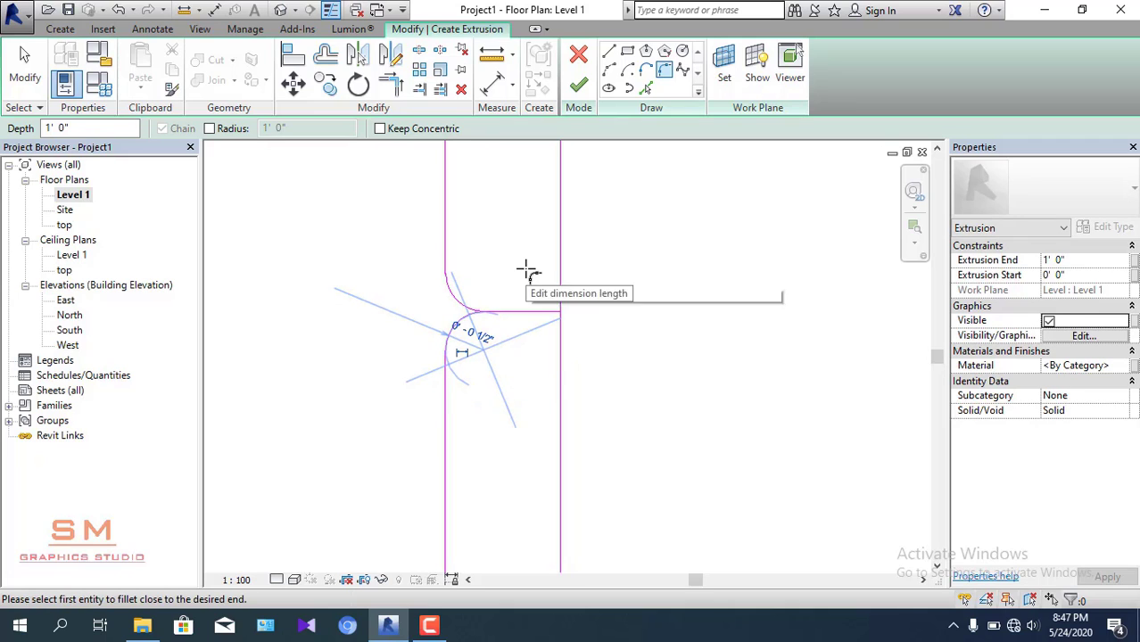
- Delete the short horizontal connecting line to leave a pointed cusp
key(Escape)
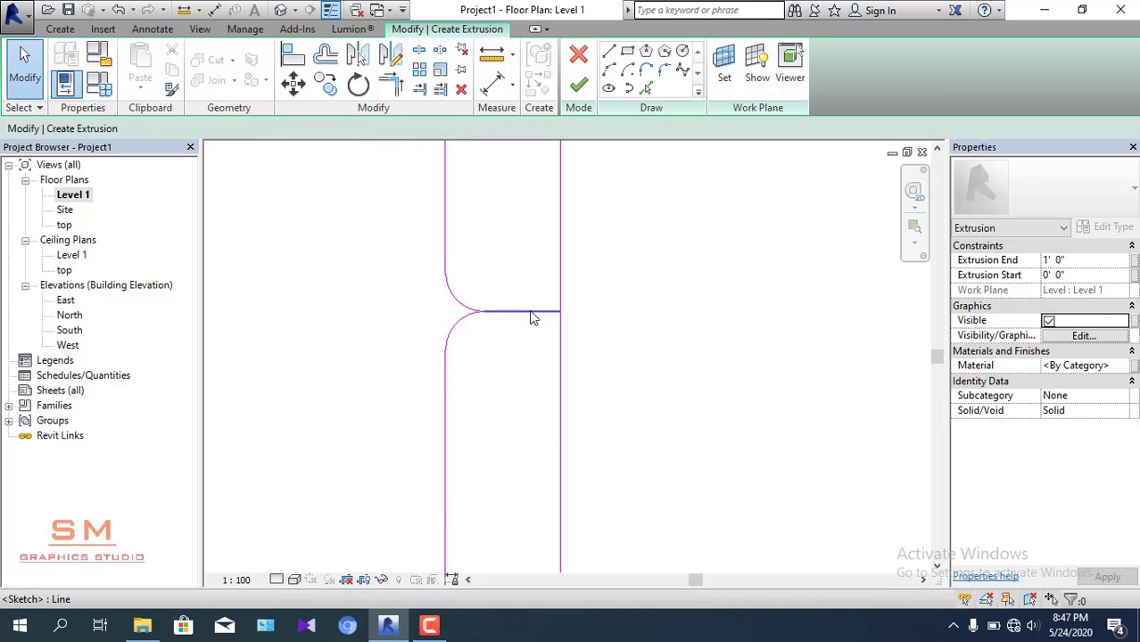
click(533, 314)
key(Delete)
- Start Trim/Extend to Corner on the upper arc, then cancel it
click(398, 92)
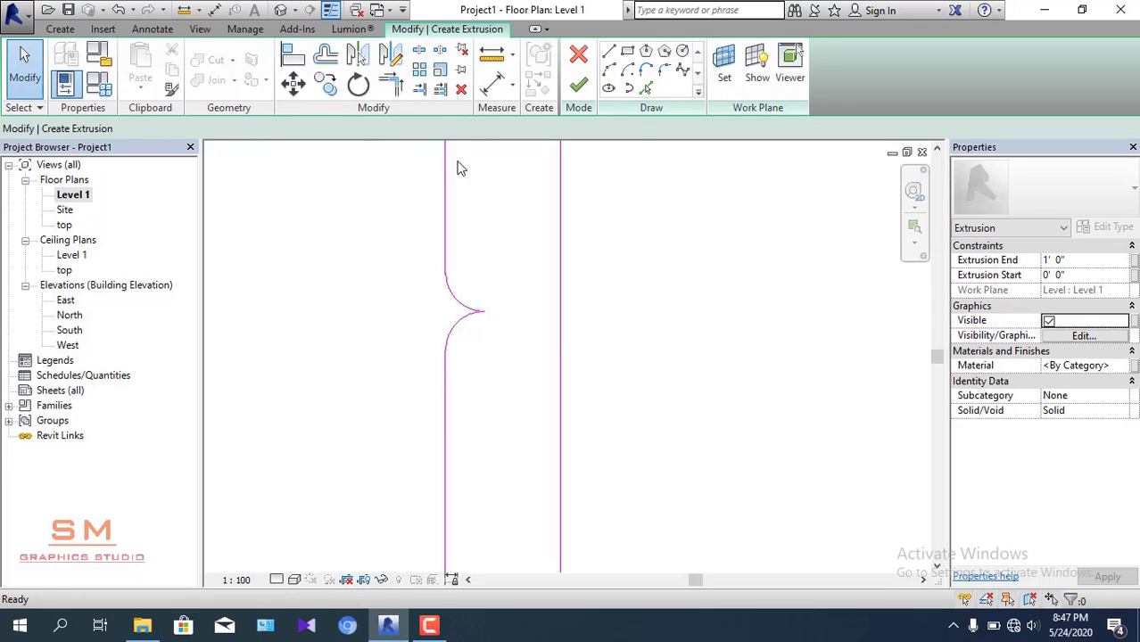
click(474, 309)
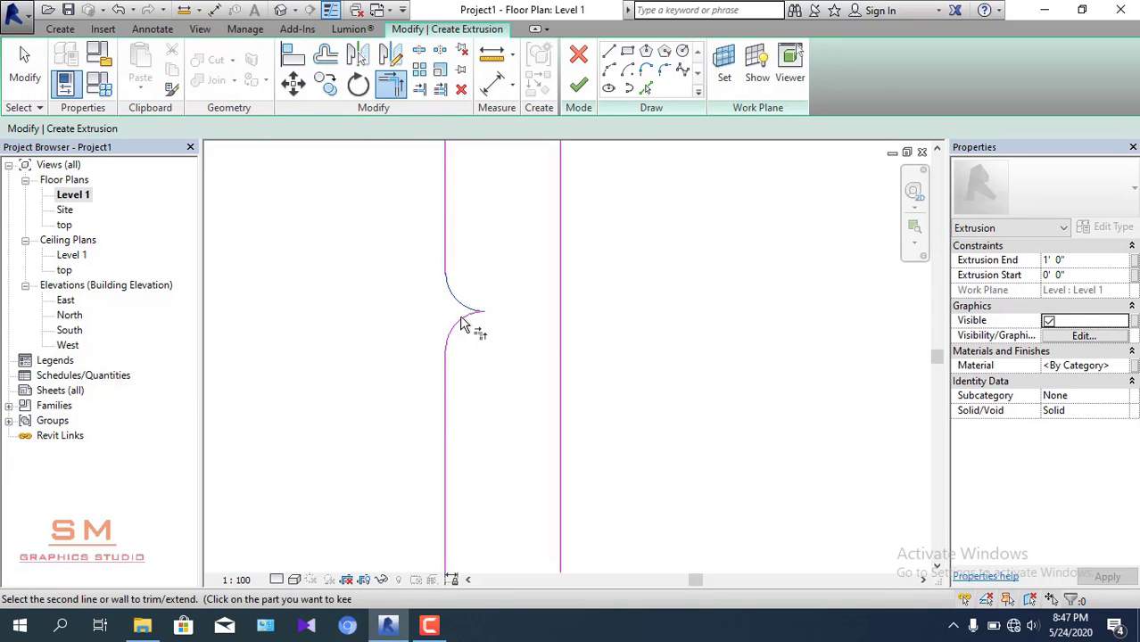
scroll(484, 259, down, 5)
key(Escape)
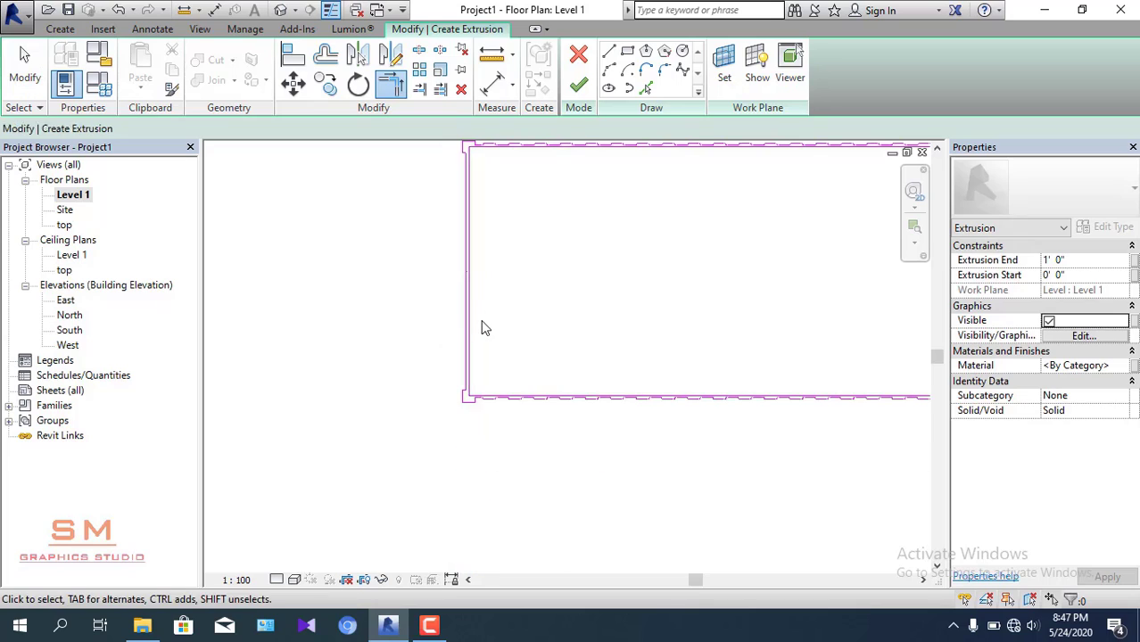
scroll(483, 326, up, 2)
scroll(469, 316, up, 2)
scroll(477, 319, up, 3)
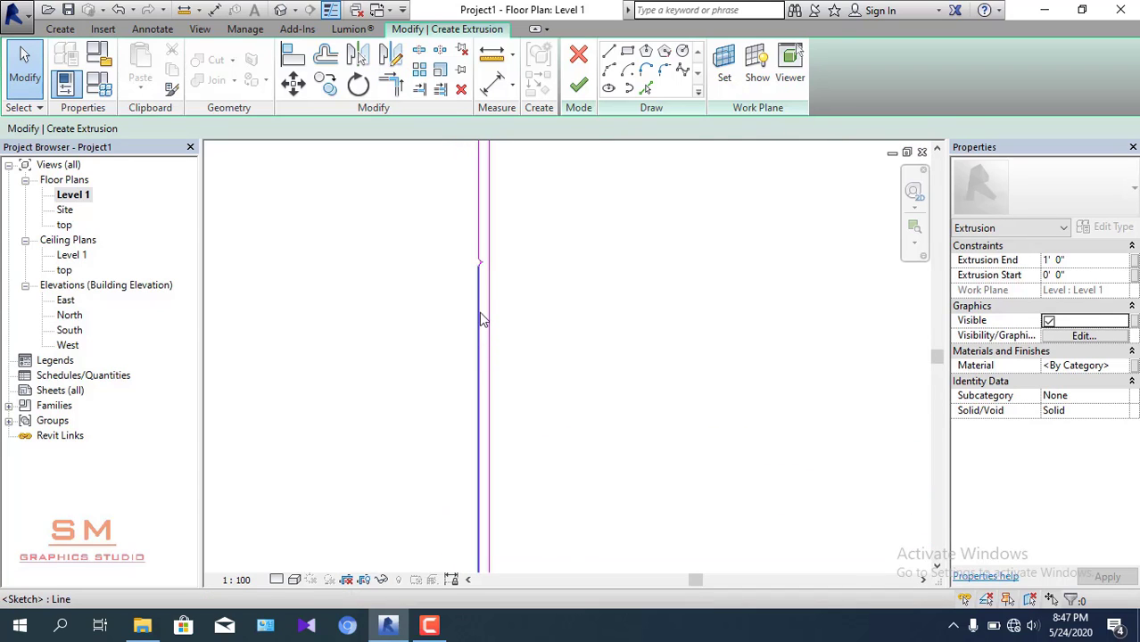
scroll(482, 312, down, 2)
scroll(487, 321, up, 2)
scroll(488, 325, up, 1)
scroll(486, 328, up, 1)
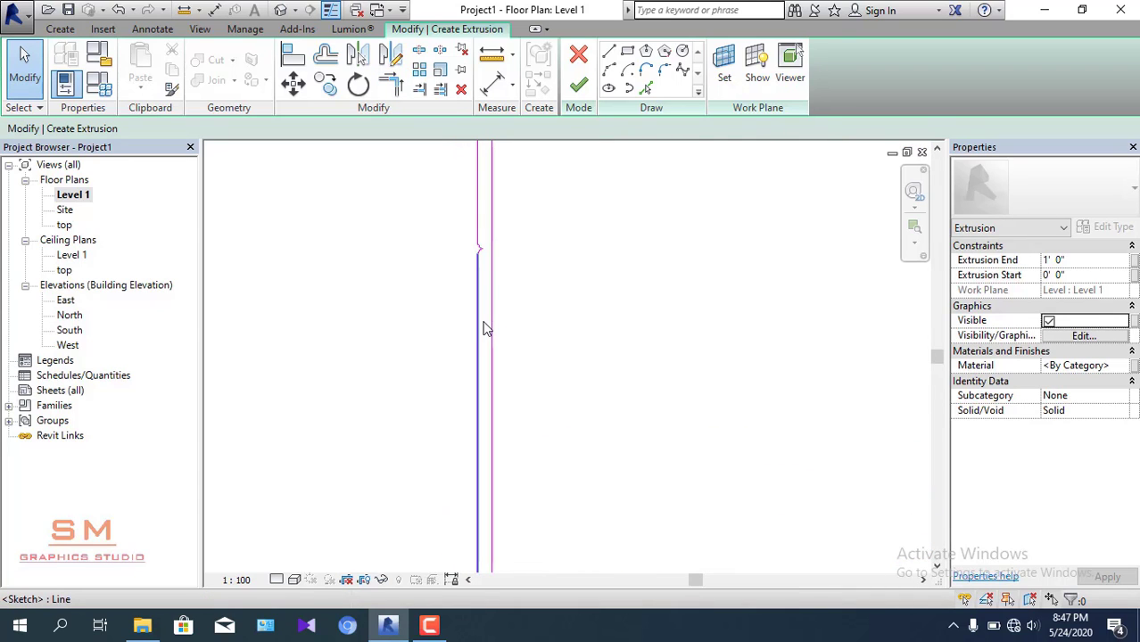
- Inspect the left vertical and right sketch lines by selecting and clearing each
click(482, 326)
key(Escape)
scroll(478, 270, down, 2)
scroll(500, 278, down, 2)
middle_drag(618, 303, 599, 284)
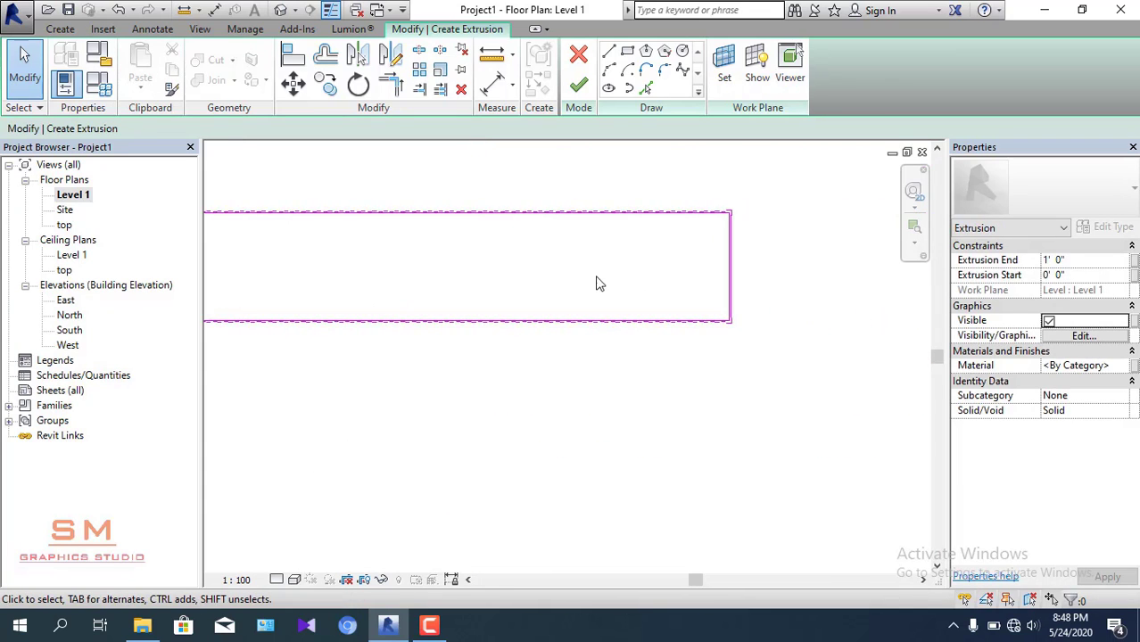
scroll(661, 258, up, 2)
scroll(796, 262, up, 2)
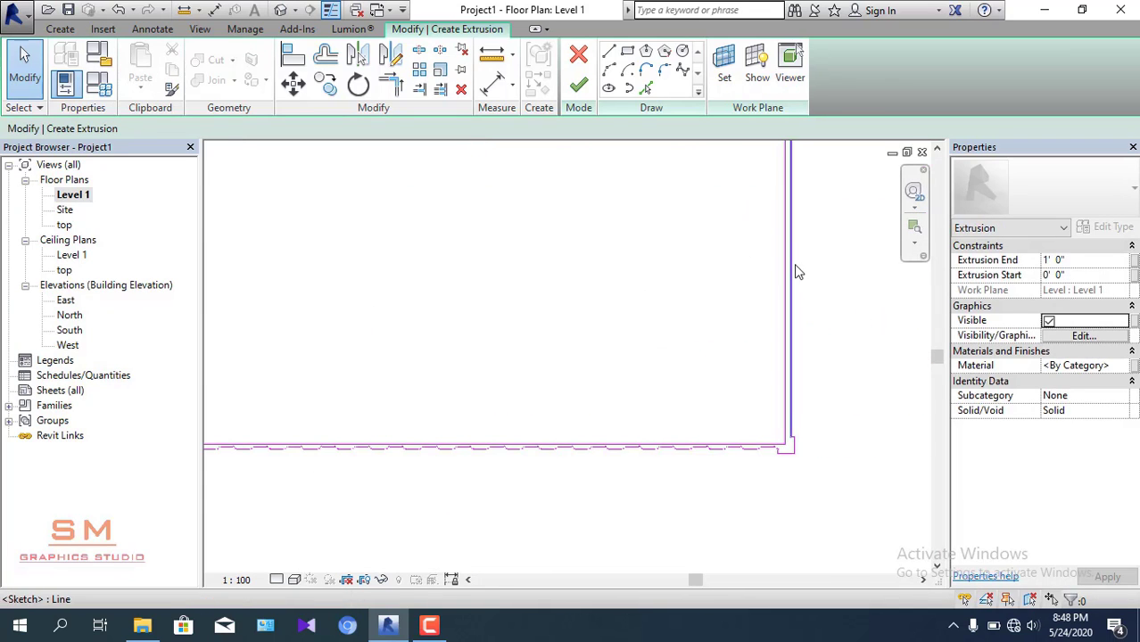
click(789, 308)
key(Escape)
scroll(824, 335, down, 1)
scroll(825, 338, down, 2)
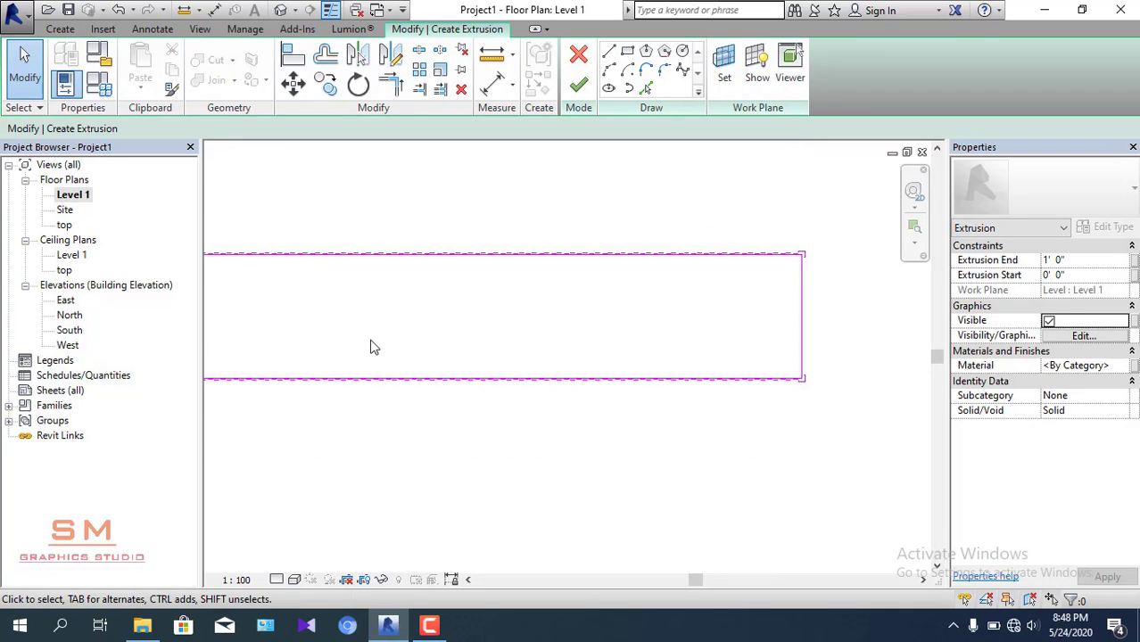
- Zoom in on the sketch's left side and begin window-selecting the four cusp lines
middle_drag(372, 343, 698, 331)
scroll(504, 321, up, 1)
scroll(488, 306, up, 2)
scroll(488, 307, up, 1)
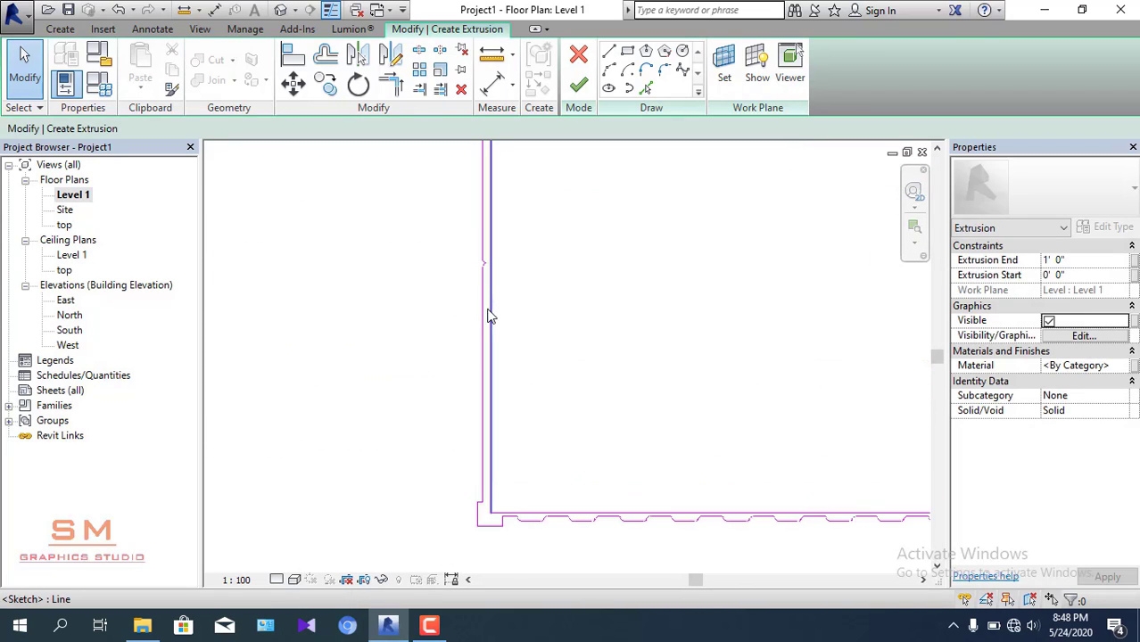
scroll(486, 308, up, 1)
scroll(483, 314, up, 1)
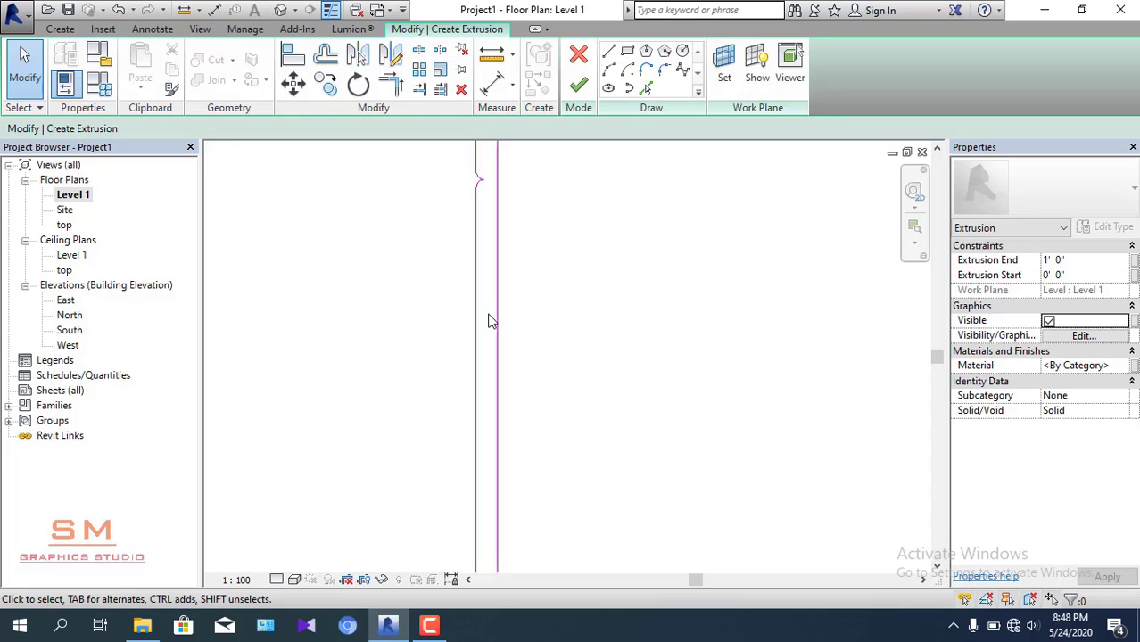
drag(489, 314, 467, 280)
- Select the four cusp lines and start mirroring them to the sketch's right end
drag(421, 183, 415, 170)
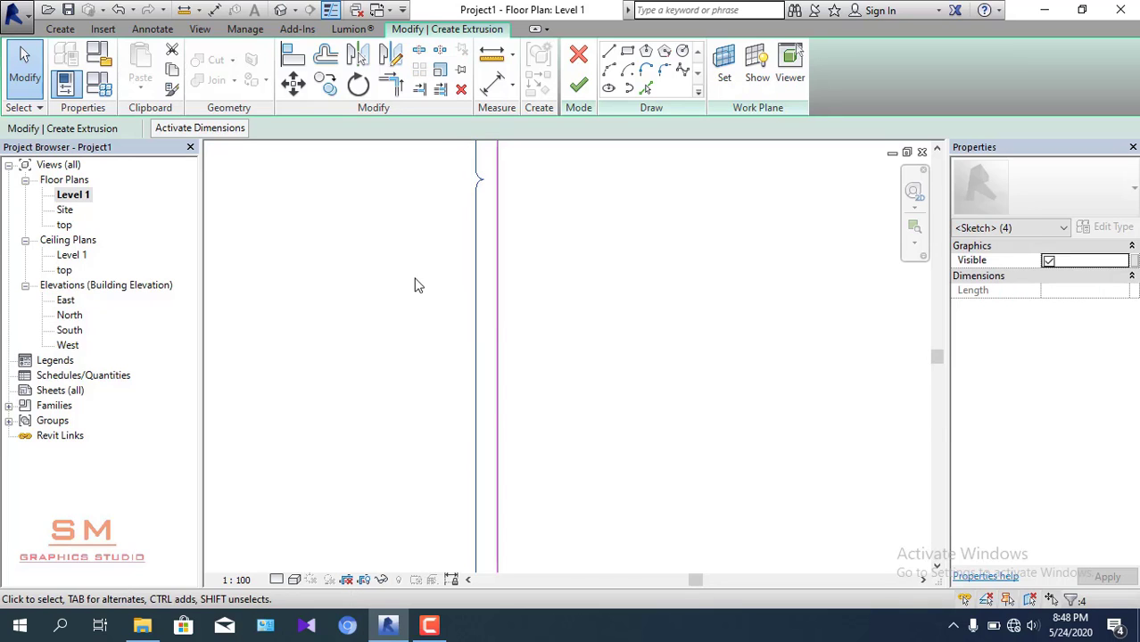
scroll(420, 288, down, 3)
scroll(508, 312, down, 1)
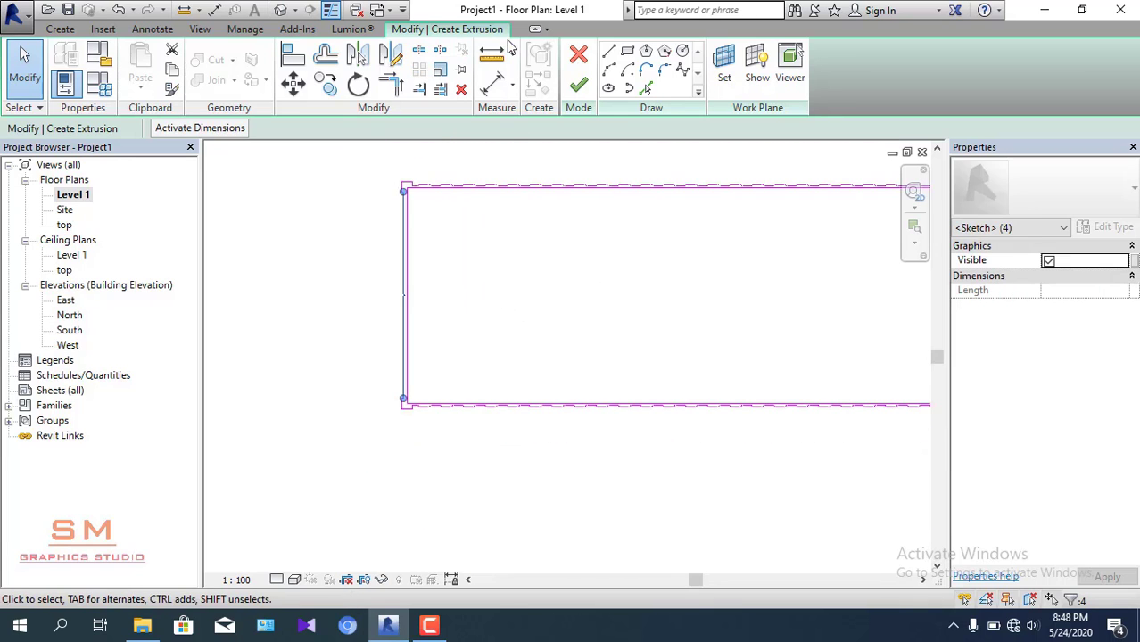
click(391, 56)
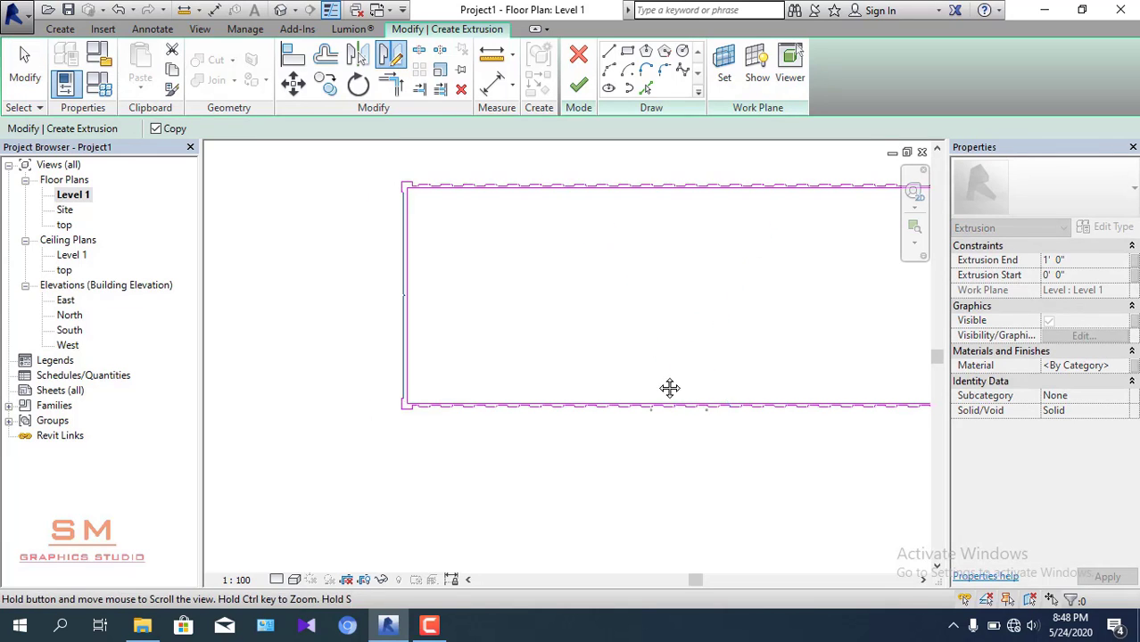
middle_drag(670, 387, 583, 415)
middle_drag(690, 234, 514, 246)
scroll(514, 246, down, 2)
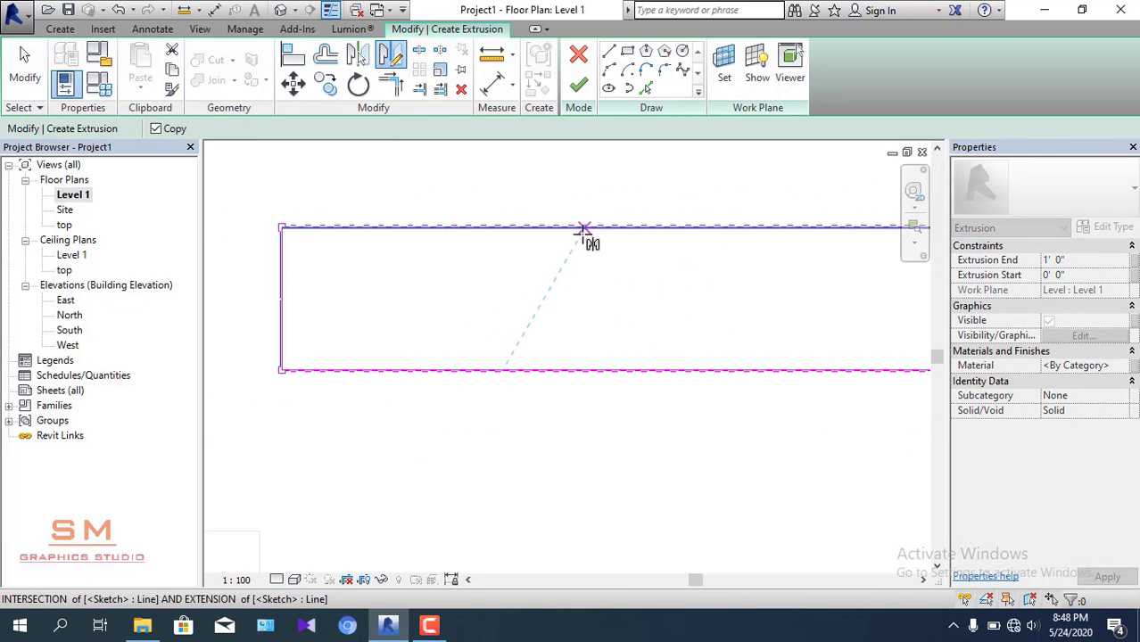
scroll(677, 237, down, 2)
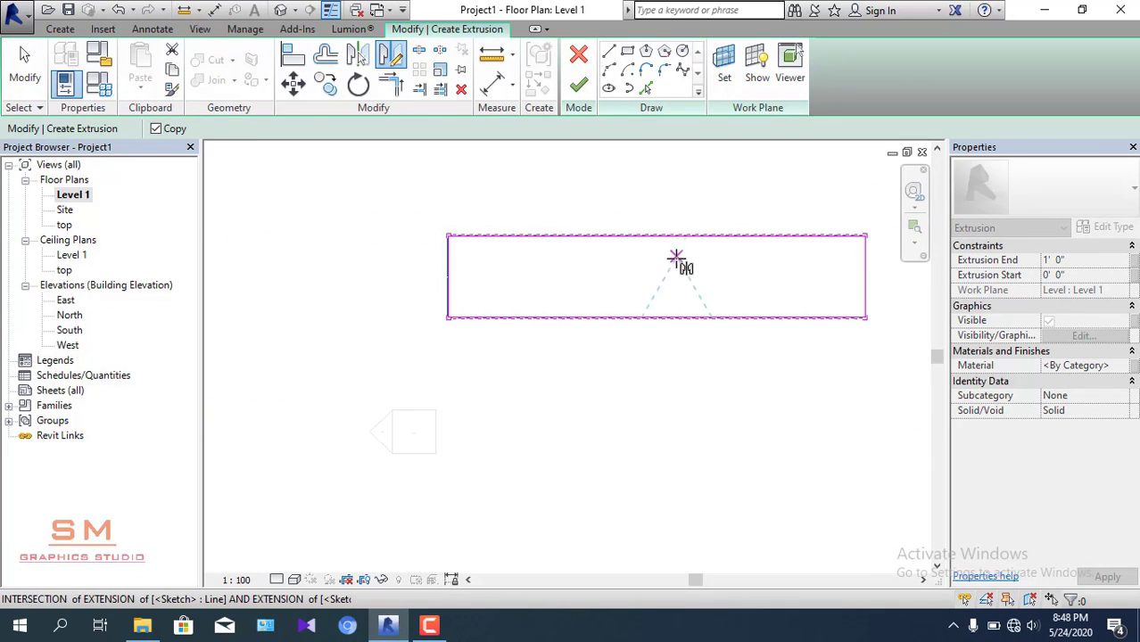
scroll(642, 251, up, 1)
scroll(649, 248, up, 1)
scroll(650, 241, up, 2)
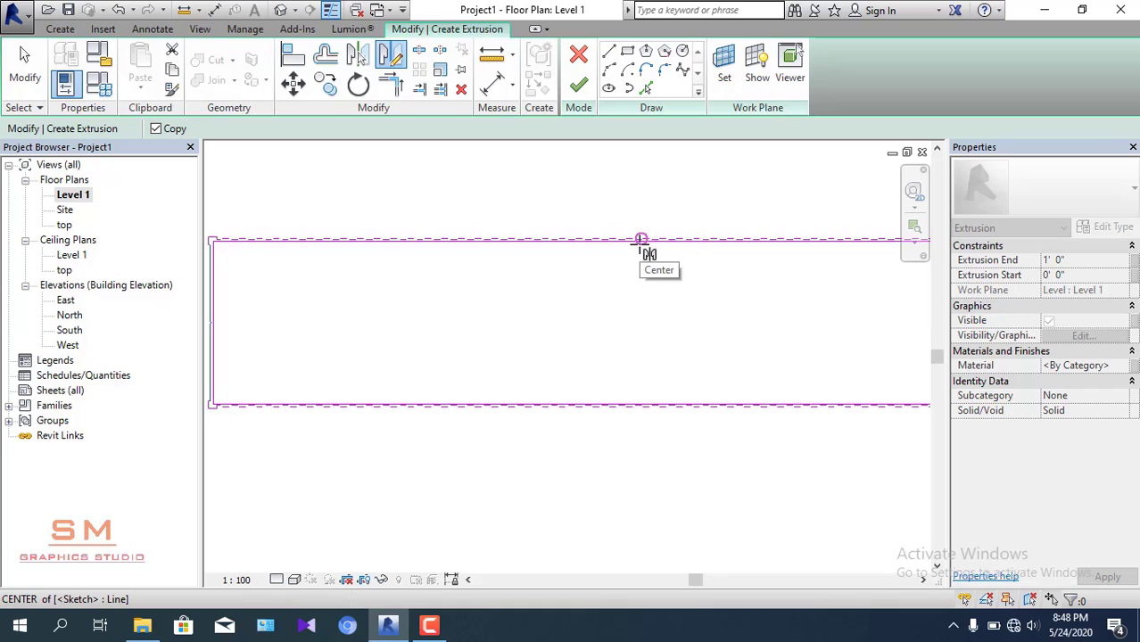
scroll(639, 241, up, 2)
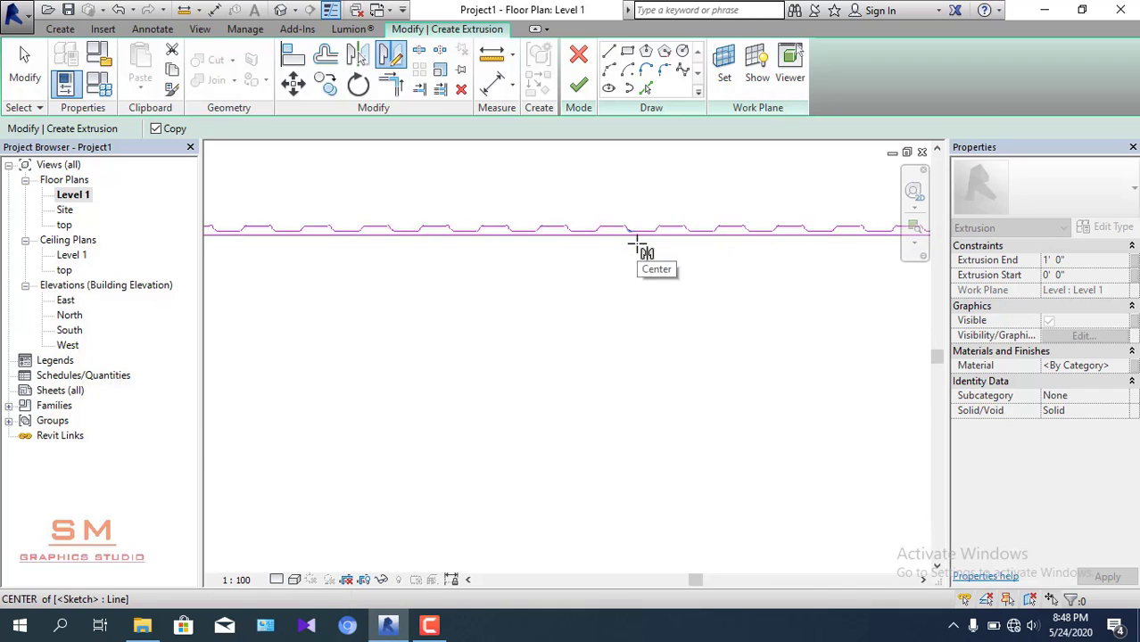
scroll(632, 238, up, 1)
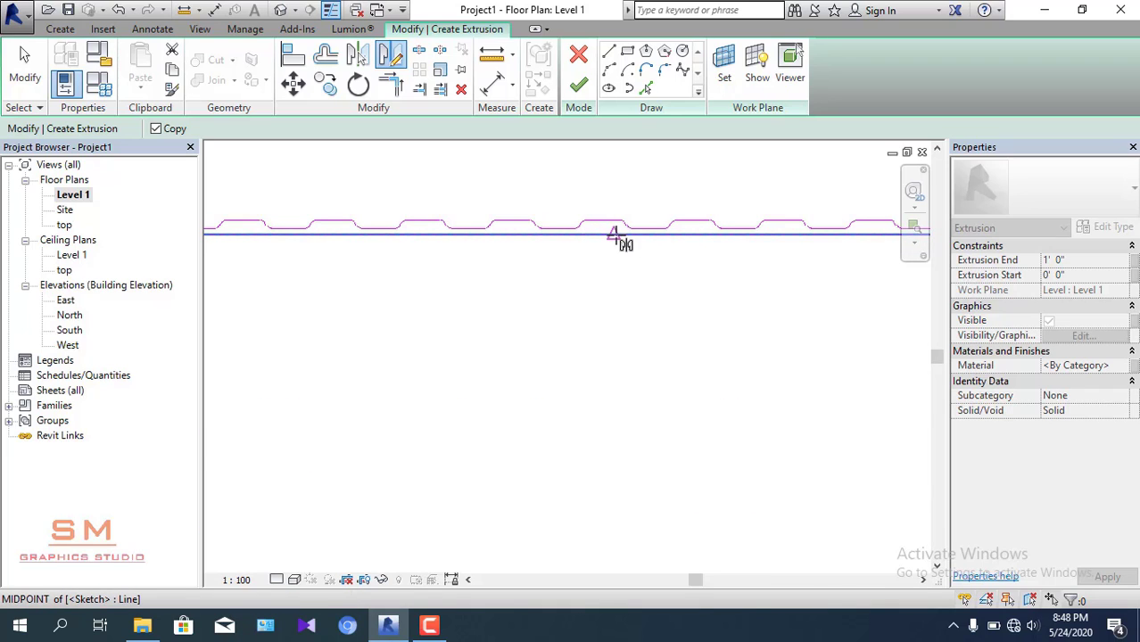
- Rotate the straight sketch line 90° into place at the profile's end
click(614, 236)
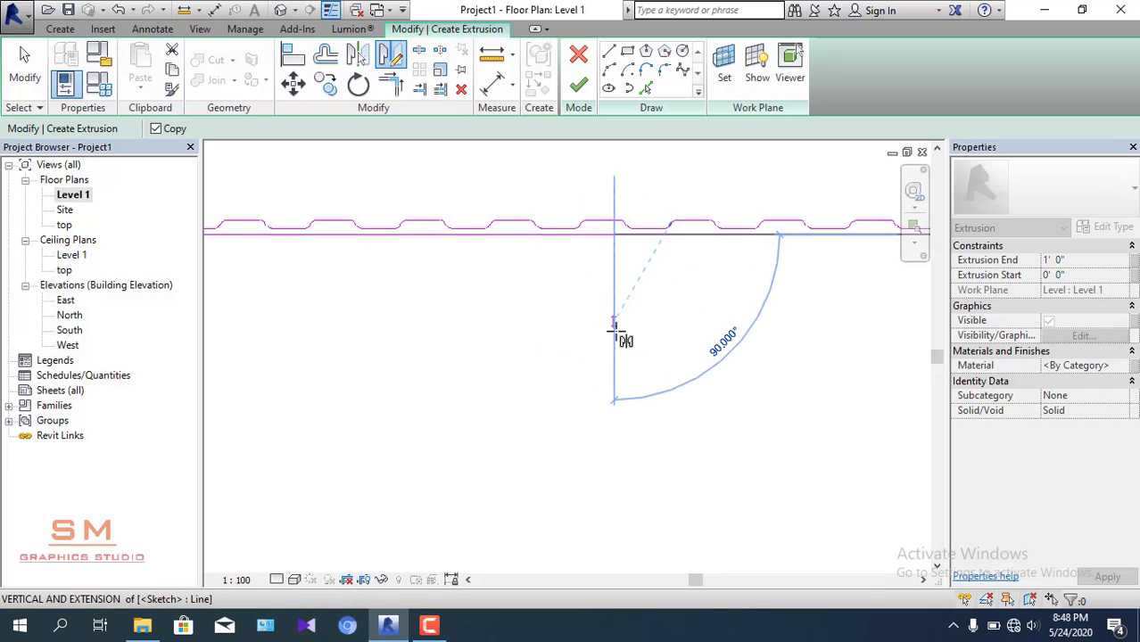
click(614, 356)
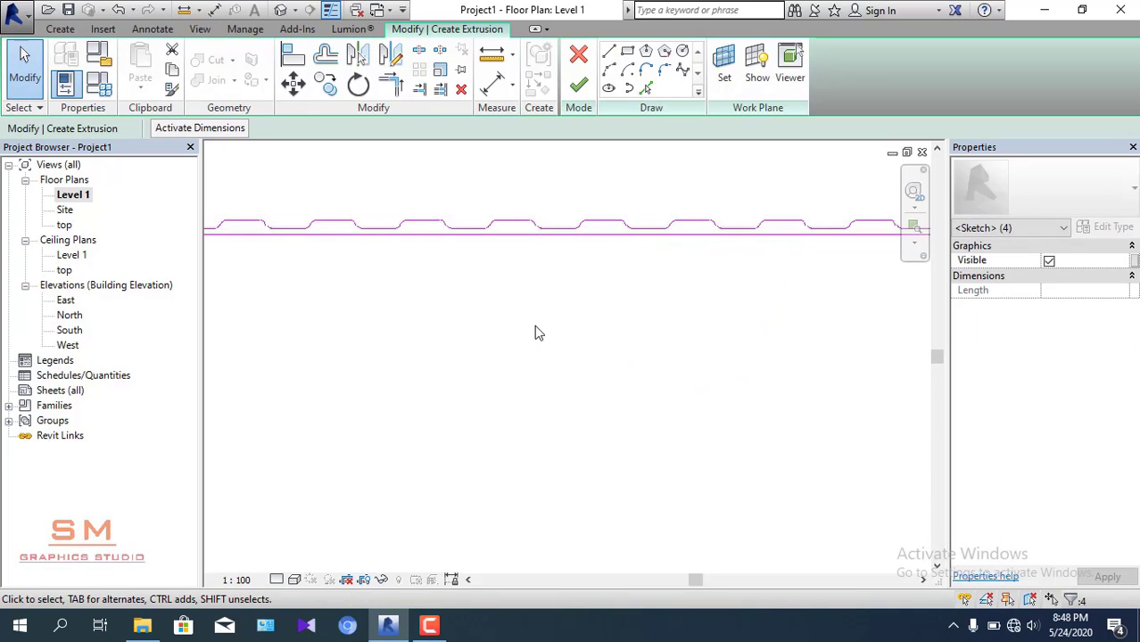
scroll(532, 329, down, 3)
scroll(529, 326, down, 4)
scroll(756, 372, down, 1)
scroll(754, 374, up, 3)
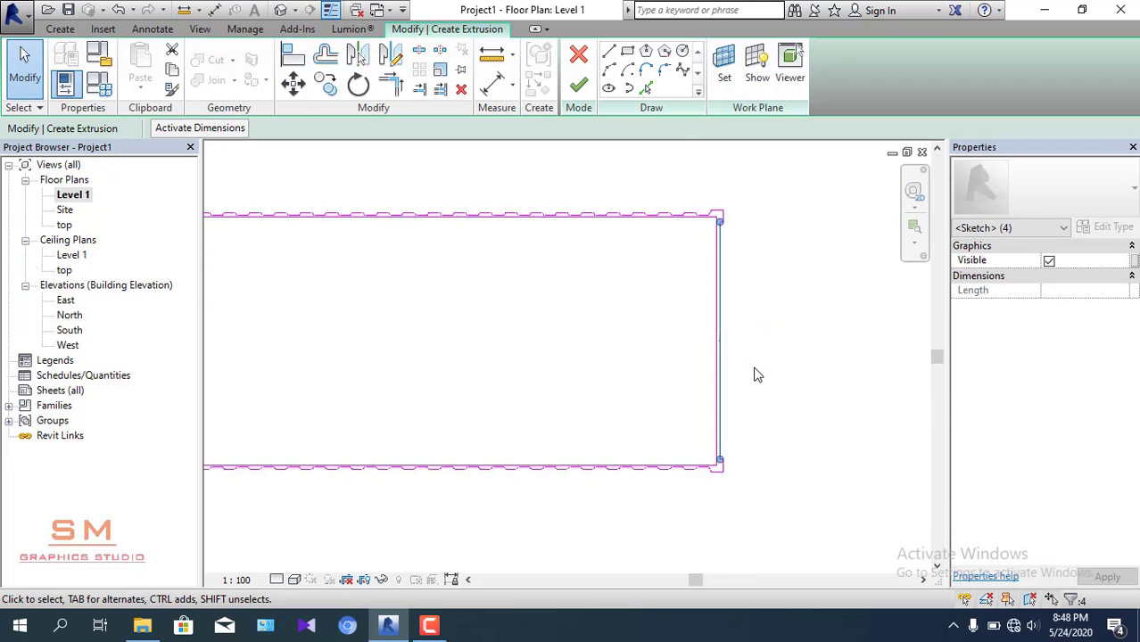
scroll(738, 374, up, 2)
- Clear the sketch selection and zoom in on the profile's right end
scroll(727, 329, up, 2)
click(728, 328)
scroll(703, 285, down, 2)
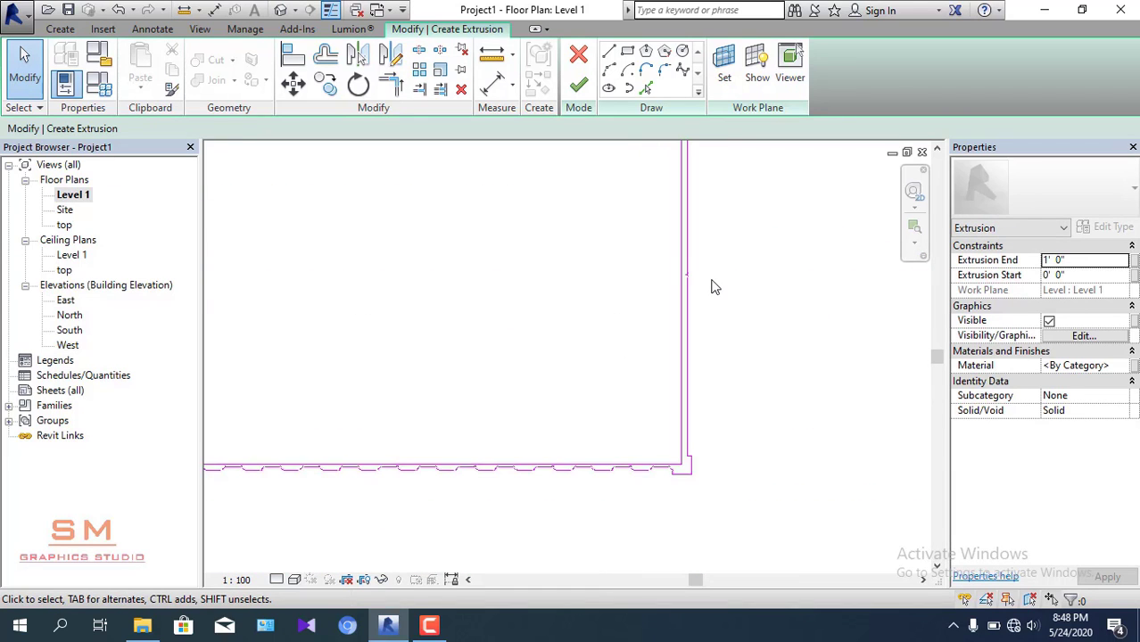
scroll(712, 286, down, 2)
scroll(705, 258, up, 2)
scroll(705, 257, up, 1)
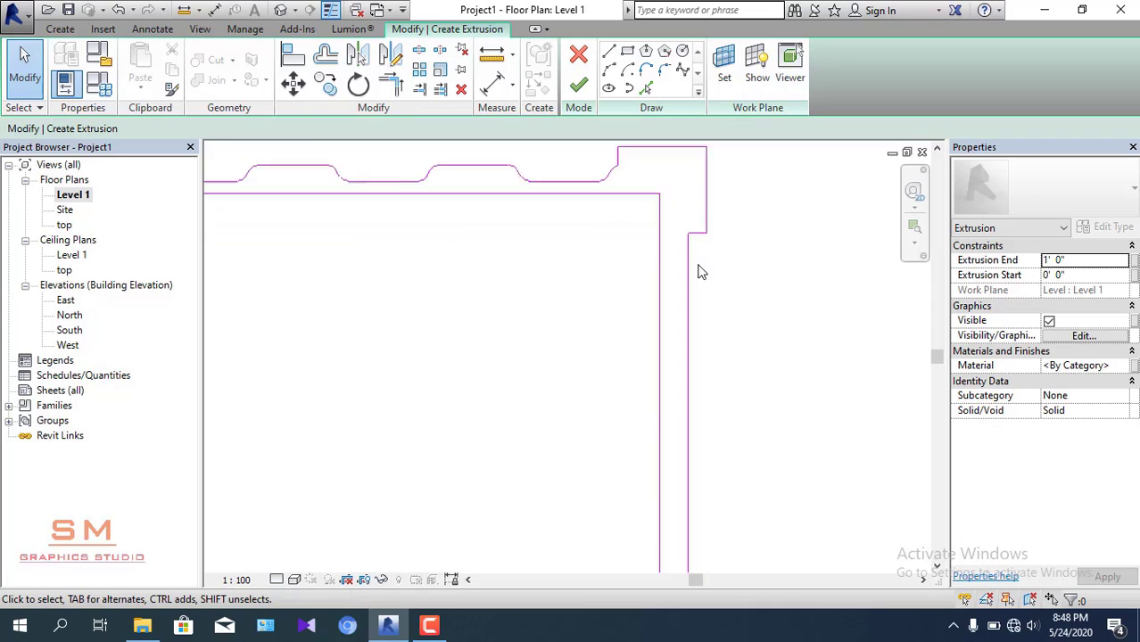
scroll(696, 250, up, 1)
- Trim/Extend the two upper-right lines so they meet in a clean corner
click(392, 85)
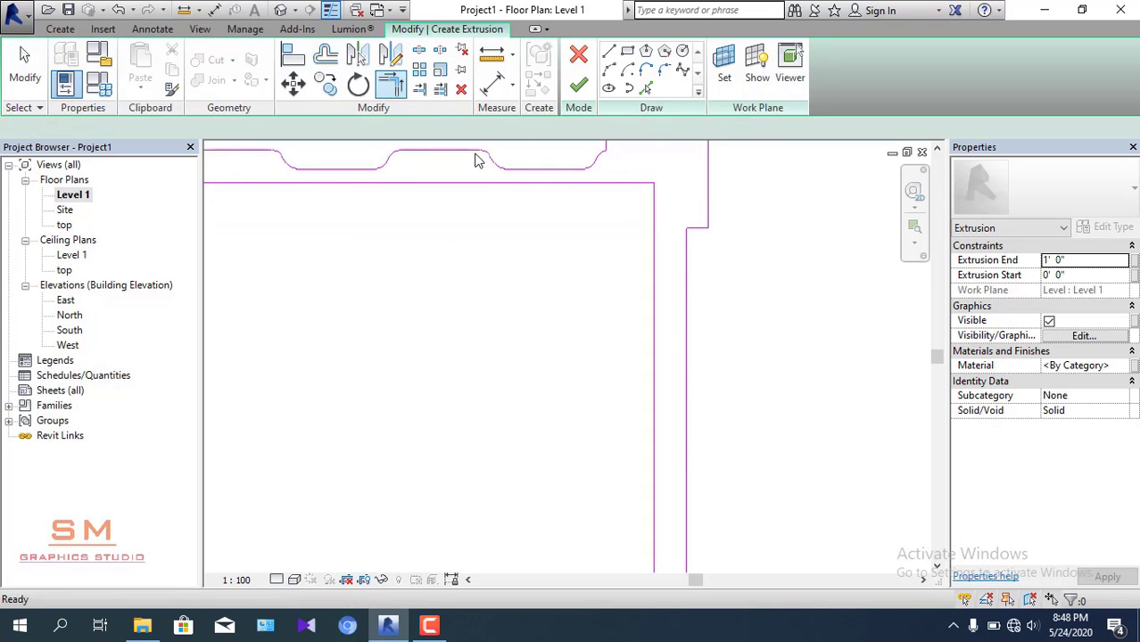
click(688, 261)
click(696, 232)
middle_drag(695, 238, 580, 388)
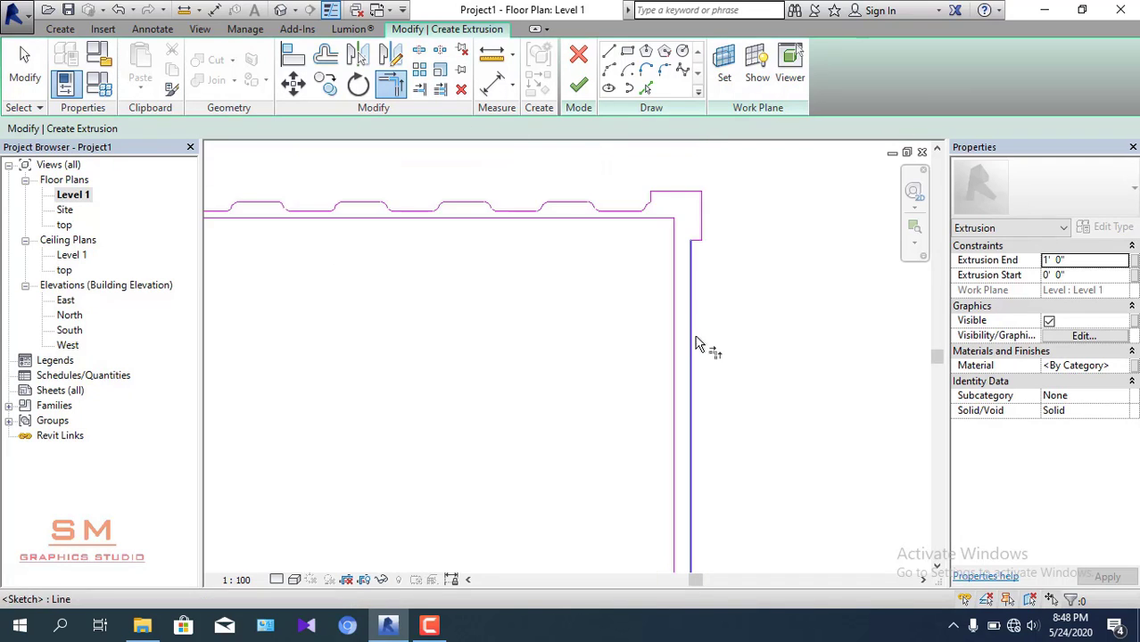
scroll(580, 392, up, 2)
scroll(585, 428, up, 1)
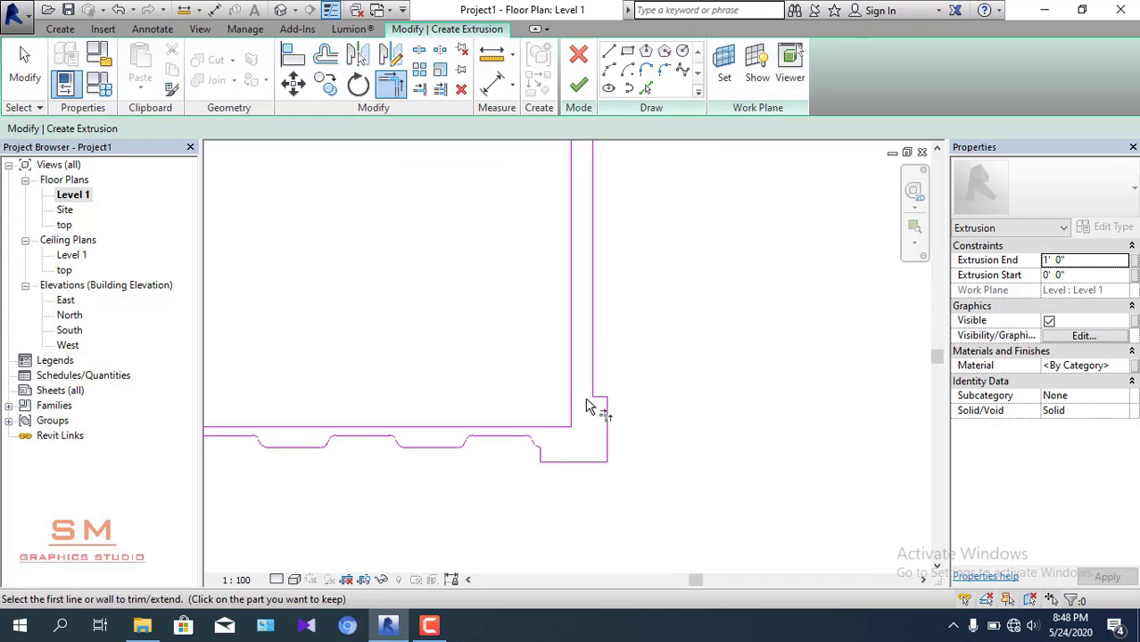
- Start a bottom-right corner join on the right edge, then cancel and exit
click(593, 392)
key(Escape)
scroll(714, 388, down, 2)
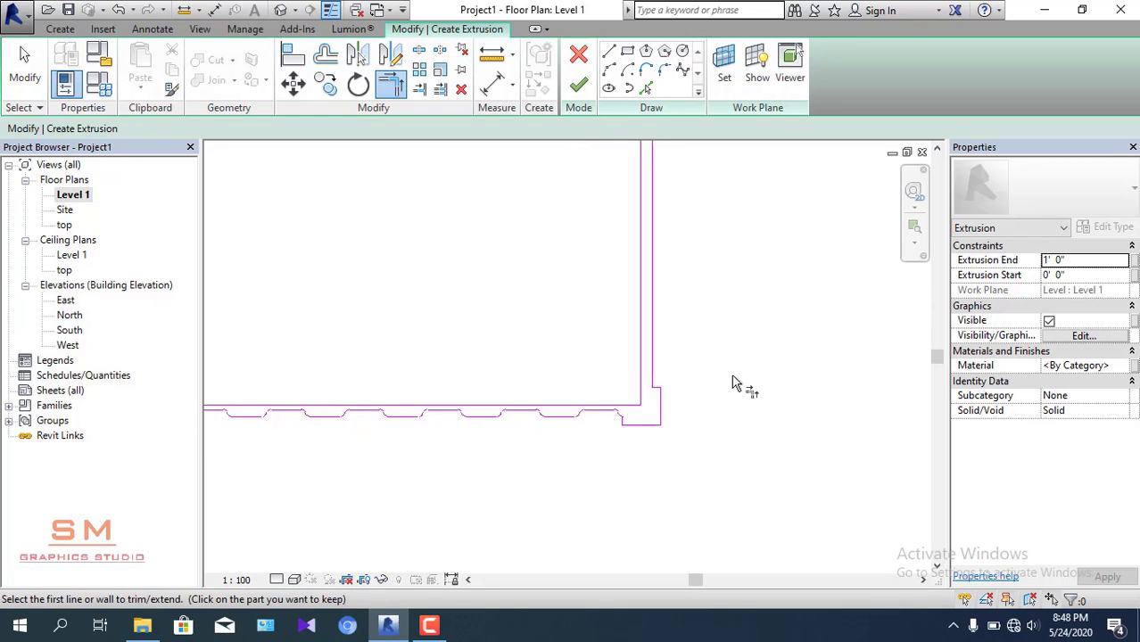
scroll(738, 381, down, 2)
key(Escape)
scroll(582, 387, down, 2)
scroll(552, 374, down, 2)
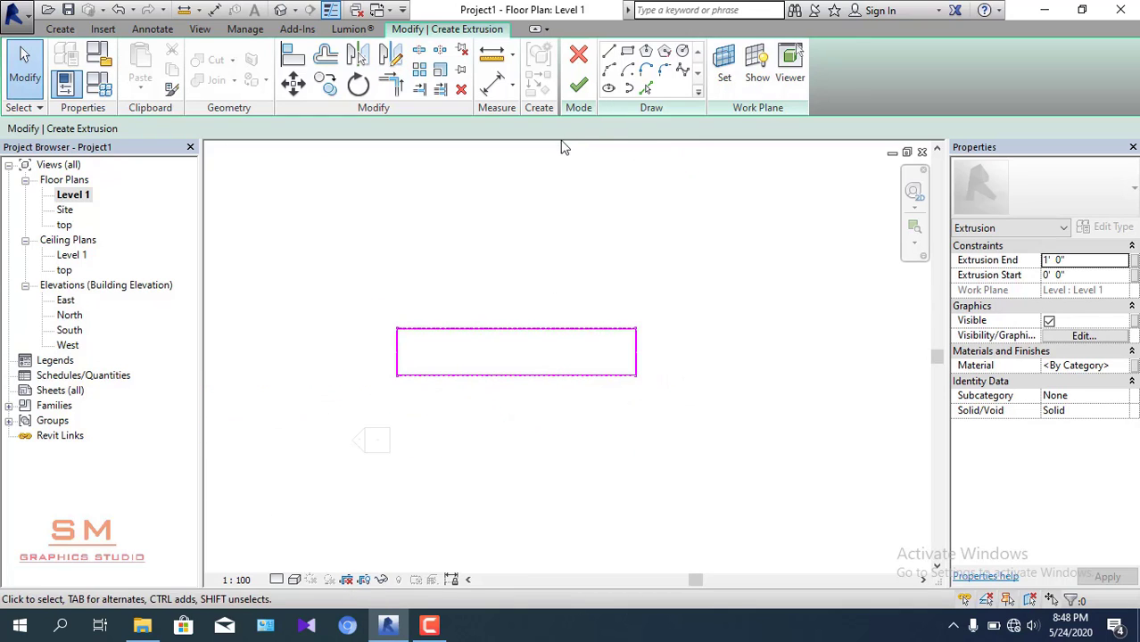
- Finish the extrusion sketch and open the Default 3D View from the View tab
click(578, 89)
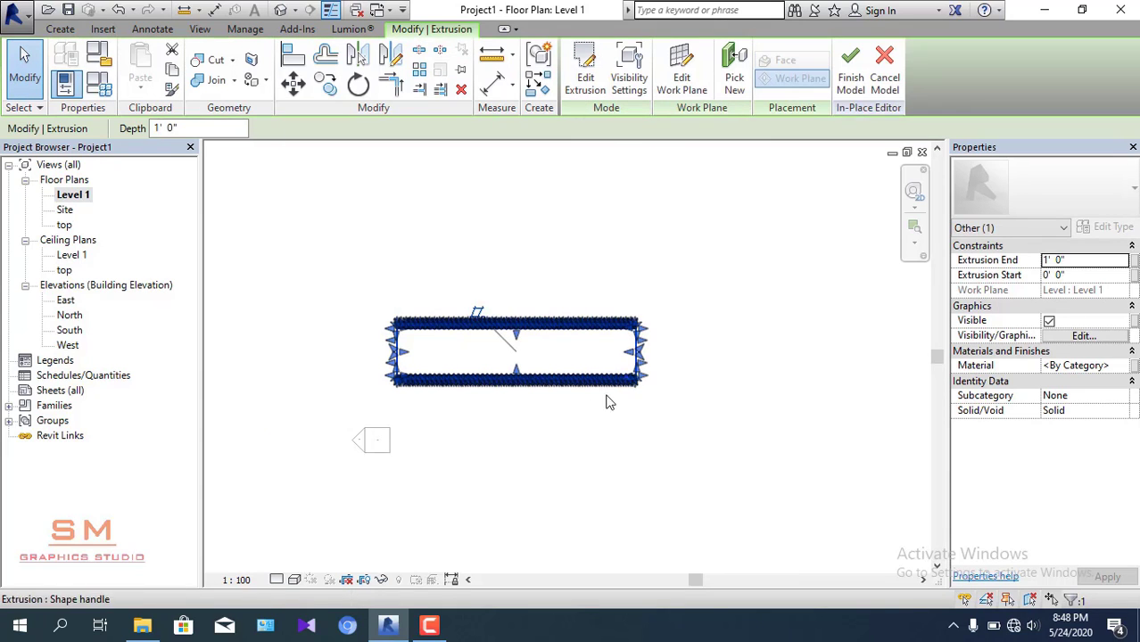
middle_drag(573, 391, 608, 381)
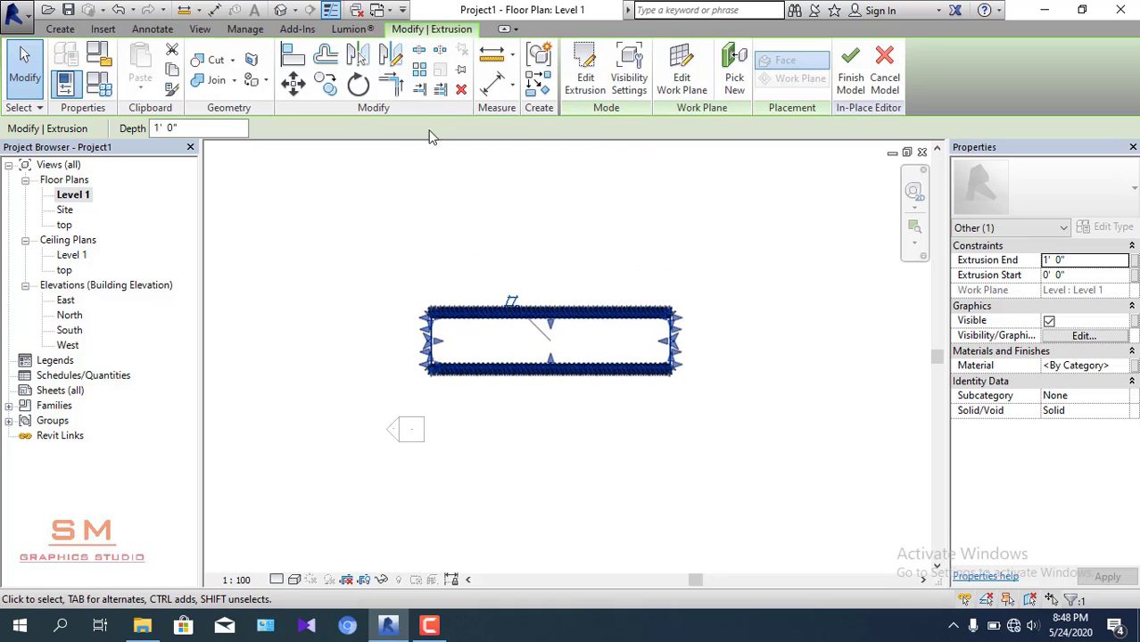
click(296, 29)
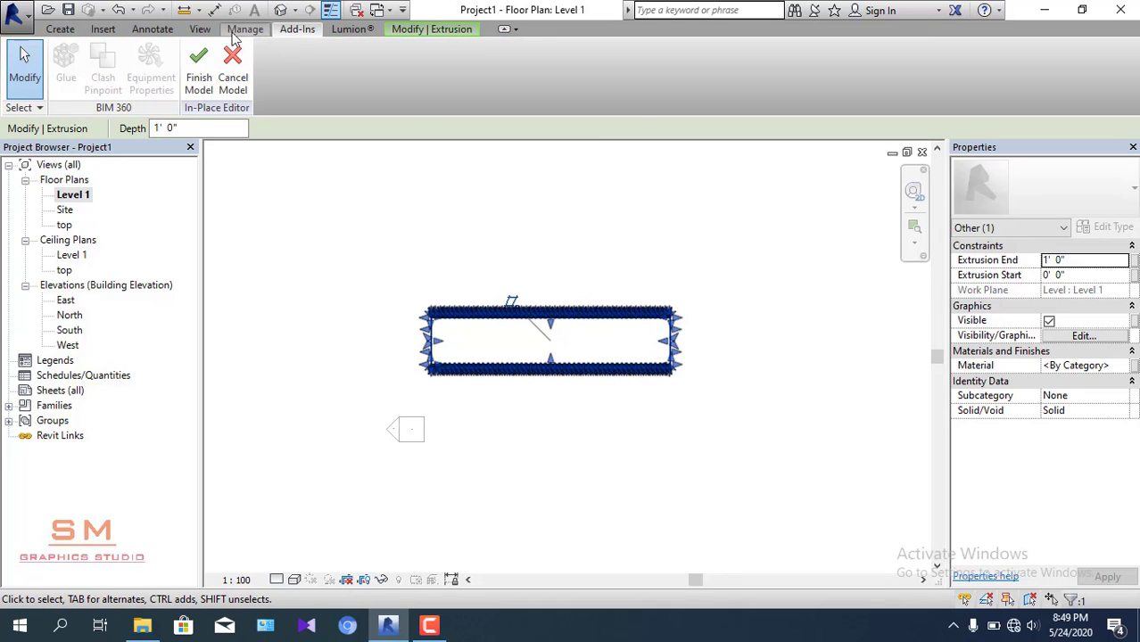
click(205, 32)
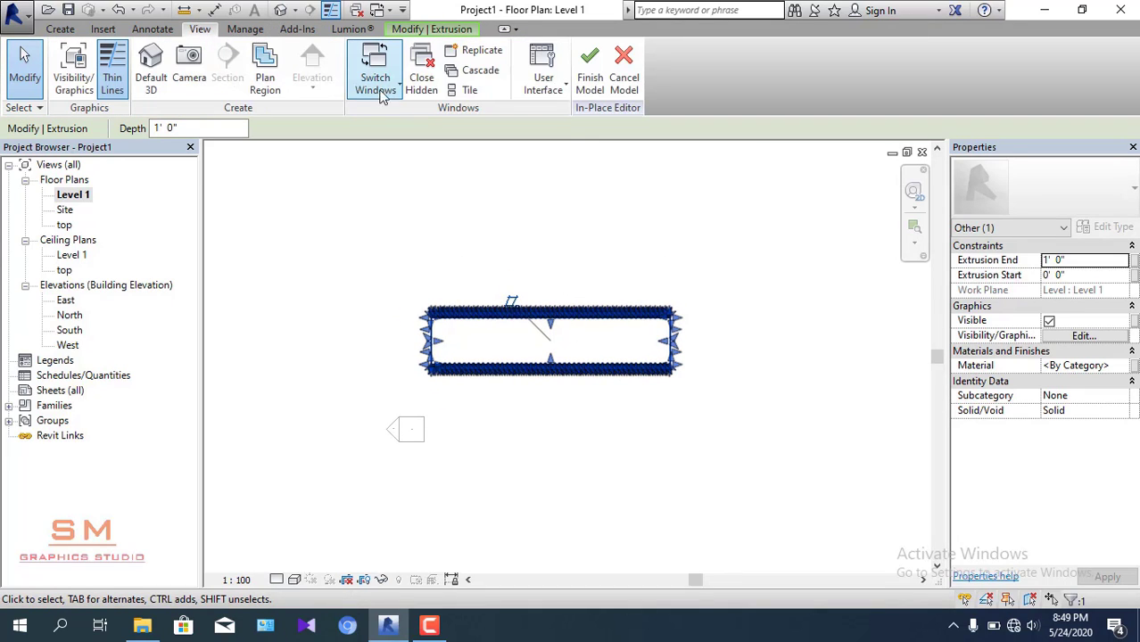
click(153, 89)
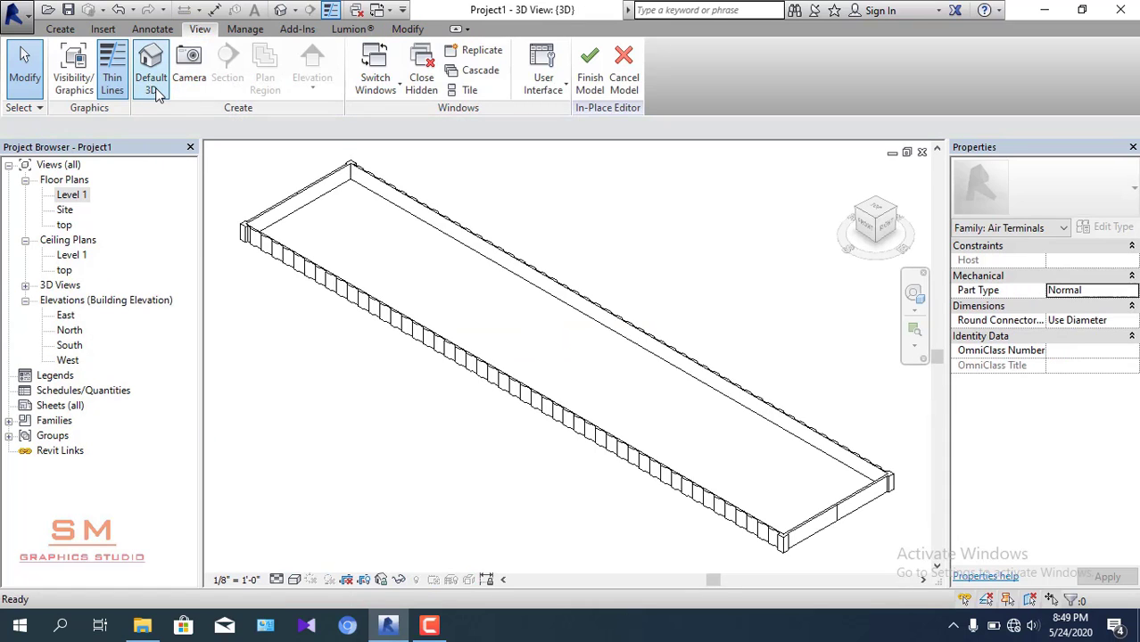
- Select the corrugated extrusion and set its Extrusion End to 7' 9" in Properties
mouse_move(667, 492)
shift+middle_down()
mouse_move(830, 394)
mouse_move(995, 394)
mouse_move(473, 430)
shift+middle_up()
scroll(473, 429, up, 3)
scroll(474, 429, up, 2)
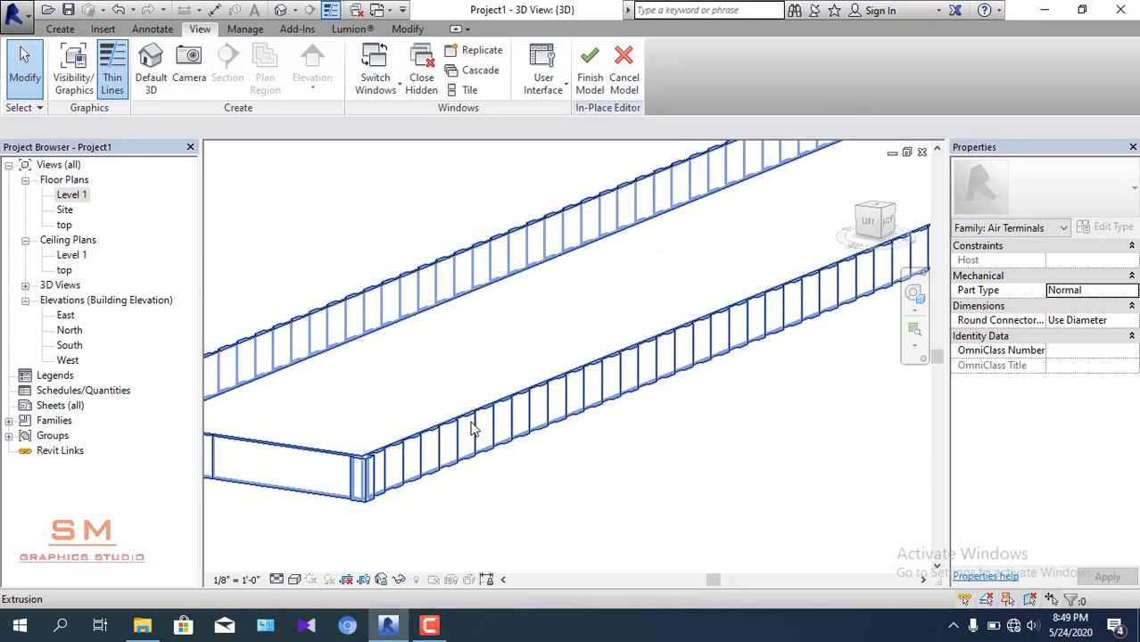
click(474, 429)
scroll(788, 394, down, 1)
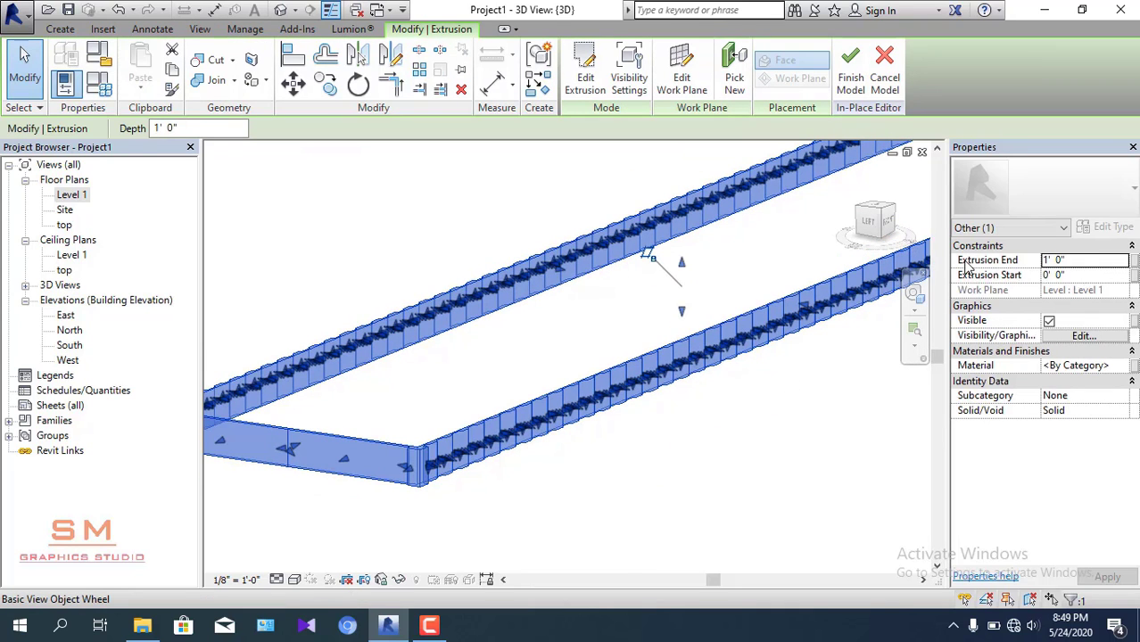
key(Return)
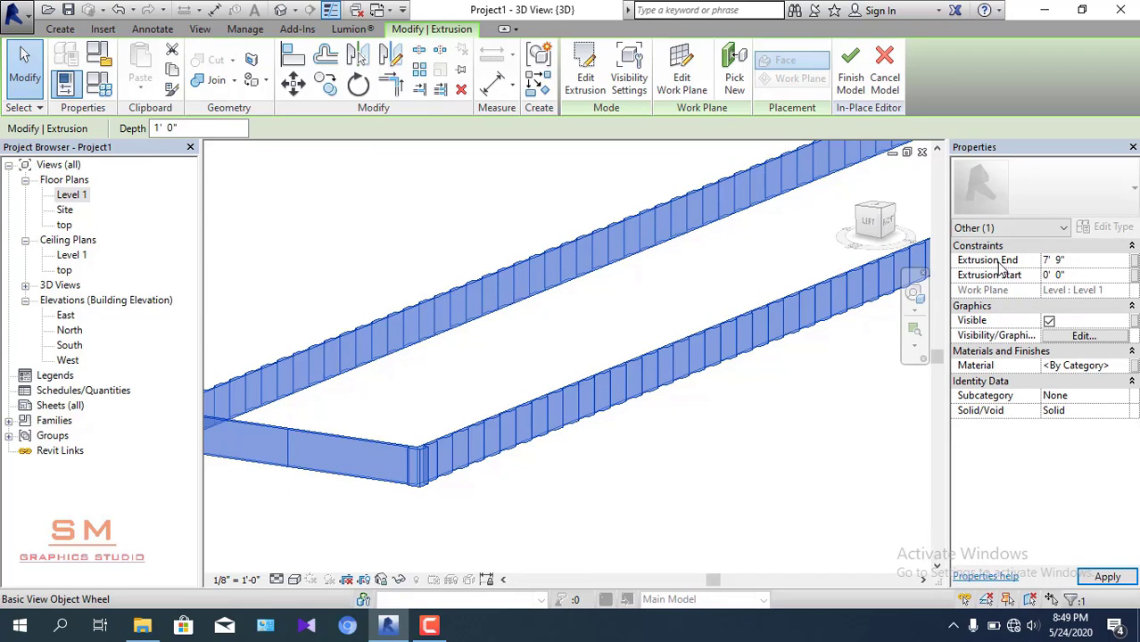
click(1106, 578)
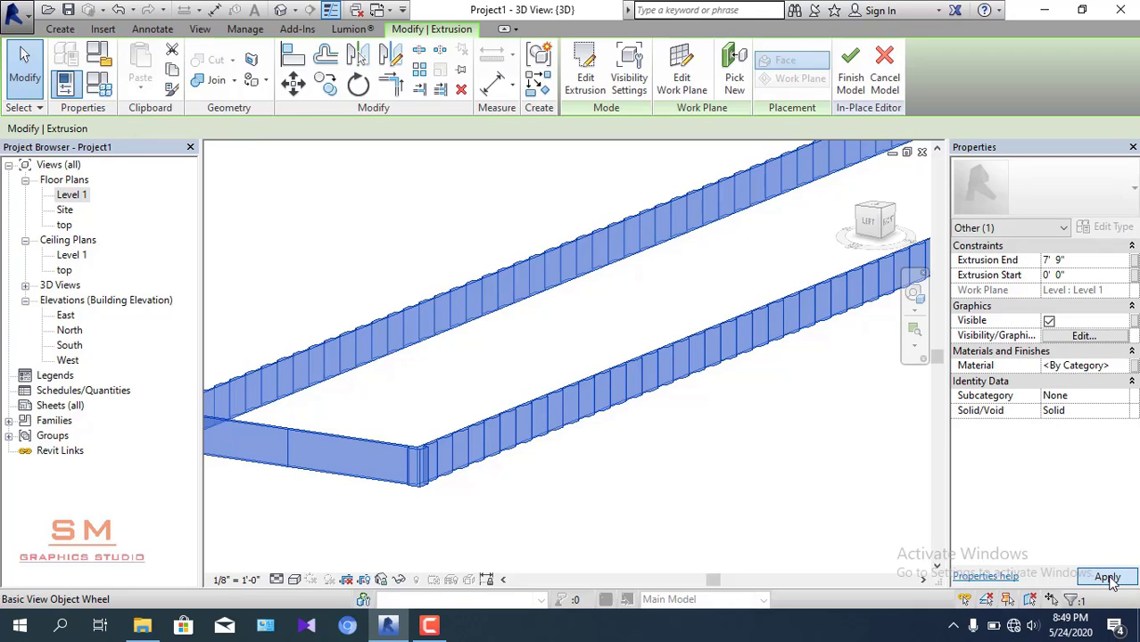
click(806, 493)
- Switch the 3D view of the corrugated container to a shaded visual style
mouse_move(805, 471)
shift+middle_down()
mouse_move(748, 425)
mouse_move(774, 460)
mouse_move(657, 460)
mouse_move(744, 474)
mouse_move(611, 438)
shift+middle_up()
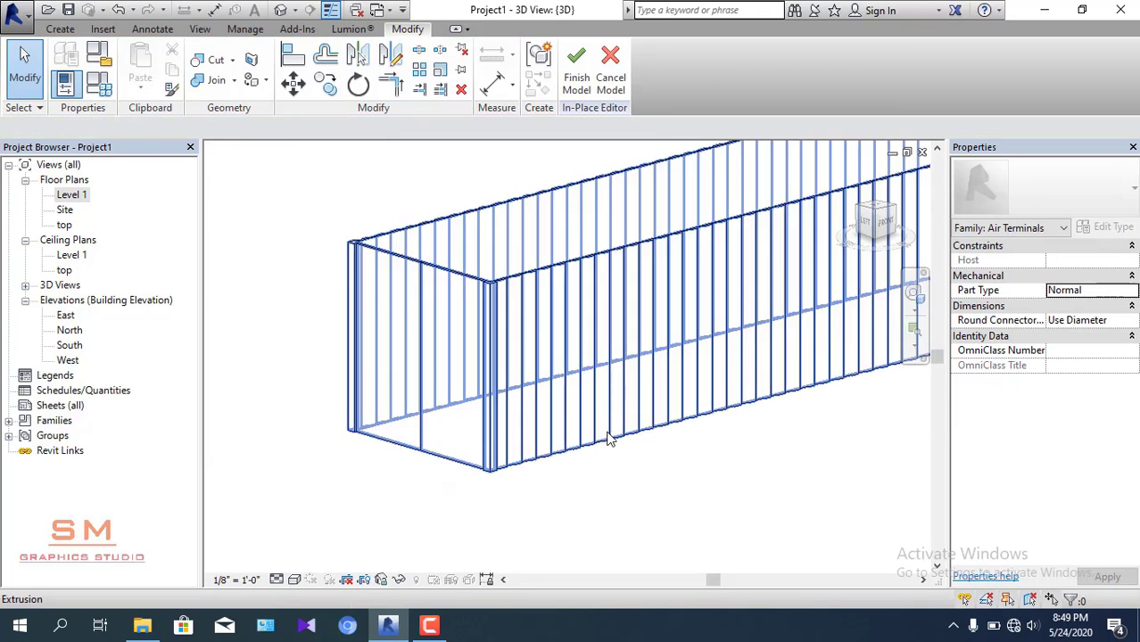
scroll(574, 435, up, 2)
scroll(574, 435, up, 1)
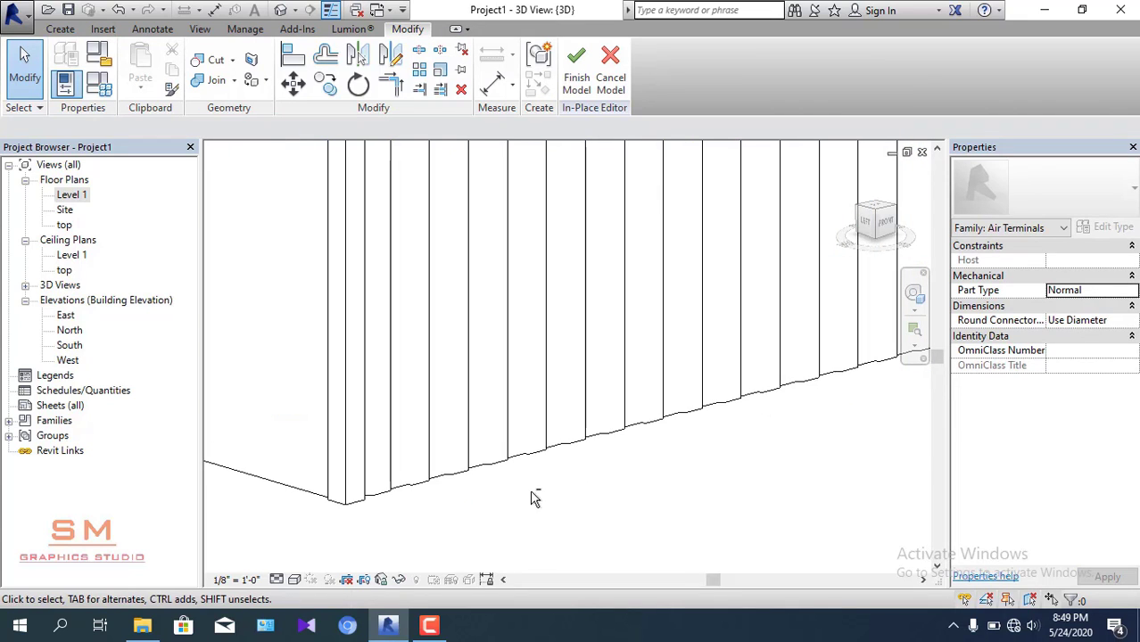
mouse_move(531, 499)
shift+middle_down()
mouse_move(578, 517)
mouse_move(534, 509)
mouse_move(313, 550)
shift+middle_up()
scroll(304, 581, up, 1)
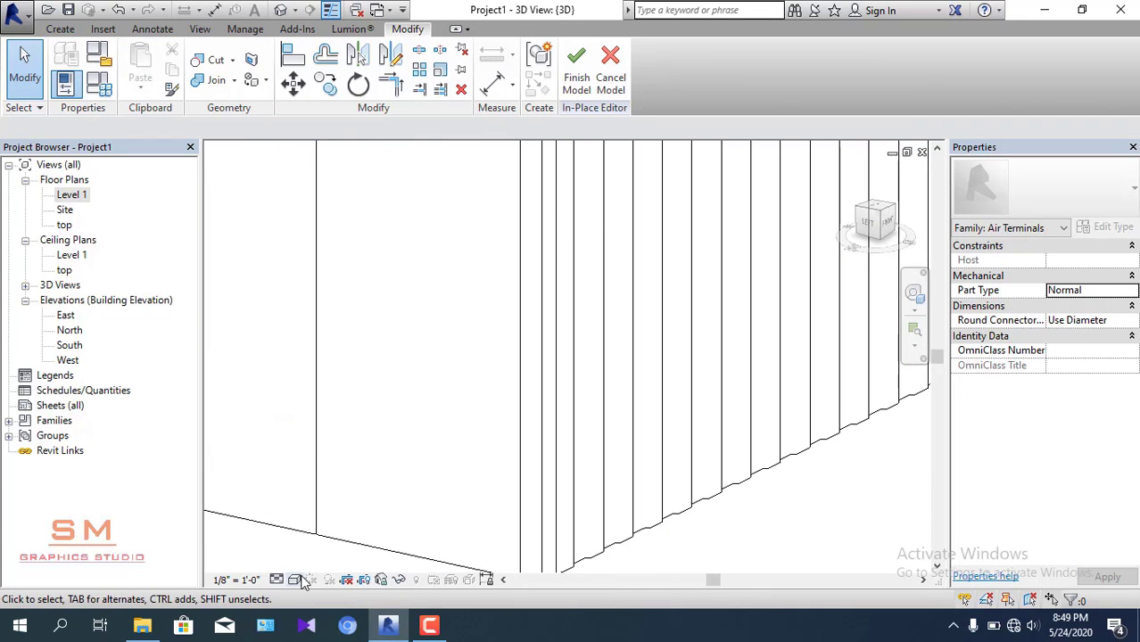
click(296, 580)
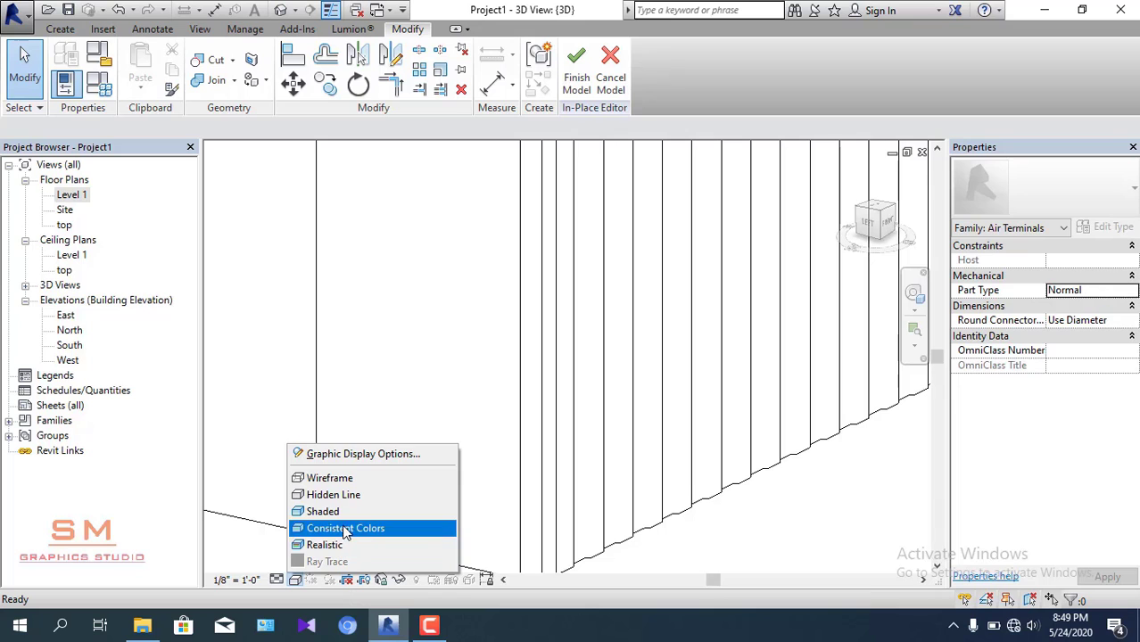
click(322, 511)
scroll(536, 433, down, 3)
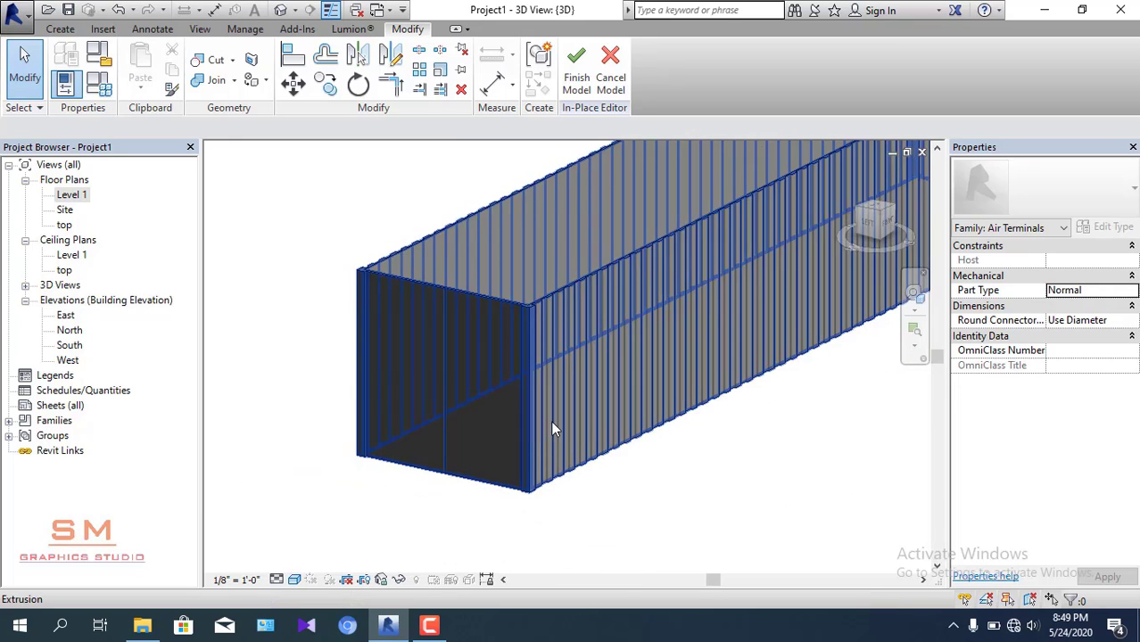
mouse_move(551, 420)
shift+middle_down()
mouse_move(691, 489)
mouse_move(651, 469)
shift+middle_up()
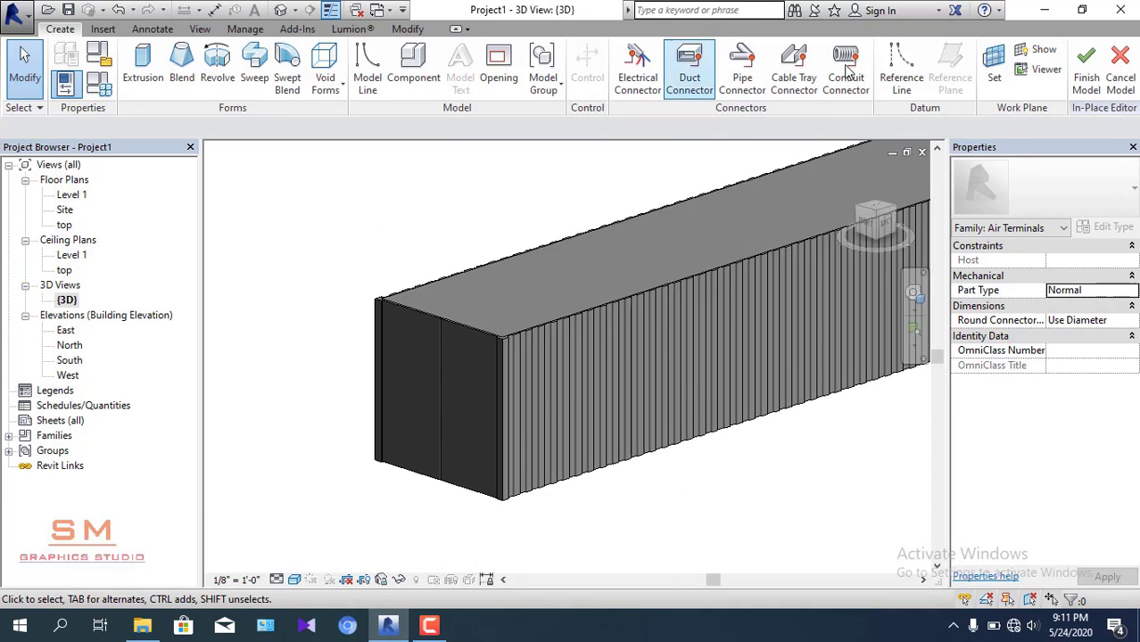
- Set the work plane to the container's wall face and view it from the ViewCube's BACK
click(994, 64)
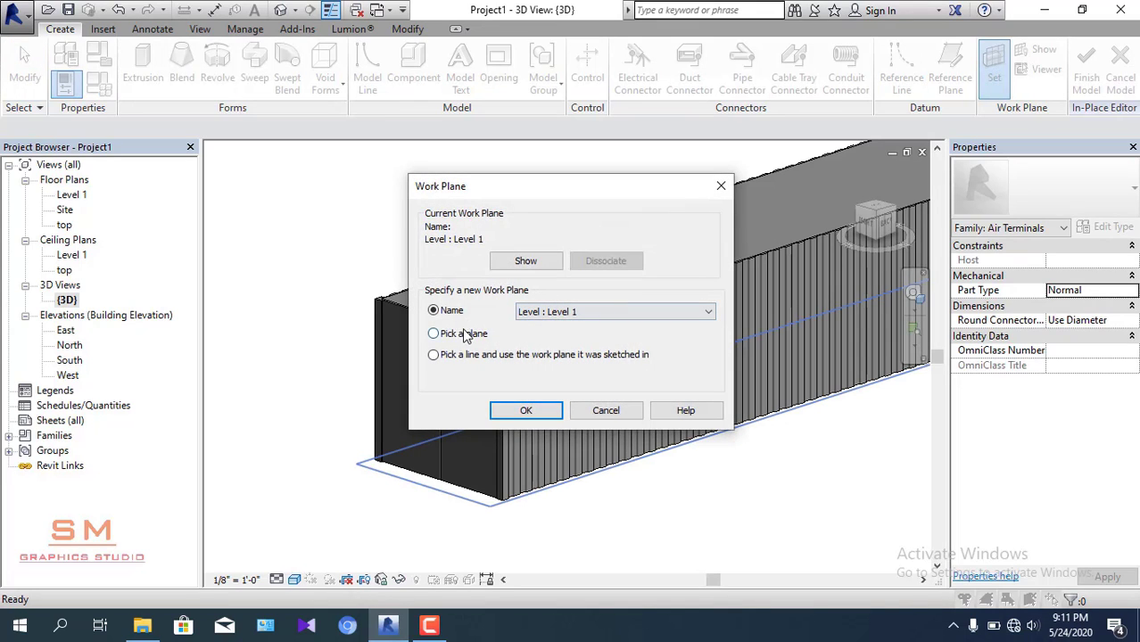
click(527, 411)
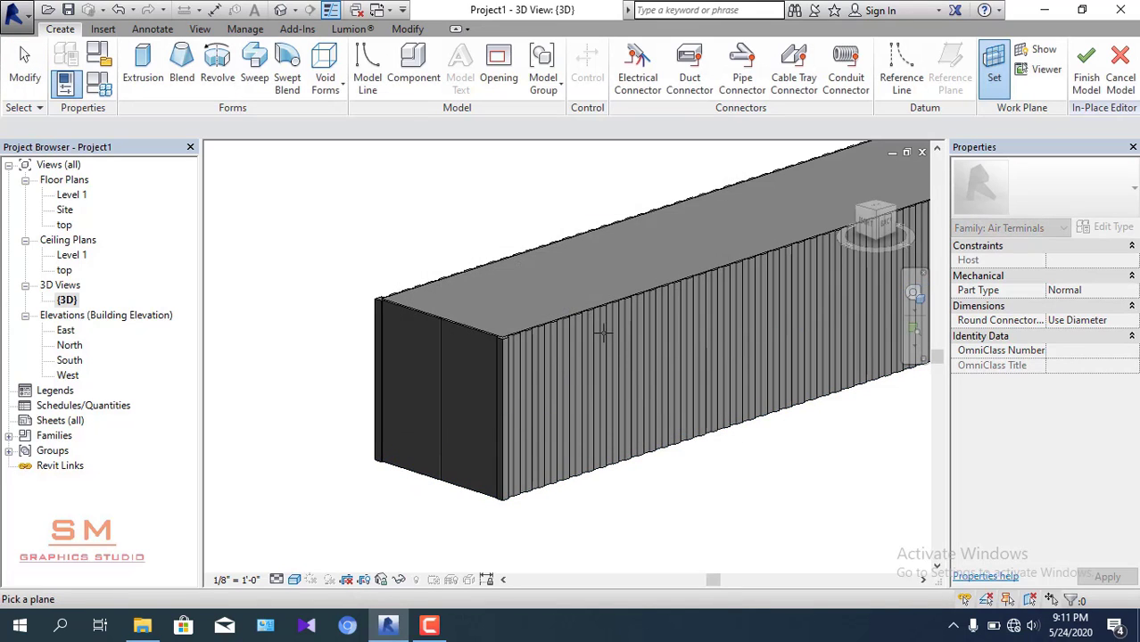
scroll(547, 324, up, 2)
scroll(493, 324, up, 3)
scroll(455, 344, up, 1)
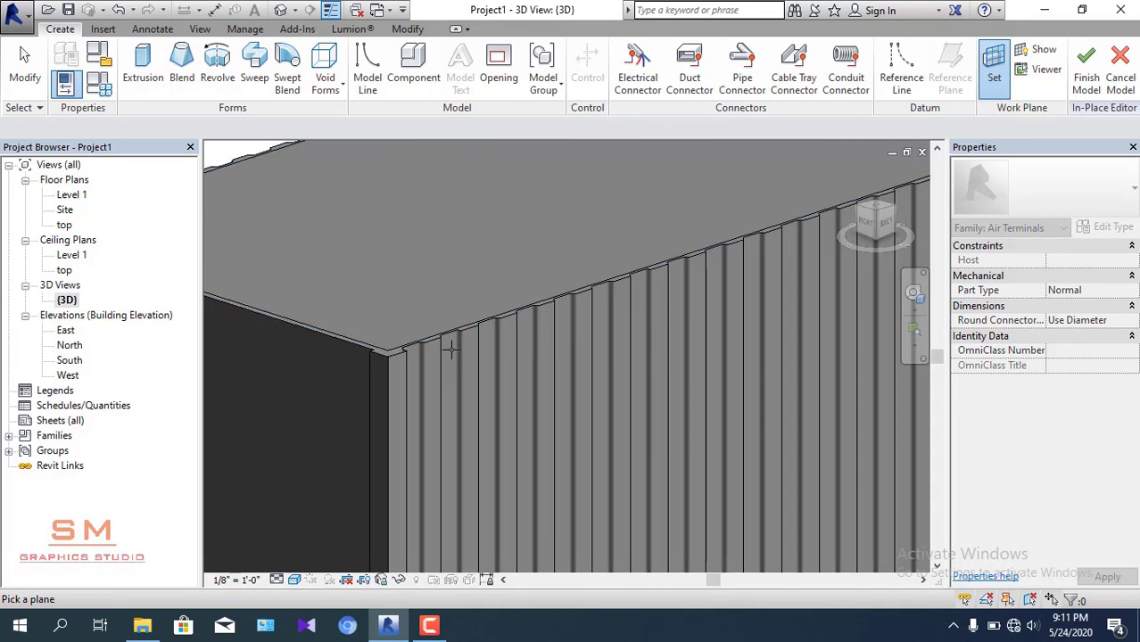
scroll(429, 350, up, 2)
scroll(428, 337, up, 1)
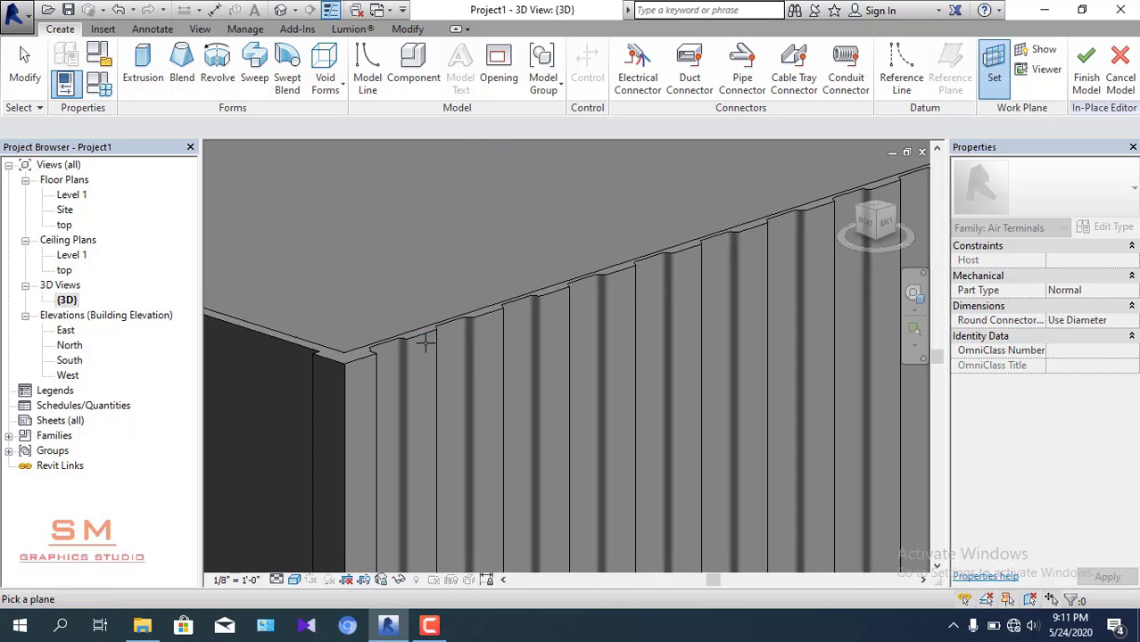
scroll(427, 338, up, 2)
scroll(424, 339, up, 2)
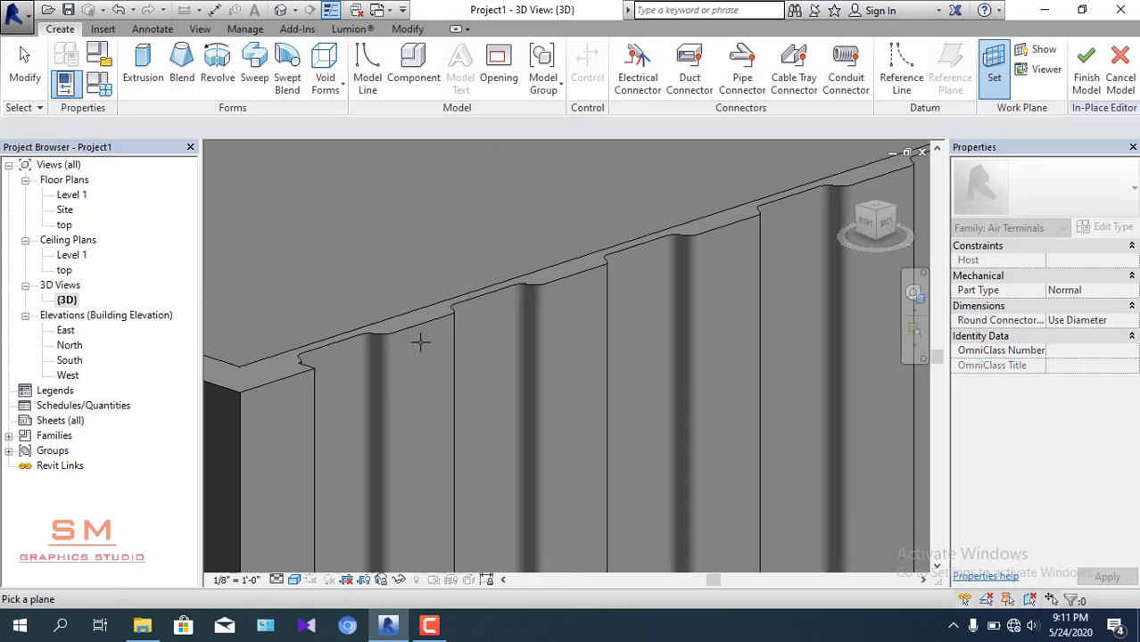
scroll(421, 339, up, 2)
middle_drag(420, 339, 338, 337)
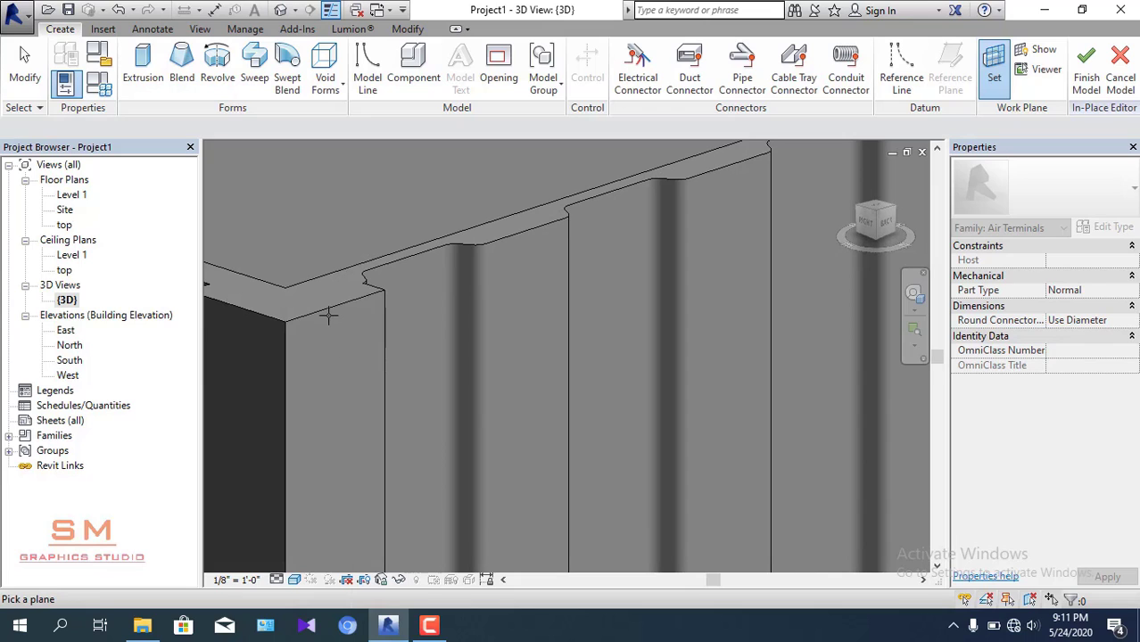
click(328, 314)
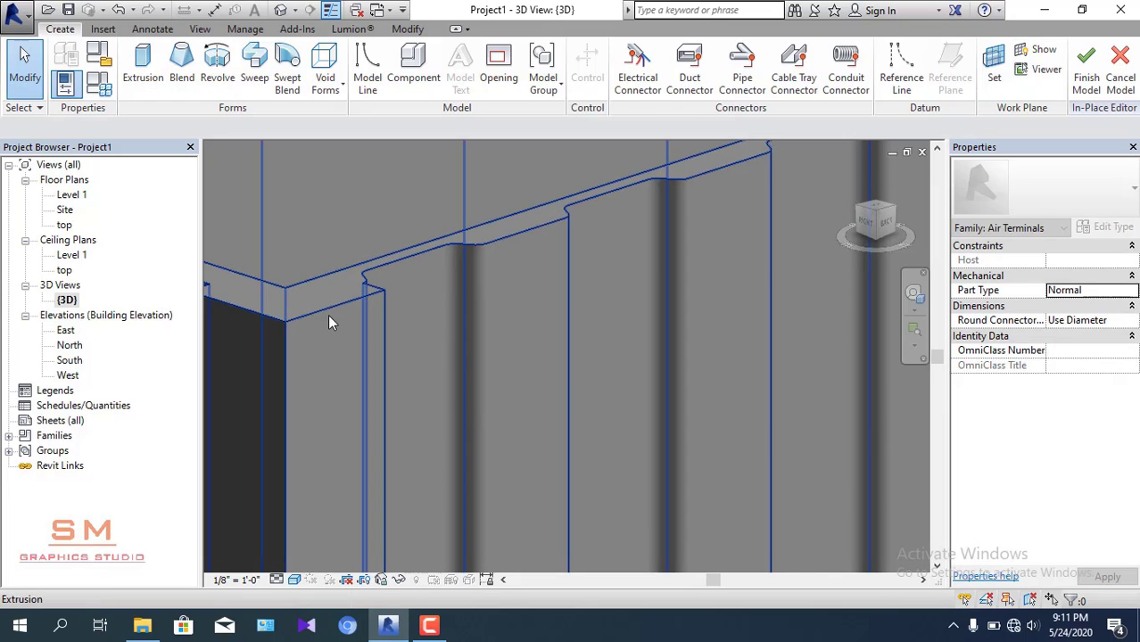
click(886, 225)
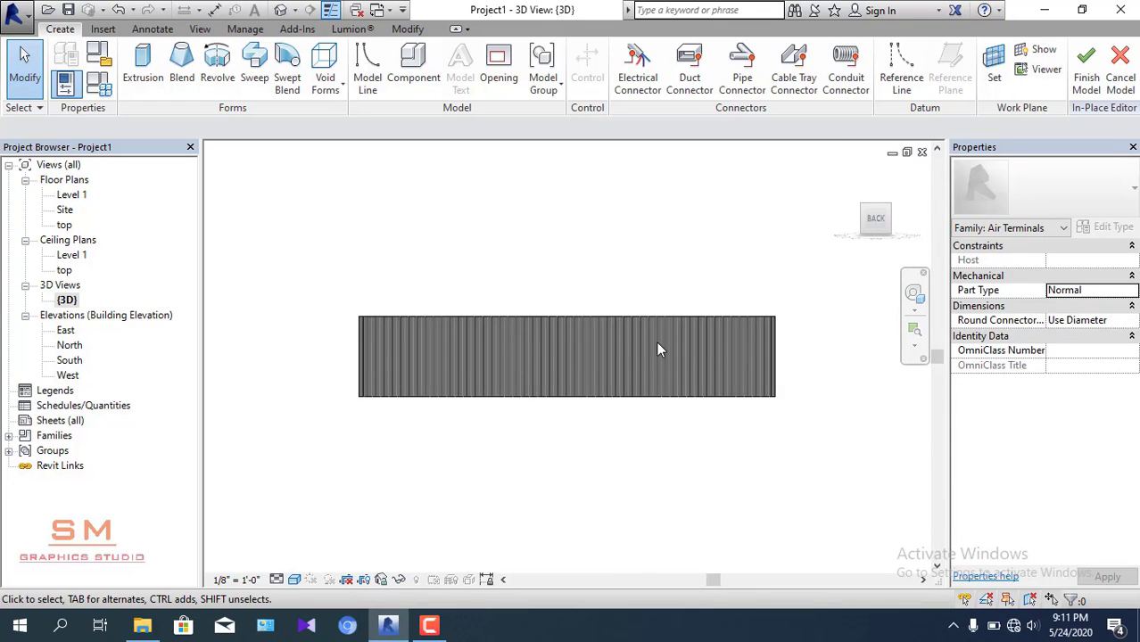
- Sketch a thin extrusion rectangle spanning the back wall's full top edge, left end to right end
click(143, 64)
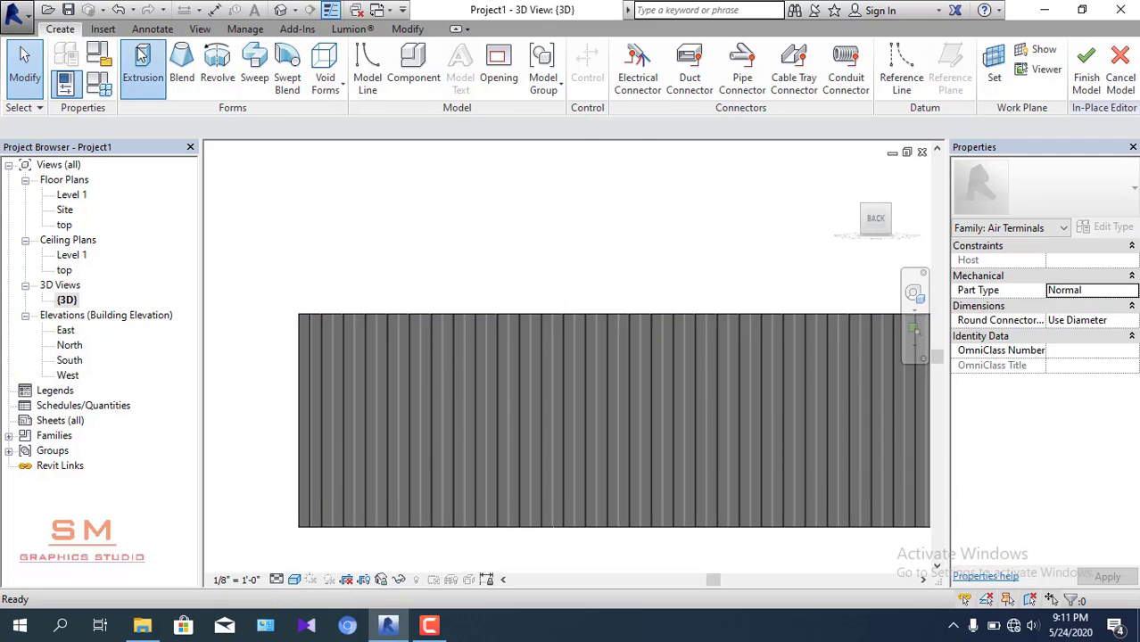
click(628, 52)
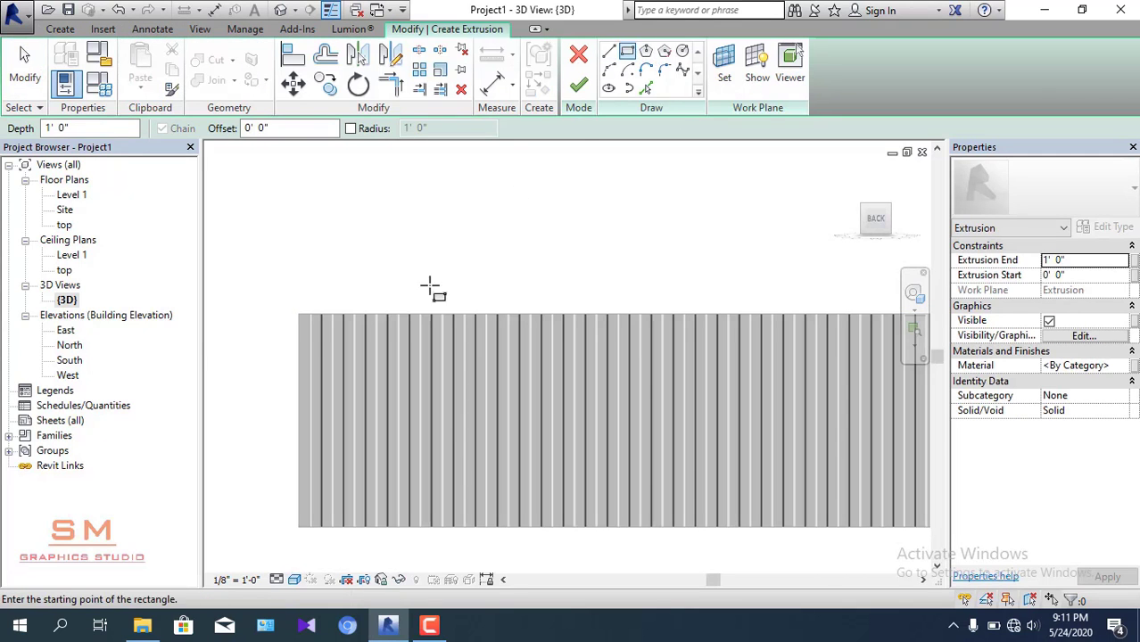
scroll(287, 323, up, 1)
scroll(293, 313, up, 2)
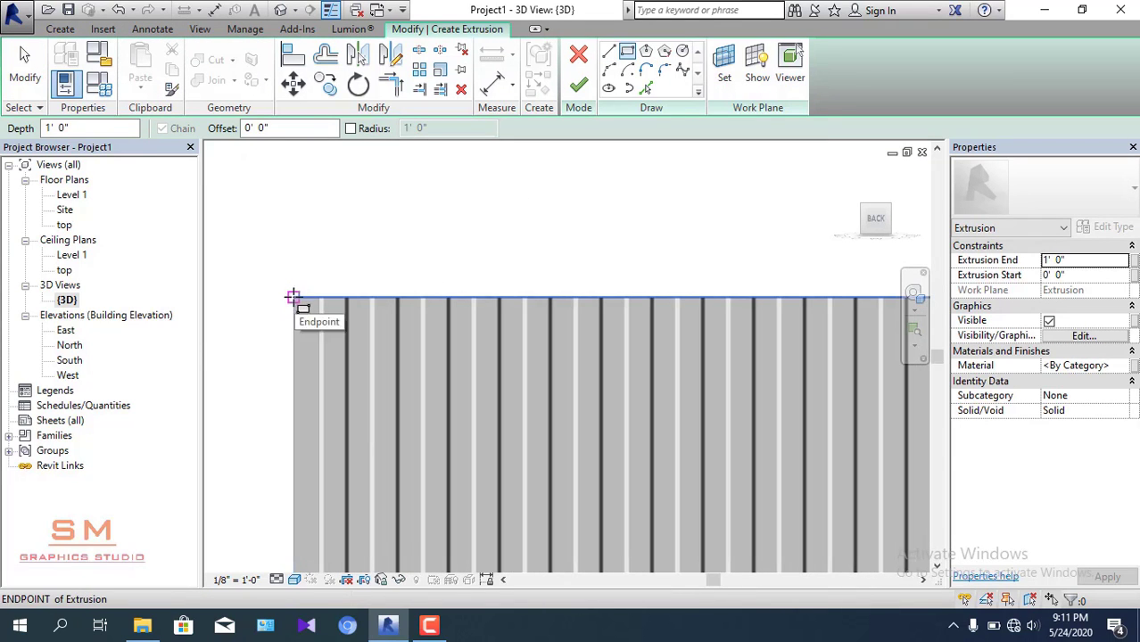
scroll(294, 296, up, 2)
click(294, 297)
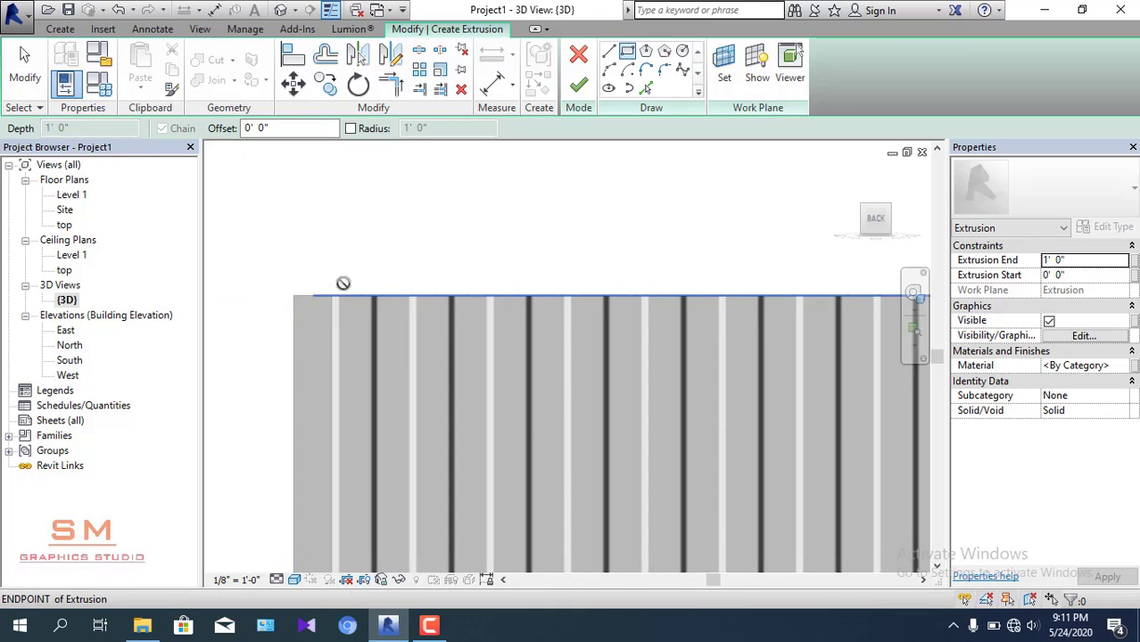
scroll(352, 278, down, 1)
scroll(364, 275, down, 2)
scroll(437, 272, down, 2)
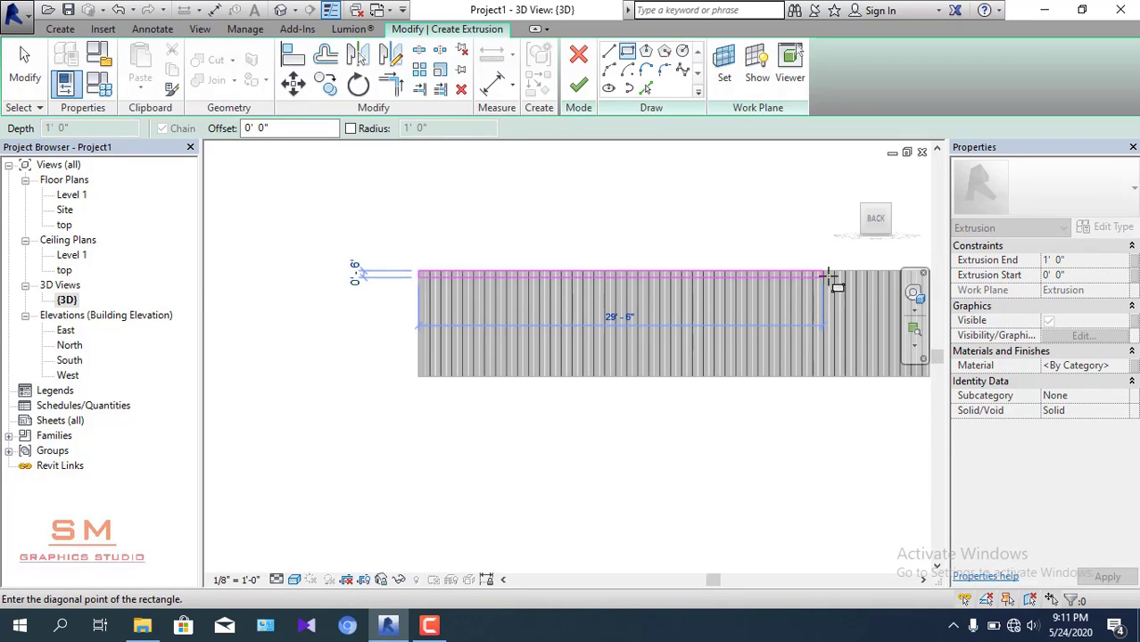
mouse_move(817, 265)
middle_down()
mouse_move(766, 265)
mouse_move(810, 272)
middle_up()
scroll(841, 260, up, 1)
scroll(841, 261, up, 2)
scroll(804, 286, up, 1)
scroll(803, 285, up, 1)
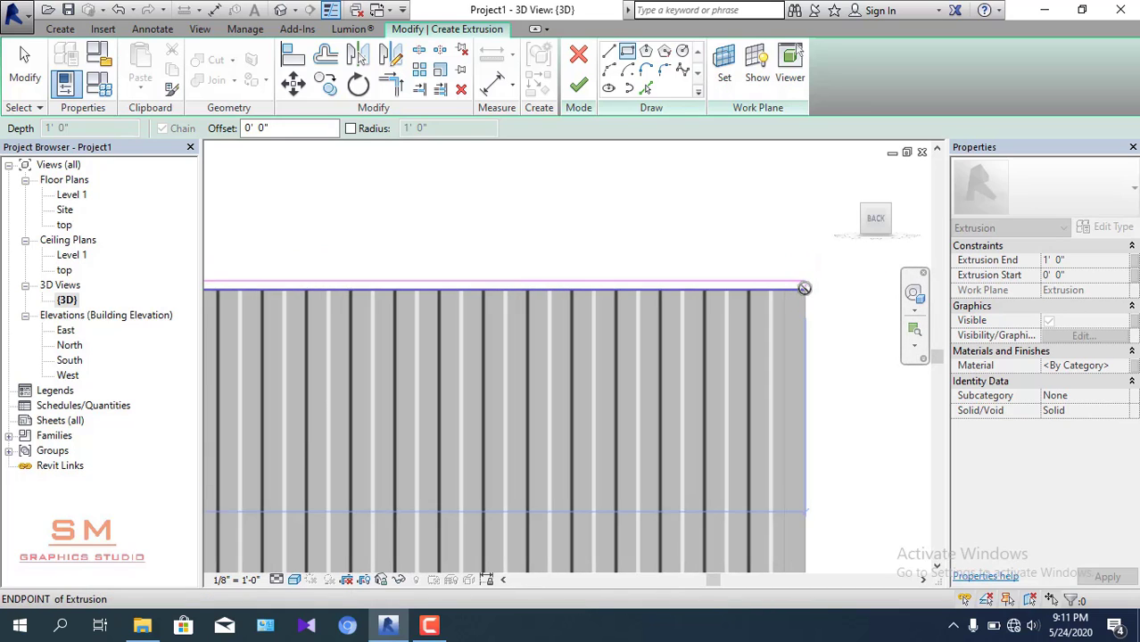
scroll(805, 285, up, 2)
scroll(809, 286, up, 1)
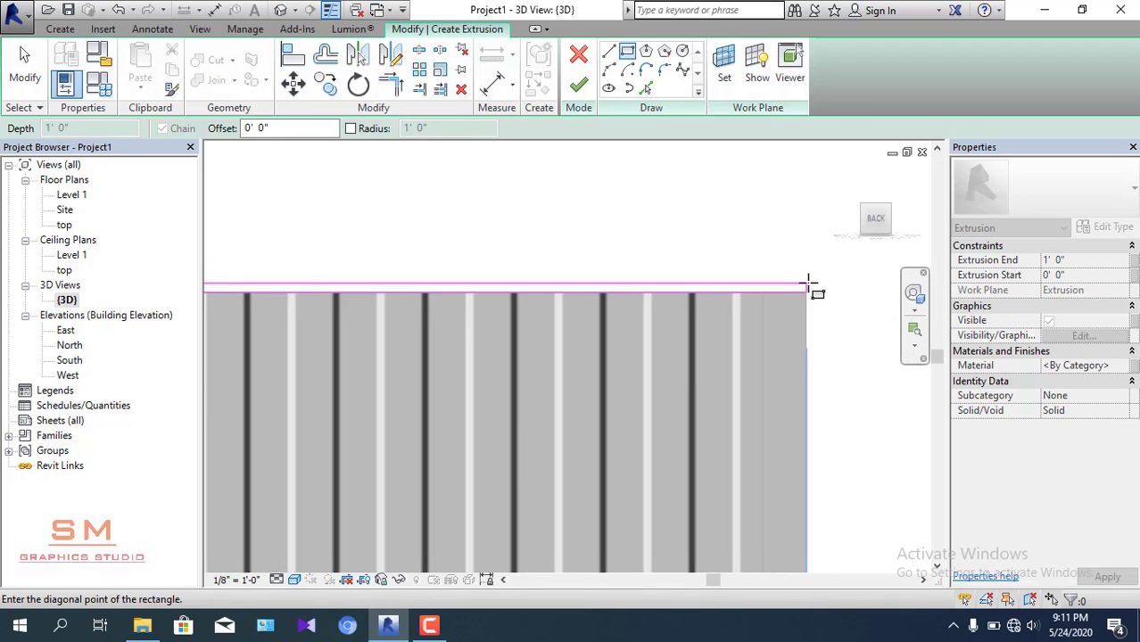
click(808, 286)
- Check the top sketch line's length, then finish the 1' 0"-deep strip extrusion
scroll(819, 259, down, 2)
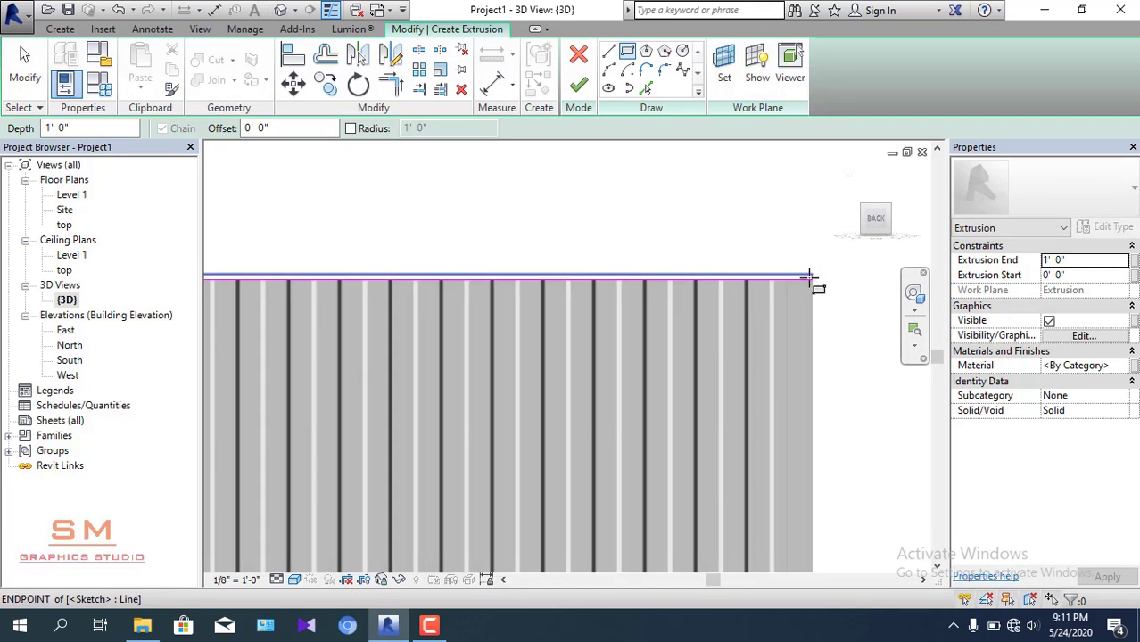
scroll(807, 283, up, 2)
key(Escape)
click(804, 282)
scroll(819, 279, down, 1)
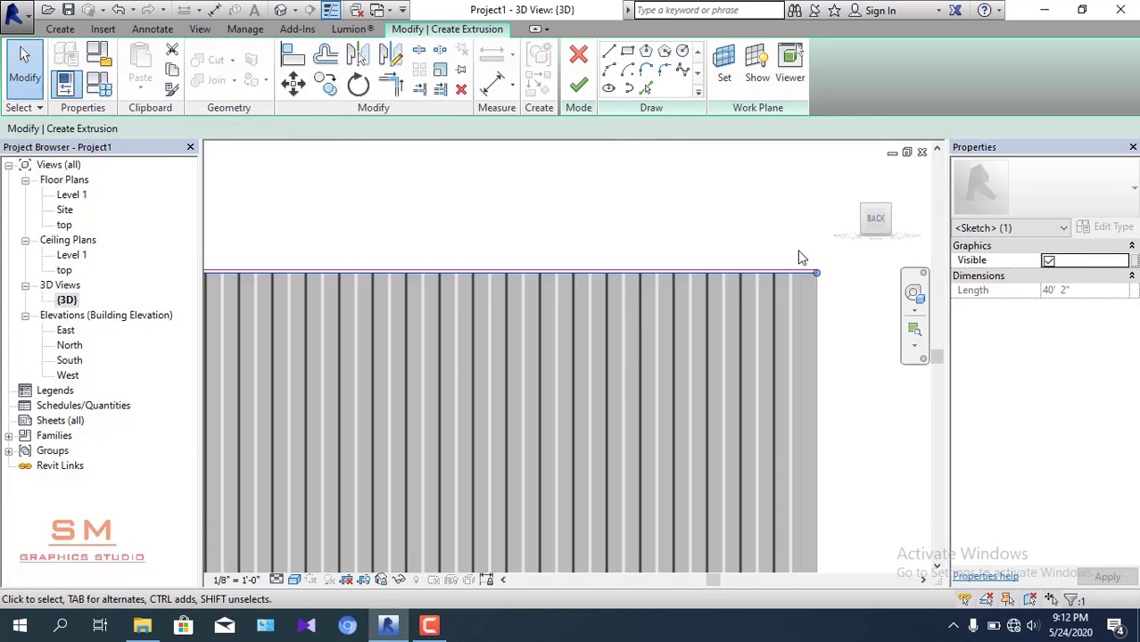
scroll(797, 256, down, 1)
scroll(676, 265, down, 1)
scroll(375, 260, up, 1)
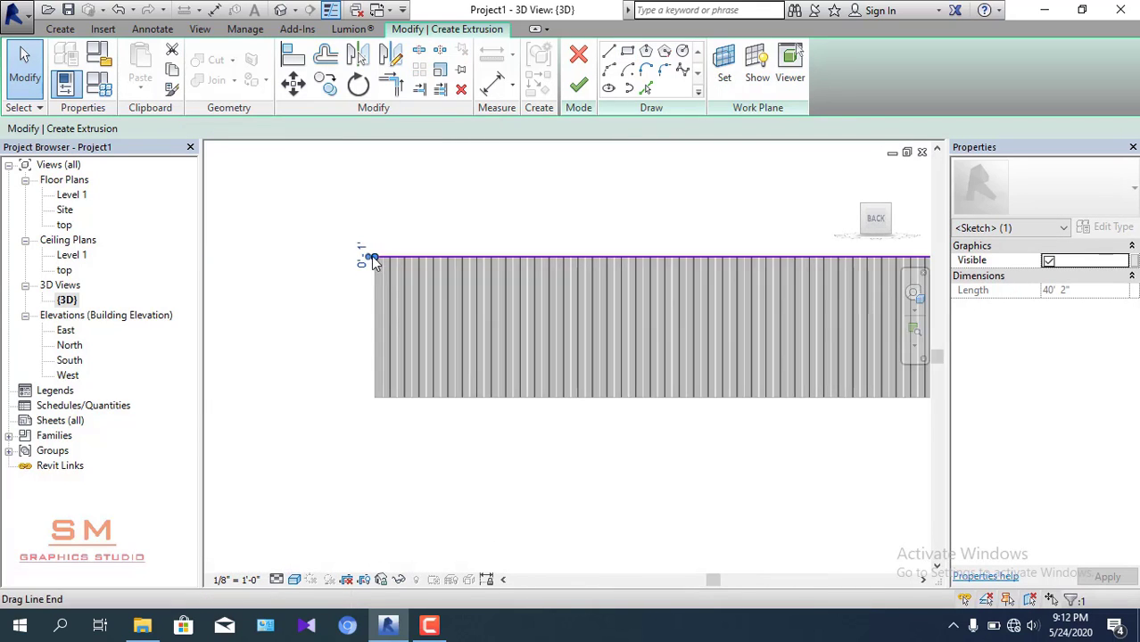
scroll(357, 279, up, 2)
click(442, 220)
scroll(441, 230, down, 1)
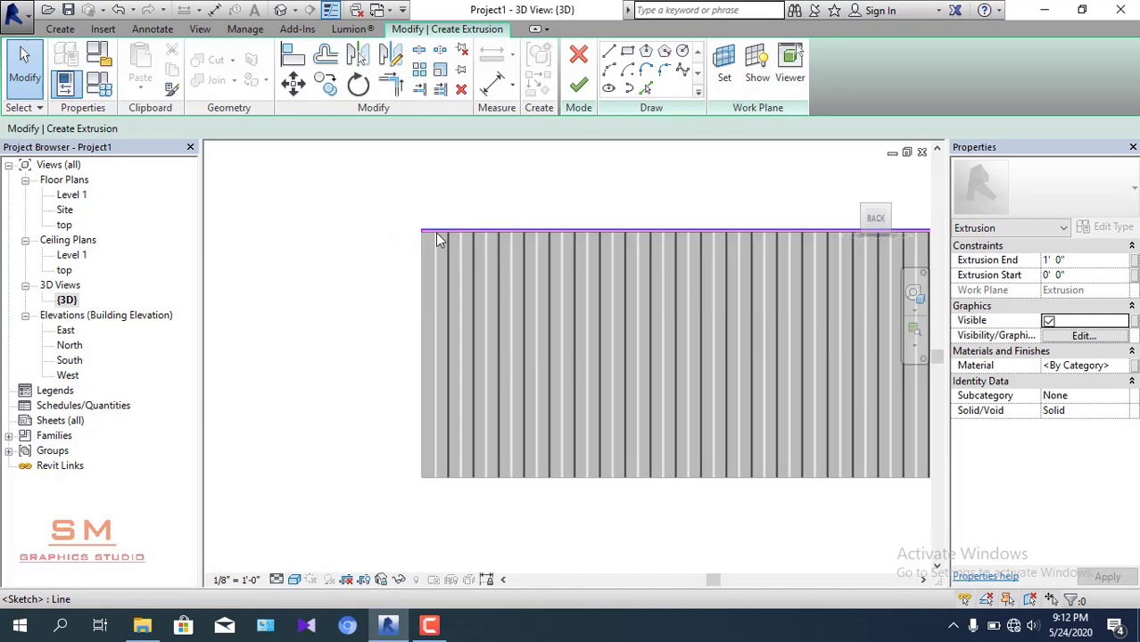
scroll(438, 236, down, 2)
mouse_move(382, 346)
shift+middle_down()
mouse_move(504, 457)
mouse_move(657, 476)
mouse_move(606, 360)
shift+middle_up()
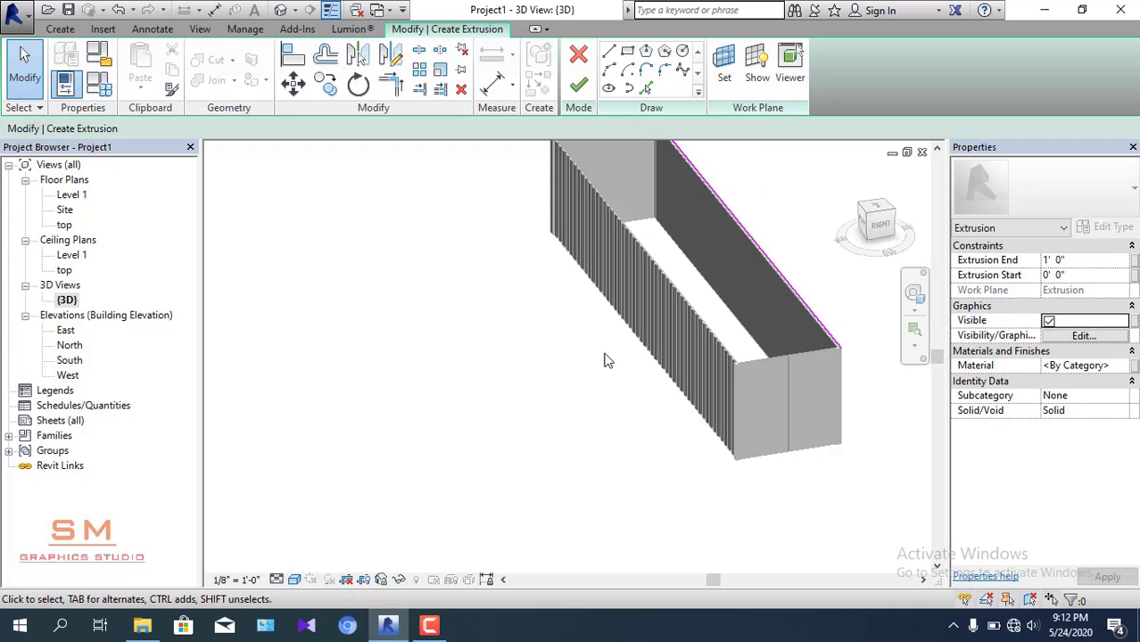
click(585, 89)
scroll(828, 289, up, 1)
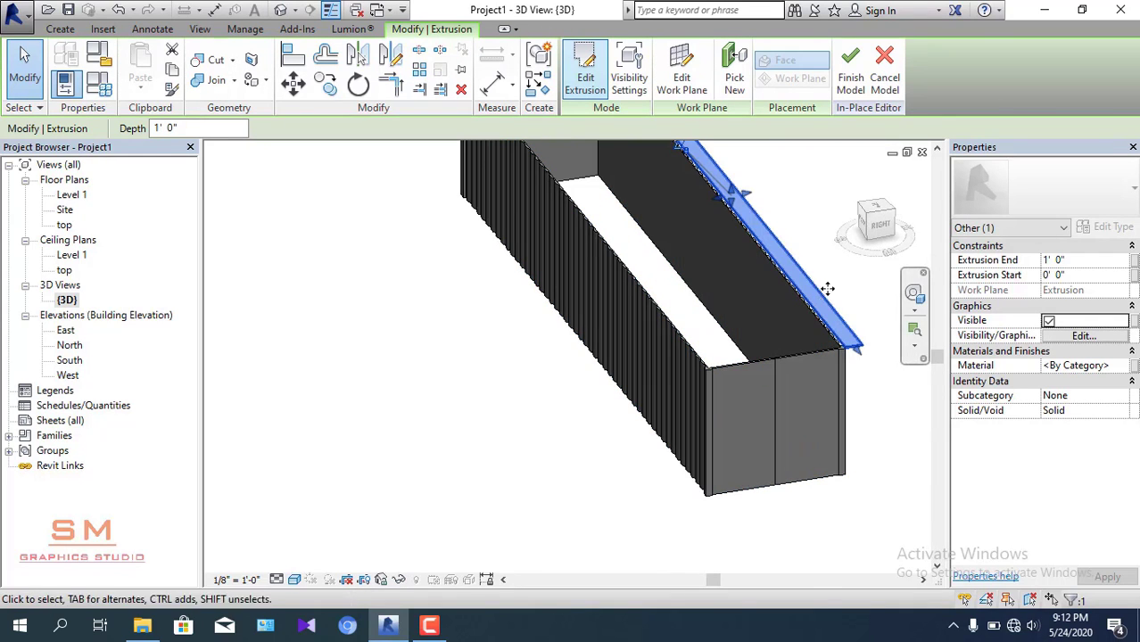
- Set the strip's Extrusion End to -8' so it becomes a roof slab
click(1079, 267)
text(-8)
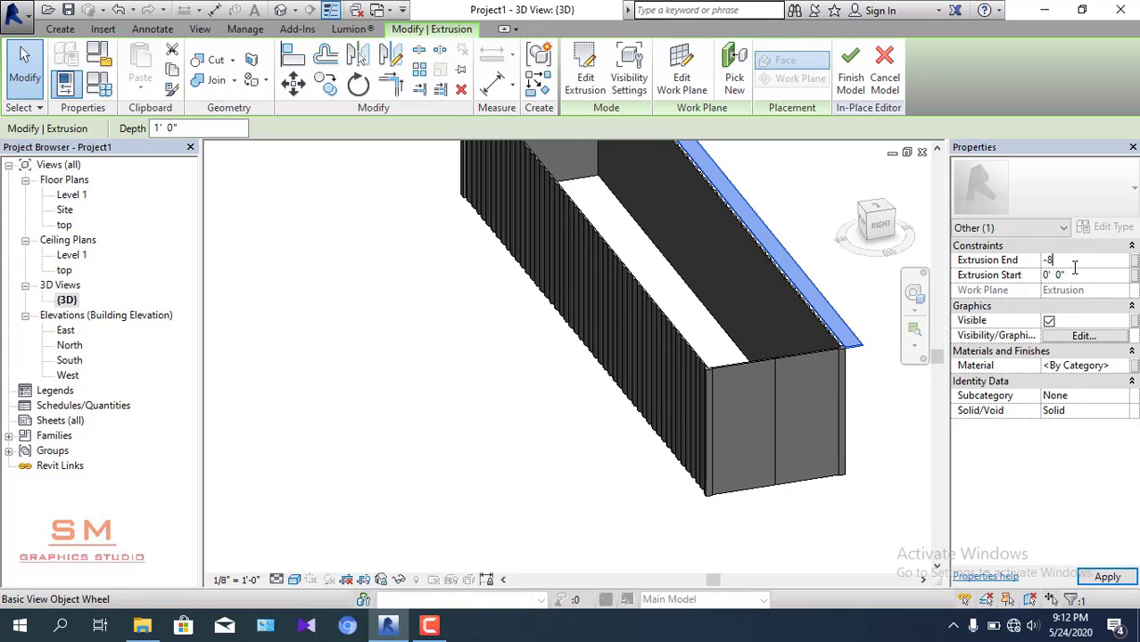
key(Return)
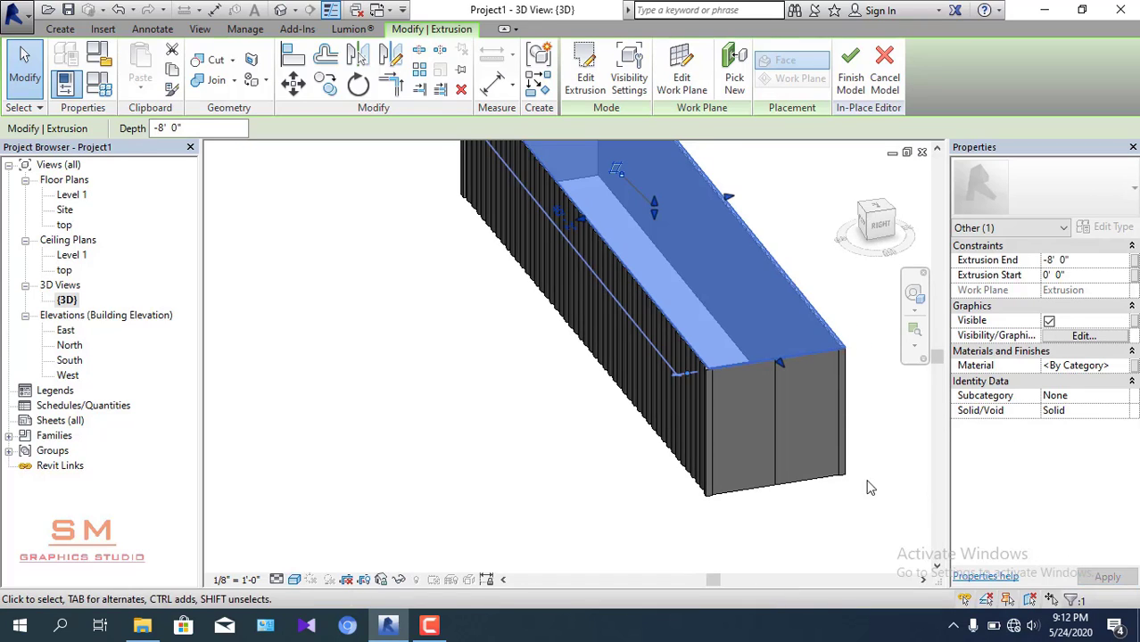
click(874, 493)
- Orbit around the container to inspect the new roof slab from the side and above
scroll(727, 381, up, 2)
scroll(660, 379, up, 3)
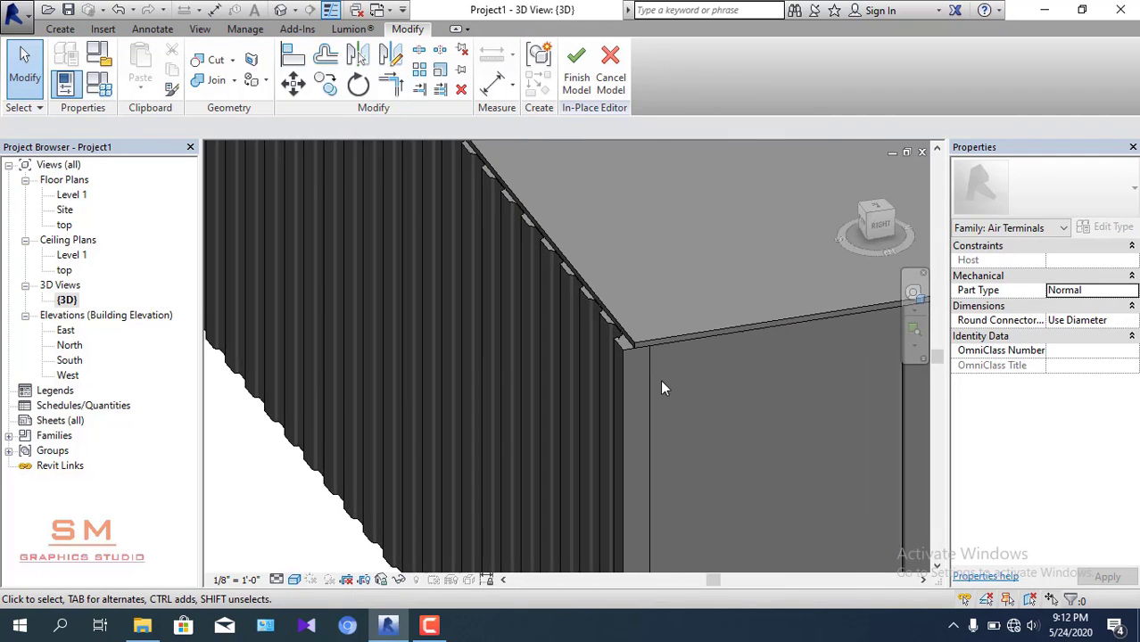
mouse_move(647, 350)
shift+middle_down()
mouse_move(621, 329)
mouse_move(601, 400)
mouse_move(427, 364)
mouse_move(746, 385)
mouse_move(418, 216)
shift+middle_up()
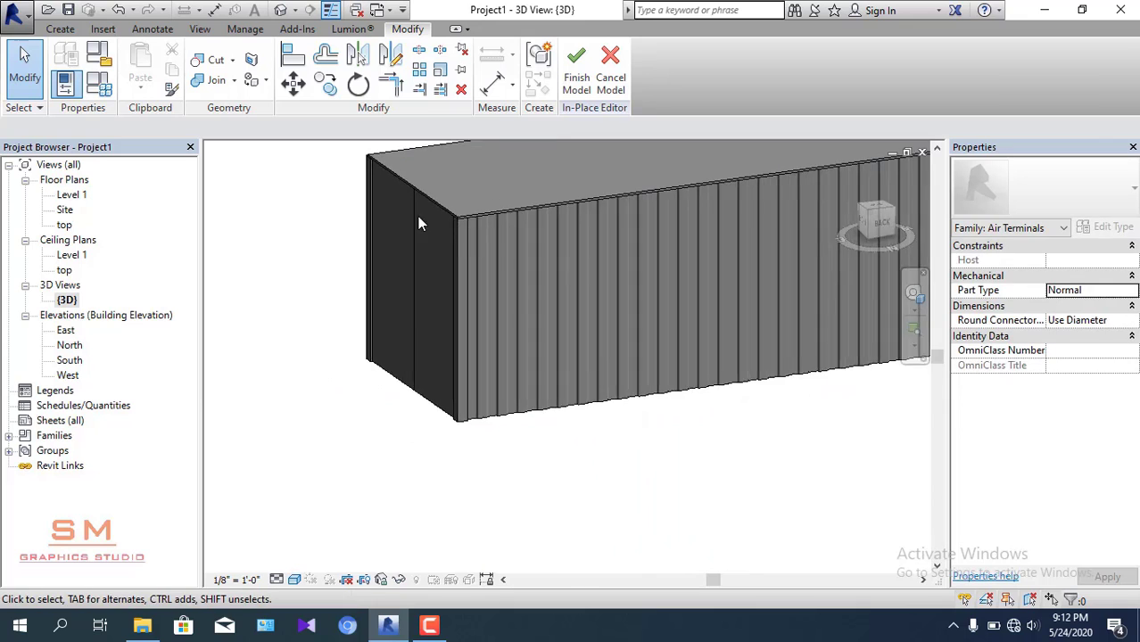
scroll(414, 209, up, 1)
scroll(475, 204, down, 1)
scroll(498, 197, down, 1)
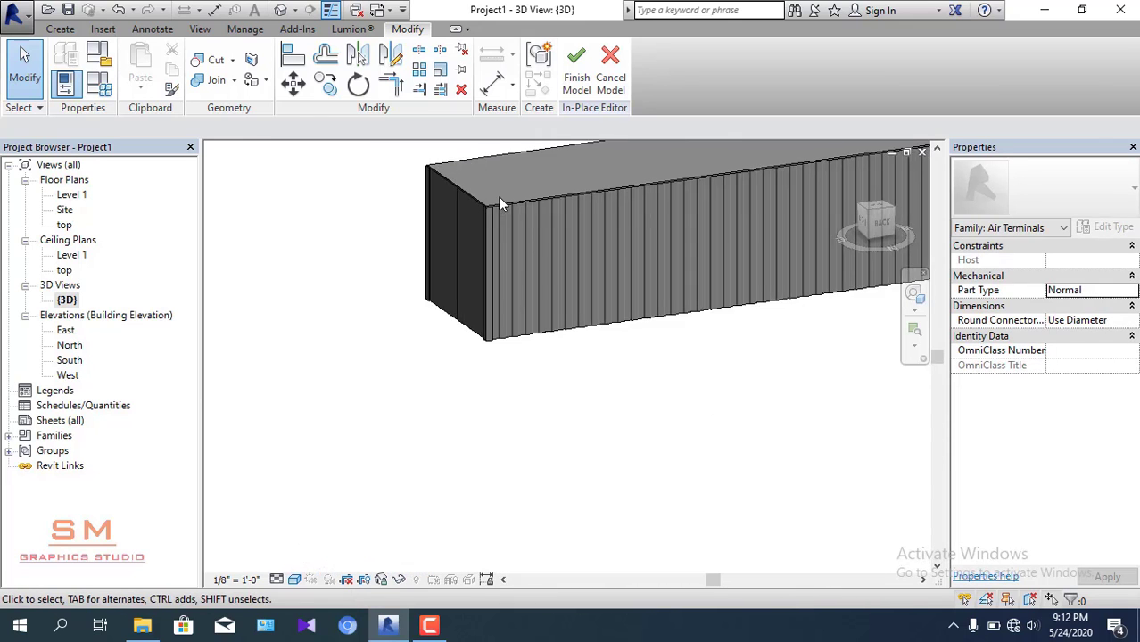
mouse_move(499, 203)
shift+middle_down()
mouse_move(764, 256)
mouse_move(656, 212)
mouse_move(615, 268)
mouse_move(654, 192)
shift+middle_up()
scroll(749, 207, up, 2)
scroll(719, 204, up, 3)
scroll(713, 171, up, 2)
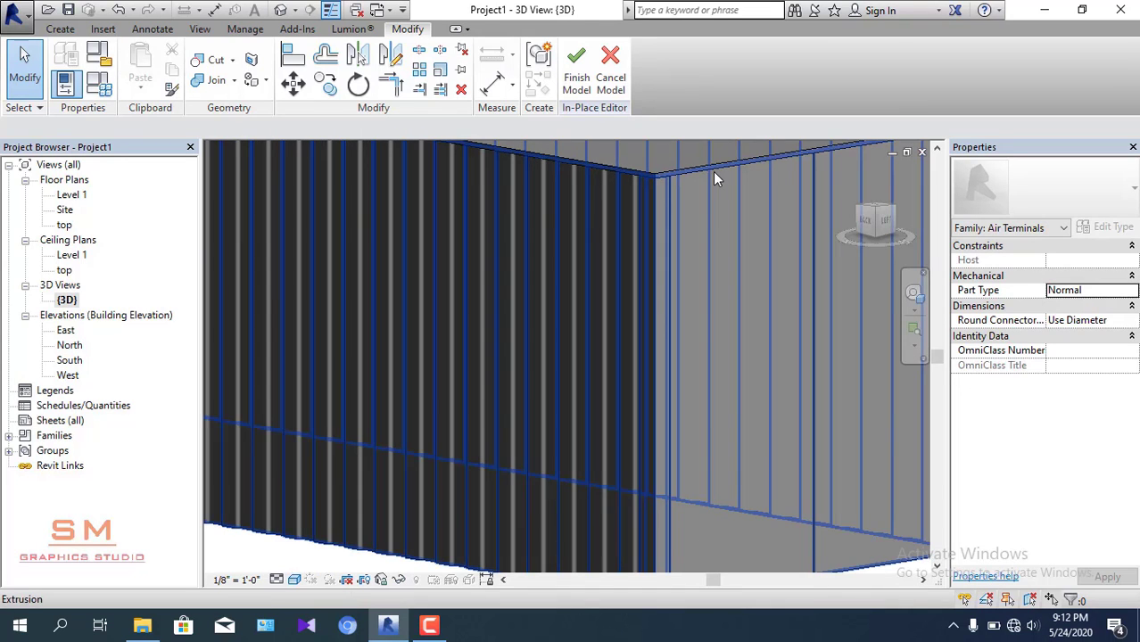
scroll(713, 171, down, 2)
scroll(692, 235, up, 2)
shift+middle_drag(666, 245, 712, 170)
scroll(711, 169, down, 2)
scroll(715, 181, up, 2)
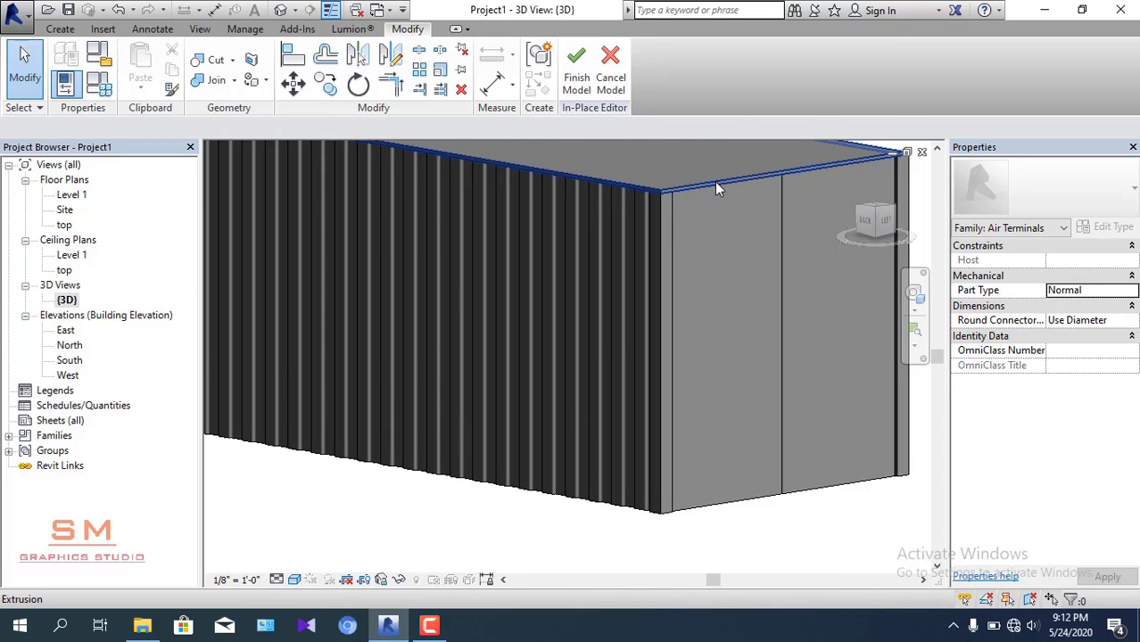
- Open the roof slab's profile sketch facing the back wall and nudge its right edge inward
click(715, 182)
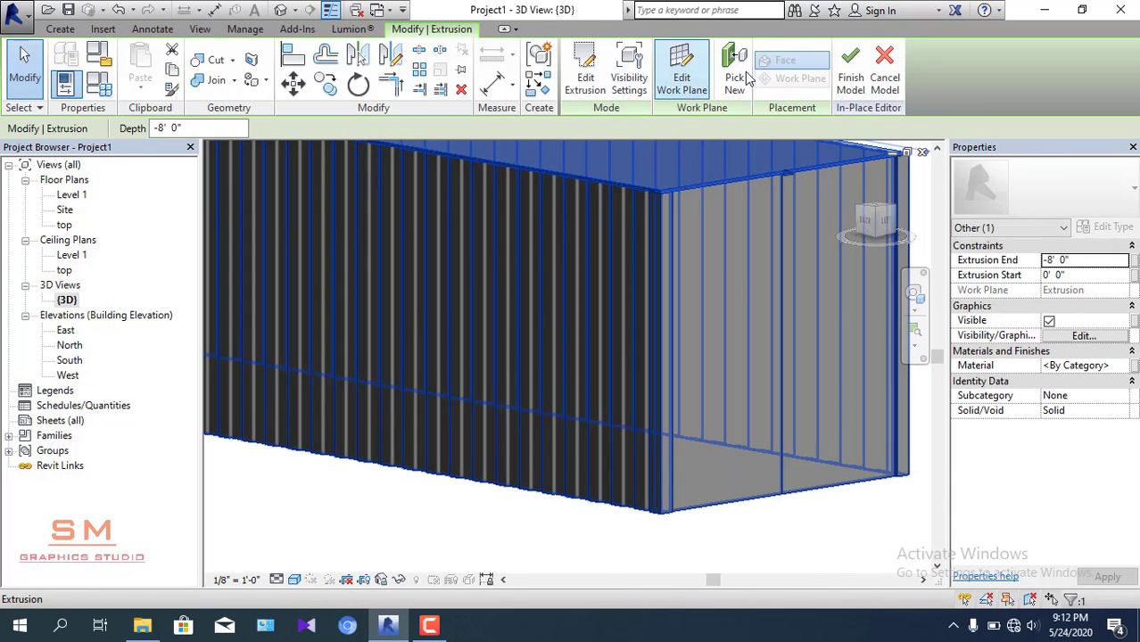
click(585, 85)
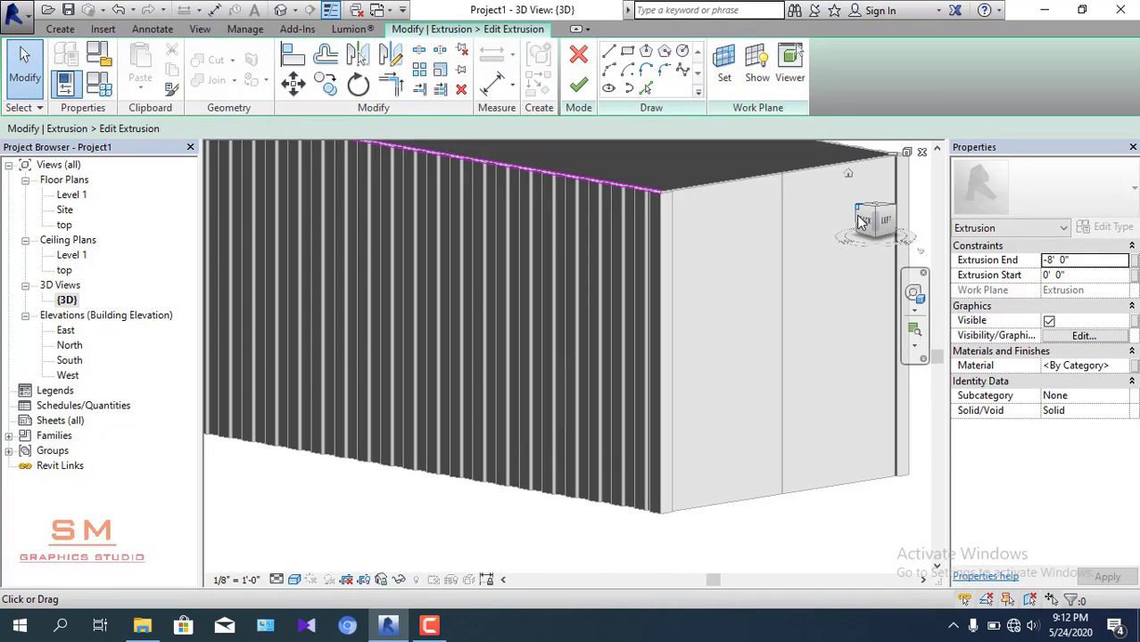
click(870, 227)
scroll(583, 257, up, 2)
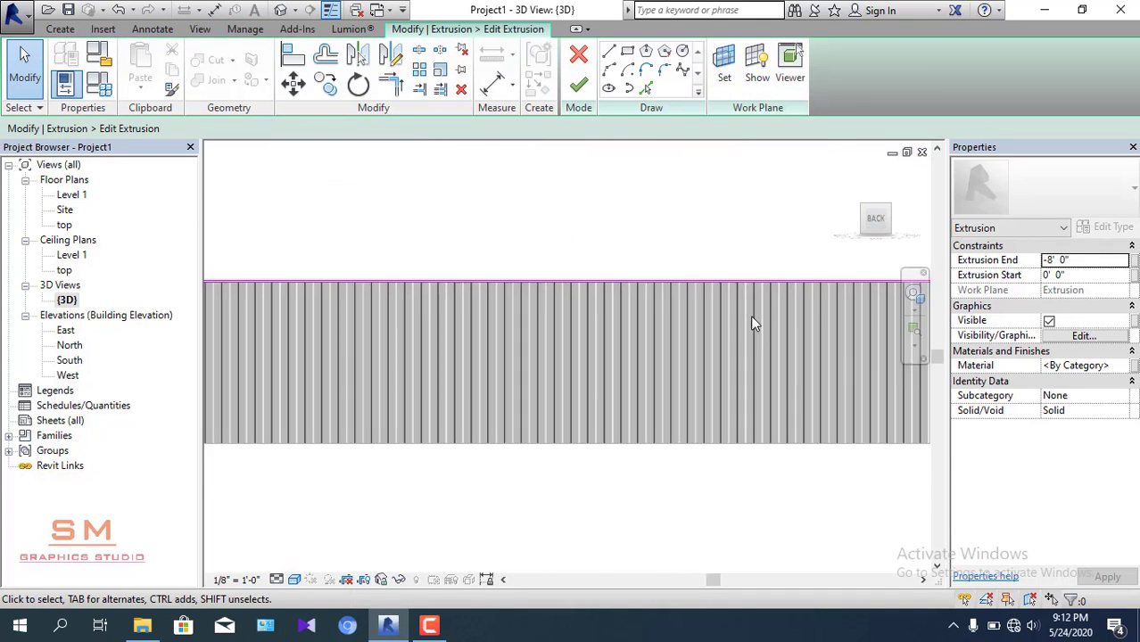
middle_drag(751, 315, 679, 264)
scroll(683, 286, up, 1)
scroll(759, 259, up, 2)
scroll(754, 286, up, 1)
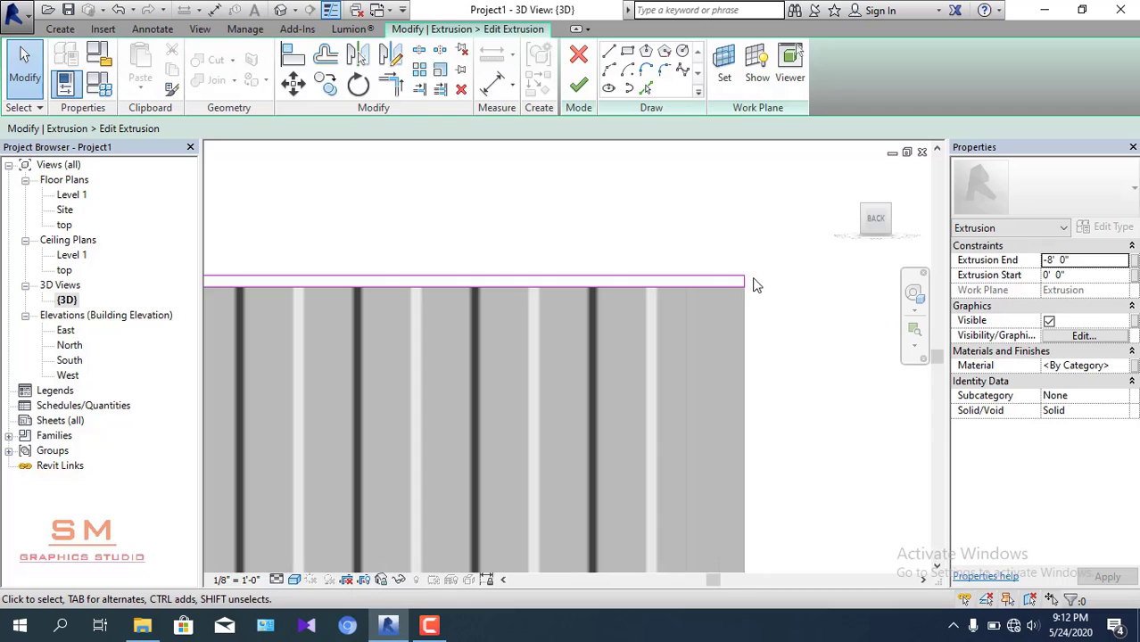
click(747, 286)
scroll(744, 272, up, 2)
scroll(745, 274, up, 2)
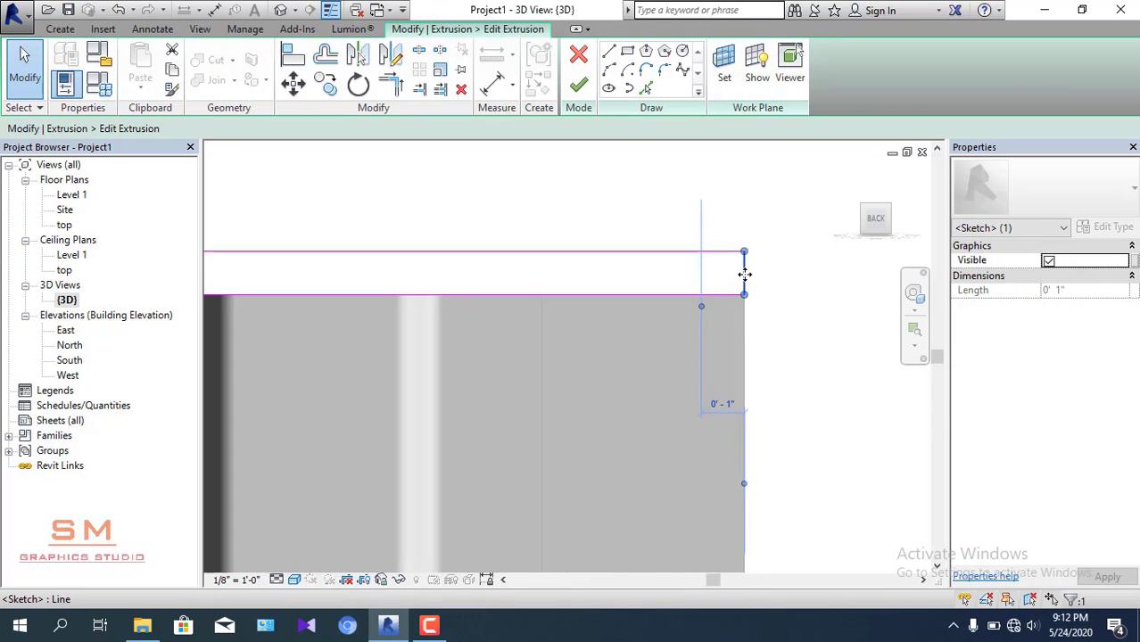
drag(721, 273, 710, 275)
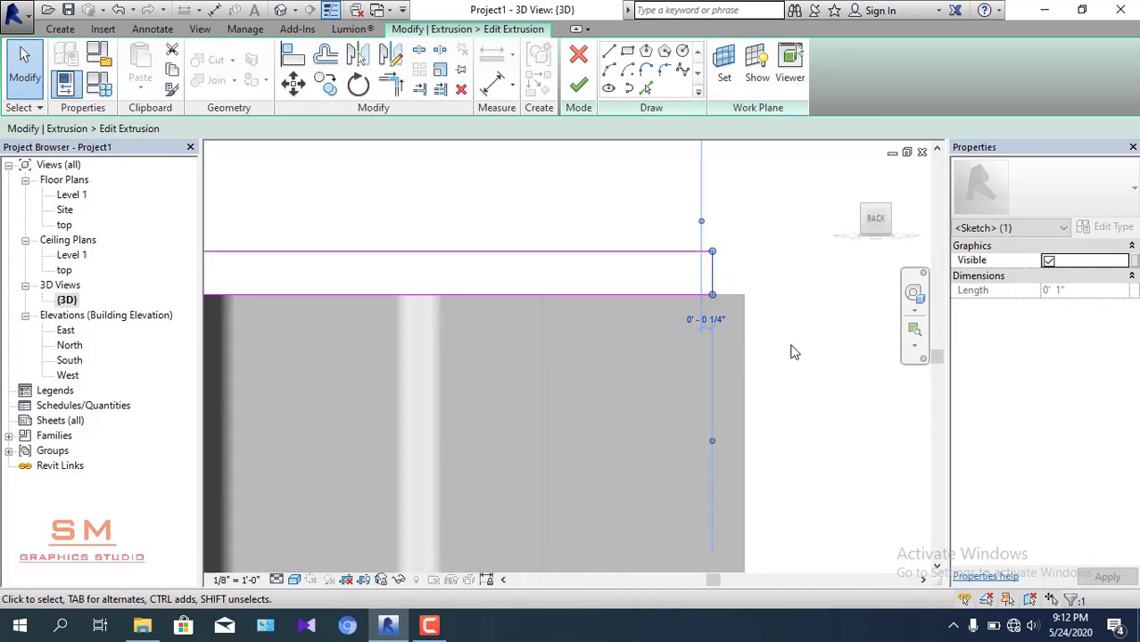
scroll(708, 284, up, 1)
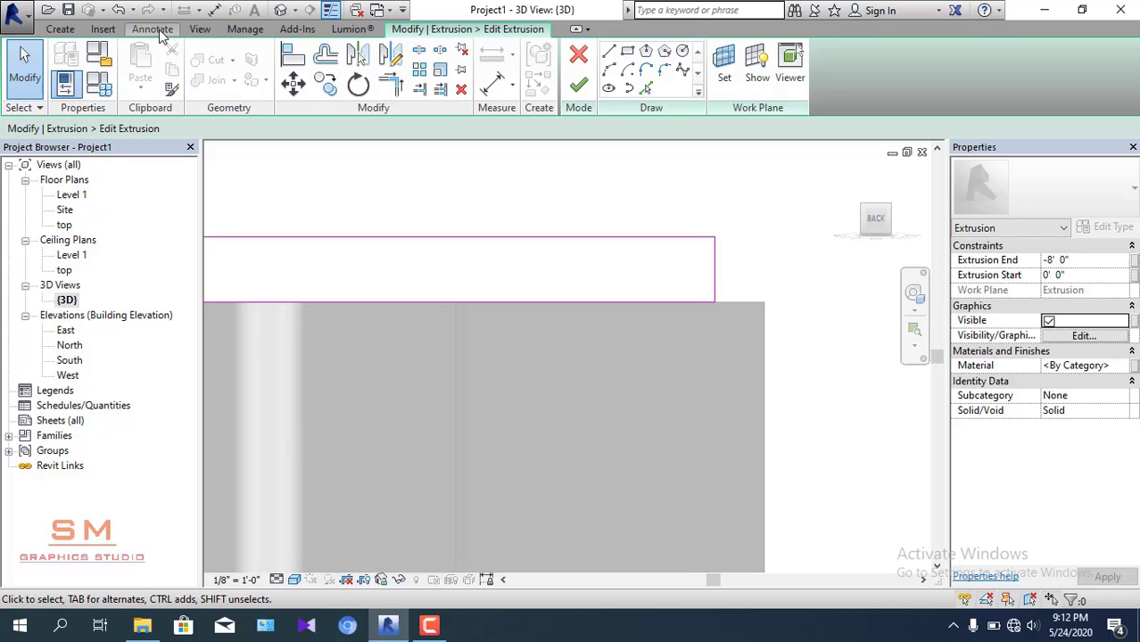
- Add an aligned dimension across the trim's short edge at the top corner
click(153, 28)
click(70, 61)
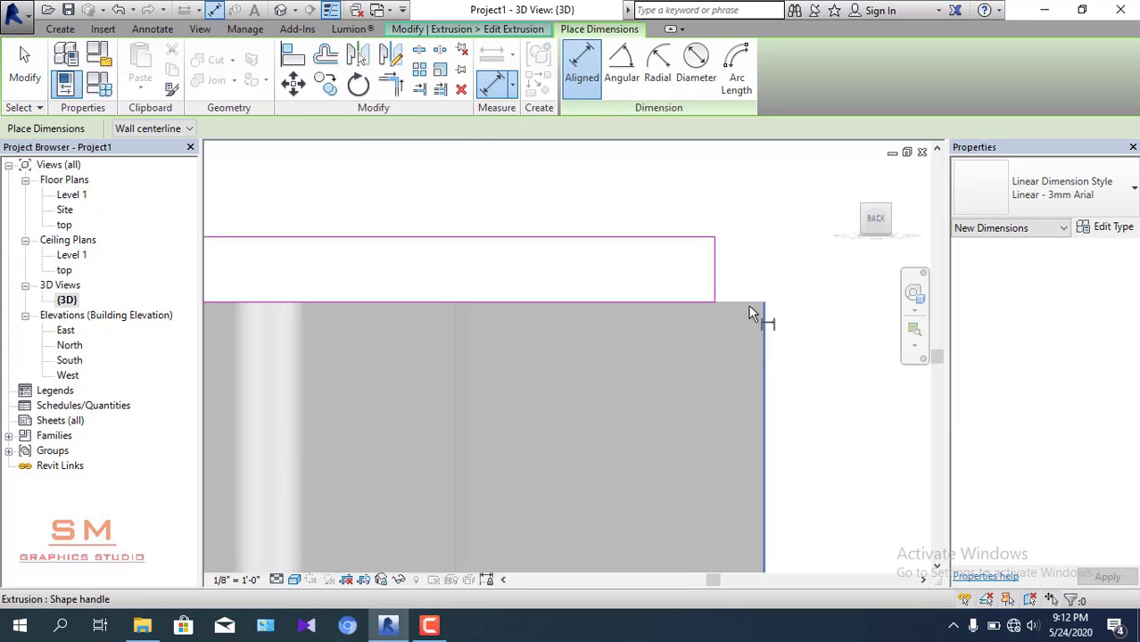
shift+middle_drag(750, 314, 721, 208)
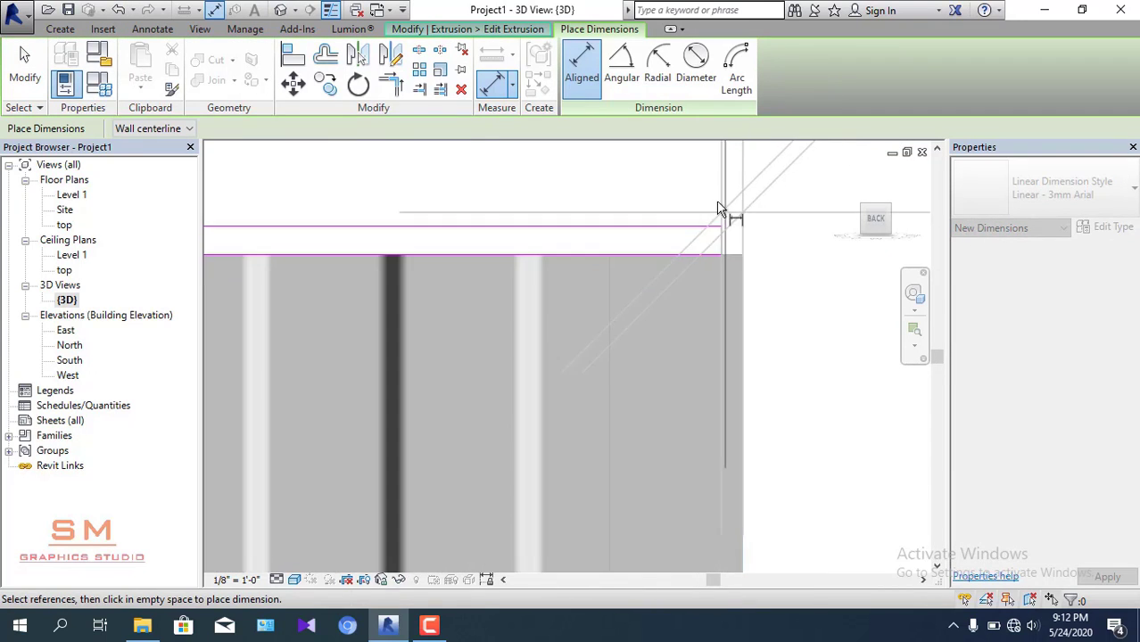
scroll(721, 209, down, 1)
scroll(636, 216, down, 1)
scroll(637, 215, down, 1)
shift+middle_drag(618, 376, 622, 308)
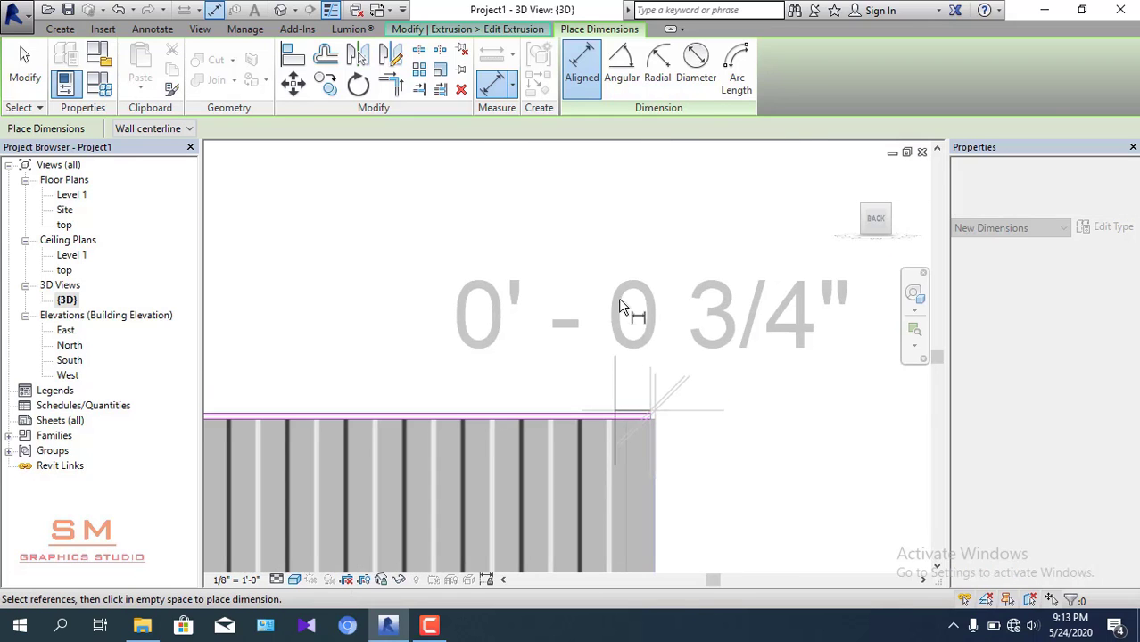
click(637, 314)
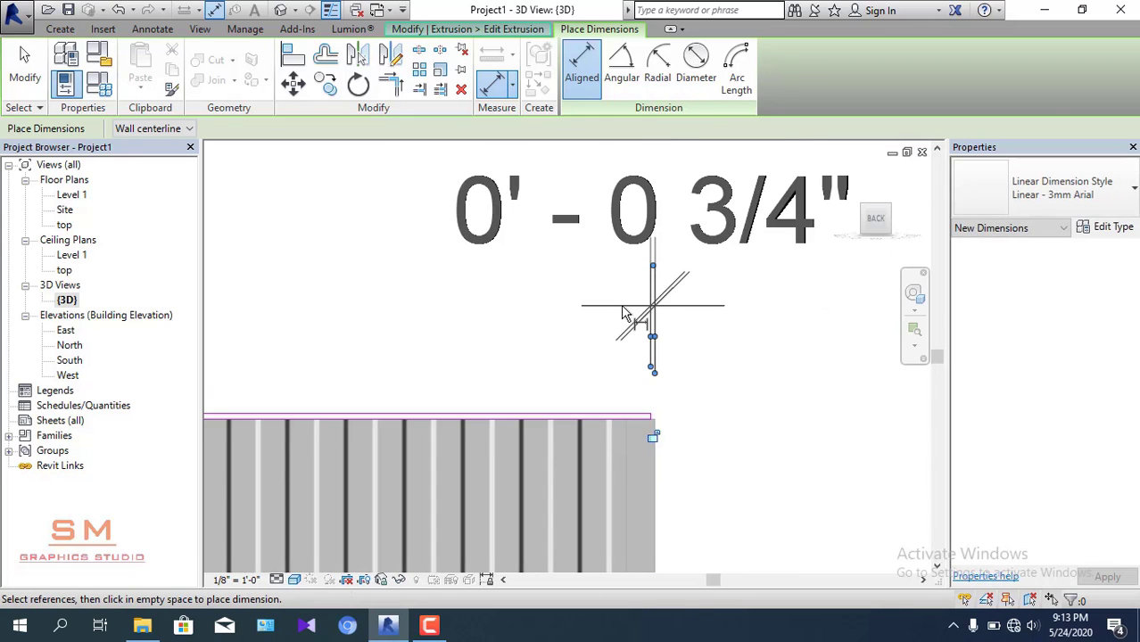
key(Escape)
key(Escape)
scroll(649, 423, up, 3)
- Change the short sketch line's 3/4-inch dimension to 0' 1"
click(648, 423)
scroll(660, 384, down, 3)
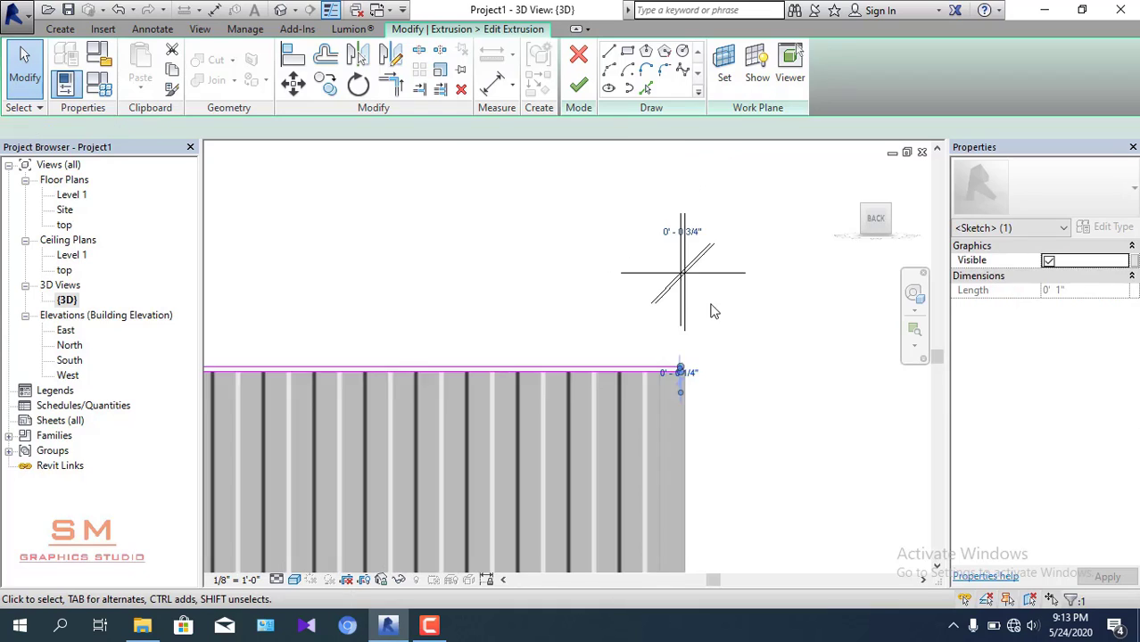
scroll(705, 317, up, 1)
scroll(682, 323, up, 1)
click(681, 319)
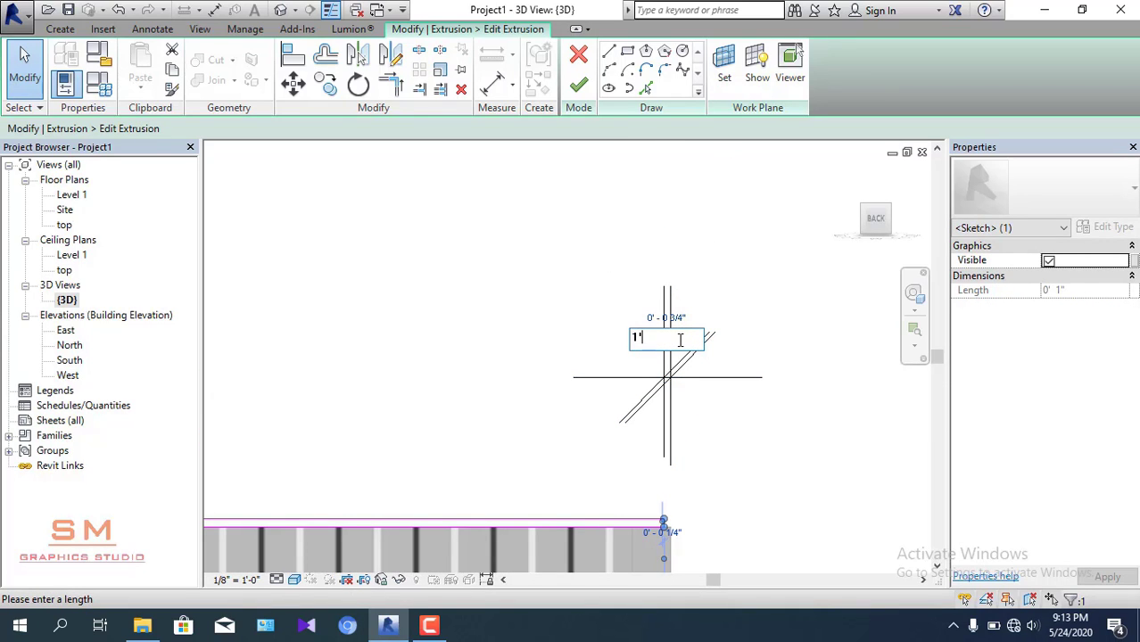
key(Return)
click(764, 471)
scroll(682, 509, up, 2)
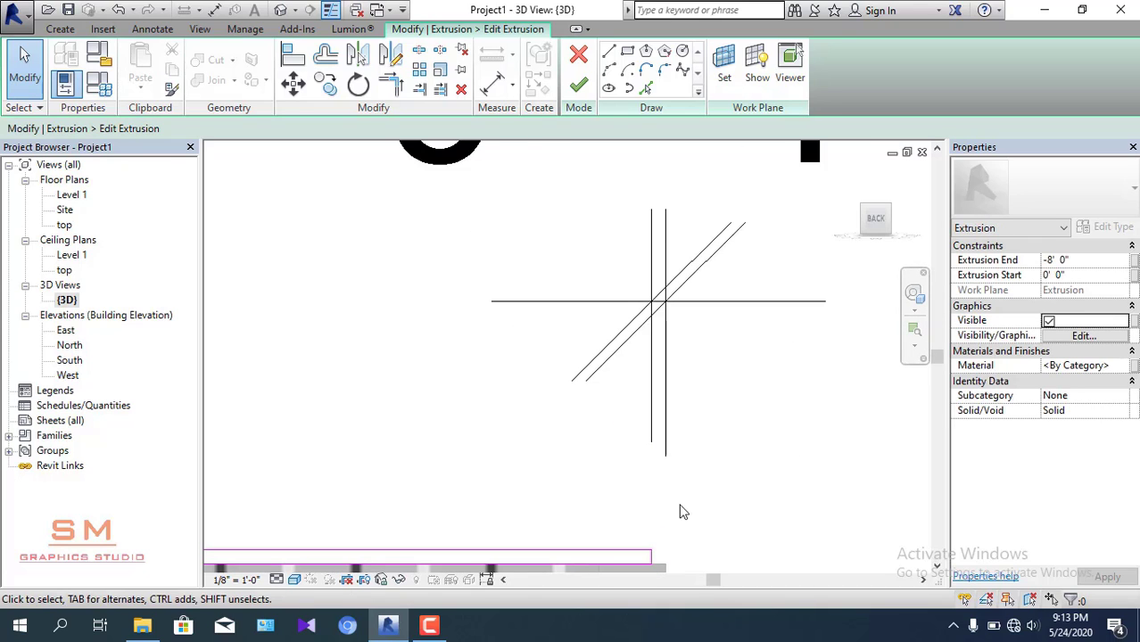
scroll(705, 473, up, 1)
scroll(737, 428, down, 5)
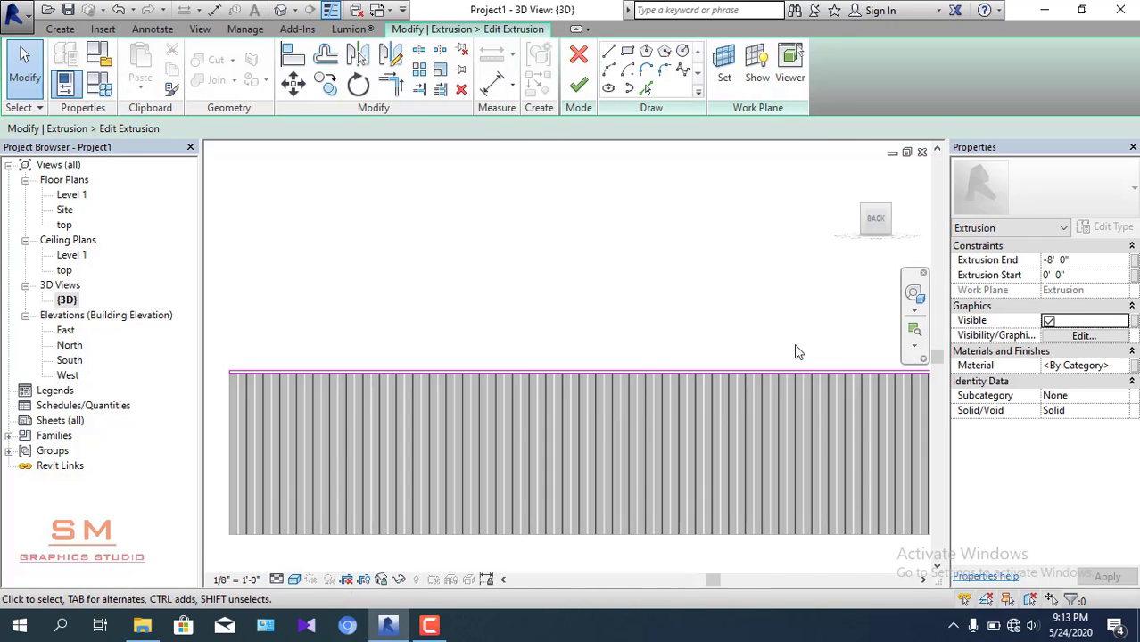
scroll(794, 343, down, 1)
scroll(446, 366, up, 2)
scroll(441, 368, up, 2)
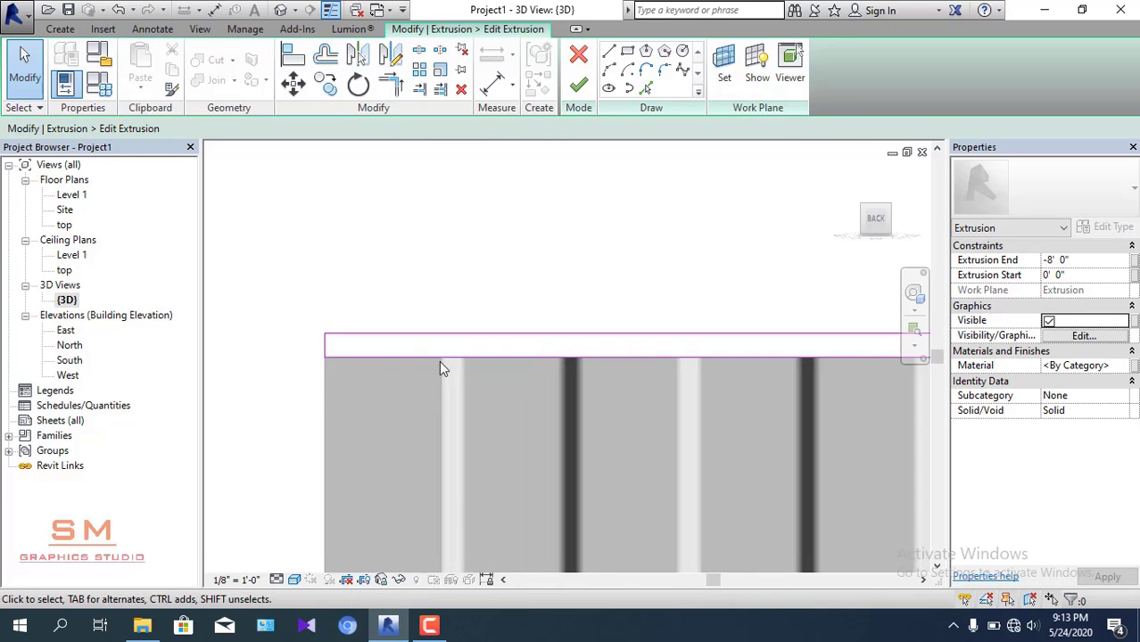
scroll(357, 352, up, 2)
- Move the left short end line right so it aligns with the upper line
click(311, 341)
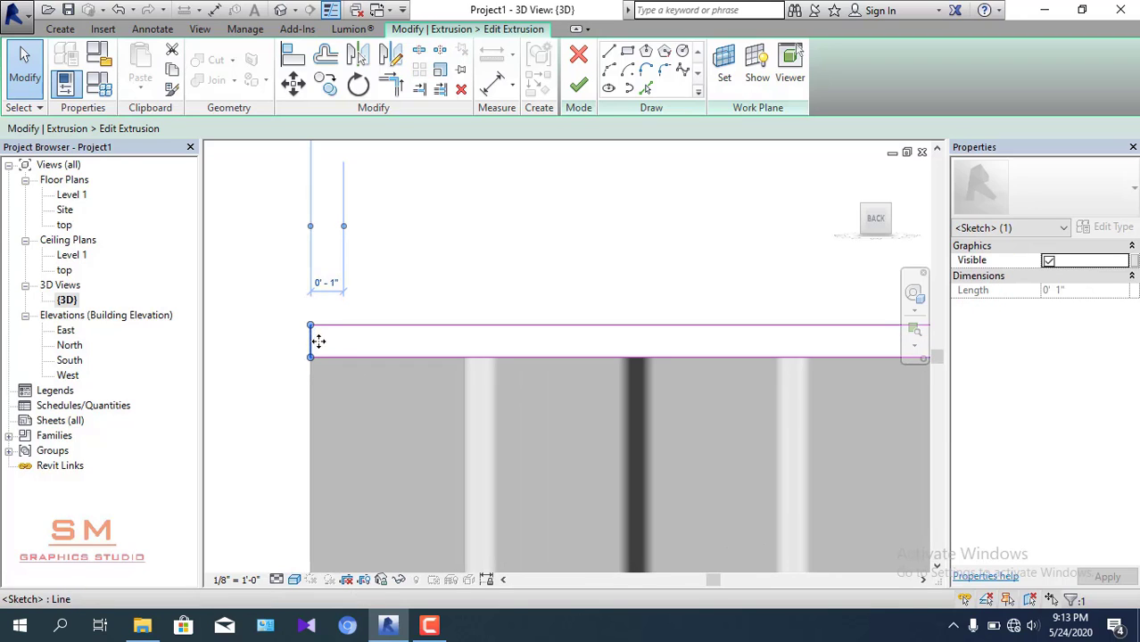
drag(318, 341, 344, 339)
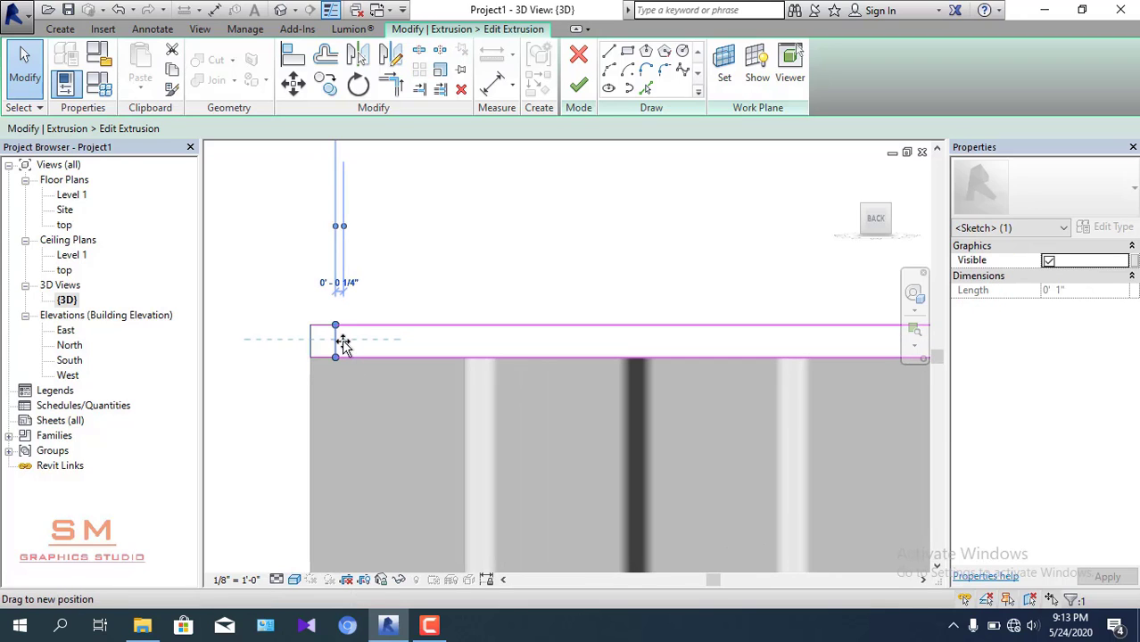
click(486, 268)
scroll(496, 319, down, 2)
scroll(496, 319, down, 2)
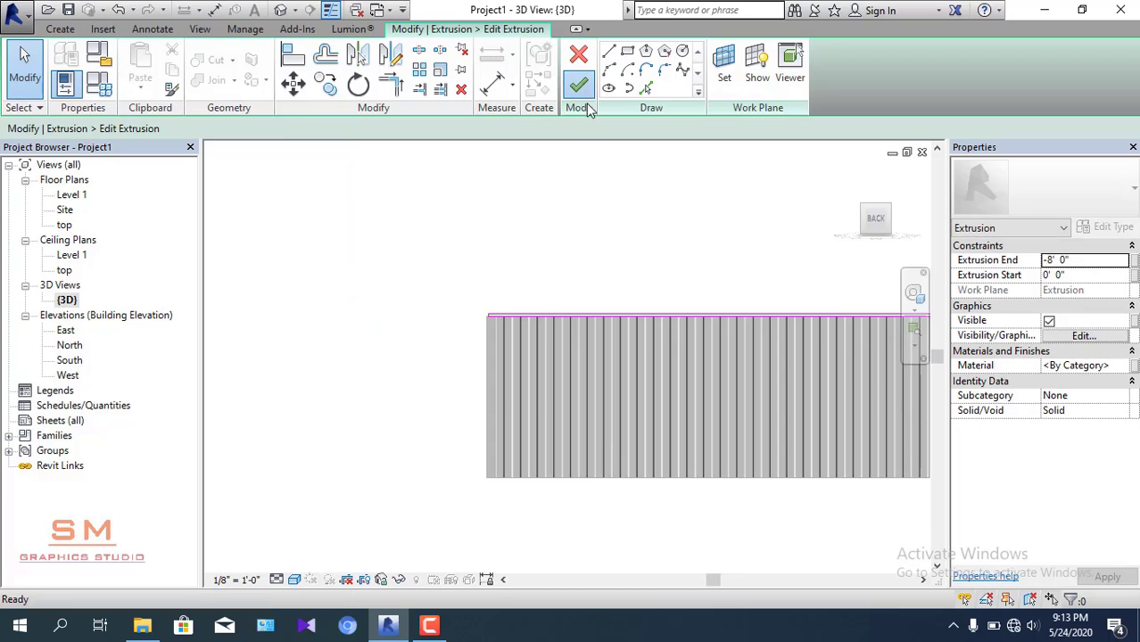
- Exit the trim edit and orbit to side-on views of the long container
key(Escape)
mouse_move(540, 307)
shift+middle_down()
mouse_move(754, 439)
mouse_move(657, 375)
mouse_move(585, 374)
mouse_move(536, 343)
mouse_move(530, 408)
shift+middle_up()
scroll(657, 376, up, 3)
scroll(643, 375, up, 2)
scroll(644, 375, up, 1)
scroll(644, 375, down, 3)
scroll(609, 355, down, 1)
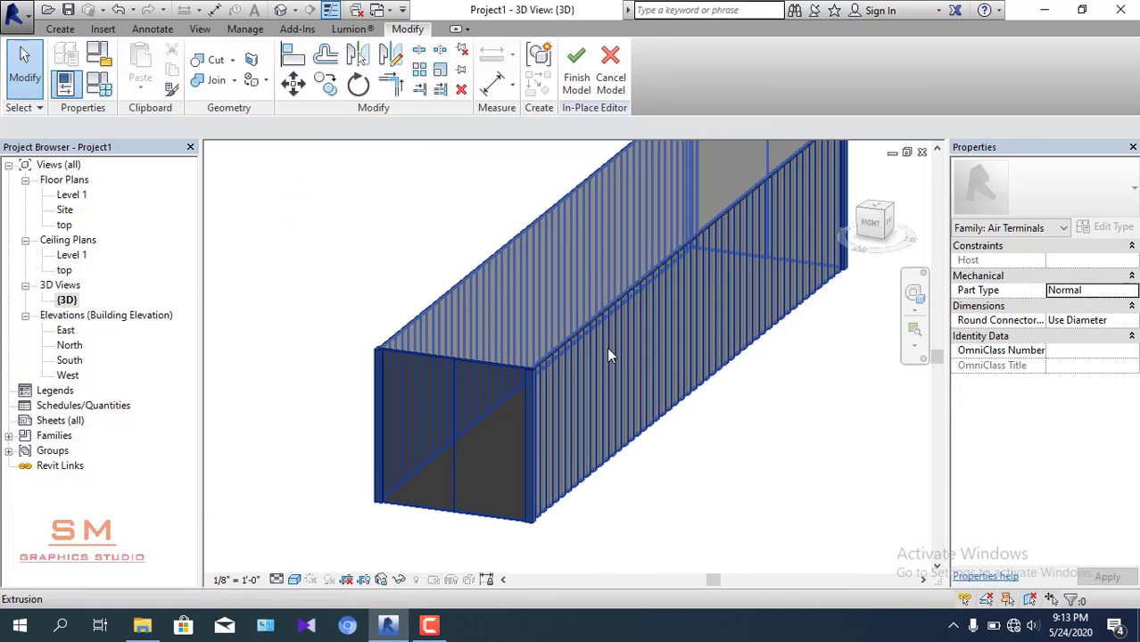
mouse_move(609, 355)
shift+middle_down()
mouse_move(618, 288)
mouse_move(680, 199)
mouse_move(680, 288)
mouse_move(637, 331)
mouse_move(675, 323)
mouse_move(629, 265)
mouse_move(575, 299)
mouse_move(560, 433)
mouse_move(675, 389)
mouse_move(383, 419)
shift+middle_up()
scroll(575, 299, up, 2)
scroll(509, 428, up, 2)
scroll(496, 434, up, 2)
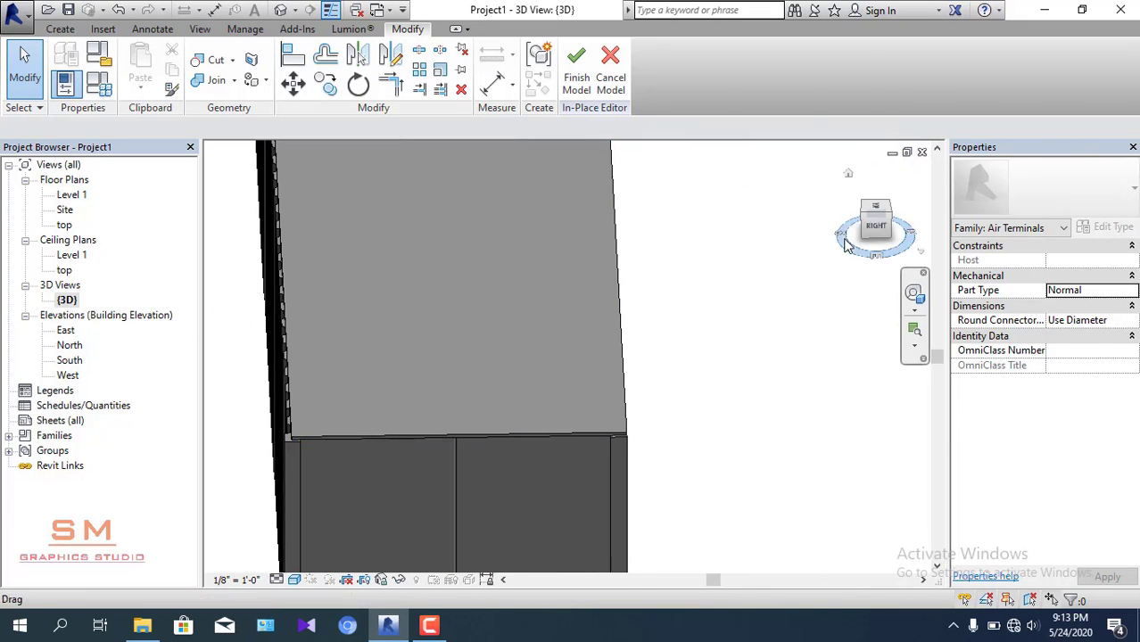
- Orbit to angled views of the ribbed container side and its end face
mouse_move(683, 410)
shift+middle_down()
mouse_move(700, 308)
mouse_move(663, 531)
shift+middle_up()
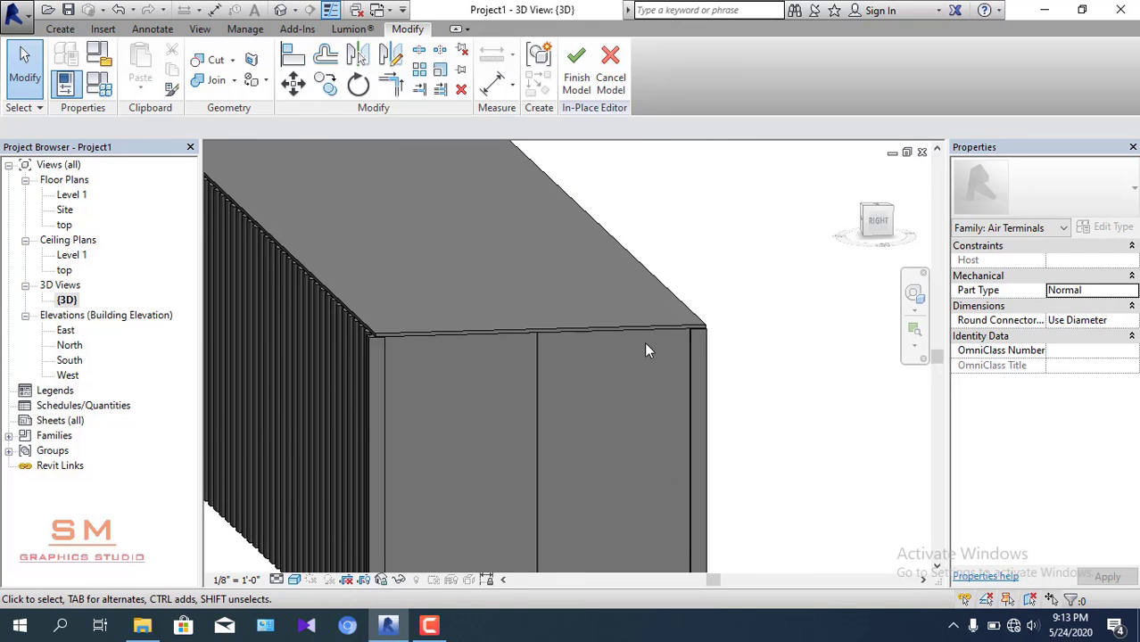
mouse_move(648, 350)
shift+middle_down()
mouse_move(713, 352)
mouse_move(638, 364)
mouse_move(737, 287)
shift+middle_up()
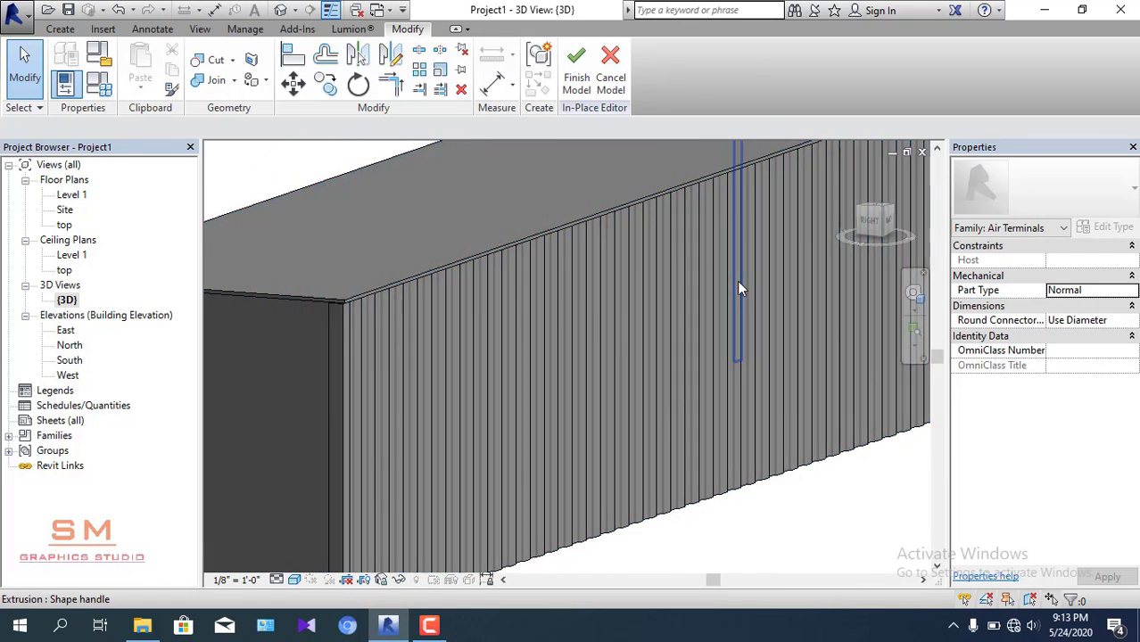
scroll(624, 286, down, 5)
mouse_move(449, 320)
shift+middle_down()
mouse_move(421, 329)
mouse_move(448, 331)
shift+middle_up()
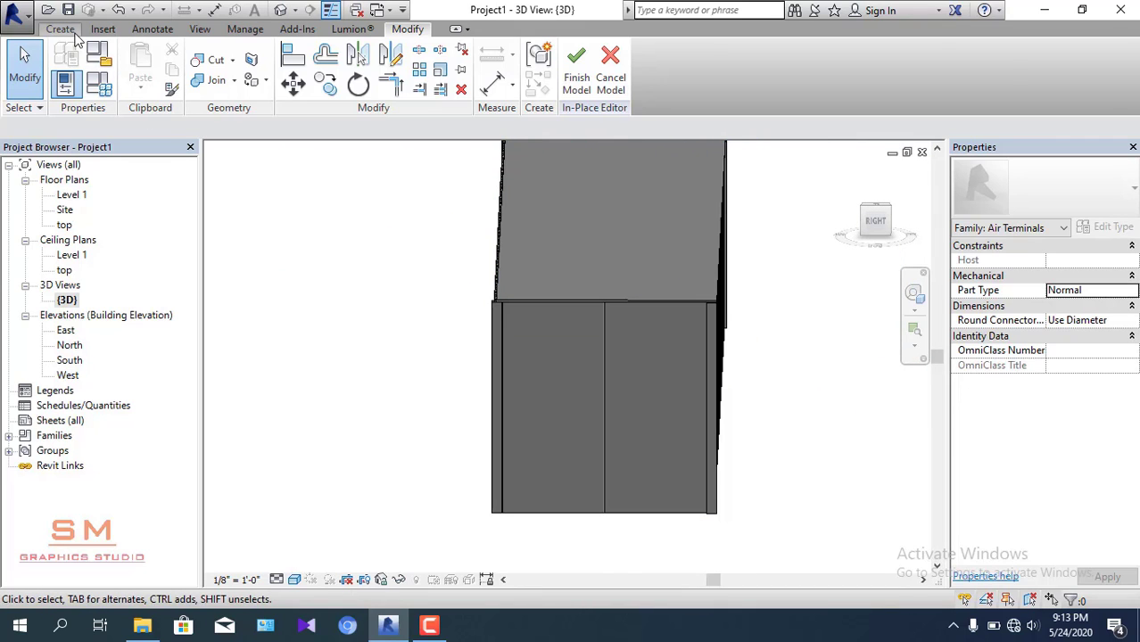
click(61, 28)
- Pick the container's end face as the work plane, frame it, and start an extrusion there
click(995, 78)
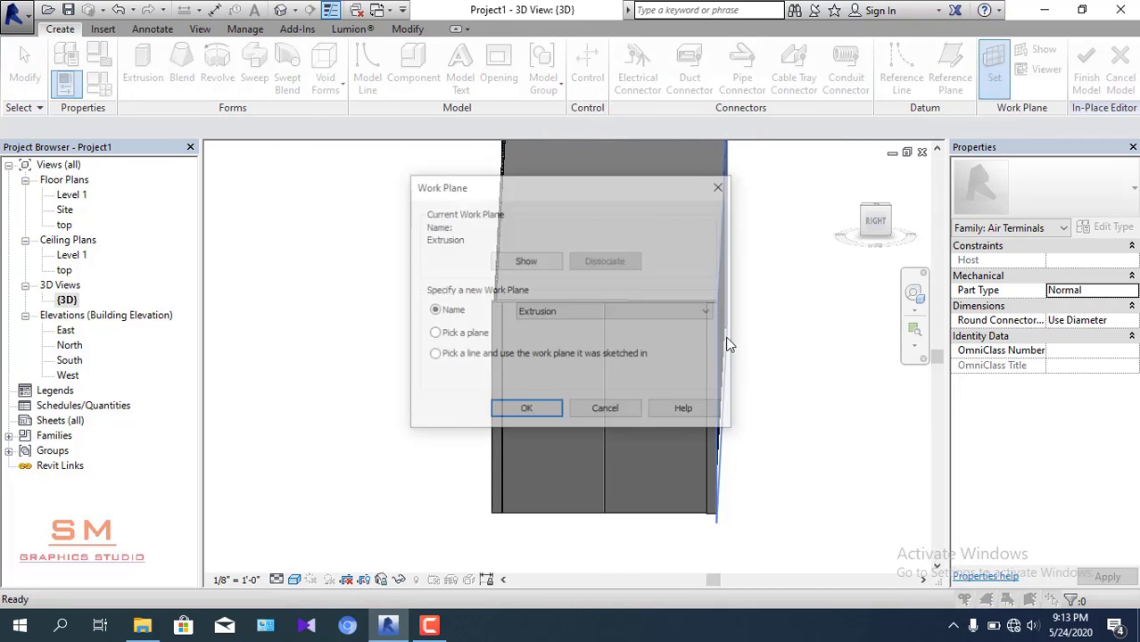
click(529, 409)
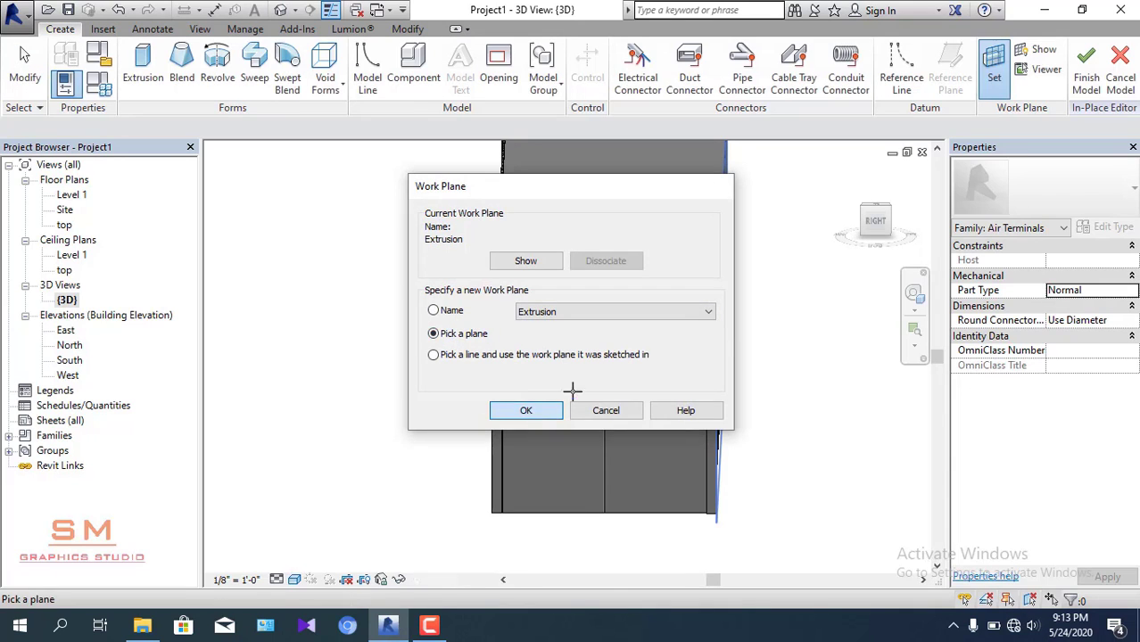
scroll(692, 323, up, 2)
scroll(722, 286, up, 2)
scroll(721, 290, up, 2)
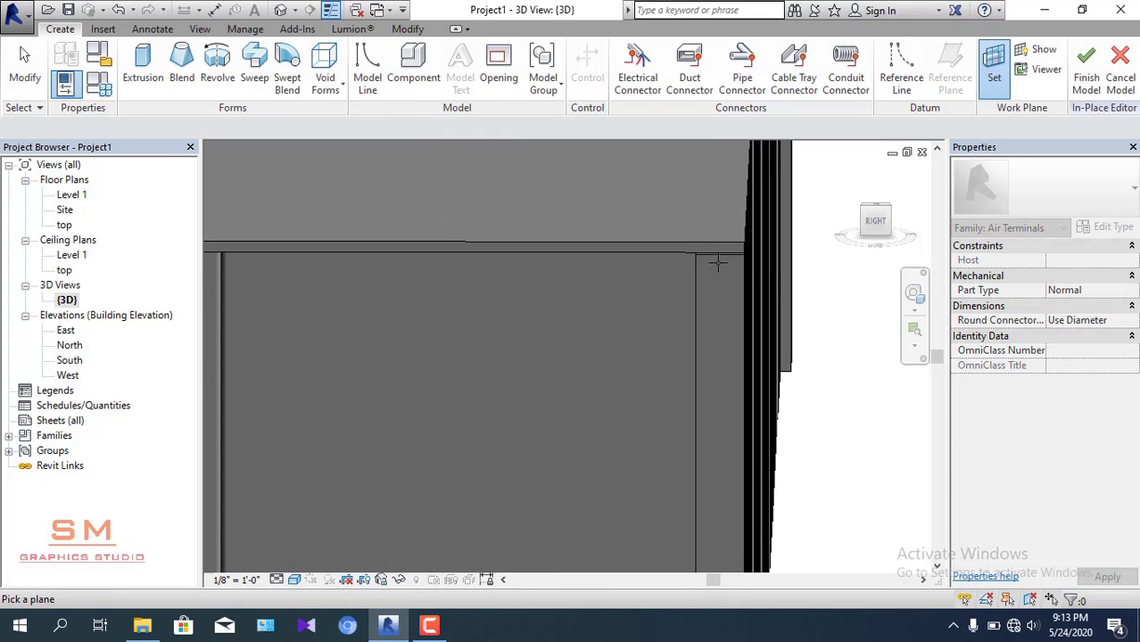
scroll(704, 260, up, 1)
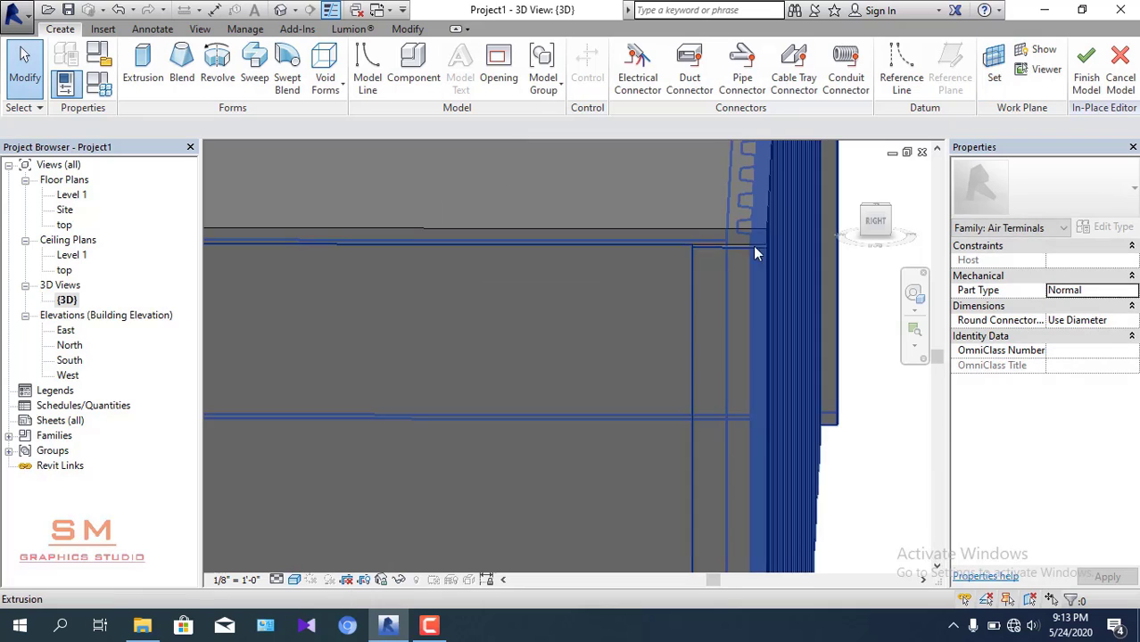
click(873, 221)
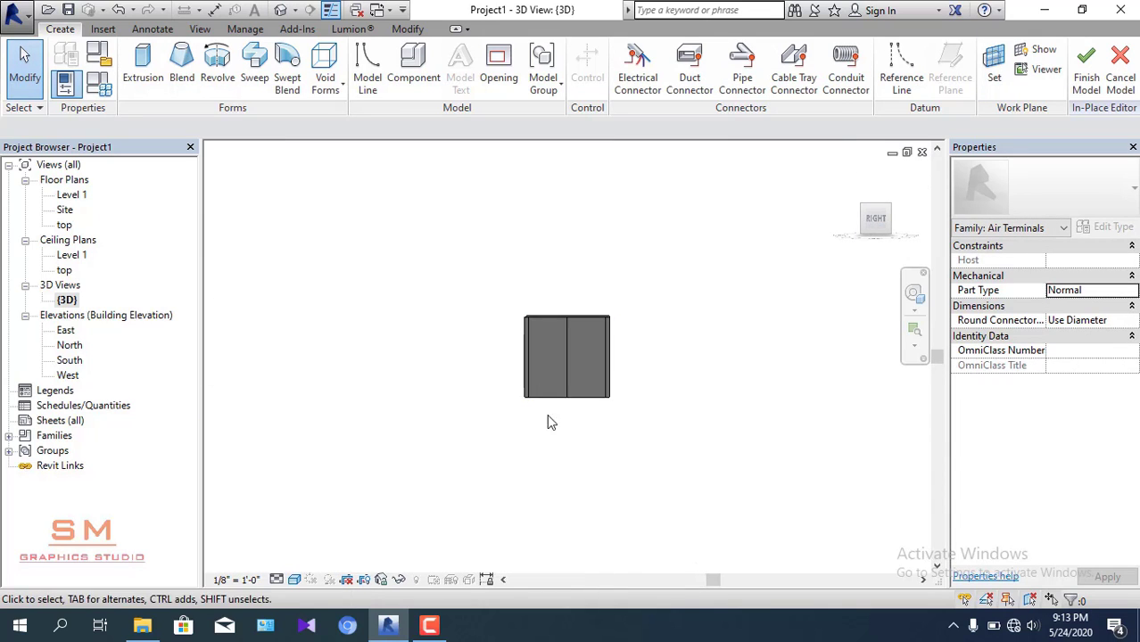
scroll(657, 280, up, 3)
scroll(618, 242, up, 3)
middle_drag(618, 242, 662, 336)
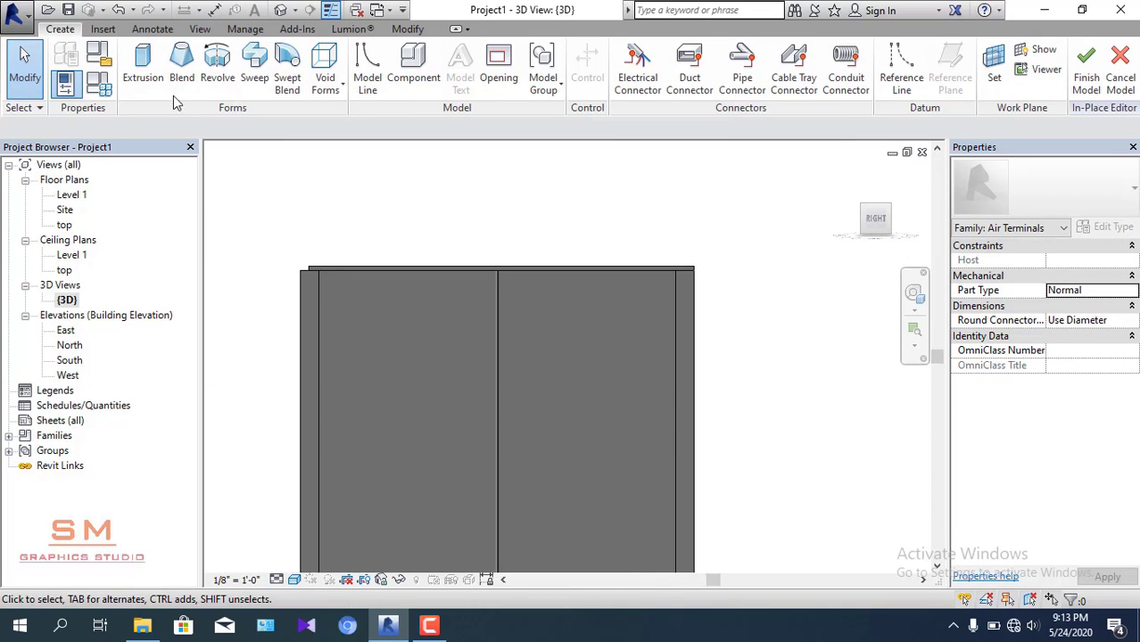
click(146, 71)
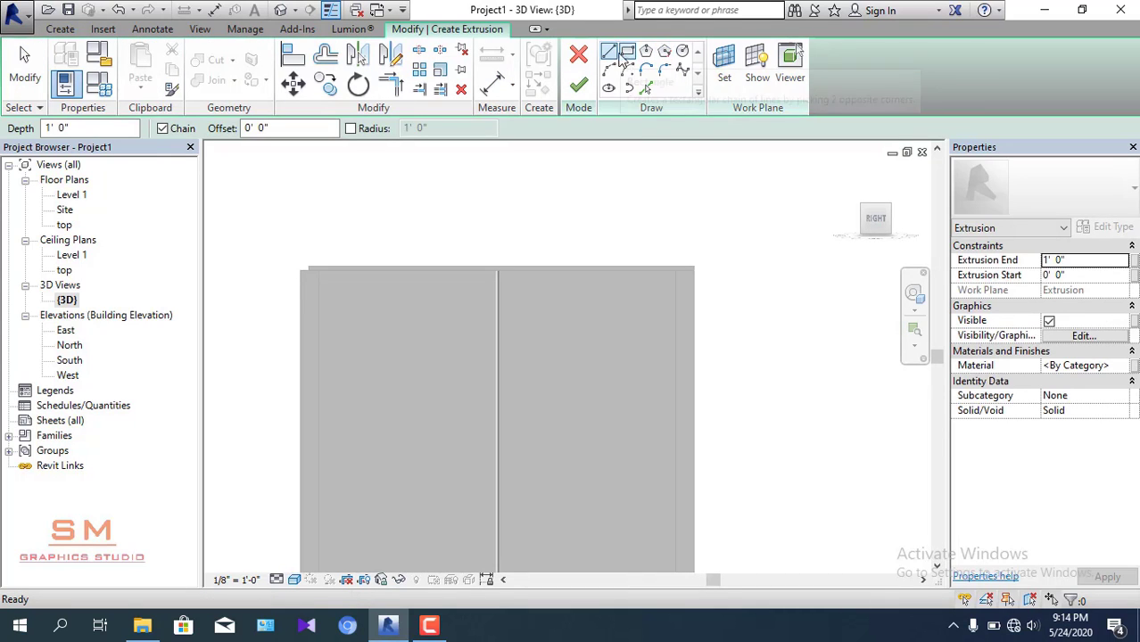
- Sketch the corner trim outline at the roof corner: a vertical side, a top edge and a short vertical drop
scroll(672, 299, up, 1)
scroll(687, 281, up, 2)
scroll(701, 264, up, 2)
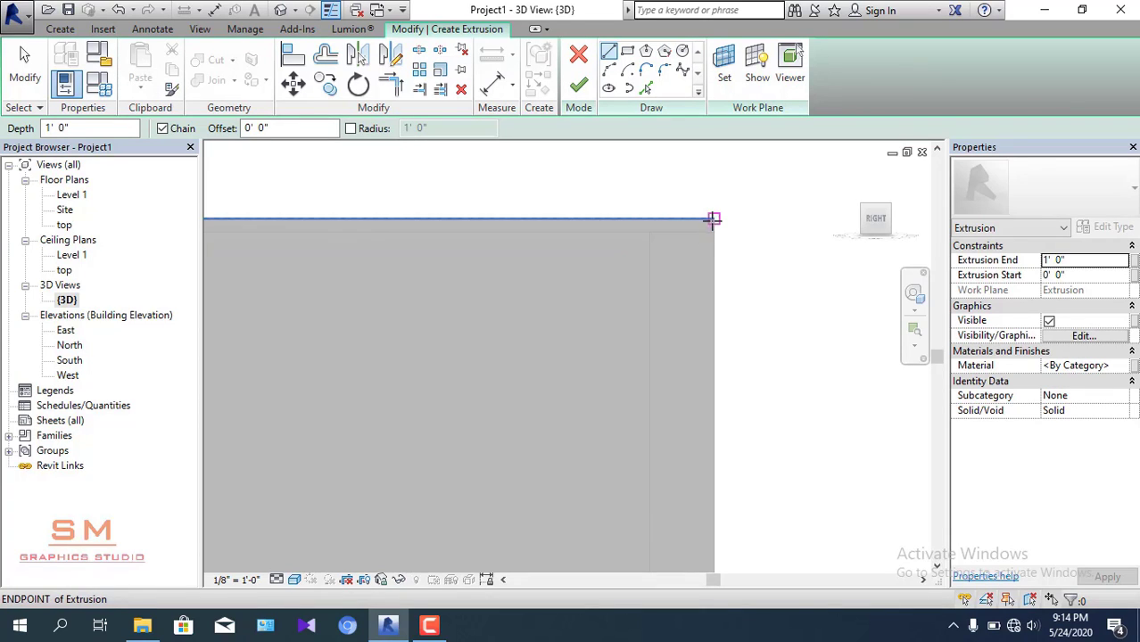
click(714, 285)
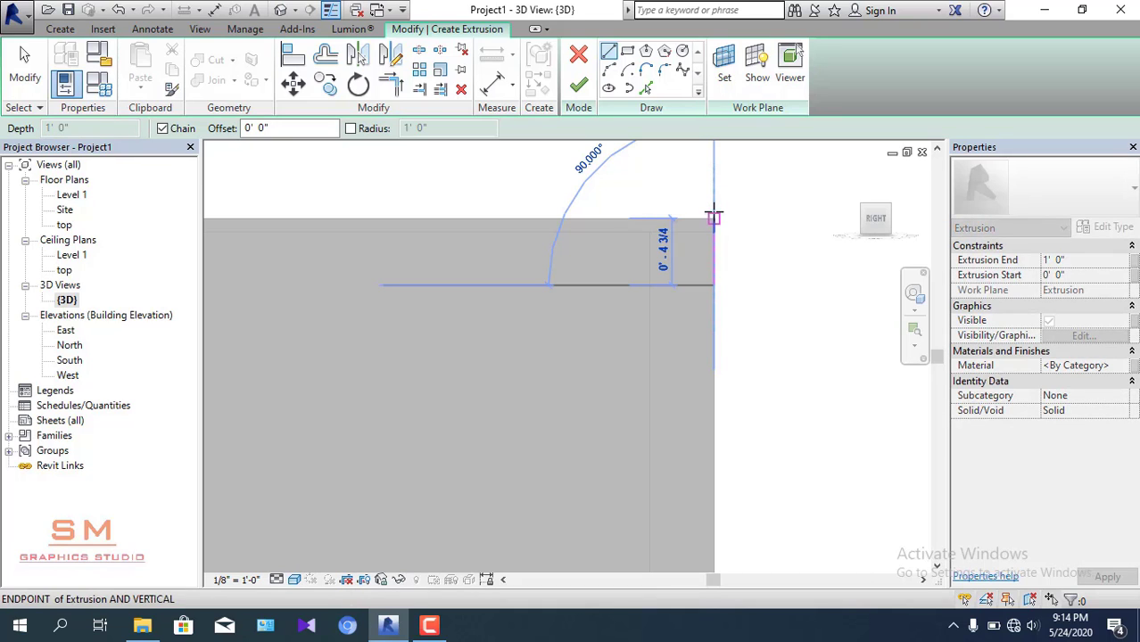
click(714, 212)
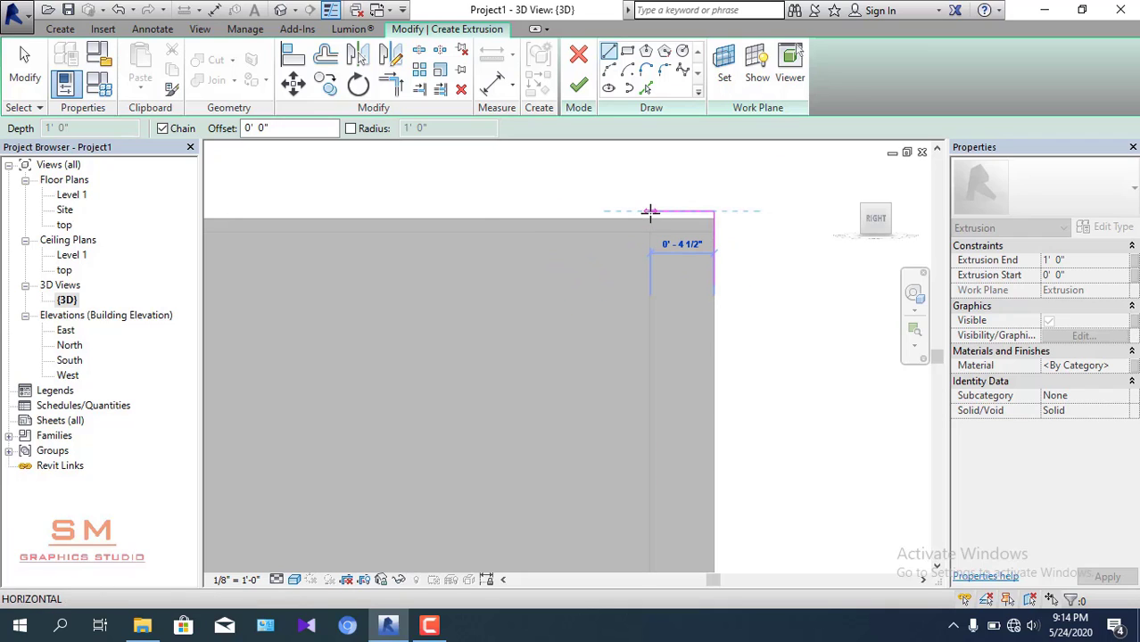
click(650, 211)
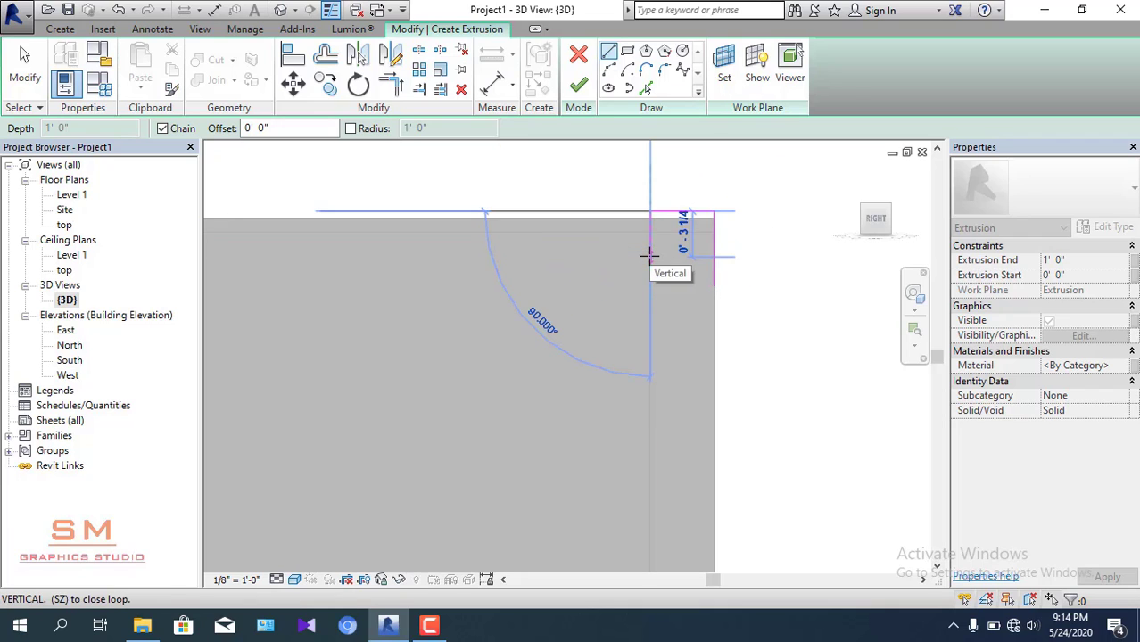
click(650, 256)
key(Escape)
key(Escape)
- Select the top and right profile lines in turn to check their lengths
scroll(644, 265, up, 1)
click(654, 218)
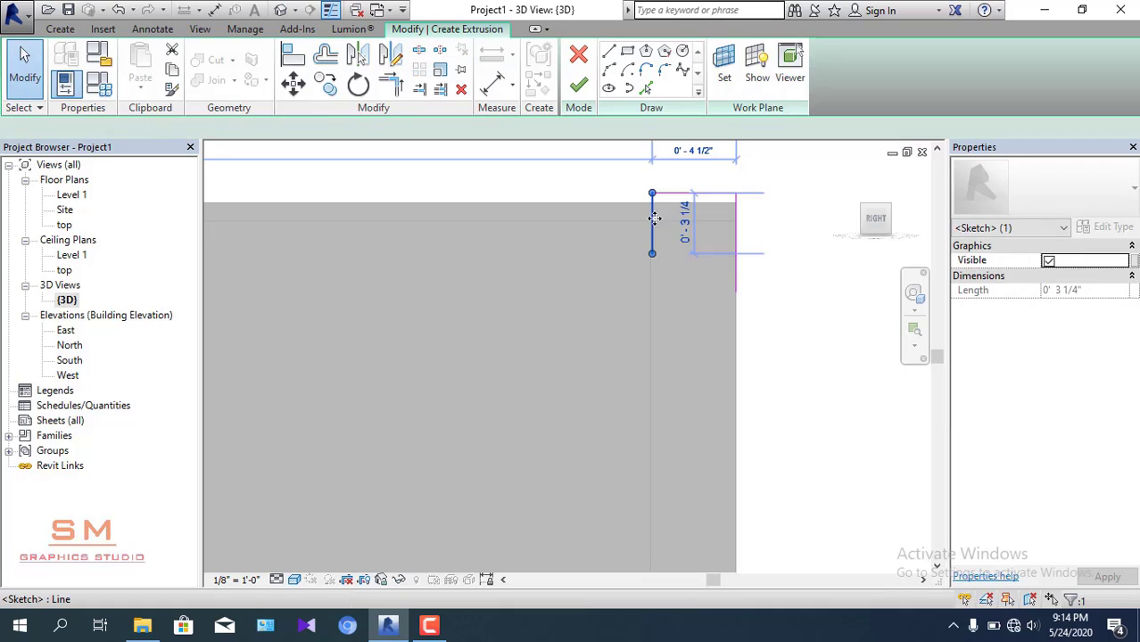
click(778, 344)
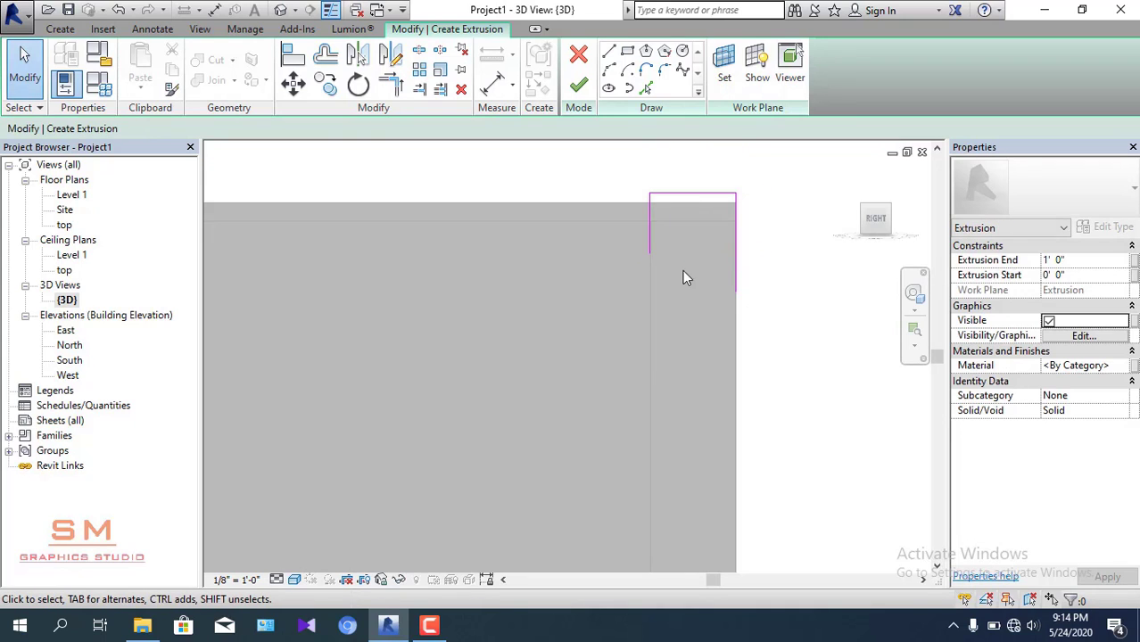
scroll(669, 254, up, 1)
middle_drag(658, 244, 621, 205)
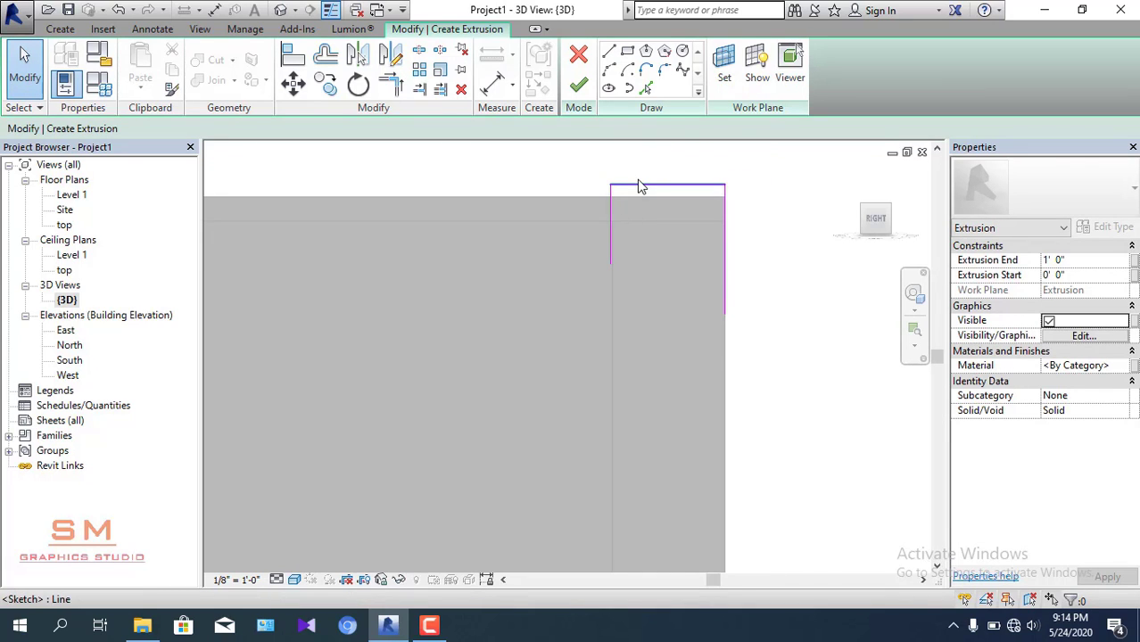
click(639, 187)
scroll(739, 205, up, 2)
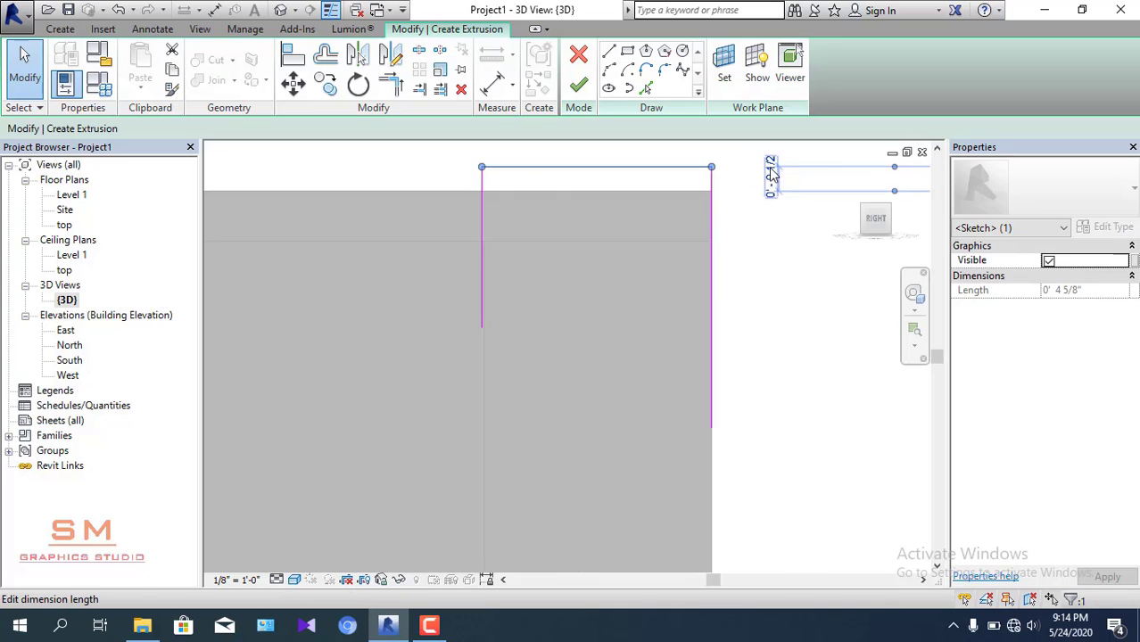
click(724, 288)
click(712, 295)
scroll(752, 342, down, 1)
click(735, 403)
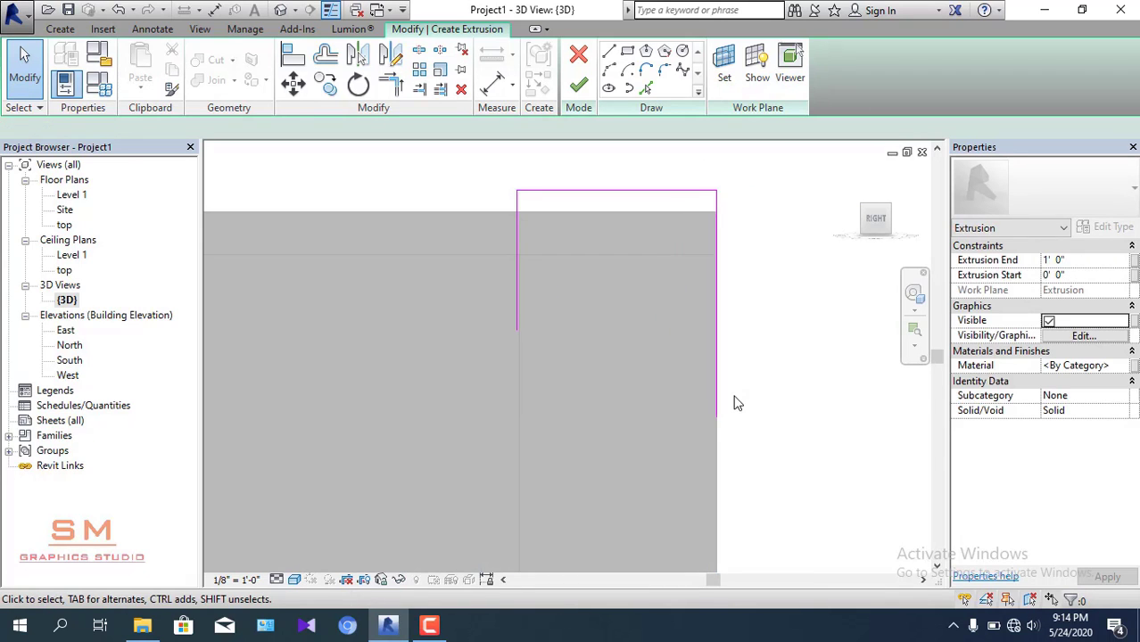
click(719, 392)
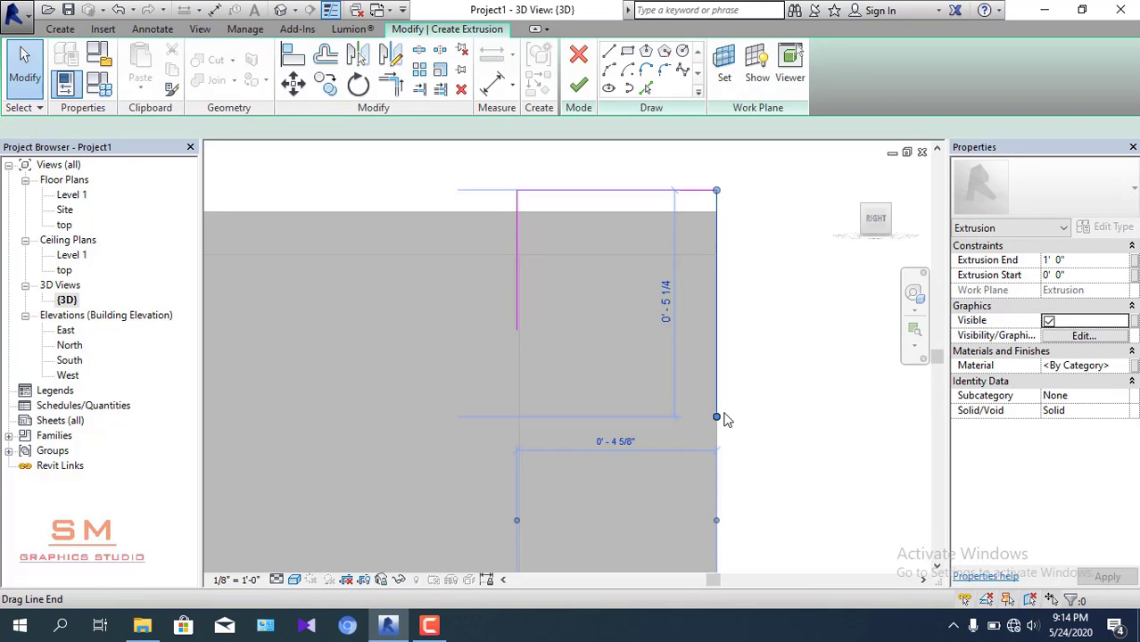
click(630, 190)
- Set the top leg and the right vertical leg to 5" each
middle_drag(478, 235, 464, 282)
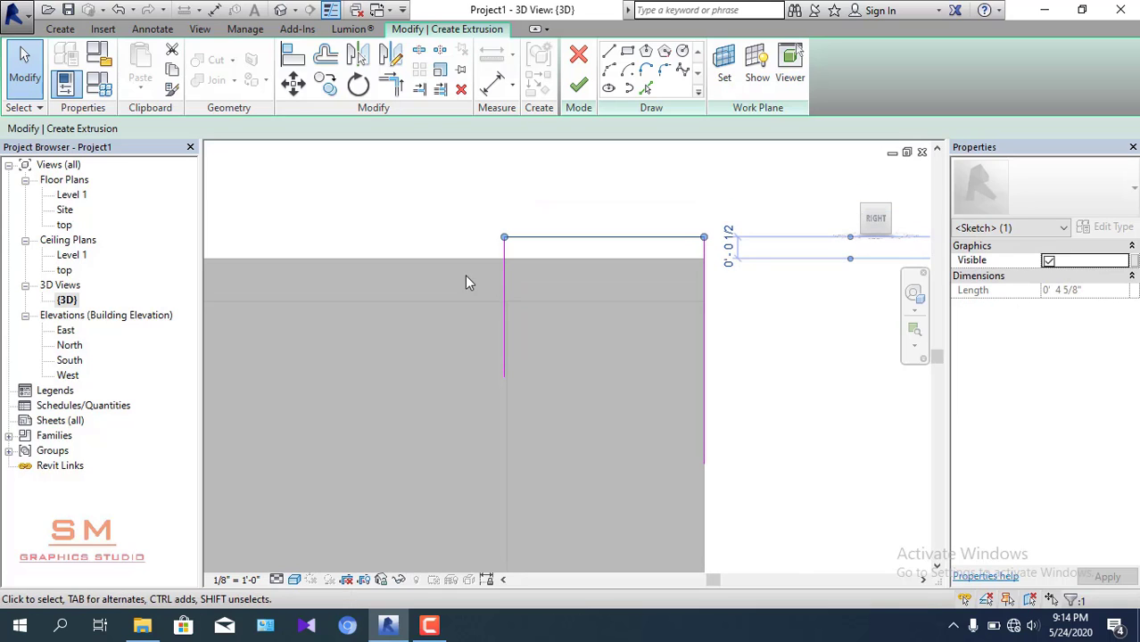
click(505, 308)
click(789, 293)
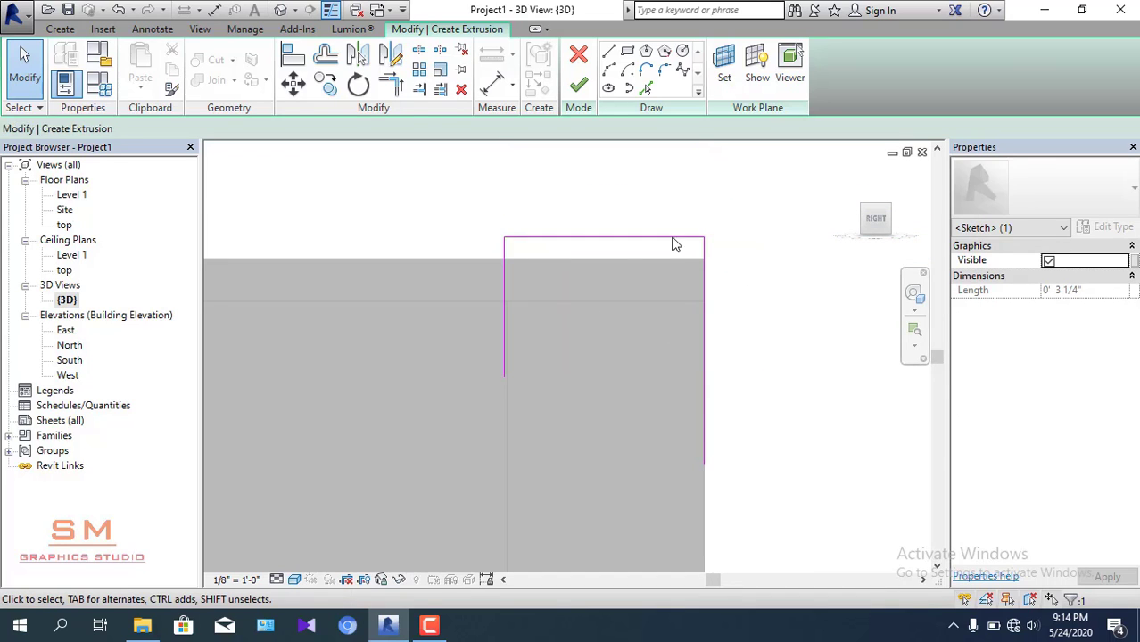
click(505, 304)
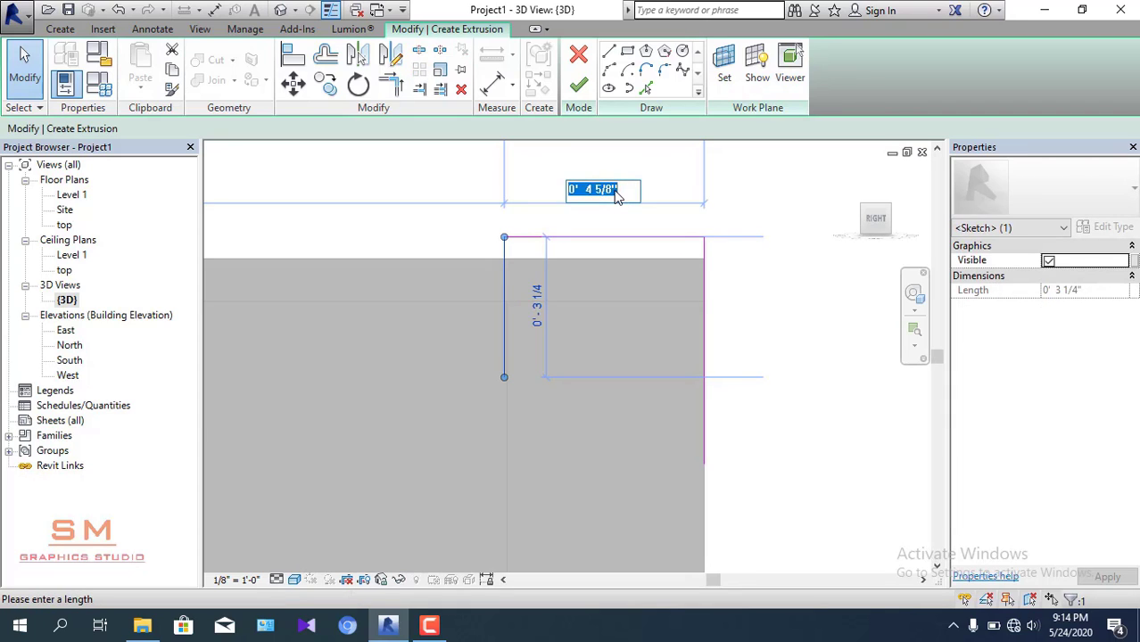
key(Return)
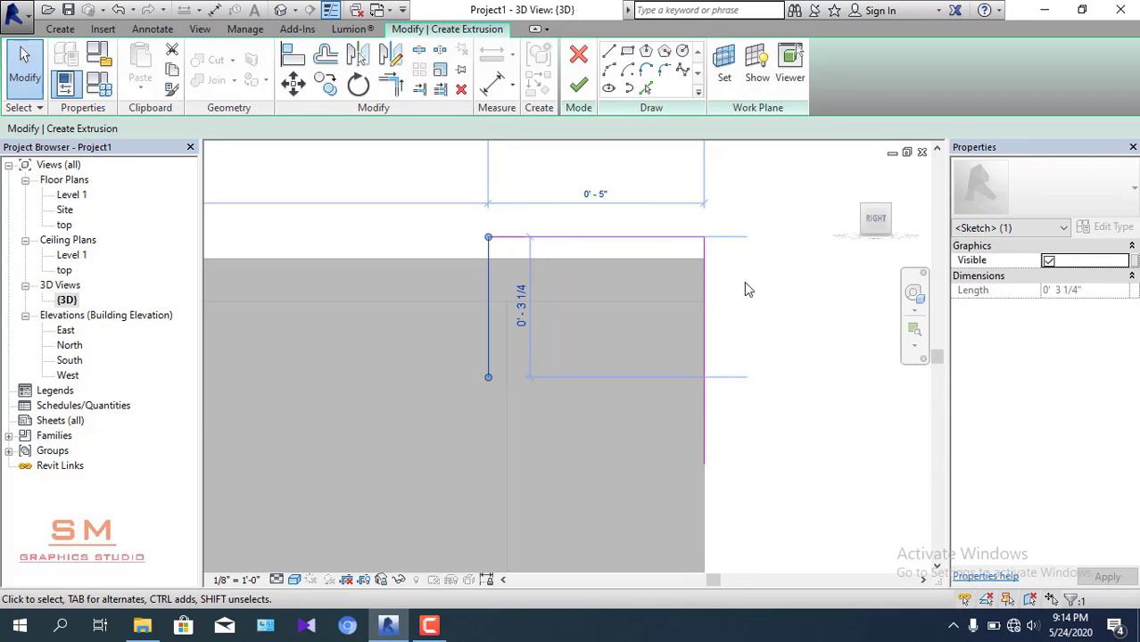
click(747, 303)
click(711, 309)
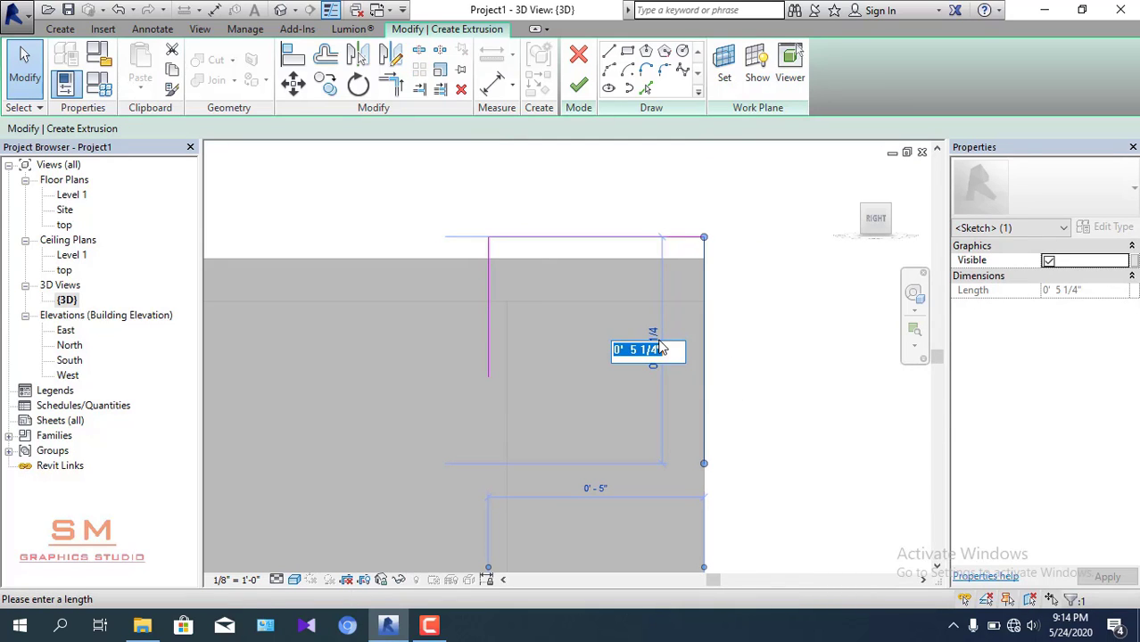
key(Return)
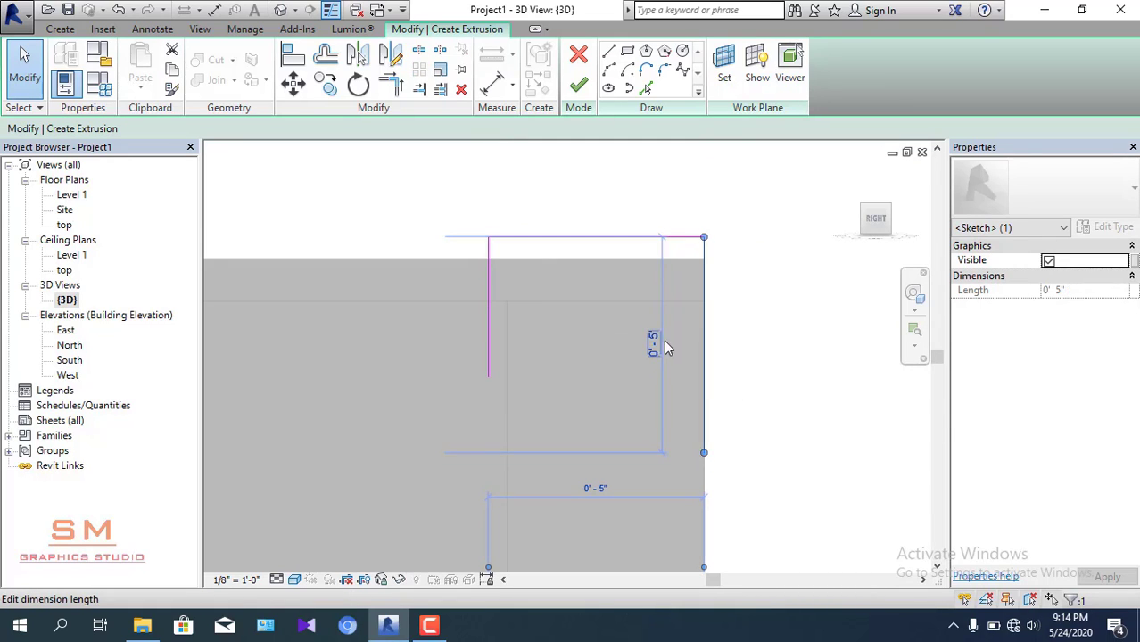
- Delete the short inner vertical sketch line
click(749, 341)
scroll(745, 346, down, 1)
scroll(540, 345, up, 1)
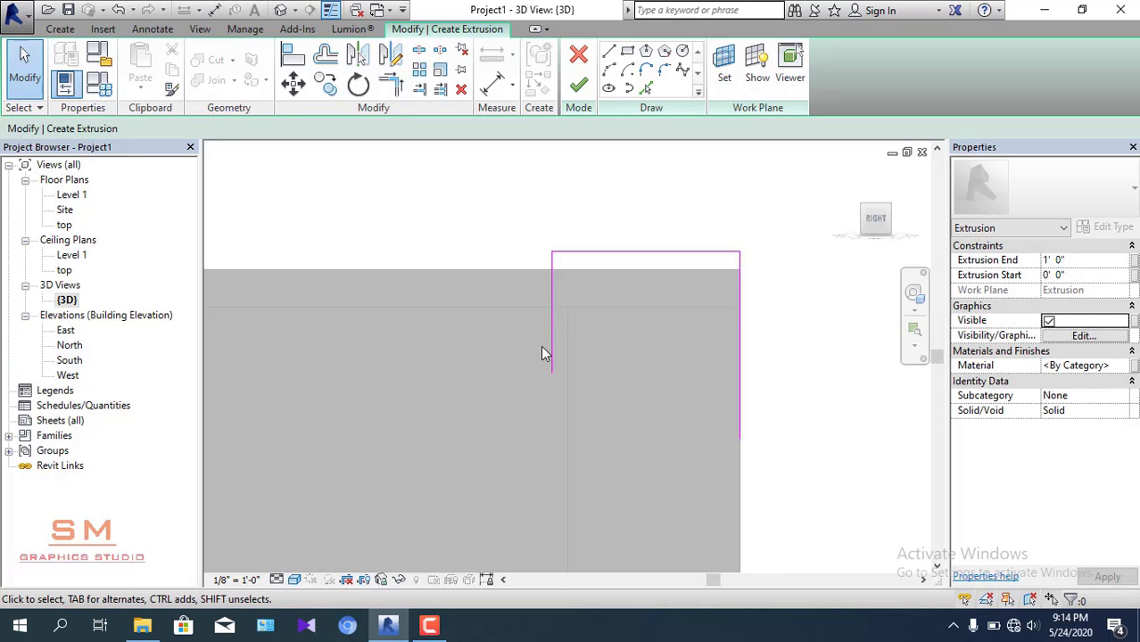
click(554, 353)
key(Delete)
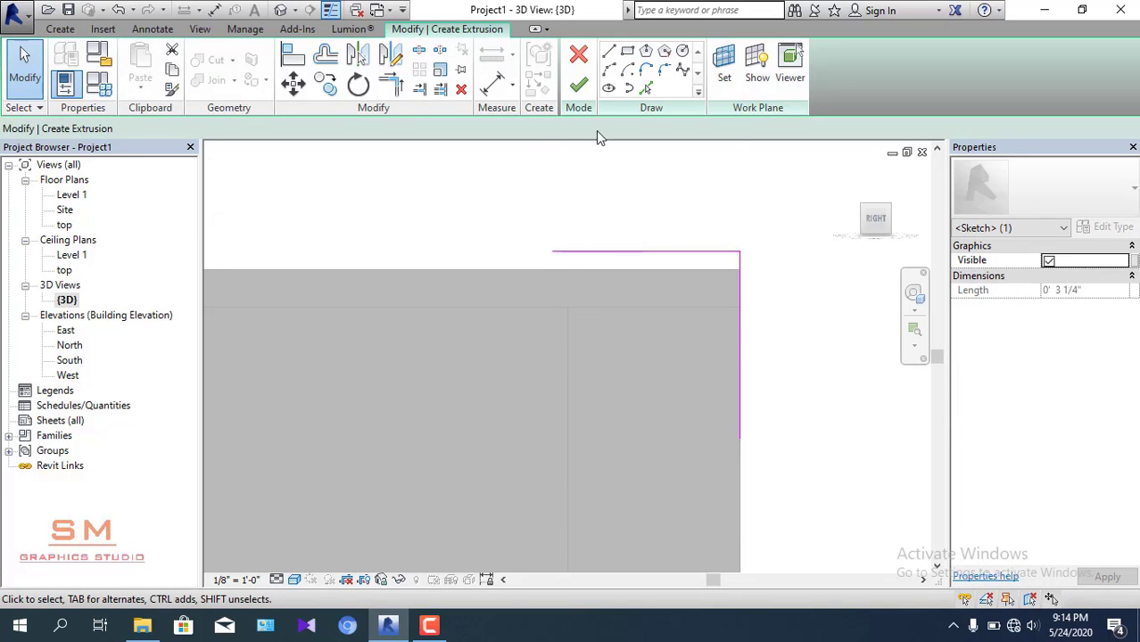
- Draw the remaining lines that close the L-shaped trim profile down the wall side
click(612, 52)
click(552, 251)
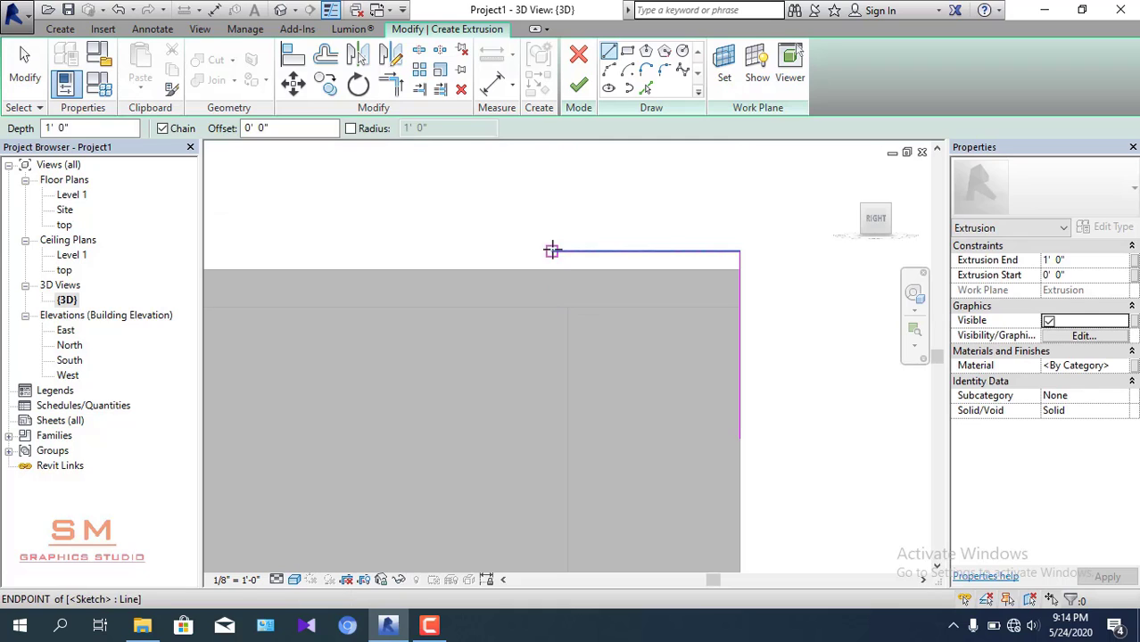
click(552, 289)
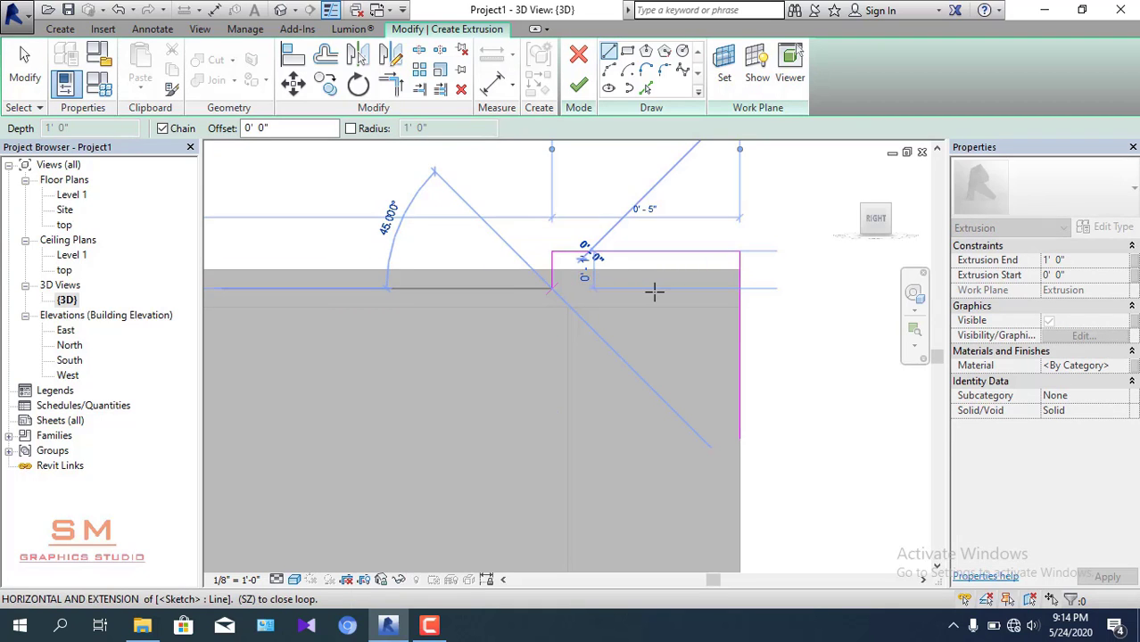
click(694, 288)
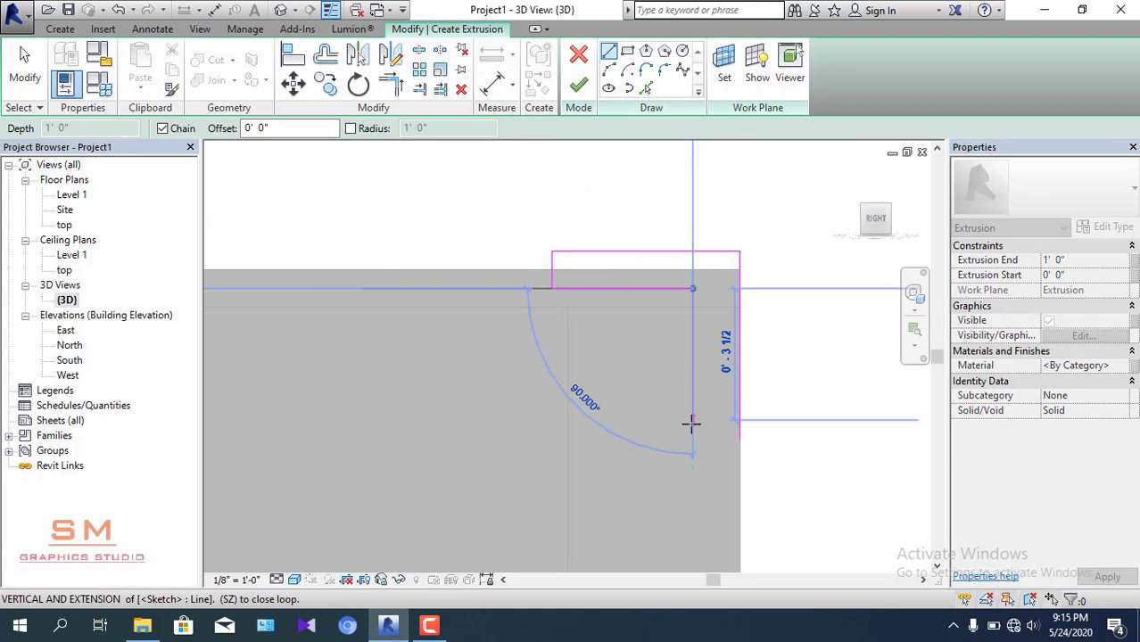
click(693, 437)
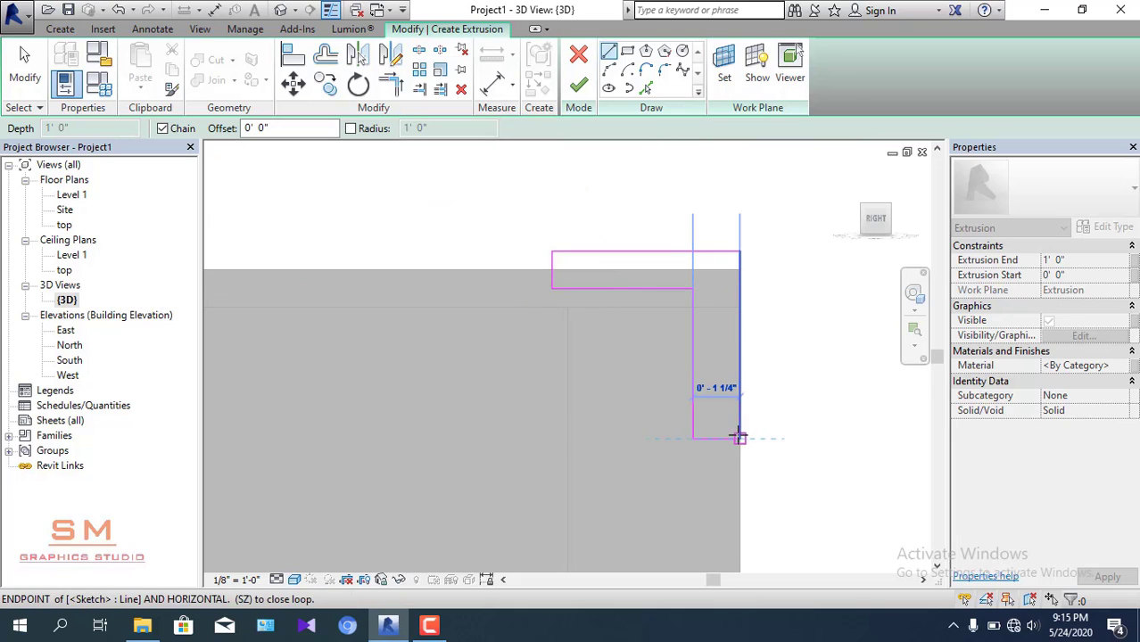
click(740, 437)
scroll(768, 308, down, 1)
scroll(766, 312, down, 1)
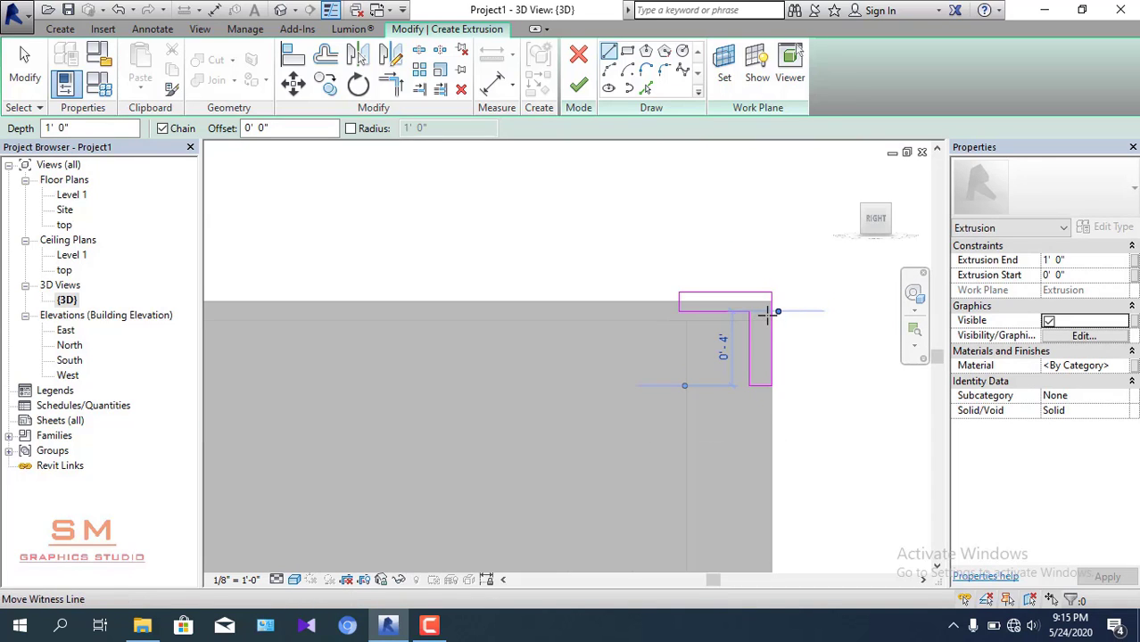
key(Escape)
key(Escape)
- Mirror-copy the six-line L profile about a vertical axis through the top edge's midpoint
scroll(729, 267, down, 2)
scroll(687, 264, down, 1)
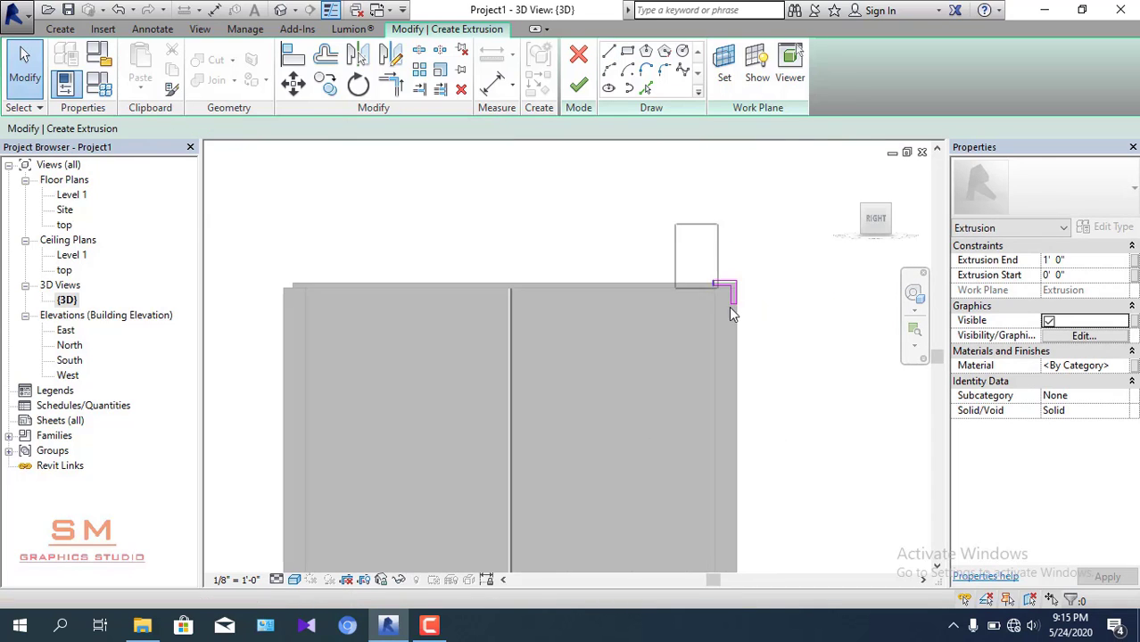
drag(762, 352, 763, 352)
click(390, 62)
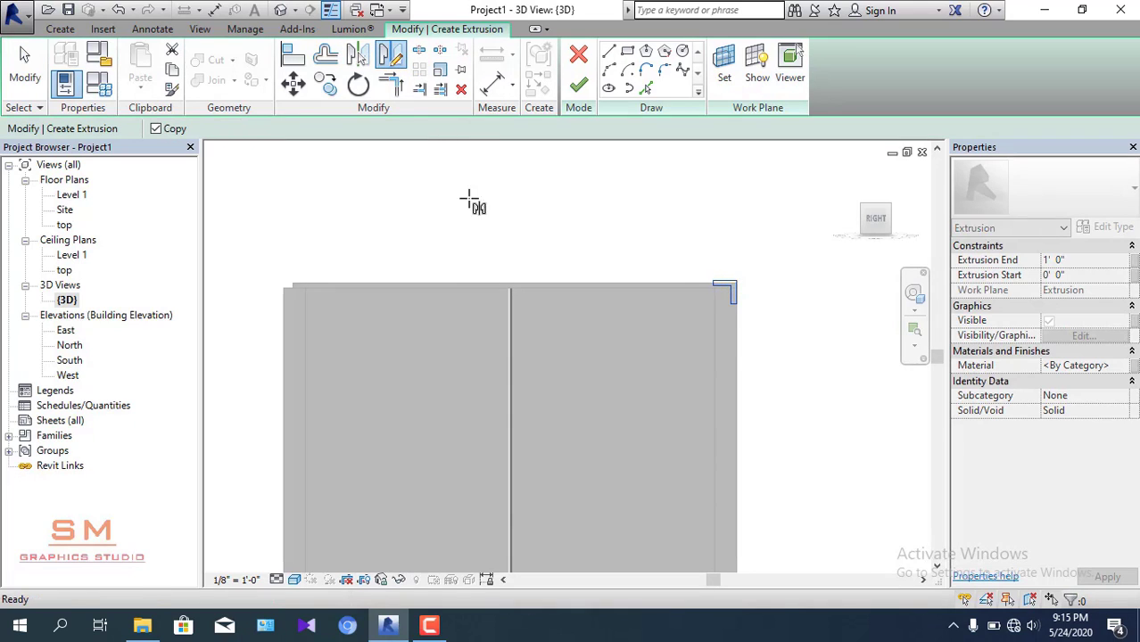
scroll(511, 287, up, 1)
scroll(525, 279, up, 2)
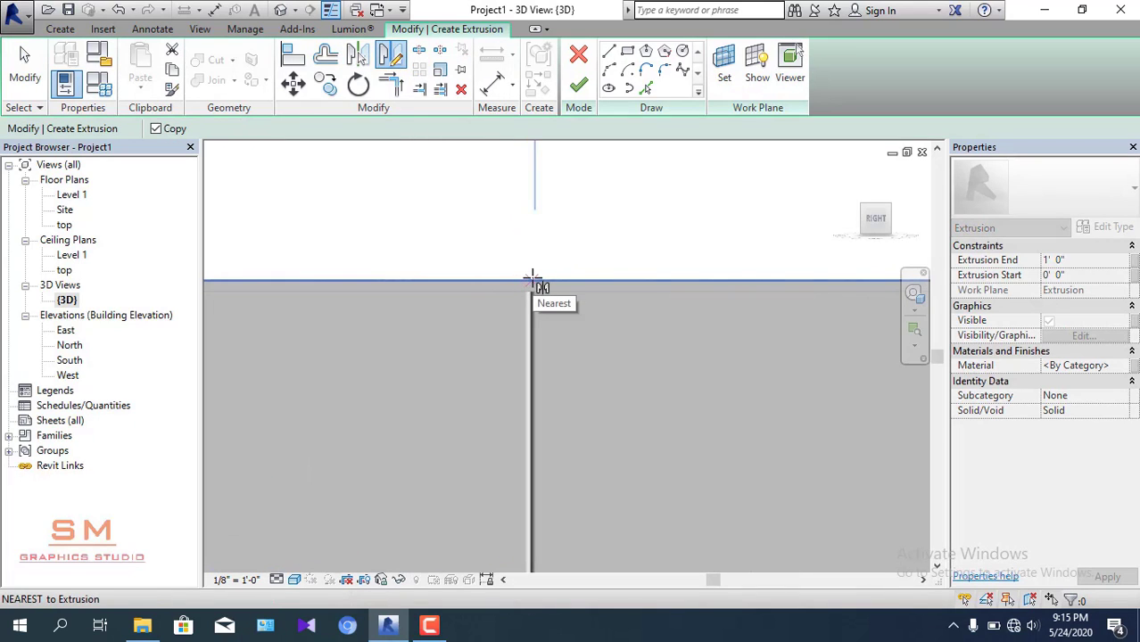
scroll(532, 279, down, 1)
scroll(535, 278, down, 1)
scroll(538, 278, up, 1)
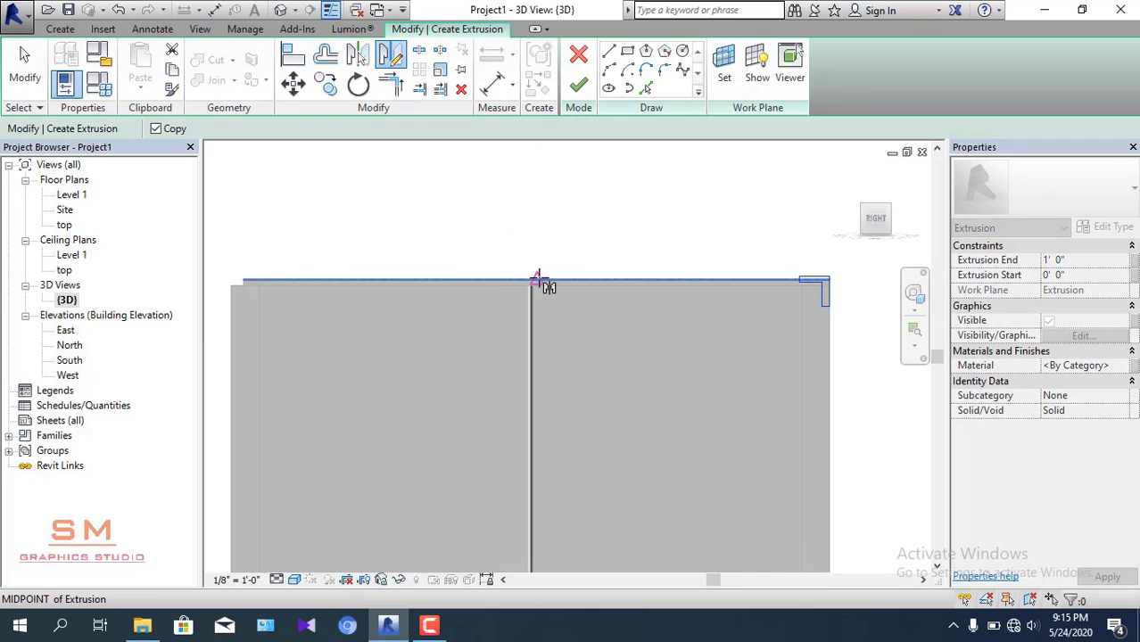
click(538, 279)
click(535, 332)
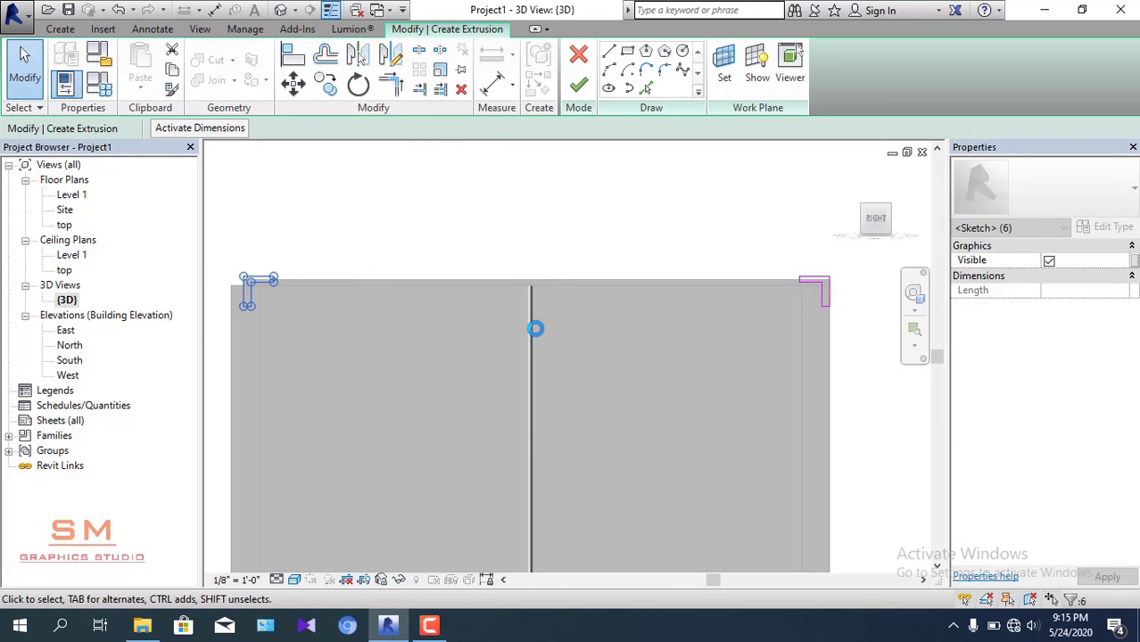
- Nudge the mirrored left profile with arrow keys to seat it at the left top corner
scroll(550, 270, down, 1)
middle_drag(550, 269, 598, 257)
scroll(464, 298, up, 1)
scroll(345, 209, up, 2)
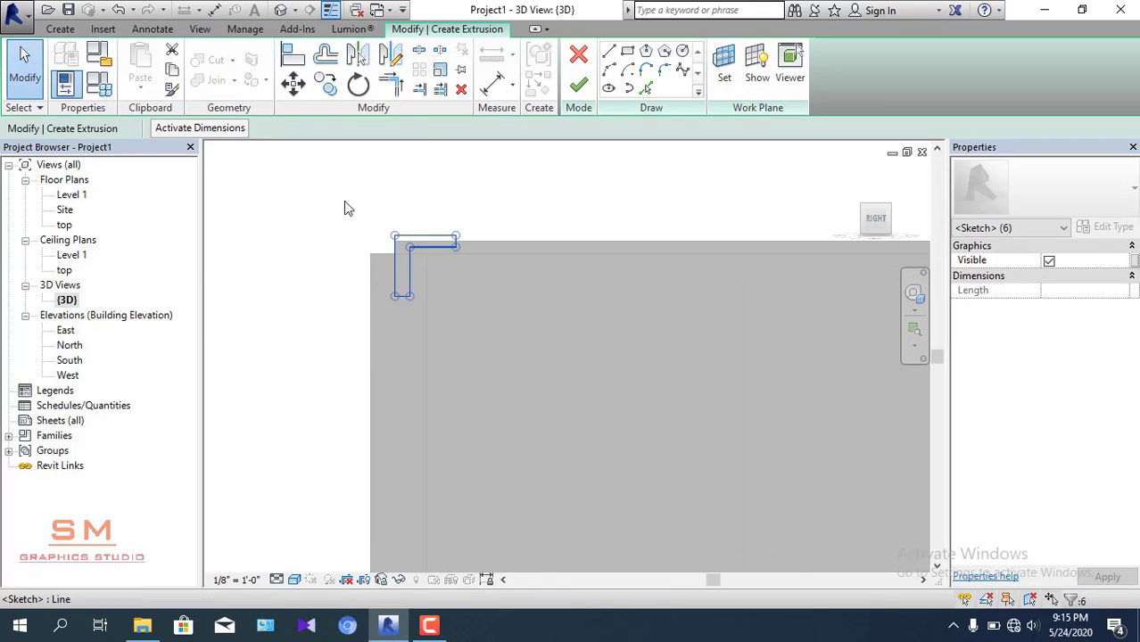
drag(339, 187, 471, 323)
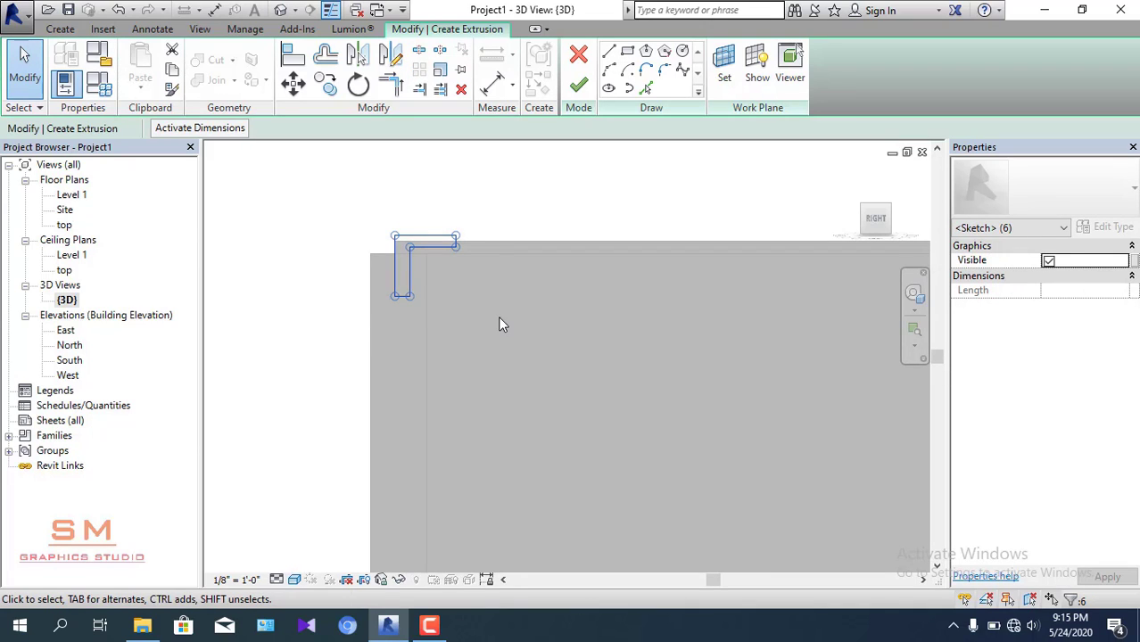
key(Left)
key(Left)
key(Left)
key(Left)
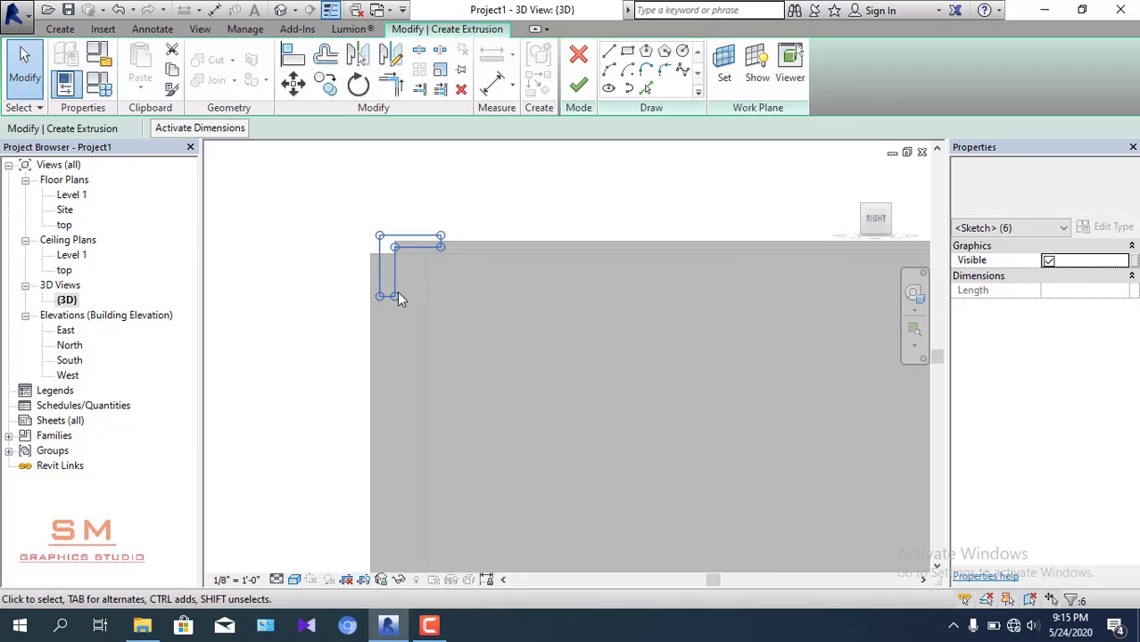
key(Left)
scroll(399, 299, up, 1)
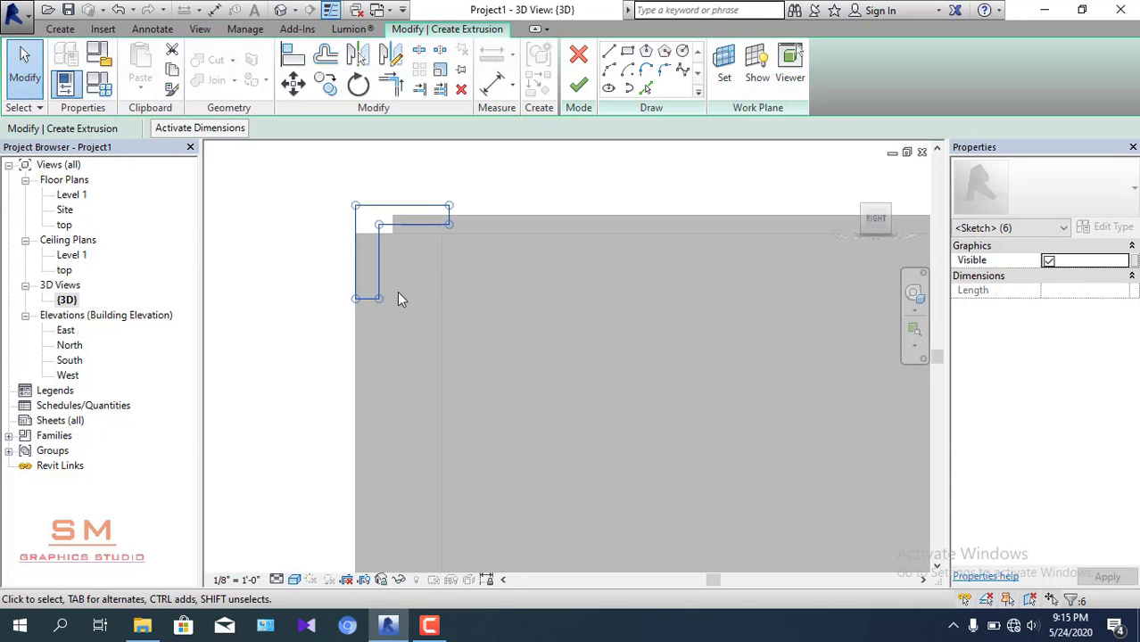
key(Right)
key(Right)
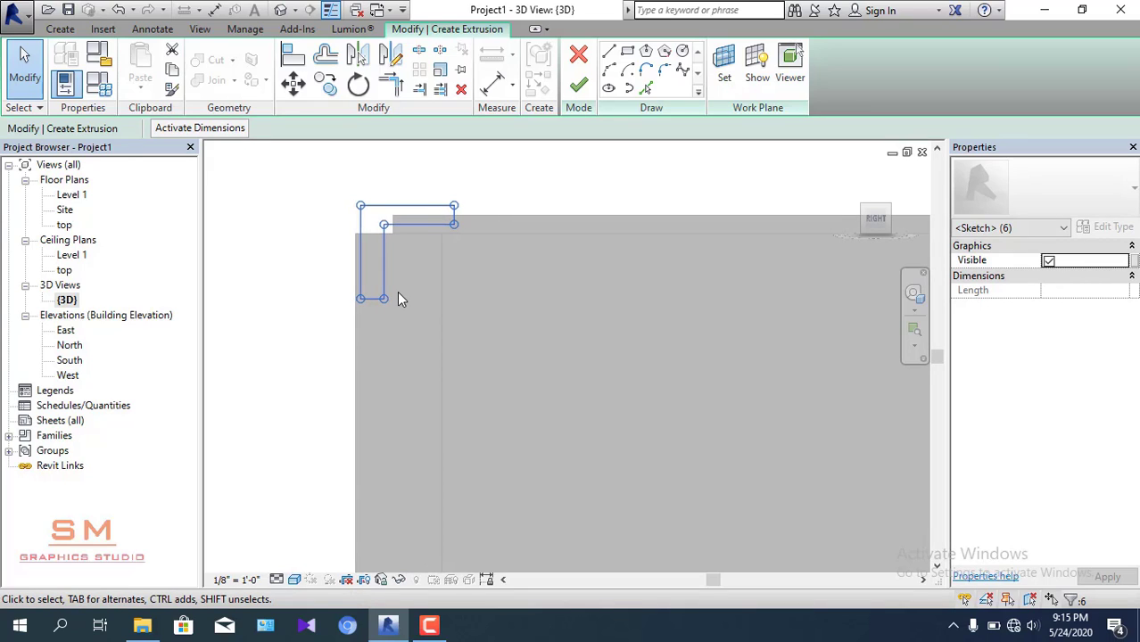
key(Left)
key(Left)
key(Left)
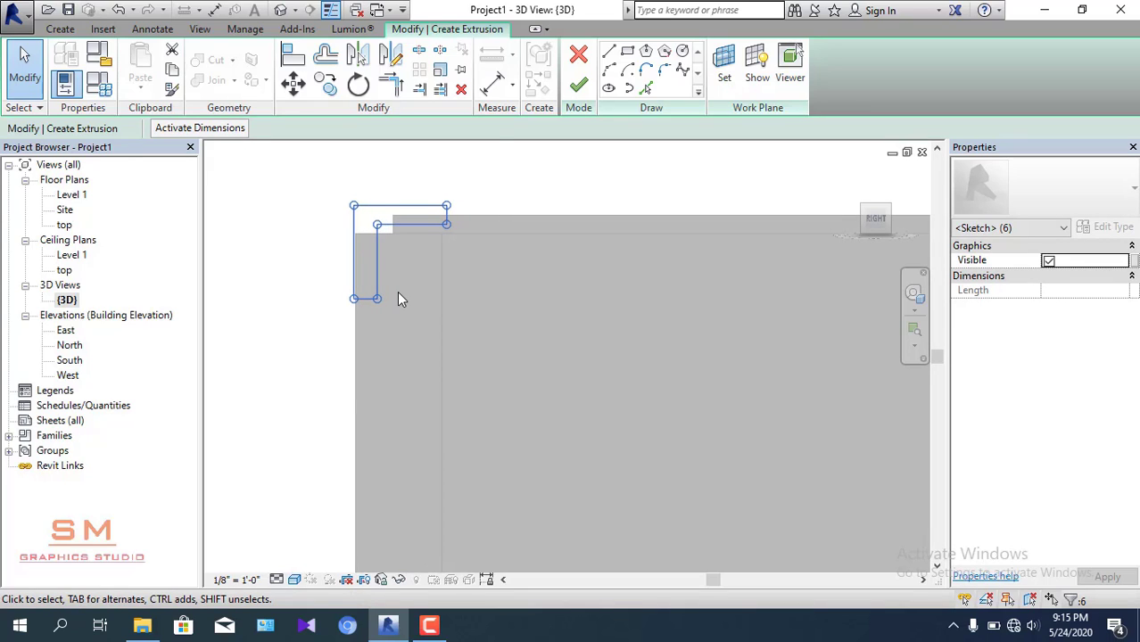
click(496, 195)
scroll(498, 198, down, 2)
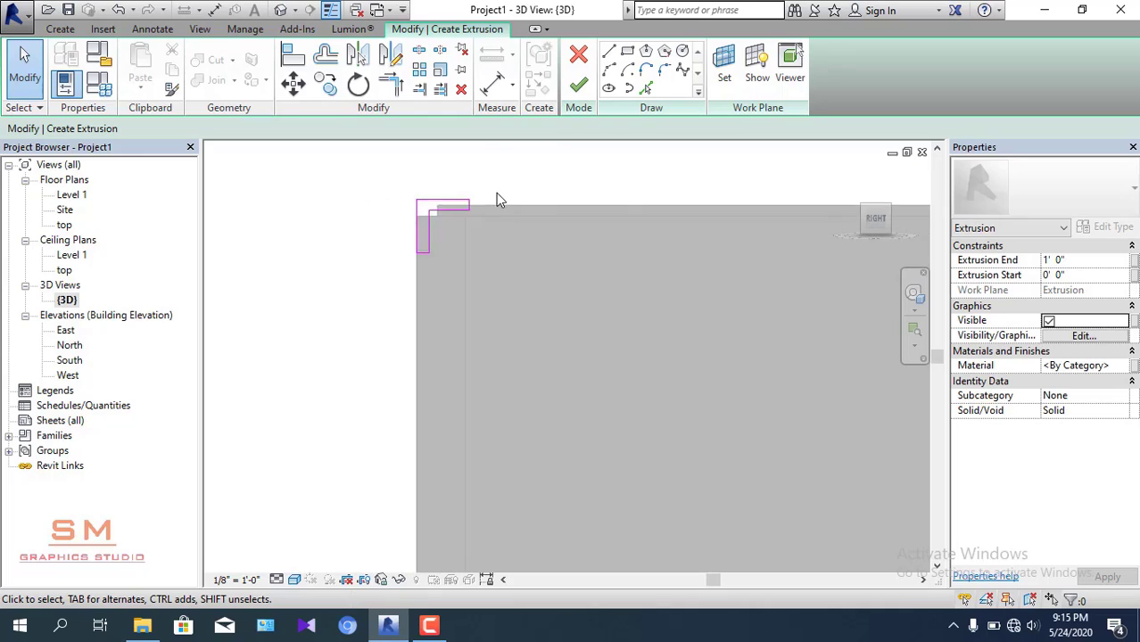
middle_drag(498, 200, 446, 217)
scroll(565, 213, down, 1)
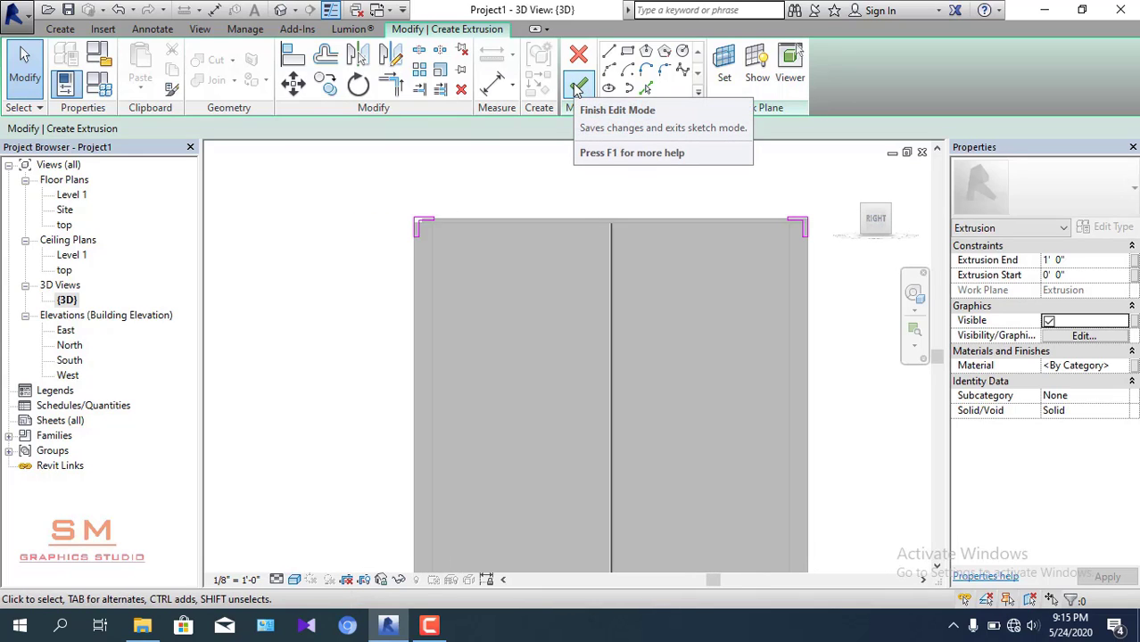
- Finish the trim extrusion, dissociate its work plane, and set Extrusion End to -40' 0"
click(578, 90)
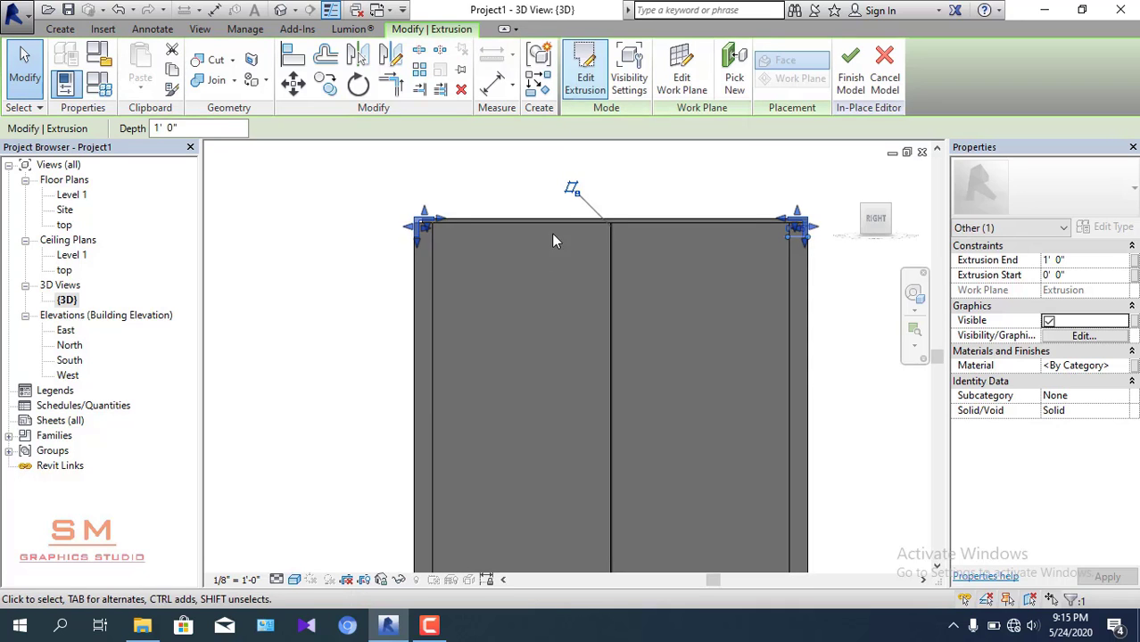
mouse_move(444, 347)
shift+middle_down()
mouse_move(778, 349)
mouse_move(754, 314)
shift+middle_up()
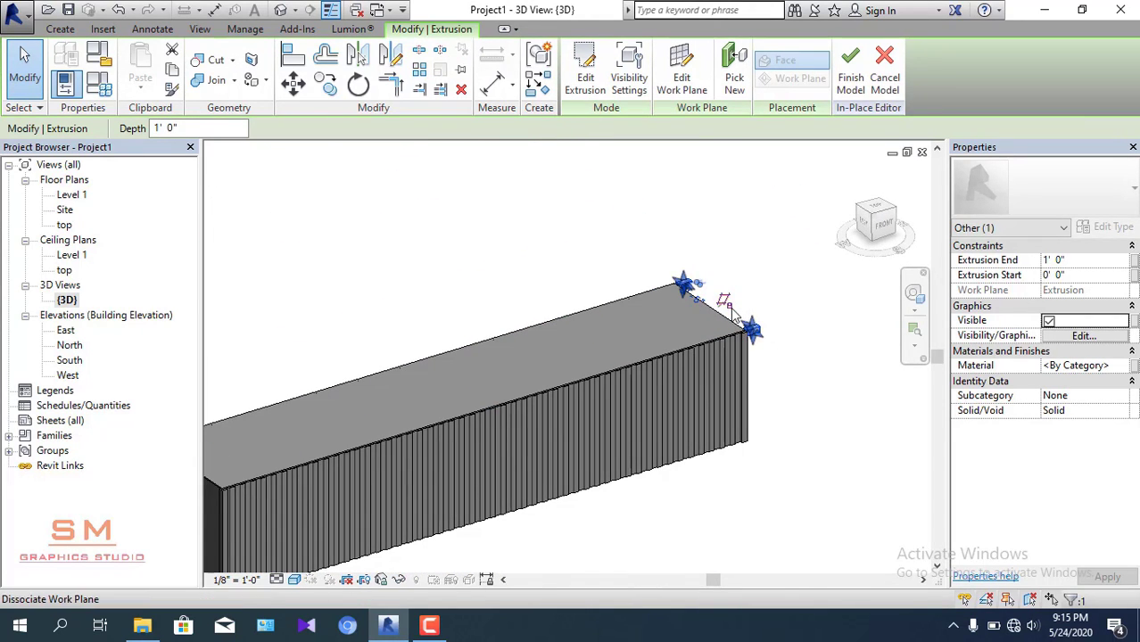
click(728, 304)
click(1084, 260)
text(-20)
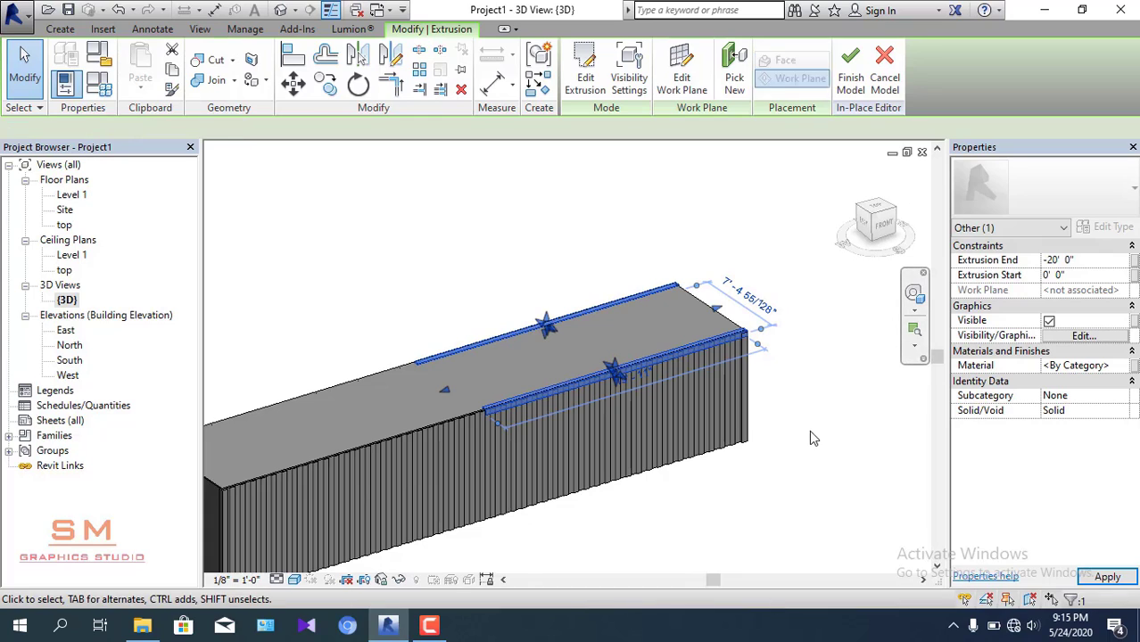
middle_drag(831, 417, 875, 400)
click(1095, 259)
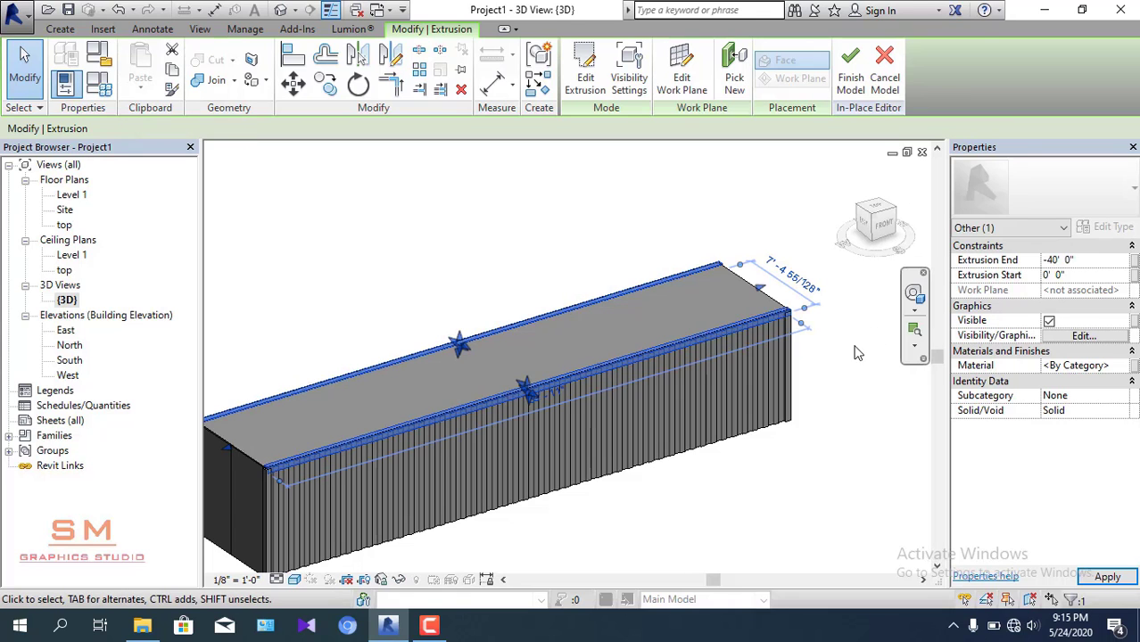
mouse_move(830, 530)
middle_down()
mouse_move(824, 474)
mouse_move(778, 502)
mouse_move(678, 499)
middle_up()
click(667, 510)
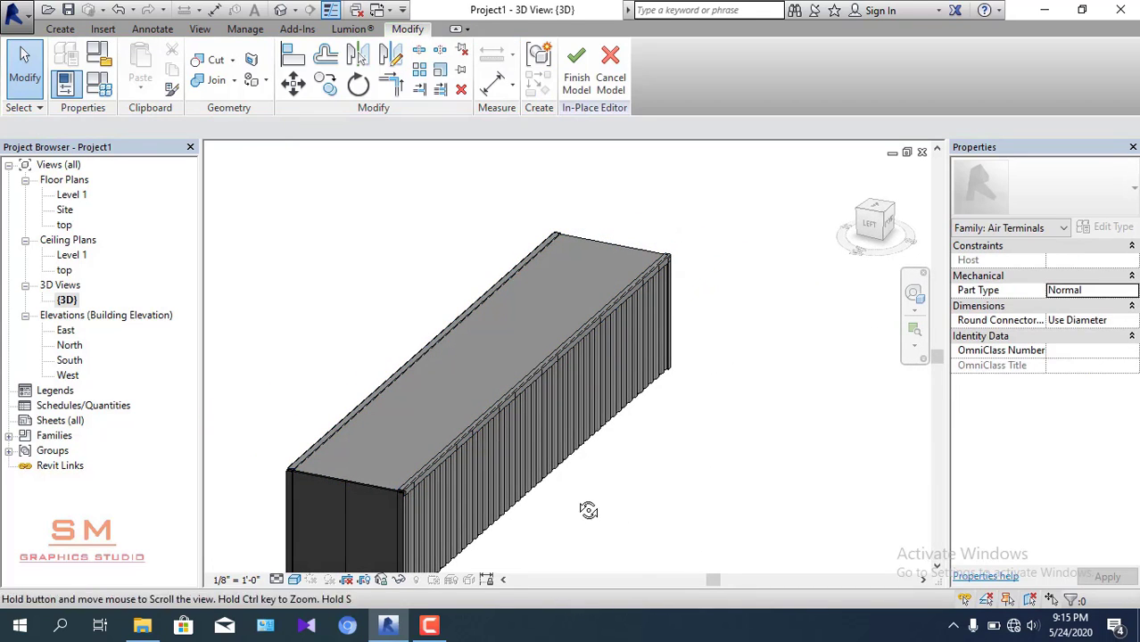
mouse_move(588, 511)
shift+middle_down()
mouse_move(690, 507)
mouse_move(662, 478)
mouse_move(558, 462)
mouse_move(551, 429)
mouse_move(672, 422)
mouse_move(624, 426)
mouse_move(728, 384)
shift+middle_up()
scroll(662, 478, up, 3)
scroll(618, 491, up, 3)
click(552, 429)
scroll(551, 429, down, 3)
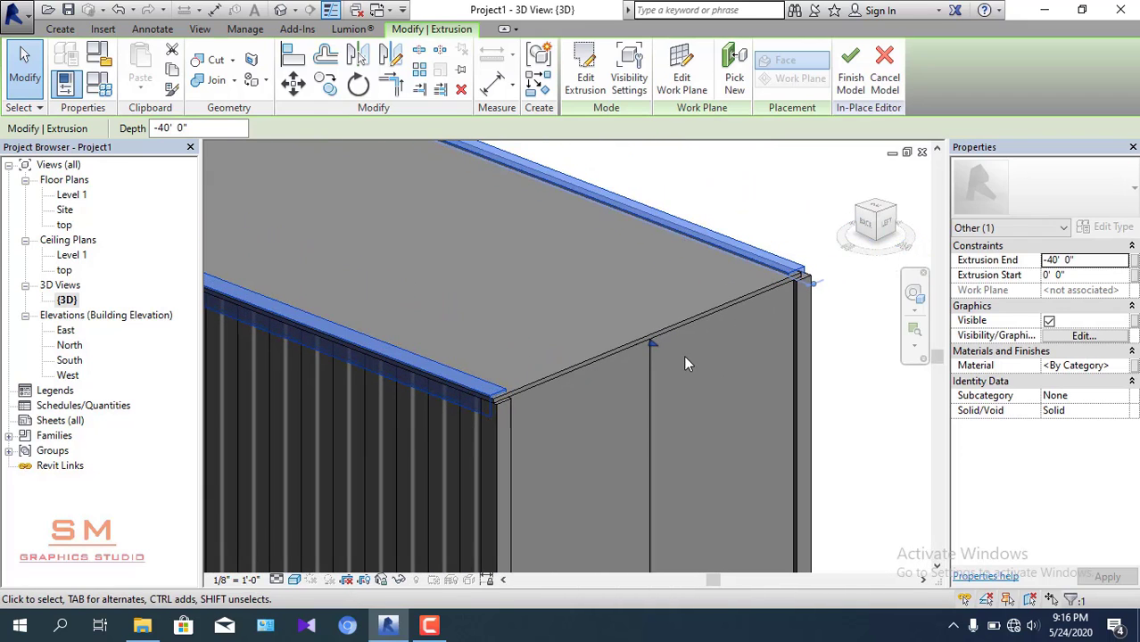
drag(653, 344, 656, 345)
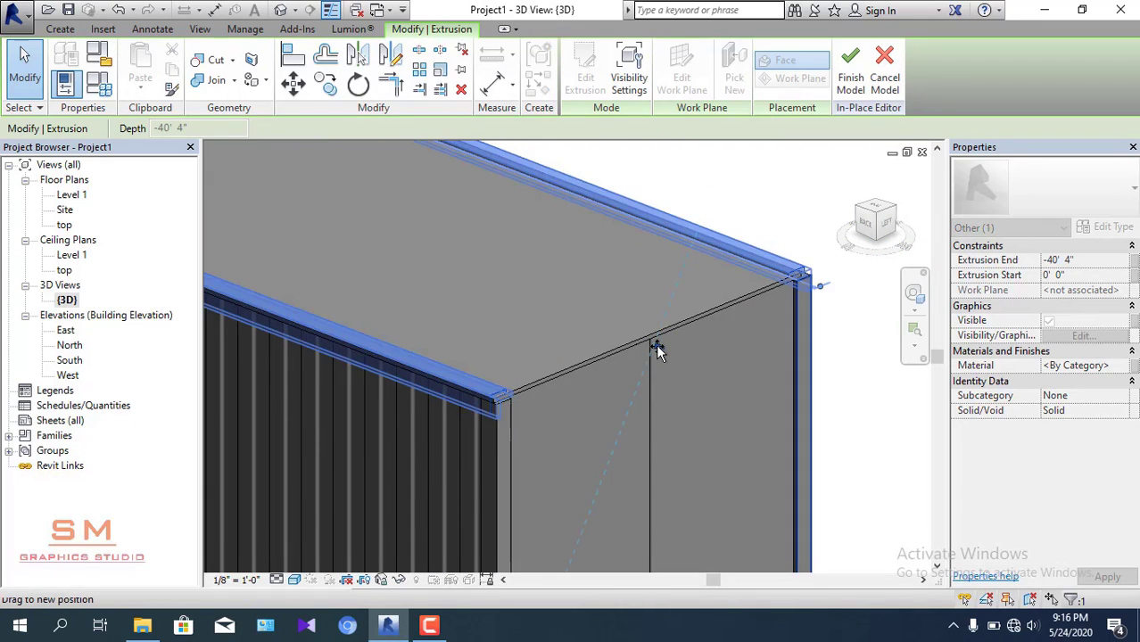
click(771, 229)
scroll(776, 286, down, 2)
scroll(606, 327, down, 2)
scroll(606, 326, down, 2)
mouse_move(565, 349)
shift+middle_down()
mouse_move(662, 379)
mouse_move(737, 338)
mouse_move(704, 318)
shift+middle_up()
scroll(410, 334, up, 3)
scroll(508, 317, up, 2)
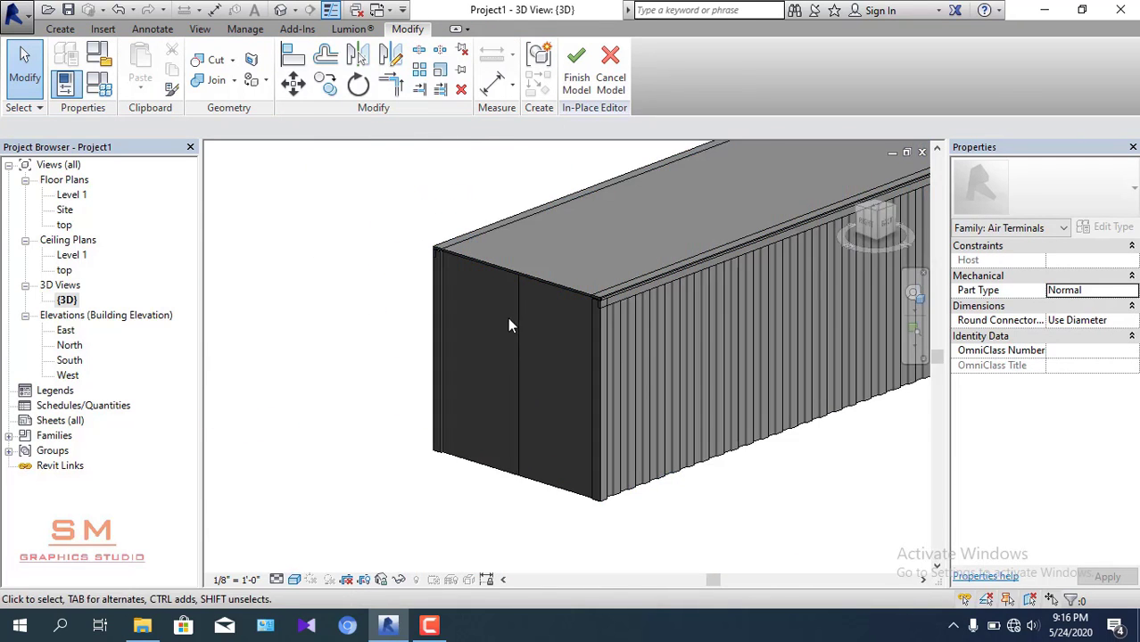
mouse_move(507, 317)
shift+middle_down()
mouse_move(588, 334)
mouse_move(422, 349)
mouse_move(566, 352)
mouse_move(687, 377)
mouse_move(616, 364)
shift+middle_up()
- Orbit around the container to inspect its side and front end
scroll(522, 355, down, 2)
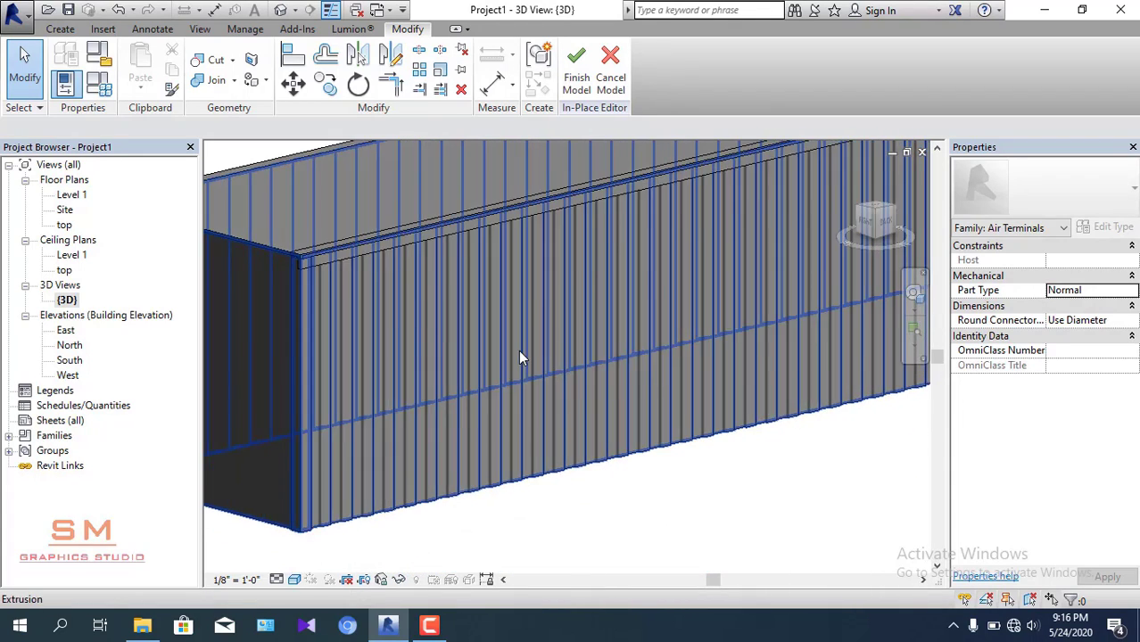
scroll(476, 339, down, 2)
mouse_move(476, 339)
shift+middle_down()
mouse_move(434, 340)
mouse_move(324, 261)
mouse_move(405, 285)
mouse_move(474, 369)
mouse_move(575, 347)
mouse_move(504, 313)
mouse_move(554, 418)
mouse_move(657, 414)
mouse_move(741, 336)
mouse_move(605, 381)
shift+middle_up()
scroll(286, 251, up, 2)
scroll(310, 267, up, 3)
scroll(327, 271, up, 3)
scroll(613, 361, up, 2)
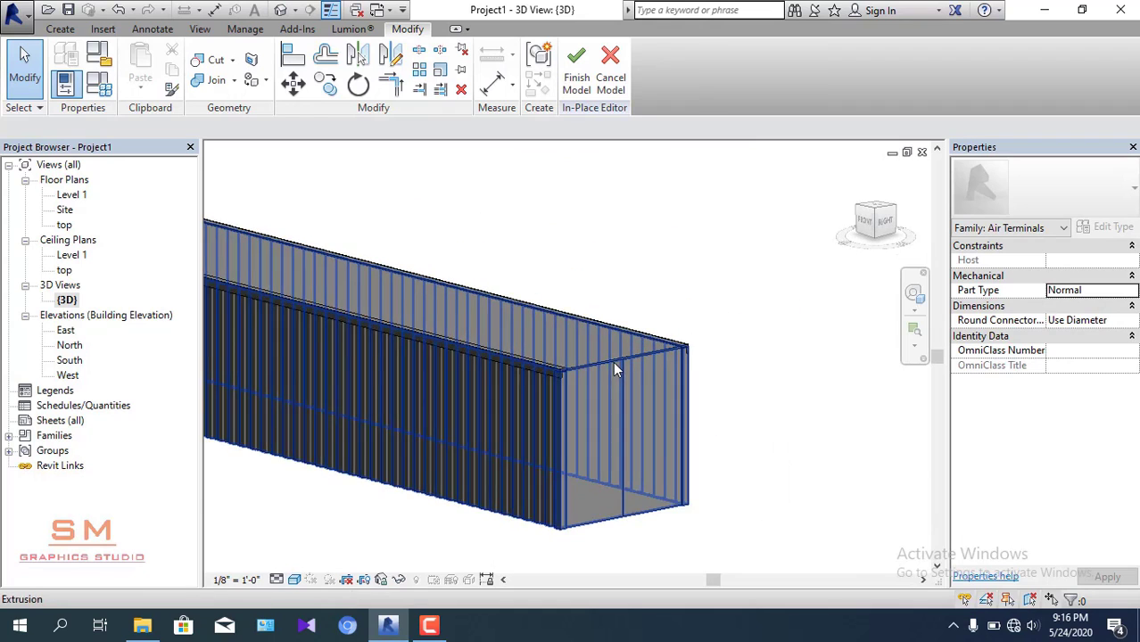
scroll(561, 377, up, 2)
scroll(556, 384, up, 2)
scroll(612, 383, down, 2)
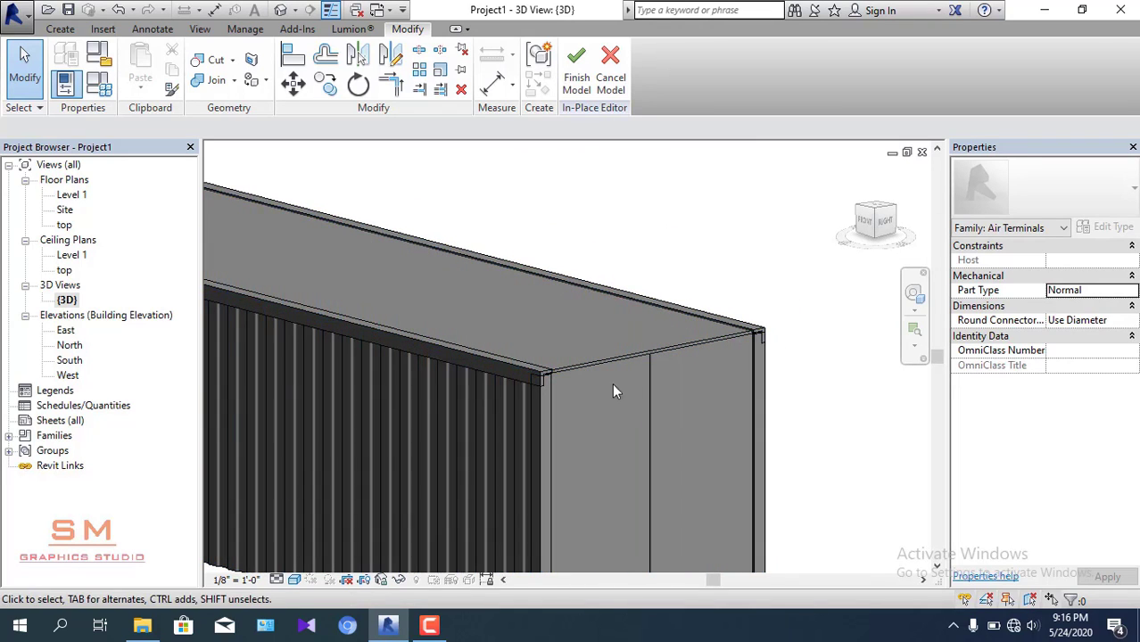
mouse_move(548, 394)
shift+middle_down()
mouse_move(572, 415)
mouse_move(603, 412)
mouse_move(560, 400)
mouse_move(621, 399)
shift+middle_up()
scroll(618, 391, up, 2)
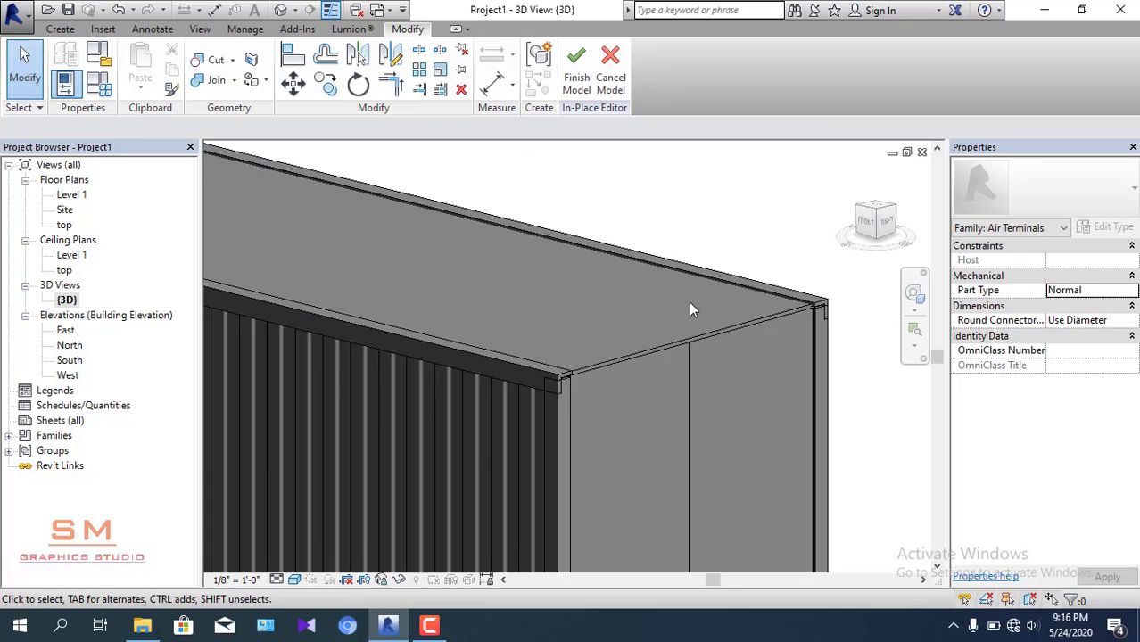
mouse_move(688, 301)
shift+middle_down()
mouse_move(656, 295)
mouse_move(498, 371)
mouse_move(825, 223)
shift+middle_up()
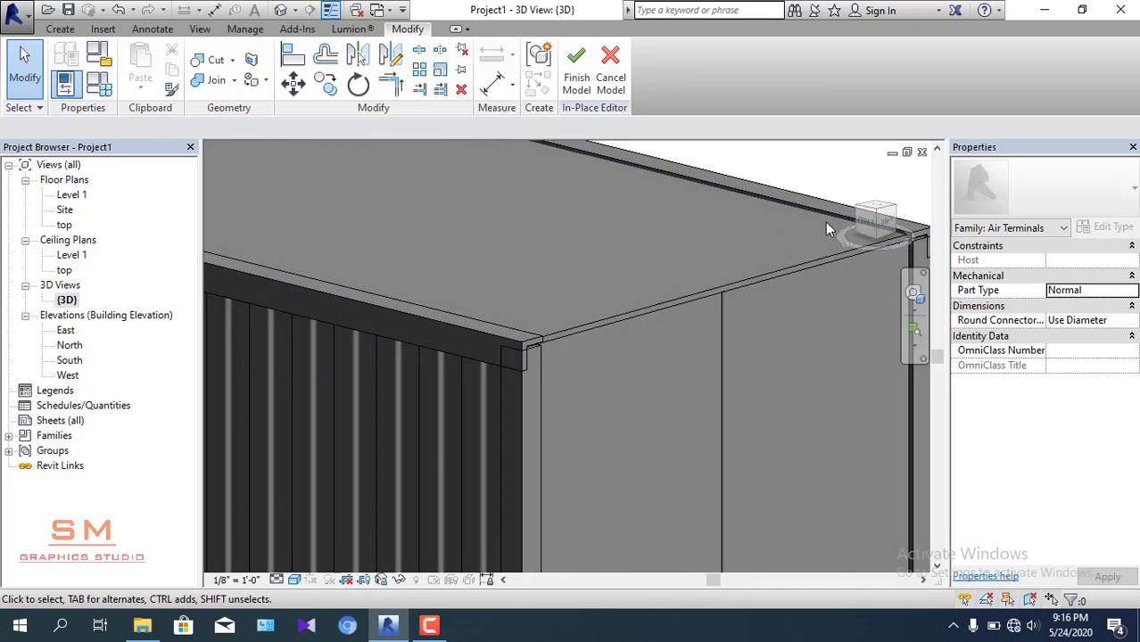
- Switch to the FRONT view and zoom in on the container's top-right corner
click(865, 225)
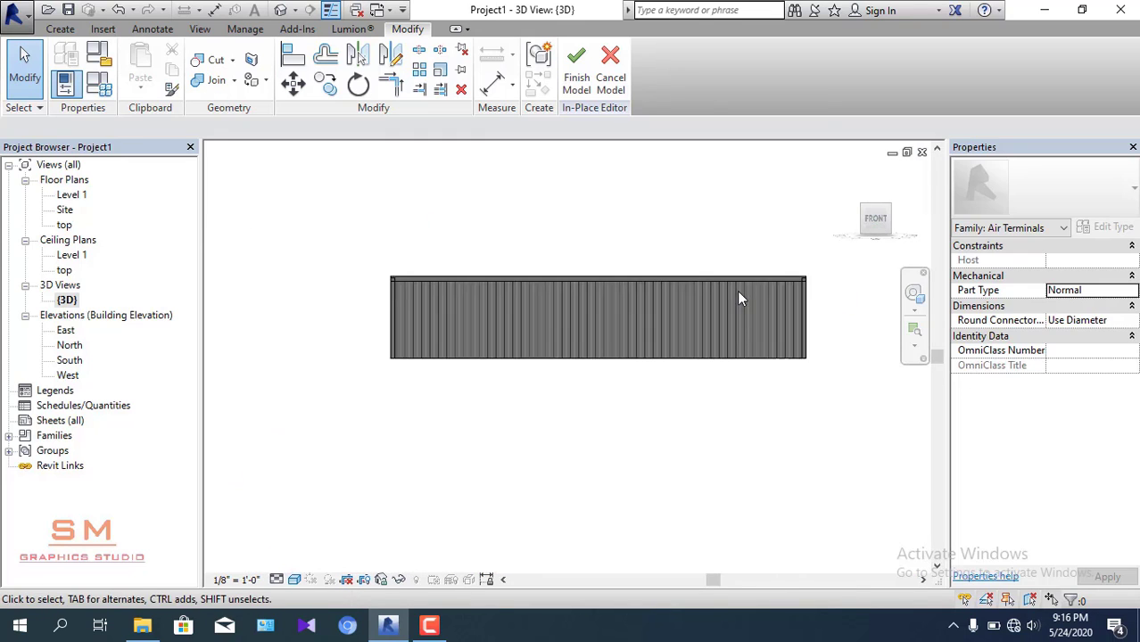
scroll(765, 339, up, 3)
scroll(811, 332, up, 2)
middle_drag(810, 332, 683, 362)
- Start a new extrusion with its work plane on the container's end face, viewed from FRONT
click(59, 29)
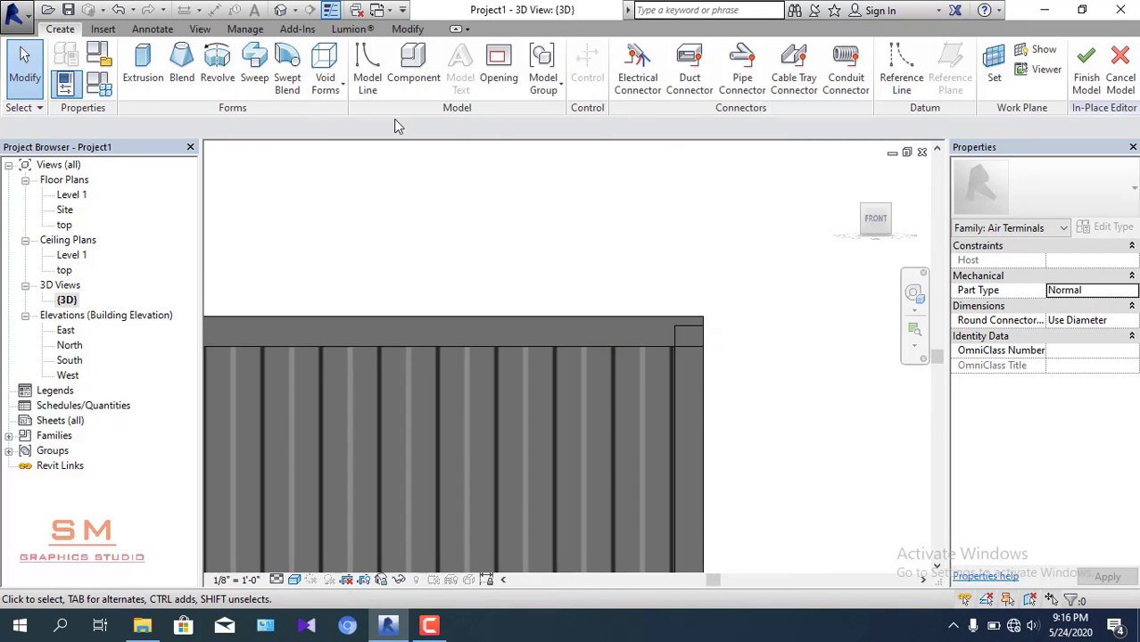
click(143, 67)
mouse_move(631, 274)
shift+middle_down()
mouse_move(645, 315)
mouse_move(570, 388)
shift+middle_up()
click(722, 78)
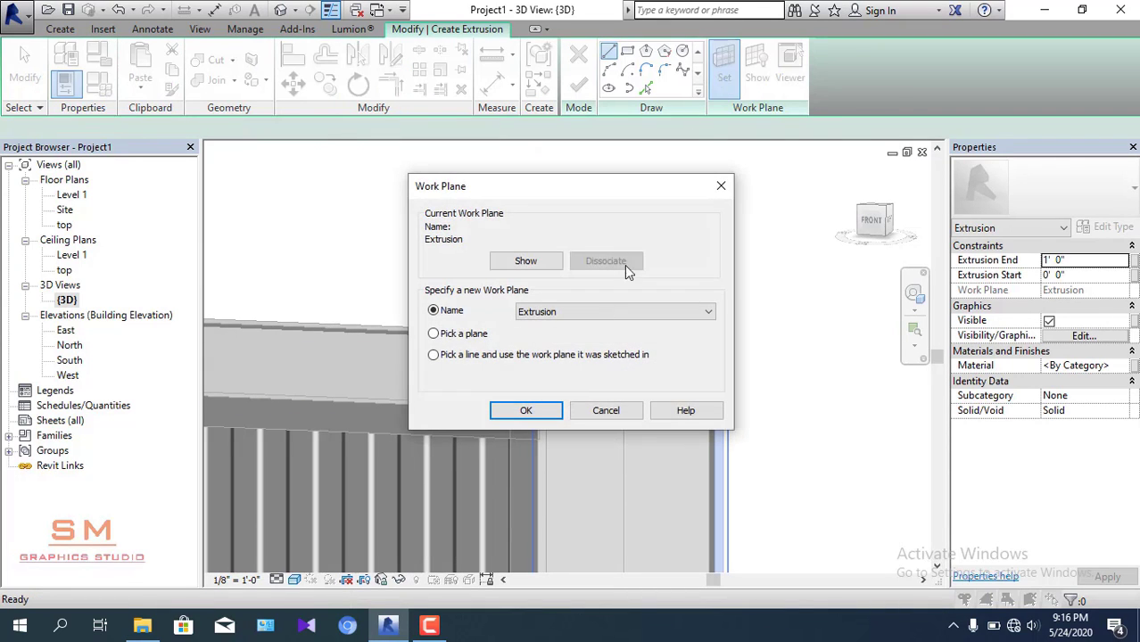
click(527, 412)
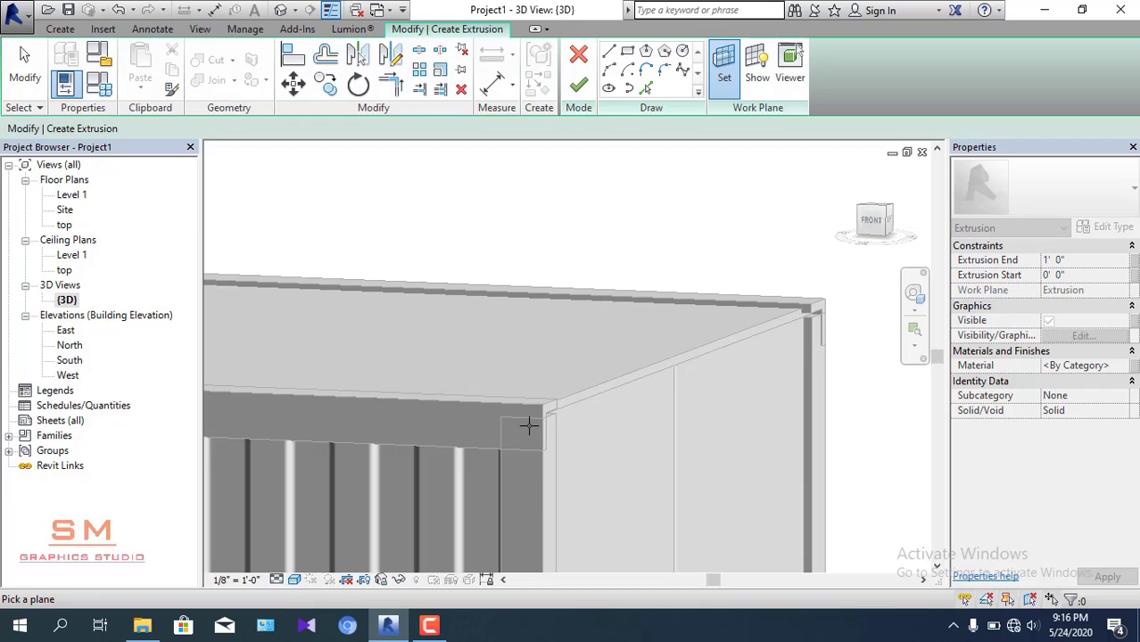
click(528, 423)
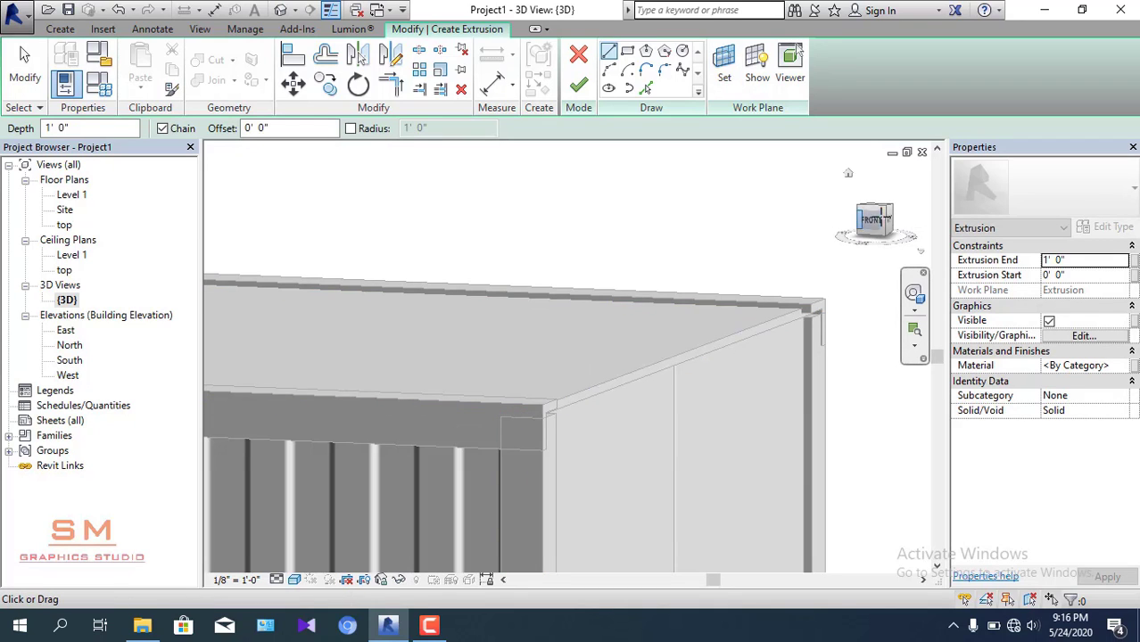
click(877, 221)
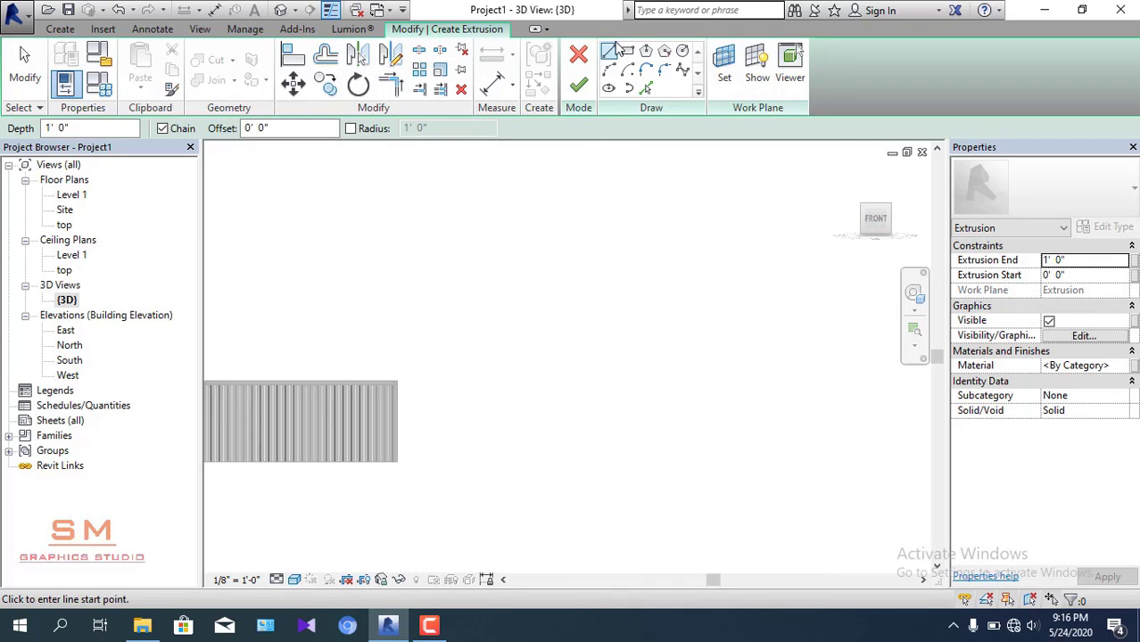
- Sketch a small L-shaped trim outline at the container's right top corner
scroll(773, 314, up, 2)
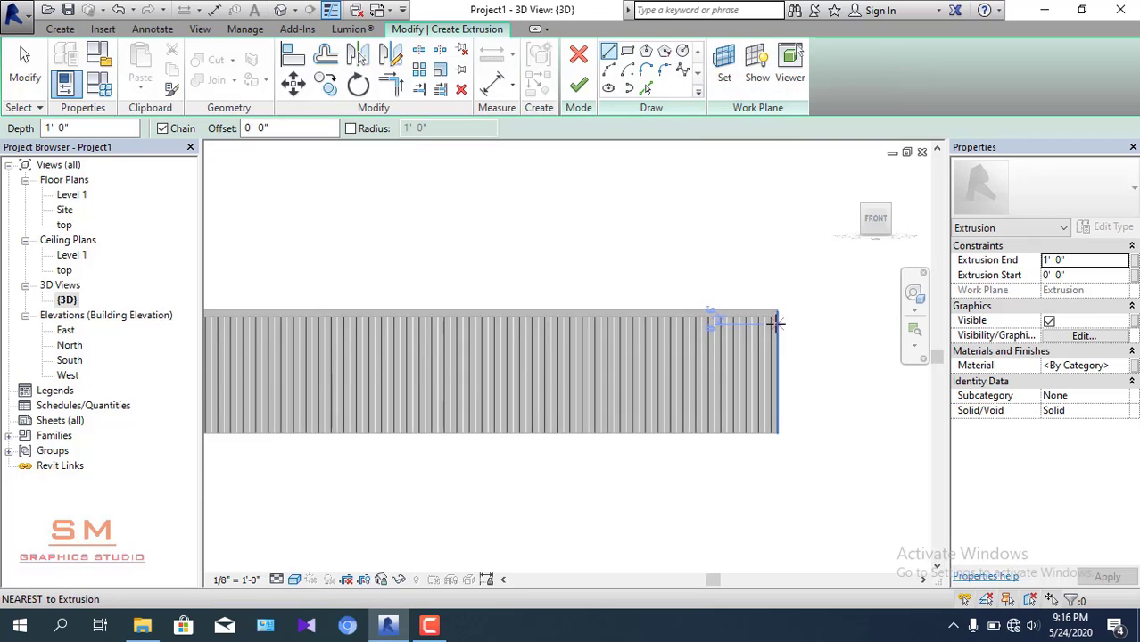
scroll(781, 317, up, 2)
scroll(772, 311, up, 1)
scroll(764, 309, up, 1)
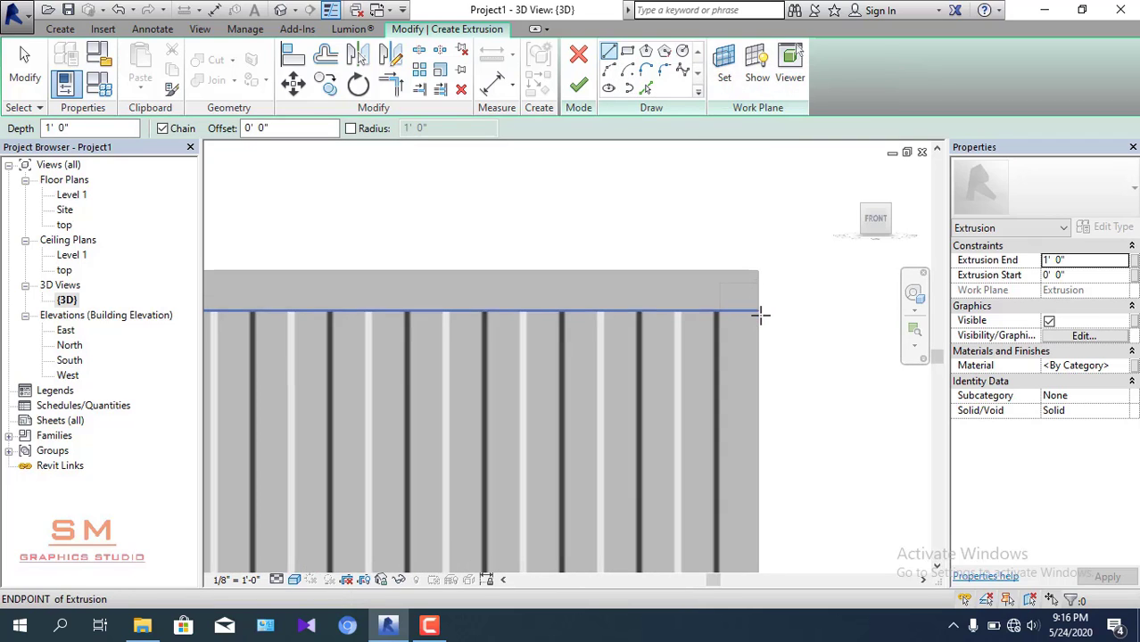
scroll(760, 309, up, 1)
click(757, 309)
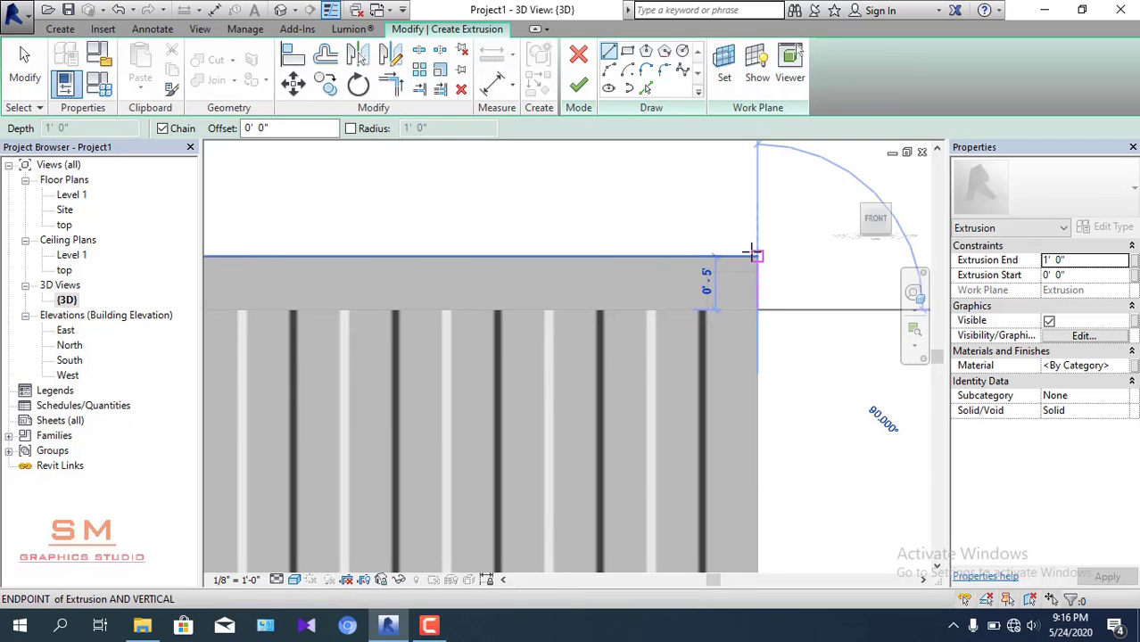
click(757, 256)
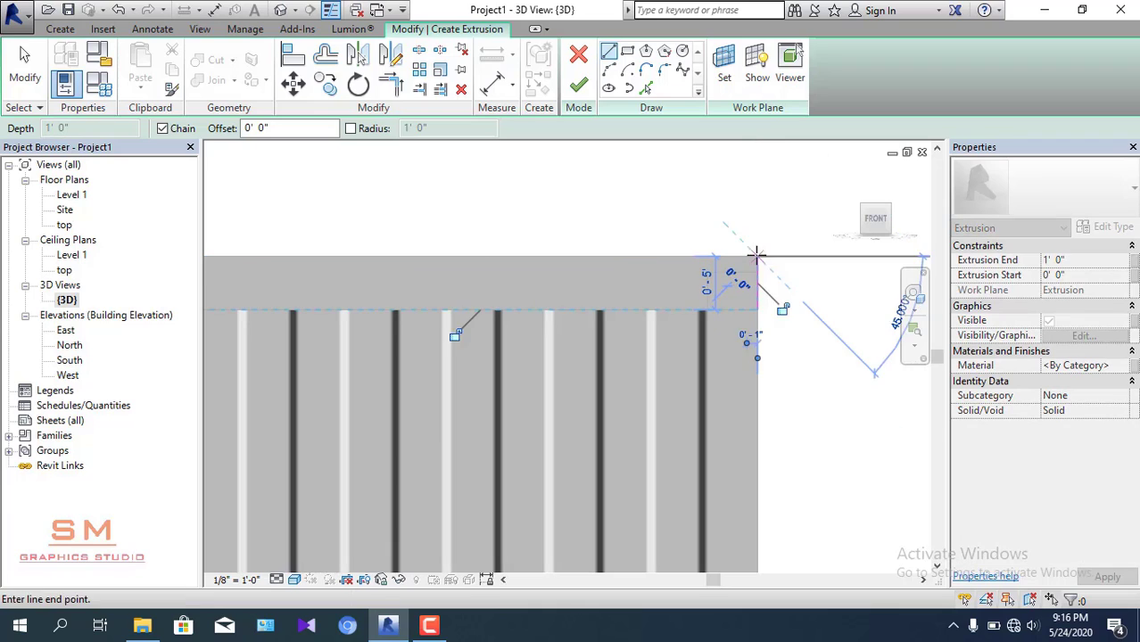
click(708, 256)
scroll(708, 259, up, 2)
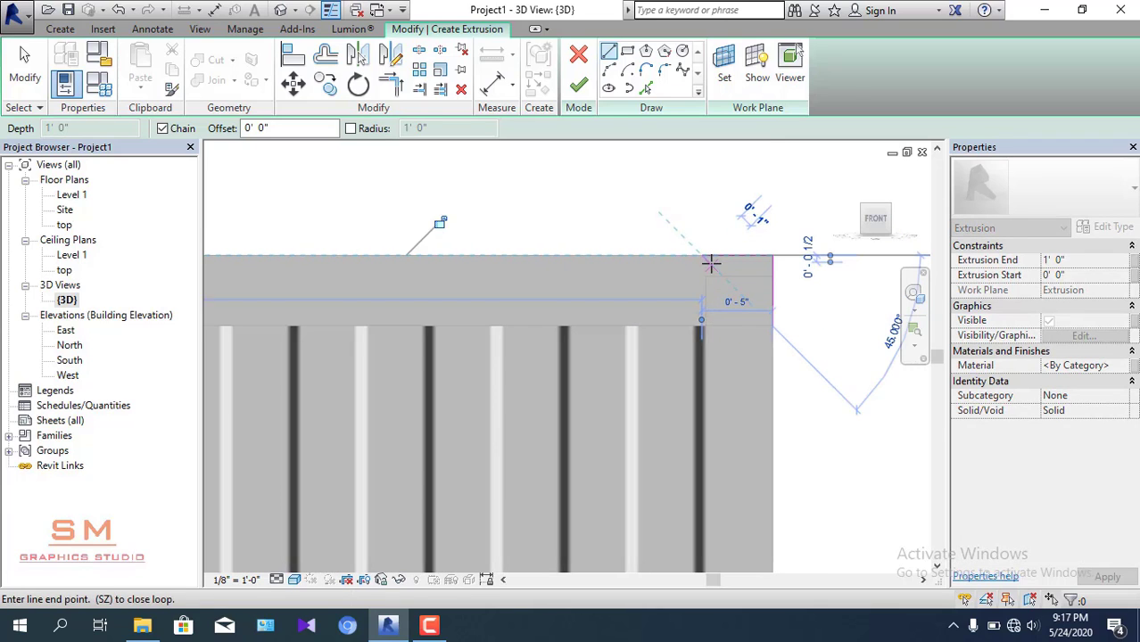
scroll(704, 267, up, 1)
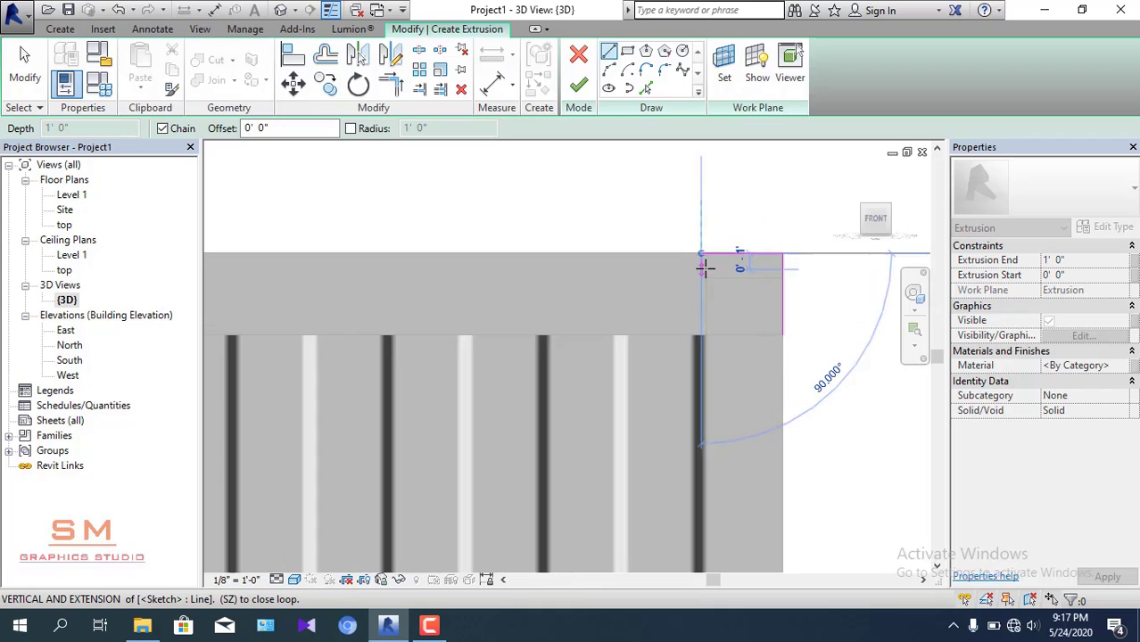
scroll(703, 266, up, 1)
click(703, 265)
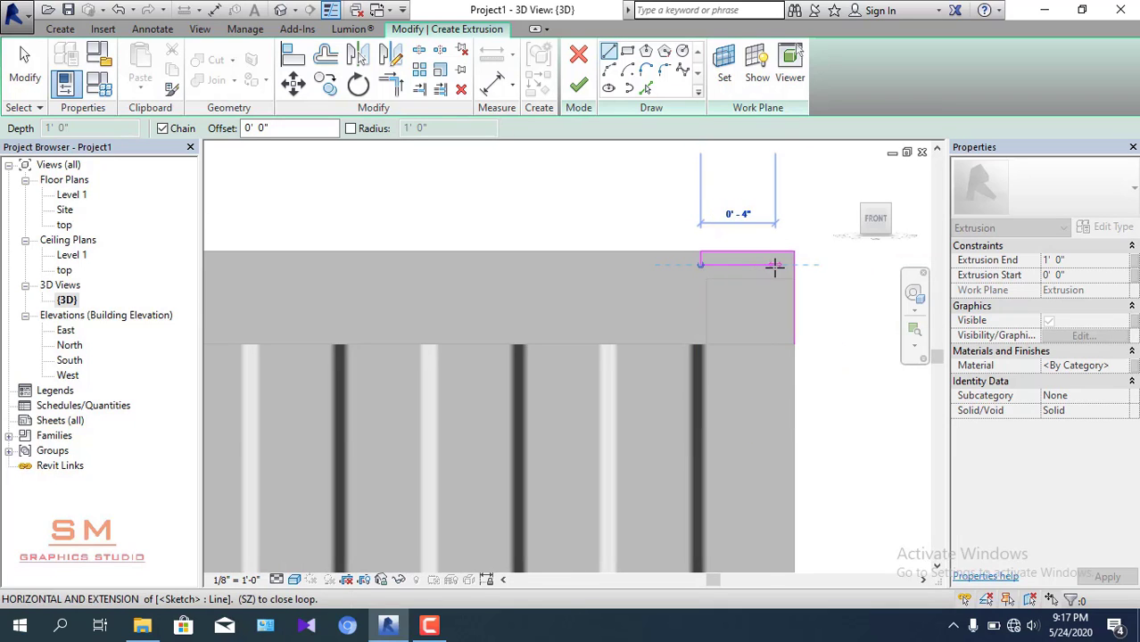
click(775, 318)
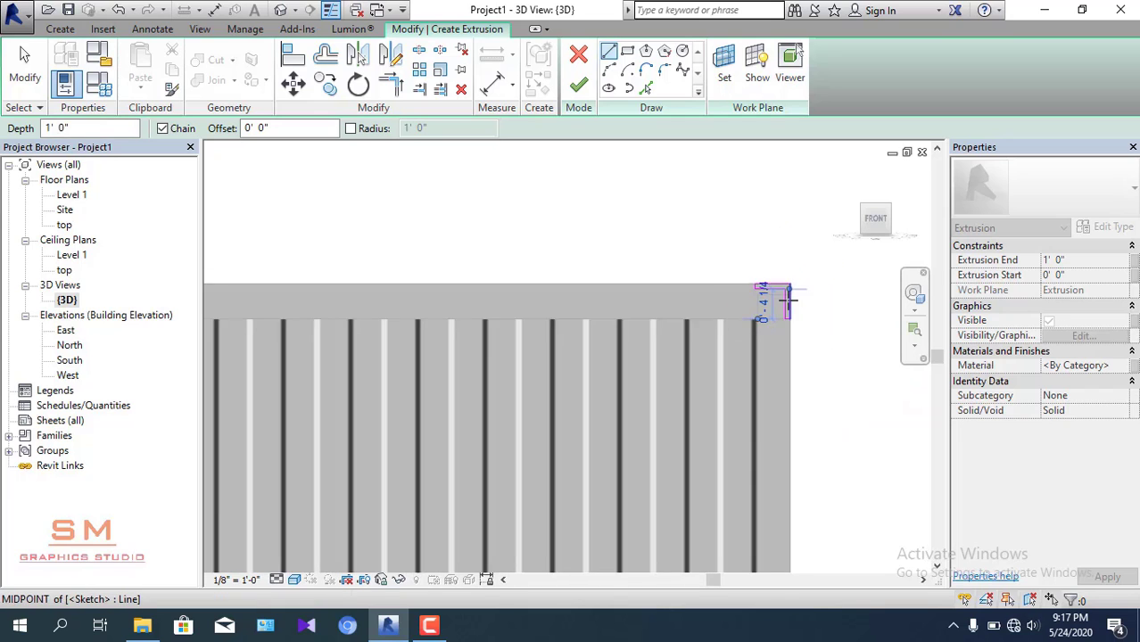
scroll(773, 250, down, 2)
key(Escape)
key(Escape)
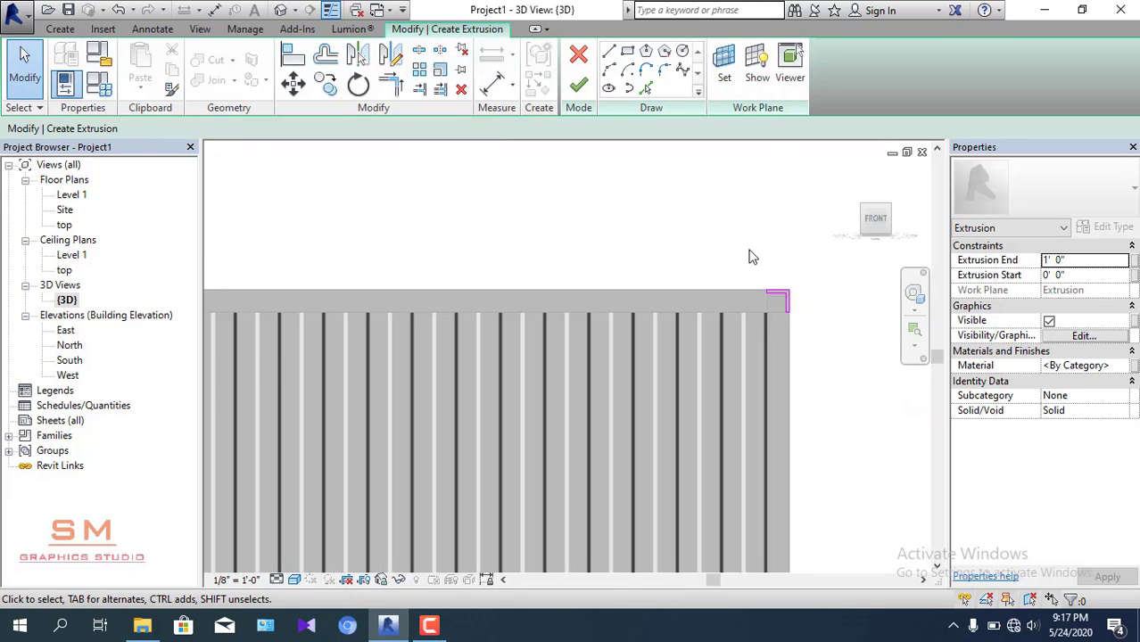
- Sketch a second L-shaped trim outline at the left top corner using the LI line tool
scroll(408, 291, down, 1)
scroll(408, 292, down, 1)
scroll(410, 299, up, 1)
middle_drag(358, 223, 524, 285)
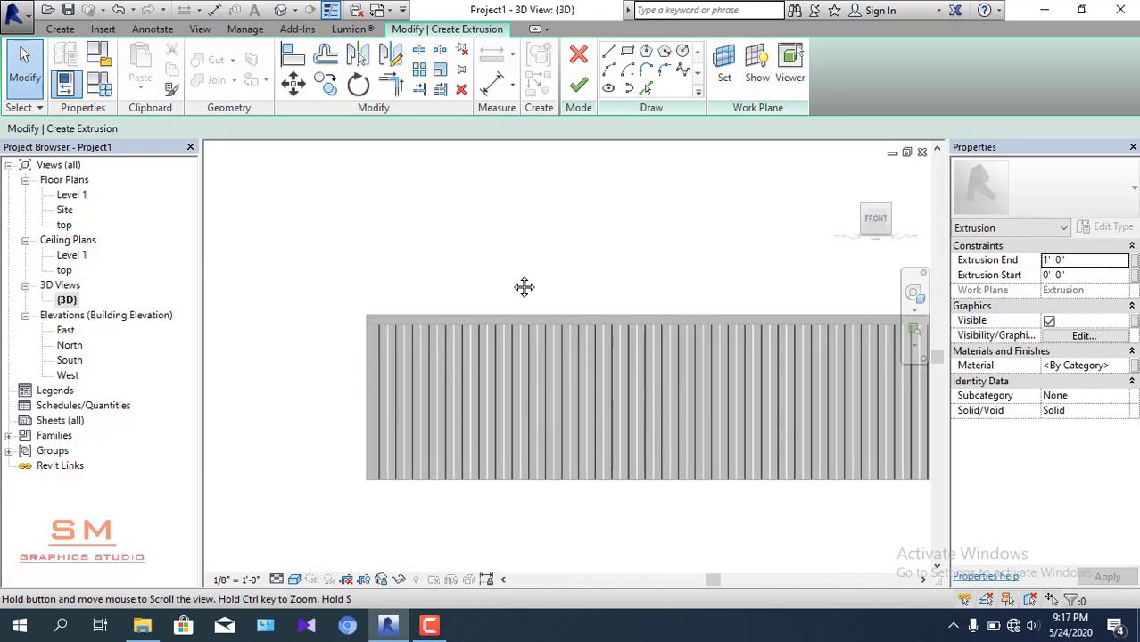
scroll(367, 328, up, 2)
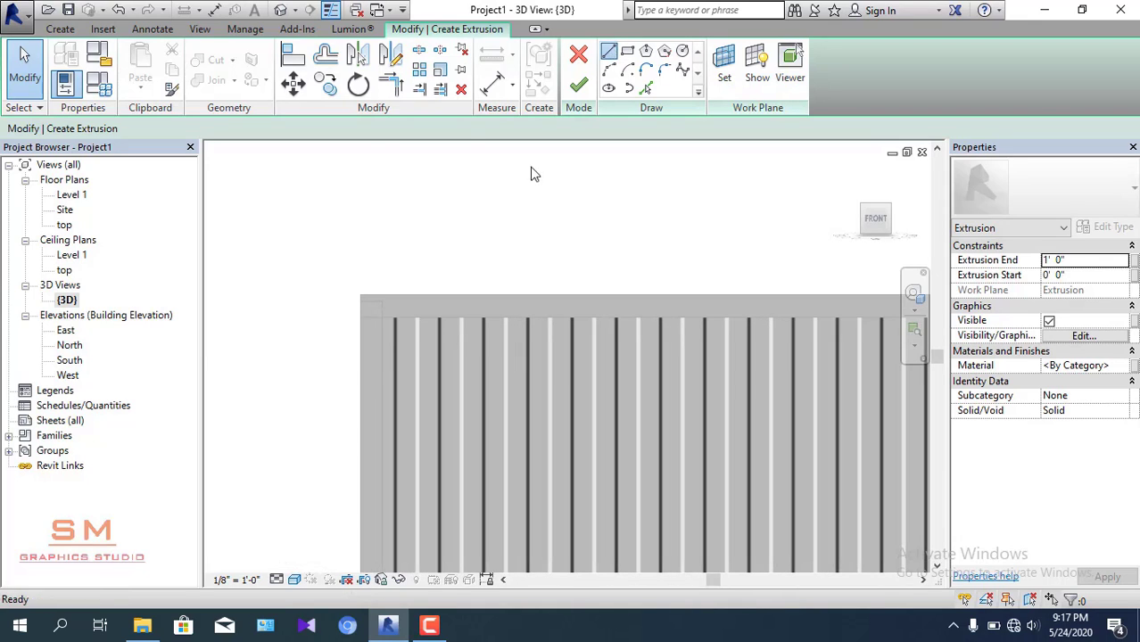
key(l)
key(i)
scroll(382, 331, up, 2)
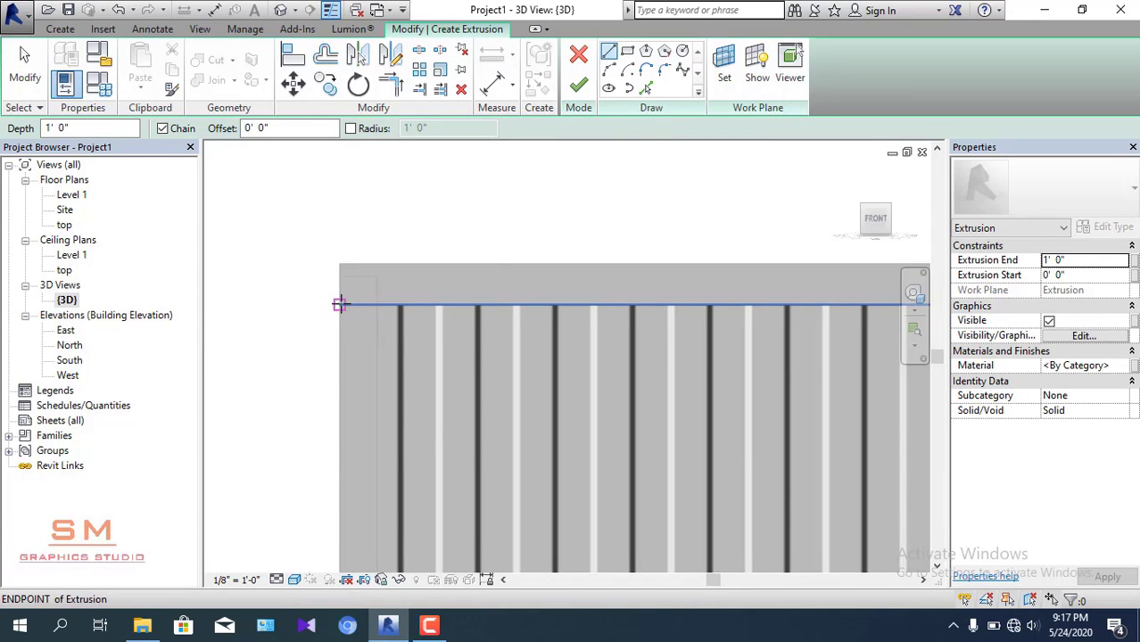
click(340, 304)
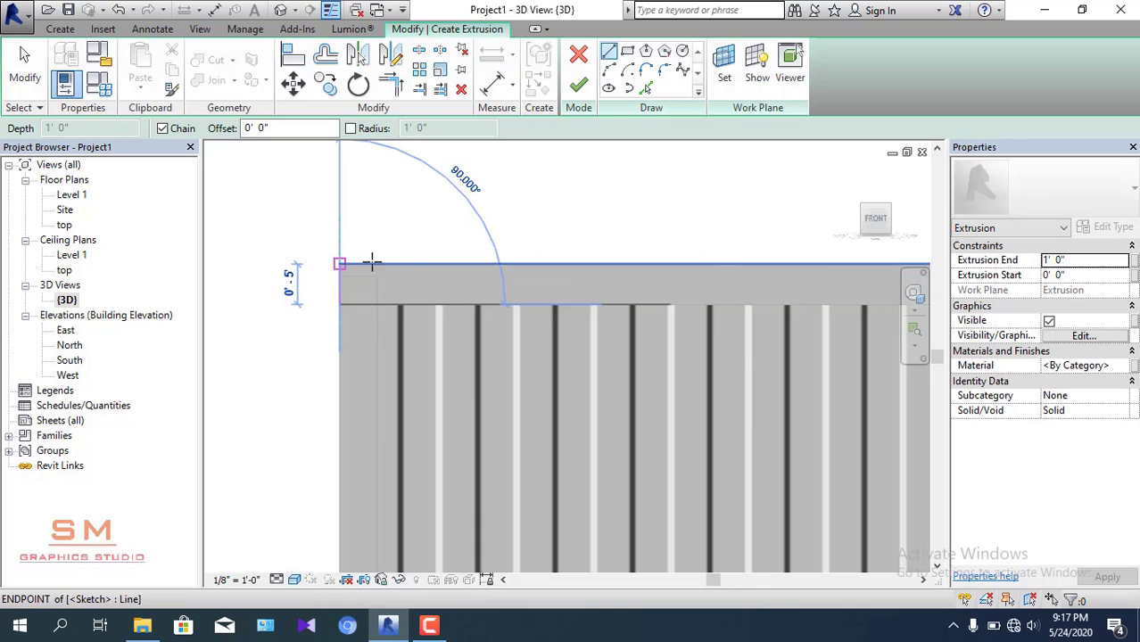
click(380, 263)
click(378, 264)
scroll(377, 269, up, 1)
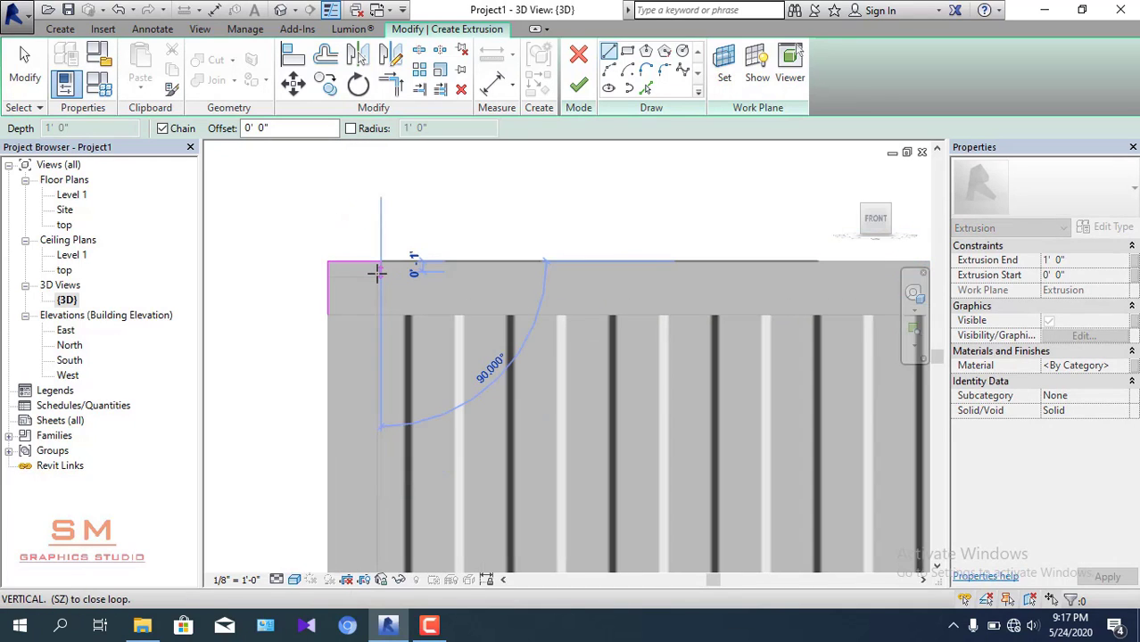
scroll(377, 273, up, 1)
click(378, 274)
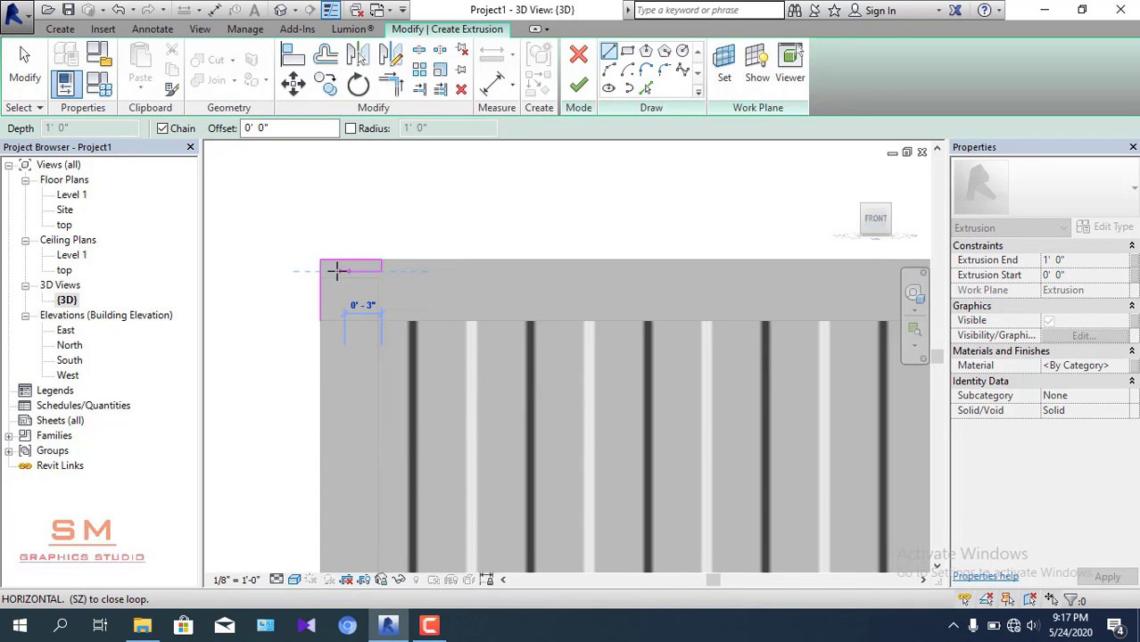
click(321, 267)
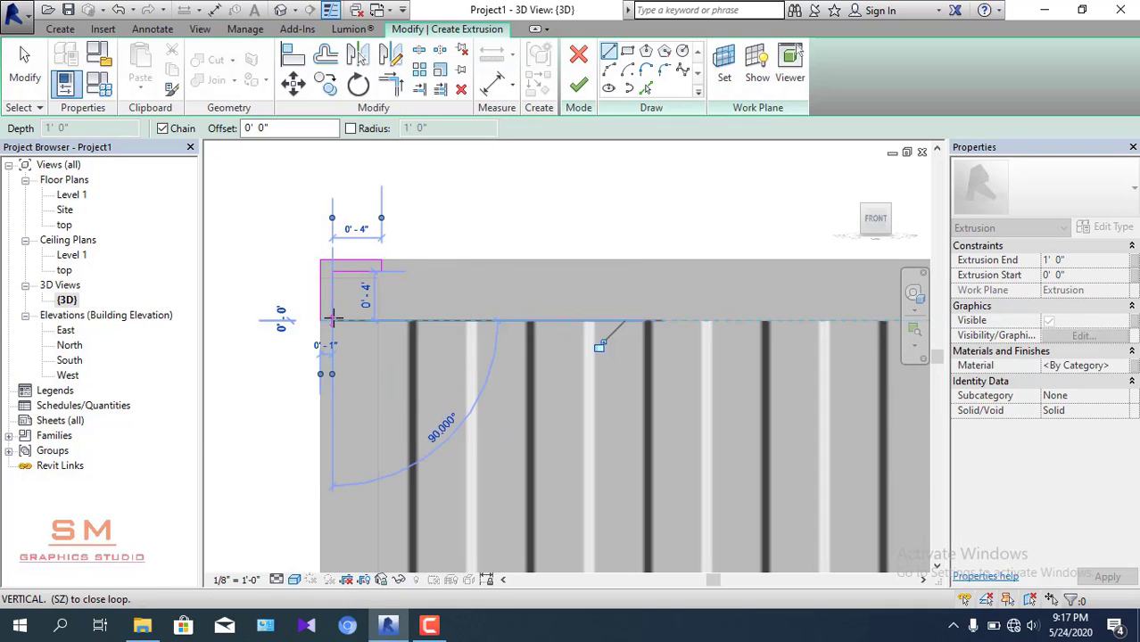
click(320, 319)
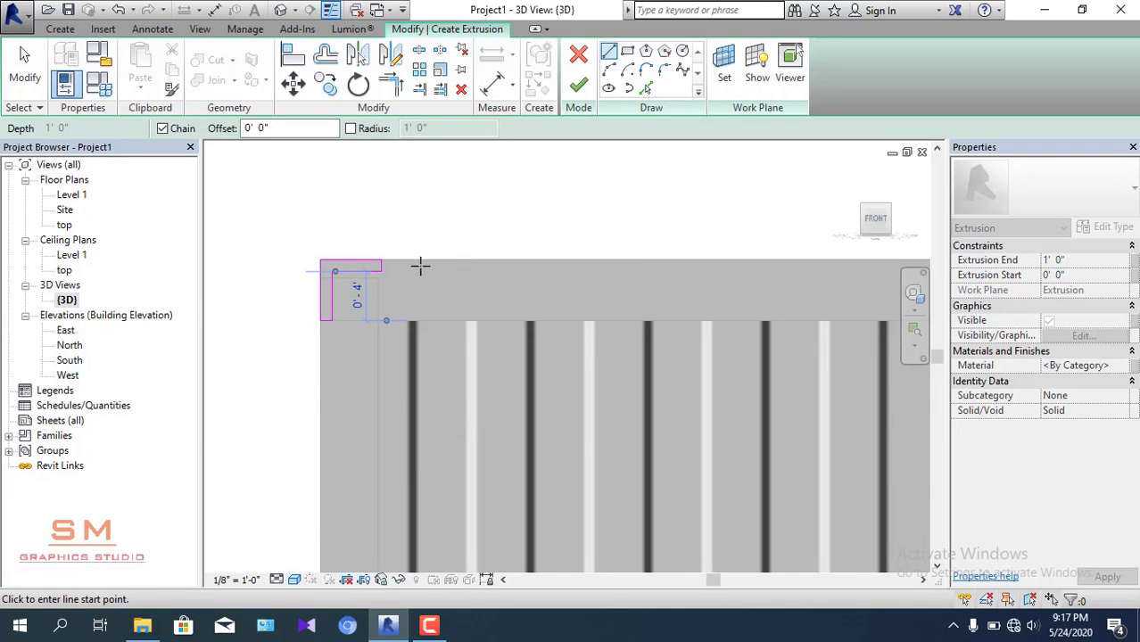
key(Escape)
scroll(423, 266, down, 2)
scroll(491, 242, down, 2)
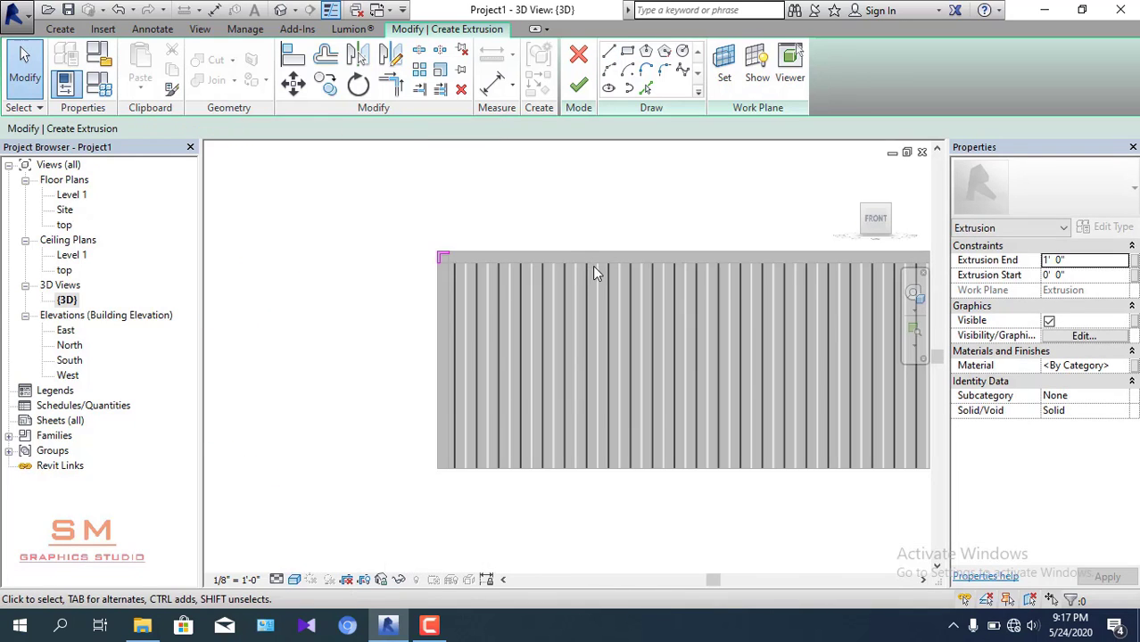
shift+middle_drag(582, 301, 591, 121)
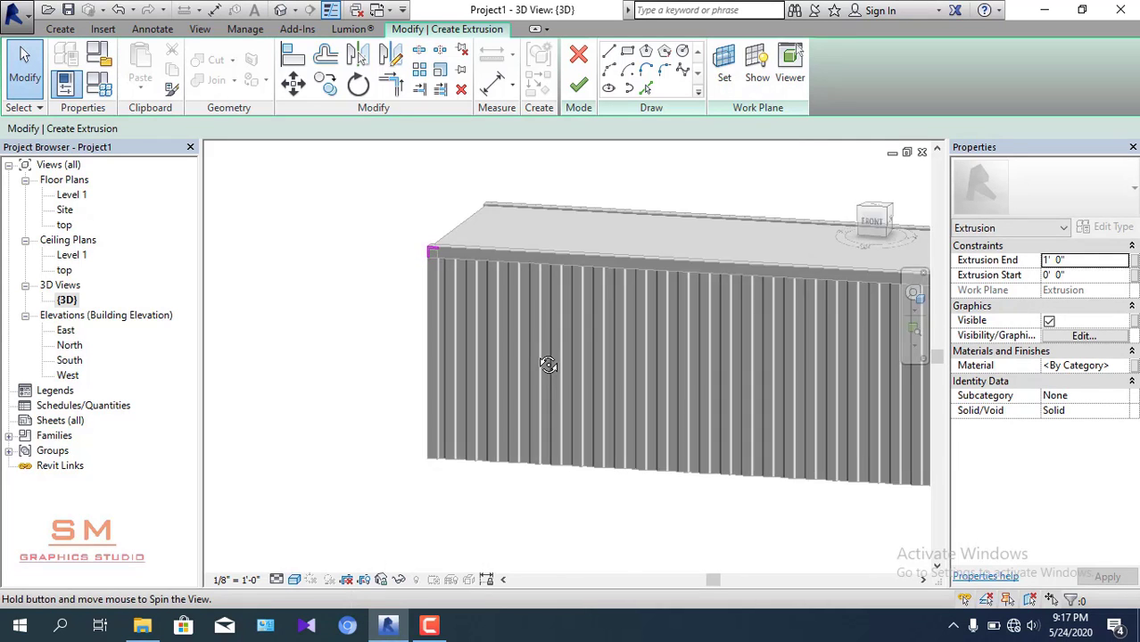
- Finish the trim extrusion and stretch its end along the roof edge to -40' 1"
click(585, 97)
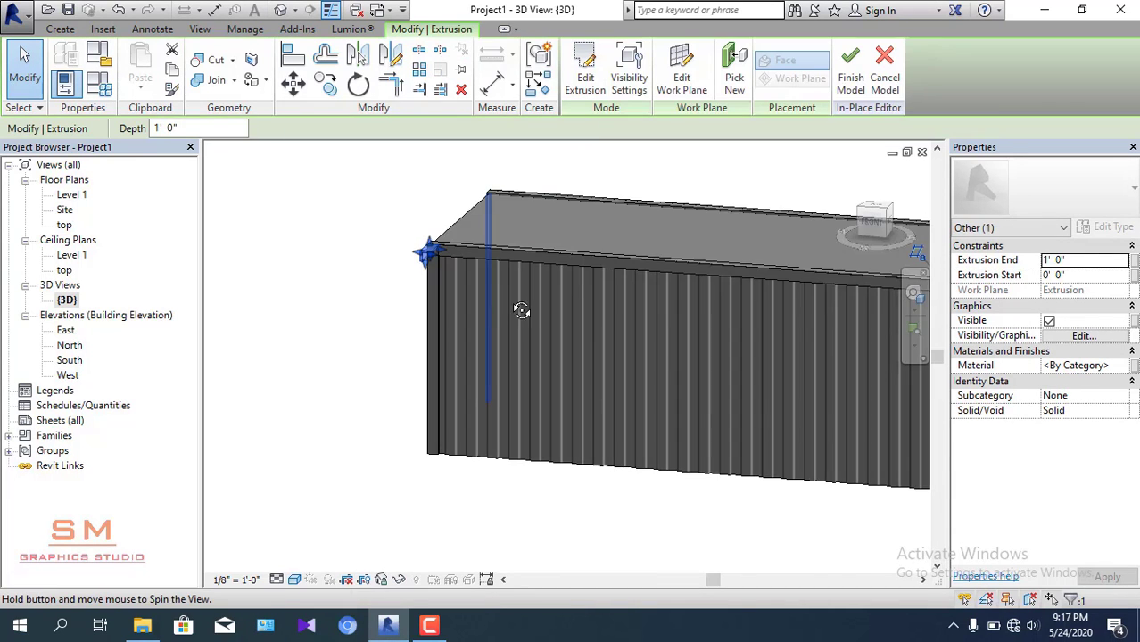
mouse_move(522, 310)
shift+middle_down()
mouse_move(697, 268)
mouse_move(496, 276)
shift+middle_up()
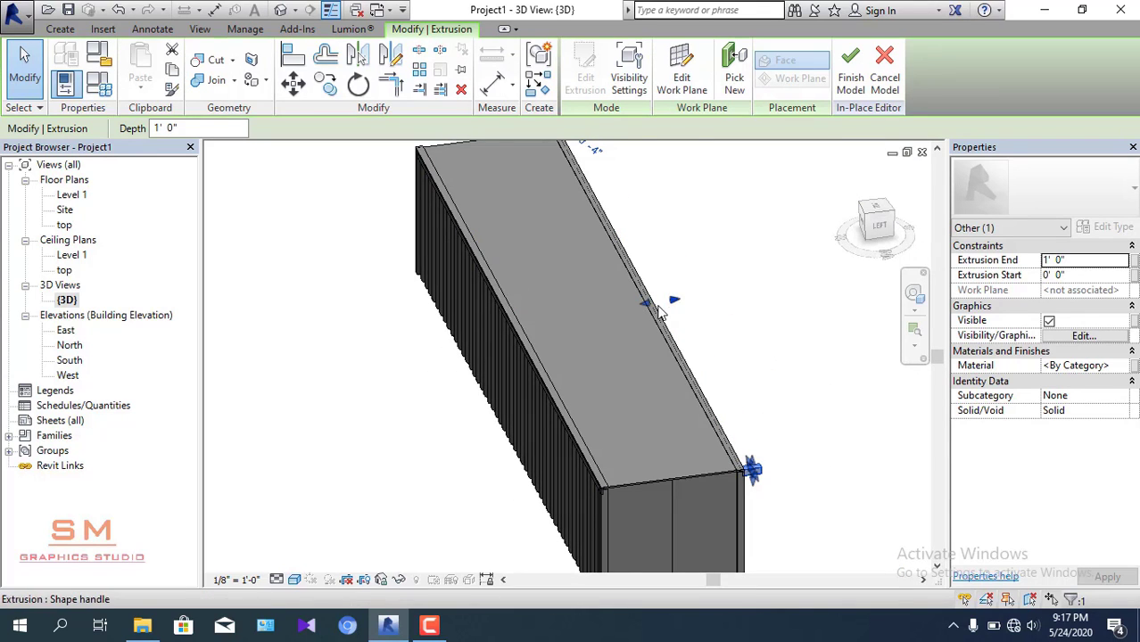
scroll(657, 311, up, 3)
scroll(687, 302, down, 1)
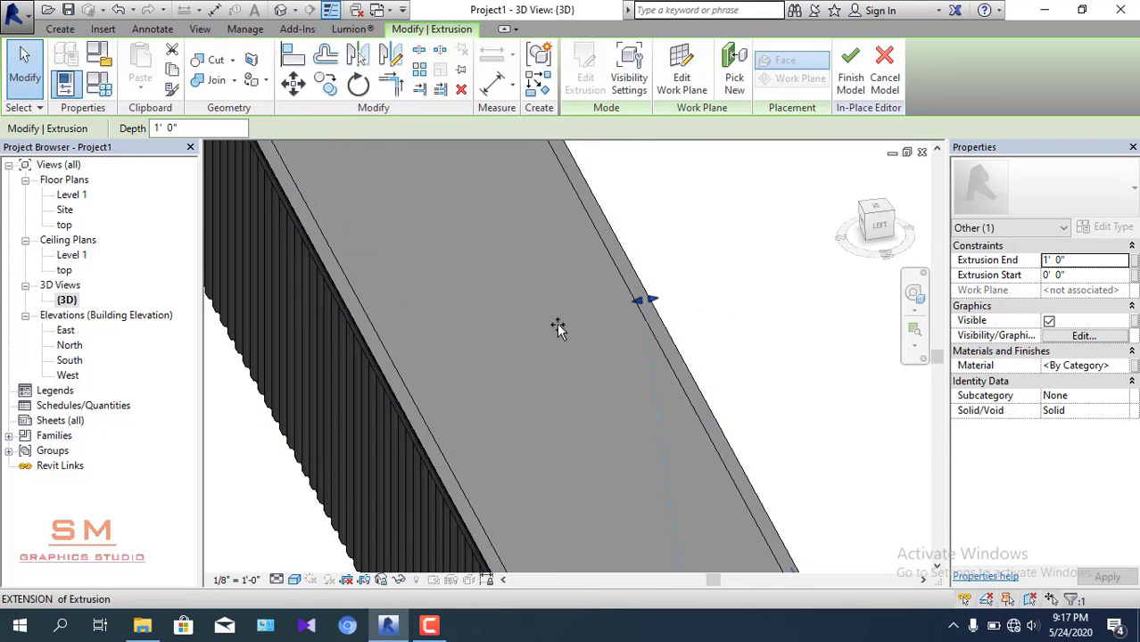
drag(369, 362, 368, 361)
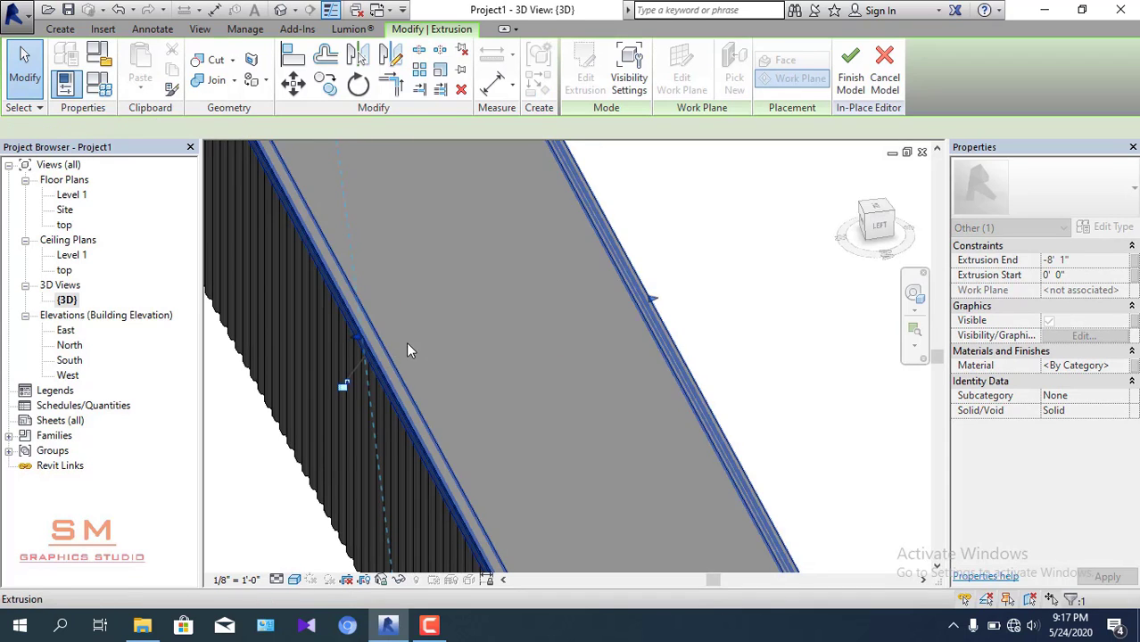
scroll(544, 508, down, 4)
scroll(541, 453, up, 3)
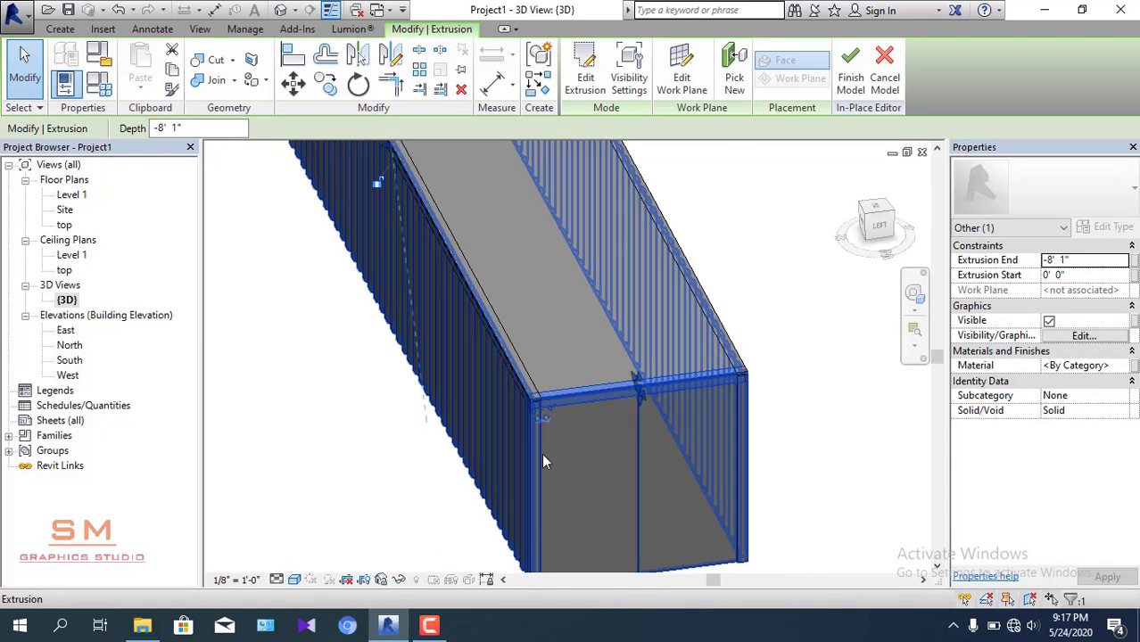
scroll(537, 442, up, 1)
scroll(538, 441, up, 1)
scroll(539, 437, down, 1)
scroll(542, 429, down, 2)
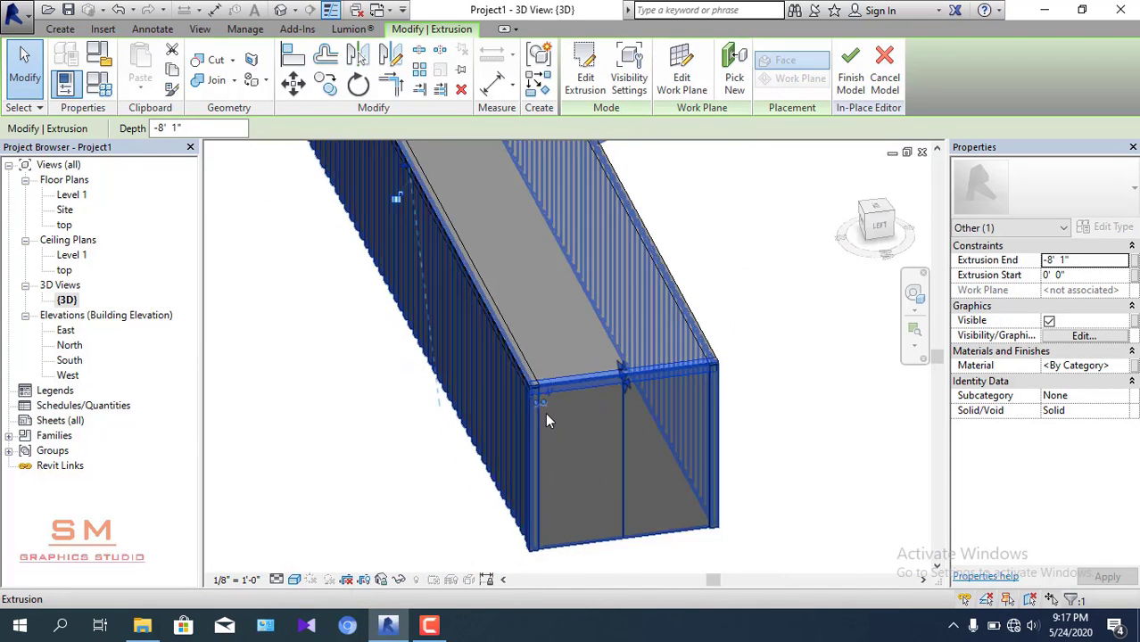
scroll(546, 420, down, 2)
click(675, 332)
- Select the right roof-edge trim together with the front roof-edge trim
mouse_move(581, 373)
shift+middle_down()
mouse_move(772, 379)
mouse_move(726, 371)
mouse_move(649, 396)
shift+middle_up()
scroll(733, 379, up, 3)
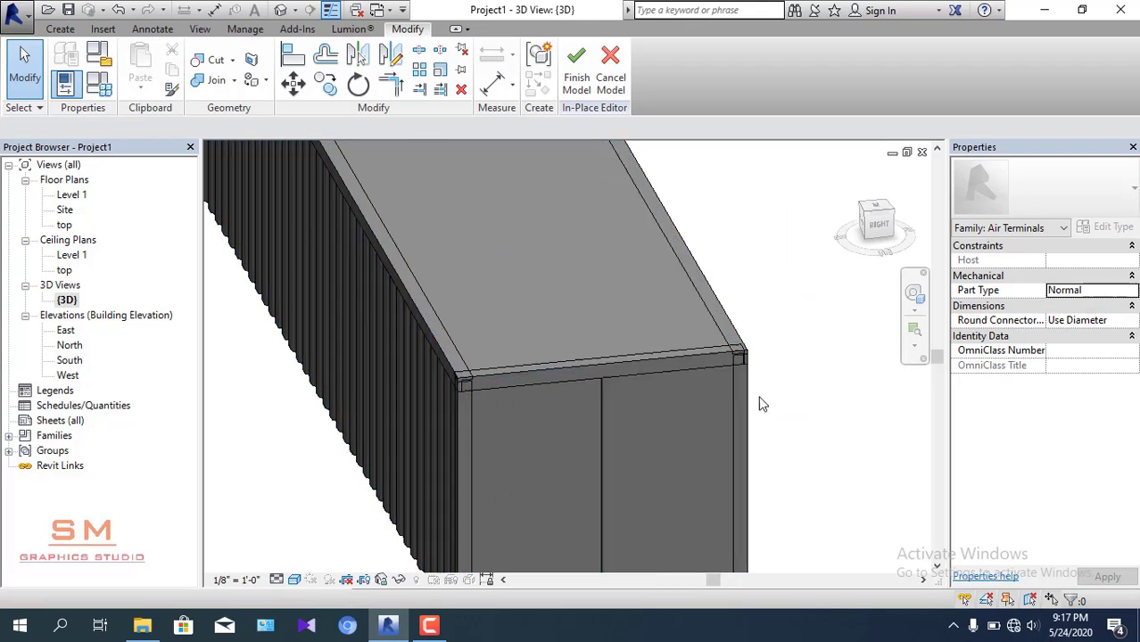
scroll(649, 395, down, 3)
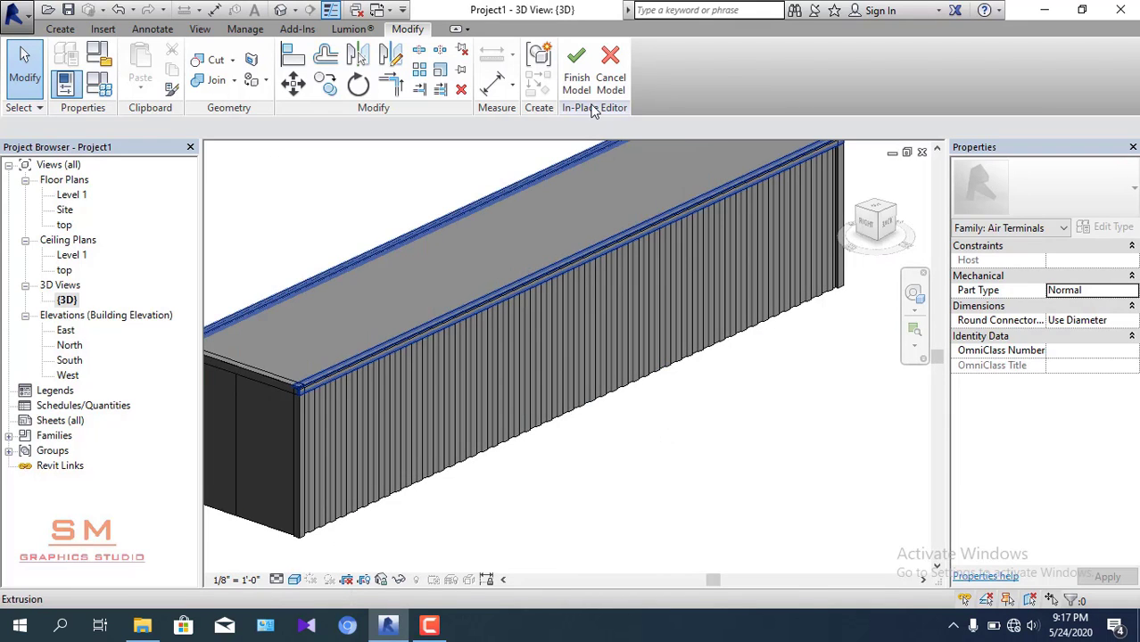
scroll(556, 394, up, 3)
mouse_move(556, 395)
shift+middle_down()
mouse_move(644, 403)
mouse_move(629, 384)
shift+middle_up()
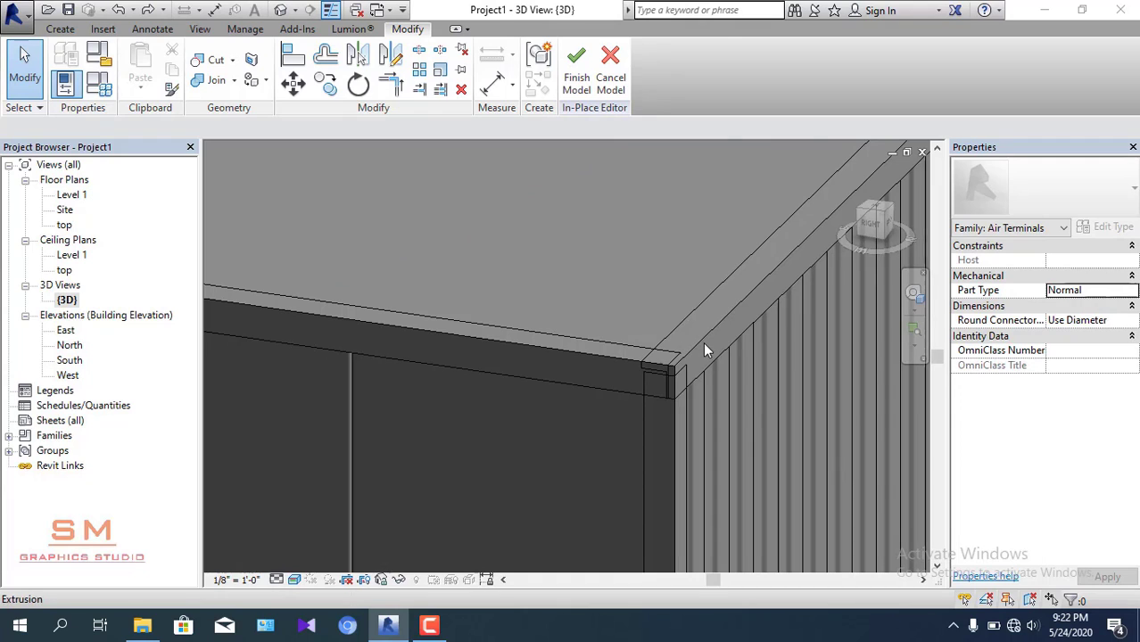
click(705, 344)
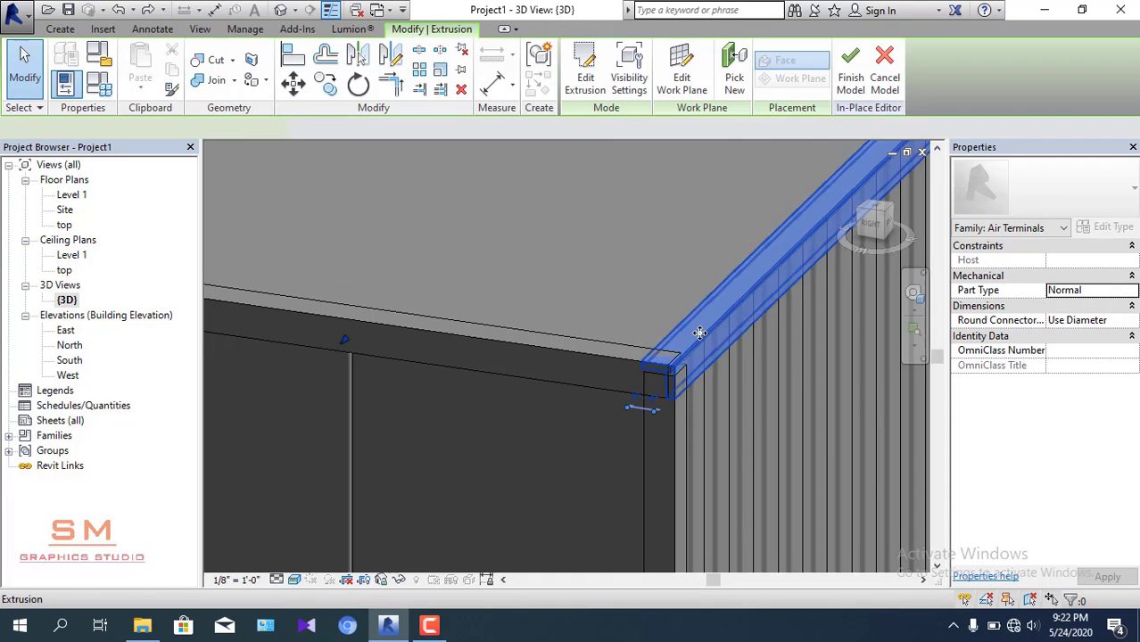
ctrl+click(605, 360)
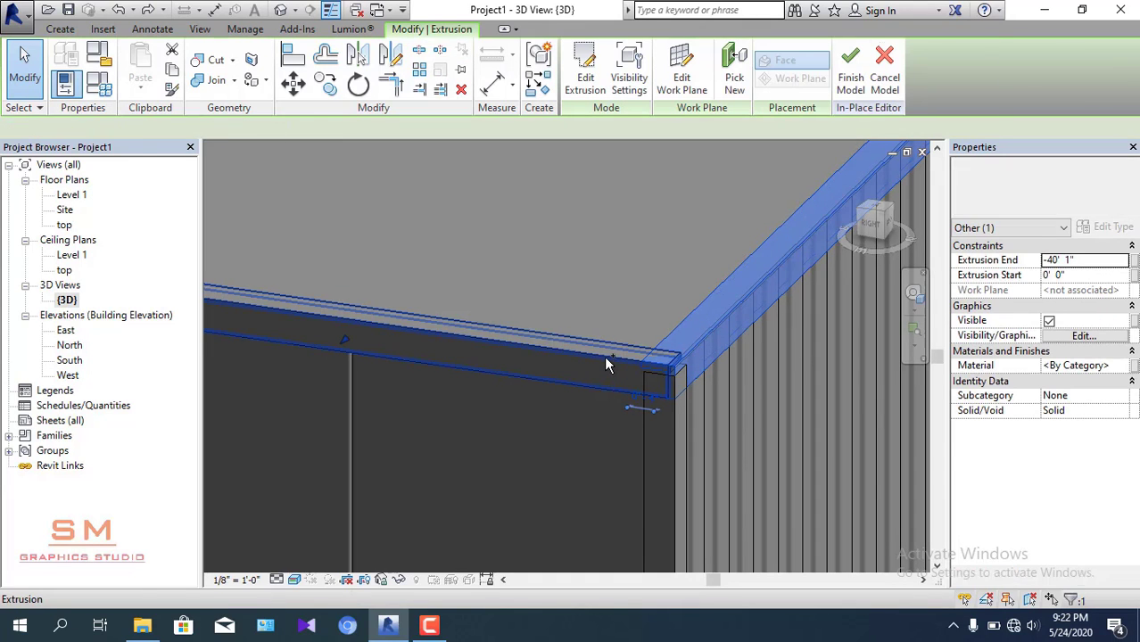
- Join the front roof-edge trim to the side trim
click(214, 81)
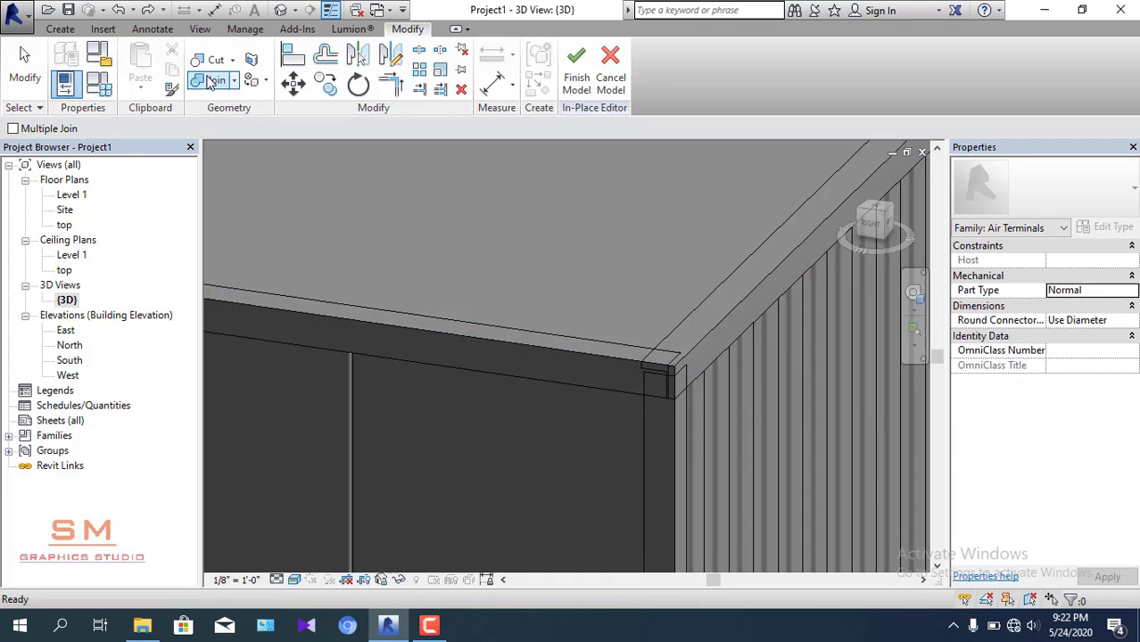
scroll(585, 290, down, 2)
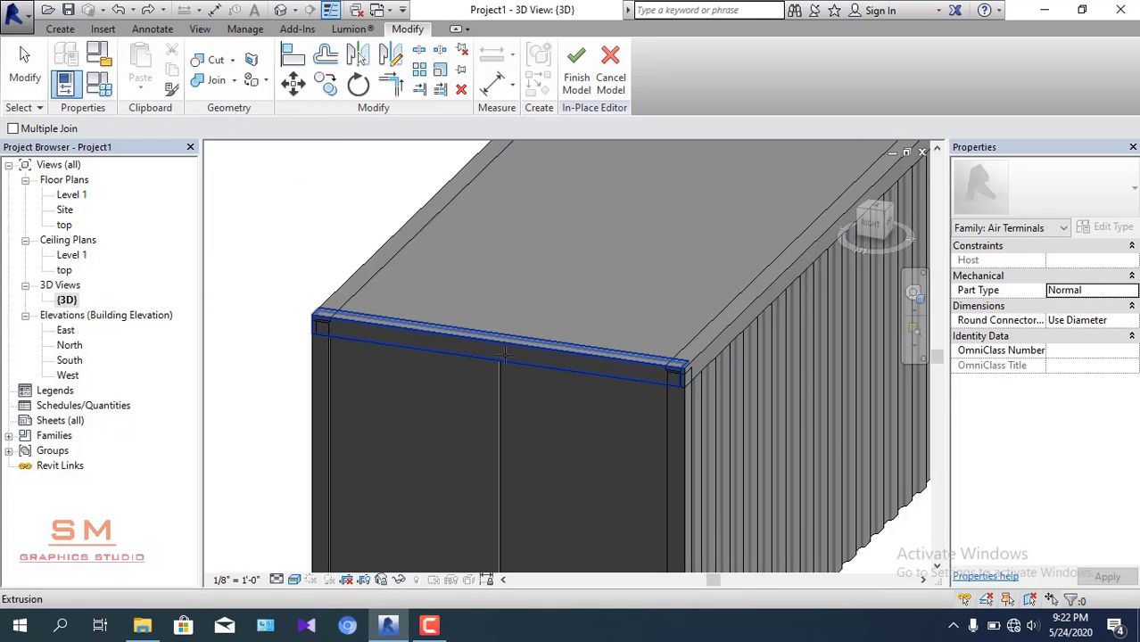
scroll(508, 350, up, 2)
click(414, 336)
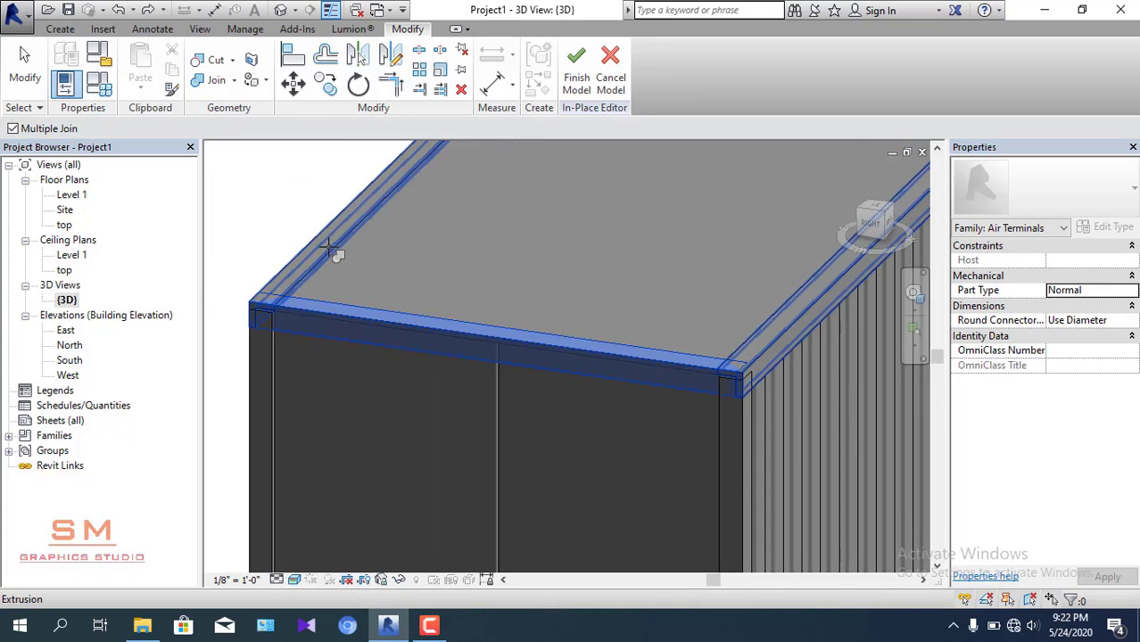
click(329, 246)
key(Escape)
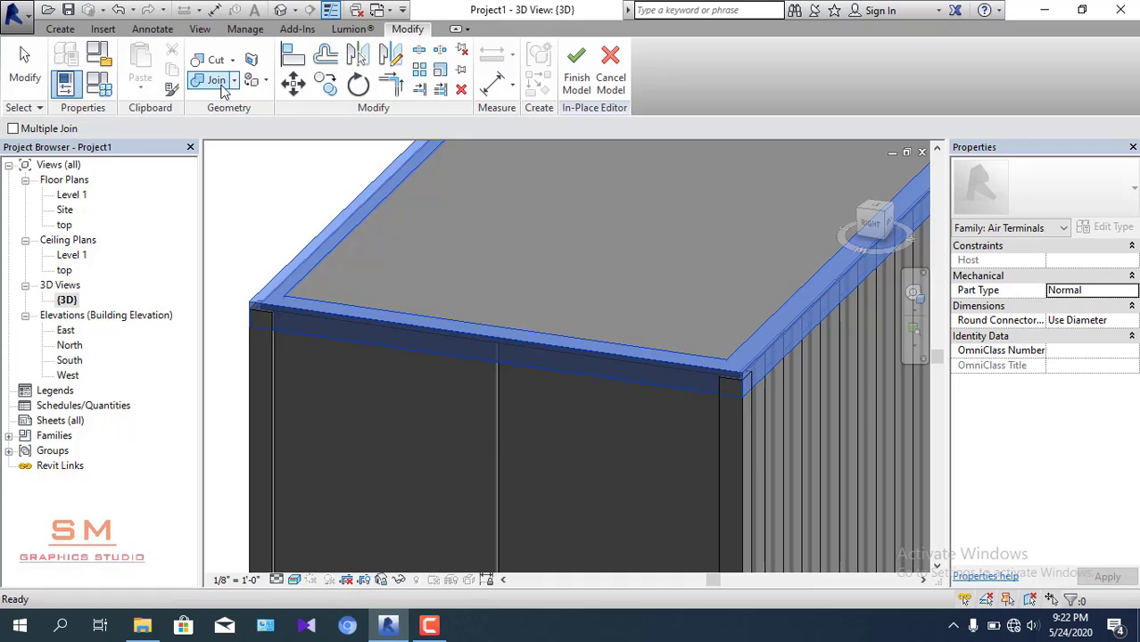
click(222, 89)
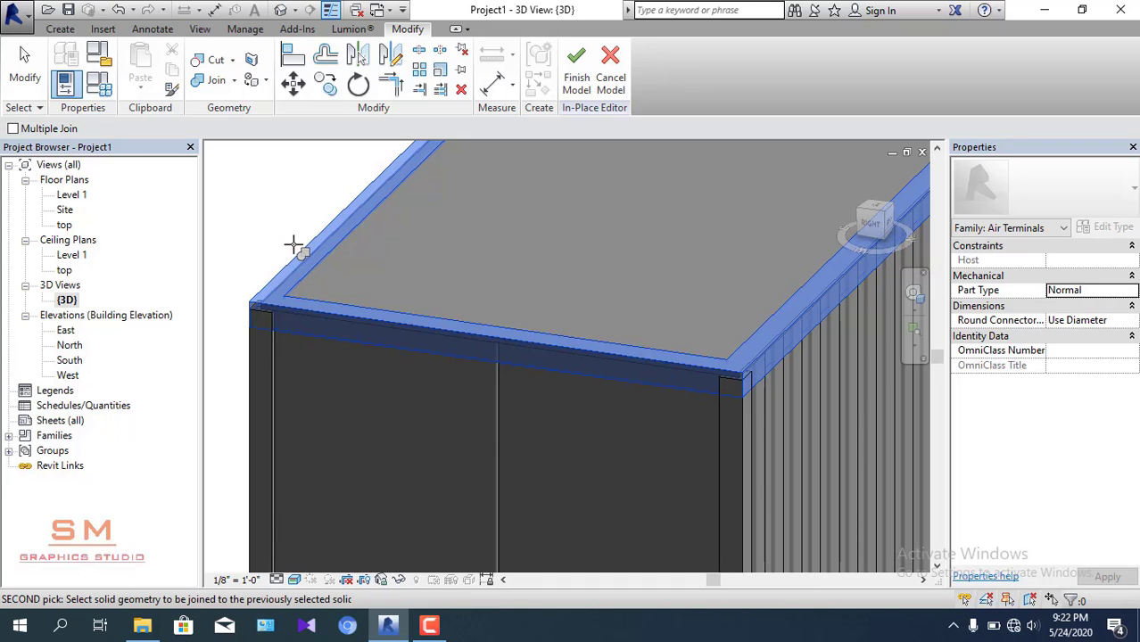
key(Escape)
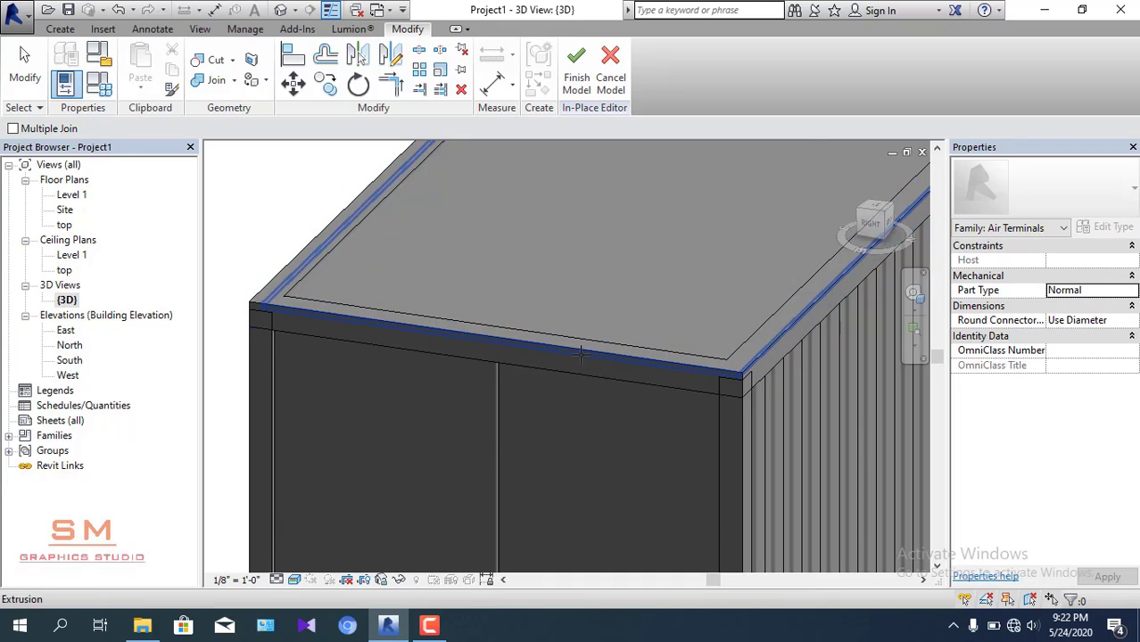
- Join the roof-edge trim to the ribbed wall extrusion and review the merged container
mouse_move(625, 384)
shift+middle_down()
mouse_move(730, 401)
mouse_move(336, 194)
shift+middle_up()
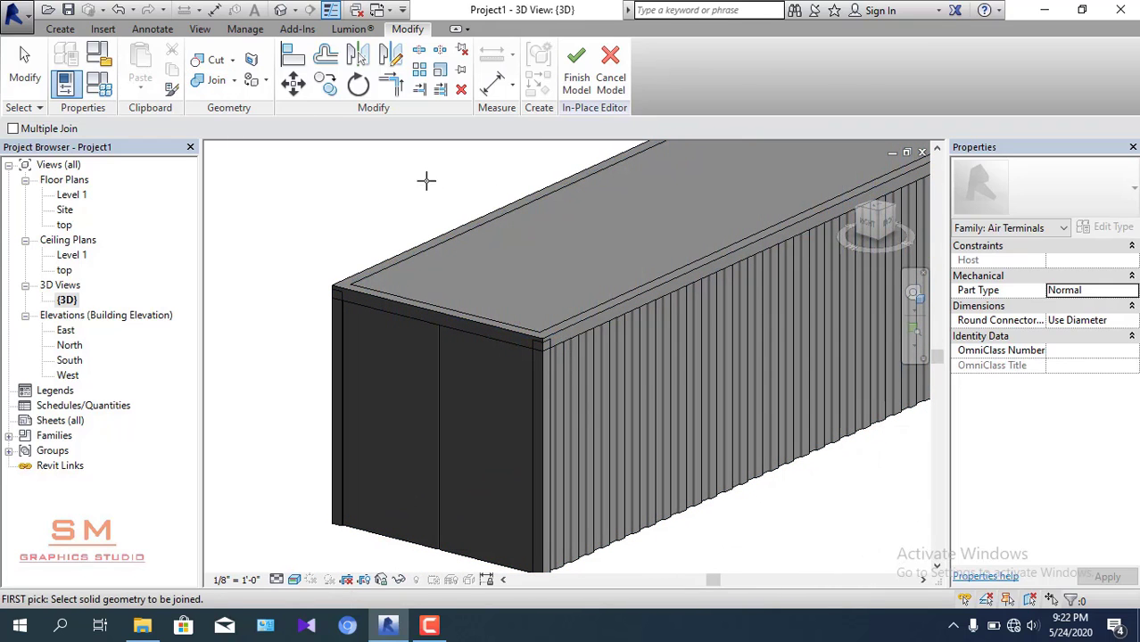
scroll(572, 310, up, 2)
click(572, 310)
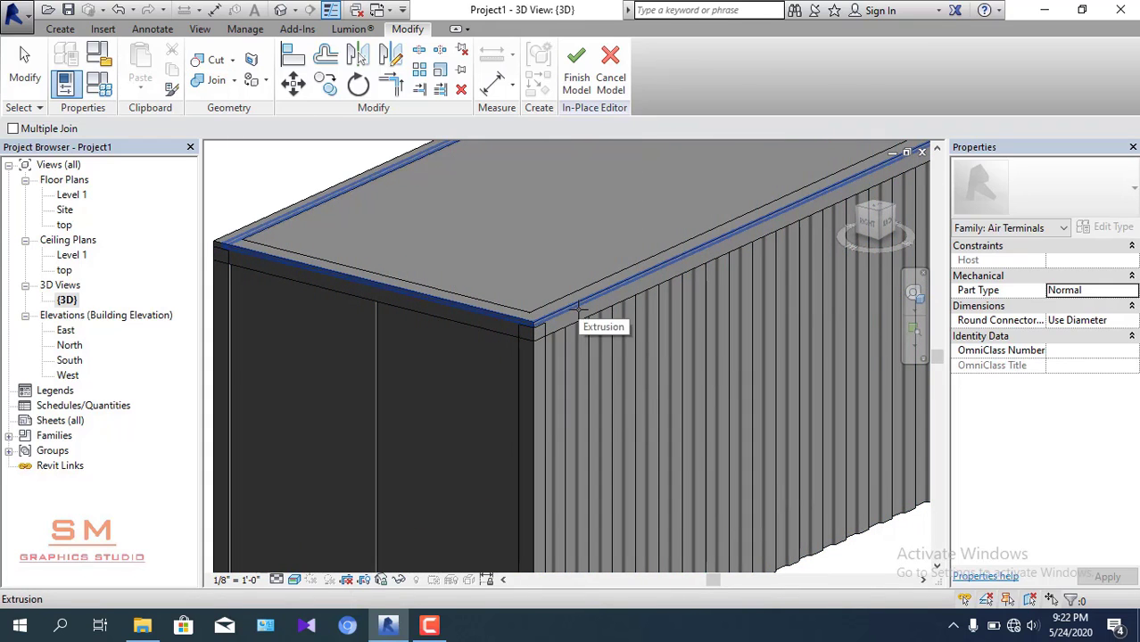
click(575, 314)
click(578, 317)
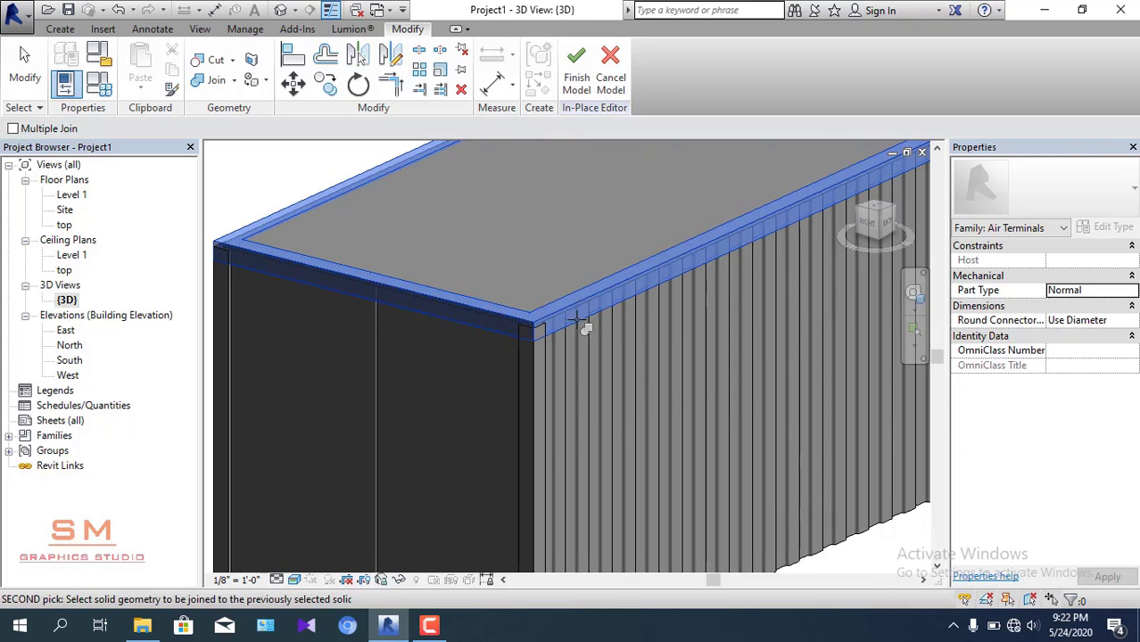
click(535, 379)
scroll(538, 381, down, 2)
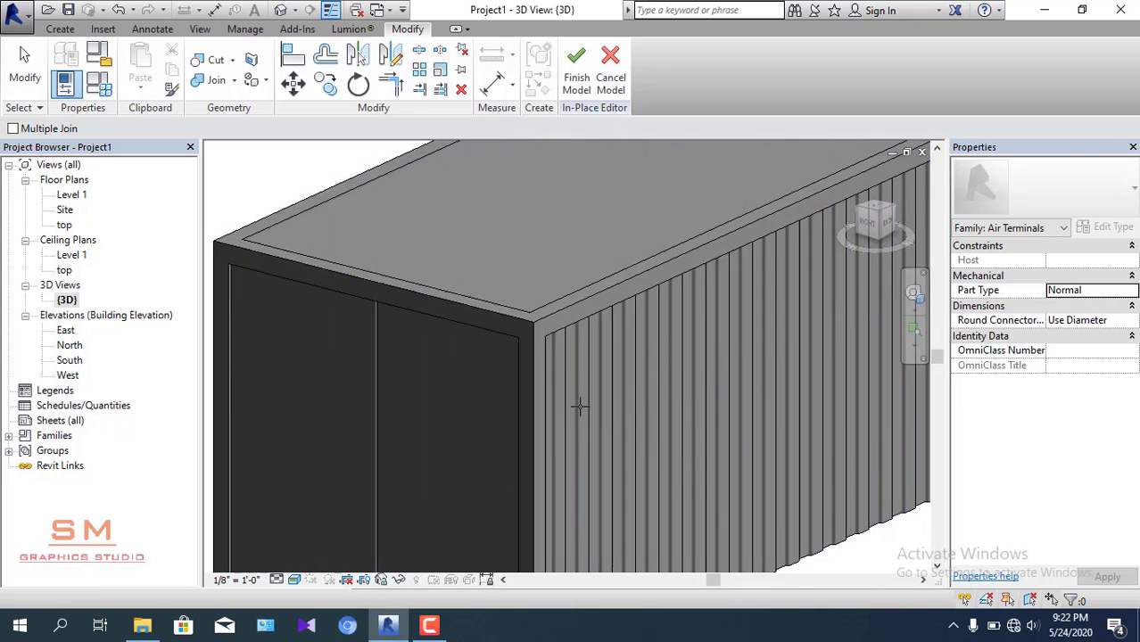
scroll(439, 397, up, 2)
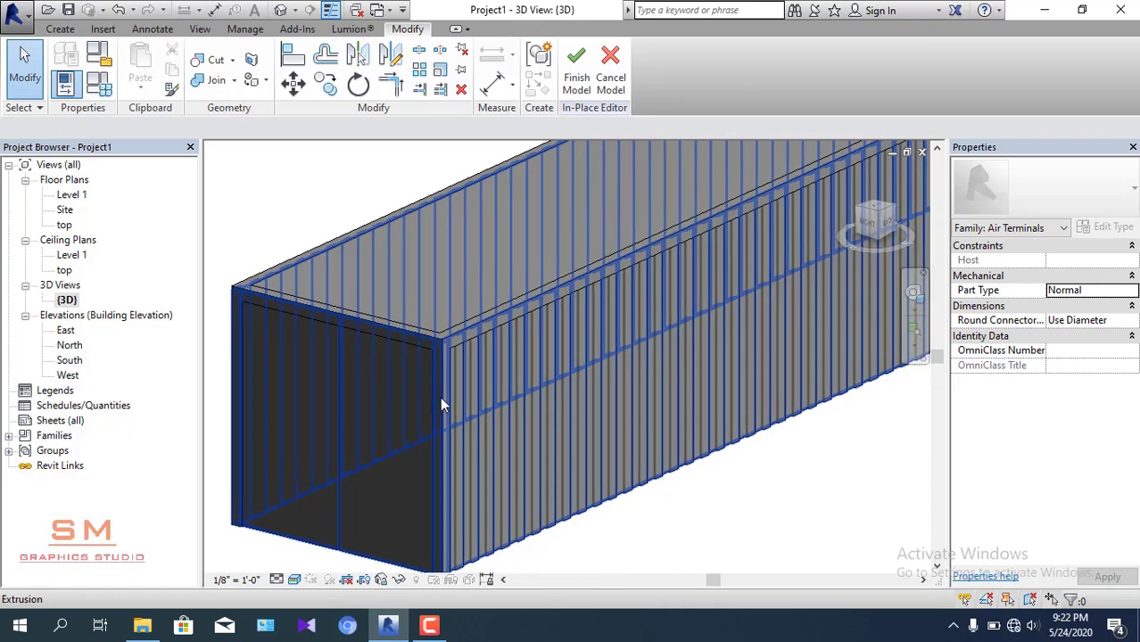
scroll(487, 435, up, 3)
shift+middle_drag(486, 434, 446, 366)
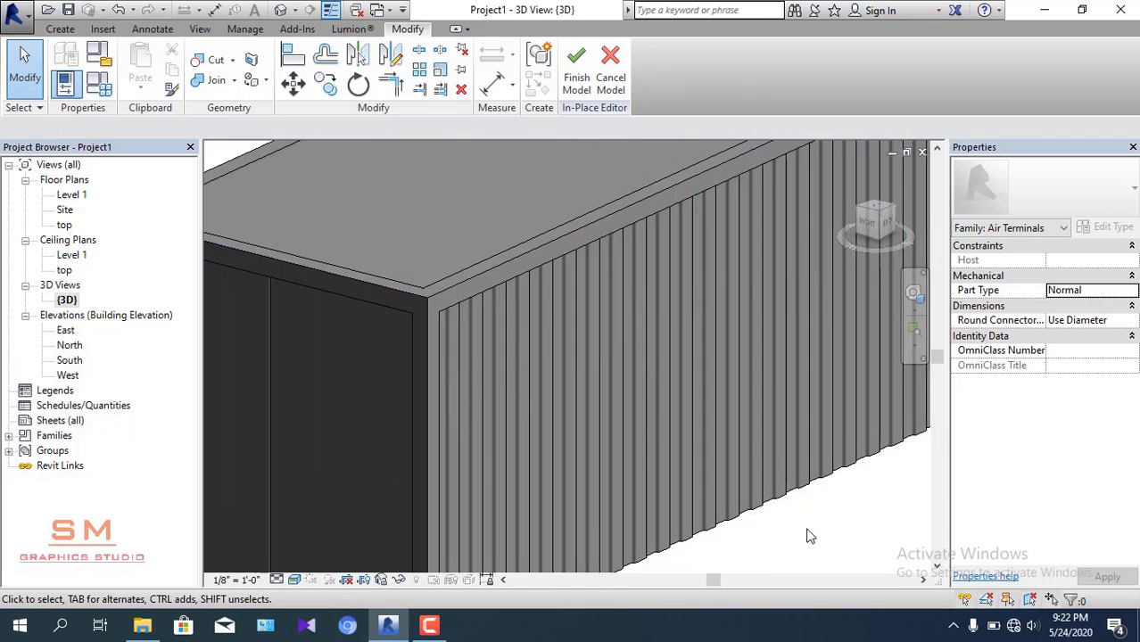
scroll(810, 536, down, 2)
scroll(807, 536, down, 1)
middle_drag(807, 537, 555, 457)
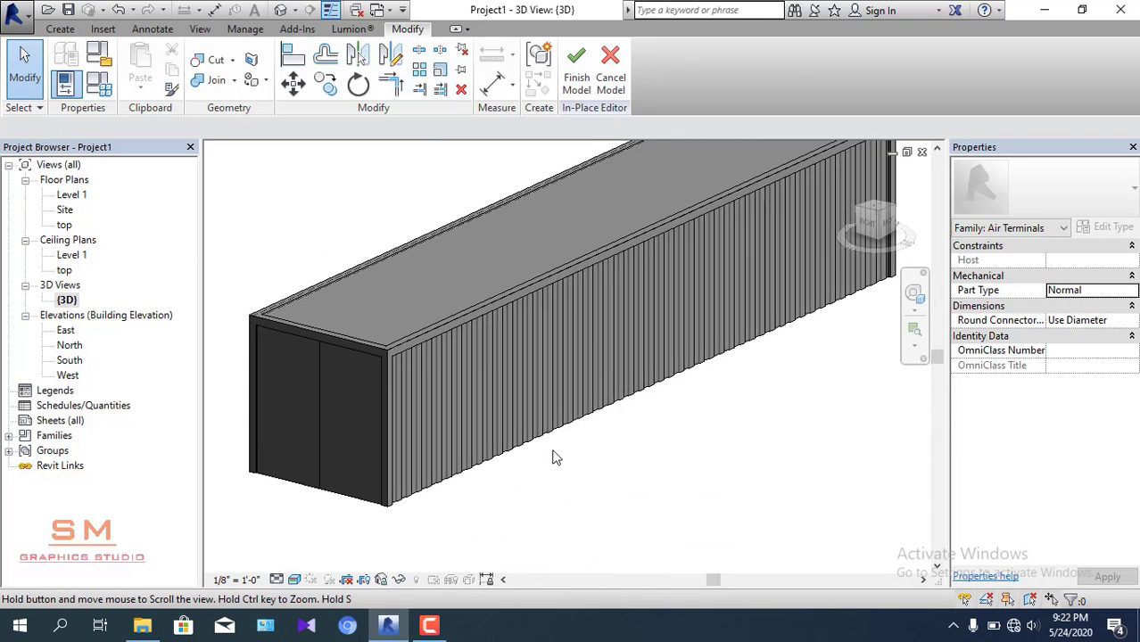
scroll(599, 465, down, 1)
shift+middle_drag(634, 476, 369, 466)
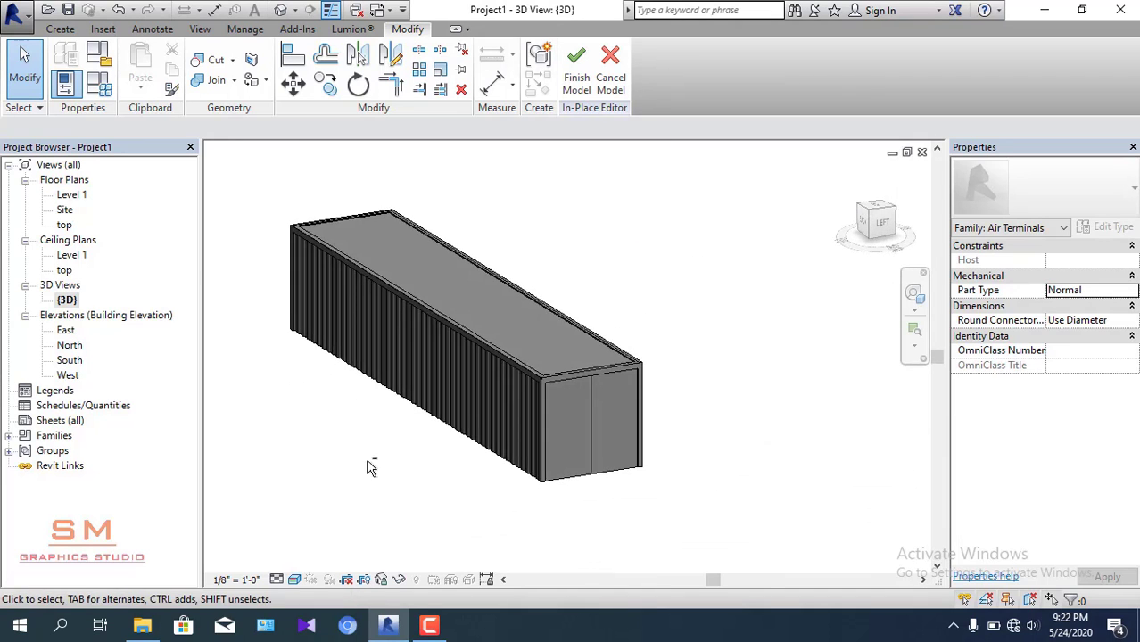
scroll(540, 479, up, 3)
shift+middle_drag(731, 377, 588, 382)
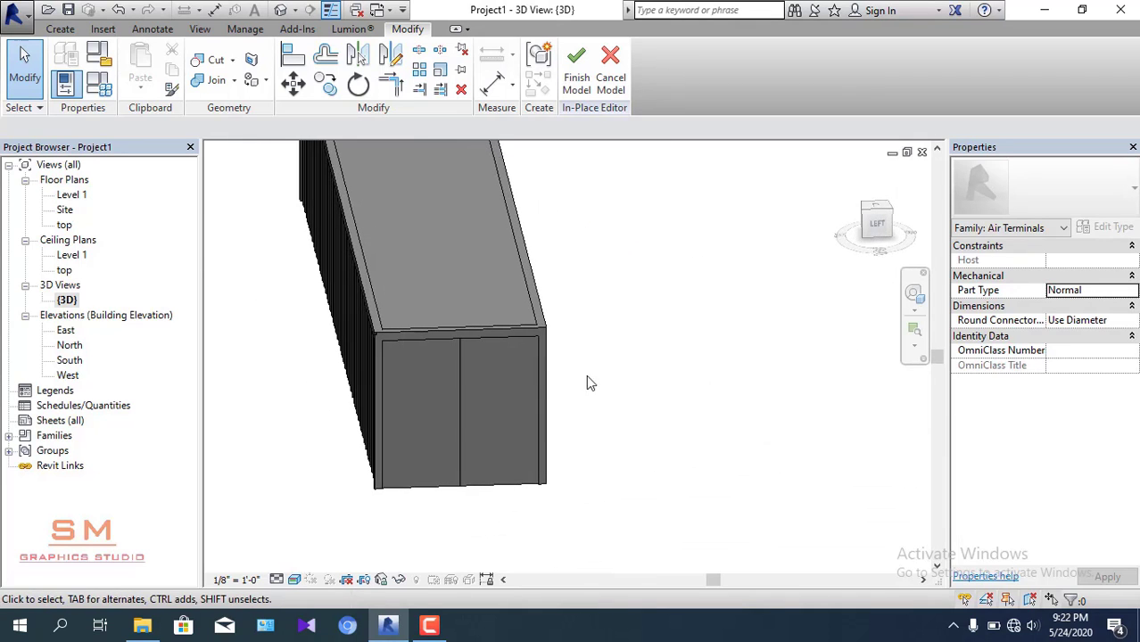
scroll(466, 342, up, 2)
shift+middle_drag(411, 318, 594, 357)
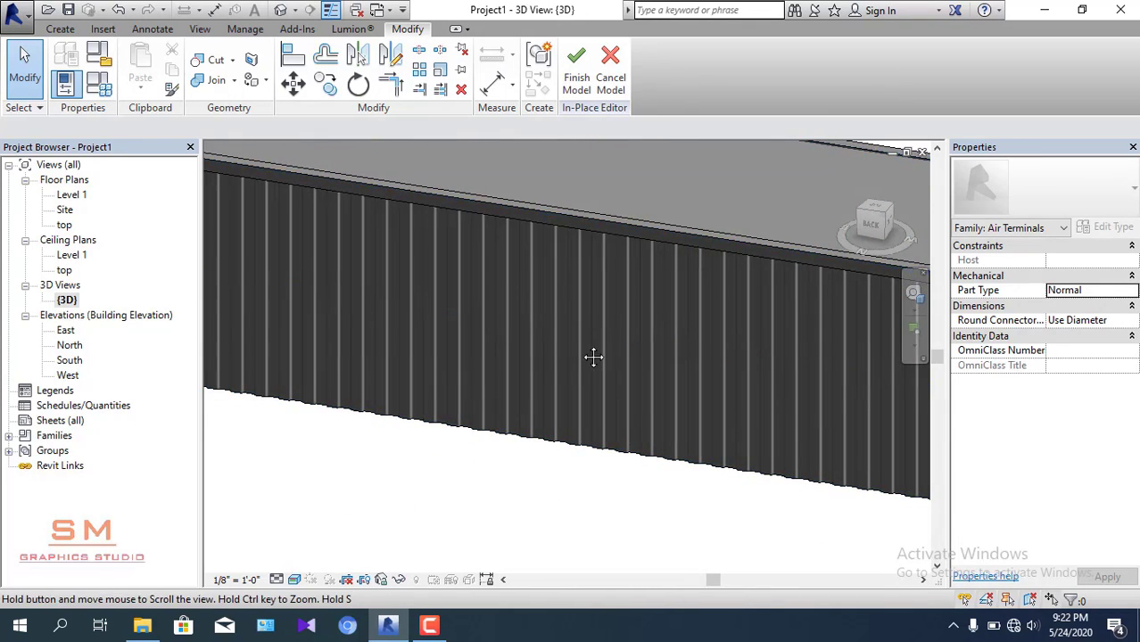
scroll(664, 370, up, 2)
scroll(606, 390, up, 2)
scroll(607, 389, up, 1)
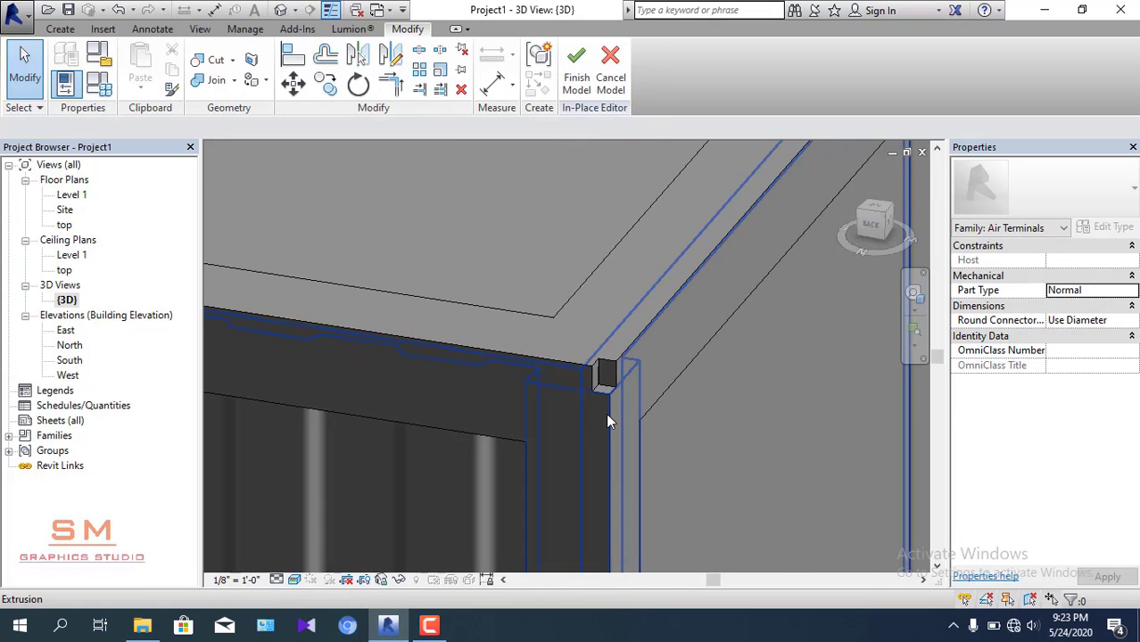
scroll(607, 390, down, 3)
scroll(607, 390, down, 3)
shift+middle_drag(670, 348, 669, 323)
scroll(556, 385, down, 2)
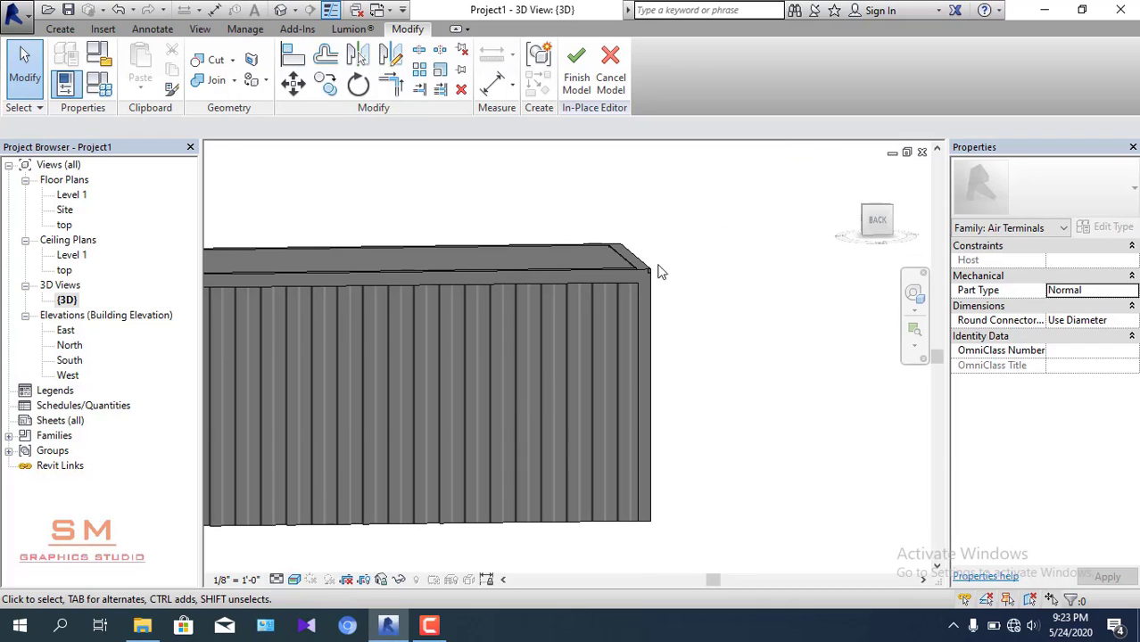
scroll(656, 281, up, 3)
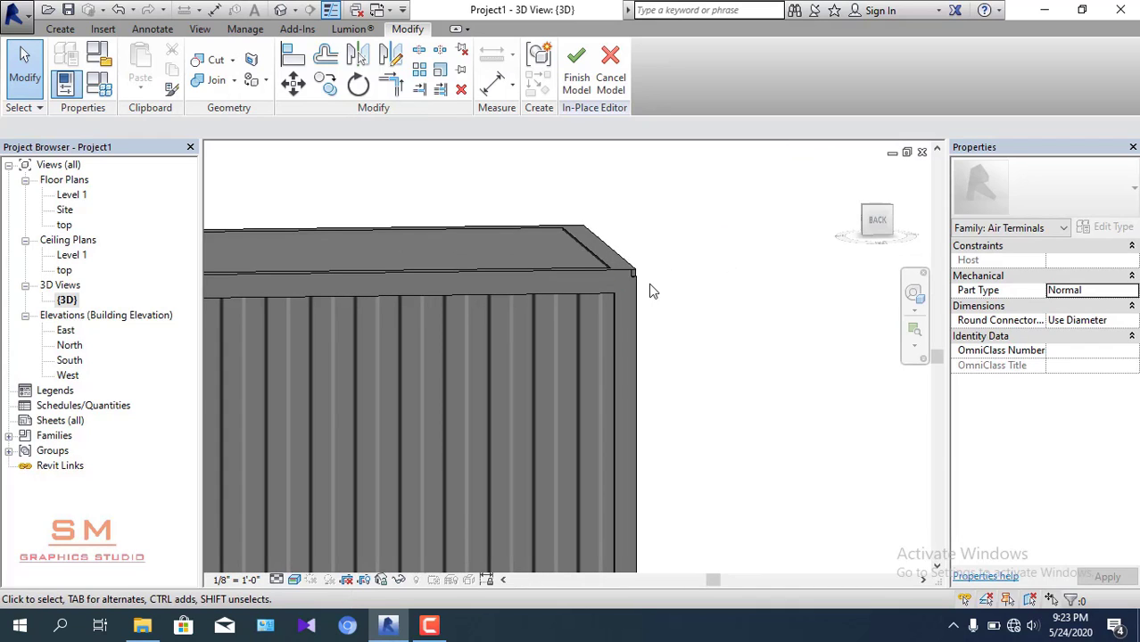
scroll(731, 268, down, 4)
scroll(678, 357, down, 2)
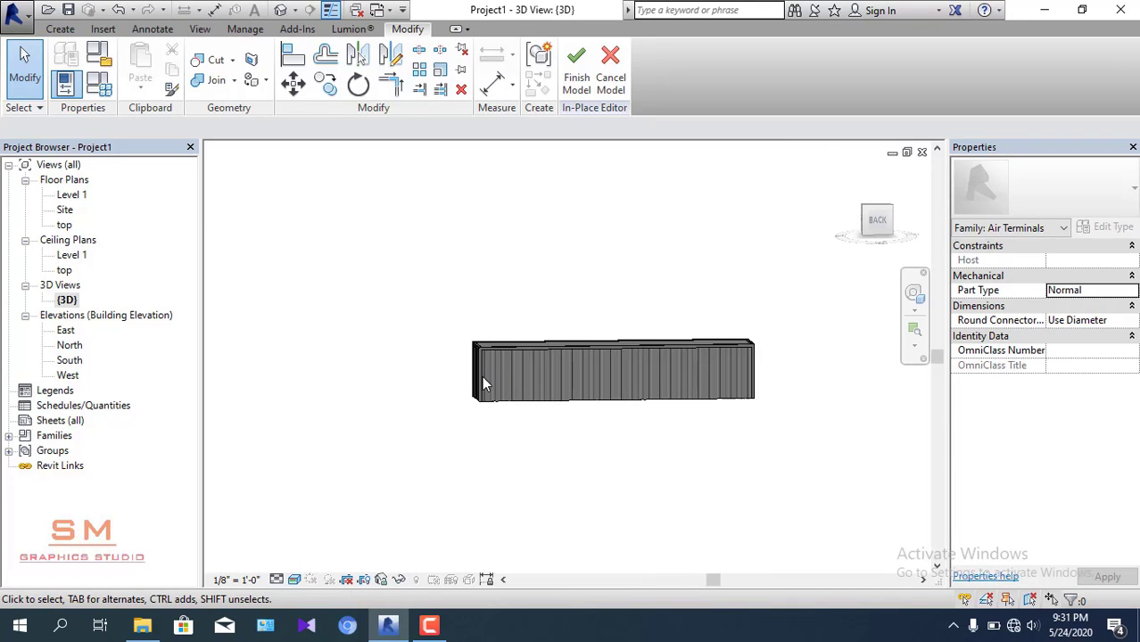
mouse_move(490, 373)
shift+middle_down()
mouse_move(645, 438)
mouse_move(586, 386)
shift+middle_up()
scroll(580, 382, up, 2)
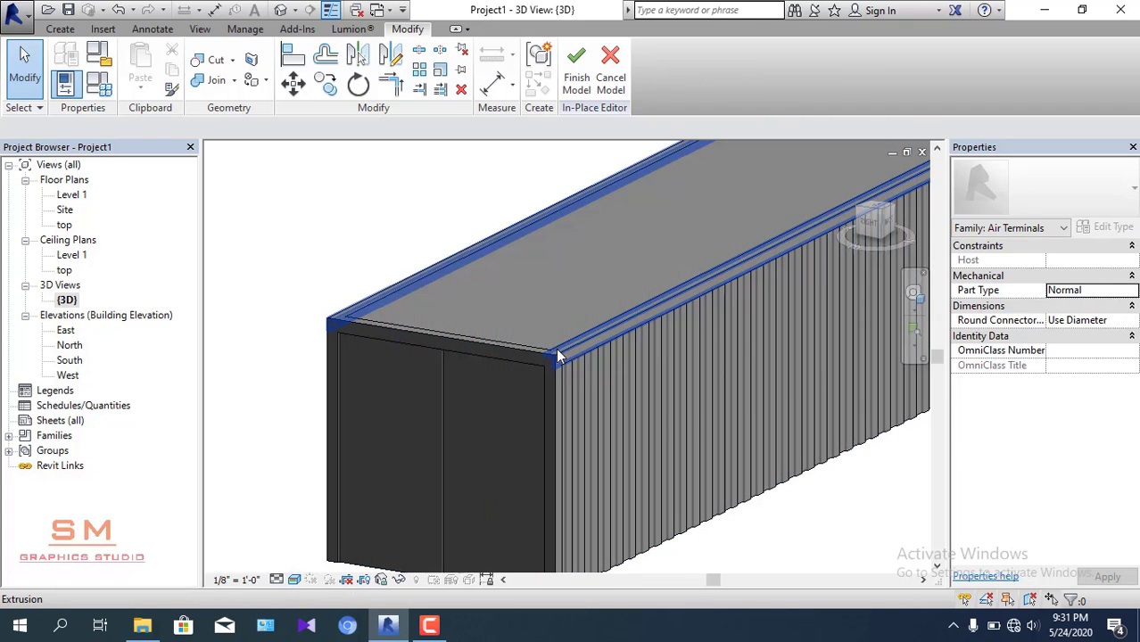
scroll(563, 373, up, 2)
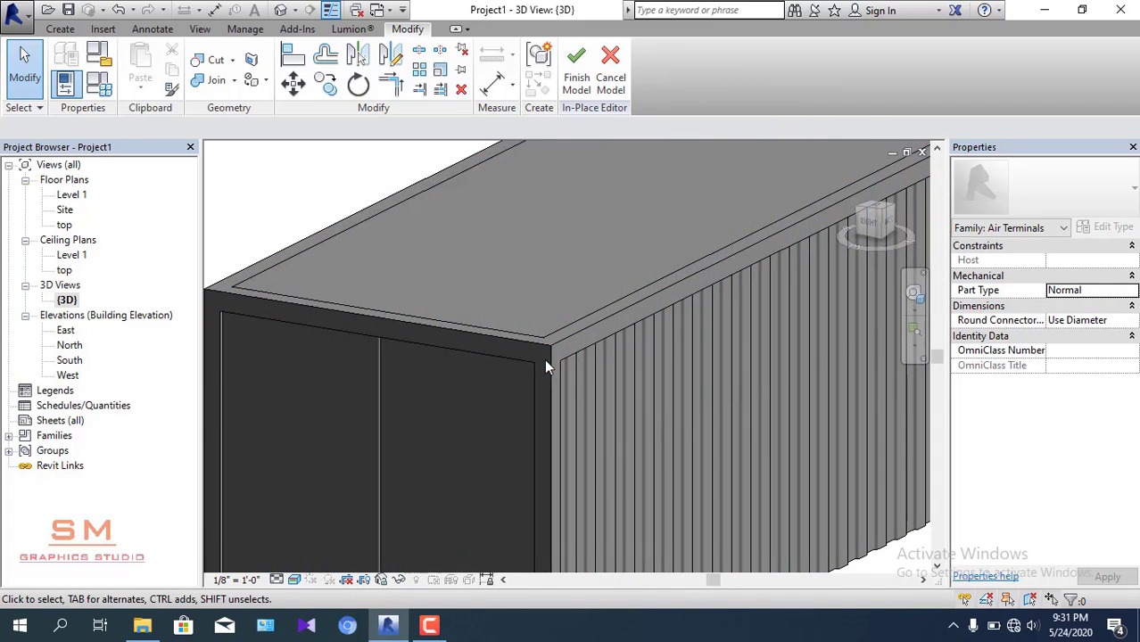
mouse_move(536, 352)
shift+middle_down()
mouse_move(571, 354)
mouse_move(535, 373)
shift+middle_up()
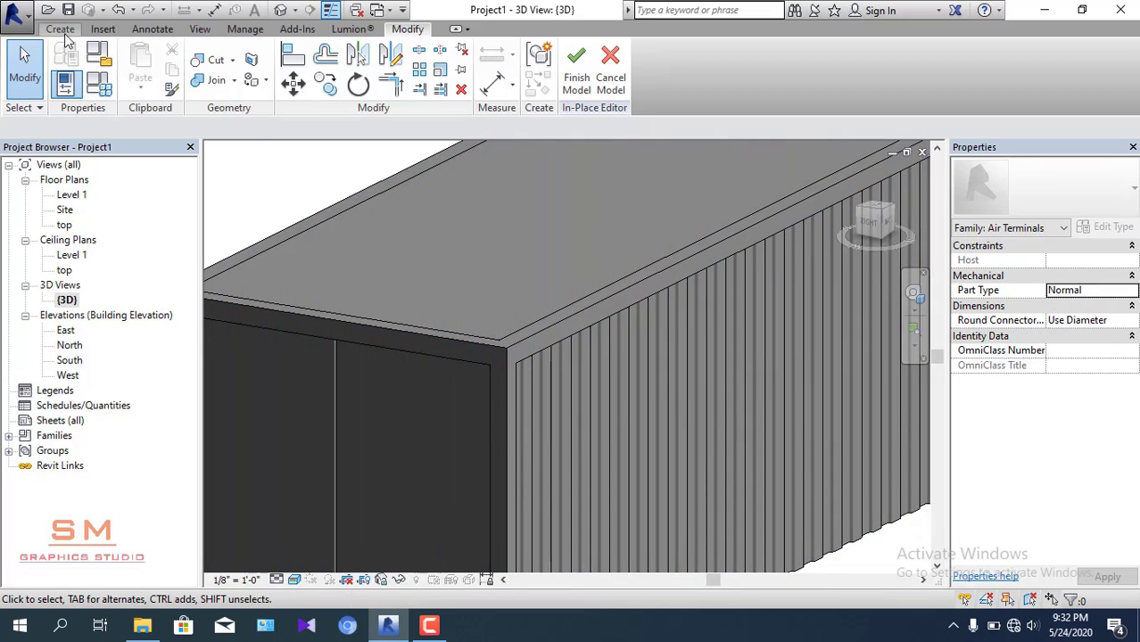
click(429, 626)
click(1060, 553)
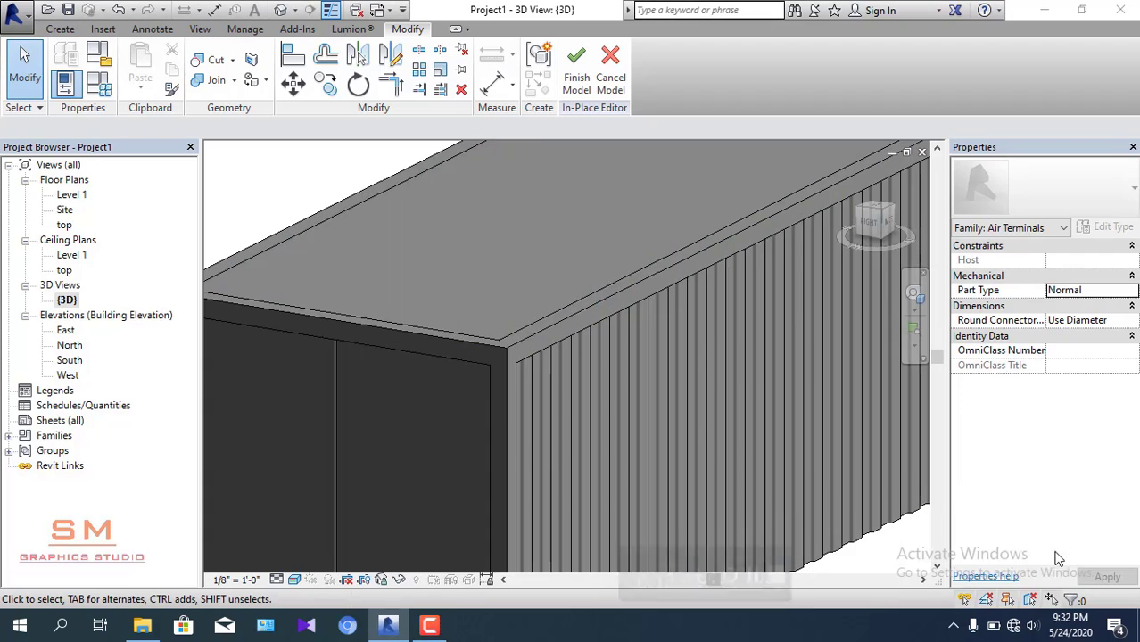
scroll(534, 373, up, 1)
scroll(539, 361, up, 1)
scroll(539, 360, up, 1)
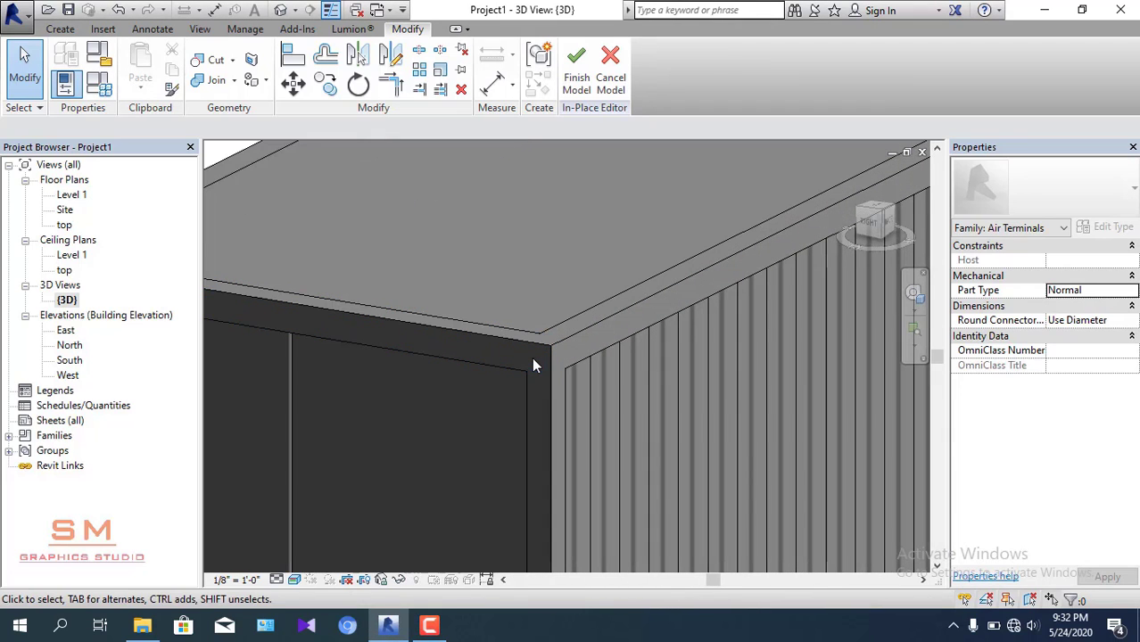
- Set the container's end face as the work plane and view it from the Right
click(61, 30)
click(992, 72)
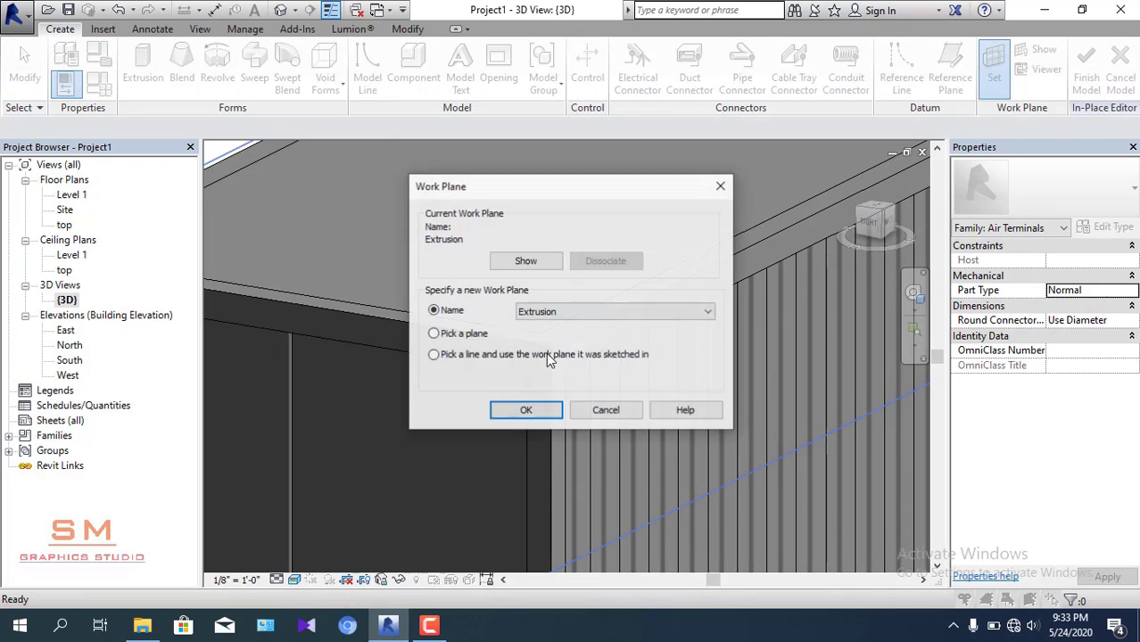
click(530, 410)
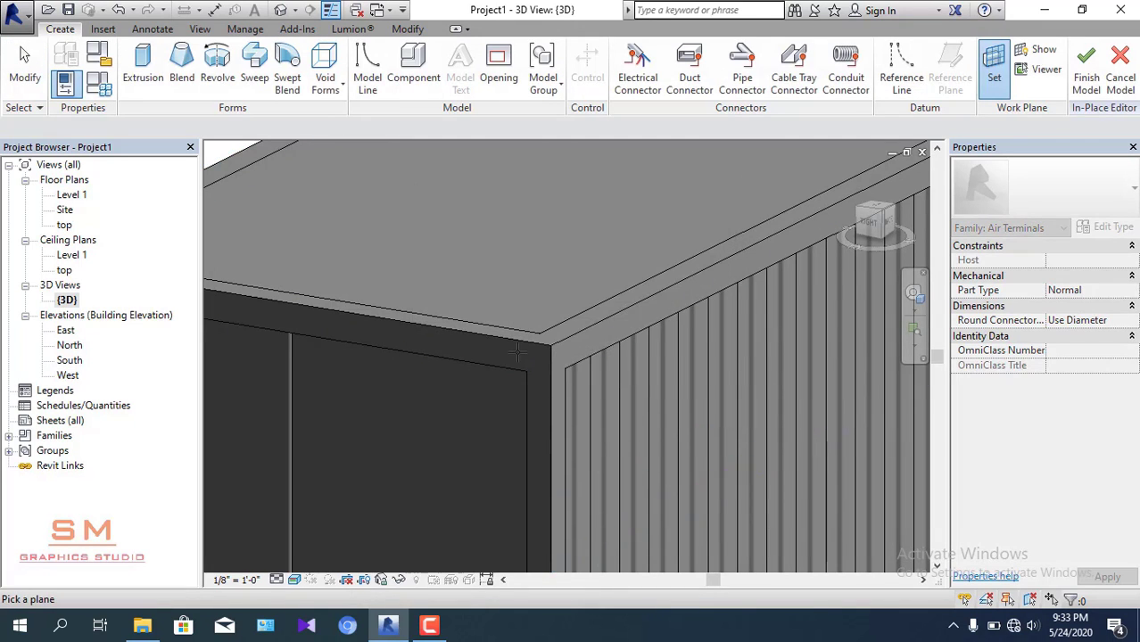
scroll(544, 342, up, 2)
click(545, 342)
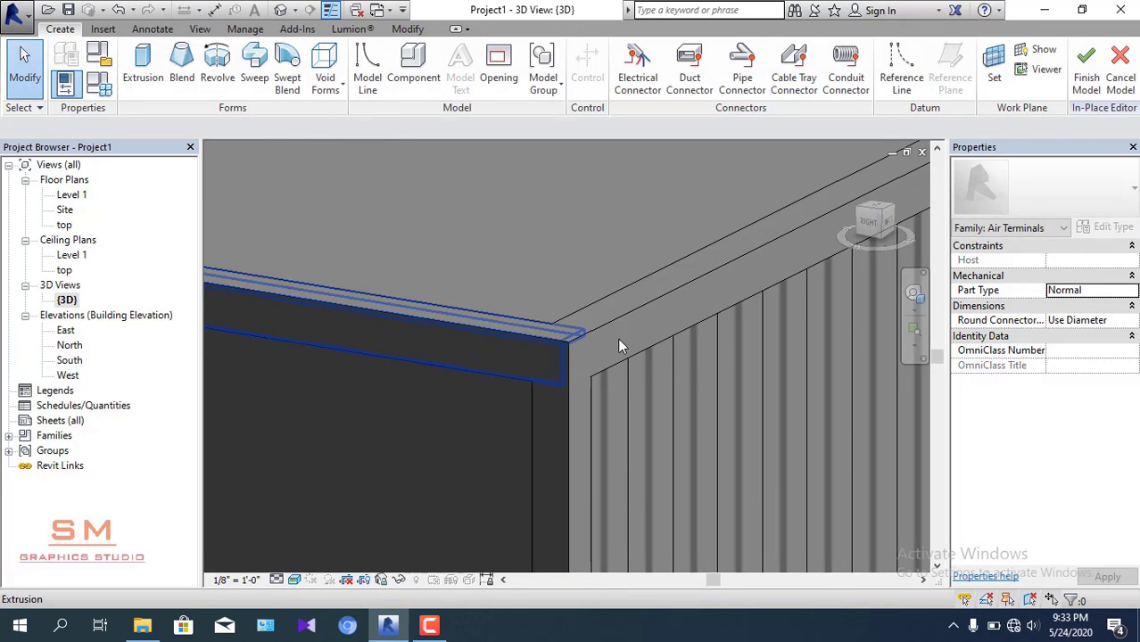
click(864, 224)
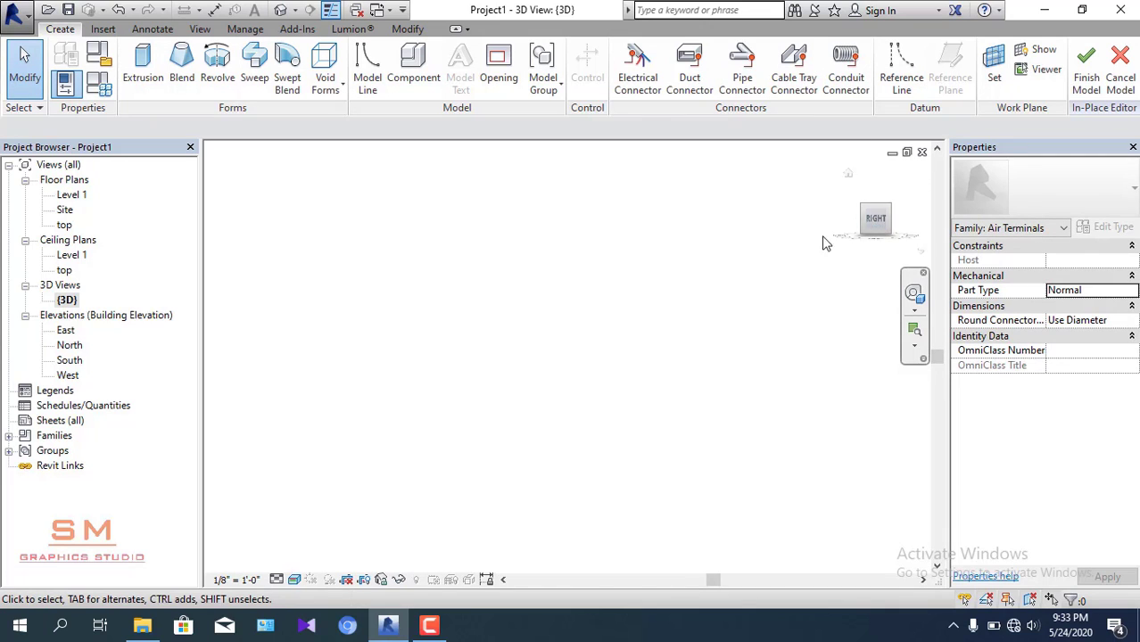
scroll(571, 344, up, 2)
scroll(547, 287, up, 3)
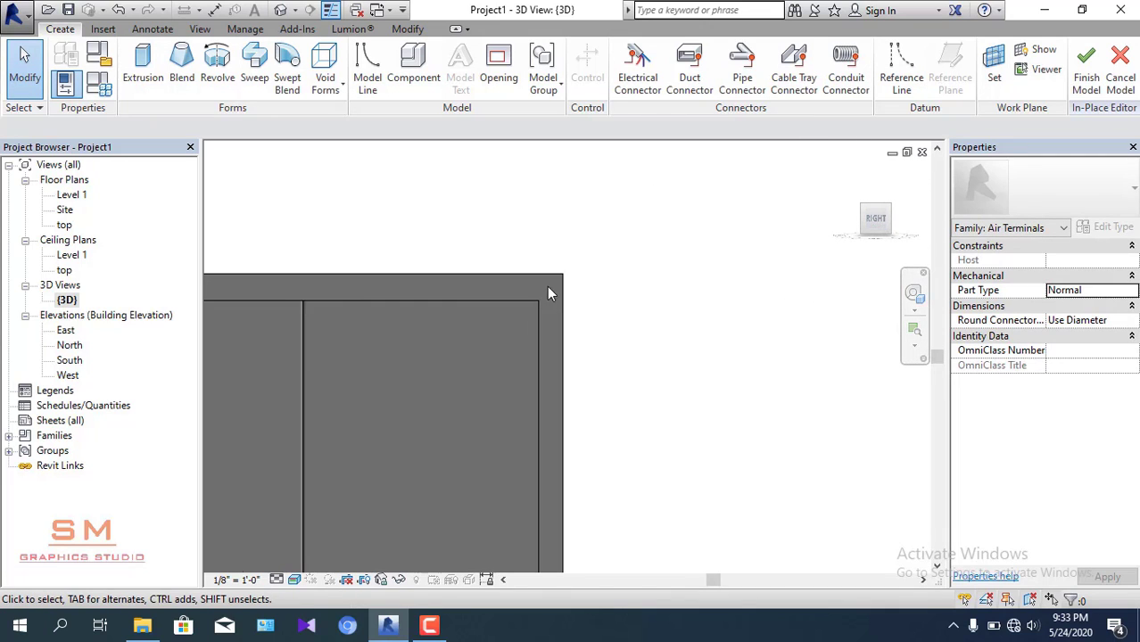
scroll(529, 290, up, 2)
scroll(500, 299, up, 1)
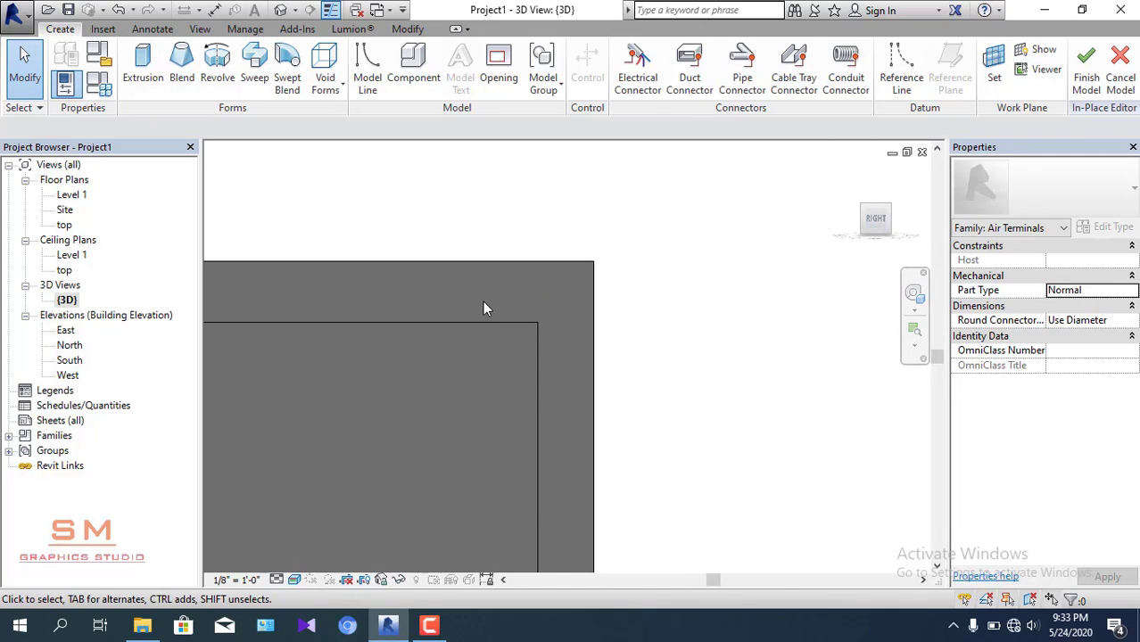
- Start an extrusion and draw a closed 8" by 5" rectangle at the top corner
click(143, 66)
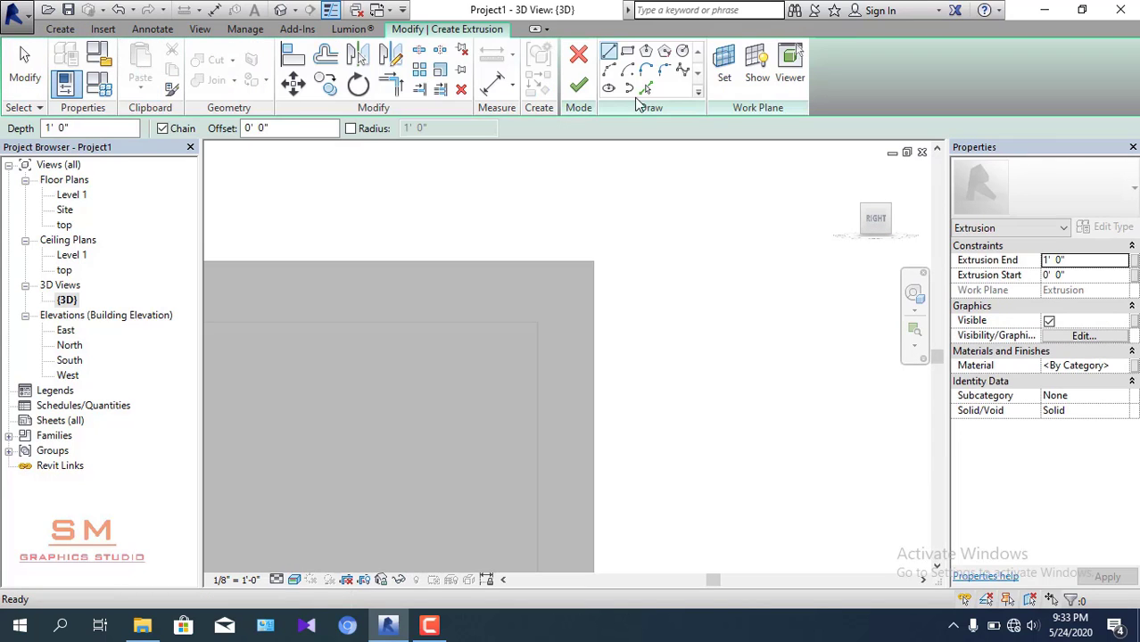
click(609, 52)
scroll(541, 303, up, 1)
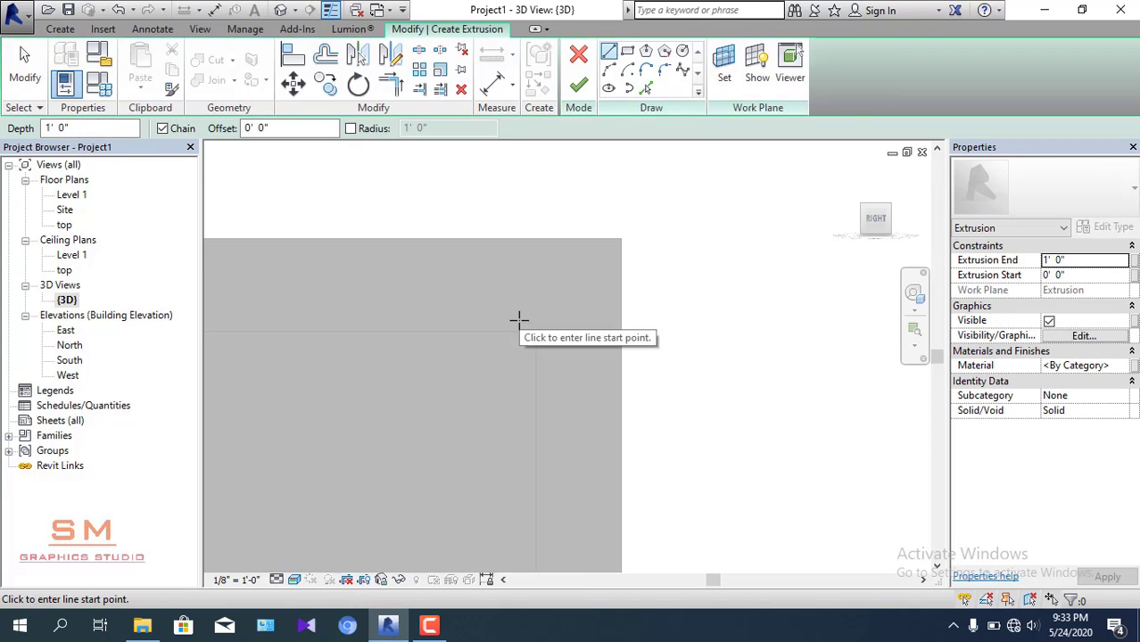
click(499, 331)
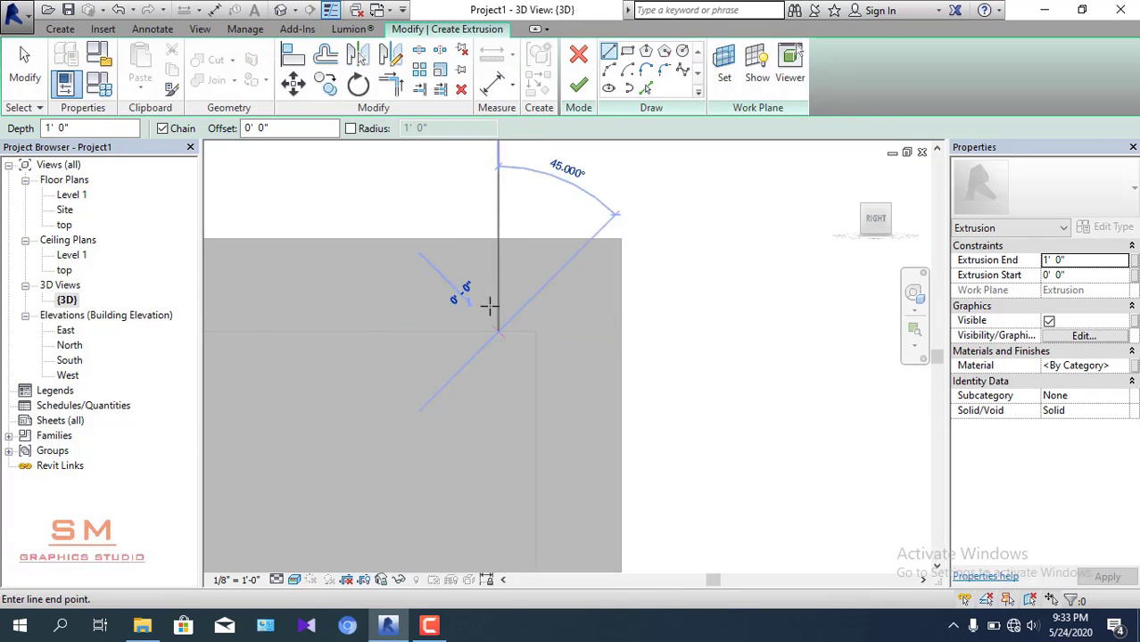
click(499, 239)
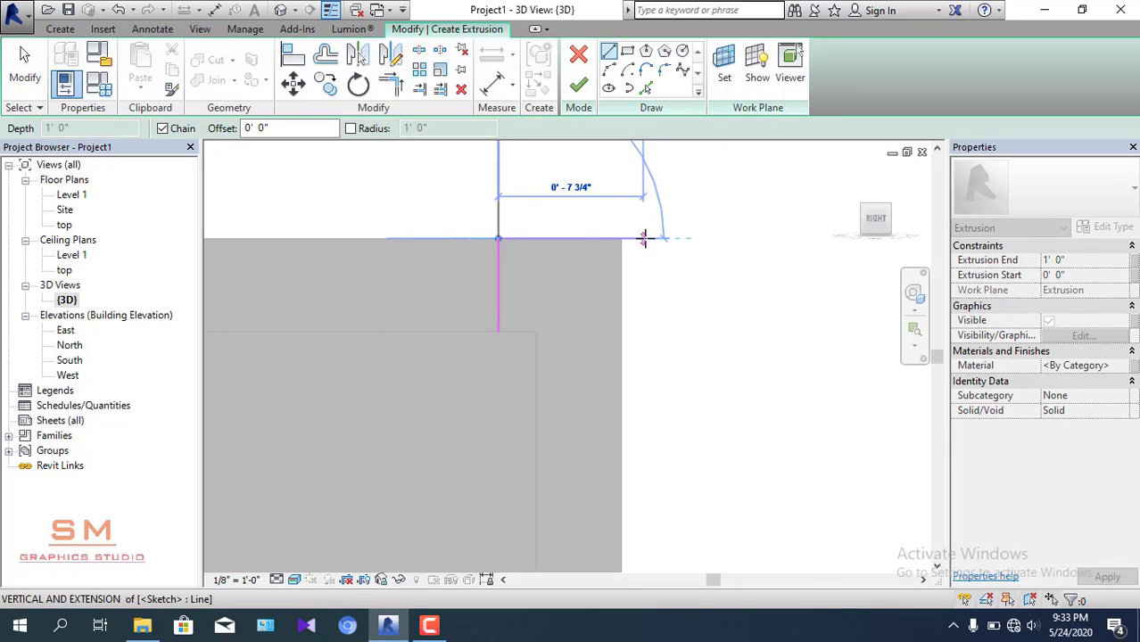
click(621, 239)
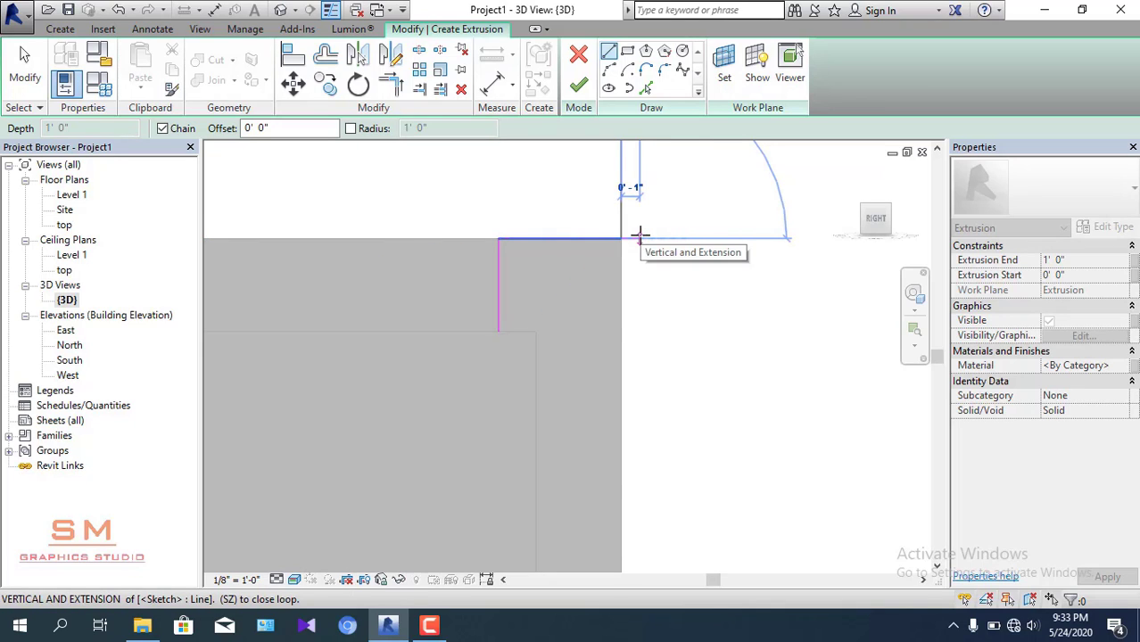
click(640, 238)
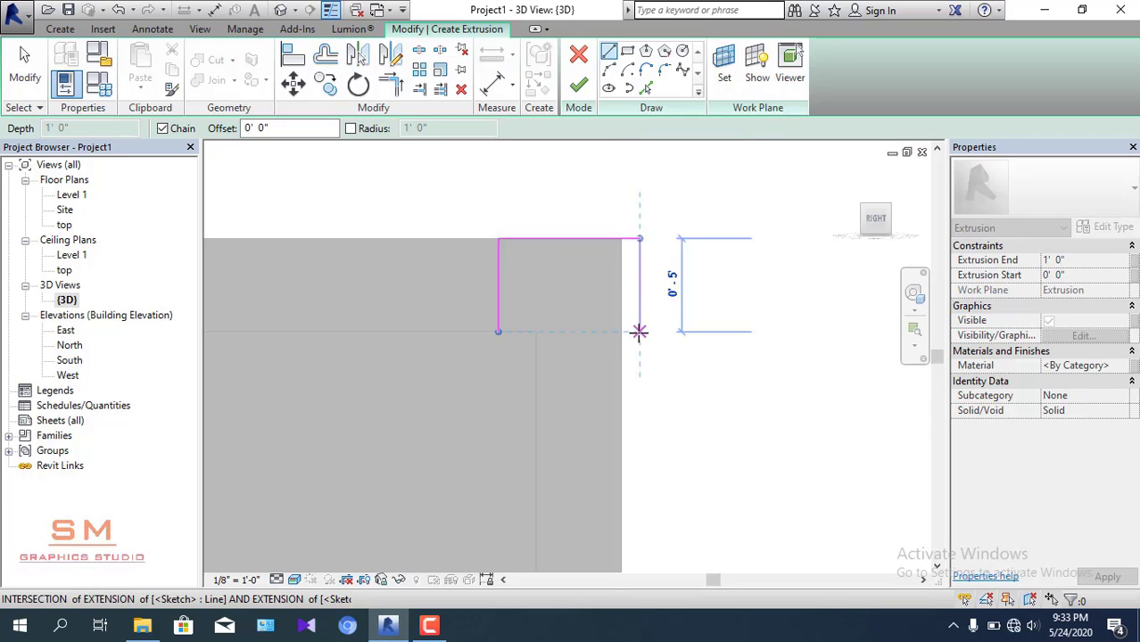
click(639, 332)
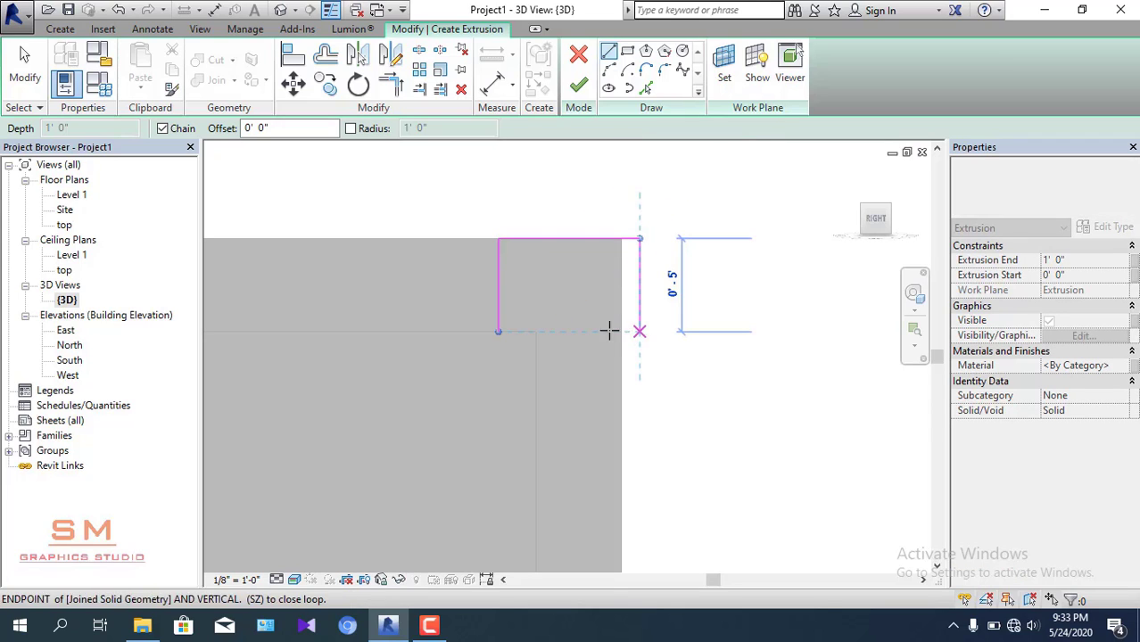
click(497, 332)
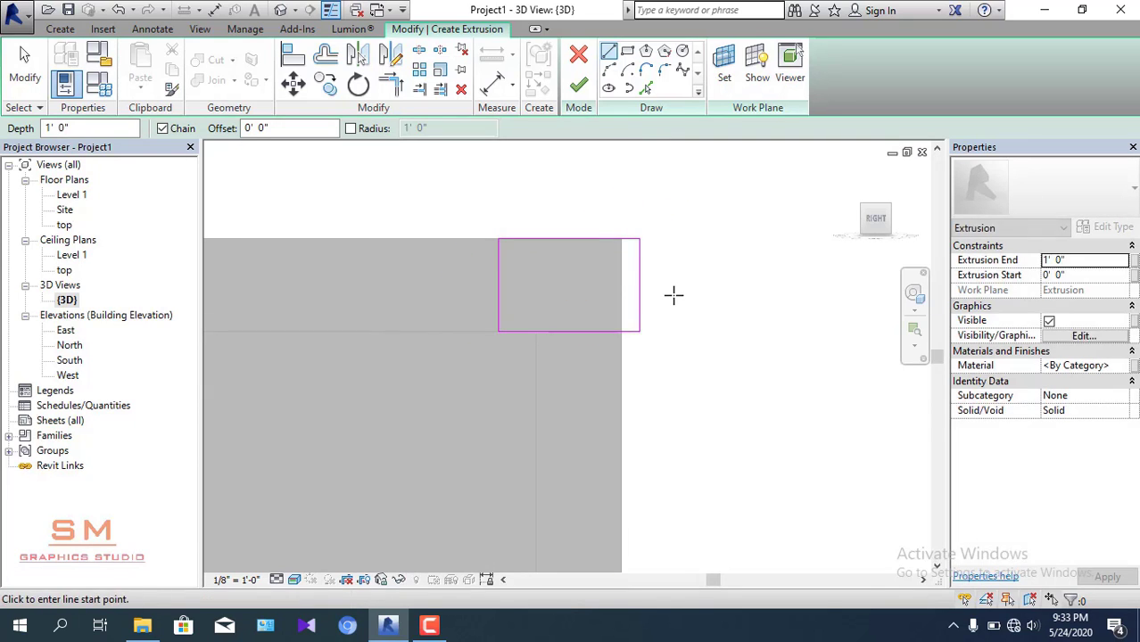
key(Escape)
- Orbit around the container to check the profile, then return to the Right view
scroll(605, 291, down, 4)
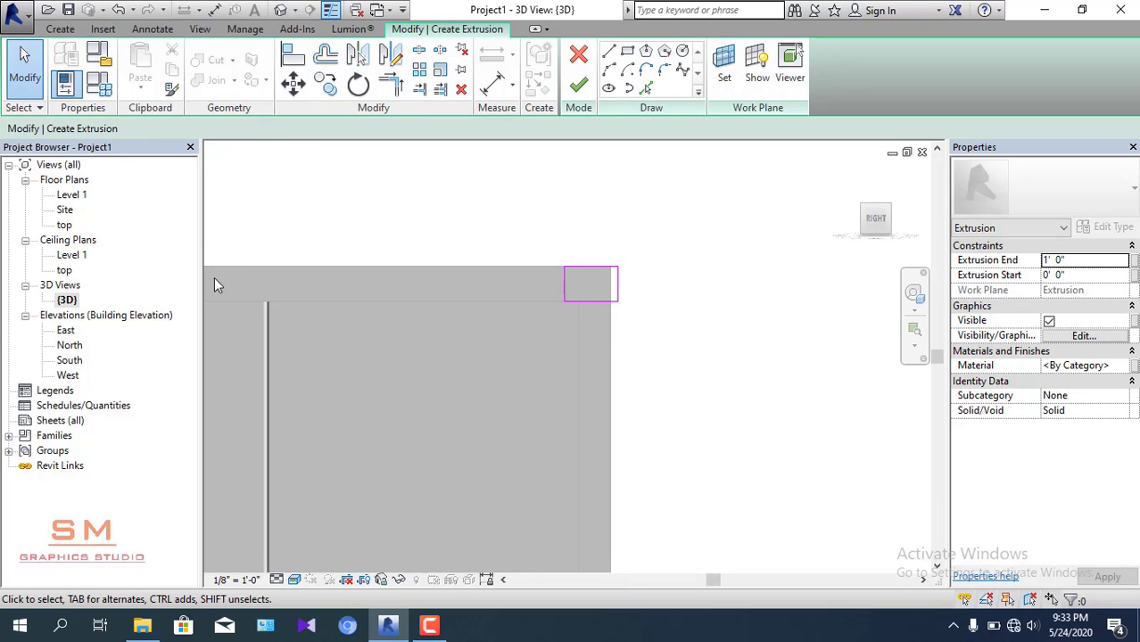
mouse_move(652, 293)
shift+middle_down()
mouse_move(708, 359)
mouse_move(682, 376)
mouse_move(580, 303)
mouse_move(485, 484)
shift+middle_up()
scroll(485, 484, up, 2)
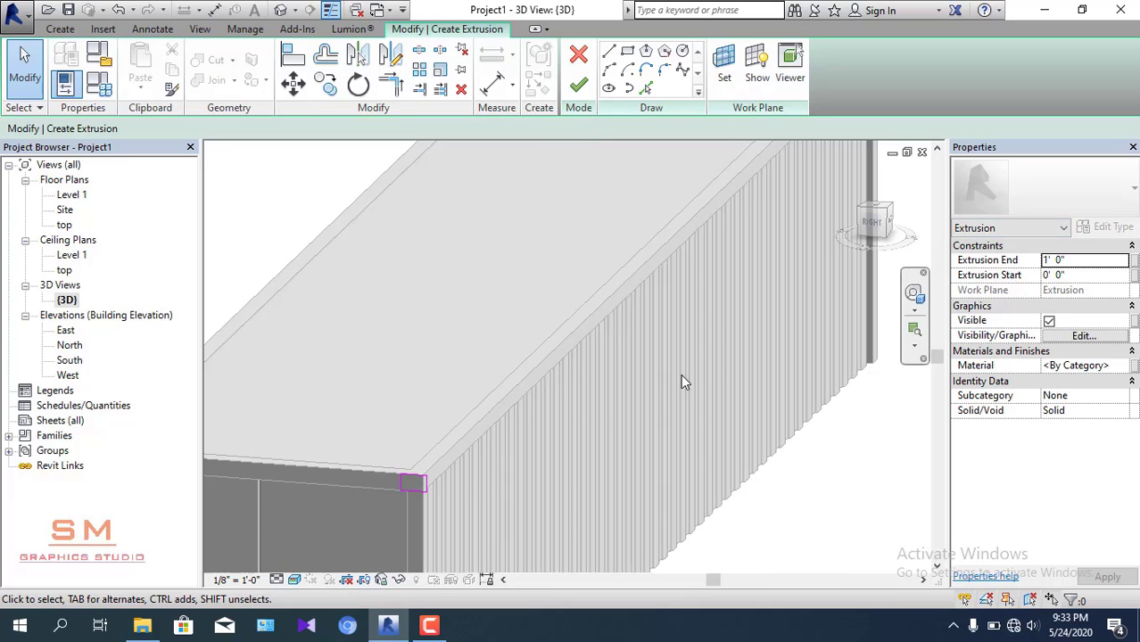
mouse_move(577, 404)
shift+middle_down()
mouse_move(614, 408)
mouse_move(708, 307)
shift+middle_up()
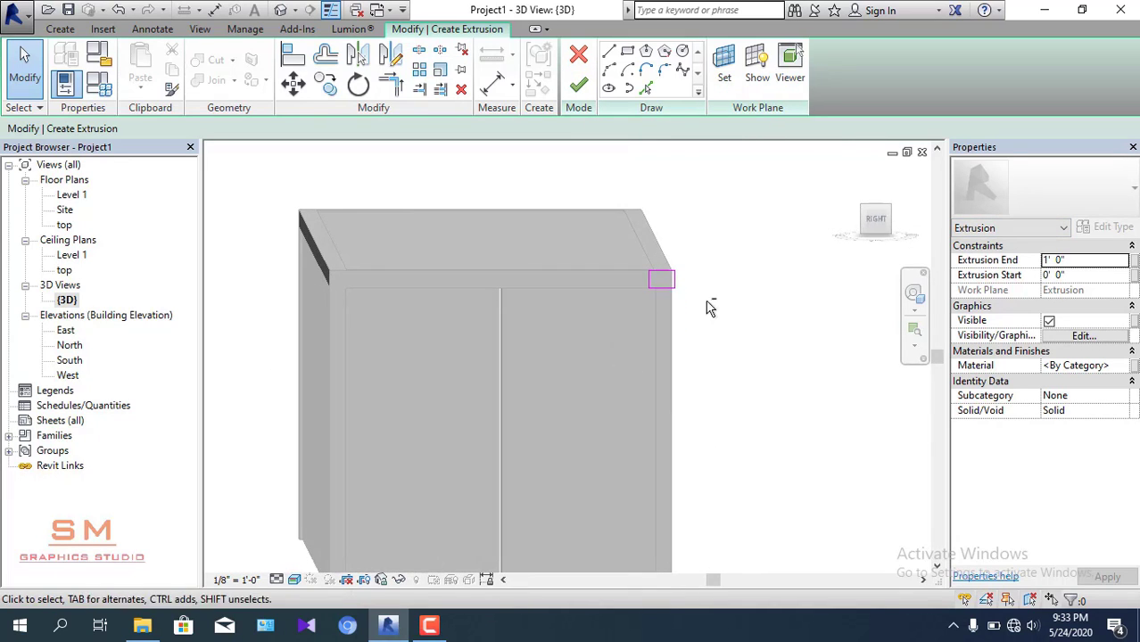
click(875, 220)
scroll(609, 359, up, 1)
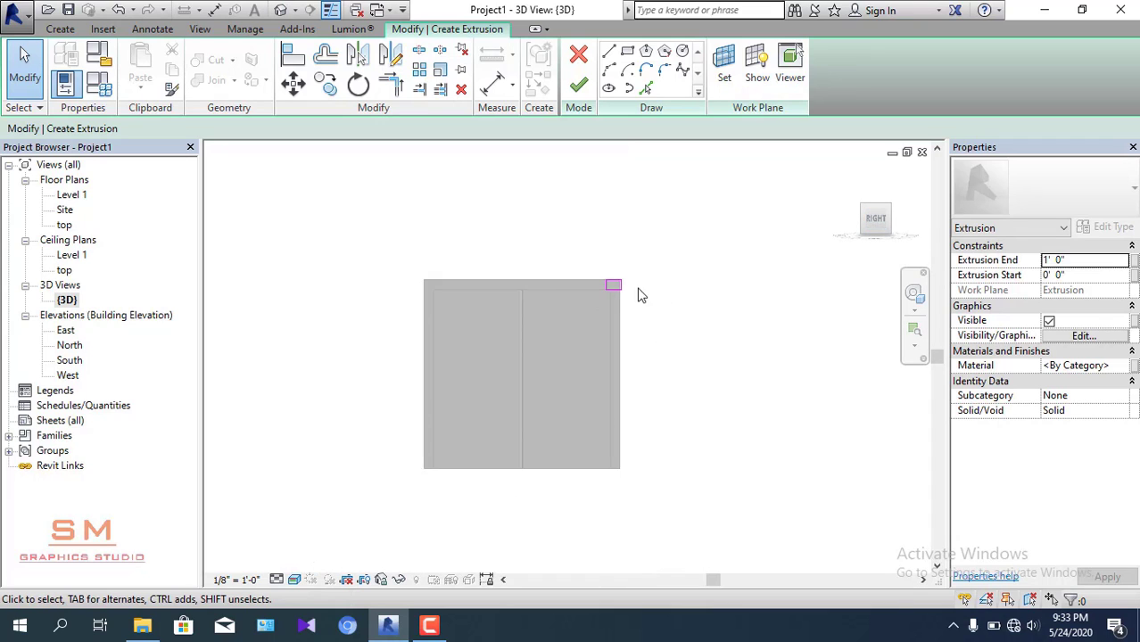
scroll(641, 293, up, 2)
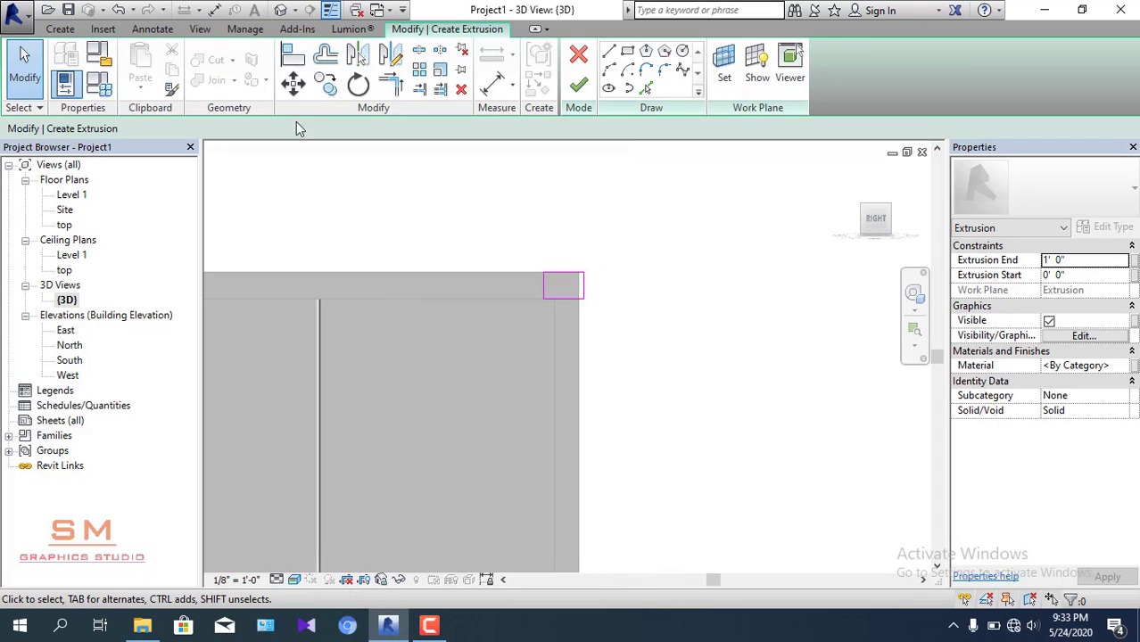
- Place an aligned dimension across the corner profile's width
click(242, 29)
click(152, 29)
click(70, 62)
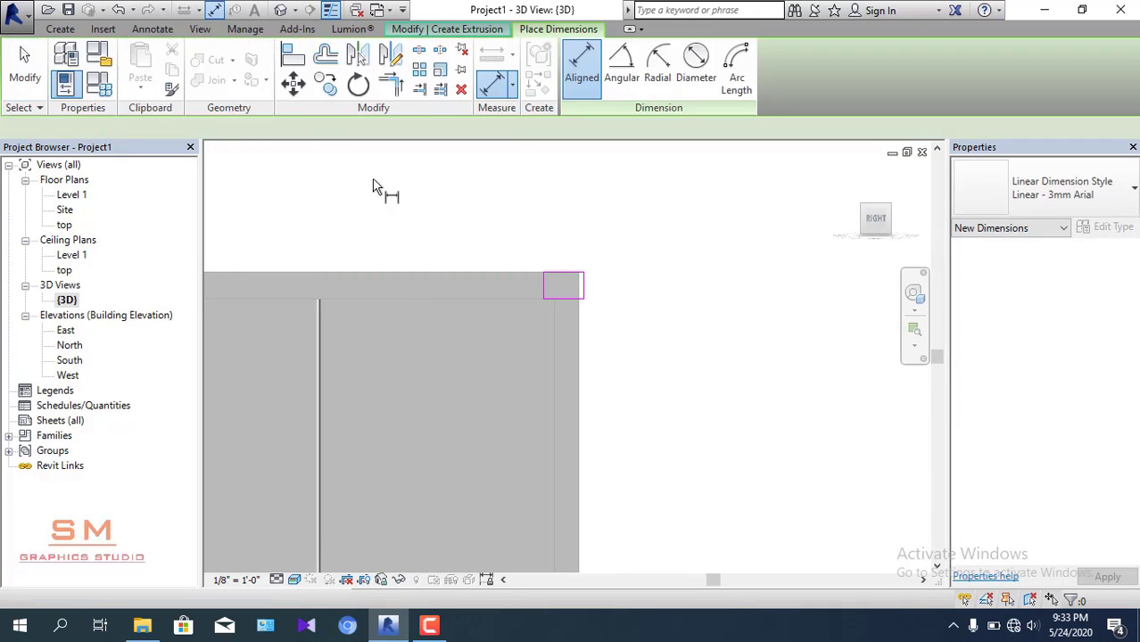
scroll(508, 258, up, 1)
scroll(514, 262, up, 2)
click(560, 309)
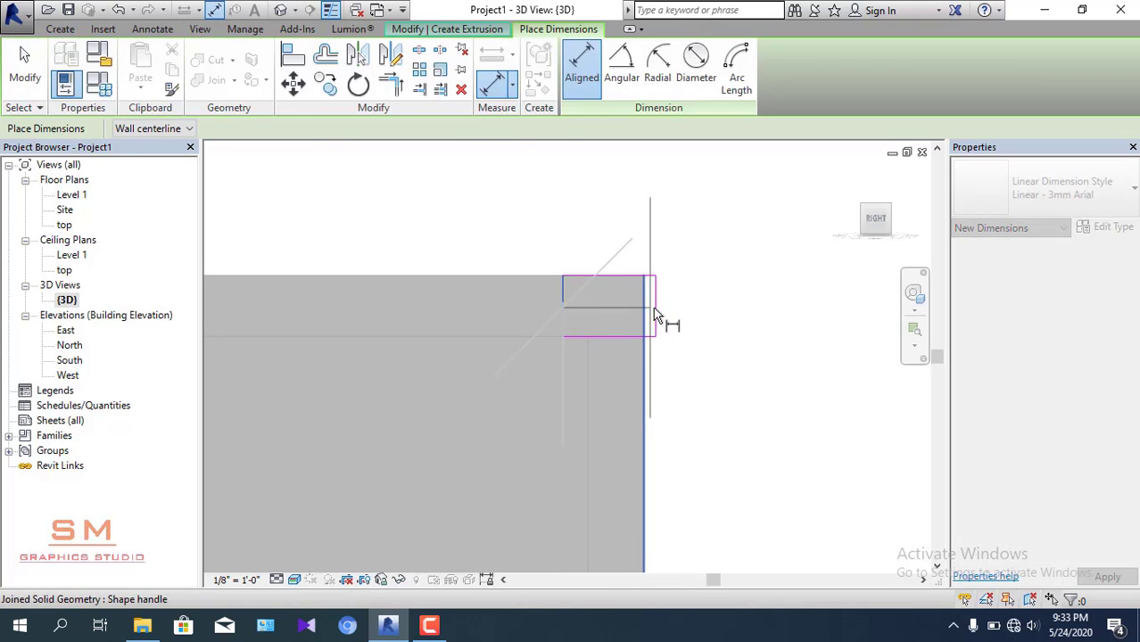
scroll(657, 241, down, 2)
mouse_move(656, 239)
middle_down()
mouse_move(636, 316)
mouse_move(625, 302)
middle_up()
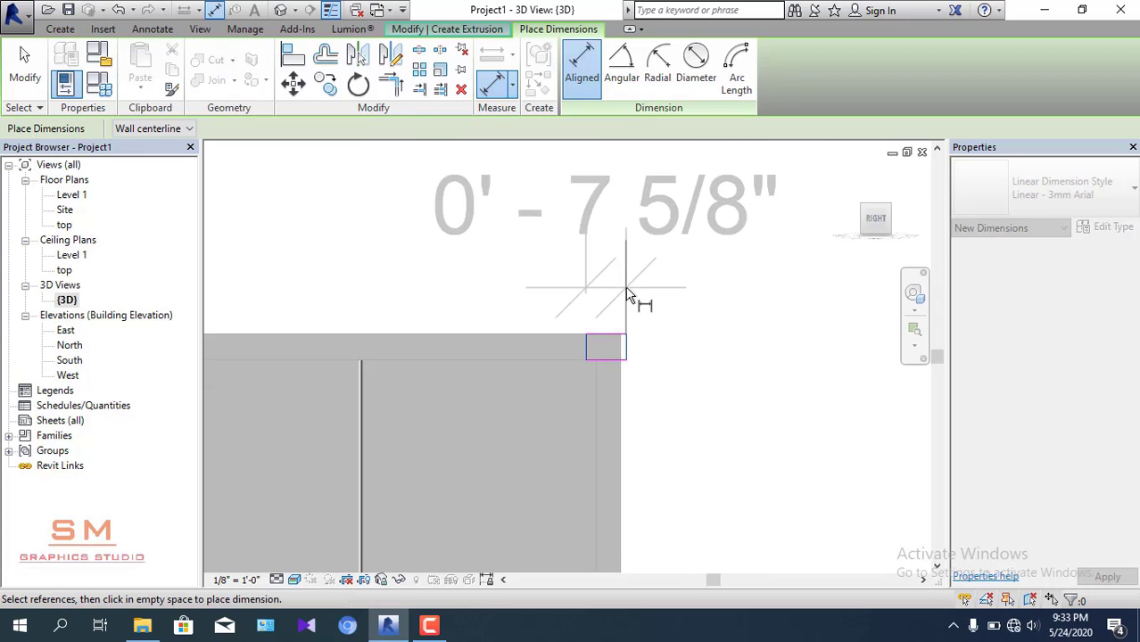
click(627, 294)
key(Escape)
- Select the profile edge and check its width dimension of 0' 7 5/8"
click(675, 213)
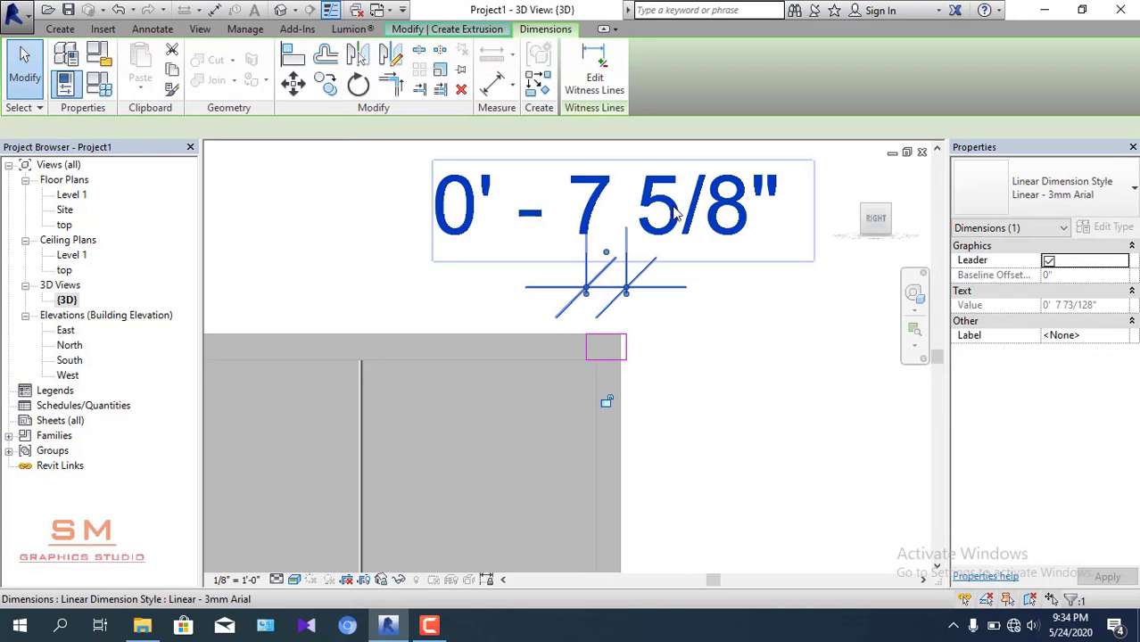
key(Escape)
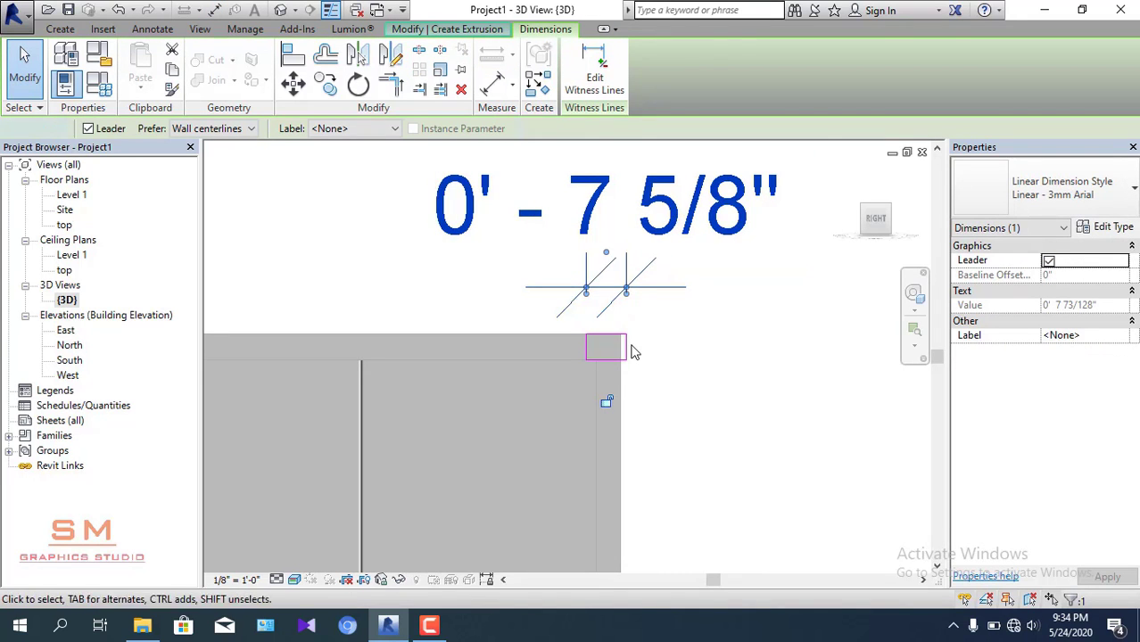
click(627, 255)
click(618, 248)
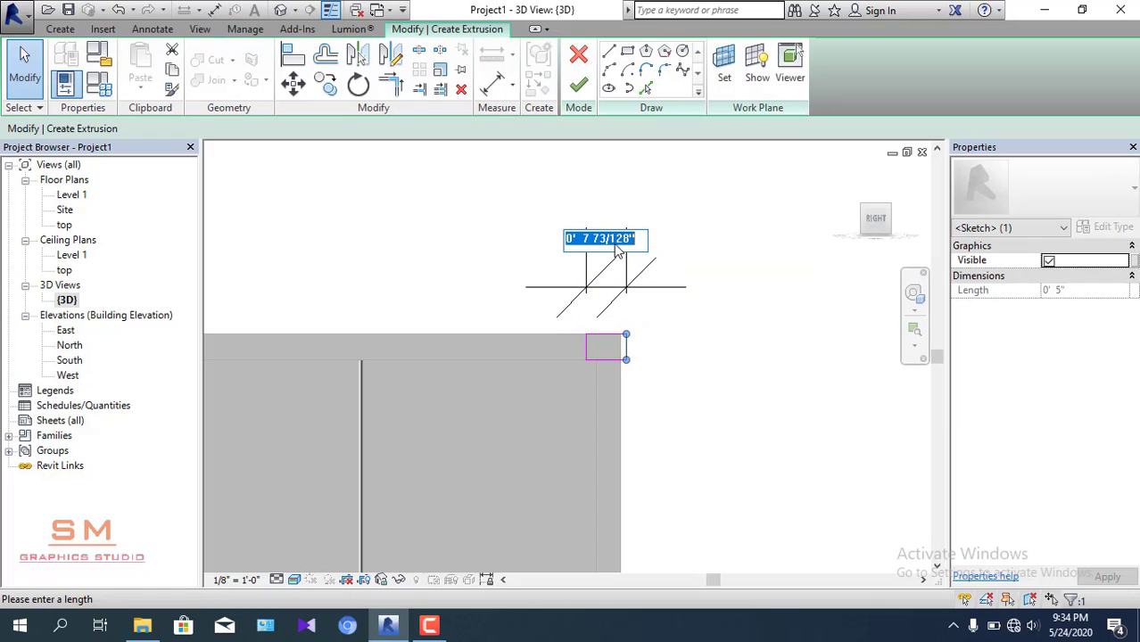
key(Escape)
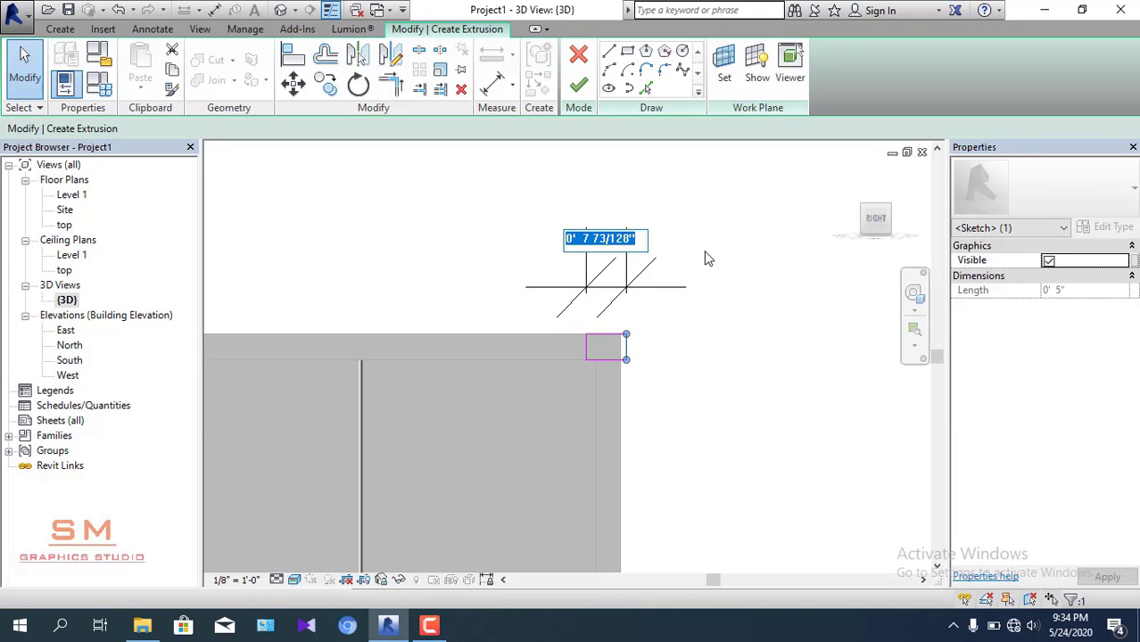
click(674, 352)
scroll(615, 349, up, 3)
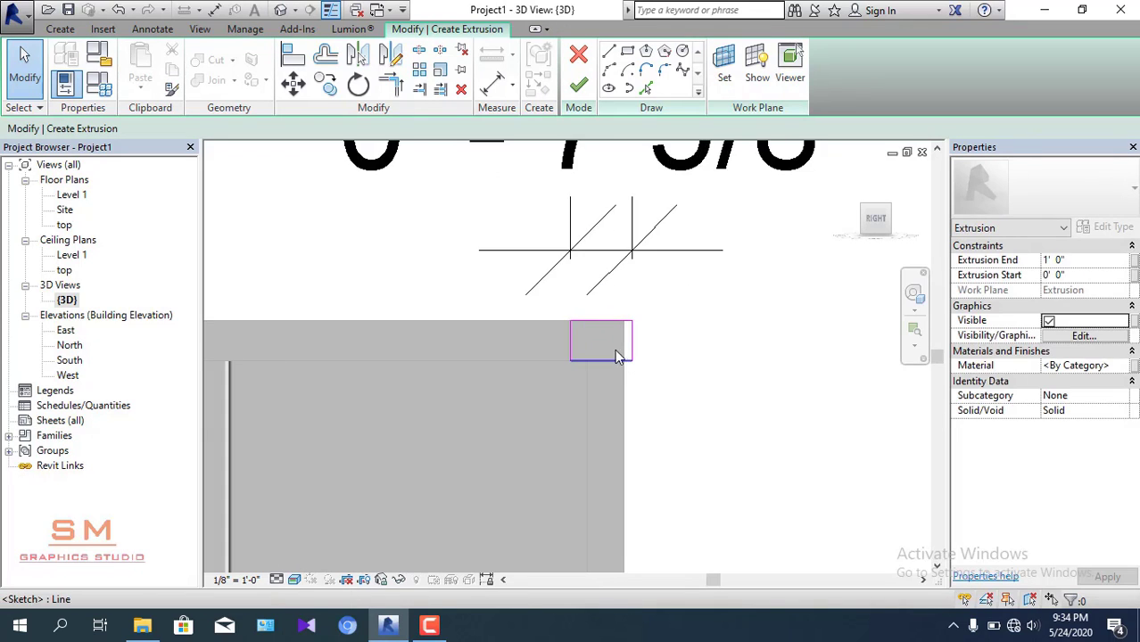
scroll(725, 362, down, 2)
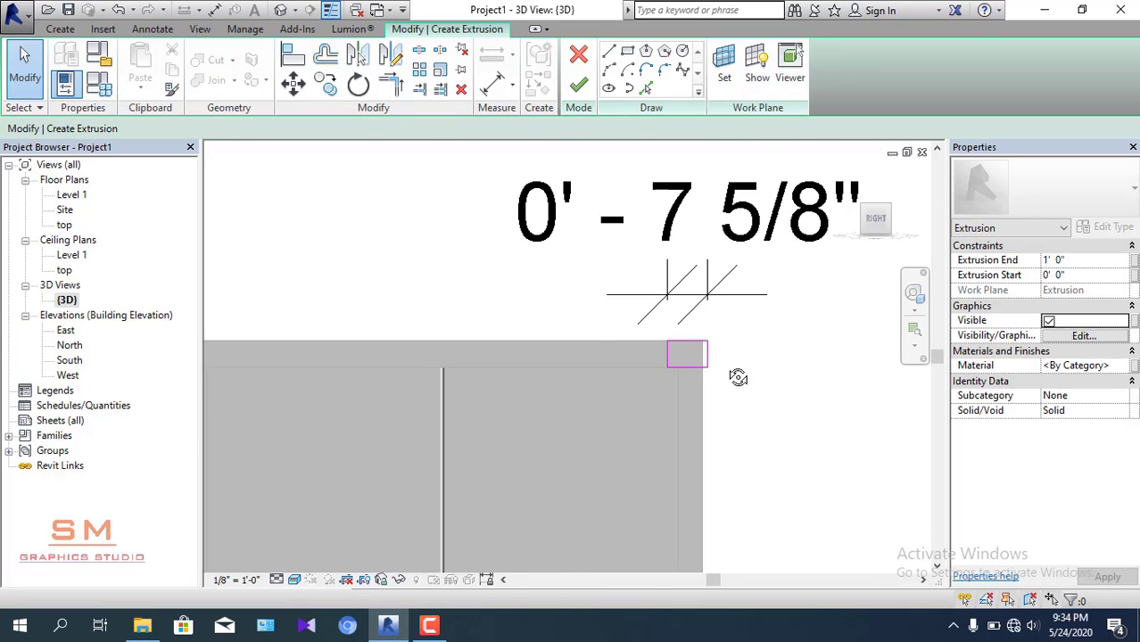
shift+middle_drag(738, 377, 624, 410)
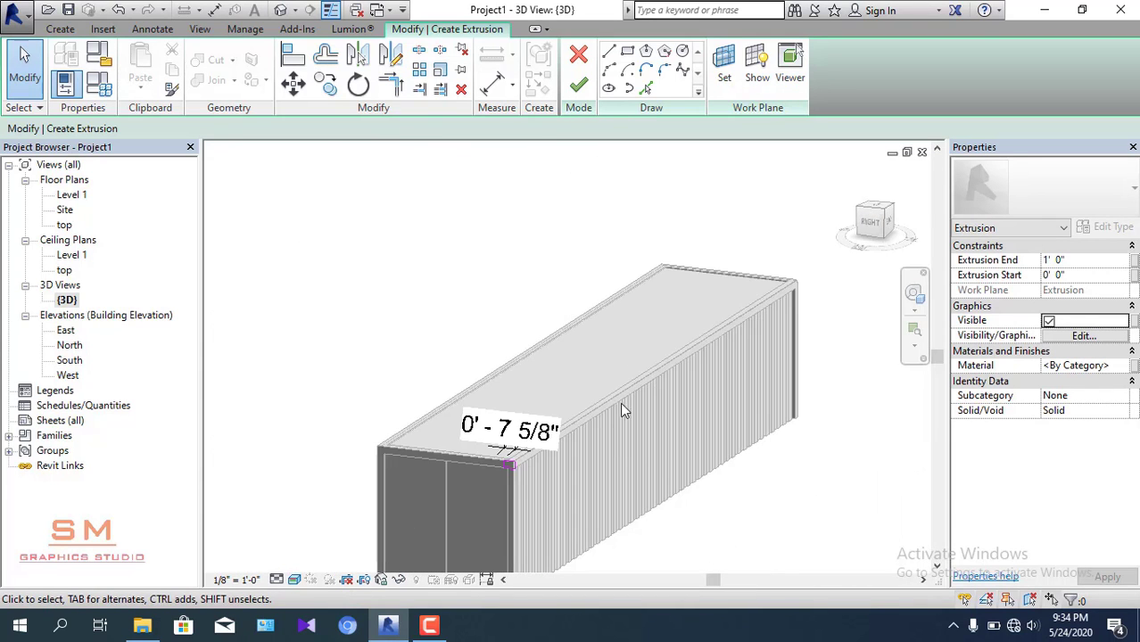
- Clear the Extrusion Start value in Properties and dismiss the invalid-value error
click(1076, 276)
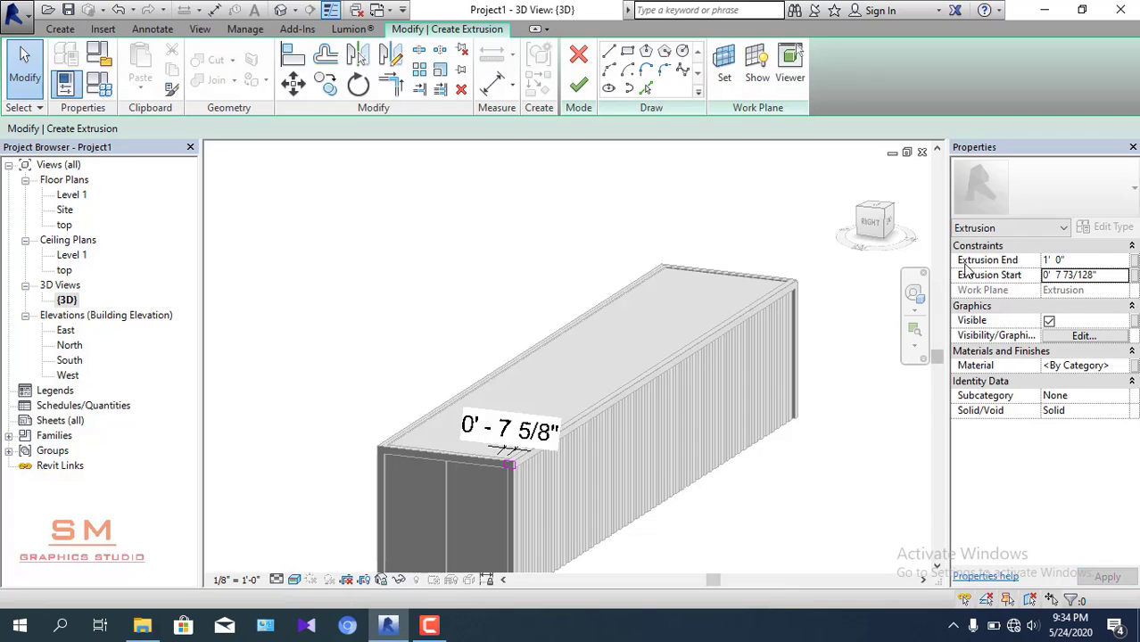
click(1083, 260)
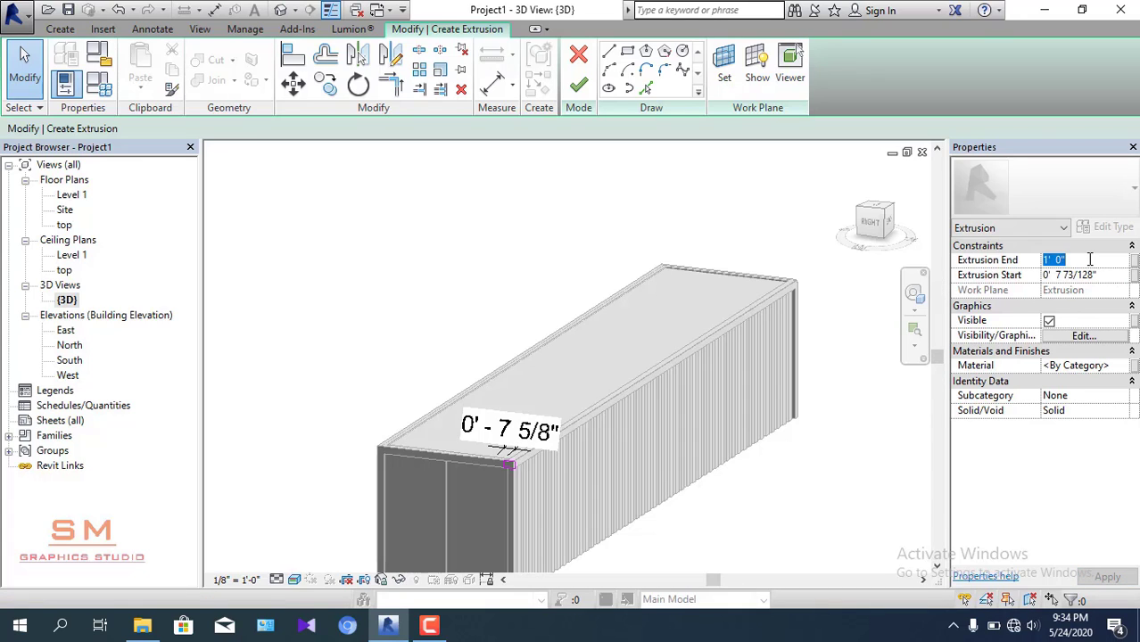
click(1104, 277)
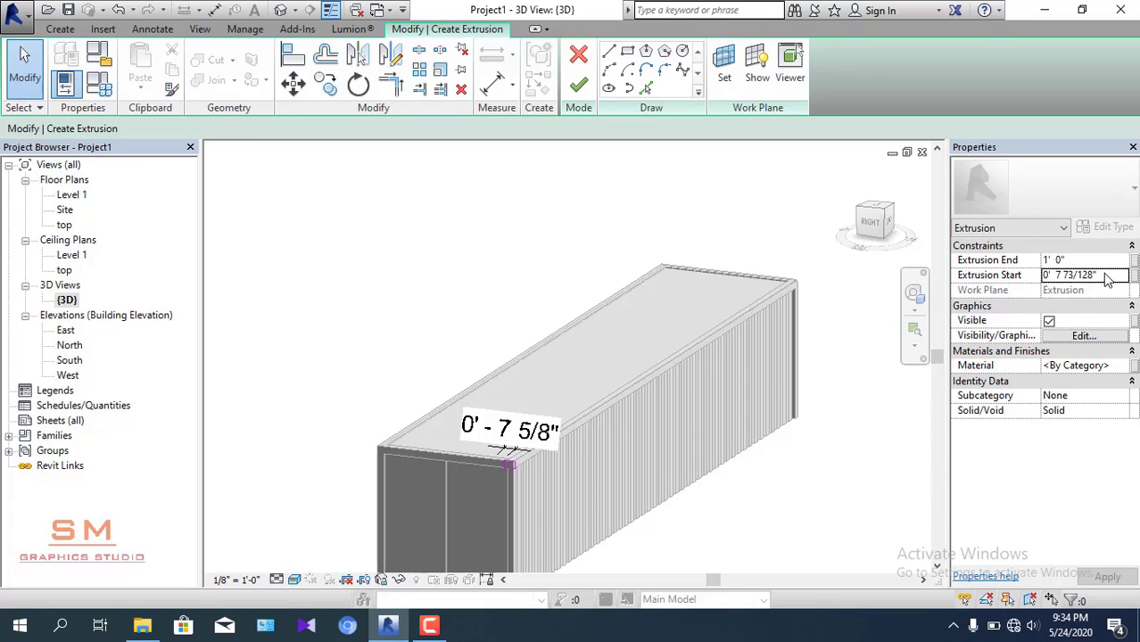
click(1115, 280)
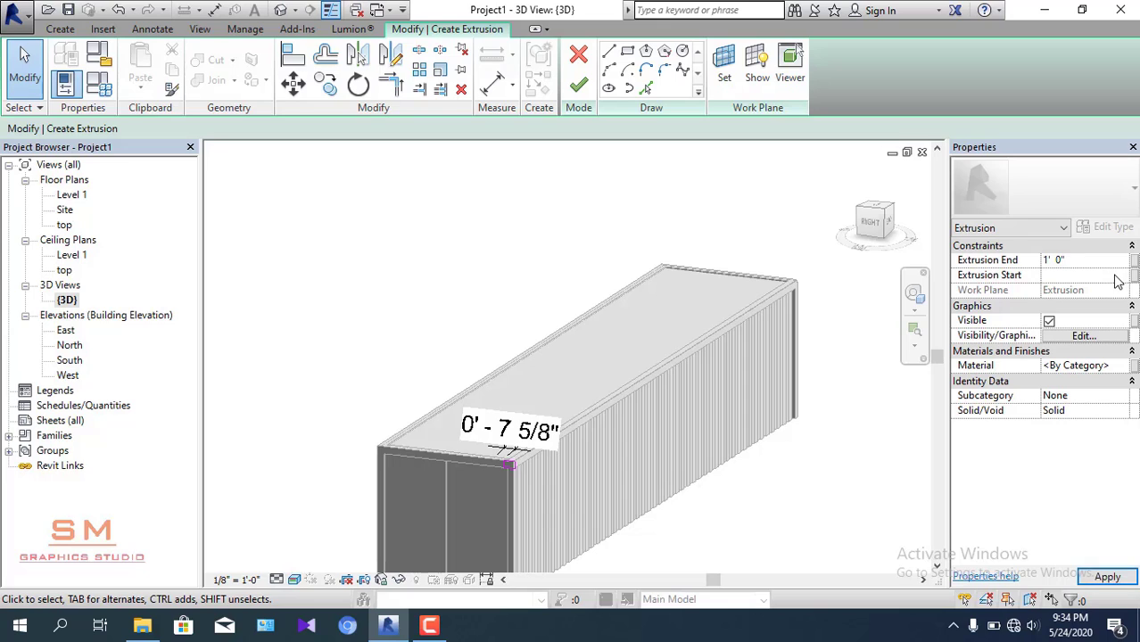
click(1075, 257)
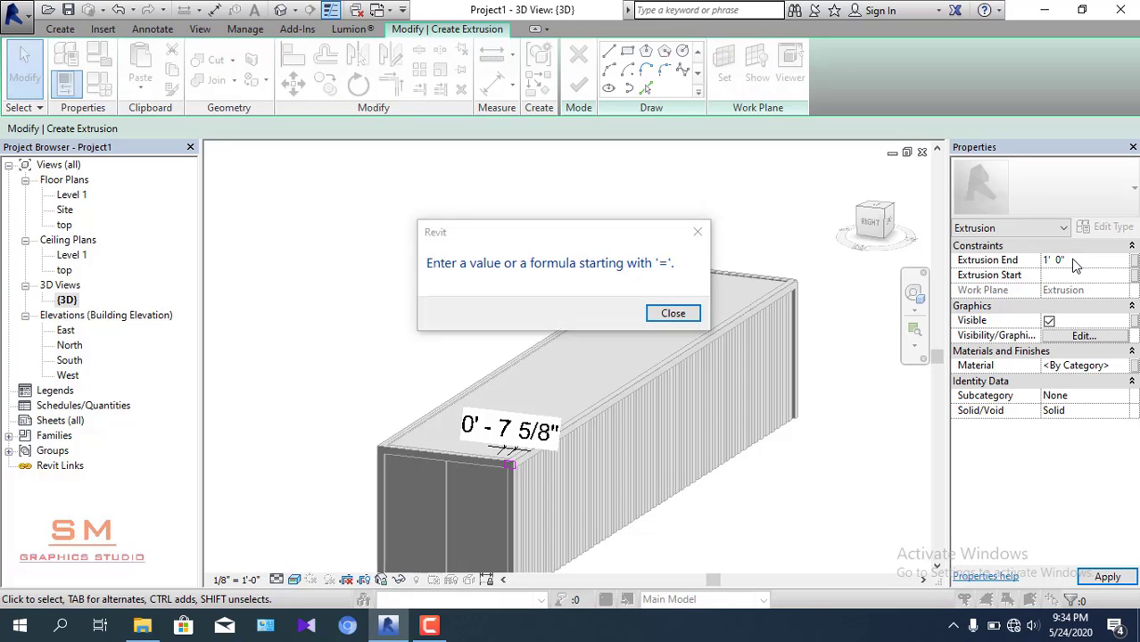
click(695, 233)
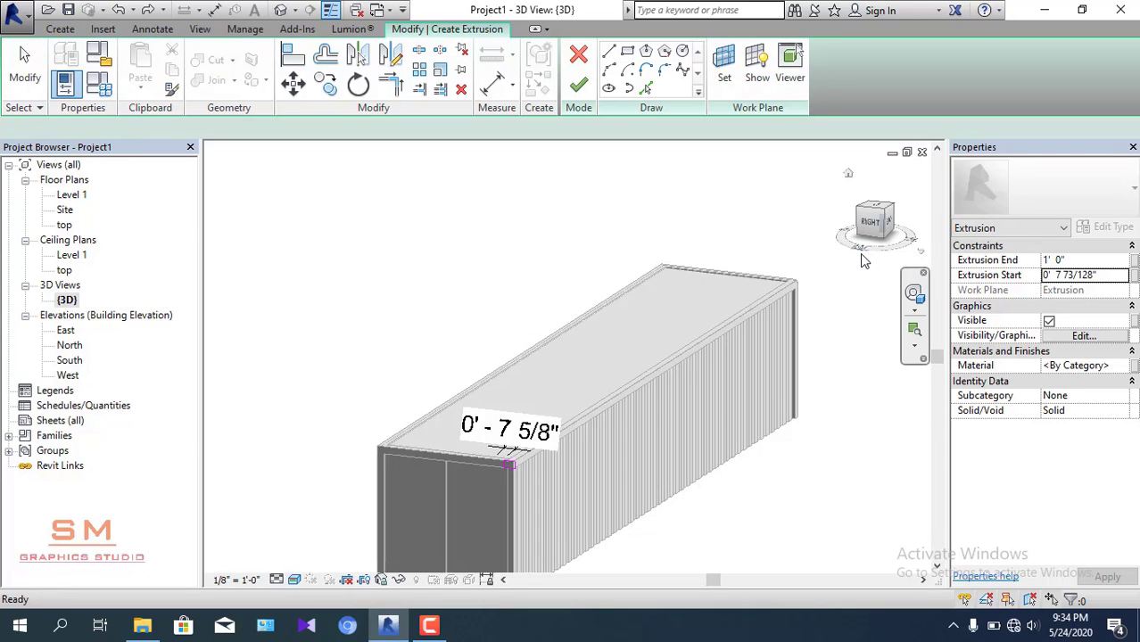
- From the Right view, place an aligned dimension across the corner profile's width
scroll(878, 234, up, 5)
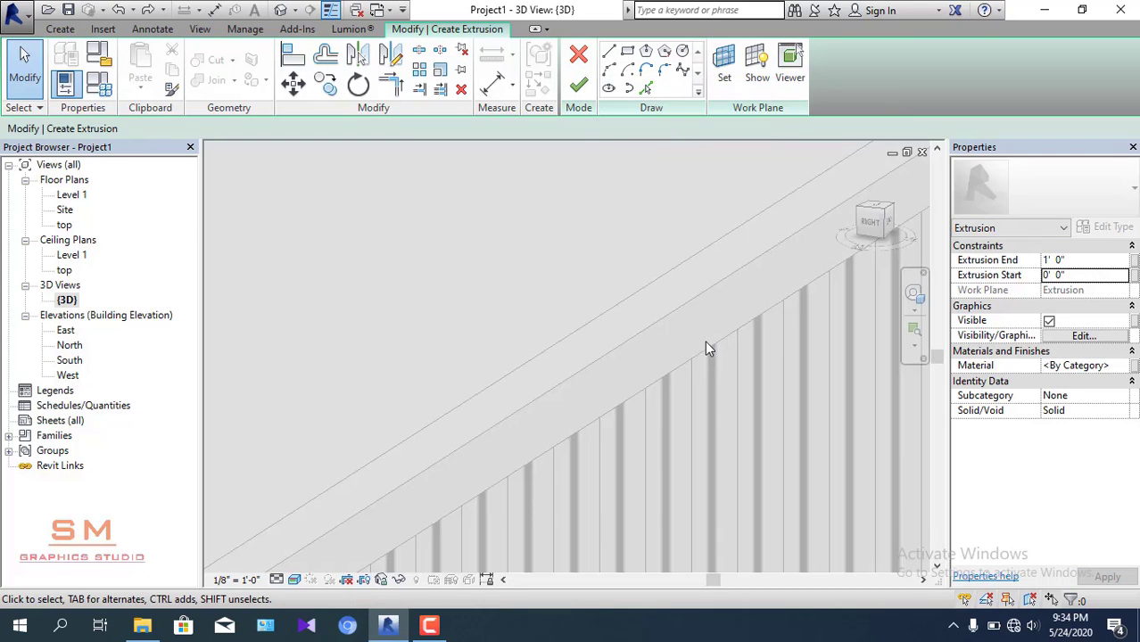
scroll(705, 342, down, 2)
scroll(618, 364, down, 2)
scroll(556, 394, down, 3)
scroll(482, 429, up, 5)
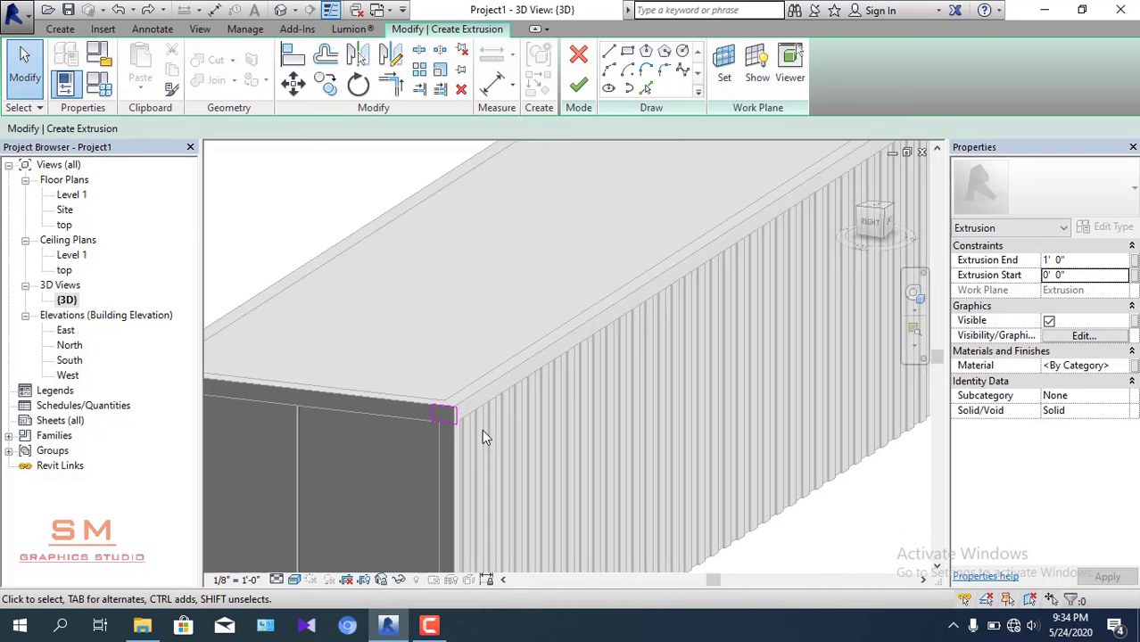
click(878, 231)
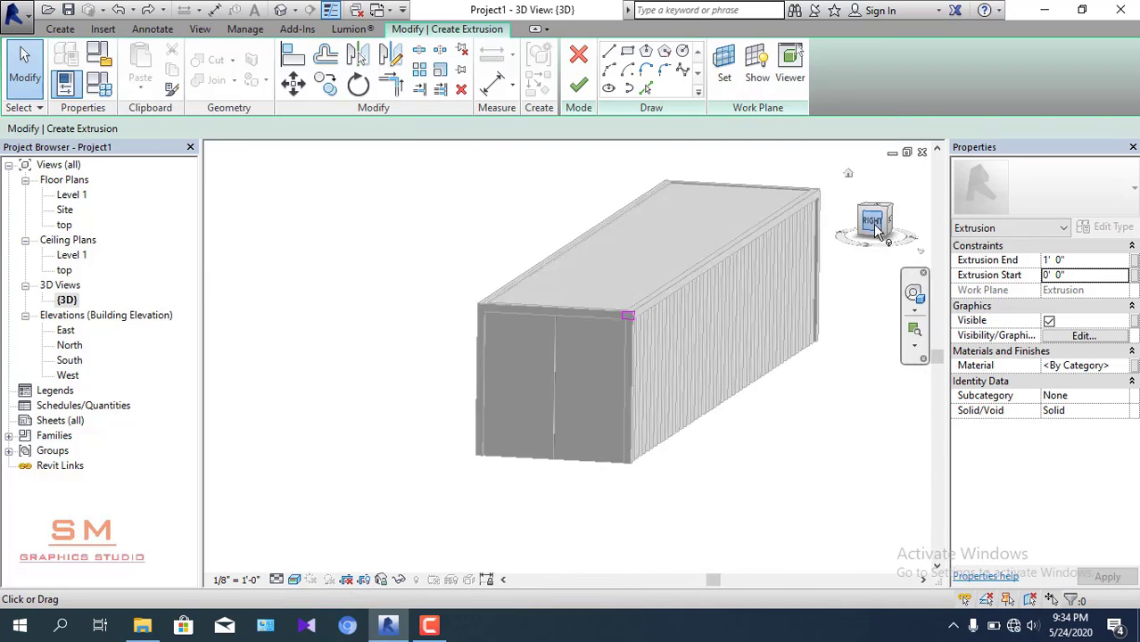
scroll(625, 321, up, 3)
scroll(671, 265, up, 3)
scroll(671, 265, up, 1)
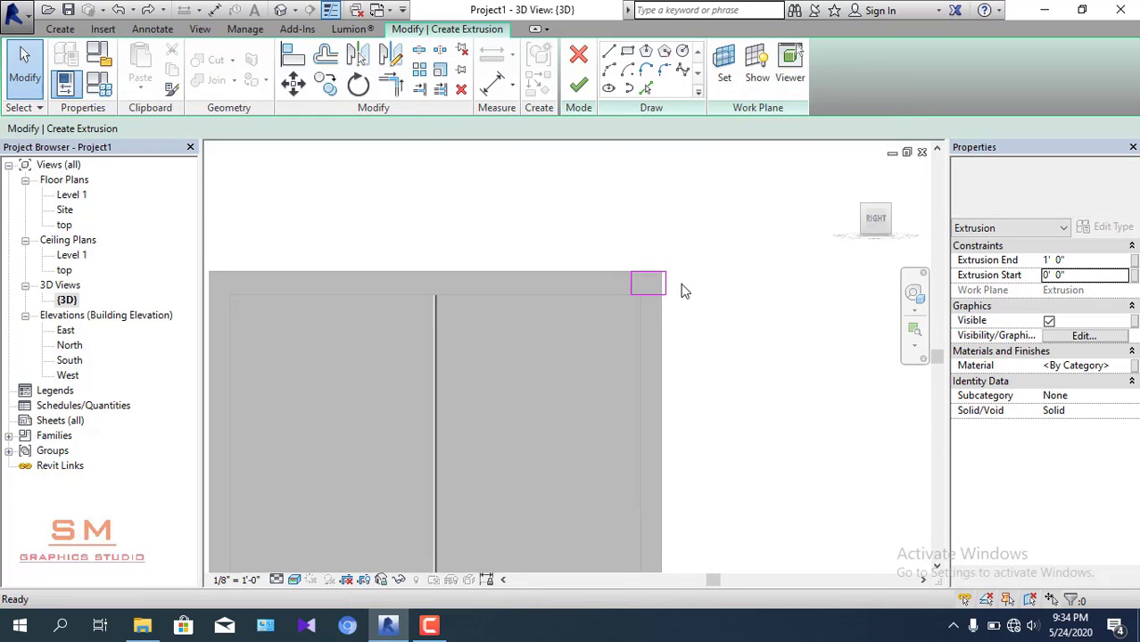
scroll(682, 287, up, 2)
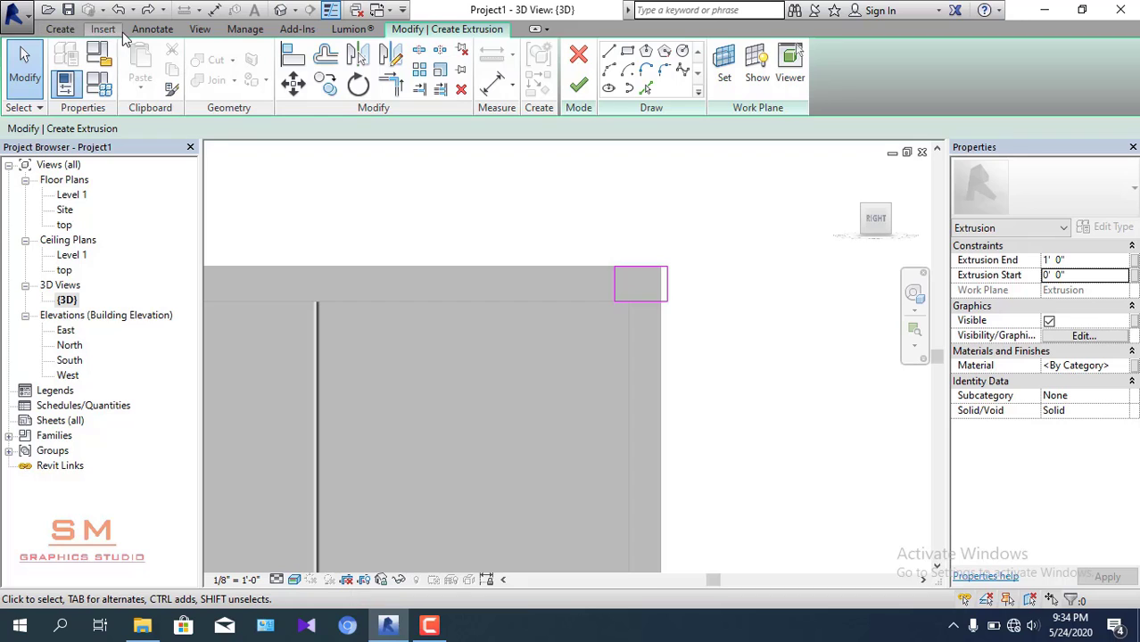
click(152, 29)
click(70, 62)
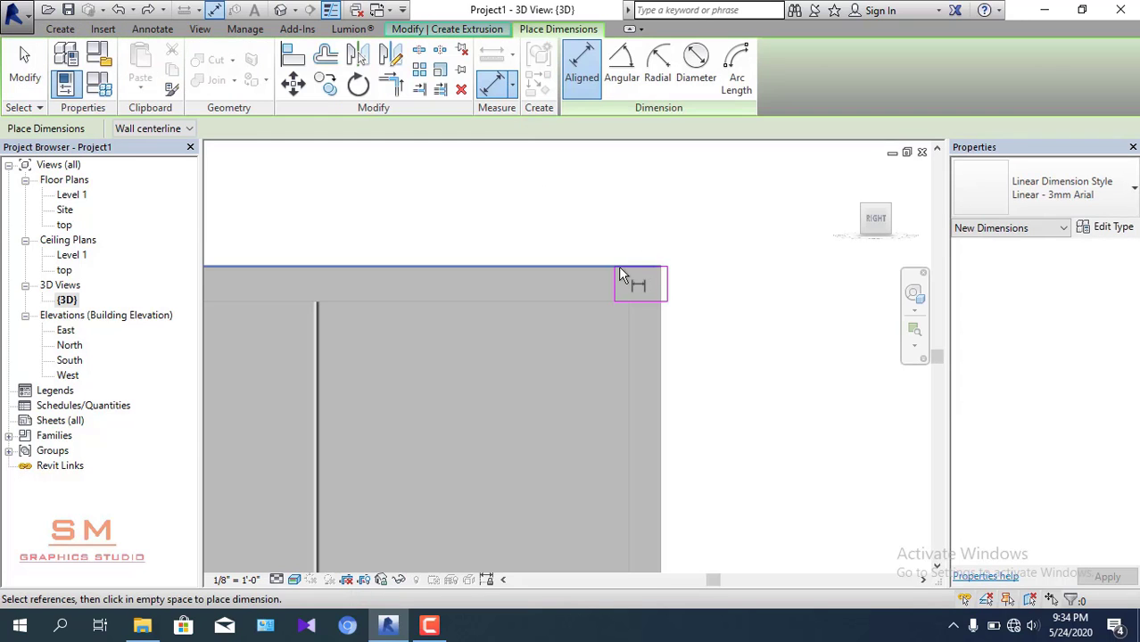
scroll(616, 265, up, 1)
scroll(687, 286, down, 2)
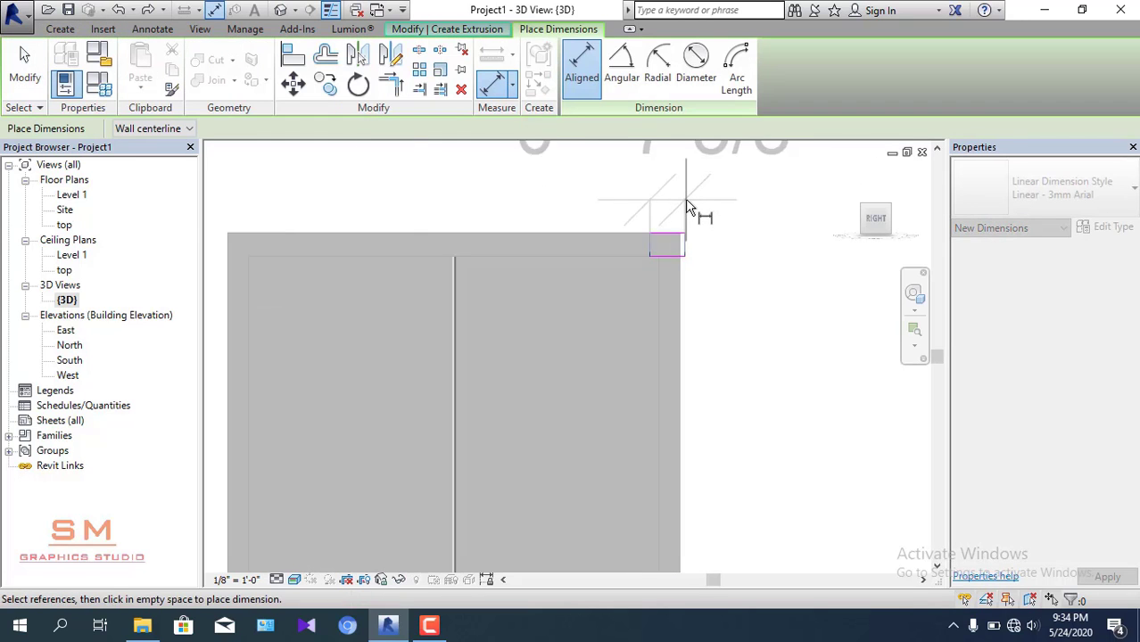
middle_drag(687, 217, 754, 282)
click(678, 254)
scroll(673, 299, up, 1)
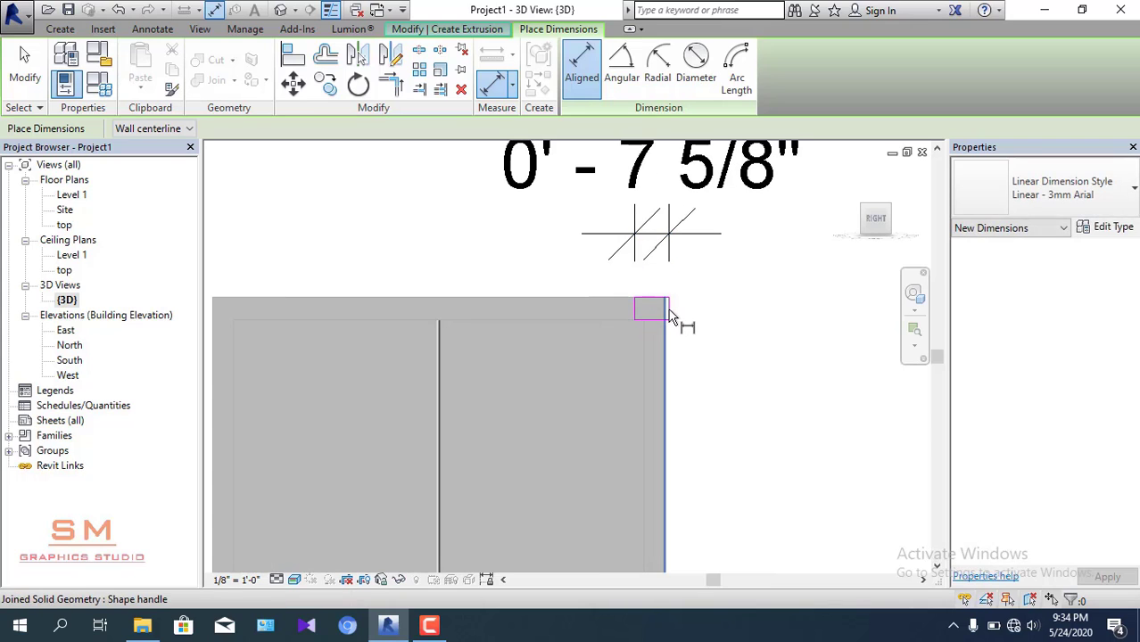
key(Escape)
key(Escape)
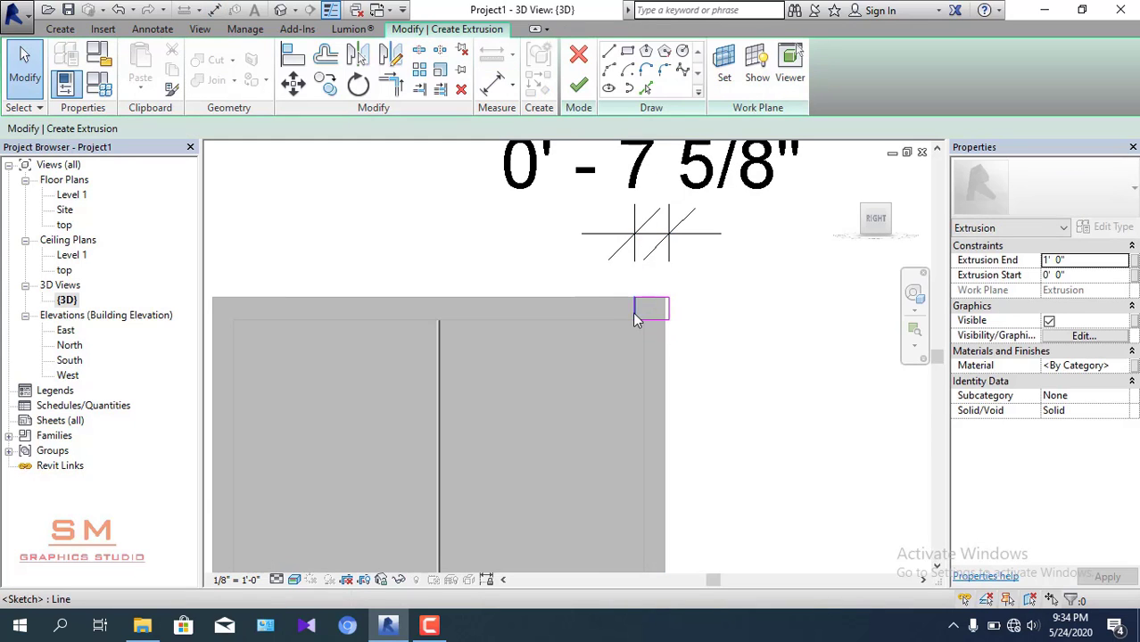
- Edit the profile width dimension to 0' - 8"
click(636, 310)
scroll(661, 213, up, 2)
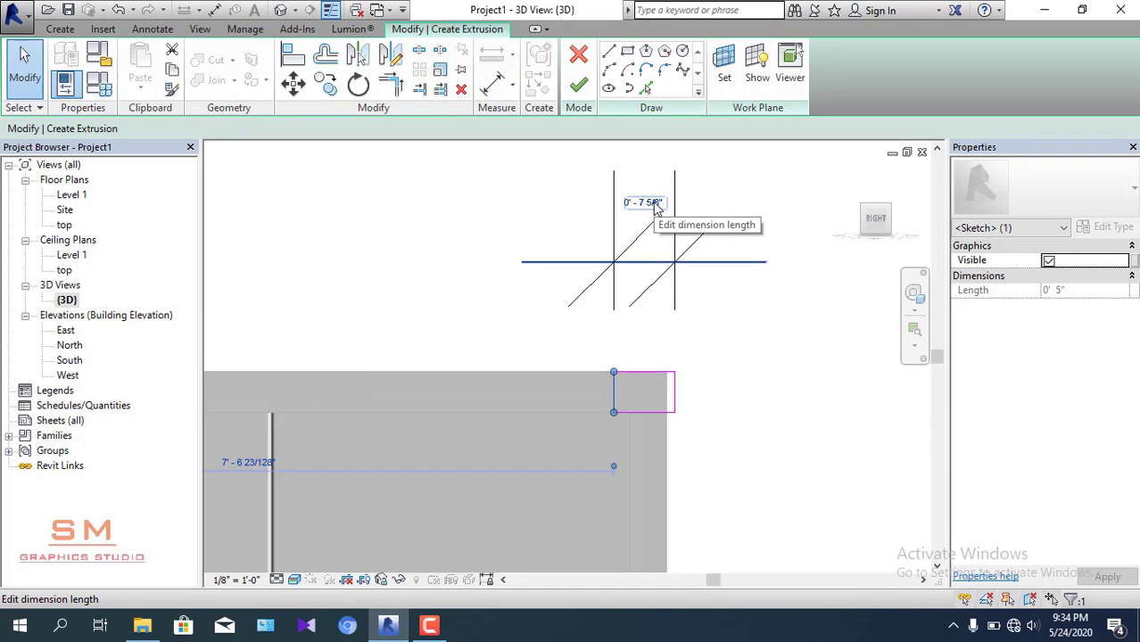
click(656, 208)
key(Home)
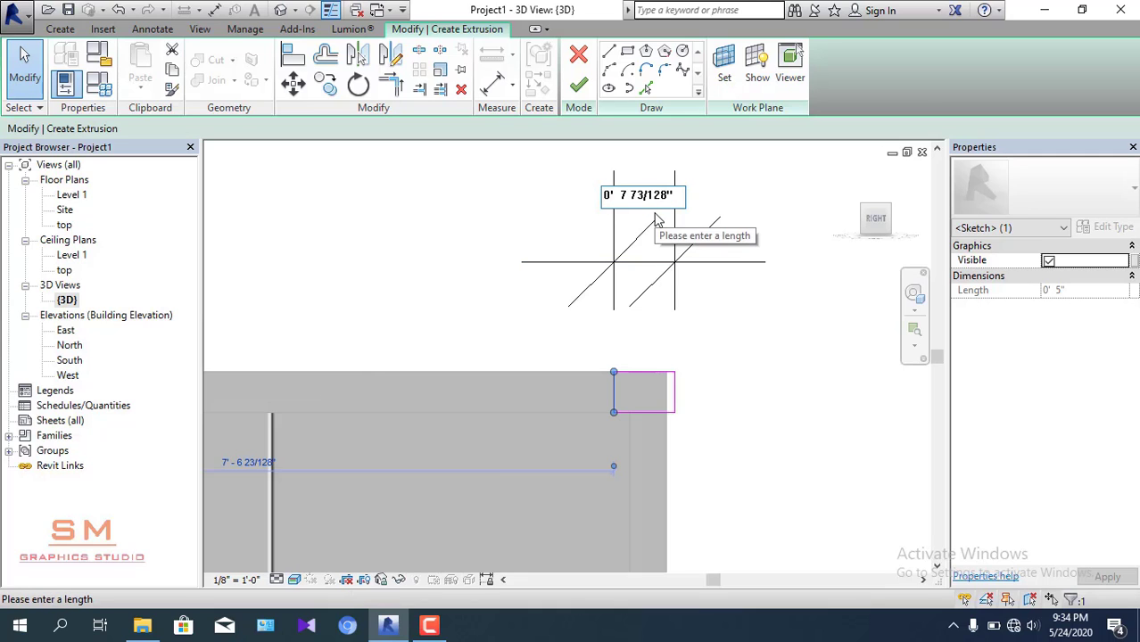
text(")
key(Return)
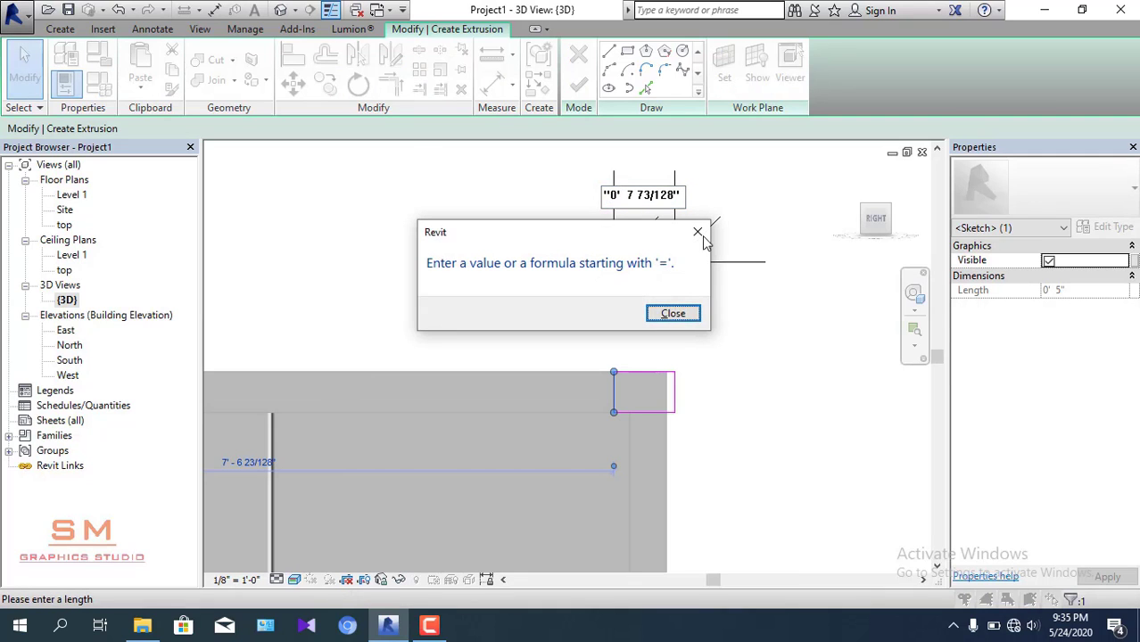
click(699, 233)
drag(683, 197, 535, 209)
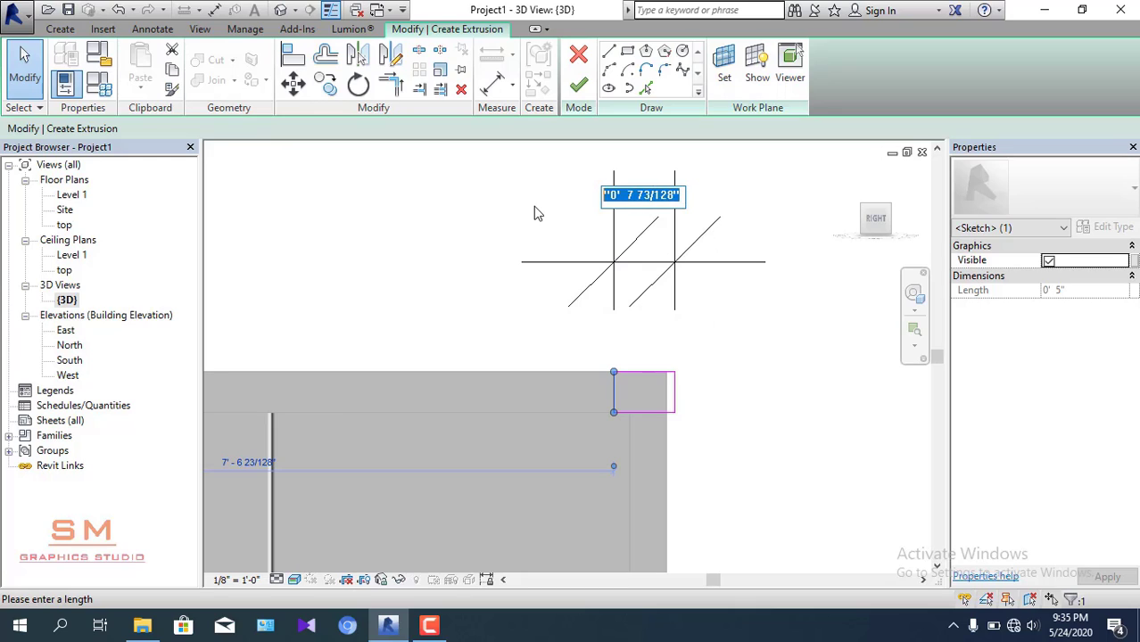
key(Home)
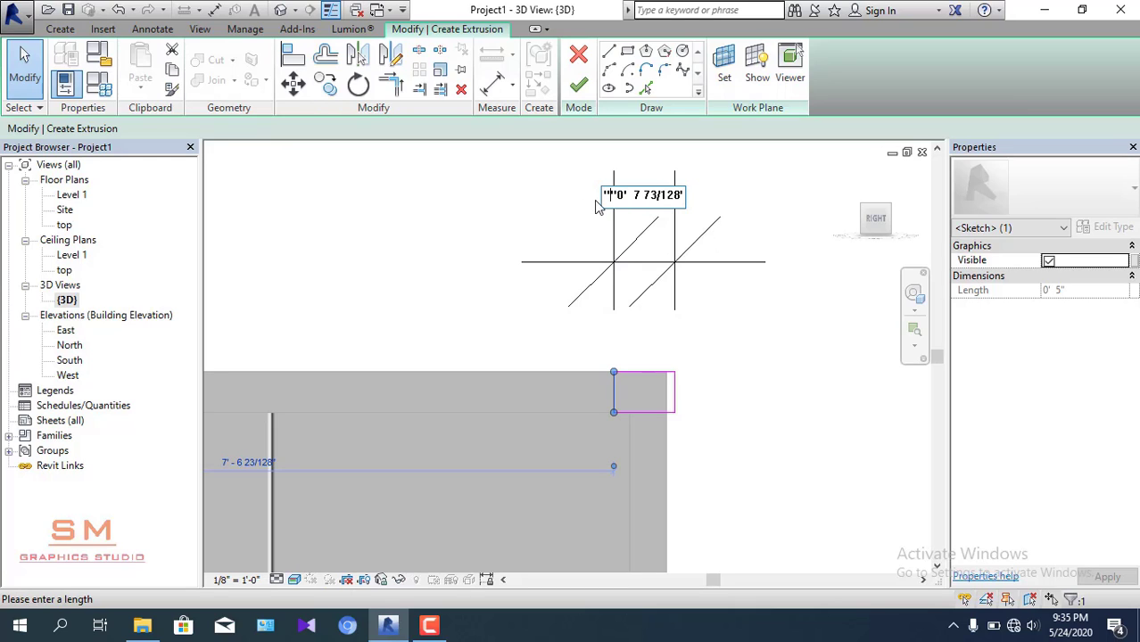
key(ctrl+a)
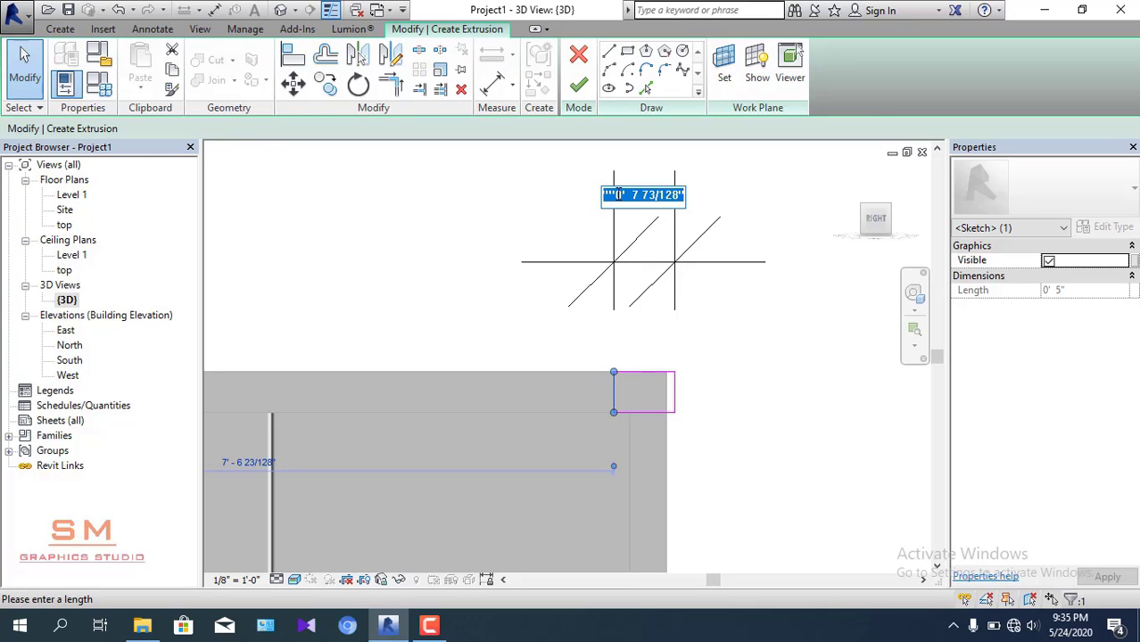
key(Home)
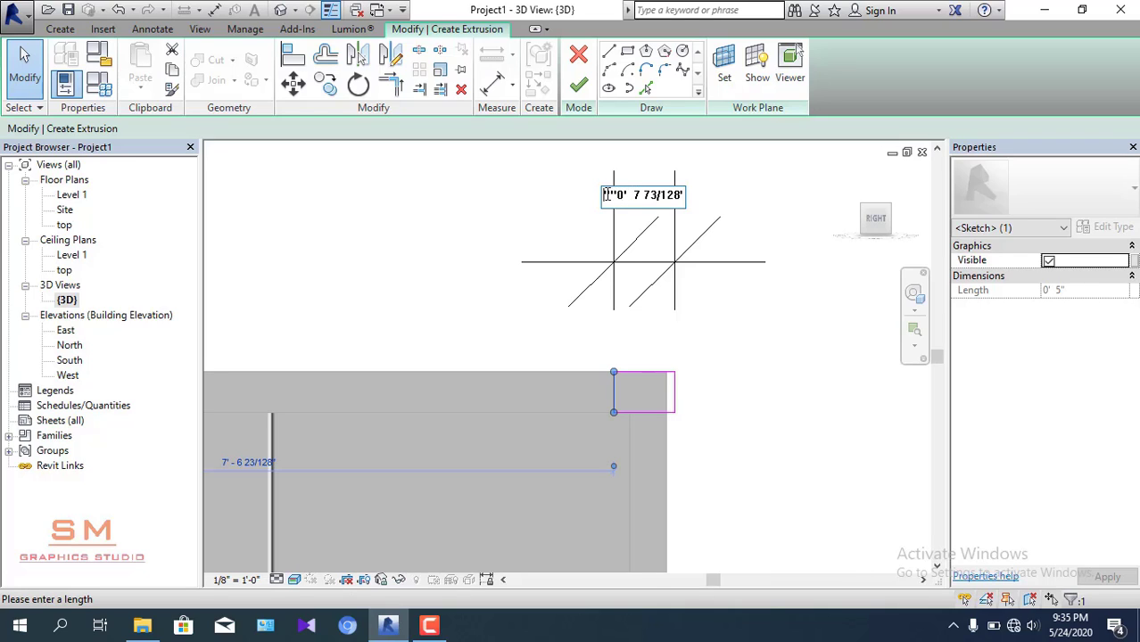
key(BackSpace)
text(0' - 8")
key(Return)
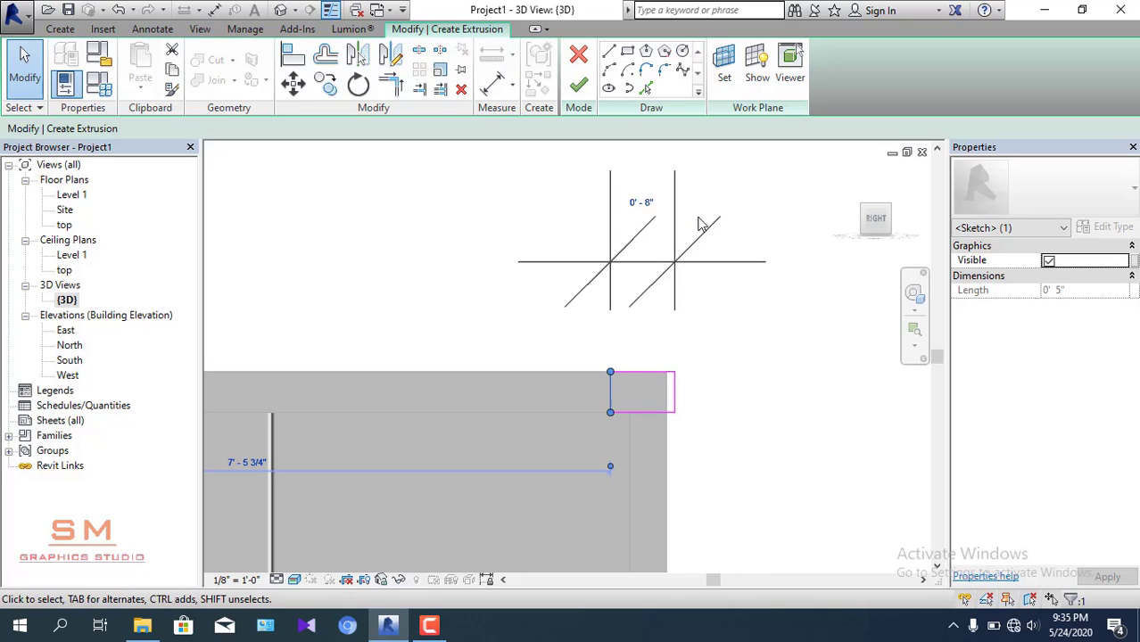
- Orbit back to a 3D container view and select the Extrusion End field (1' 0")
click(736, 342)
scroll(736, 341, down, 3)
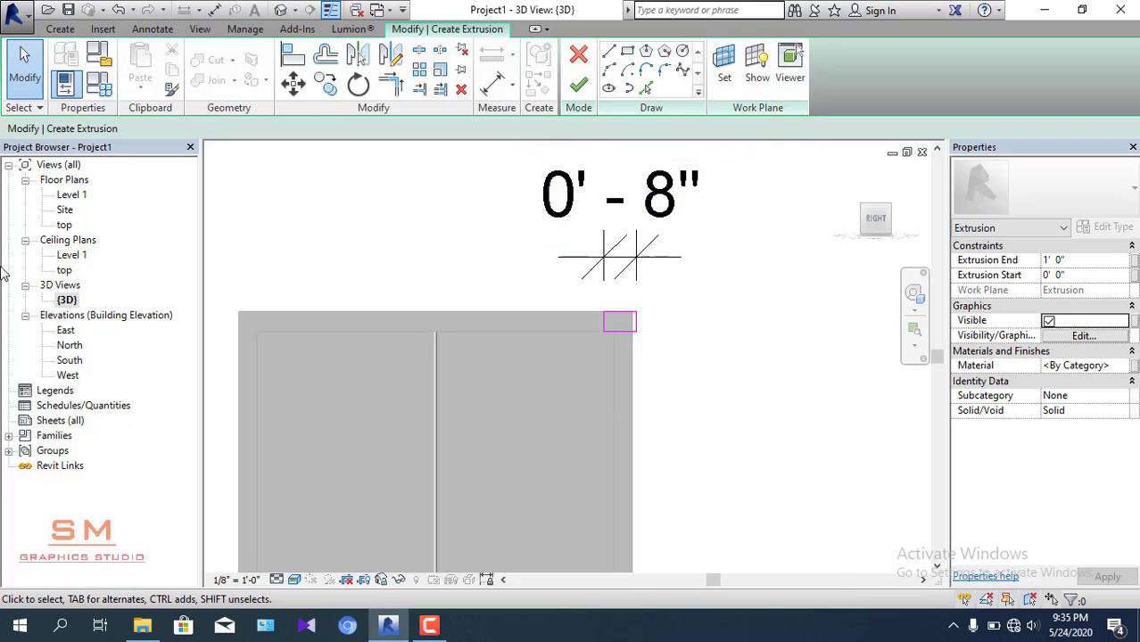
mouse_move(669, 356)
shift+middle_down()
mouse_move(606, 399)
mouse_move(515, 352)
mouse_move(617, 398)
shift+middle_up()
scroll(515, 353, down, 3)
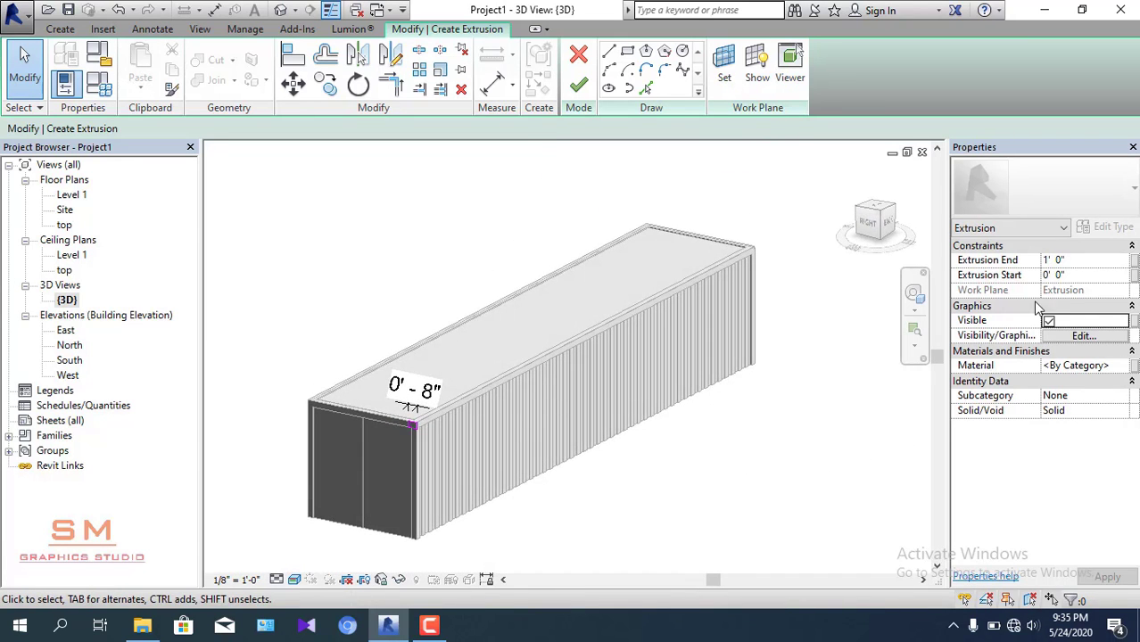
click(1073, 264)
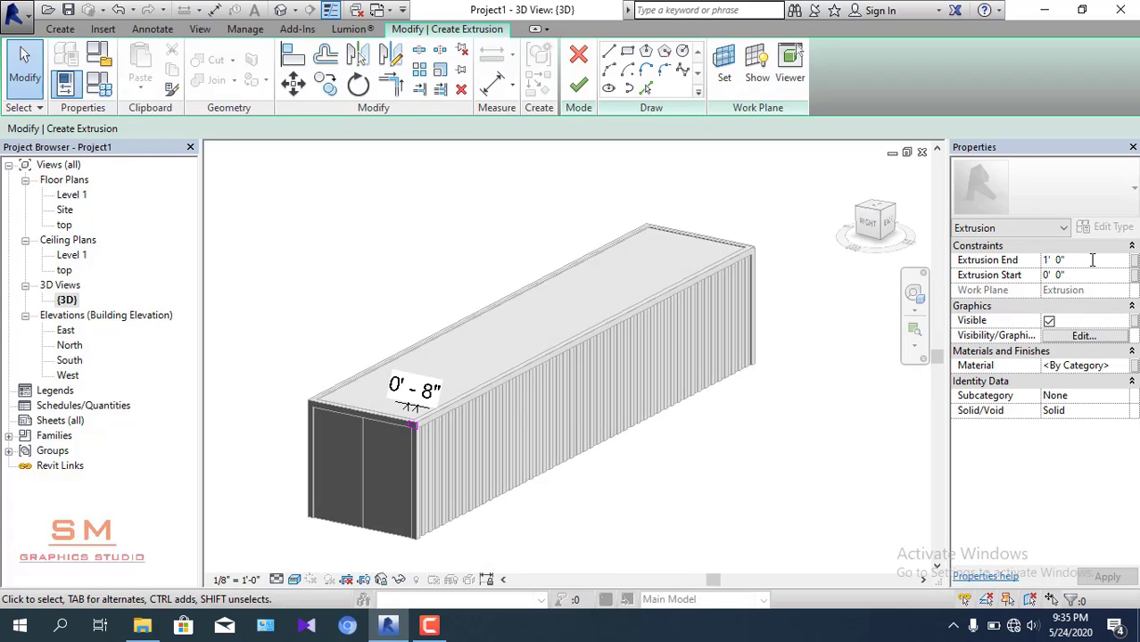
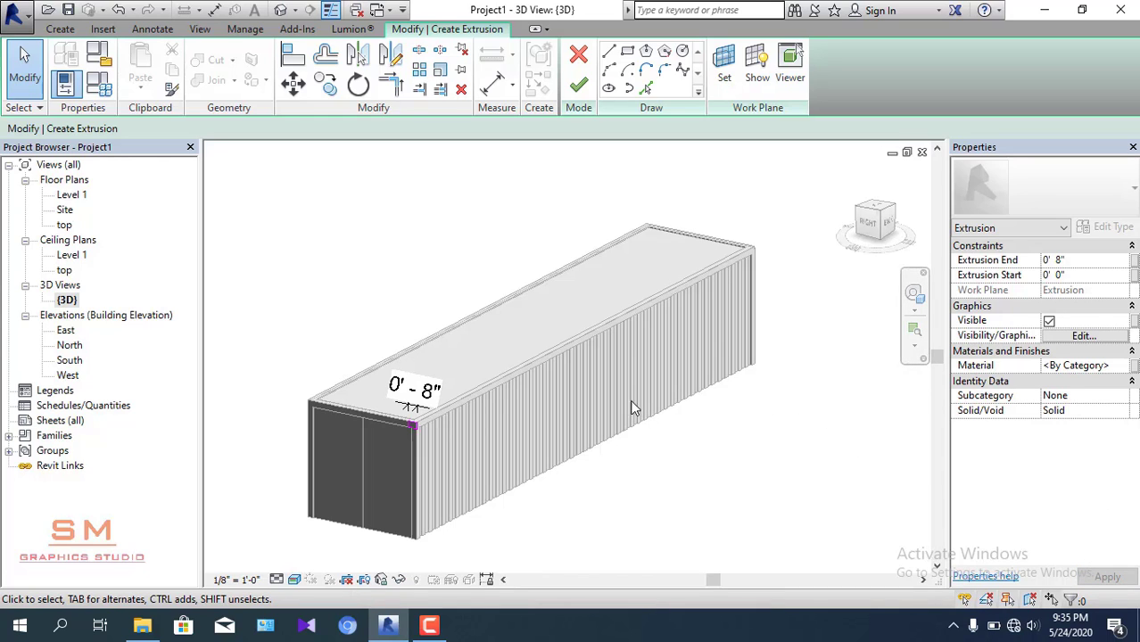
- Finish the corner block sketch and zoom in on the container's top corner
click(578, 84)
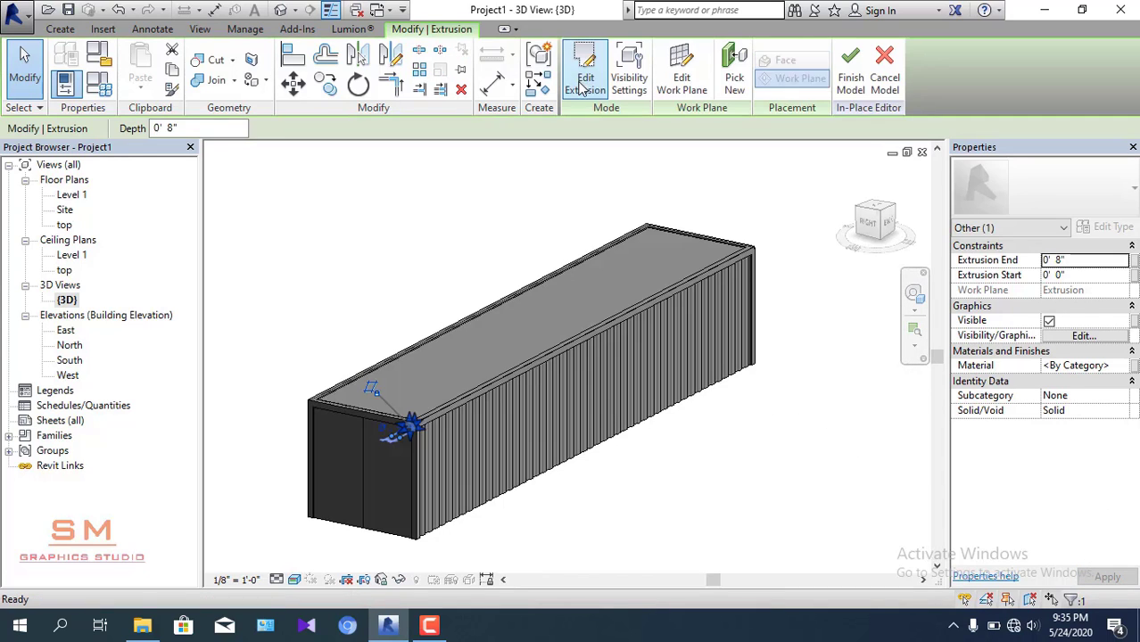
shift+middle_drag(623, 509, 528, 498)
scroll(426, 430, up, 2)
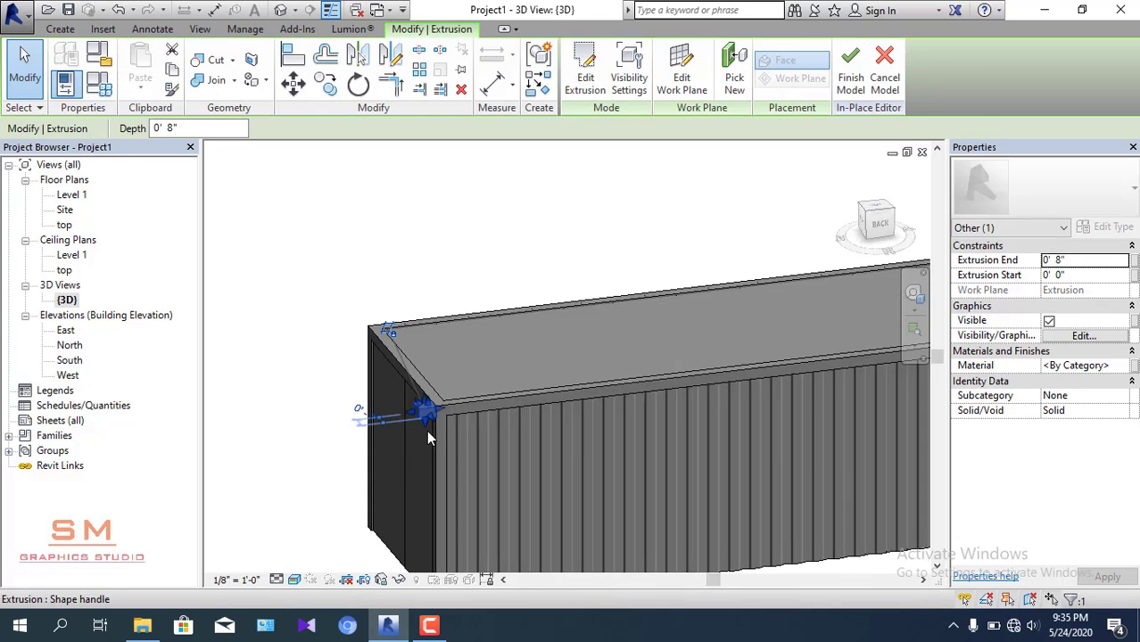
scroll(426, 430, up, 3)
scroll(432, 392, up, 2)
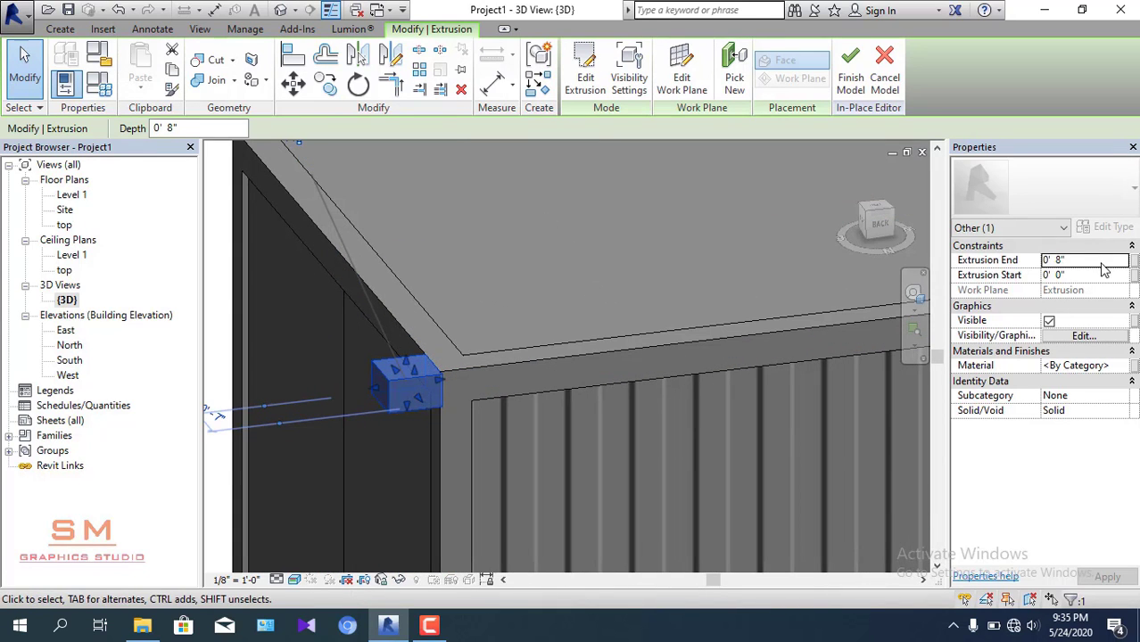
- Set the block's Extrusion End to -0' 8" in Properties and apply it
click(1056, 259)
text(-)
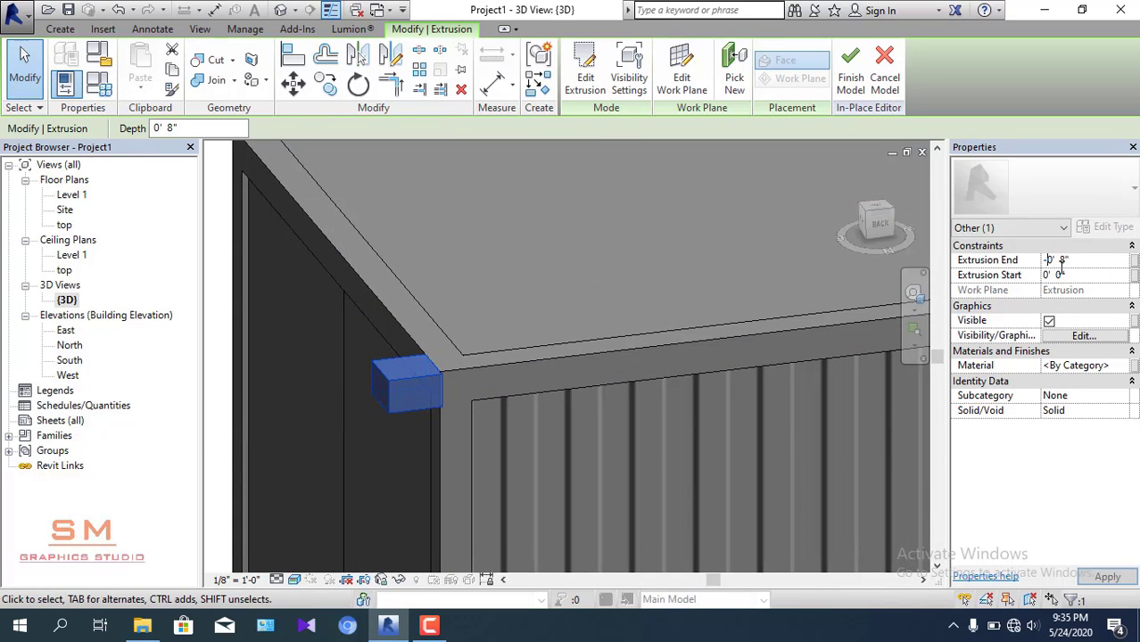
click(1107, 578)
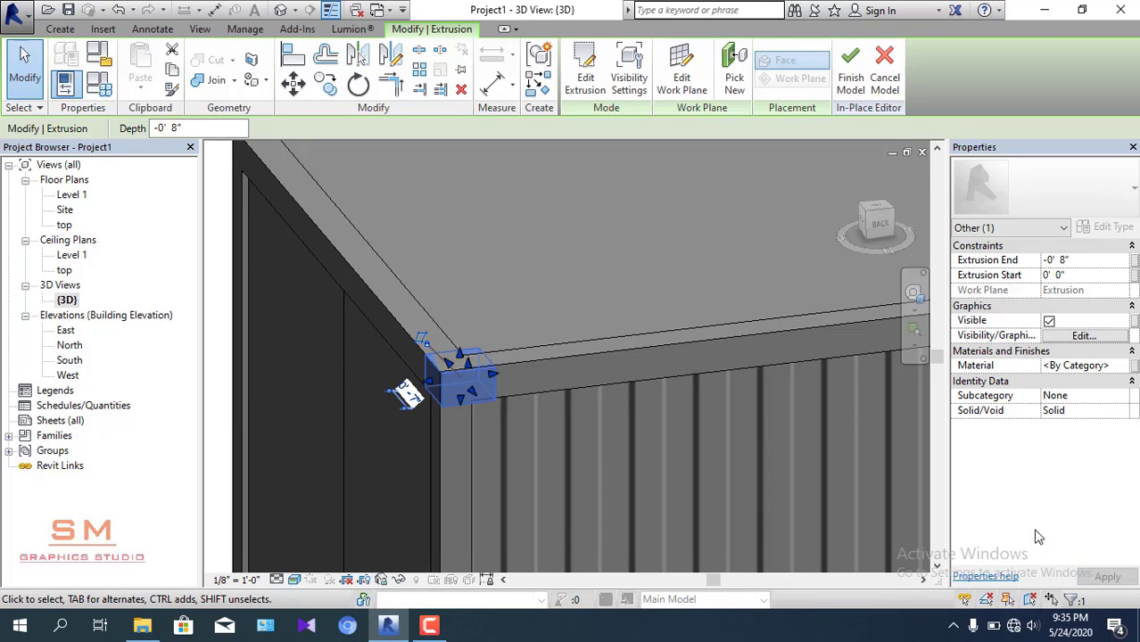
scroll(695, 337, down, 3)
scroll(695, 338, down, 2)
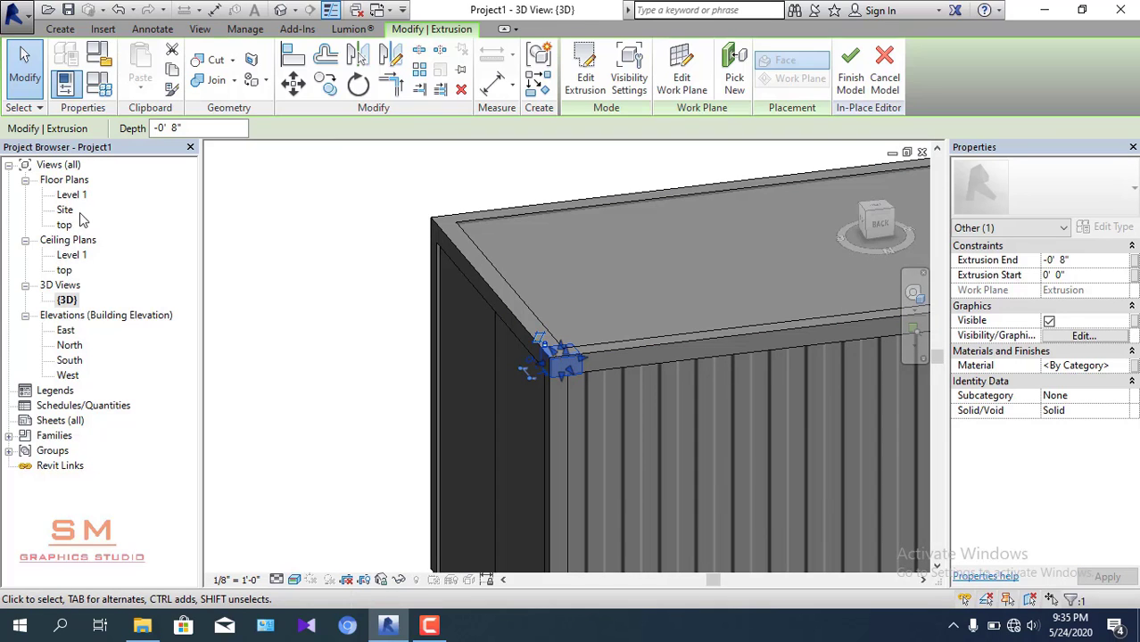
- In the top floor plan, zoom to the corner block and nudge it slightly right
double_click(63, 226)
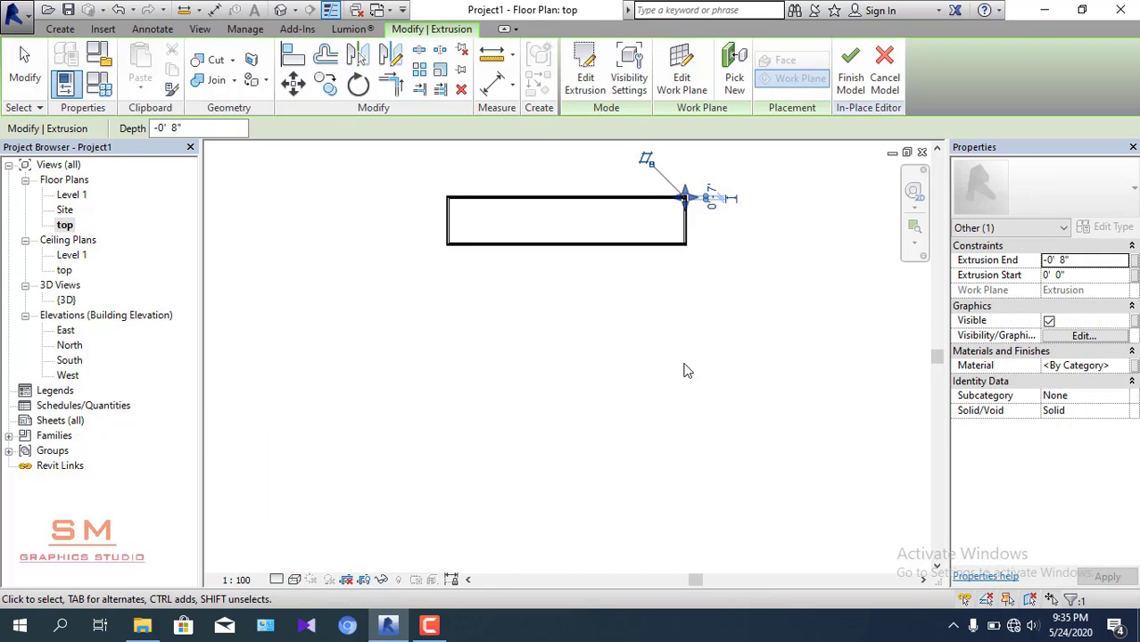
scroll(687, 201, up, 1)
scroll(678, 192, up, 1)
scroll(669, 192, up, 2)
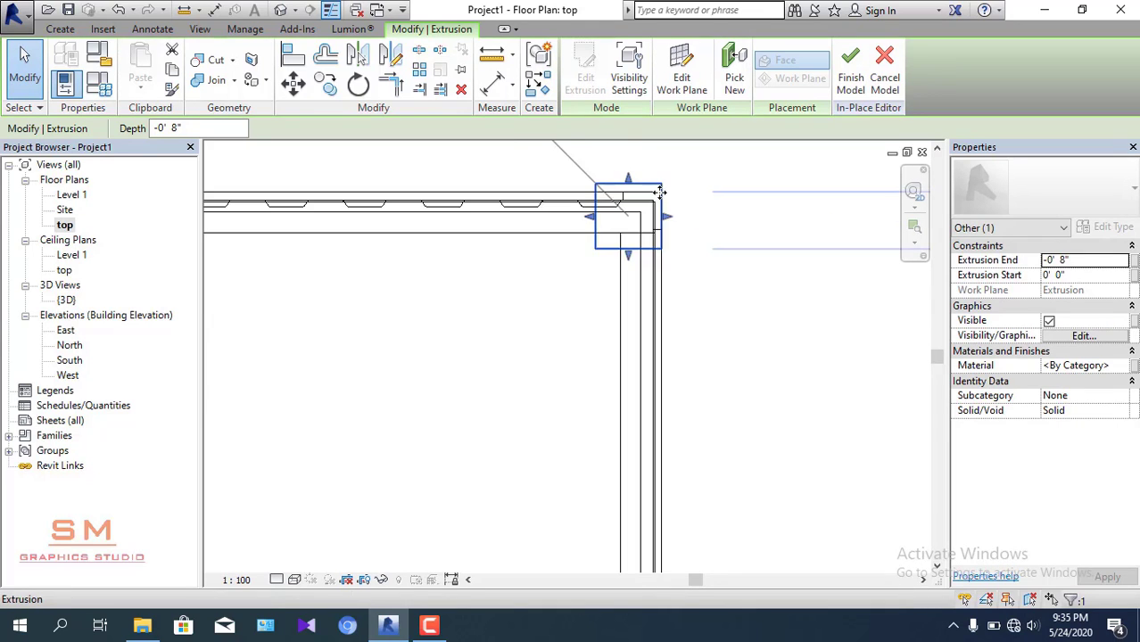
scroll(660, 195, up, 2)
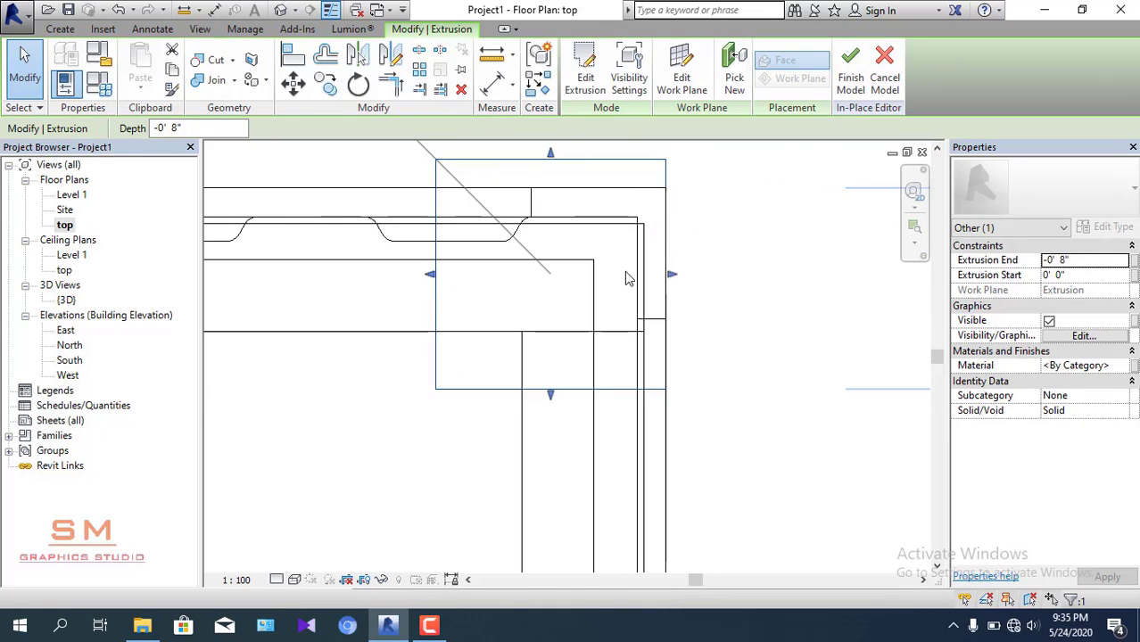
scroll(624, 271, down, 1)
scroll(597, 322, down, 2)
scroll(568, 369, down, 2)
scroll(535, 313, down, 1)
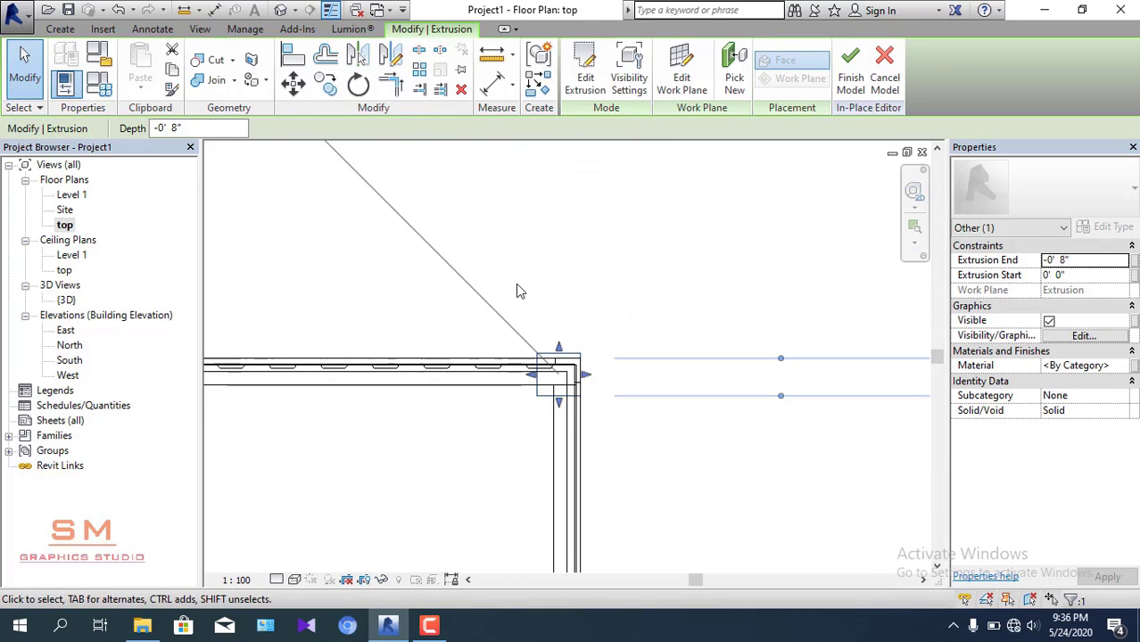
scroll(446, 223, down, 2)
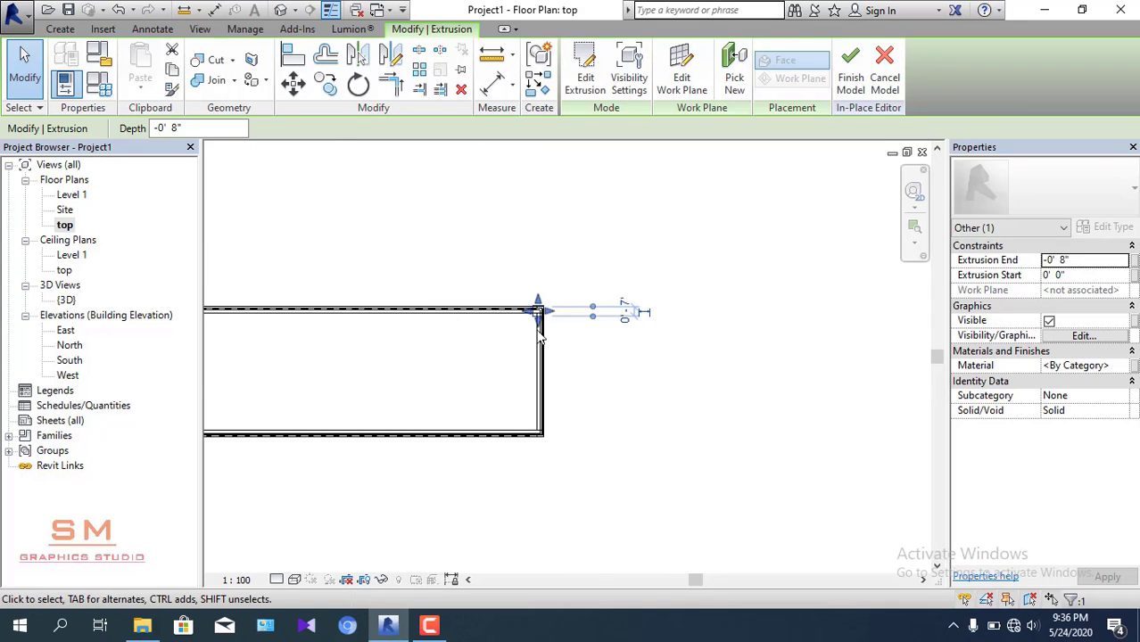
scroll(534, 308, up, 2)
scroll(522, 299, up, 2)
scroll(514, 296, up, 2)
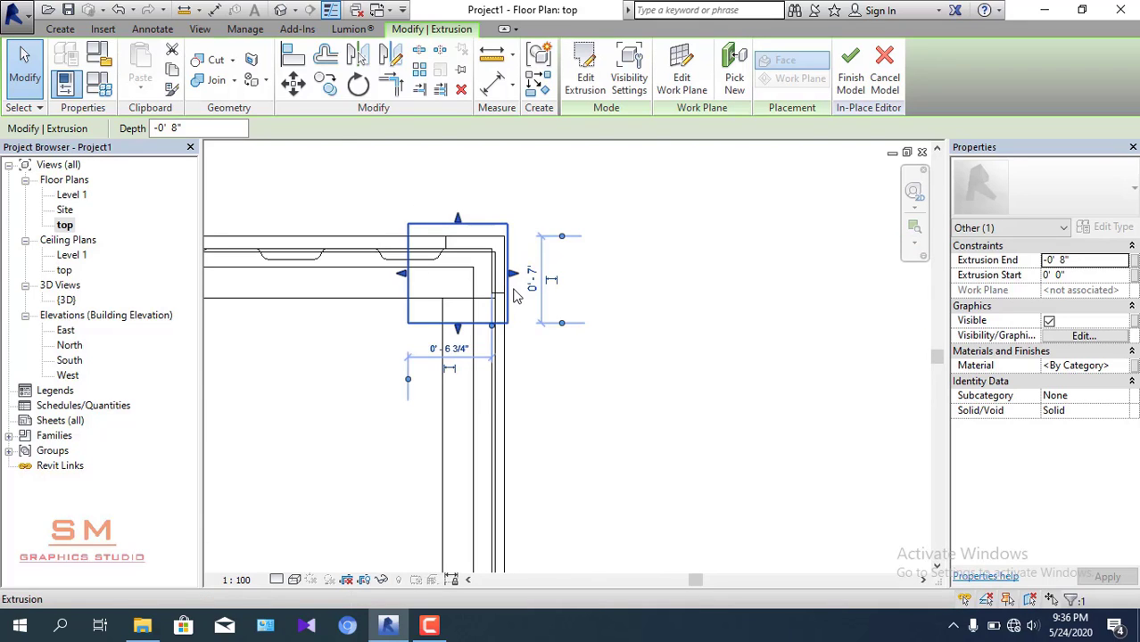
drag(514, 296, 523, 296)
scroll(526, 352, up, 1)
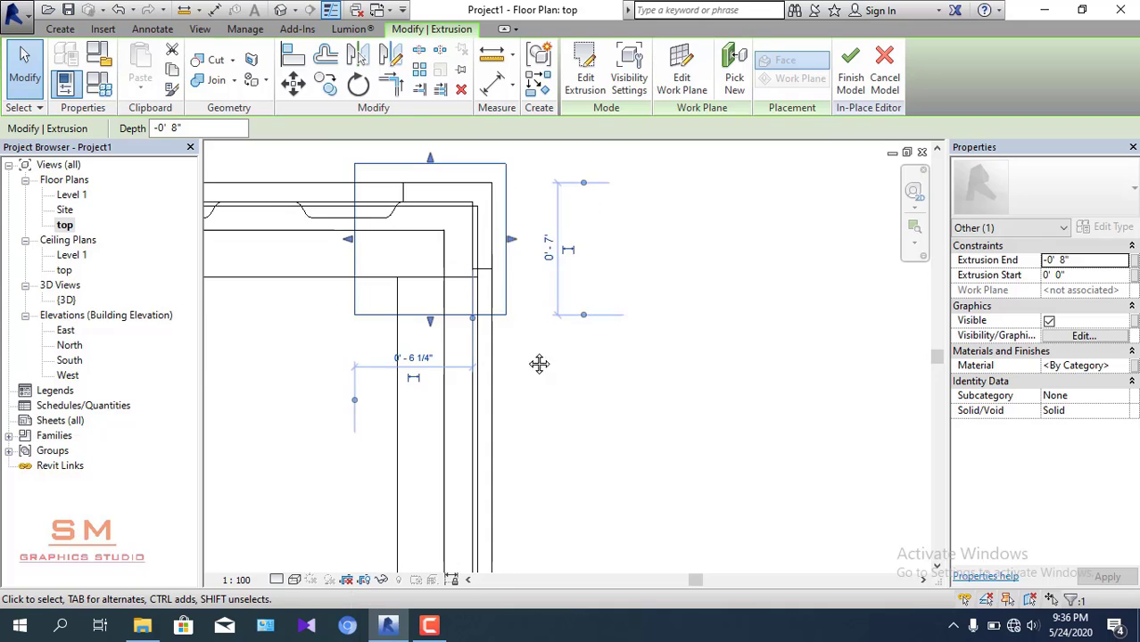
scroll(539, 361, up, 1)
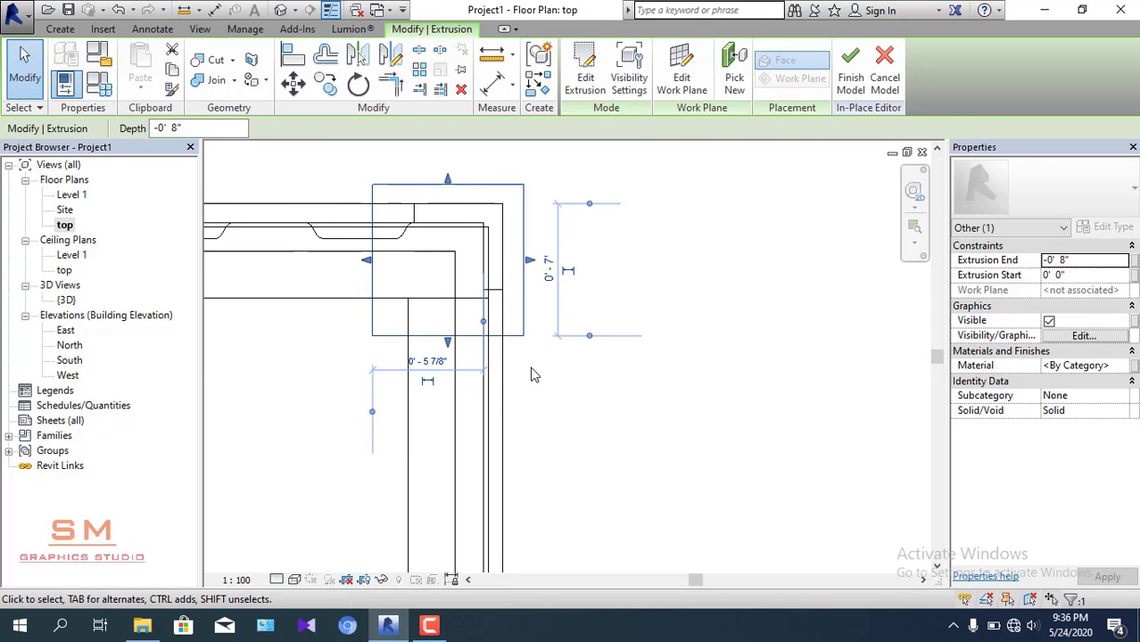
click(532, 374)
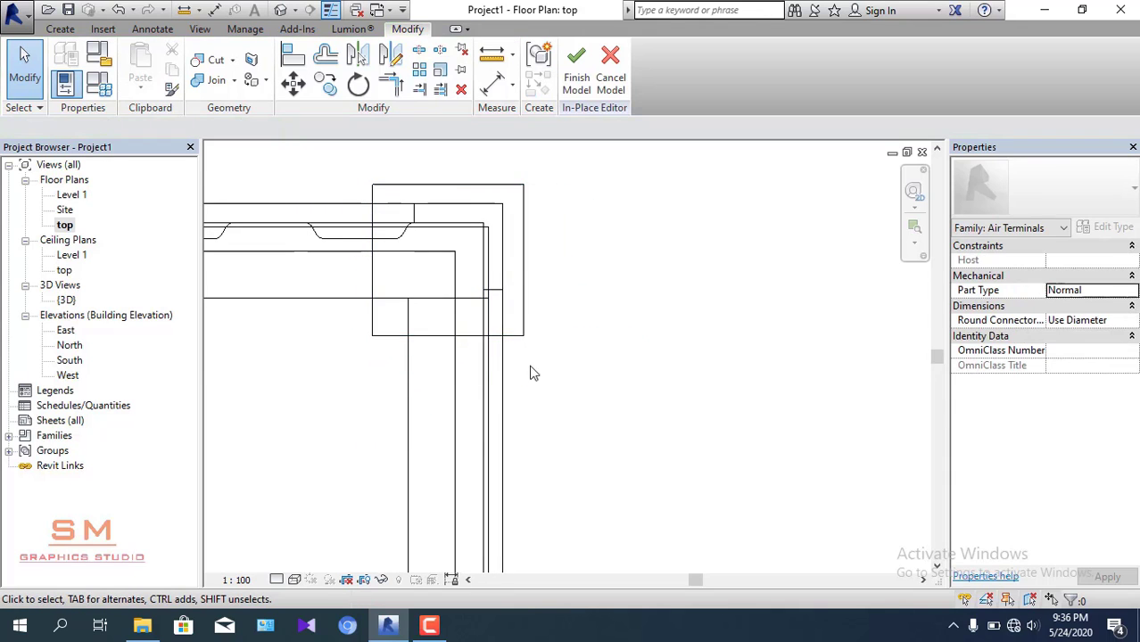
- Start an aligned dimension from the annotation tools, then cancel it
click(149, 29)
click(71, 60)
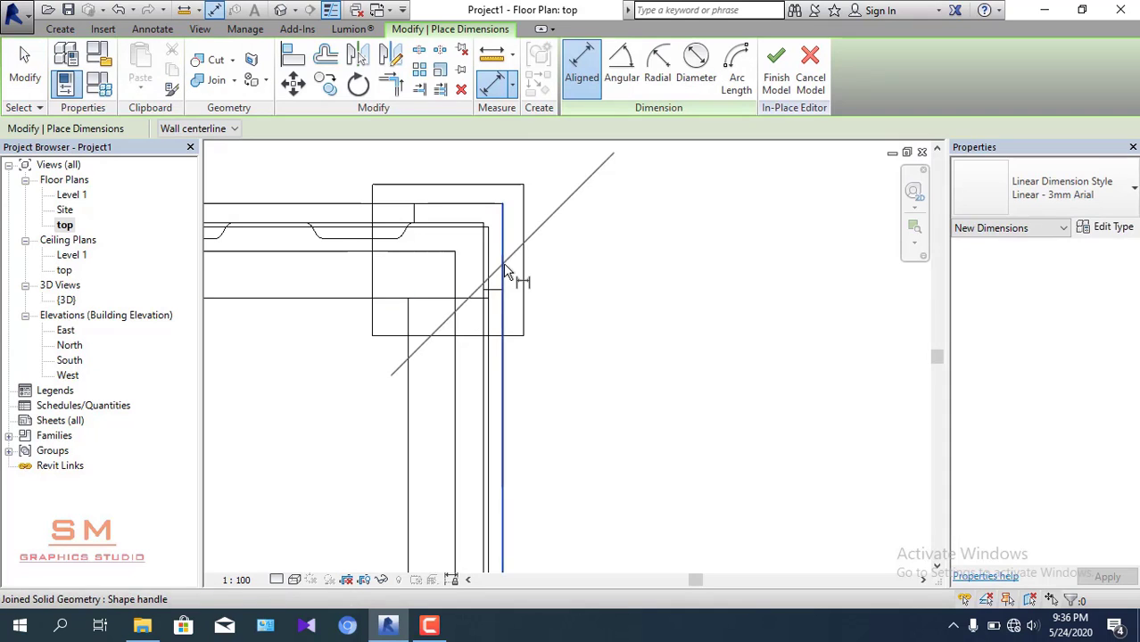
scroll(535, 287, down, 1)
scroll(547, 305, down, 1)
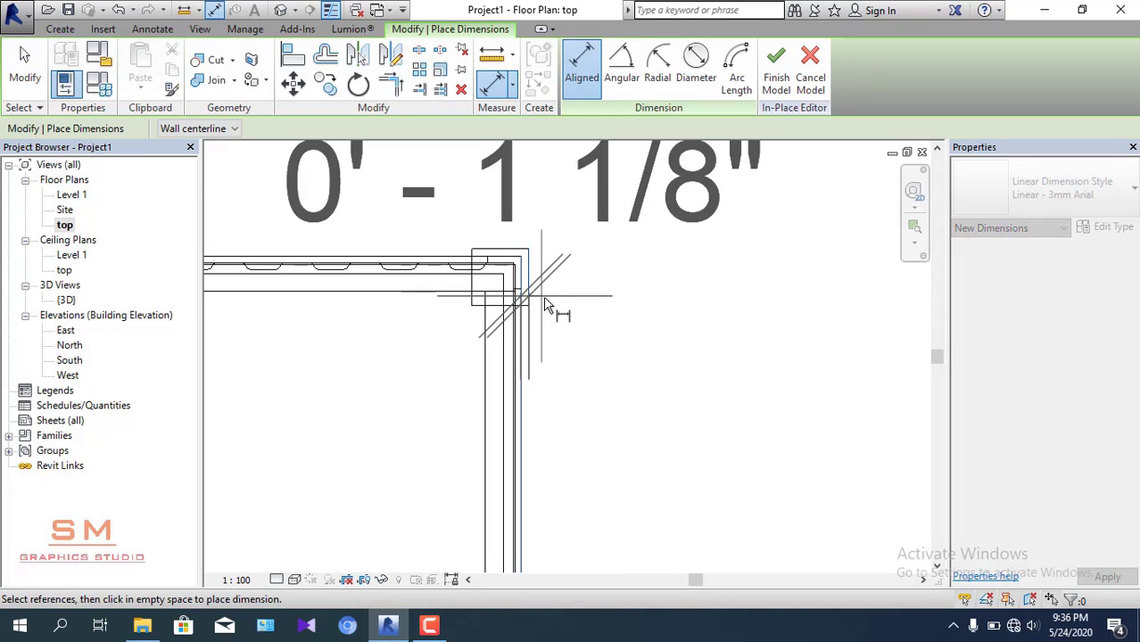
key(Escape)
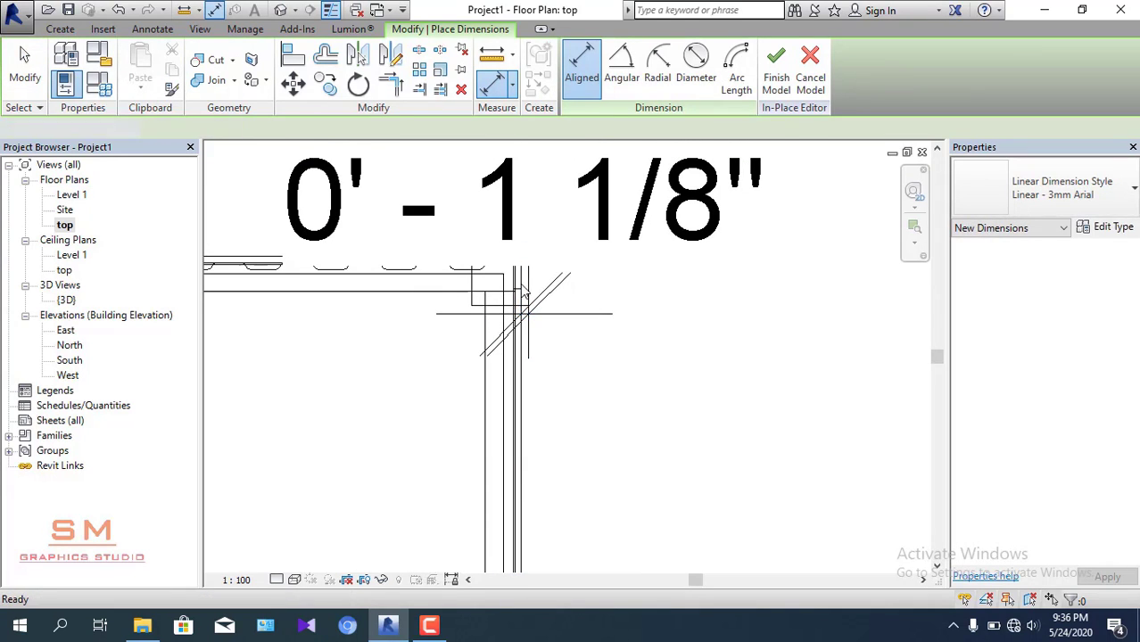
key(Escape)
scroll(527, 296, up, 1)
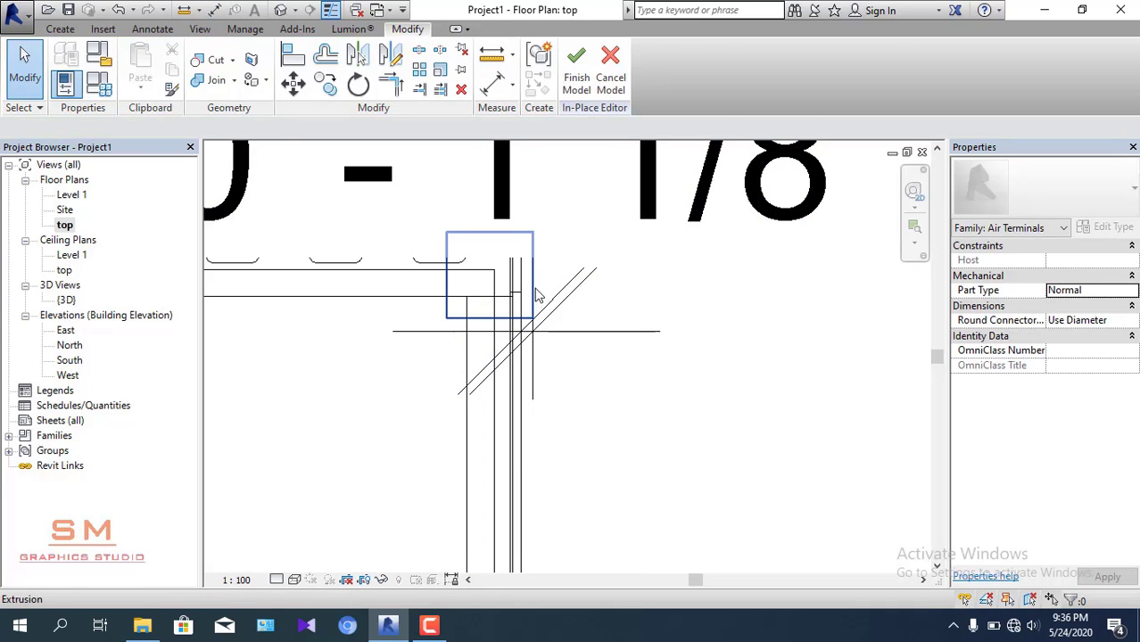
- Set the corner block's offset from the wall to 1" and delete the leftover dimension
click(536, 297)
click(535, 250)
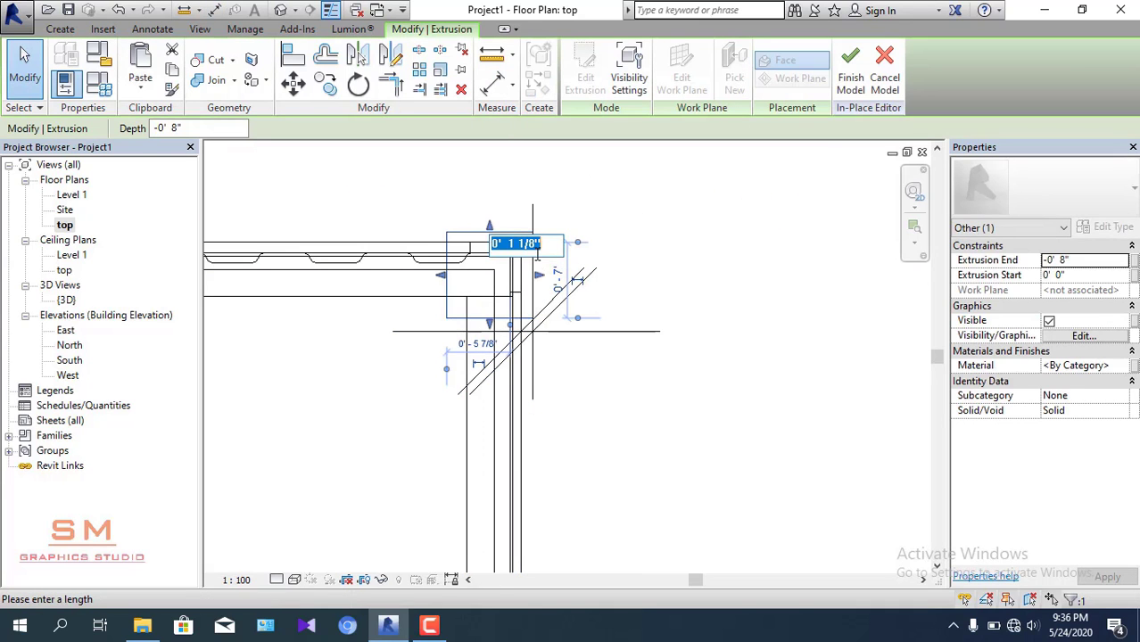
key(Return)
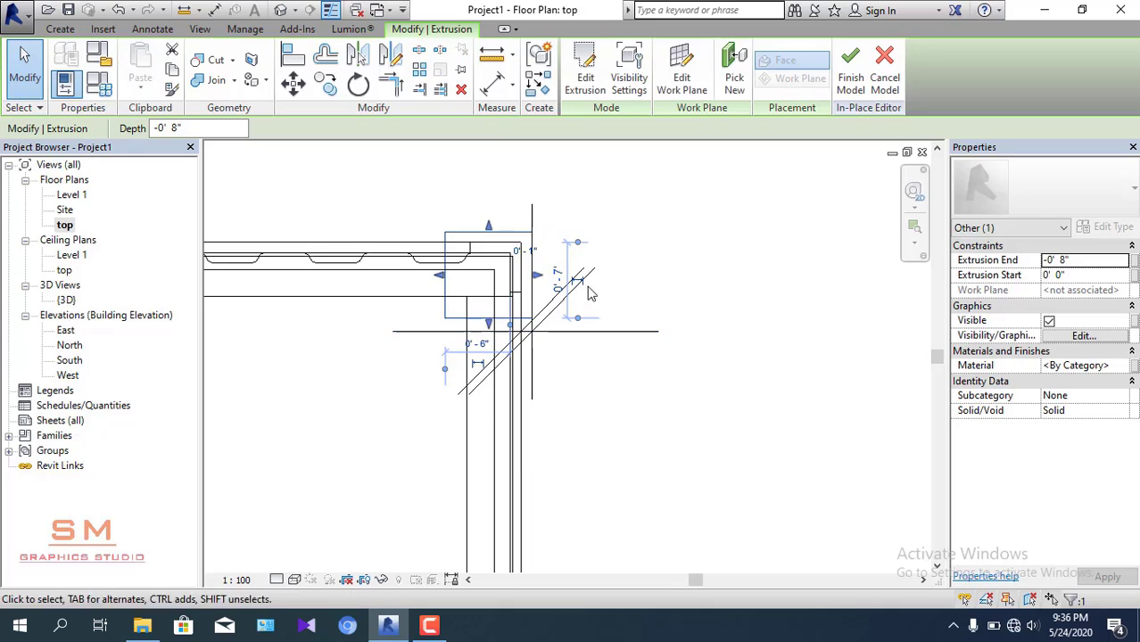
key(Escape)
scroll(553, 330, up, 1)
scroll(560, 361, up, 1)
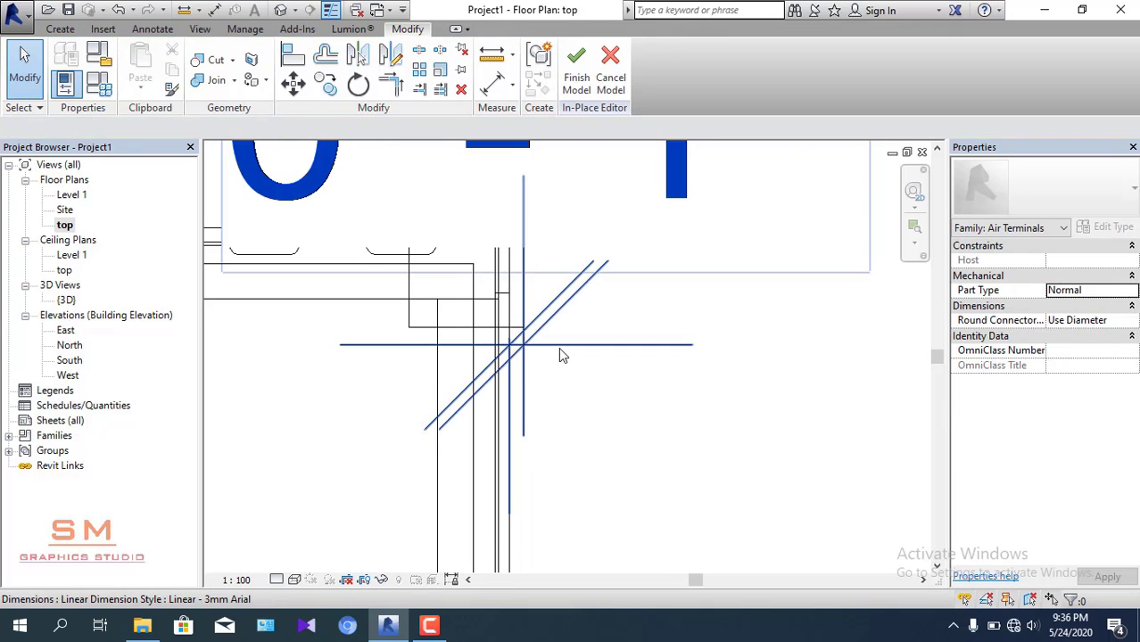
click(559, 347)
key(Delete)
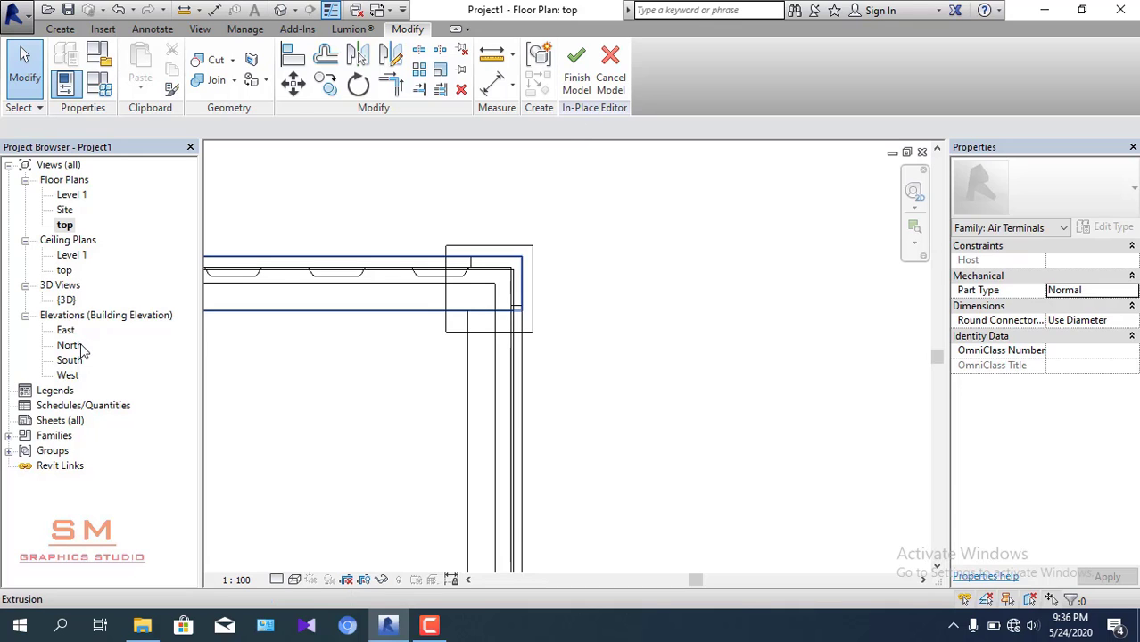
- Open the {3D} view, zoom to the corner, and set the ViewCube to Back, then Right
double_click(71, 302)
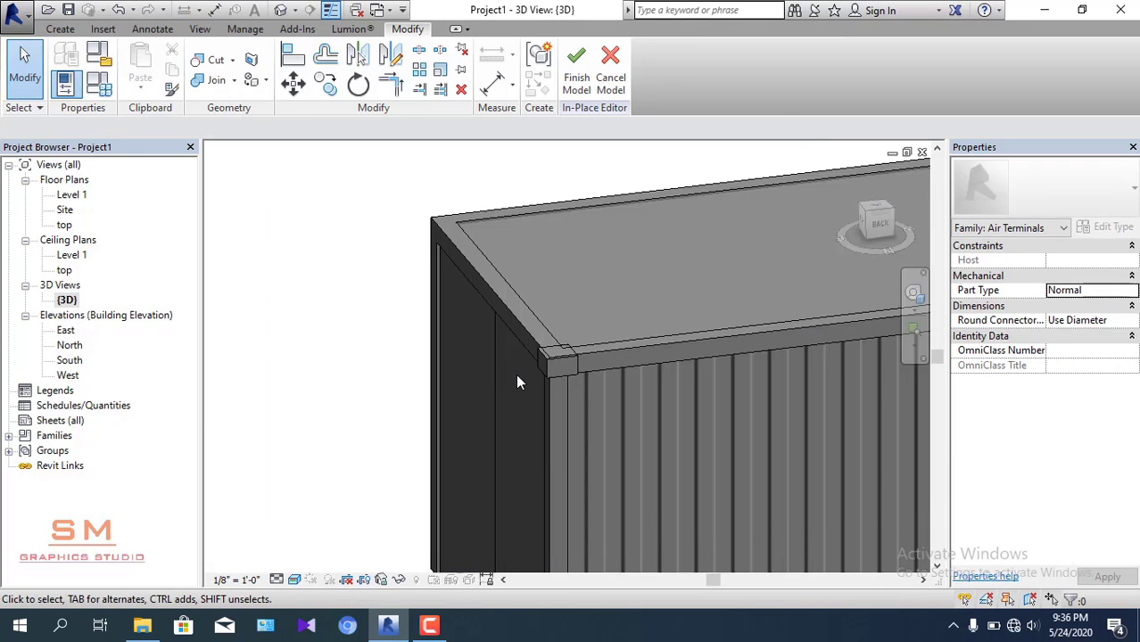
scroll(554, 368, up, 2)
scroll(555, 352, up, 2)
scroll(522, 387, up, 2)
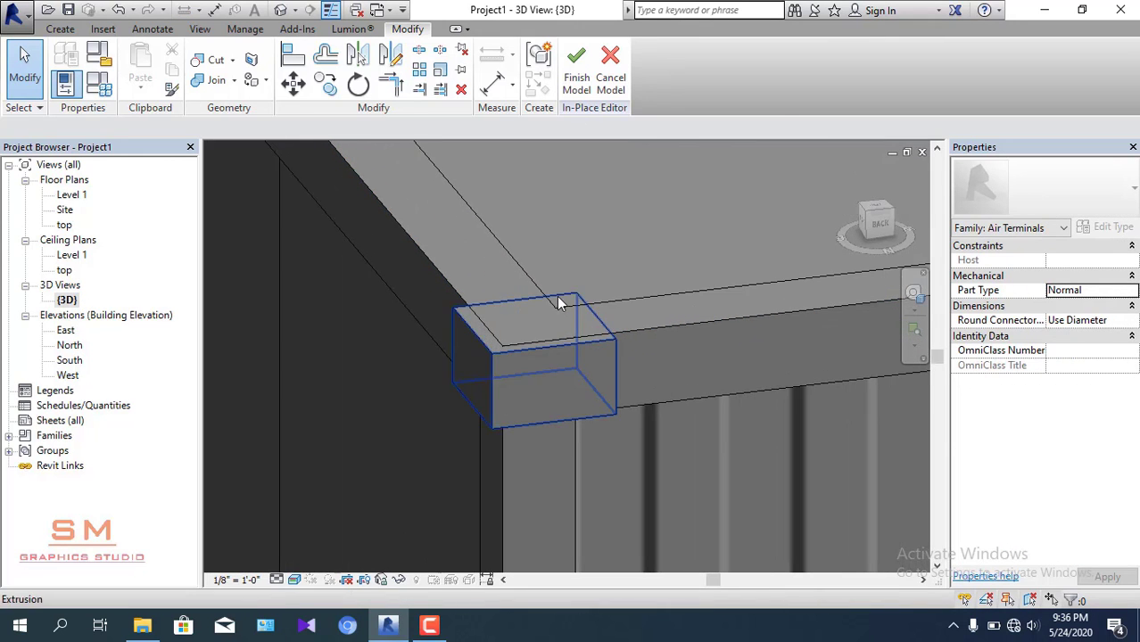
scroll(571, 314, down, 2)
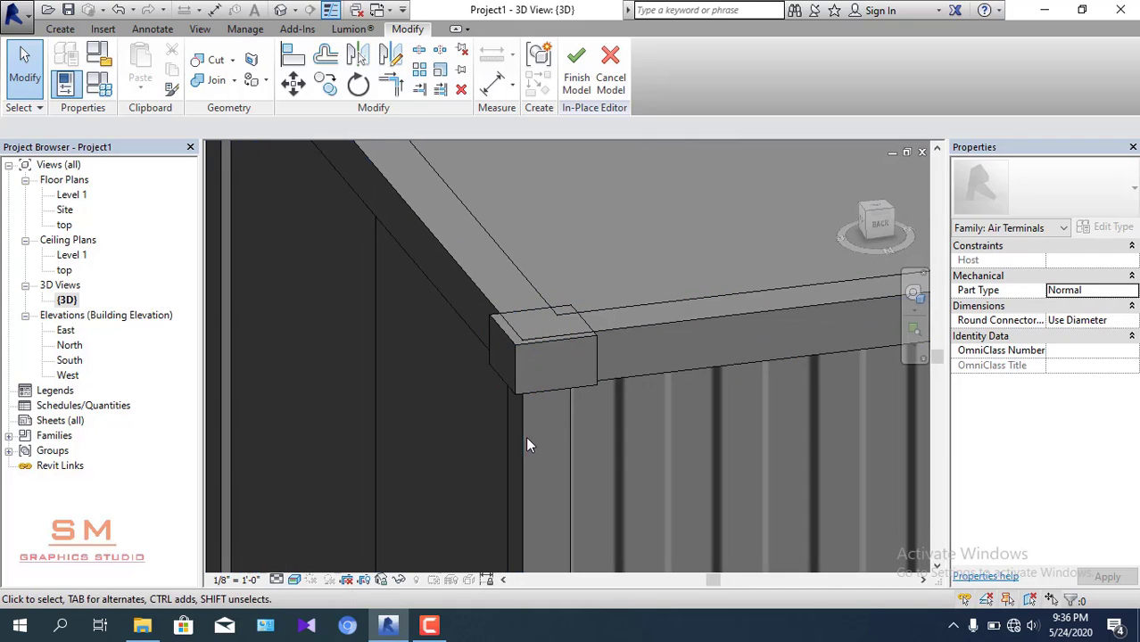
scroll(516, 406, down, 3)
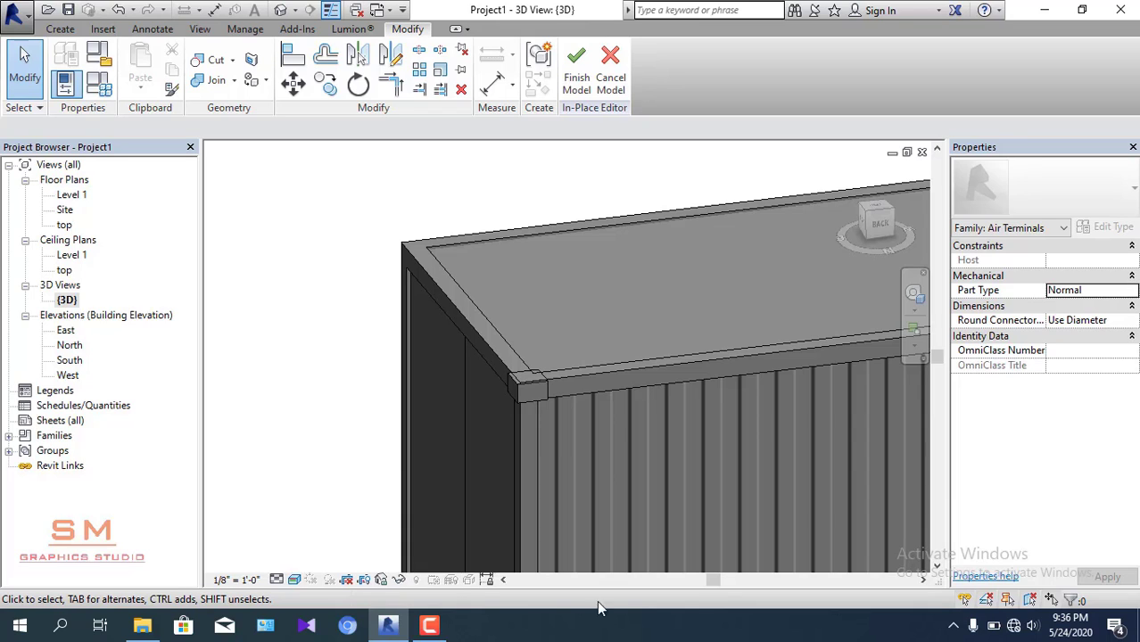
click(879, 223)
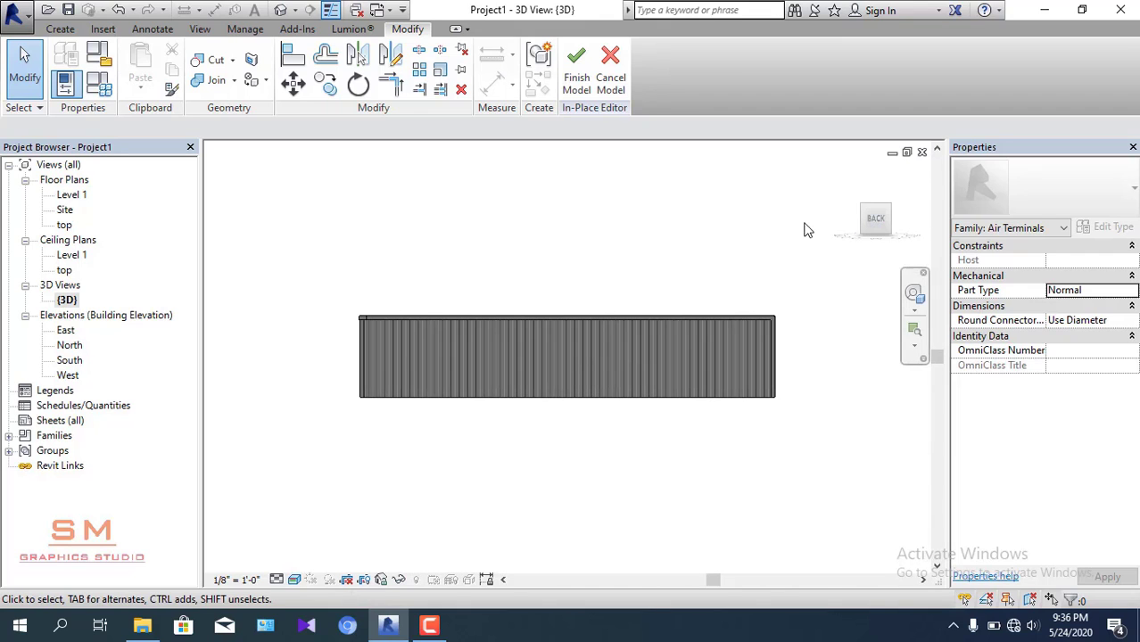
click(855, 223)
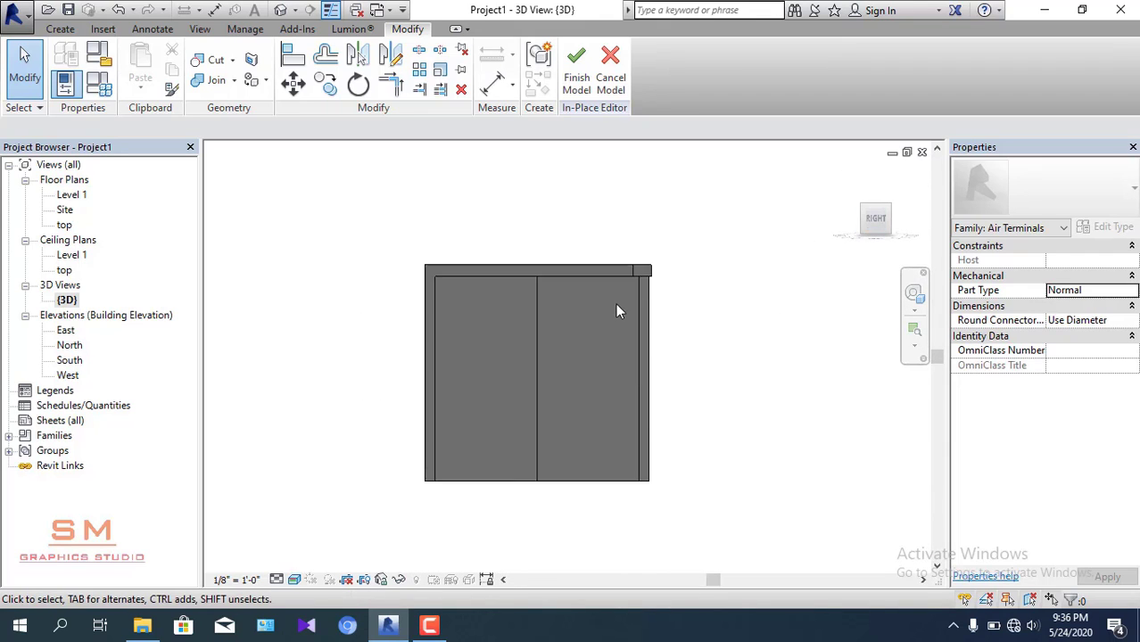
- Select the corner block and try editing its 7" dimension, cancelling the change
scroll(646, 258, up, 2)
scroll(654, 272, up, 2)
click(654, 272)
click(649, 278)
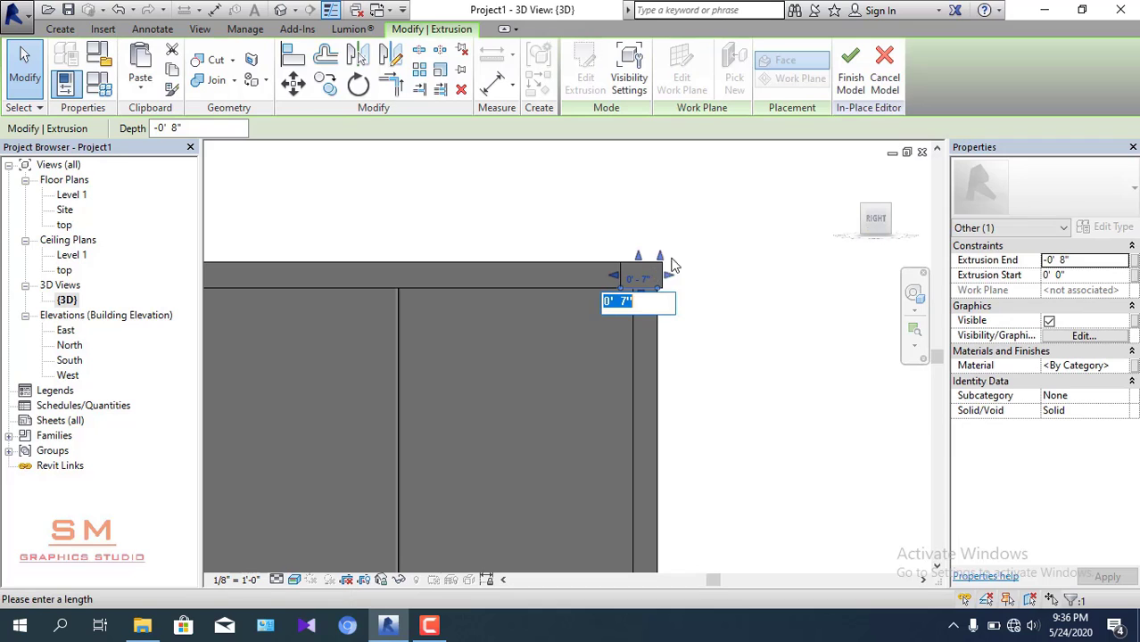
key(Return)
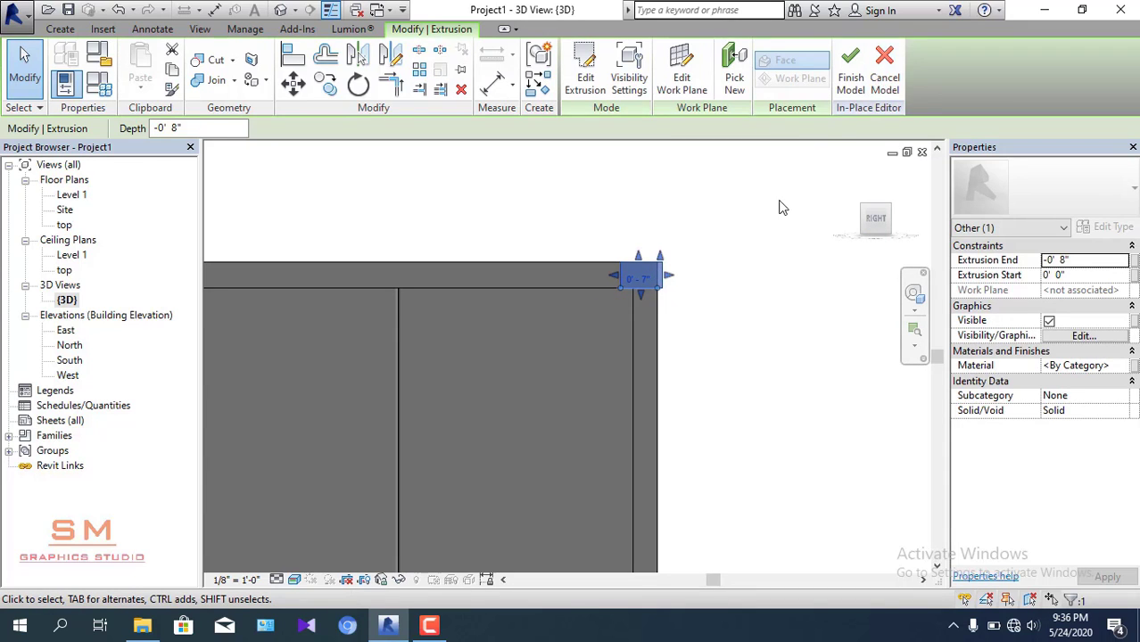
- Edit the block's extrusion profile so its sketch dimensions become 6", then finish
click(779, 207)
click(660, 281)
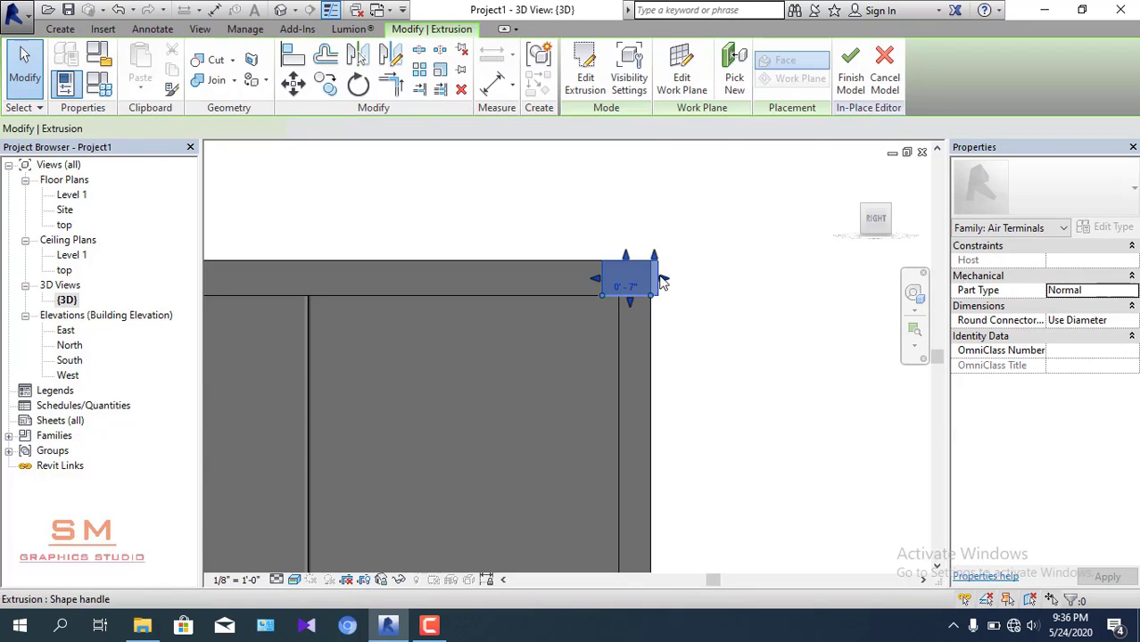
click(585, 78)
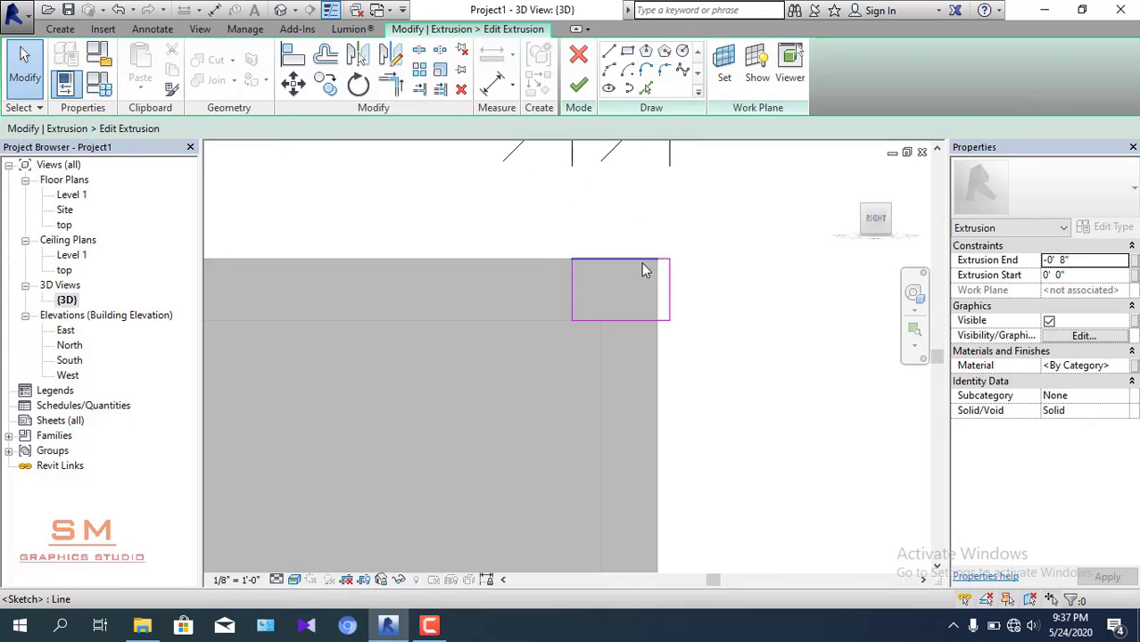
click(642, 261)
click(510, 292)
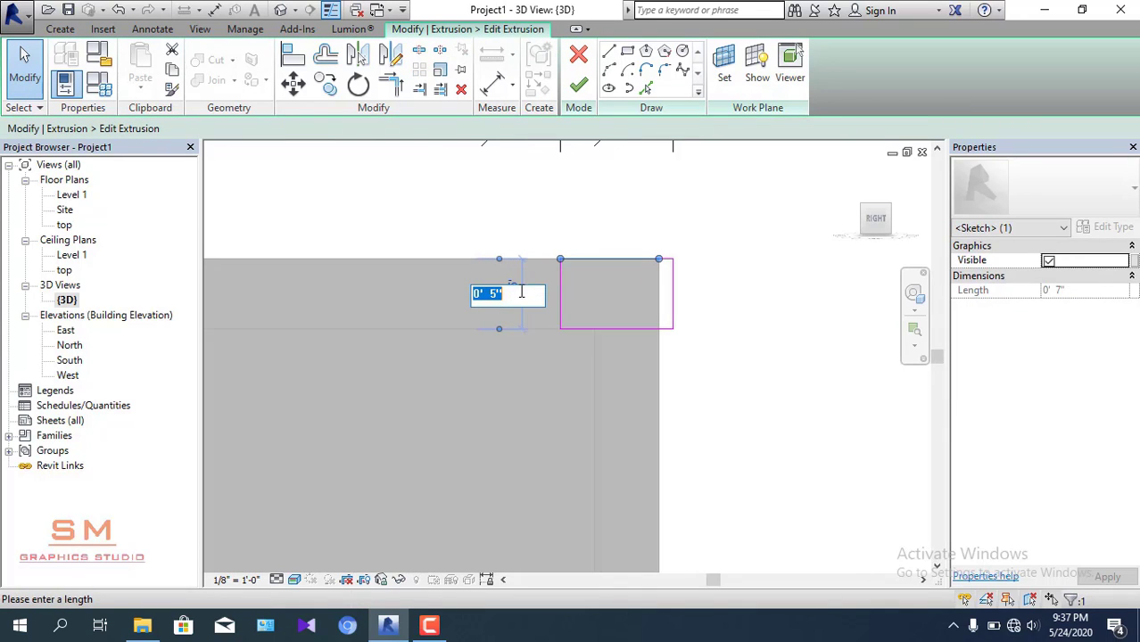
key(Return)
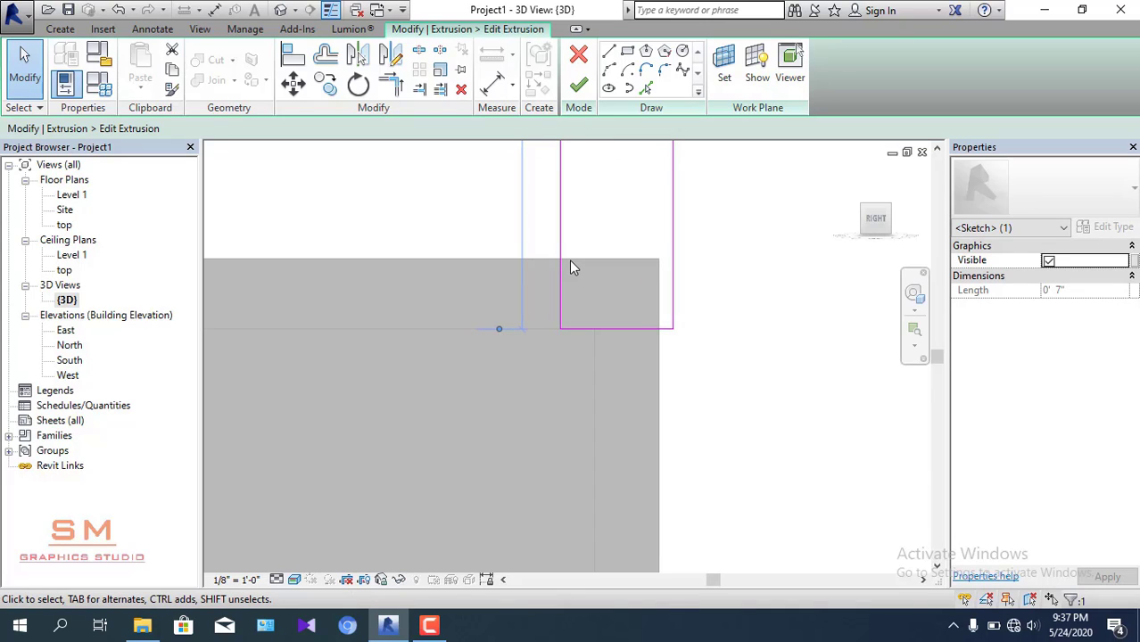
scroll(586, 250, down, 3)
middle_drag(594, 237, 565, 331)
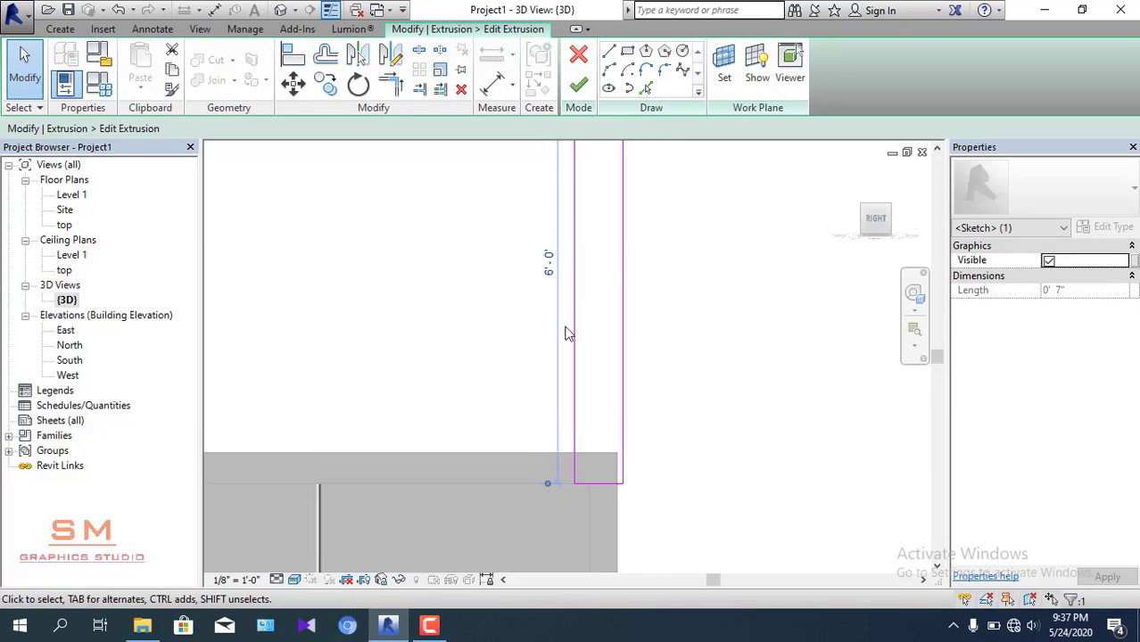
click(549, 264)
text(6")
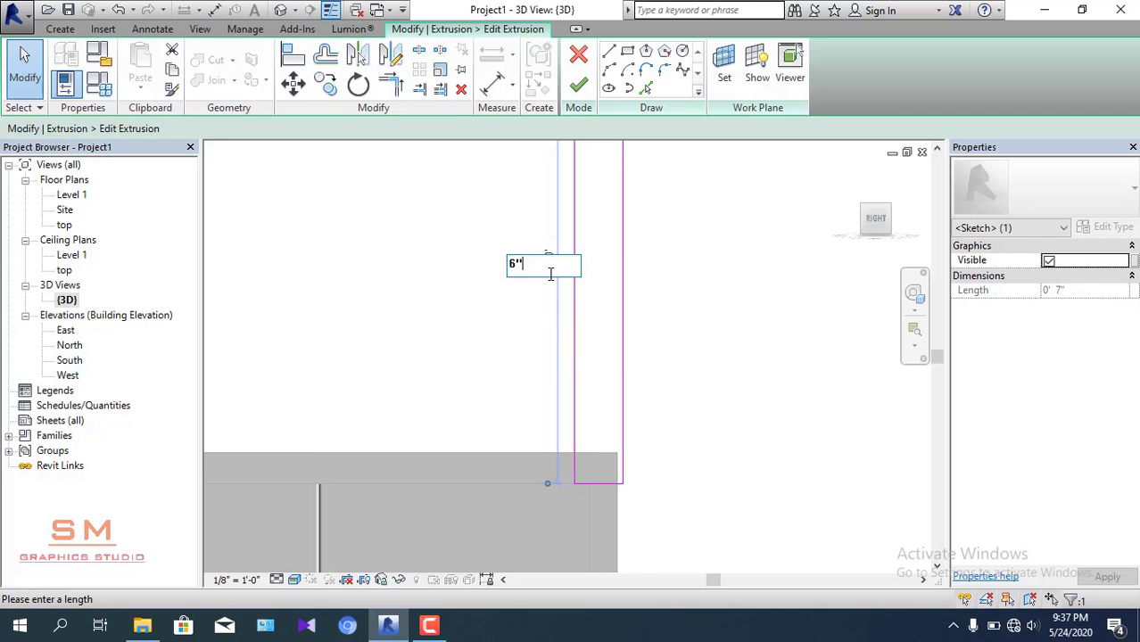
key(Return)
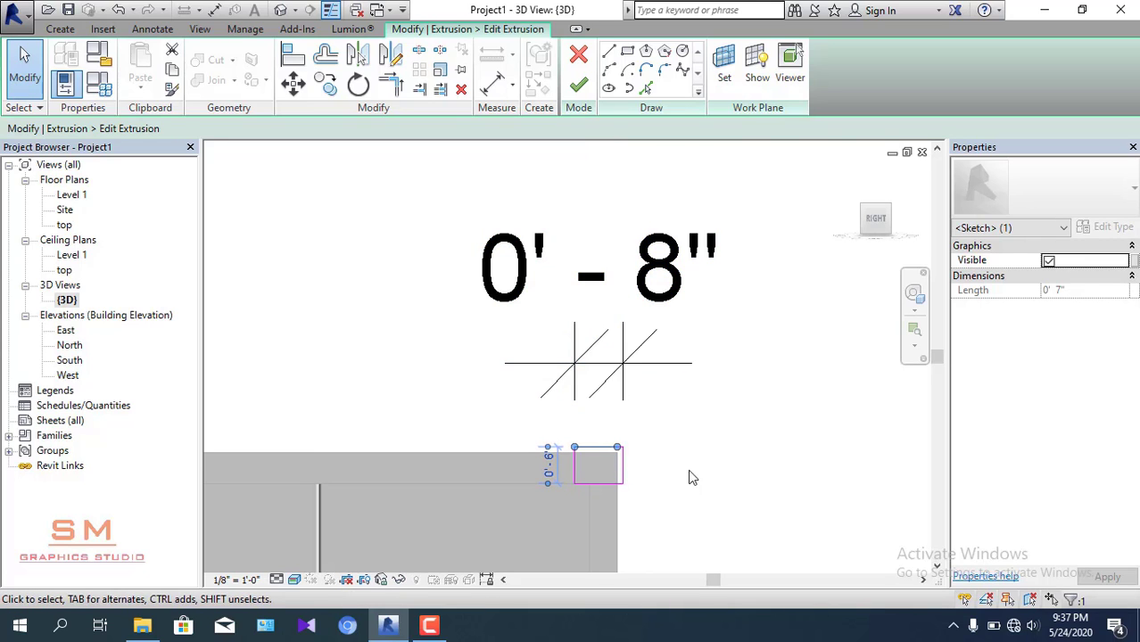
click(578, 84)
- Orbit around the resized corner casting and open the Work Plane dialog
click(722, 352)
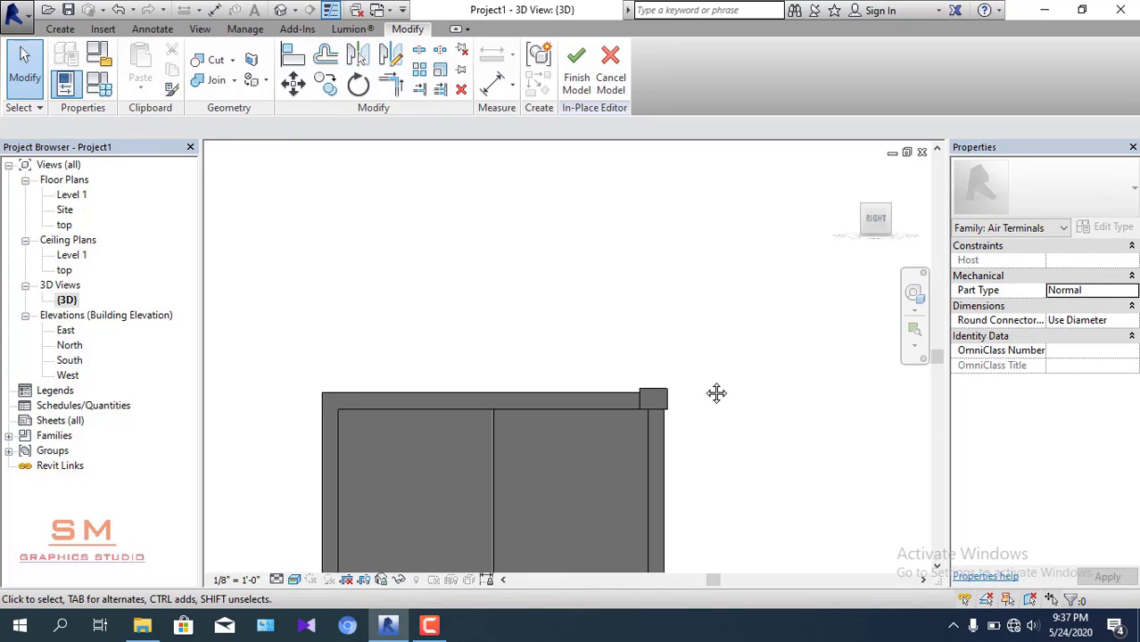
mouse_move(715, 392)
shift+middle_down()
mouse_move(480, 546)
mouse_move(527, 490)
mouse_move(476, 535)
mouse_move(653, 189)
shift+middle_up()
scroll(540, 461, down, 2)
scroll(486, 379, up, 1)
scroll(515, 433, up, 2)
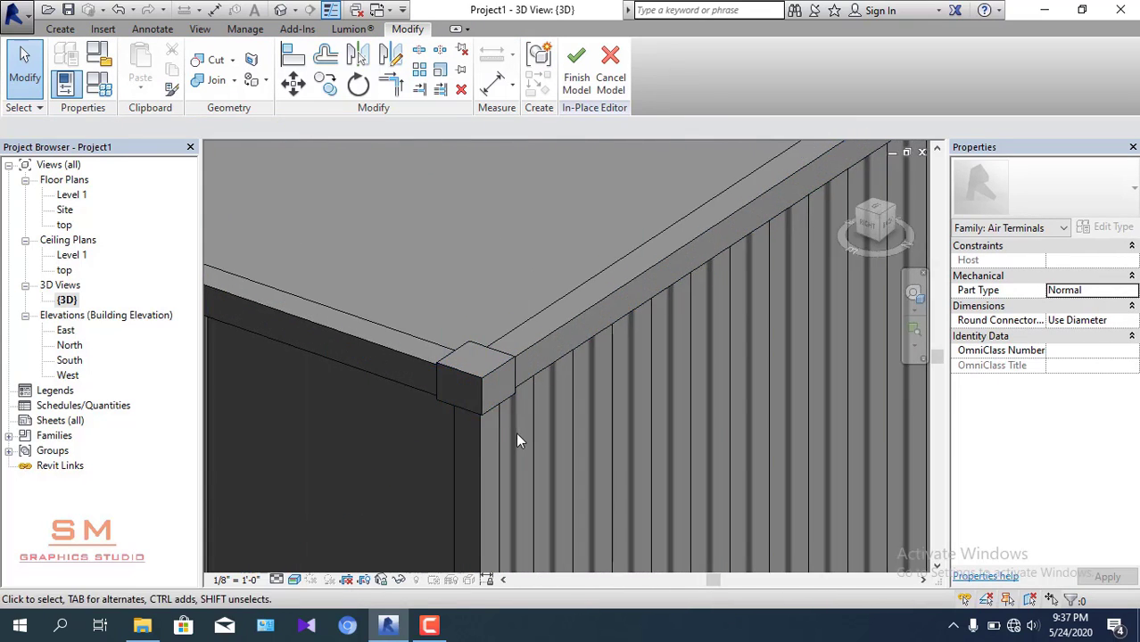
scroll(490, 347, up, 2)
mouse_move(495, 357)
shift+middle_down()
mouse_move(478, 352)
mouse_move(578, 407)
mouse_move(486, 308)
mouse_move(456, 317)
shift+middle_up()
click(871, 224)
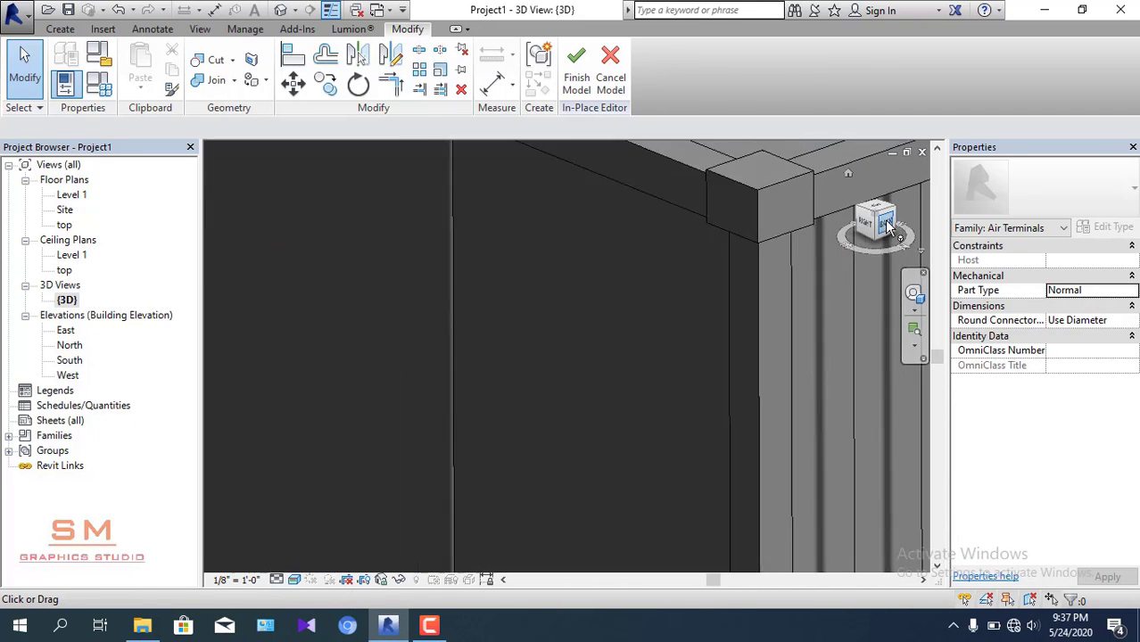
mouse_move(652, 282)
shift+middle_down()
mouse_move(428, 320)
mouse_move(374, 349)
mouse_move(463, 394)
mouse_move(441, 338)
shift+middle_up()
click(71, 30)
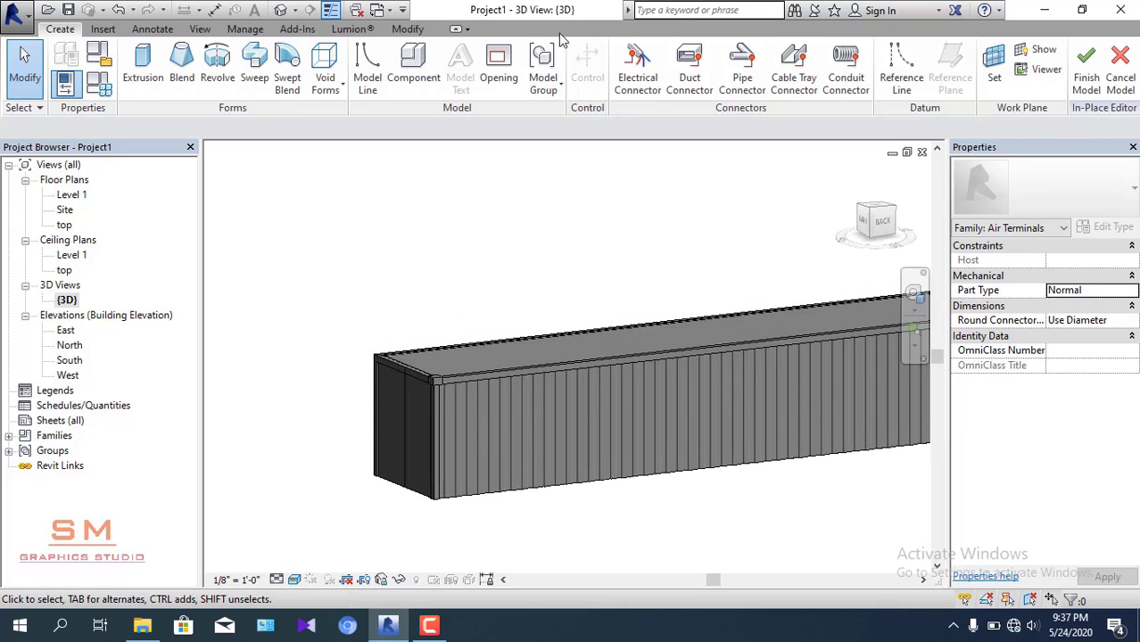
click(993, 64)
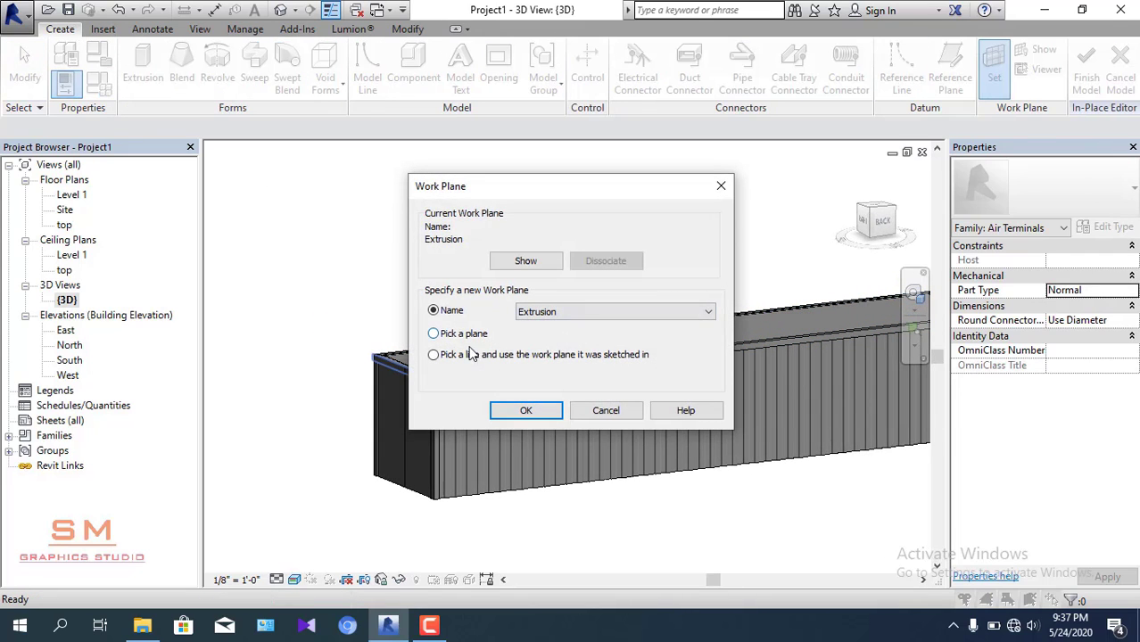
- Pick the corner casting's face as the work plane, view from Back, and open Void Forms
click(527, 411)
scroll(434, 364, up, 2)
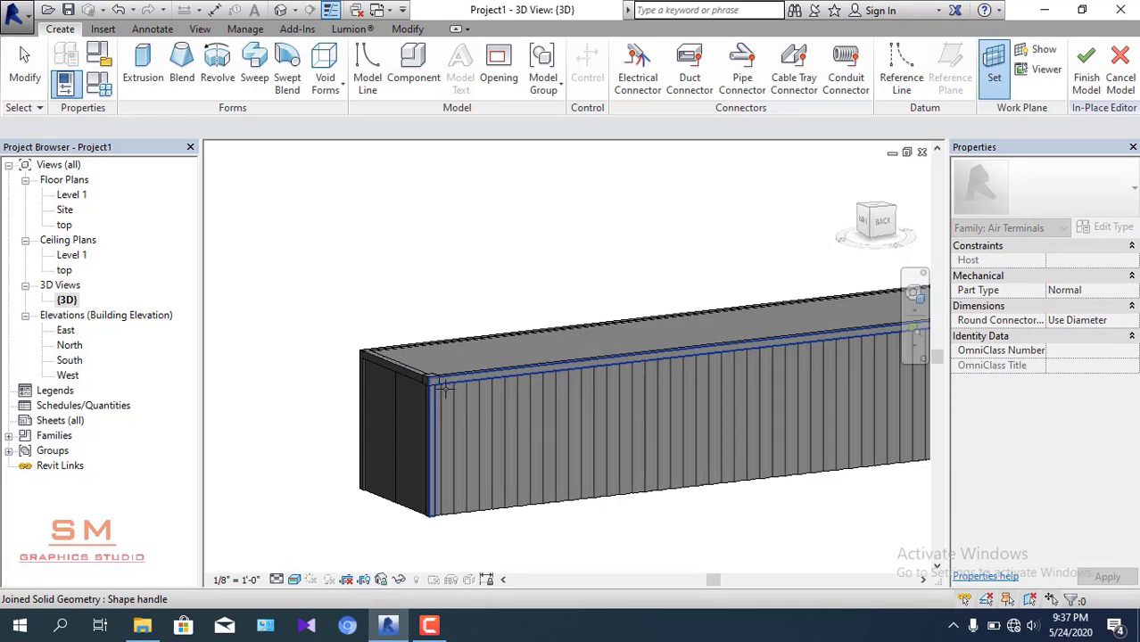
scroll(434, 364, up, 3)
scroll(435, 364, up, 1)
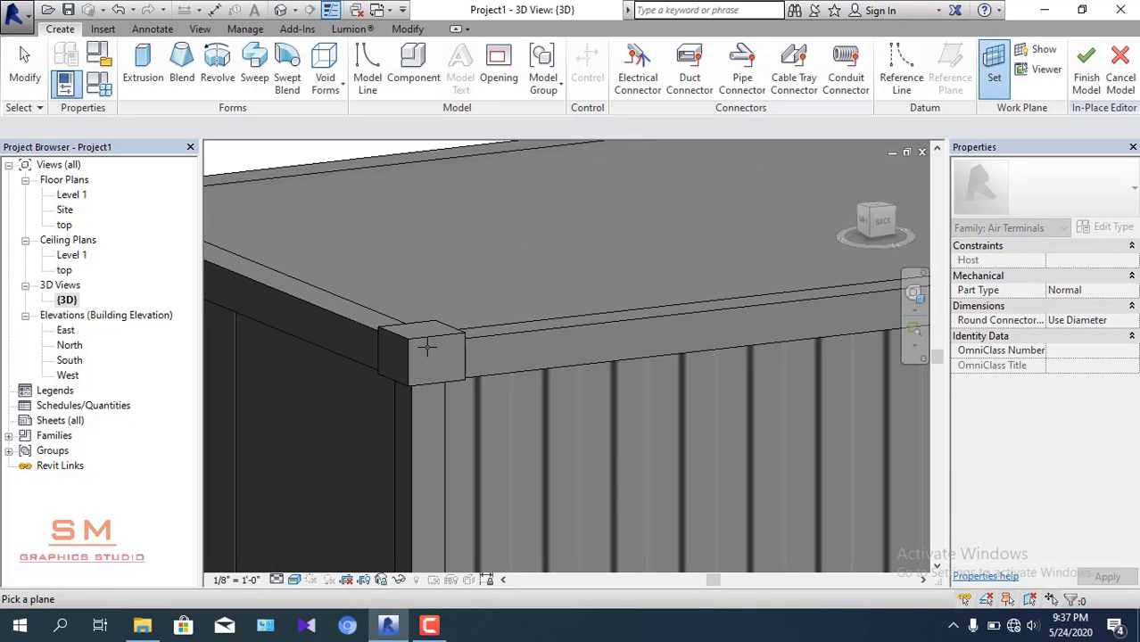
click(420, 343)
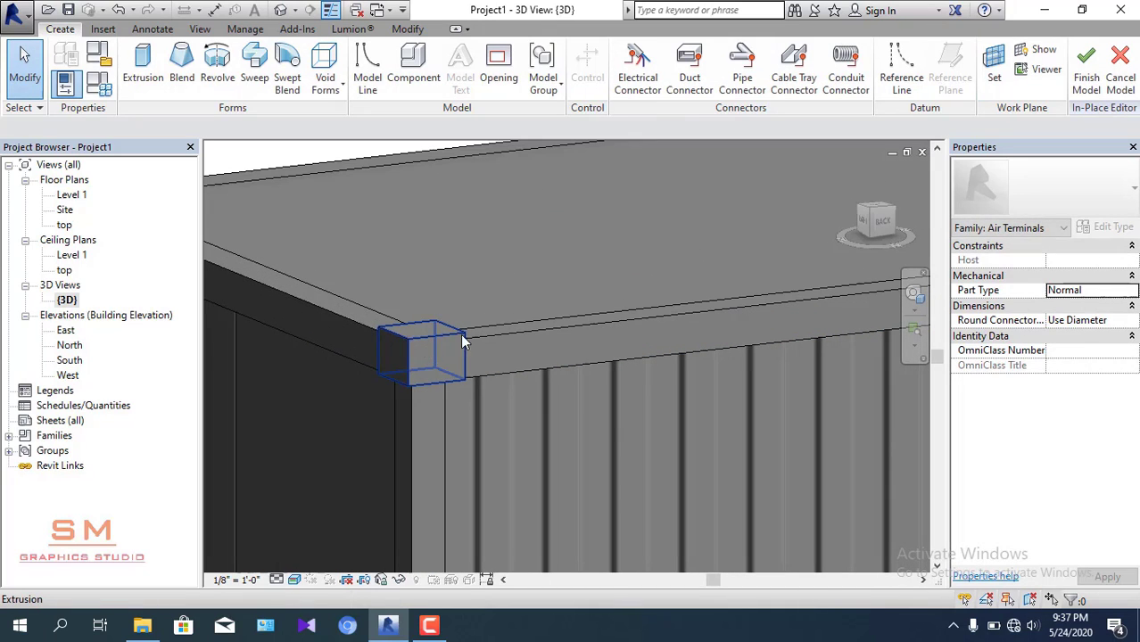
click(882, 223)
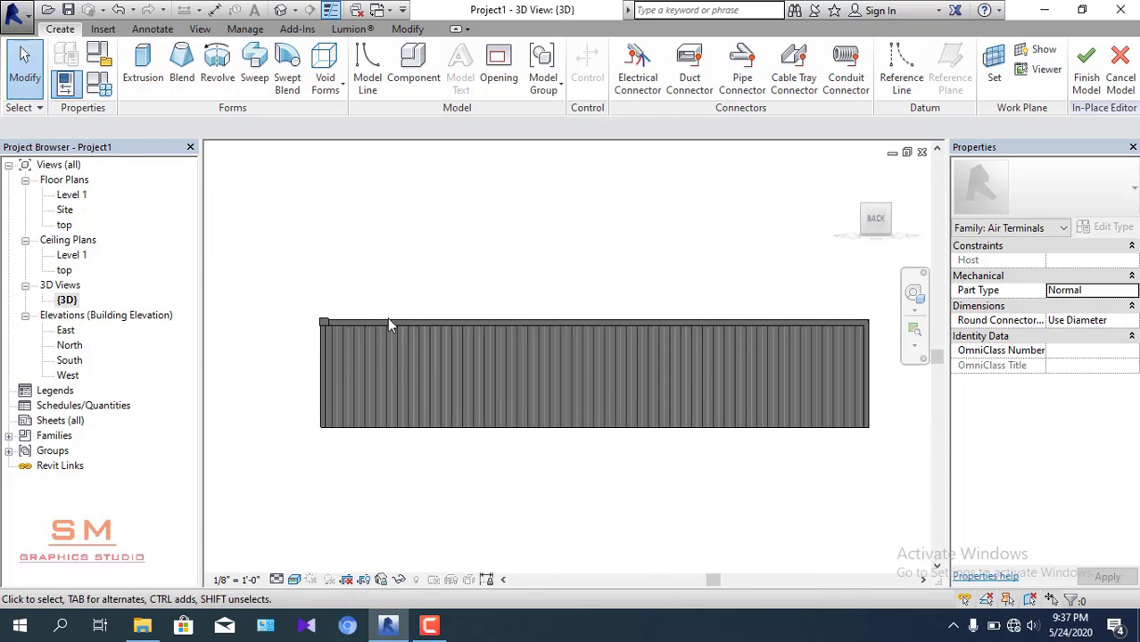
scroll(314, 319, up, 3)
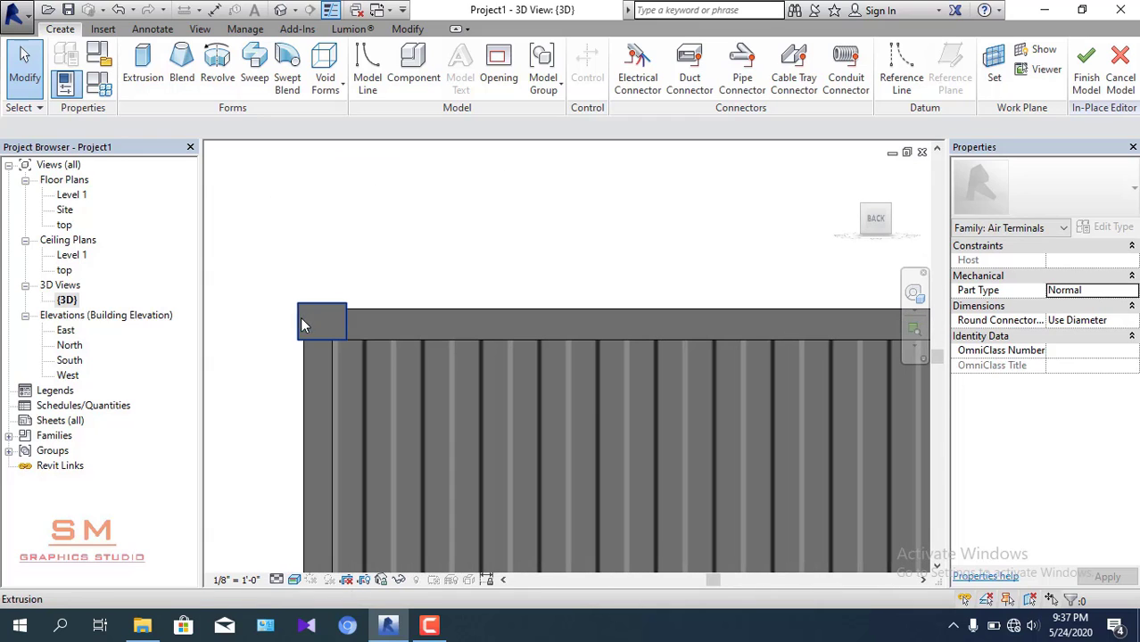
click(325, 85)
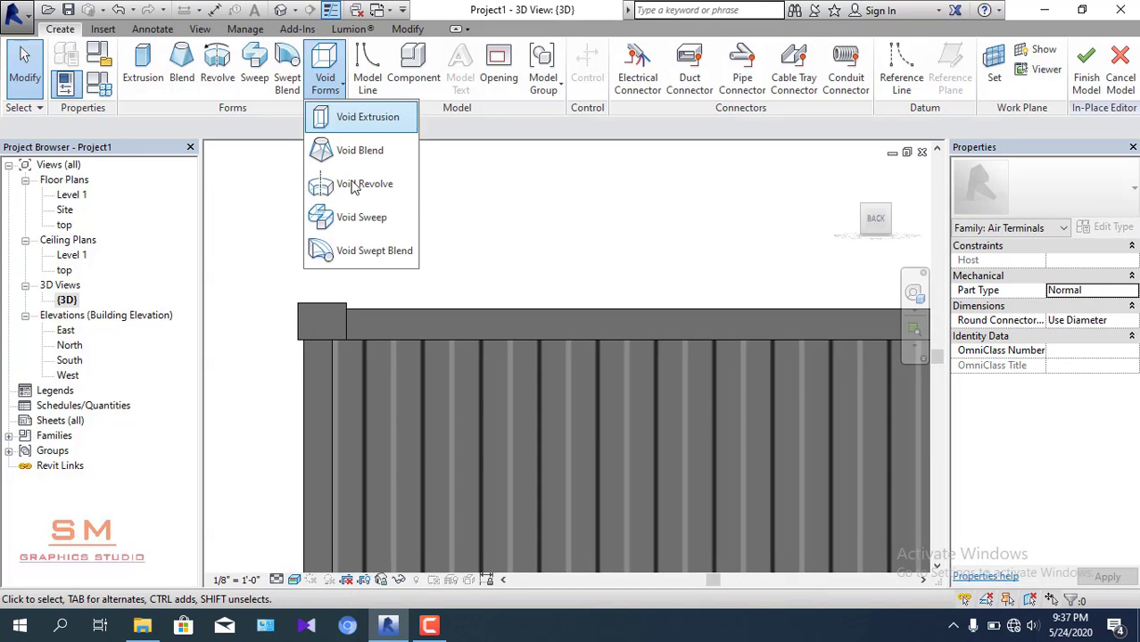
- Start a void extrusion and sketch horizontal and vertical guide lines crossing the casting face
click(361, 120)
scroll(313, 319, up, 2)
scroll(313, 319, up, 2)
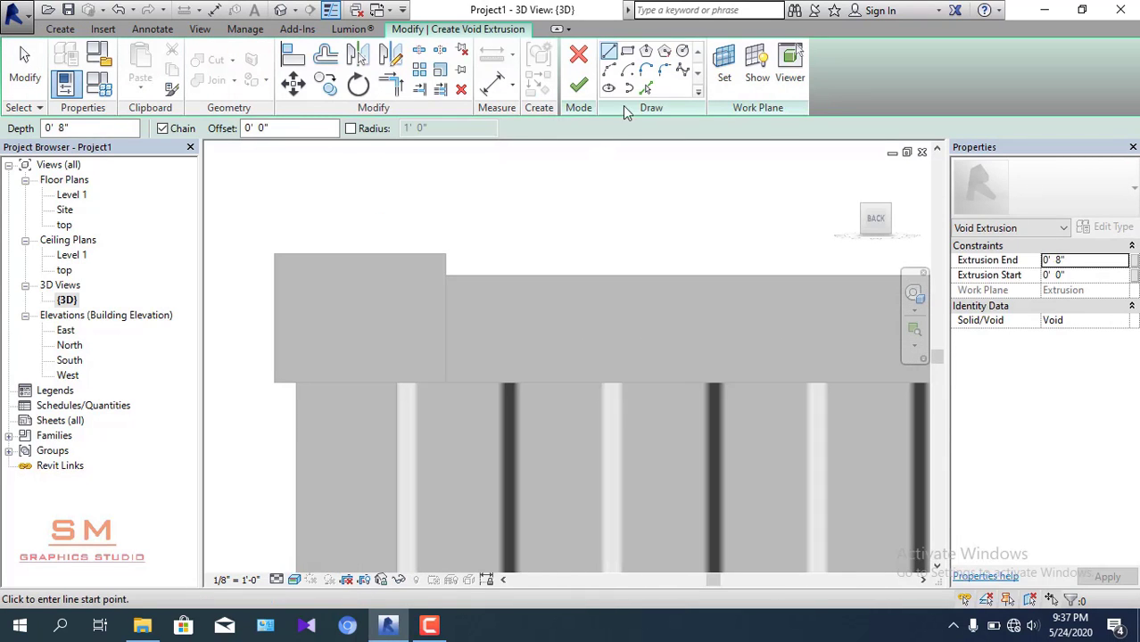
click(684, 51)
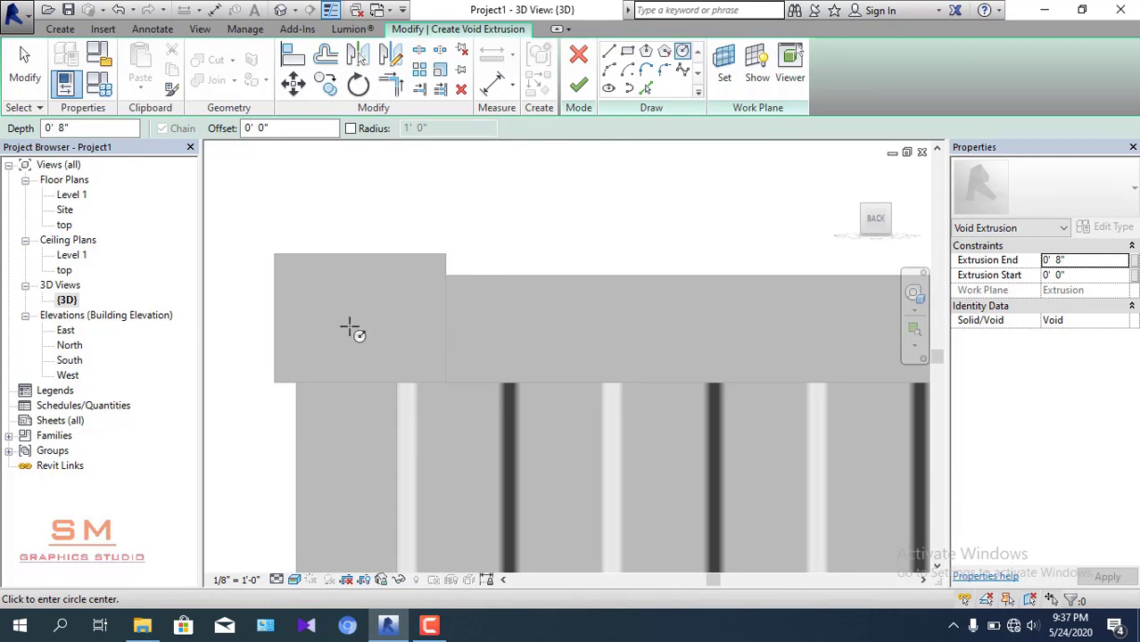
click(611, 52)
click(313, 319)
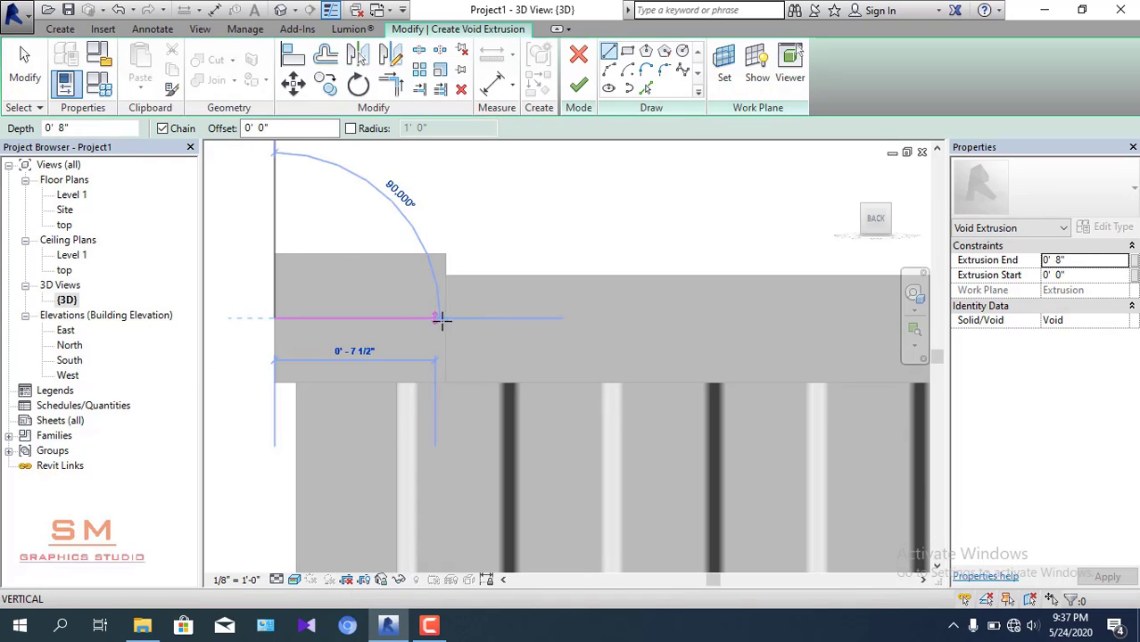
click(445, 318)
click(361, 258)
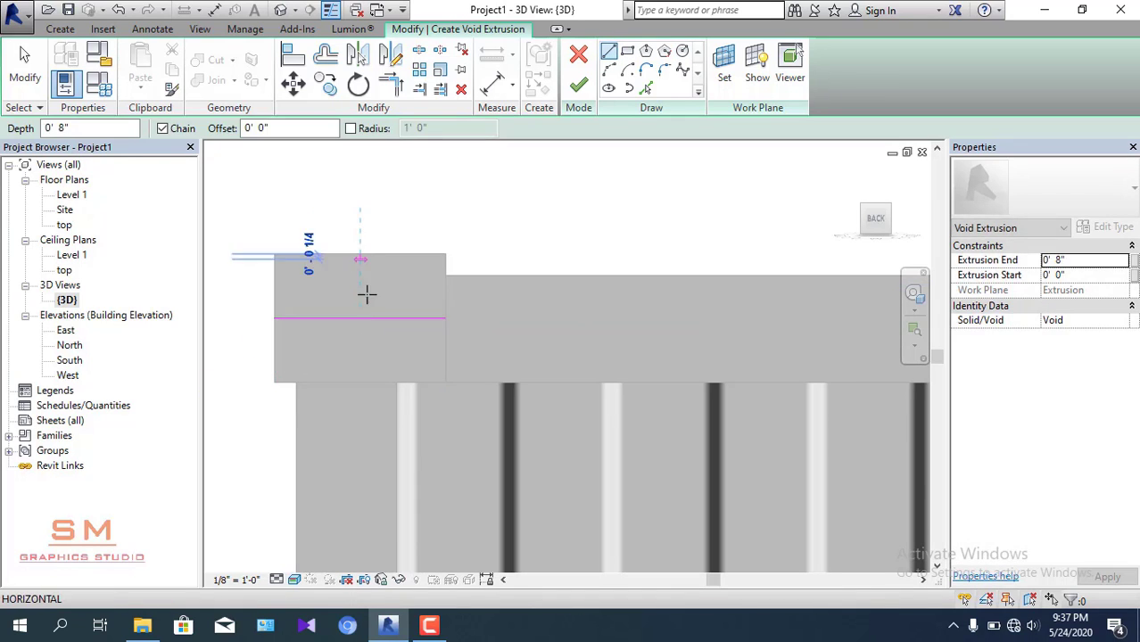
click(360, 382)
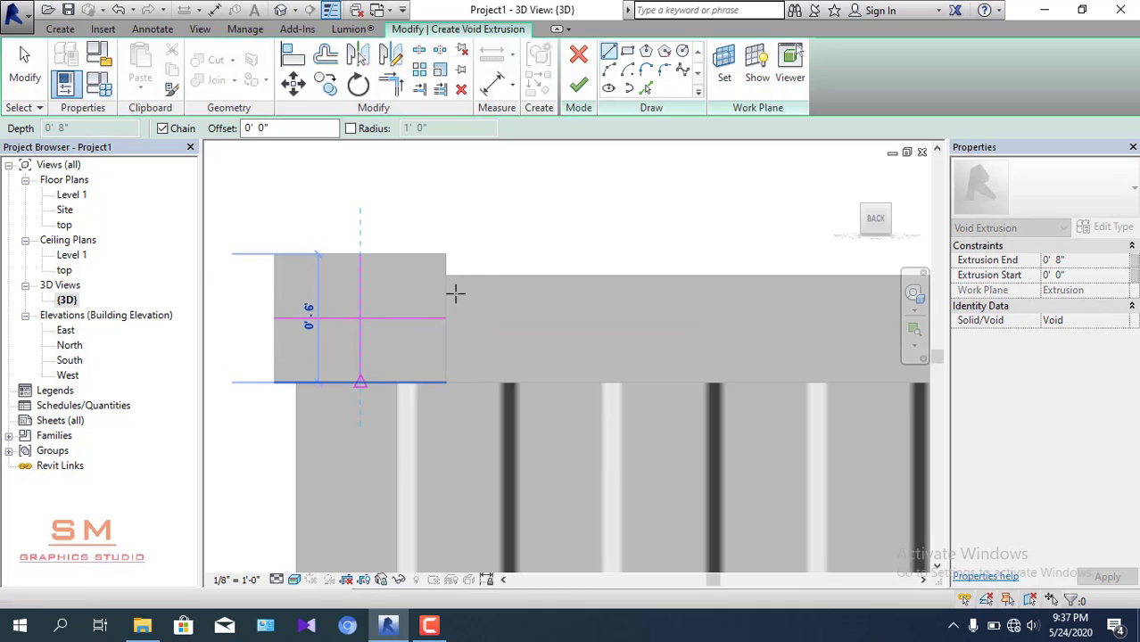
key(Escape)
- Draw a 2"-radius circle centred on the guide-line intersection
click(684, 52)
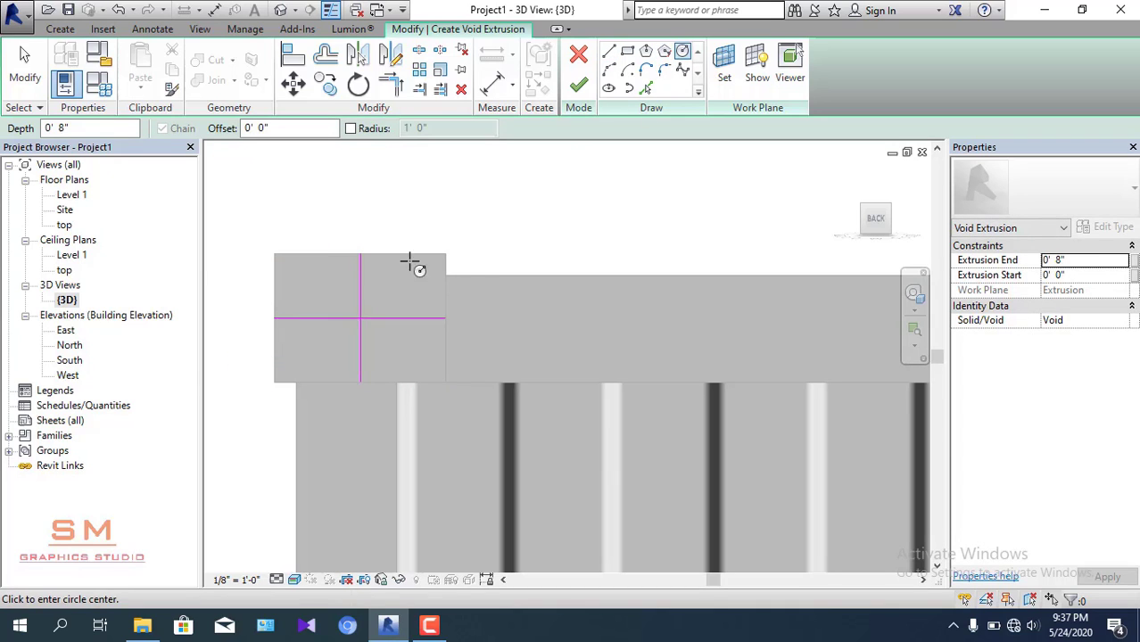
click(361, 318)
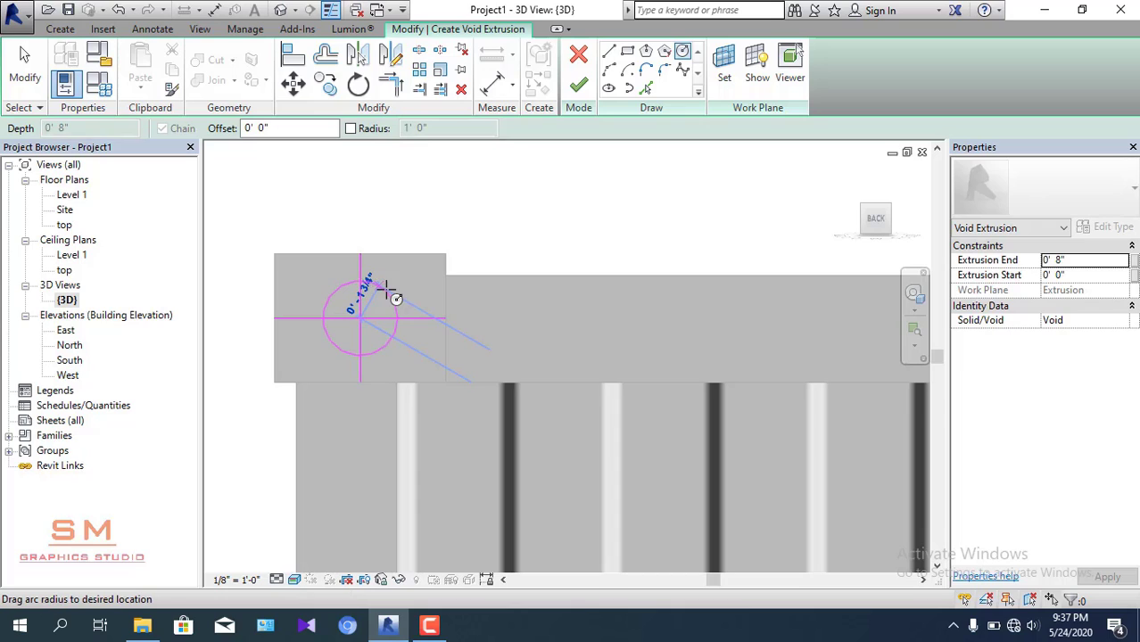
click(382, 288)
key(Escape)
key(Escape)
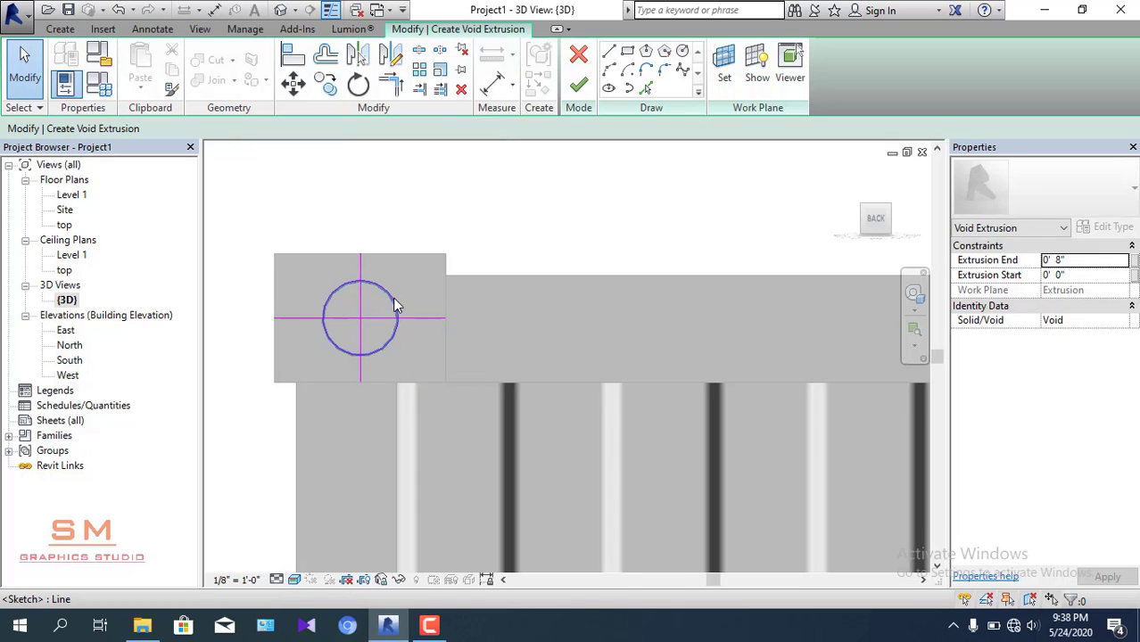
click(382, 287)
click(373, 291)
text(2")
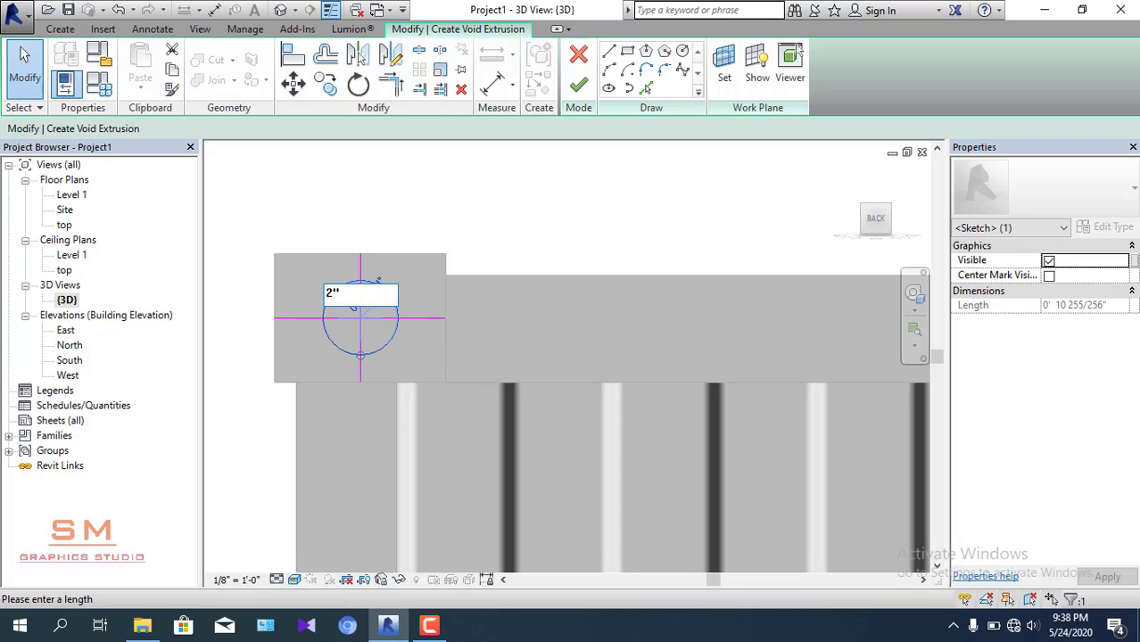
key(Return)
- Delete both guide lines through the circle and orbit to an oblique view of the corner
click(458, 254)
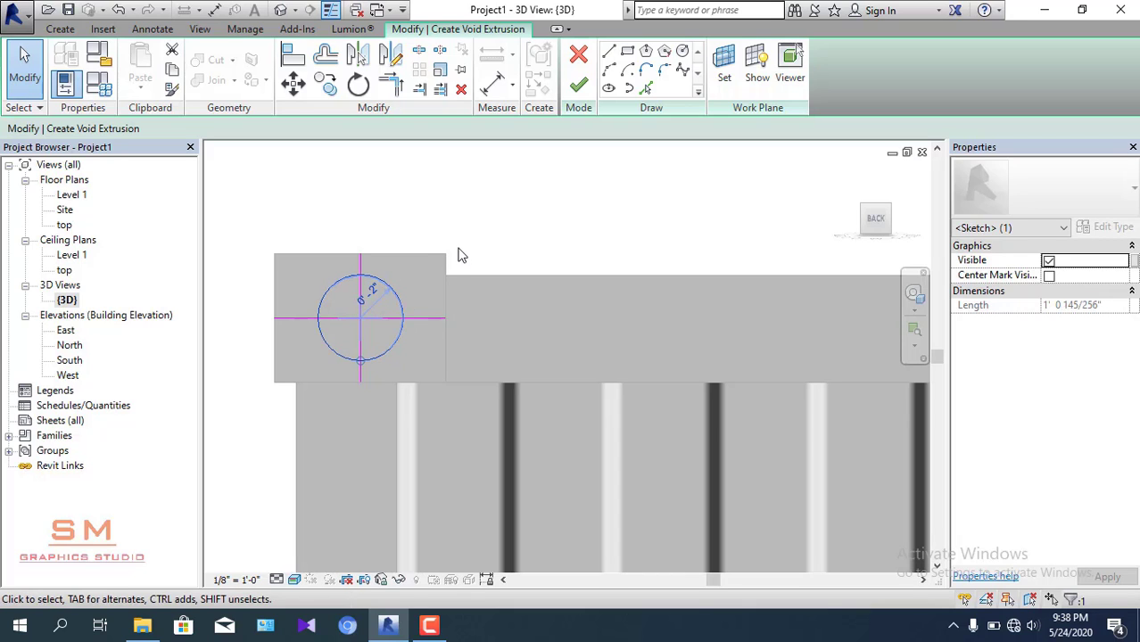
click(414, 318)
key(Delete)
click(362, 289)
key(Delete)
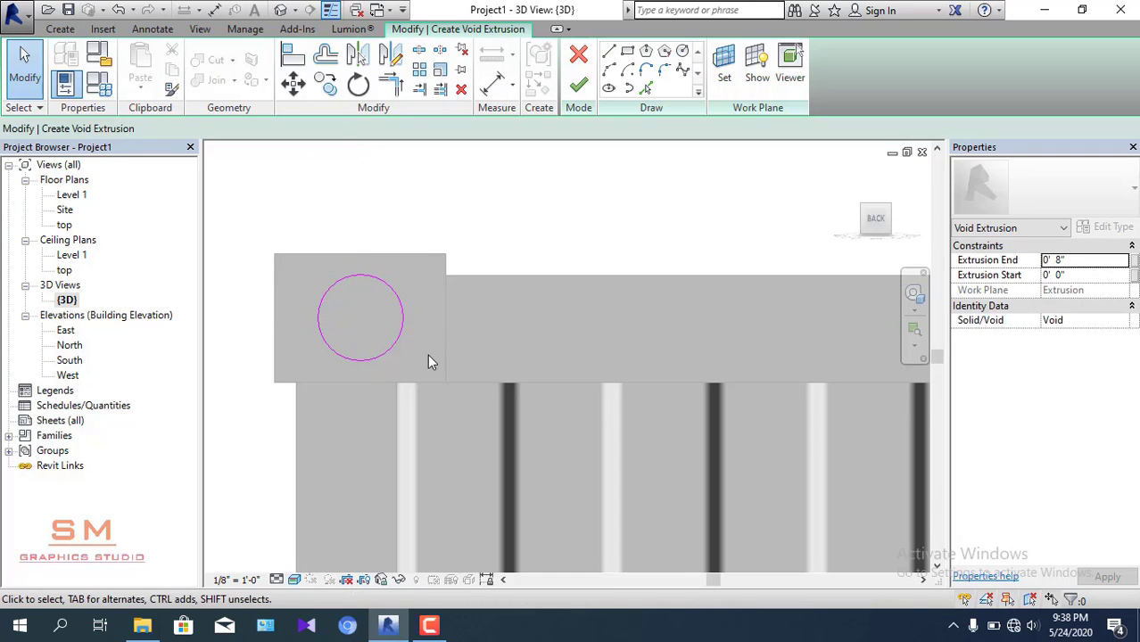
scroll(467, 322, down, 2)
scroll(453, 322, down, 2)
mouse_move(452, 322)
shift+middle_down()
mouse_move(502, 402)
mouse_move(615, 353)
mouse_move(489, 318)
shift+middle_up()
shift+middle_drag(601, 442, 538, 182)
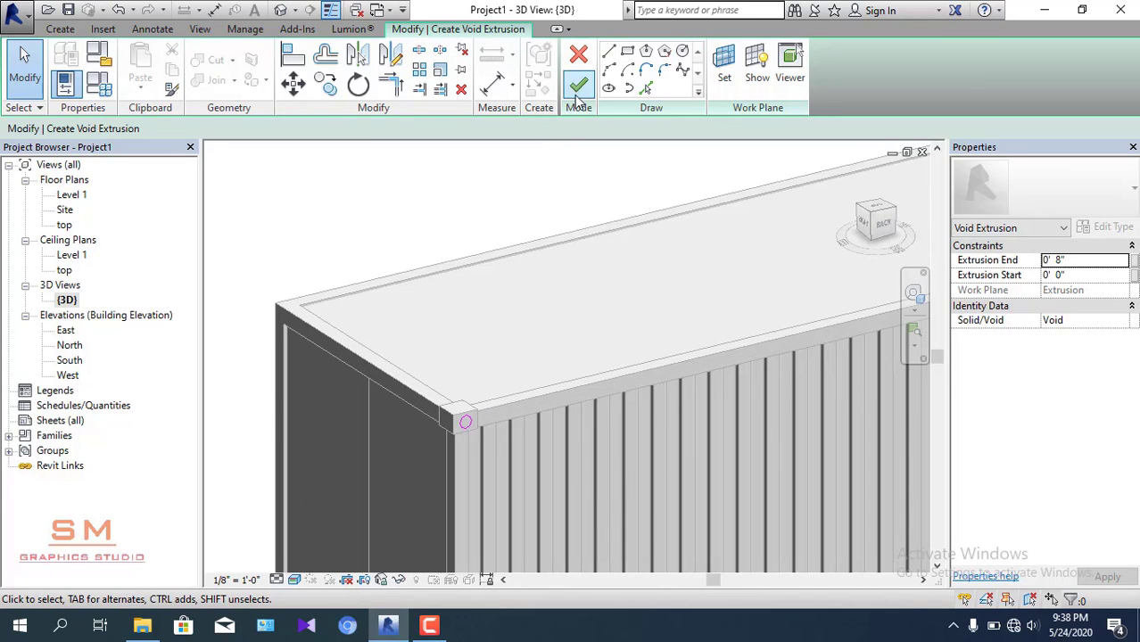
- Set the void's Extrusion End to -0' 2", finish it, and orbit to inspect the hole
double_click(1060, 261)
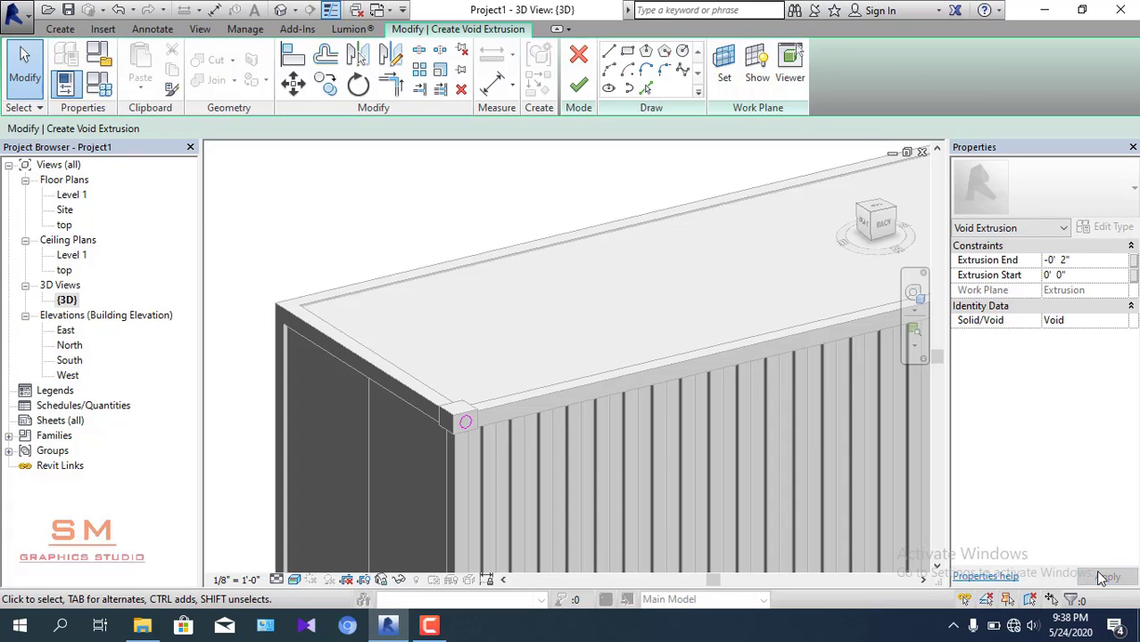
click(579, 86)
click(524, 181)
scroll(510, 375, up, 2)
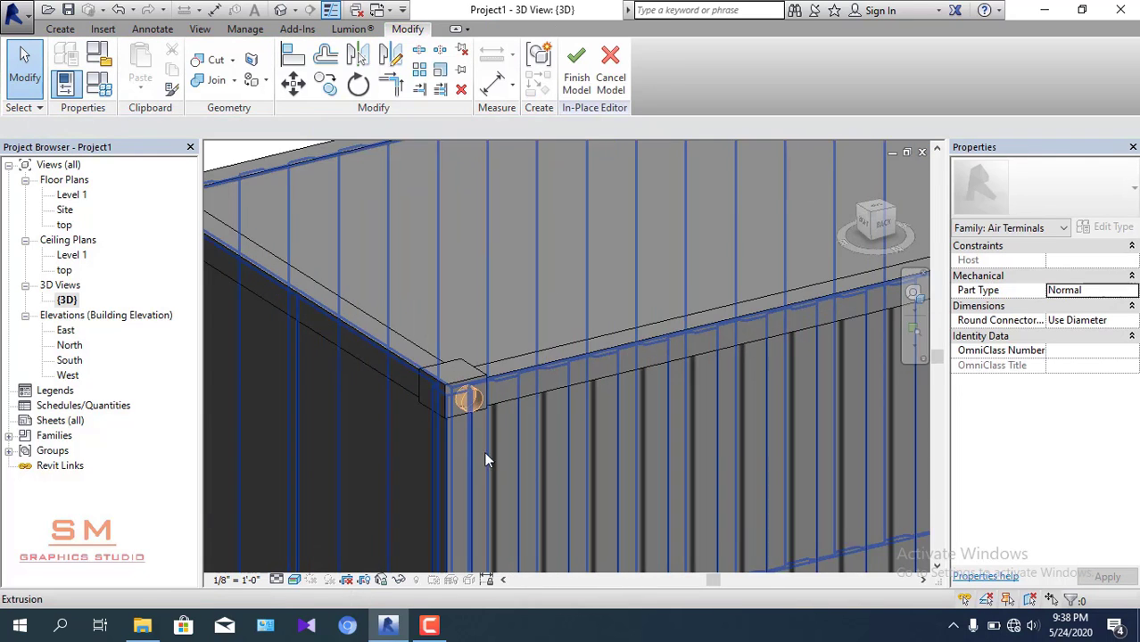
scroll(483, 451, up, 2)
scroll(583, 353, down, 2)
scroll(540, 251, down, 1)
scroll(523, 238, down, 2)
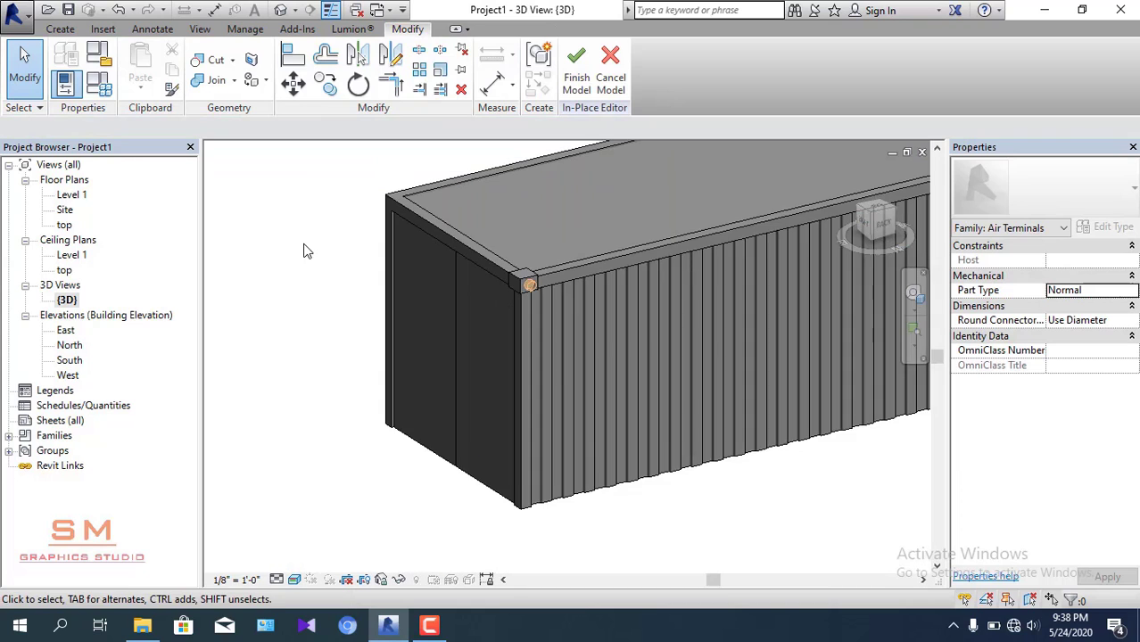
mouse_move(463, 340)
shift+middle_down()
mouse_move(568, 444)
mouse_move(502, 408)
mouse_move(580, 382)
shift+middle_up()
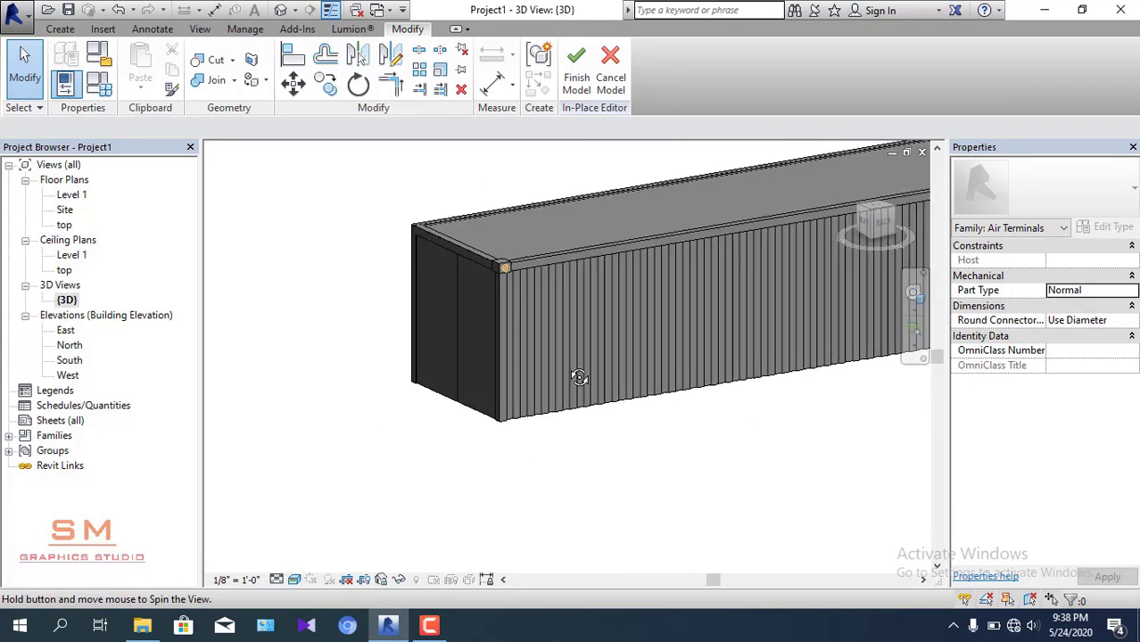
scroll(625, 334, up, 2)
scroll(626, 338, up, 2)
scroll(626, 330, up, 1)
- Select the round void on the corner casting, then orbit to view the corrugated side wall
click(626, 327)
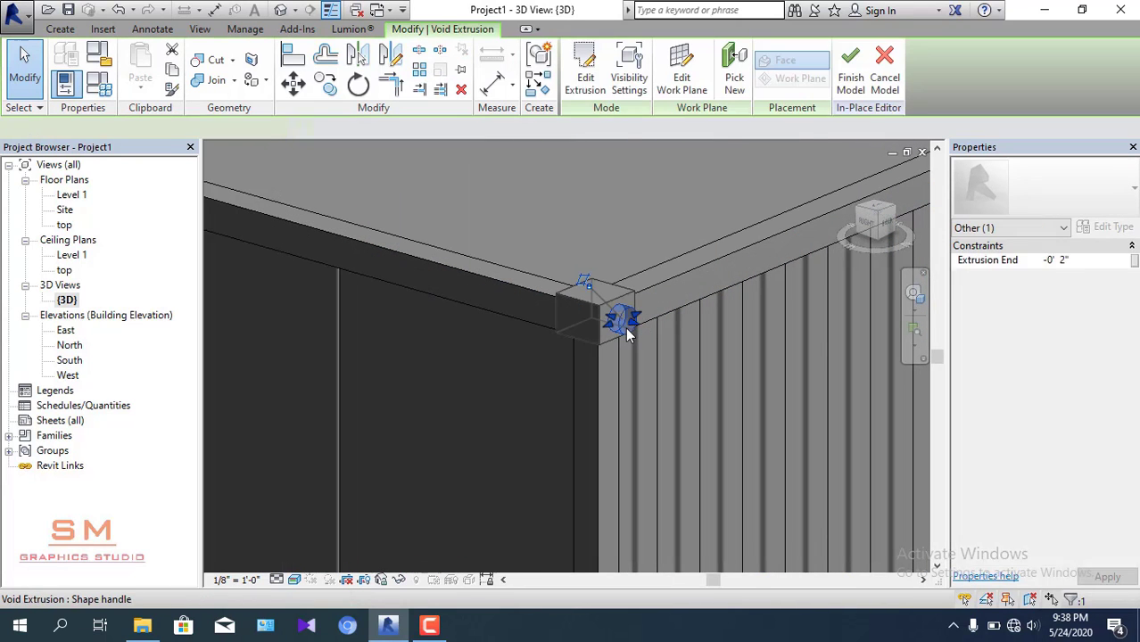
scroll(624, 339, down, 2)
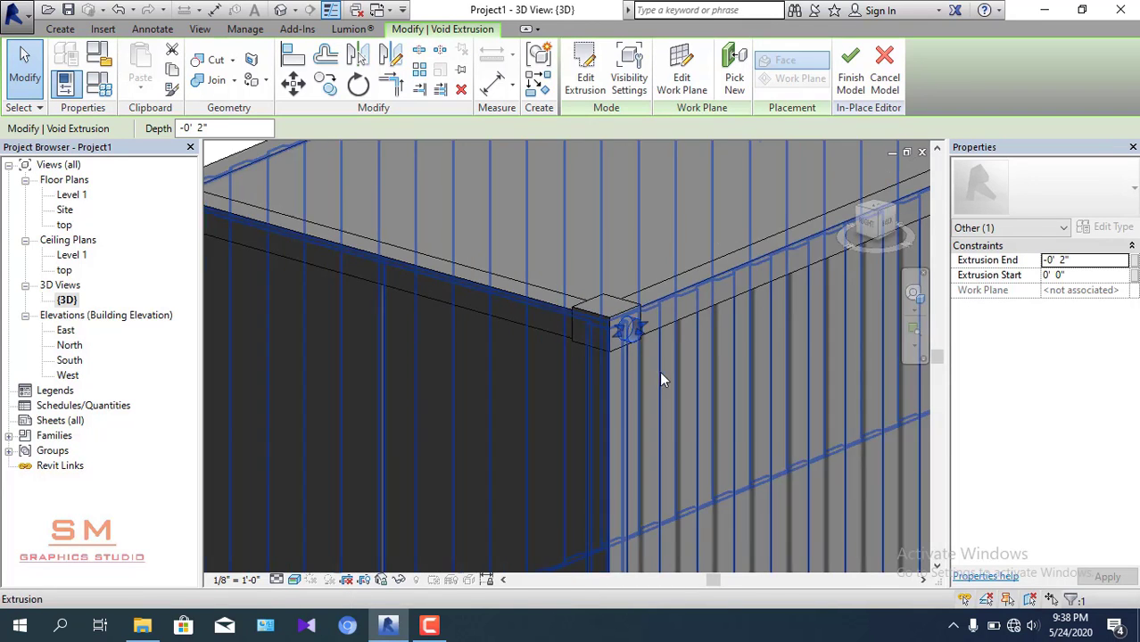
scroll(660, 371, down, 2)
click(514, 257)
scroll(647, 362, up, 2)
scroll(661, 357, up, 2)
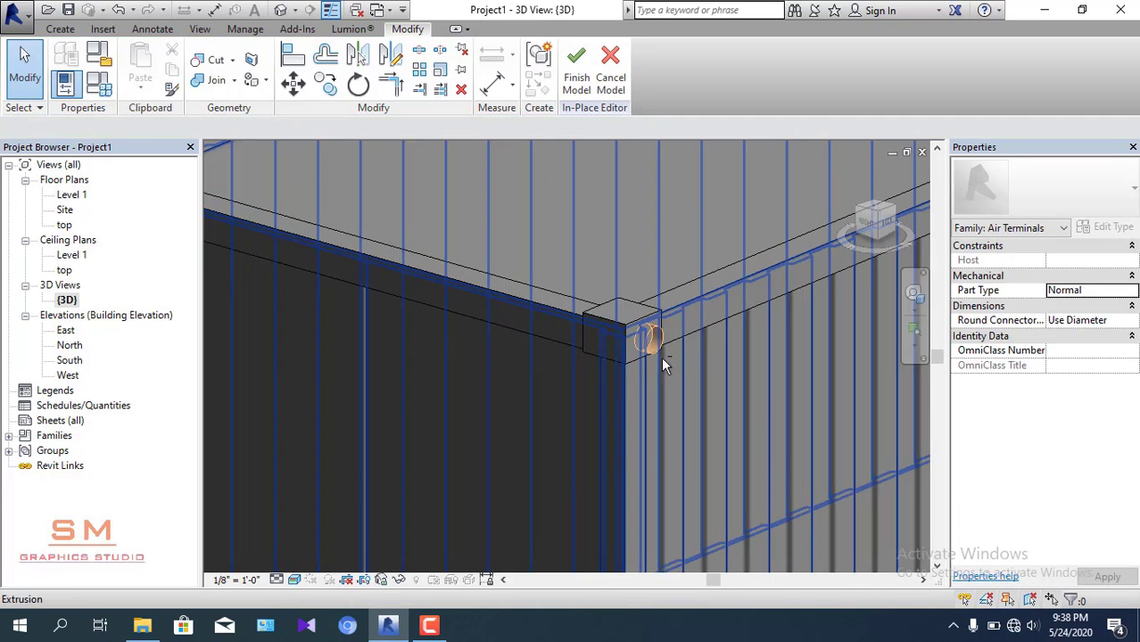
mouse_move(661, 357)
shift+middle_down()
mouse_move(627, 377)
mouse_move(544, 357)
mouse_move(580, 285)
shift+middle_up()
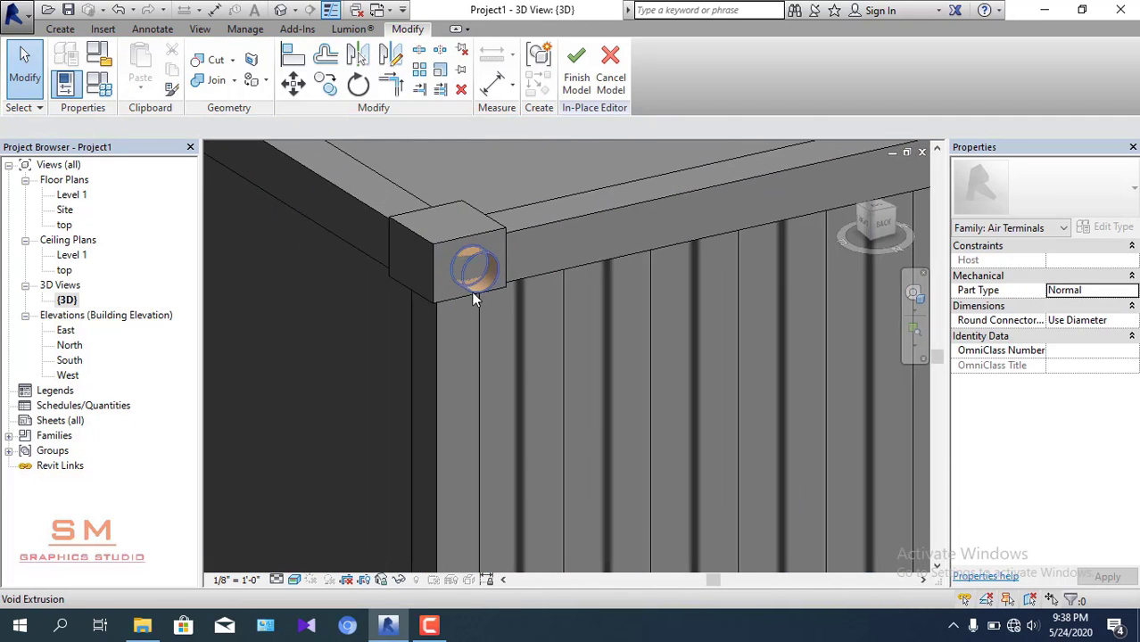
scroll(482, 299, up, 2)
scroll(500, 267, up, 2)
scroll(502, 226, down, 2)
scroll(495, 221, down, 2)
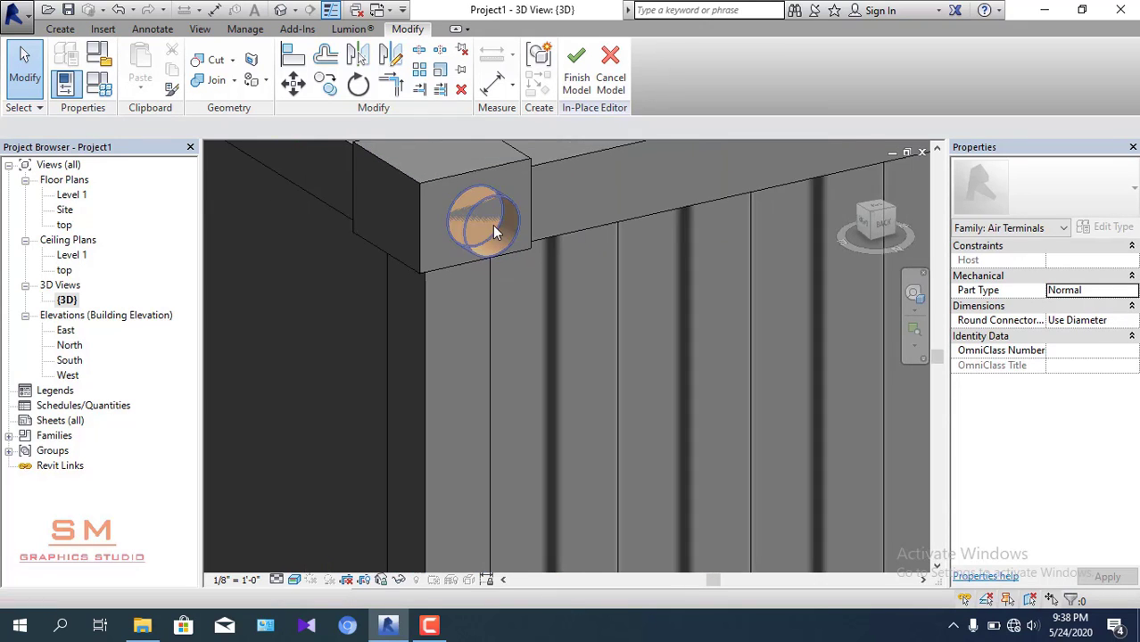
scroll(491, 219, down, 1)
- Drag the round void's shape handle so its Extrusion Start reads 0'1"
click(487, 210)
scroll(488, 209, down, 2)
mouse_move(487, 210)
middle_down()
mouse_move(547, 356)
mouse_move(578, 390)
middle_up()
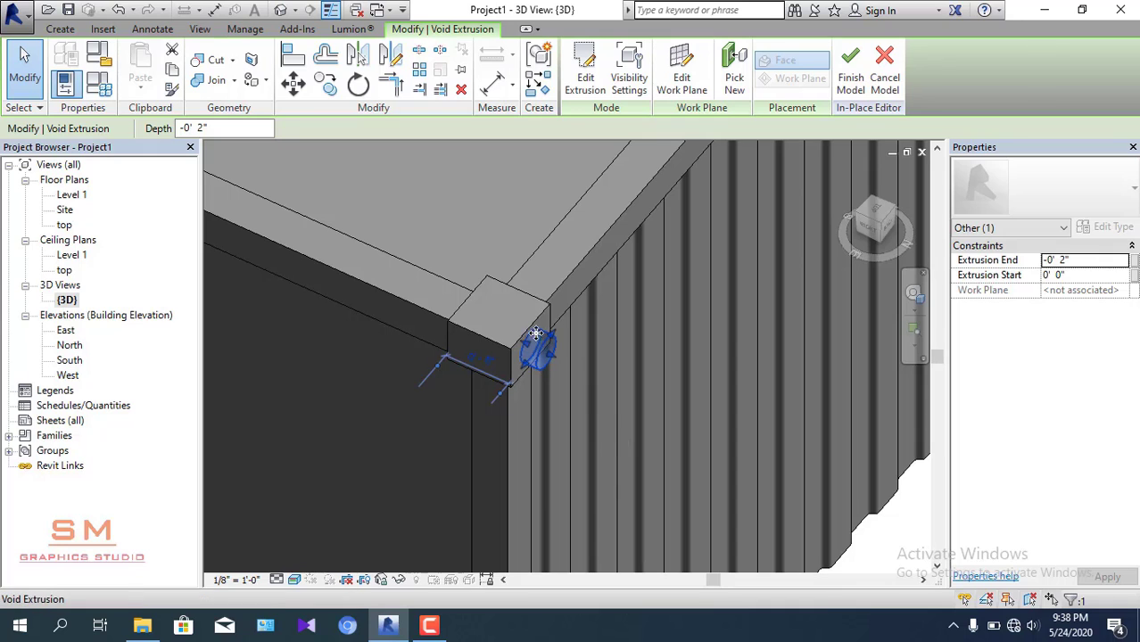
drag(529, 353, 514, 346)
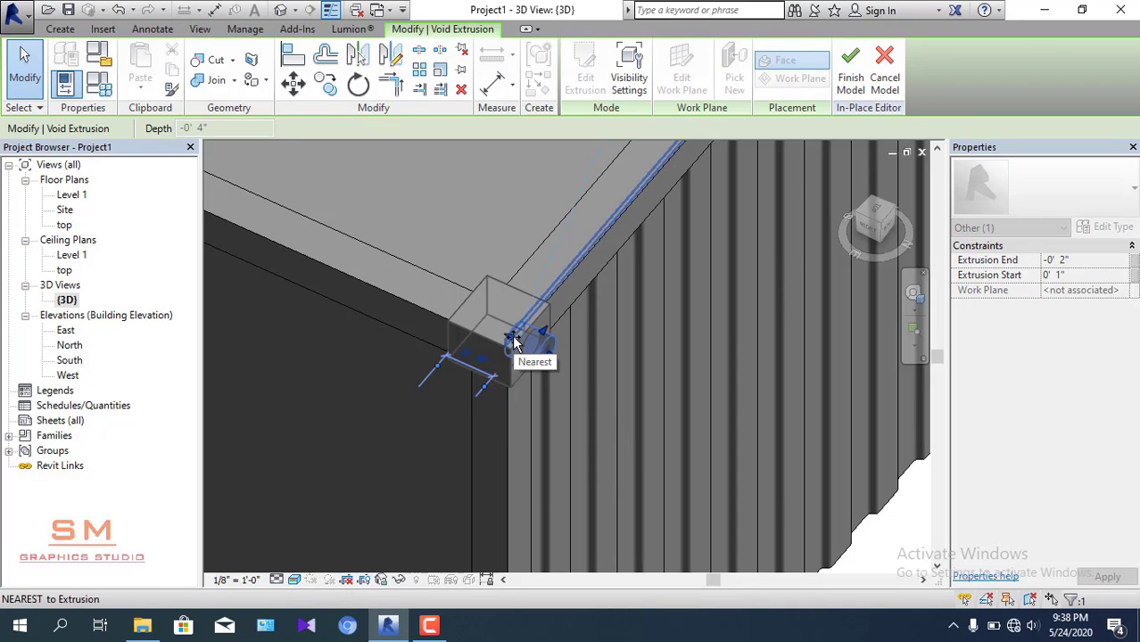
scroll(596, 351, down, 3)
click(784, 414)
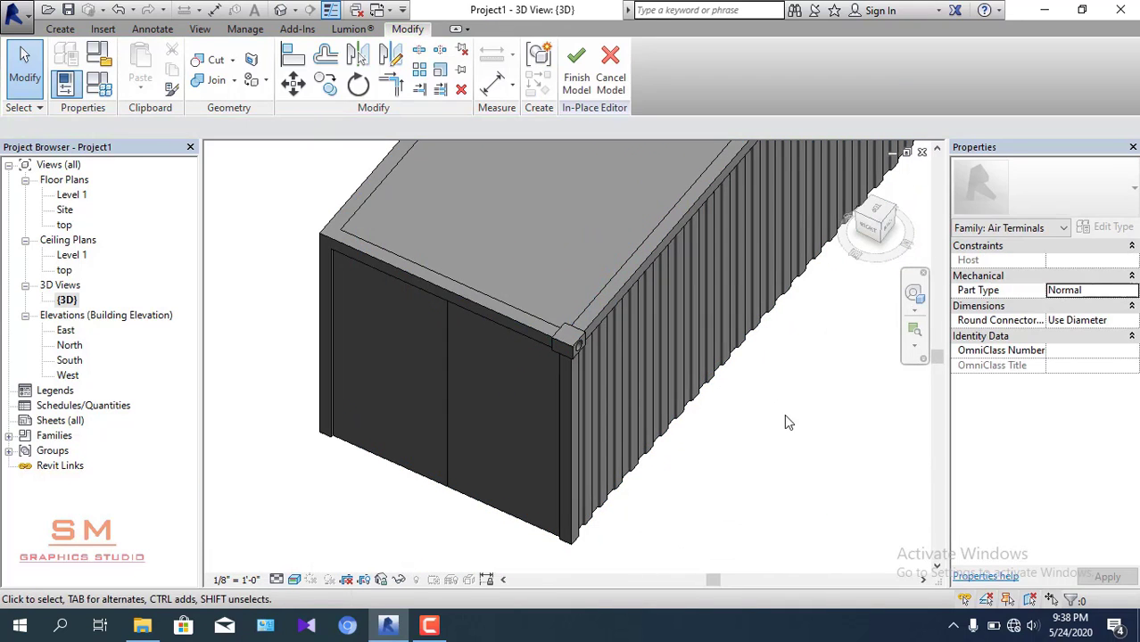
shift+middle_drag(785, 414, 633, 395)
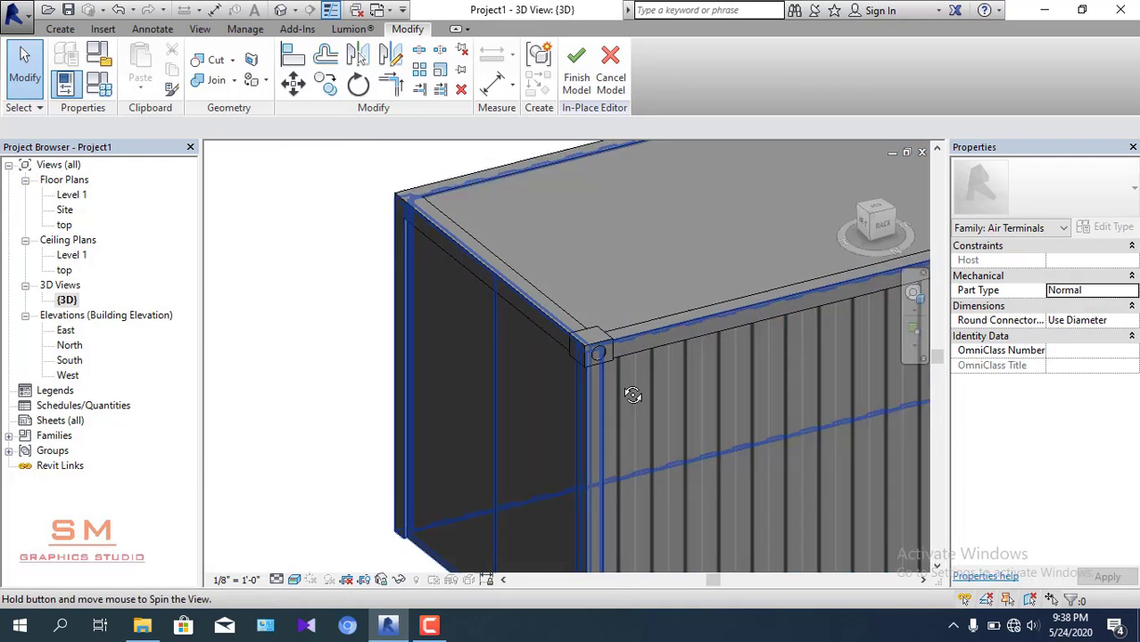
scroll(586, 374, up, 2)
scroll(664, 375, up, 2)
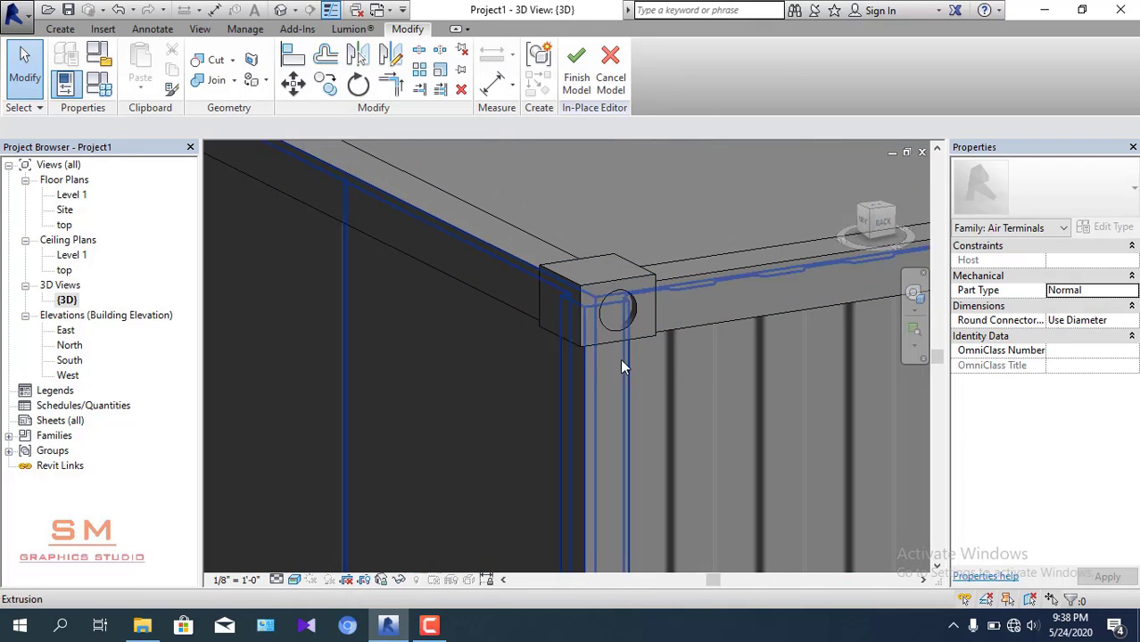
- Orbit the container to a new angle to check the recess, clearing the selection
click(629, 386)
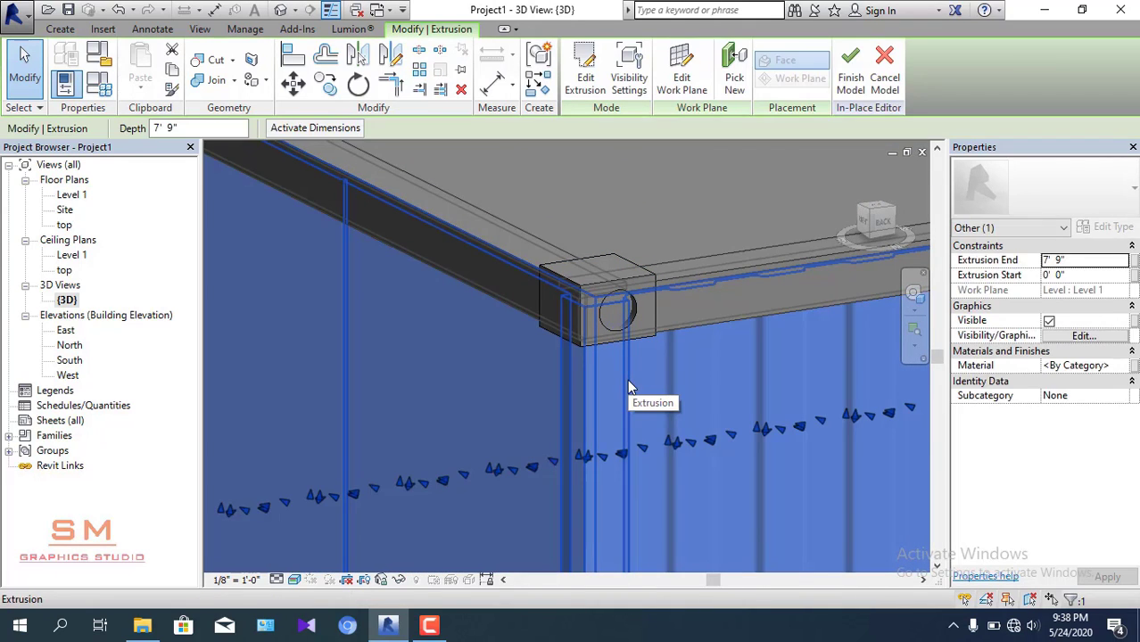
scroll(606, 348, down, 2)
scroll(605, 348, down, 3)
shift+middle_drag(605, 348, 703, 474)
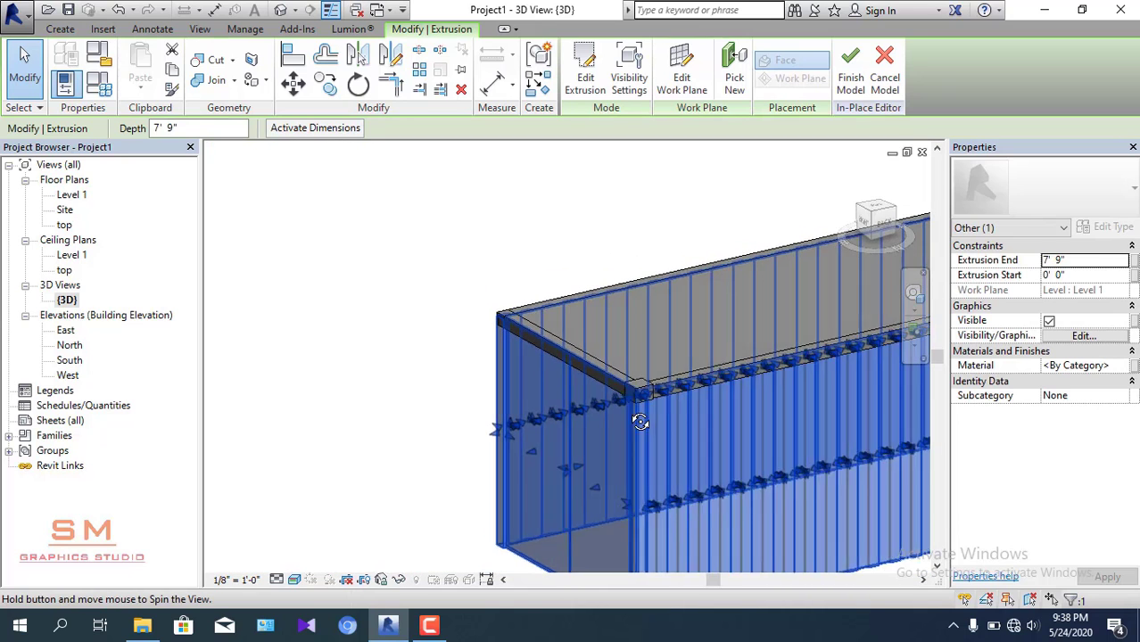
key(Escape)
scroll(702, 473, up, 3)
scroll(669, 482, up, 3)
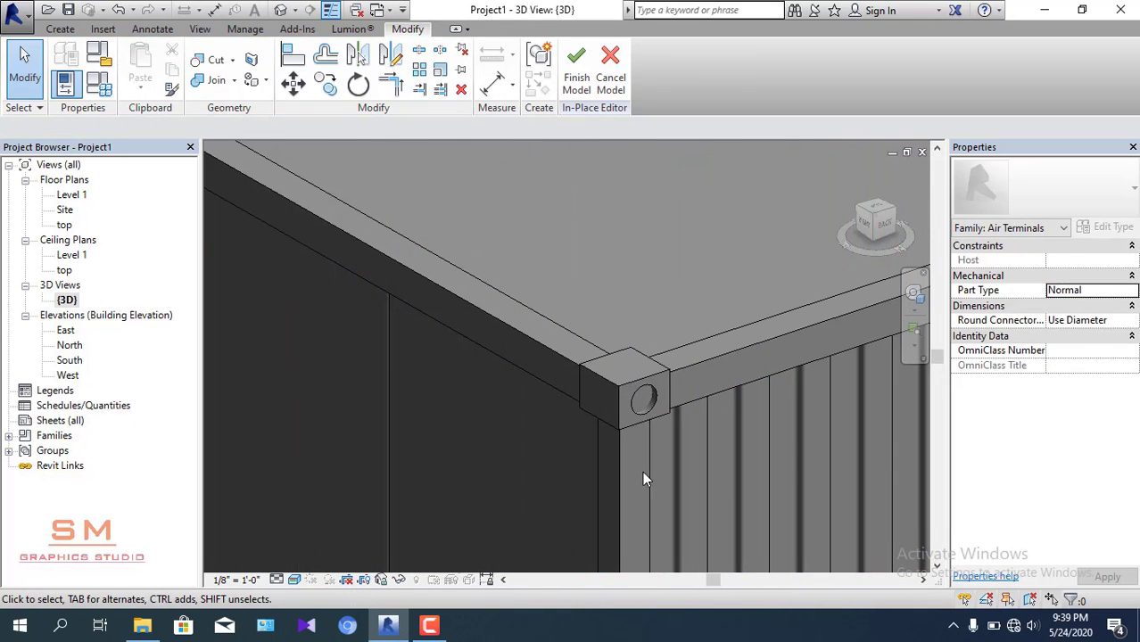
- Drag the round void's shape handle to a depth of -0'3"
scroll(644, 402, up, 2)
scroll(644, 384, up, 1)
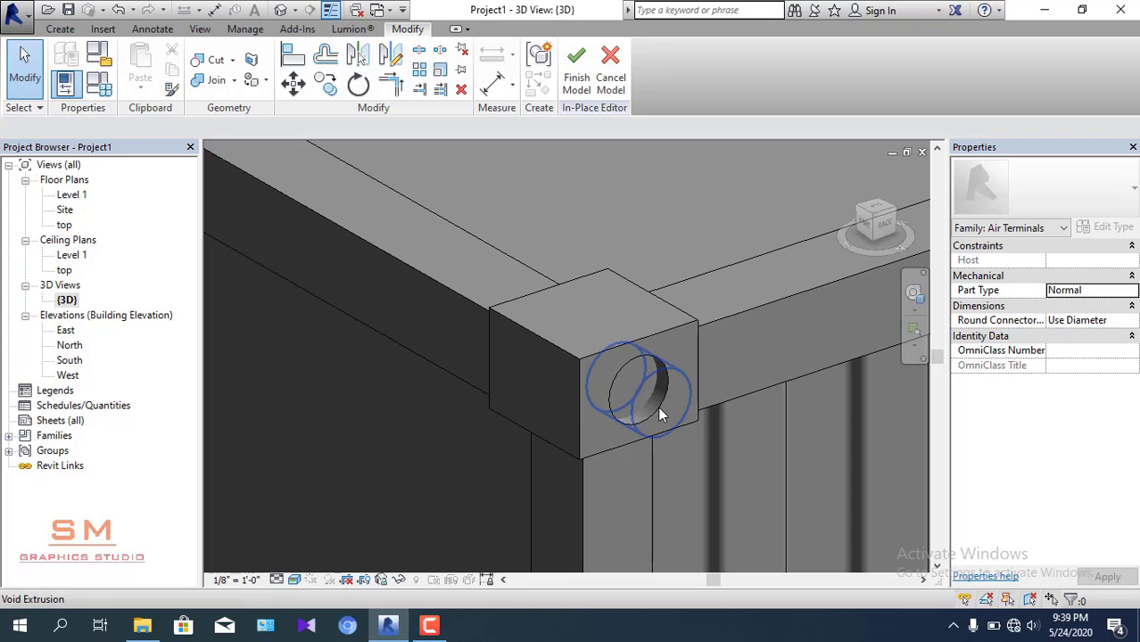
click(658, 406)
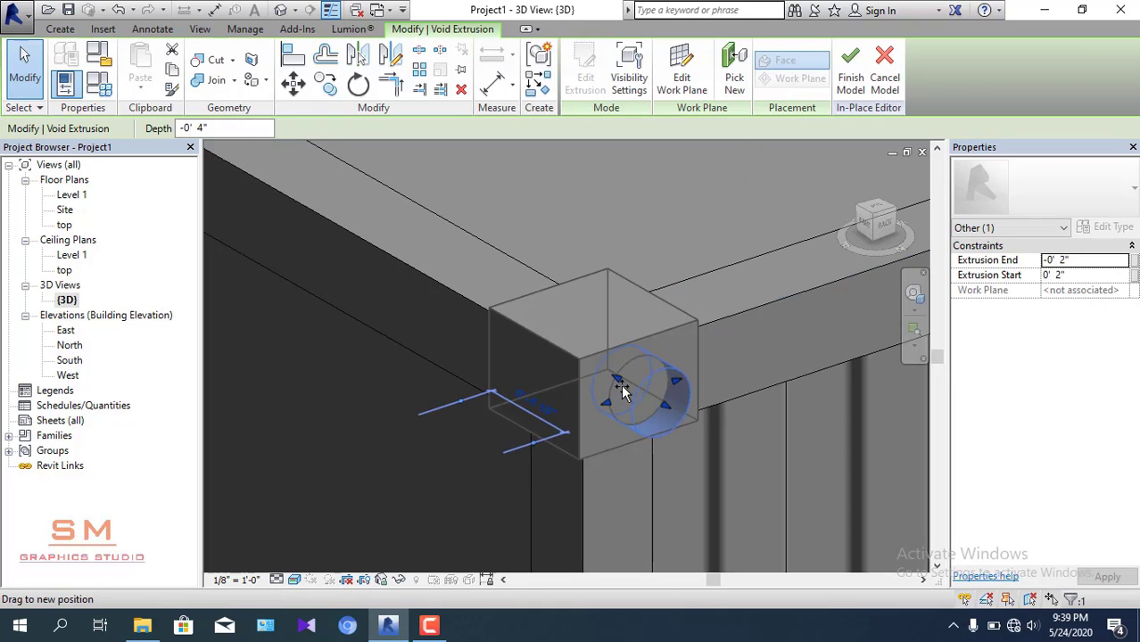
drag(621, 386, 624, 391)
scroll(540, 371, down, 2)
scroll(440, 344, down, 1)
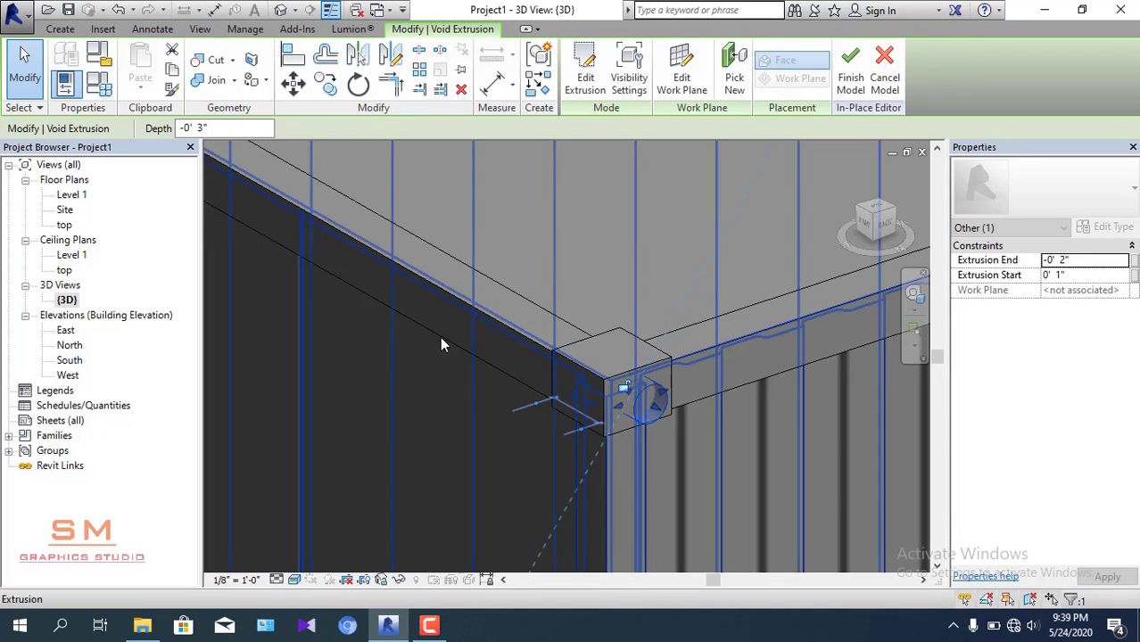
scroll(441, 339, down, 2)
click(304, 234)
scroll(535, 386, up, 3)
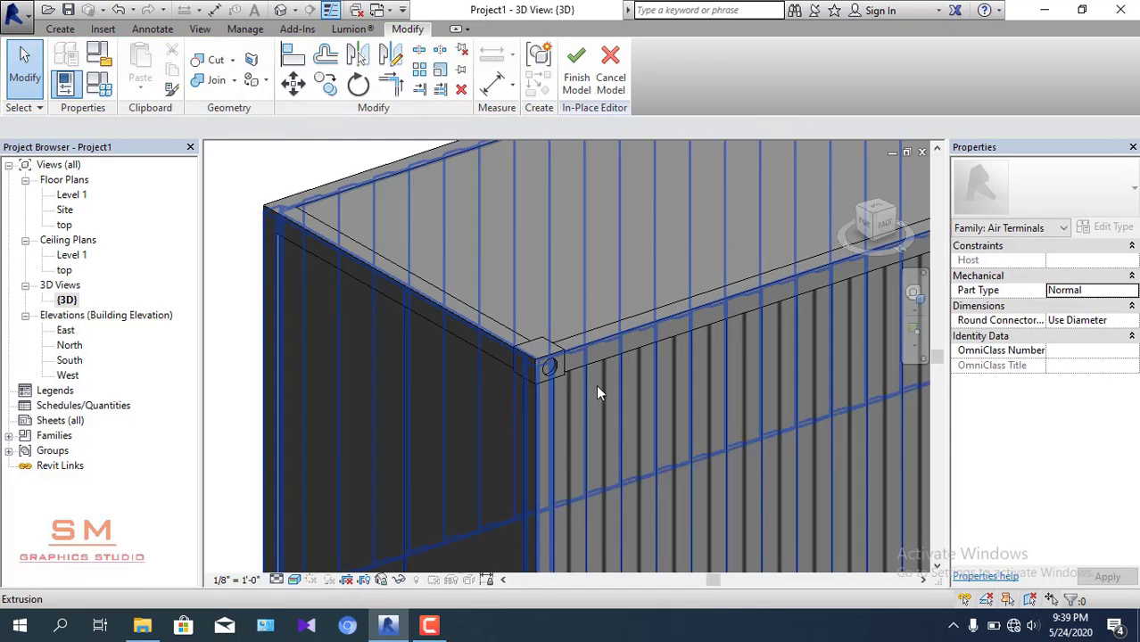
scroll(625, 383, up, 2)
scroll(803, 250, up, 2)
- Switch to the Right ViewCube view, then orbit and zoom back to the top corner
click(868, 225)
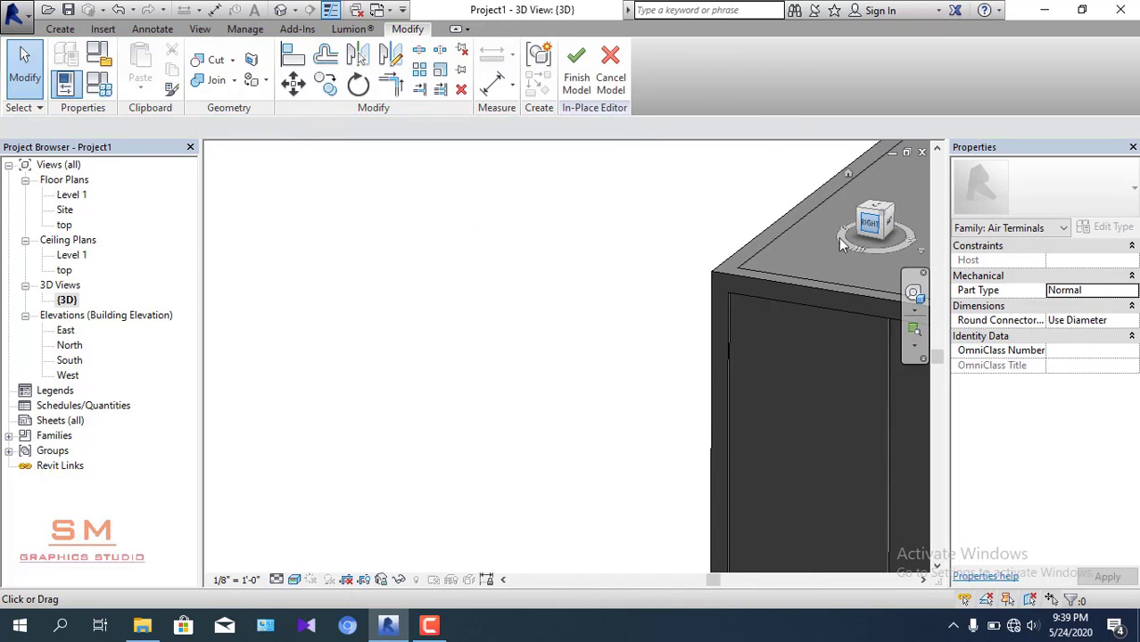
shift+middle_drag(644, 371, 657, 364)
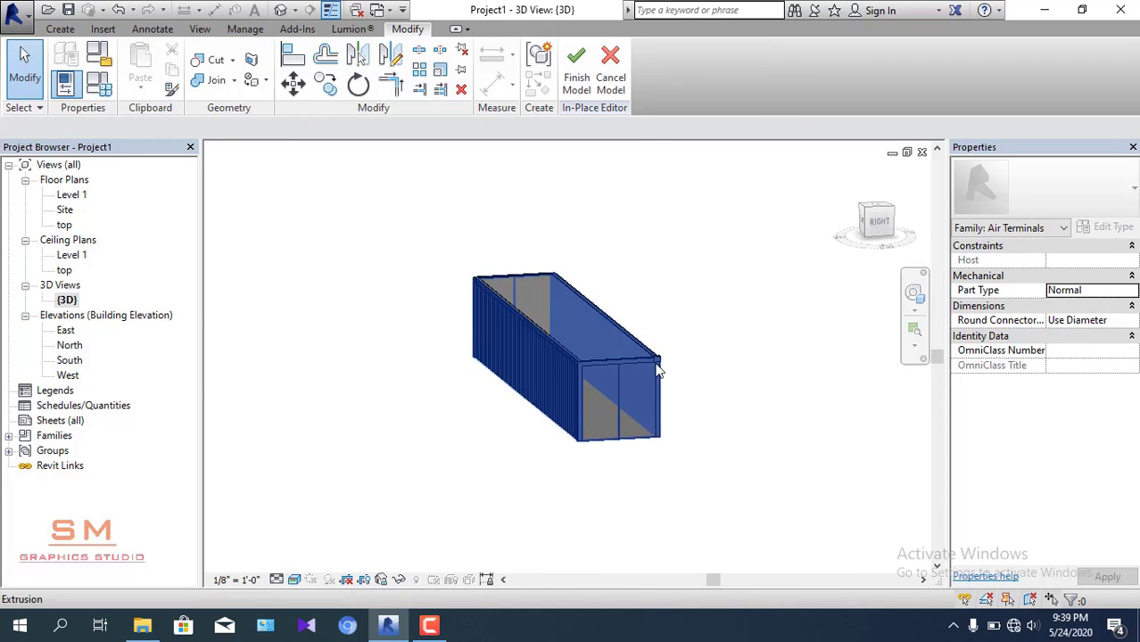
scroll(666, 361, up, 3)
scroll(666, 362, up, 2)
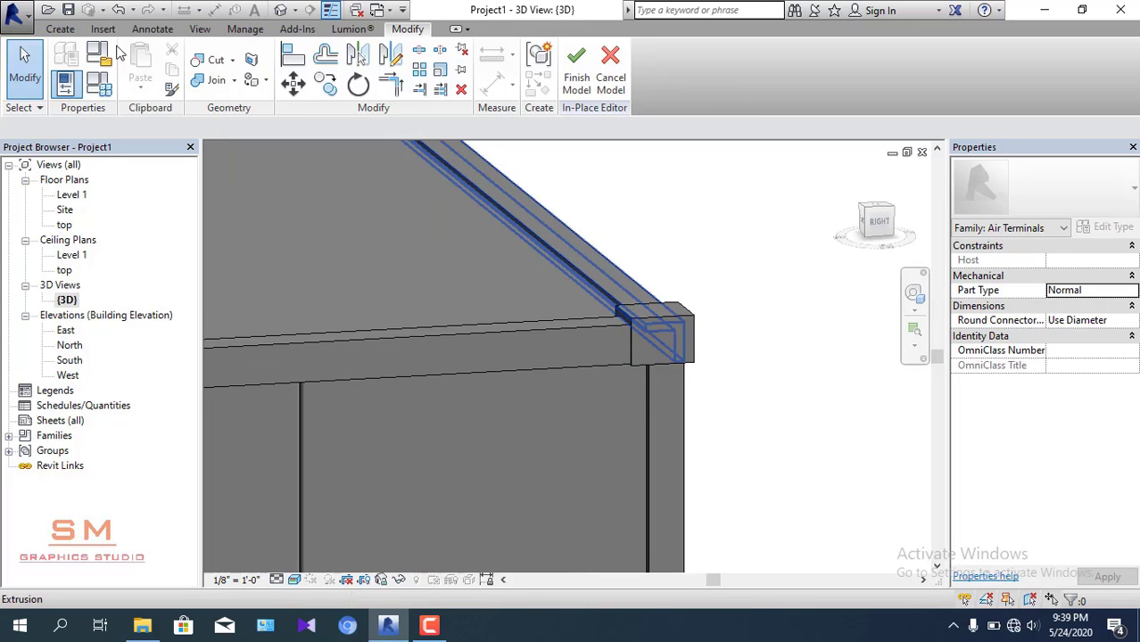
- Start a new solid extrusion, then cancel it
click(61, 30)
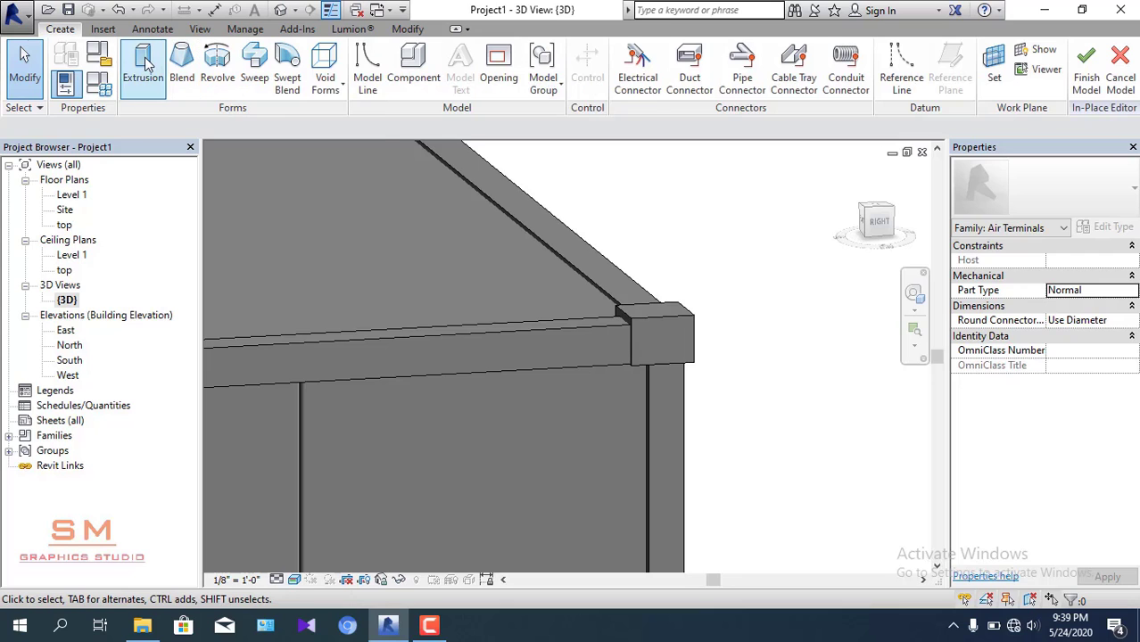
click(144, 68)
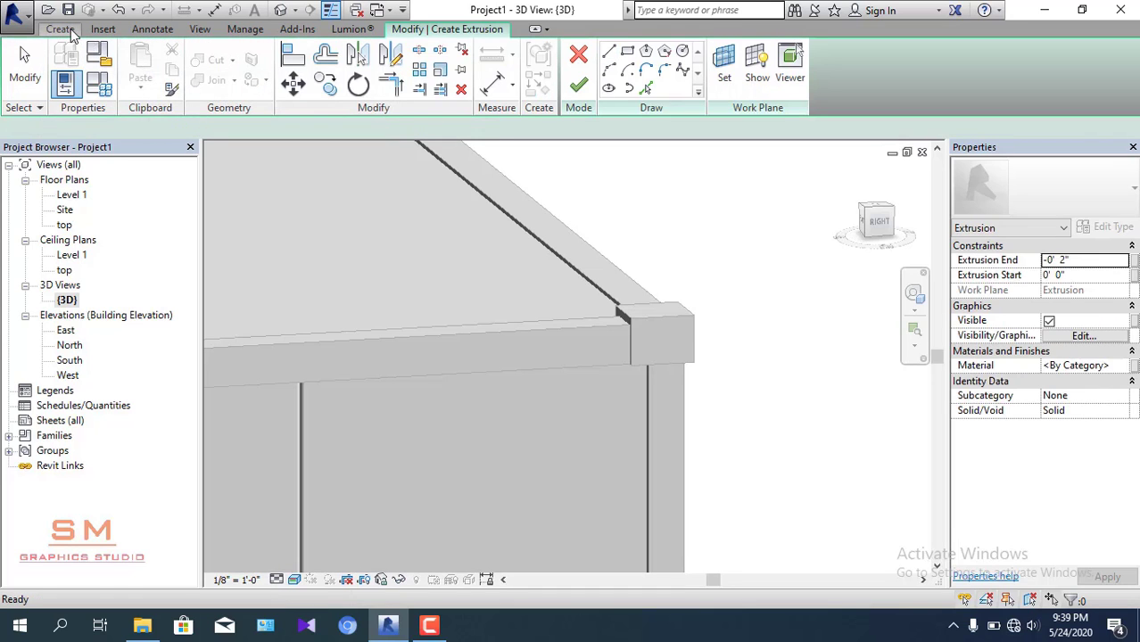
click(61, 30)
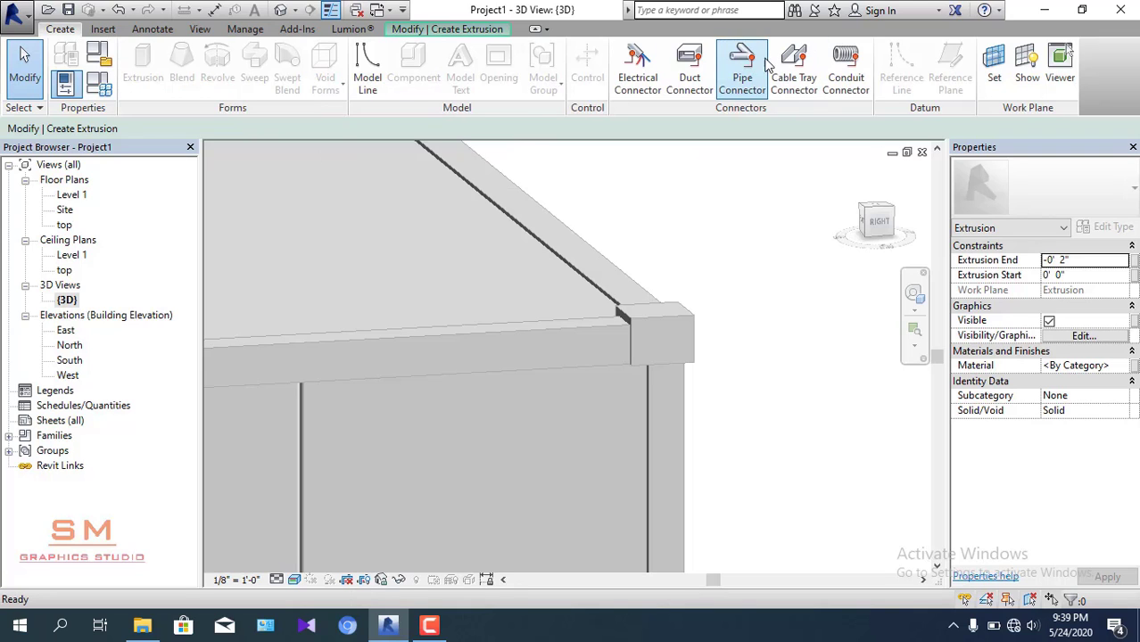
click(435, 32)
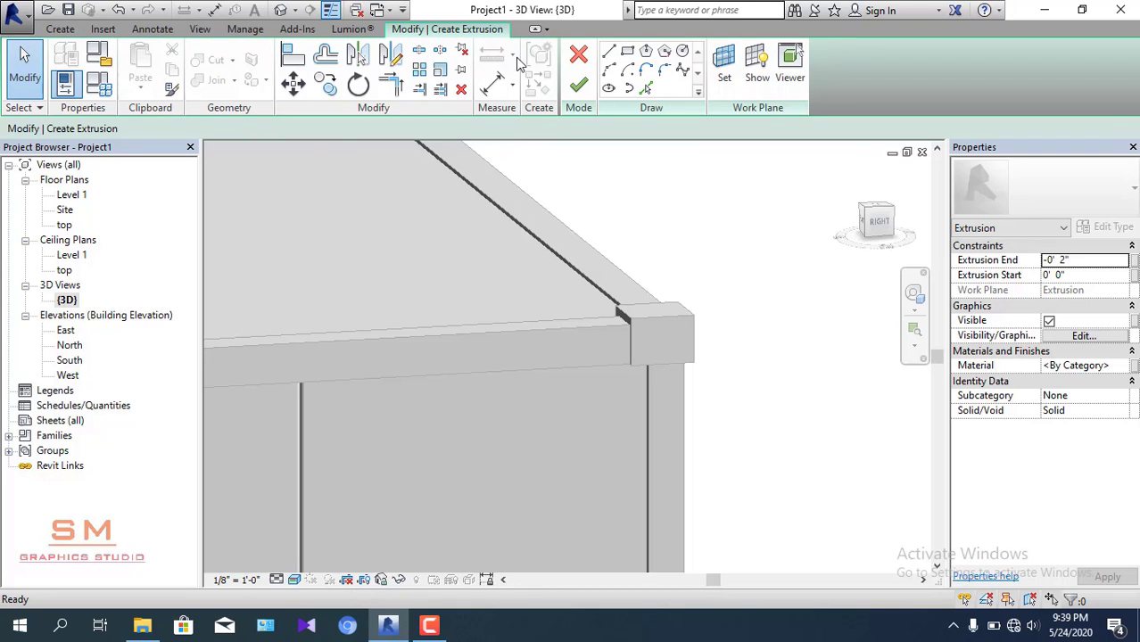
click(577, 58)
- Set the work plane by picking the corner box's front face
click(74, 30)
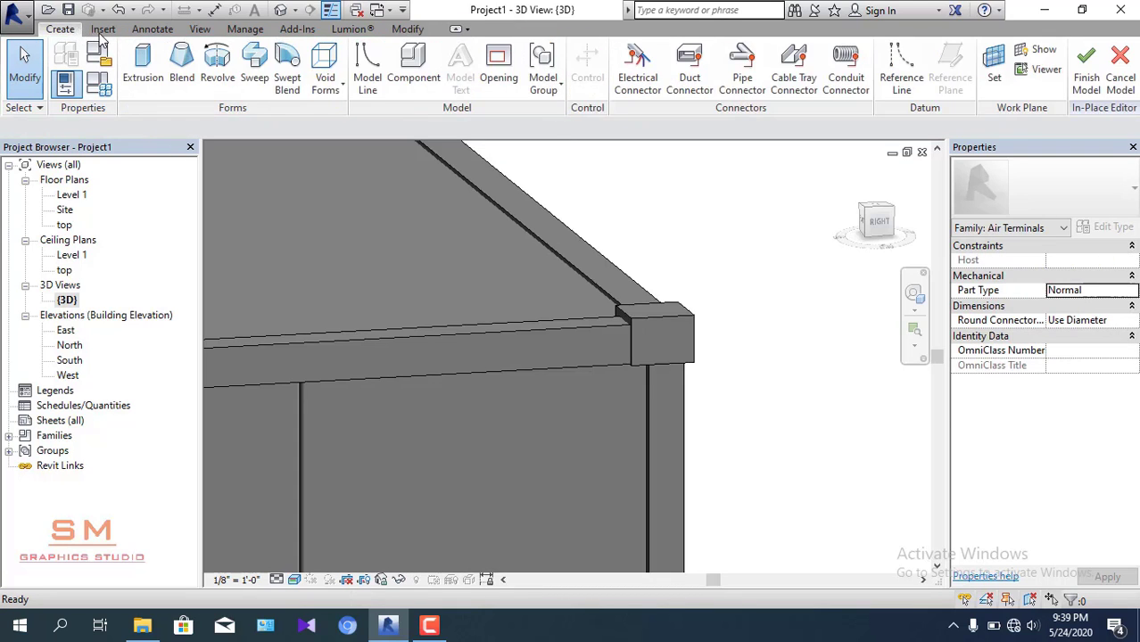
click(996, 67)
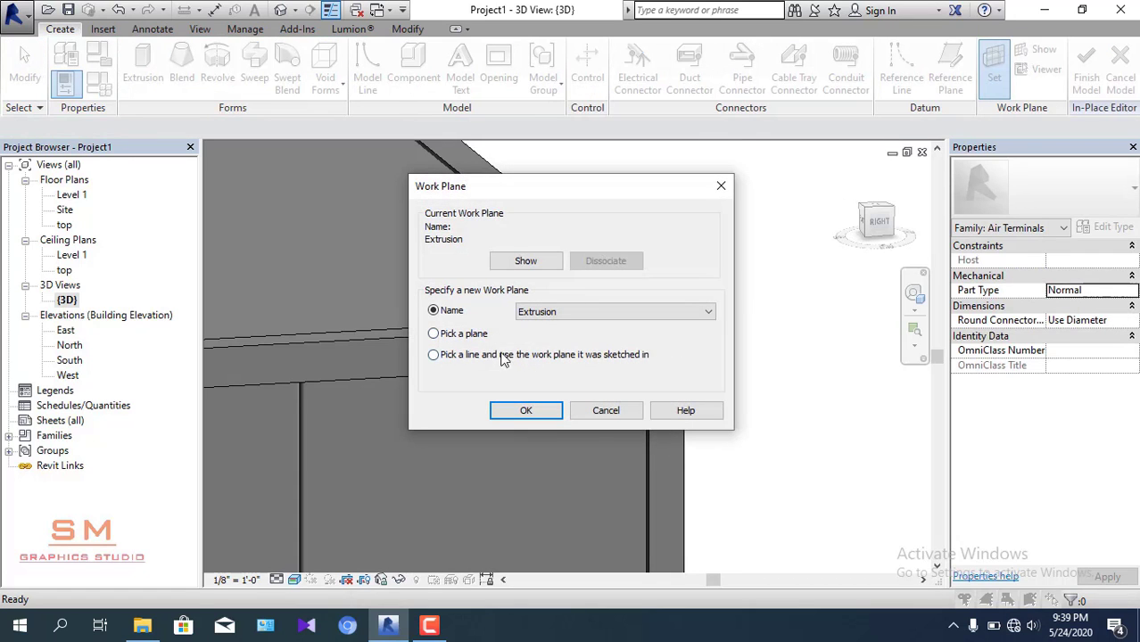
click(528, 411)
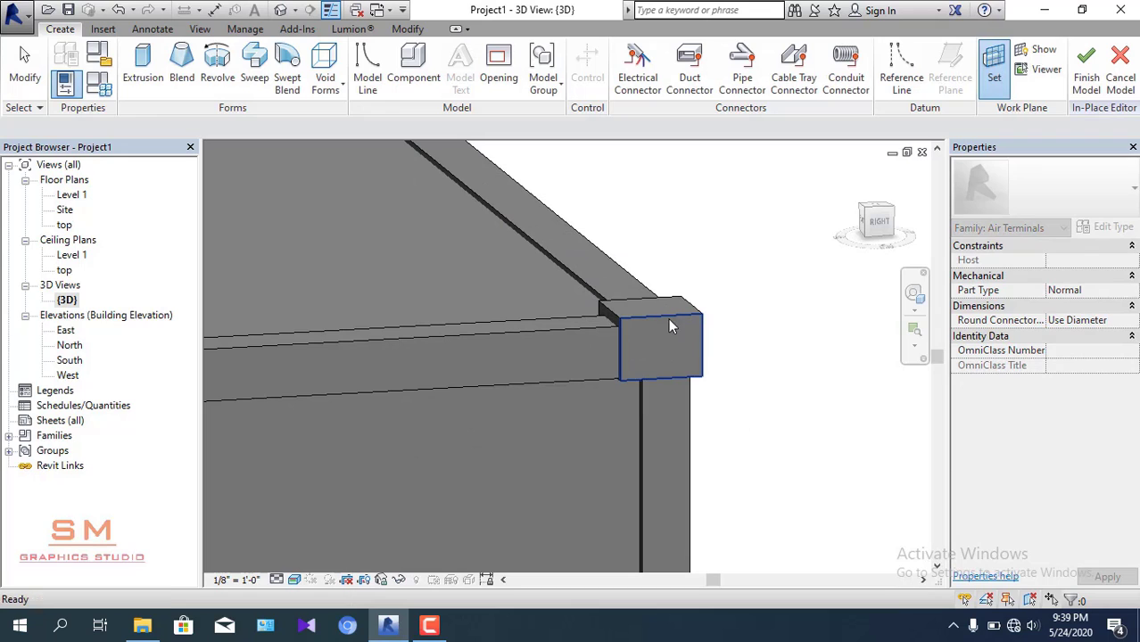
click(667, 318)
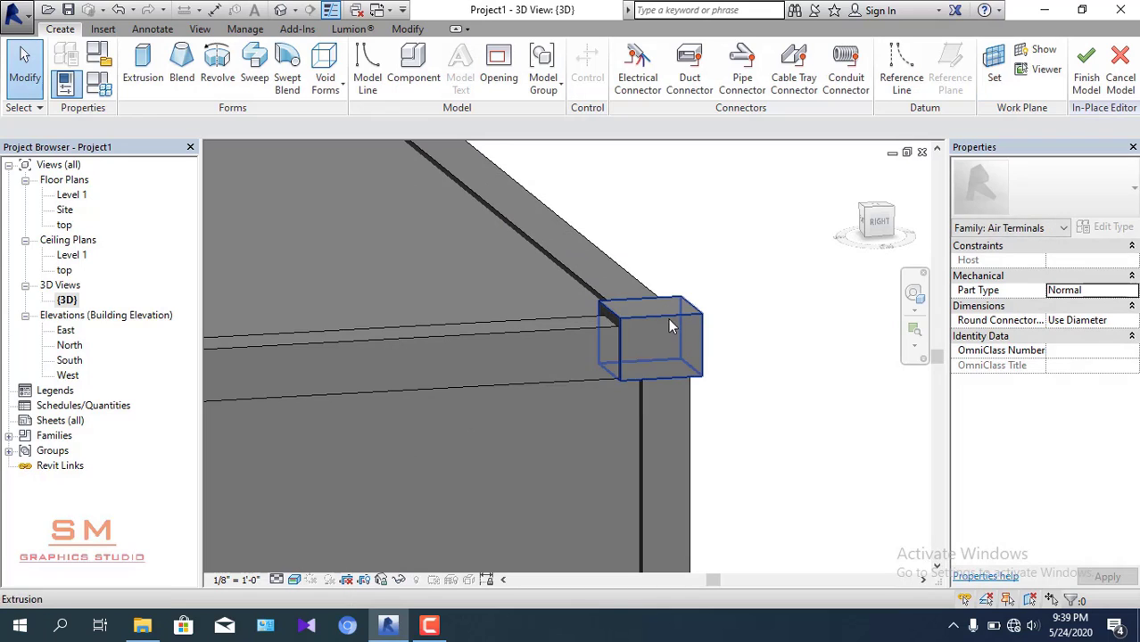
- Start a void extrusion and zoom in on the box face in the Right view
click(344, 83)
click(385, 123)
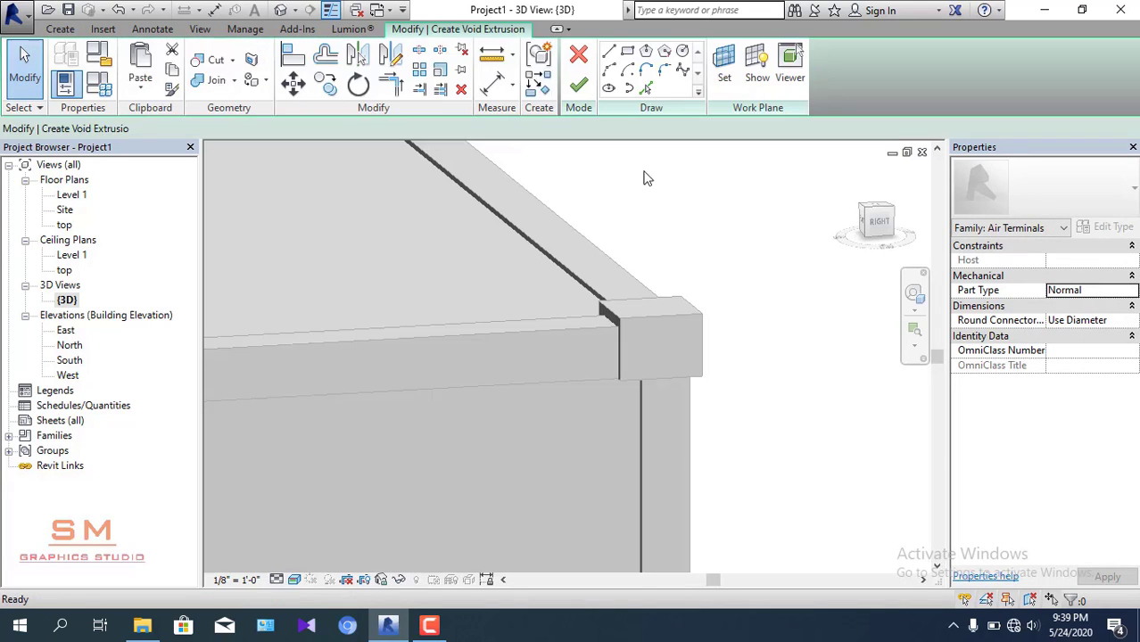
click(886, 229)
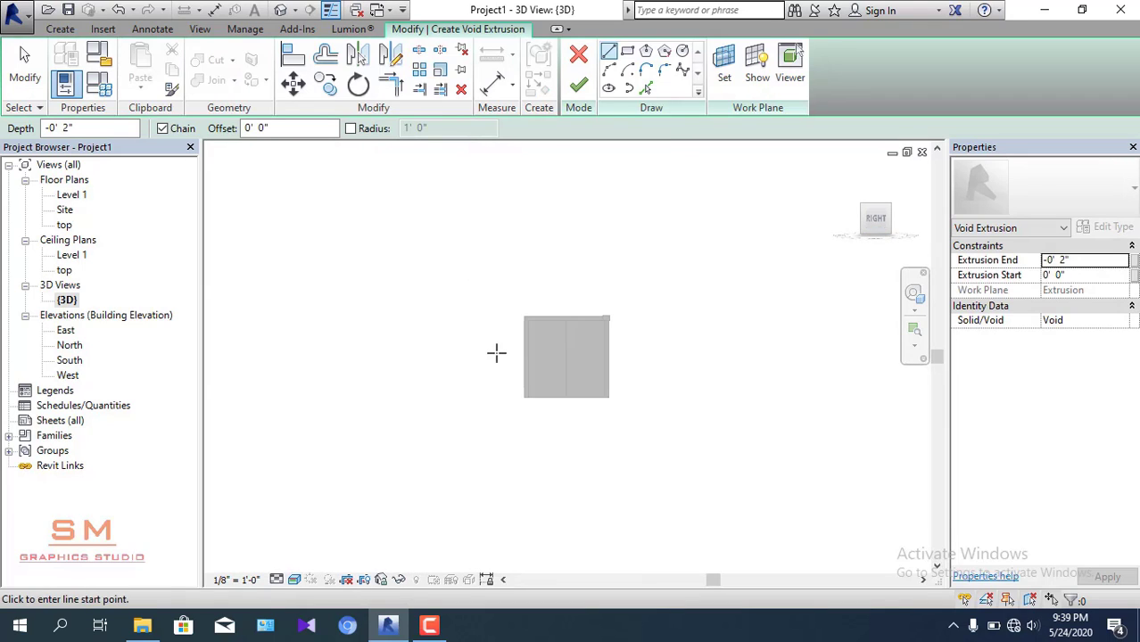
scroll(612, 332, up, 2)
scroll(614, 319, up, 3)
scroll(598, 300, up, 3)
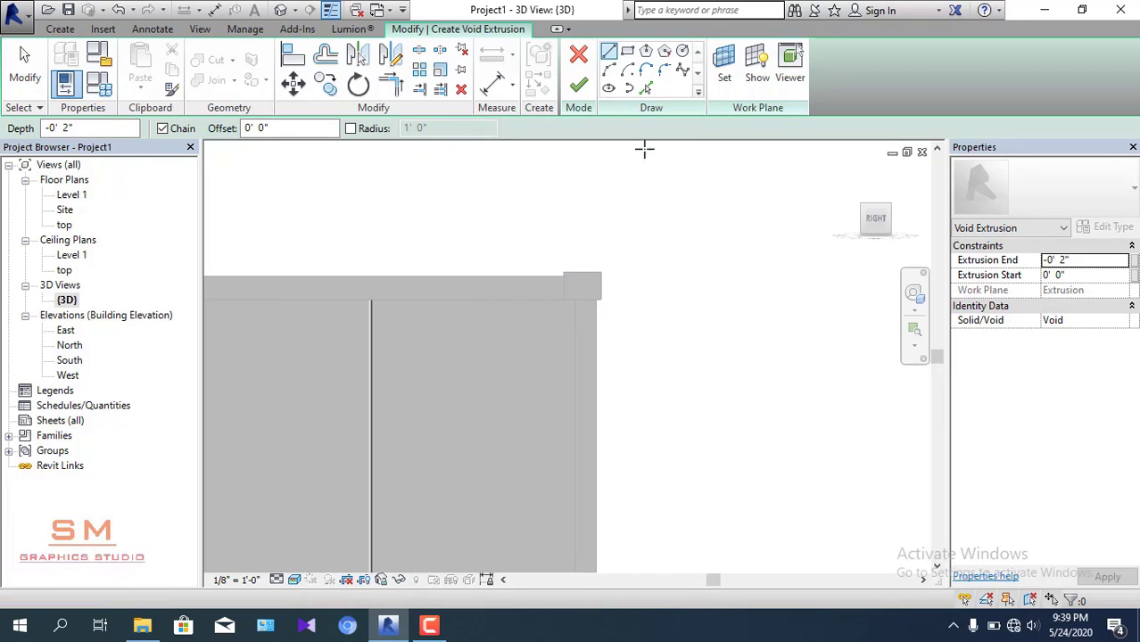
scroll(584, 234, up, 2)
scroll(570, 294, up, 2)
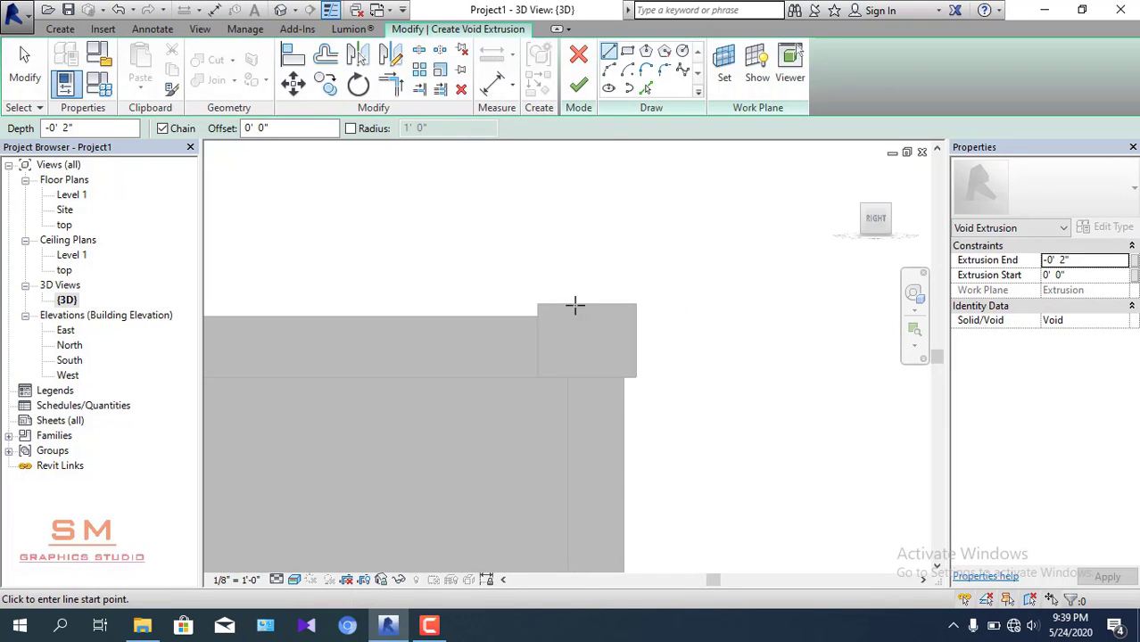
scroll(543, 342, up, 1)
- Draw a horizontal and a vertical guide line crossing on the box face
click(538, 343)
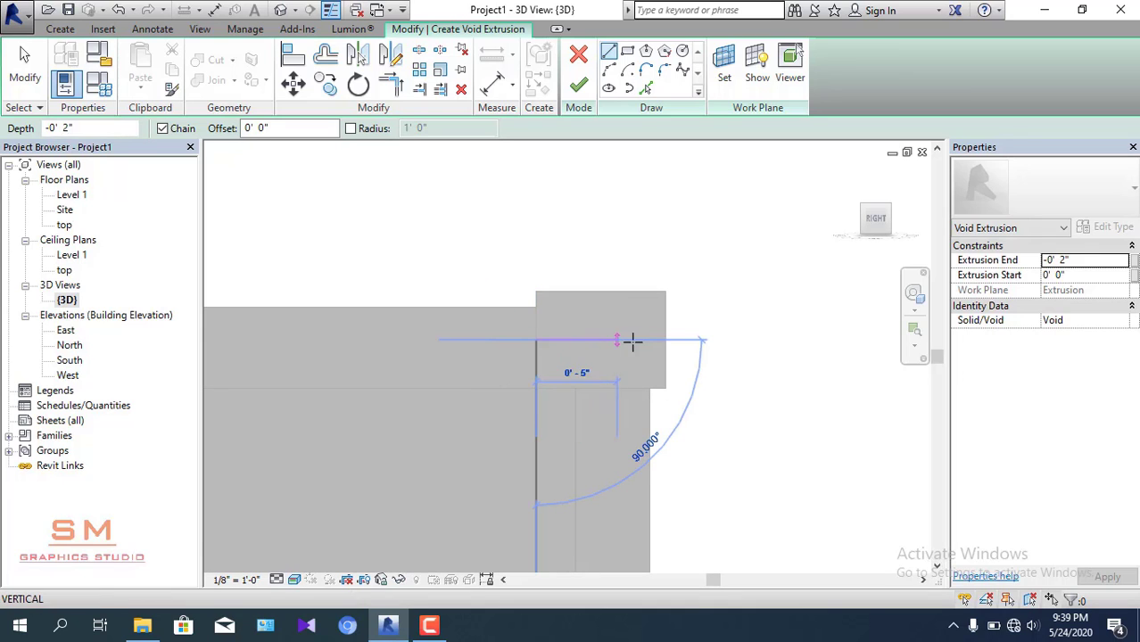
click(666, 339)
key(Escape)
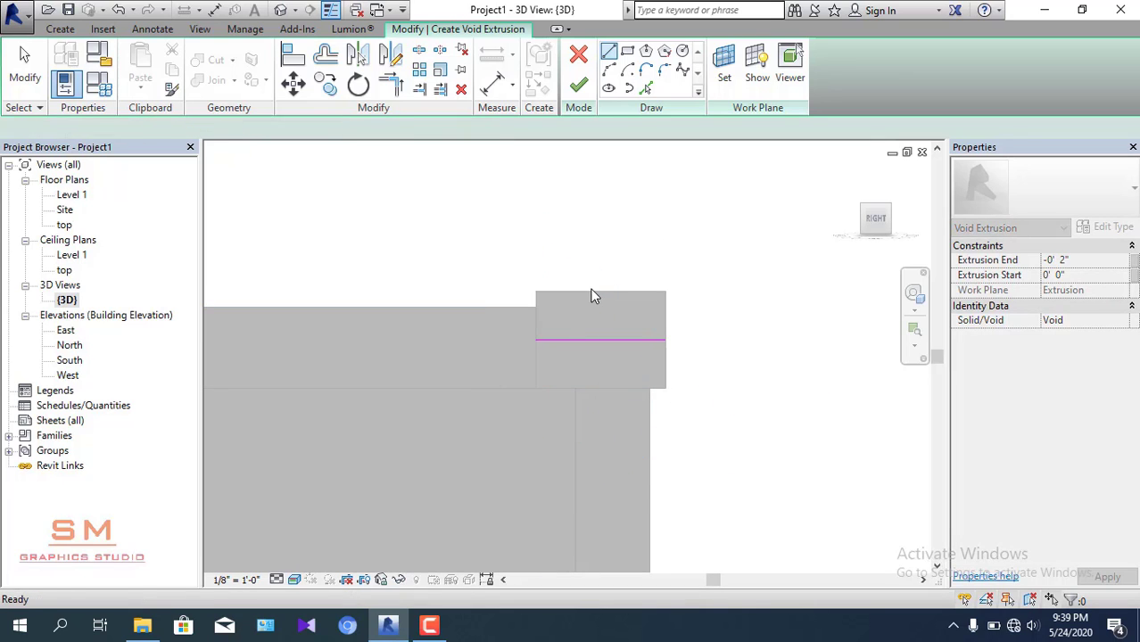
click(594, 387)
key(Escape)
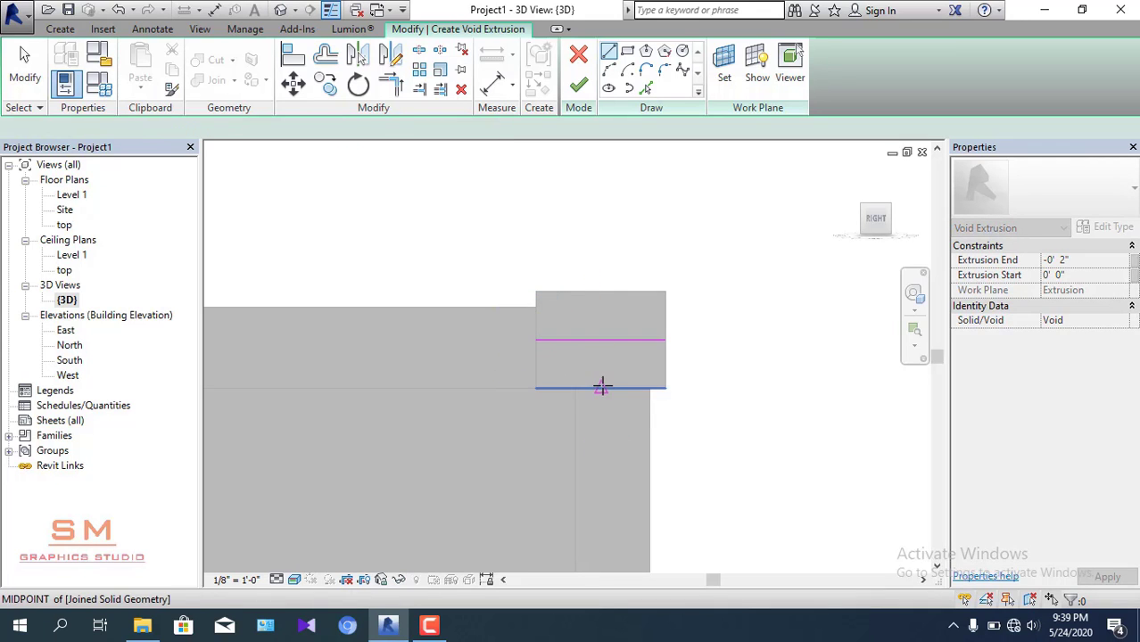
click(600, 388)
click(601, 292)
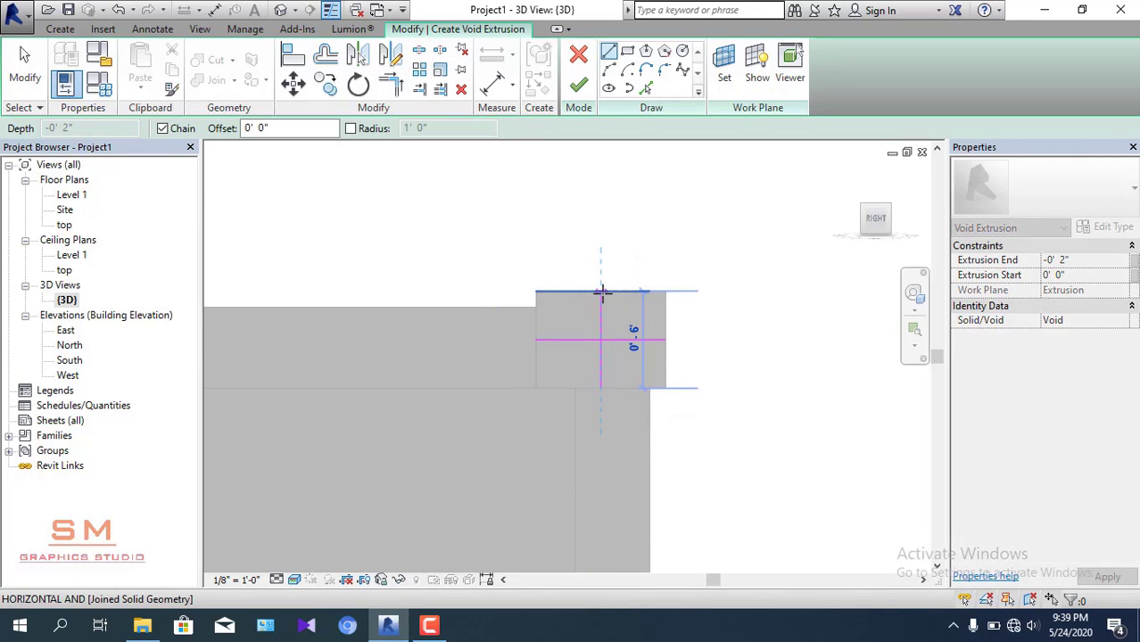
- Draw a circle centred on the guide lines' crossing and set its radius to 2"
click(683, 52)
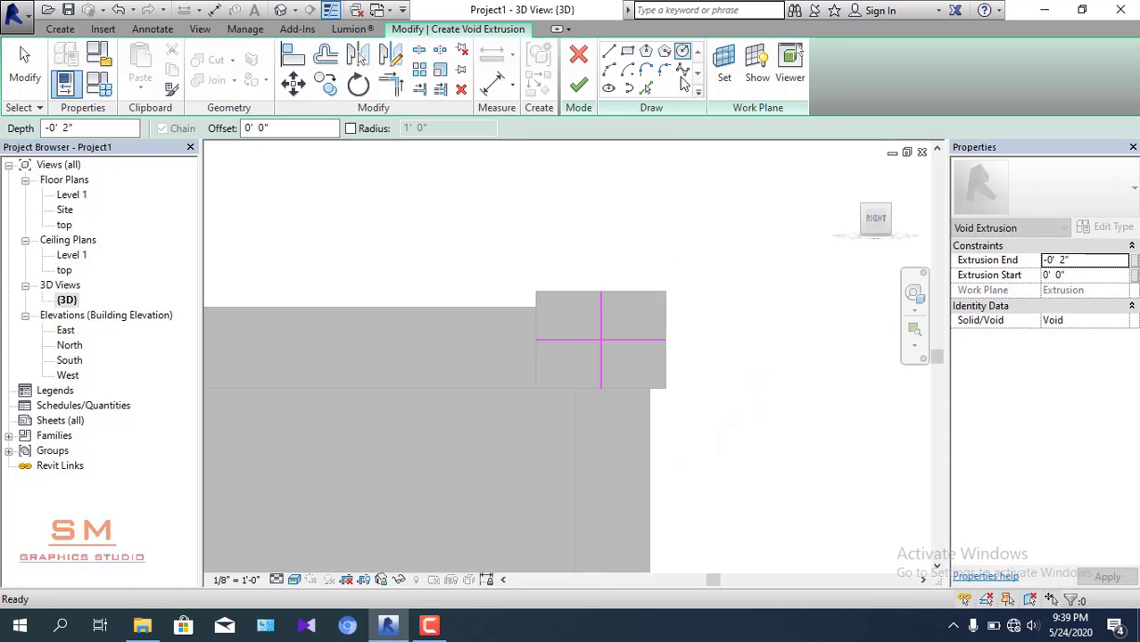
scroll(596, 350, up, 2)
click(605, 335)
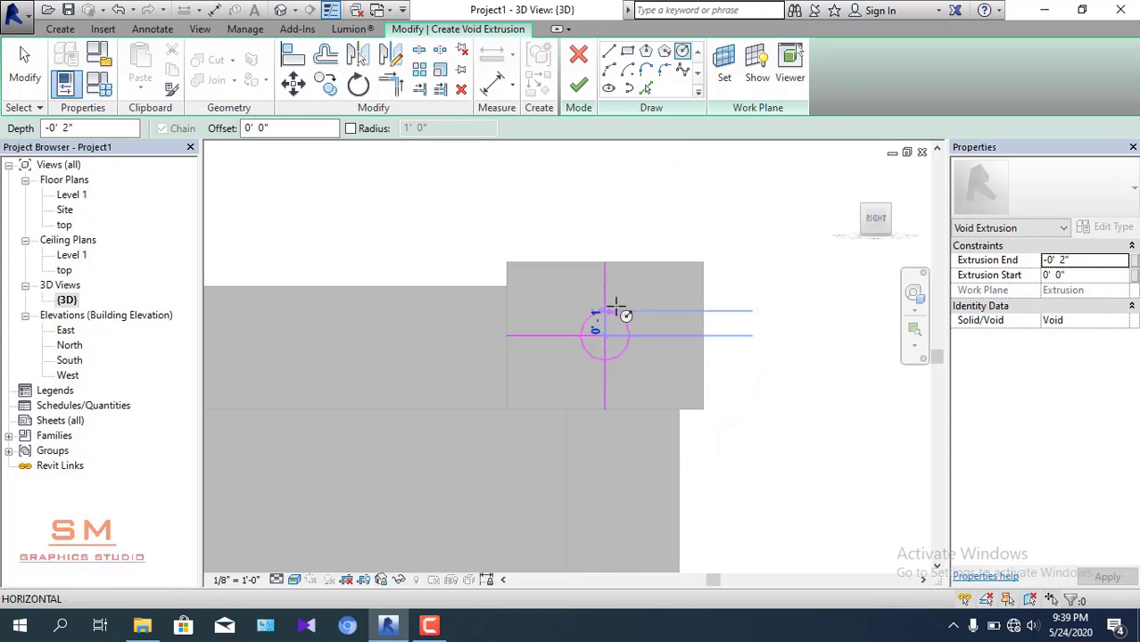
click(616, 296)
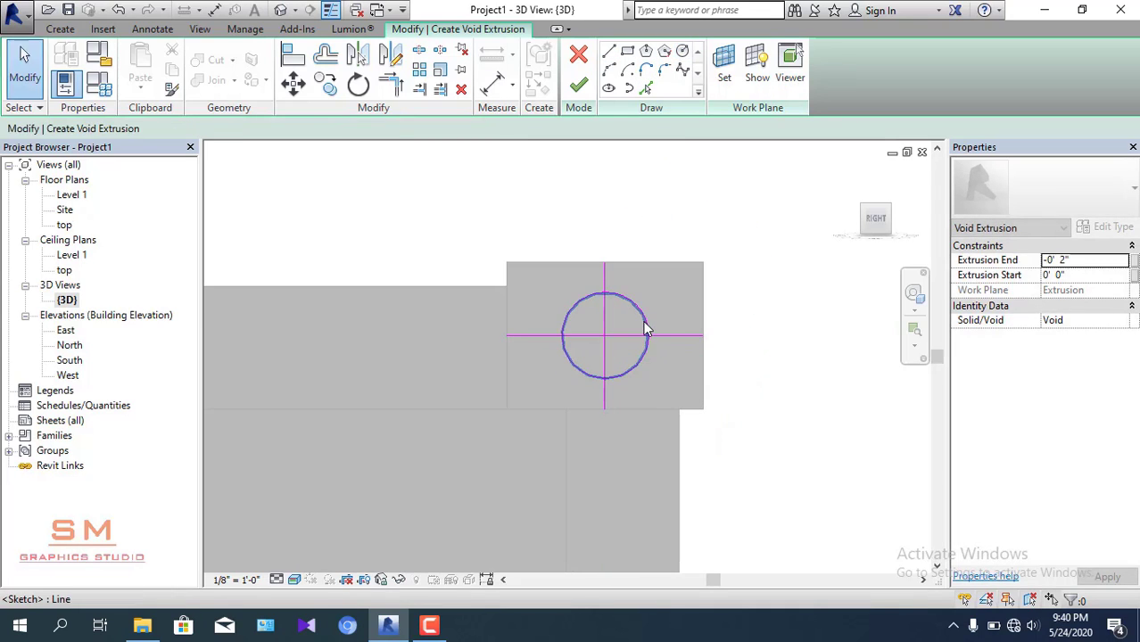
key(Escape)
key(Escape)
click(566, 353)
click(589, 348)
text(2")
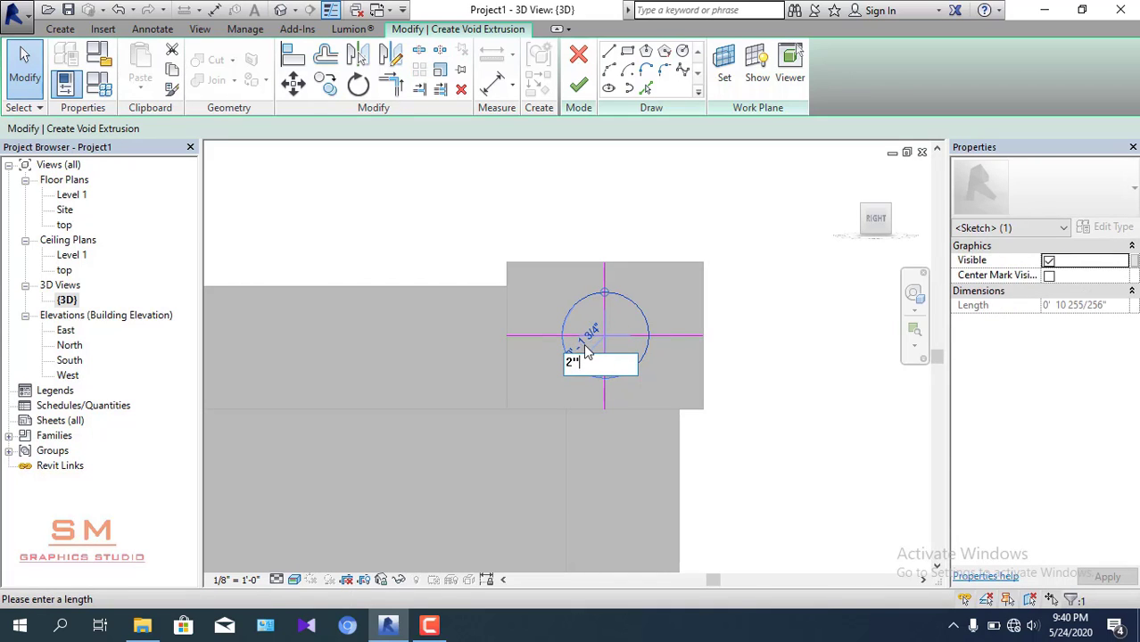
key(Return)
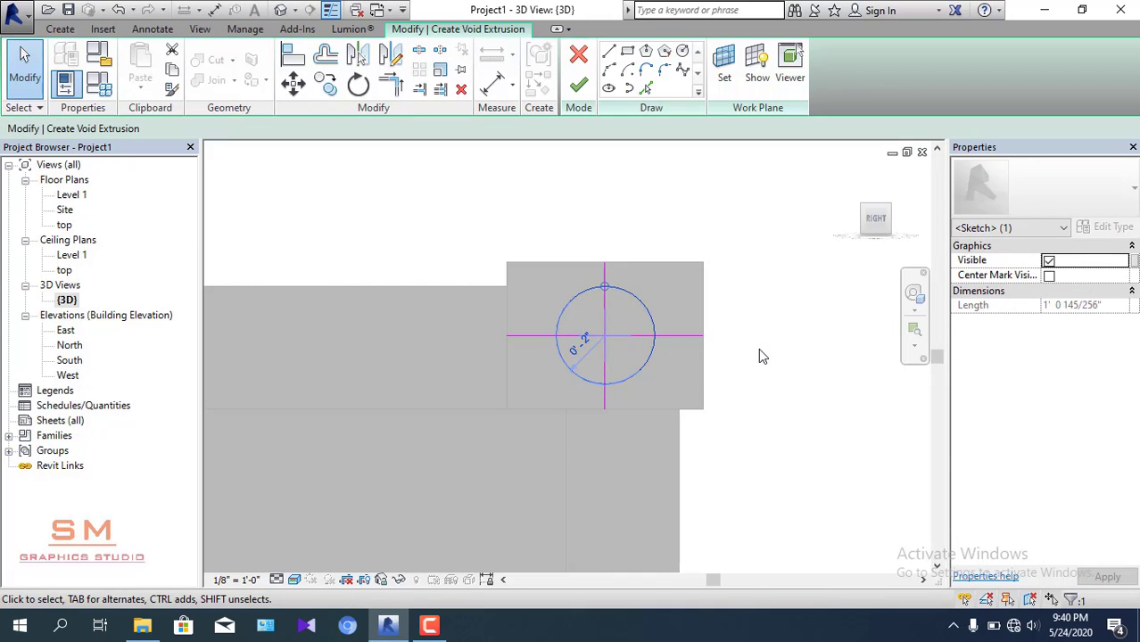
- Delete the horizontal guide line and orbit the model to an oblique angle
click(759, 356)
click(691, 338)
key(Delete)
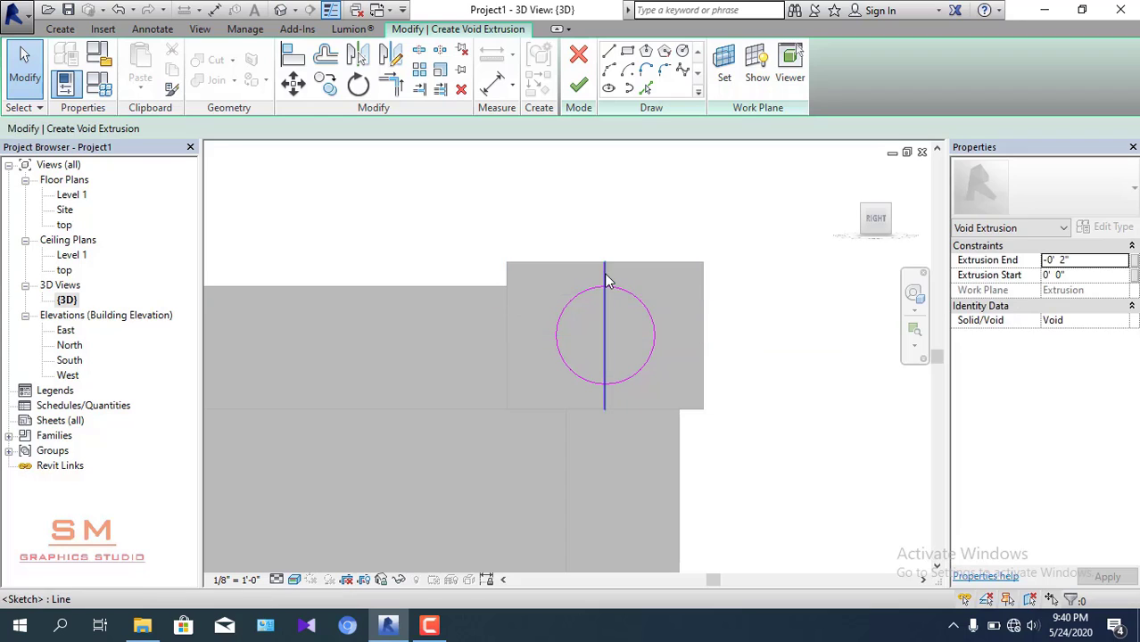
scroll(672, 297, down, 2)
scroll(600, 326, down, 2)
mouse_move(599, 325)
shift+middle_down()
mouse_move(616, 389)
mouse_move(1030, 306)
shift+middle_up()
scroll(594, 280, down, 1)
scroll(594, 280, down, 1)
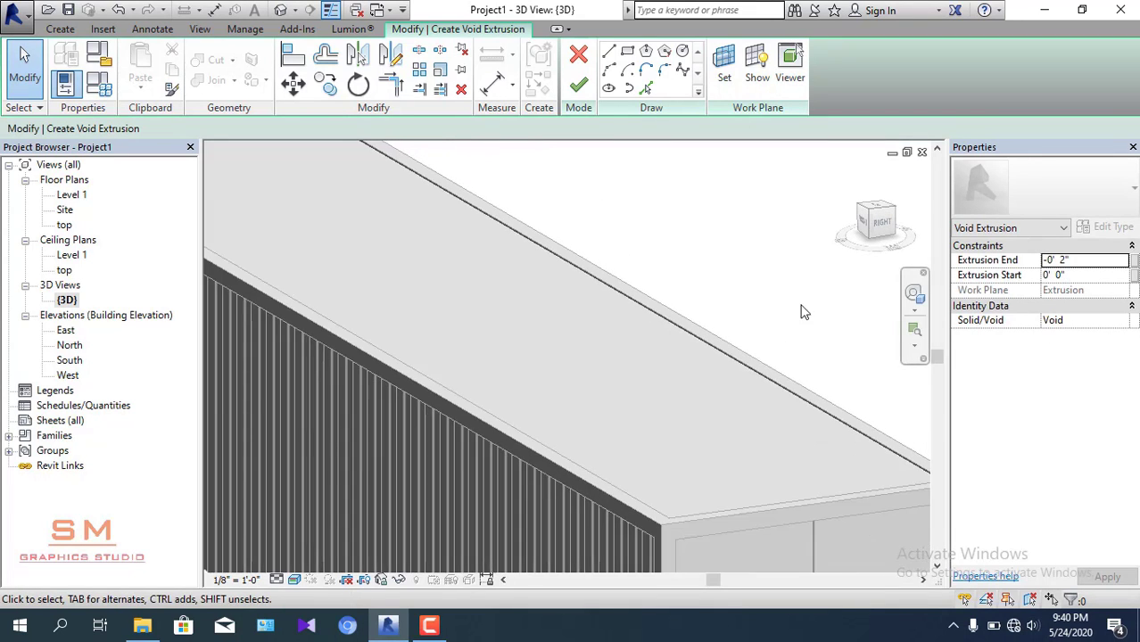
scroll(624, 193, down, 2)
- Finish the void extrusion and orbit around the container's corner
click(579, 93)
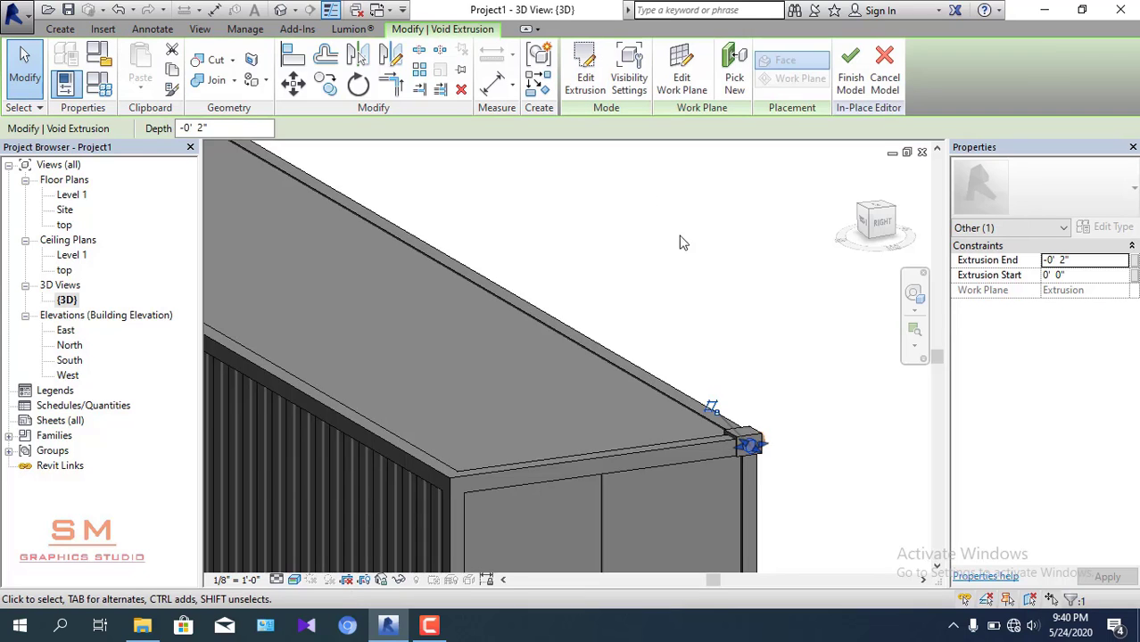
click(778, 404)
mouse_move(778, 404)
shift+middle_down()
mouse_move(797, 443)
mouse_move(538, 493)
shift+middle_up()
click(536, 477)
scroll(538, 476, up, 1)
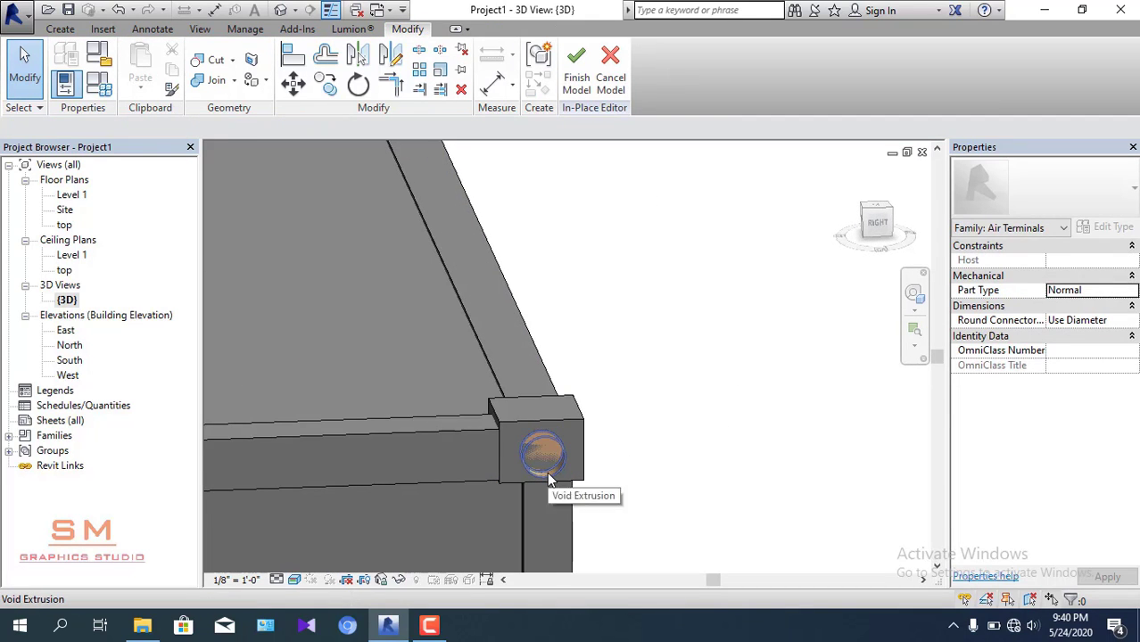
- Drag the new void's shape handle so its Extrusion Start reads 0'6"
click(549, 479)
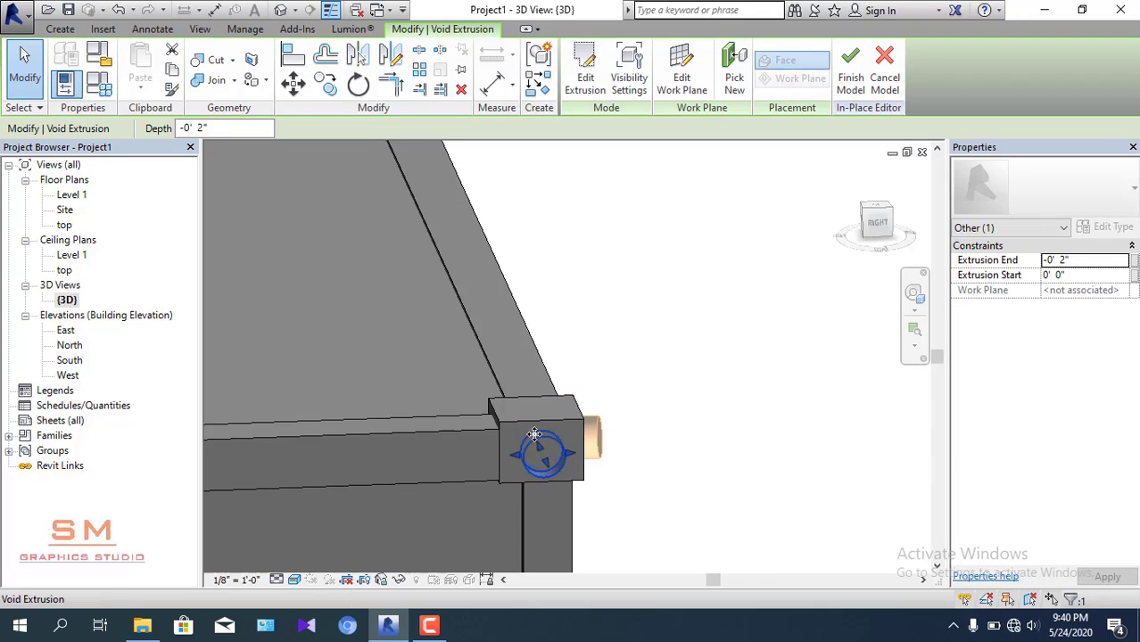
drag(537, 441, 534, 430)
click(637, 430)
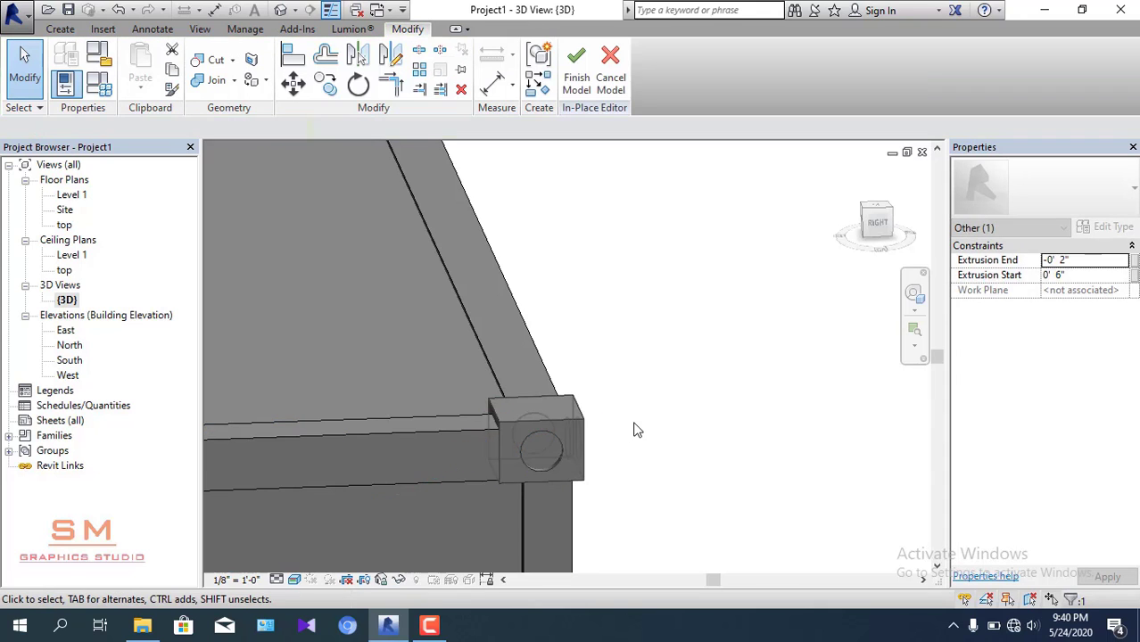
mouse_move(637, 430)
shift+middle_down()
mouse_move(749, 439)
mouse_move(598, 490)
mouse_move(497, 473)
mouse_move(486, 423)
mouse_move(624, 342)
shift+middle_up()
- Orbit and pan to a close-up of the container's top corner to check the hole
scroll(501, 397, up, 3)
scroll(502, 397, up, 1)
shift+middle_drag(544, 356, 575, 389)
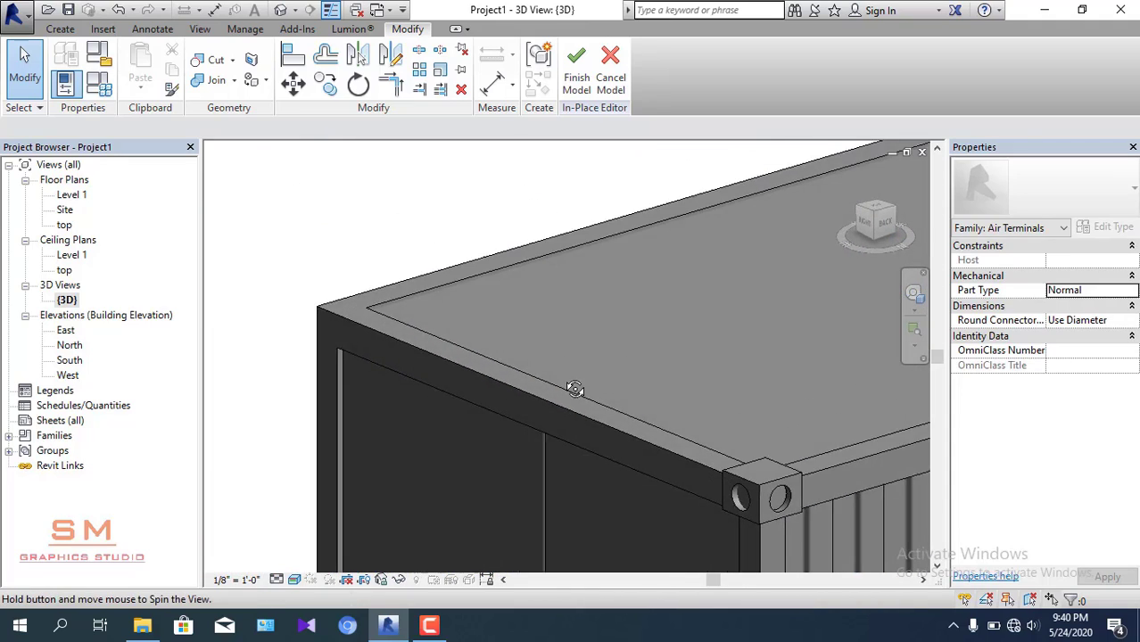
scroll(630, 363, down, 3)
scroll(619, 349, down, 2)
middle_drag(620, 349, 321, 271)
- In the Level 1 floor plan, window-select the corner box and its void
double_click(71, 194)
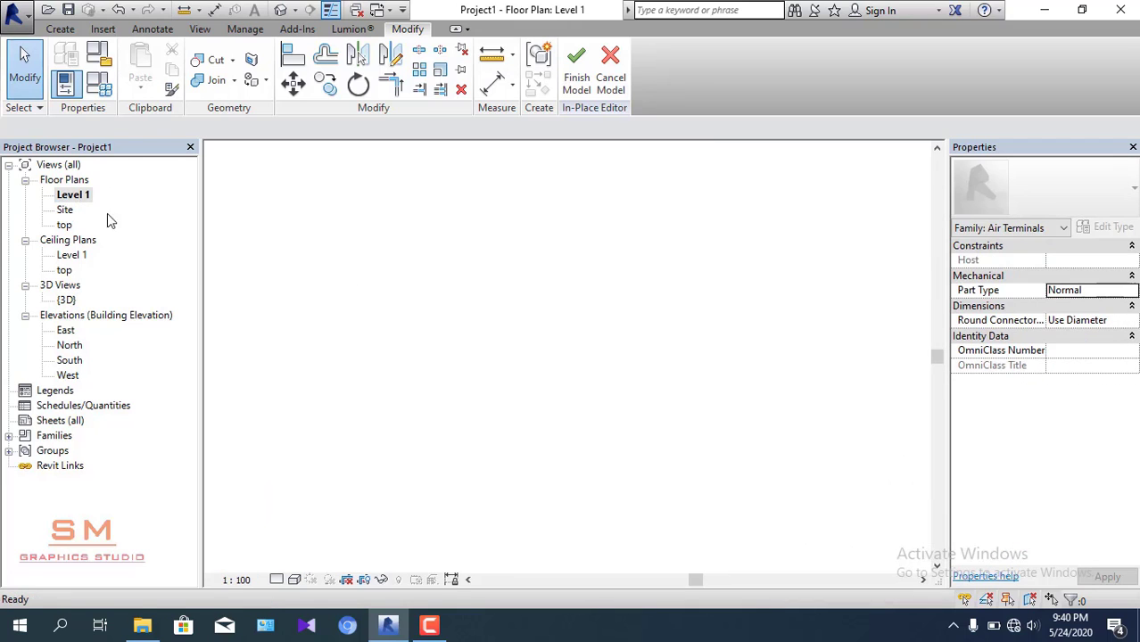
scroll(649, 196, up, 2)
scroll(642, 193, up, 1)
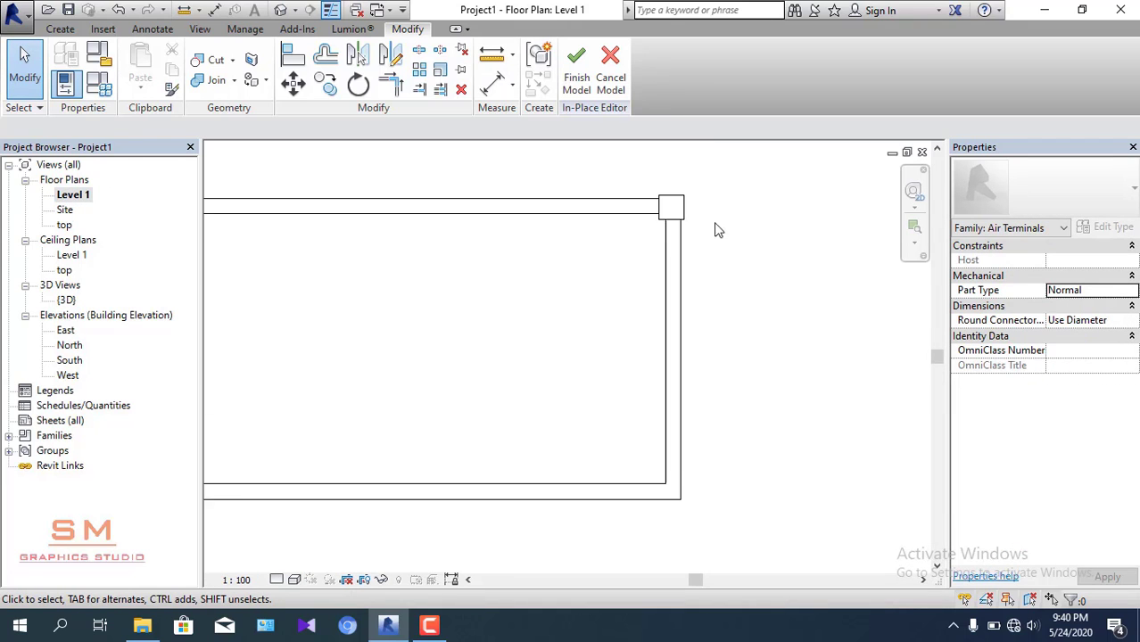
scroll(638, 190, up, 1)
drag(606, 157, 720, 272)
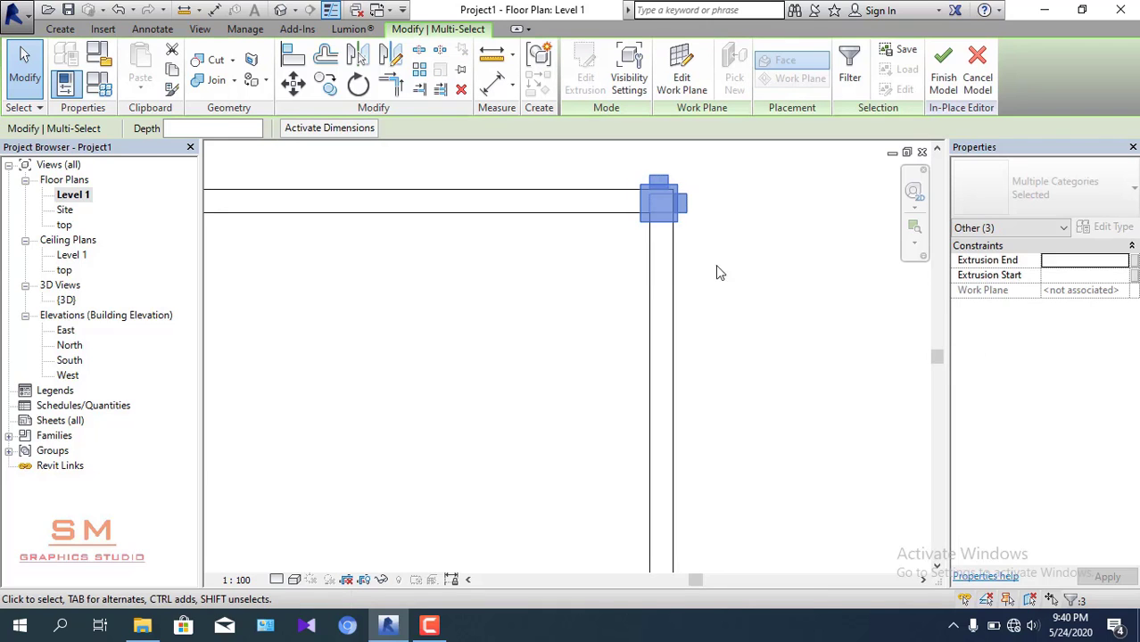
scroll(723, 221, down, 3)
scroll(728, 230, down, 2)
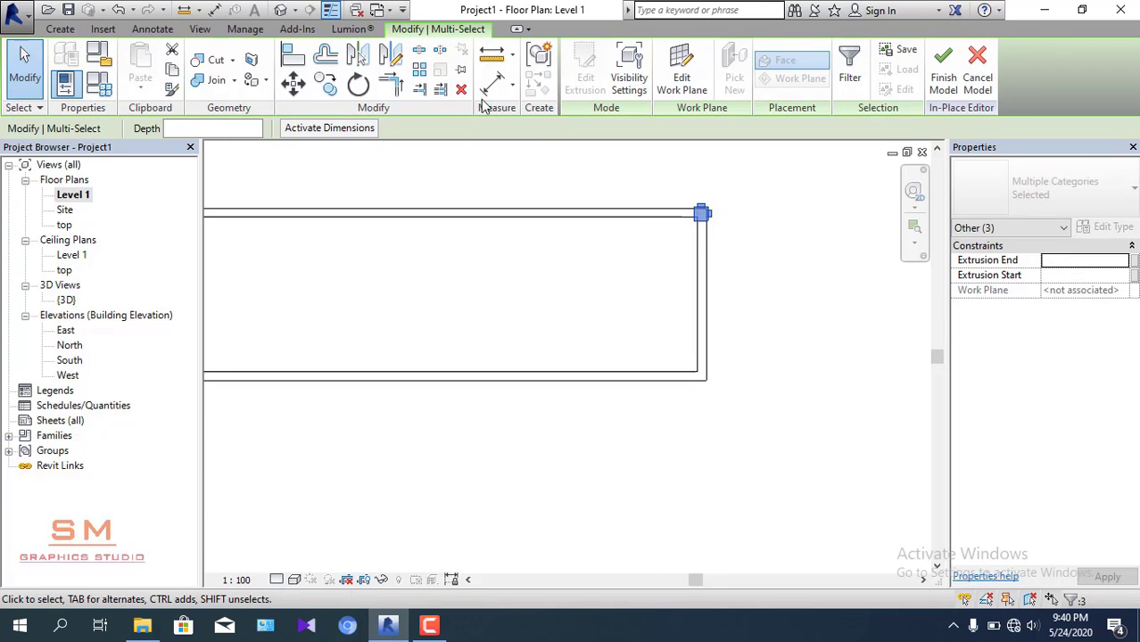
- Make a first mirrored copy of the corner piece
click(385, 65)
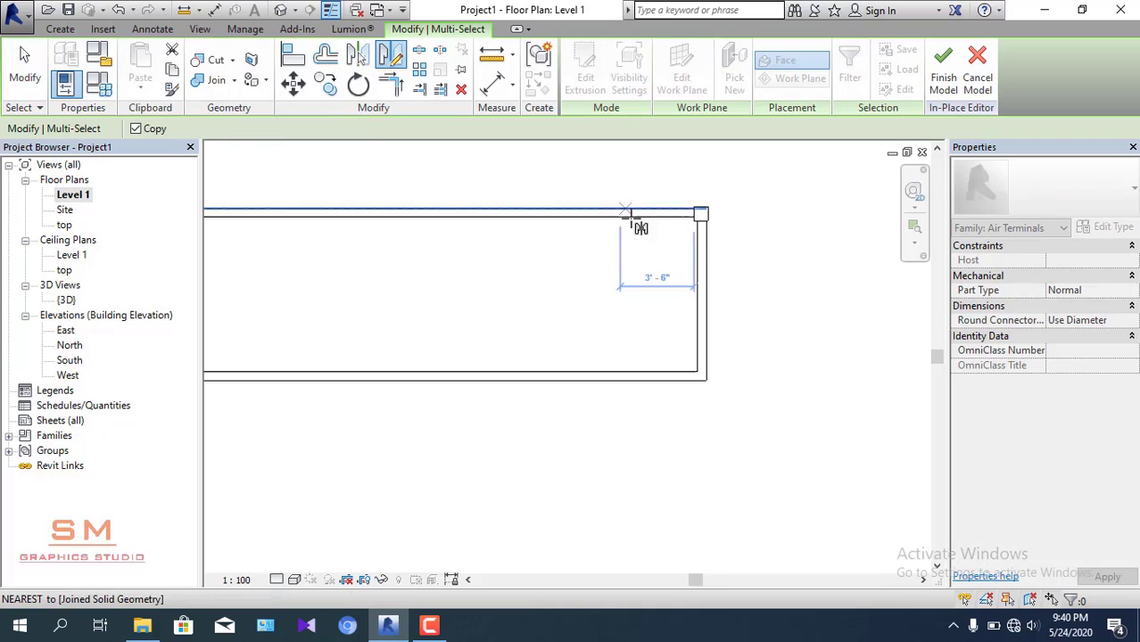
scroll(694, 298, up, 1)
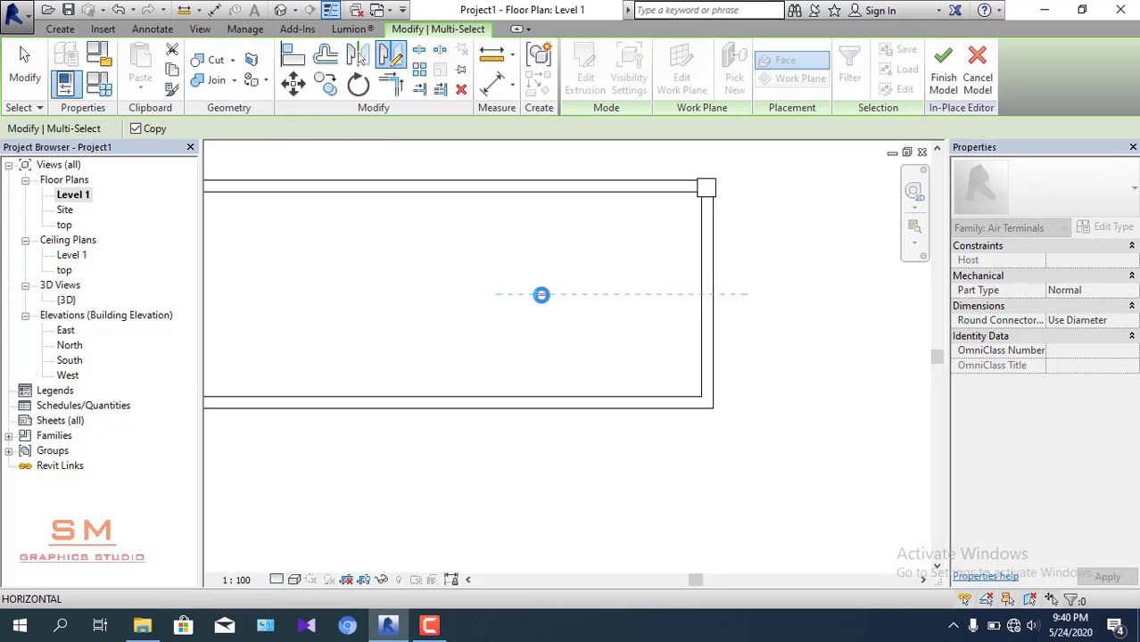
click(609, 295)
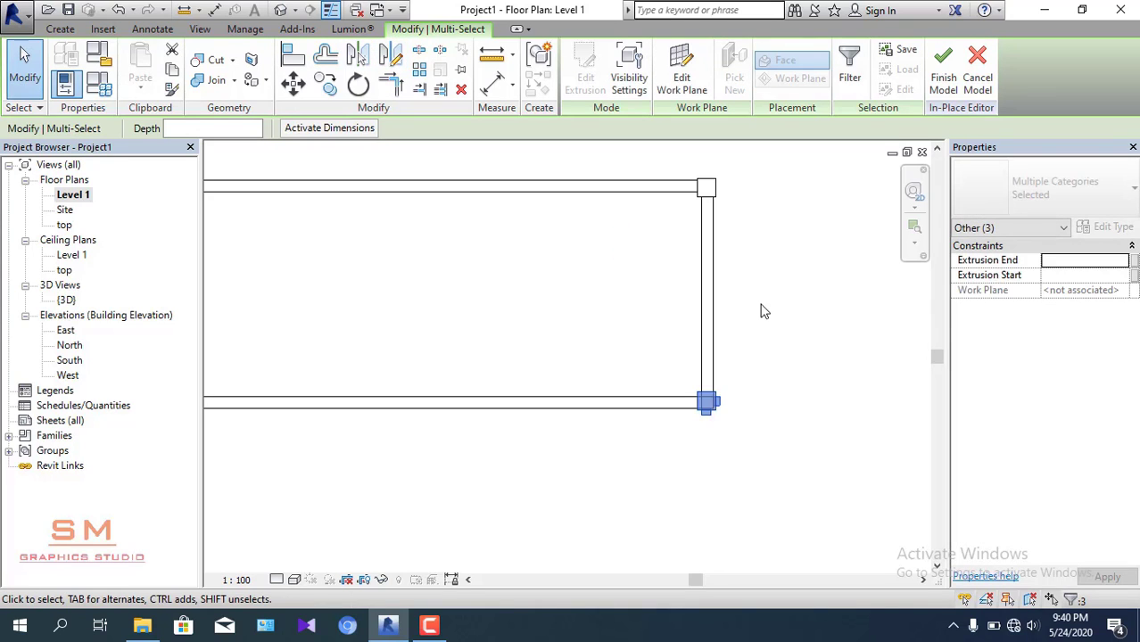
click(772, 397)
scroll(772, 397, down, 1)
- Mirror-copy the right-end corner castings across a vertical axis at the top-edge midpoint
drag(698, 201, 761, 434)
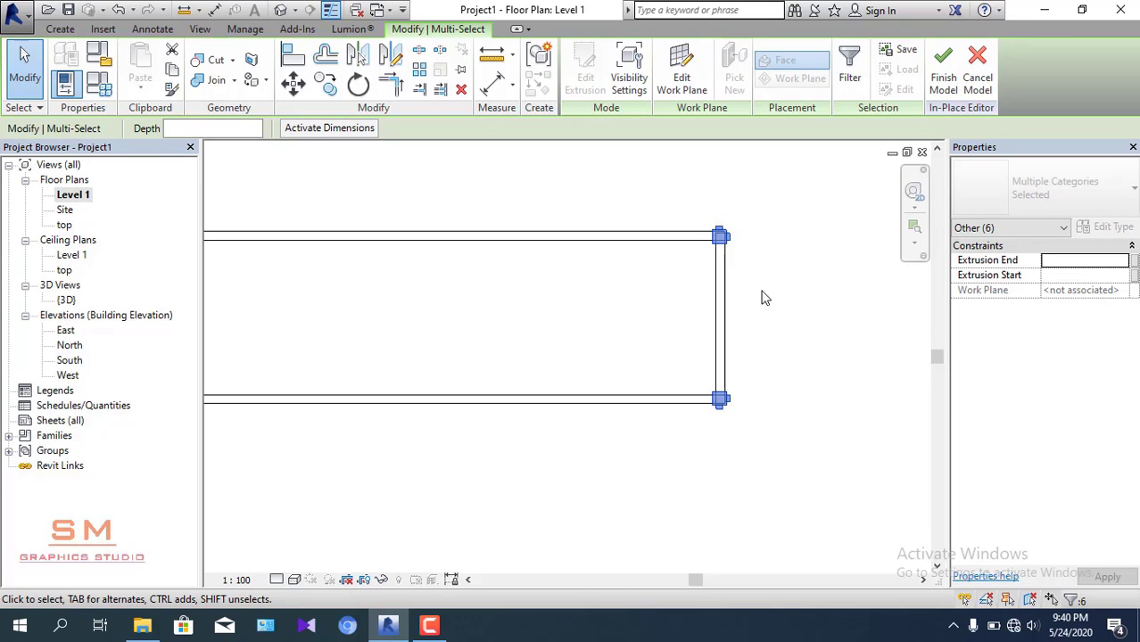
drag(708, 408, 782, 410)
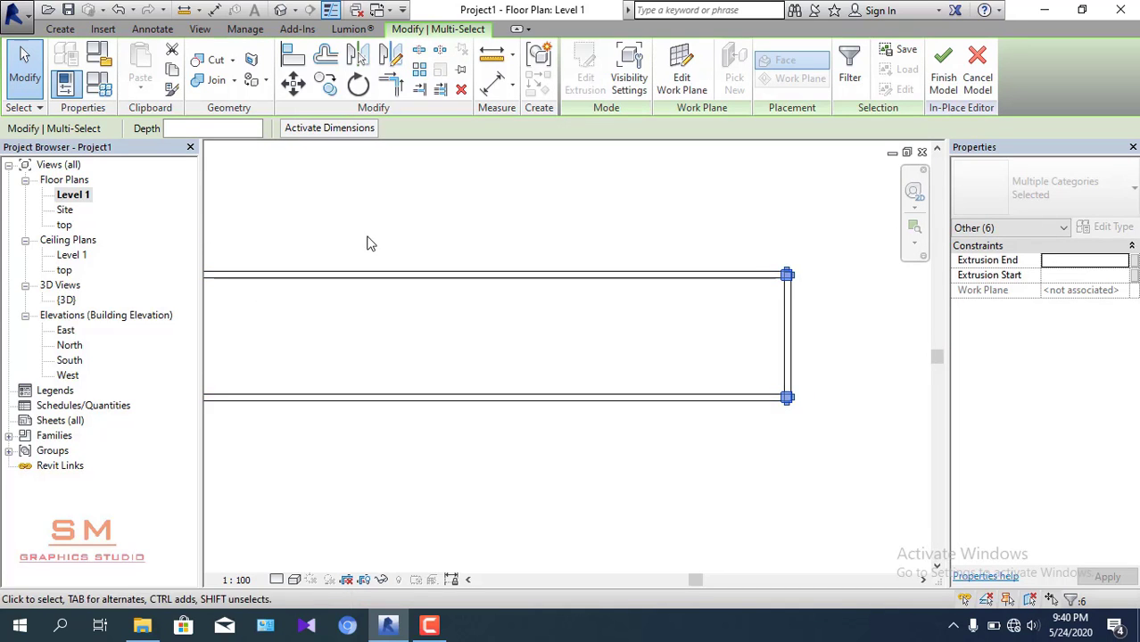
middle_drag(408, 236, 472, 230)
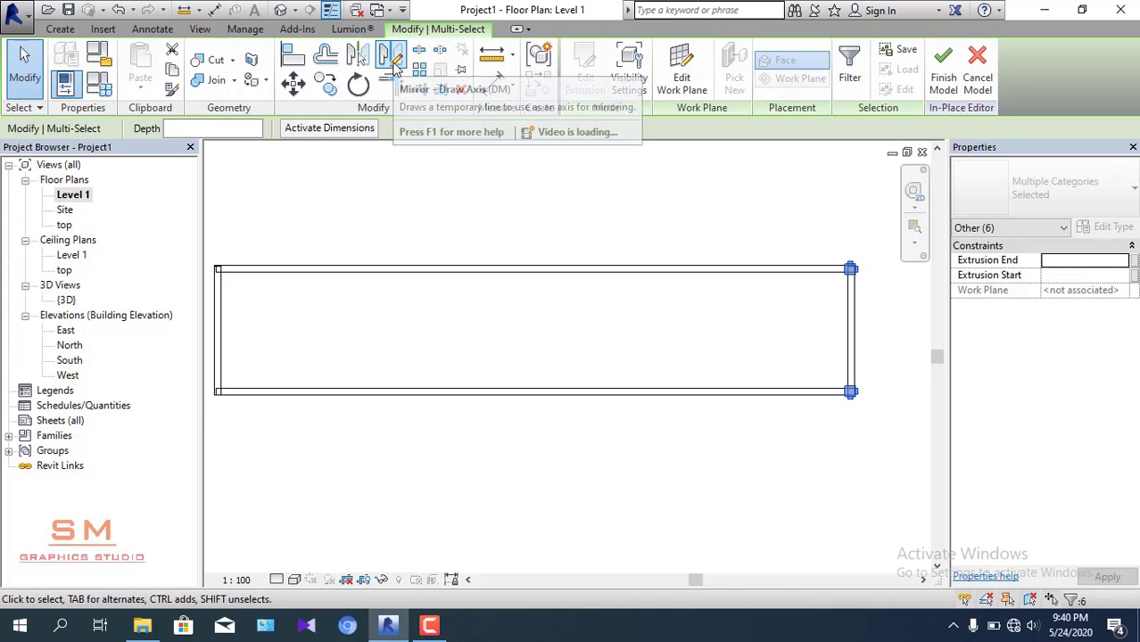
click(391, 57)
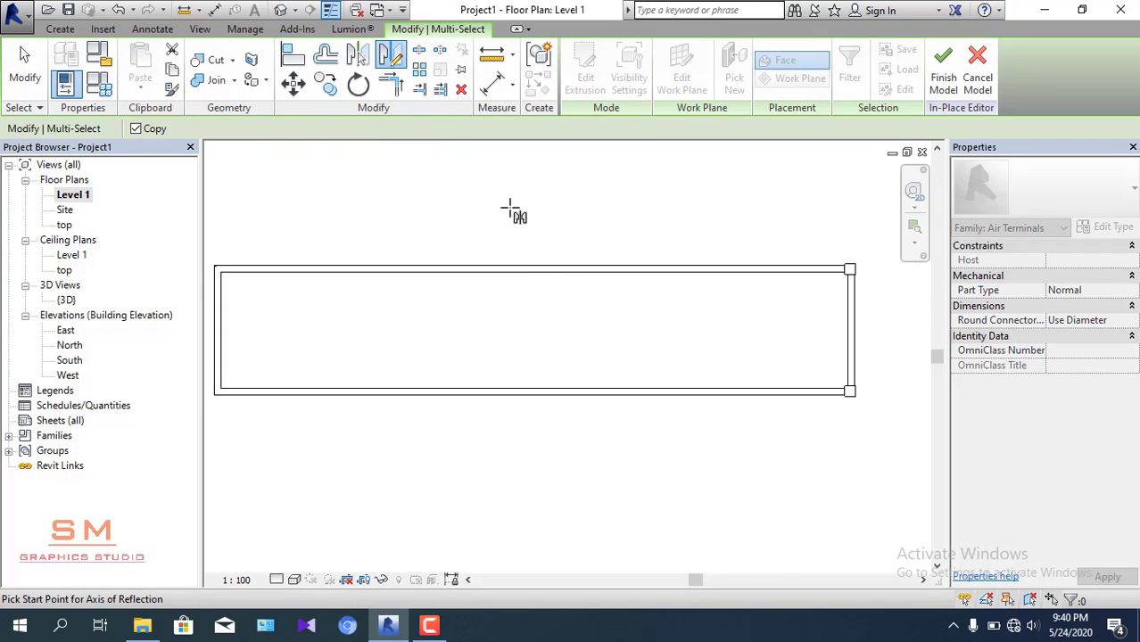
click(533, 271)
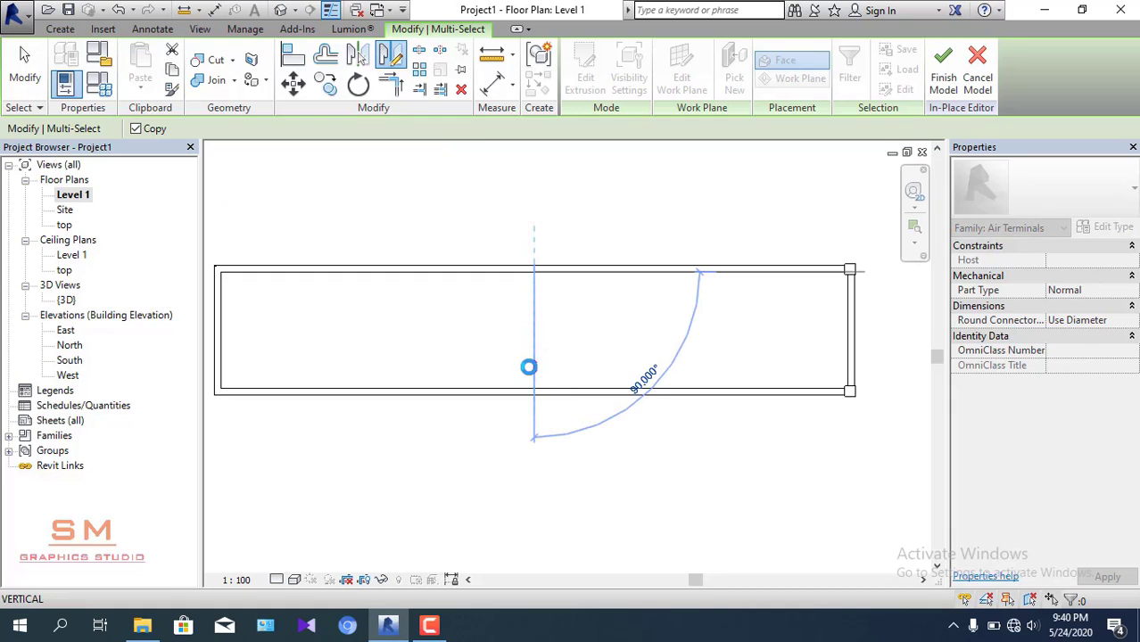
click(529, 367)
- Check the copied left-end corners, clear the selection and open the {3D} view
middle_drag(515, 364, 666, 364)
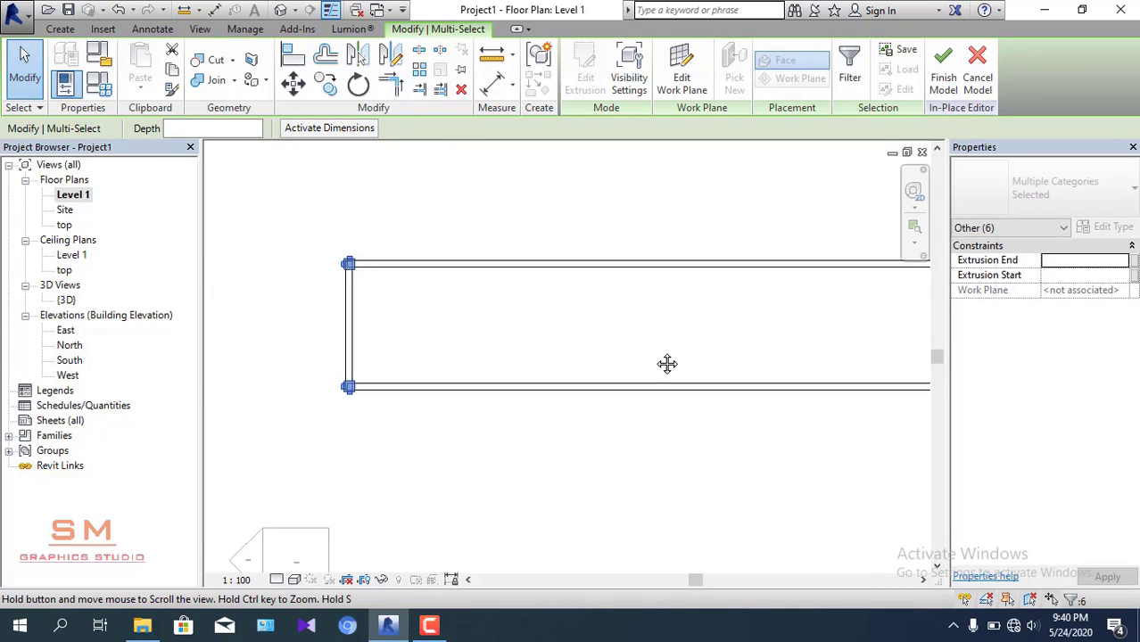
scroll(373, 270, up, 2)
scroll(375, 273, up, 2)
scroll(387, 308, up, 2)
scroll(540, 364, down, 3)
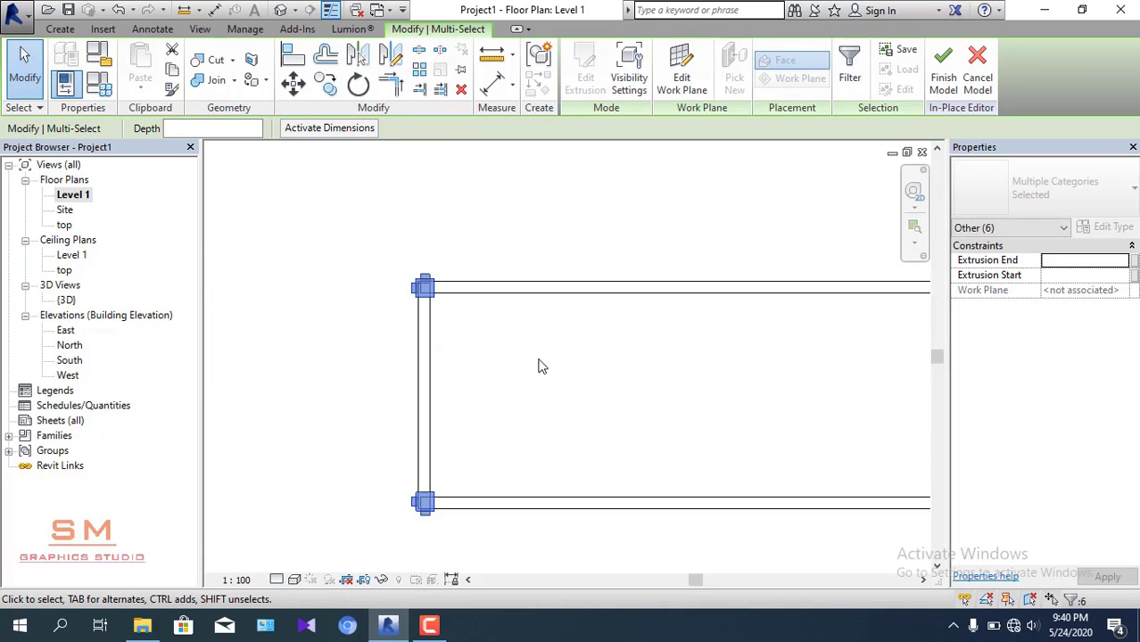
scroll(526, 362, down, 3)
key(Escape)
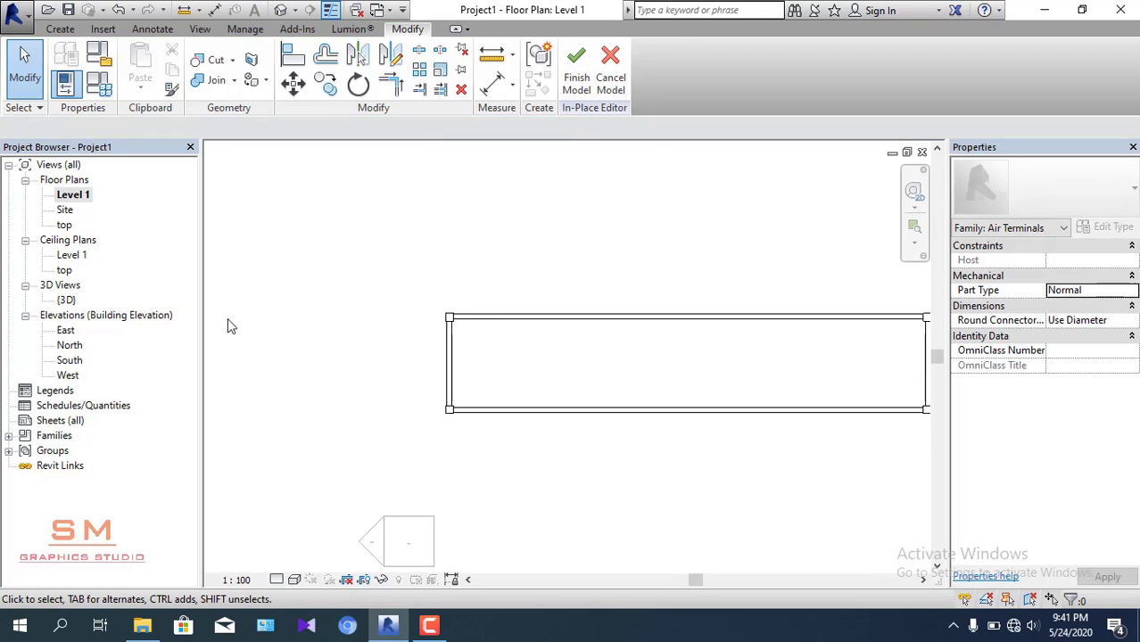
double_click(66, 300)
scroll(428, 330, down, 3)
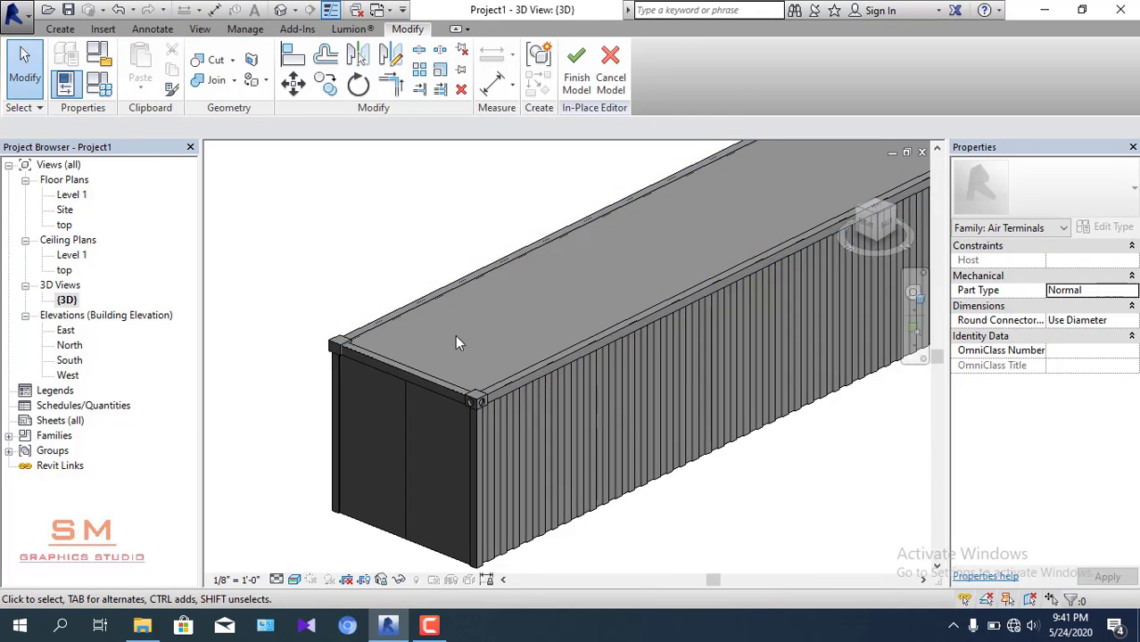
mouse_move(504, 438)
shift+middle_down()
mouse_move(711, 441)
mouse_move(753, 412)
mouse_move(521, 384)
mouse_move(657, 387)
shift+middle_up()
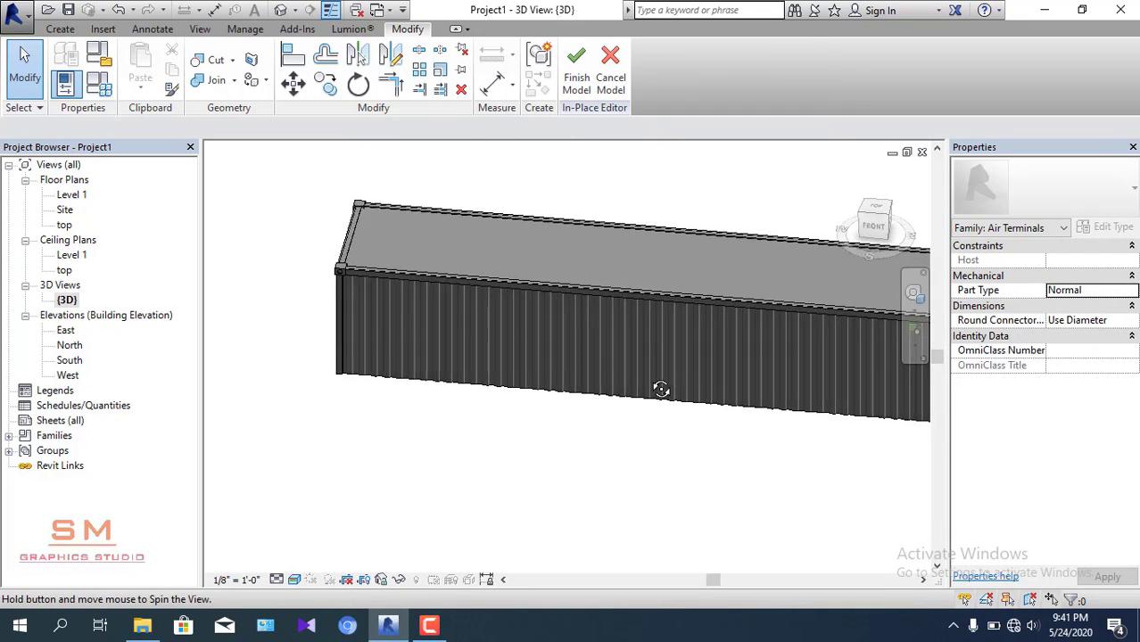
scroll(286, 301, up, 3)
scroll(348, 312, up, 2)
scroll(349, 312, down, 3)
mouse_move(348, 311)
shift+middle_down()
mouse_move(481, 331)
mouse_move(377, 247)
mouse_move(496, 433)
mouse_move(568, 473)
mouse_move(471, 178)
mouse_move(683, 310)
shift+middle_up()
scroll(497, 433, up, 2)
scroll(704, 298, up, 2)
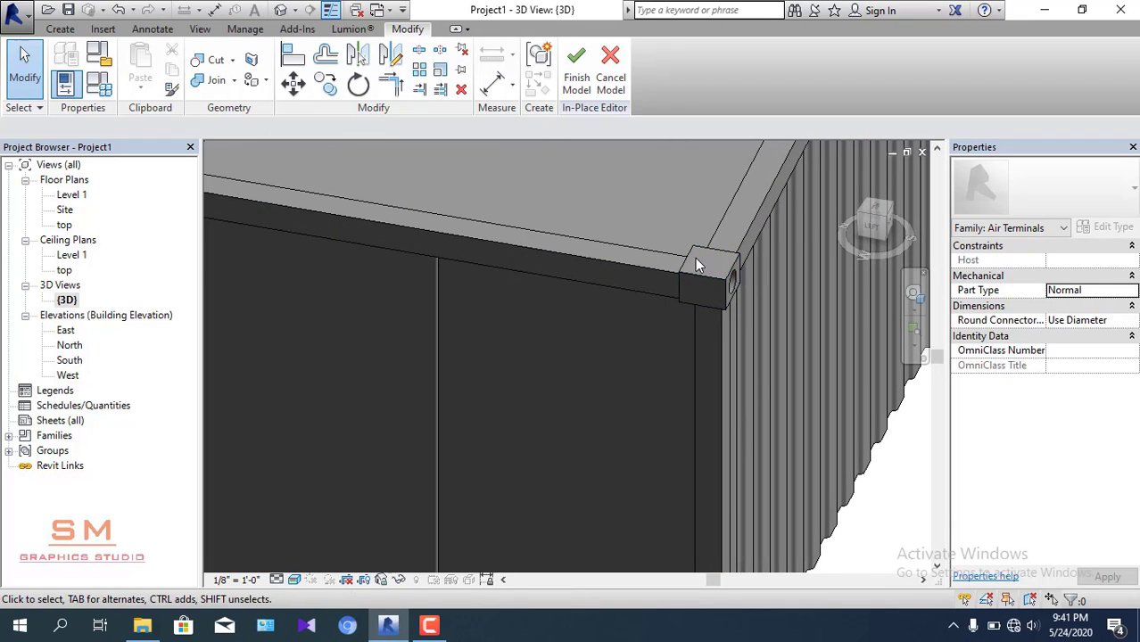
drag(654, 206, 788, 361)
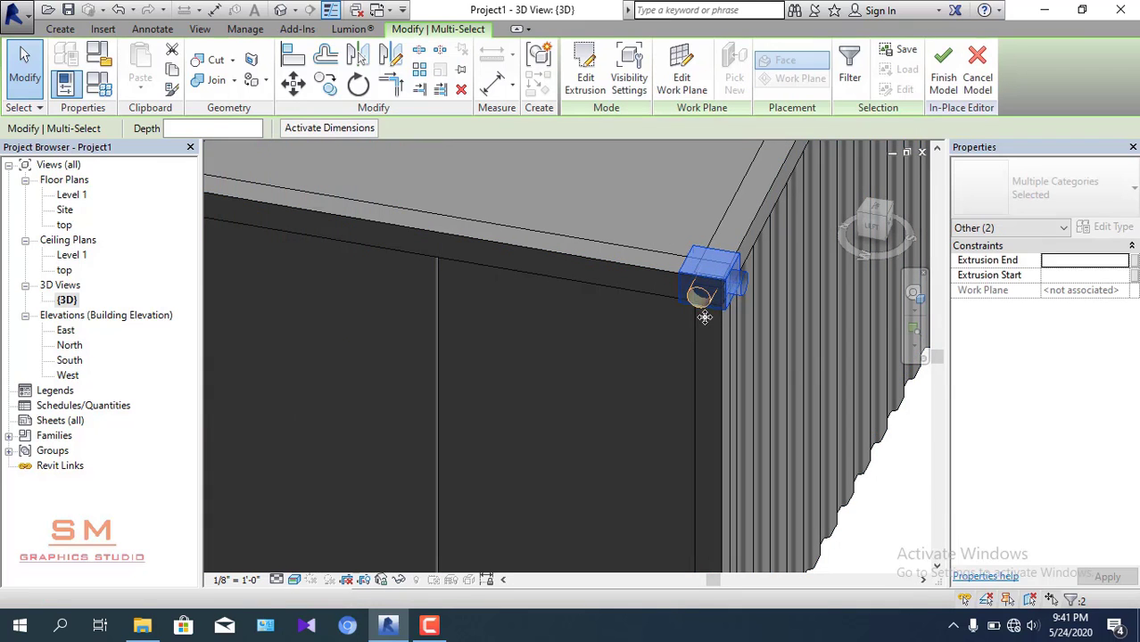
scroll(703, 307, up, 2)
scroll(702, 307, up, 2)
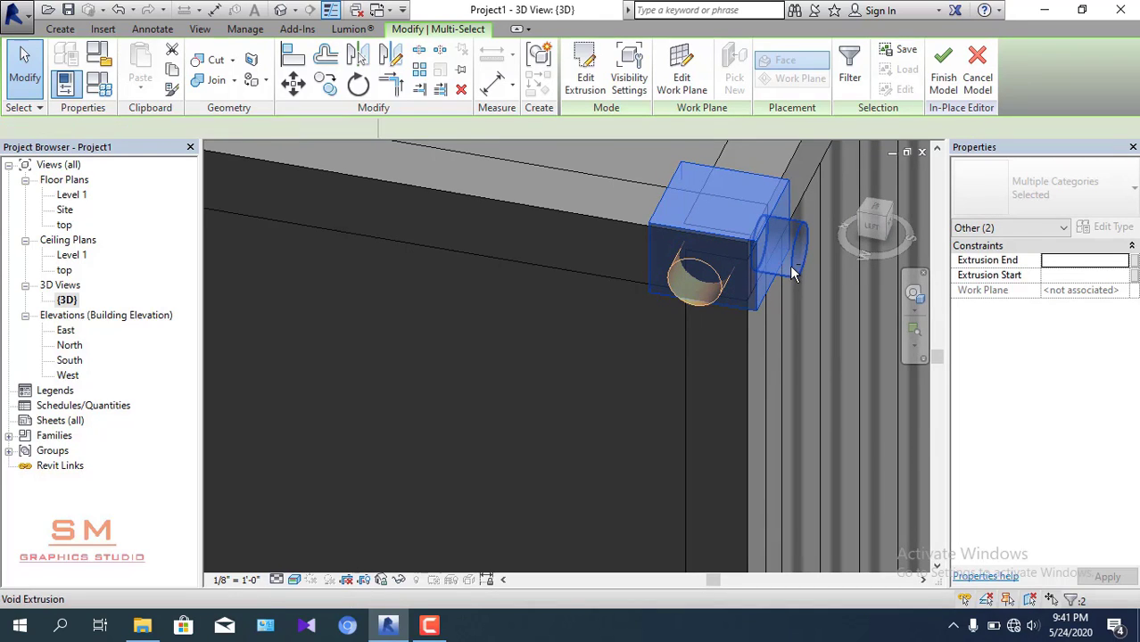
- Orbit and zoom the view onto the mirrored corner casting at the container's other end
click(752, 302)
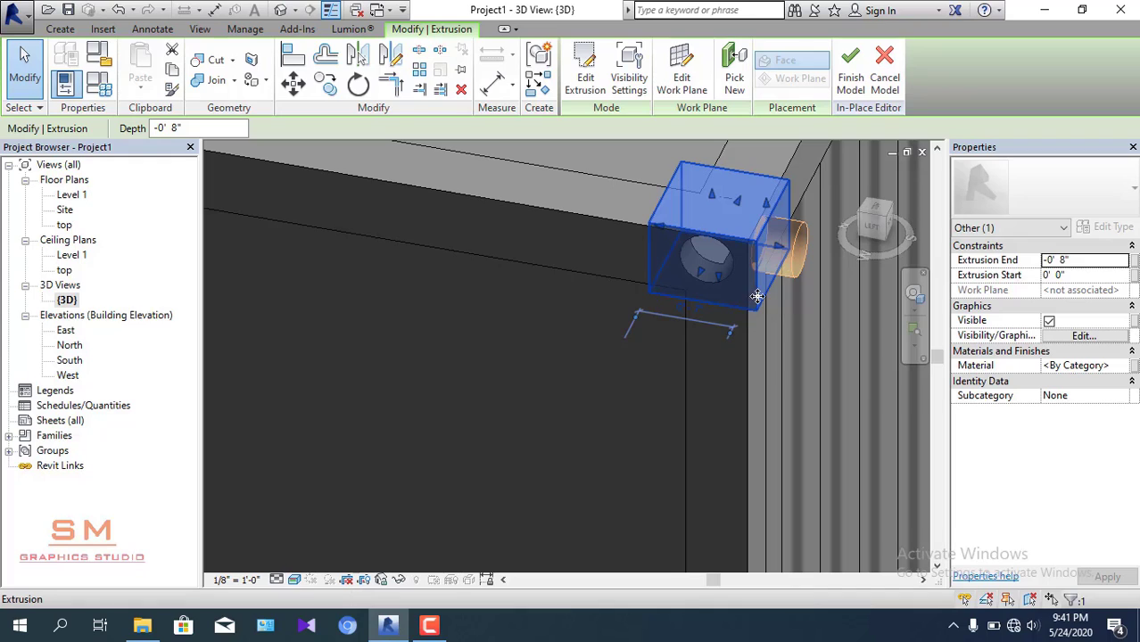
key(Escape)
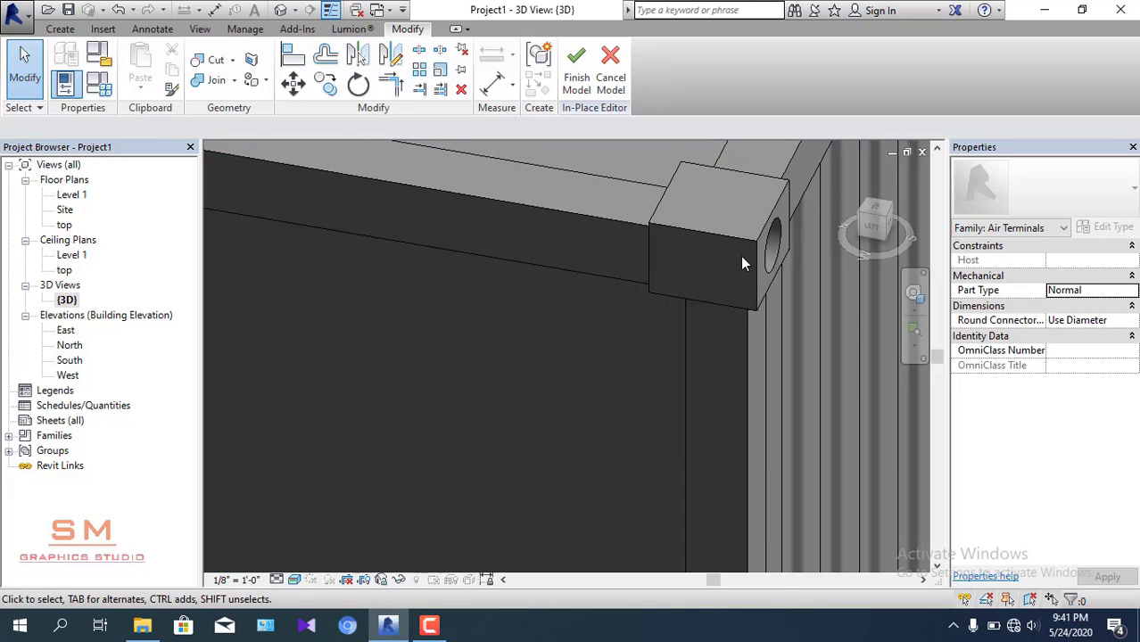
scroll(748, 260, down, 2)
scroll(689, 312, down, 3)
scroll(579, 292, down, 2)
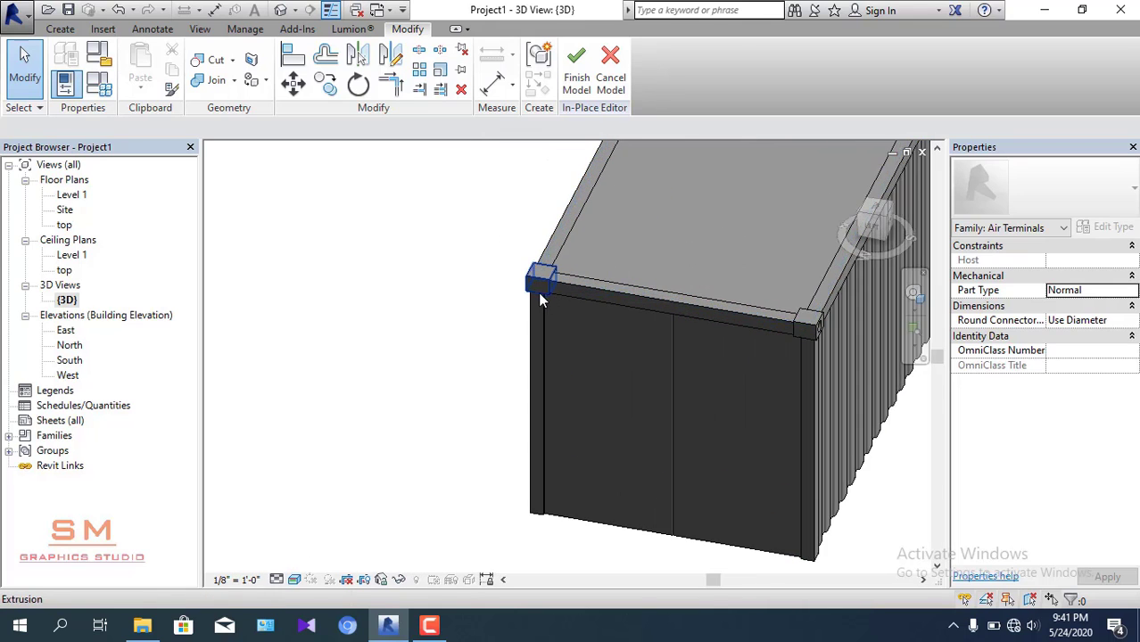
scroll(540, 295, up, 3)
mouse_move(544, 295)
shift+middle_down()
mouse_move(657, 336)
mouse_move(687, 326)
shift+middle_up()
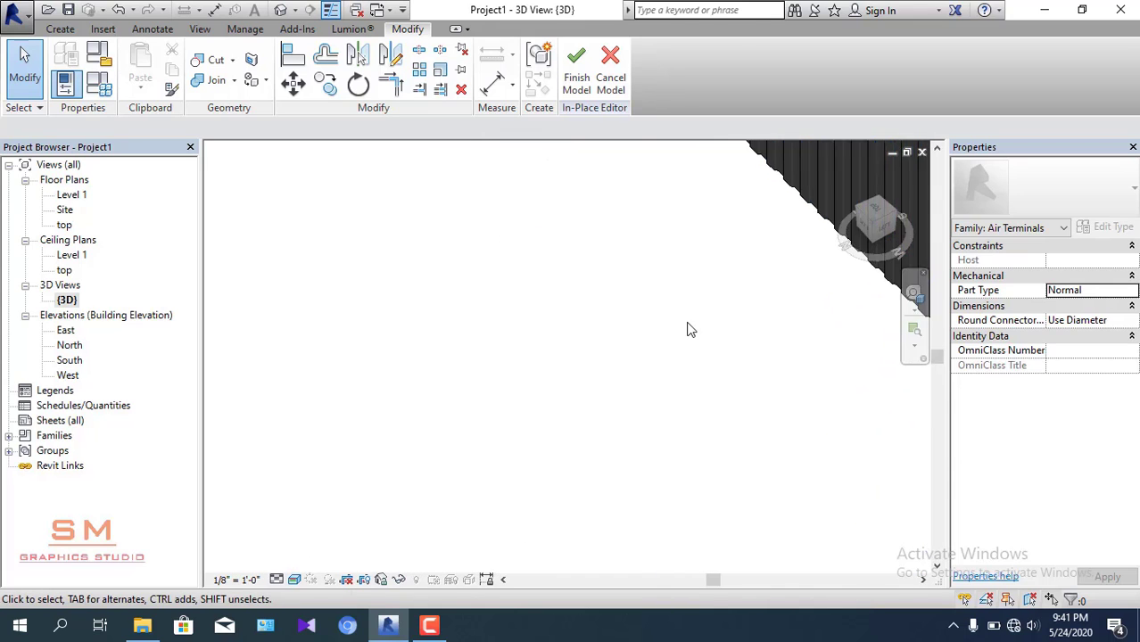
scroll(714, 325, down, 2)
scroll(594, 438, down, 2)
scroll(593, 437, up, 2)
scroll(625, 464, up, 2)
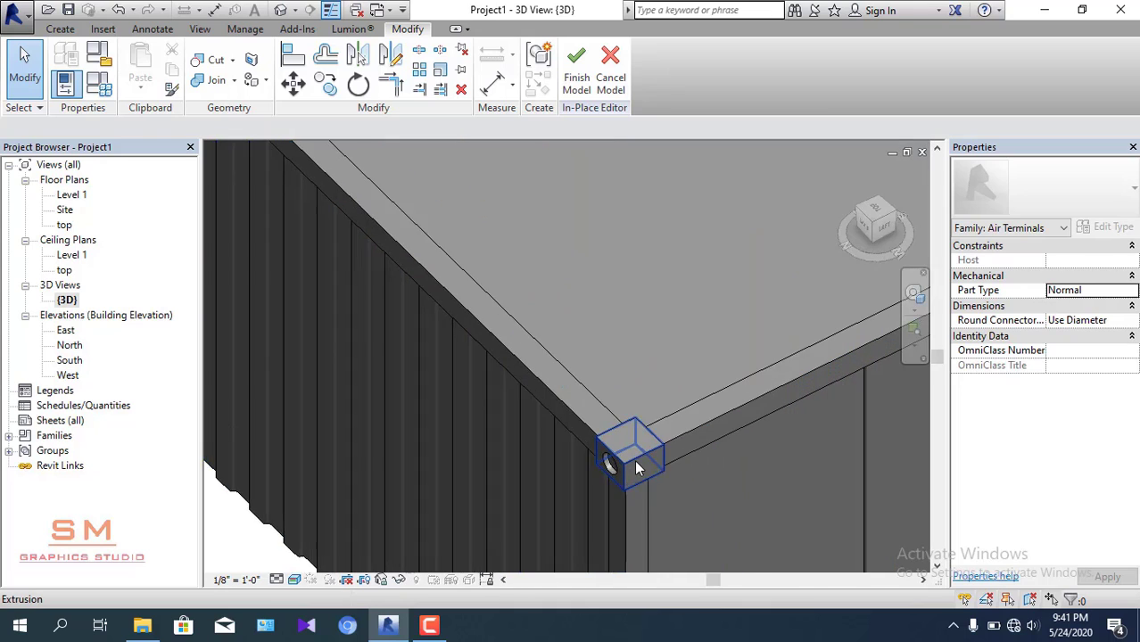
scroll(642, 455, up, 1)
scroll(653, 452, up, 1)
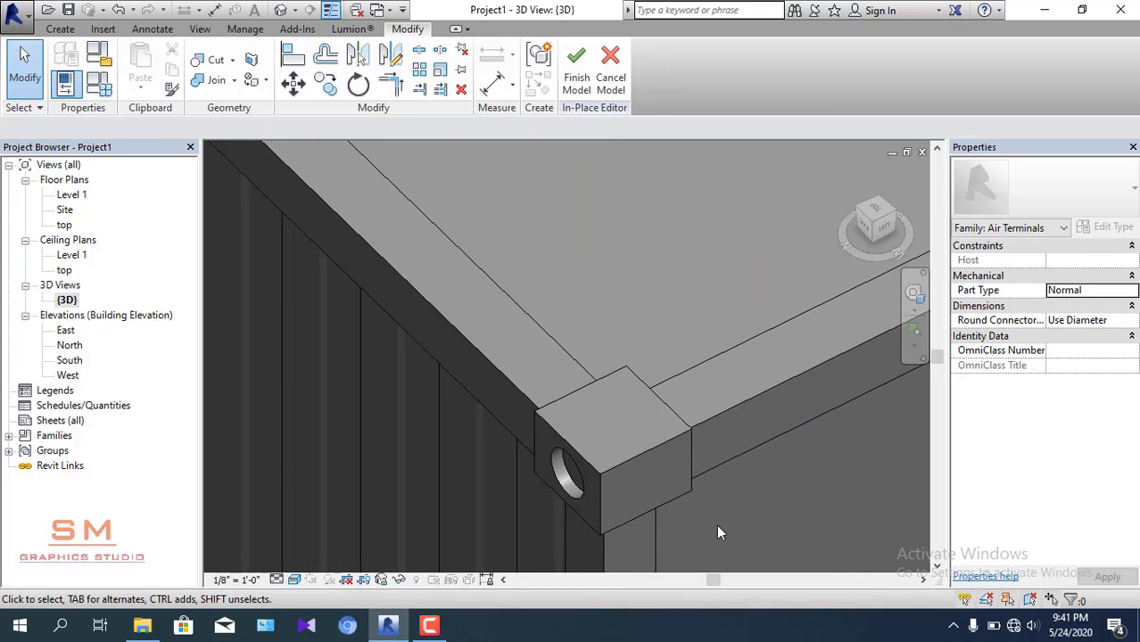
middle_drag(716, 525, 685, 426)
- Reshape the hole-cutting void so it runs from 0' 2" to -0' 4 43/256"
drag(714, 538, 713, 536)
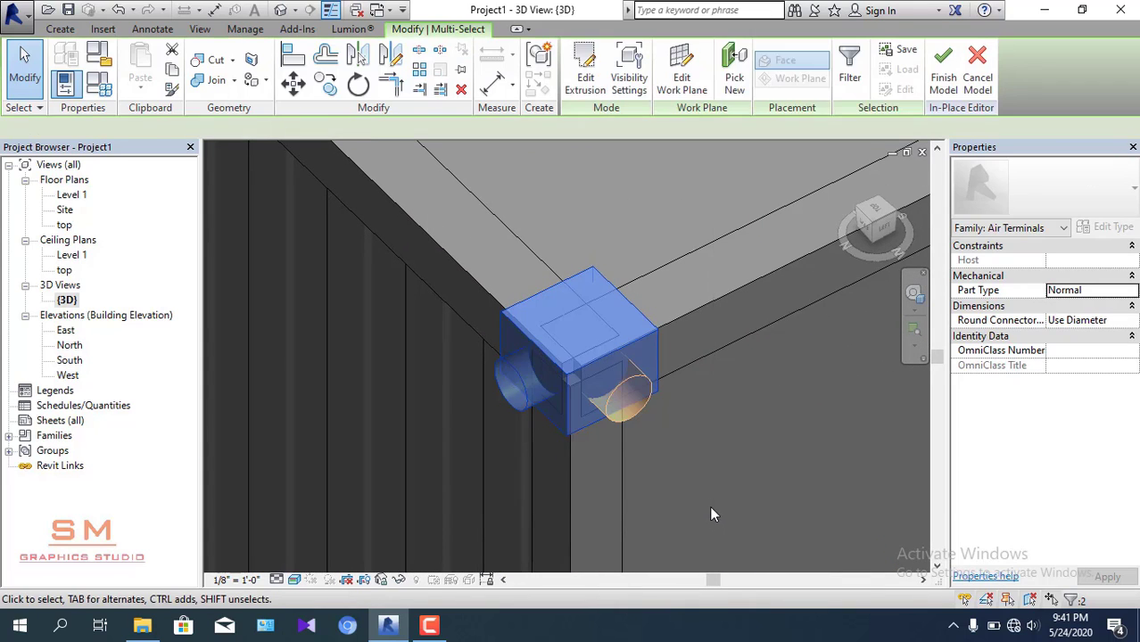
click(635, 413)
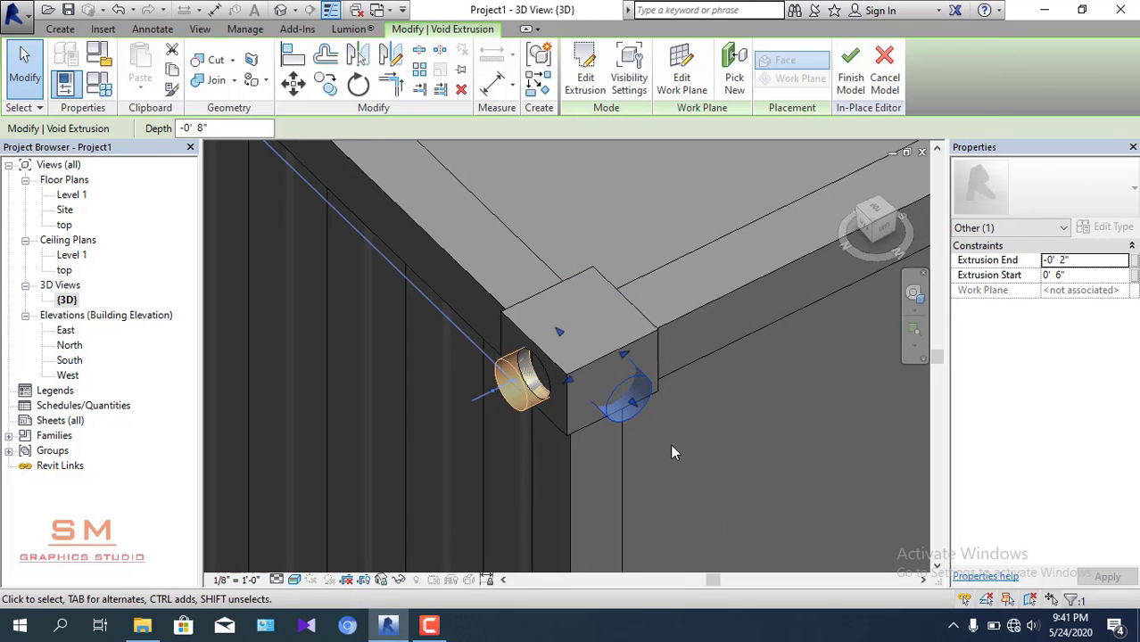
drag(633, 413, 652, 427)
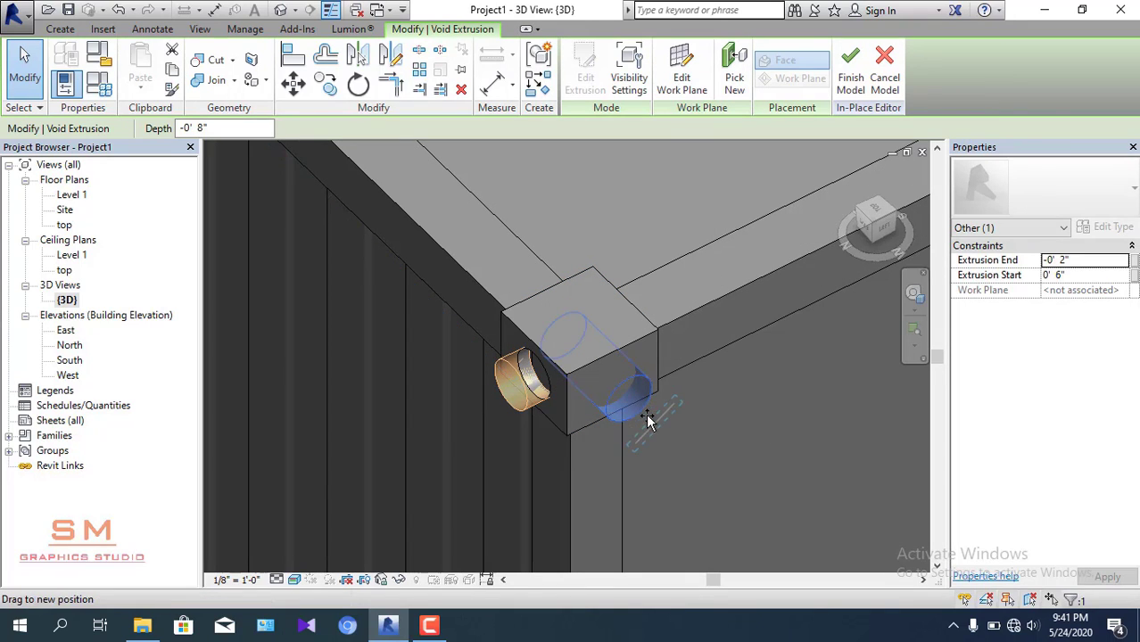
shift+middle_drag(653, 427, 606, 383)
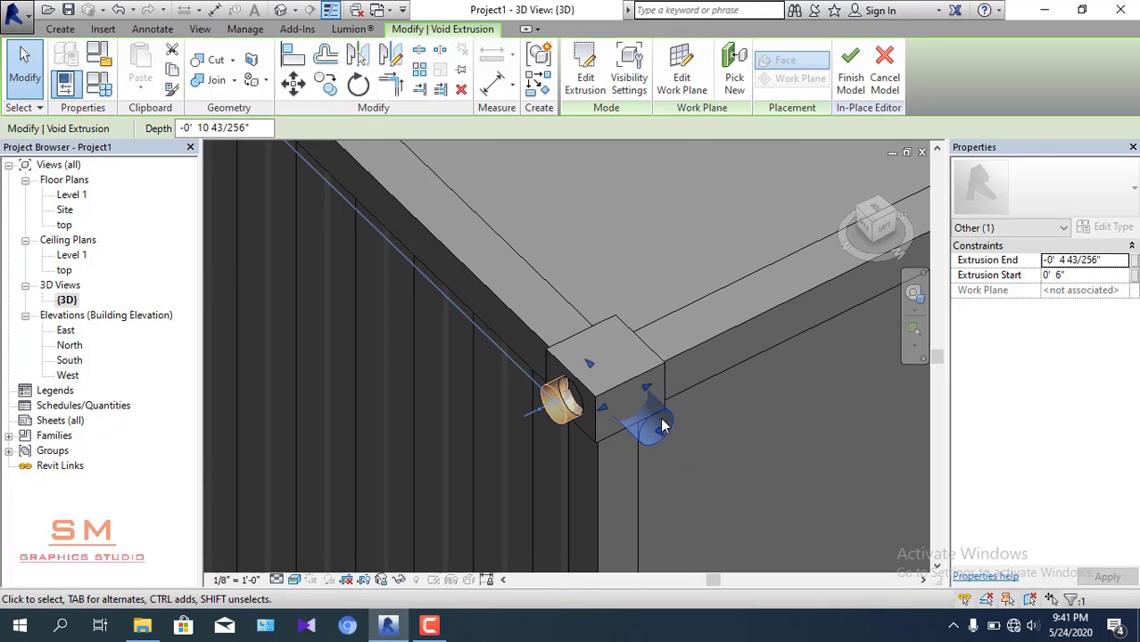
drag(591, 365, 624, 403)
scroll(627, 408, down, 2)
scroll(630, 414, down, 2)
scroll(536, 446, down, 2)
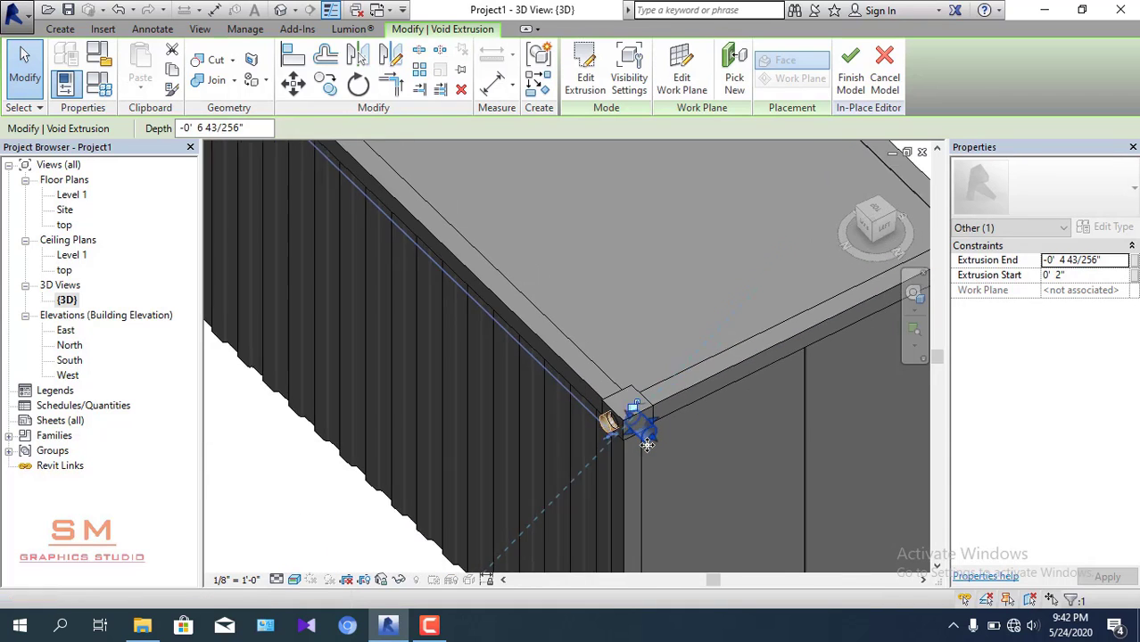
scroll(406, 482, down, 2)
- Clear the selection and turn the view to the container's left side
key(Escape)
scroll(616, 429, up, 2)
scroll(612, 429, up, 2)
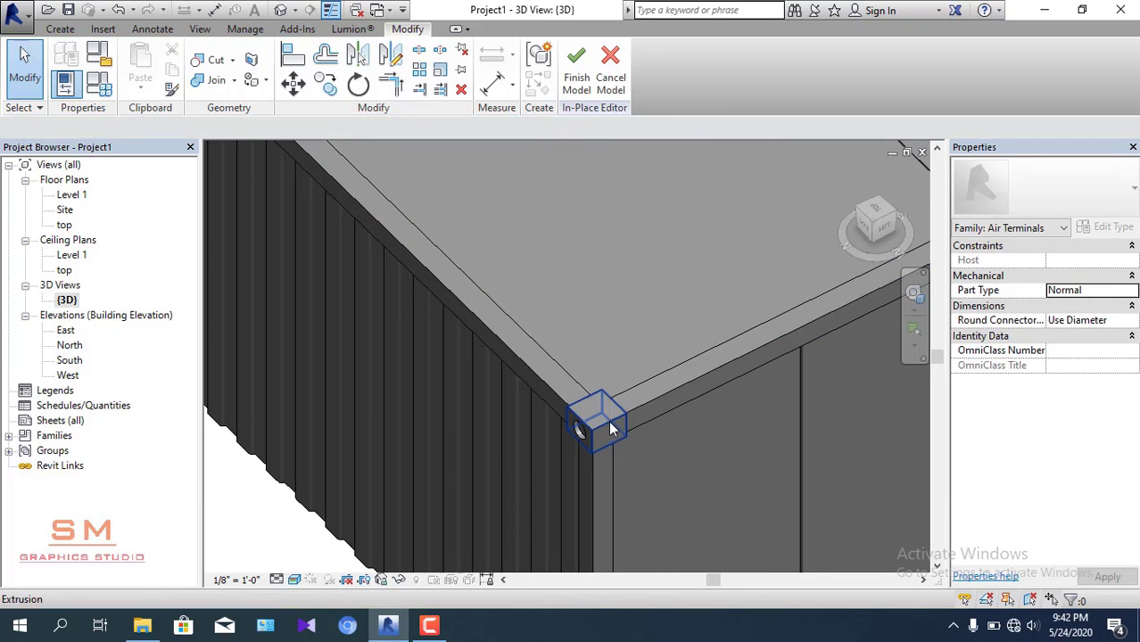
click(884, 232)
- Pick a new work plane and view the container's left side face-on
middle_click(571, 335)
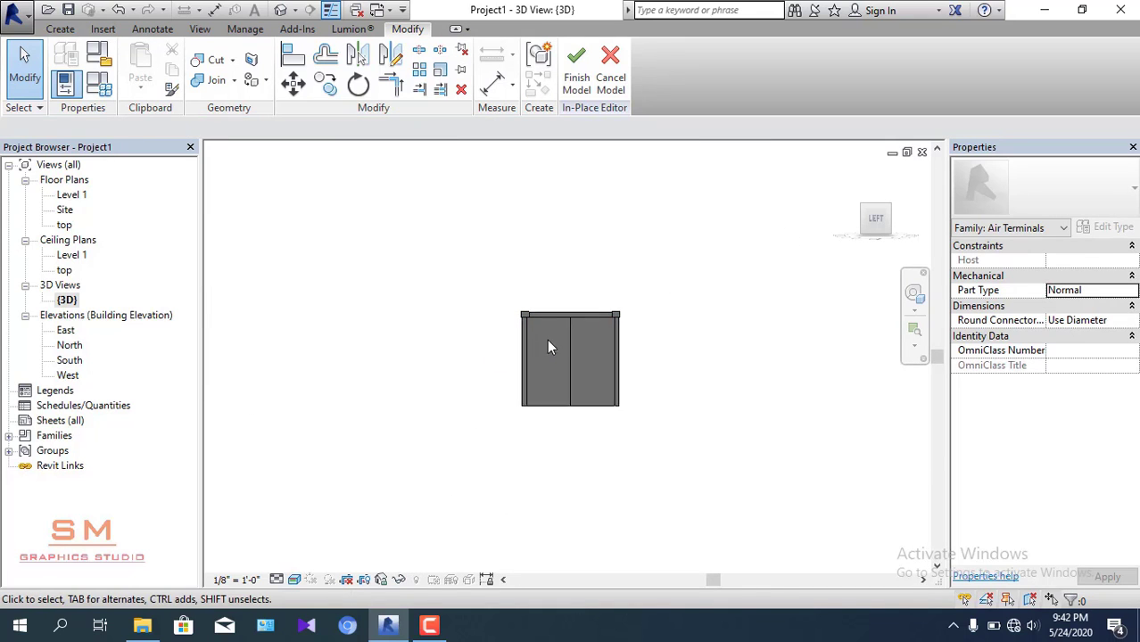
scroll(547, 339, up, 4)
mouse_move(545, 292)
shift+middle_down()
mouse_move(708, 376)
mouse_move(701, 401)
shift+middle_up()
click(60, 29)
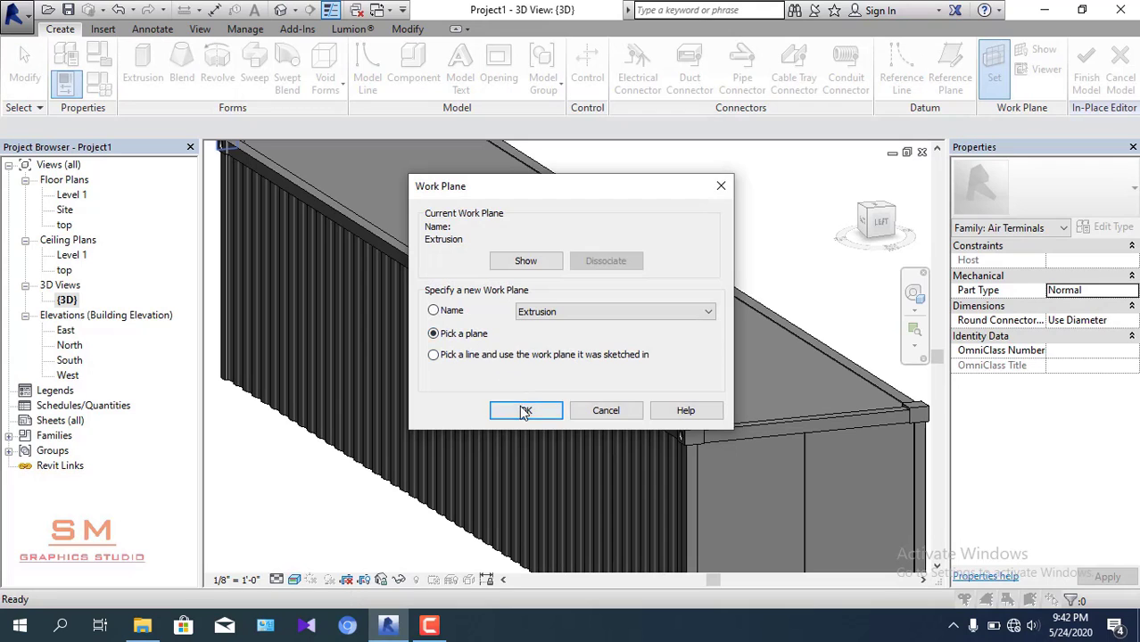
click(526, 411)
scroll(692, 434, up, 3)
scroll(696, 436, up, 2)
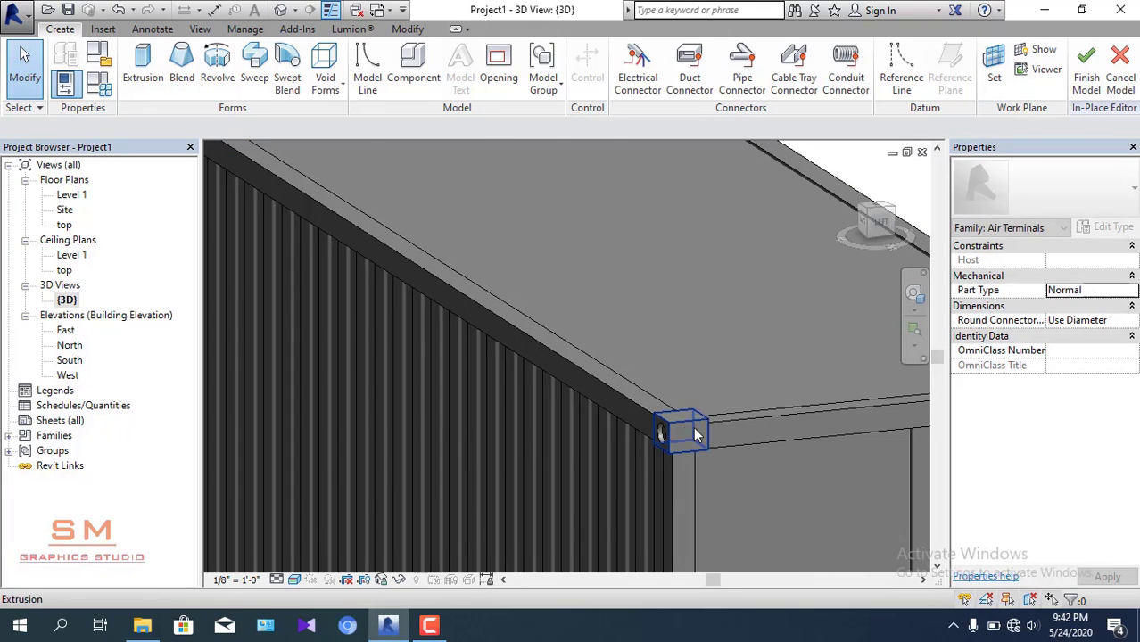
click(878, 235)
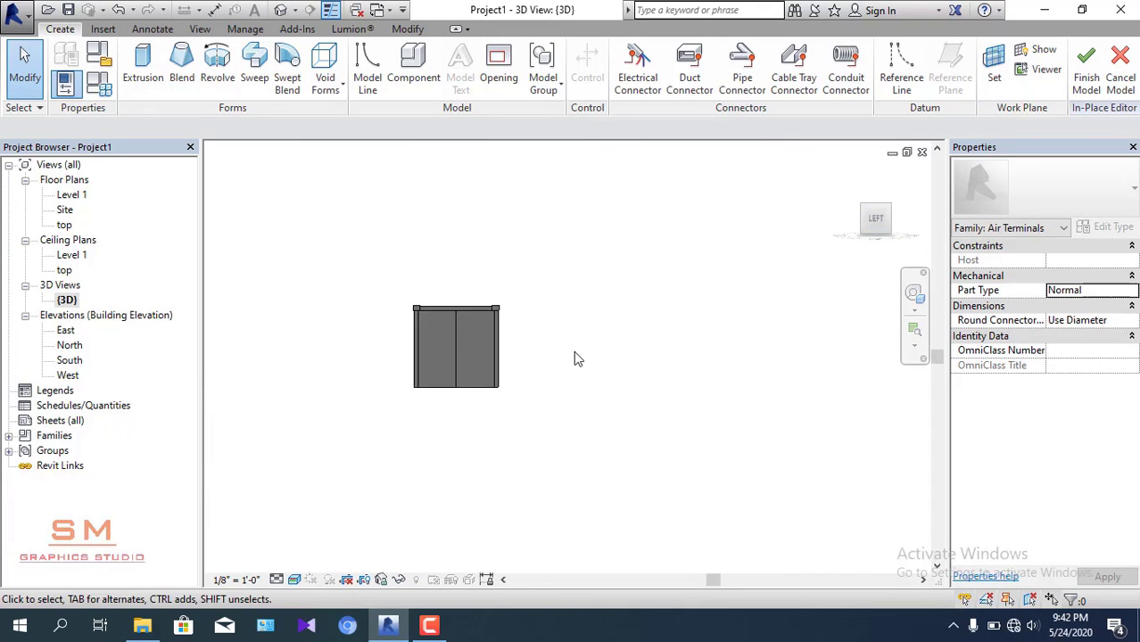
scroll(519, 351, up, 1)
scroll(506, 294, up, 1)
scroll(502, 303, up, 2)
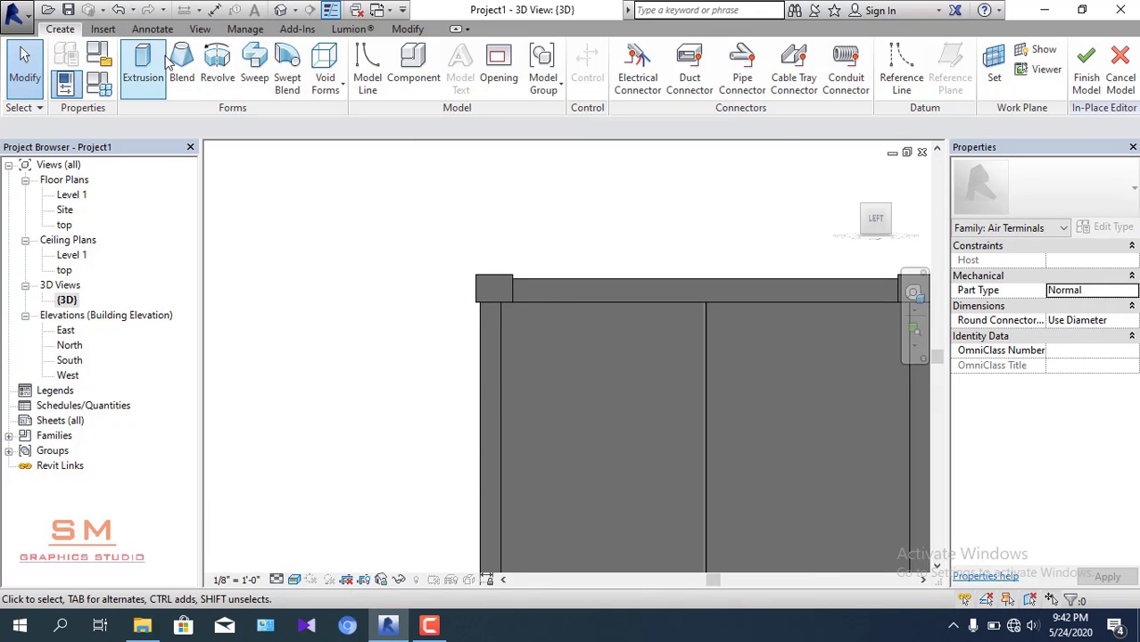
- Start a void extrusion and draw a guide line from the casting edge midpoint
click(325, 71)
click(330, 113)
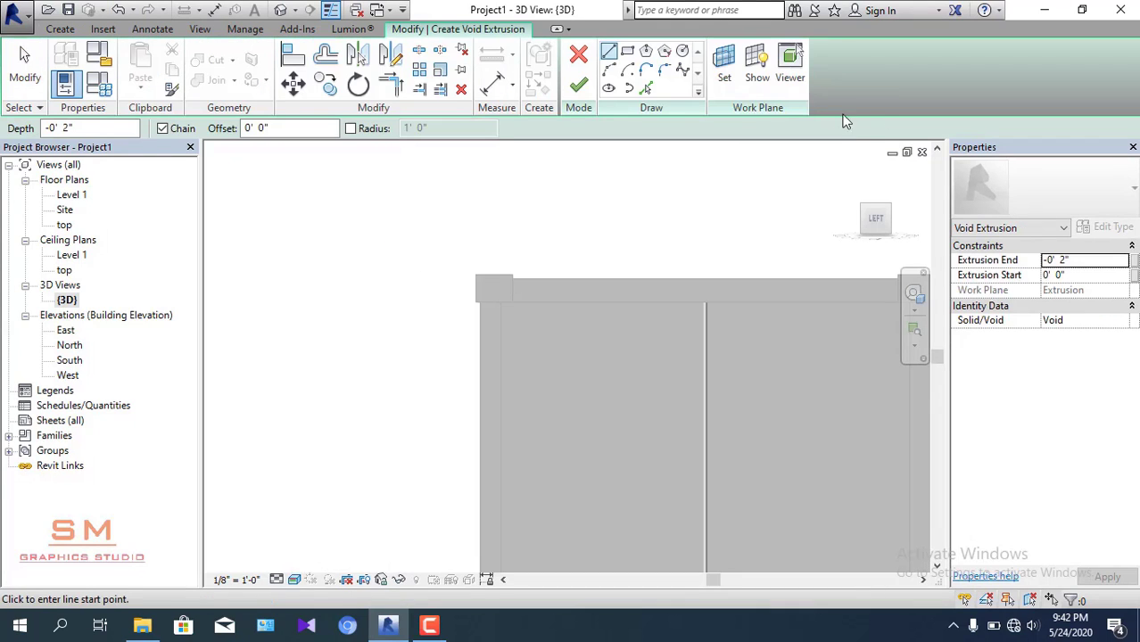
click(608, 56)
scroll(486, 286, up, 2)
scroll(464, 295, up, 2)
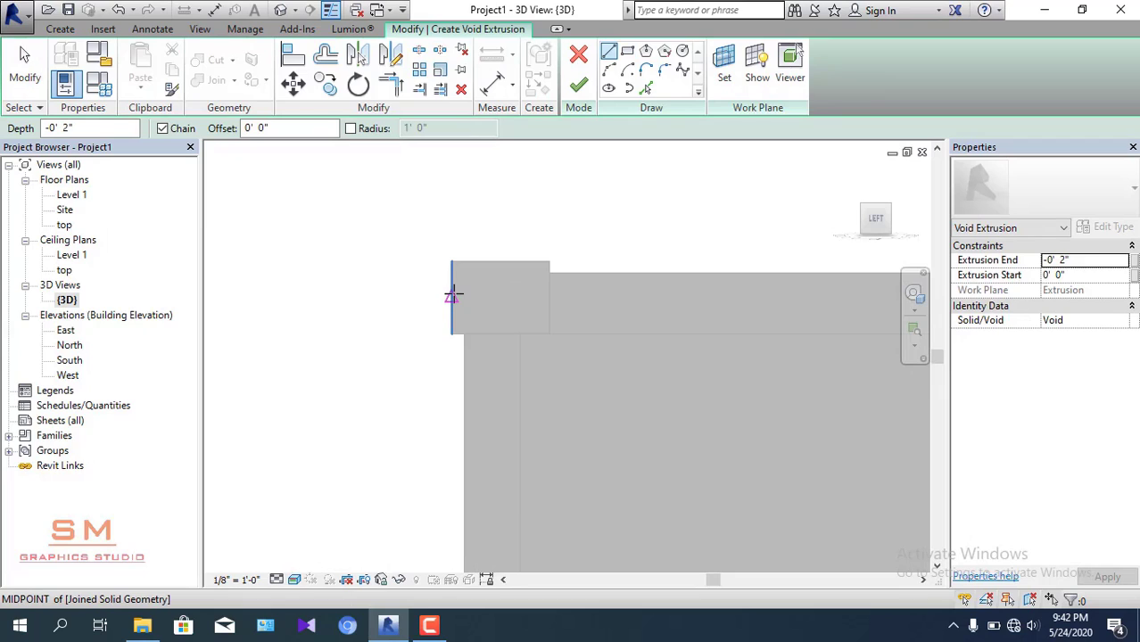
click(451, 294)
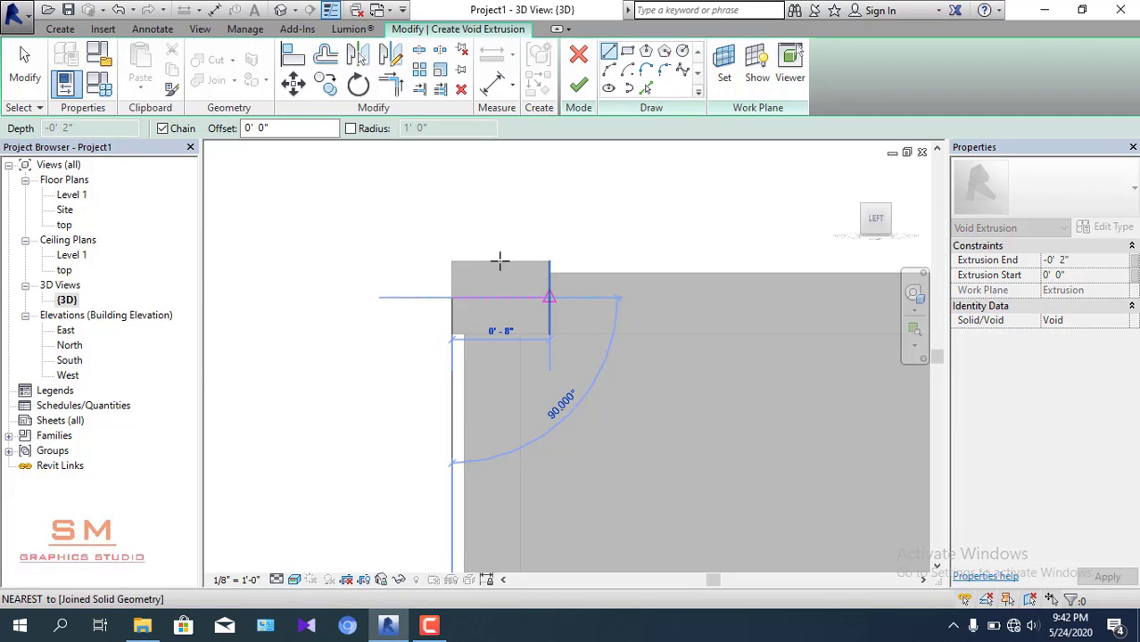
key(Escape)
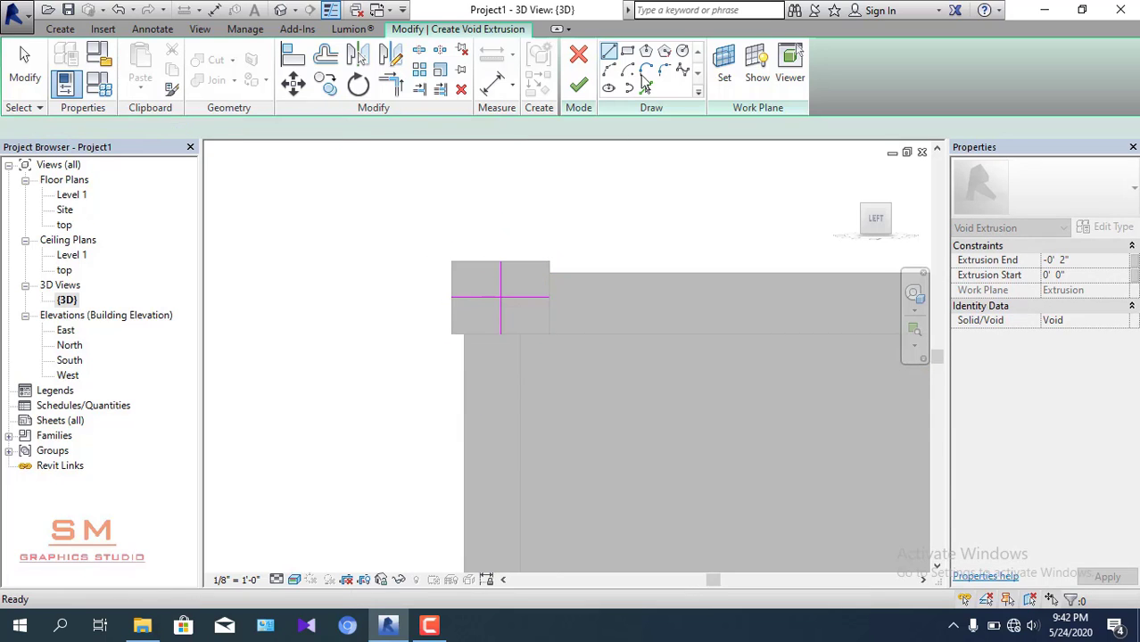
- Sketch the hole circle on the corner casting and finish the void to cut it
click(682, 52)
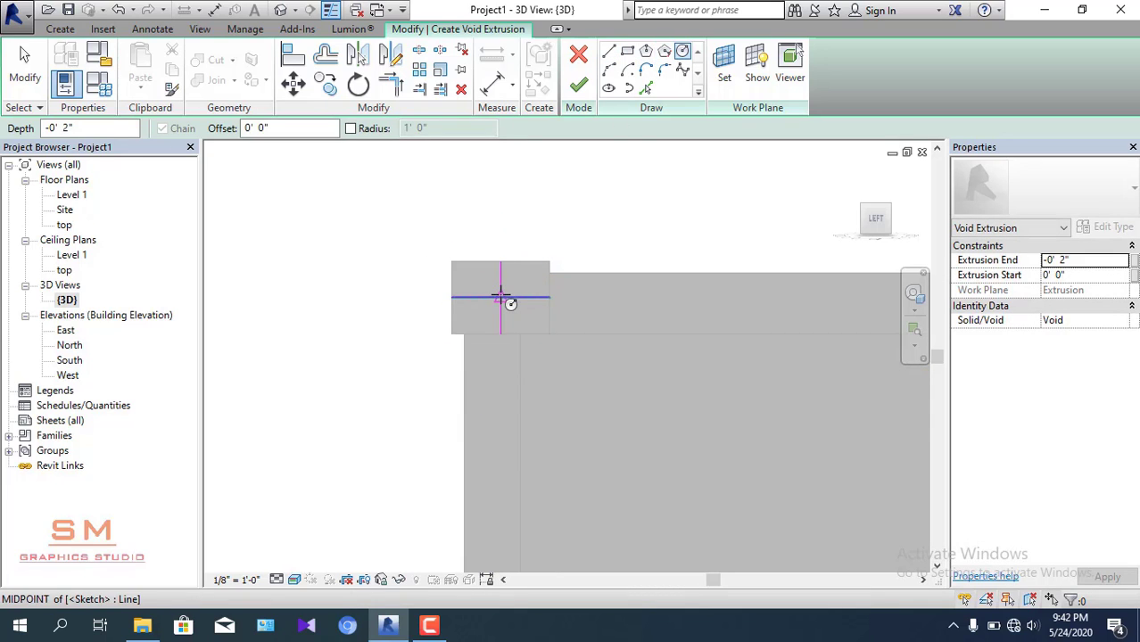
click(501, 297)
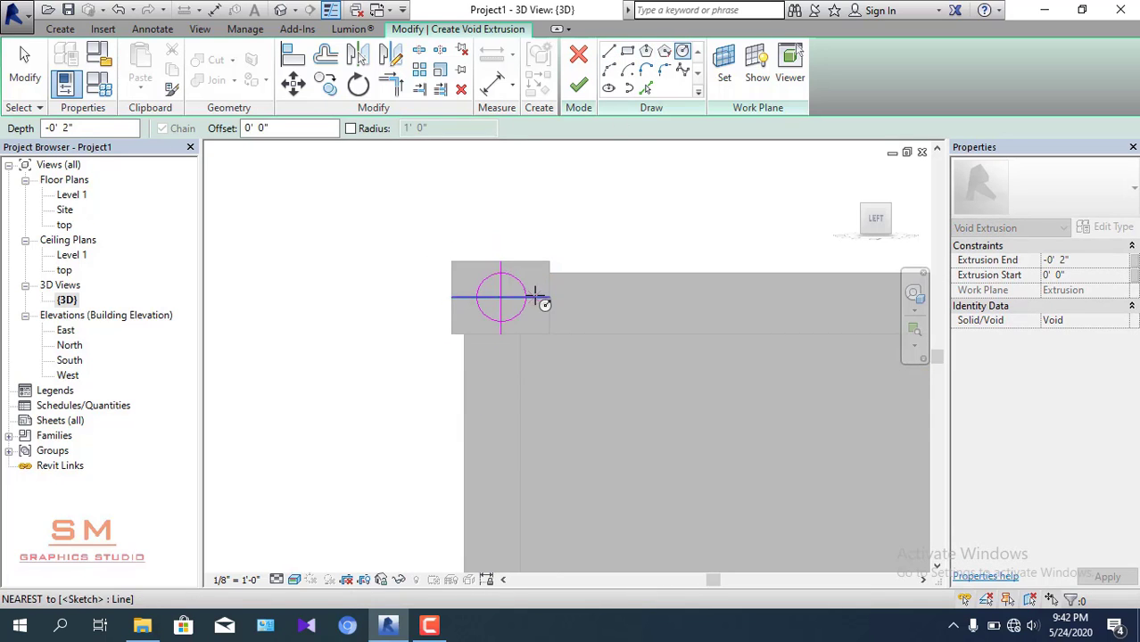
key(Escape)
key(Escape)
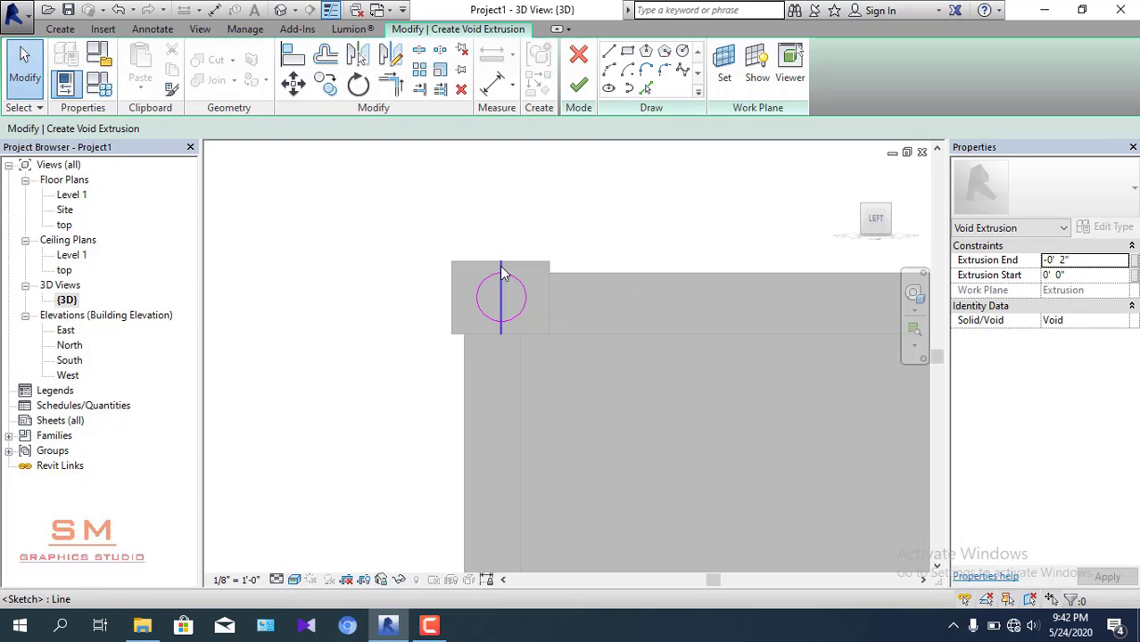
scroll(544, 254, down, 2)
scroll(558, 259, down, 2)
mouse_move(542, 279)
shift+middle_down()
mouse_move(650, 360)
mouse_move(301, 274)
mouse_move(567, 279)
mouse_move(515, 279)
shift+middle_up()
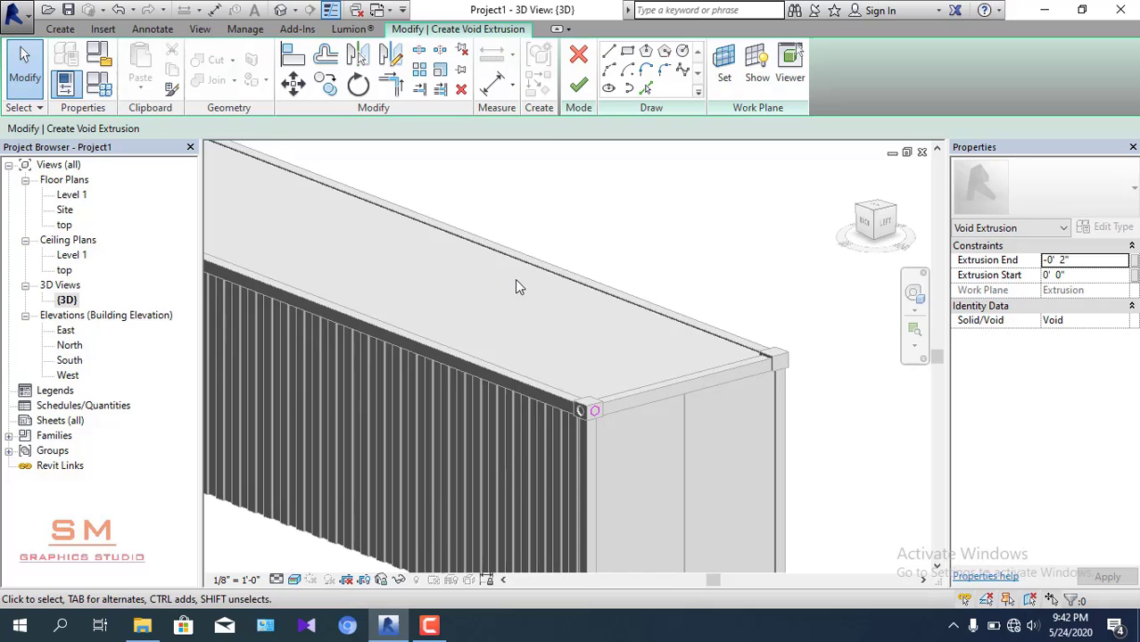
click(574, 89)
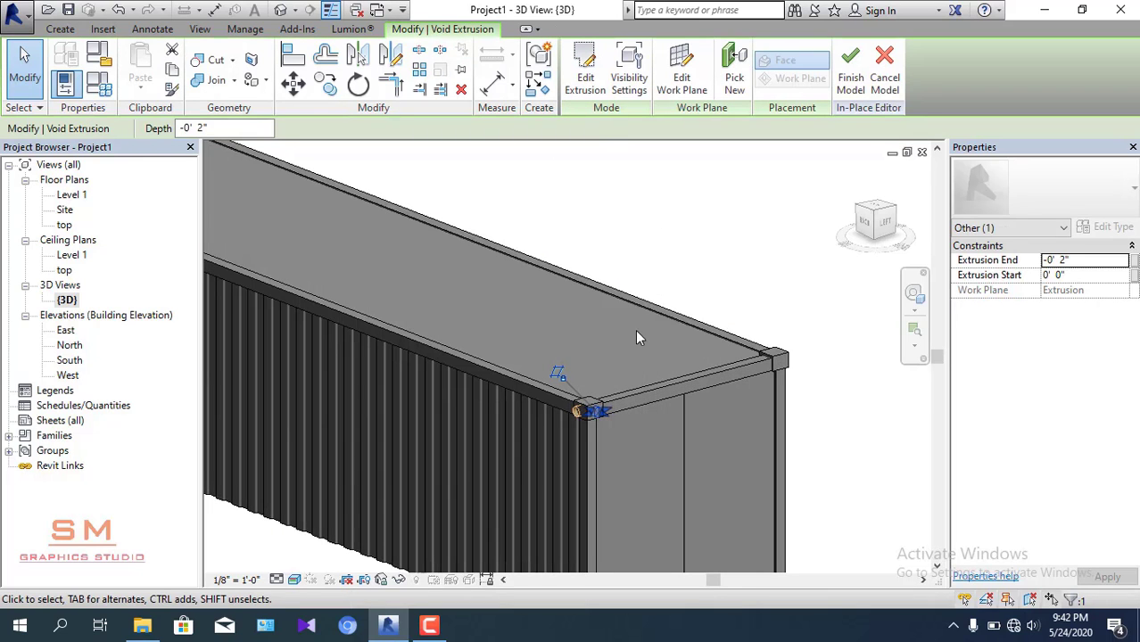
- Orbit around the corner casting to inspect the new round hole
scroll(568, 404, up, 2)
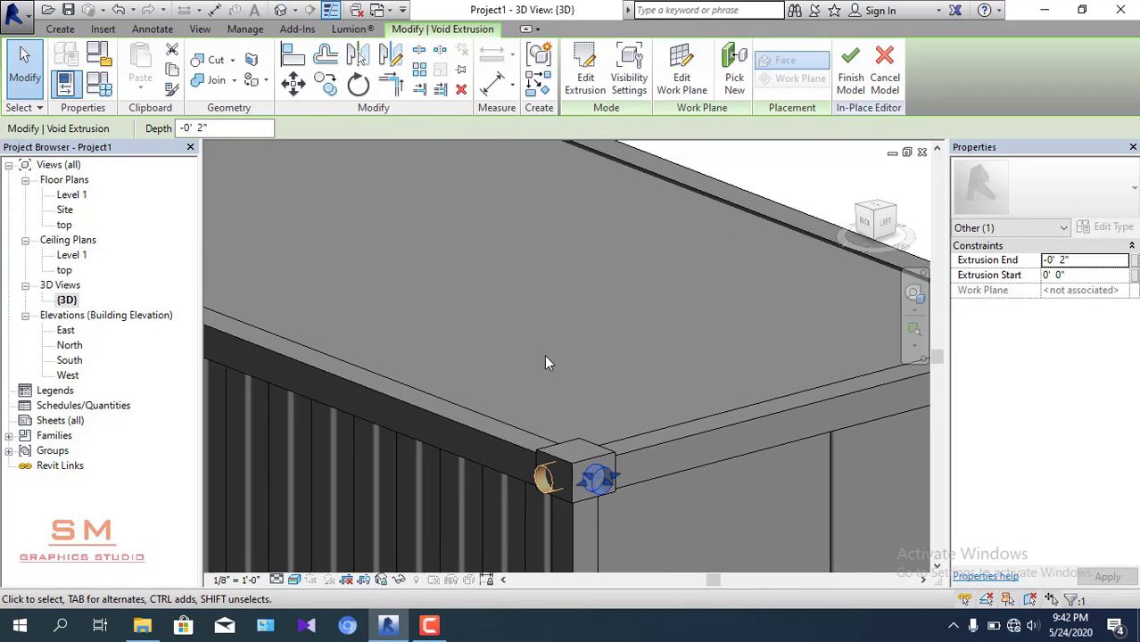
scroll(544, 355, down, 2)
key(Escape)
scroll(634, 362, up, 2)
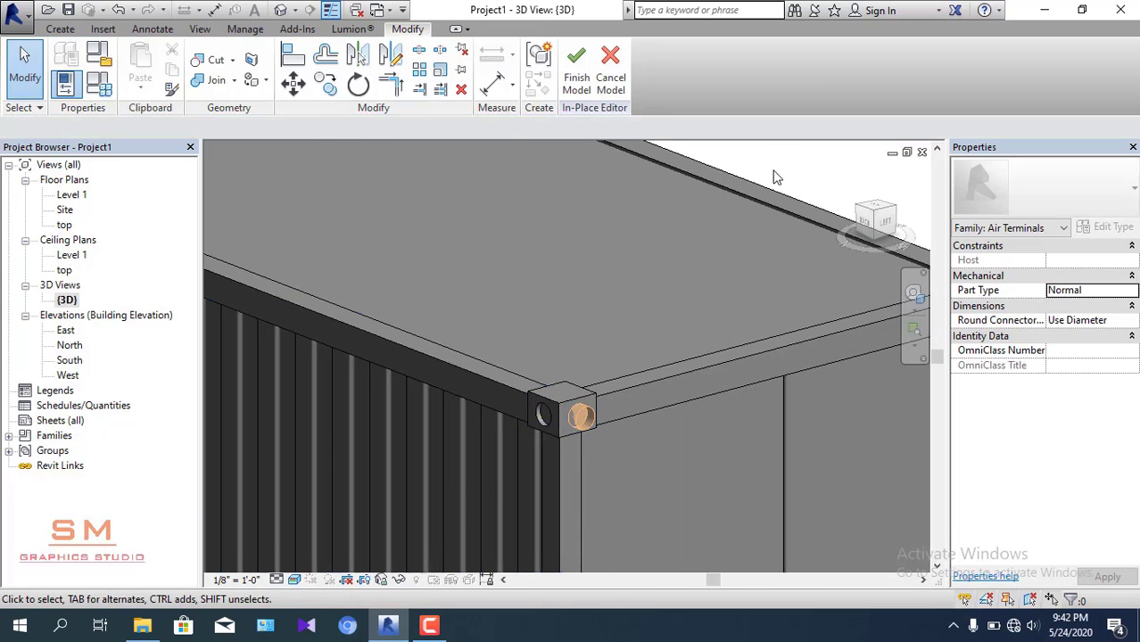
shift+middle_drag(575, 439, 589, 423)
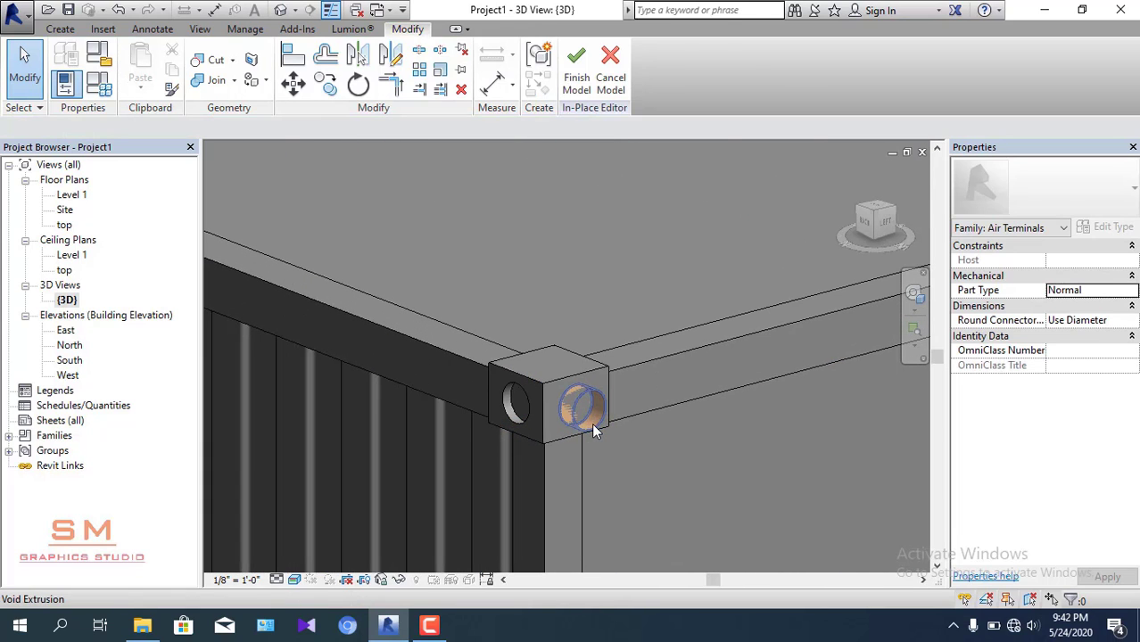
click(582, 416)
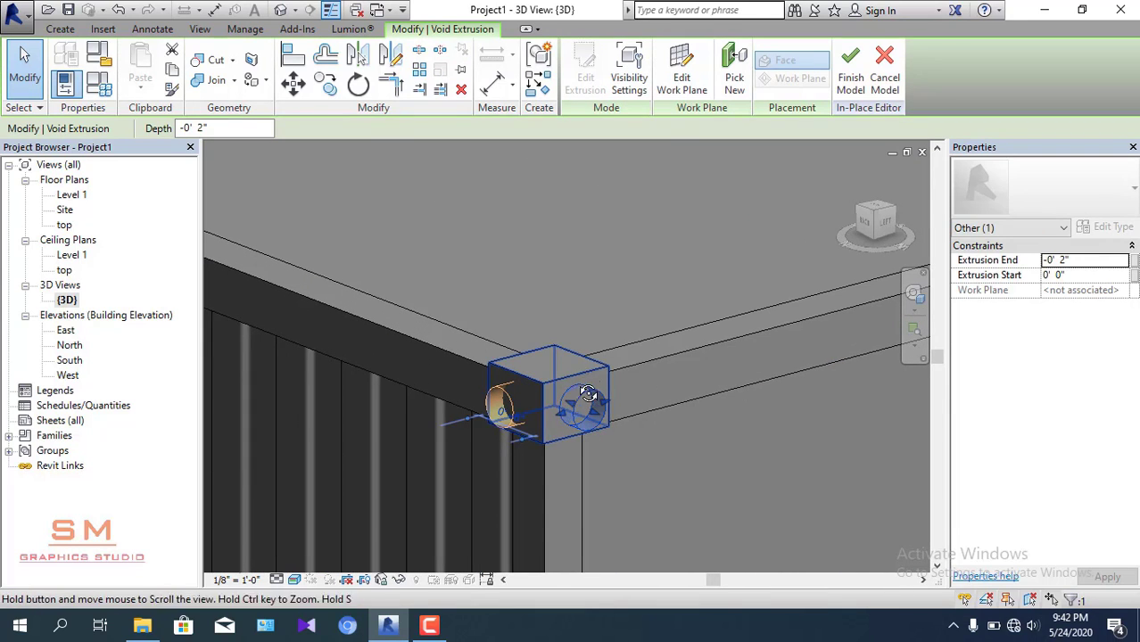
mouse_move(588, 394)
shift+middle_down()
mouse_move(598, 497)
mouse_move(551, 443)
shift+middle_up()
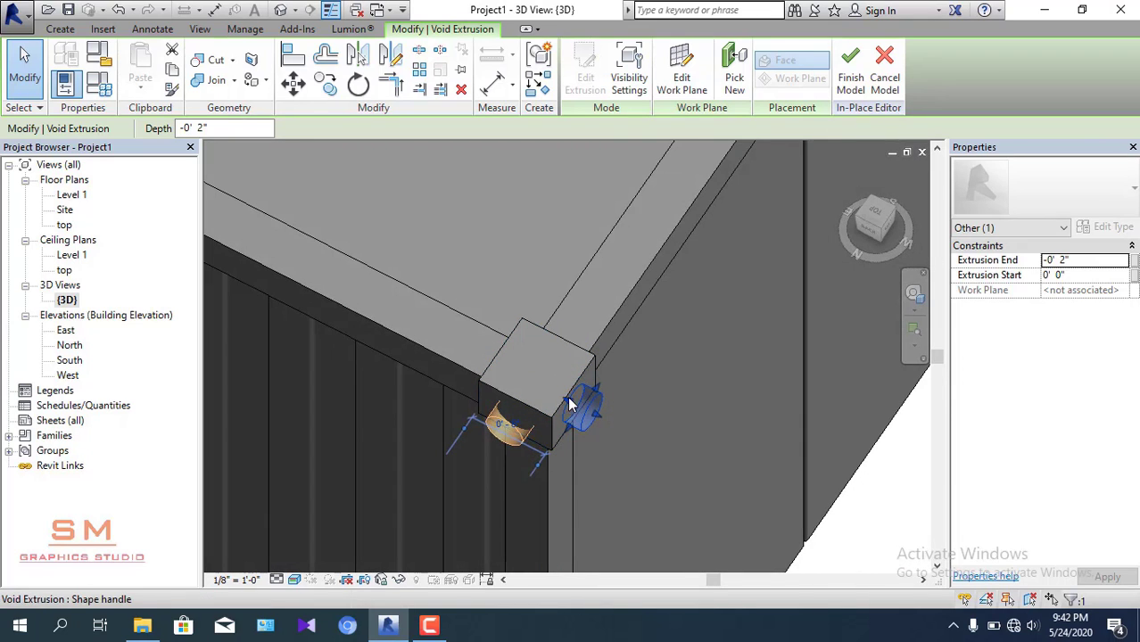
mouse_move(571, 404)
shift+middle_down()
mouse_move(552, 391)
mouse_move(715, 459)
shift+middle_up()
key(Escape)
mouse_move(809, 498)
shift+middle_down()
mouse_move(721, 483)
mouse_move(683, 369)
mouse_move(670, 411)
mouse_move(636, 407)
mouse_move(656, 375)
shift+middle_up()
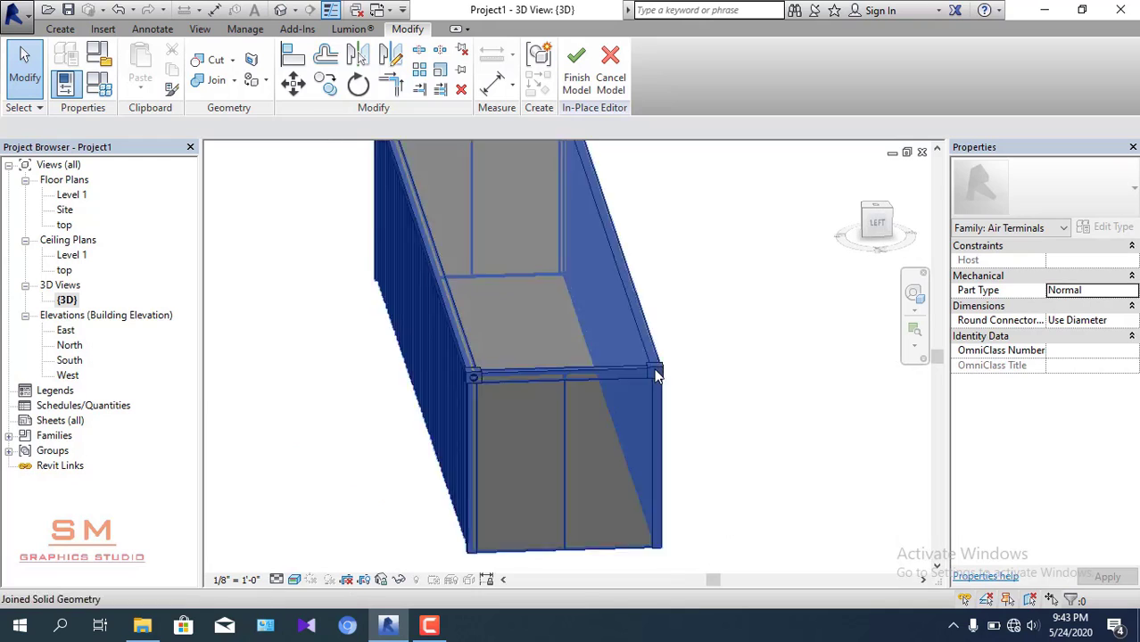
scroll(656, 374, up, 3)
- Set the other corner casting's face as the work plane
click(60, 28)
click(983, 77)
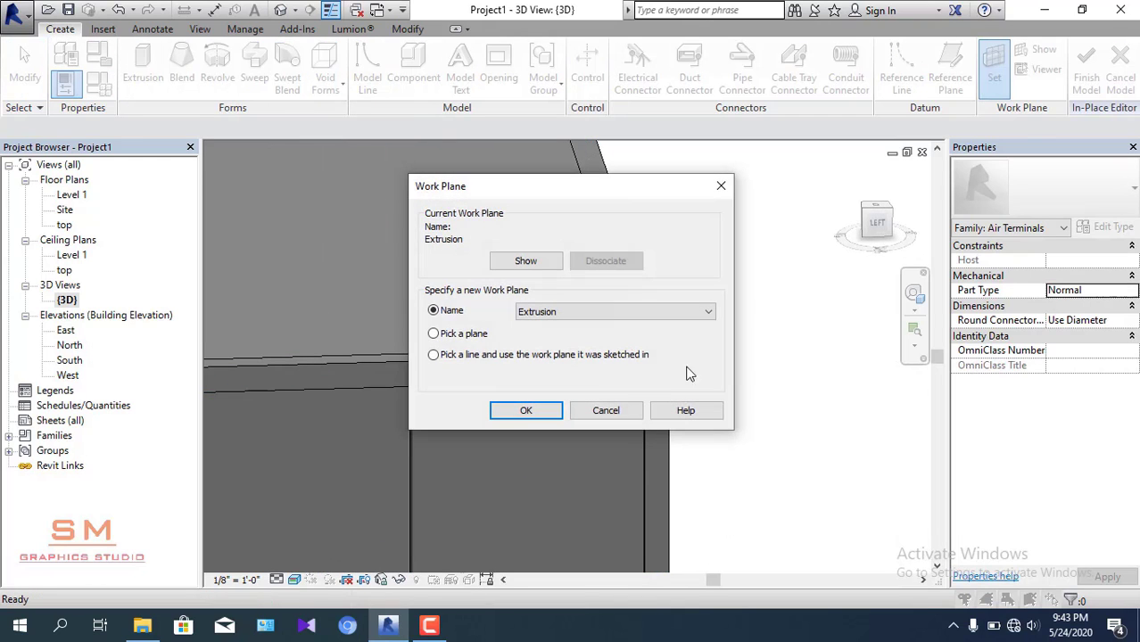
click(526, 412)
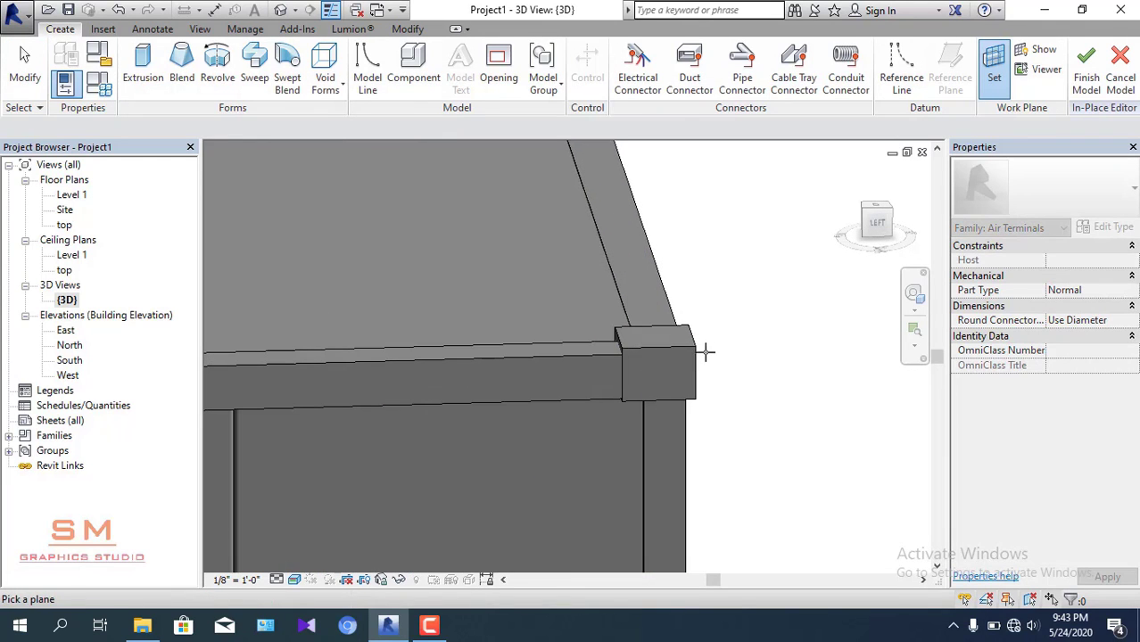
click(695, 354)
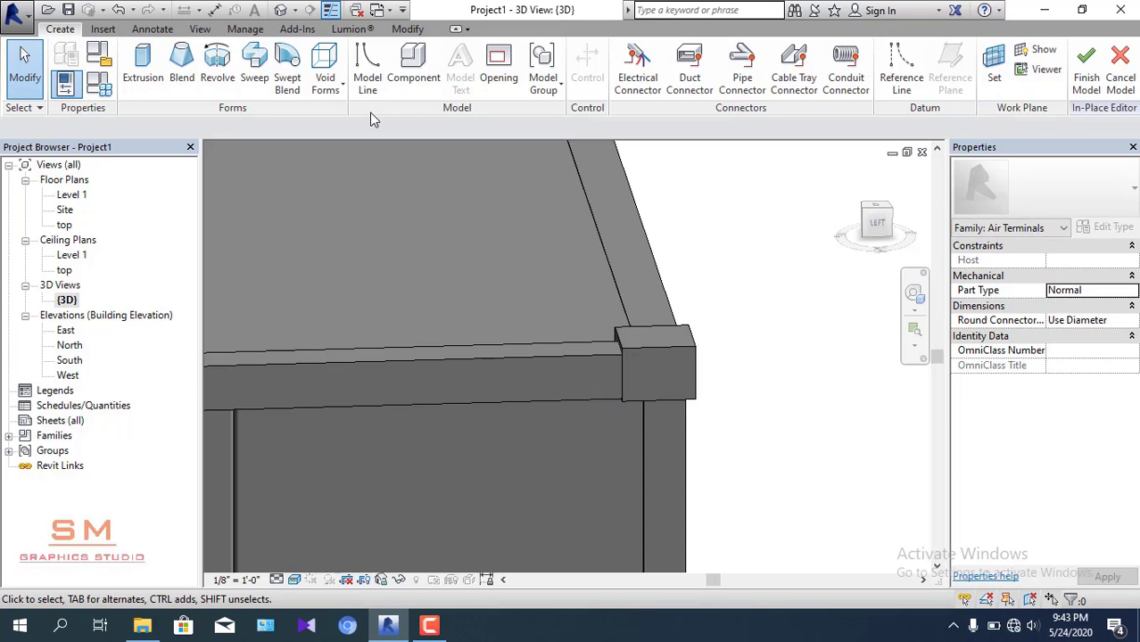
- Start a void extrusion and draw horizontal and vertical midpoint guide lines on the casting
click(325, 72)
click(352, 158)
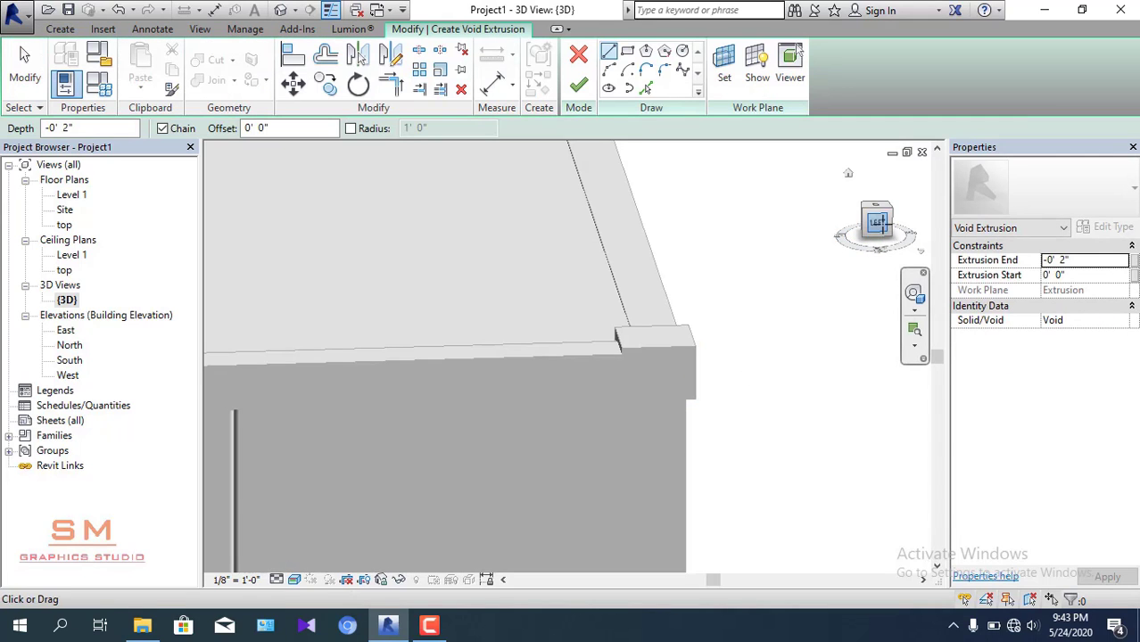
click(877, 223)
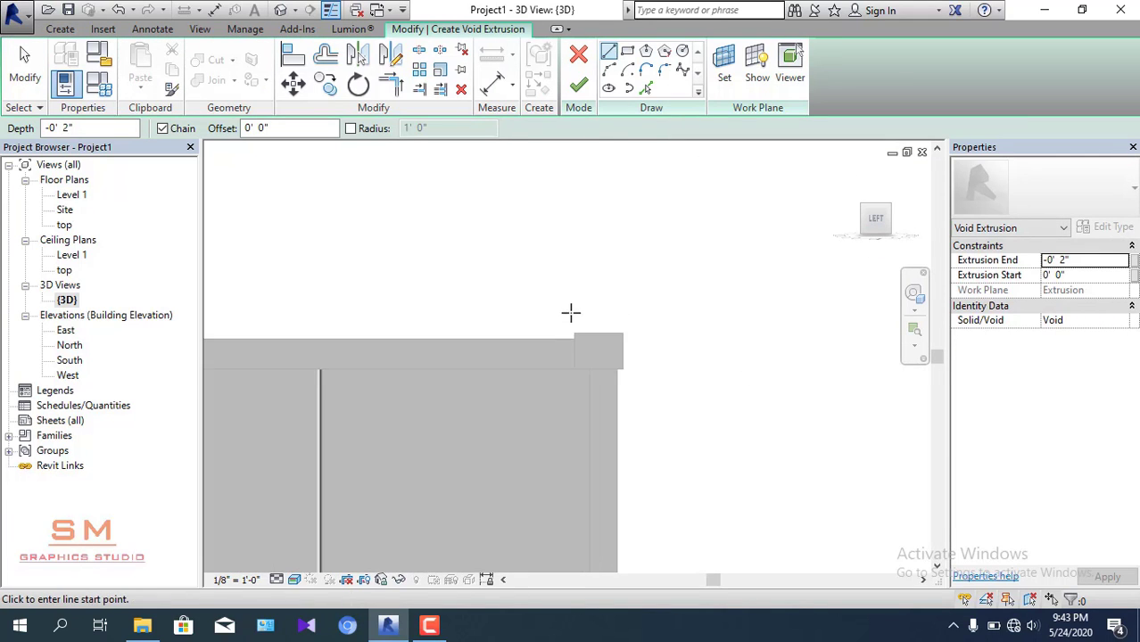
scroll(571, 312, up, 2)
click(576, 367)
click(675, 367)
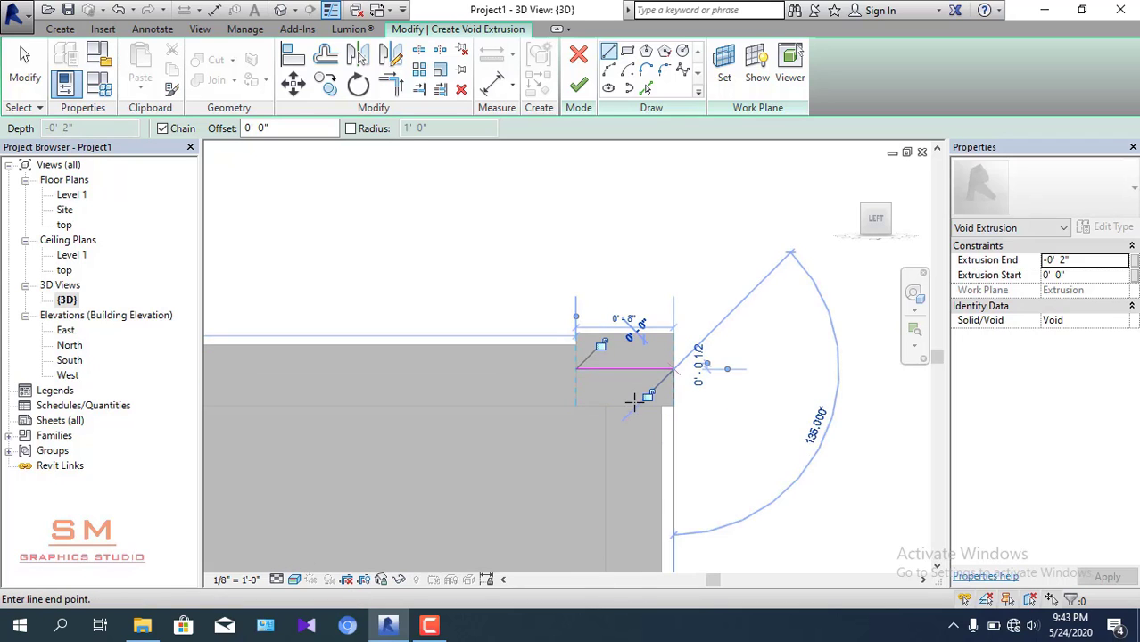
key(Escape)
click(625, 406)
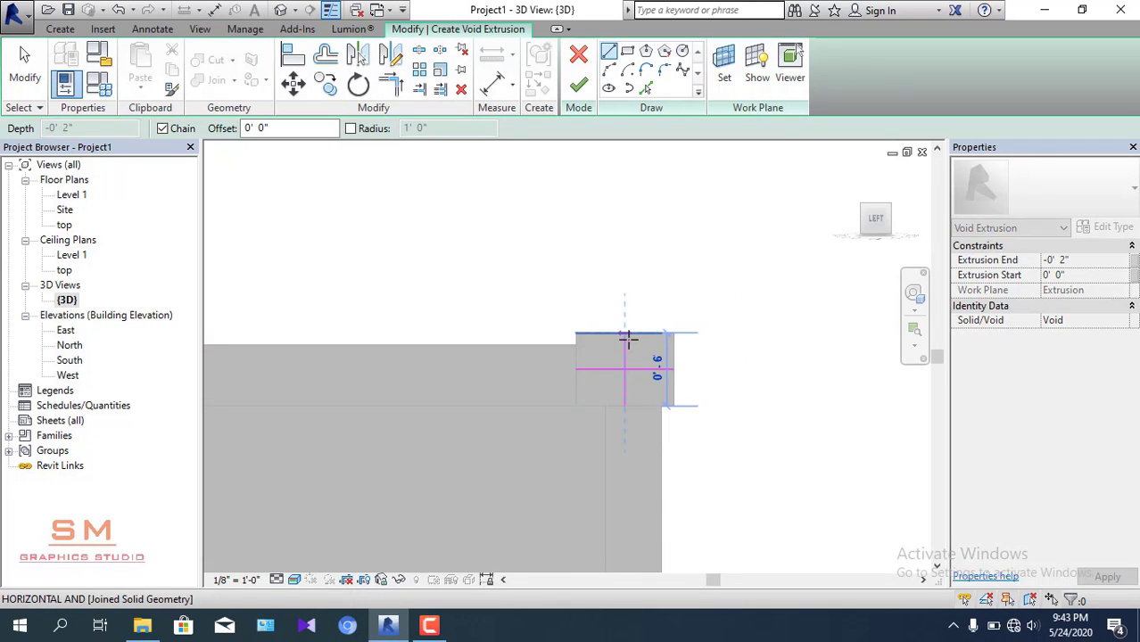
click(627, 335)
- Place the hole circle at the guide lines' crossing and finish the void sketch
click(681, 51)
scroll(624, 364, up, 2)
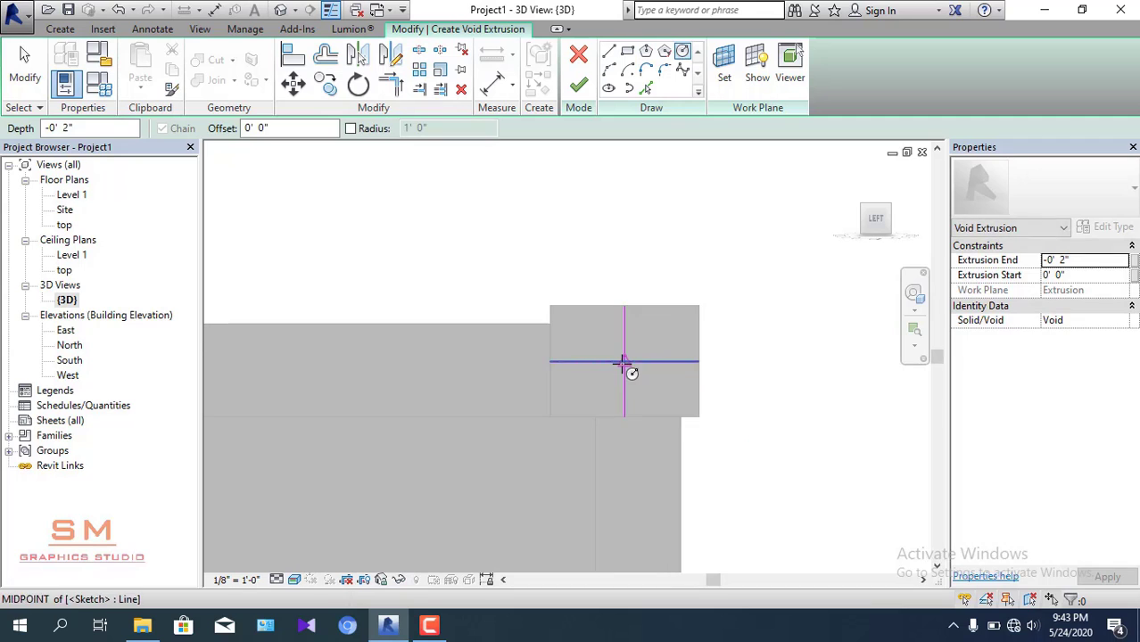
click(644, 330)
key(Escape)
click(667, 332)
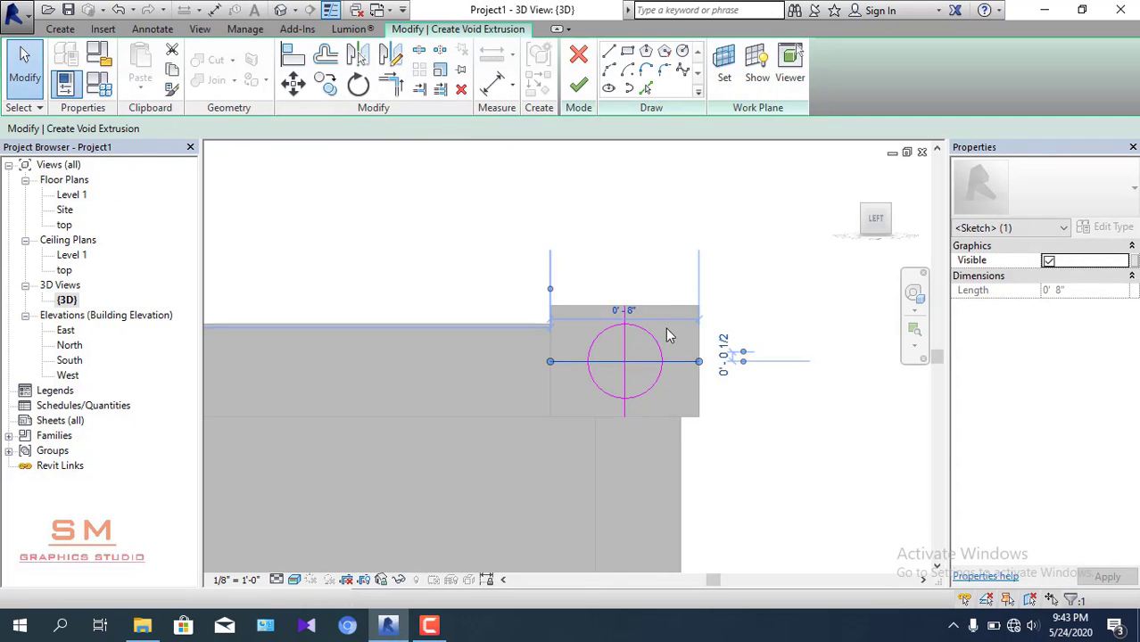
click(627, 317)
middle_drag(628, 317, 674, 412)
scroll(670, 365, down, 2)
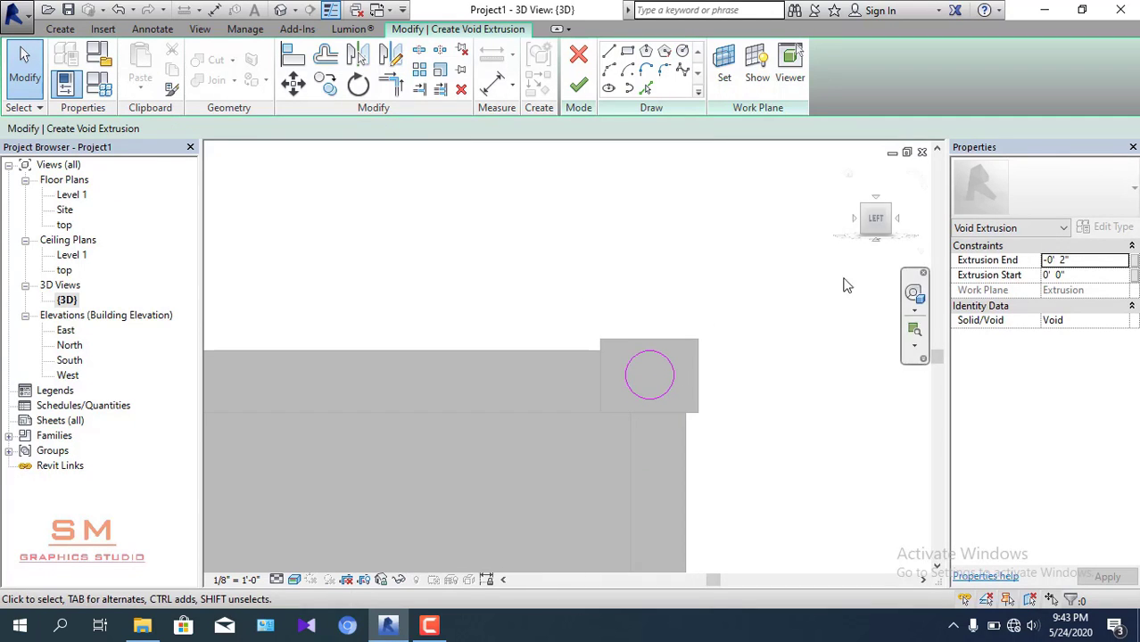
scroll(573, 320, down, 1)
mouse_move(573, 320)
shift+middle_down()
mouse_move(597, 354)
mouse_move(612, 290)
shift+middle_up()
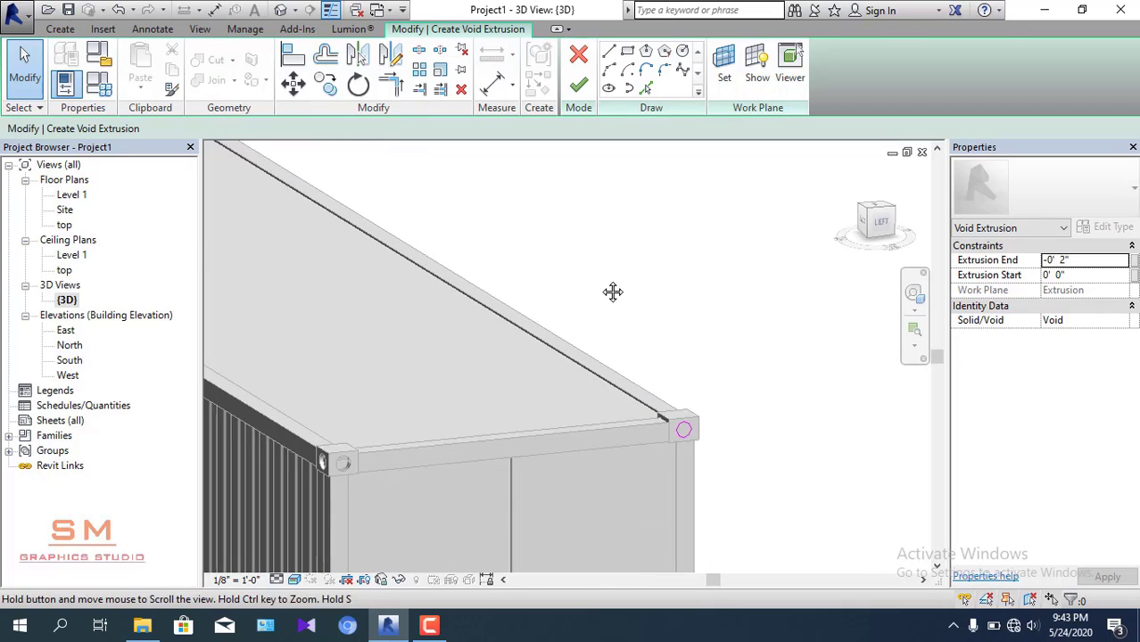
click(579, 87)
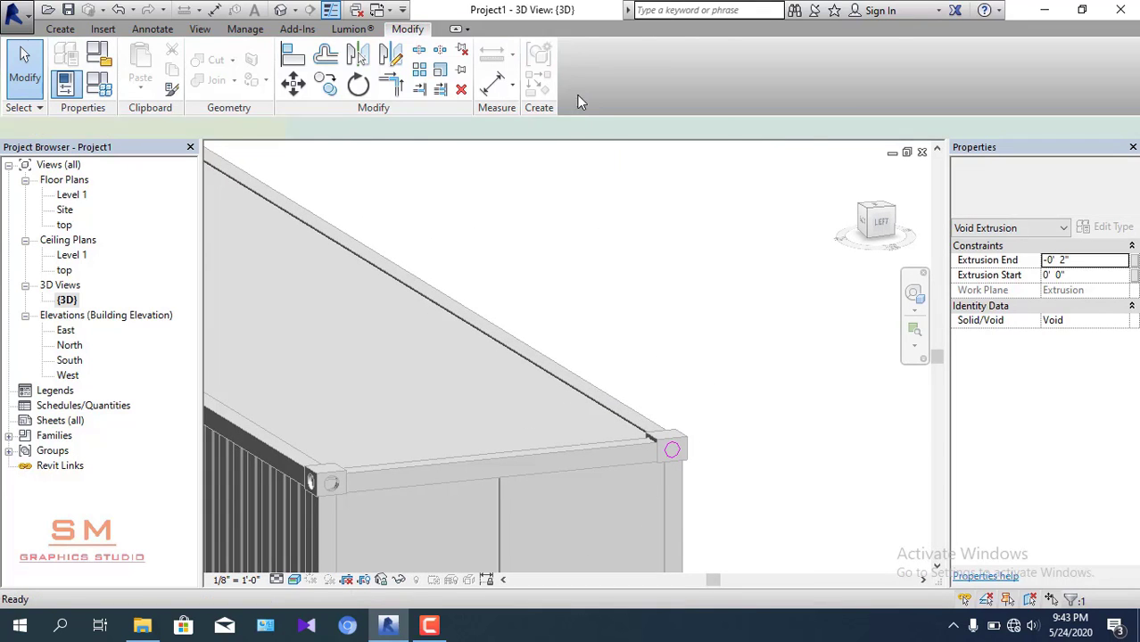
click(712, 300)
- Inspect the second hole from around the container, then reopen the Work Plane settings
scroll(676, 453, up, 2)
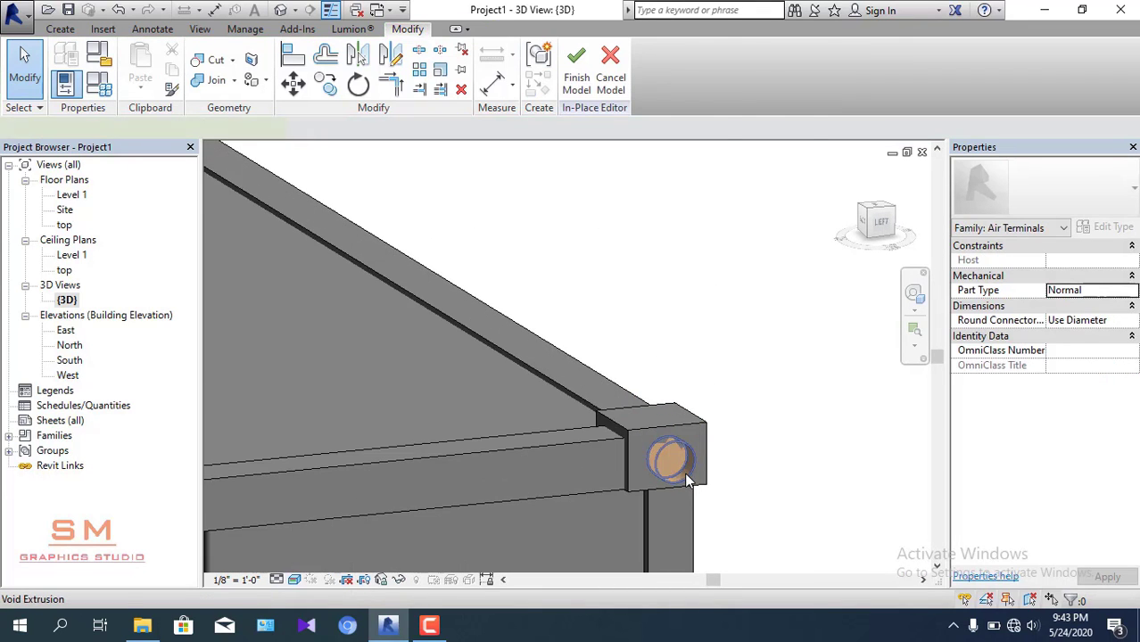
click(687, 480)
shift+middle_drag(687, 480, 657, 404)
mouse_move(731, 336)
shift+middle_down()
mouse_move(702, 428)
mouse_move(768, 384)
mouse_move(797, 425)
mouse_move(591, 332)
shift+middle_up()
click(768, 385)
scroll(534, 291, up, 2)
scroll(637, 274, up, 2)
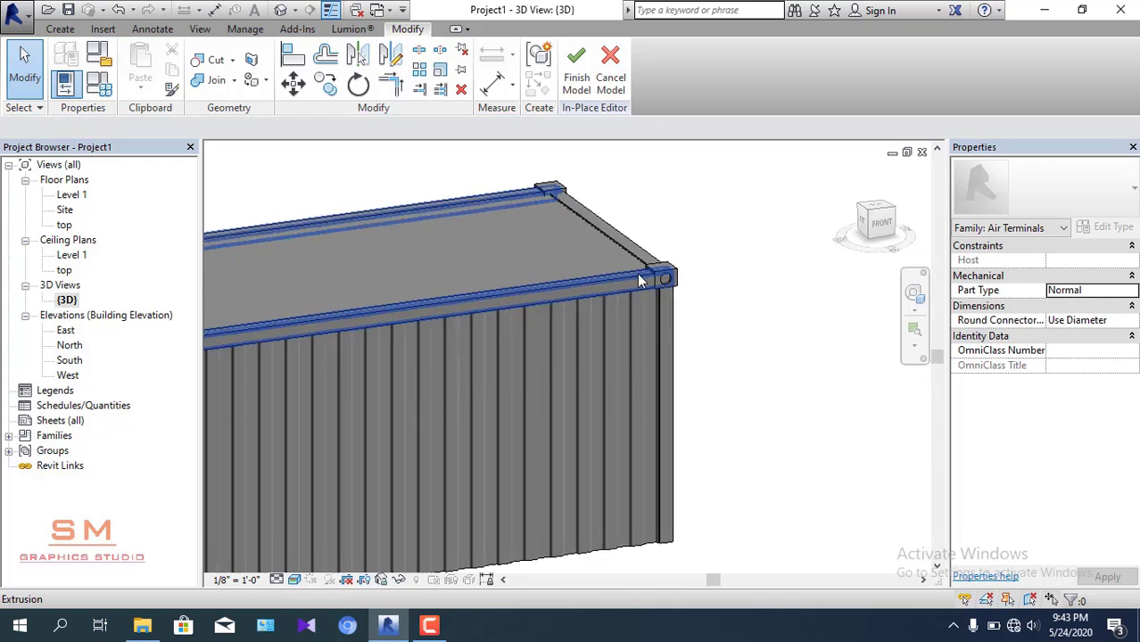
scroll(637, 274, down, 2)
mouse_move(637, 274)
shift+middle_down()
mouse_move(580, 400)
mouse_move(575, 477)
shift+middle_up()
scroll(566, 437, up, 3)
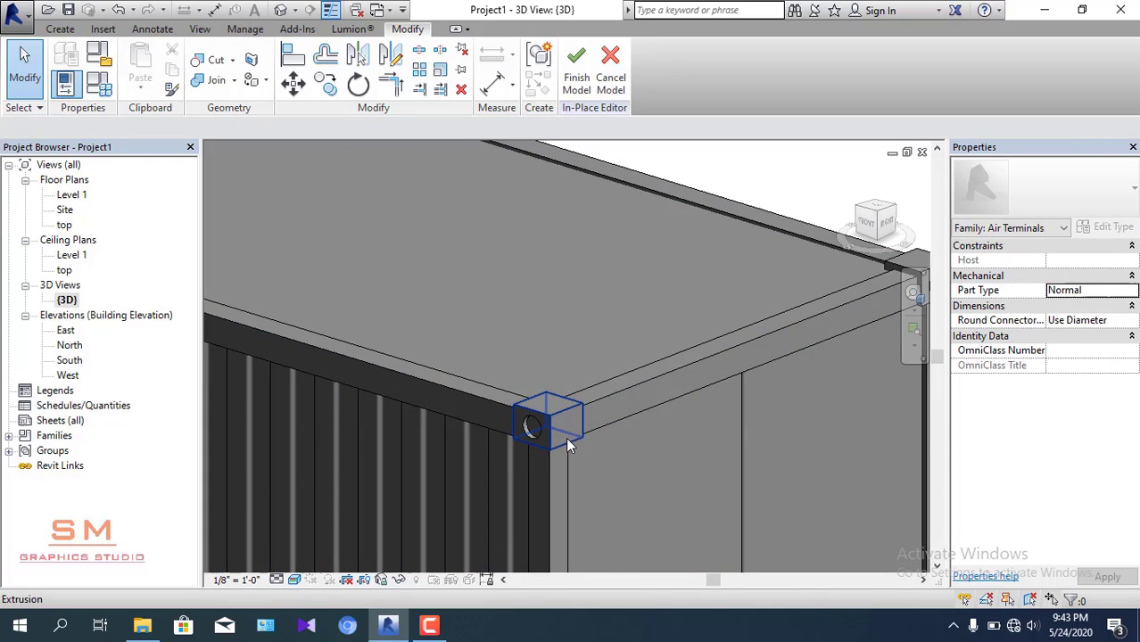
click(61, 29)
click(994, 60)
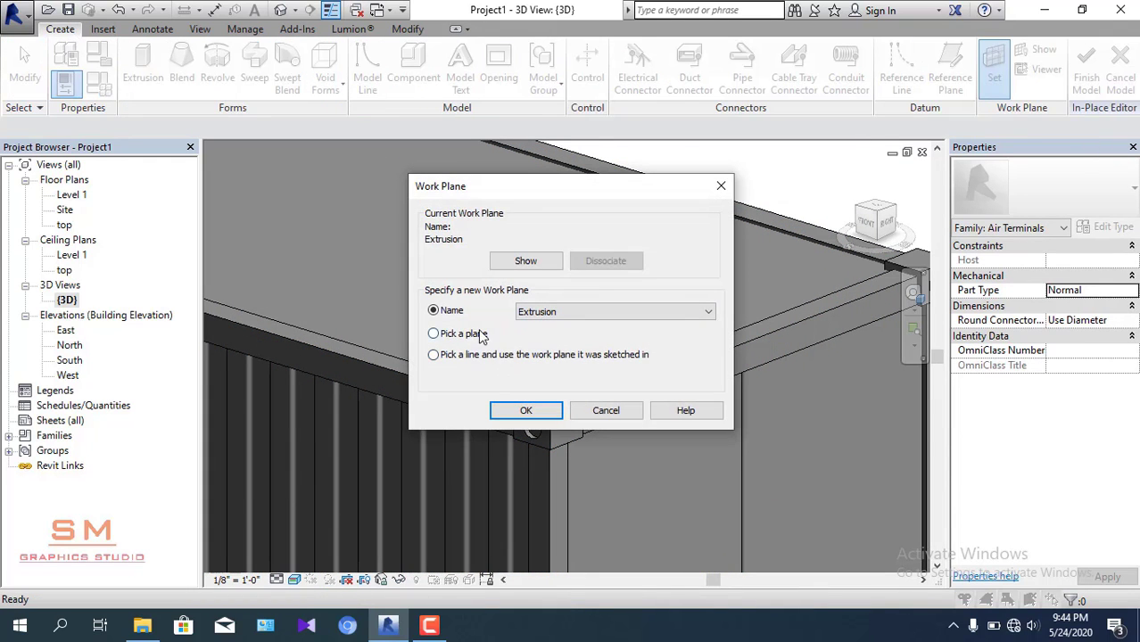
- Use the casting's side face as work plane and start a void extrusion in right view
click(546, 416)
scroll(571, 426, up, 2)
click(555, 417)
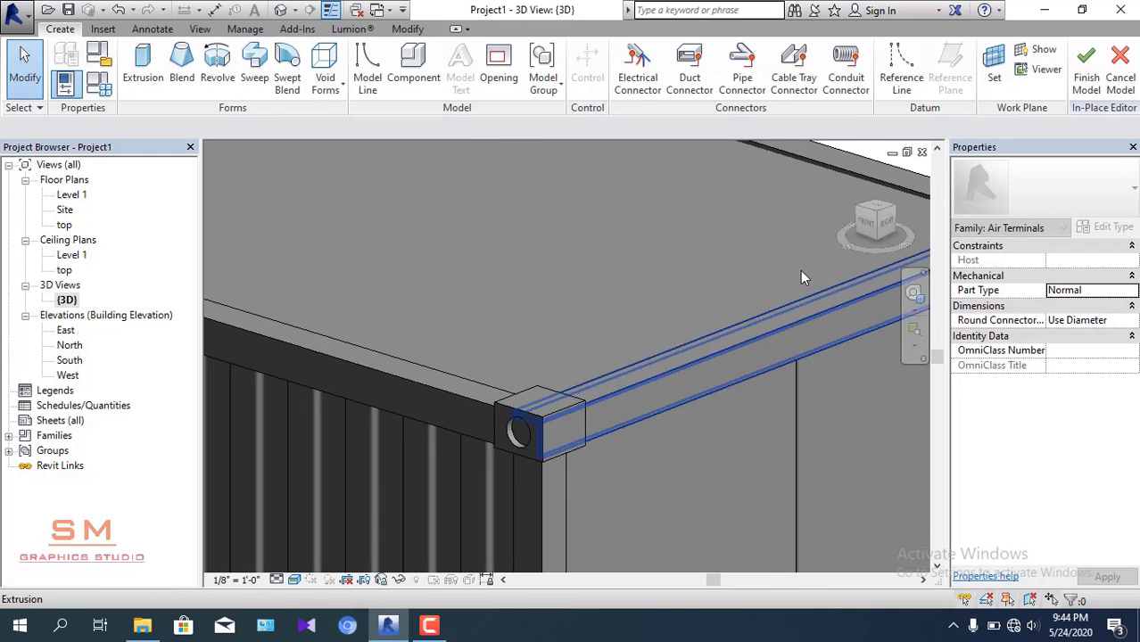
click(876, 220)
click(330, 90)
click(330, 117)
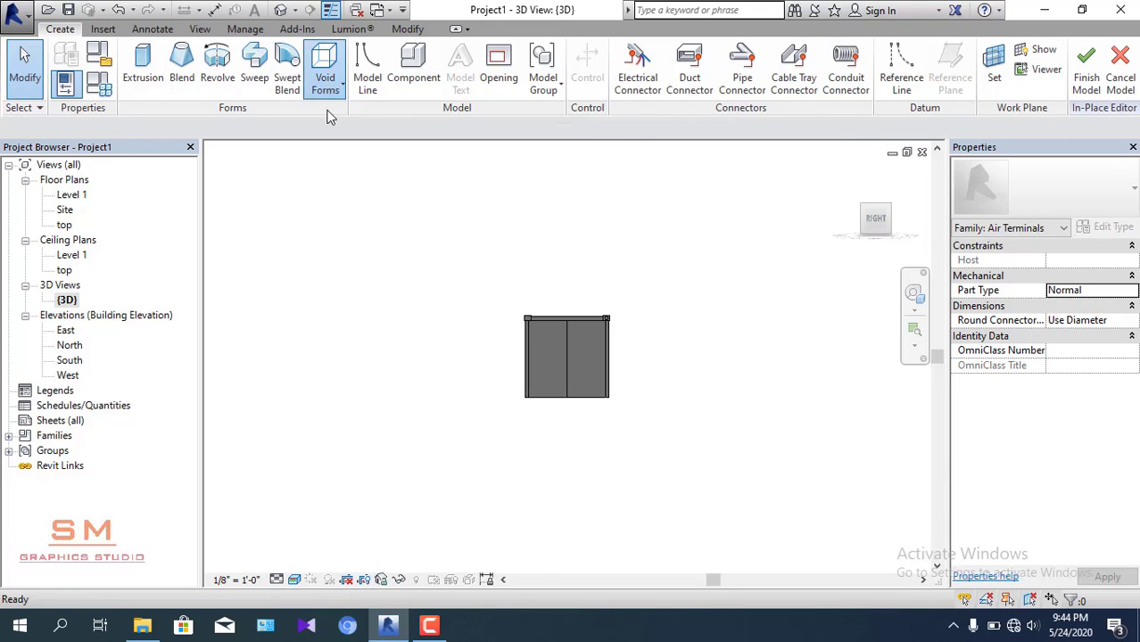
scroll(555, 321, up, 2)
scroll(497, 278, up, 3)
scroll(497, 278, up, 2)
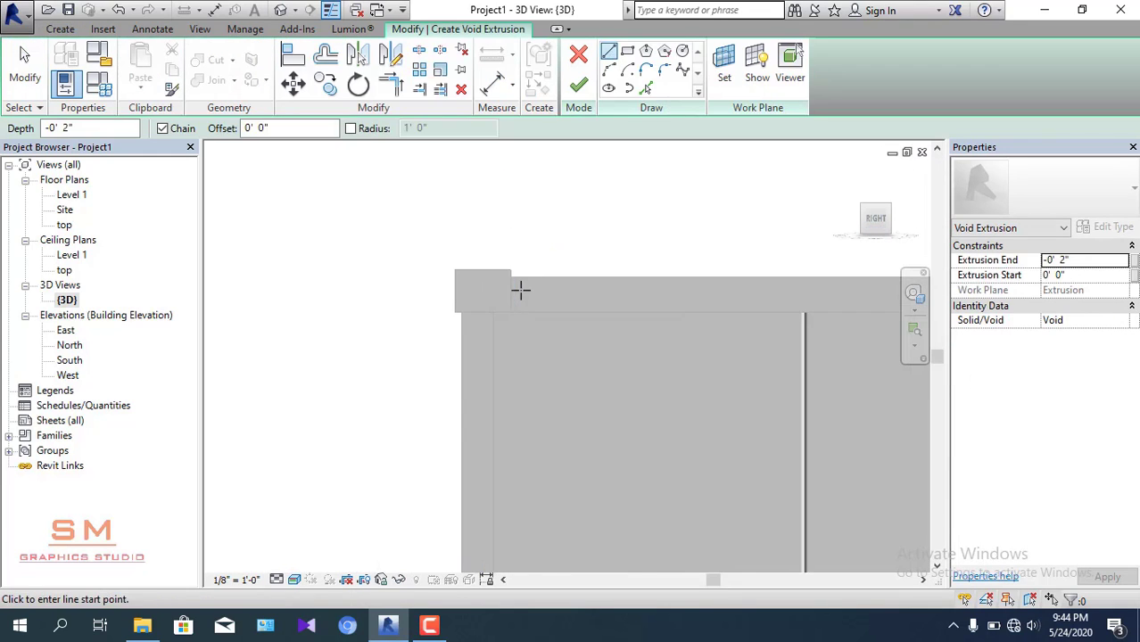
scroll(519, 288, up, 2)
- Draw crossing midpoint guide lines and a hole circle at their intersection
click(504, 290)
click(406, 290)
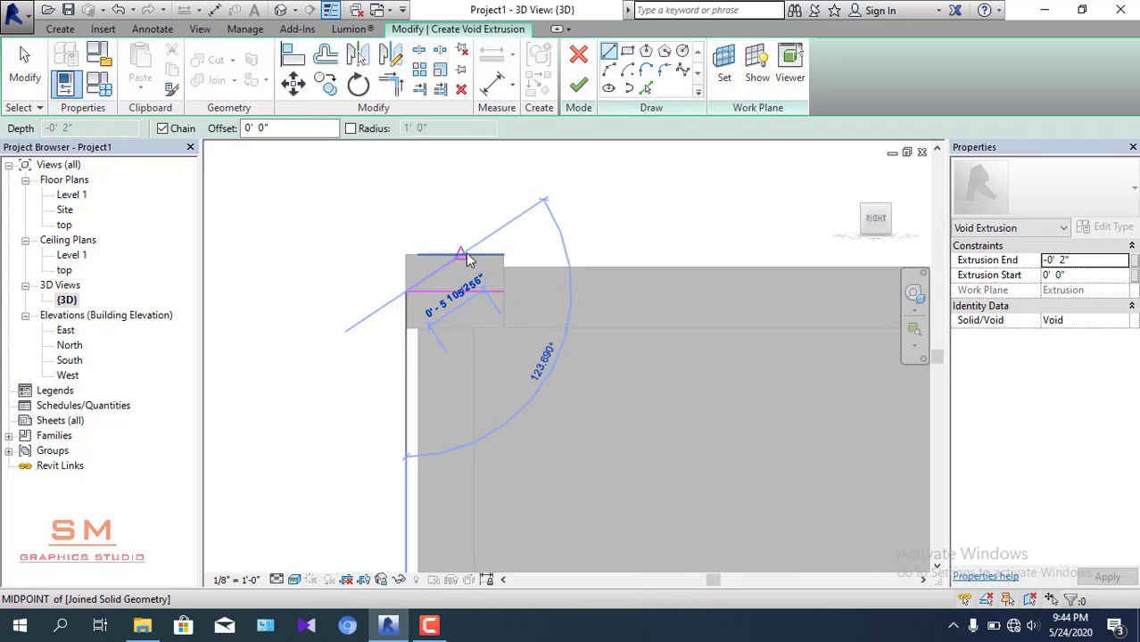
key(Escape)
click(453, 328)
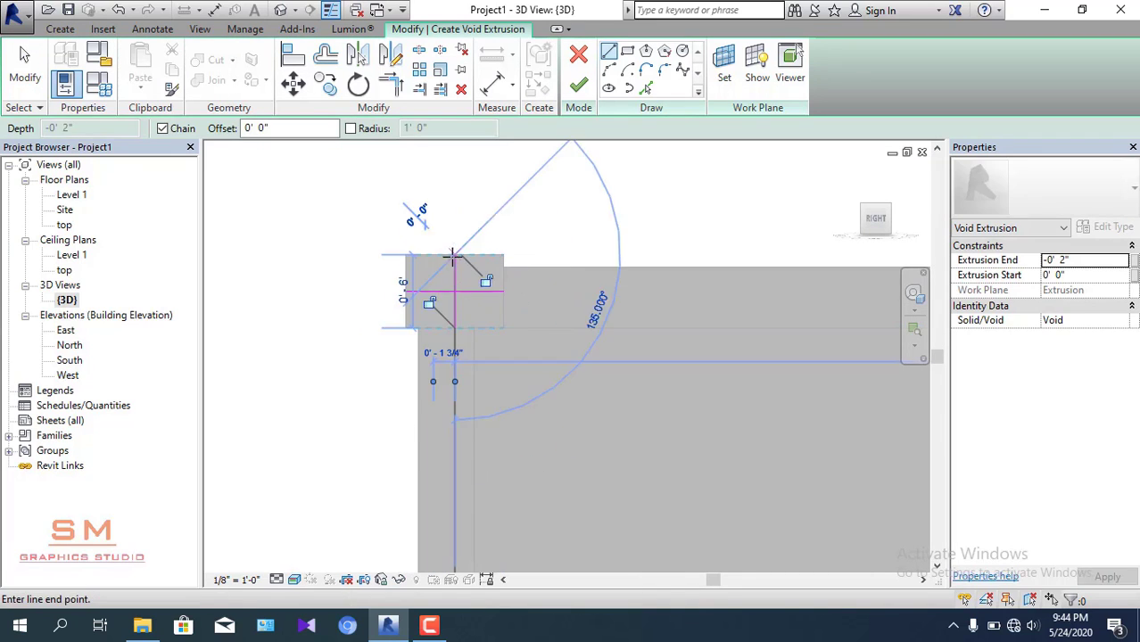
click(455, 256)
key(Escape)
key(Escape)
click(682, 51)
scroll(498, 298, up, 2)
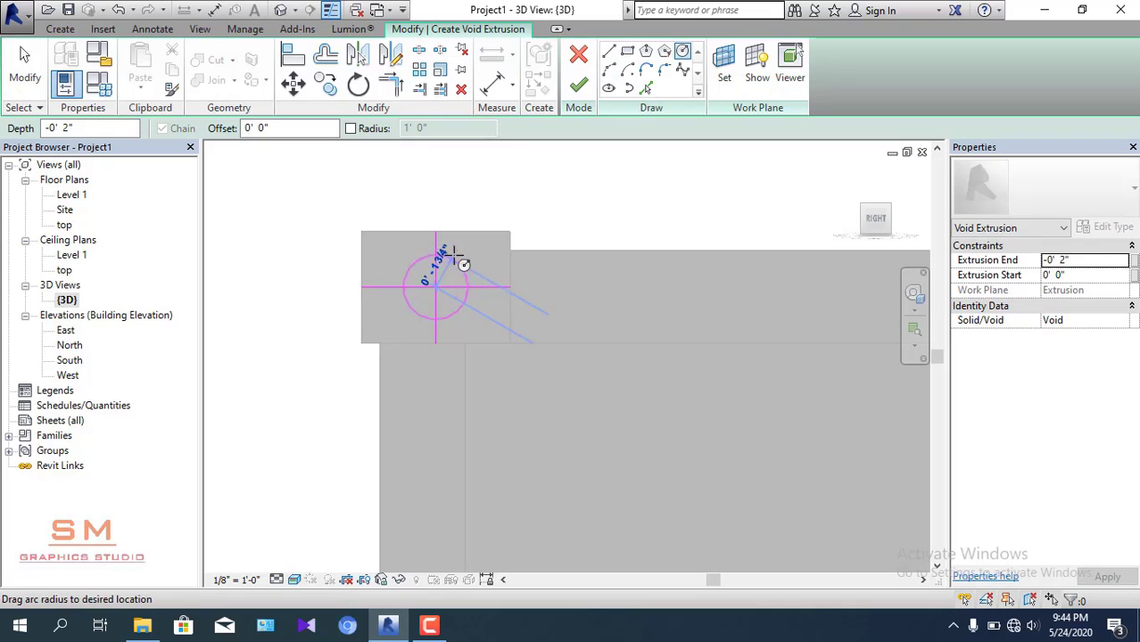
click(455, 253)
key(Escape)
key(Escape)
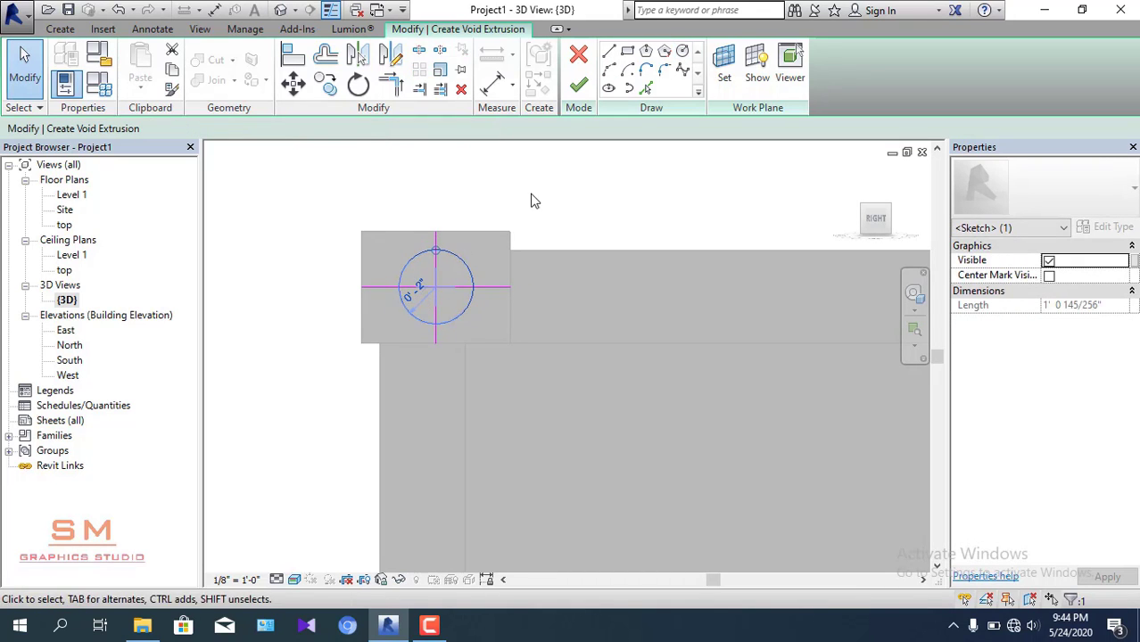
- Remove the helper guide lines and finish the void extrusion sketch
key(Escape)
click(488, 288)
key(Escape)
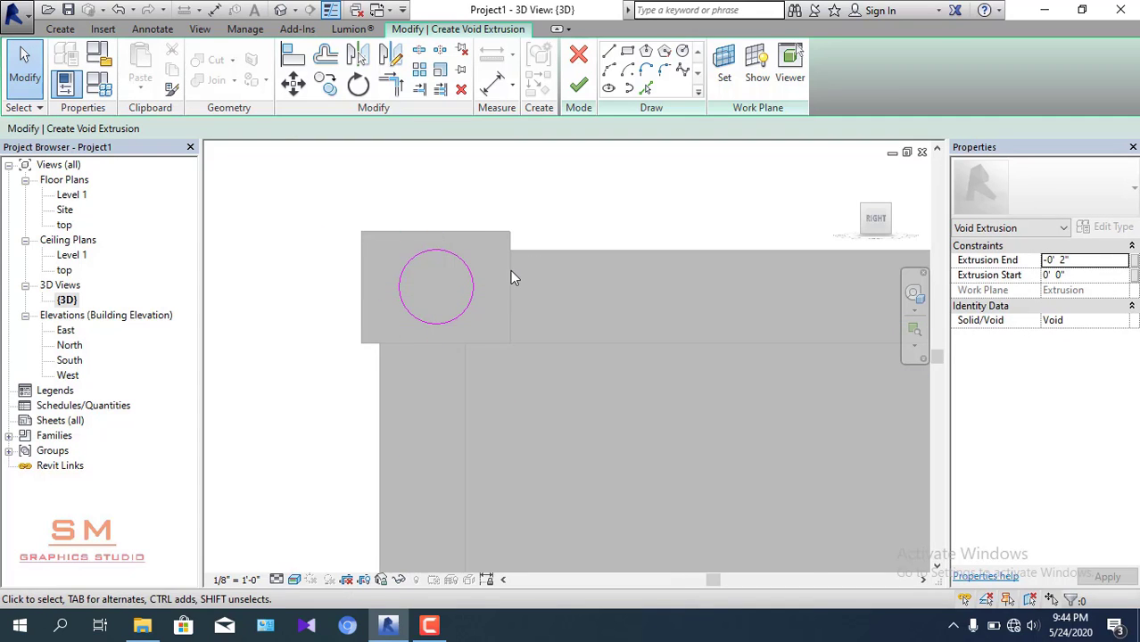
scroll(511, 277, down, 3)
shift+middle_drag(488, 296, 395, 229)
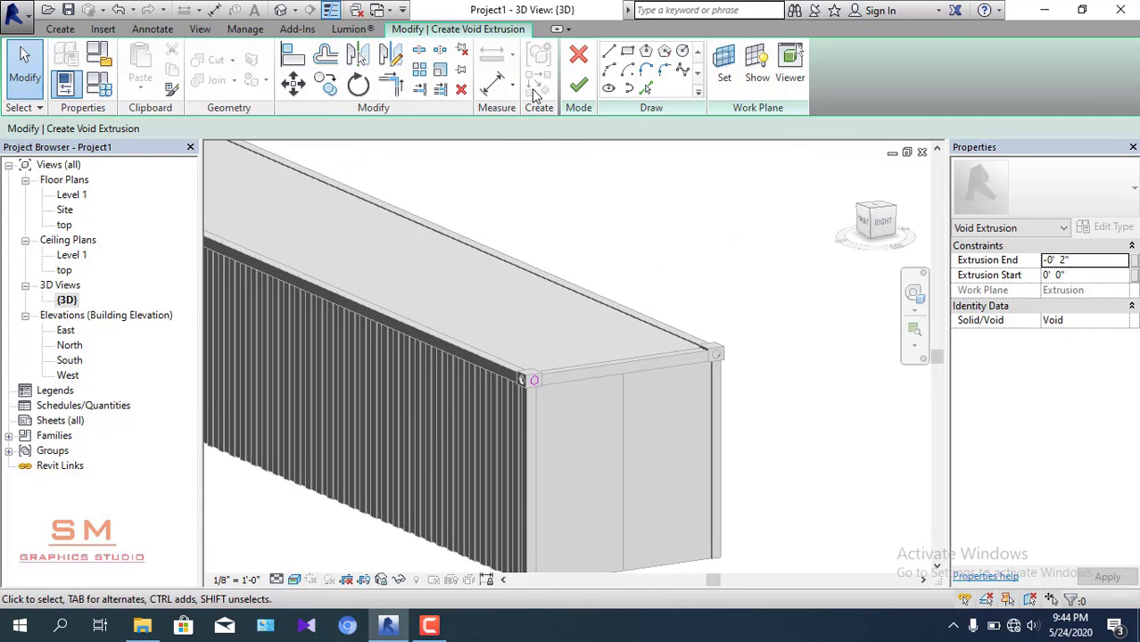
click(579, 97)
- Drag the void's end to -0' 2" so it cuts into the casting side
scroll(470, 286, up, 4)
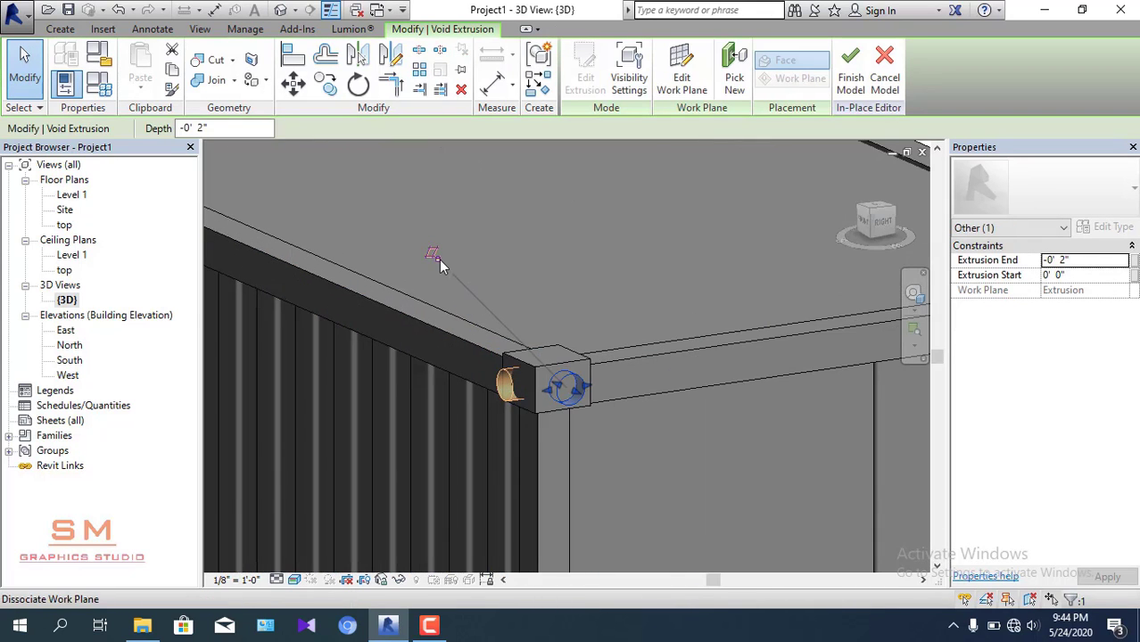
shift+middle_drag(580, 365, 618, 433)
drag(549, 375, 555, 370)
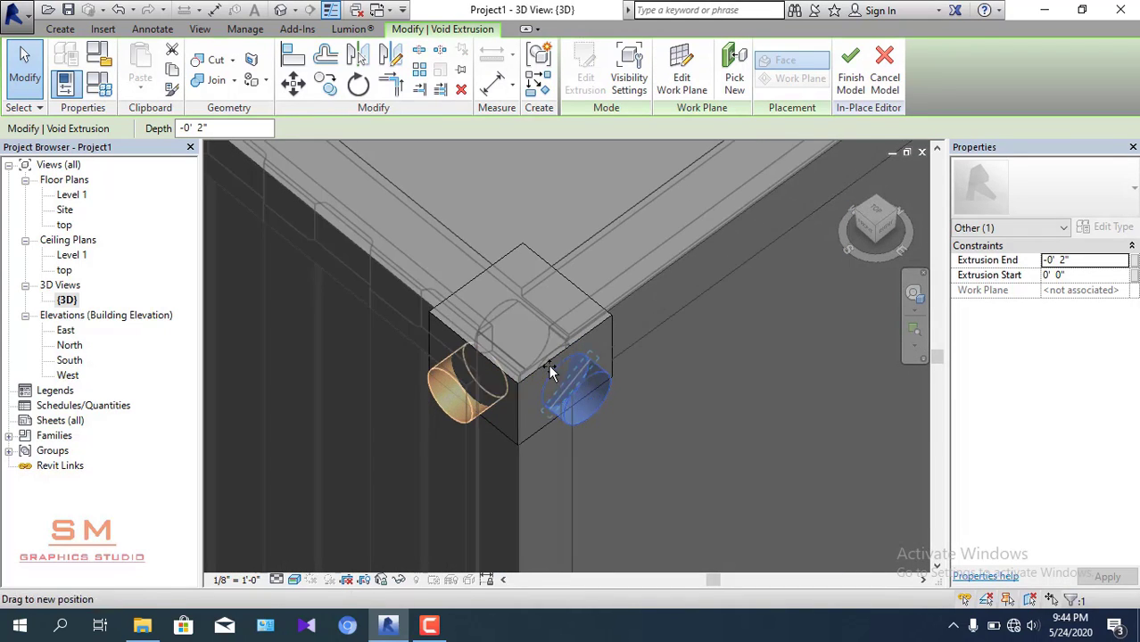
shift+middle_drag(553, 370, 602, 329)
scroll(603, 329, down, 4)
- In 3D, window-select the top end rail and its corner castings
click(687, 395)
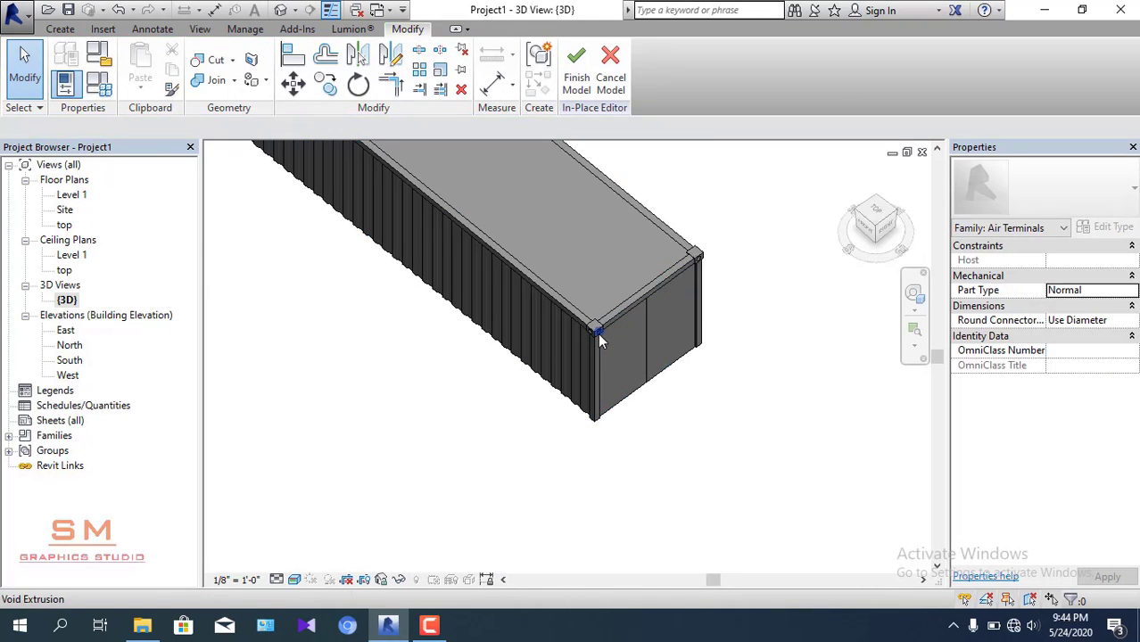
scroll(598, 333, up, 4)
scroll(640, 425, down, 3)
scroll(633, 357, down, 3)
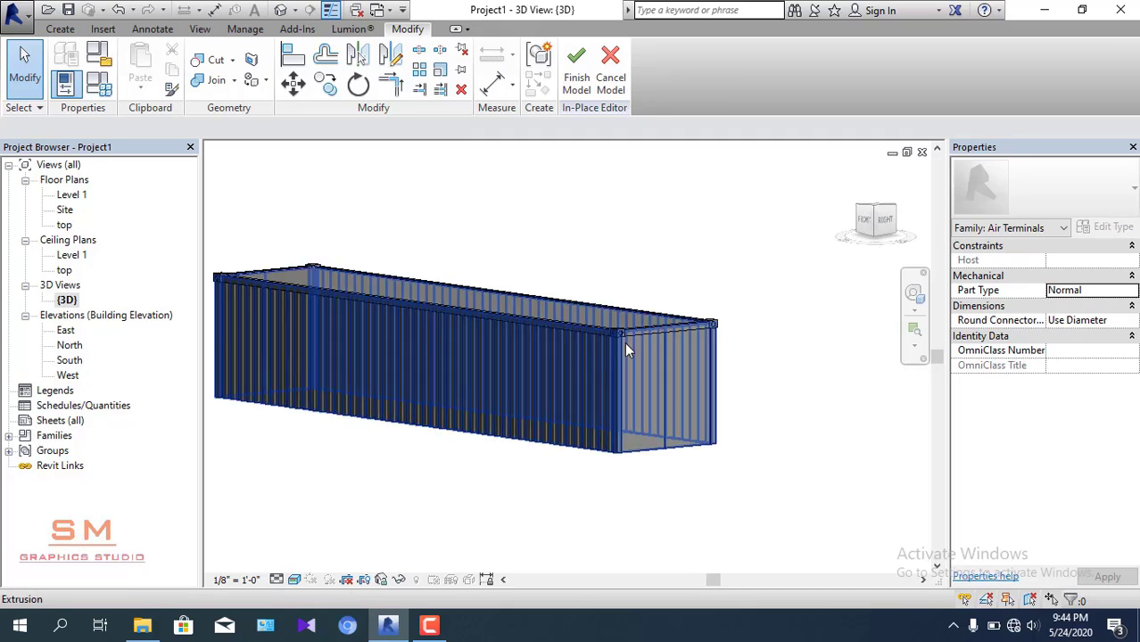
mouse_move(624, 341)
shift+middle_down()
mouse_move(596, 382)
mouse_move(692, 403)
shift+middle_up()
mouse_move(392, 463)
shift+middle_down()
mouse_move(552, 473)
mouse_move(559, 351)
mouse_move(546, 262)
shift+middle_up()
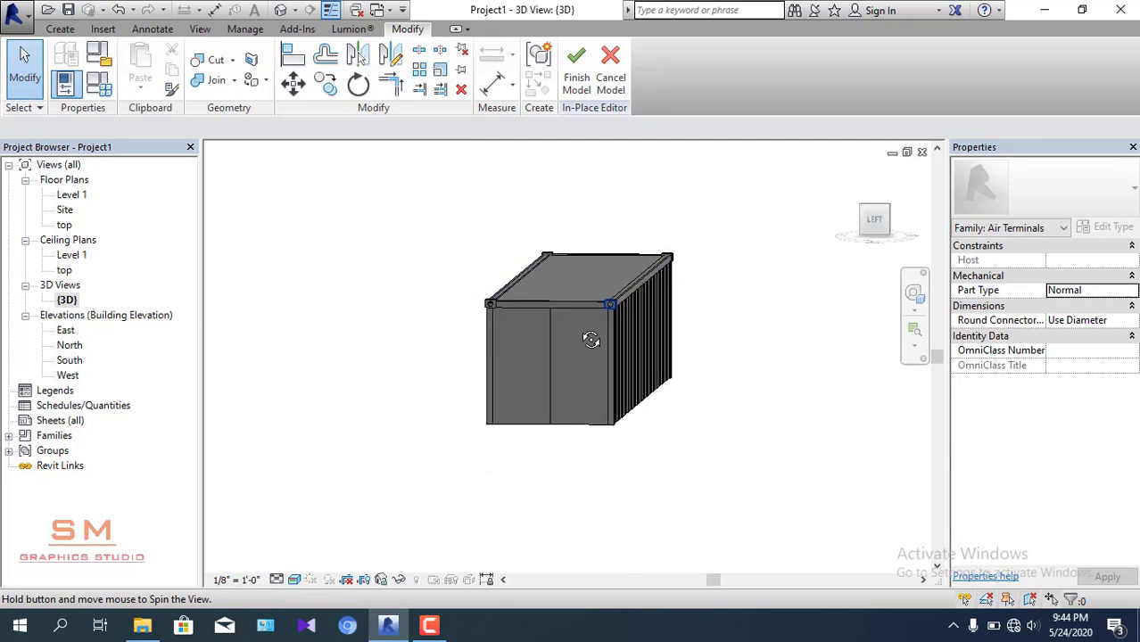
drag(511, 200, 684, 310)
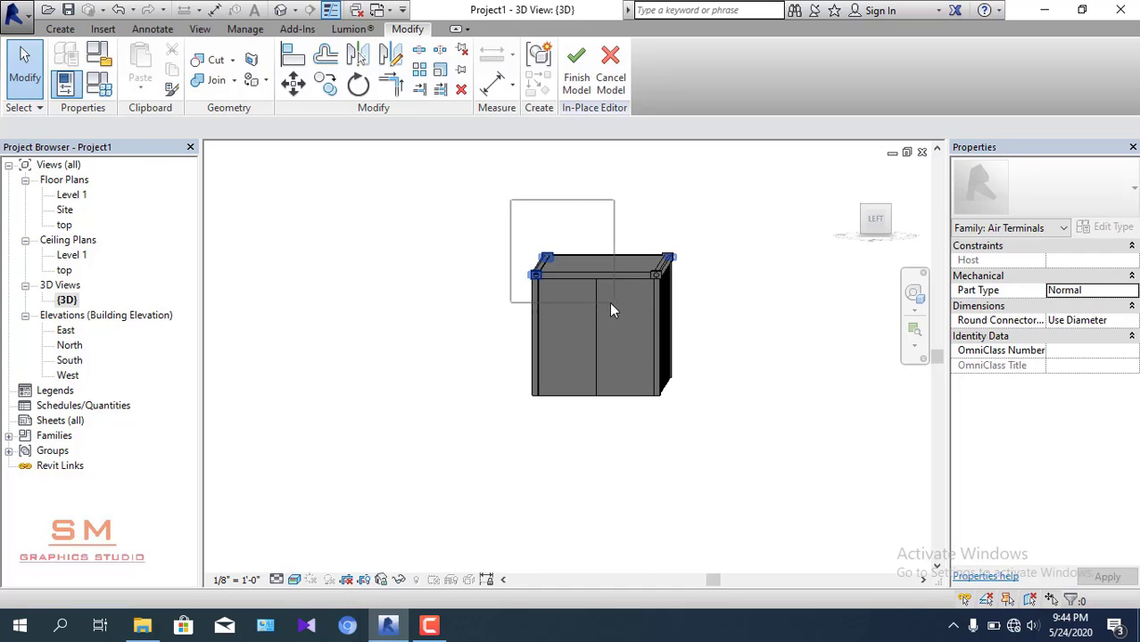
drag(585, 307, 586, 306)
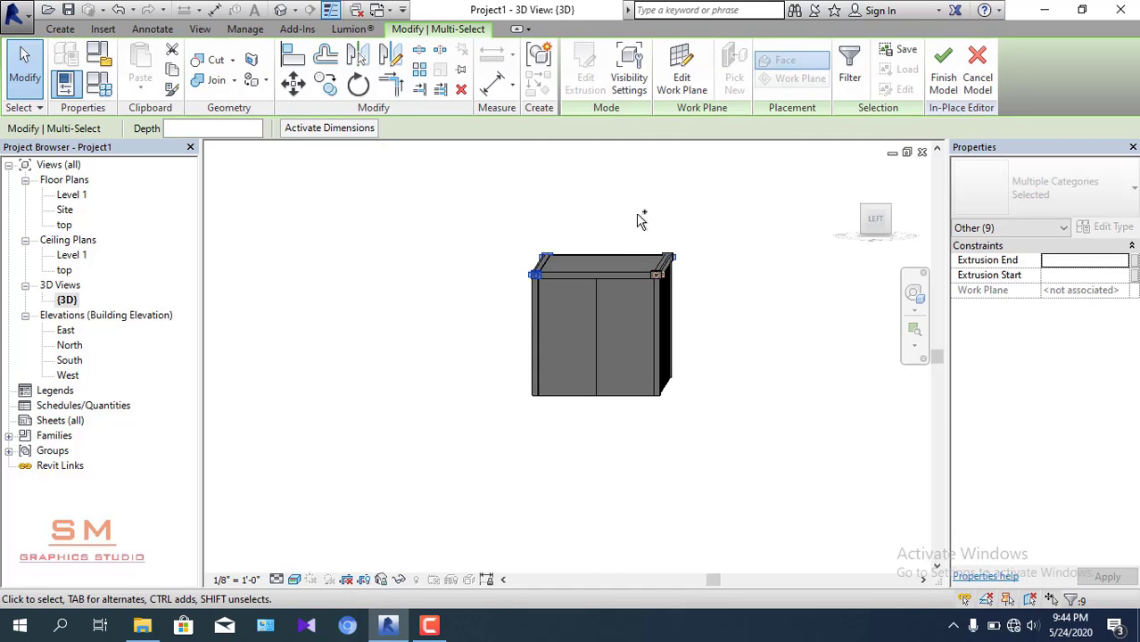
- Go to the West elevation and select both top corner castings
double_click(70, 345)
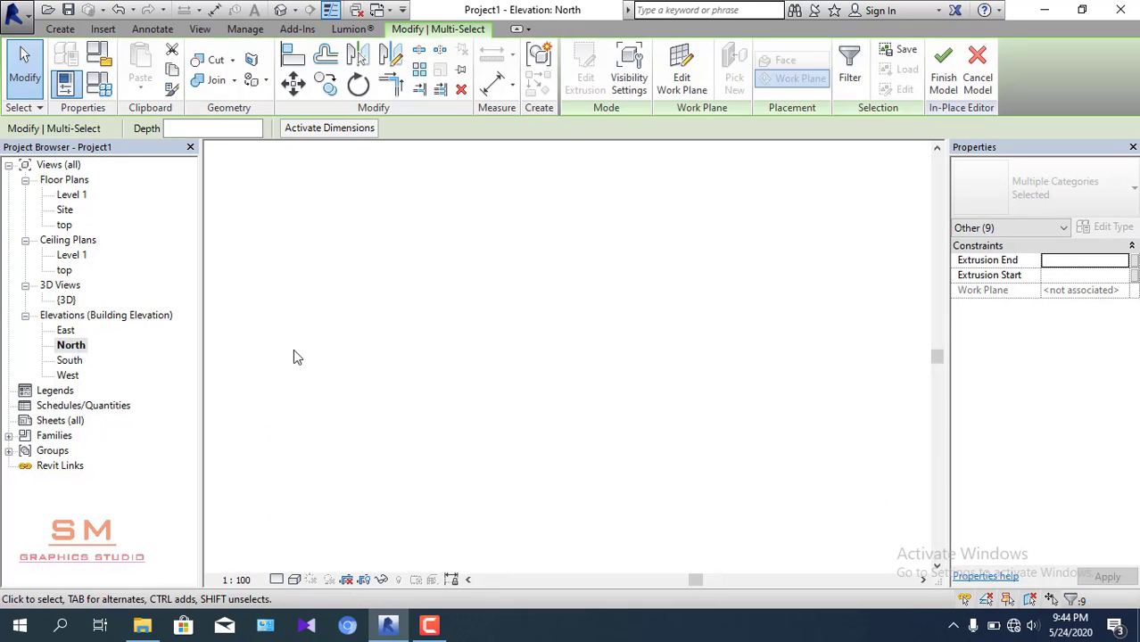
scroll(607, 350, down, 2)
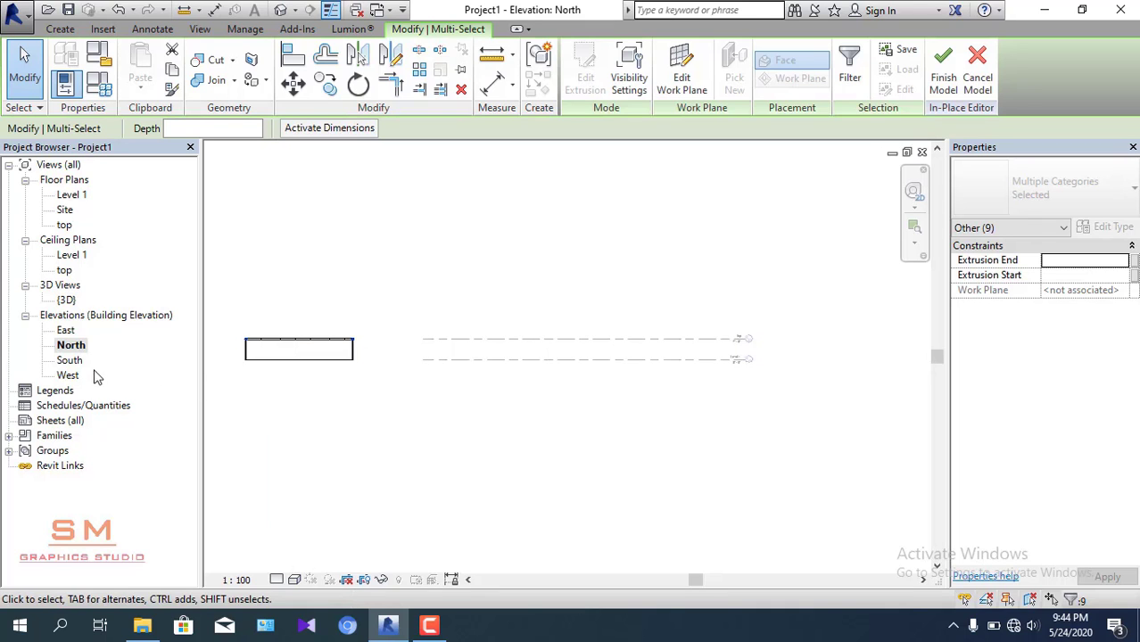
double_click(70, 360)
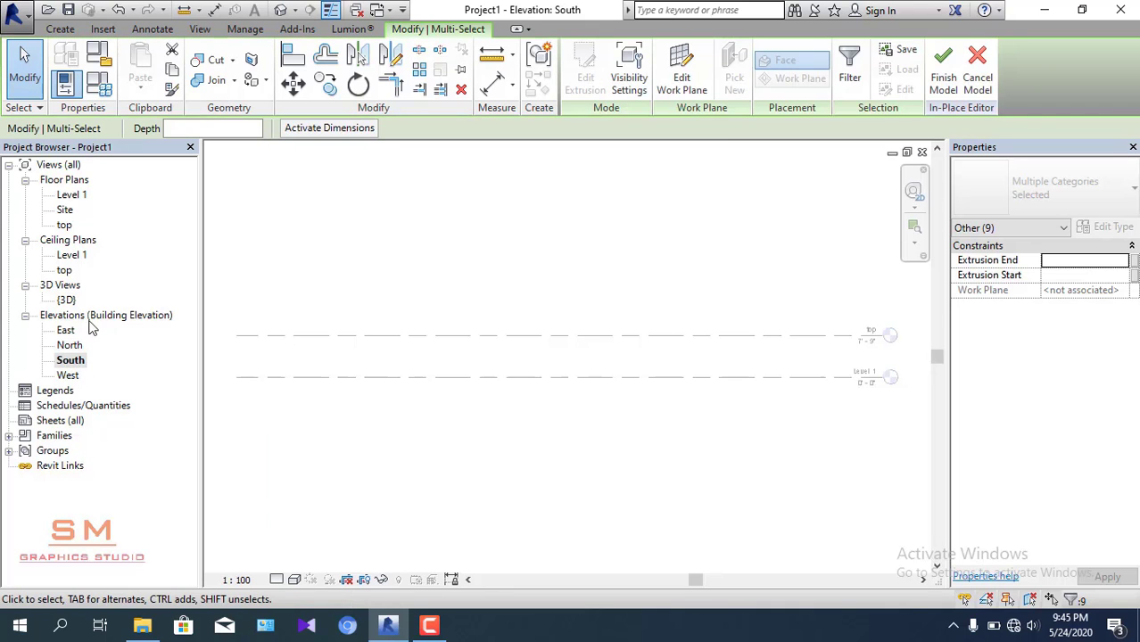
double_click(67, 330)
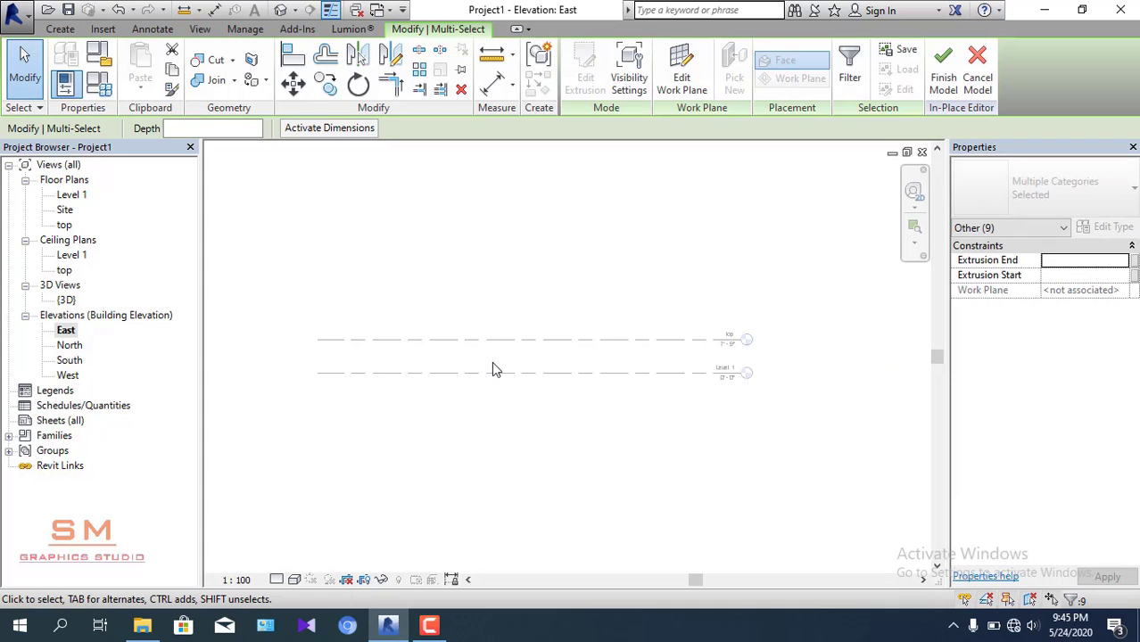
scroll(496, 369, down, 2)
middle_drag(387, 372, 605, 387)
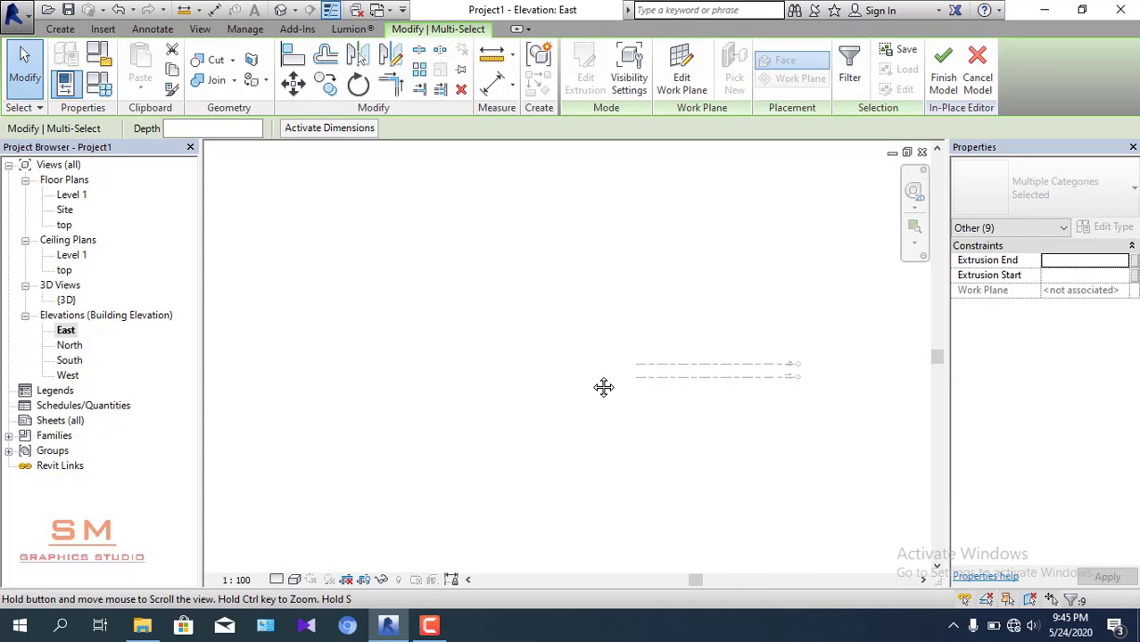
double_click(70, 376)
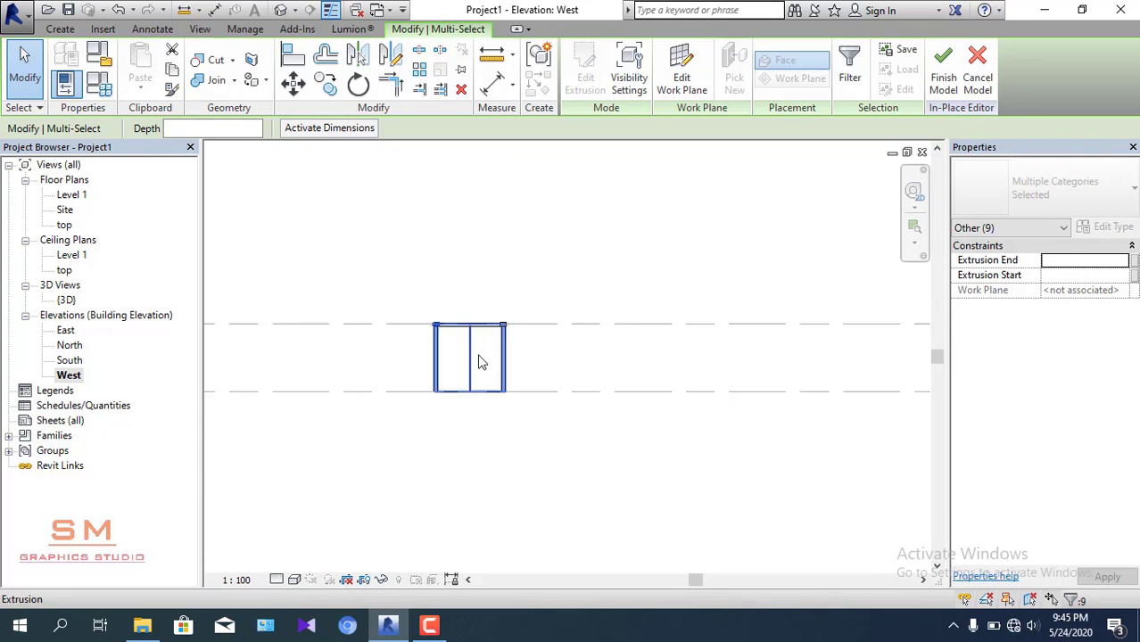
scroll(479, 361, up, 3)
drag(327, 234, 408, 337)
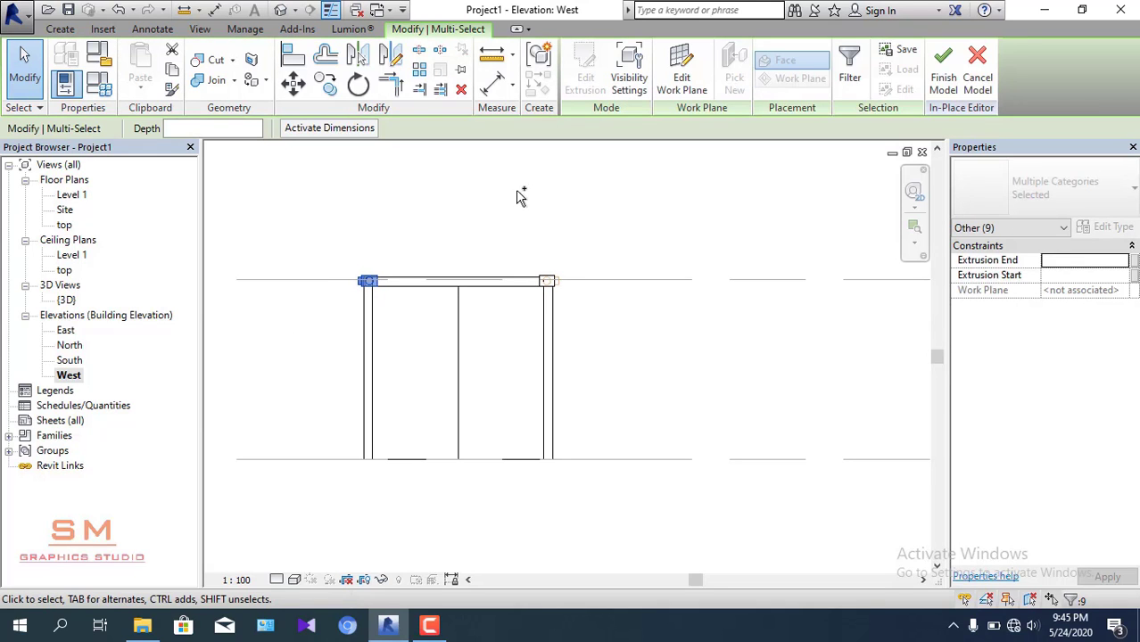
ctrl+drag(555, 259, 601, 326)
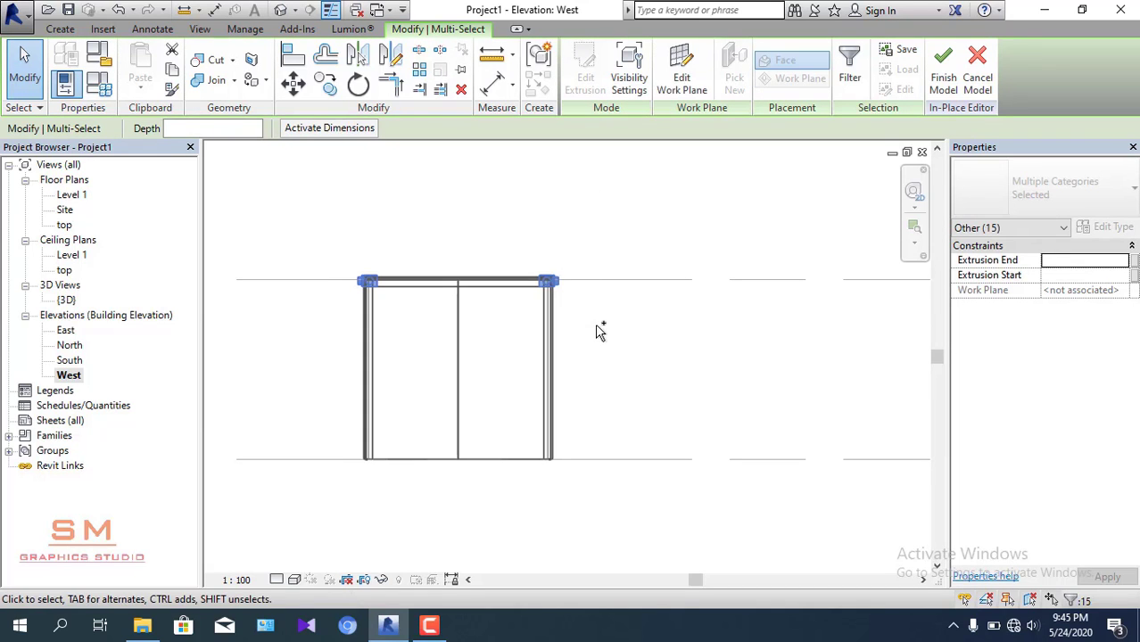
- Mirror-copy the top castings about a mid-height axis to the bottom corners, then return to 3D
click(390, 56)
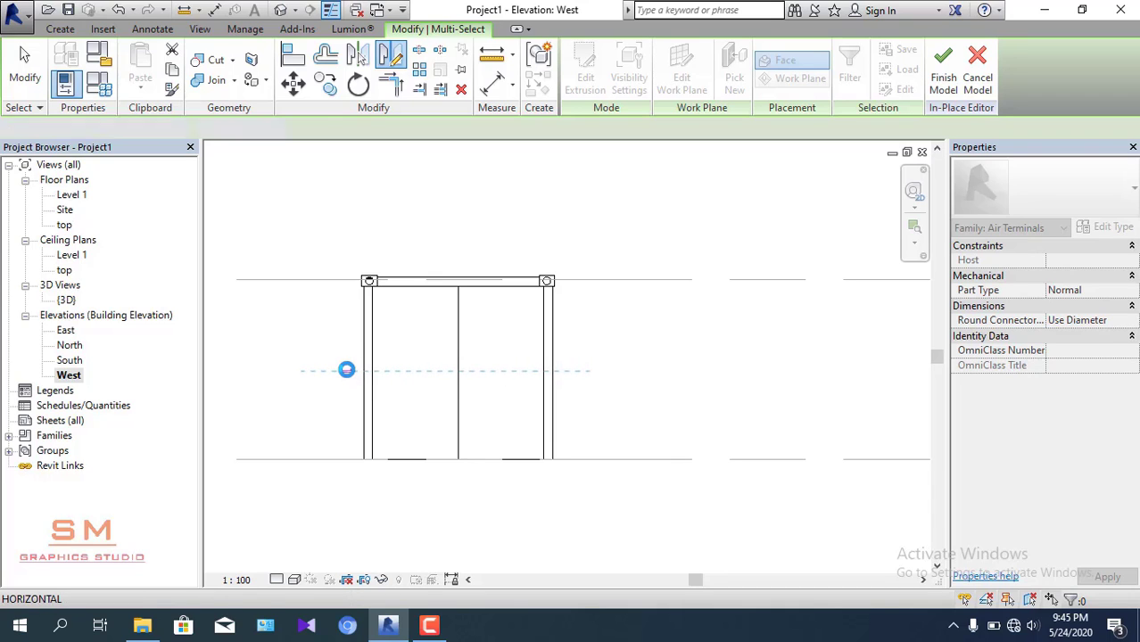
click(346, 370)
click(610, 387)
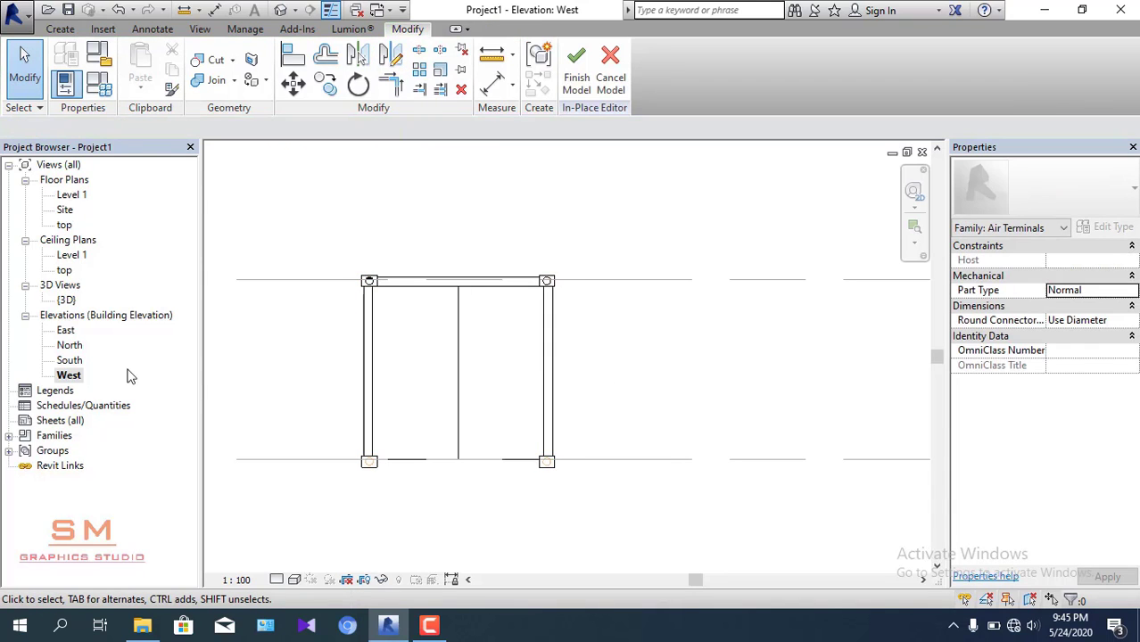
double_click(66, 301)
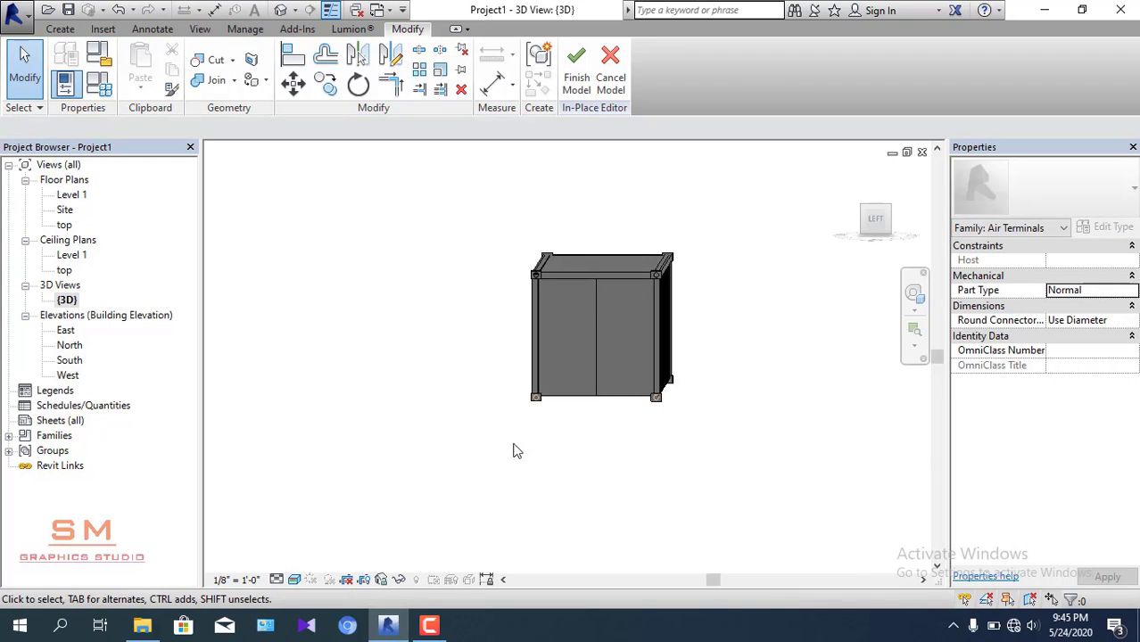
- Shorten the first corner casting's hole cutter so its depth stays within the block
mouse_move(725, 429)
shift+middle_down()
mouse_move(662, 466)
mouse_move(465, 482)
shift+middle_up()
scroll(336, 494, up, 3)
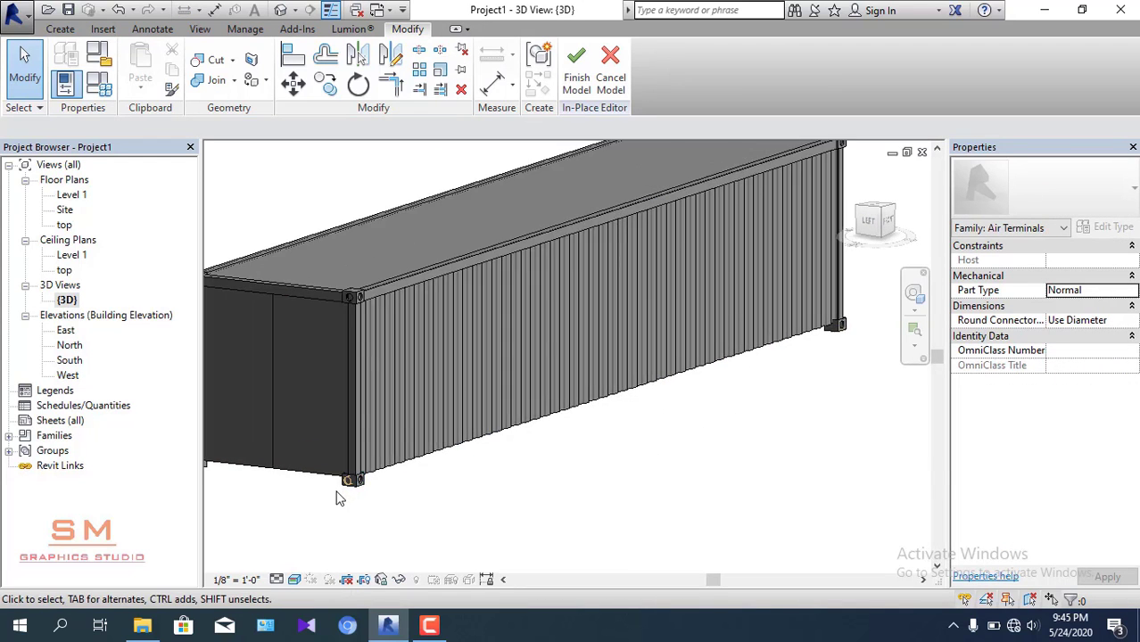
scroll(354, 489, up, 2)
click(371, 480)
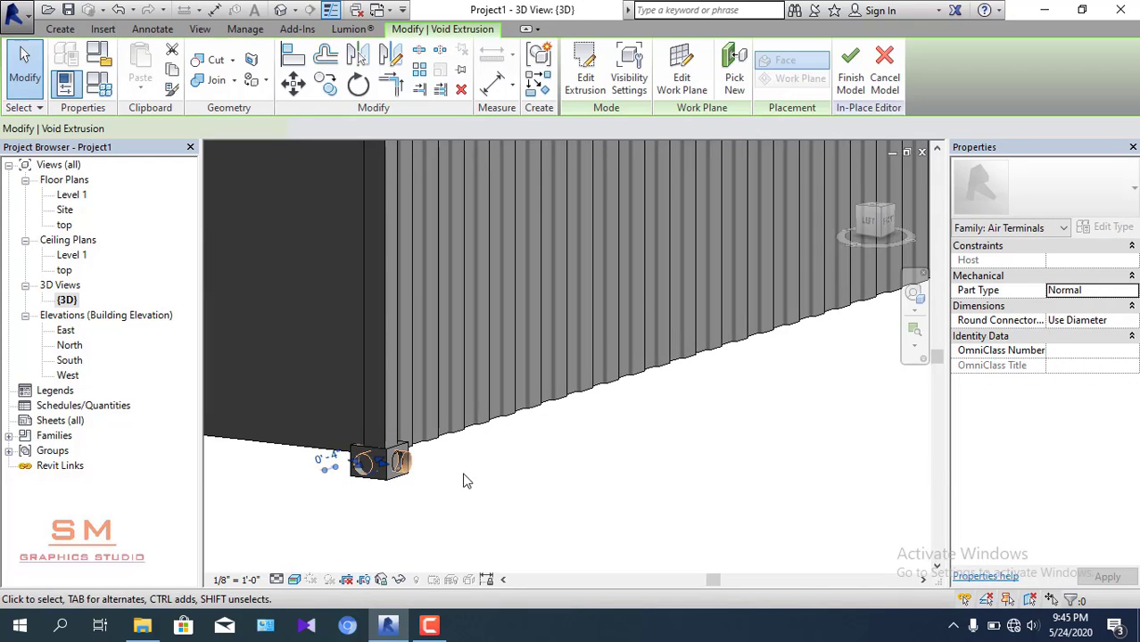
shift+middle_drag(471, 476, 403, 475)
scroll(403, 475, up, 2)
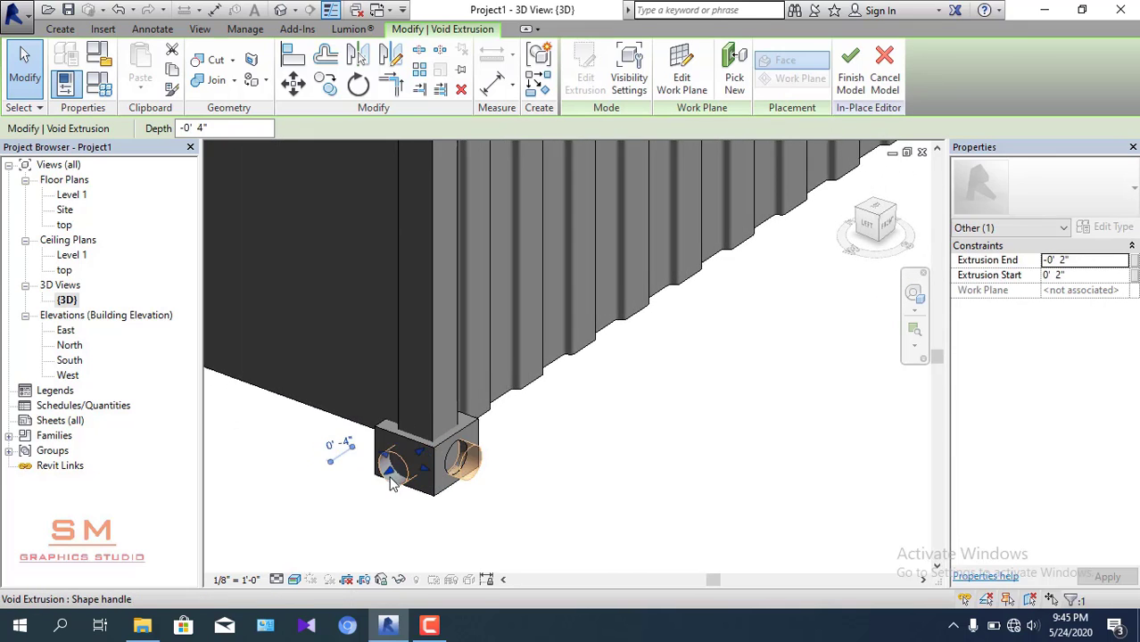
scroll(389, 477, up, 1)
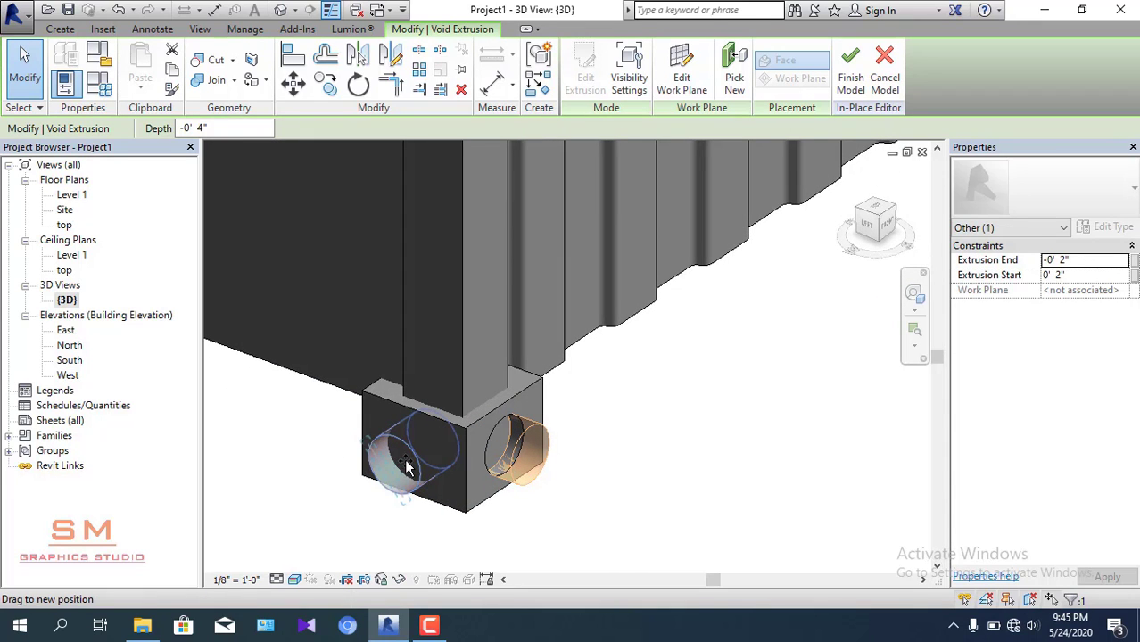
mouse_move(406, 468)
mouse_down()
mouse_move(461, 449)
mouse_move(449, 434)
mouse_up()
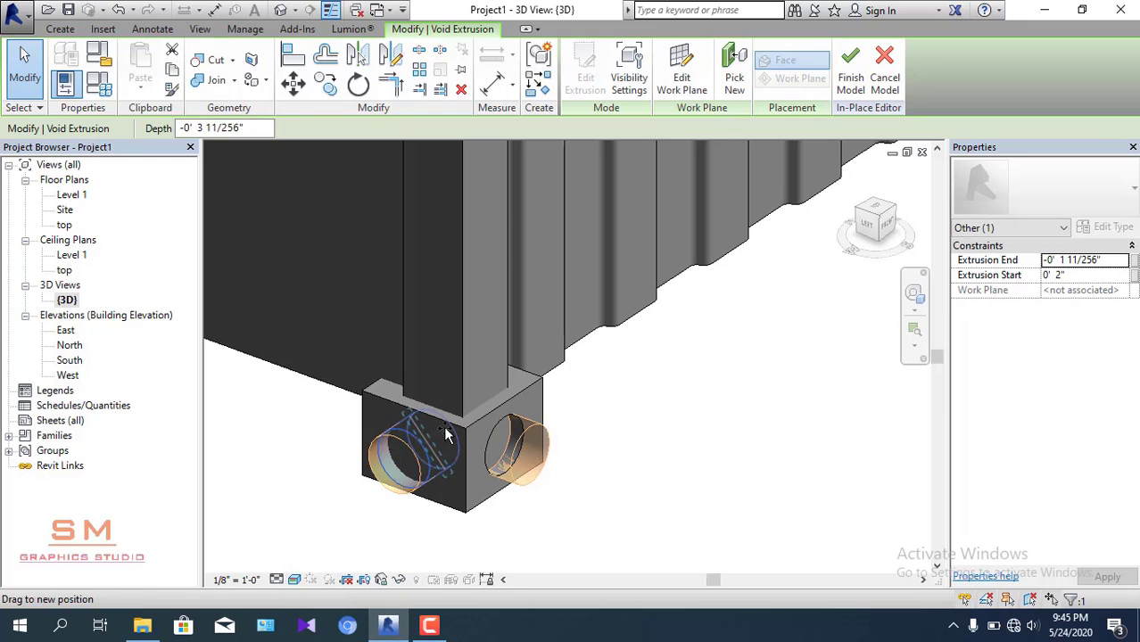
click(617, 448)
- Move another bottom corner's hole cutter to the midpoint of the block face
scroll(625, 460, down, 2)
scroll(636, 473, down, 2)
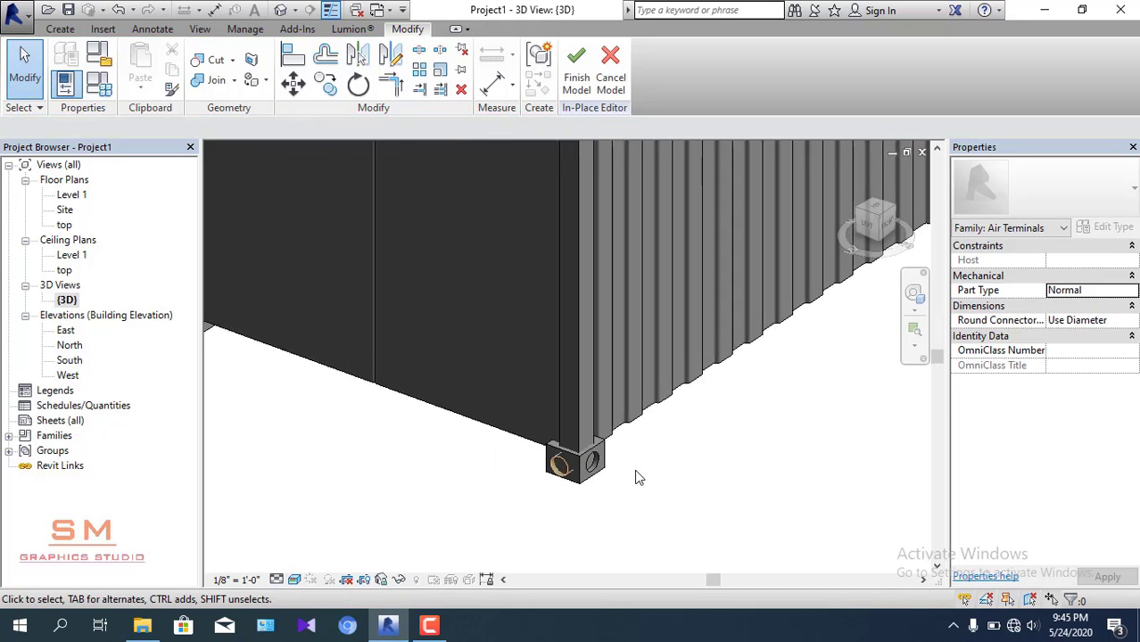
scroll(639, 477, down, 3)
shift+middle_drag(573, 491, 736, 460)
scroll(510, 520, up, 3)
middle_drag(509, 519, 770, 418)
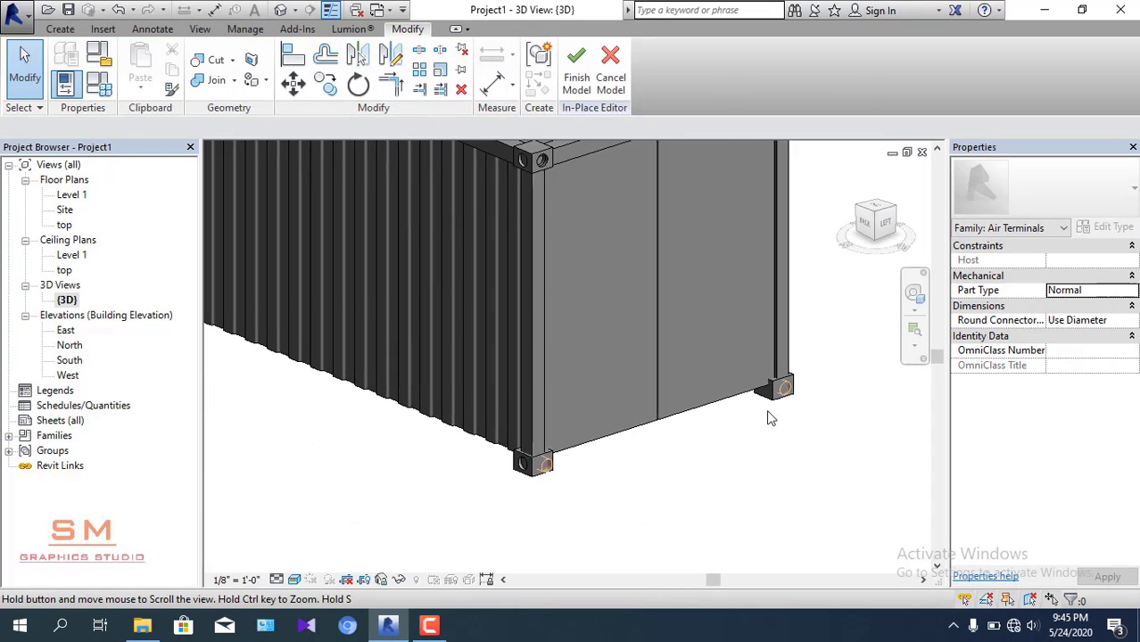
scroll(580, 458, up, 2)
scroll(522, 461, up, 2)
scroll(543, 479, up, 2)
click(557, 461)
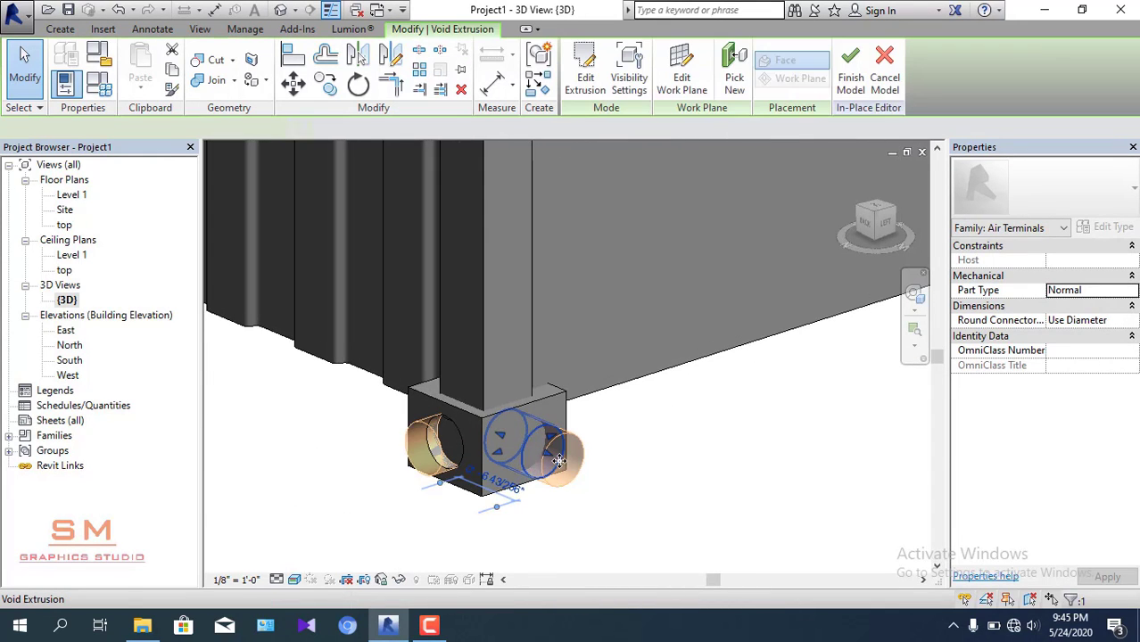
scroll(552, 459, up, 2)
drag(549, 452, 515, 435)
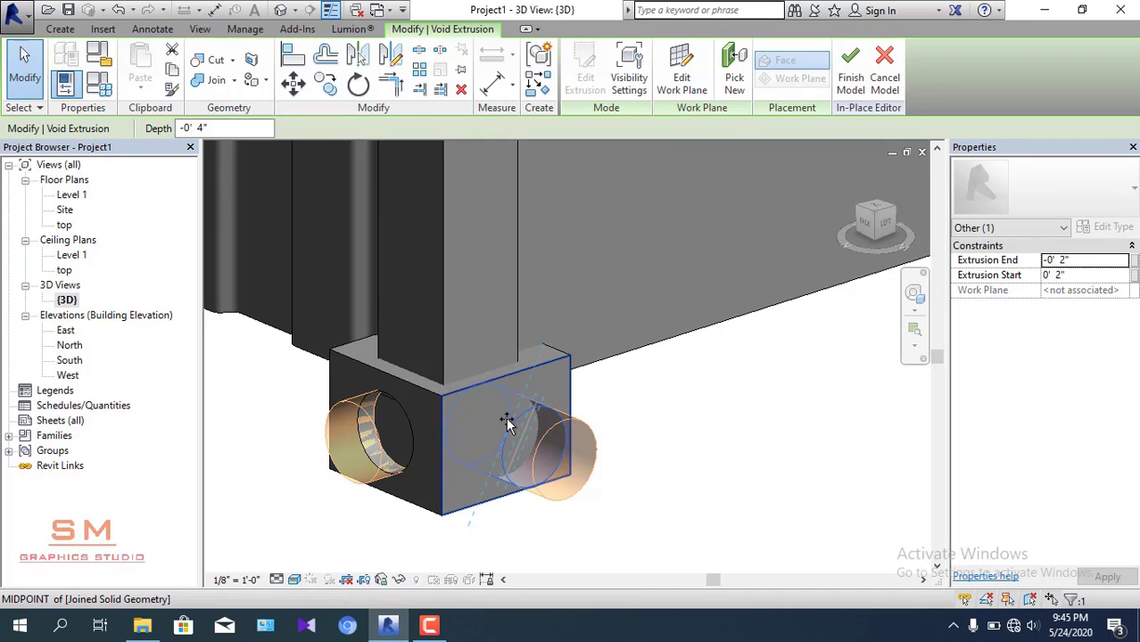
drag(605, 489, 603, 488)
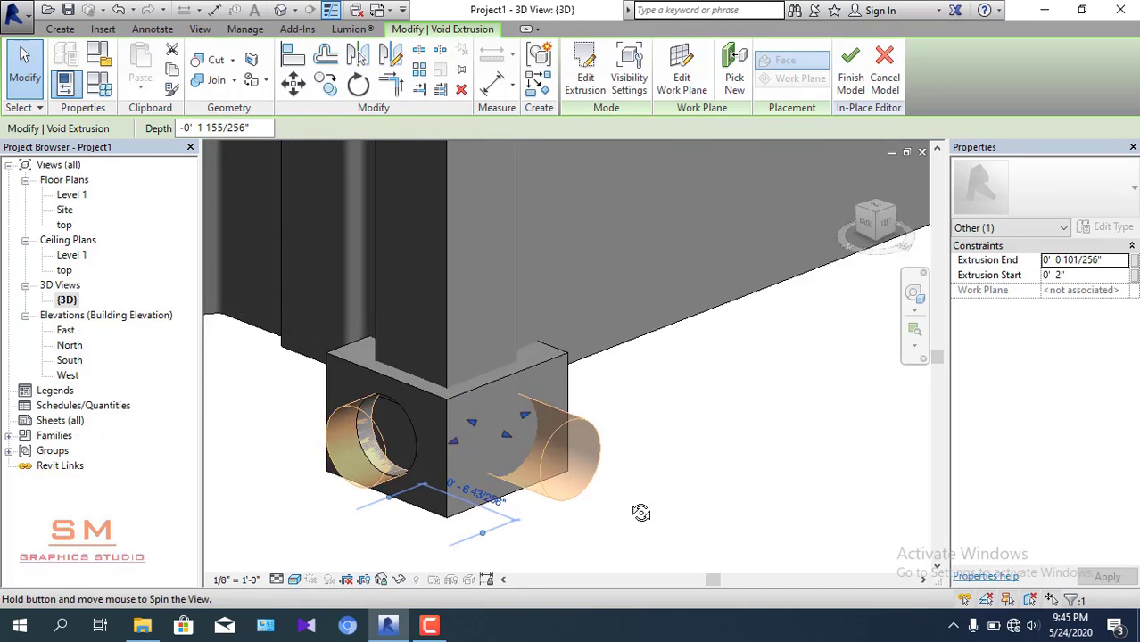
shift+middle_drag(602, 488, 718, 494)
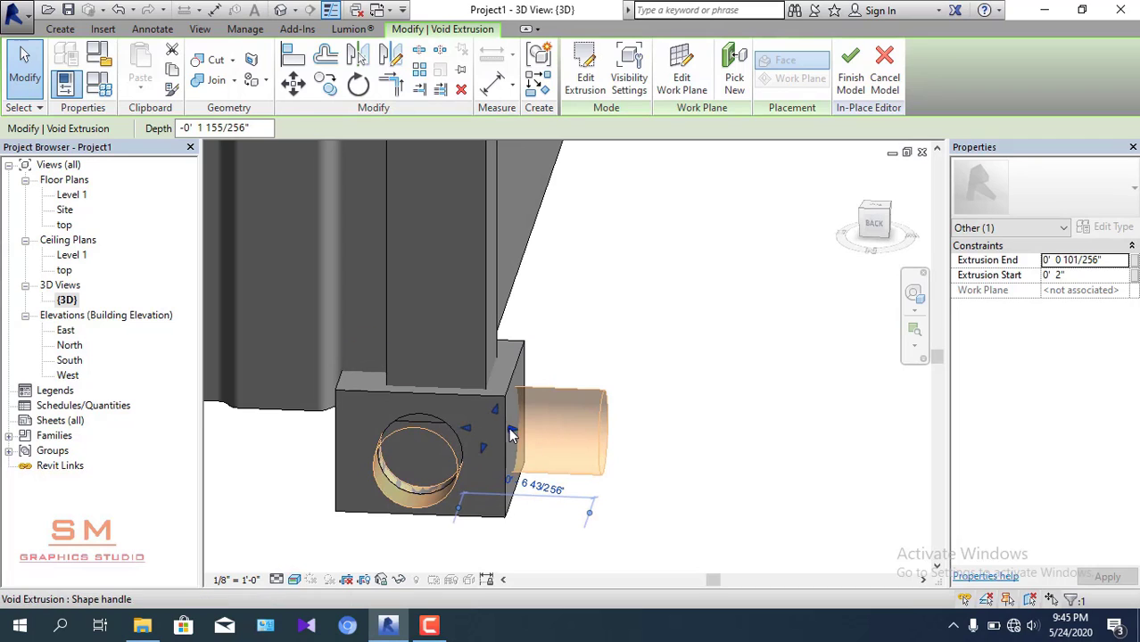
drag(530, 439, 539, 433)
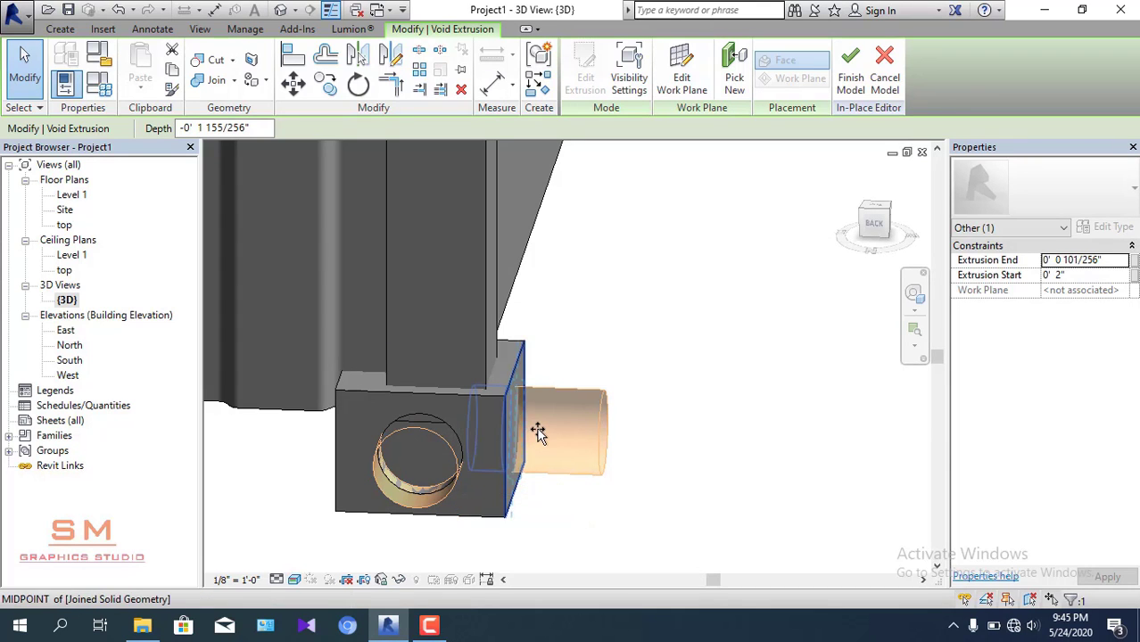
drag(652, 428, 654, 429)
click(656, 432)
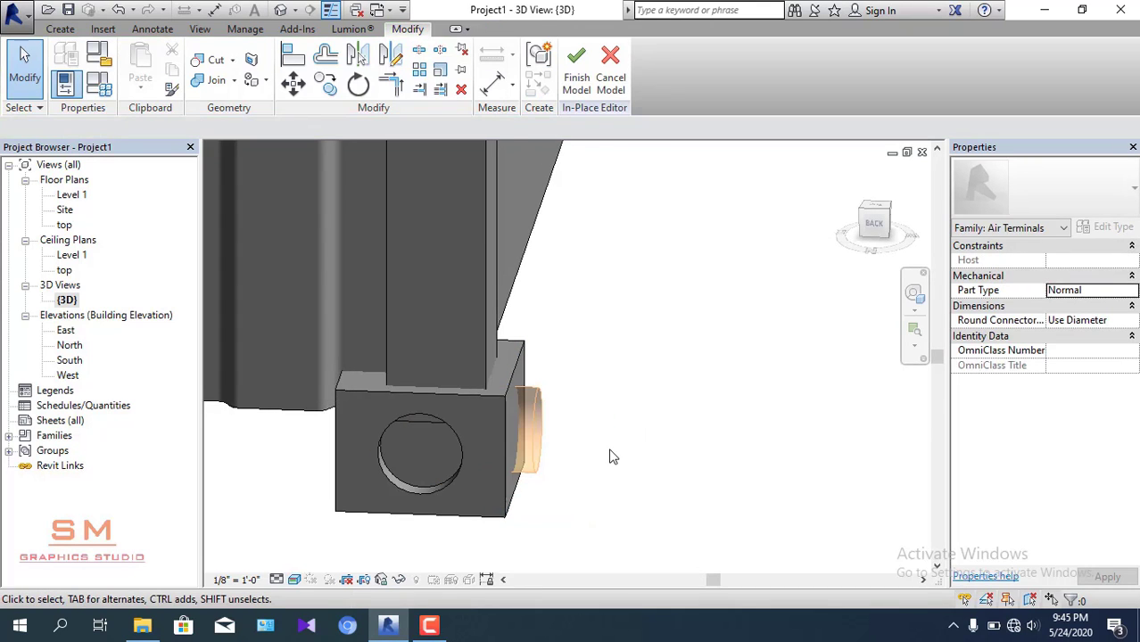
- Shift the second hole cutter on that block to an 8 1/2" offset
shift+middle_drag(613, 456, 525, 454)
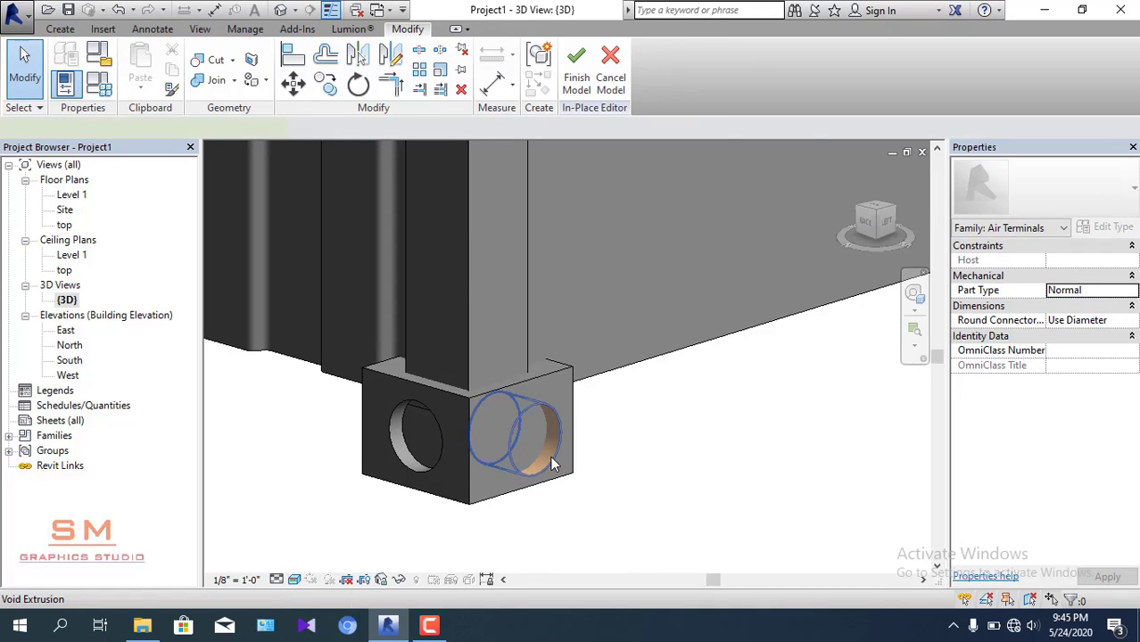
click(551, 463)
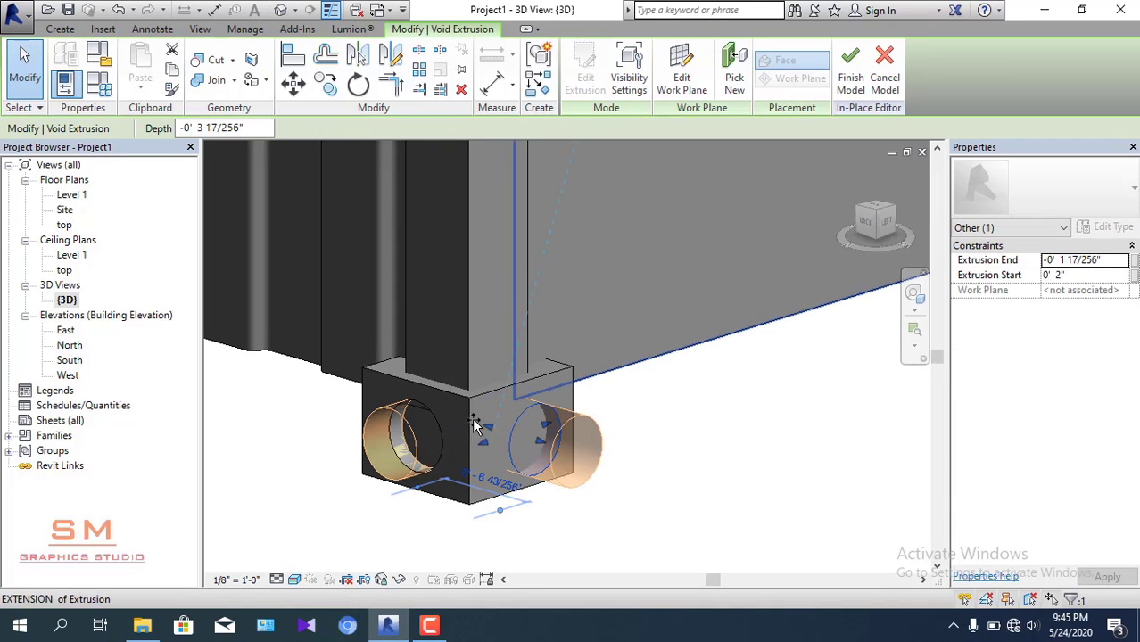
drag(465, 413, 657, 455)
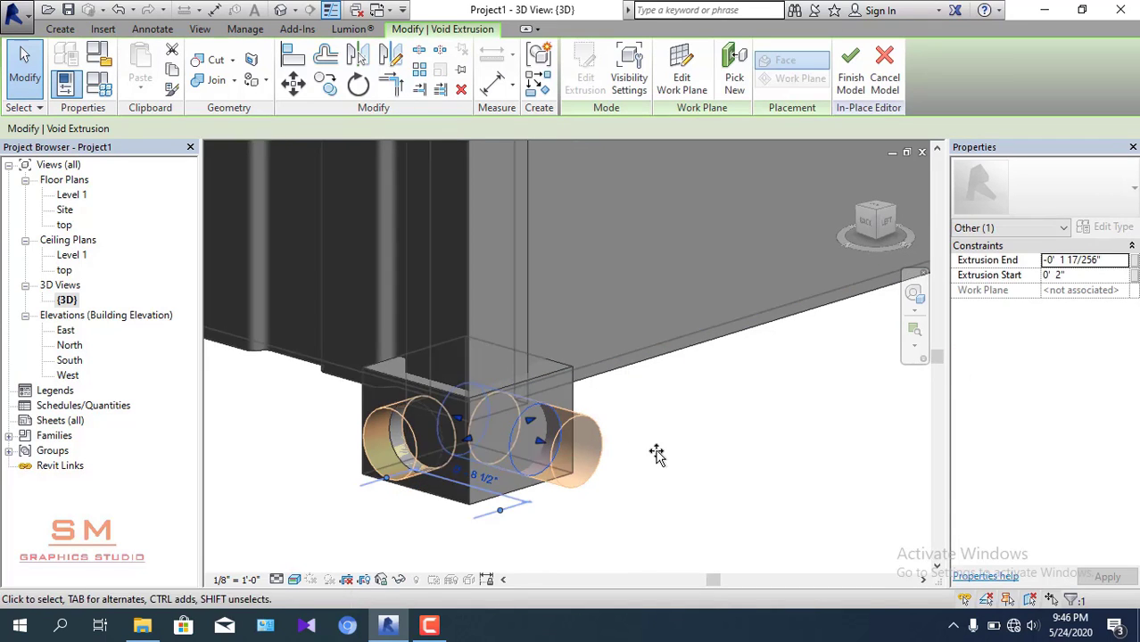
click(657, 455)
scroll(660, 469, down, 2)
scroll(663, 474, down, 2)
scroll(658, 474, down, 2)
scroll(657, 474, down, 1)
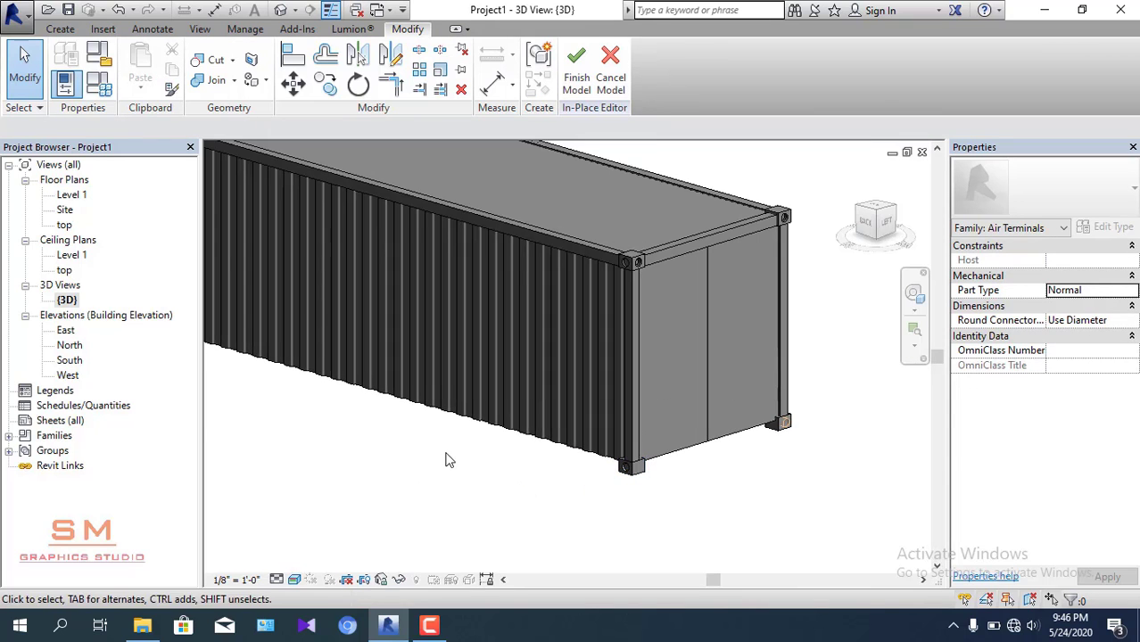
- Check the hole cutter at the door-end corner, then orbit around the container
mouse_move(450, 460)
shift+middle_down()
mouse_move(659, 470)
mouse_move(476, 509)
mouse_move(557, 522)
mouse_move(665, 492)
mouse_move(427, 400)
shift+middle_up()
scroll(803, 370, up, 3)
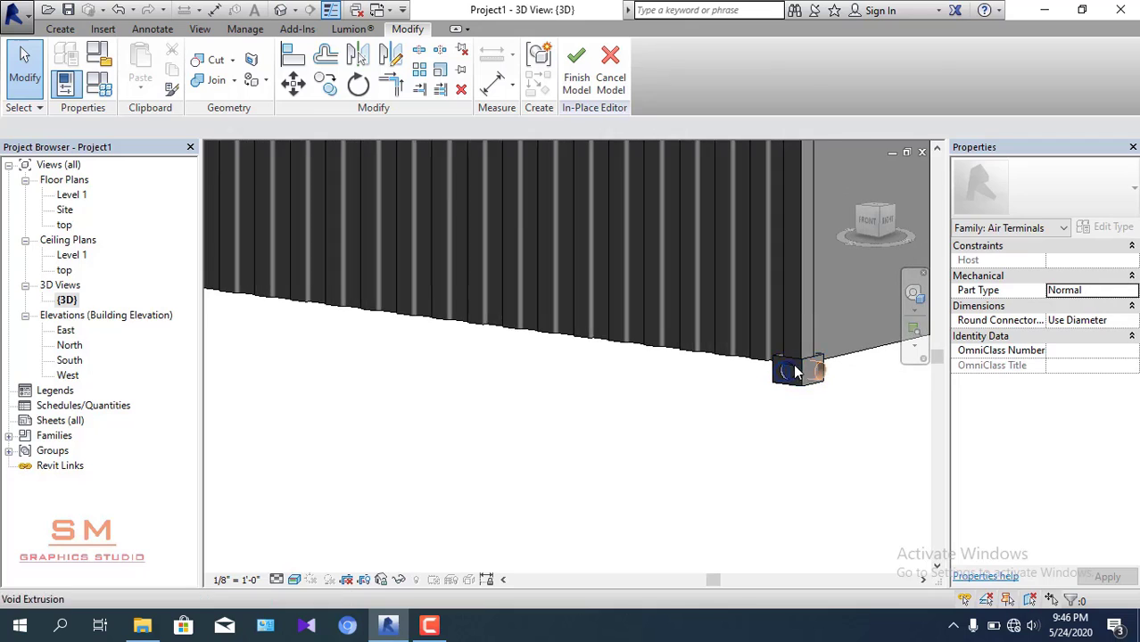
scroll(803, 370, up, 3)
click(807, 353)
scroll(622, 414, up, 3)
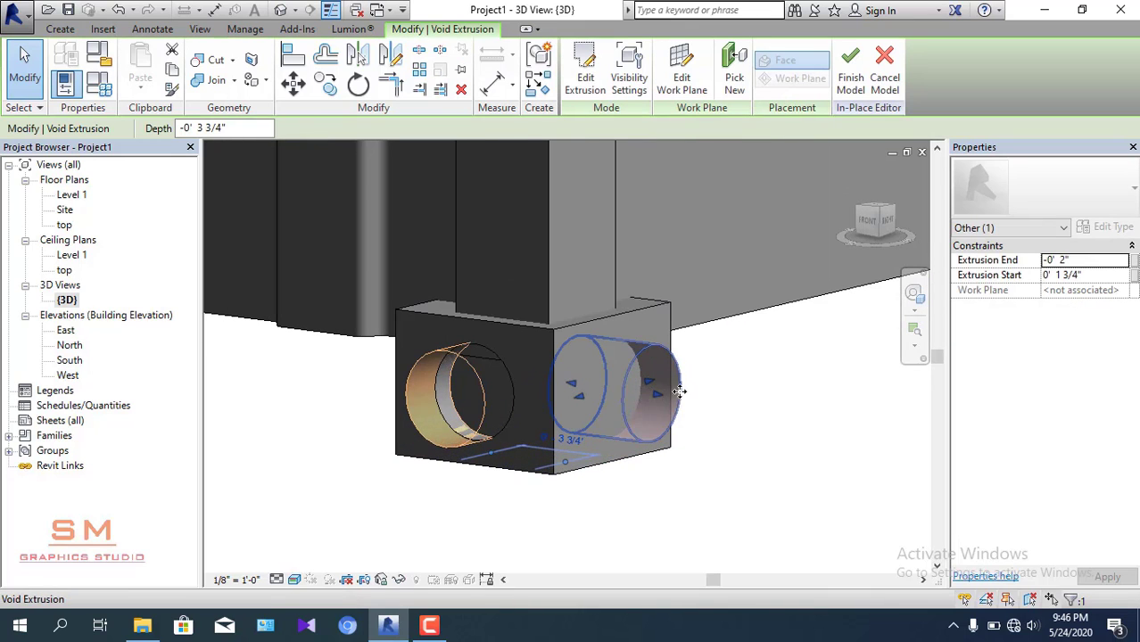
key(Escape)
scroll(616, 423, down, 3)
scroll(669, 425, down, 2)
scroll(669, 446, down, 2)
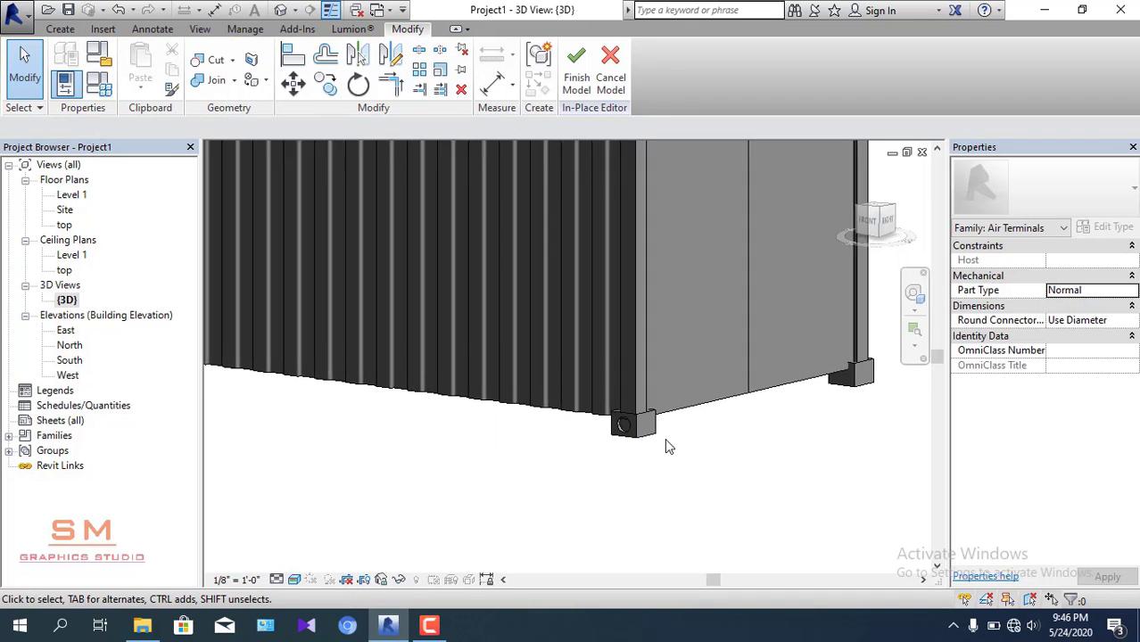
scroll(675, 452, down, 2)
shift+middle_drag(676, 452, 573, 492)
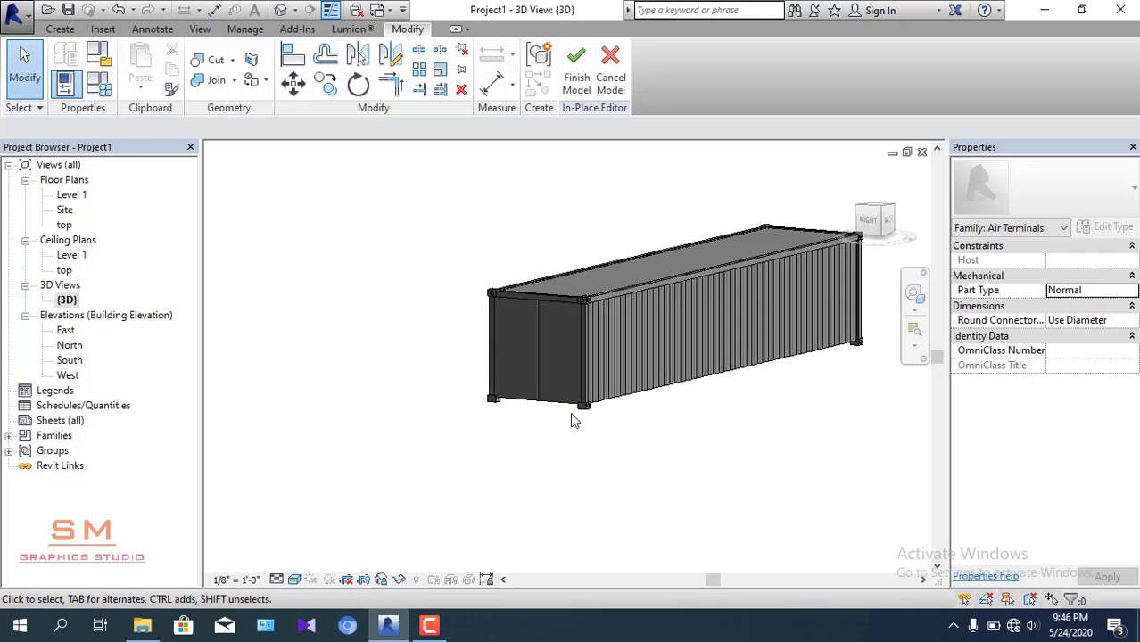
scroll(611, 393, up, 5)
scroll(610, 393, up, 3)
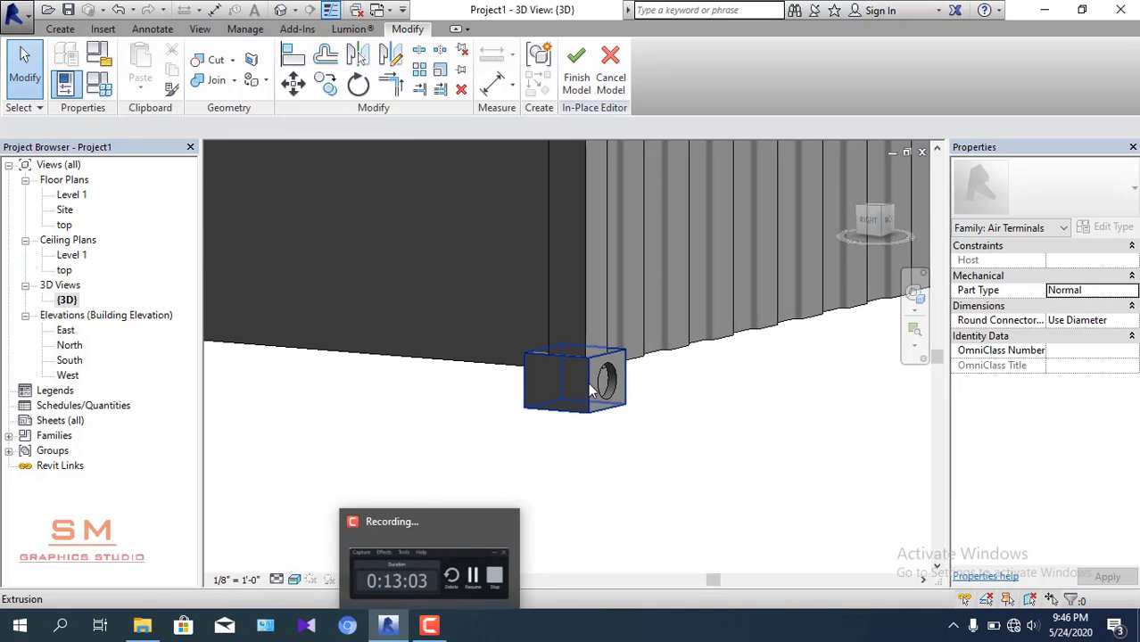
shift+middle_drag(588, 383, 583, 494)
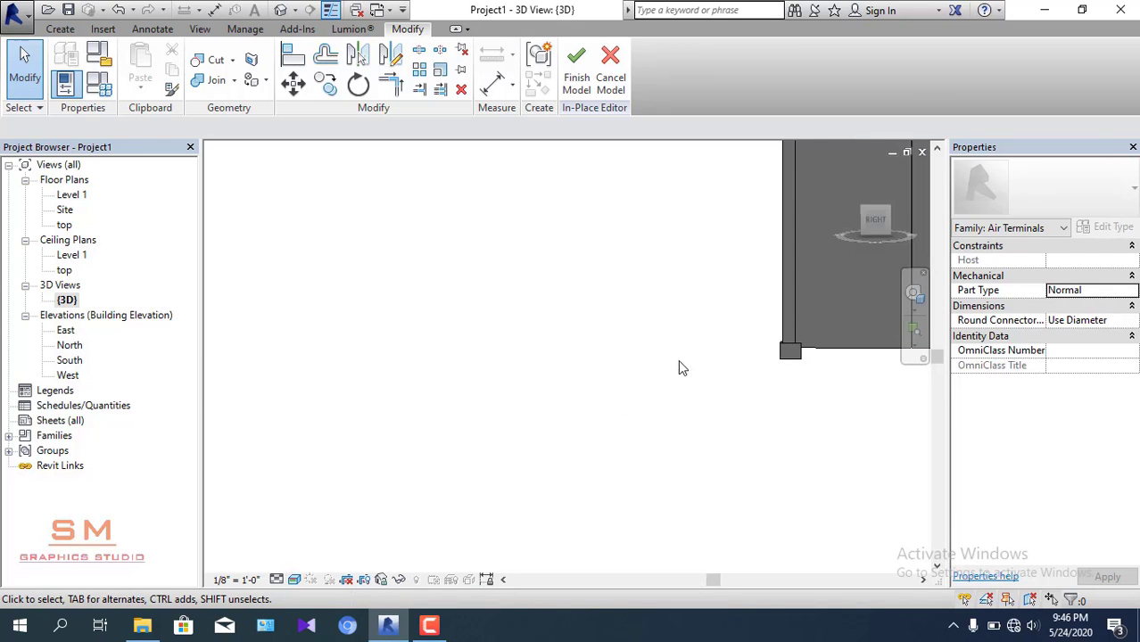
- Set the bottom corner casting's end face as the sketch work plane
middle_drag(395, 444, 318, 305)
click(60, 36)
click(997, 67)
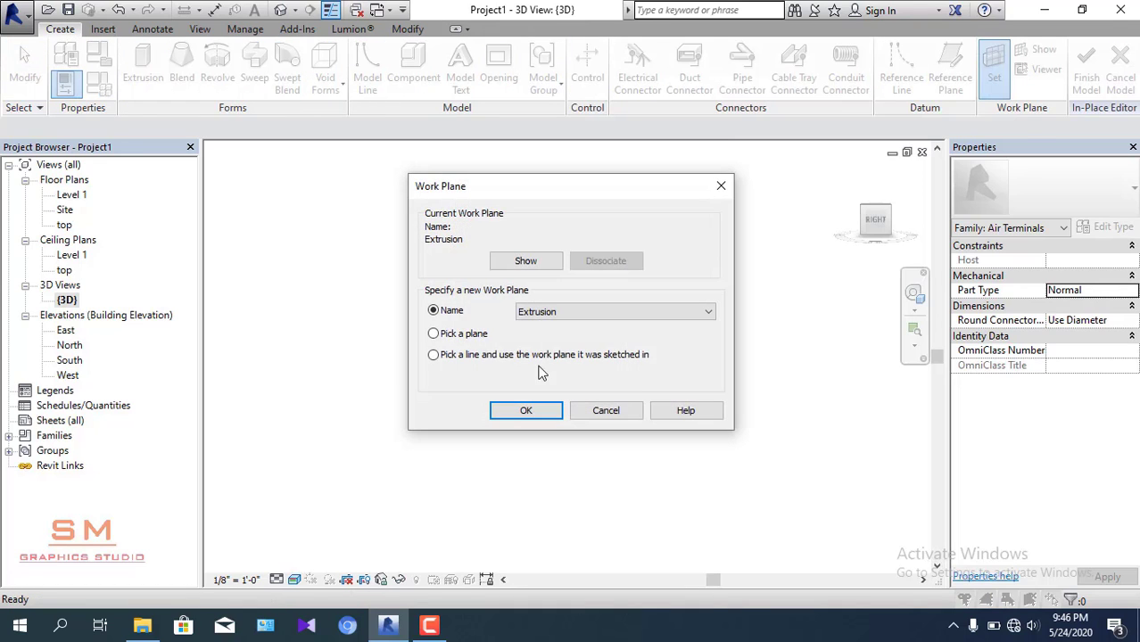
click(525, 410)
click(623, 404)
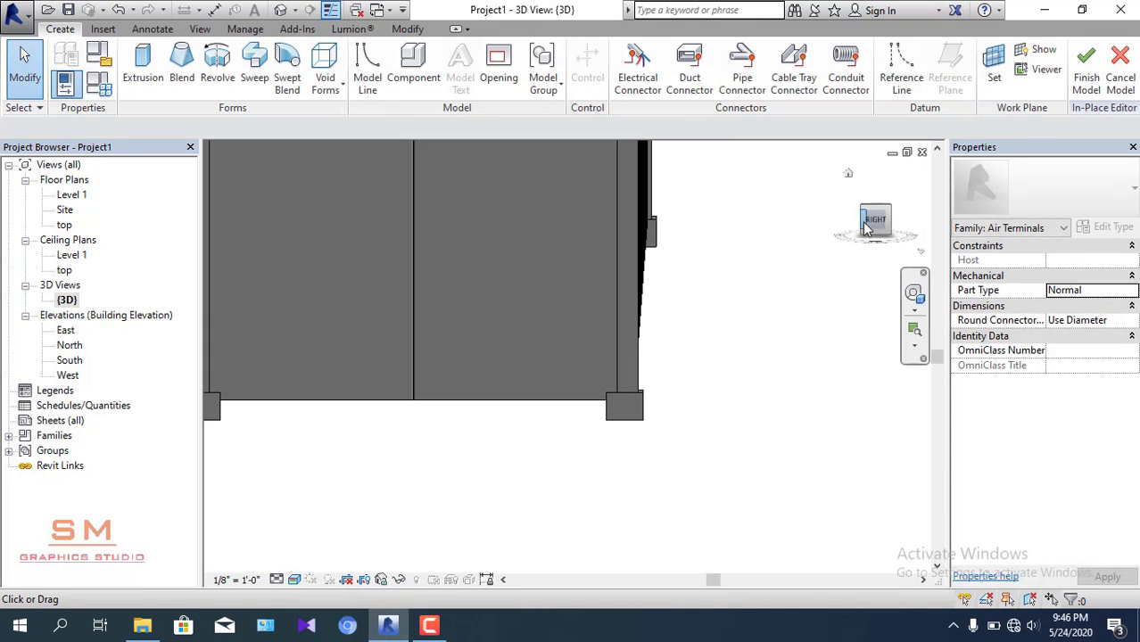
scroll(623, 425, up, 3)
scroll(623, 425, up, 4)
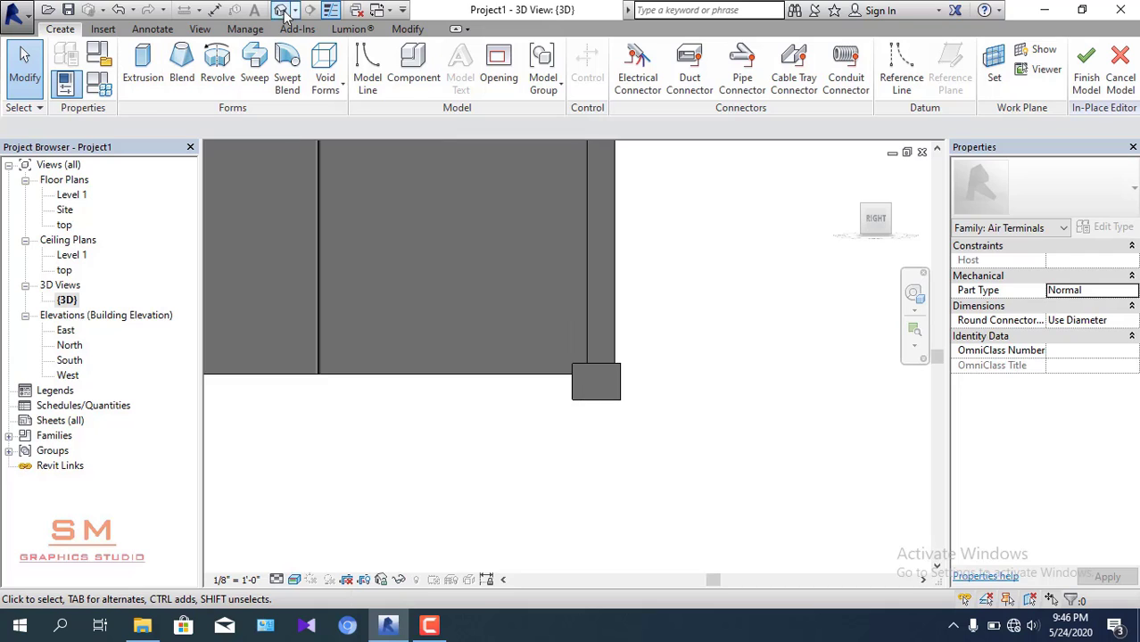
- Sketch a void extrusion circle of 1 3/4" radius on the corner block
click(326, 80)
click(346, 116)
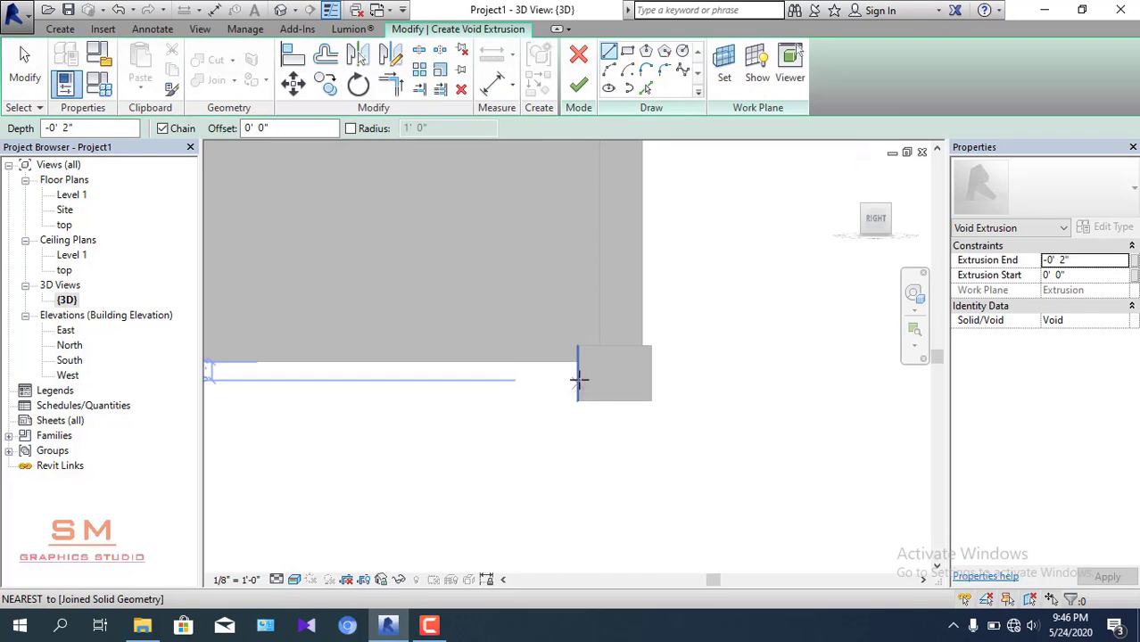
click(578, 373)
scroll(624, 384, up, 2)
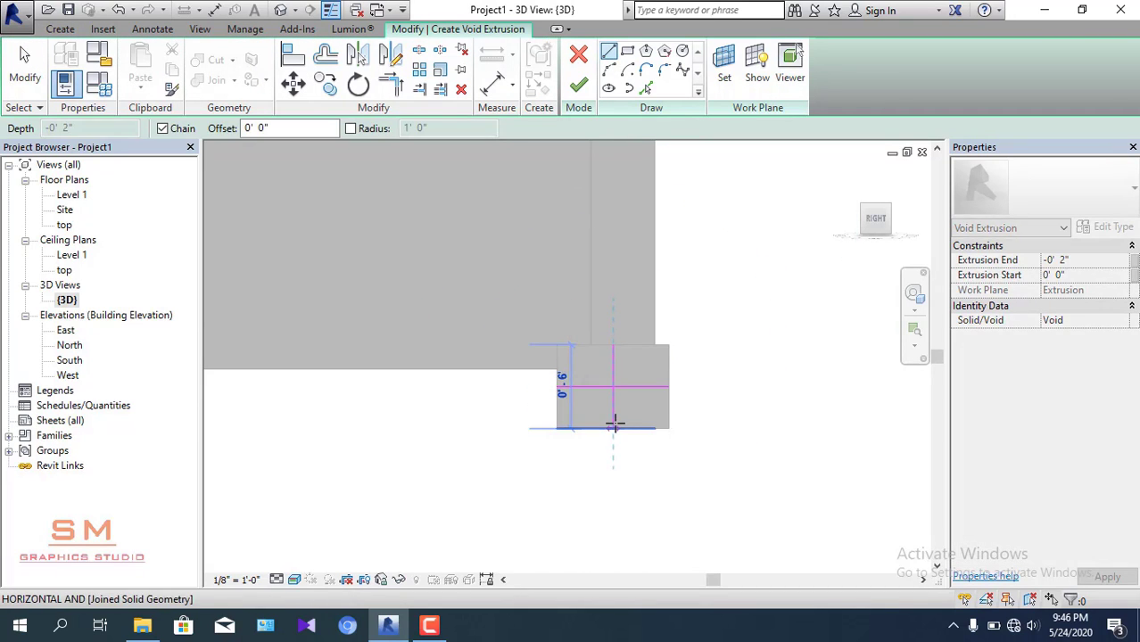
key(Escape)
key(Escape)
click(682, 50)
scroll(608, 396, up, 3)
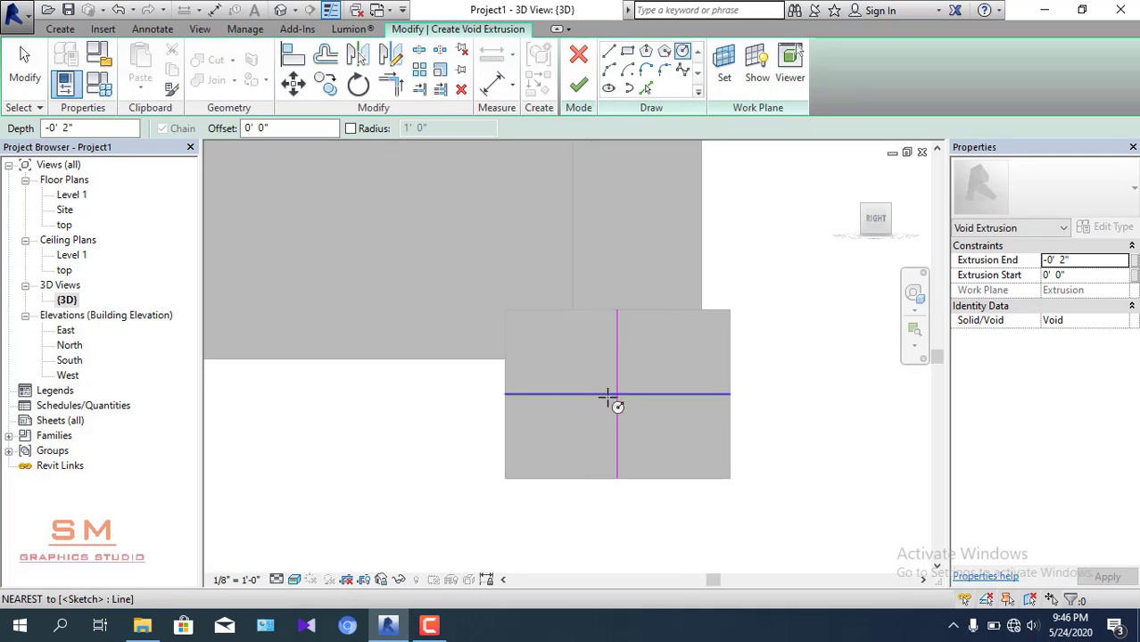
click(651, 363)
click(633, 361)
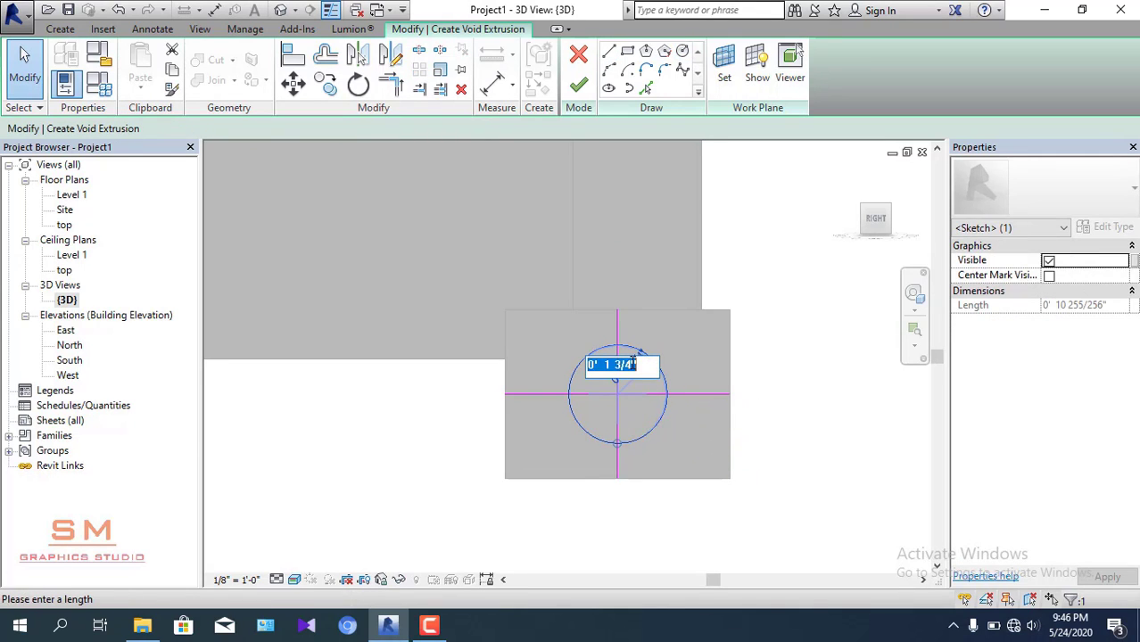
key(Escape)
key(Escape)
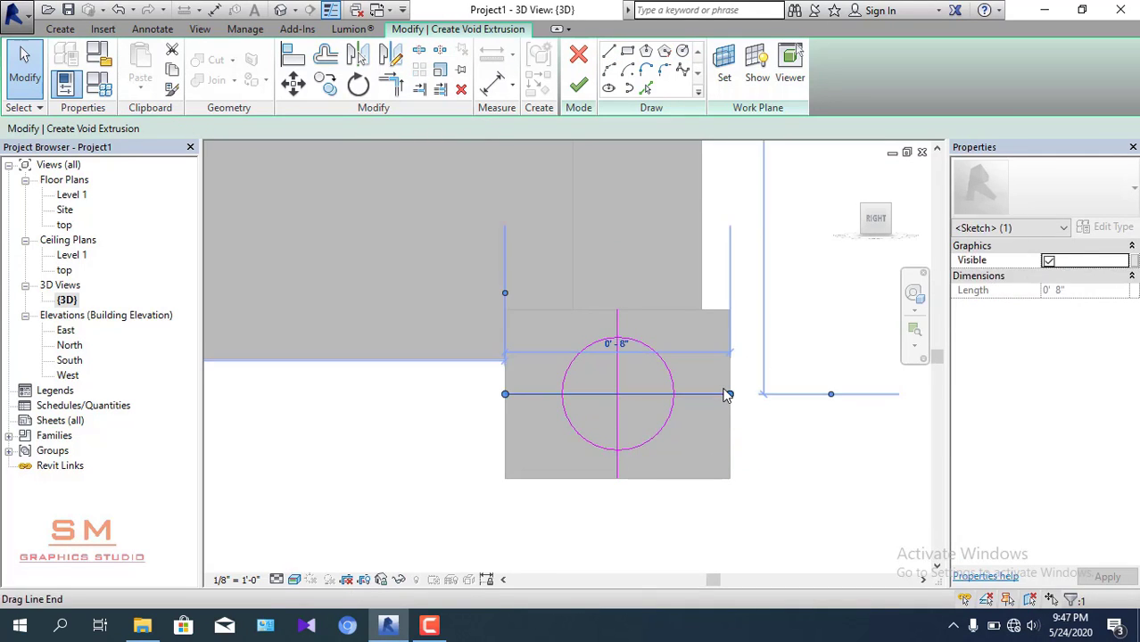
scroll(674, 385, down, 3)
scroll(673, 386, down, 3)
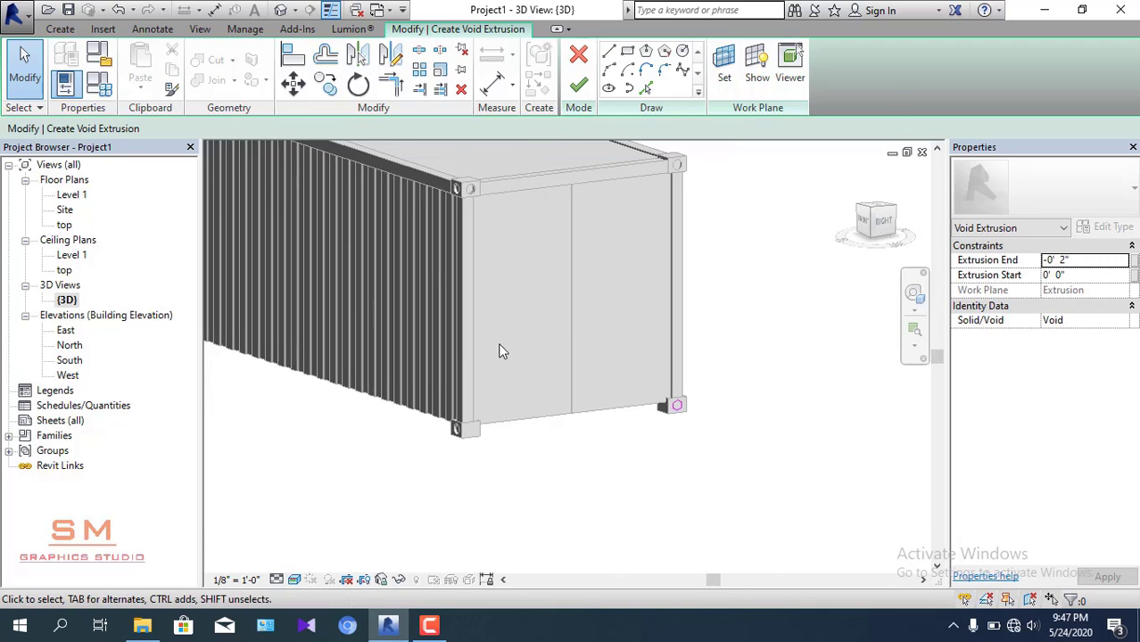
- Finish the circular void and inspect the hole cut in the casting
click(578, 85)
scroll(694, 411, up, 2)
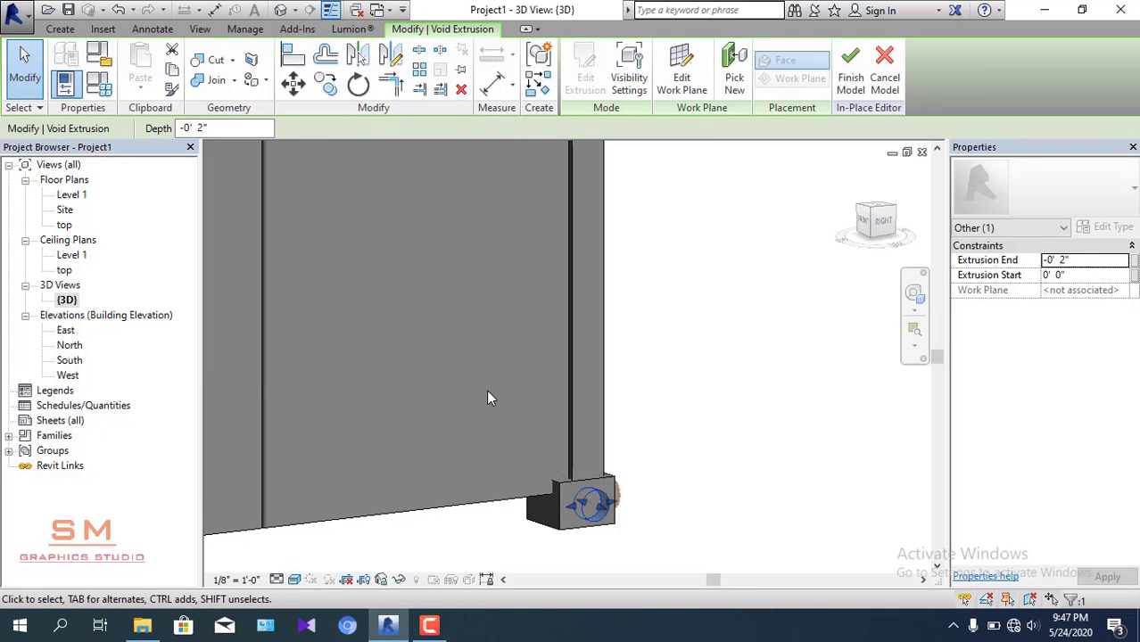
scroll(570, 524, up, 2)
shift+middle_drag(605, 436, 576, 493)
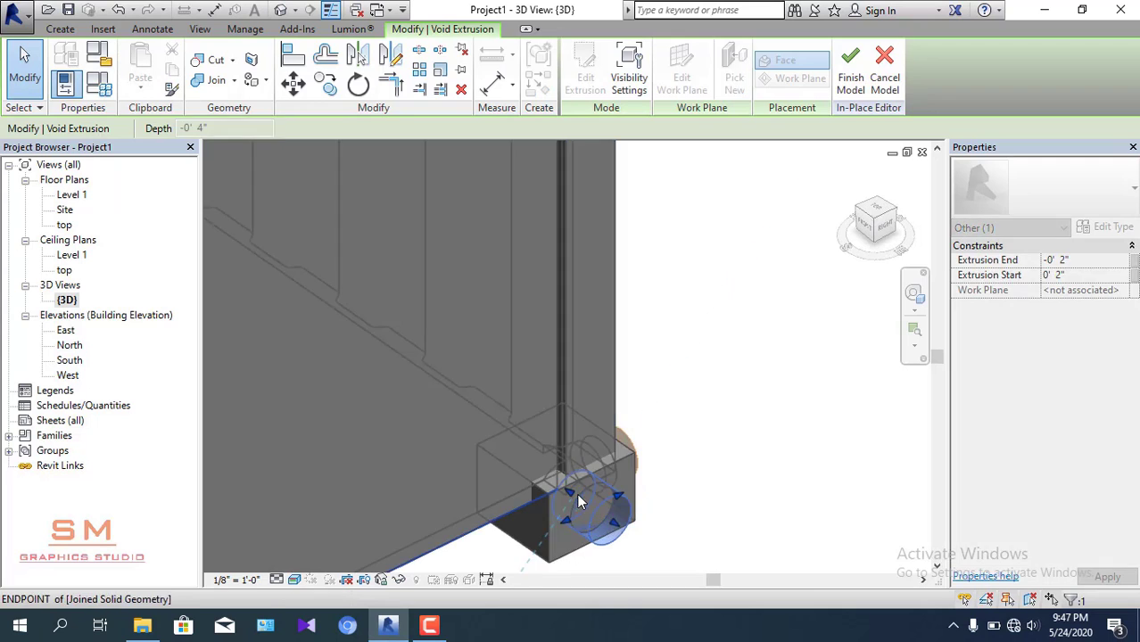
key(Escape)
mouse_move(715, 420)
shift+middle_down()
mouse_move(582, 398)
mouse_move(417, 531)
shift+middle_up()
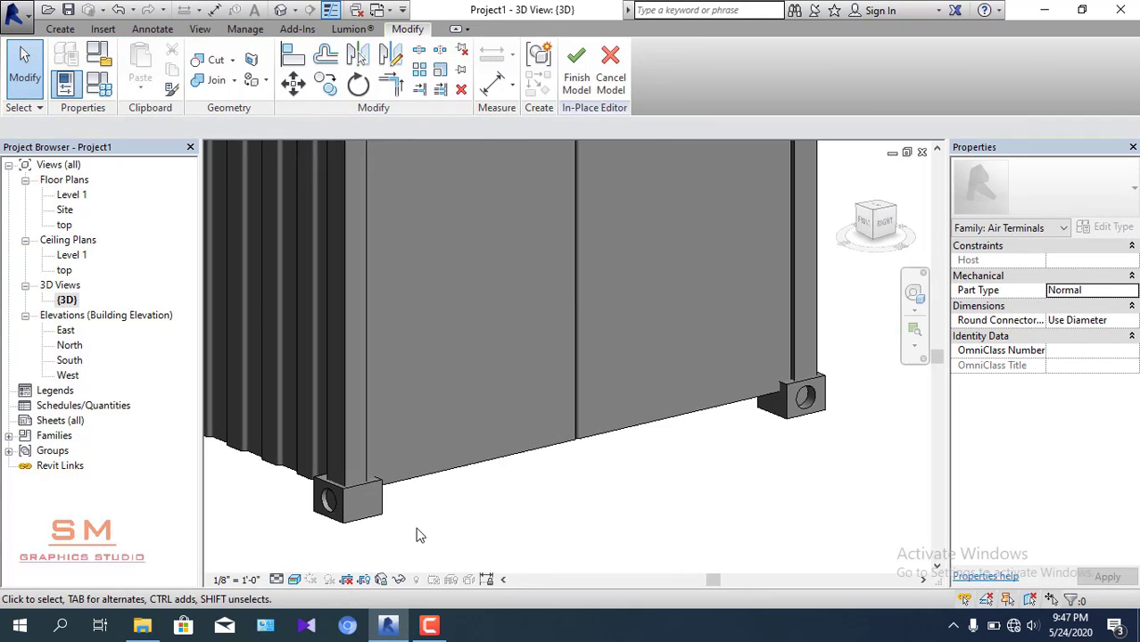
- Set the casting's right-side face as the work plane and view it straight from the right
click(60, 28)
click(999, 77)
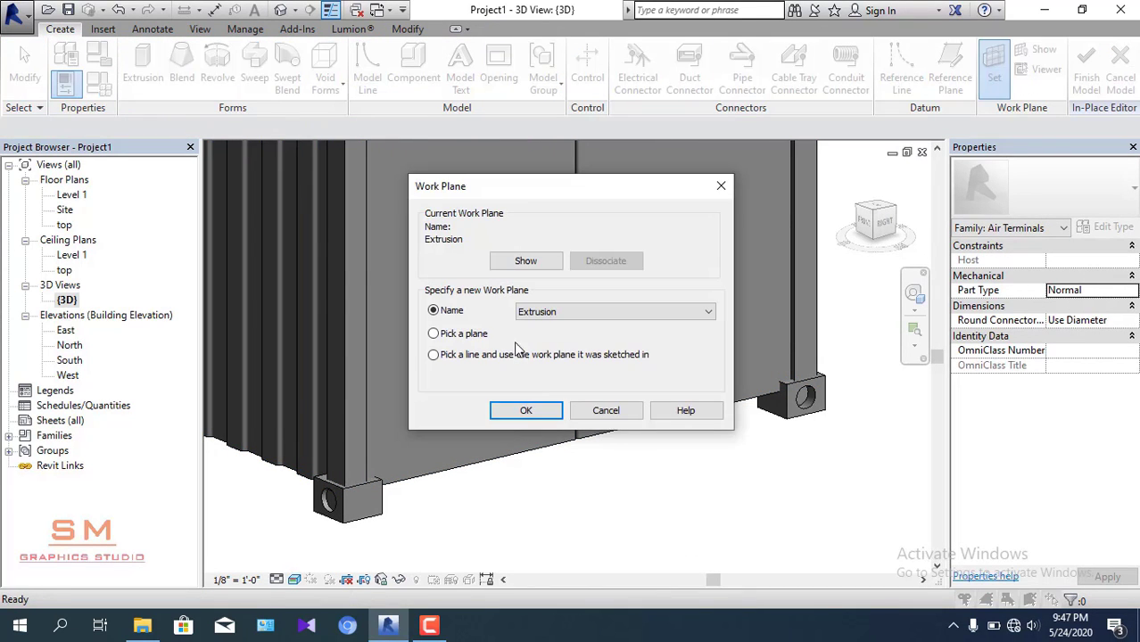
click(525, 411)
scroll(410, 486, up, 1)
click(873, 297)
click(886, 234)
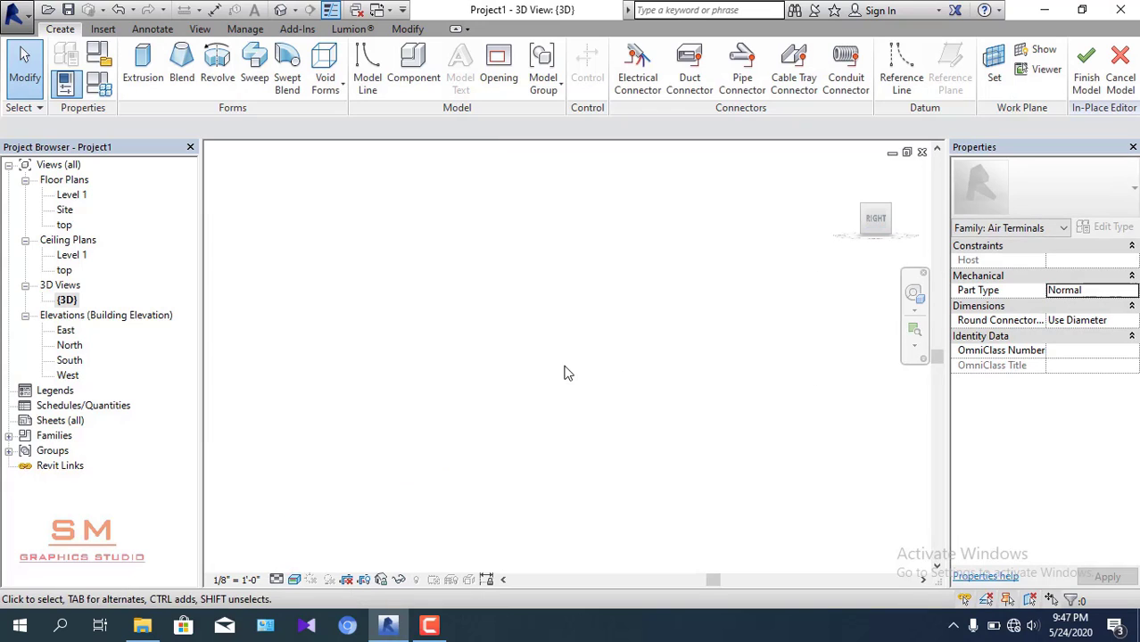
- Start a void extrusion and sketch horizontal and vertical guide lines across the casting face
scroll(483, 429, up, 3)
click(325, 82)
click(361, 117)
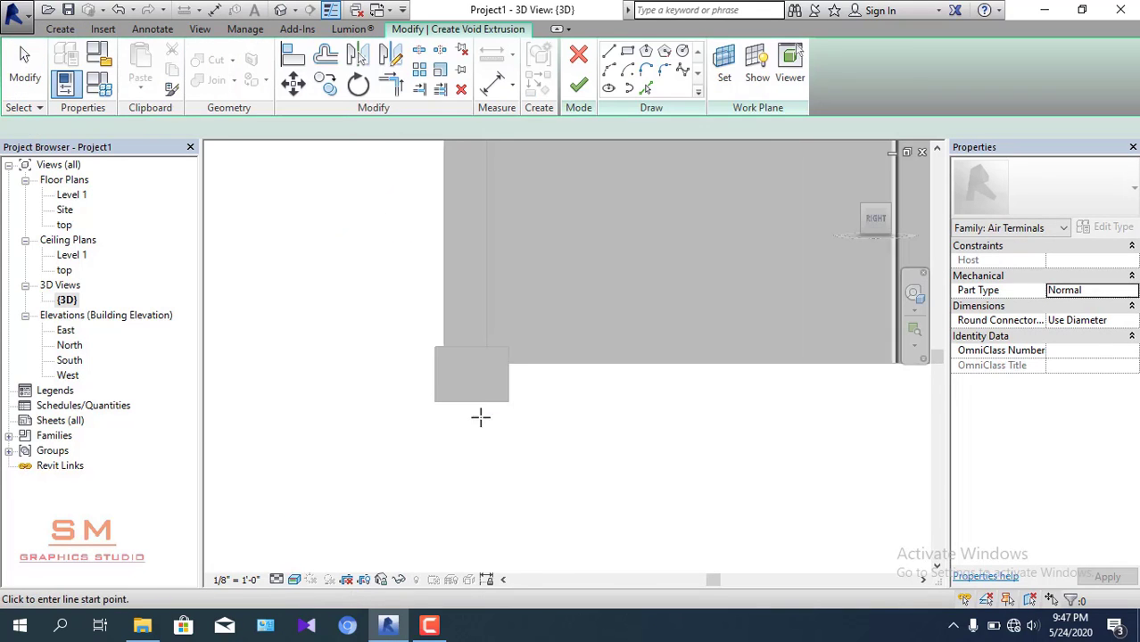
click(524, 369)
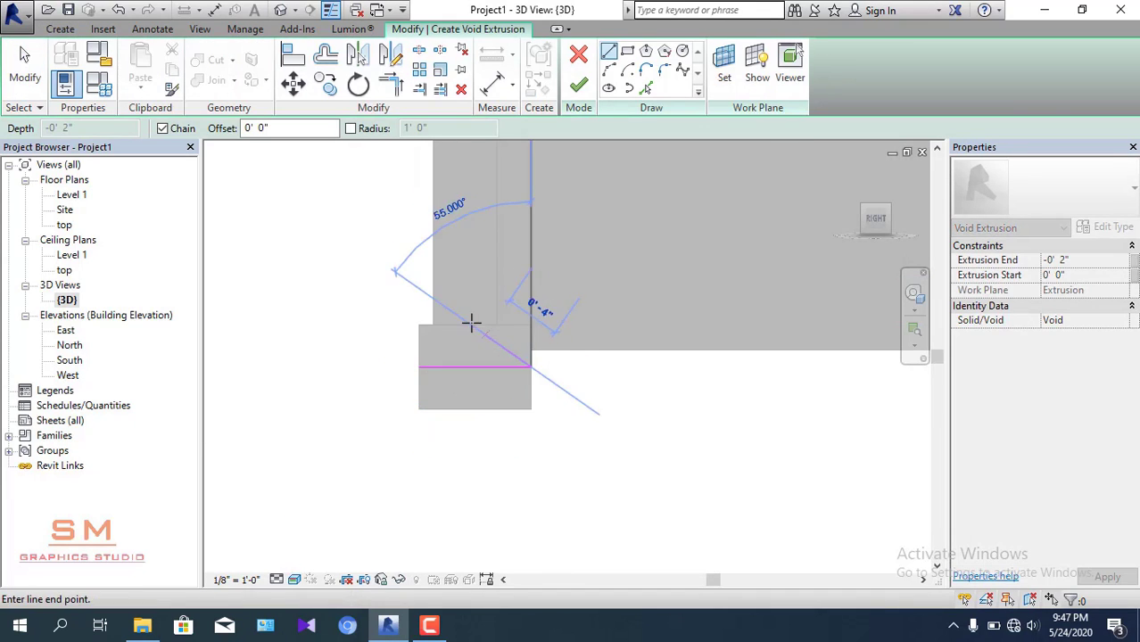
key(Escape)
click(473, 323)
key(Escape)
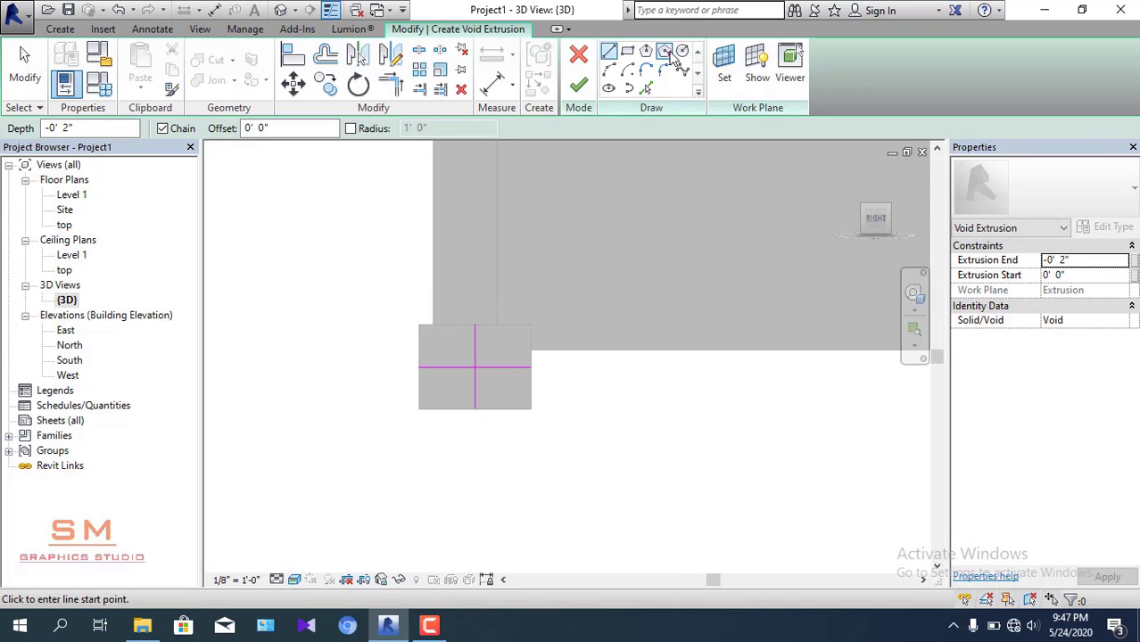
- Draw a circle of about 2-inch radius at the guide lines' crossing and finish the void
scroll(478, 385, up, 2)
click(466, 348)
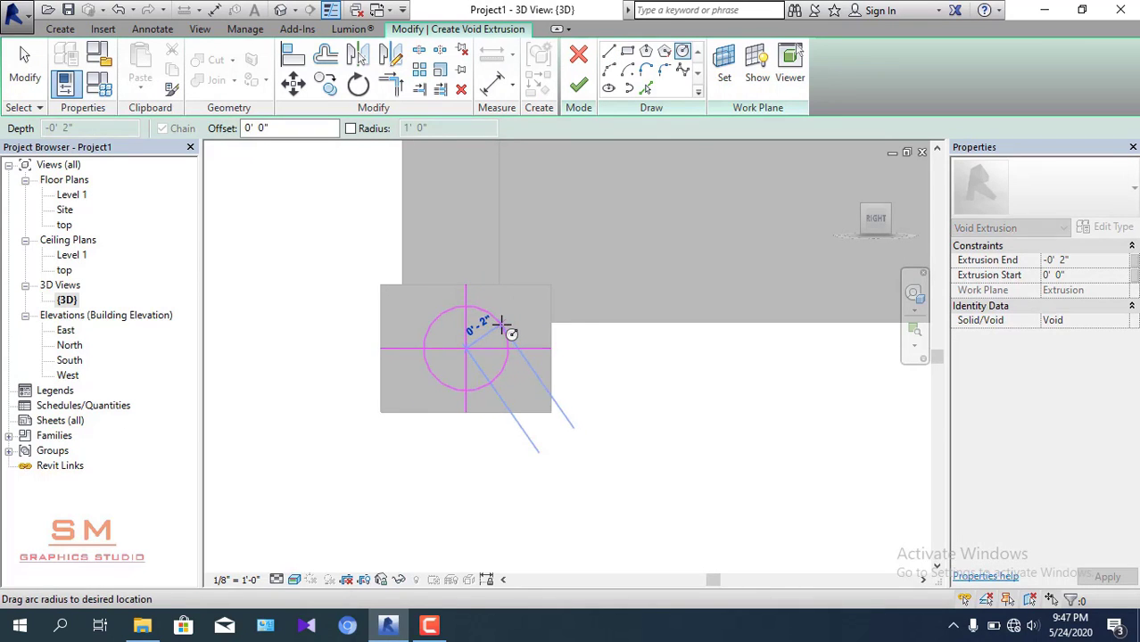
click(501, 323)
key(Escape)
key(Escape)
scroll(544, 357, down, 3)
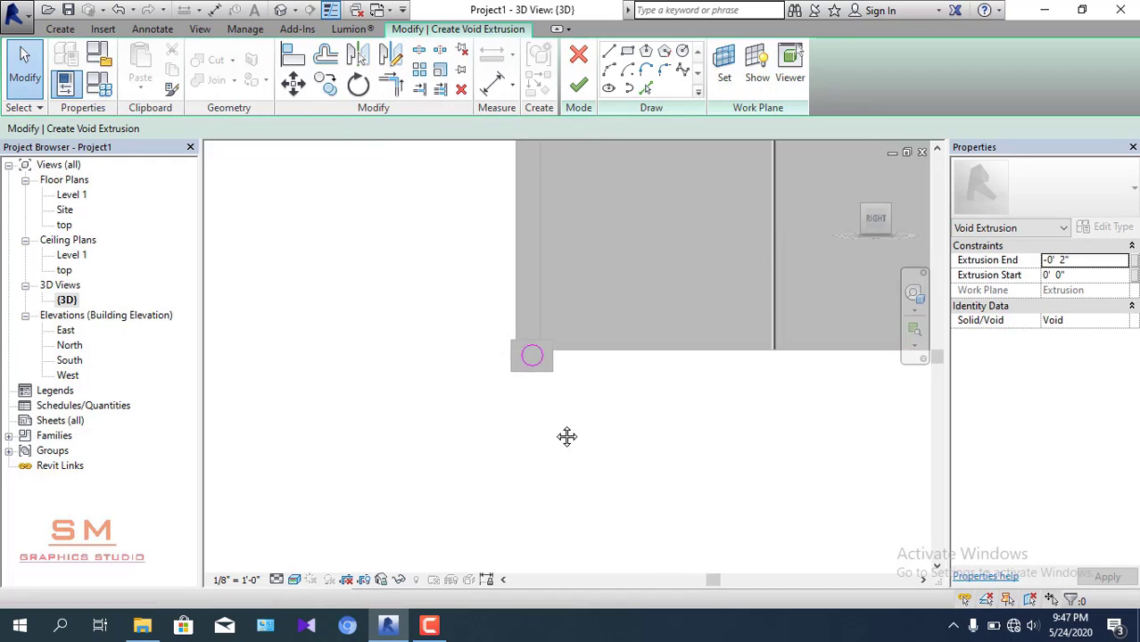
shift+middle_drag(567, 436, 307, 260)
scroll(307, 260, down, 2)
click(579, 85)
- Orbit around the container to inspect the new hole in the corner casting
scroll(619, 397, up, 3)
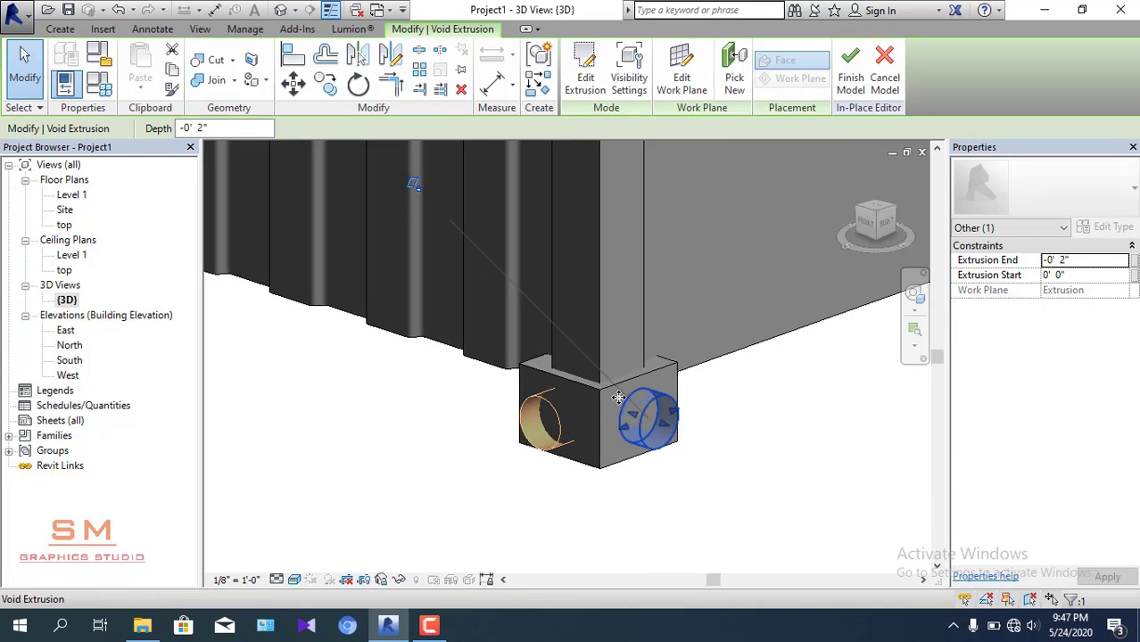
scroll(647, 407, up, 2)
scroll(629, 393, down, 1)
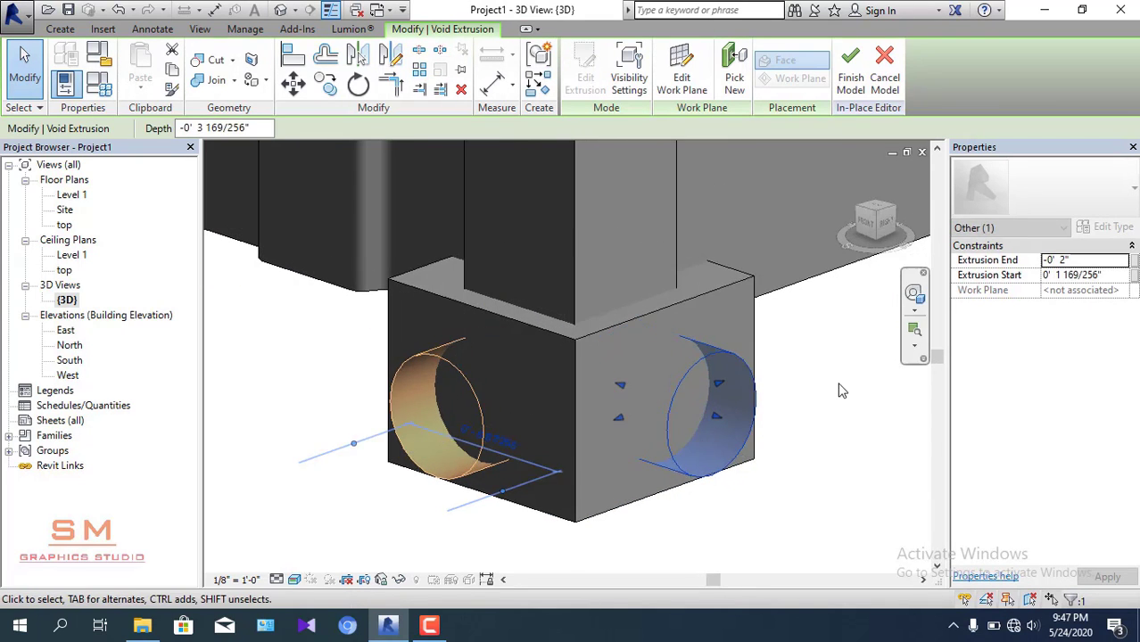
key(Escape)
scroll(740, 368, down, 3)
mouse_move(511, 395)
shift+middle_down()
mouse_move(628, 385)
mouse_move(577, 324)
mouse_move(339, 362)
shift+middle_up()
scroll(627, 387, up, 3)
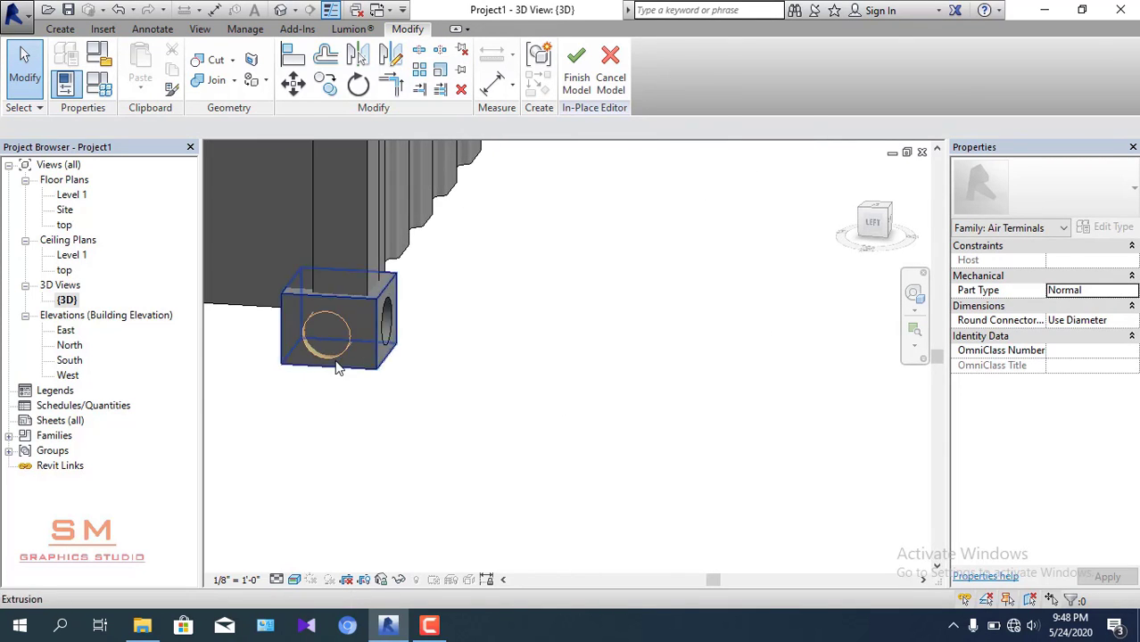
click(338, 362)
key(Escape)
scroll(454, 384, down, 2)
shift+middle_drag(454, 384, 390, 423)
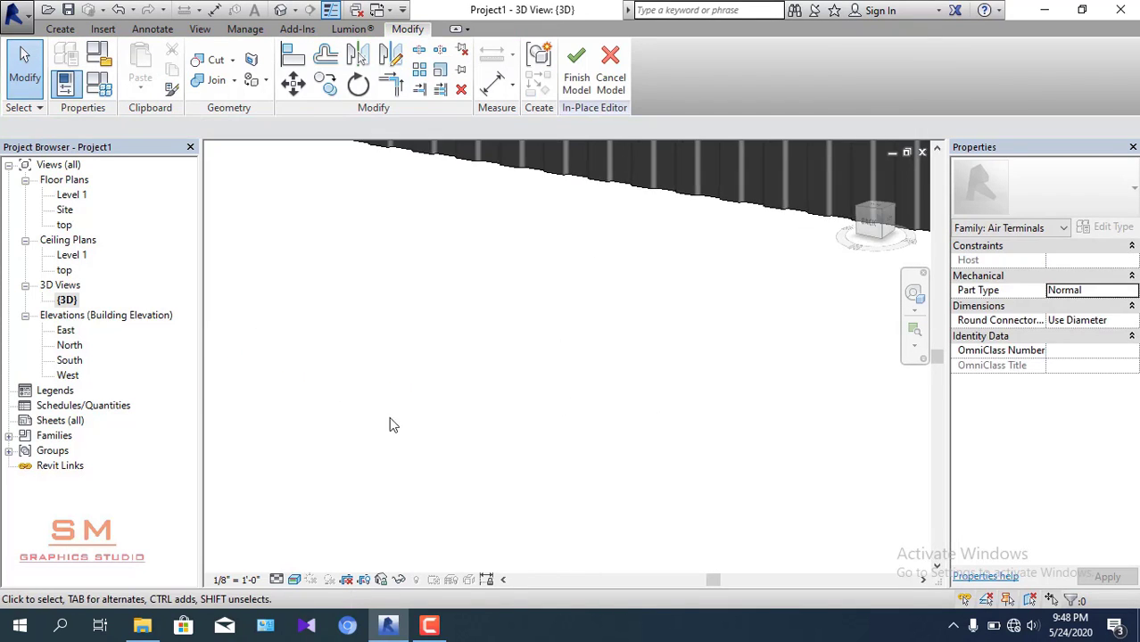
- Pick the opposite casting face as the work plane, viewed straight from the left end
click(60, 29)
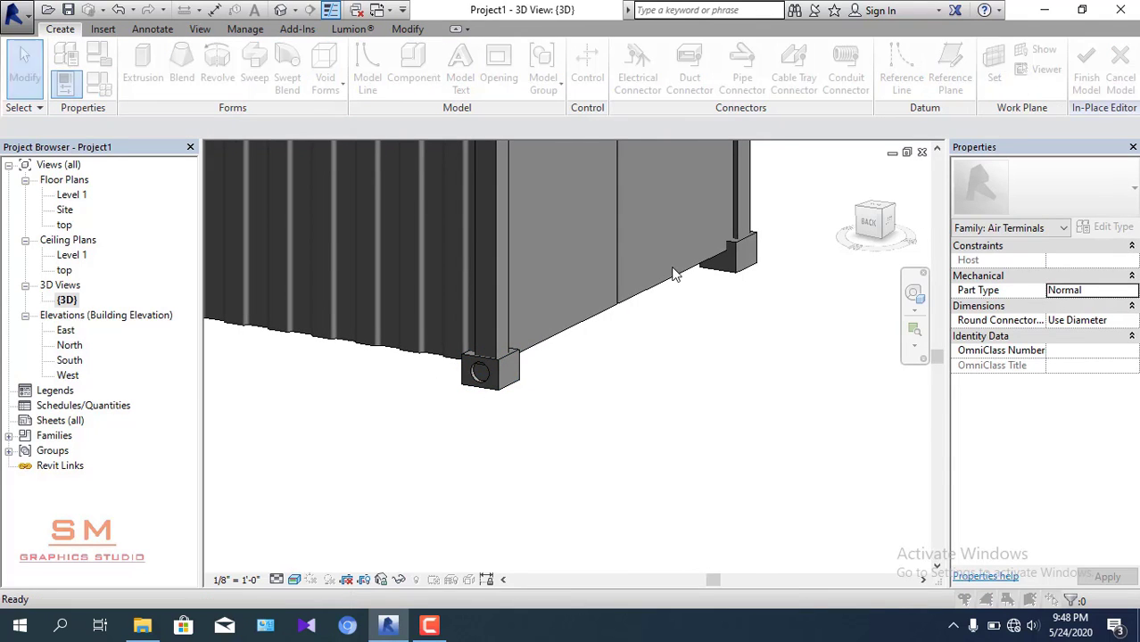
click(994, 67)
click(465, 335)
click(524, 408)
scroll(500, 374, up, 1)
click(501, 375)
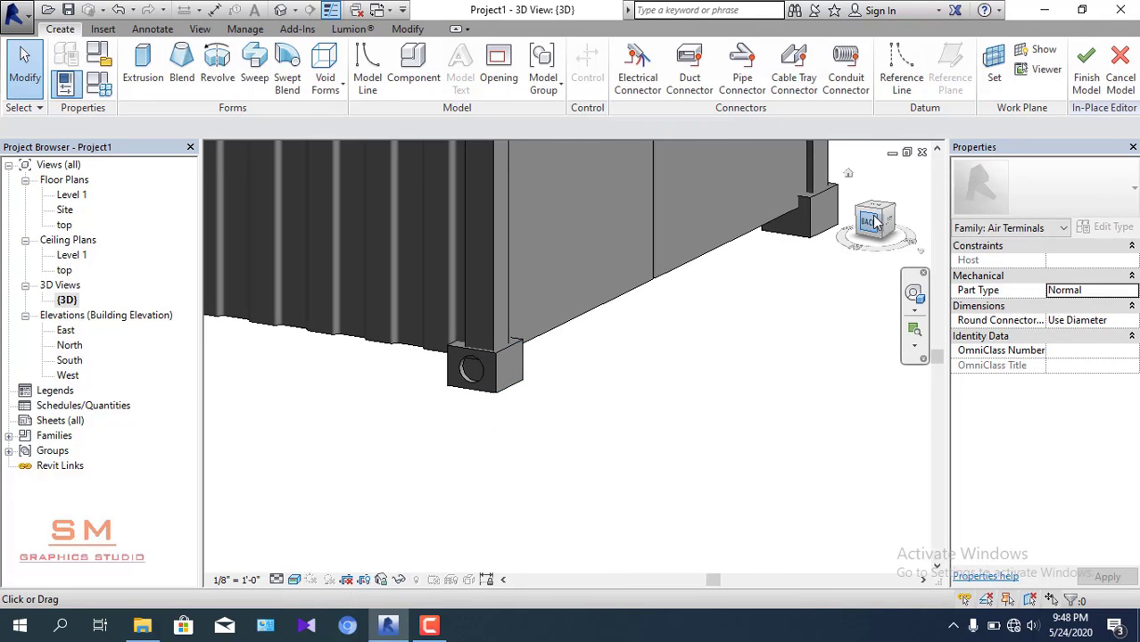
click(887, 224)
scroll(638, 471, up, 2)
middle_drag(638, 471, 578, 446)
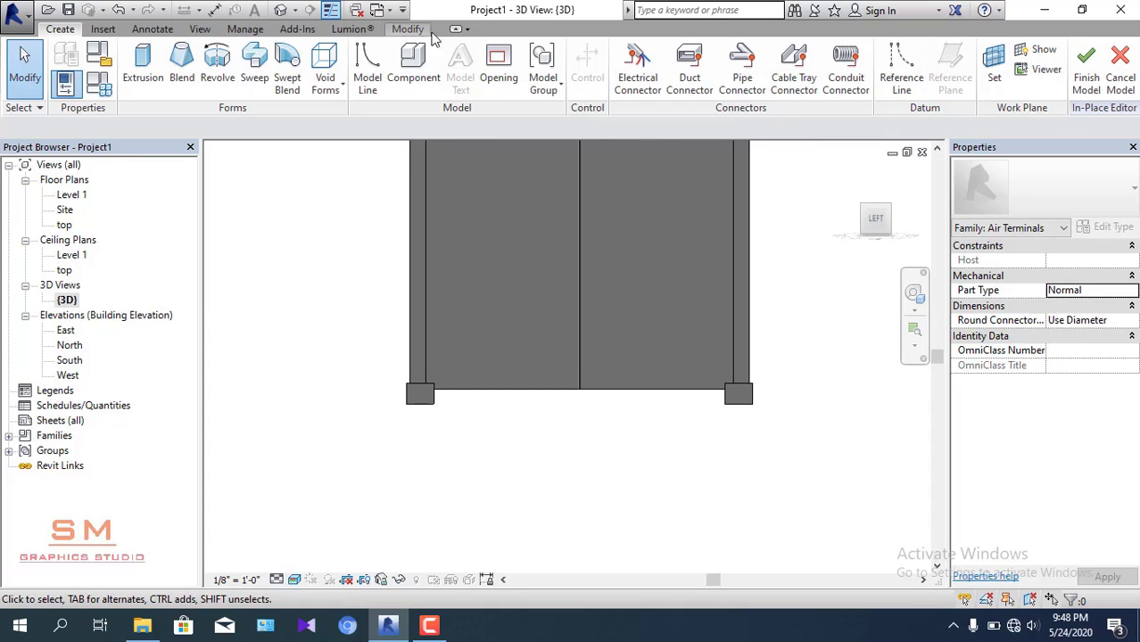
- Sketch a guide line and a circular void extrusion centred on that face, then finish it
click(328, 90)
click(350, 183)
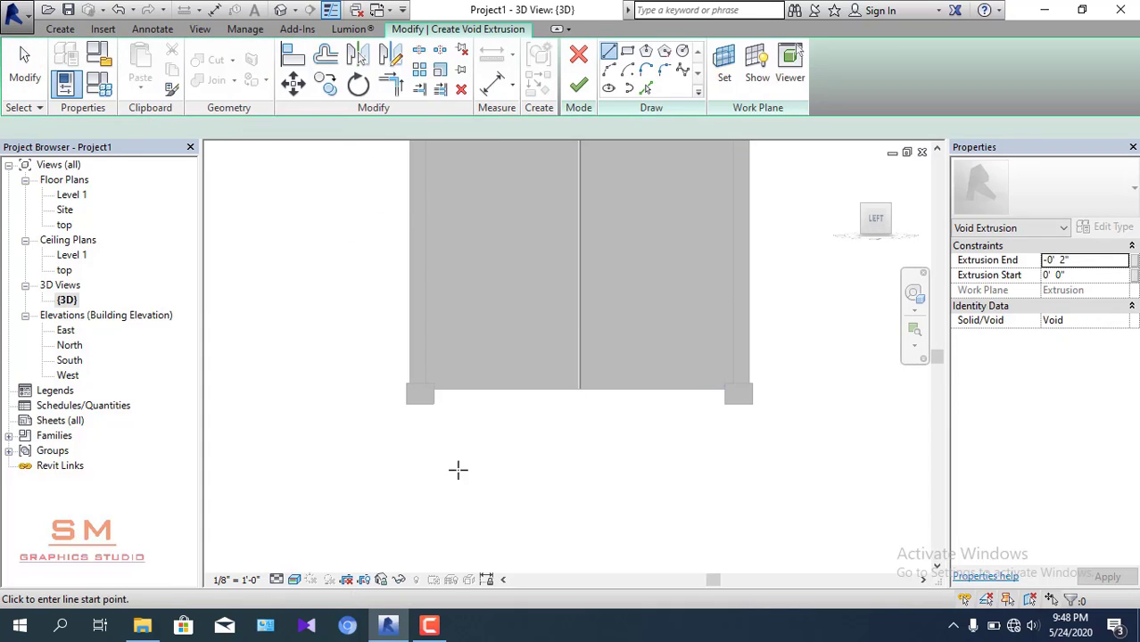
scroll(419, 427, up, 2)
click(439, 360)
scroll(419, 338, up, 1)
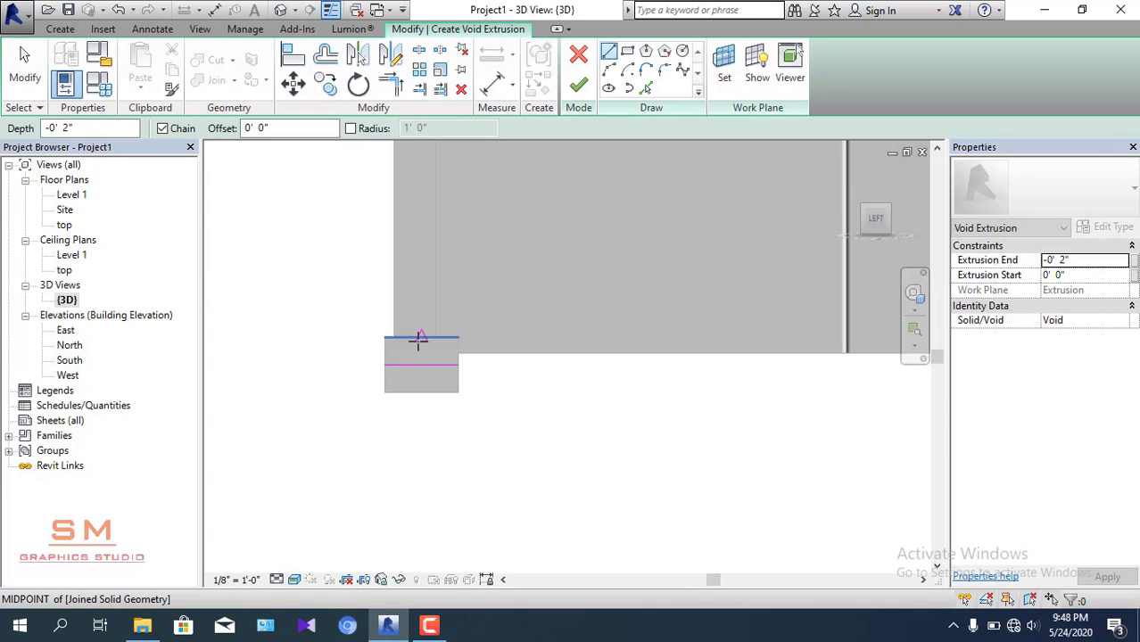
click(682, 51)
scroll(411, 339, up, 2)
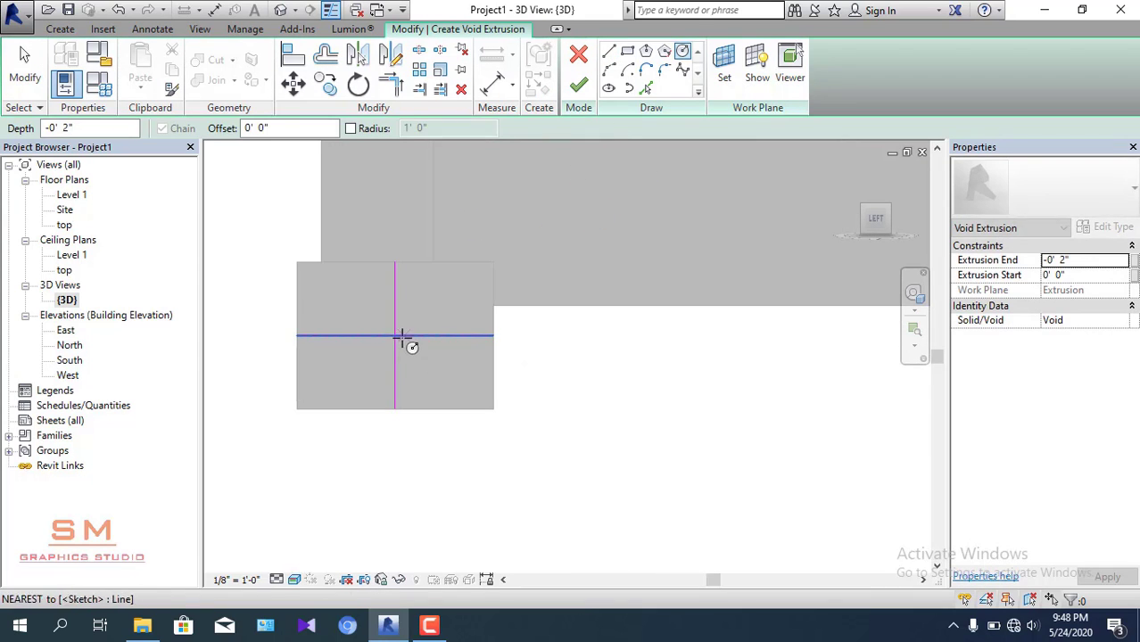
click(395, 336)
click(434, 304)
key(Escape)
key(Escape)
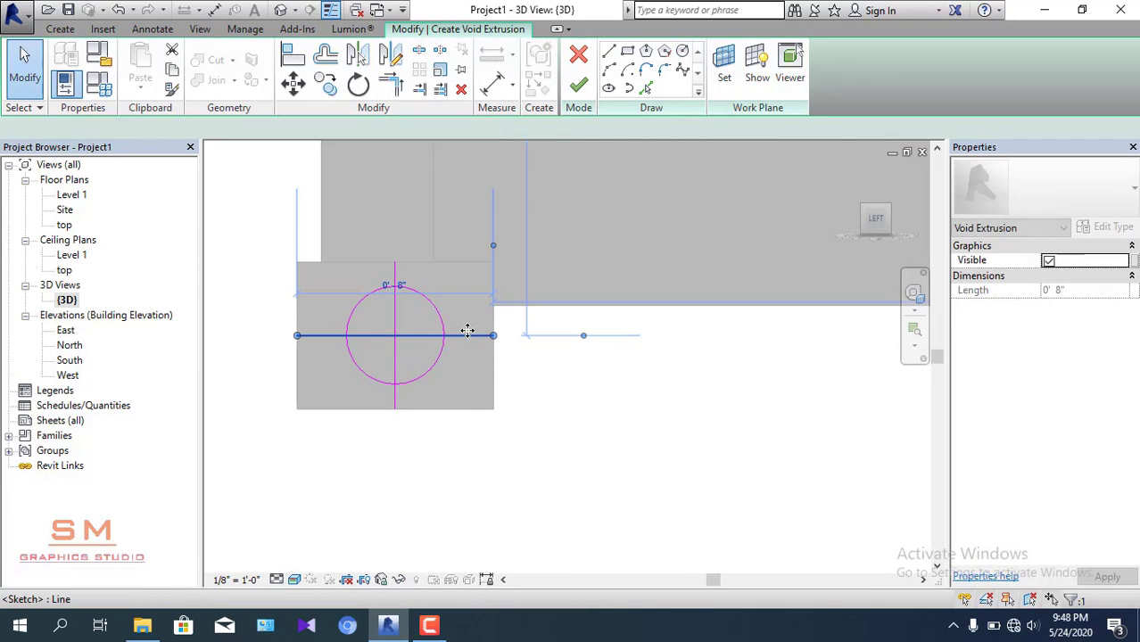
click(578, 85)
- Orbit around the casting to check the new void cylinder and its depth
shift+middle_drag(591, 400, 522, 370)
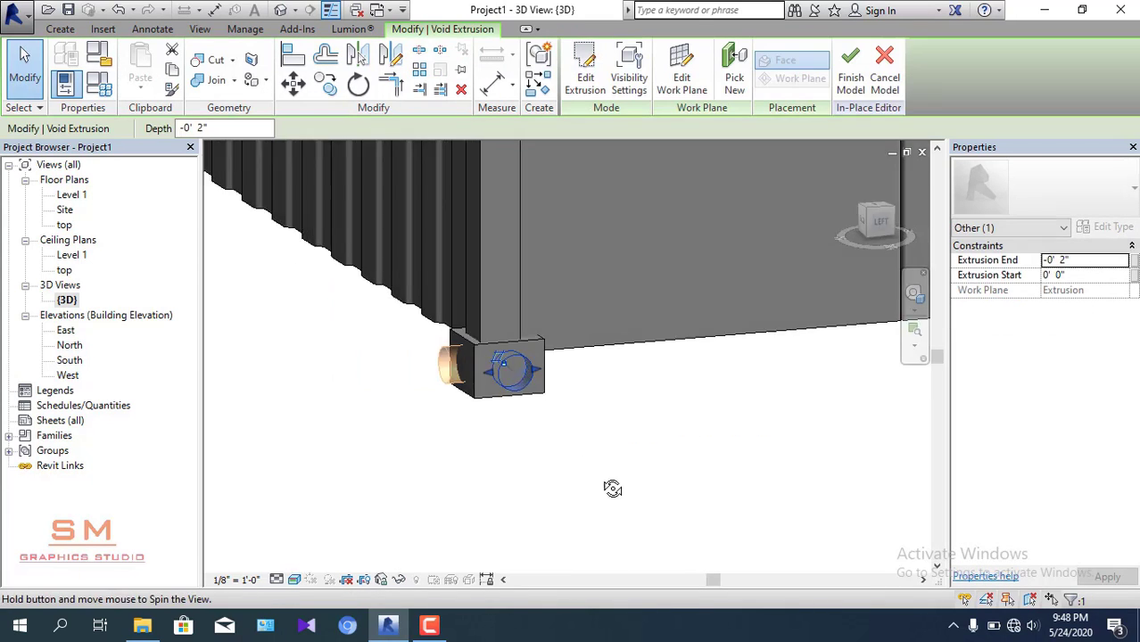
scroll(545, 415, up, 2)
shift+middle_drag(541, 414, 635, 407)
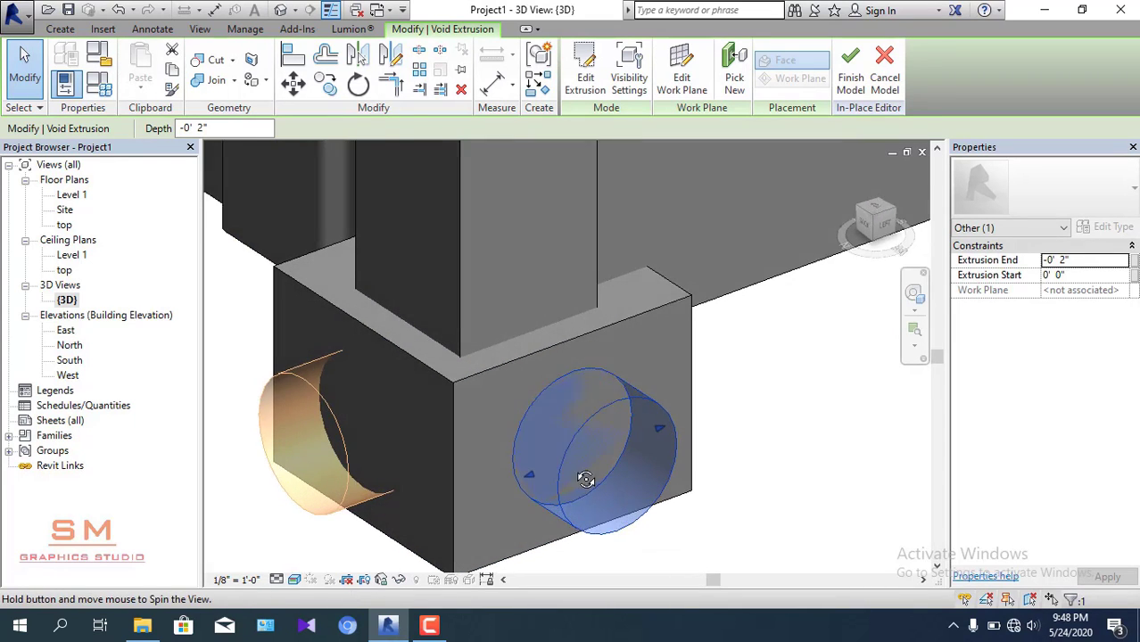
shift+middle_drag(637, 489, 624, 428)
key(Escape)
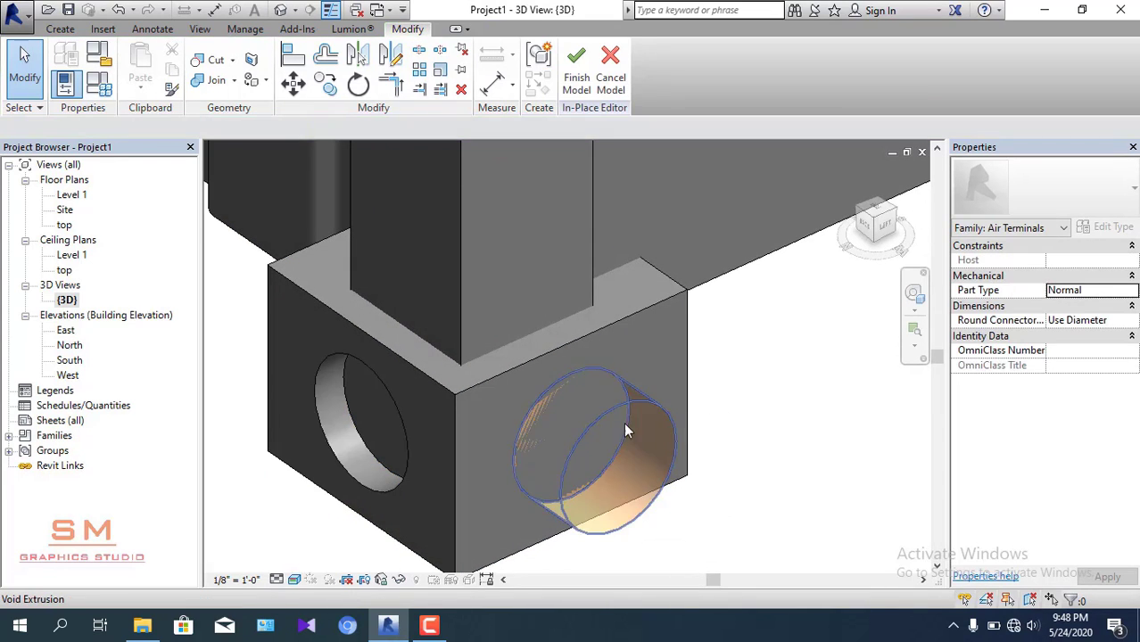
click(635, 419)
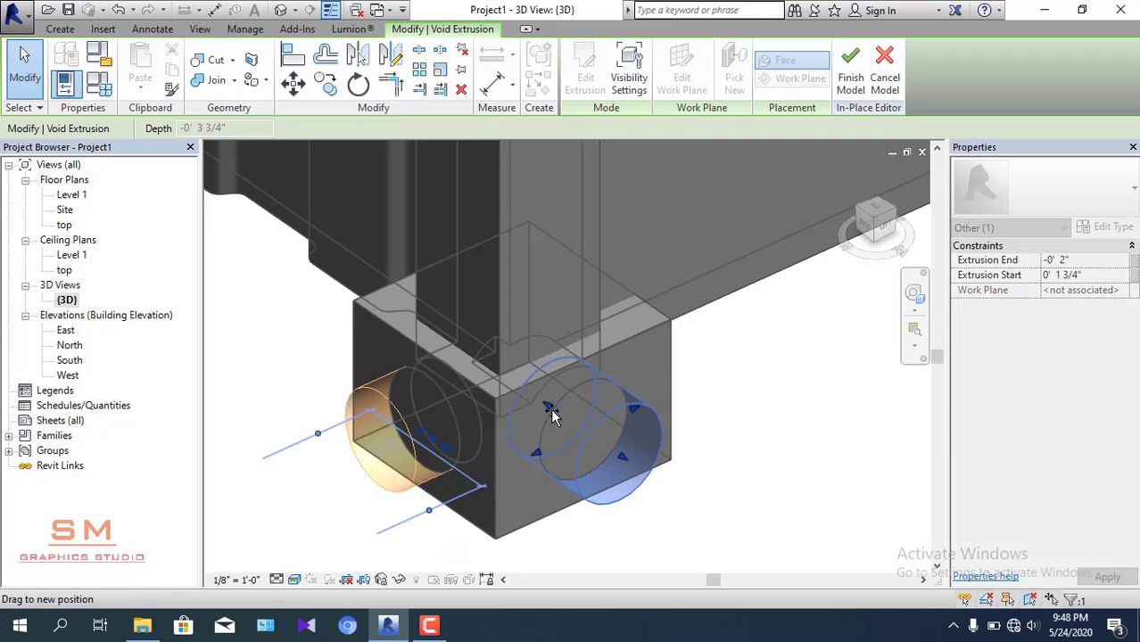
key(Escape)
scroll(714, 393, down, 5)
scroll(777, 366, up, 3)
- Pick the next corner casting face as the work plane and view it from the left end
click(60, 28)
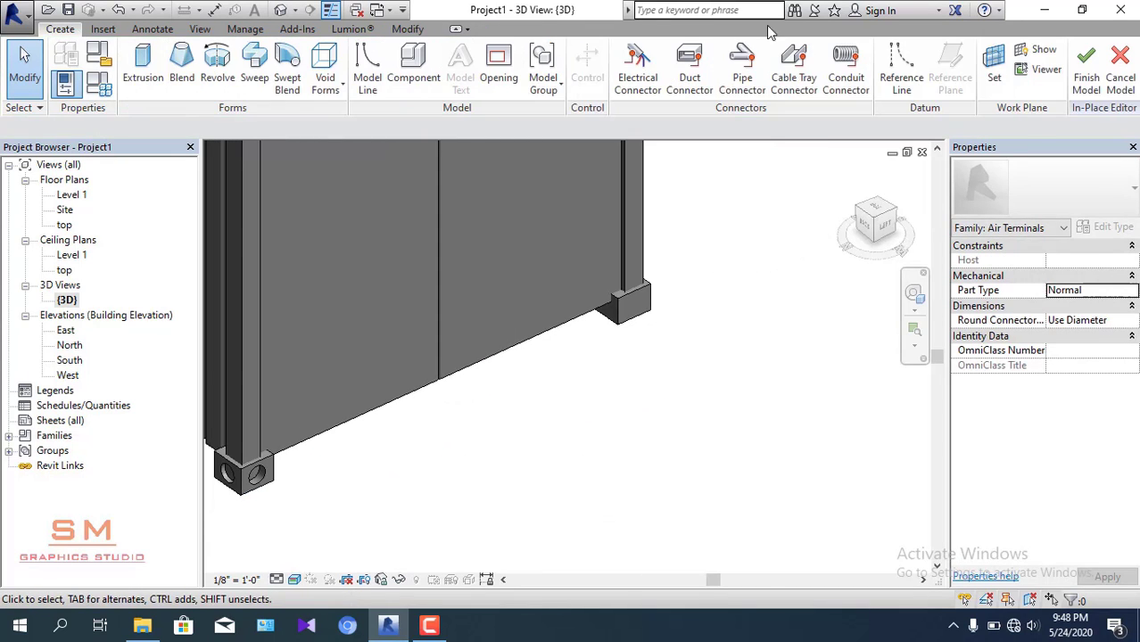
click(994, 71)
click(433, 399)
click(525, 411)
scroll(623, 314, up, 1)
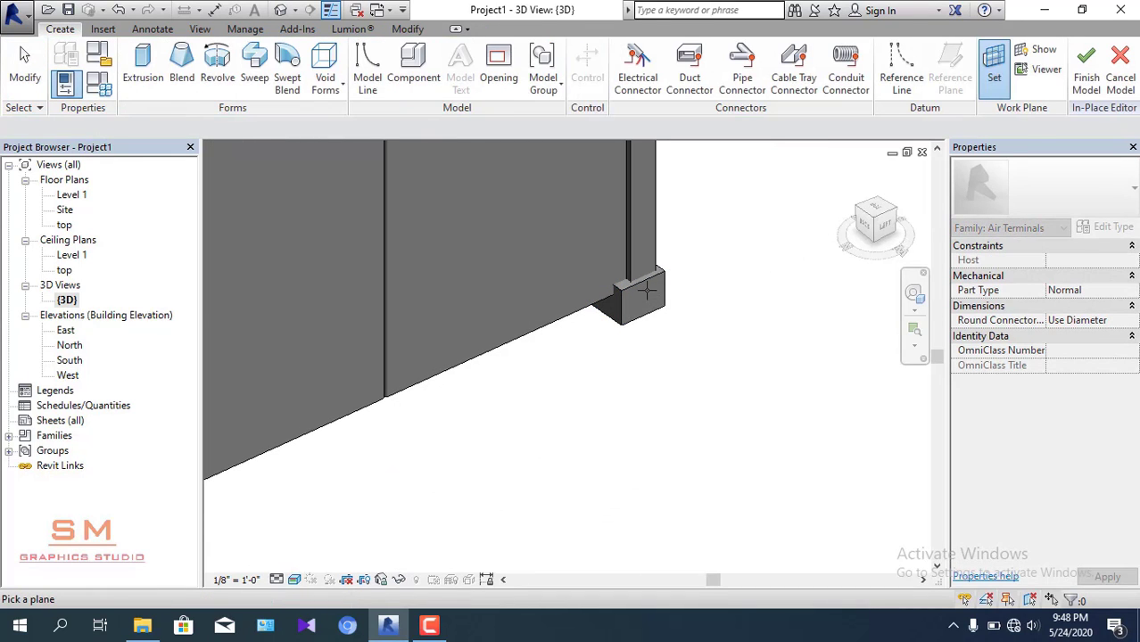
click(645, 286)
click(879, 225)
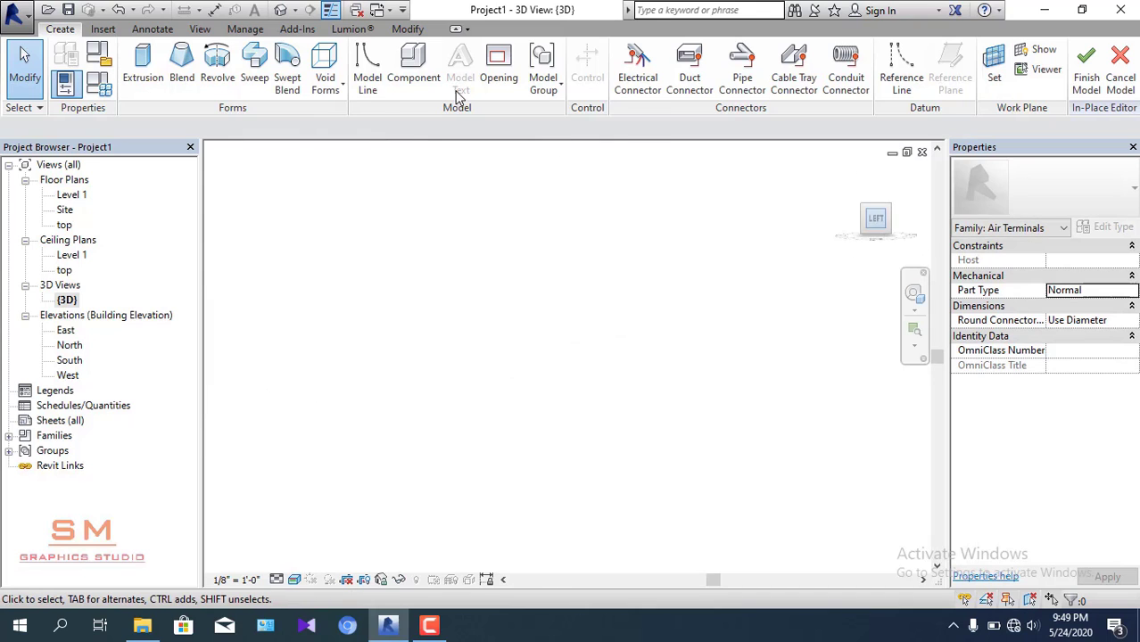
- Start a void extrusion and reset its work plane to the container's end face
click(342, 90)
click(368, 117)
click(725, 67)
click(466, 332)
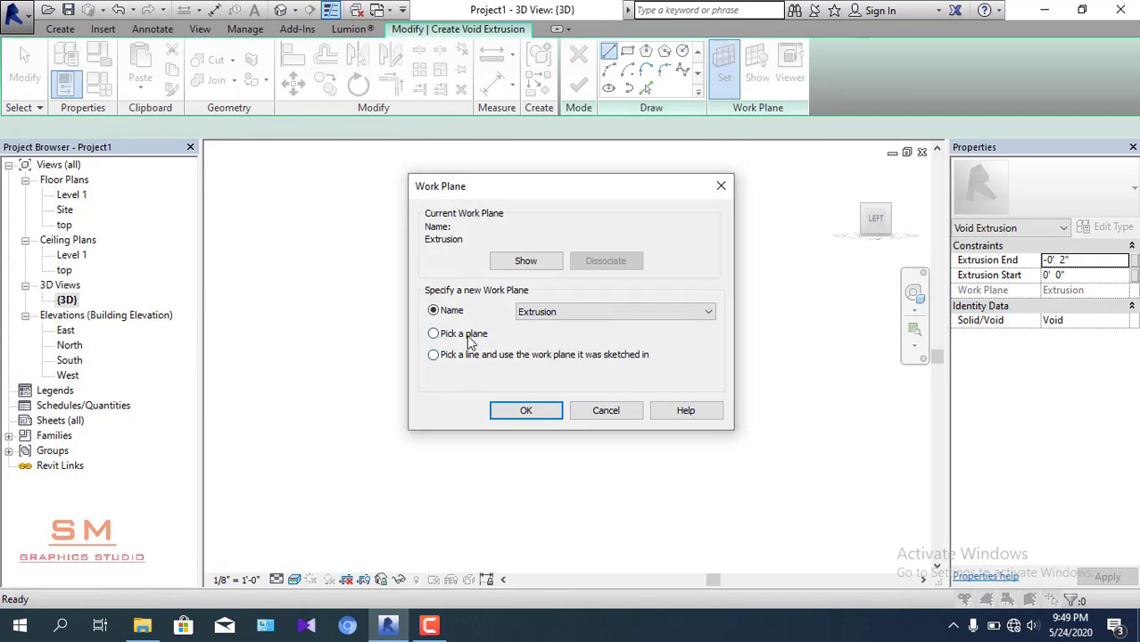
click(526, 406)
scroll(625, 410, up, 5)
click(571, 375)
scroll(562, 395, down, 5)
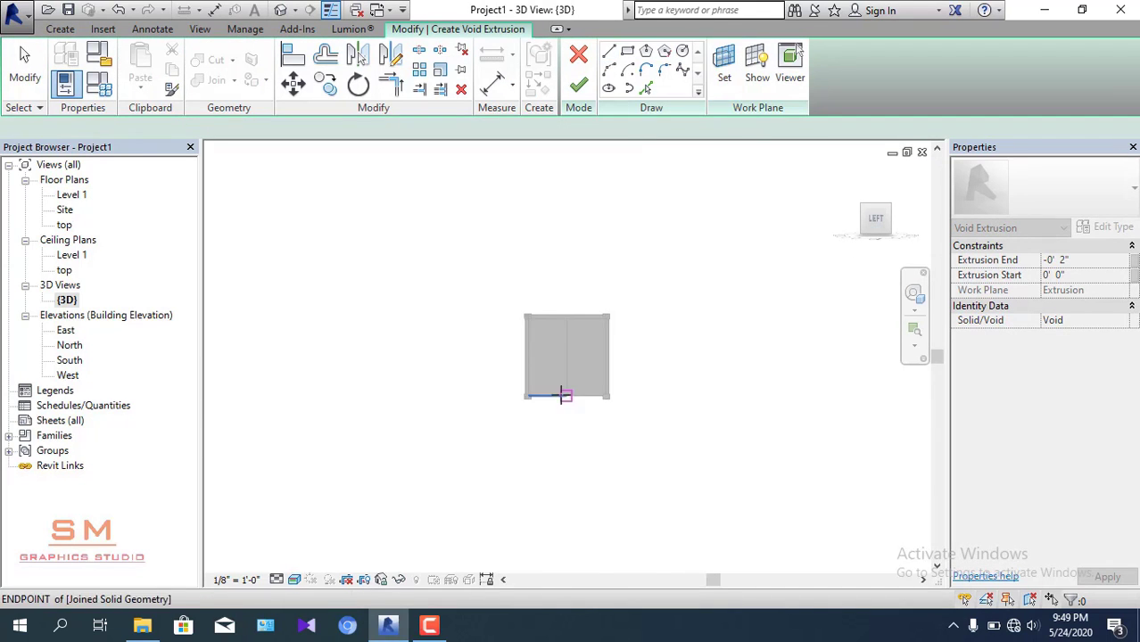
scroll(613, 411, up, 1)
scroll(612, 411, up, 3)
scroll(598, 364, up, 1)
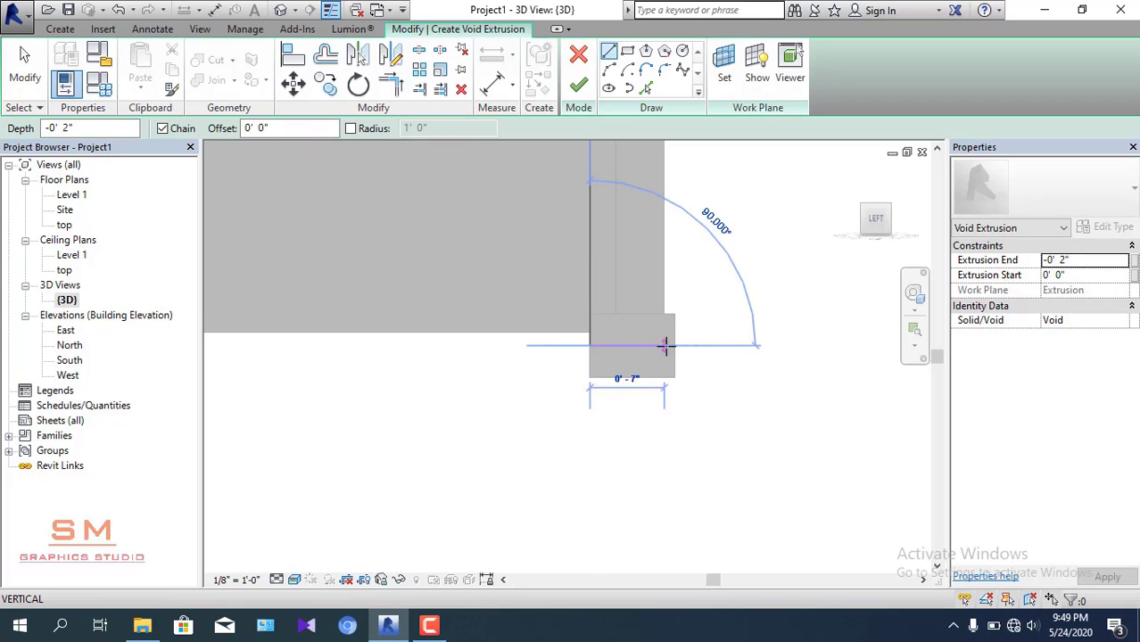
scroll(633, 318, up, 2)
click(629, 407)
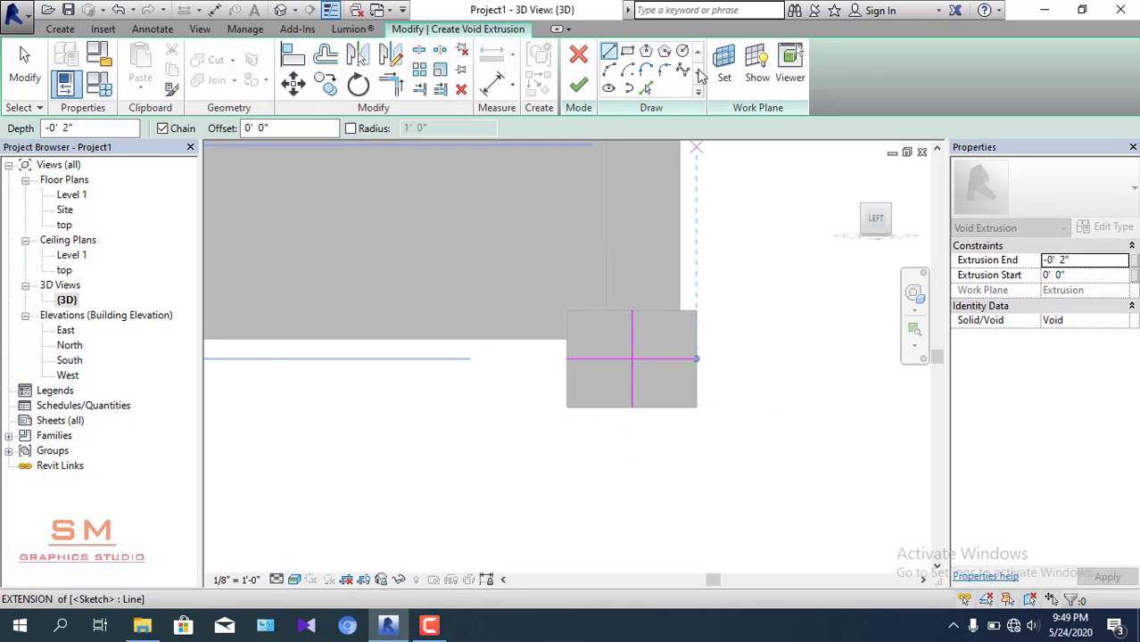
- Draw a 2-inch-radius circle on the corner casting and finish the void to cut the hole
click(683, 52)
scroll(635, 353, up, 2)
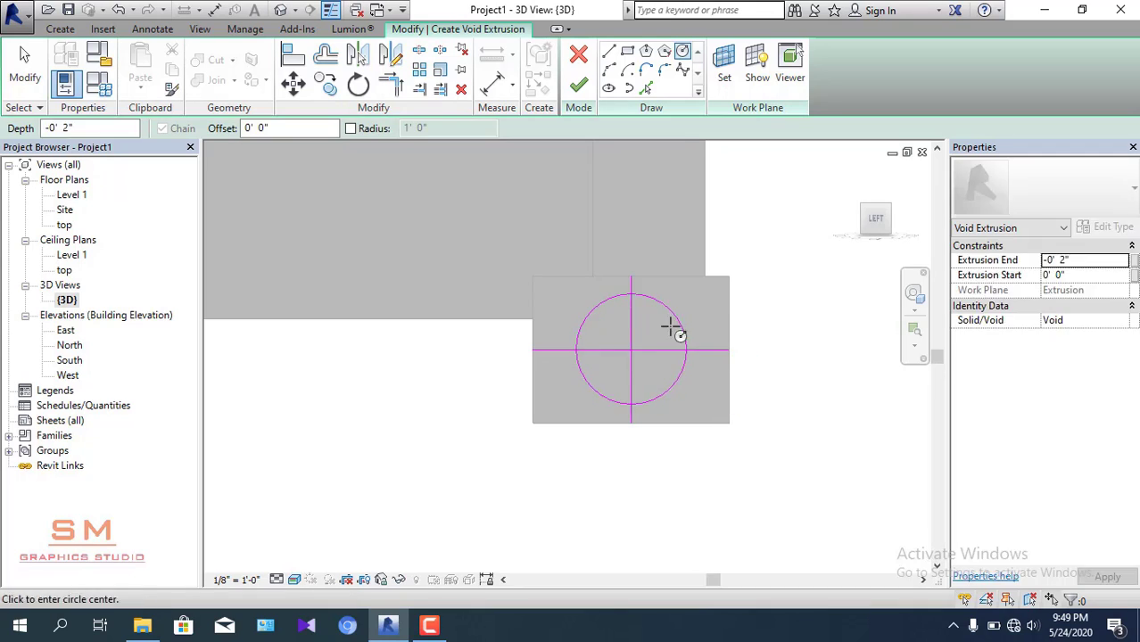
click(670, 329)
click(638, 319)
text(2)
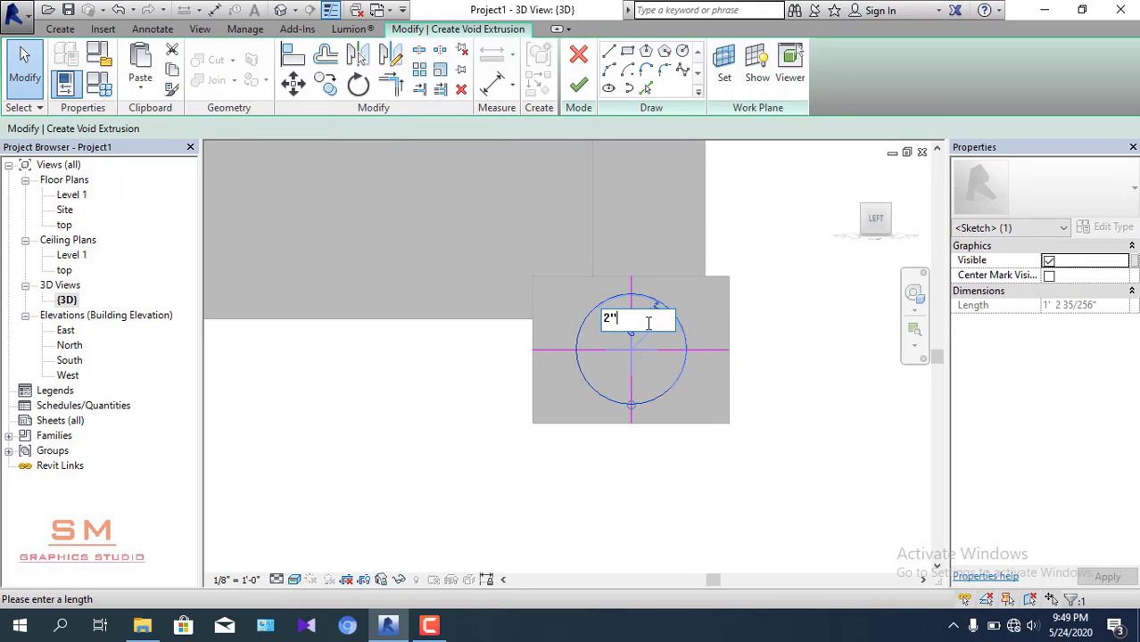
key(Escape)
scroll(680, 338, down, 2)
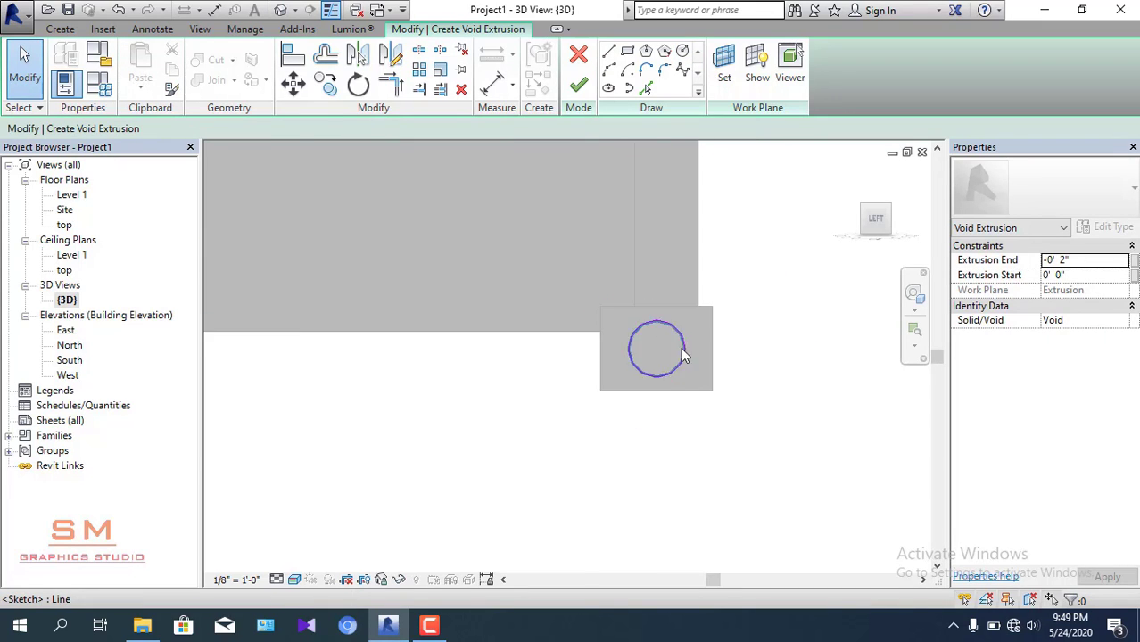
mouse_move(680, 338)
shift+middle_down()
mouse_move(655, 442)
mouse_move(589, 419)
mouse_move(651, 456)
mouse_move(622, 446)
mouse_move(629, 395)
shift+middle_up()
click(578, 85)
- Deselect the finished void and zoom out to review the whole container
scroll(648, 419, down, 3)
scroll(649, 420, down, 2)
scroll(649, 454, up, 5)
scroll(622, 446, down, 2)
key(Escape)
scroll(622, 446, down, 2)
scroll(629, 395, down, 3)
scroll(713, 410, up, 1)
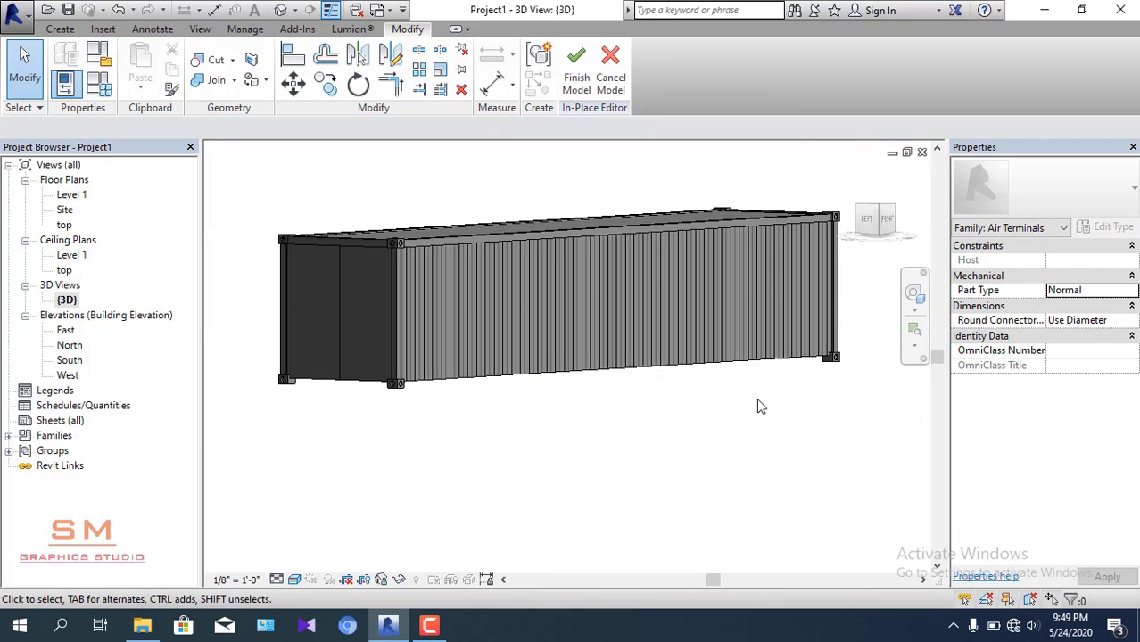
- Orbit from the front view to a zoomed-in end view of the container, with Create tools showing
scroll(398, 361, up, 1)
scroll(398, 361, up, 2)
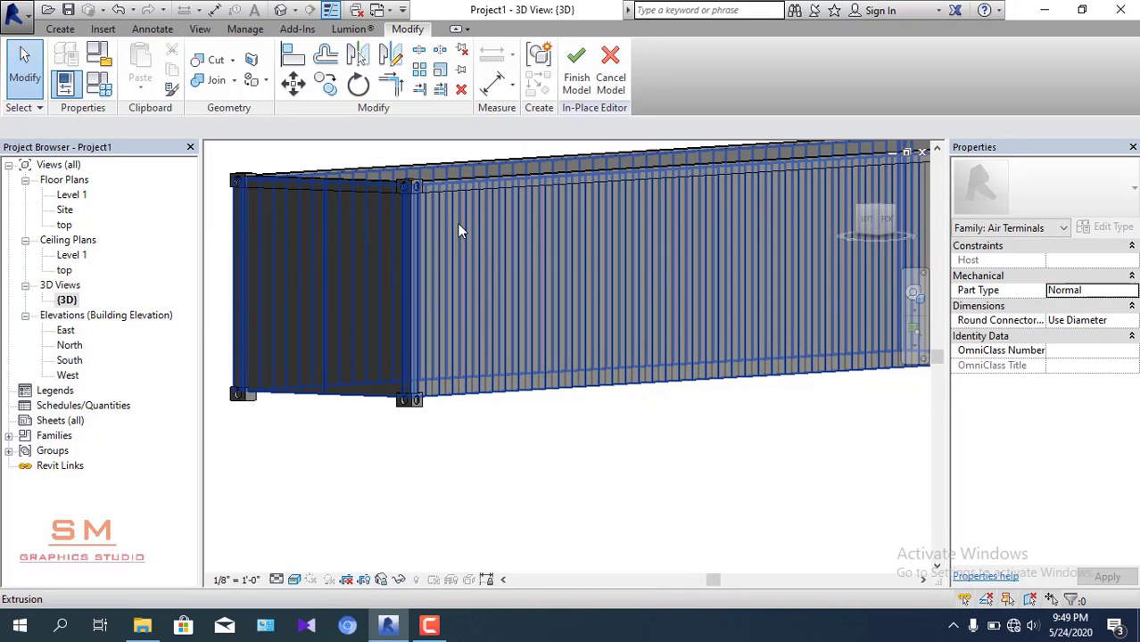
click(886, 219)
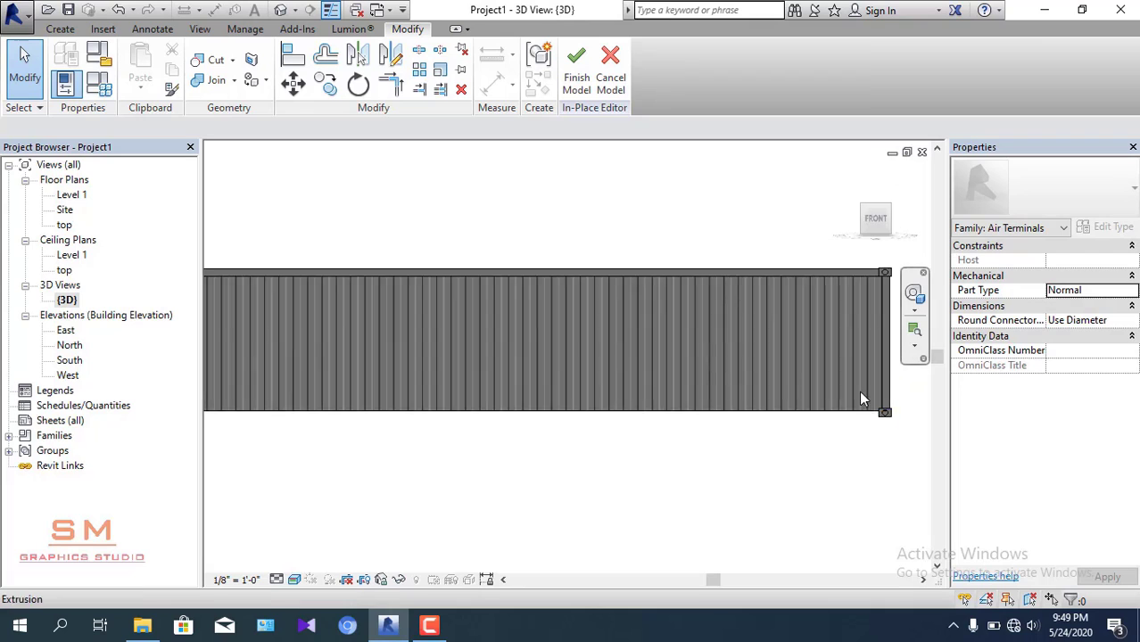
shift+middle_drag(861, 400, 695, 420)
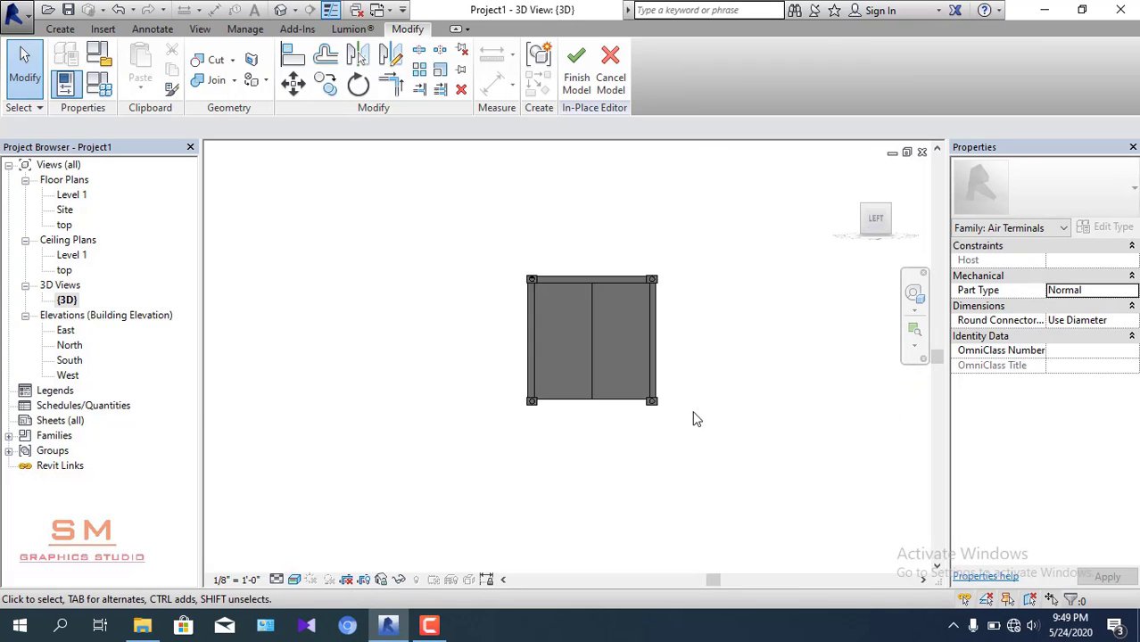
scroll(629, 422, up, 2)
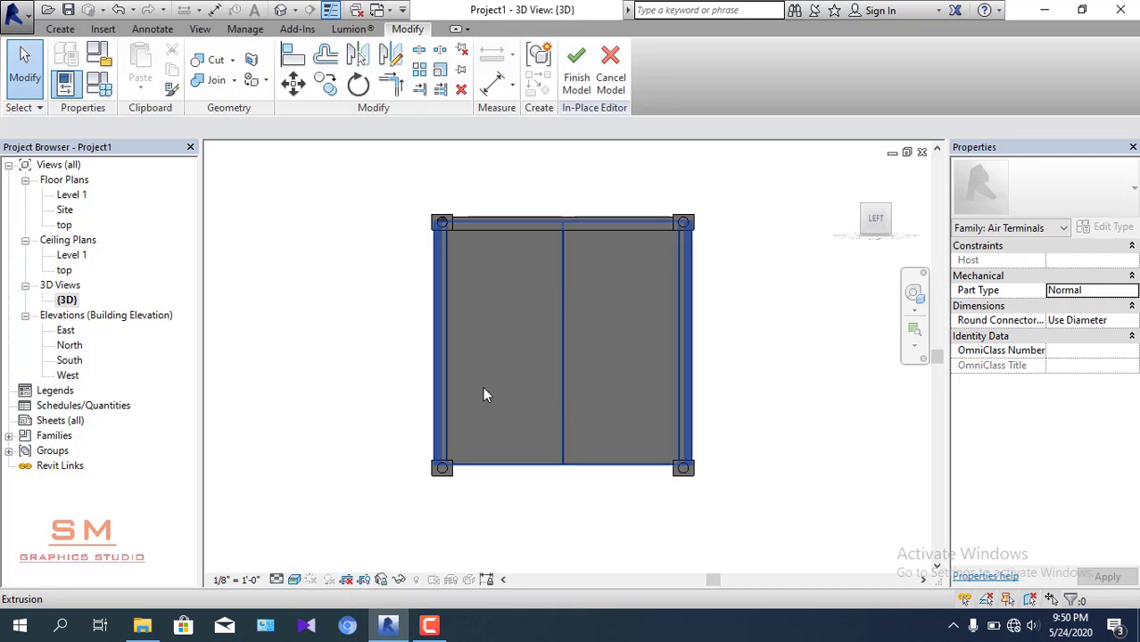
click(61, 29)
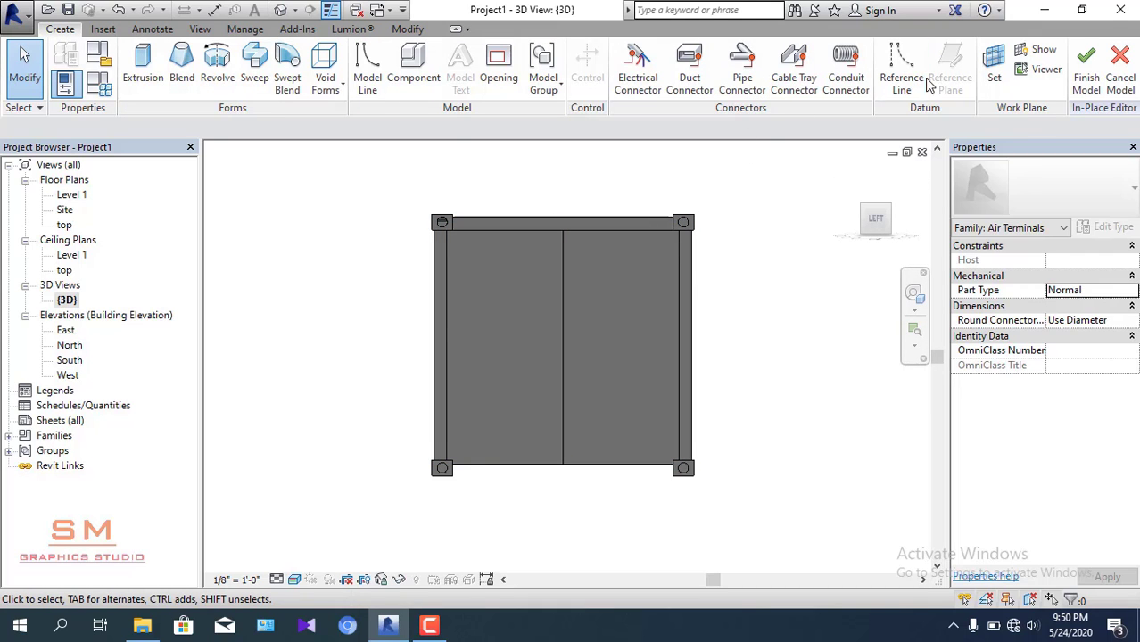
- Pick the container's end face as the work plane and return to the straight end view
click(994, 71)
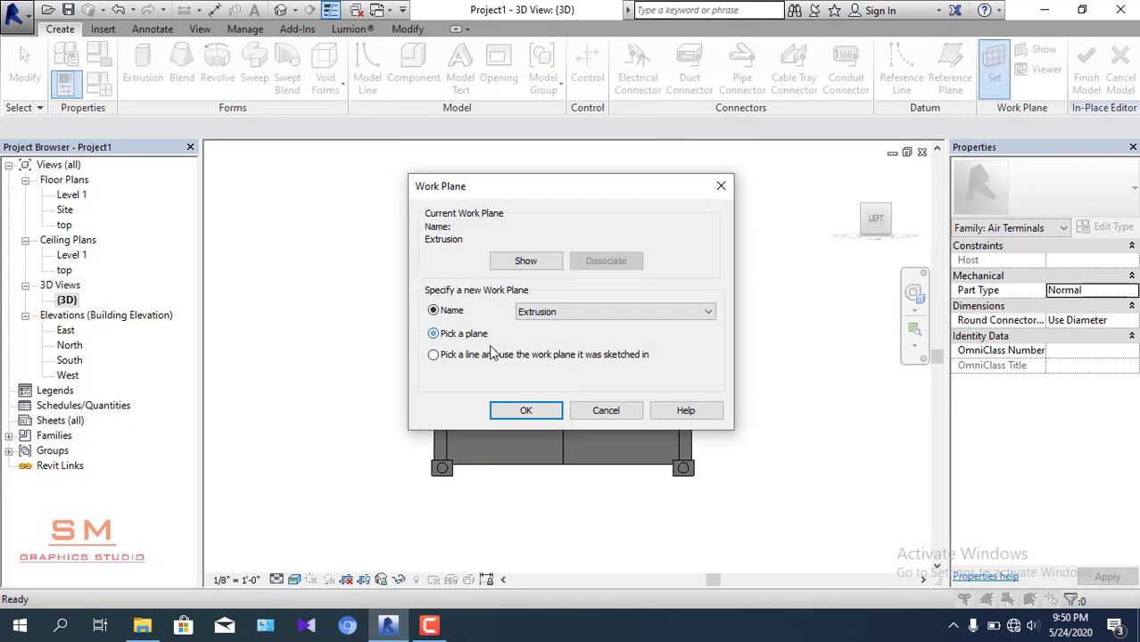
click(526, 410)
shift+middle_drag(642, 497, 480, 456)
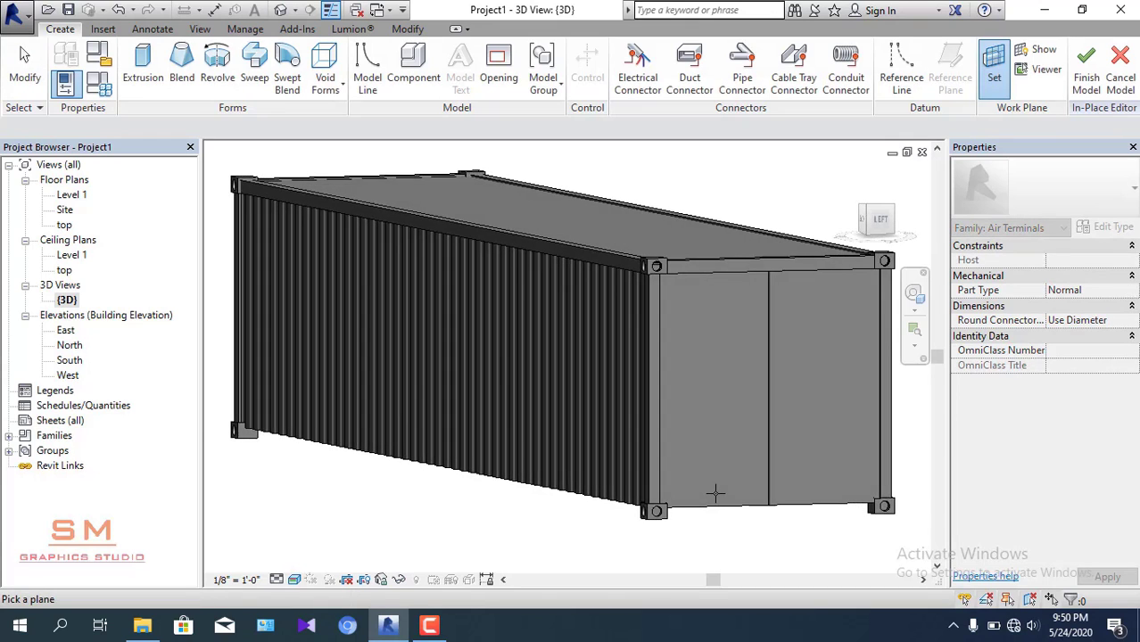
scroll(480, 456, up, 5)
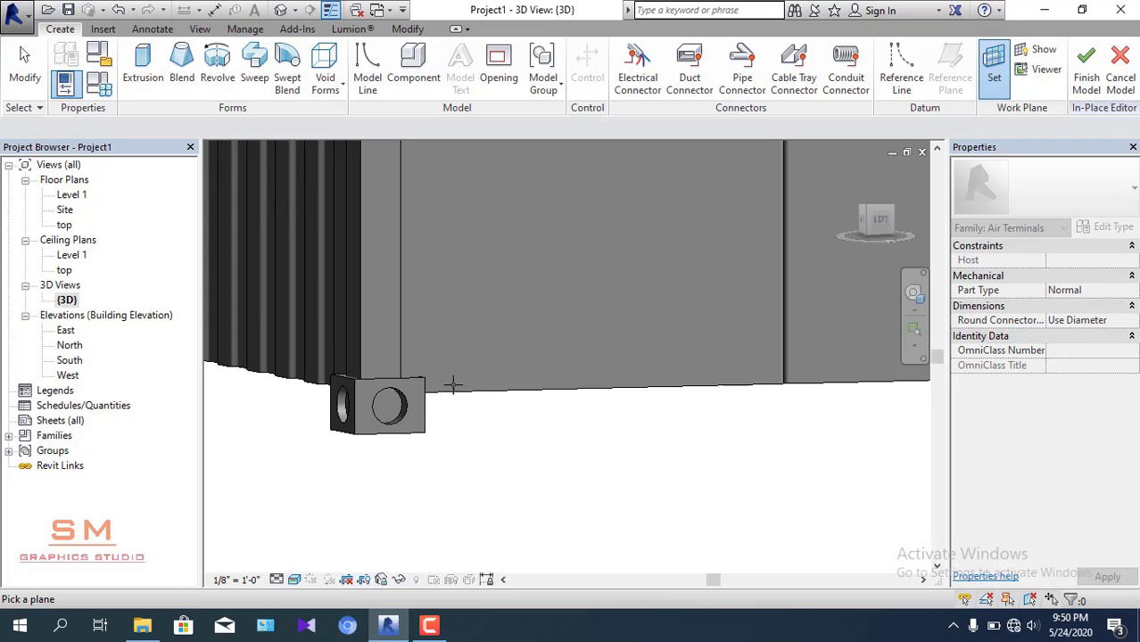
click(453, 390)
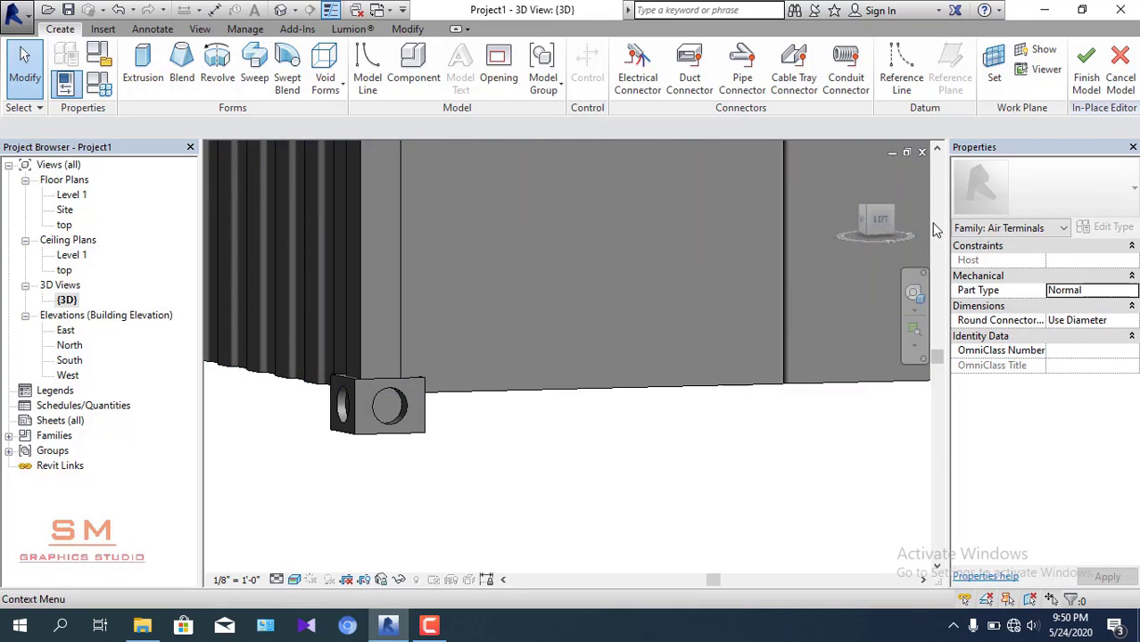
click(881, 222)
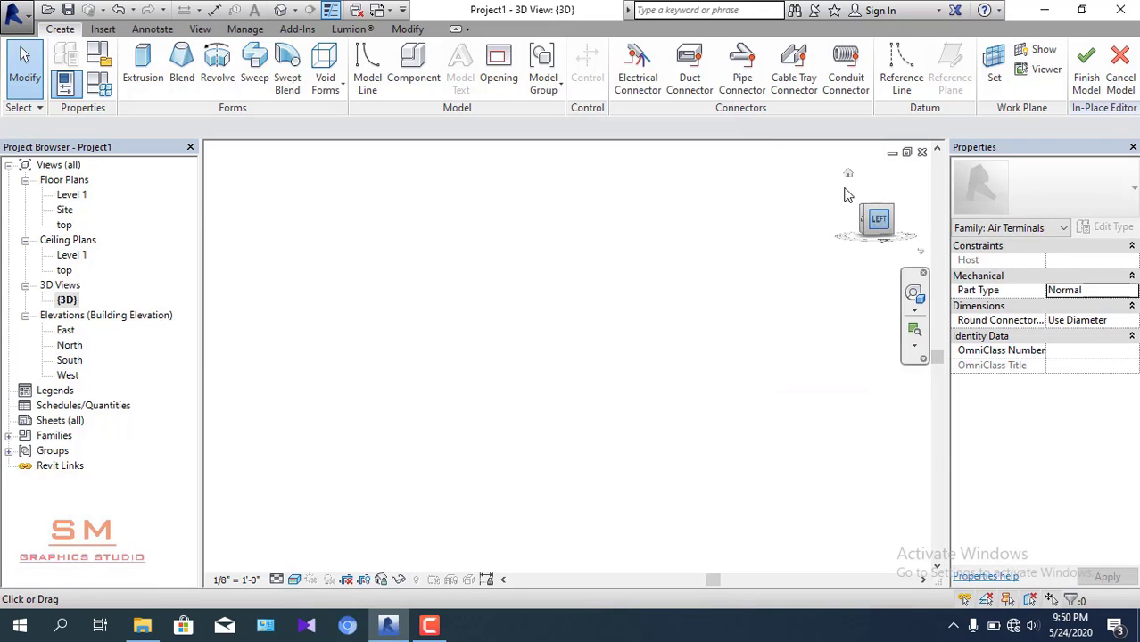
- Sketch an 8' 2" rectangular extrusion profile between the two bottom corner castings
click(143, 70)
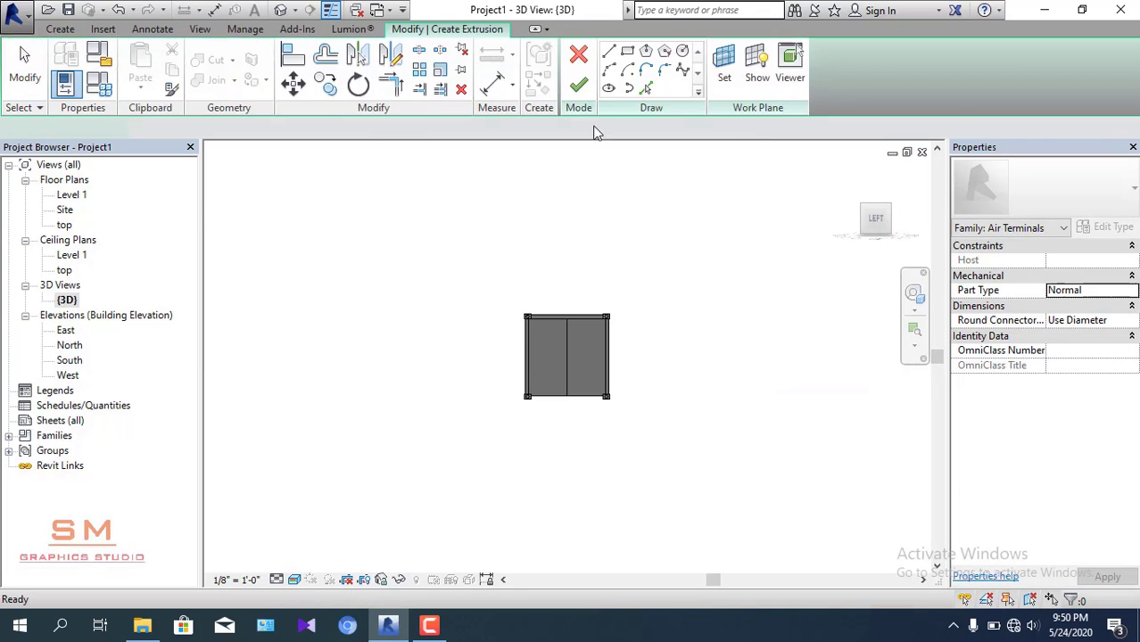
click(628, 55)
scroll(534, 399, up, 3)
scroll(490, 379, up, 2)
scroll(491, 379, up, 2)
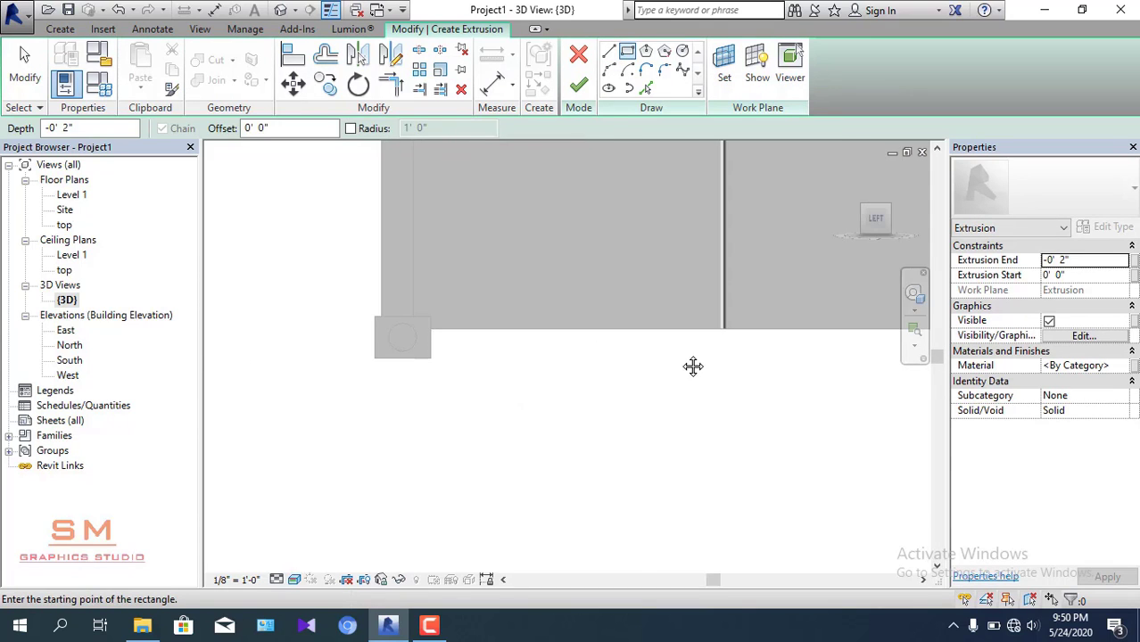
middle_drag(693, 366, 520, 352)
scroll(520, 352, down, 1)
scroll(803, 337, up, 1)
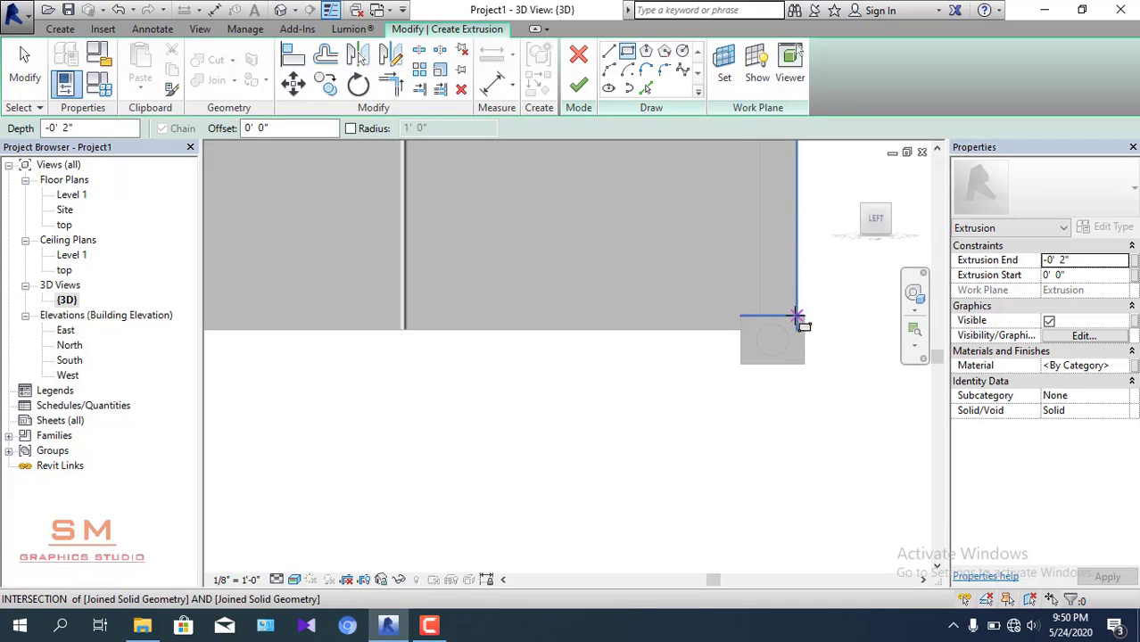
click(797, 317)
scroll(738, 330, down, 1)
scroll(521, 357, down, 1)
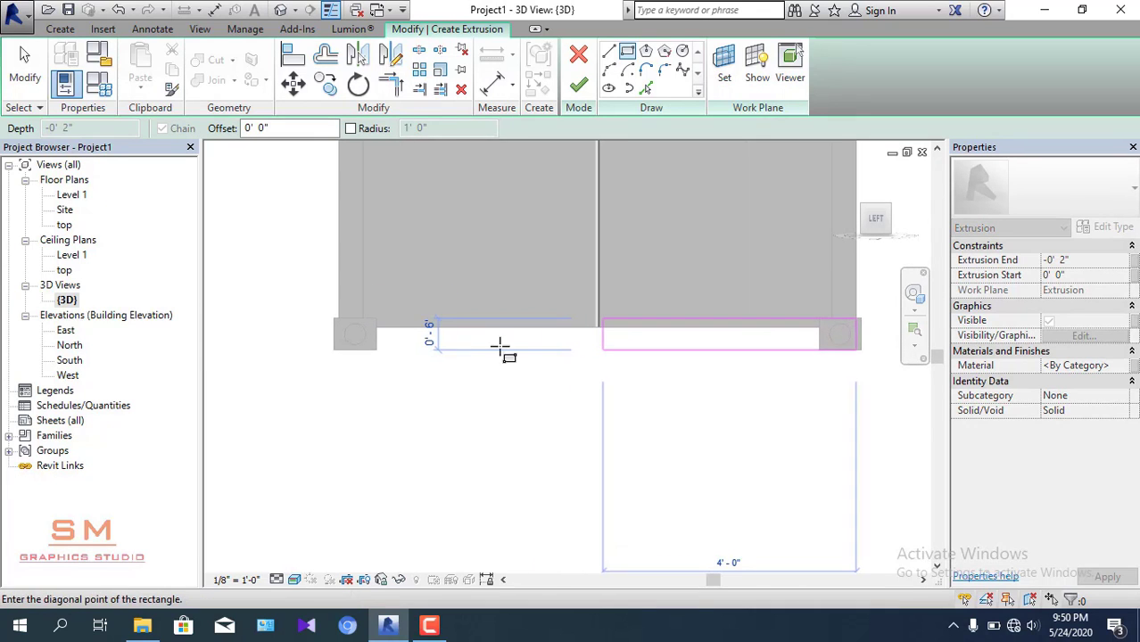
scroll(369, 345, up, 1)
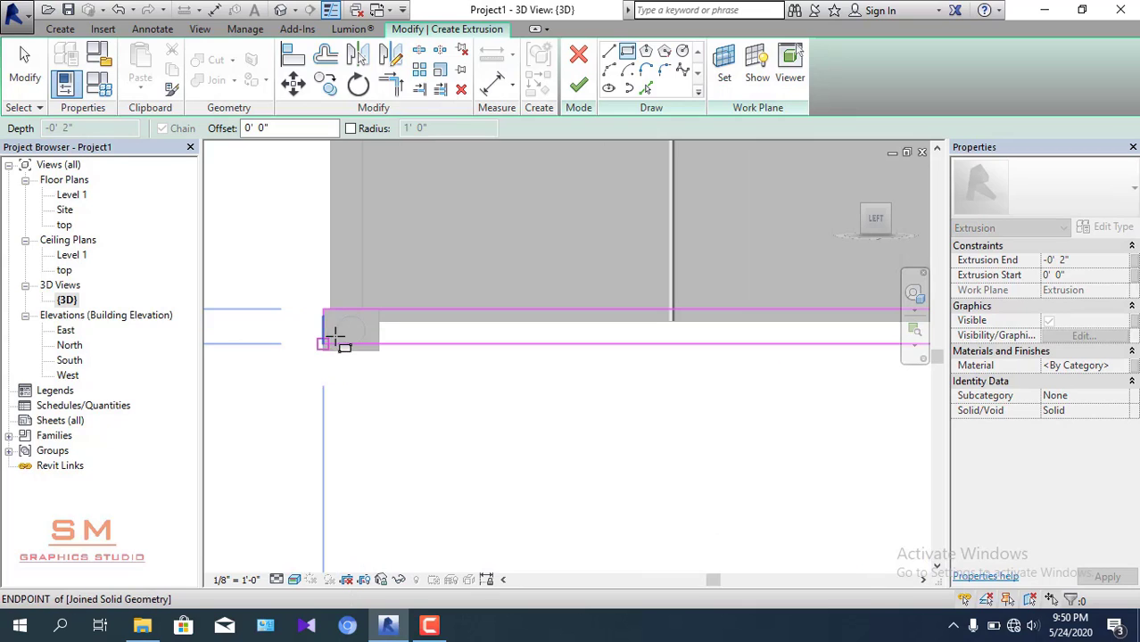
scroll(338, 334, up, 1)
click(328, 338)
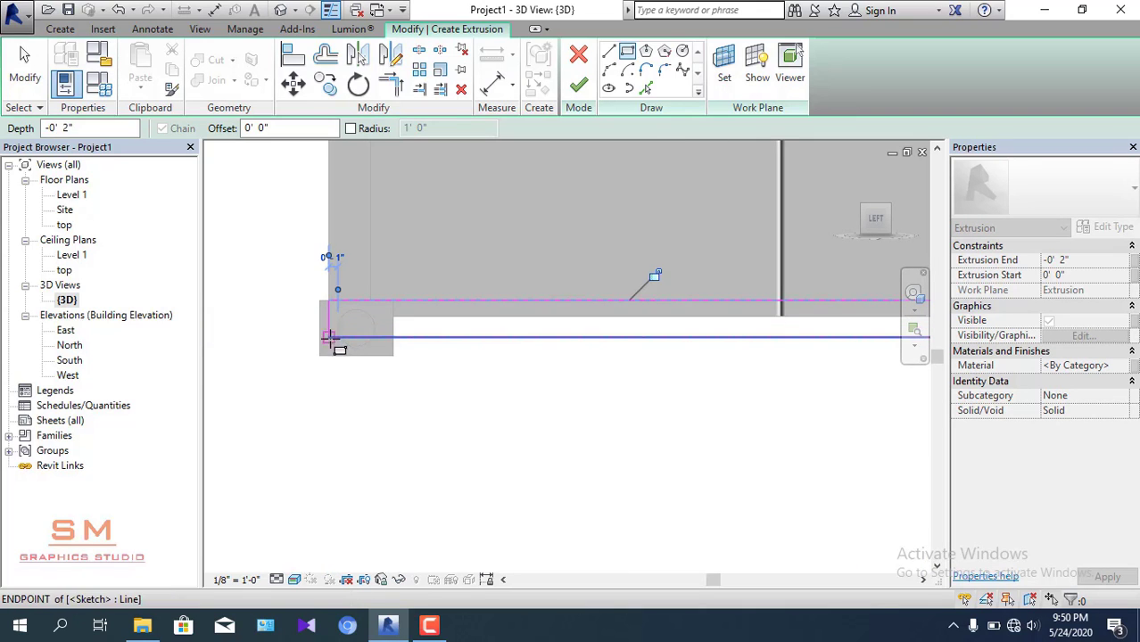
key(Escape)
key(Escape)
- Select the rail sketch's bottom edge and pan along the rail to check it
click(480, 336)
scroll(463, 361, down, 2)
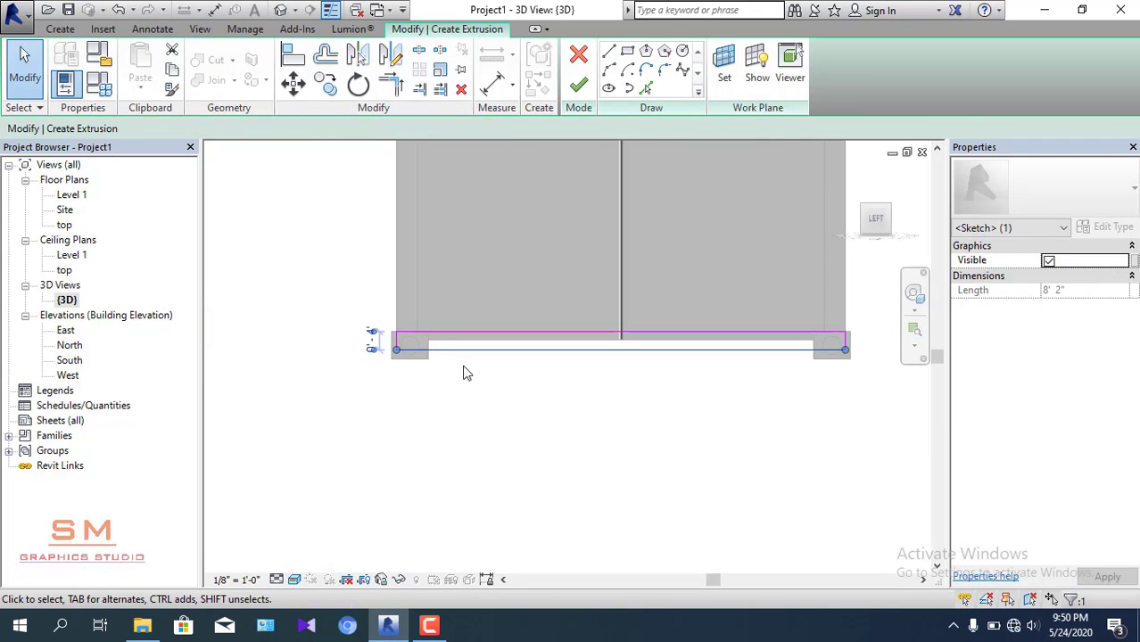
scroll(576, 384, up, 2)
middle_drag(606, 379, 448, 389)
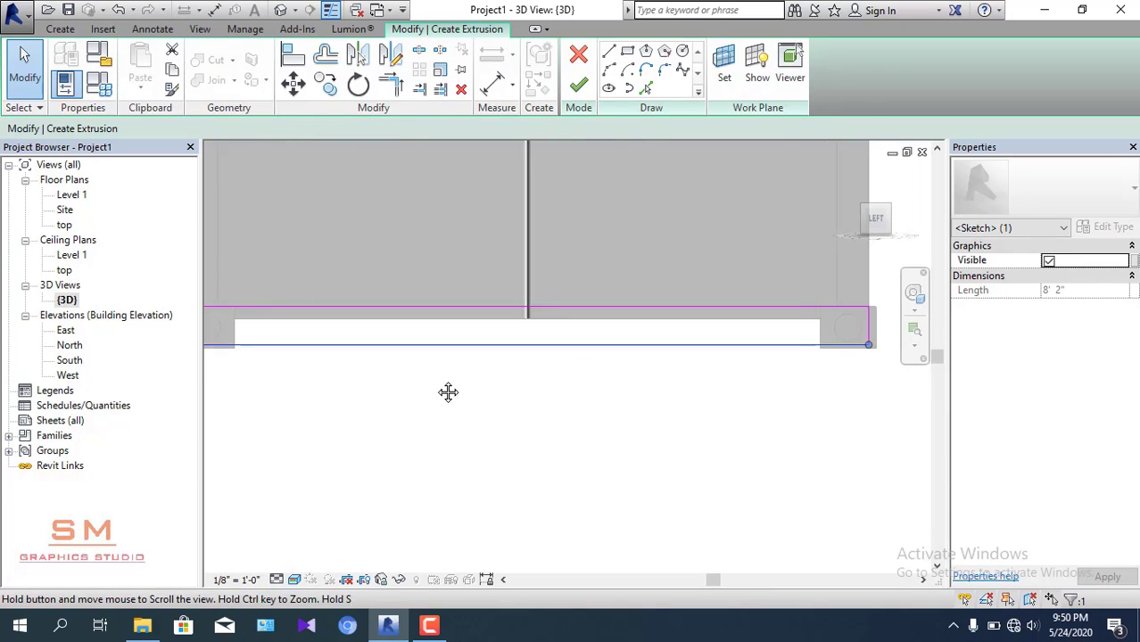
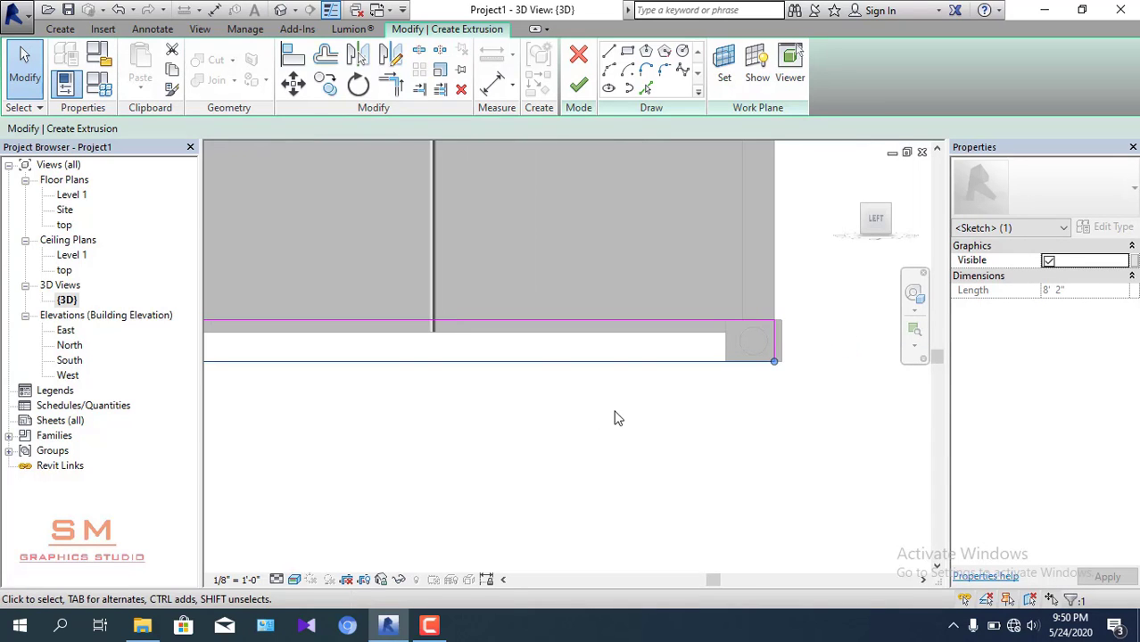
- Finish the bottom rail sketch to create the rail extrusion
click(651, 415)
scroll(642, 417, down, 3)
scroll(536, 414, up, 2)
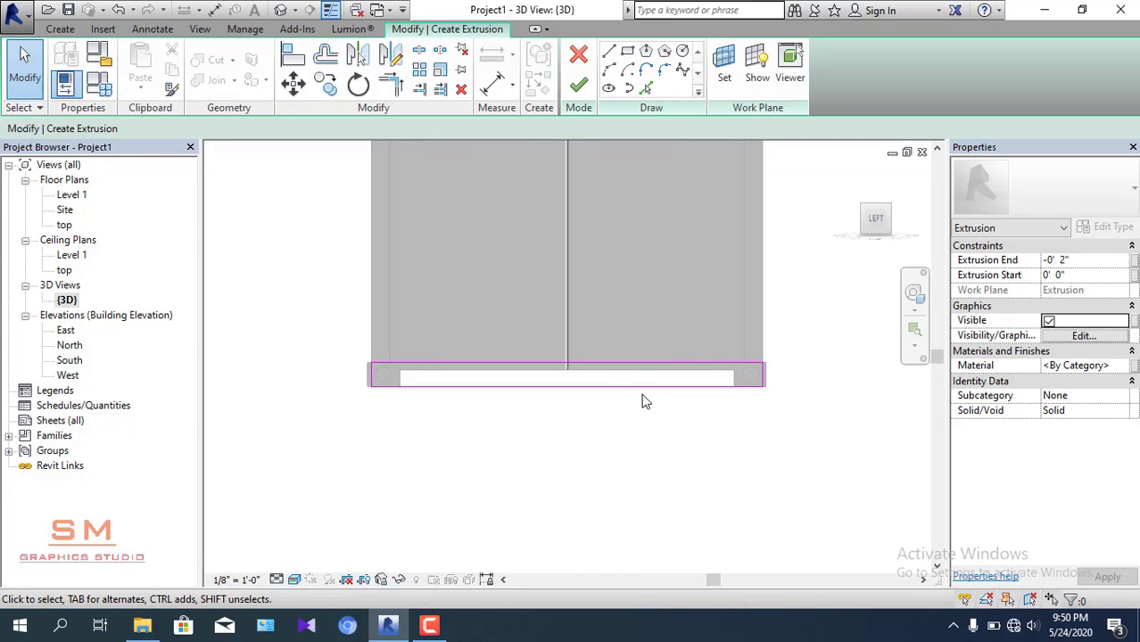
click(578, 88)
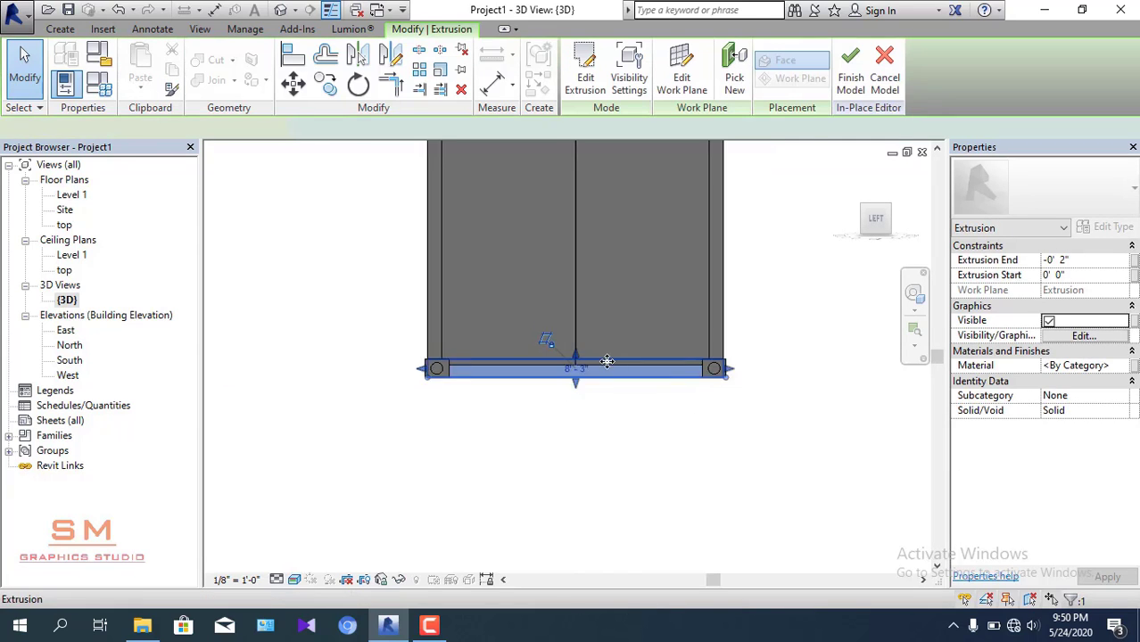
scroll(603, 389, down, 3)
- Set the rail's Extrusion End to -40' 0" so it runs the container's full length
mouse_move(700, 433)
shift+middle_down()
mouse_move(570, 458)
mouse_move(669, 453)
mouse_move(1056, 355)
shift+middle_up()
click(1100, 261)
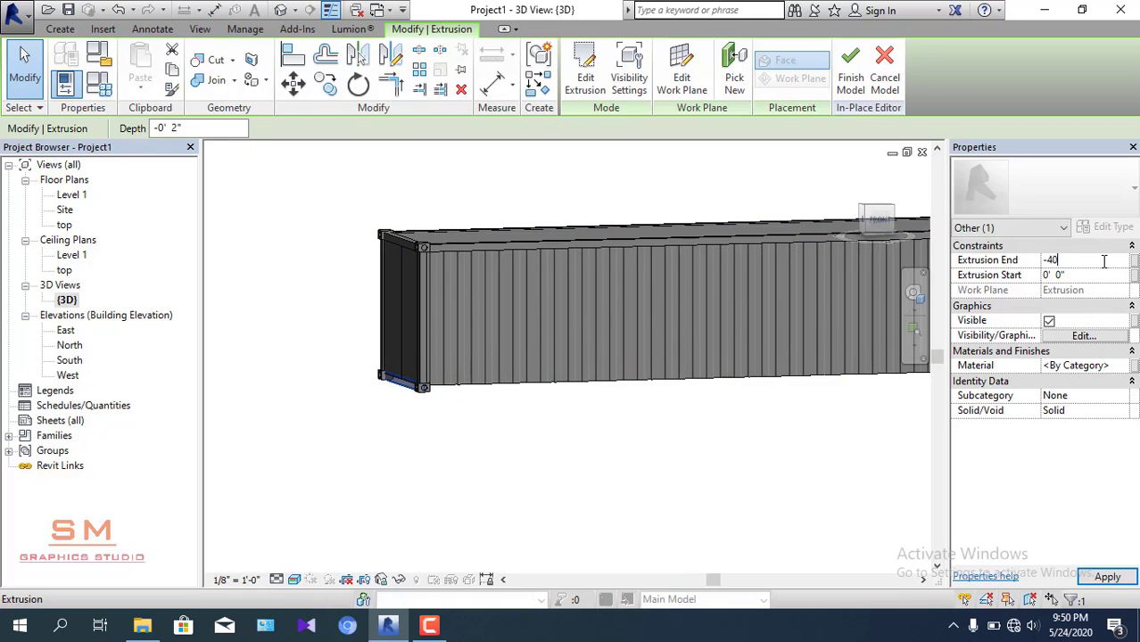
click(1103, 575)
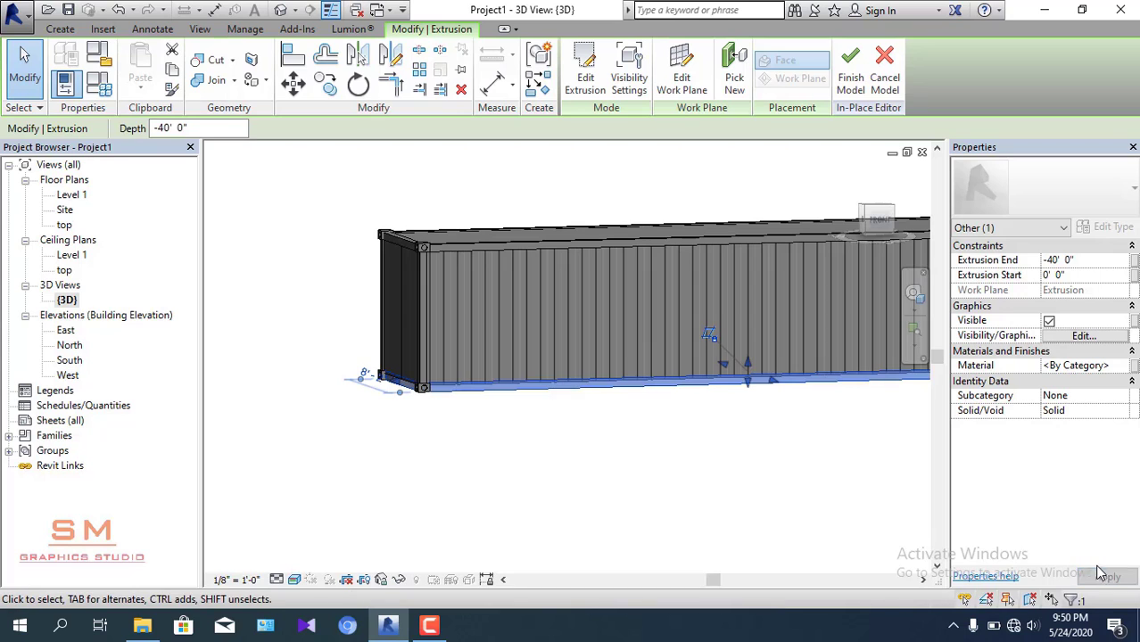
click(783, 462)
scroll(805, 460, down, 3)
mouse_move(805, 460)
shift+middle_down()
mouse_move(689, 458)
mouse_move(699, 429)
mouse_move(720, 489)
mouse_move(654, 398)
shift+middle_up()
scroll(698, 429, up, 3)
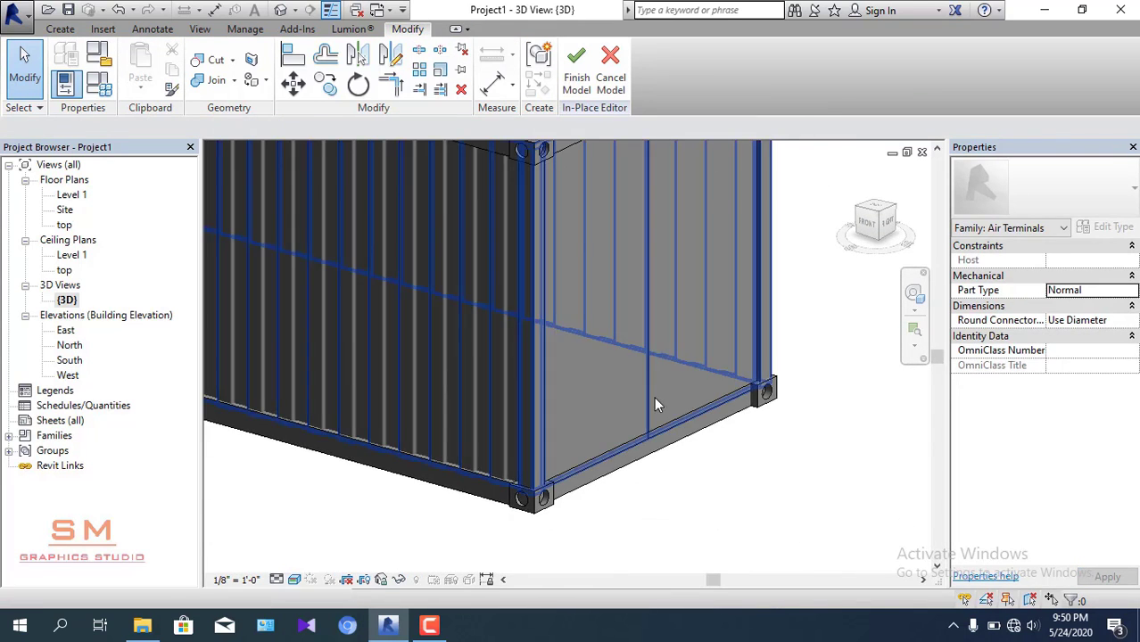
- Bring the container's end face into view and select the corrugated side wall extrusion
scroll(654, 405, up, 4)
scroll(716, 471, down, 4)
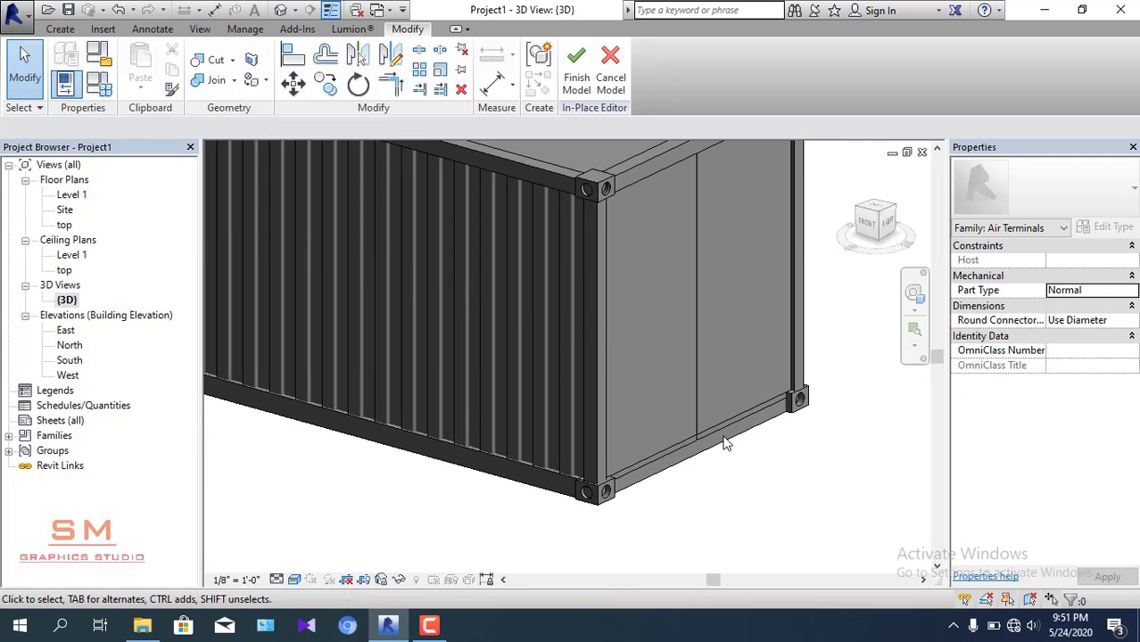
mouse_move(715, 471)
shift+middle_down()
mouse_move(626, 477)
mouse_move(743, 390)
shift+middle_up()
scroll(723, 380, down, 3)
mouse_move(675, 375)
shift+middle_down()
mouse_move(508, 375)
mouse_move(552, 362)
mouse_move(600, 436)
shift+middle_up()
scroll(637, 366, up, 2)
scroll(638, 360, up, 2)
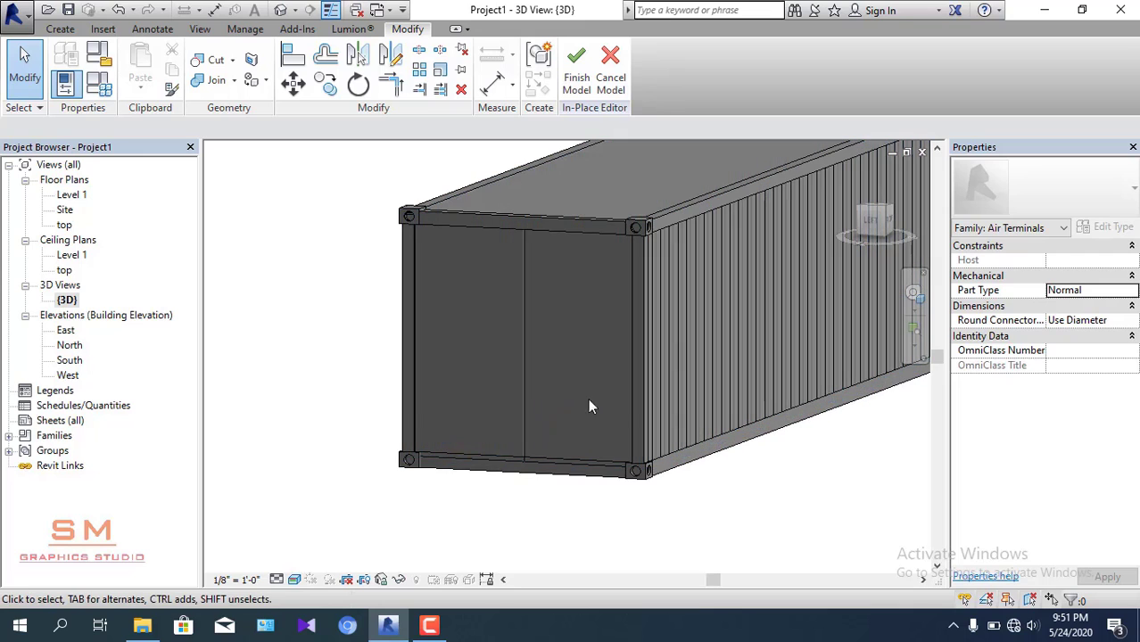
click(431, 628)
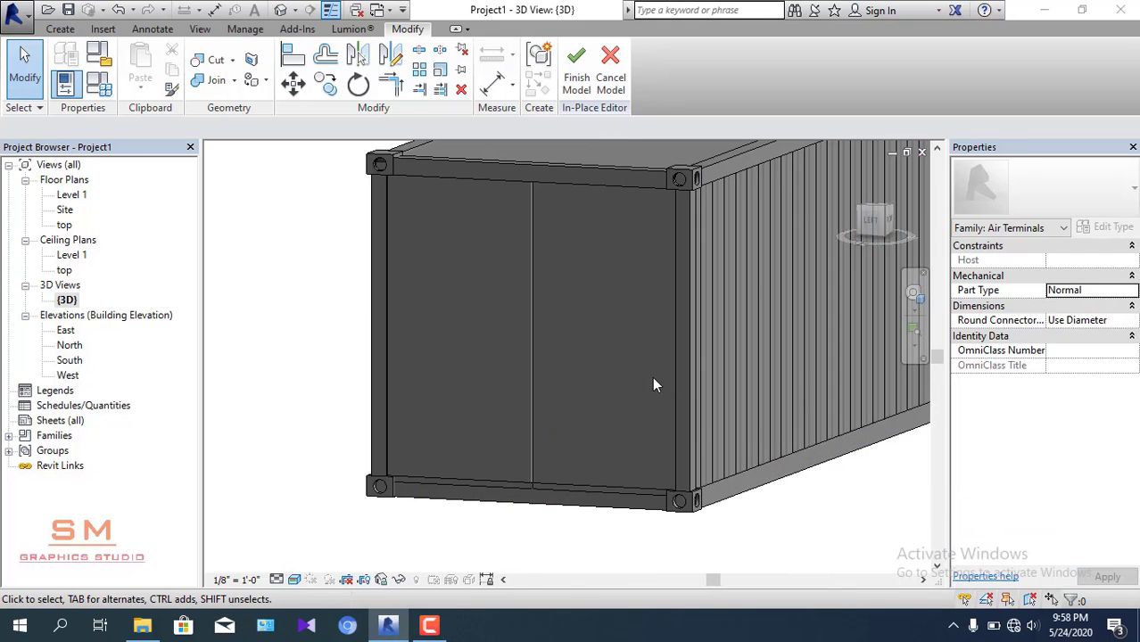
middle_drag(652, 376, 616, 420)
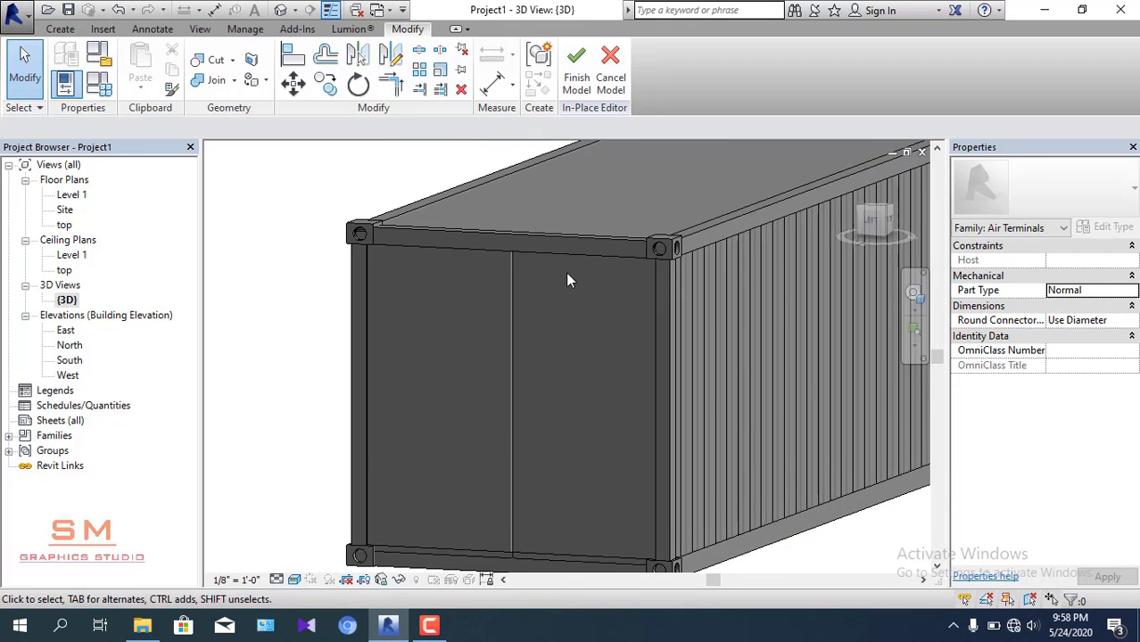
middle_drag(568, 279, 508, 230)
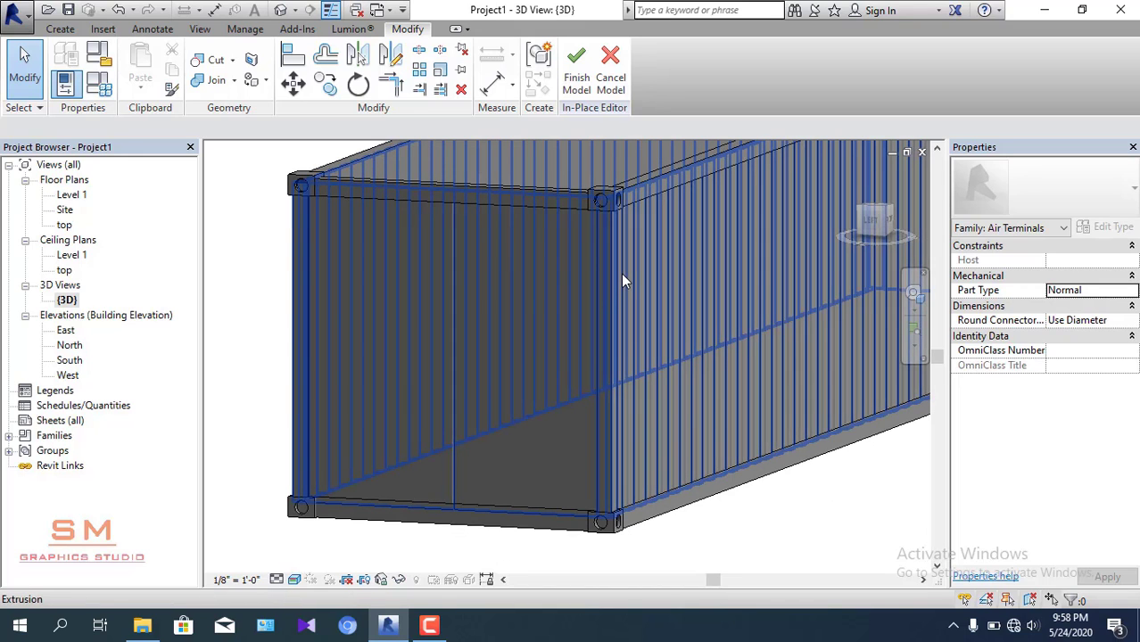
click(623, 275)
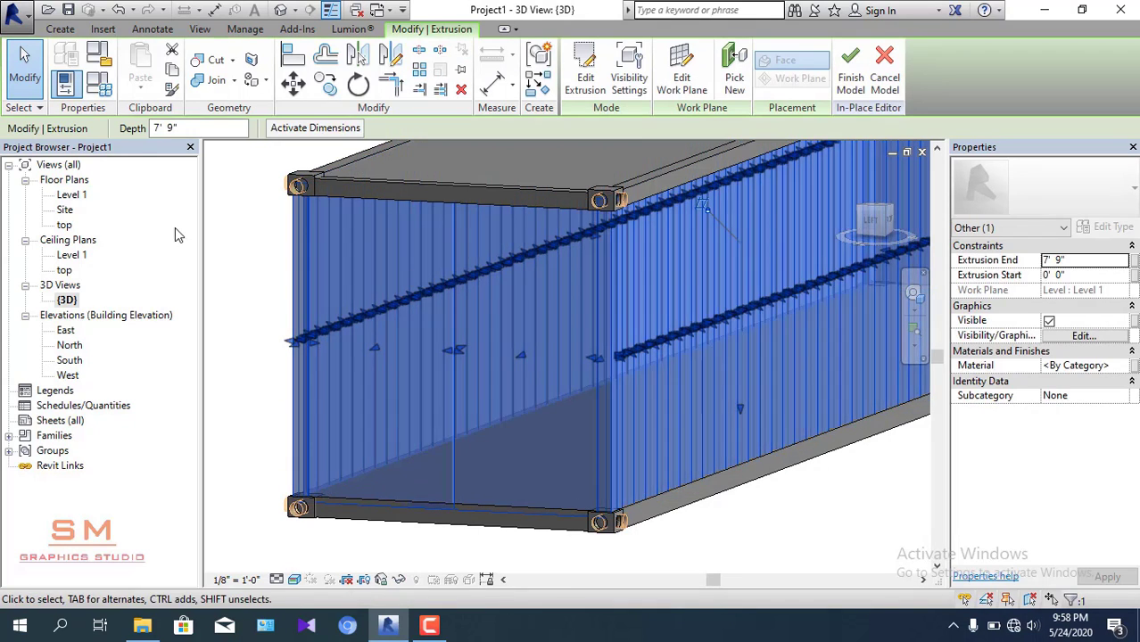
- Open the corrugated wall's extrusion sketch in the Level 1 plan and pan to its right end
click(580, 83)
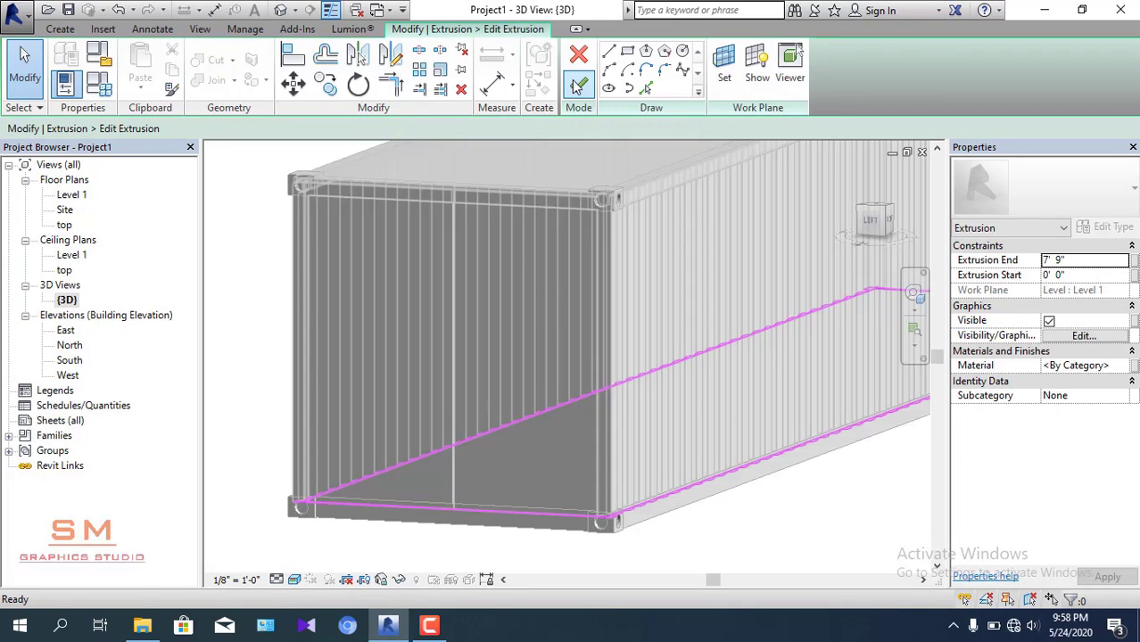
double_click(73, 195)
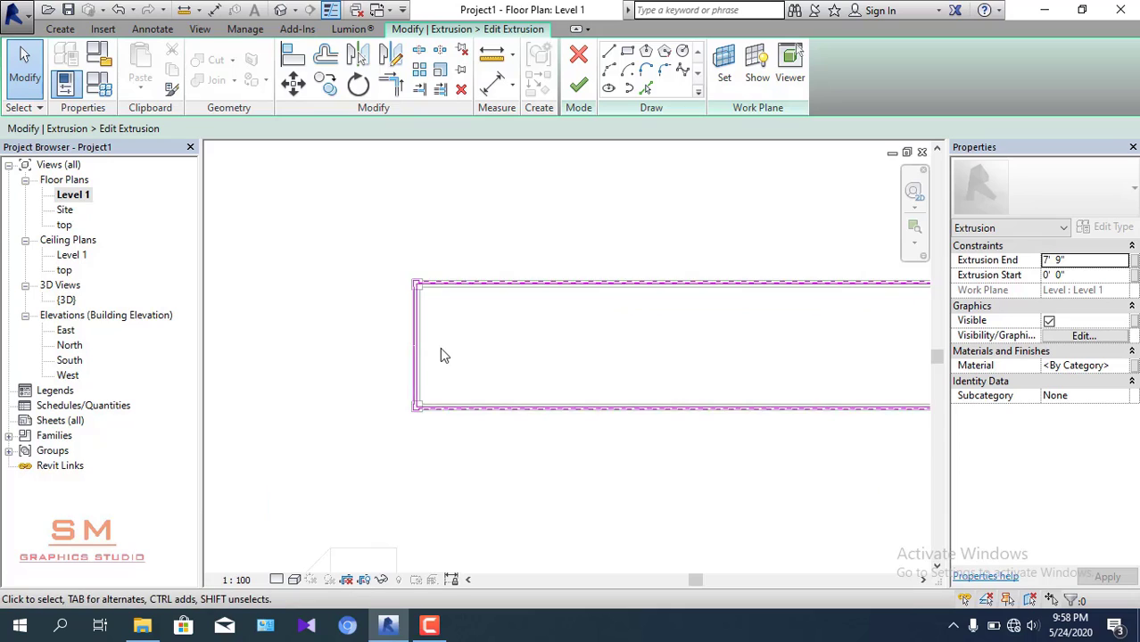
scroll(437, 348, up, 5)
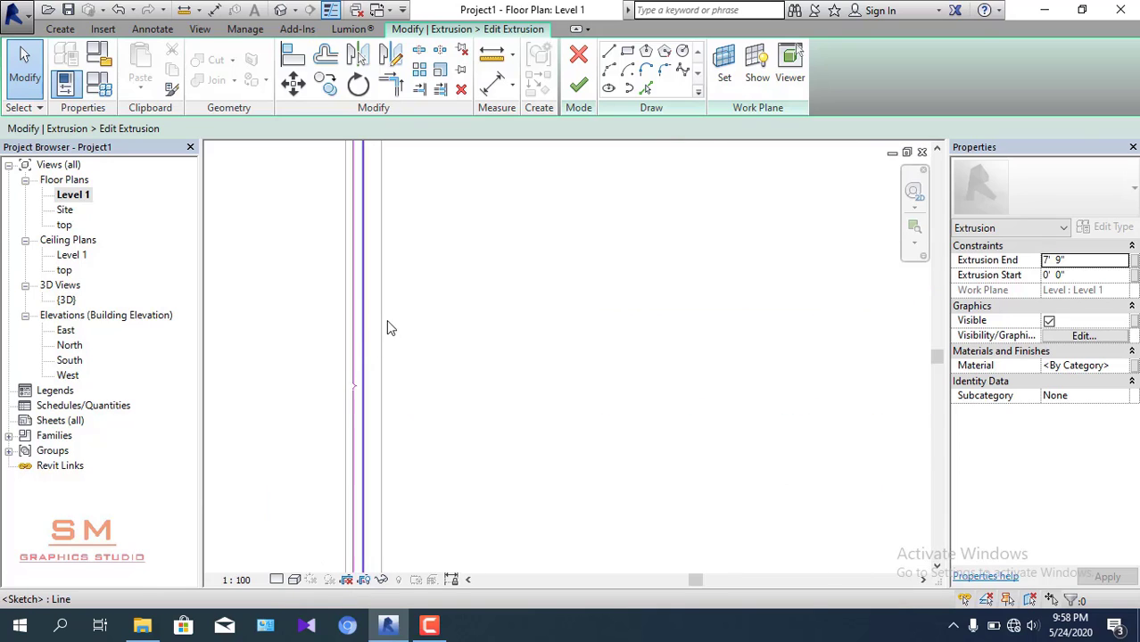
middle_drag(410, 322, 386, 337)
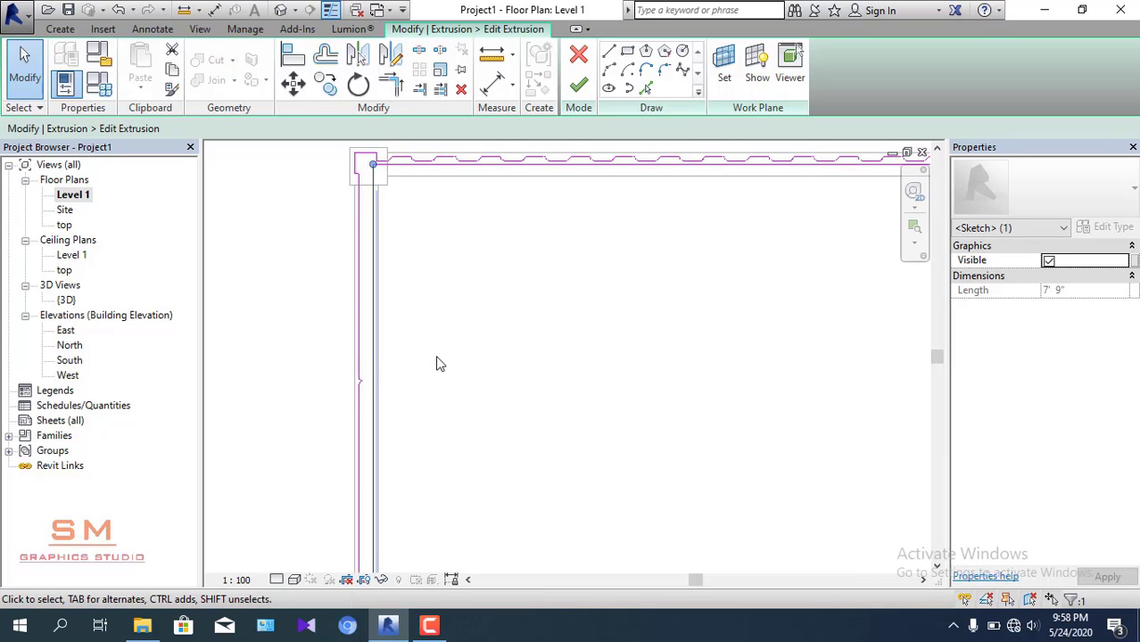
middle_drag(438, 364, 434, 321)
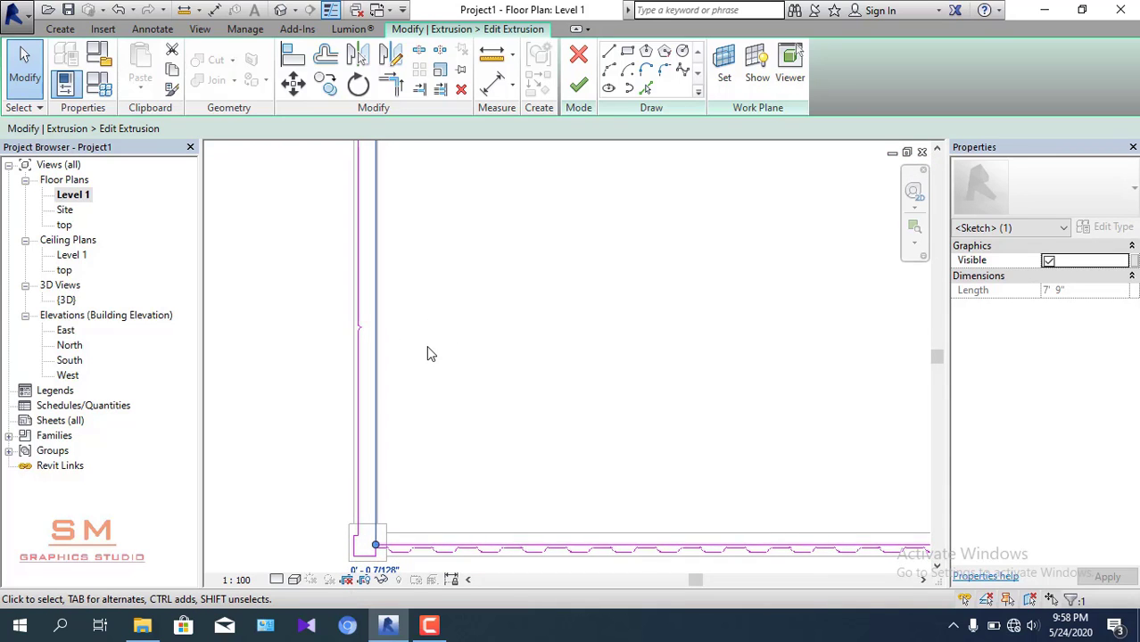
click(432, 350)
scroll(455, 362, down, 3)
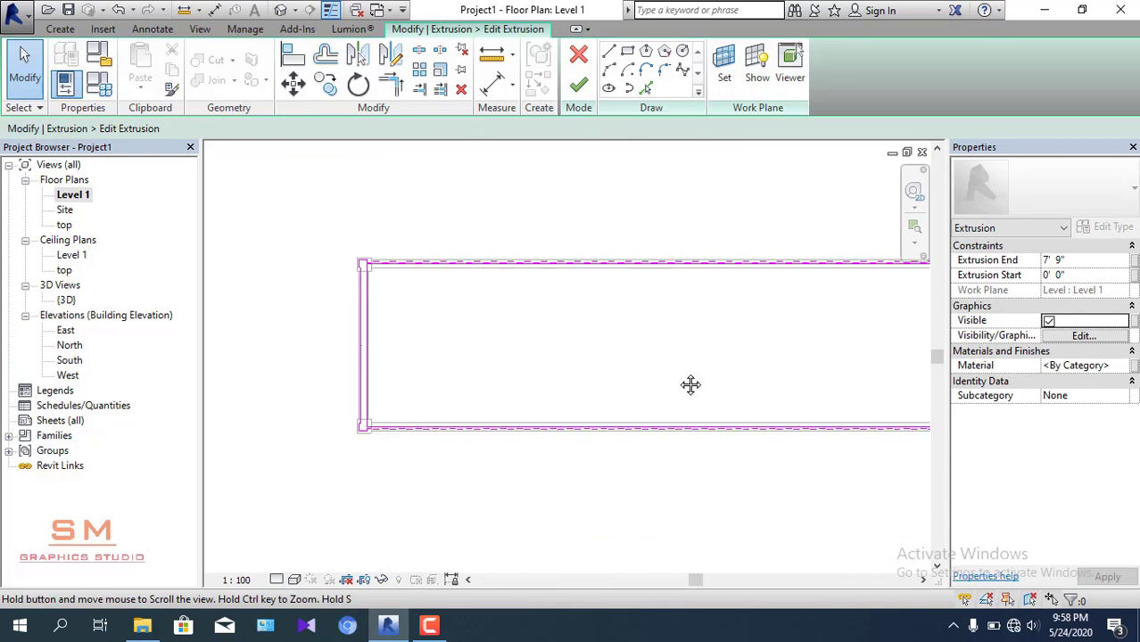
middle_drag(504, 342, 747, 339)
scroll(748, 339, up, 2)
scroll(750, 343, up, 2)
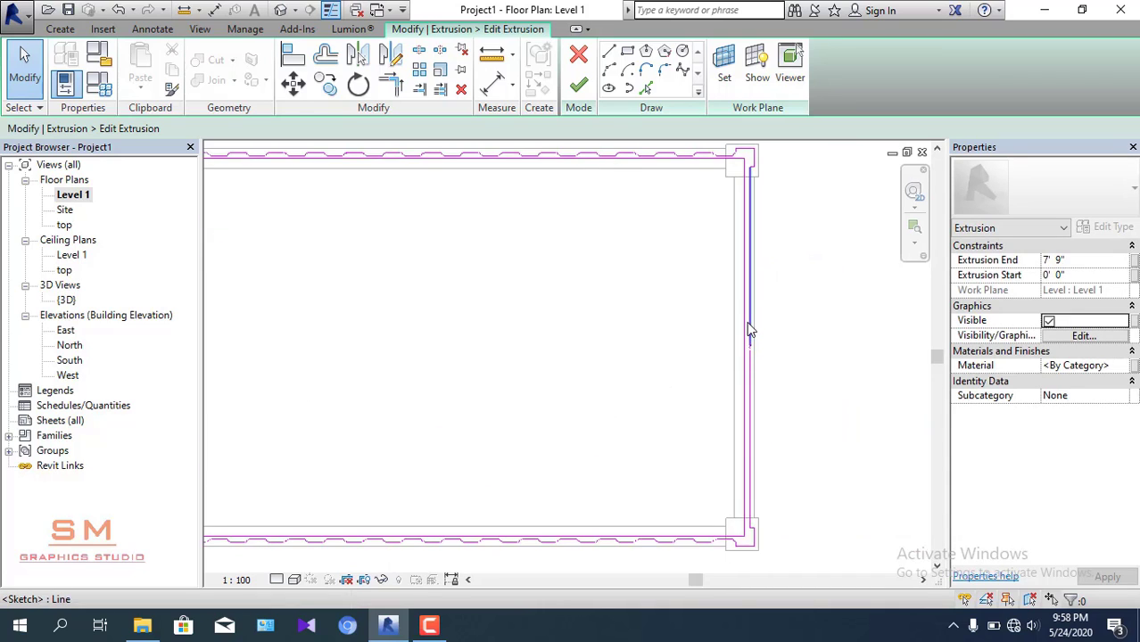
- Nudge the sketch's right end line left and back right with the arrow keys
click(748, 325)
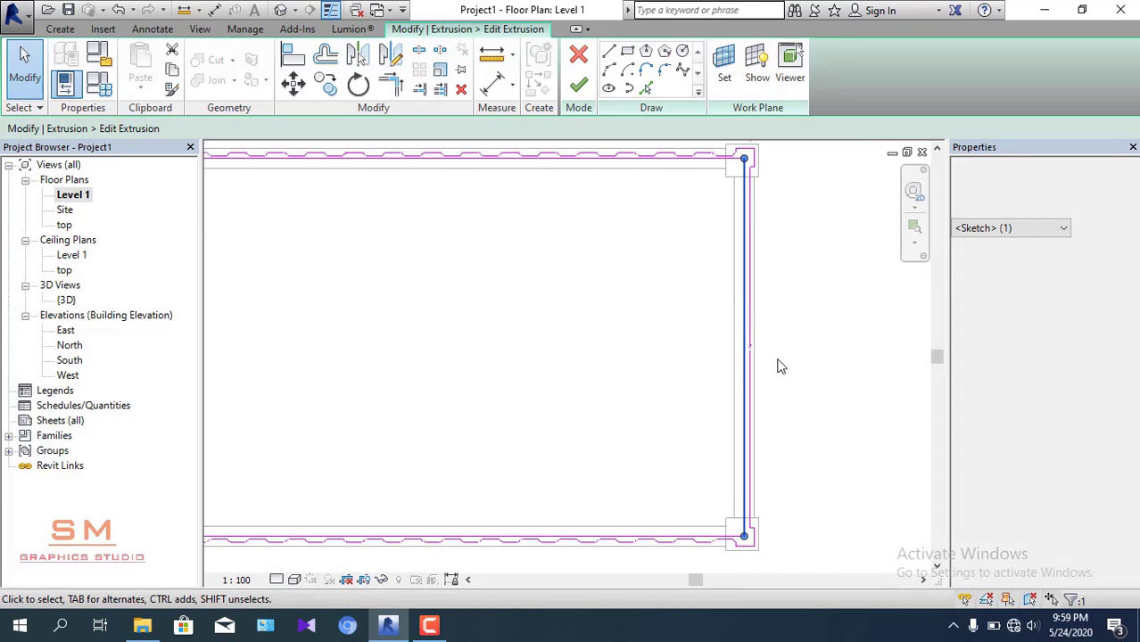
key(Left)
key(Left)
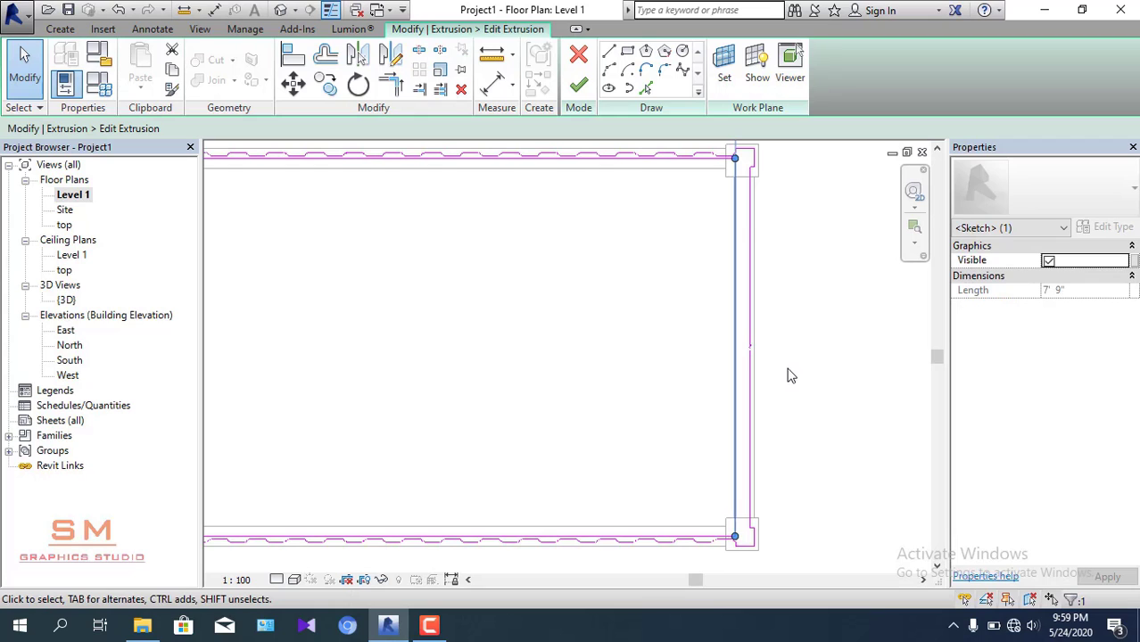
key(Right)
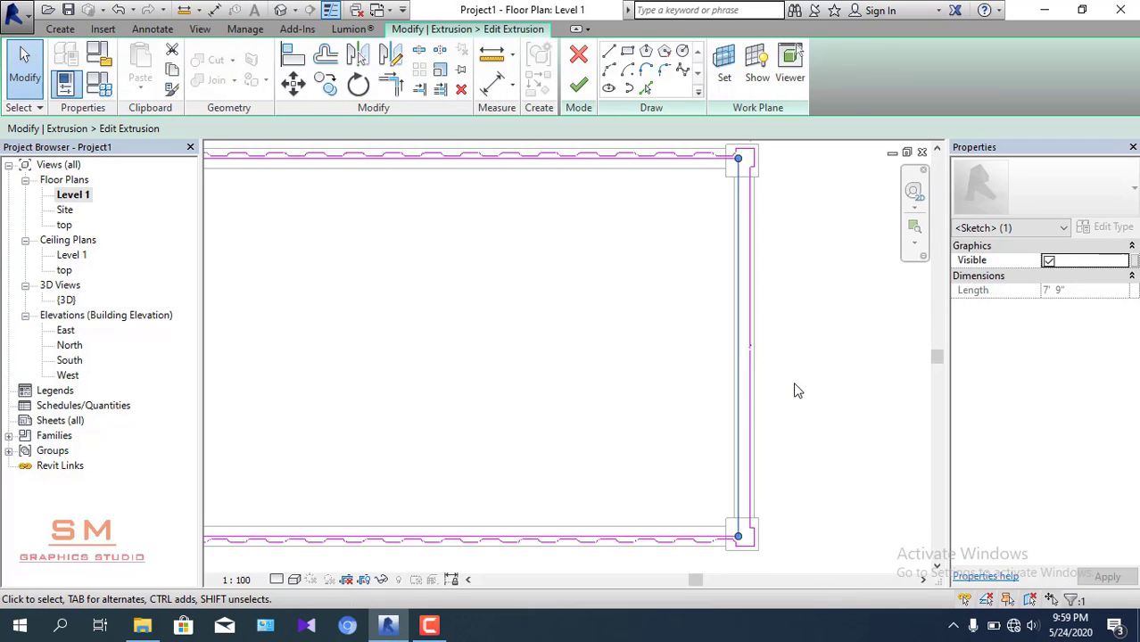
click(797, 390)
scroll(790, 379, down, 2)
scroll(786, 377, down, 2)
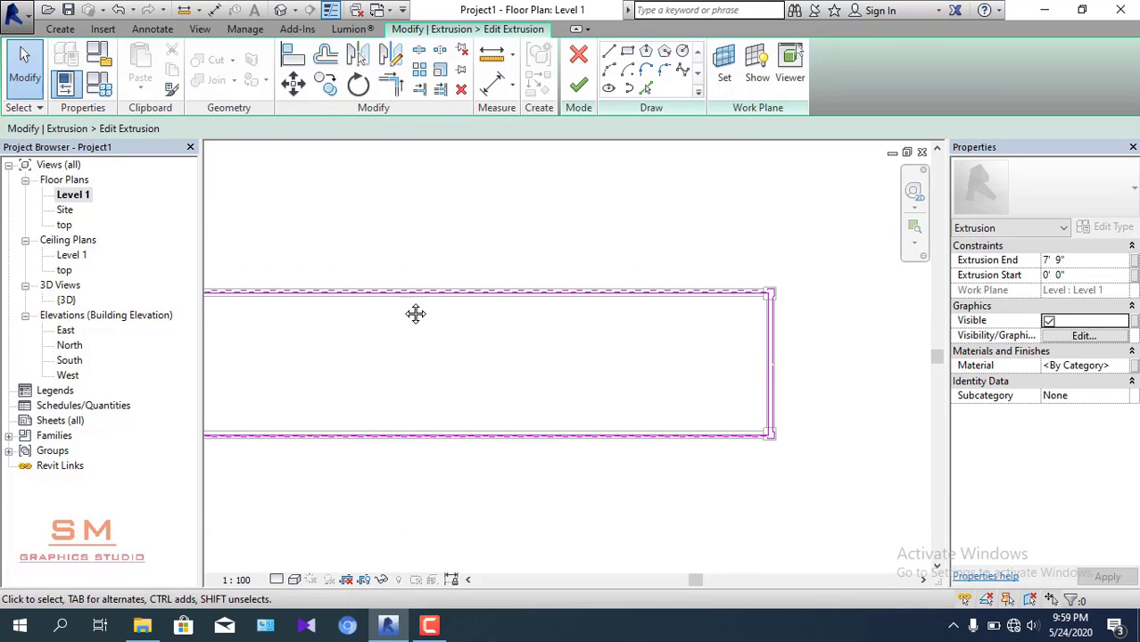
scroll(486, 324, up, 2)
scroll(374, 351, down, 2)
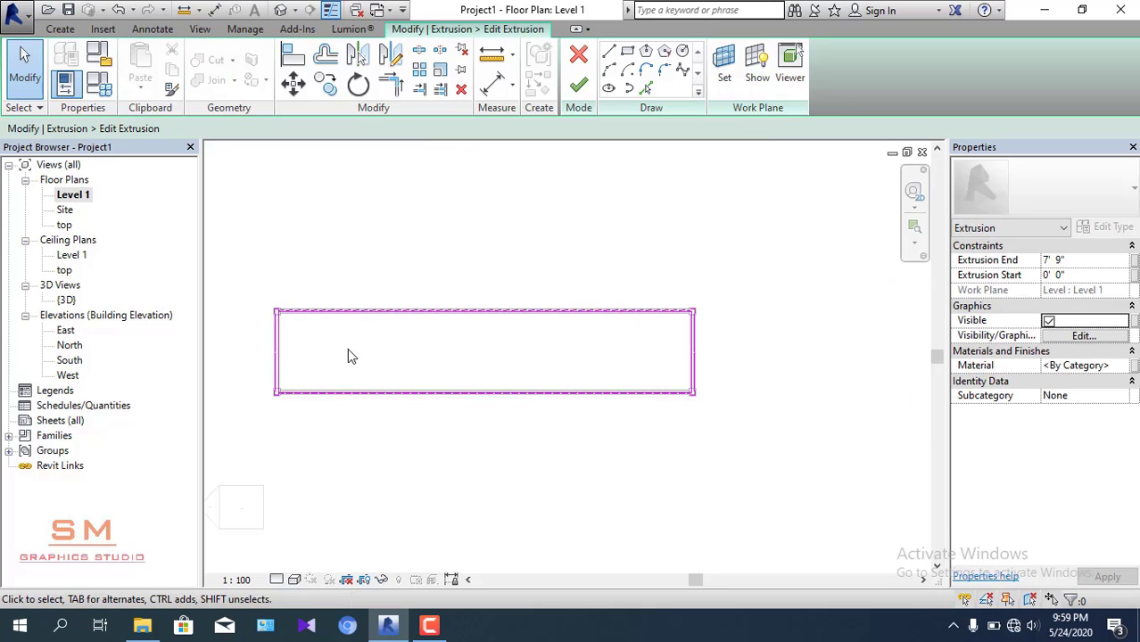
- Finish the wall profile sketch edit and deselect the extrusion
click(62, 304)
click(401, 260)
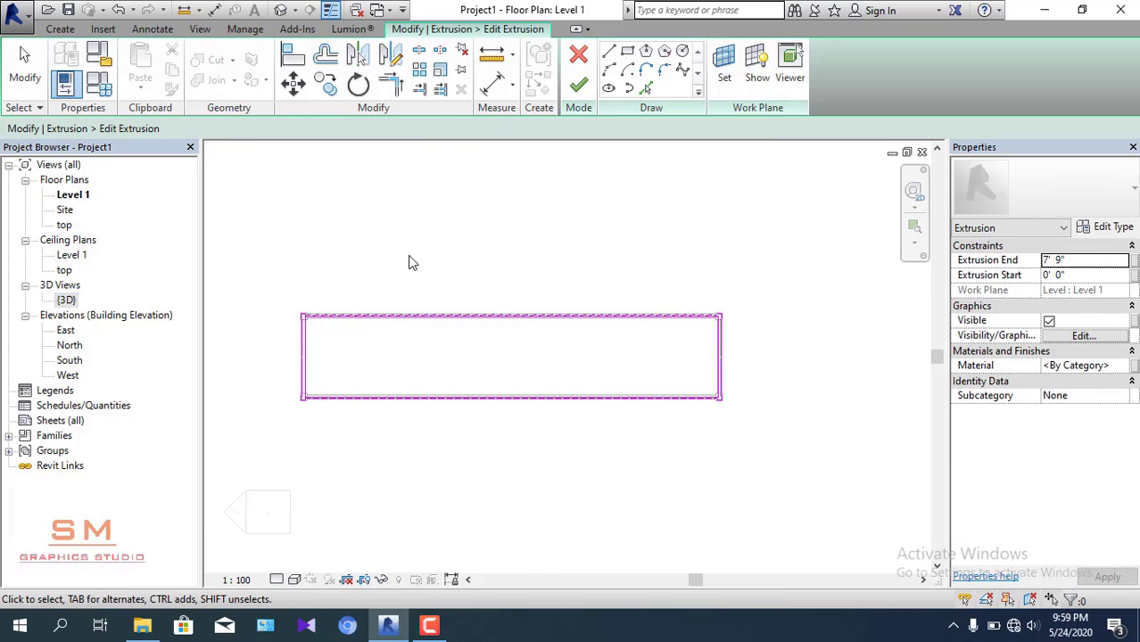
click(580, 93)
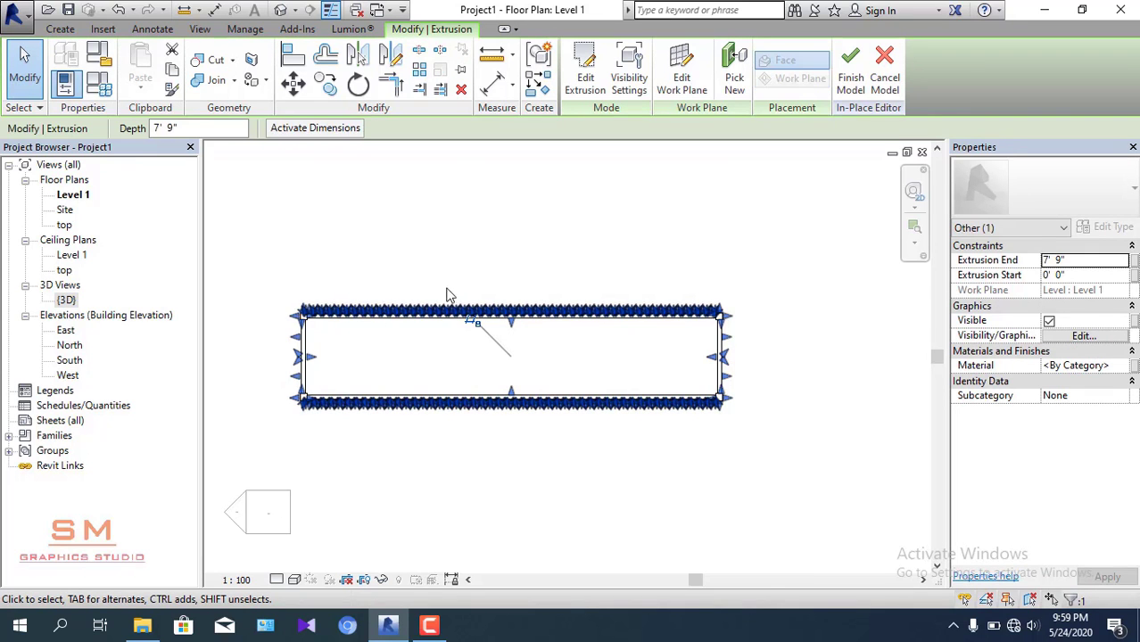
click(292, 287)
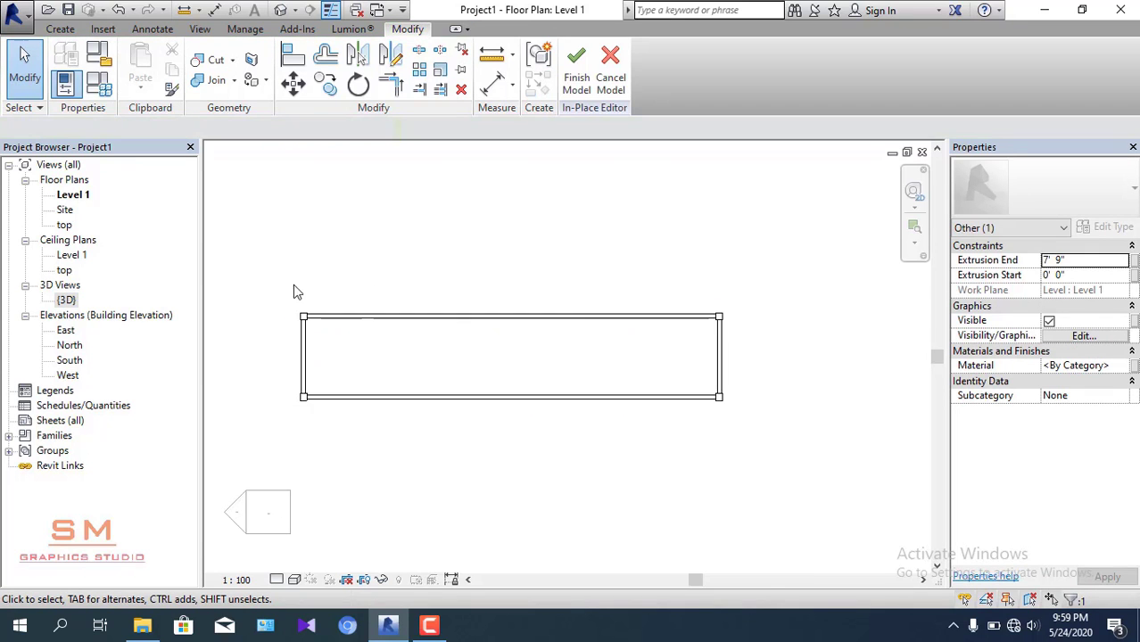
- In the {3D} view, start a new Void Extrusion from the Void Forms list
double_click(66, 299)
scroll(580, 428, down, 2)
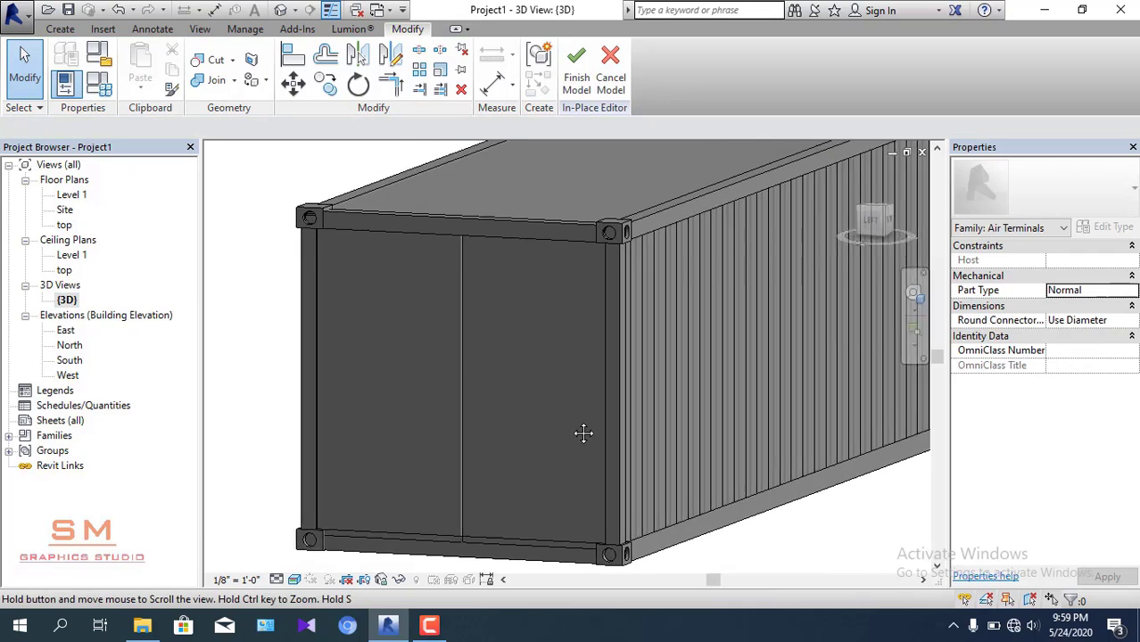
scroll(639, 344, up, 2)
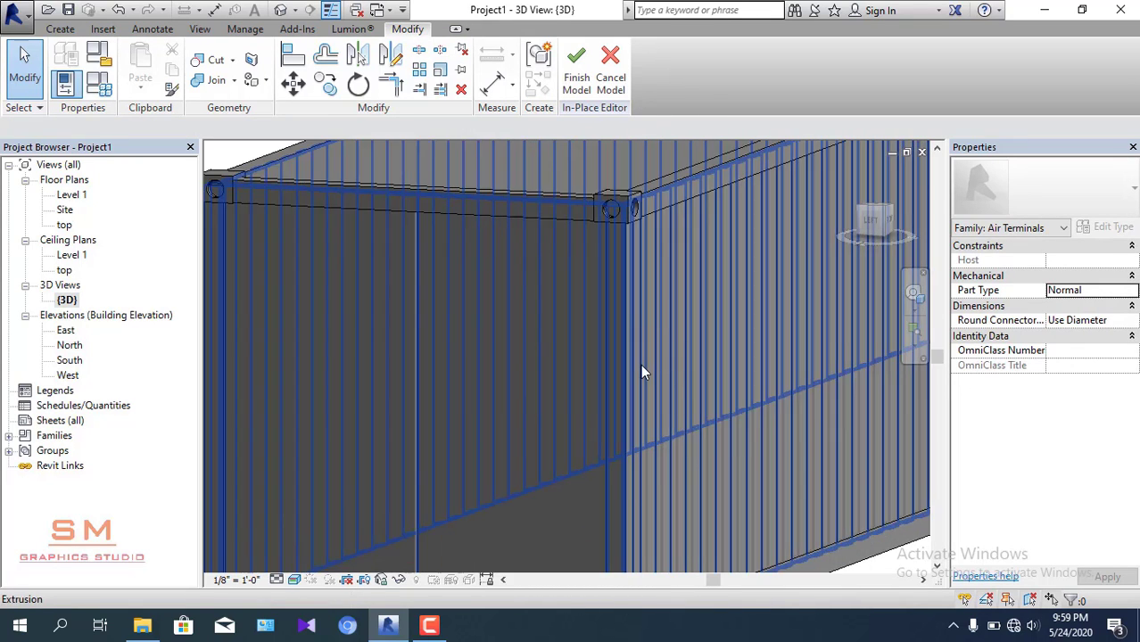
scroll(637, 277, up, 3)
scroll(513, 312, down, 3)
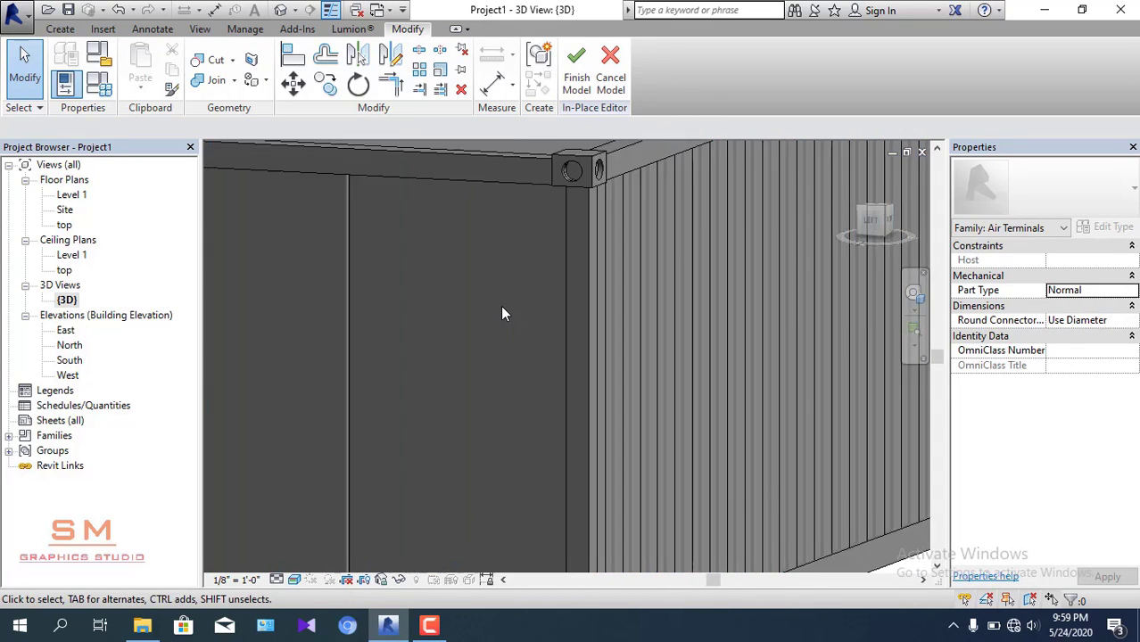
scroll(357, 308, down, 2)
scroll(330, 303, up, 2)
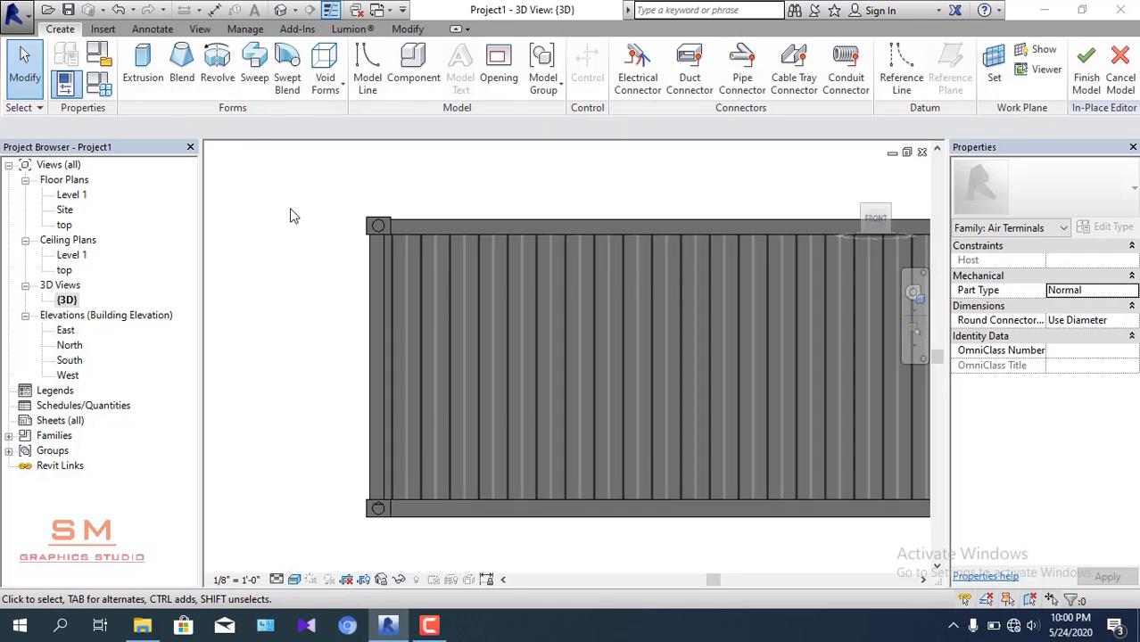
scroll(375, 268, up, 2)
scroll(357, 250, up, 1)
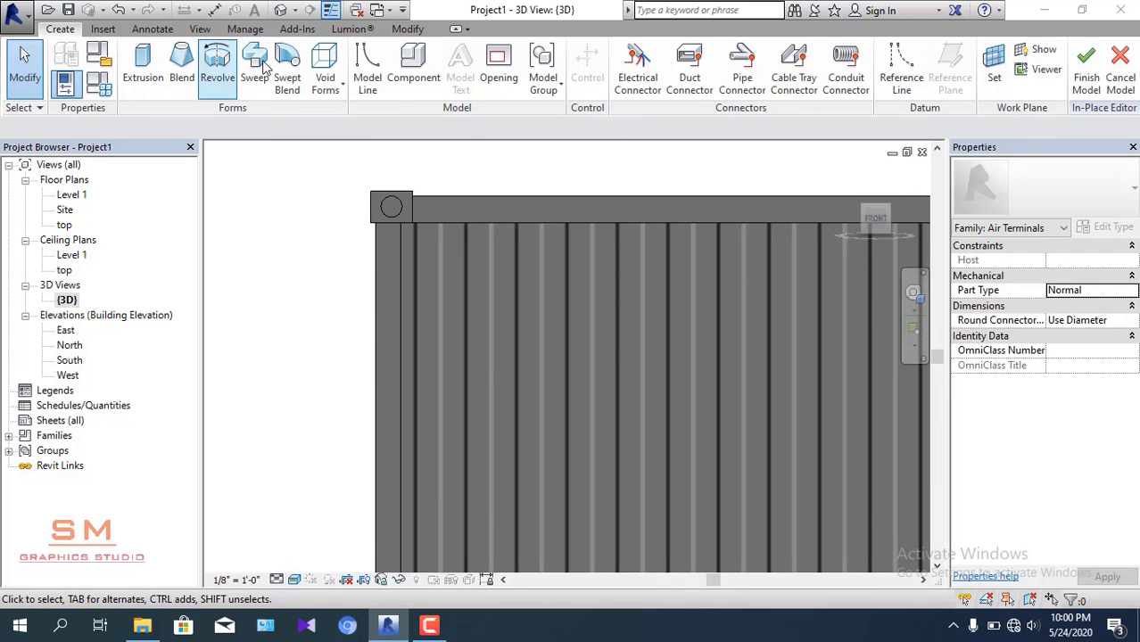
click(324, 80)
click(362, 112)
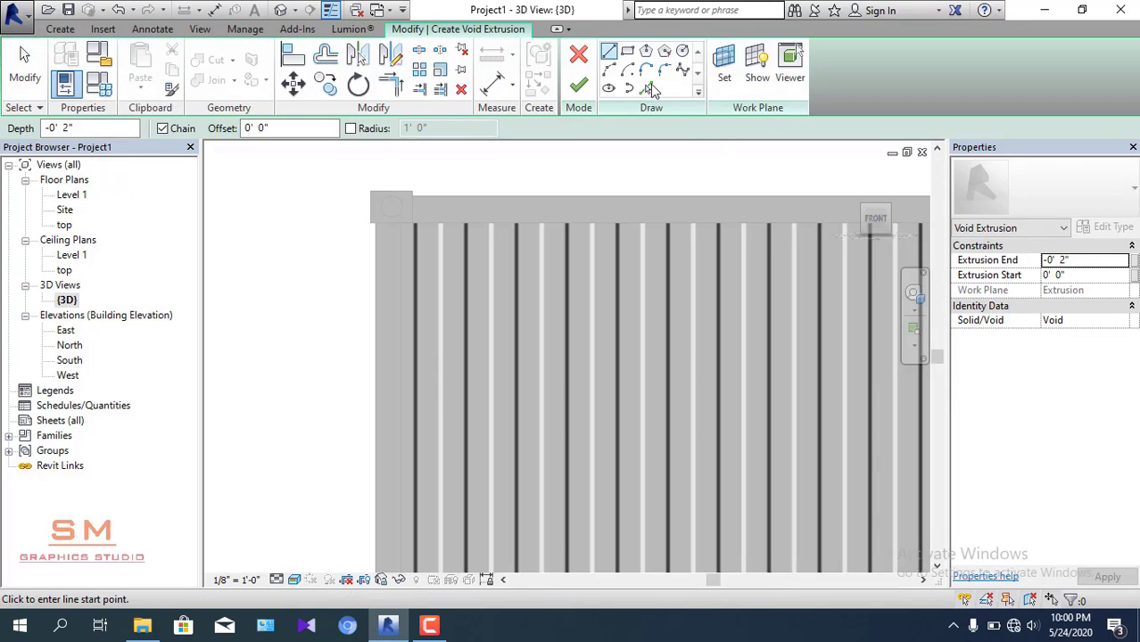
- Draw a closed outline with an angled corner at the container's left edge and finish the void
scroll(366, 308, up, 1)
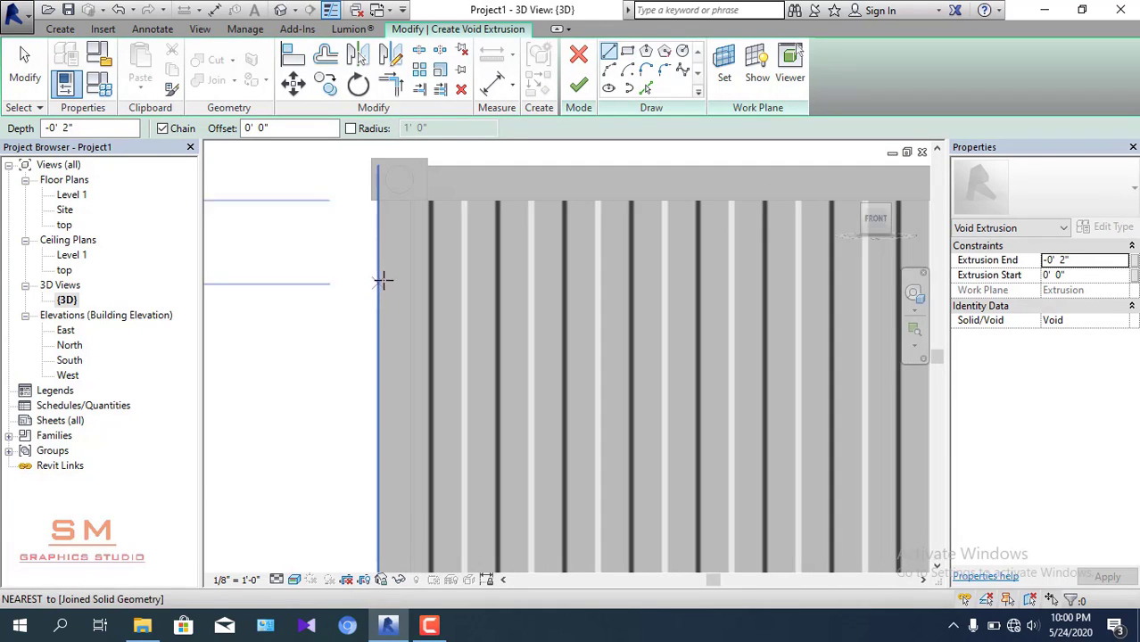
scroll(383, 276, up, 1)
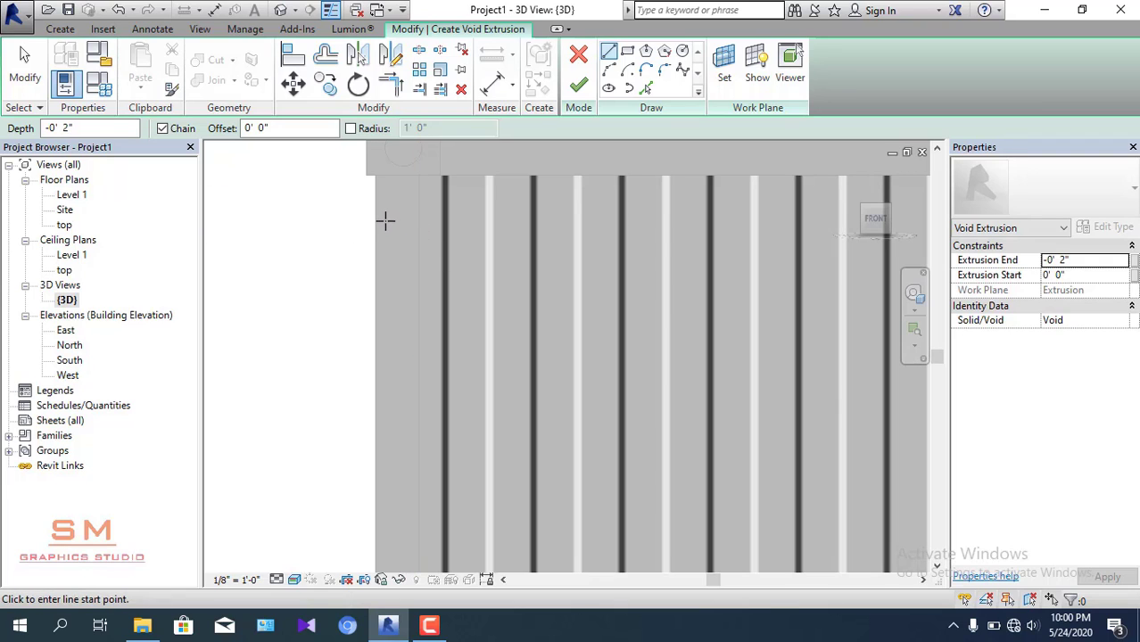
click(391, 226)
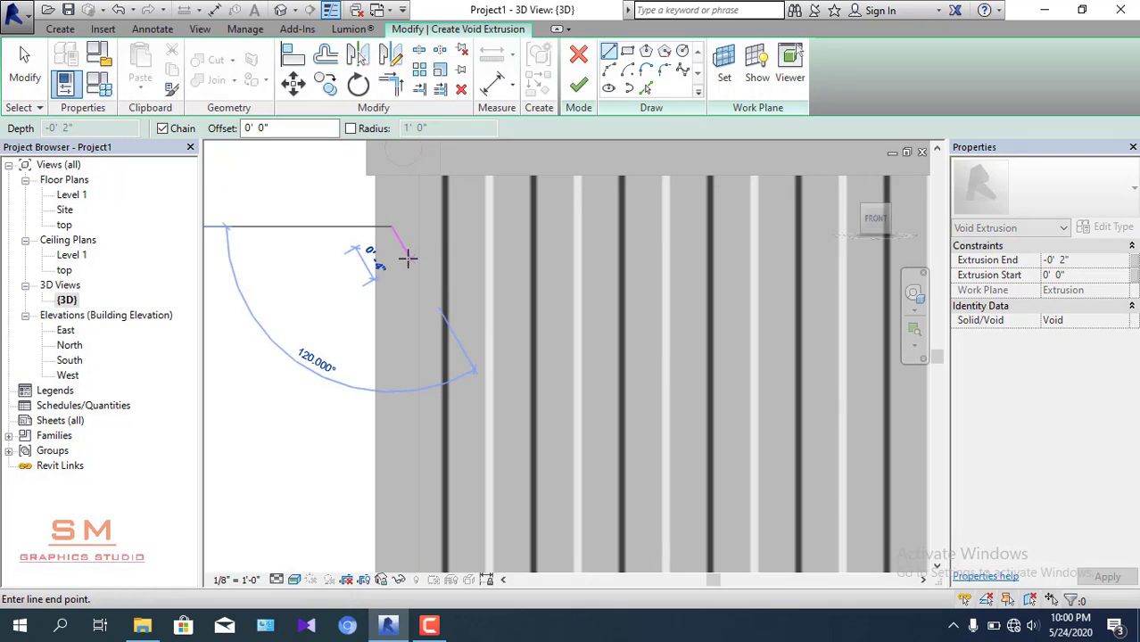
click(410, 400)
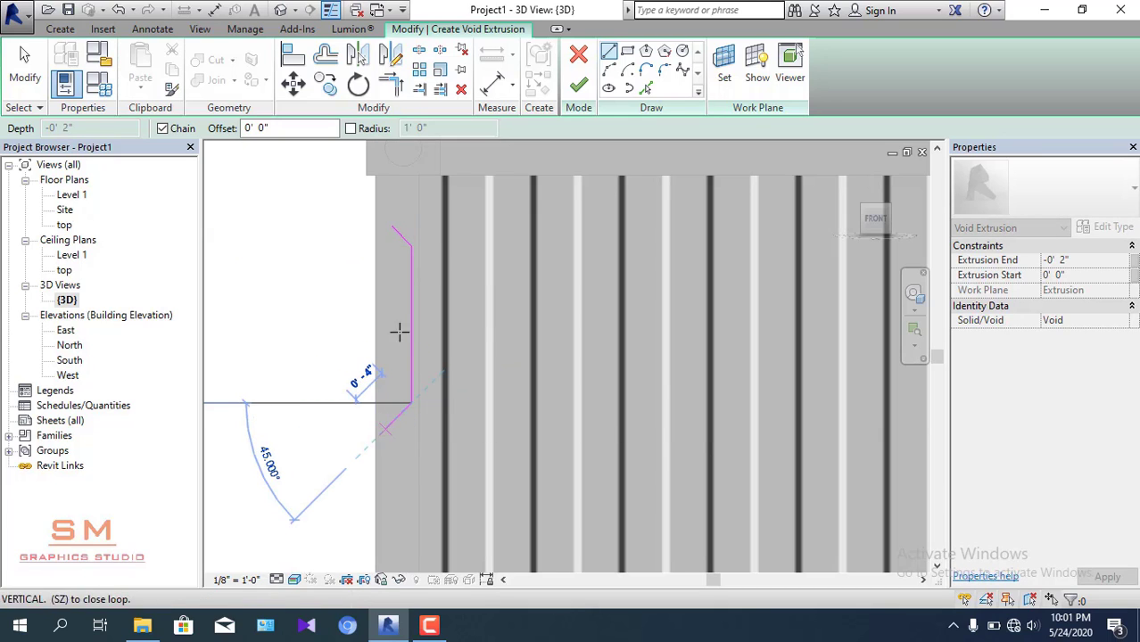
click(392, 420)
click(392, 226)
scroll(407, 299, down, 2)
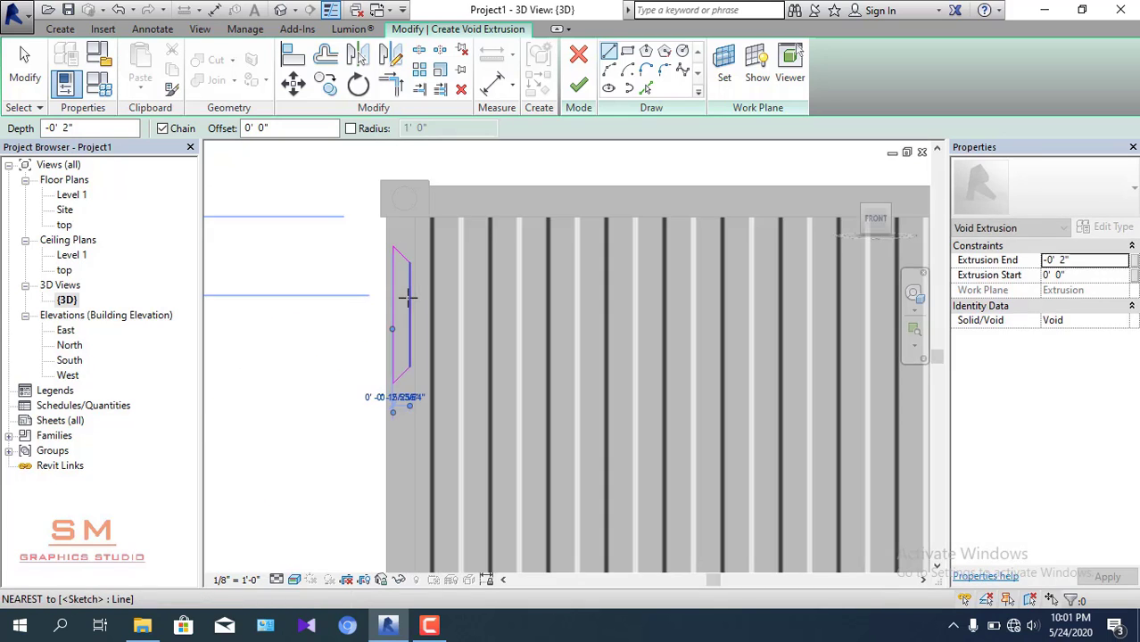
scroll(407, 299, down, 2)
key(Escape)
key(Escape)
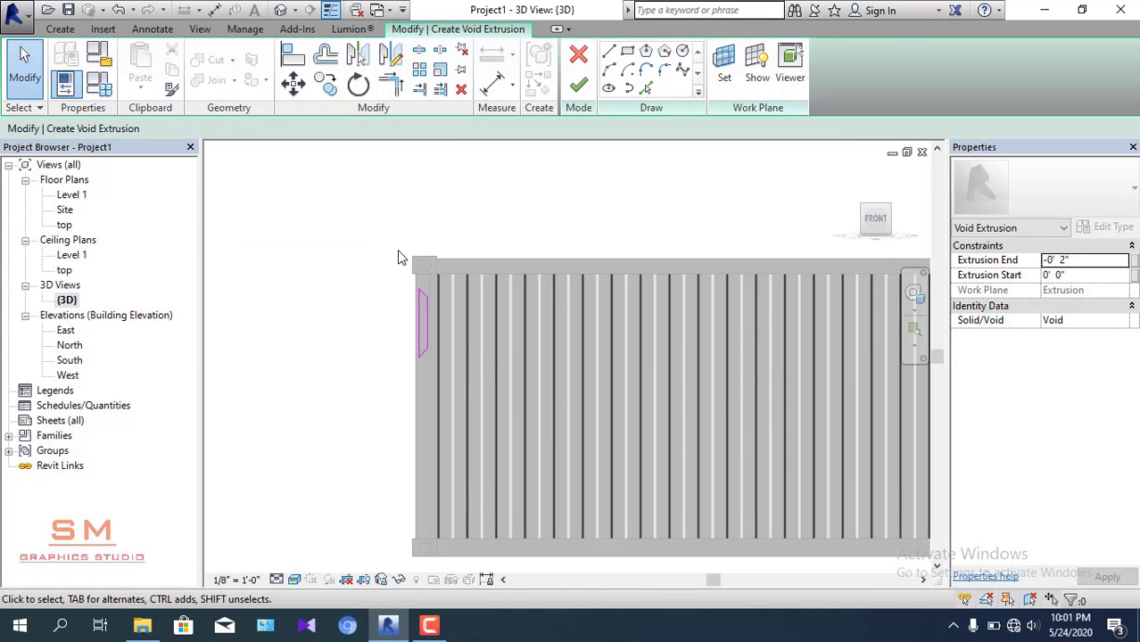
shift+middle_drag(428, 312, 502, 364)
middle_drag(499, 294, 580, 344)
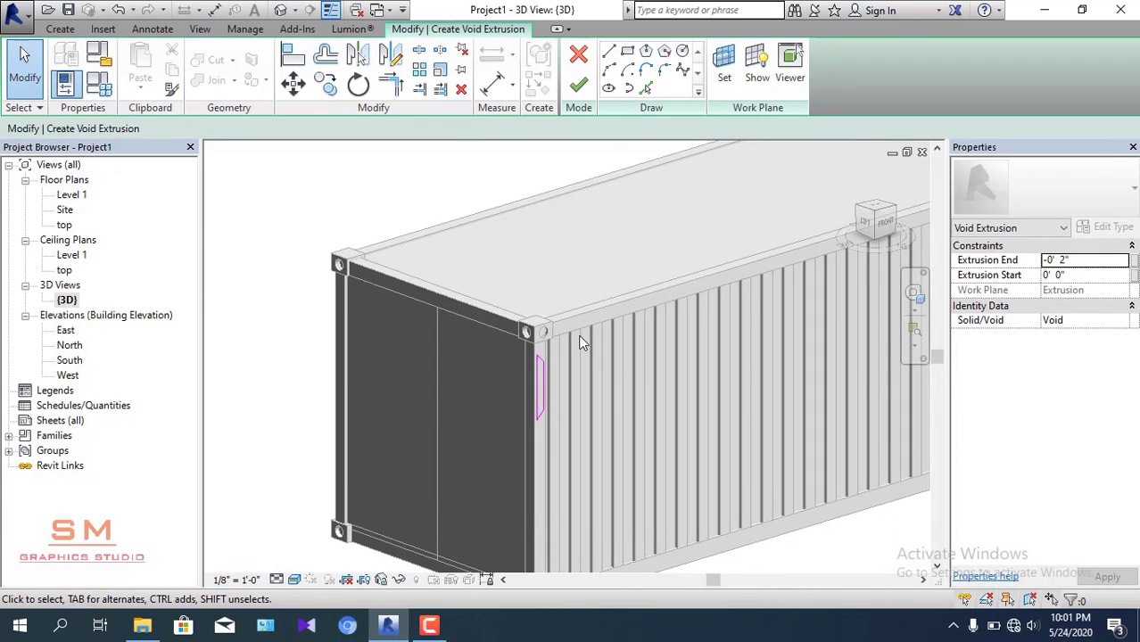
click(578, 85)
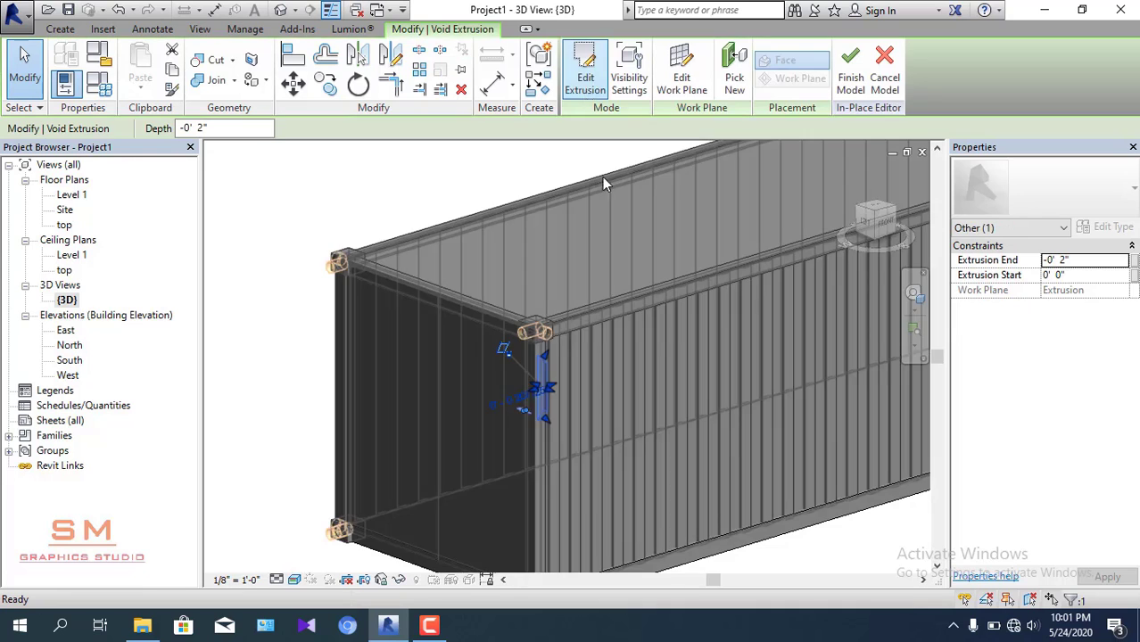
- In the Level 1 plan, dissociate the void extrusion from its work plane
scroll(547, 383, up, 2)
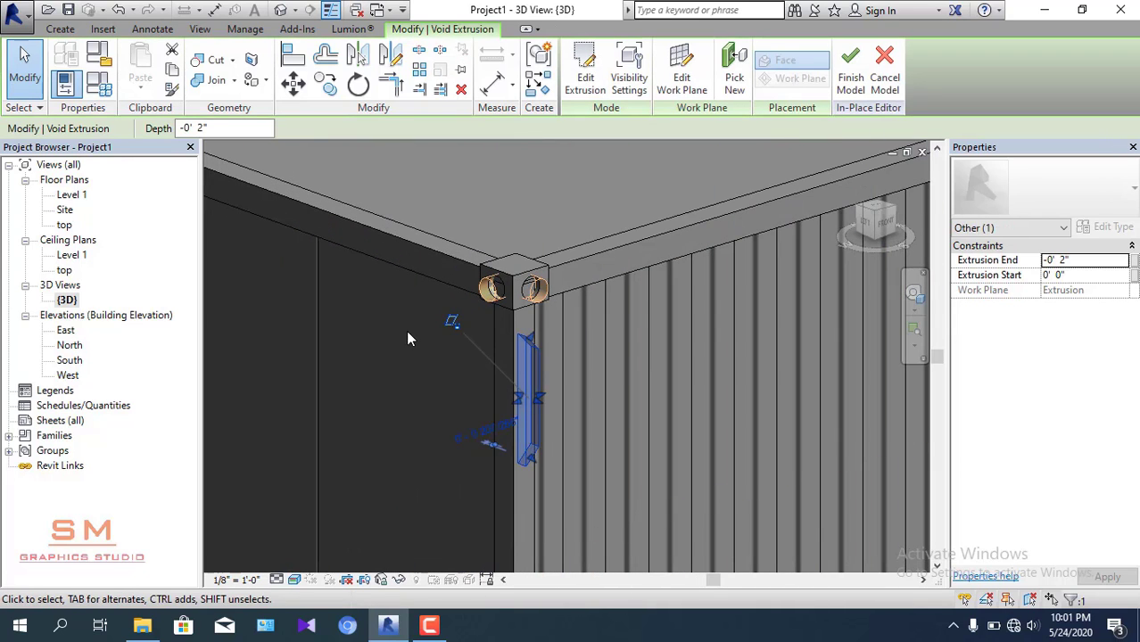
middle_drag(407, 337, 468, 306)
double_click(71, 195)
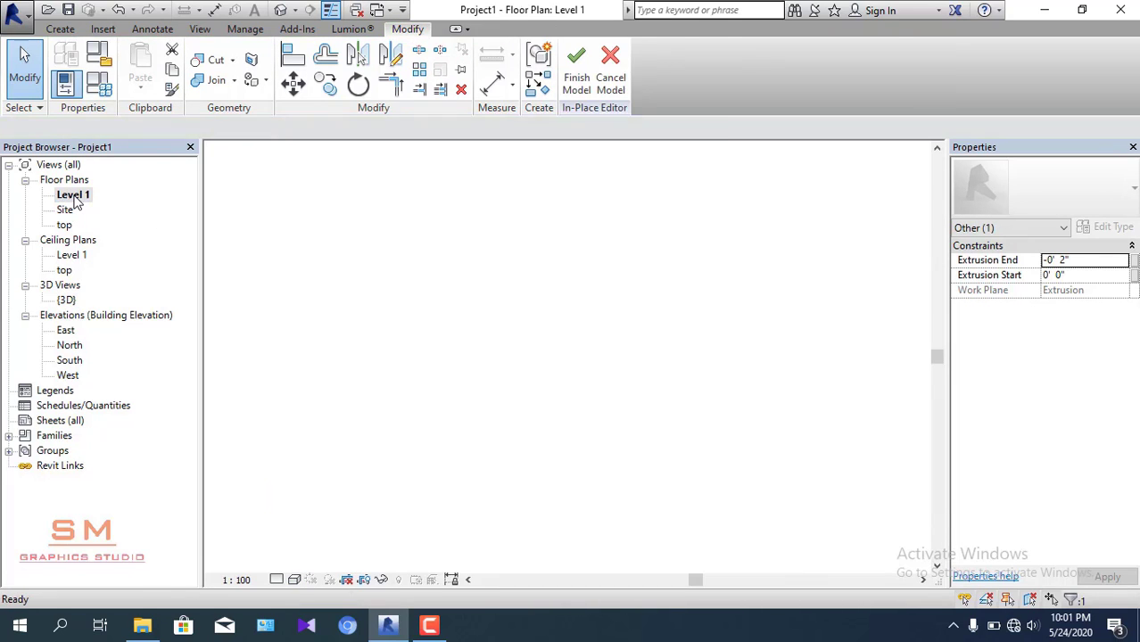
click(293, 83)
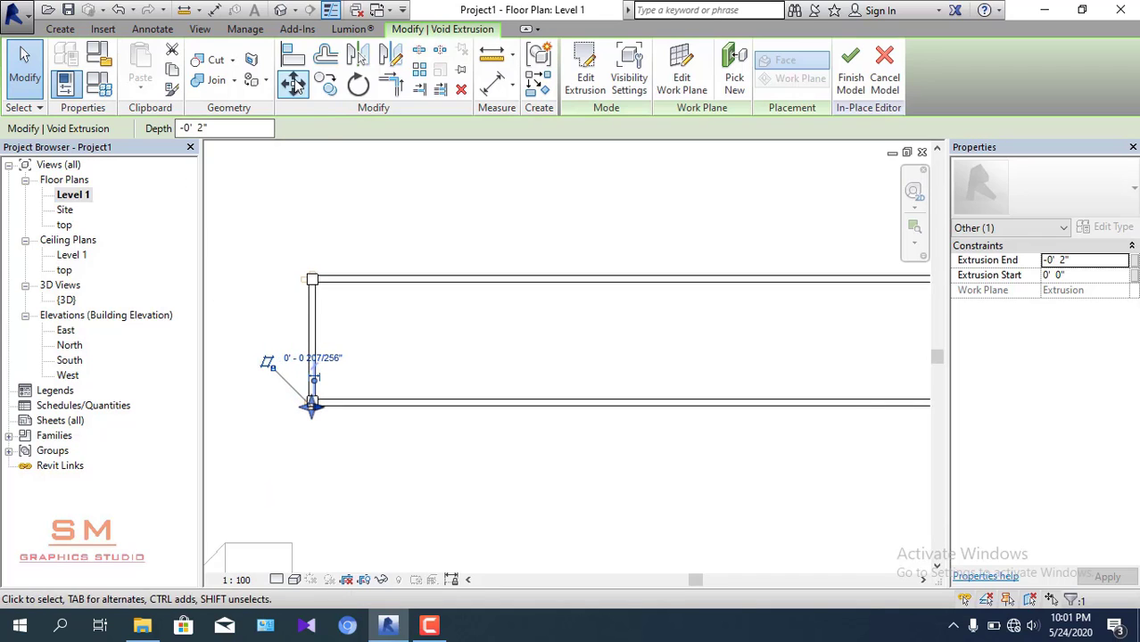
scroll(313, 393, up, 3)
click(305, 374)
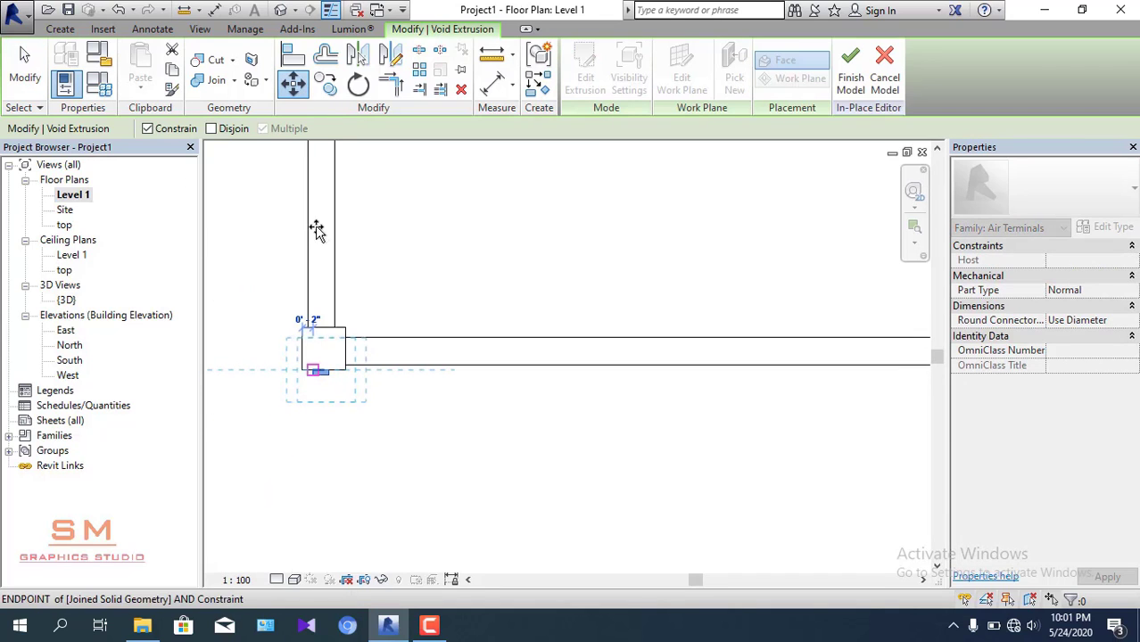
key(Escape)
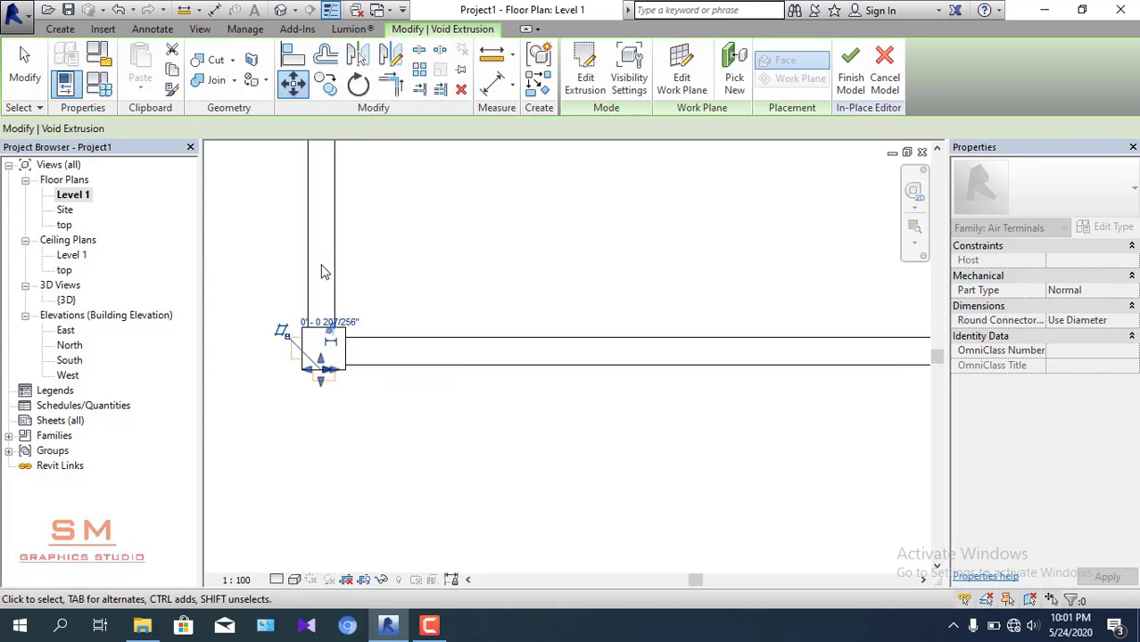
middle_drag(323, 268, 376, 335)
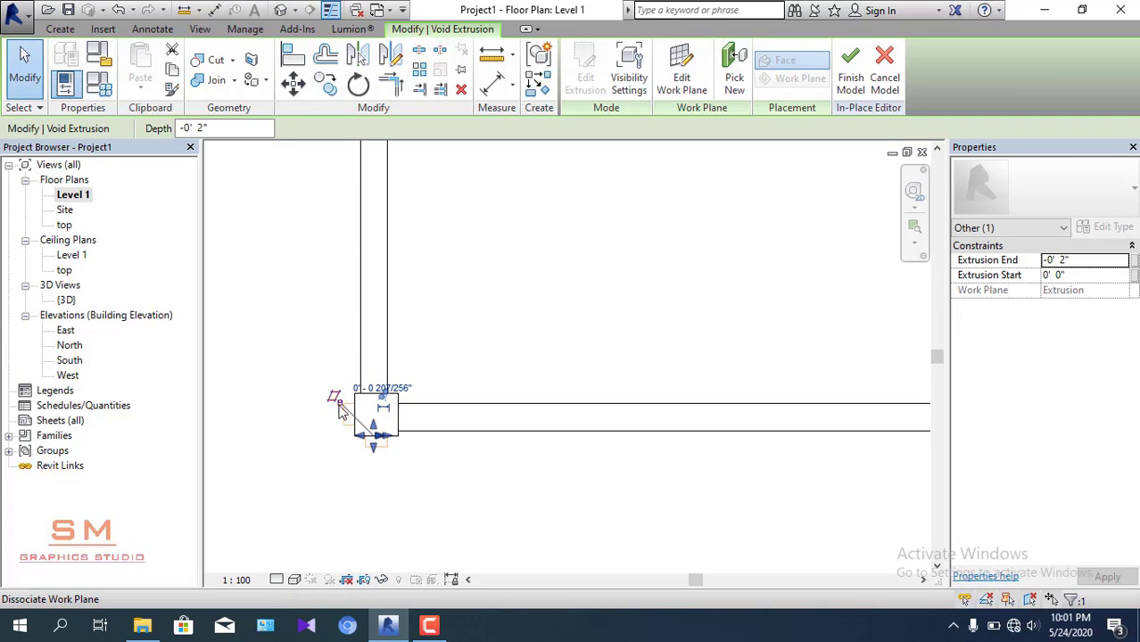
click(337, 405)
scroll(450, 300, down, 1)
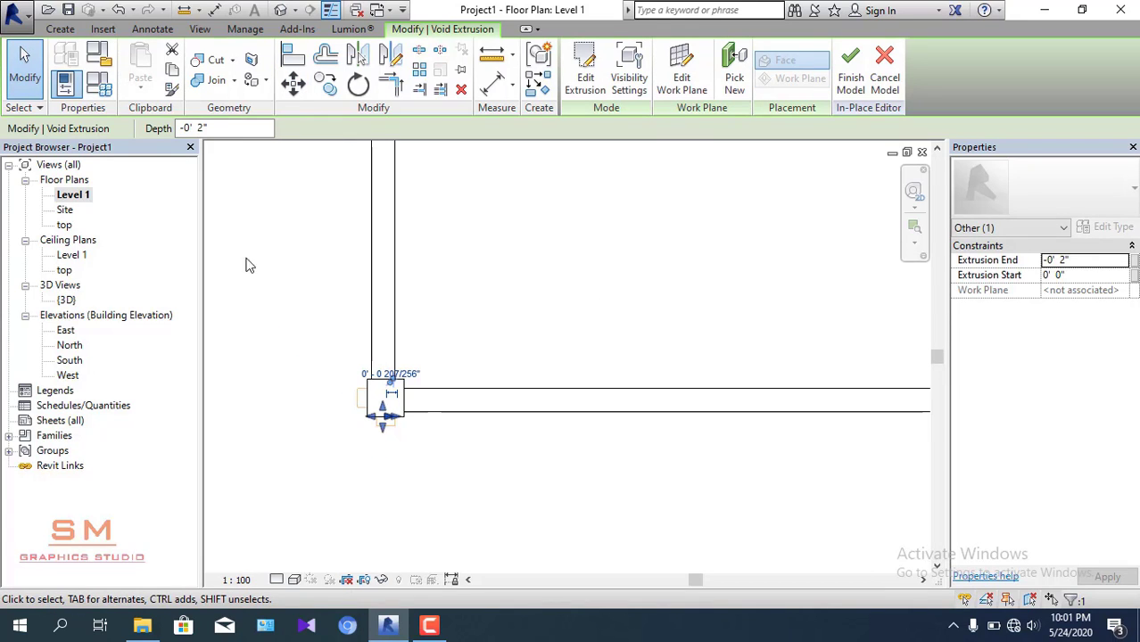
- Move the void about 3'-4" along the container's side onto the door end
click(293, 83)
click(391, 458)
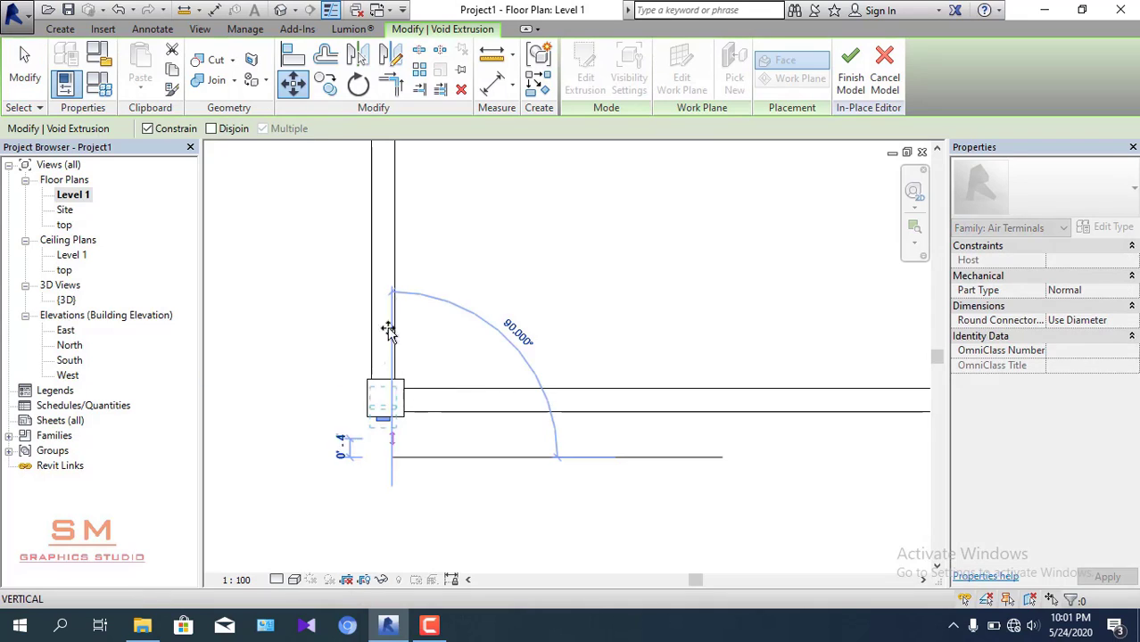
click(387, 286)
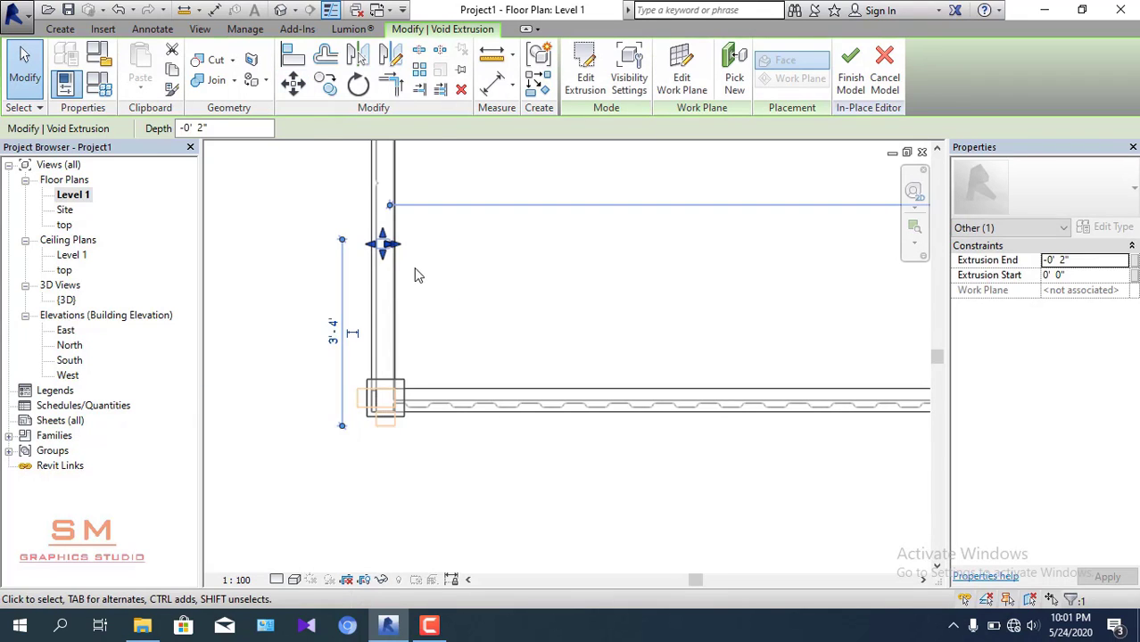
mouse_move(415, 273)
middle_down()
mouse_move(483, 280)
mouse_move(513, 300)
middle_up()
scroll(510, 294, up, 3)
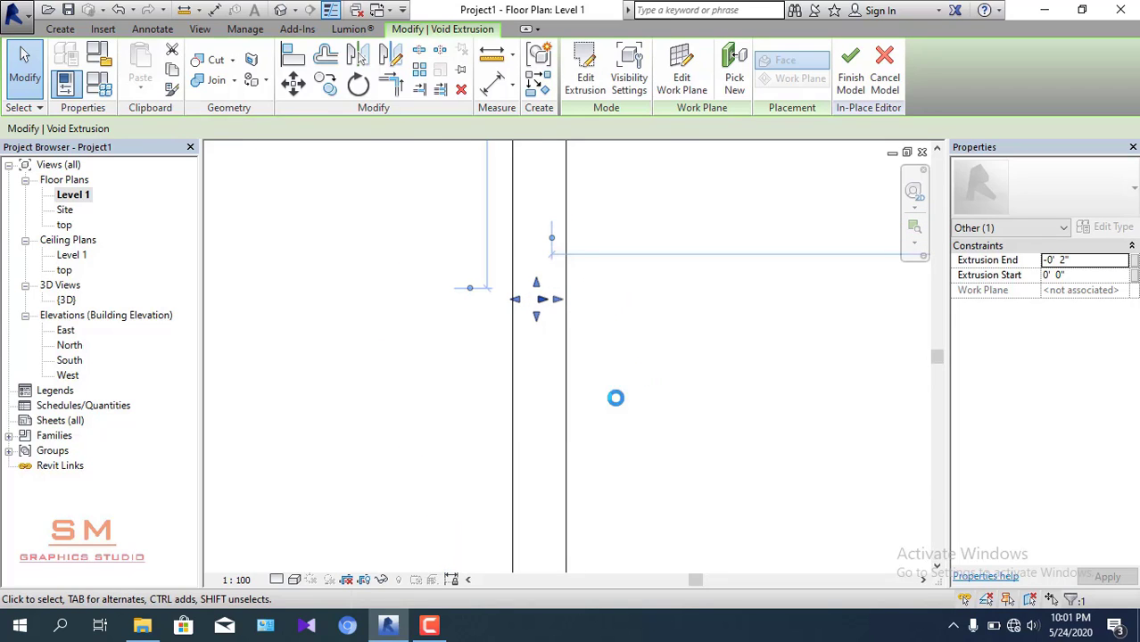
- In the {3D} view, drag the void's face so it cuts into the door
double_click(68, 301)
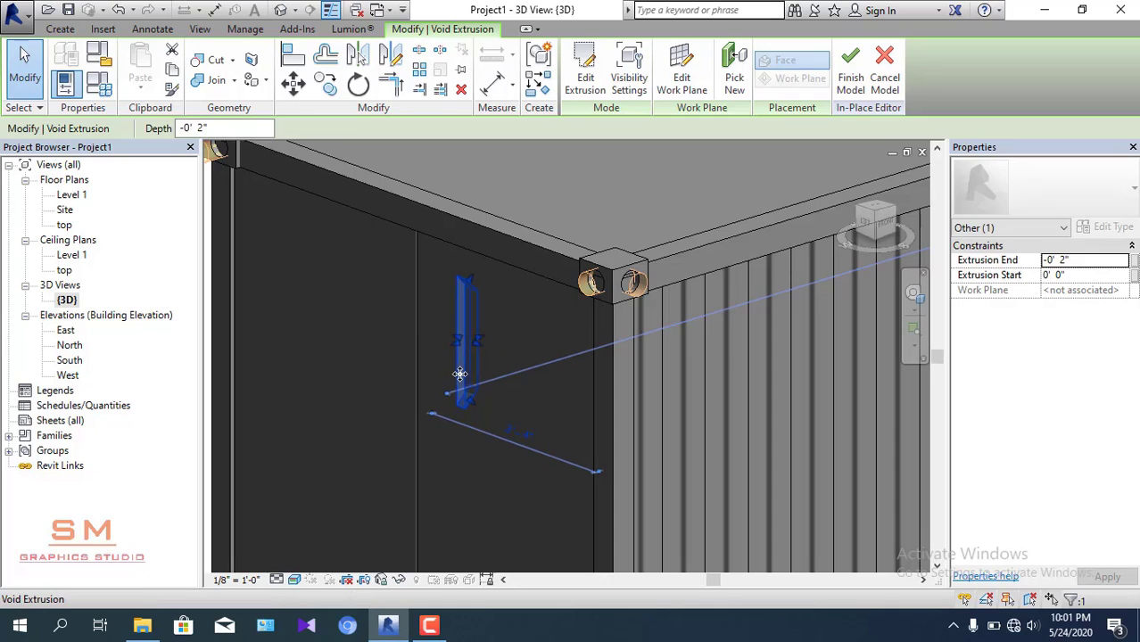
scroll(464, 379, up, 2)
scroll(466, 379, up, 2)
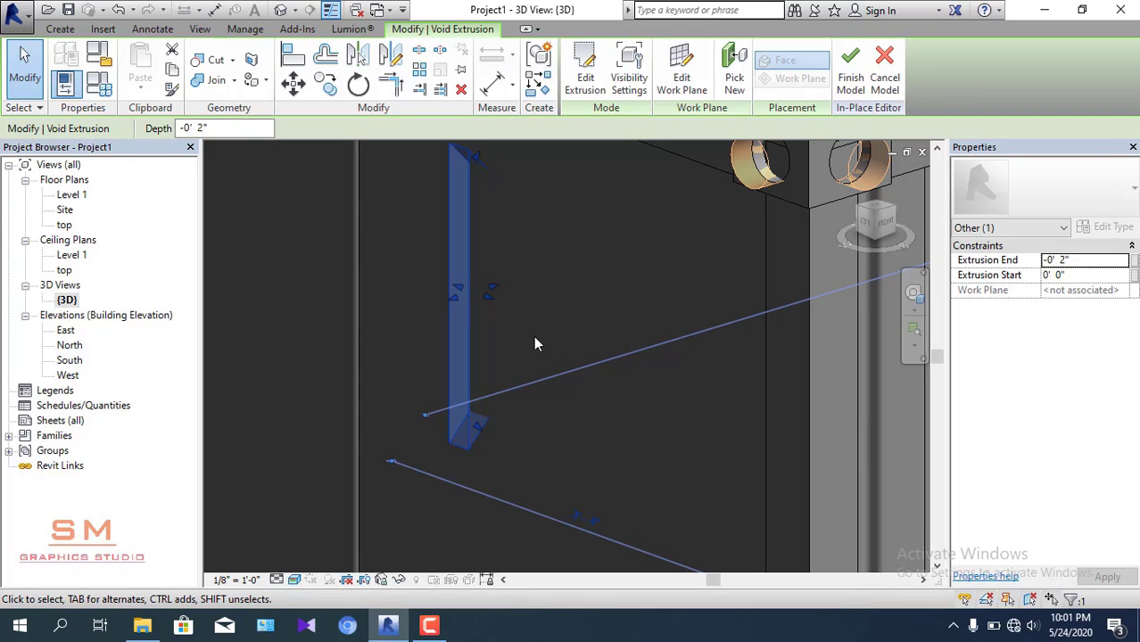
shift+middle_drag(529, 332, 502, 296)
drag(494, 296, 553, 324)
shift+middle_drag(579, 377, 588, 332)
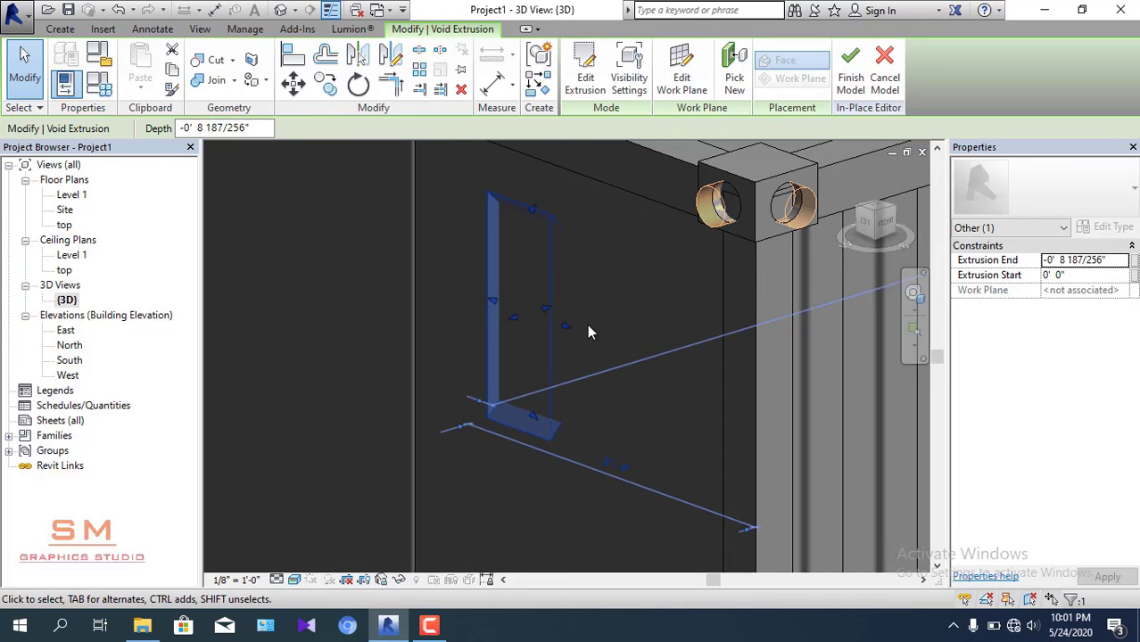
scroll(589, 308, down, 2)
scroll(589, 286, down, 2)
click(358, 295)
- Set the void's end to -1' 9 27/32" and start to 0' 6", then reopen its sketch
scroll(580, 330, up, 4)
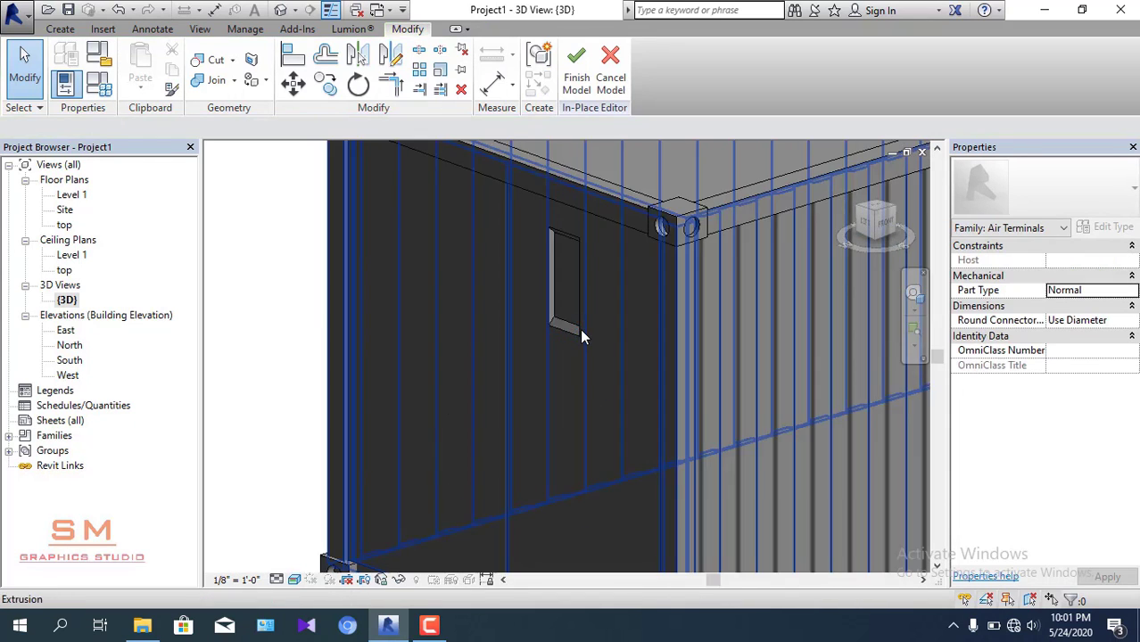
scroll(581, 299, up, 2)
click(582, 306)
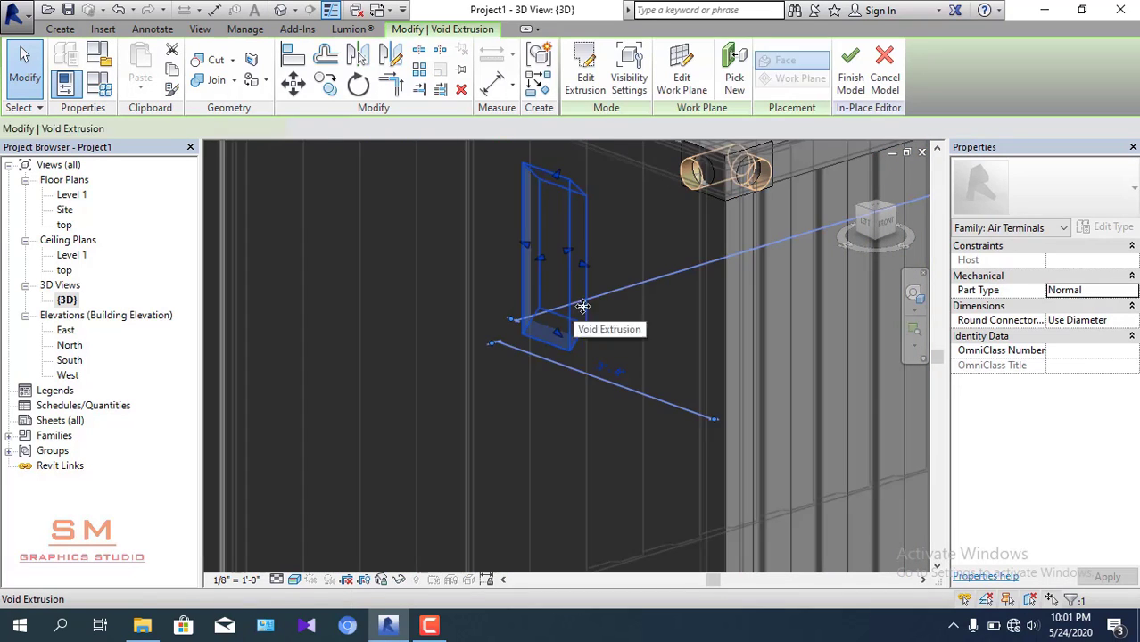
click(582, 306)
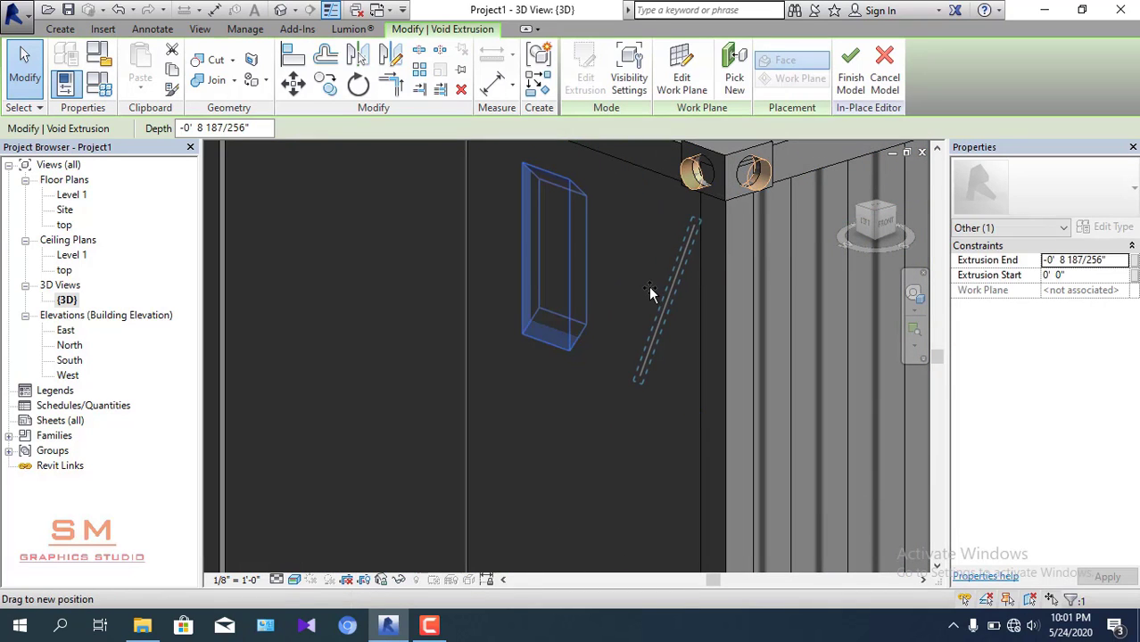
drag(652, 295, 616, 294)
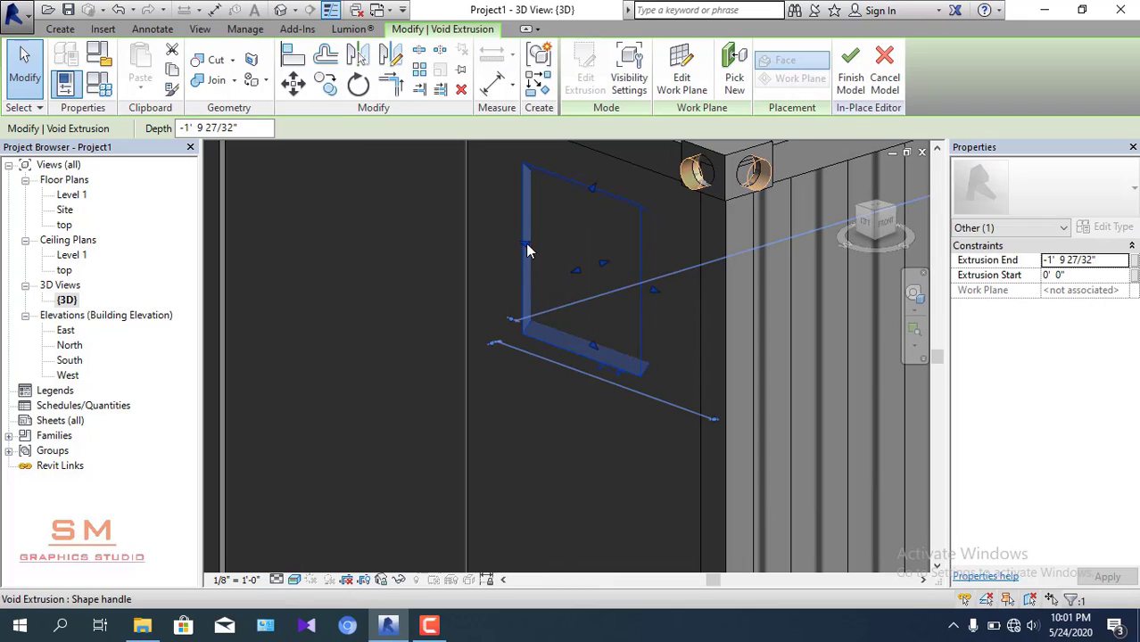
mouse_move(522, 247)
mouse_down()
mouse_move(481, 223)
mouse_move(498, 232)
mouse_move(512, 284)
mouse_up()
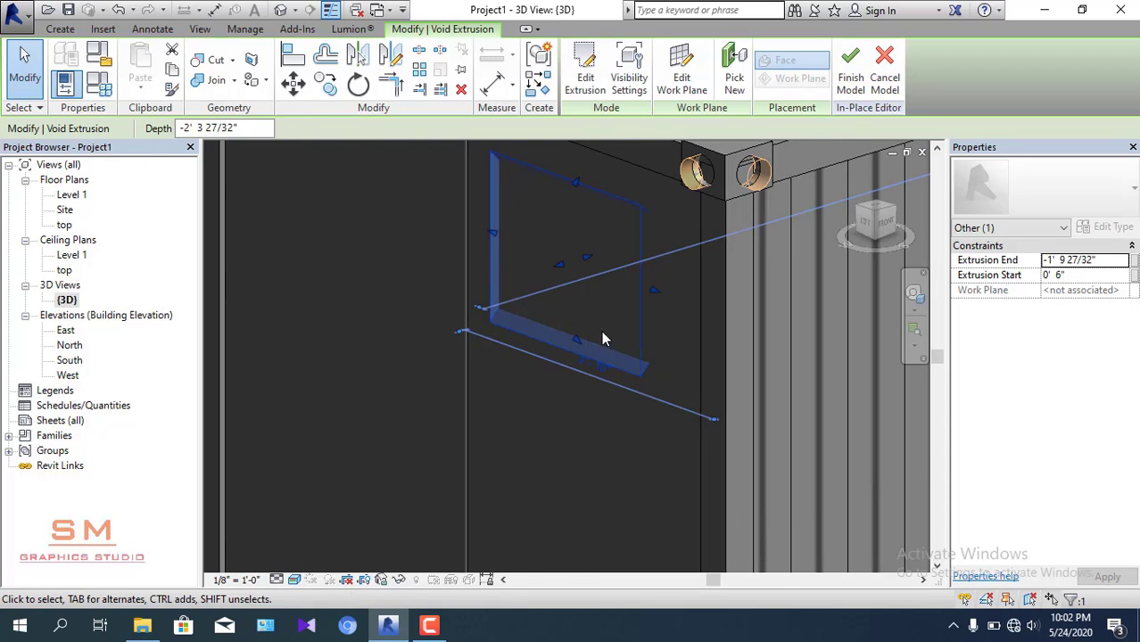
click(585, 78)
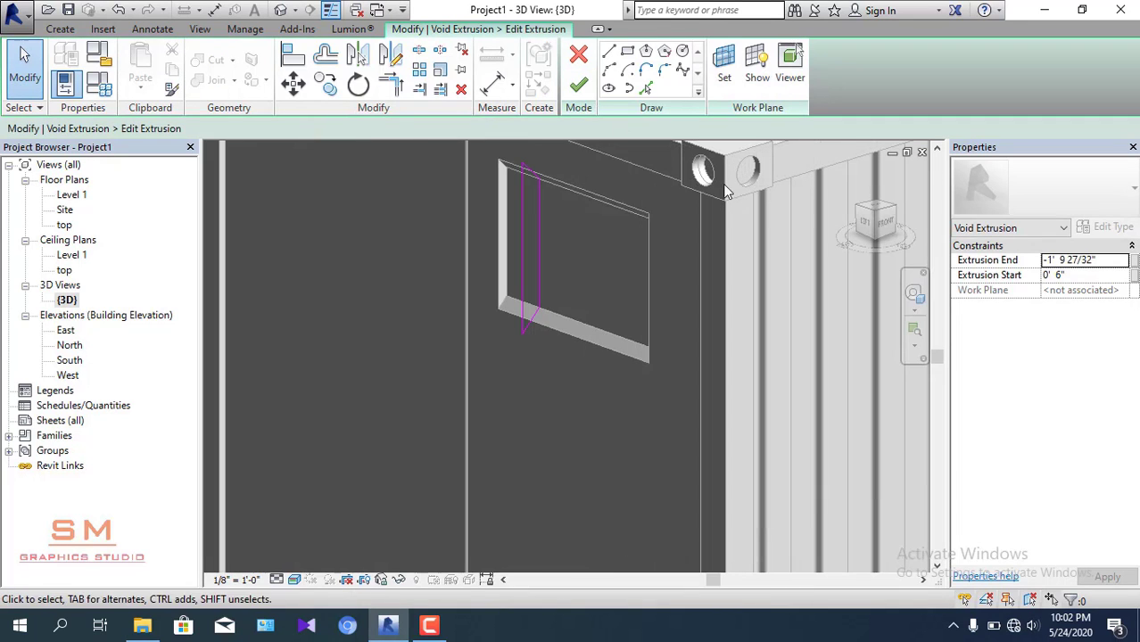
- View the sketch from the front and select the short diagonal line at its angled corner
click(886, 223)
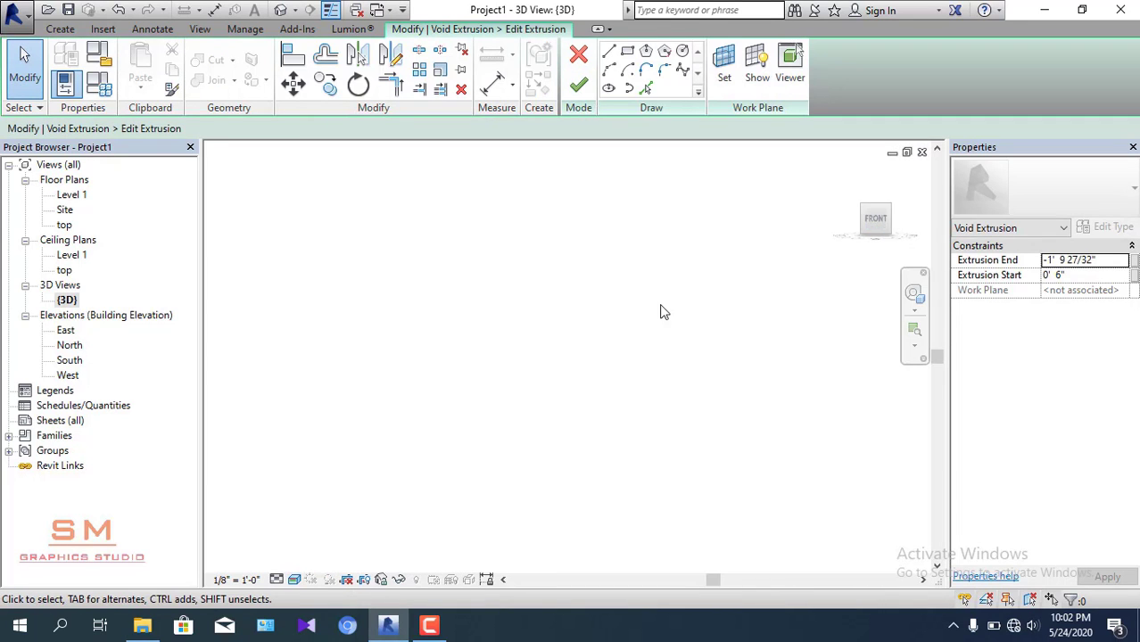
scroll(415, 321, up, 1)
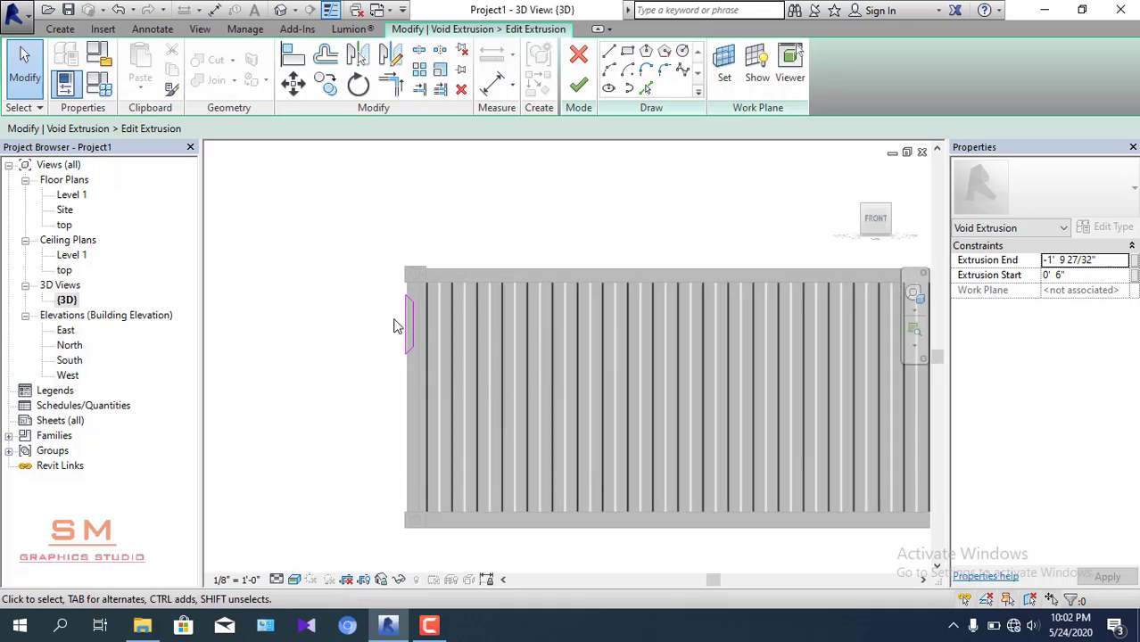
scroll(413, 335, up, 3)
scroll(429, 384, up, 3)
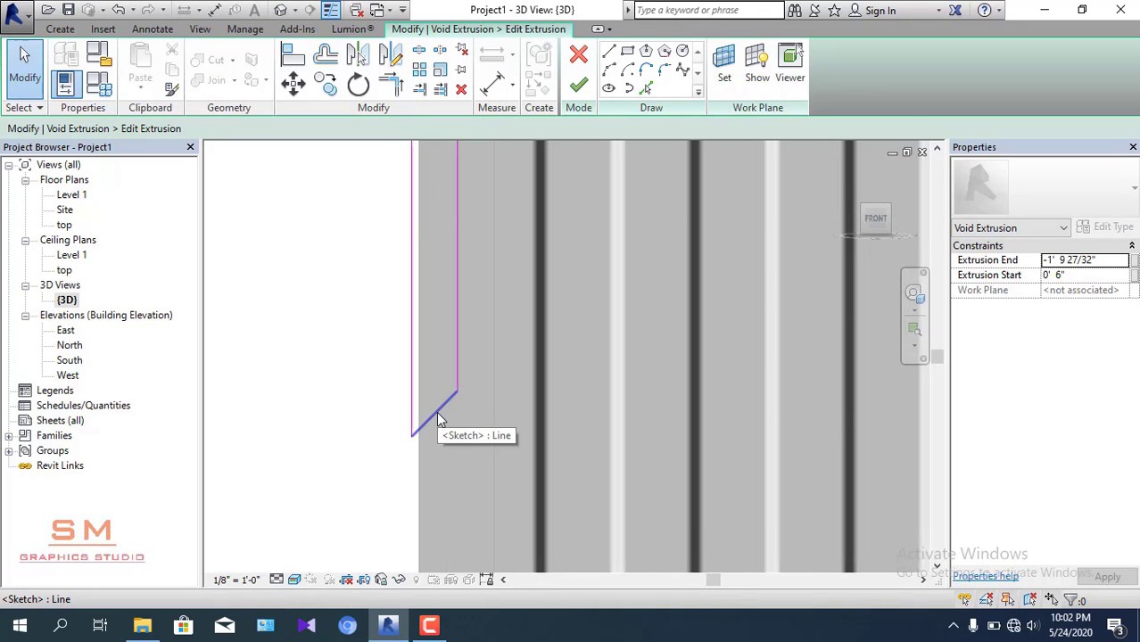
click(435, 411)
scroll(403, 337, down, 1)
scroll(410, 340, down, 1)
middle_drag(426, 327, 464, 301)
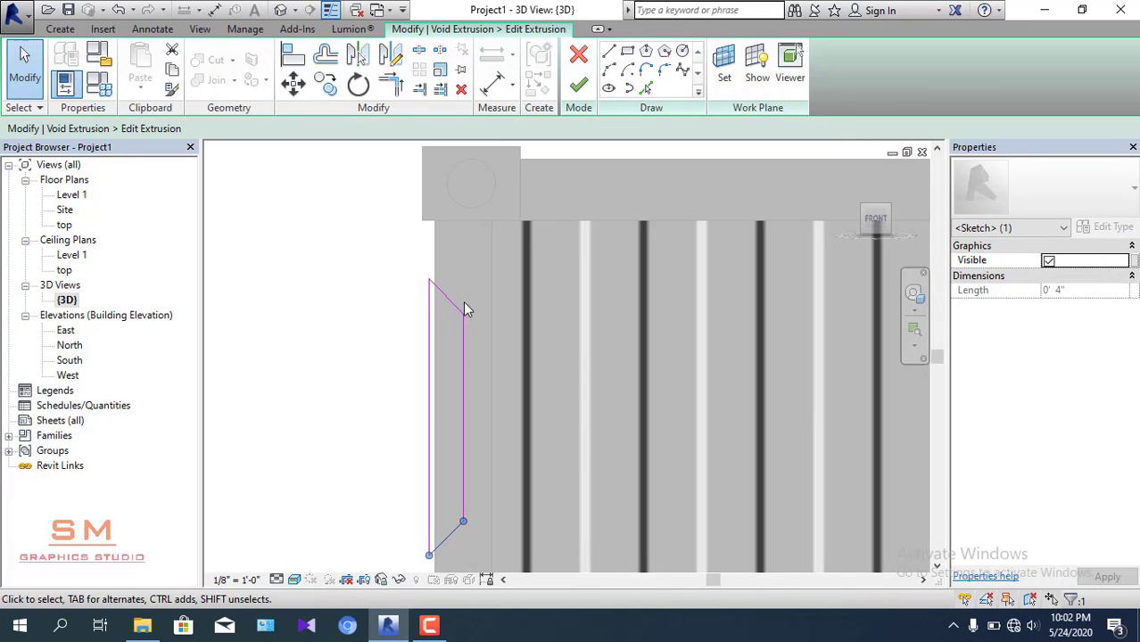
scroll(454, 327, up, 2)
key(Escape)
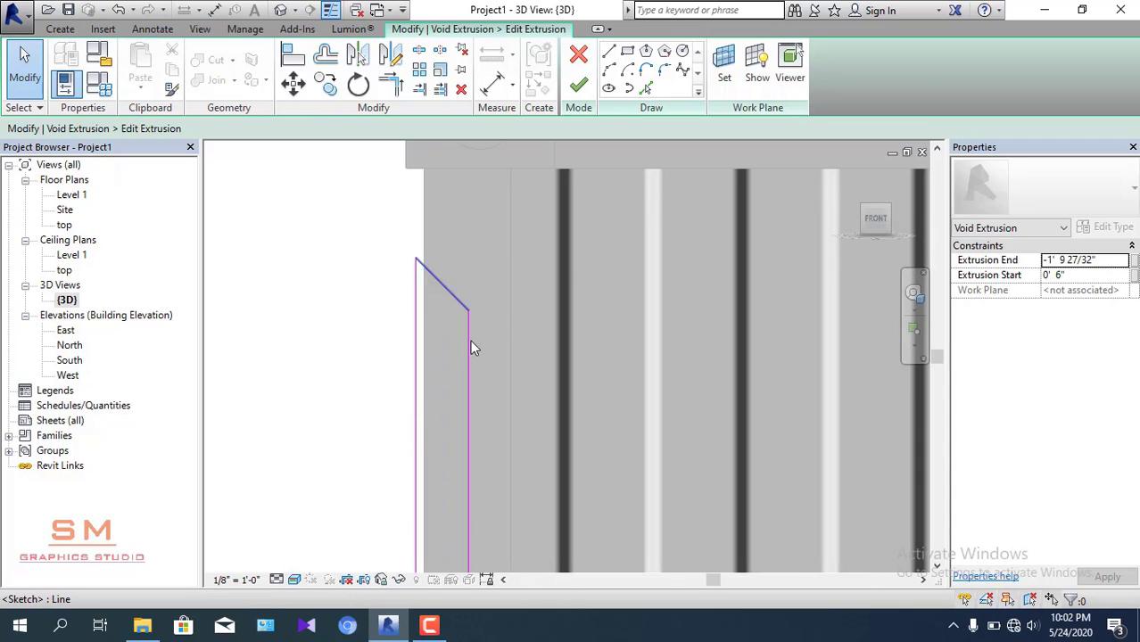
- Select the right vertical line, check its 0' 2 53/64" dimension, and choose Fillet Arc
click(468, 339)
scroll(448, 279, up, 1)
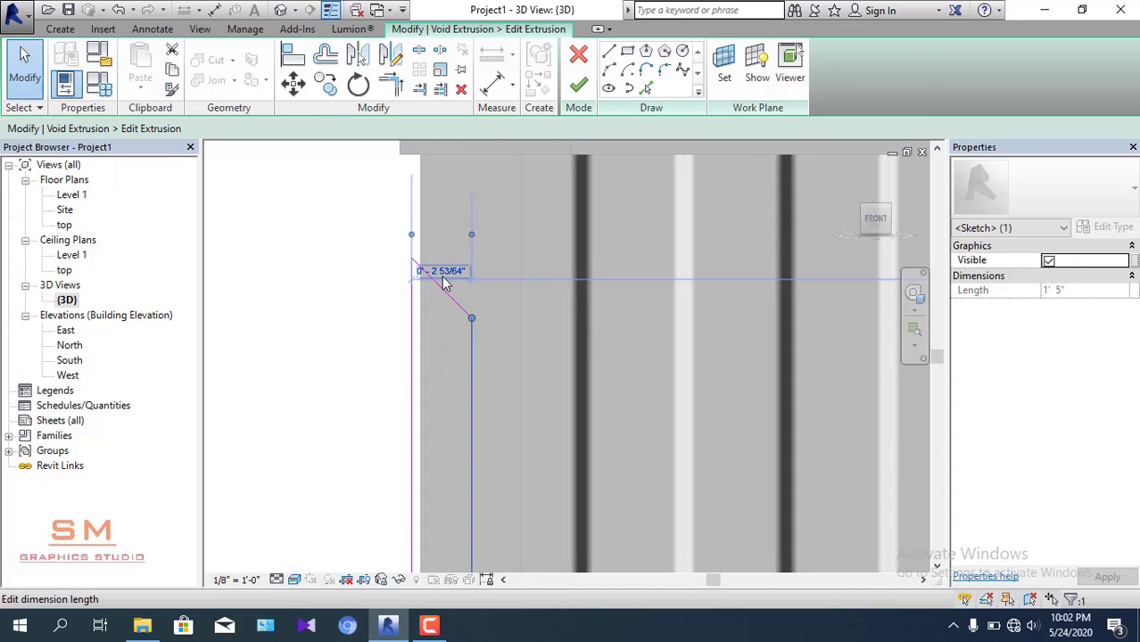
key(Escape)
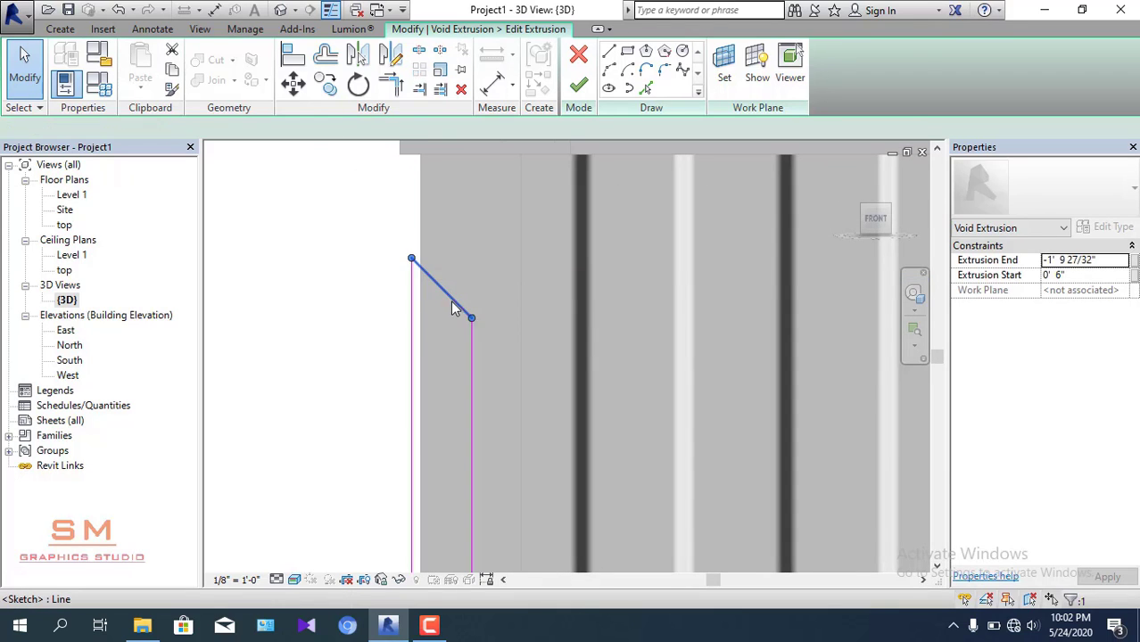
click(470, 366)
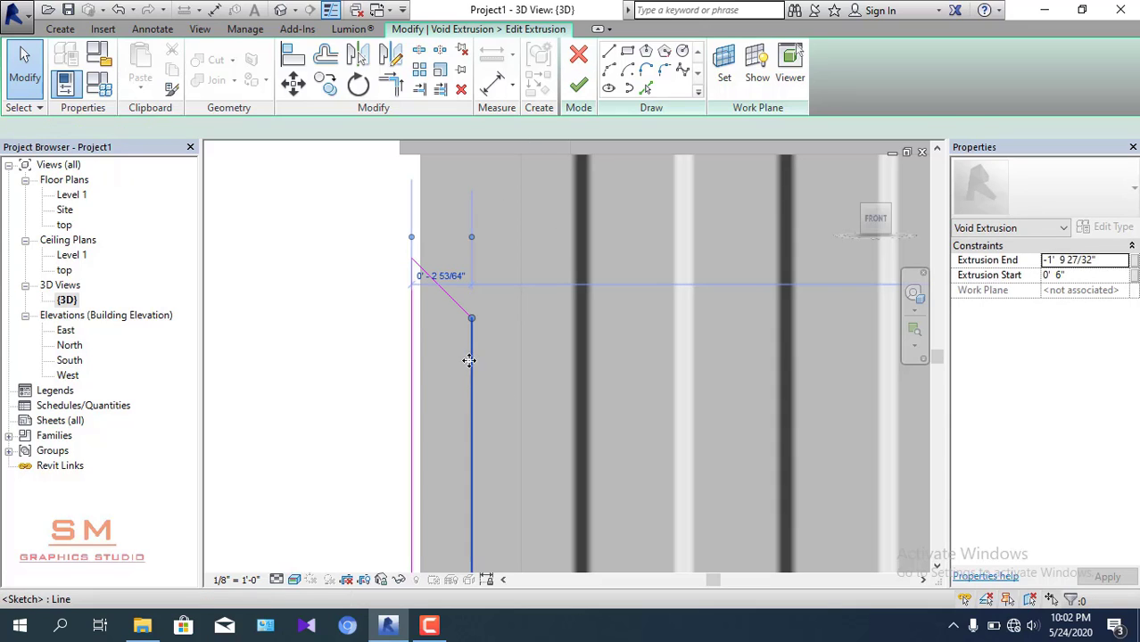
click(454, 277)
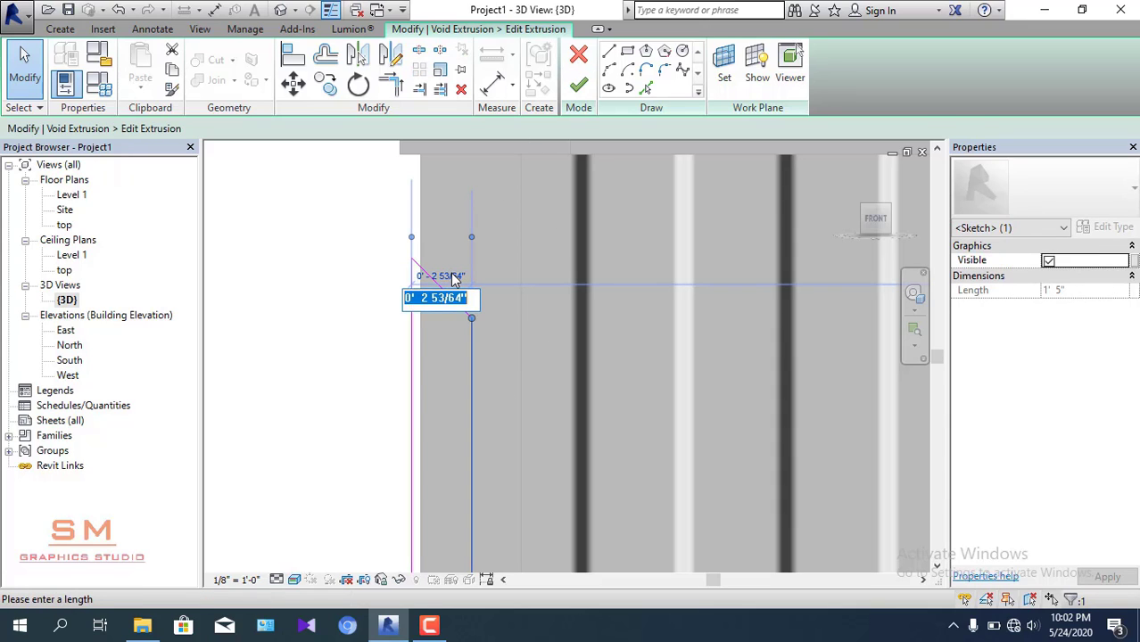
key(Escape)
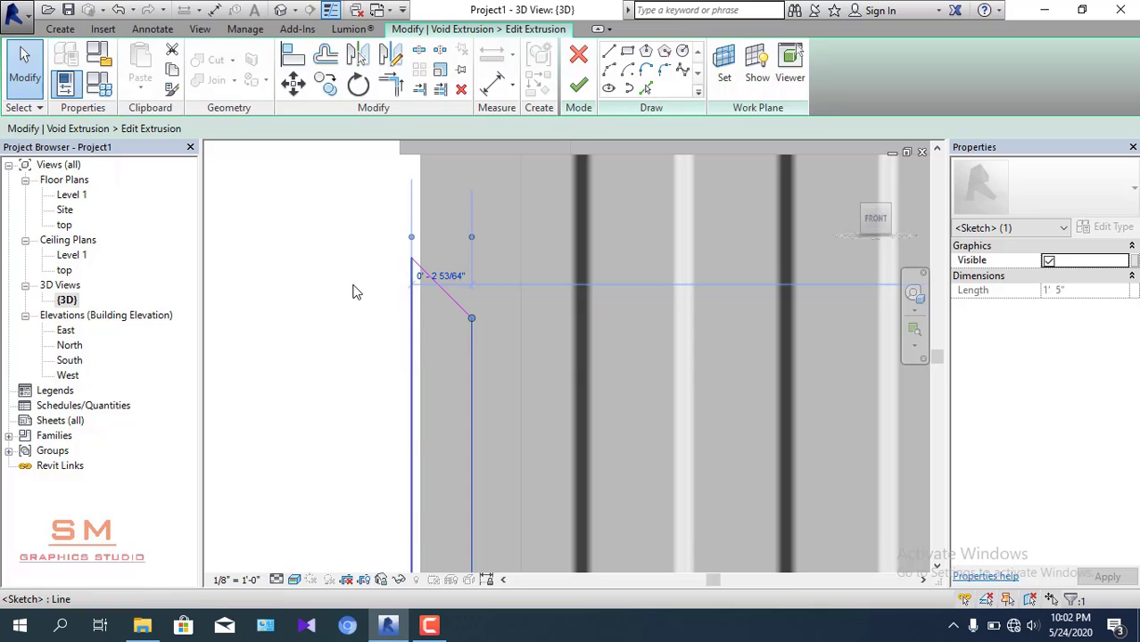
key(Escape)
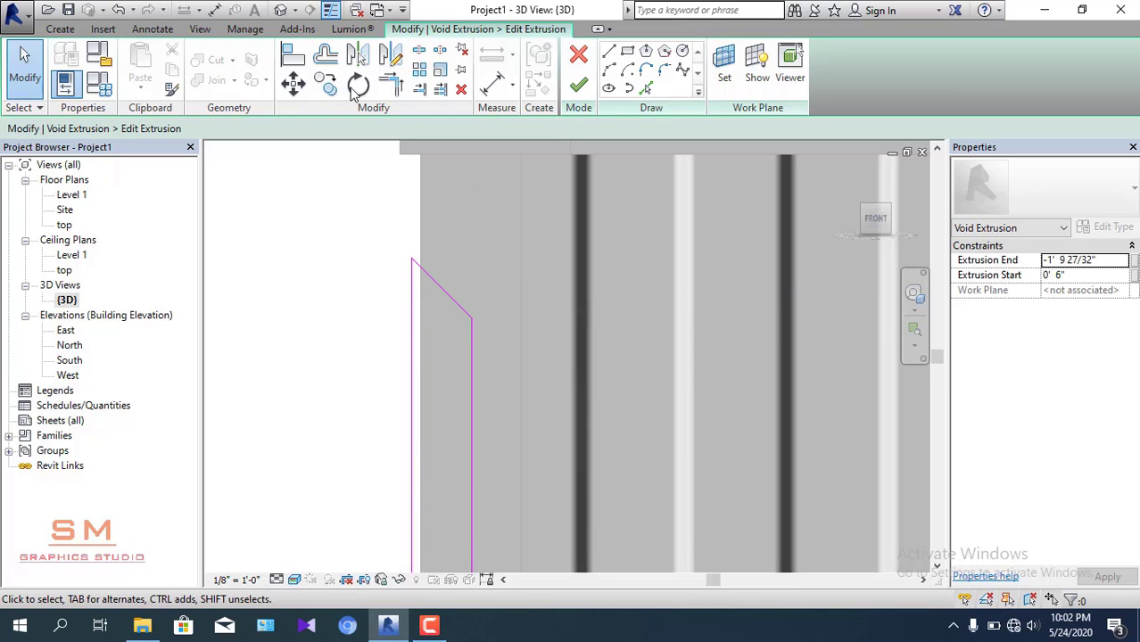
click(667, 75)
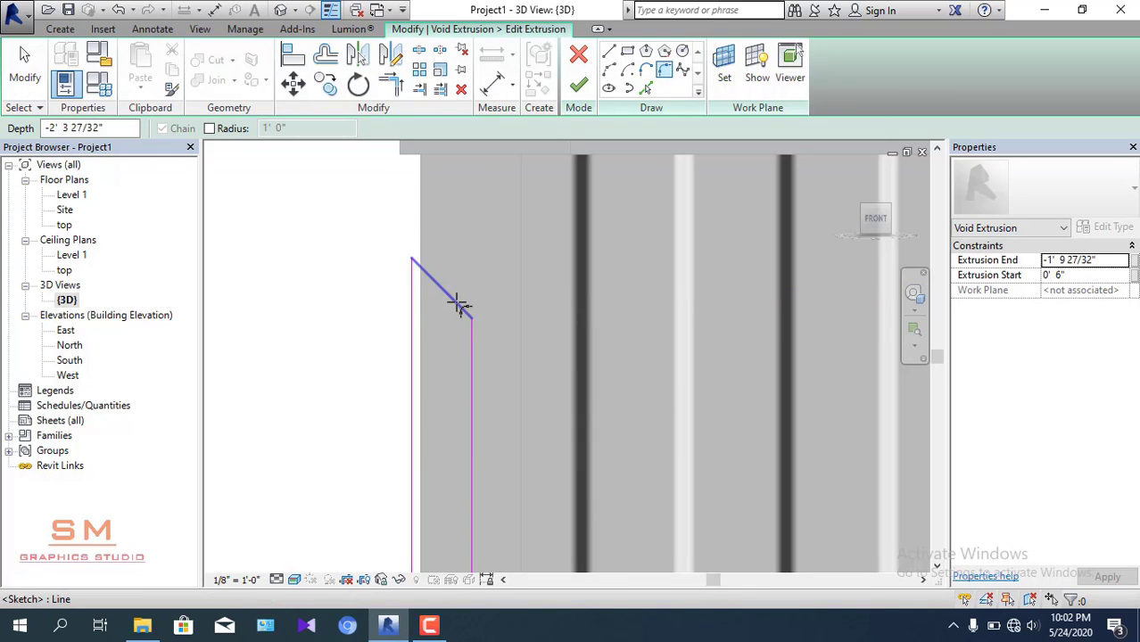
- Try fillet arcs on the vent profile's corners, cancel them, and inspect the lower diagonal line
click(471, 370)
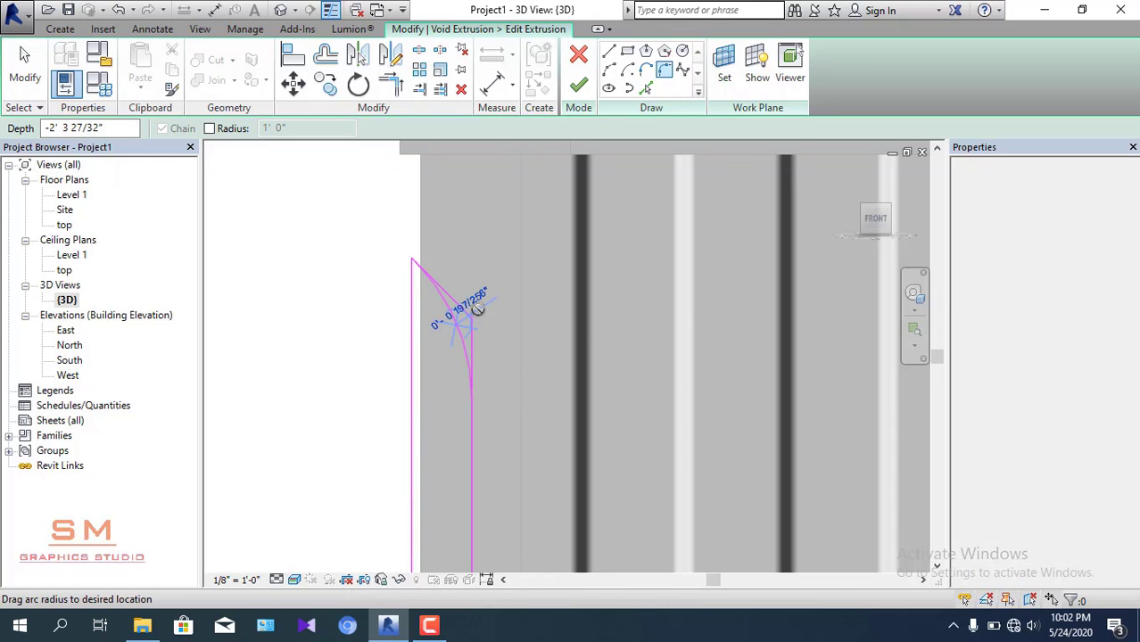
key(Escape)
key(Escape)
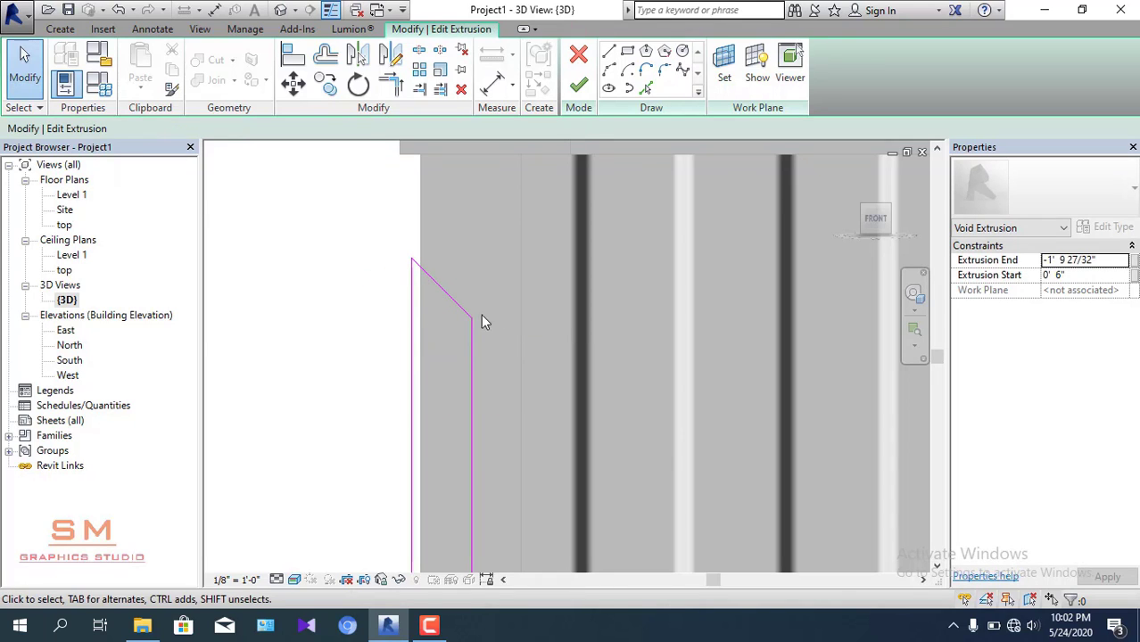
click(666, 74)
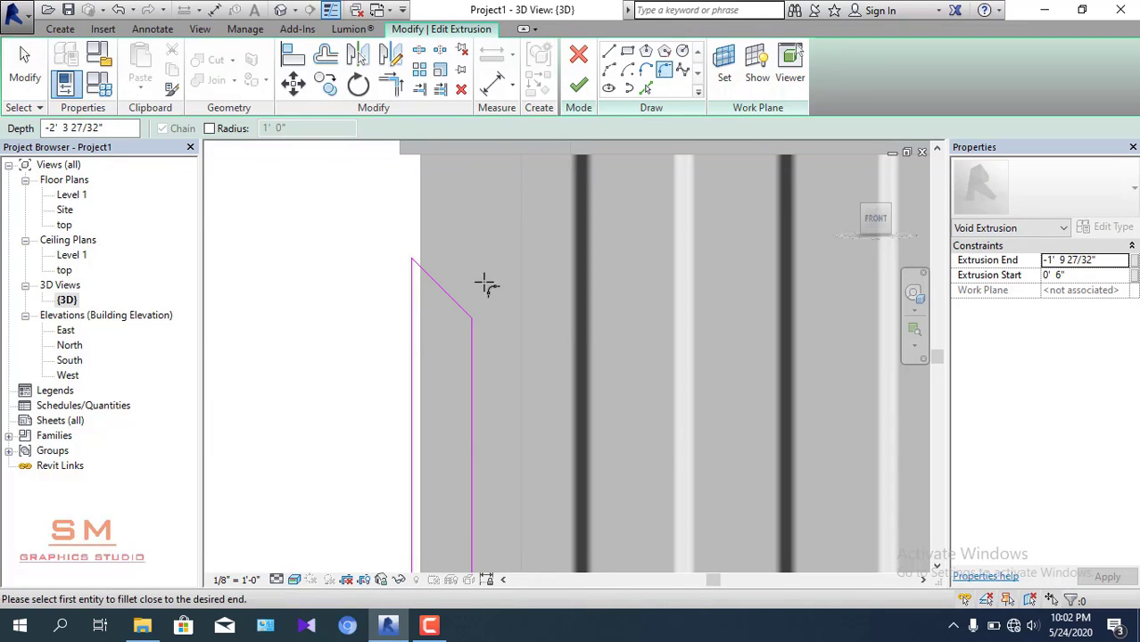
click(458, 303)
click(472, 350)
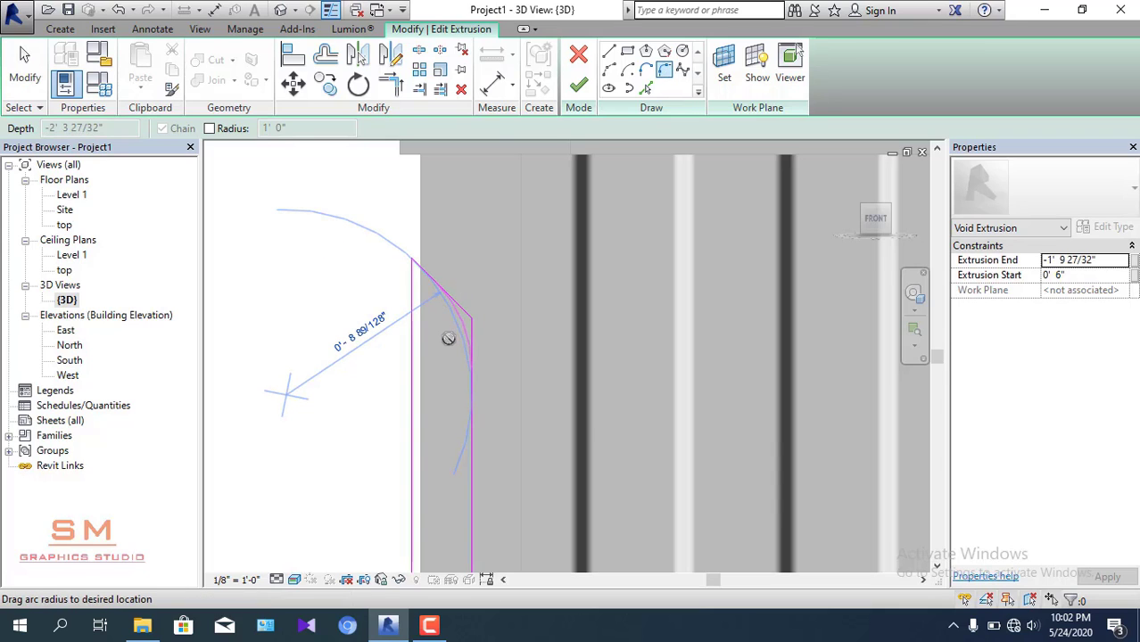
key(Escape)
key(Escape)
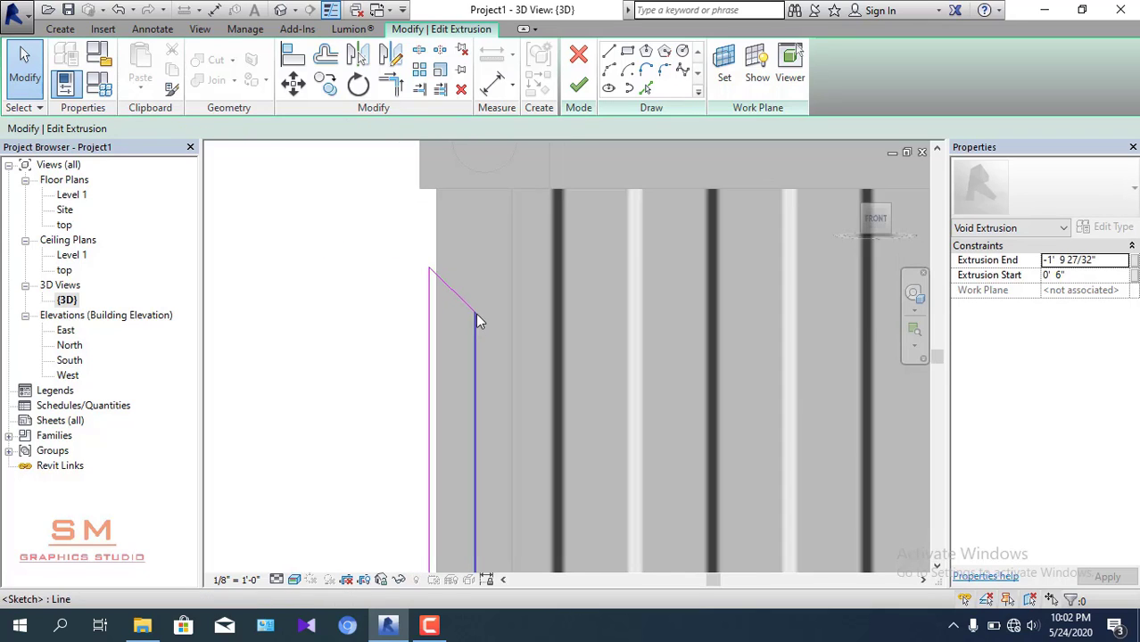
scroll(467, 392, down, 4)
scroll(467, 436, up, 1)
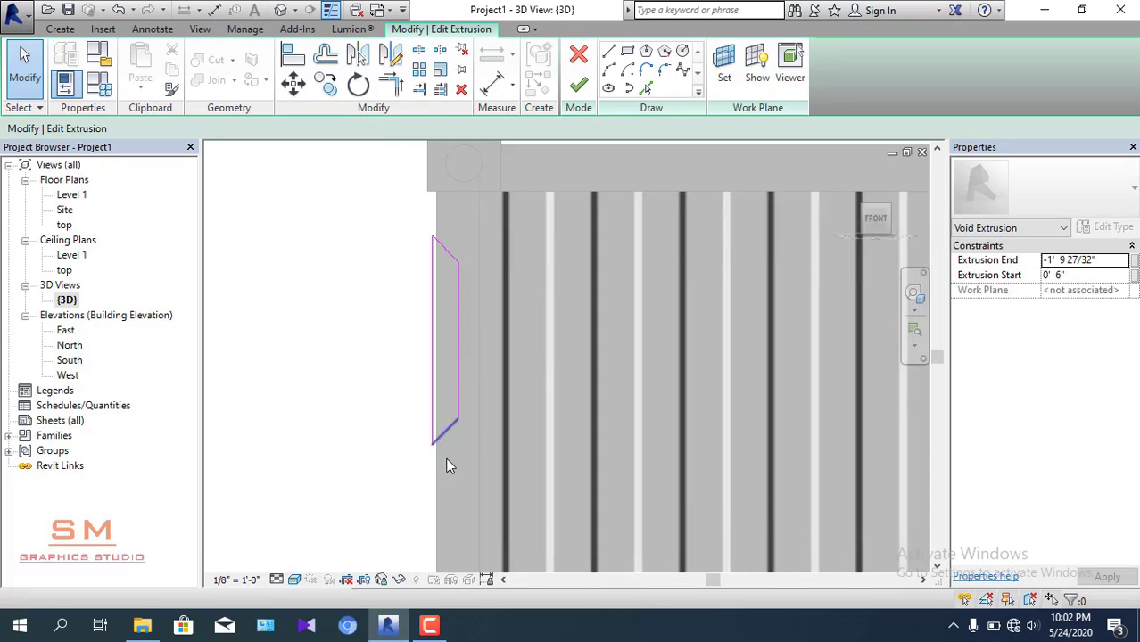
scroll(446, 424, up, 1)
click(440, 420)
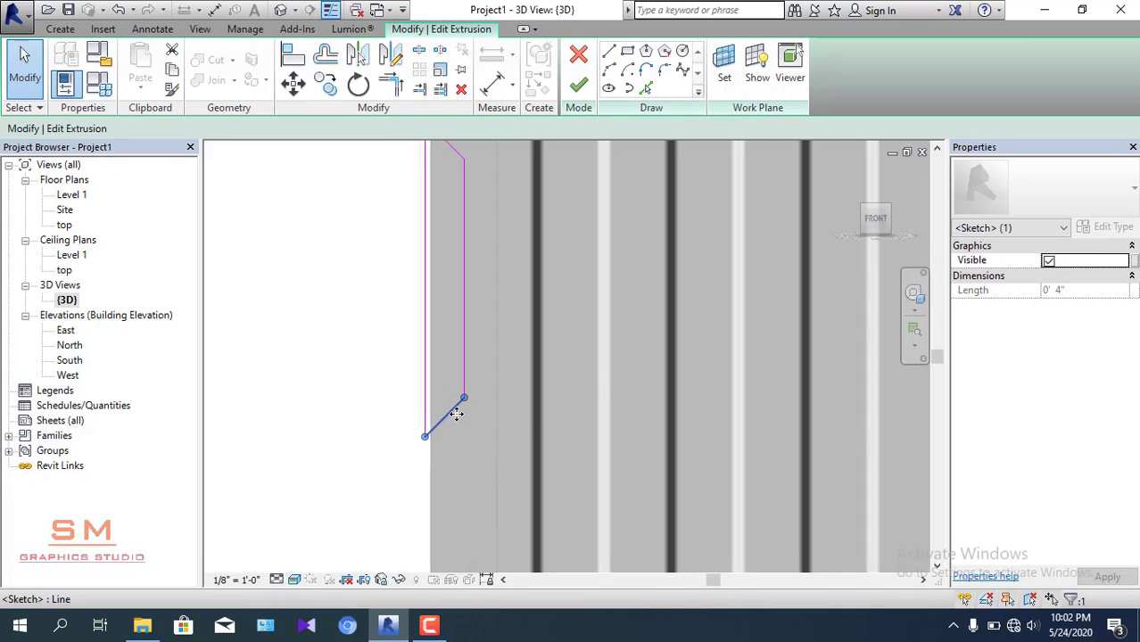
scroll(471, 304, down, 1)
scroll(479, 295, down, 1)
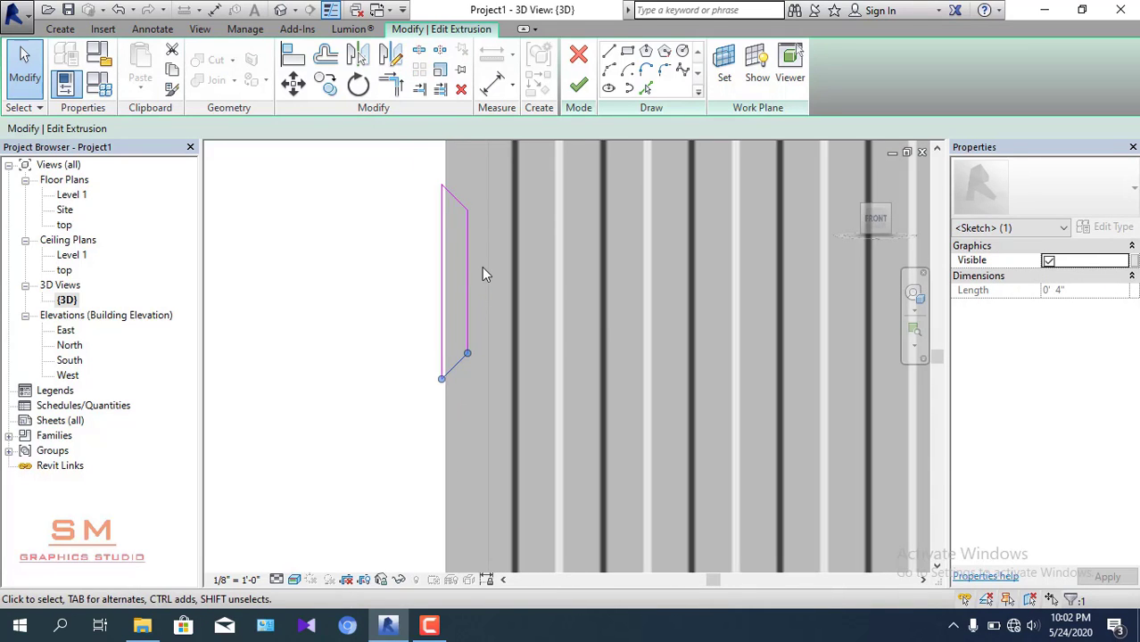
scroll(483, 270, down, 2)
scroll(491, 295, down, 2)
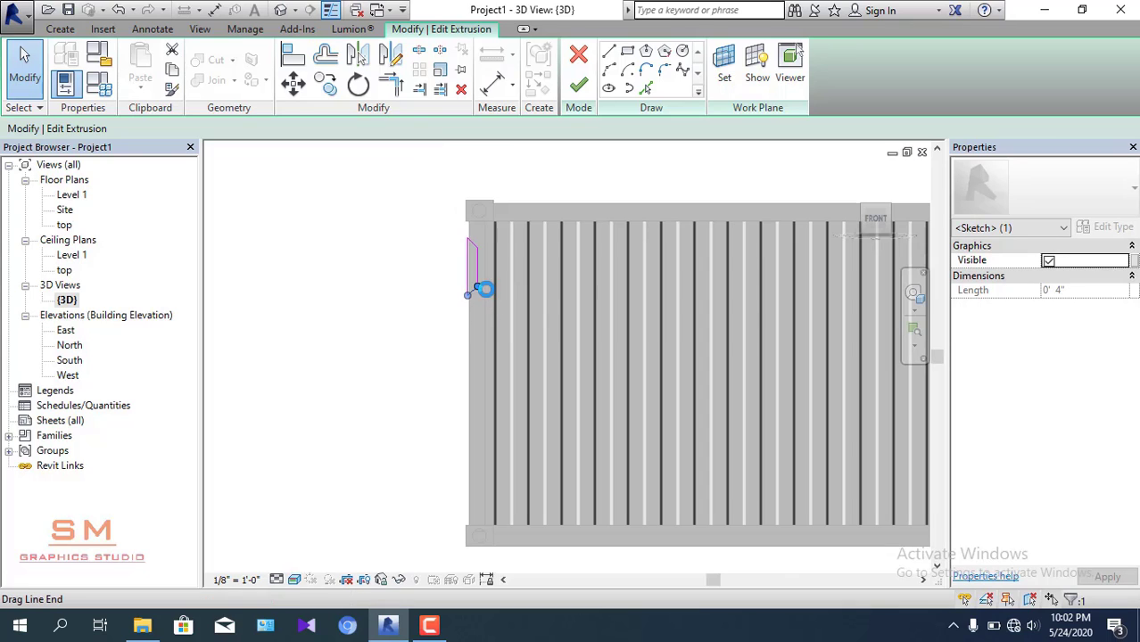
scroll(473, 288, up, 1)
scroll(483, 280, up, 1)
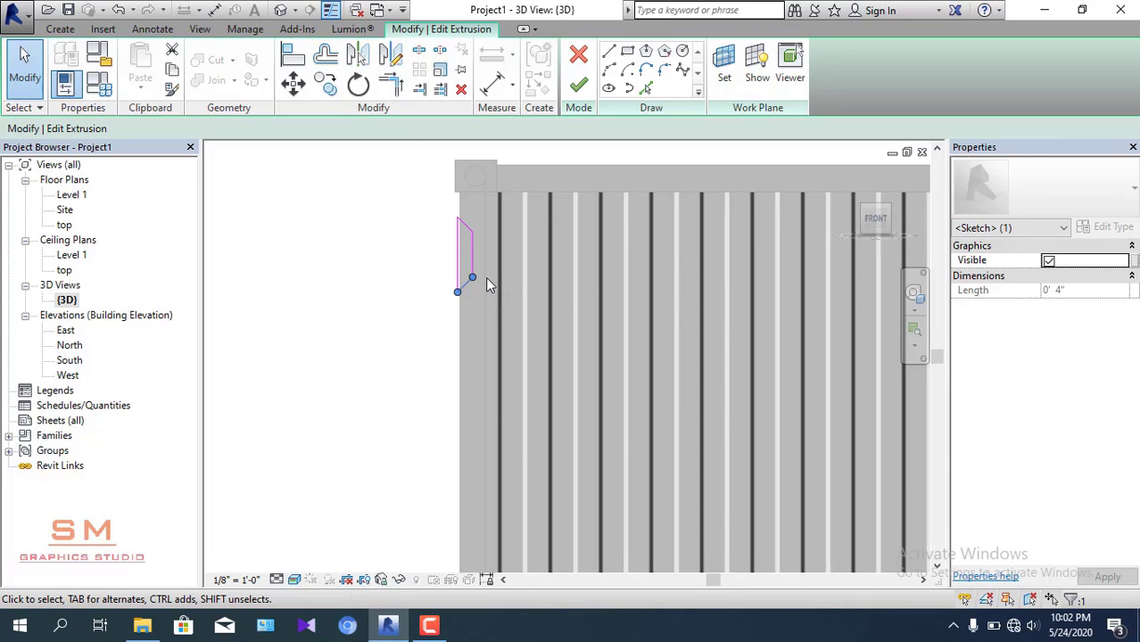
scroll(486, 277, up, 1)
scroll(486, 278, up, 2)
key(Escape)
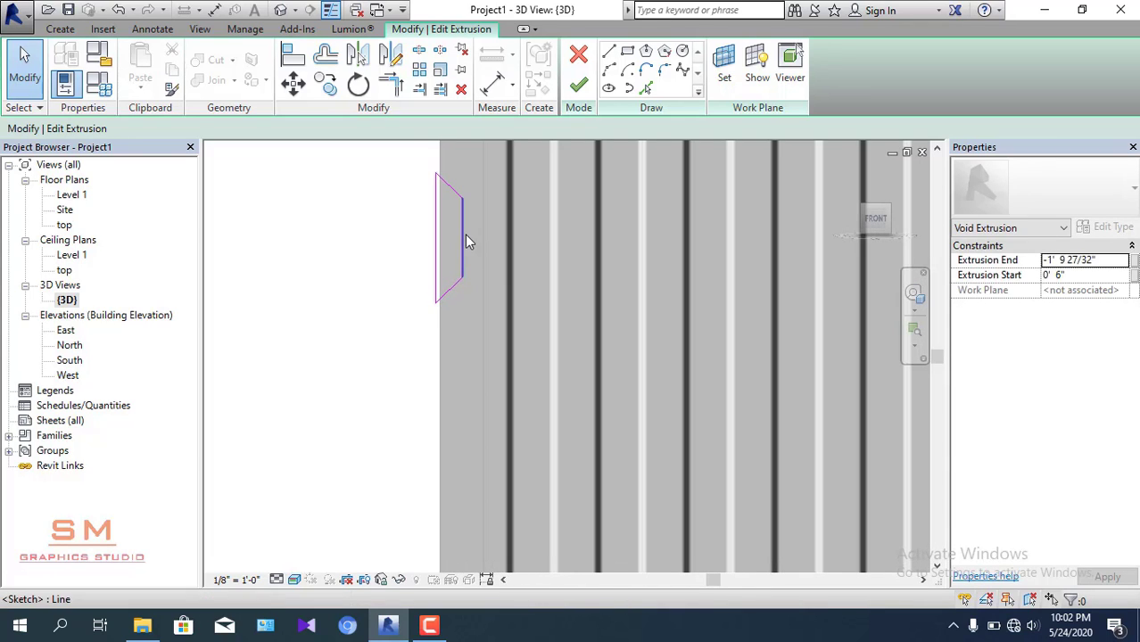
scroll(465, 235, down, 2)
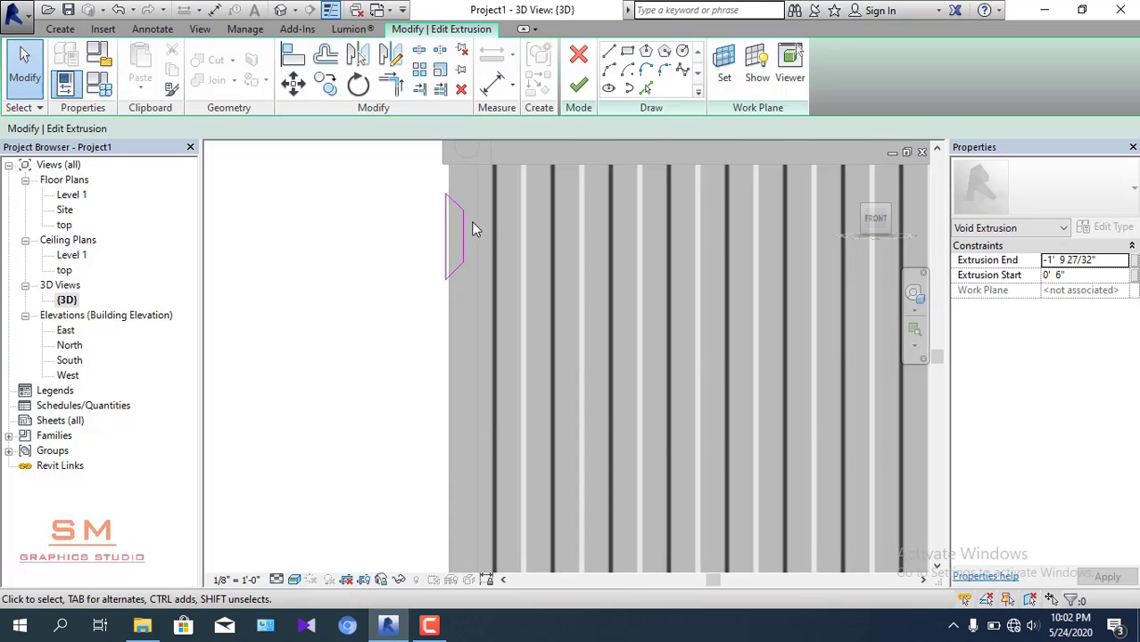
scroll(455, 236, up, 1)
scroll(474, 211, up, 2)
scroll(500, 170, up, 1)
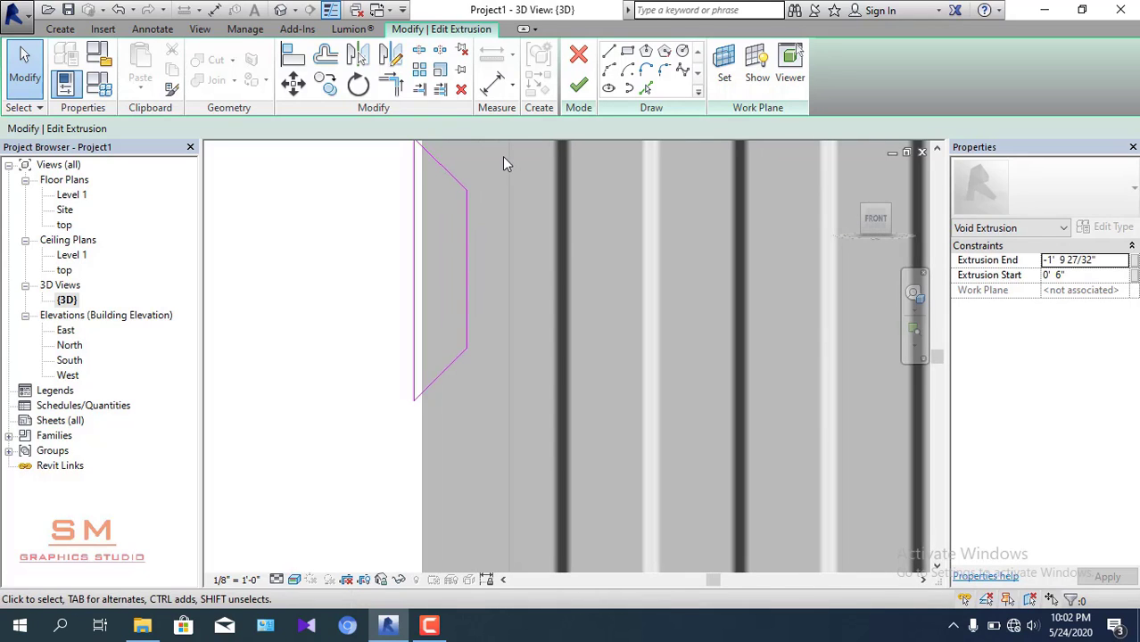
- Fillet the upper angled corner of the vent profile and set the arc radius to 2"
click(664, 73)
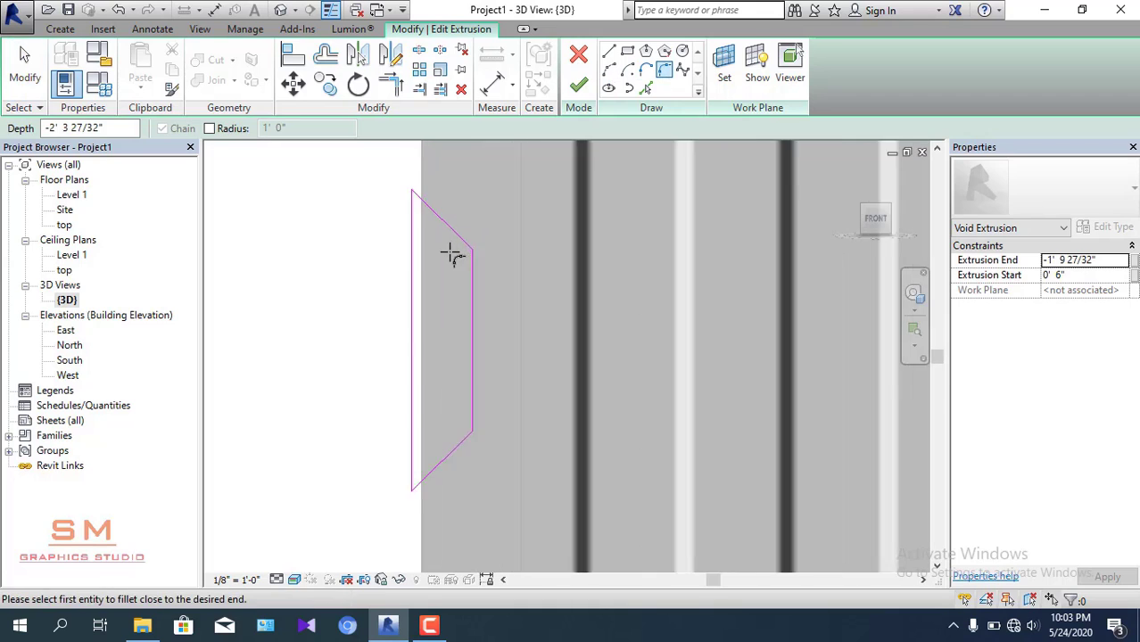
scroll(455, 254, up, 3)
click(466, 225)
click(482, 243)
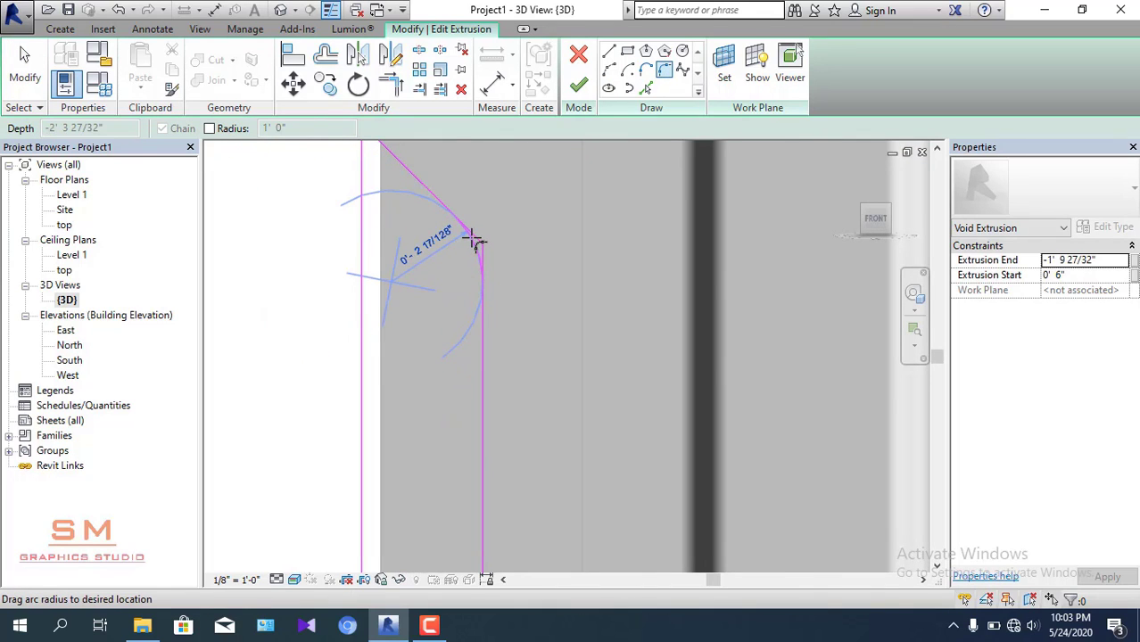
click(475, 241)
scroll(478, 287, down, 2)
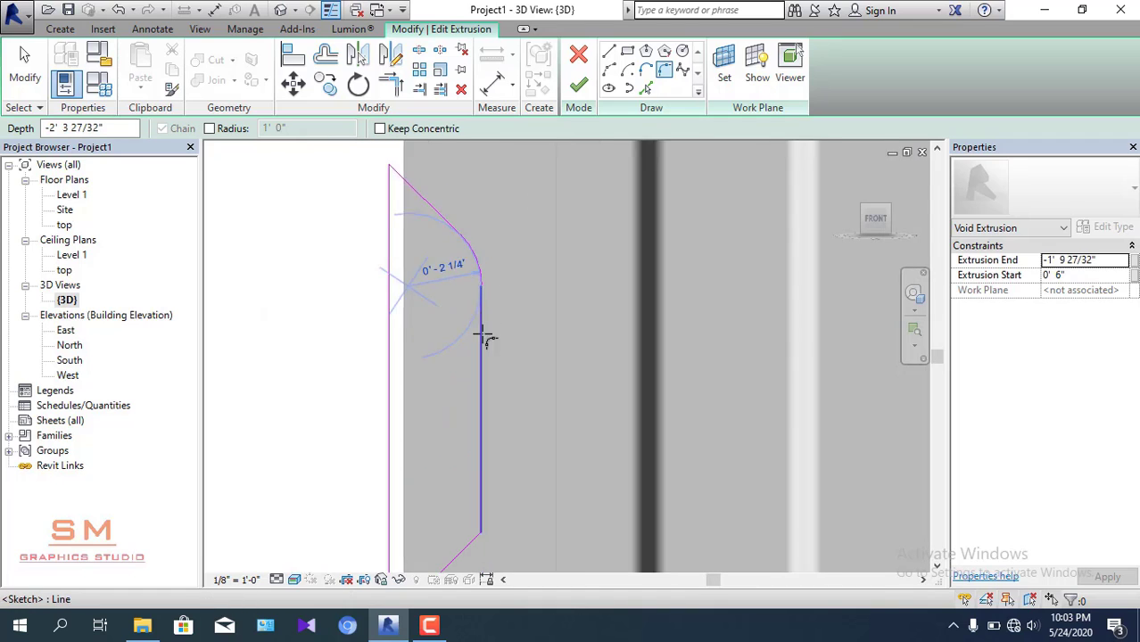
scroll(482, 333, down, 1)
key(Escape)
middle_drag(483, 441, 477, 431)
key(Escape)
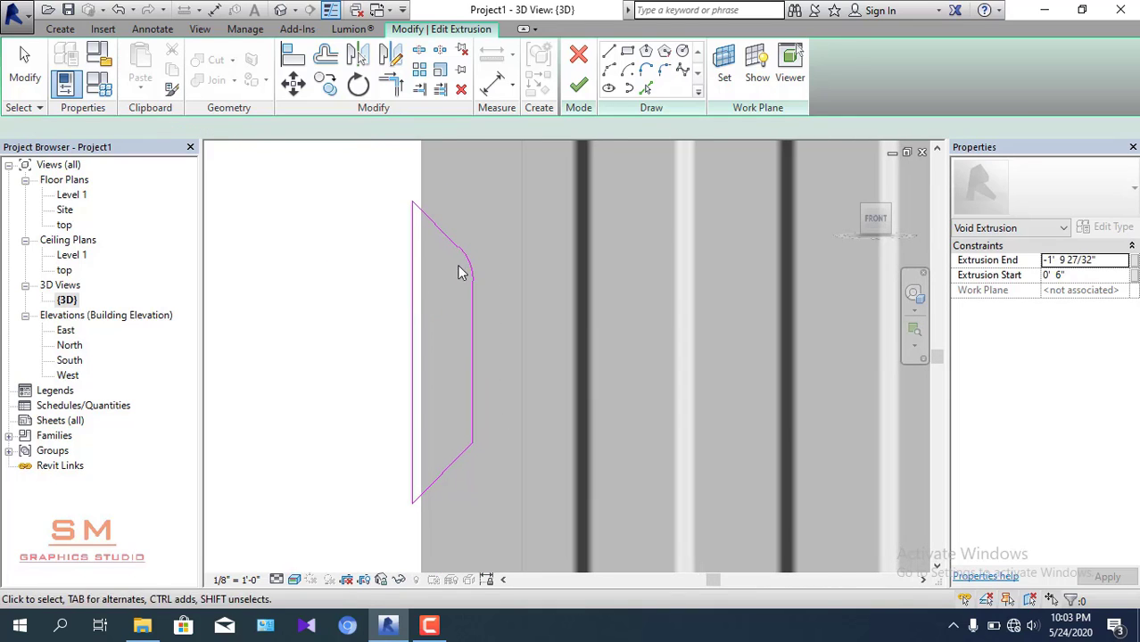
scroll(471, 266, up, 2)
click(464, 266)
click(433, 261)
text(2")
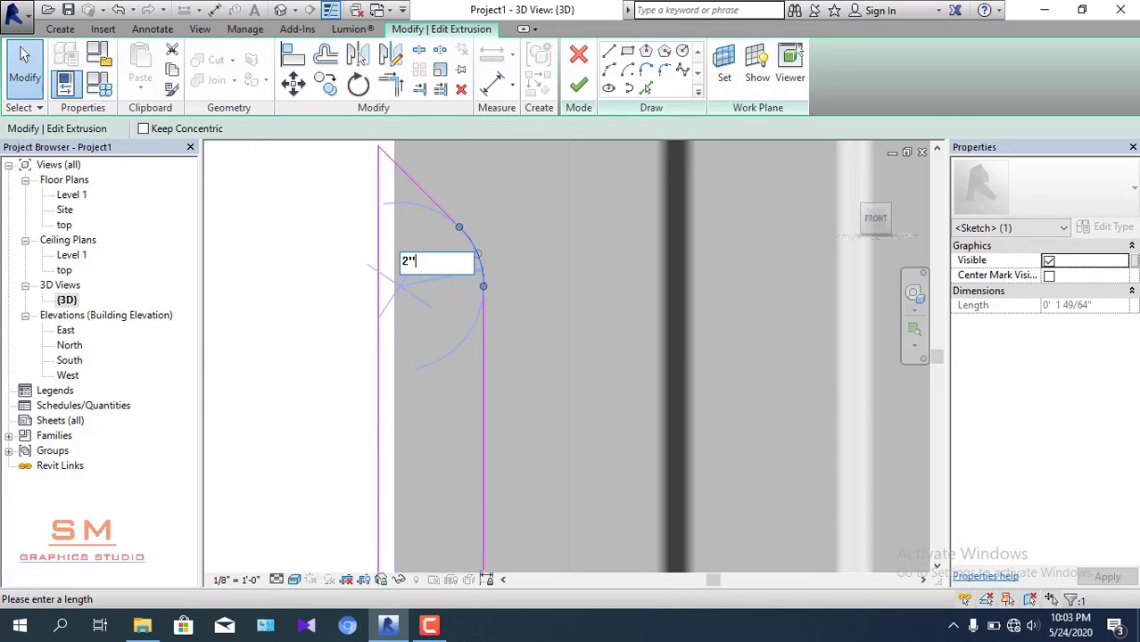
key(Return)
scroll(450, 286, down, 1)
scroll(467, 333, down, 1)
scroll(470, 403, up, 1)
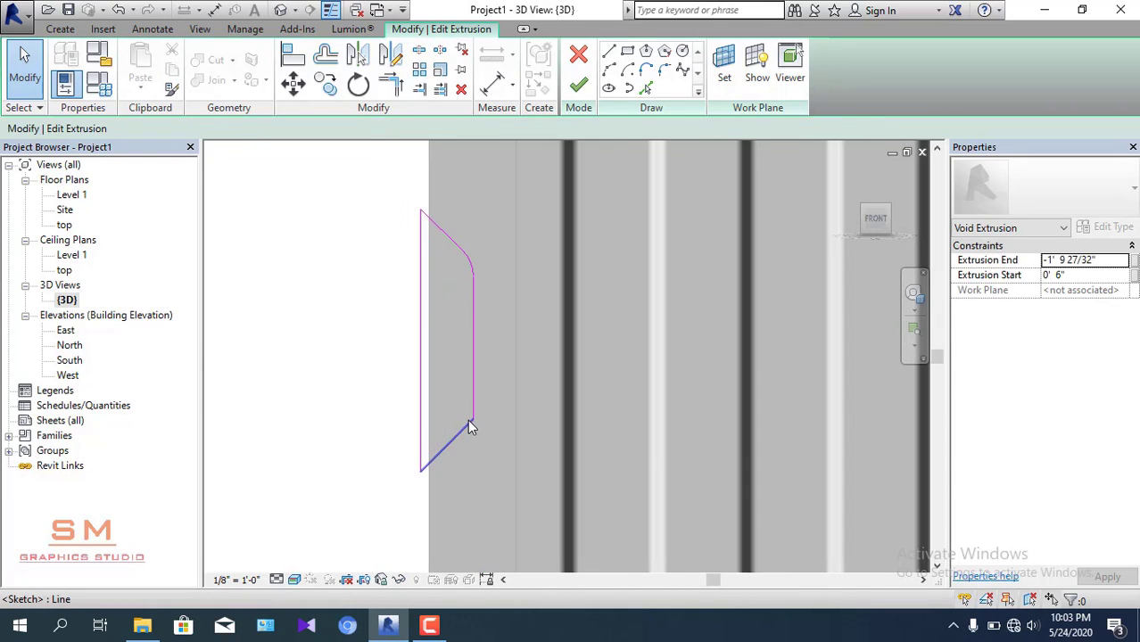
- Fillet the lower angled corner with a 2" radius arc, then zoom out
click(662, 73)
scroll(473, 428, up, 2)
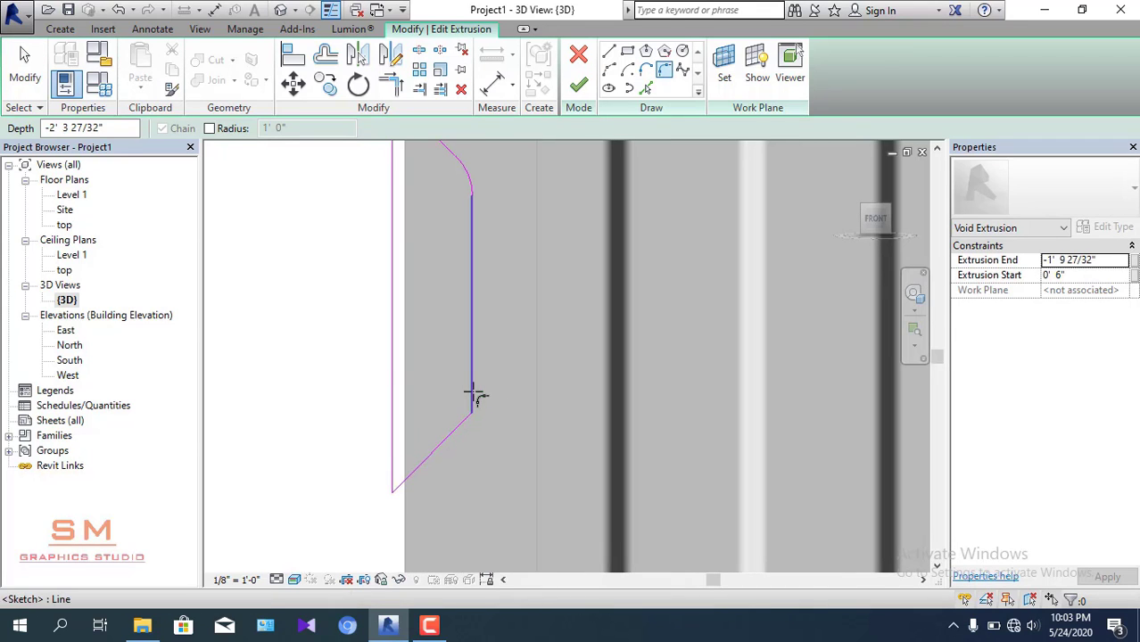
drag(476, 396, 473, 408)
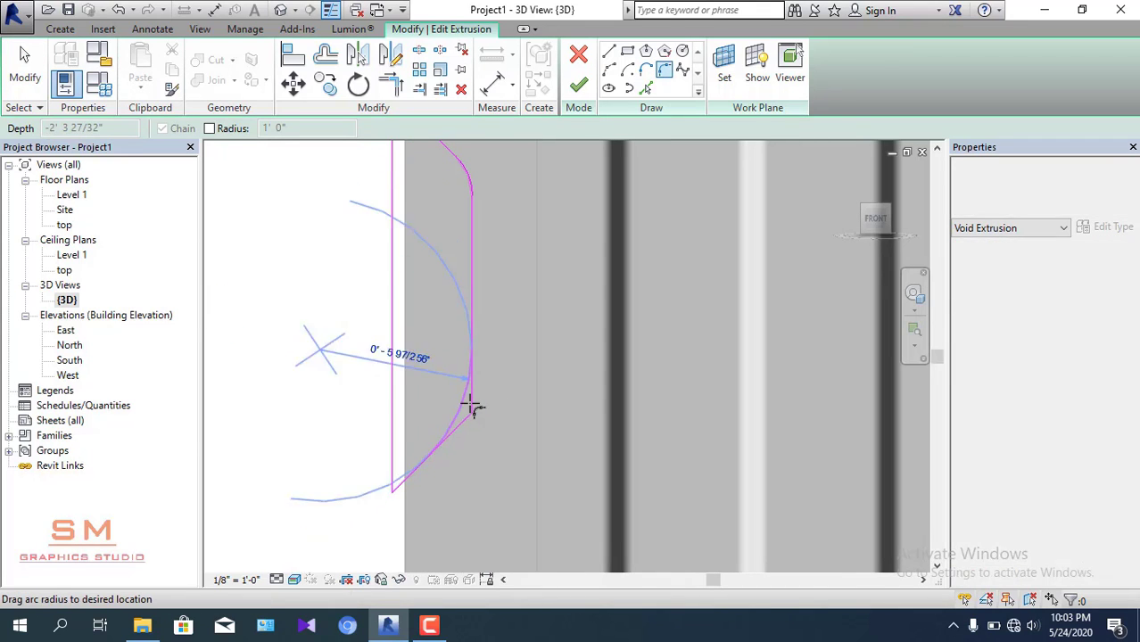
click(468, 402)
scroll(464, 433, up, 1)
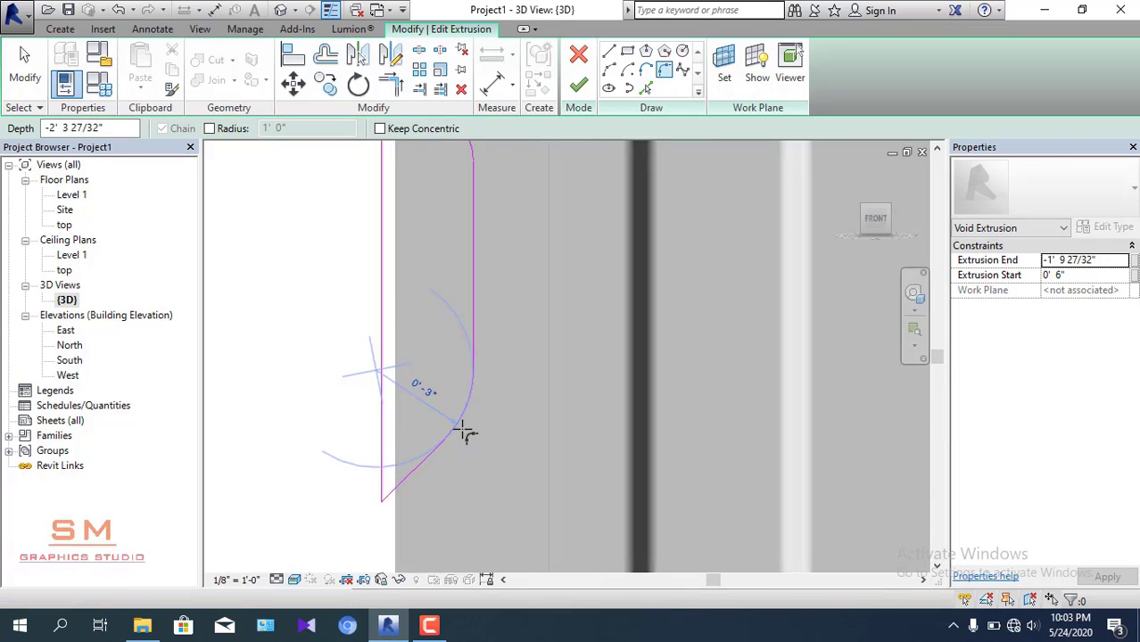
scroll(462, 420, up, 1)
key(Escape)
click(459, 405)
click(413, 384)
text(2")
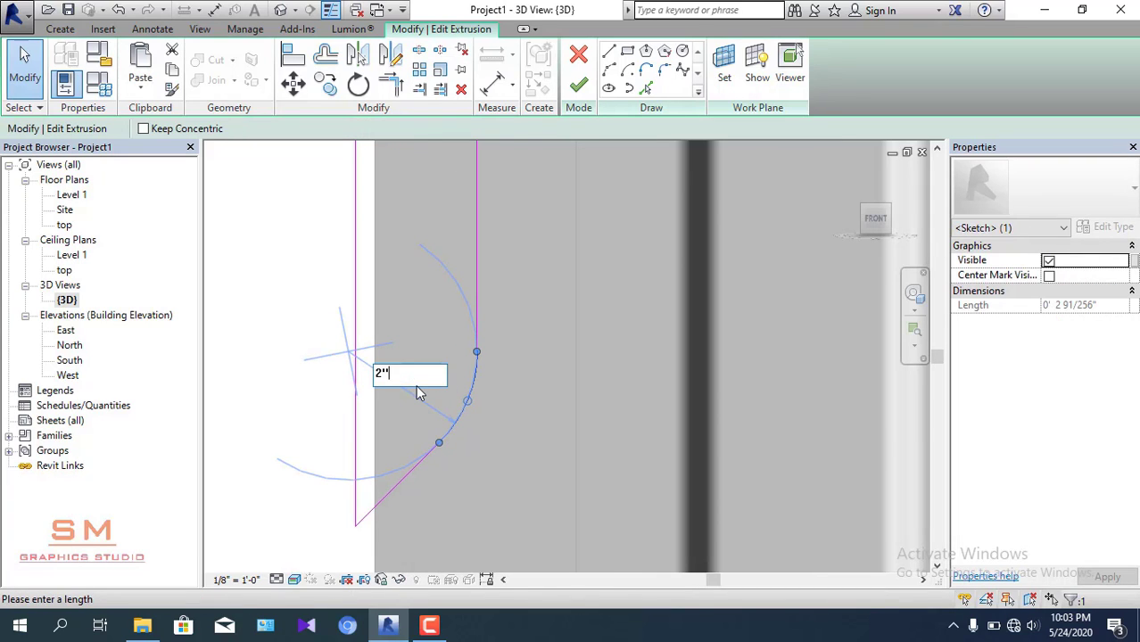
key(Return)
scroll(429, 397, down, 2)
scroll(437, 393, down, 1)
key(Escape)
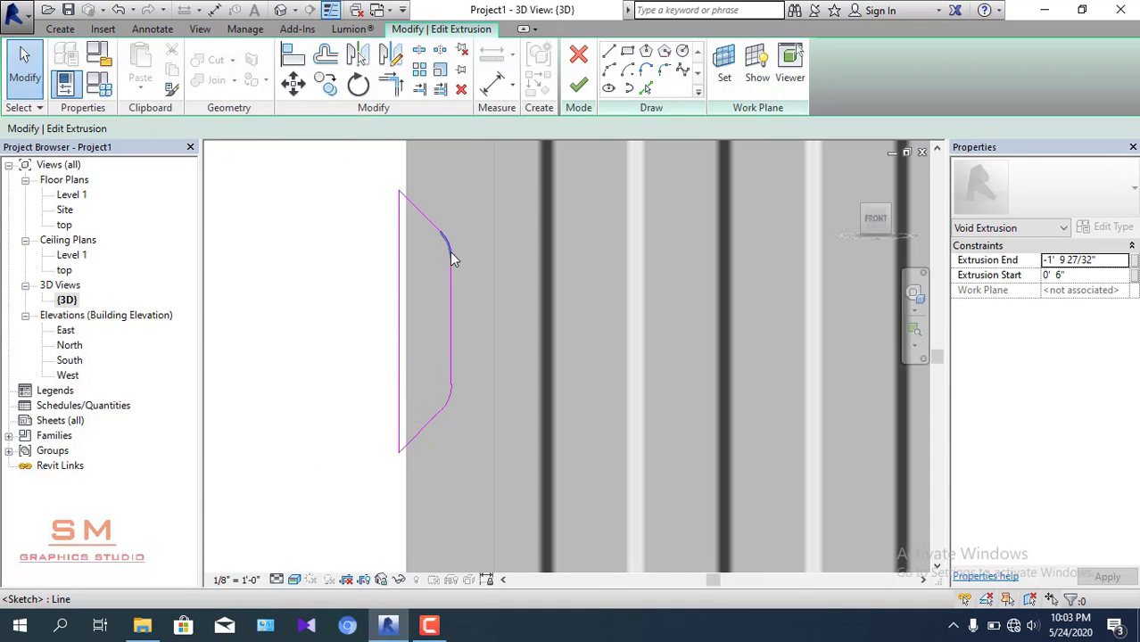
scroll(450, 268, down, 1)
scroll(447, 322, down, 1)
scroll(457, 323, down, 1)
scroll(446, 397, down, 1)
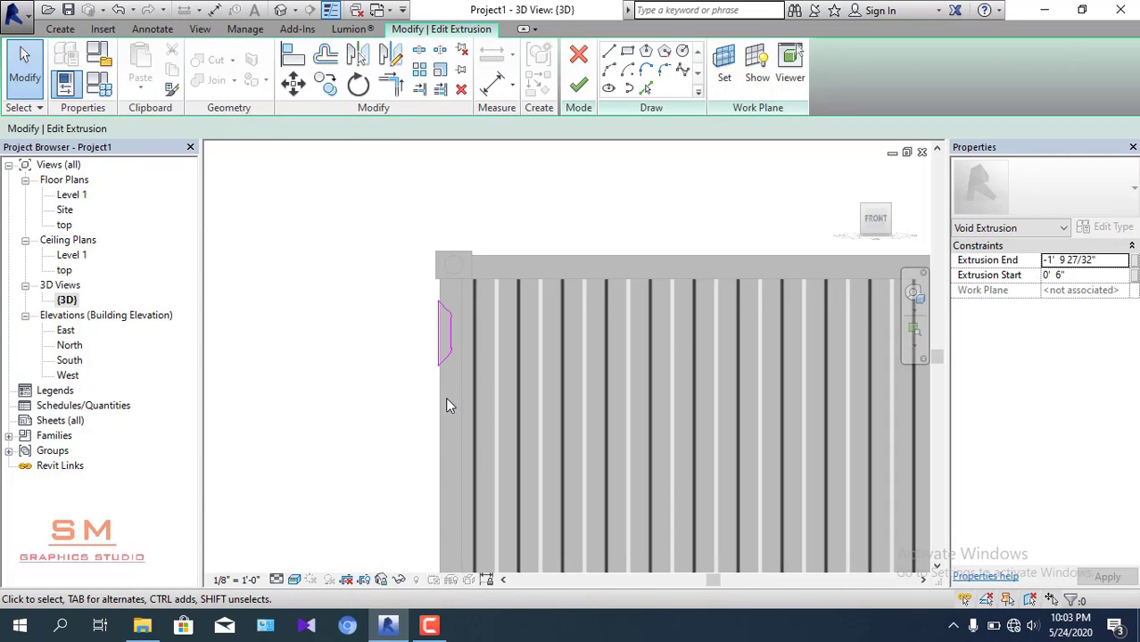
scroll(459, 366, down, 1)
- Copy the rounded vent profile once, placing the duplicate directly below the original
middle_drag(459, 366, 466, 271)
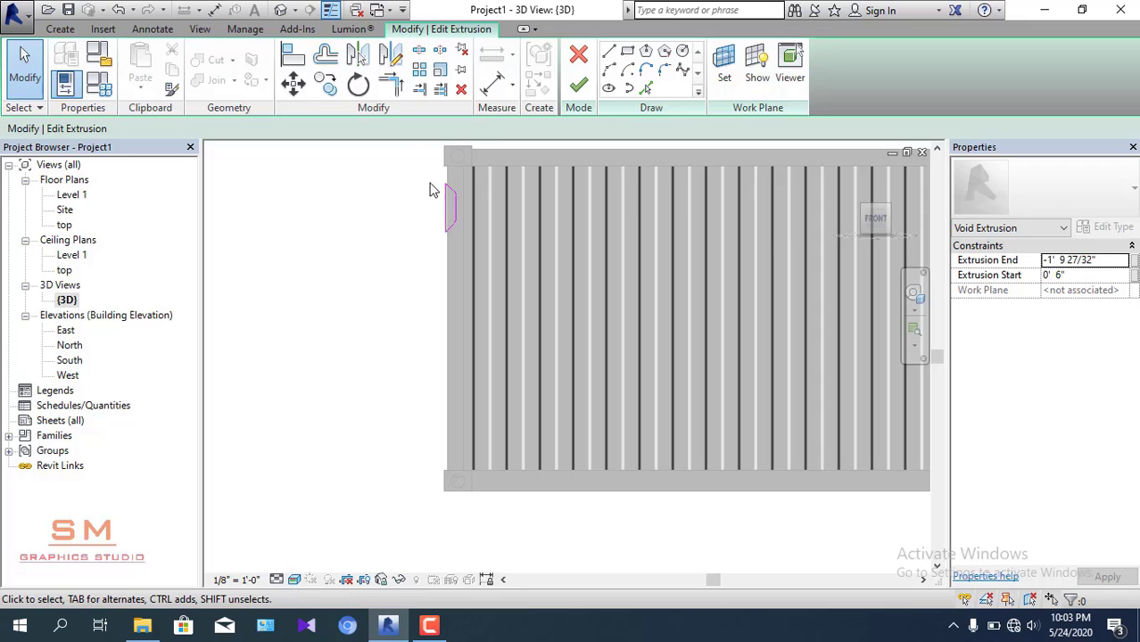
click(449, 204)
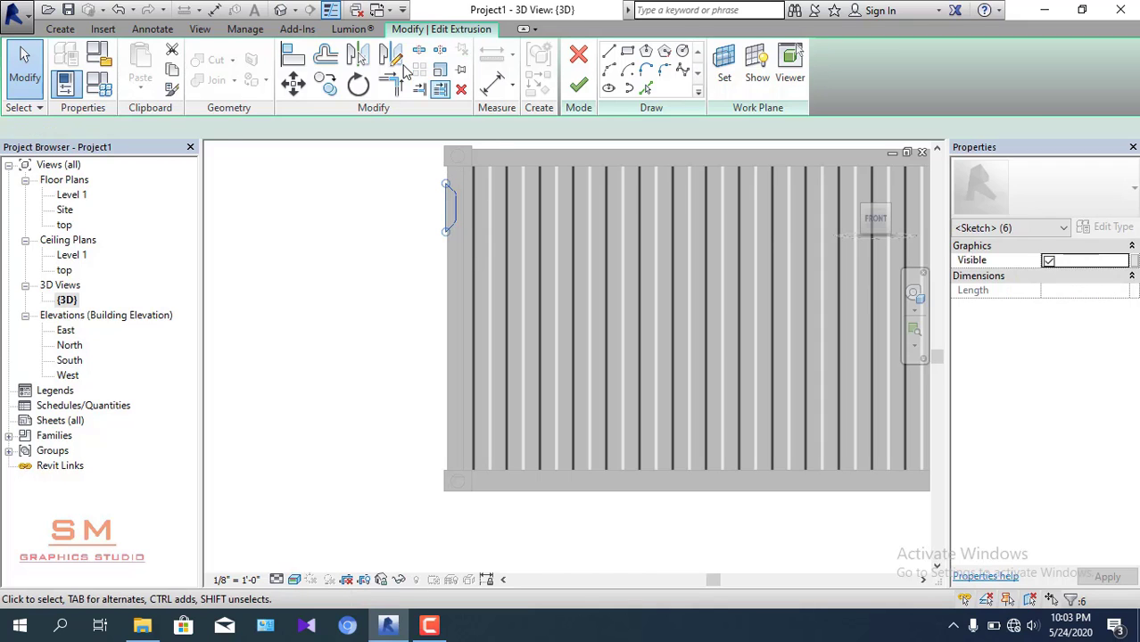
click(328, 84)
scroll(470, 197, up, 2)
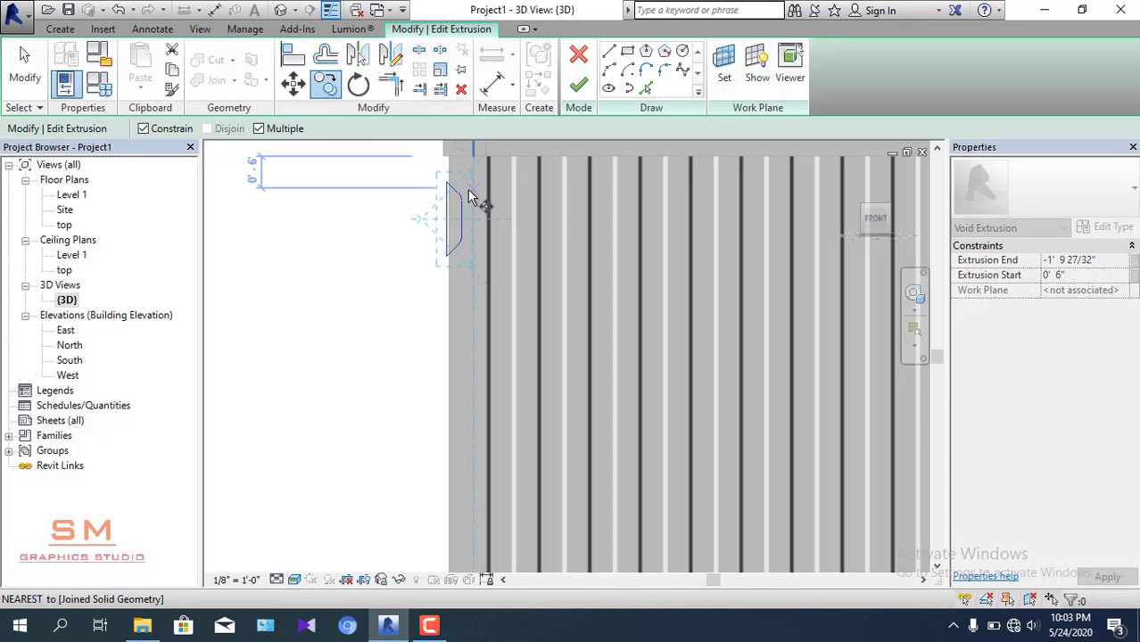
scroll(470, 197, up, 1)
click(471, 186)
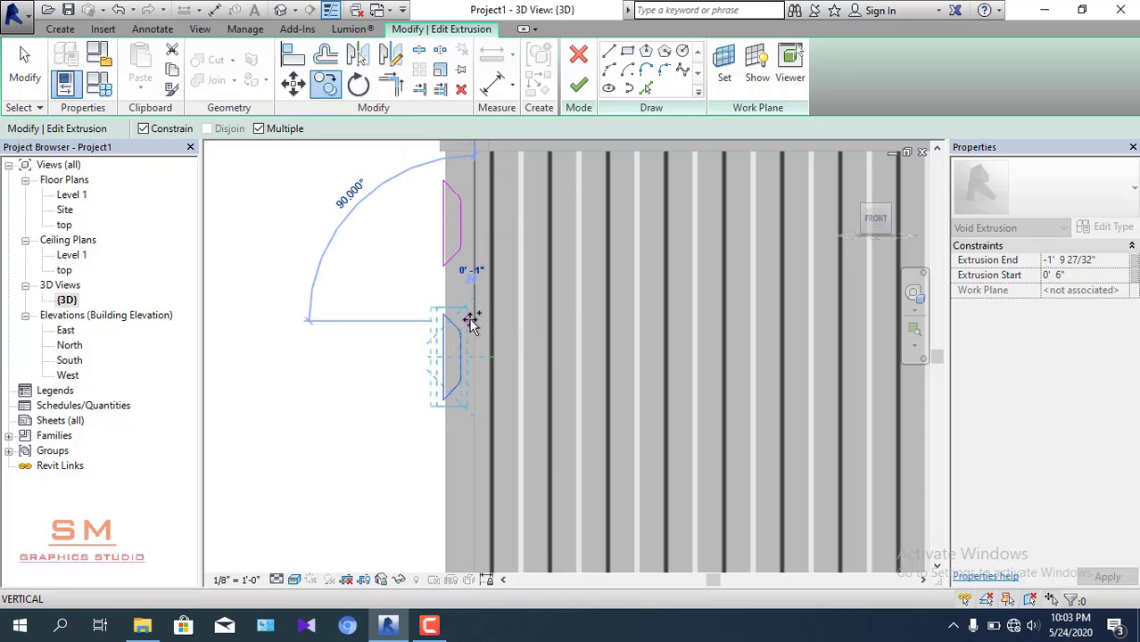
scroll(476, 268, down, 2)
scroll(468, 252, down, 2)
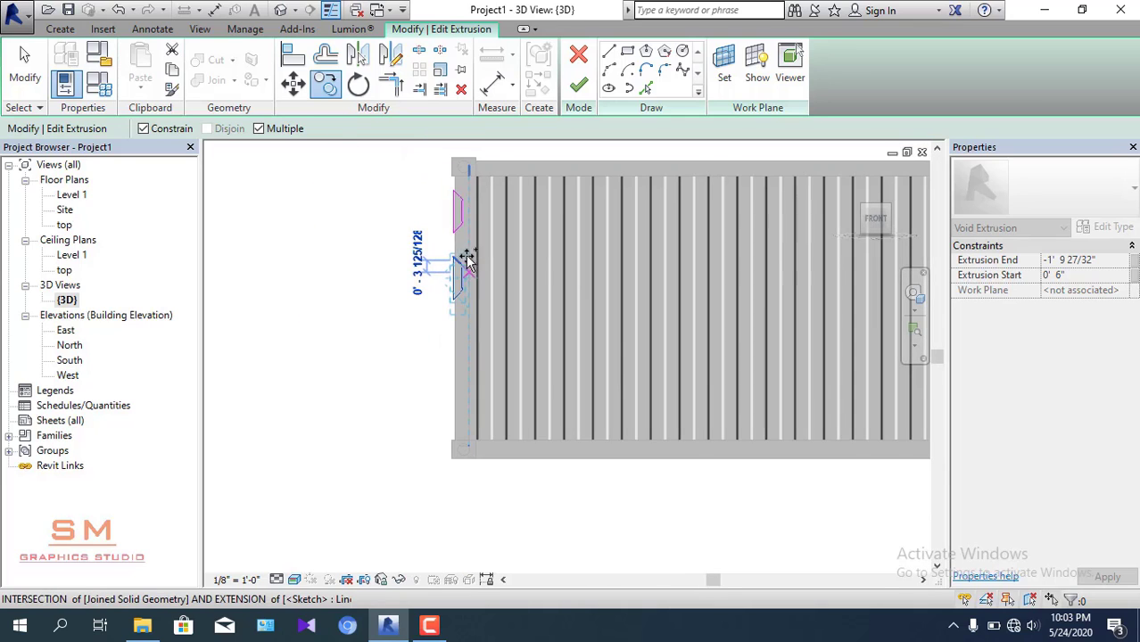
click(467, 257)
key(Escape)
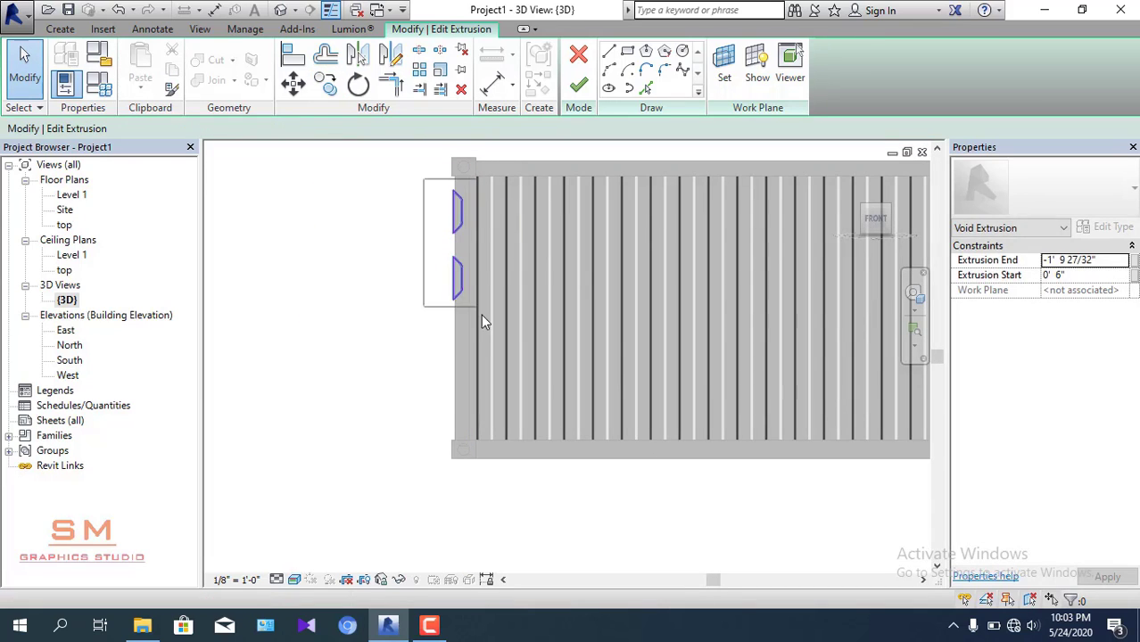
- Copy both vent profiles together 3'-5" lower to make four
drag(481, 316, 487, 324)
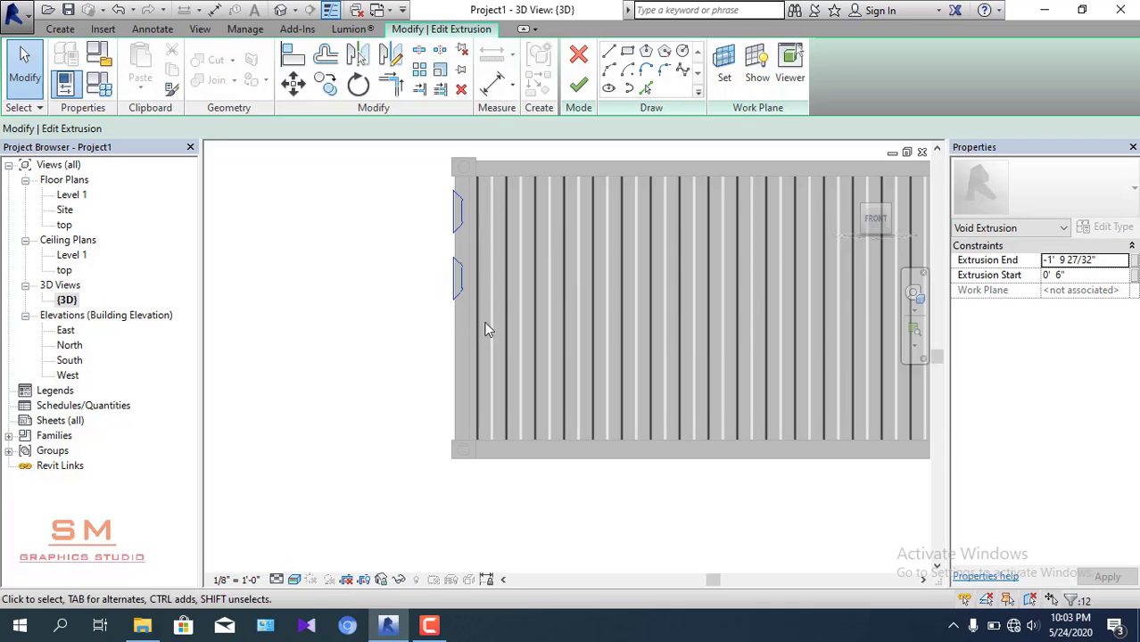
click(326, 83)
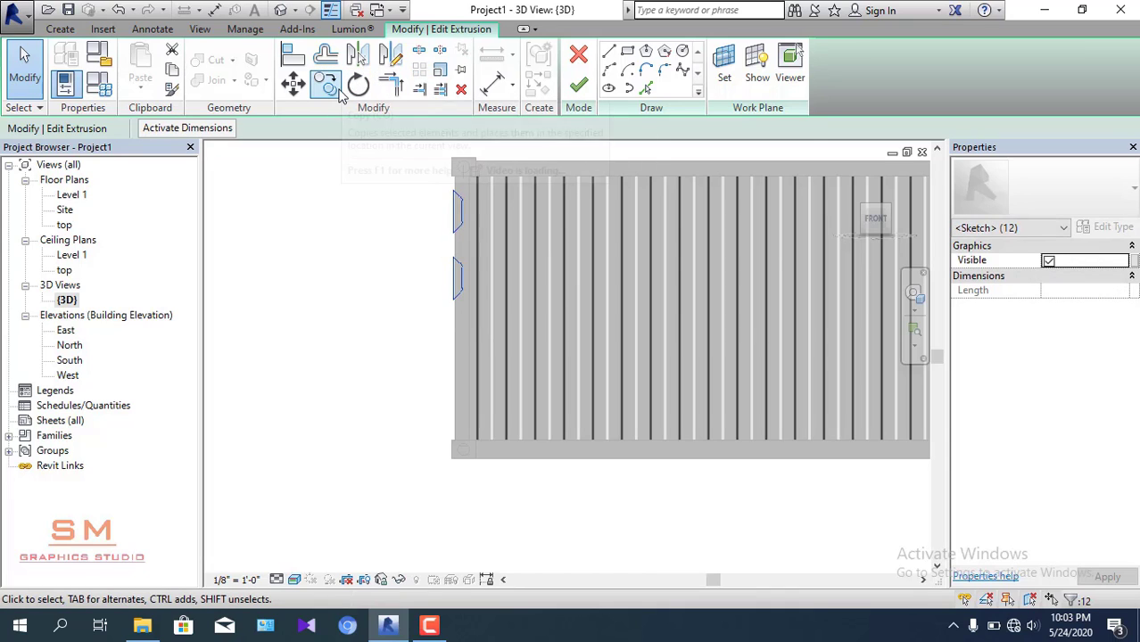
click(453, 301)
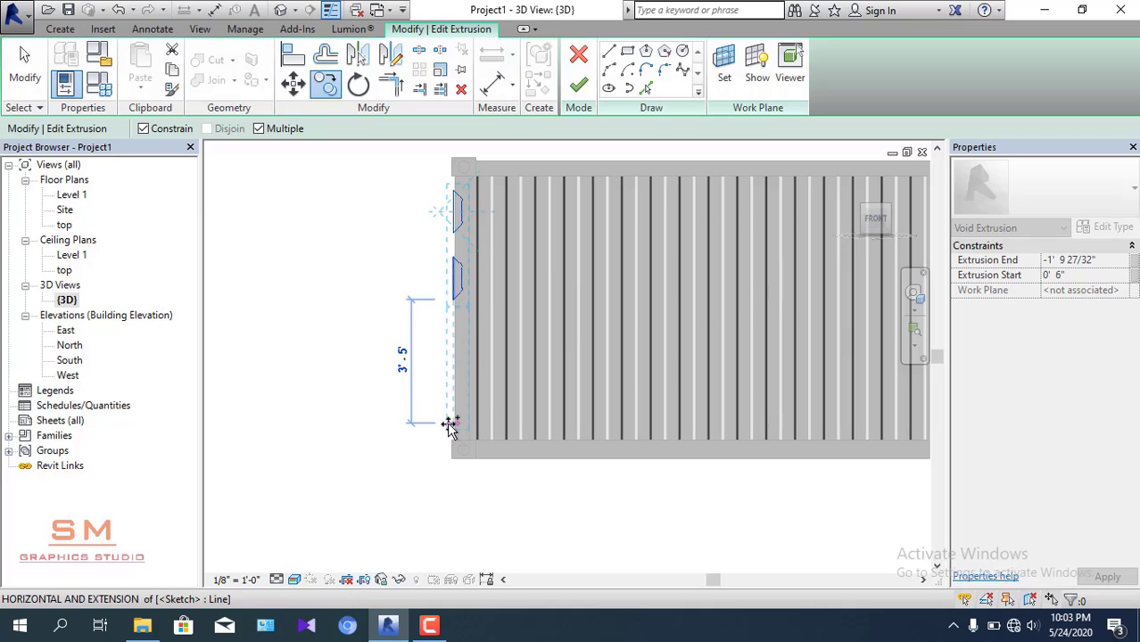
click(450, 425)
key(Escape)
key(Escape)
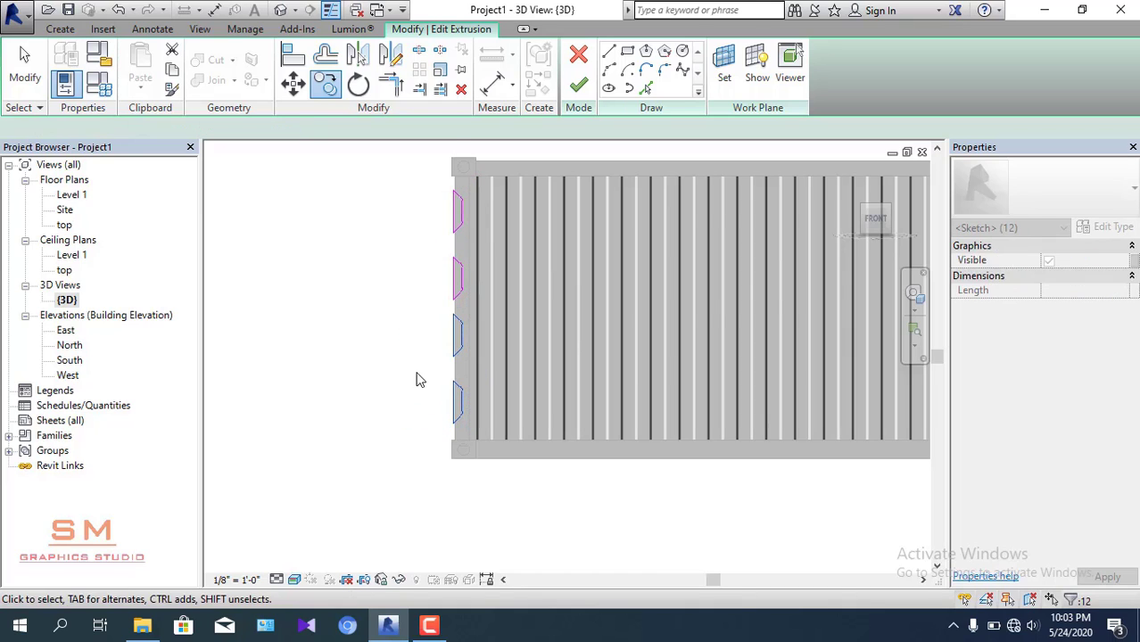
- Check the second, third and bottom vent shapes by selecting each one
scroll(461, 314, up, 1)
scroll(459, 306, up, 1)
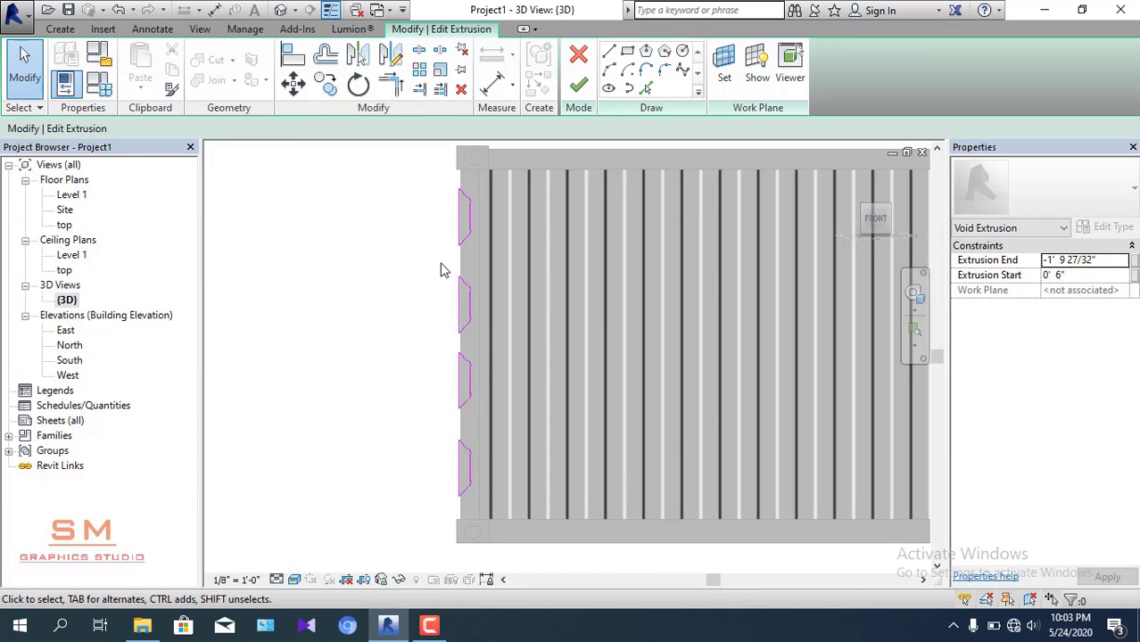
click(480, 339)
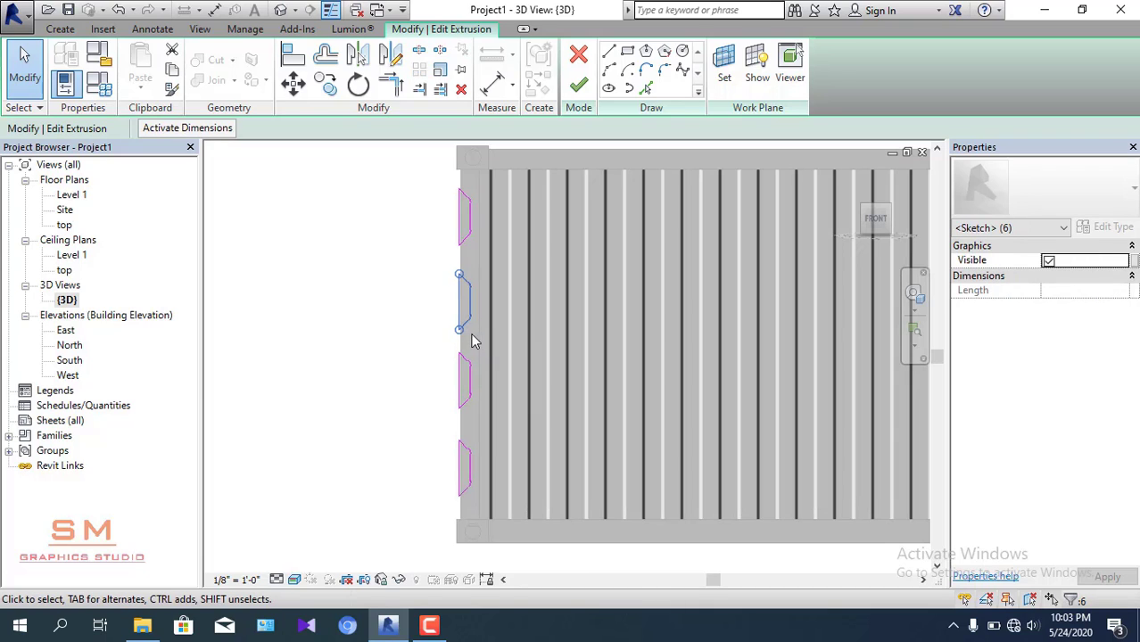
click(430, 348)
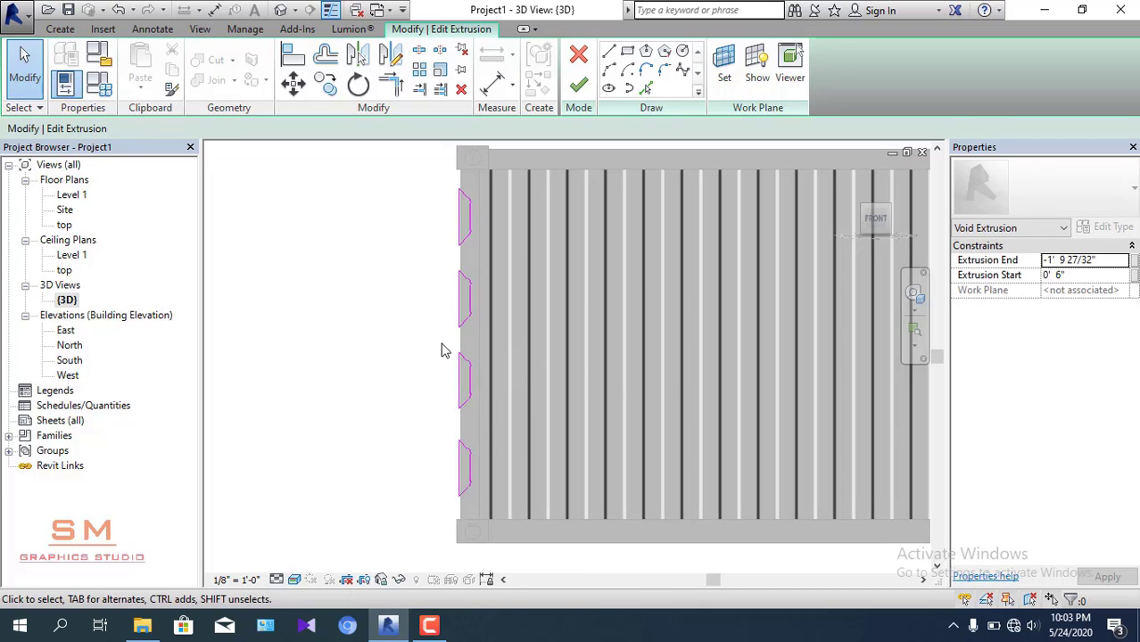
click(471, 412)
click(429, 430)
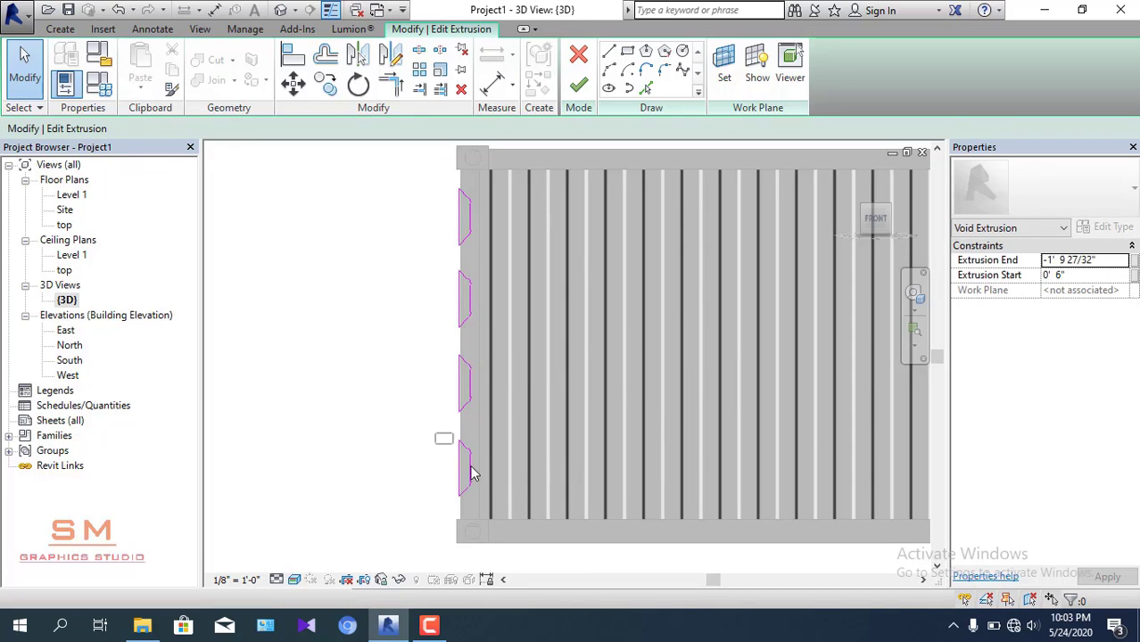
click(488, 509)
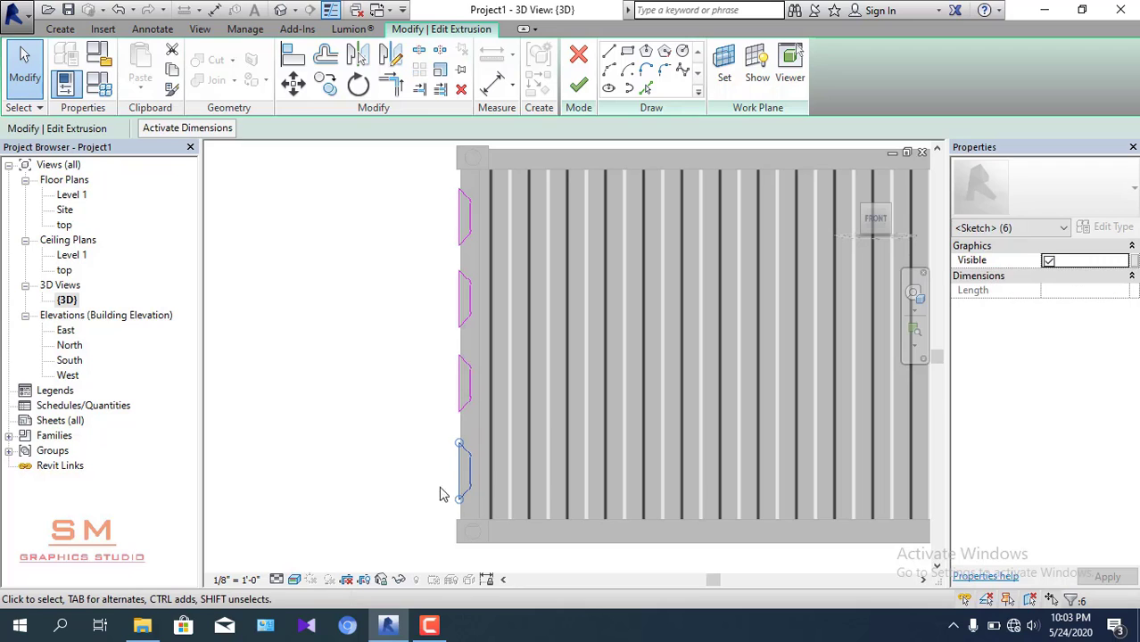
click(399, 436)
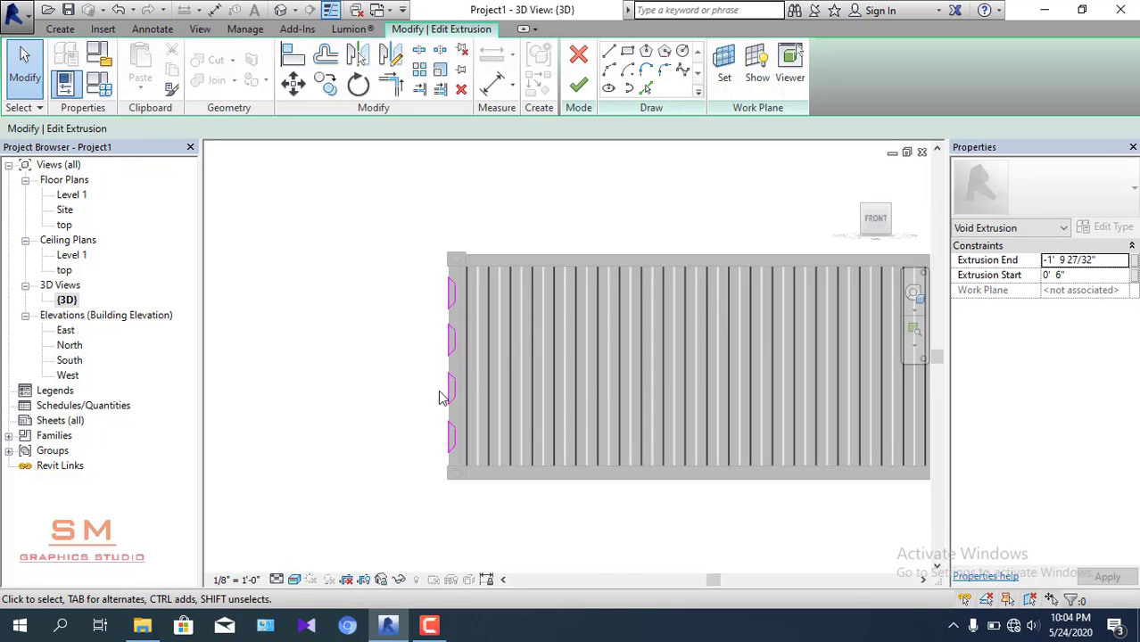
- Finish the vent void sketch and select the resulting cutout in the 3D view
click(580, 100)
click(565, 193)
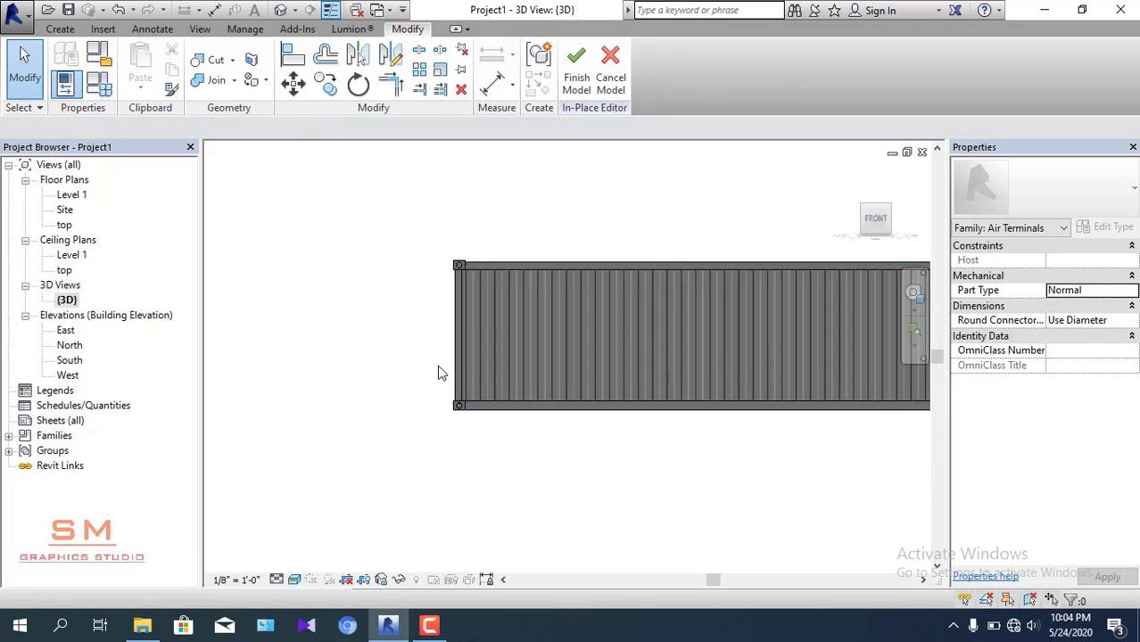
mouse_move(426, 428)
shift+middle_down()
mouse_move(540, 492)
mouse_move(578, 471)
shift+middle_up()
scroll(578, 471, up, 2)
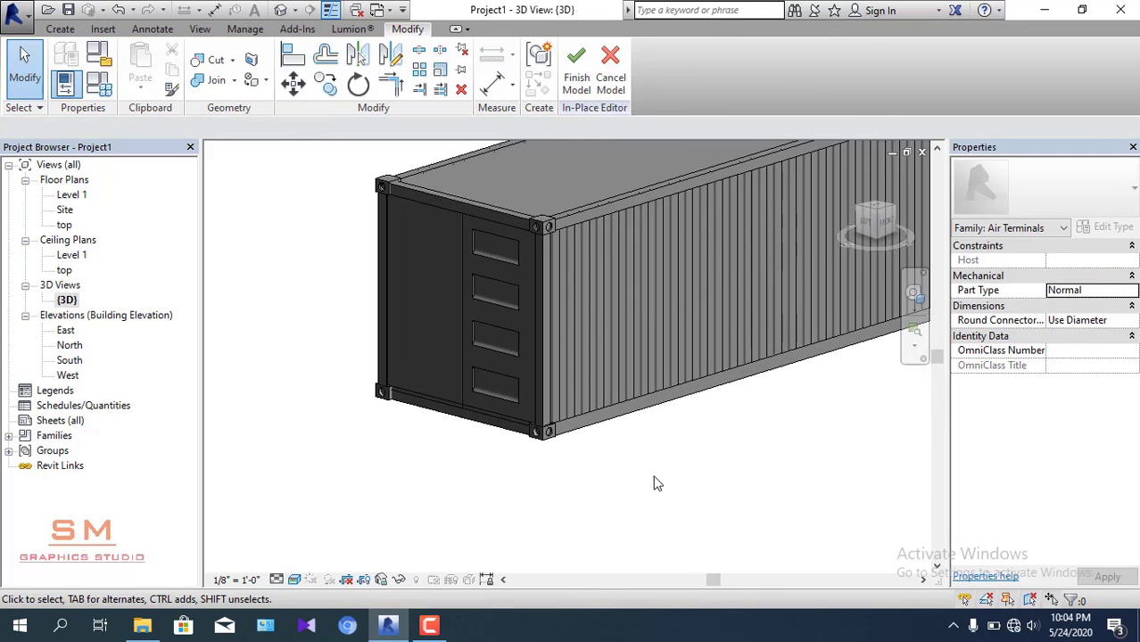
scroll(489, 391, up, 2)
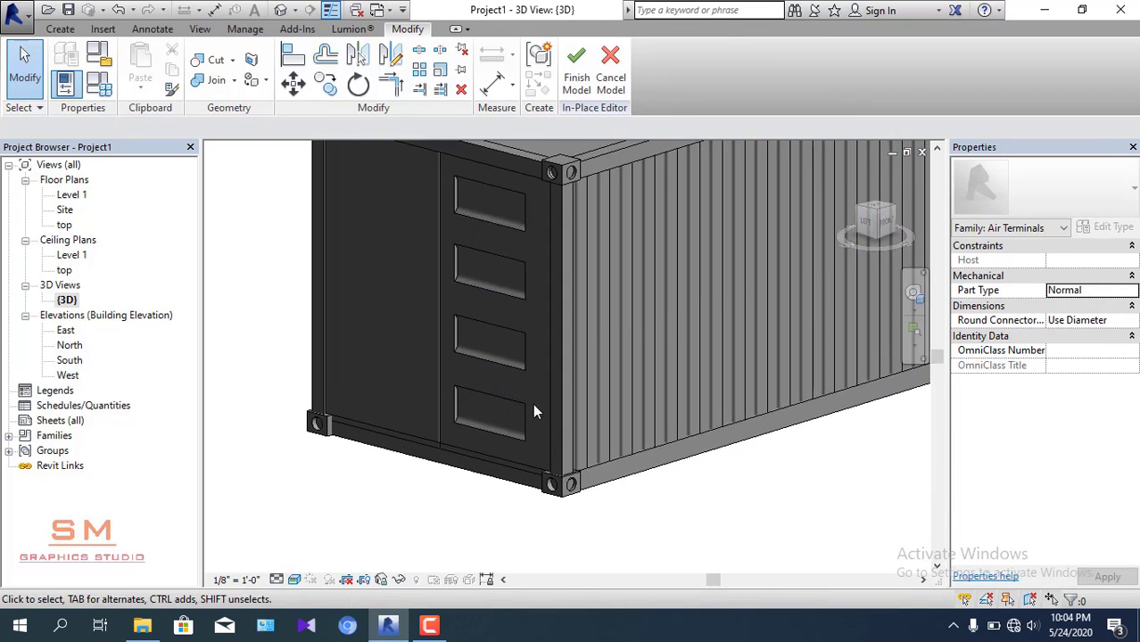
click(522, 407)
scroll(853, 270, down, 3)
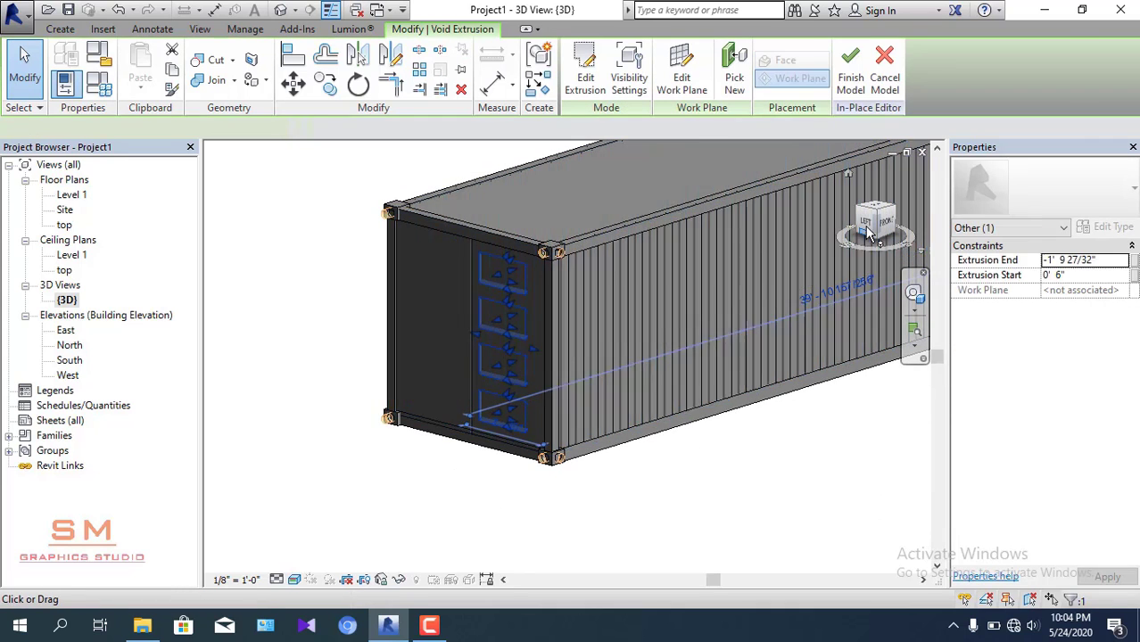
- Copy the vent void with CO from the right door onto the left door, viewed from LEFT
drag(877, 230, 870, 234)
click(867, 229)
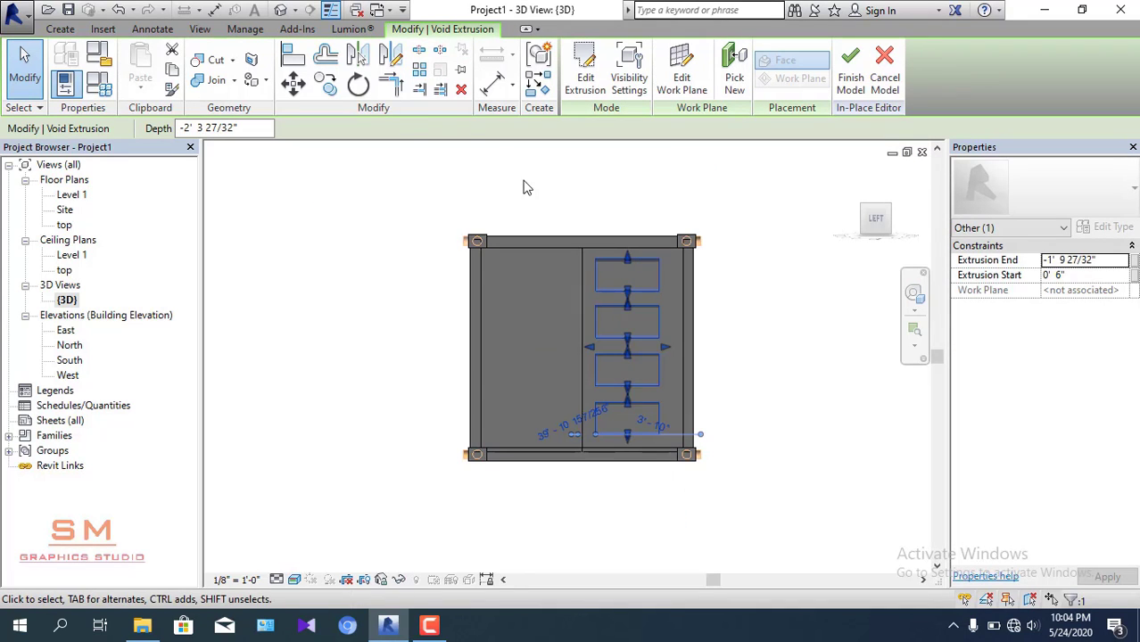
key(c)
key(o)
scroll(609, 425, up, 1)
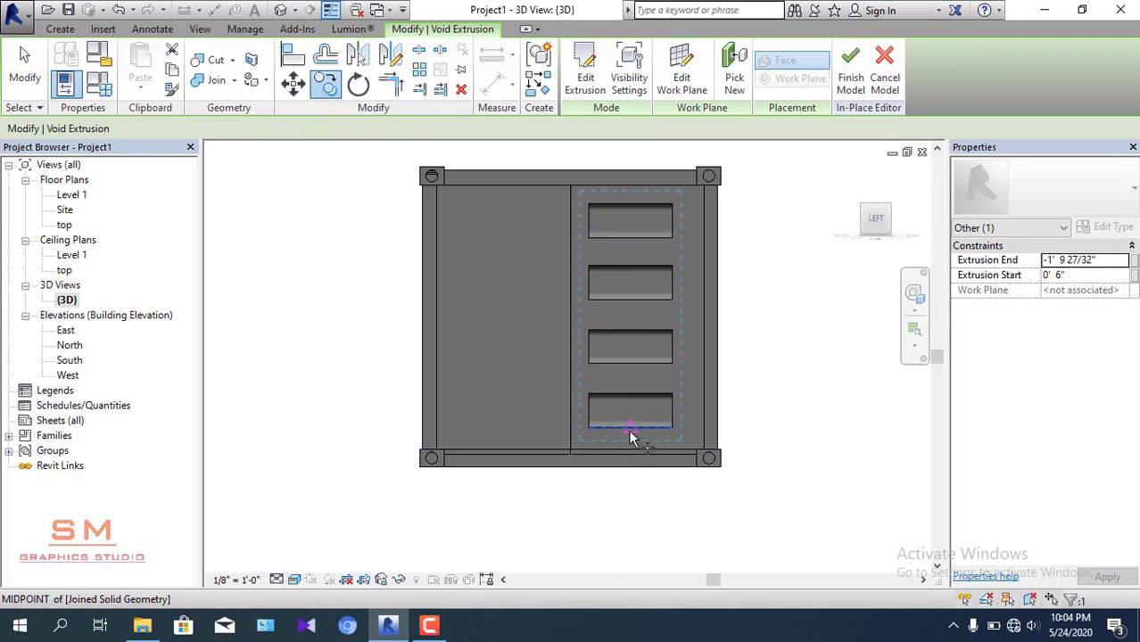
click(631, 434)
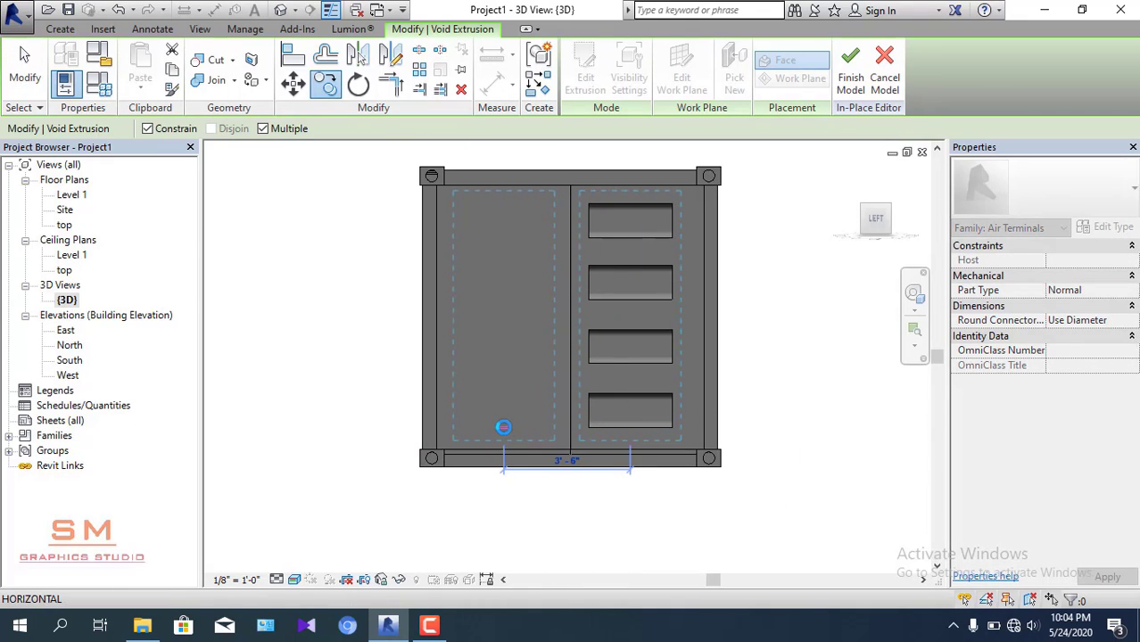
click(504, 428)
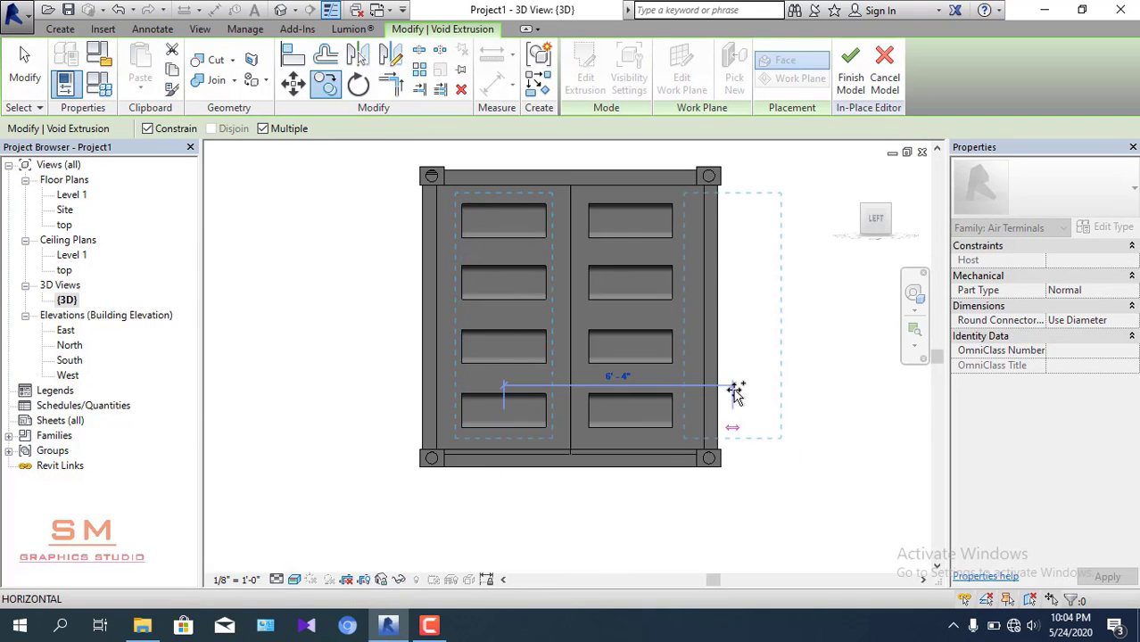
key(Escape)
key(Escape)
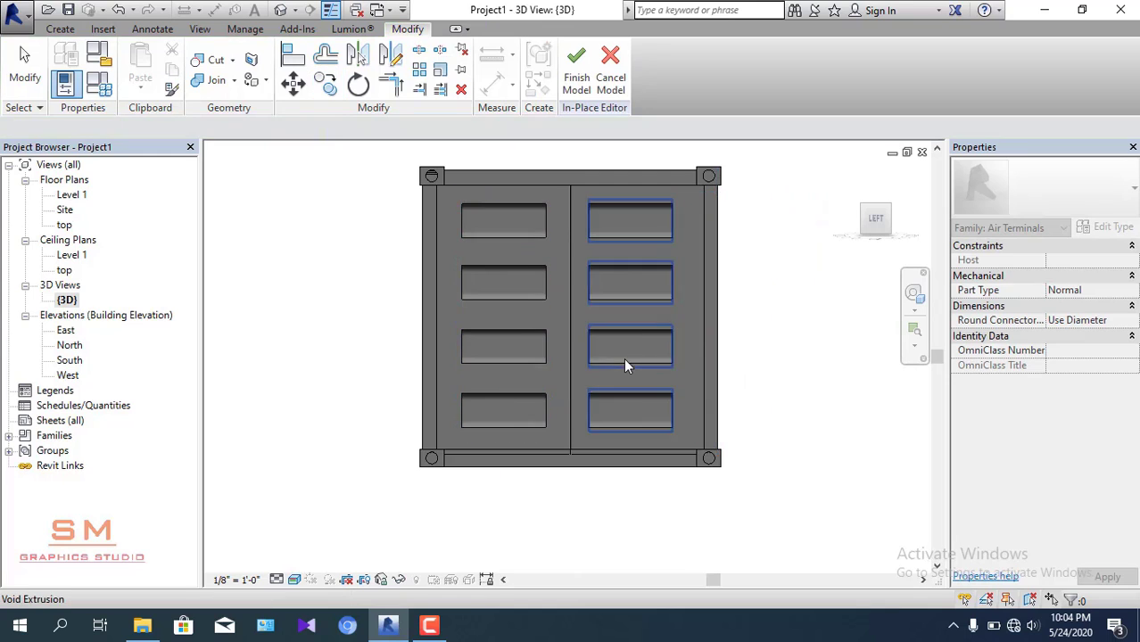
scroll(633, 373, down, 2)
scroll(647, 465, down, 1)
shift+middle_drag(647, 466, 555, 507)
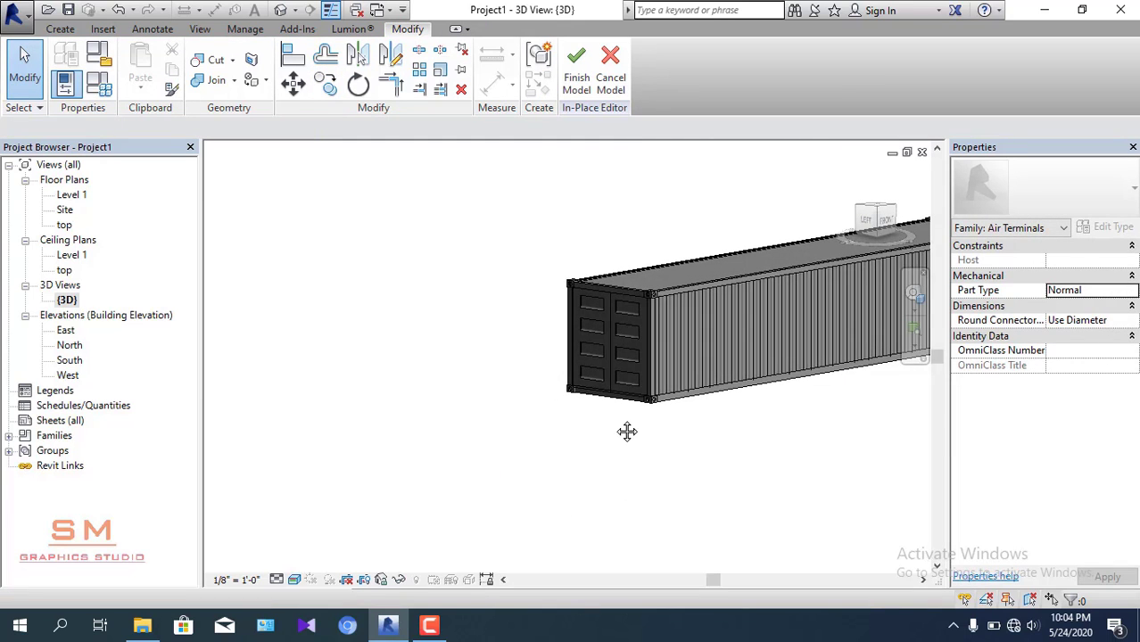
middle_drag(626, 431, 401, 410)
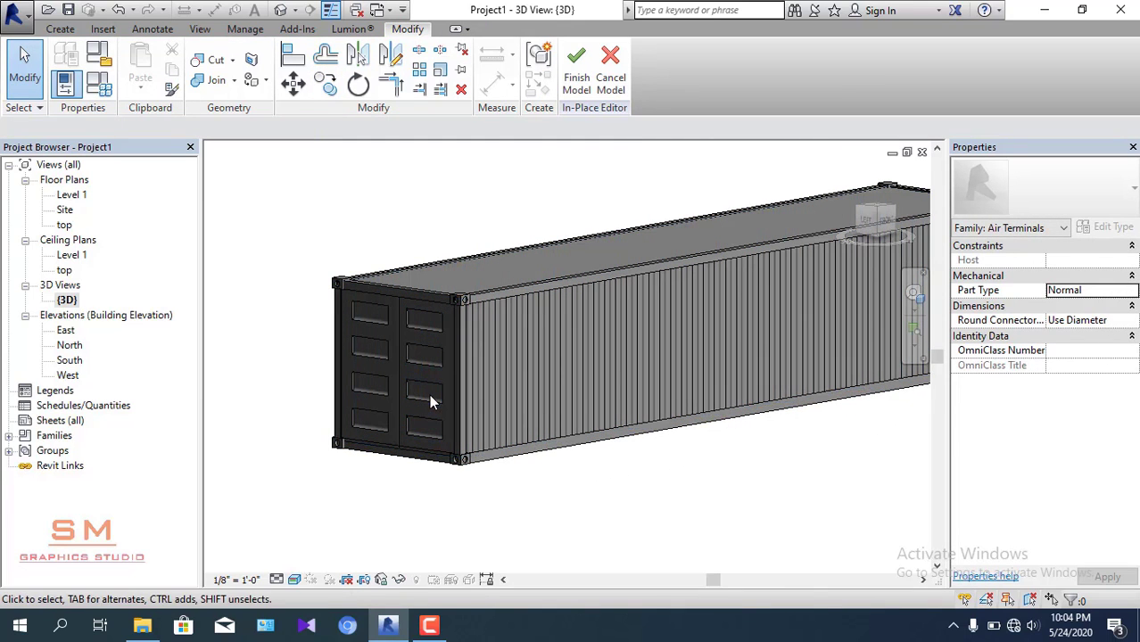
- In the Level 1 plan, mirror-copy the vent void about a vertical axis at the container's top-edge midpoint
click(431, 400)
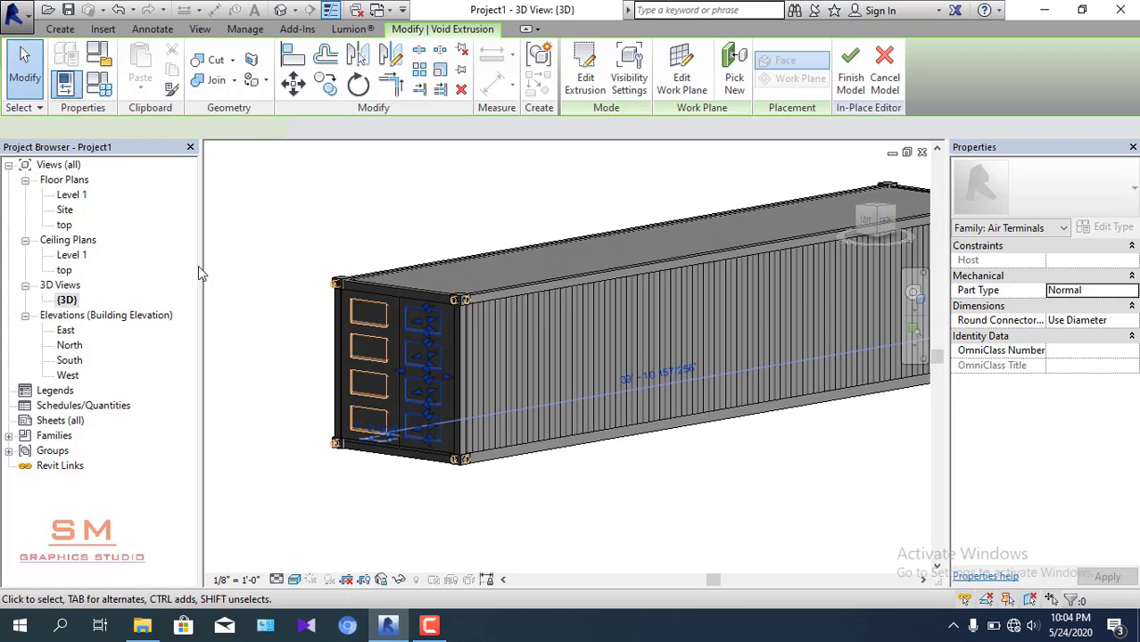
double_click(80, 196)
scroll(522, 365, down, 2)
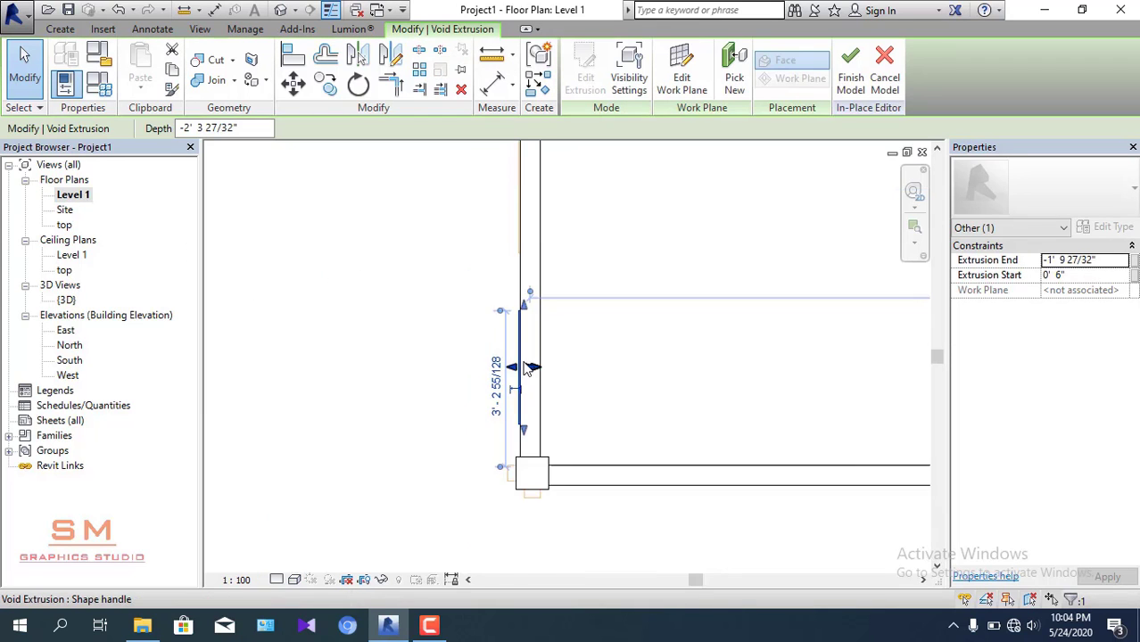
scroll(522, 366, down, 1)
middle_drag(522, 362, 248, 353)
scroll(248, 353, down, 2)
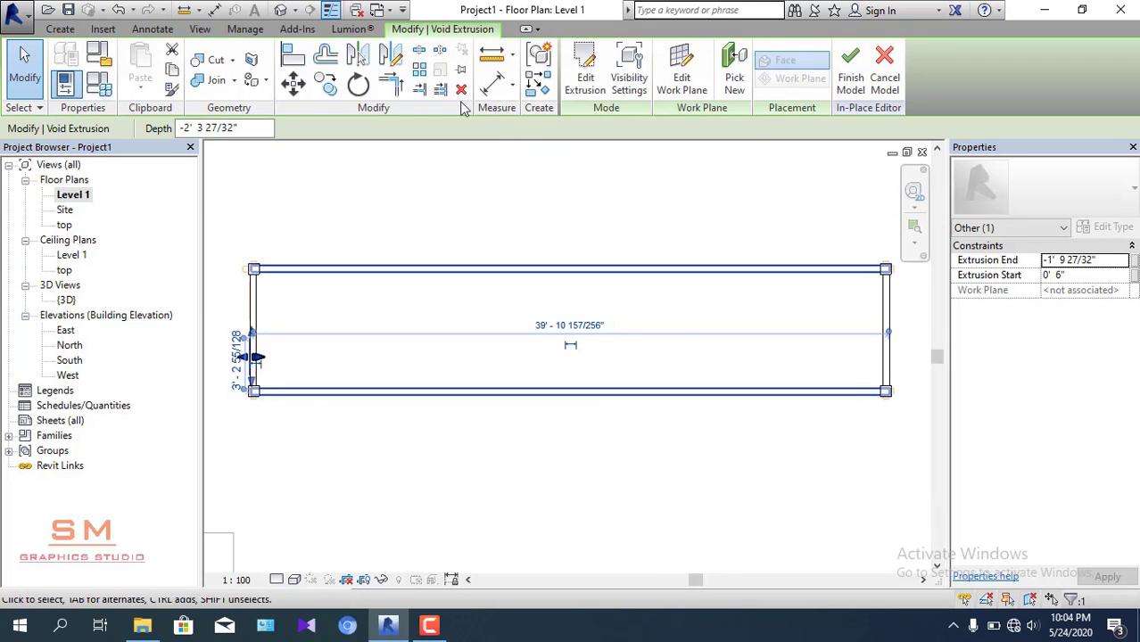
key(d)
key(m)
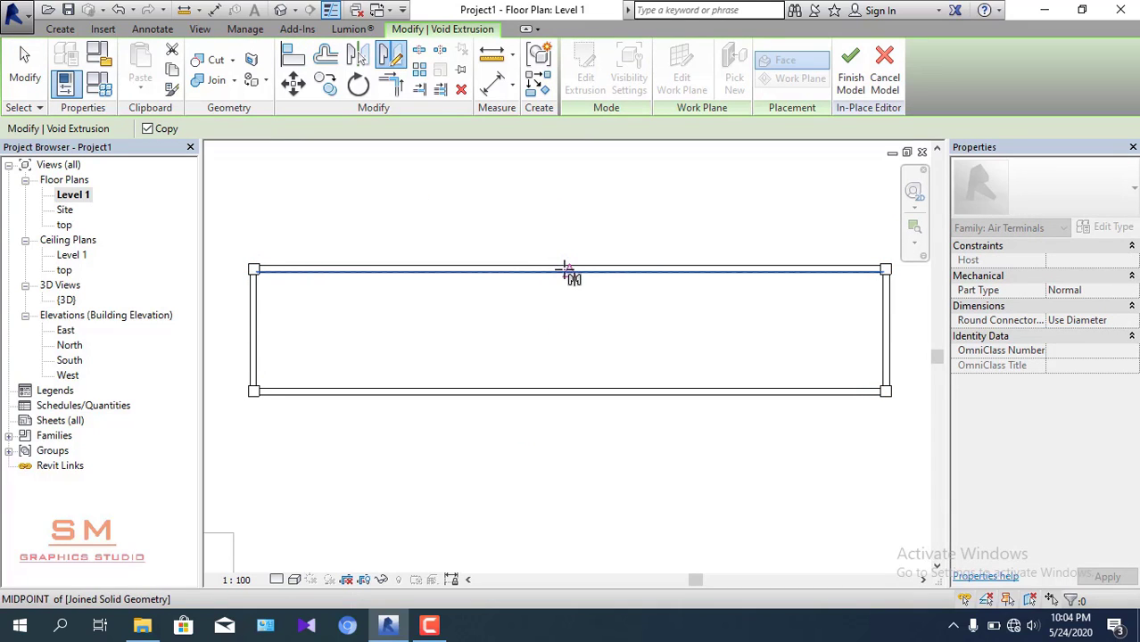
click(569, 271)
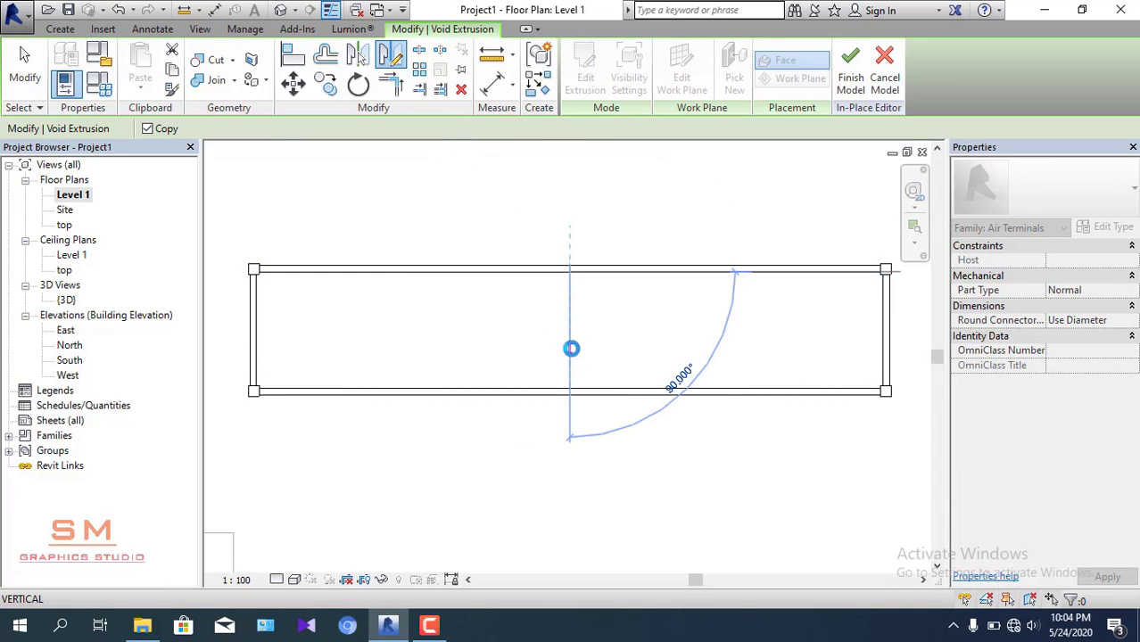
click(571, 342)
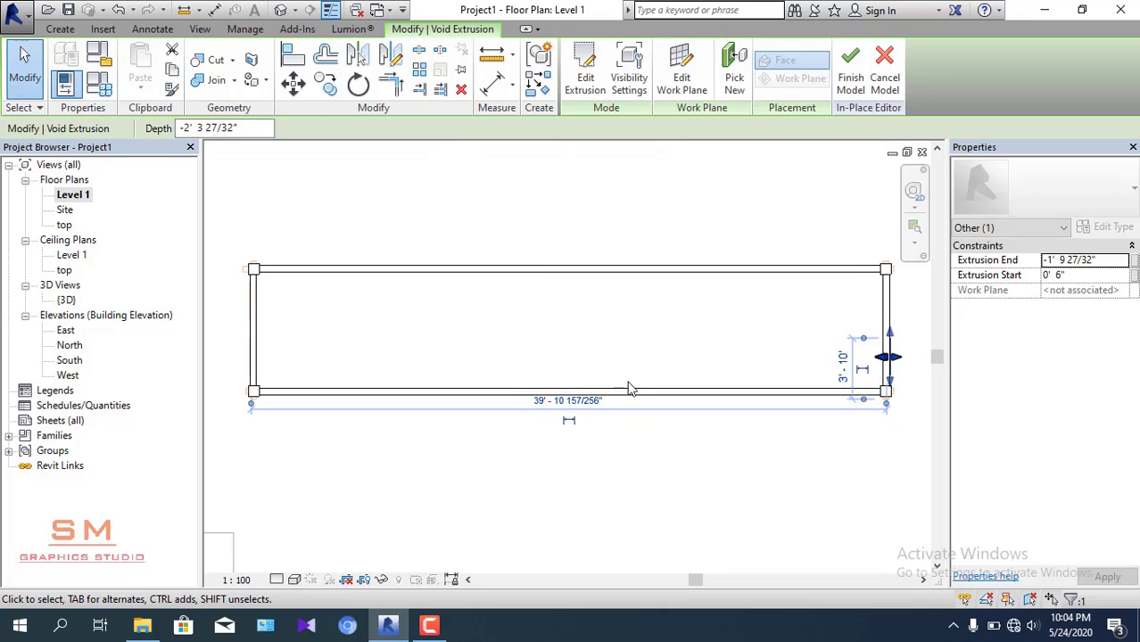
scroll(536, 397, down, 2)
double_click(66, 300)
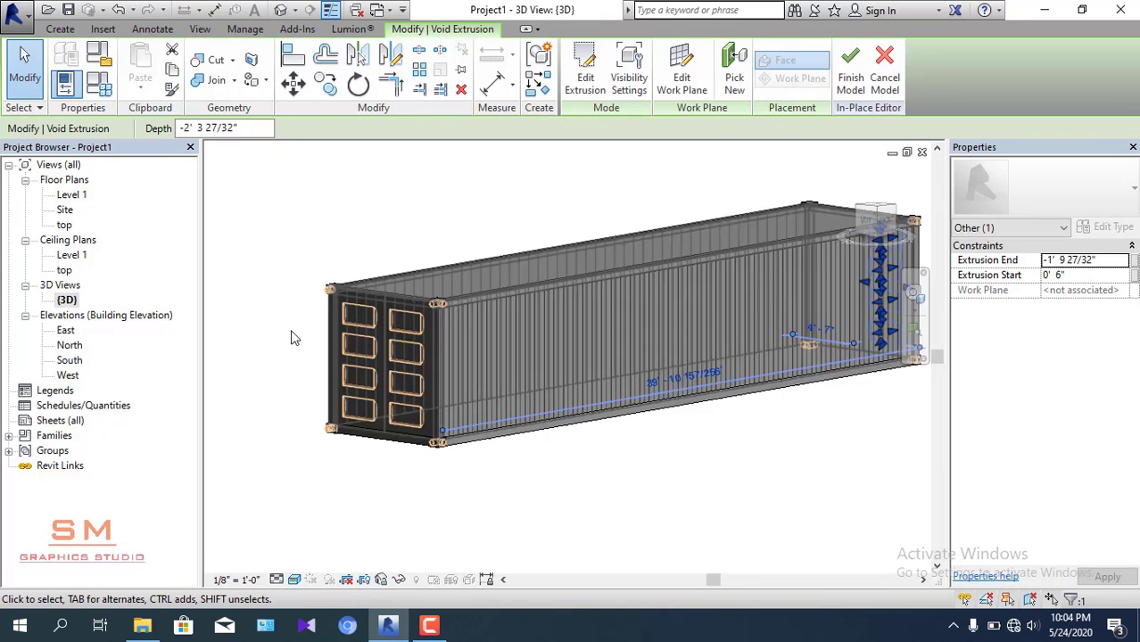
mouse_move(652, 422)
shift+middle_down()
mouse_move(754, 399)
mouse_move(564, 394)
shift+middle_up()
- Copy the far-end vent void from its bottom midpoint 3'-8" right onto the other door leaf
click(755, 399)
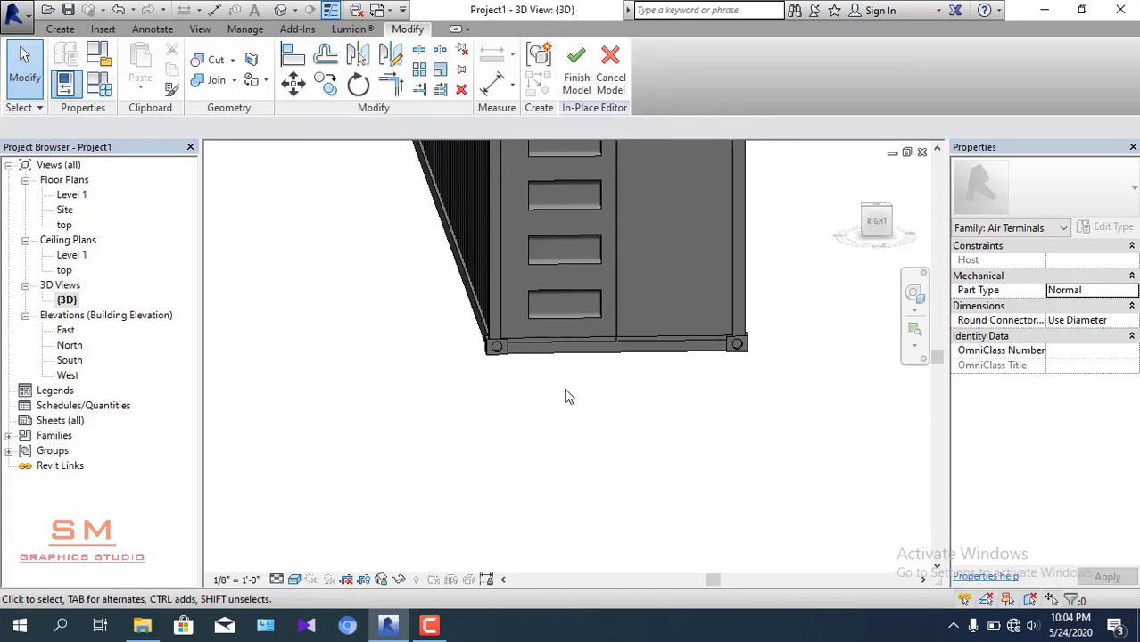
scroll(808, 249, down, 1)
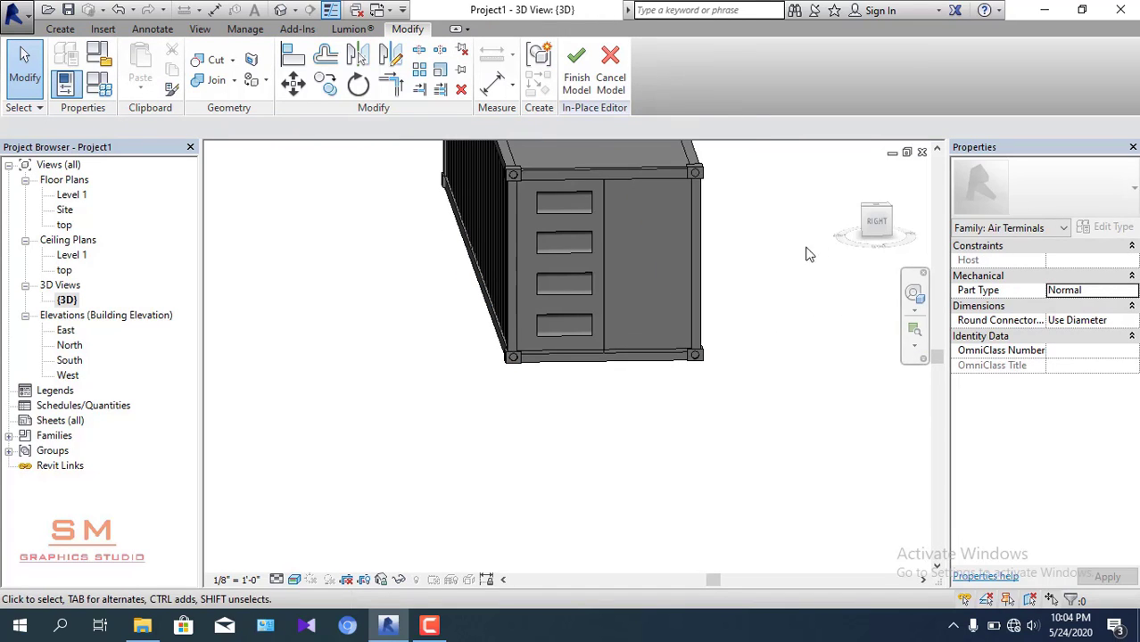
click(585, 252)
click(878, 222)
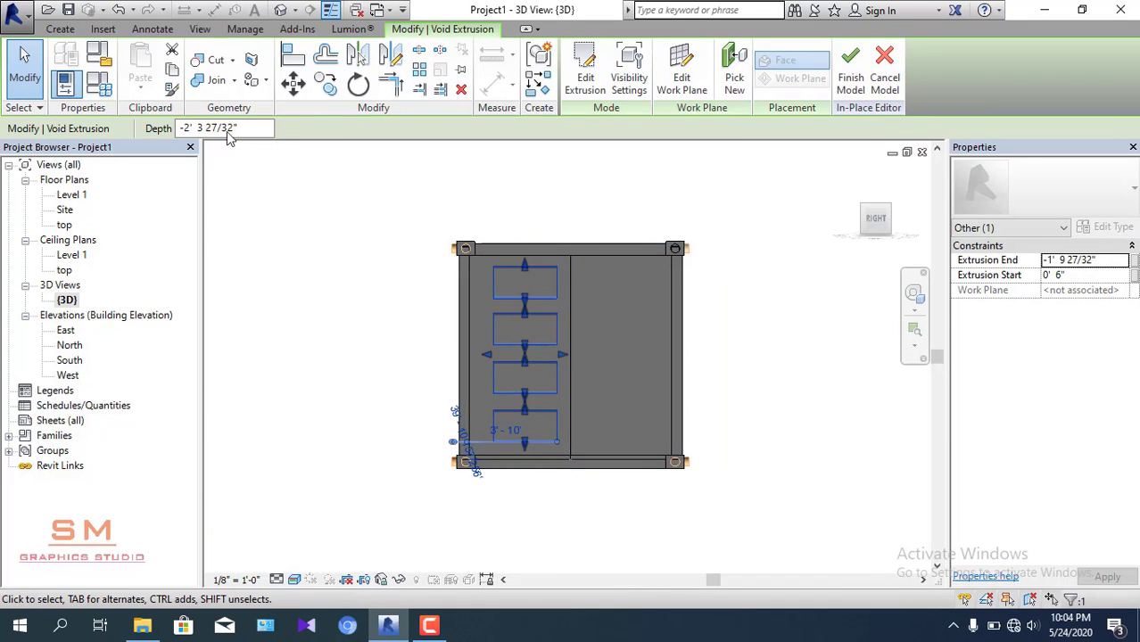
click(337, 94)
scroll(535, 435, up, 2)
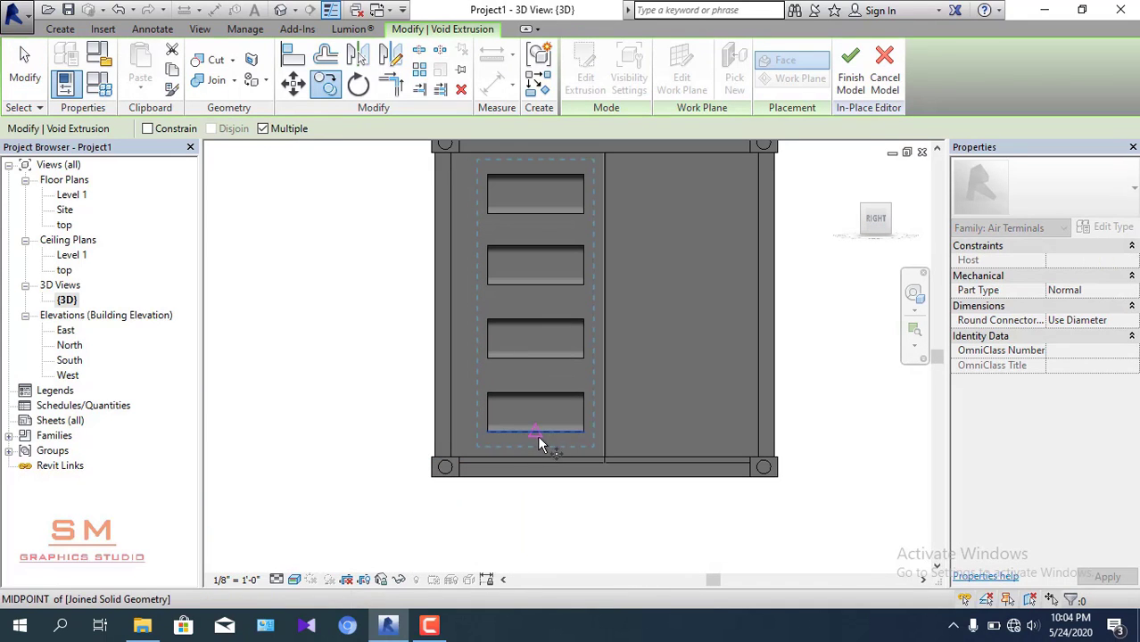
click(536, 438)
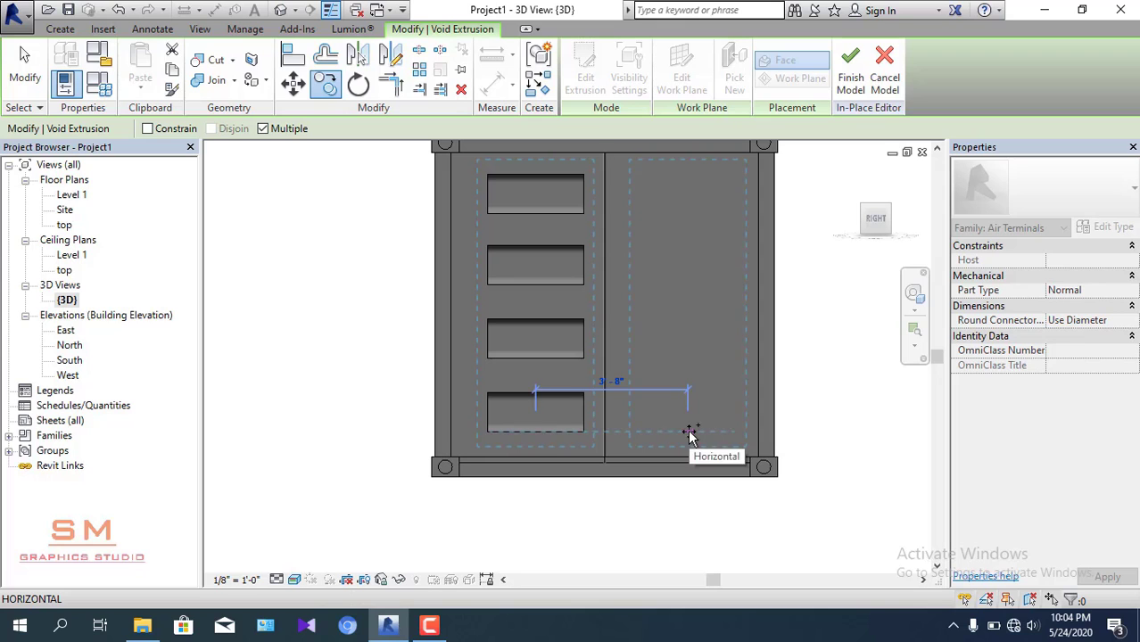
click(675, 425)
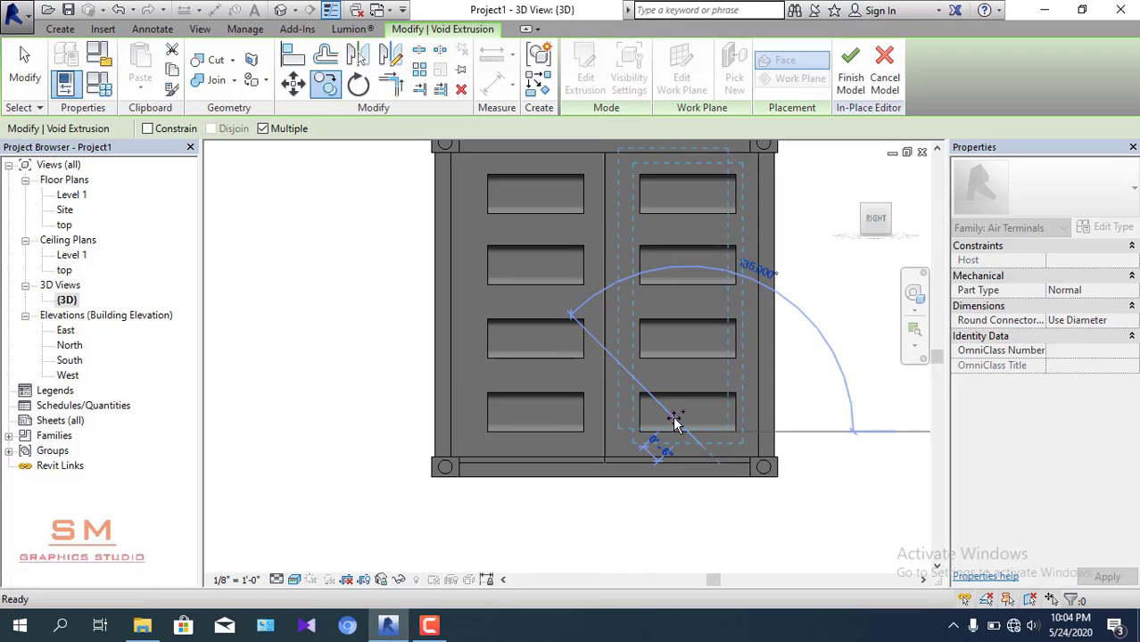
scroll(641, 482, down, 3)
key(Escape)
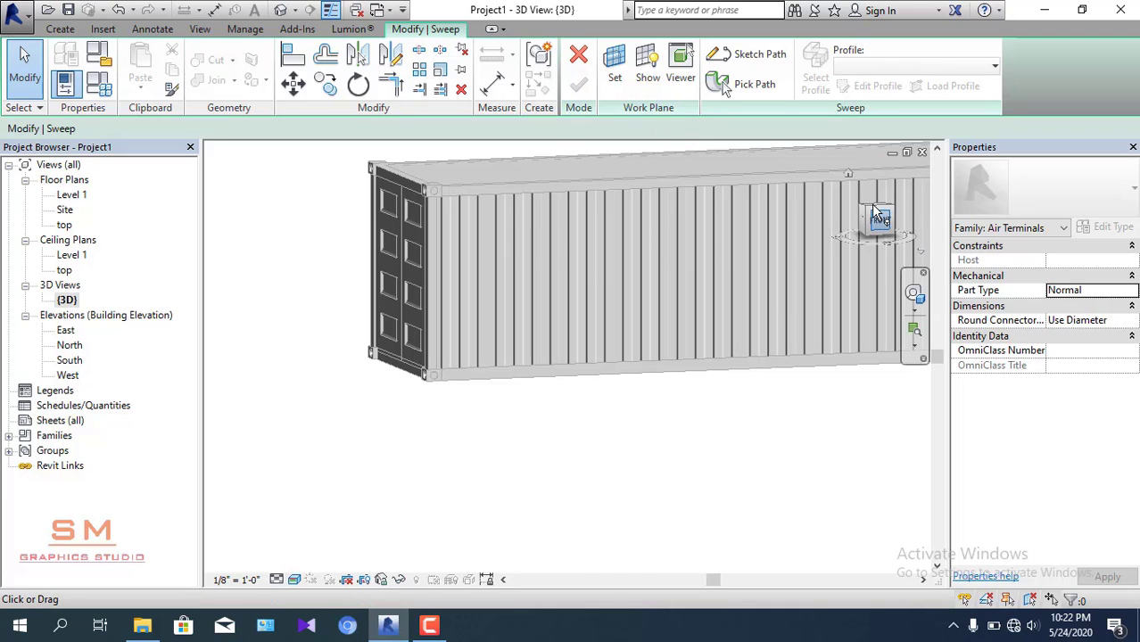
- From the FRONT view, set the sweep's work plane to the container's left end face
click(881, 237)
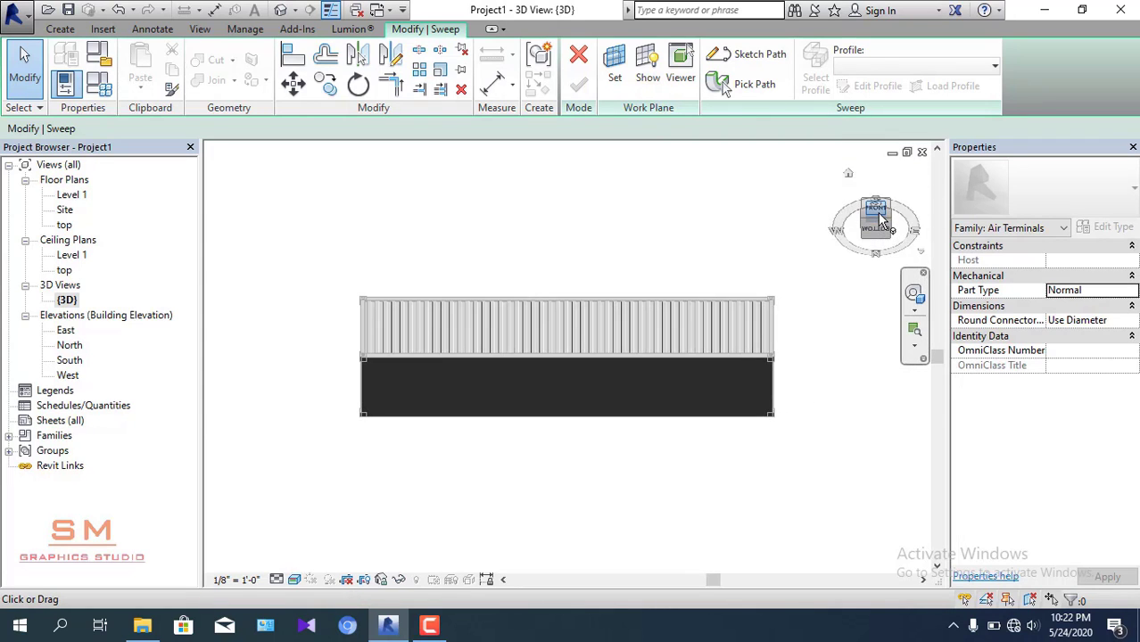
click(615, 72)
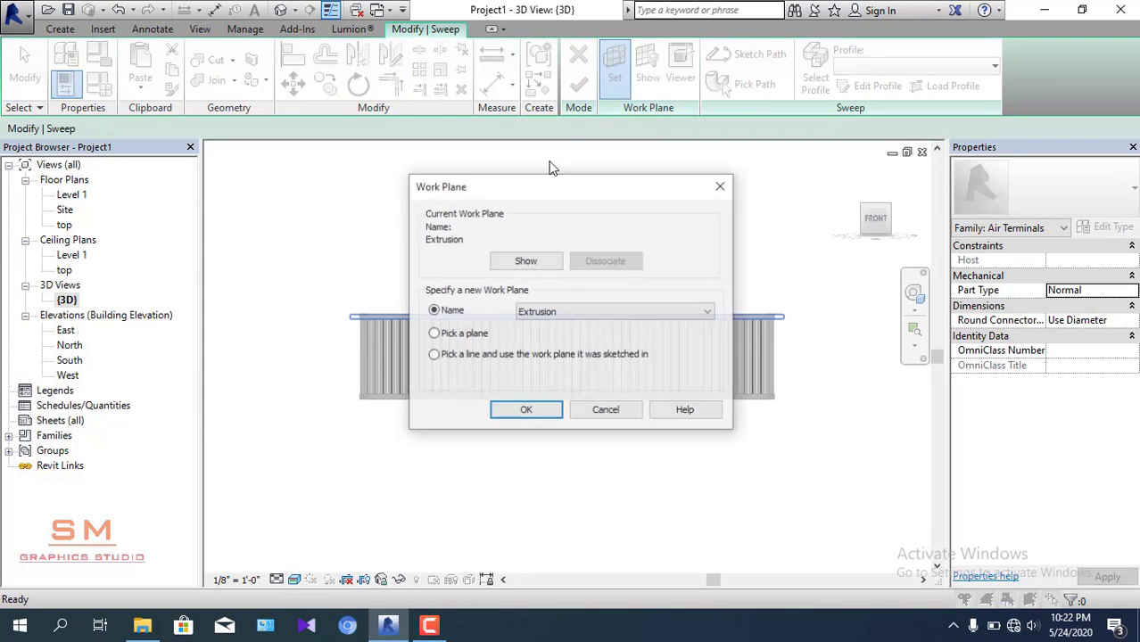
click(507, 406)
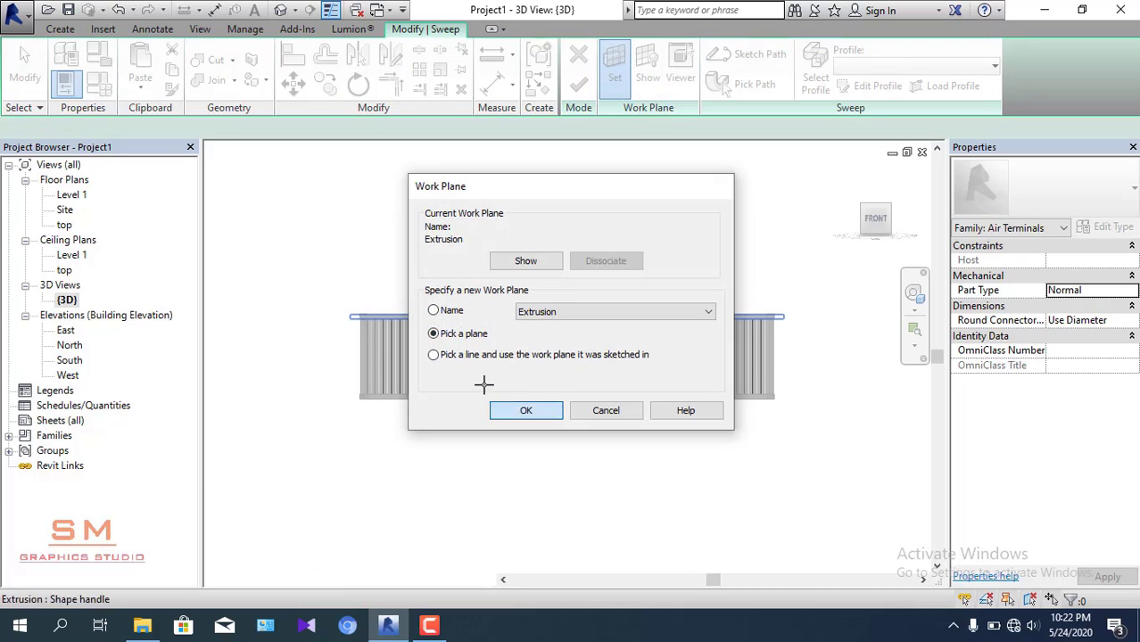
scroll(366, 328, up, 3)
middle_drag(357, 326, 518, 341)
scroll(509, 334, up, 1)
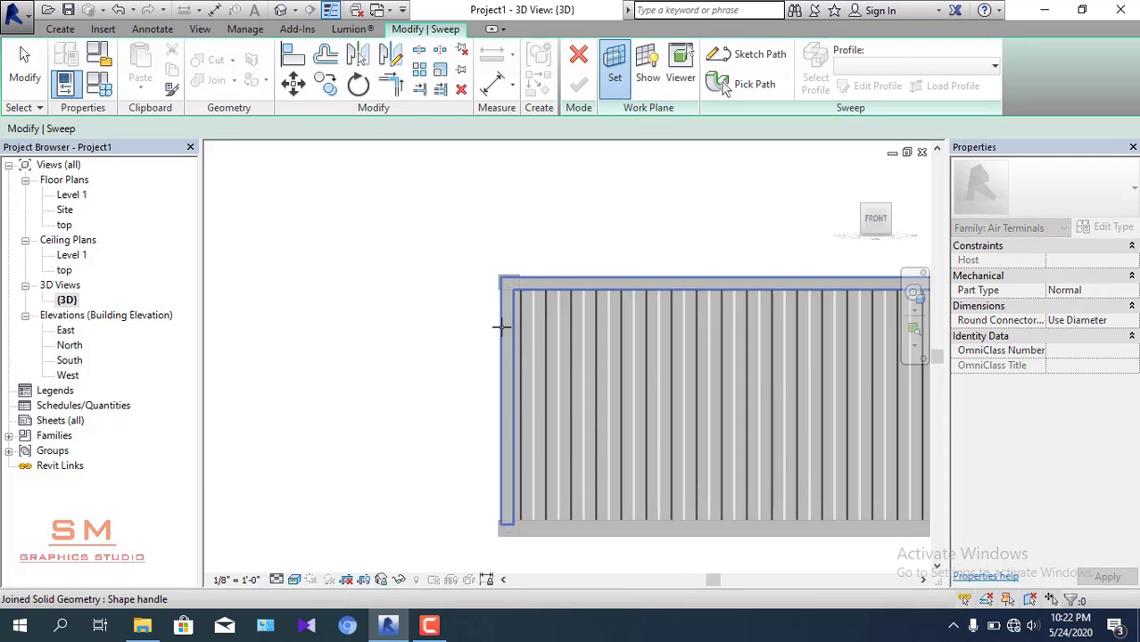
click(502, 326)
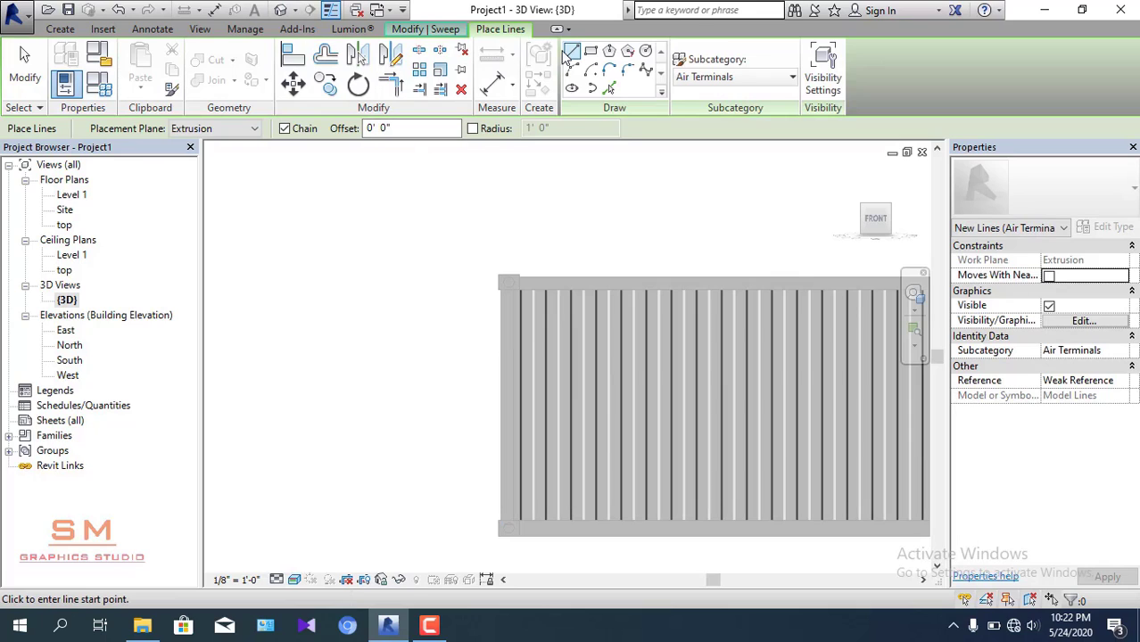
- Sketch the path line from beside the container's top corner down to its bottom corner
scroll(521, 304, up, 2)
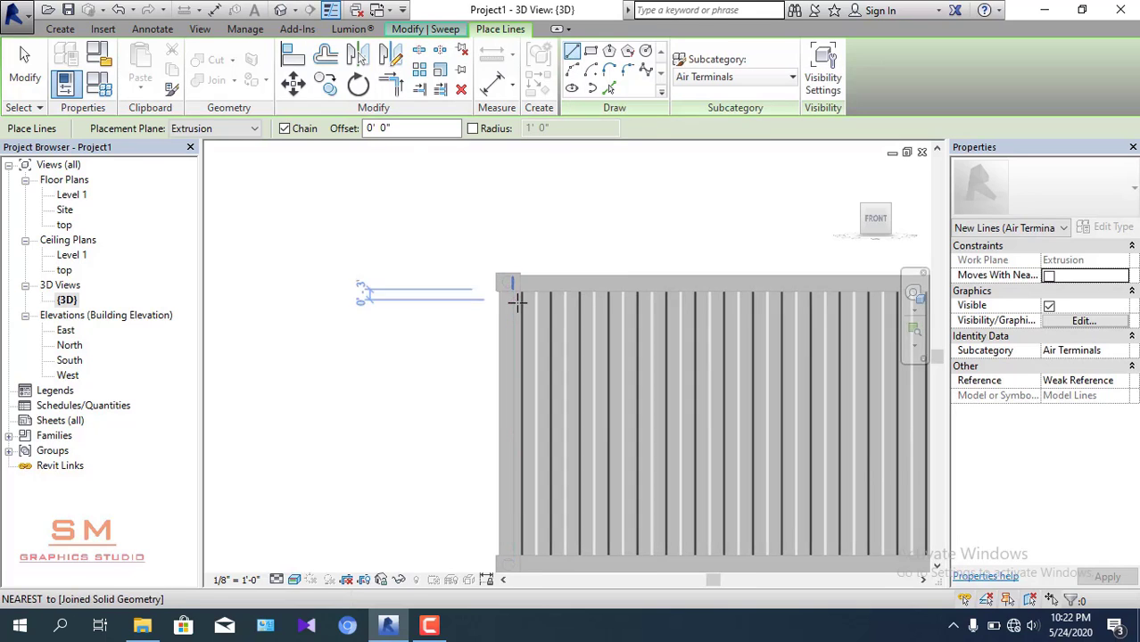
middle_drag(534, 317, 592, 268)
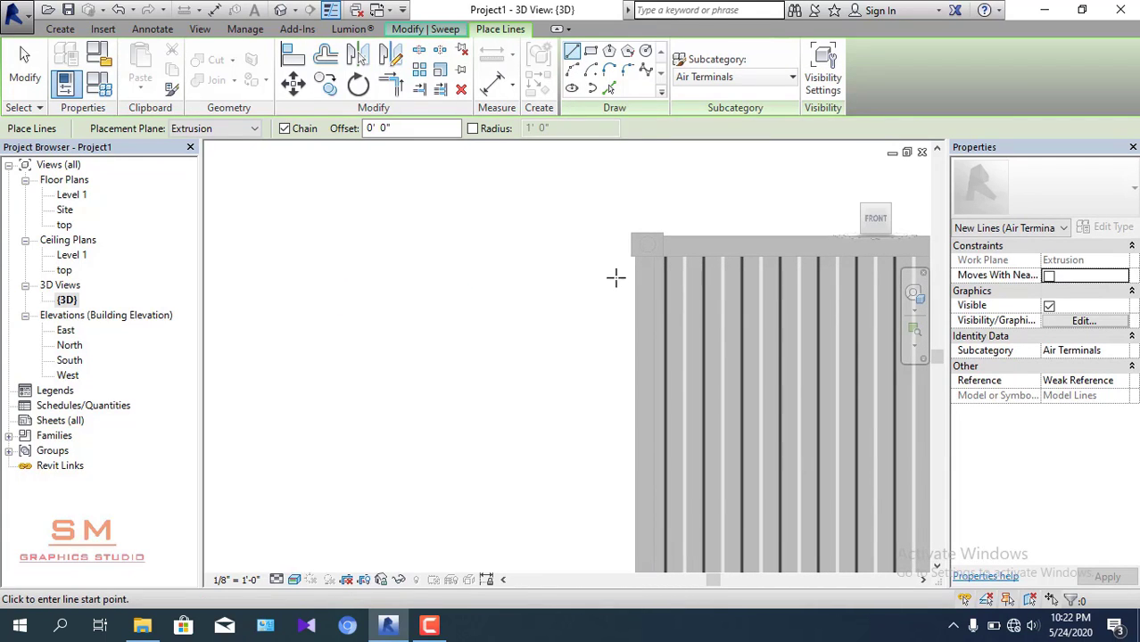
click(614, 274)
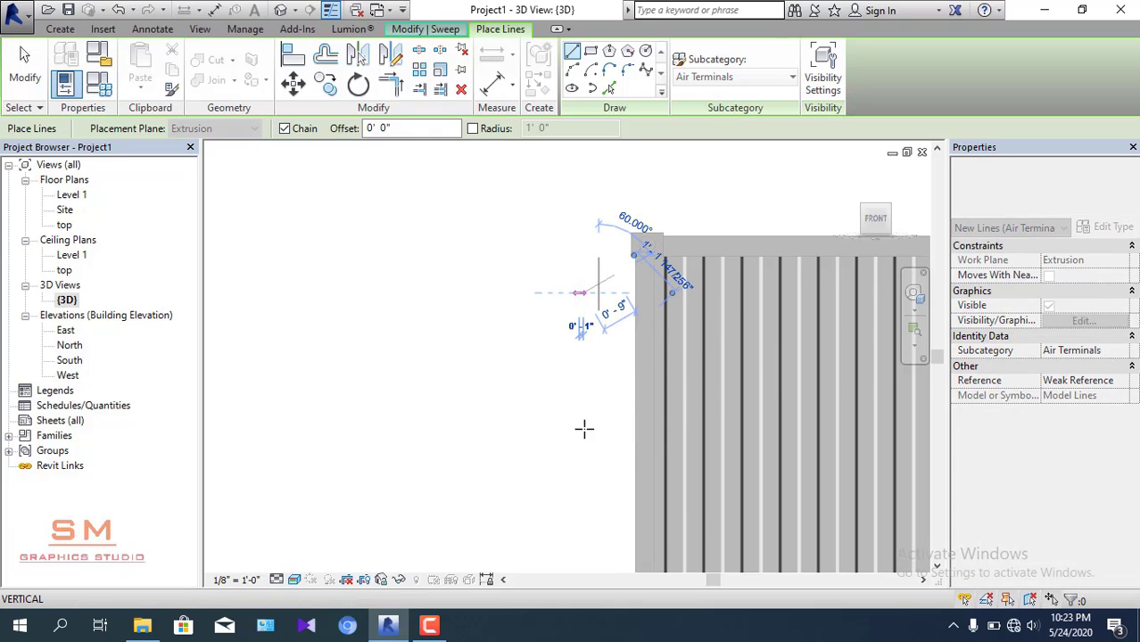
scroll(591, 488, down, 2)
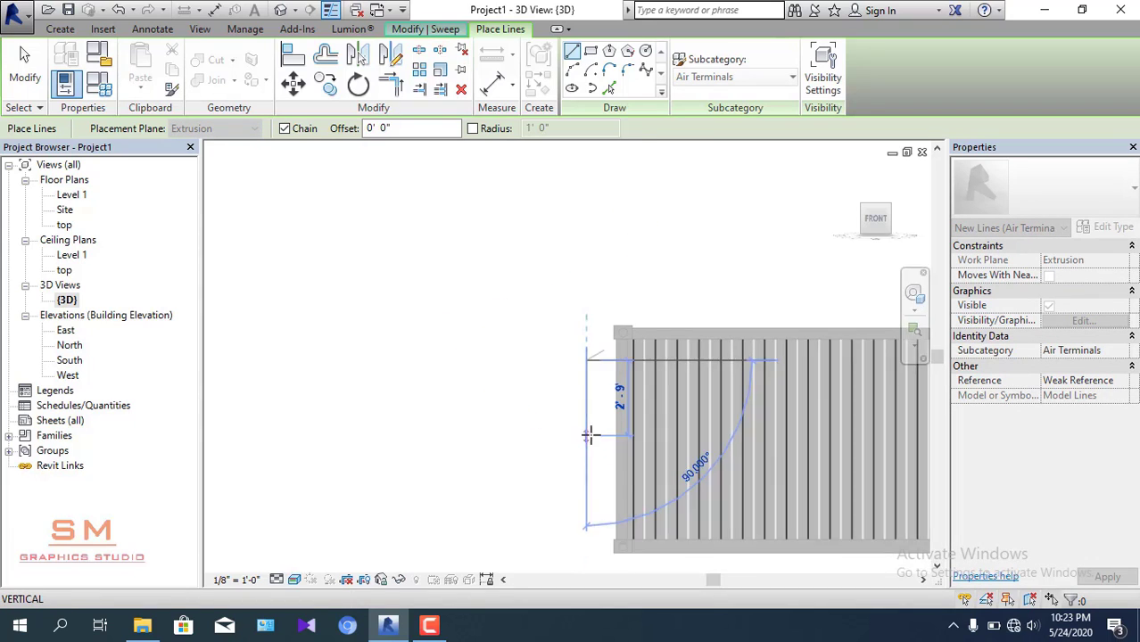
middle_drag(590, 433, 600, 370)
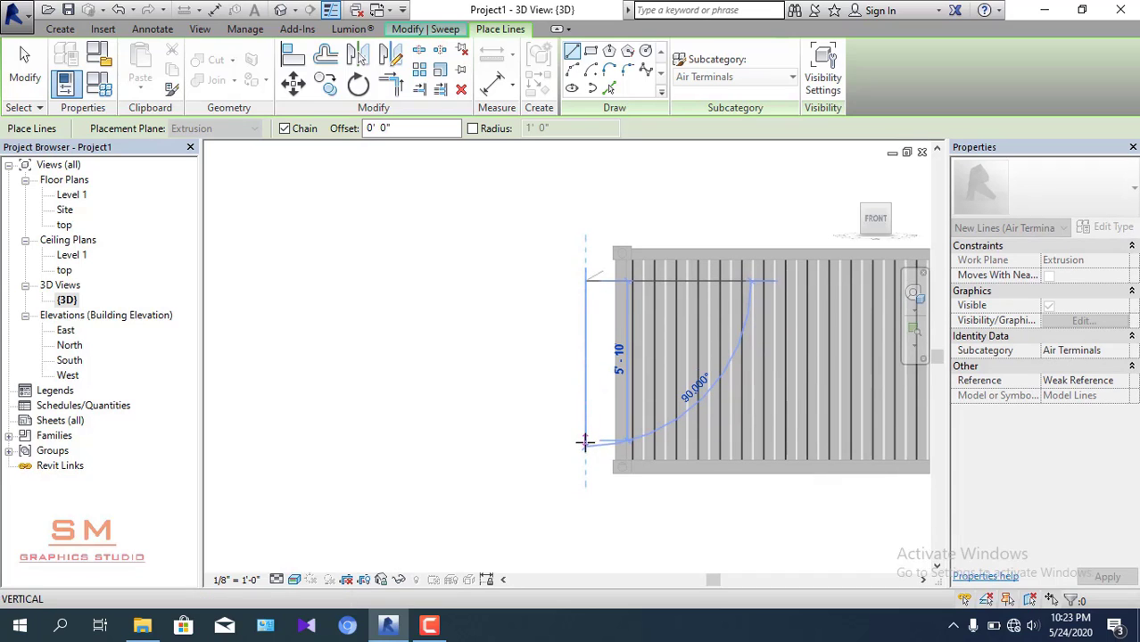
scroll(592, 450, up, 2)
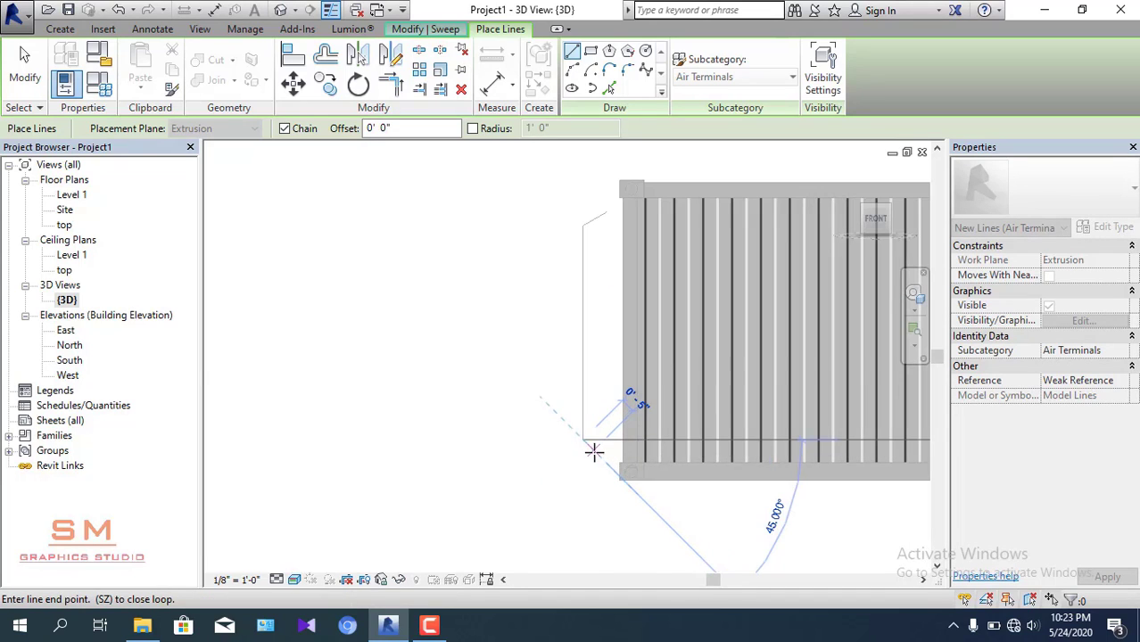
click(593, 450)
key(Escape)
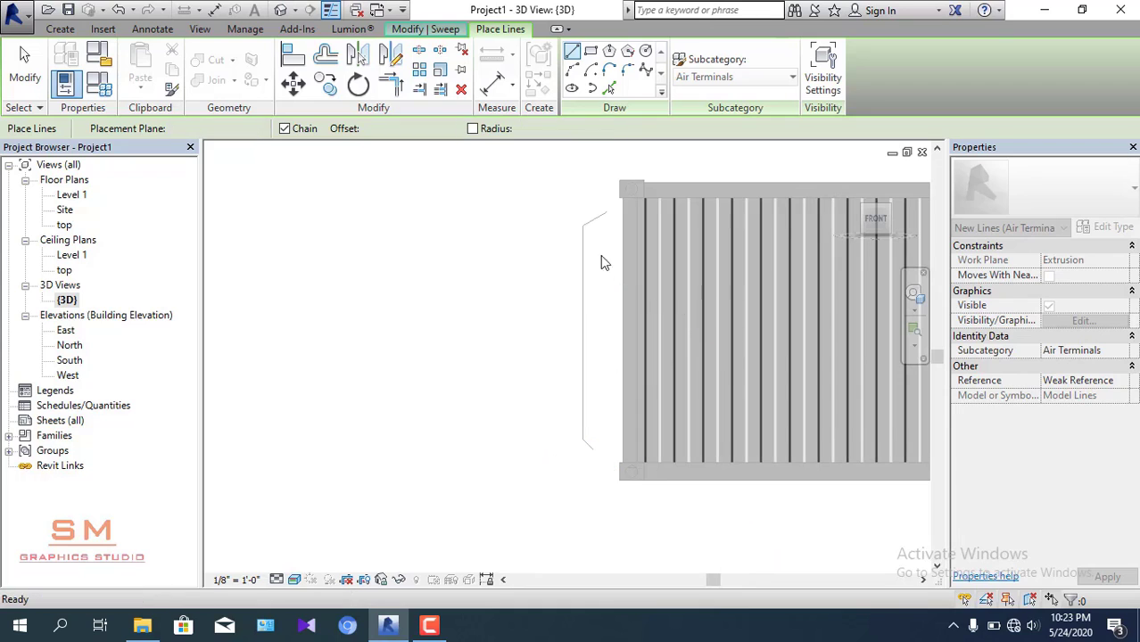
key(Escape)
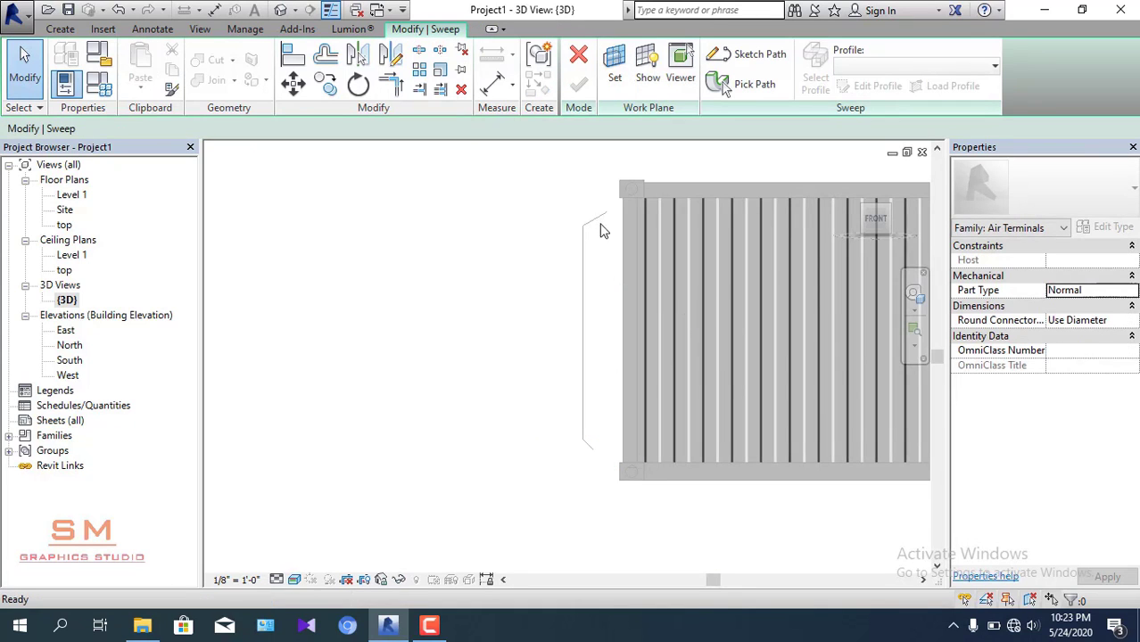
scroll(598, 227, up, 1)
scroll(598, 230, down, 1)
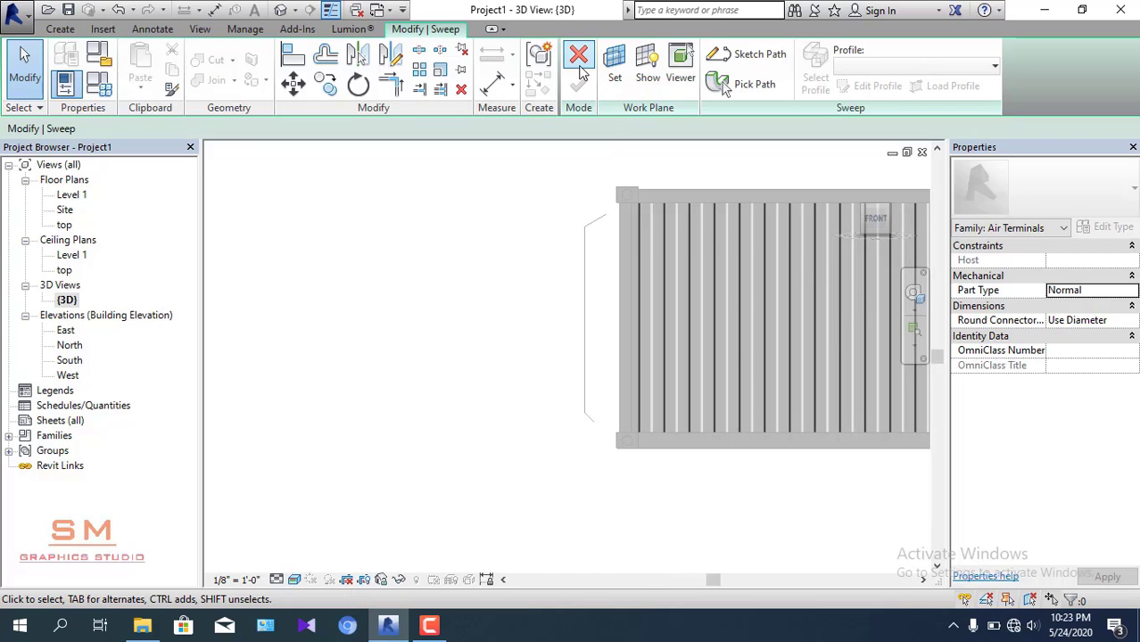
- Discard the current sweep sketch and start a new sweep from the form tools
click(580, 69)
click(611, 323)
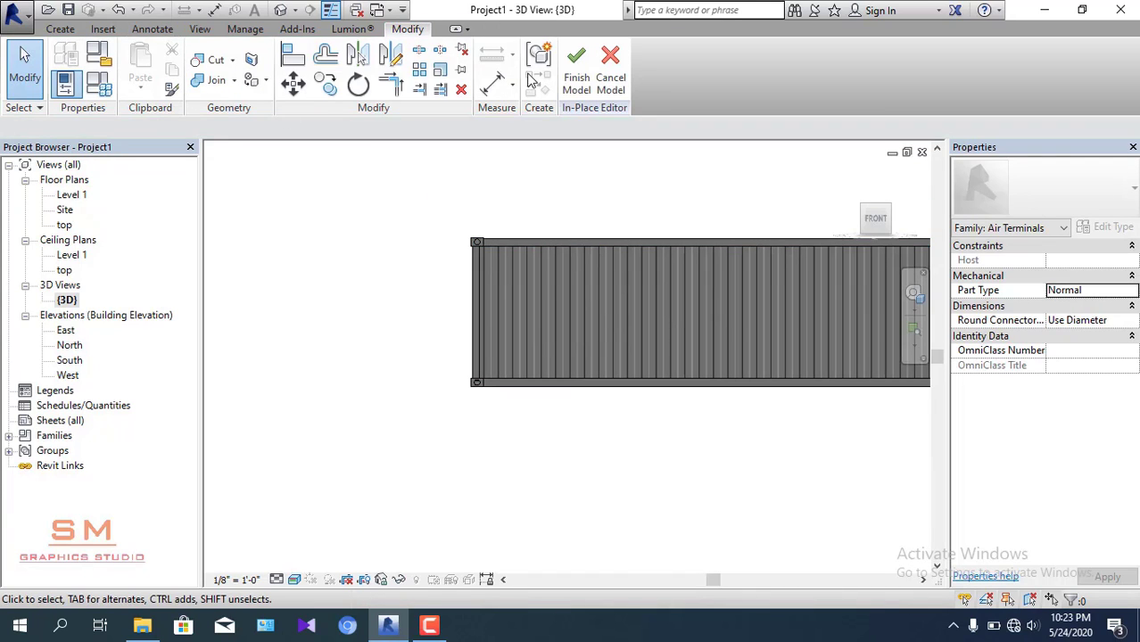
click(80, 30)
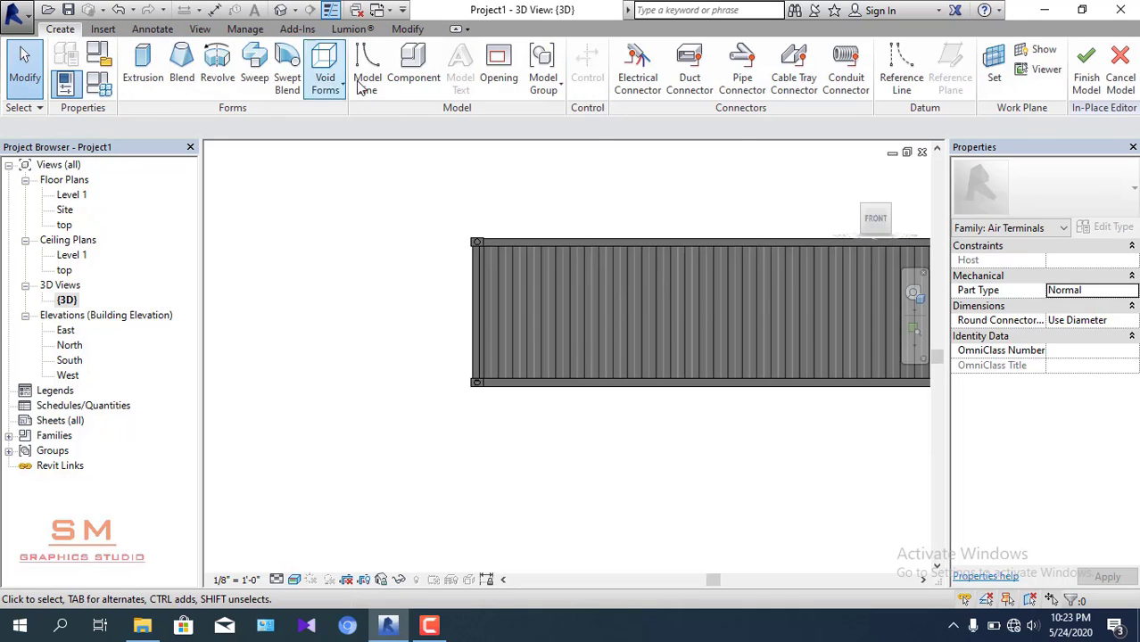
click(252, 82)
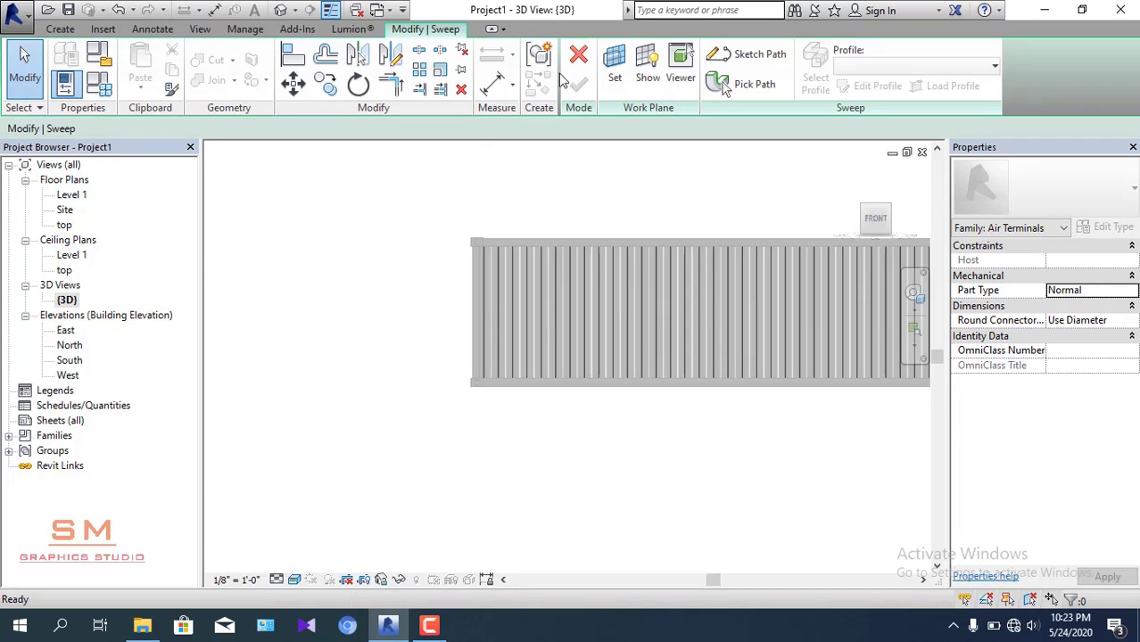
- Draw a 7'-2" vertical path line down the wall's left edge, then check the short bottom segment
click(748, 55)
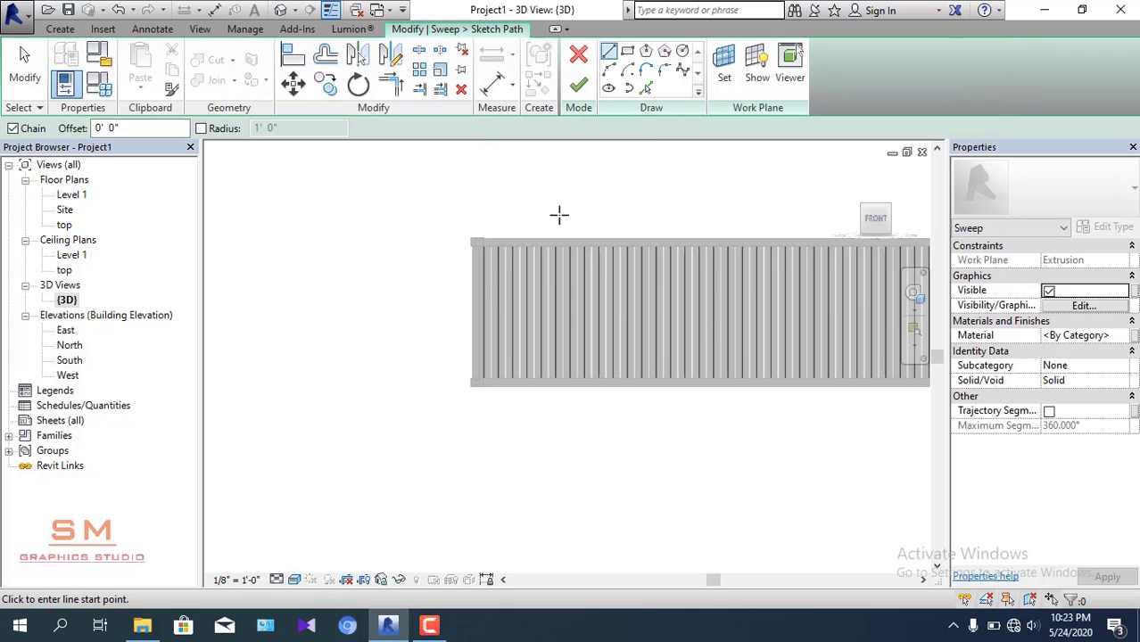
scroll(484, 280, up, 1)
scroll(468, 250, up, 2)
scroll(475, 233, up, 2)
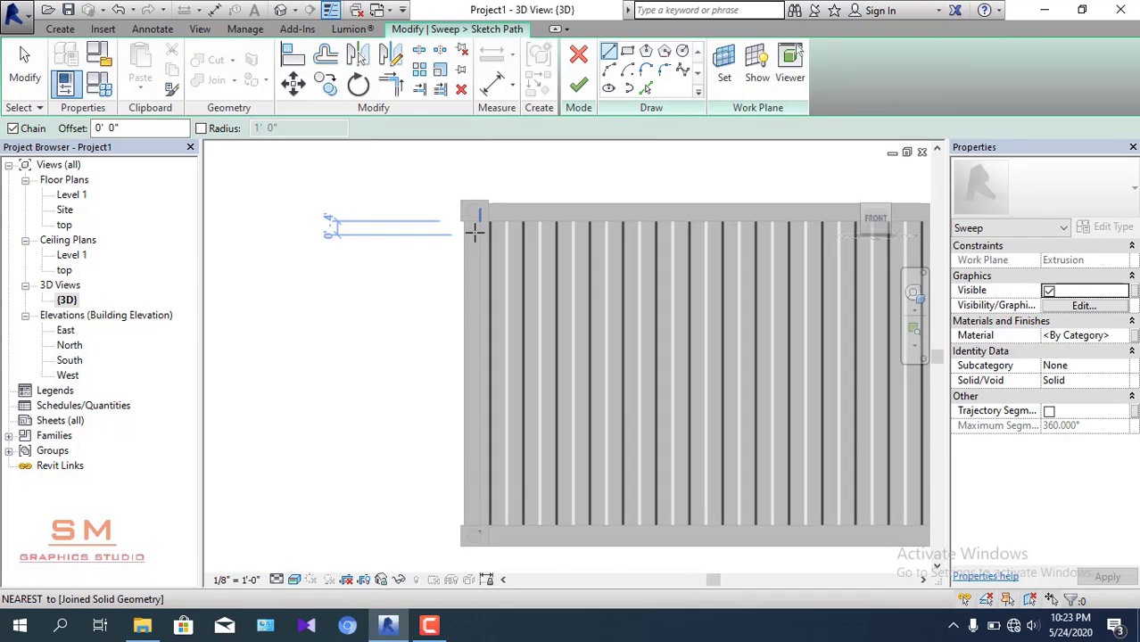
click(479, 230)
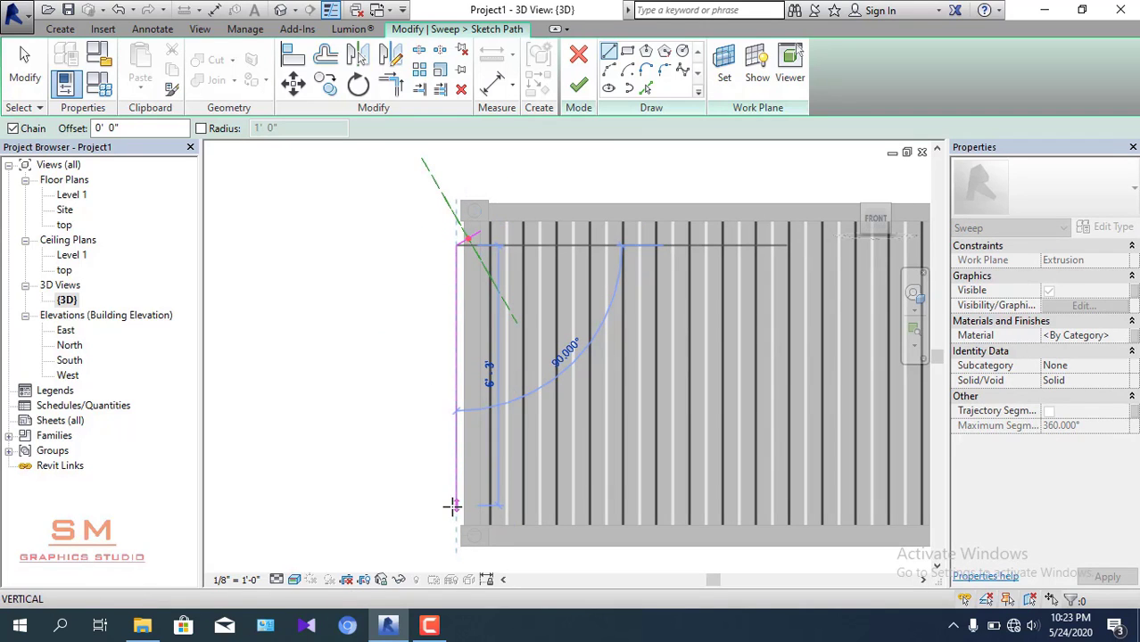
click(454, 506)
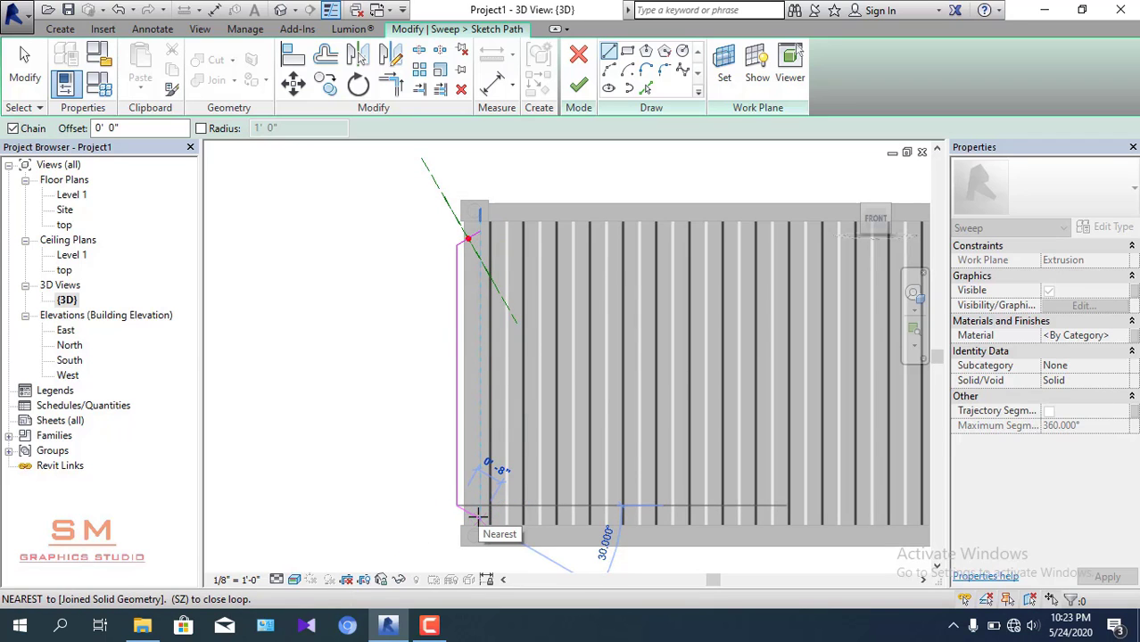
key(Escape)
key(Escape)
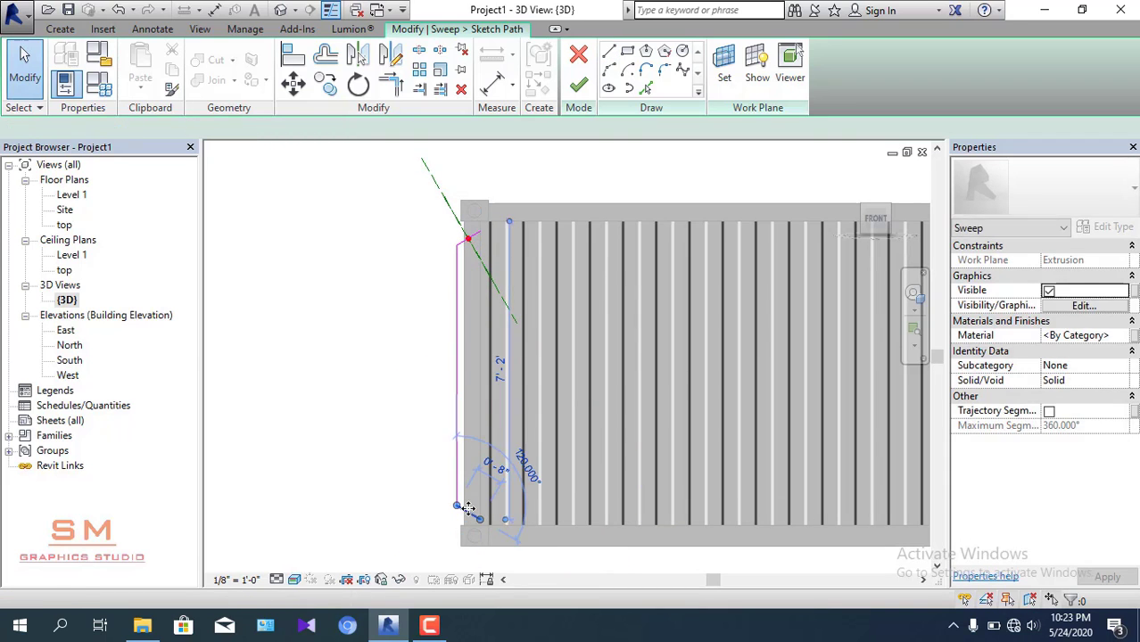
click(465, 511)
- Round the path's top corner with a 3-inch radius fillet arc
scroll(468, 508, up, 4)
key(Escape)
scroll(489, 389, down, 2)
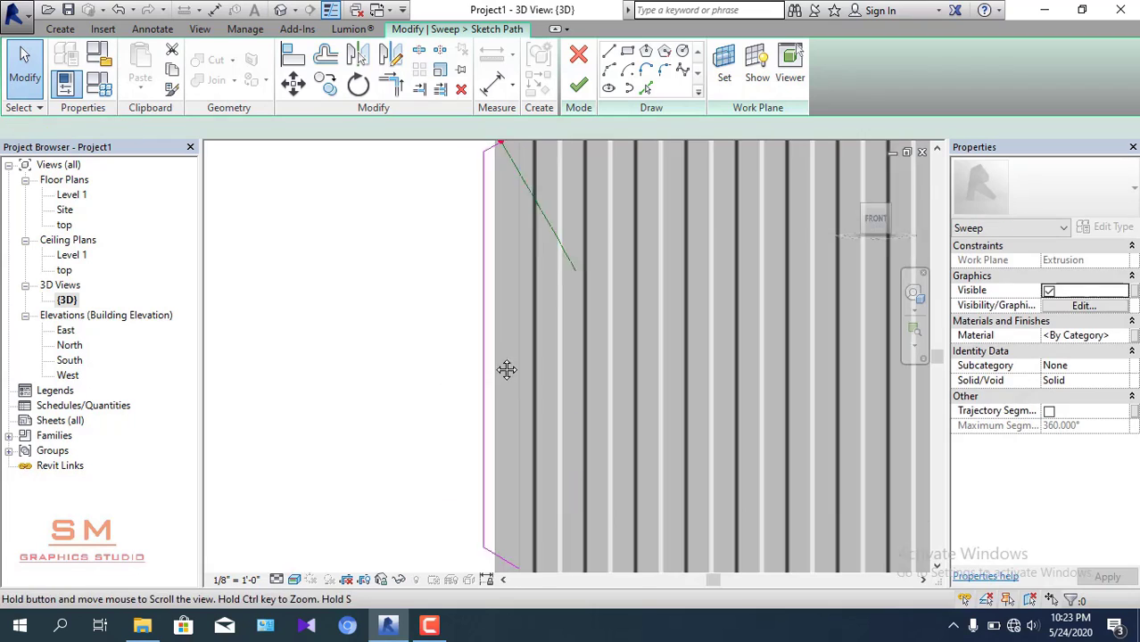
scroll(481, 237, down, 3)
scroll(500, 259, up, 4)
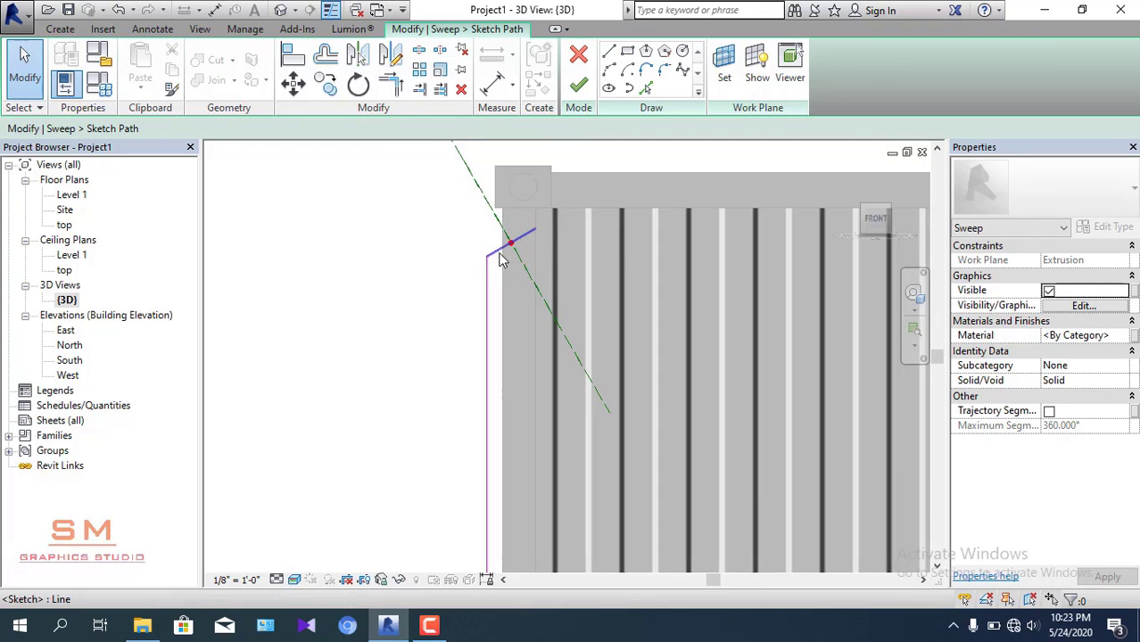
click(665, 70)
scroll(511, 258, up, 2)
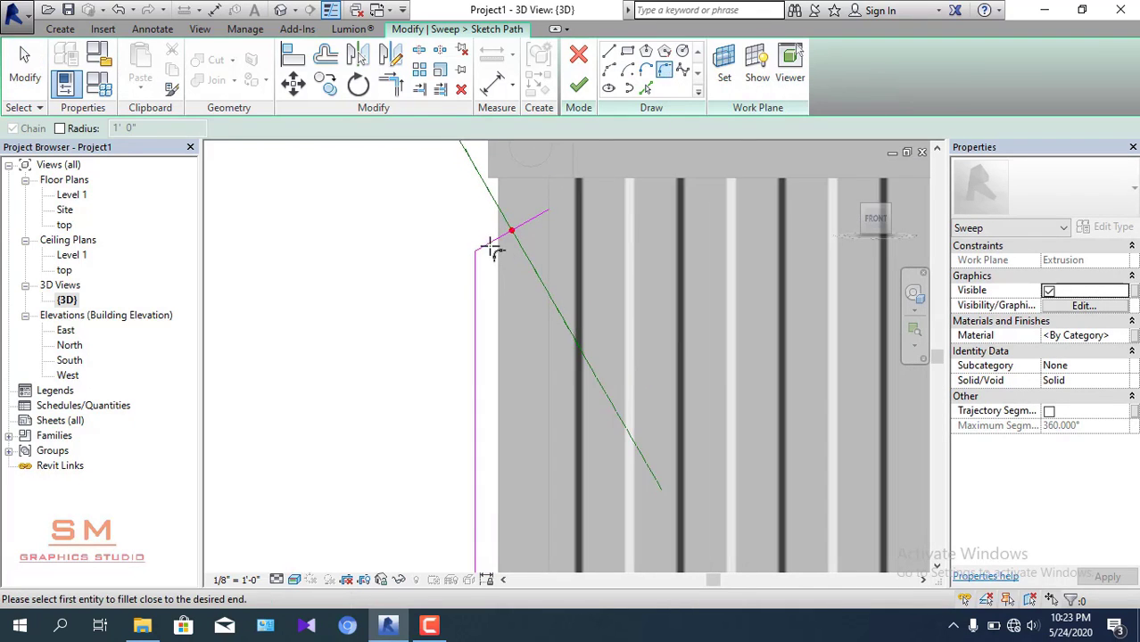
scroll(490, 246, up, 2)
click(472, 282)
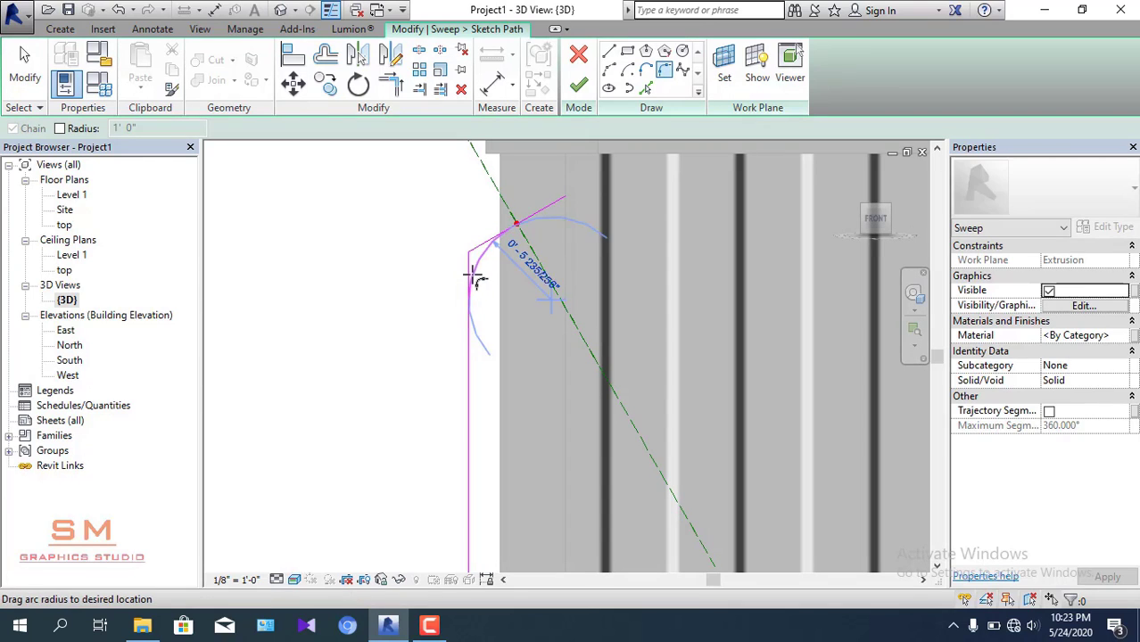
click(478, 264)
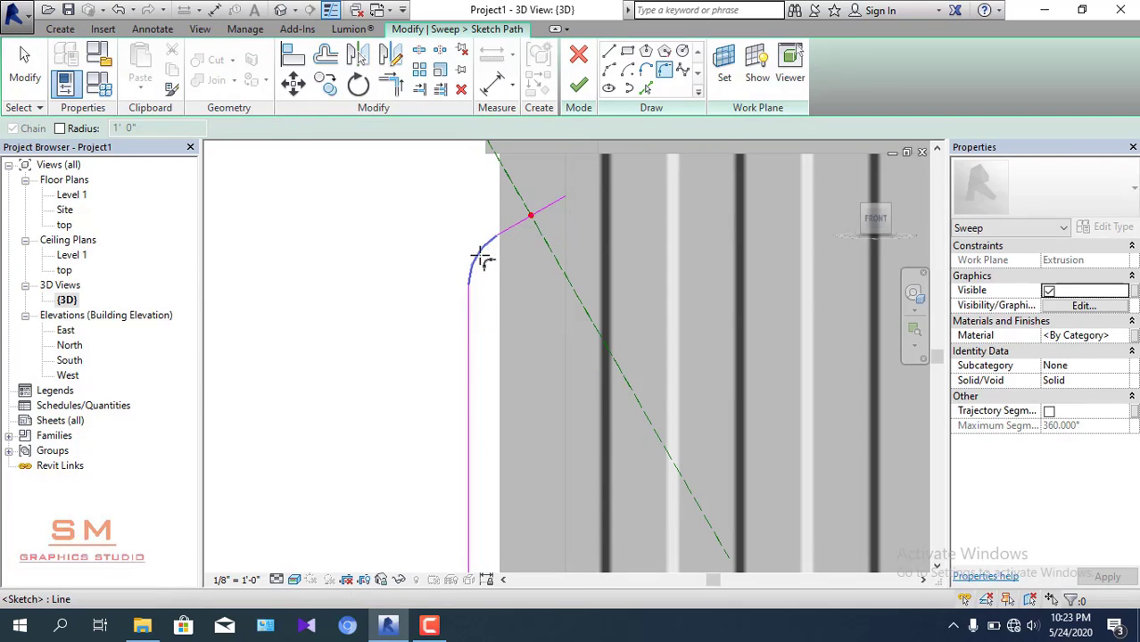
click(489, 248)
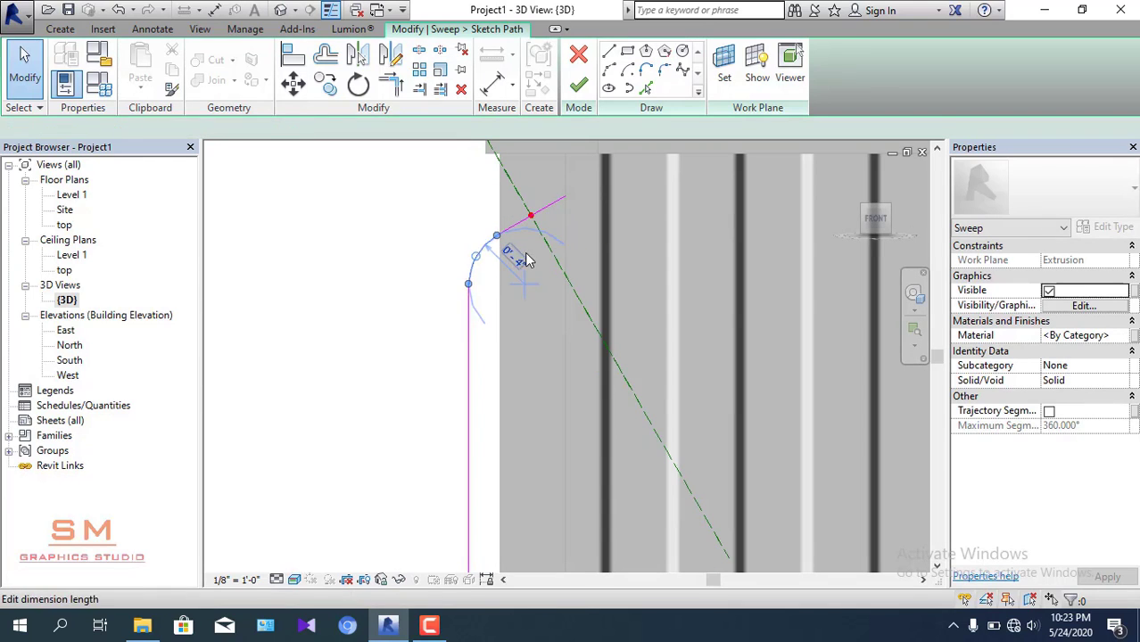
click(523, 261)
text(3")
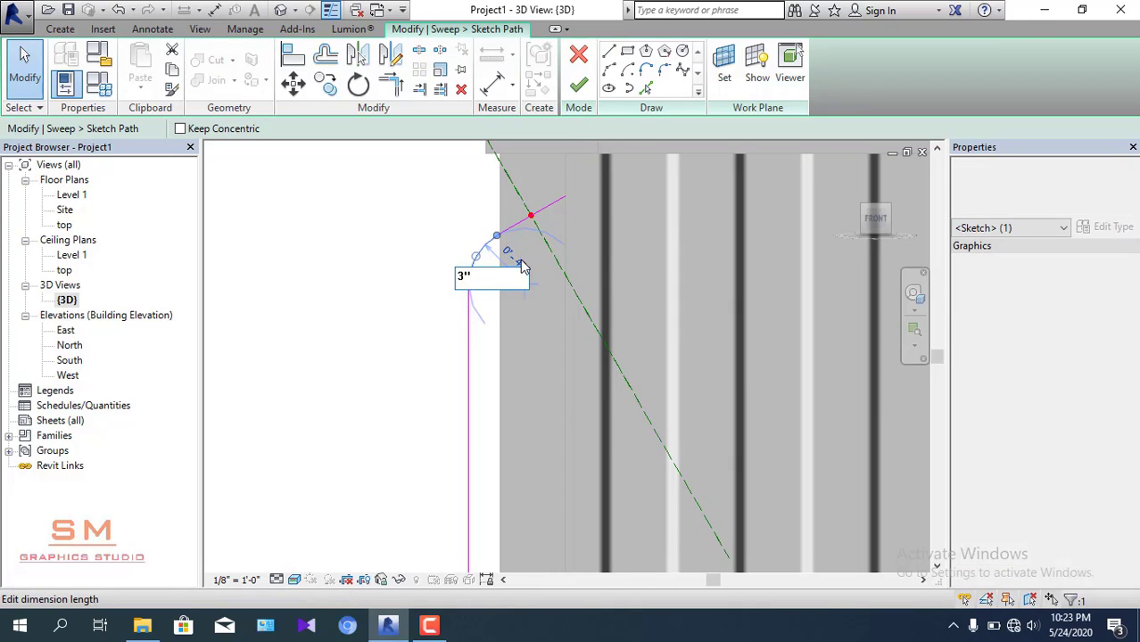
key(Return)
- Round the path's bottom corner with a 3-inch radius fillet arc
scroll(460, 386, down, 2)
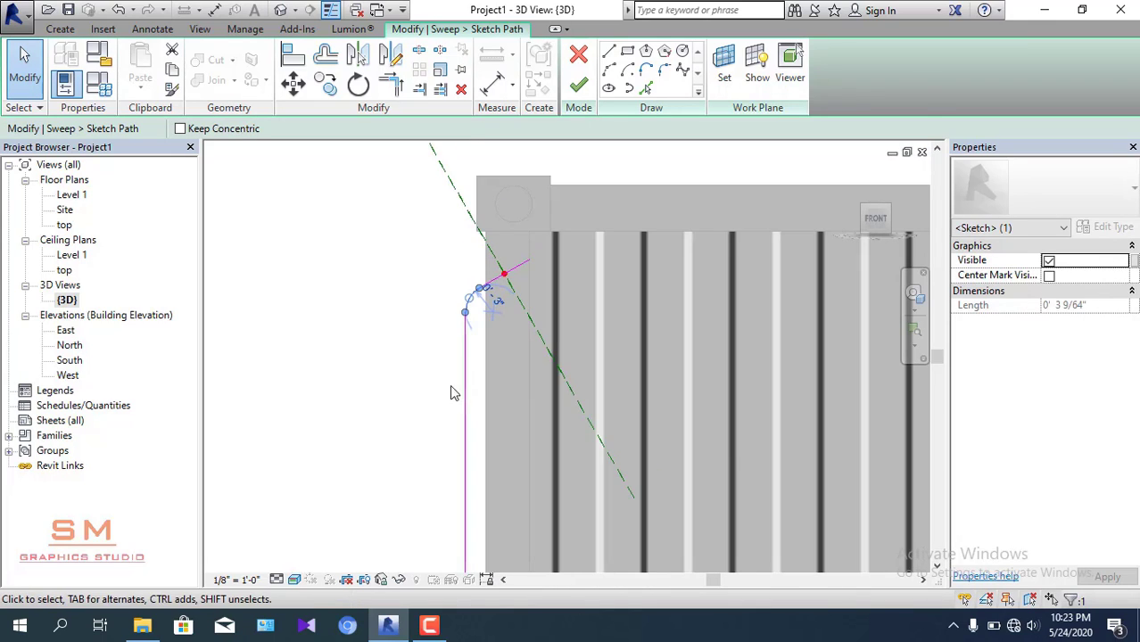
middle_drag(453, 389, 476, 281)
scroll(459, 437, down, 2)
mouse_move(464, 403)
middle_down()
mouse_move(455, 450)
mouse_move(463, 306)
middle_up()
scroll(476, 334, down, 2)
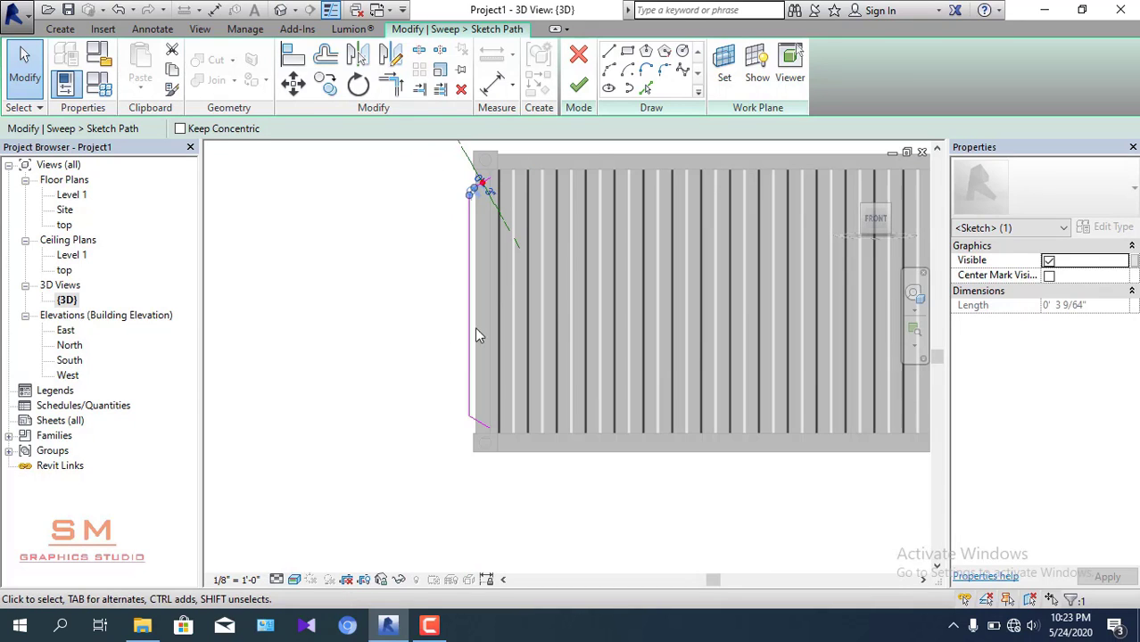
click(666, 77)
scroll(484, 428, up, 2)
scroll(455, 412, up, 1)
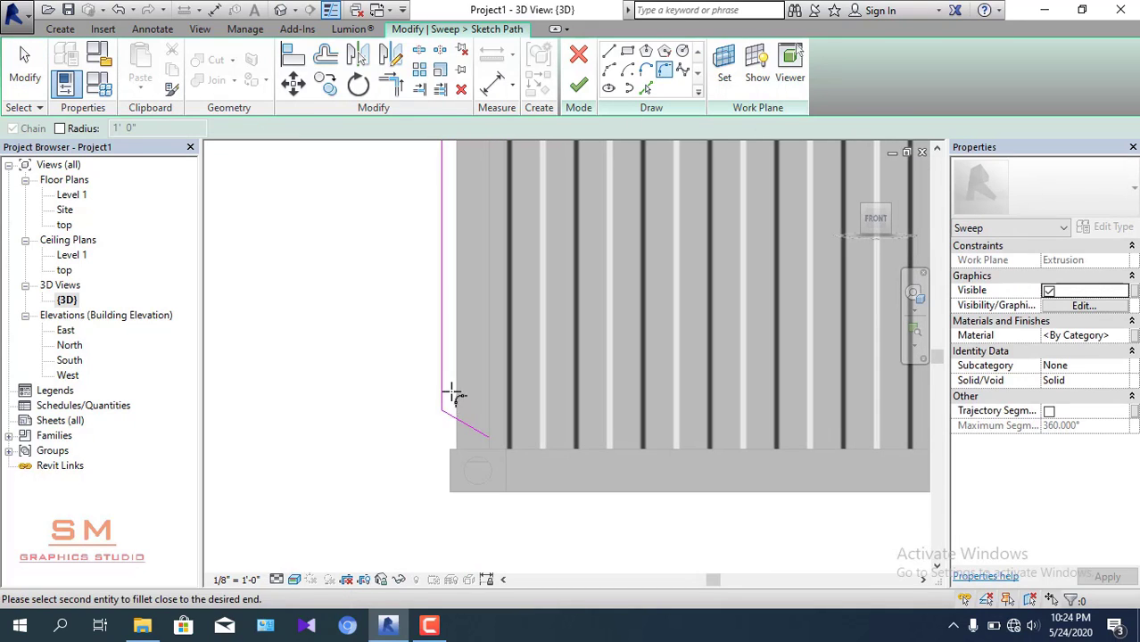
click(446, 382)
scroll(455, 409, up, 1)
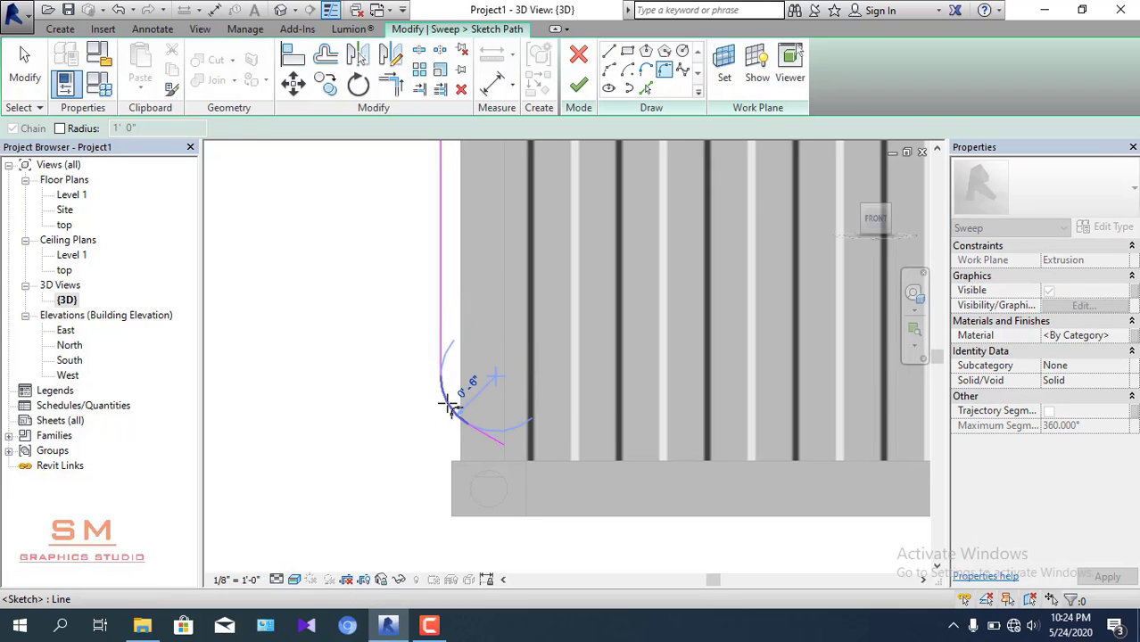
click(451, 407)
key(Escape)
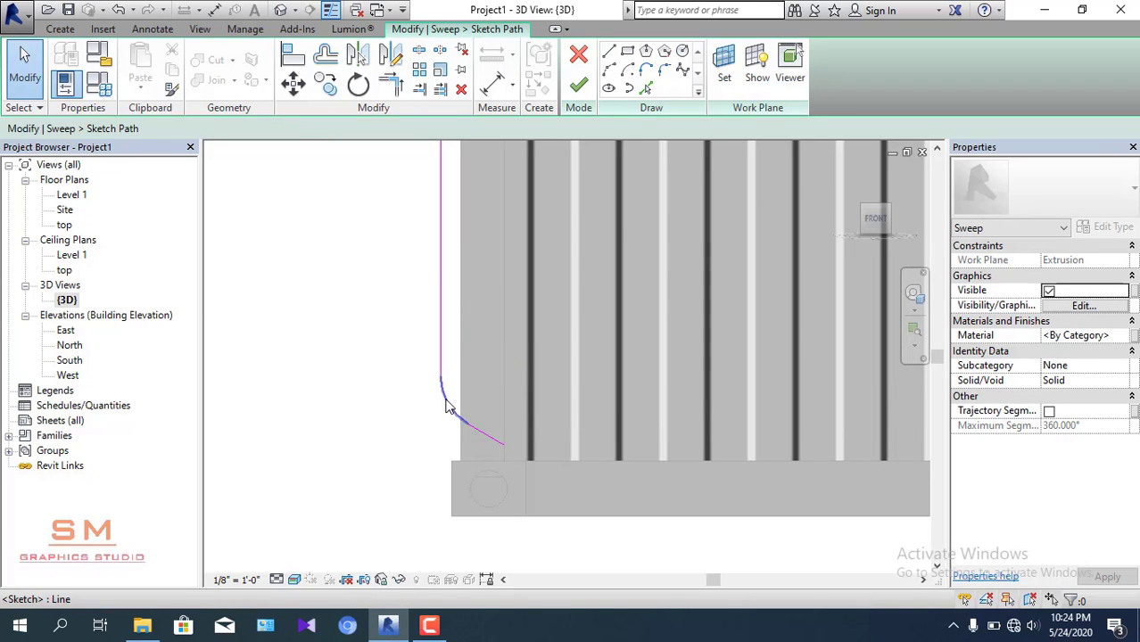
click(446, 389)
click(472, 400)
text(3")
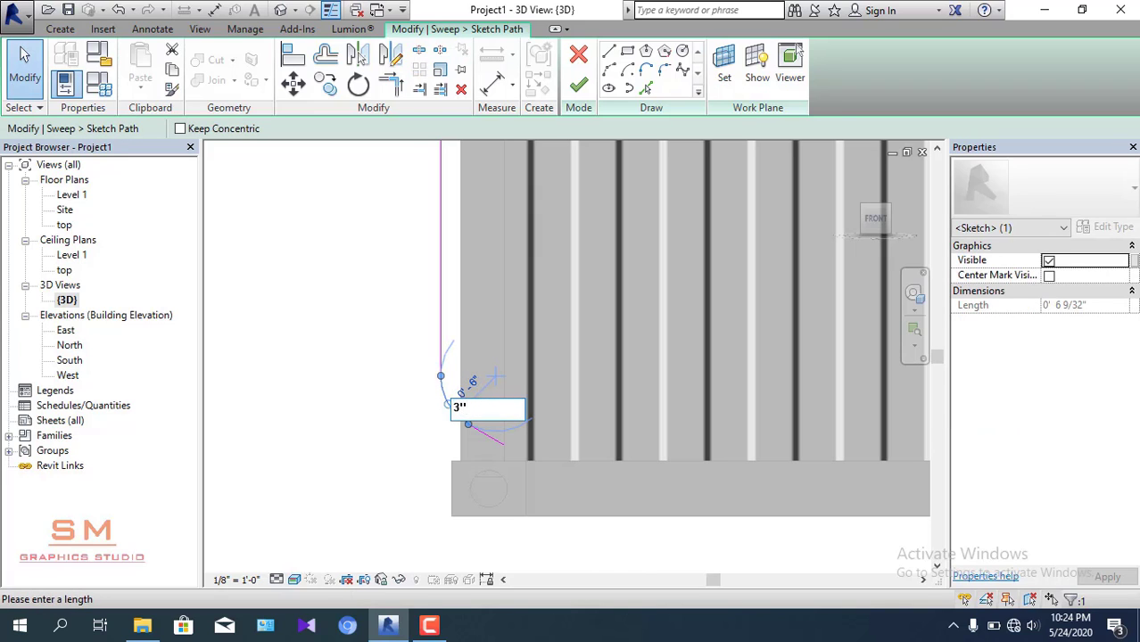
key(Return)
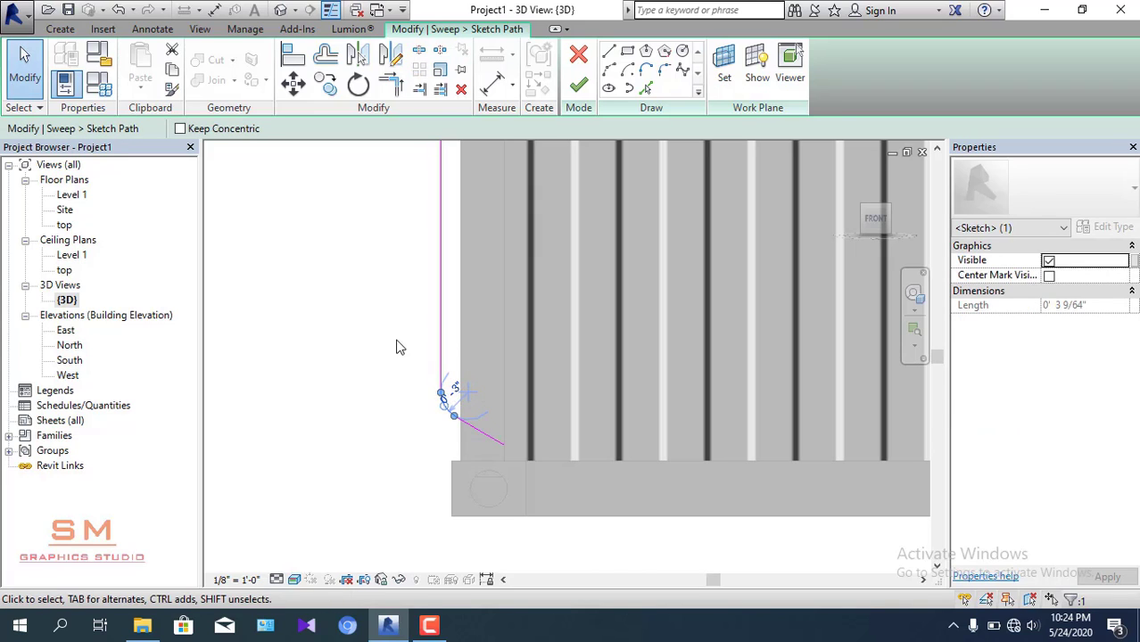
- Inspect the short diagonal segment at the lower end of the path
click(395, 343)
scroll(487, 359, down, 2)
mouse_move(488, 366)
middle_down()
mouse_move(537, 434)
mouse_move(542, 499)
middle_up()
scroll(553, 517, down, 1)
click(553, 516)
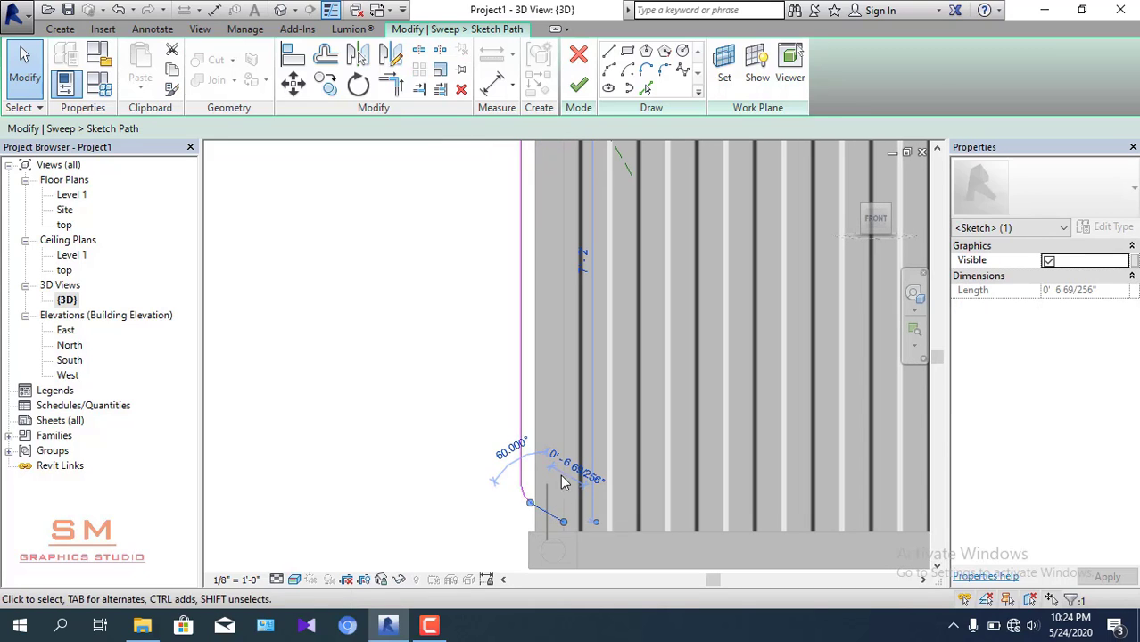
scroll(553, 462, up, 1)
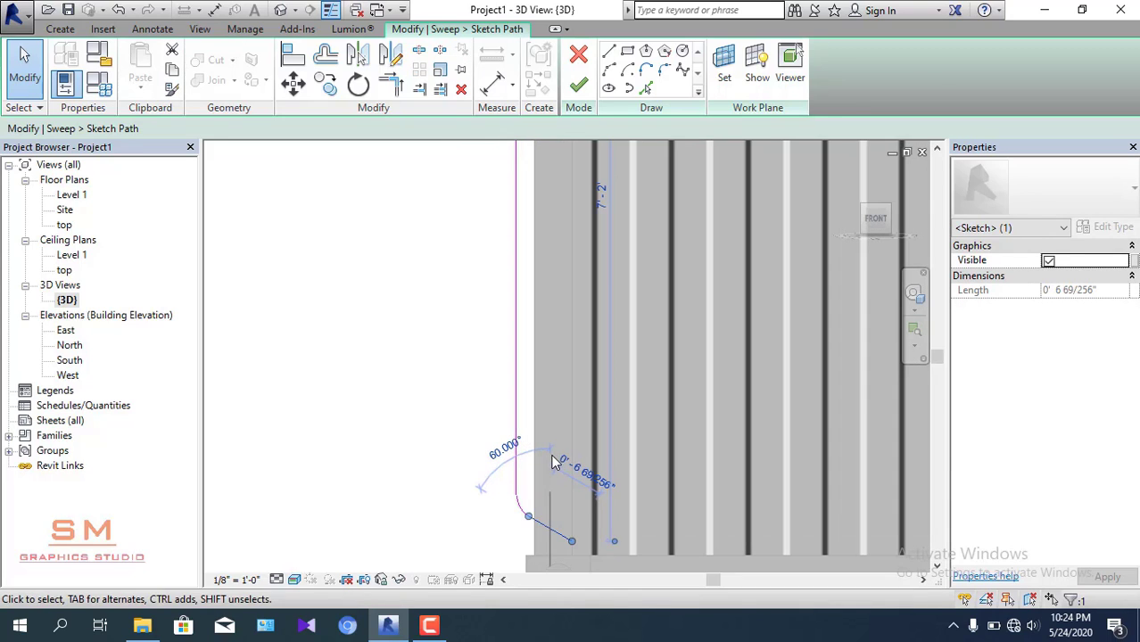
click(326, 205)
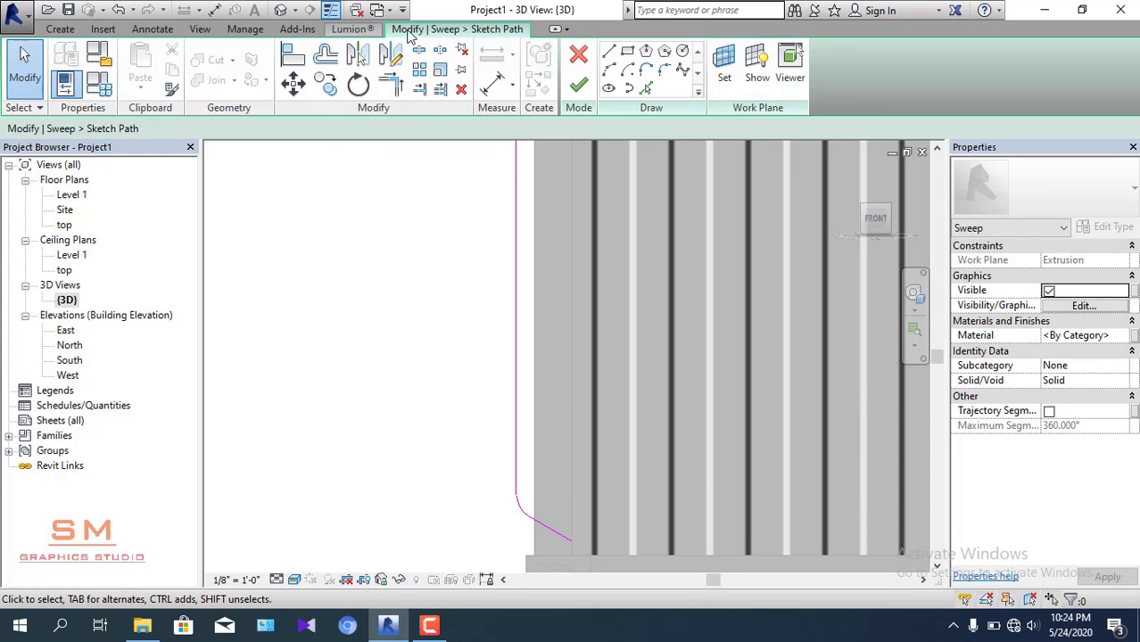
click(153, 30)
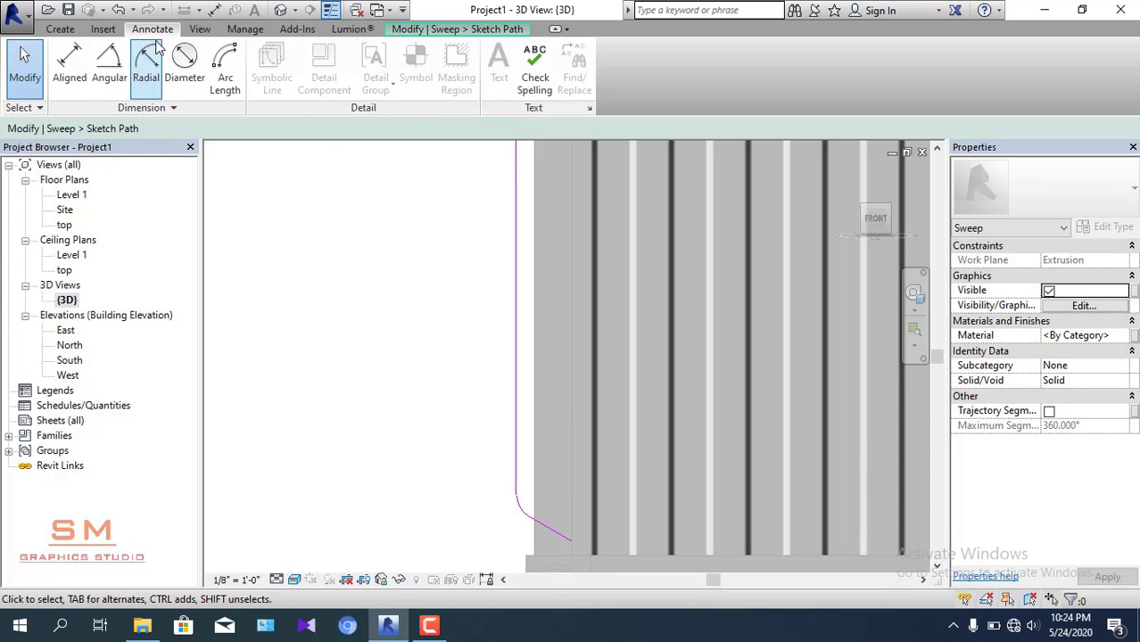
click(109, 61)
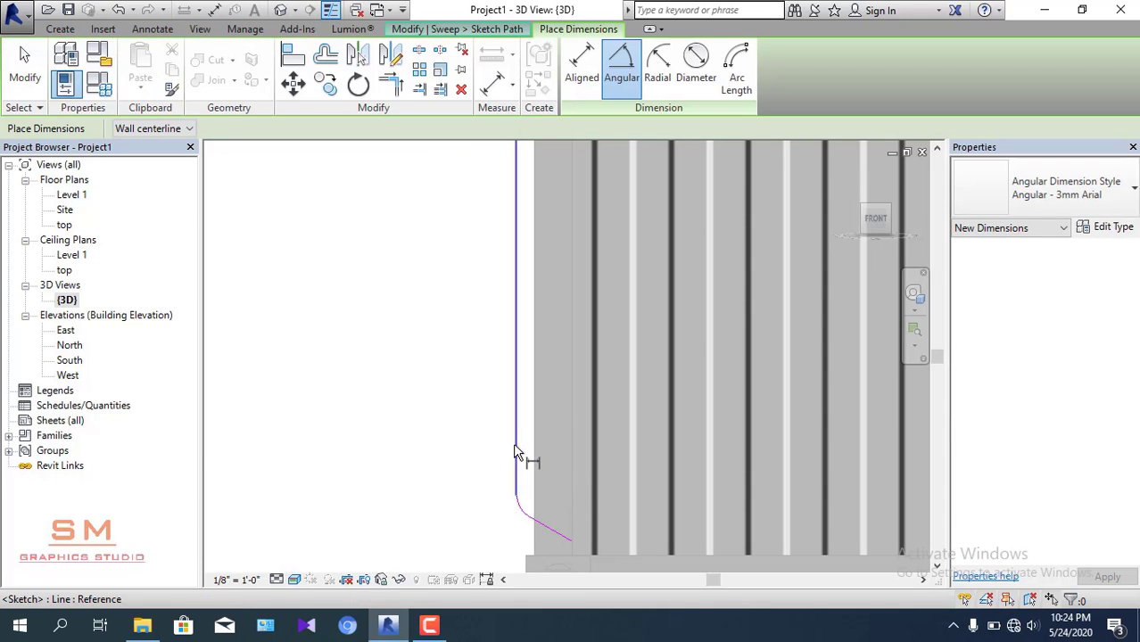
click(522, 455)
click(552, 522)
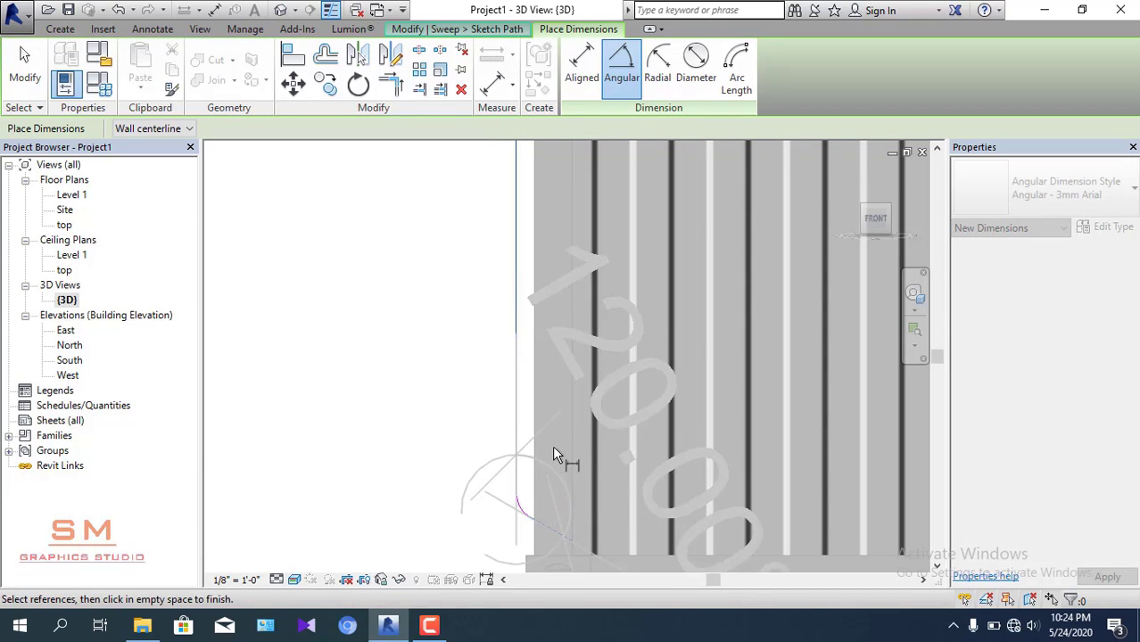
scroll(562, 414, down, 1)
scroll(566, 409, down, 2)
scroll(566, 408, down, 2)
scroll(567, 408, up, 3)
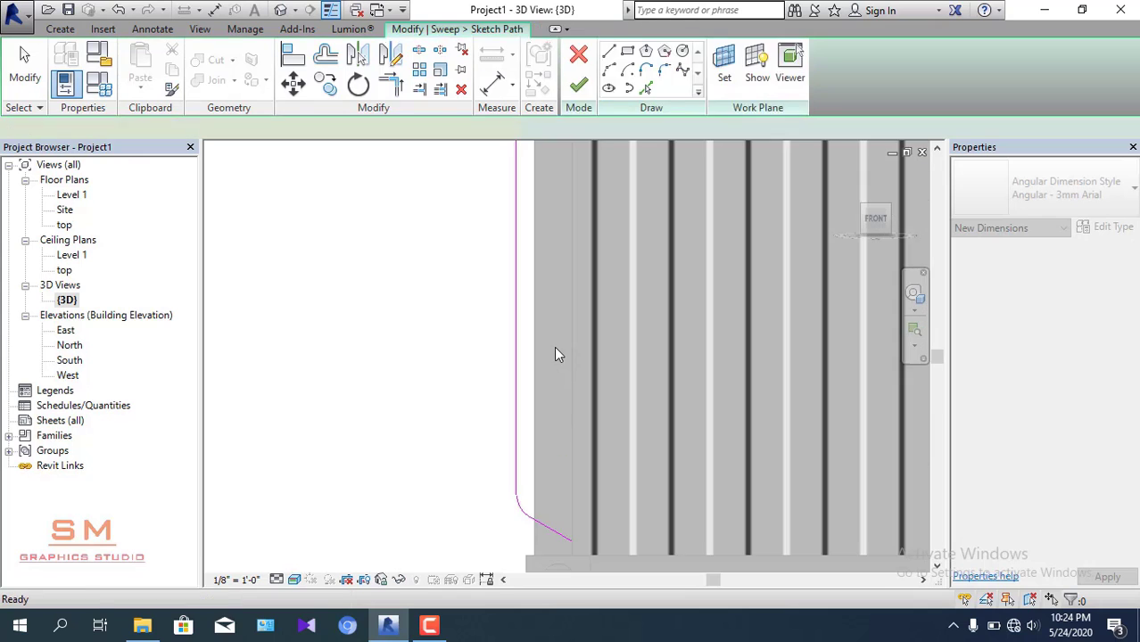
mouse_move(554, 346)
middle_down()
mouse_move(494, 240)
mouse_move(531, 211)
mouse_move(516, 267)
mouse_move(484, 237)
middle_up()
middle_drag(522, 313, 535, 332)
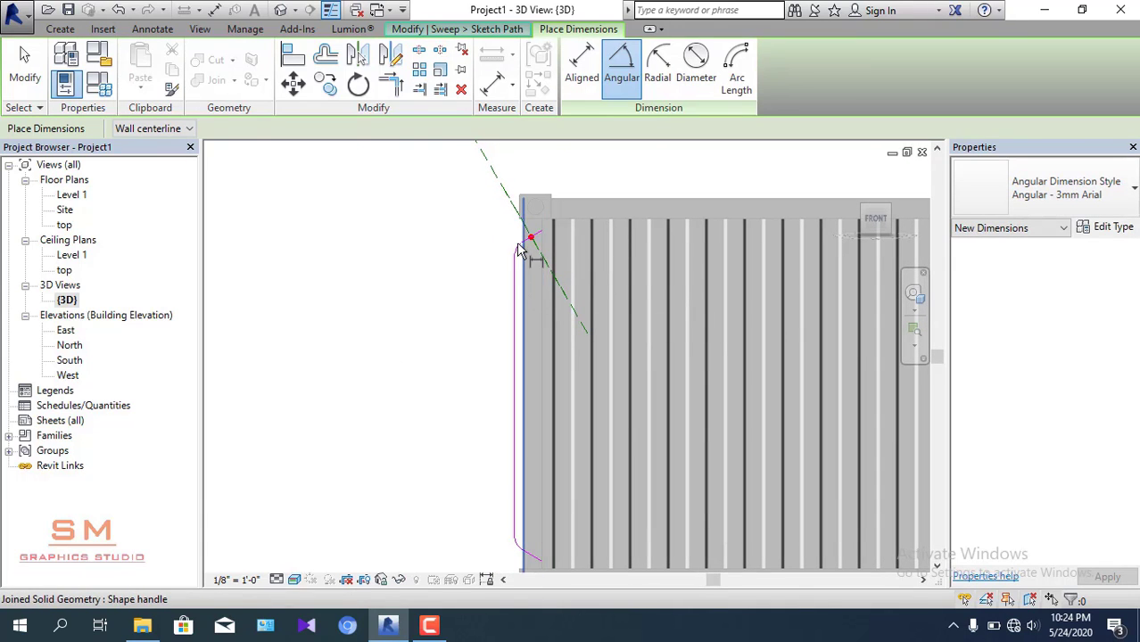
key(Escape)
scroll(524, 352, down, 1)
scroll(526, 392, down, 1)
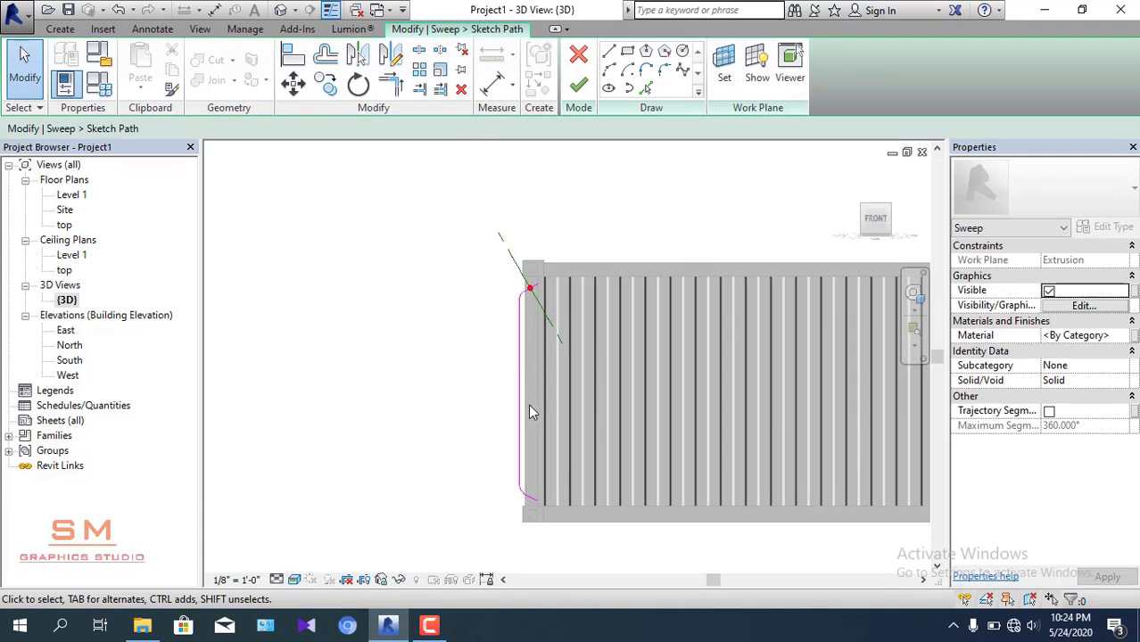
- Finish the path and draw a profile circle centred on the reference-plane intersection
click(580, 87)
shift+middle_drag(506, 410, 636, 339)
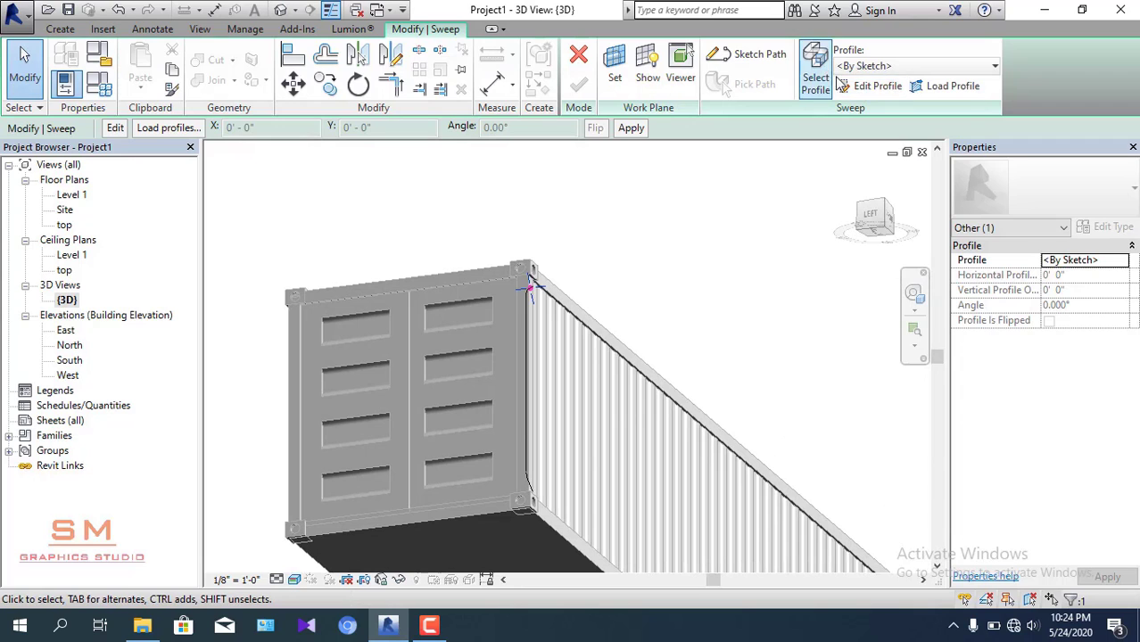
click(860, 84)
scroll(531, 284, up, 2)
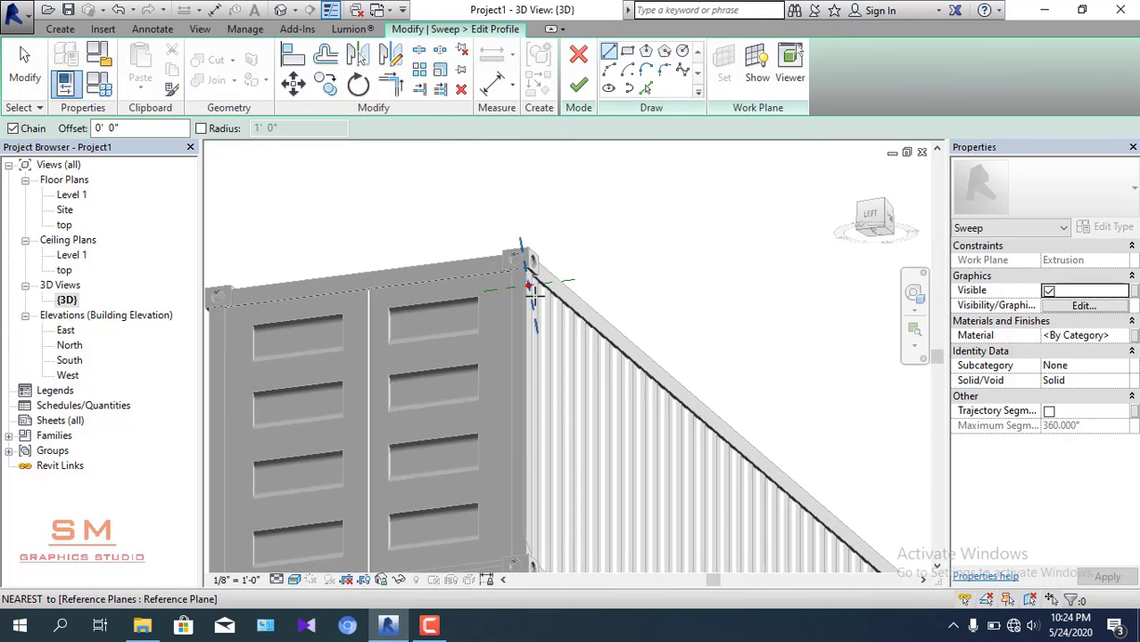
scroll(531, 284, up, 2)
click(682, 50)
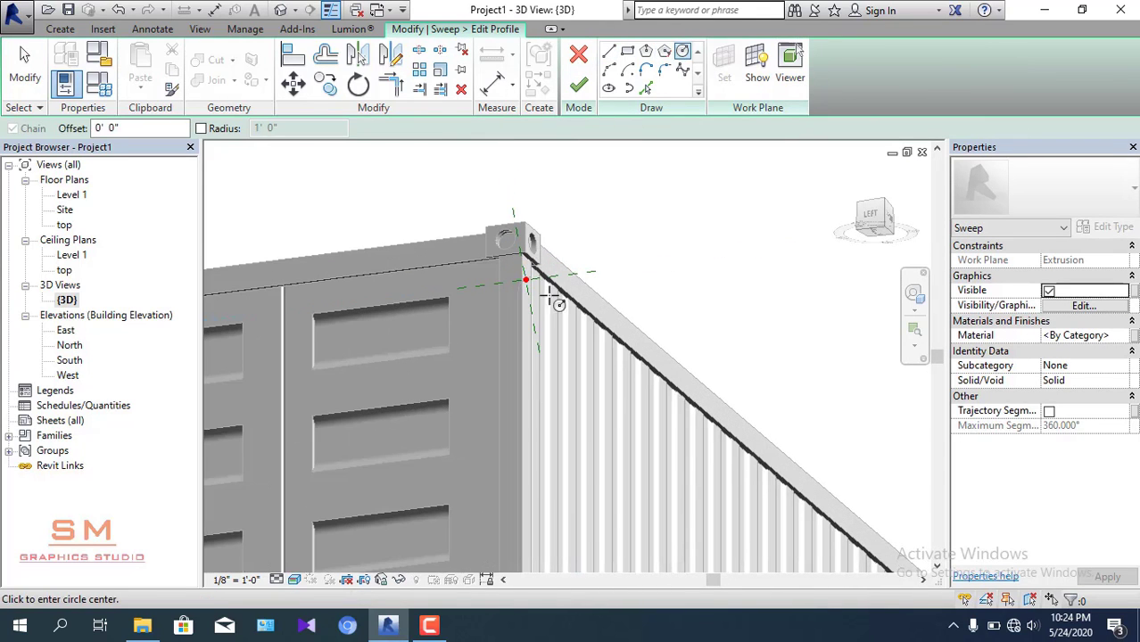
scroll(511, 268, up, 2)
scroll(510, 267, up, 3)
click(510, 262)
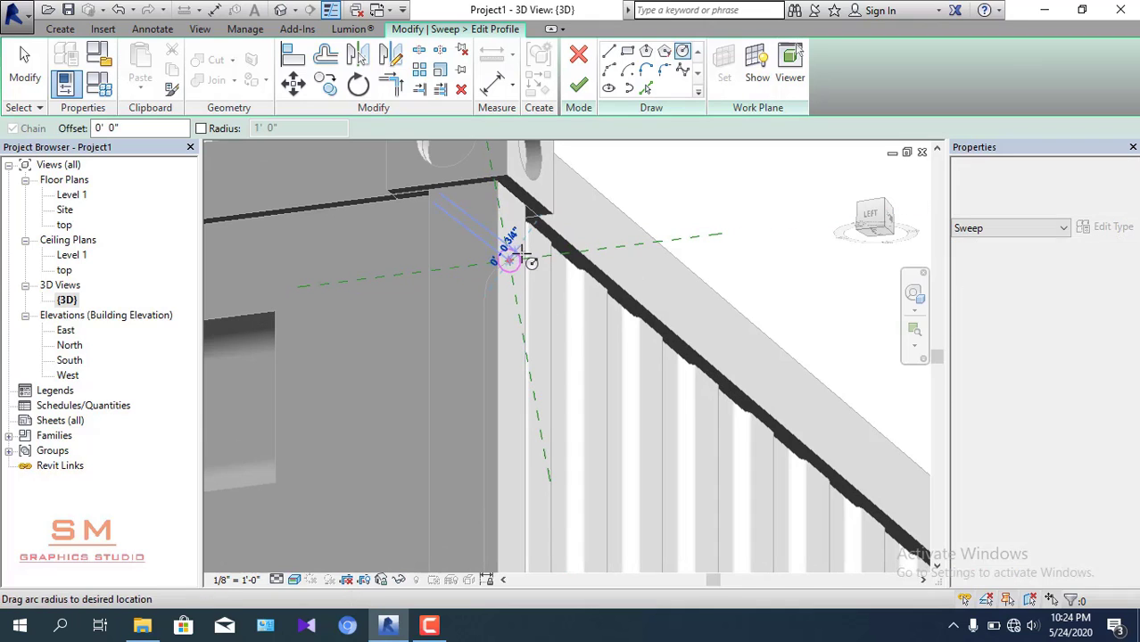
click(526, 262)
scroll(508, 267, up, 2)
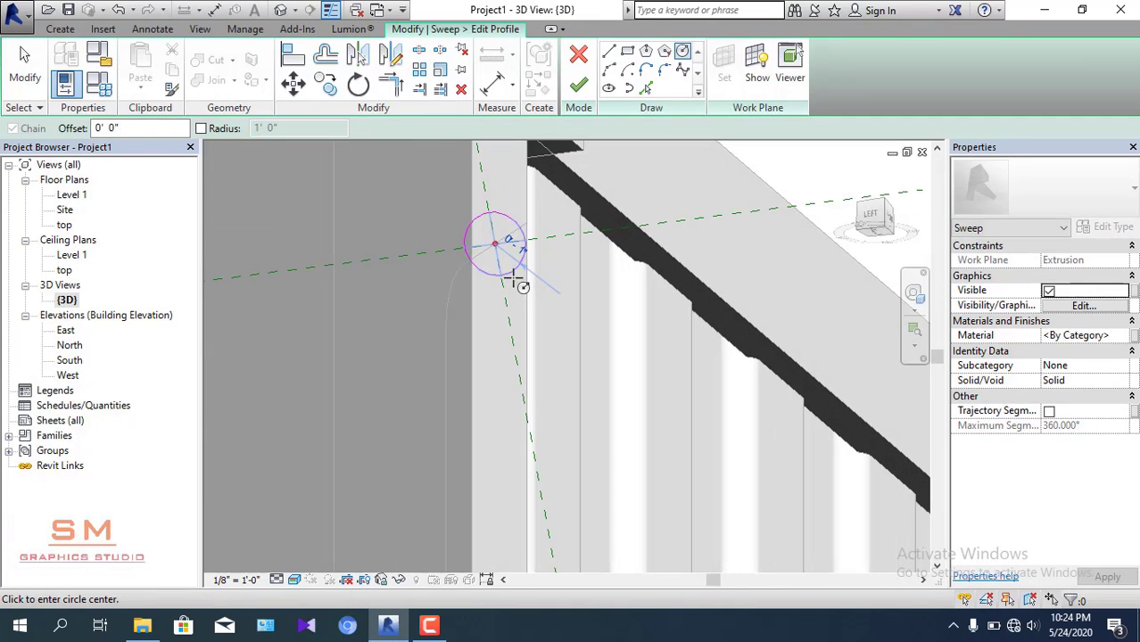
- Set the profile circle's radius to 1/2 inch and finish the profile
key(Escape)
key(Escape)
click(525, 261)
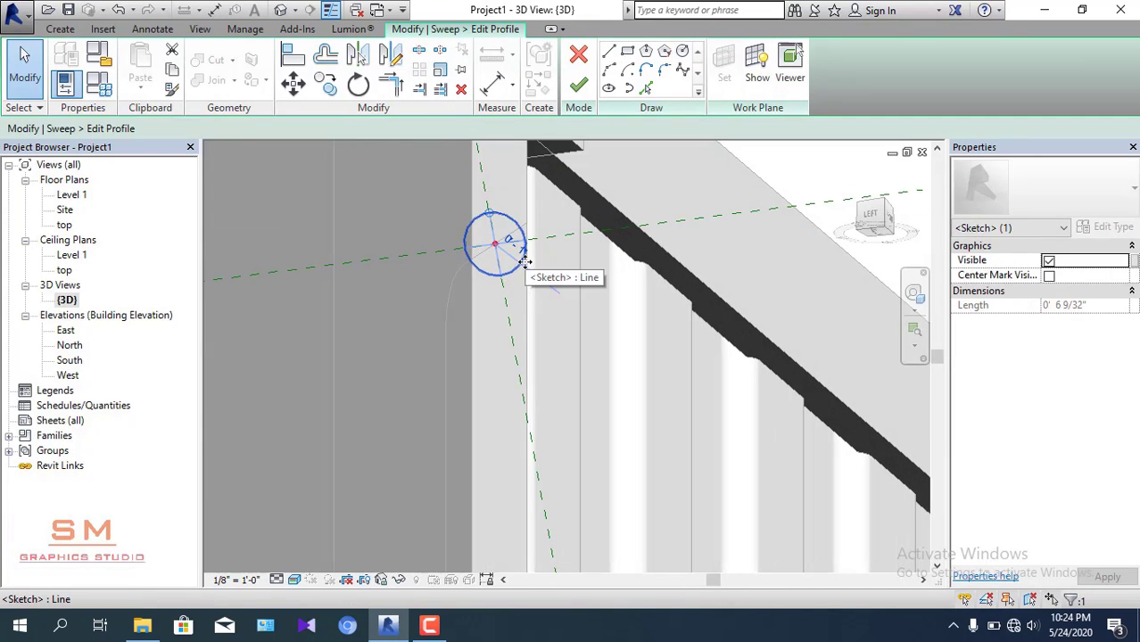
click(524, 257)
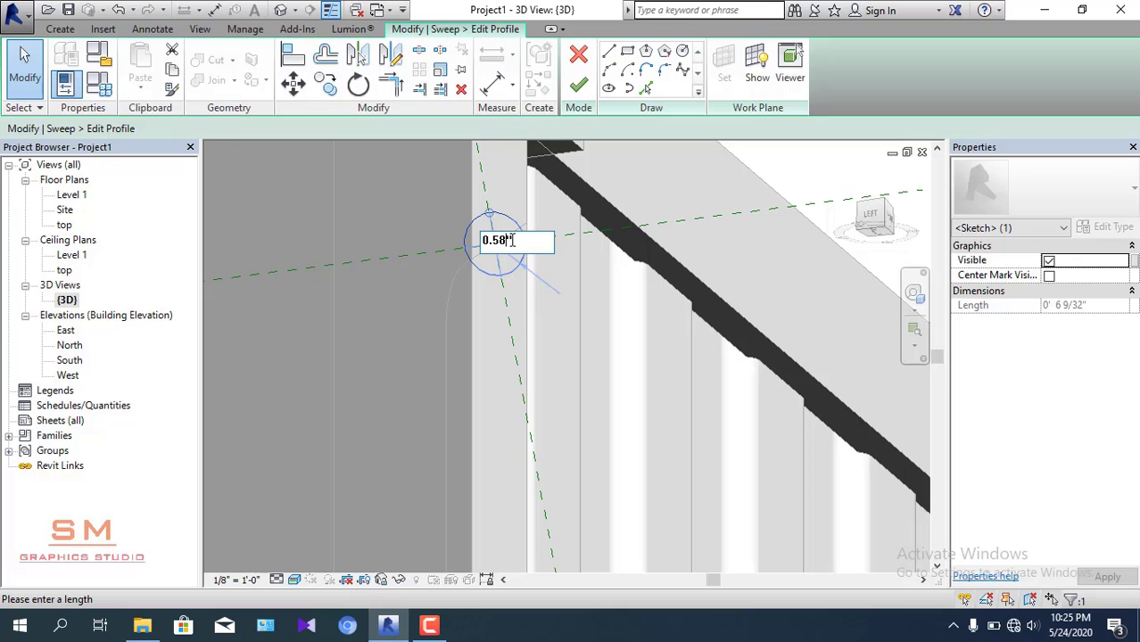
key(Return)
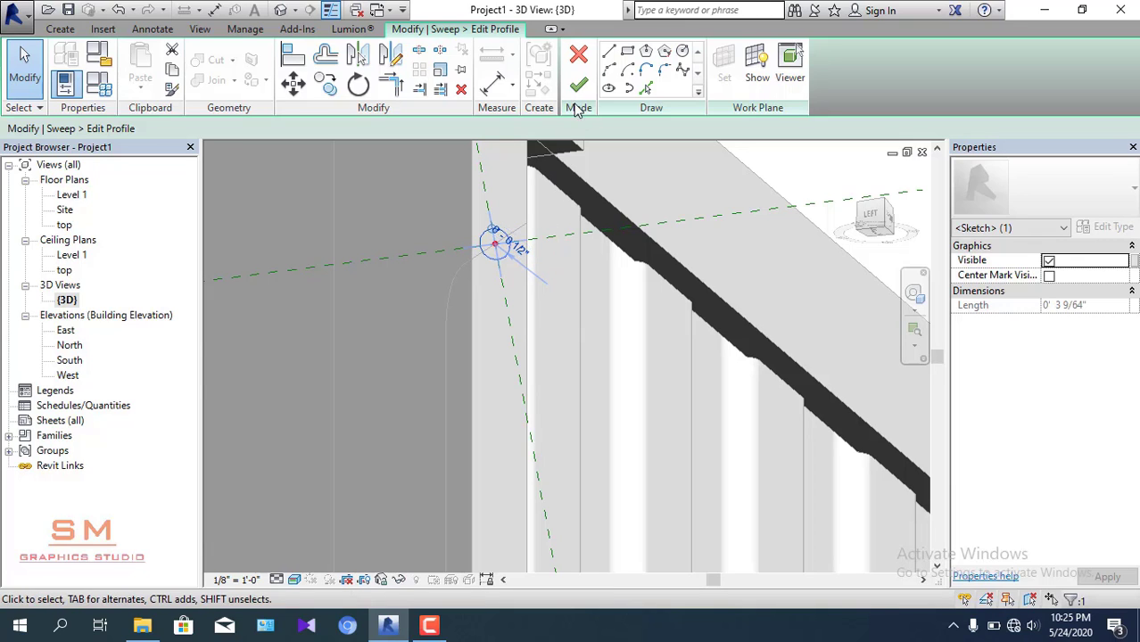
click(579, 89)
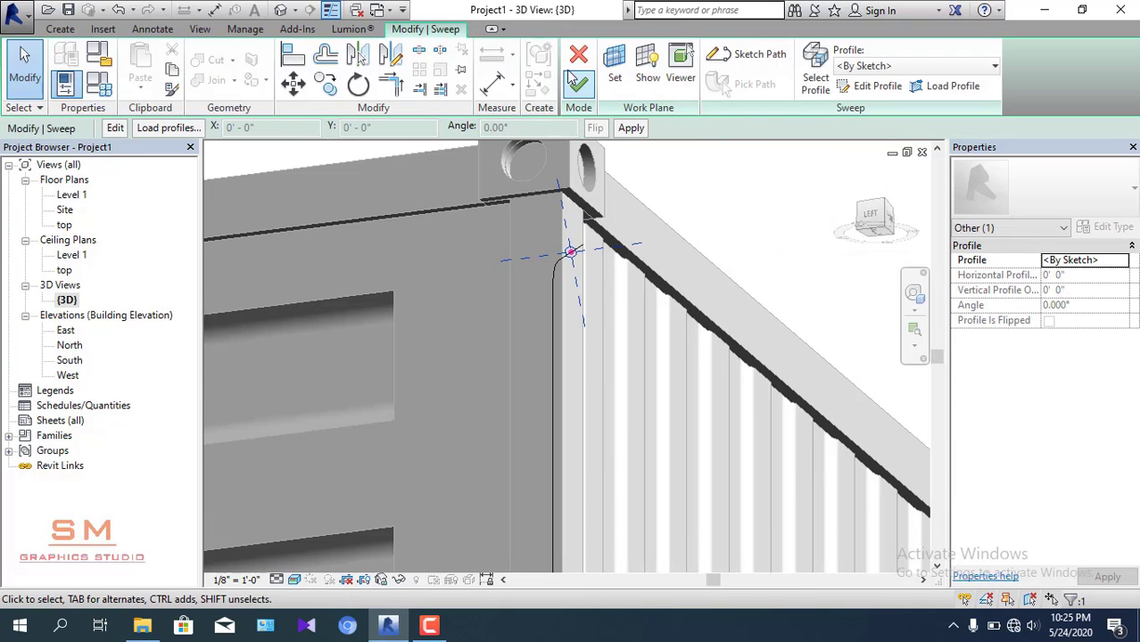
- Finish the locking-bar sweep and dissociate it from its work plane
click(575, 88)
scroll(689, 309, down, 2)
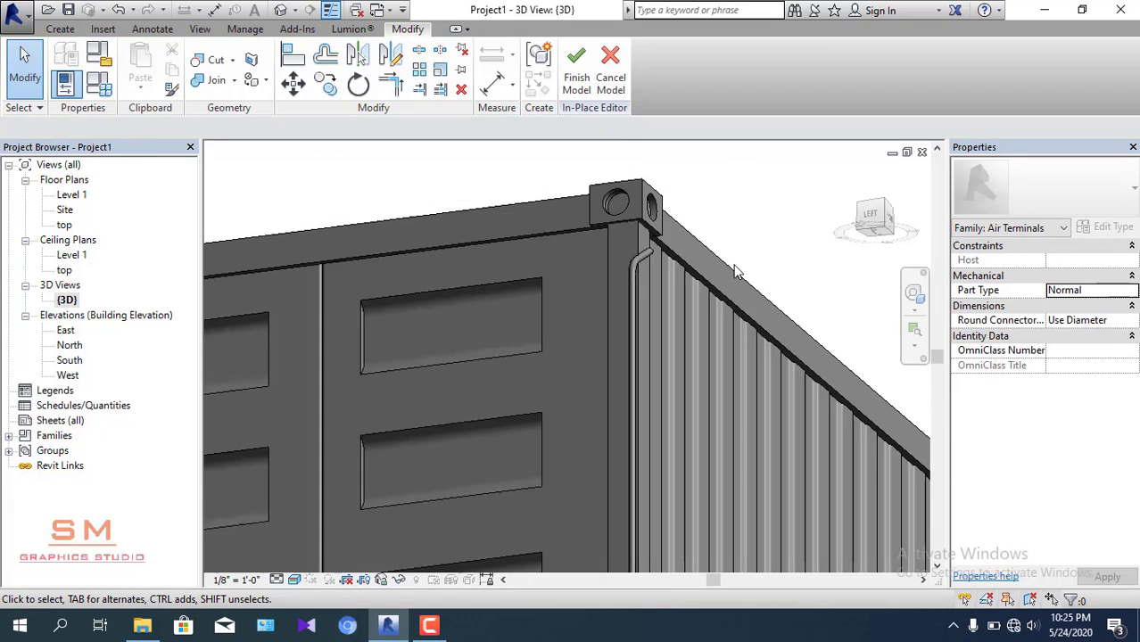
scroll(689, 310, down, 3)
shift+middle_drag(700, 342, 682, 357)
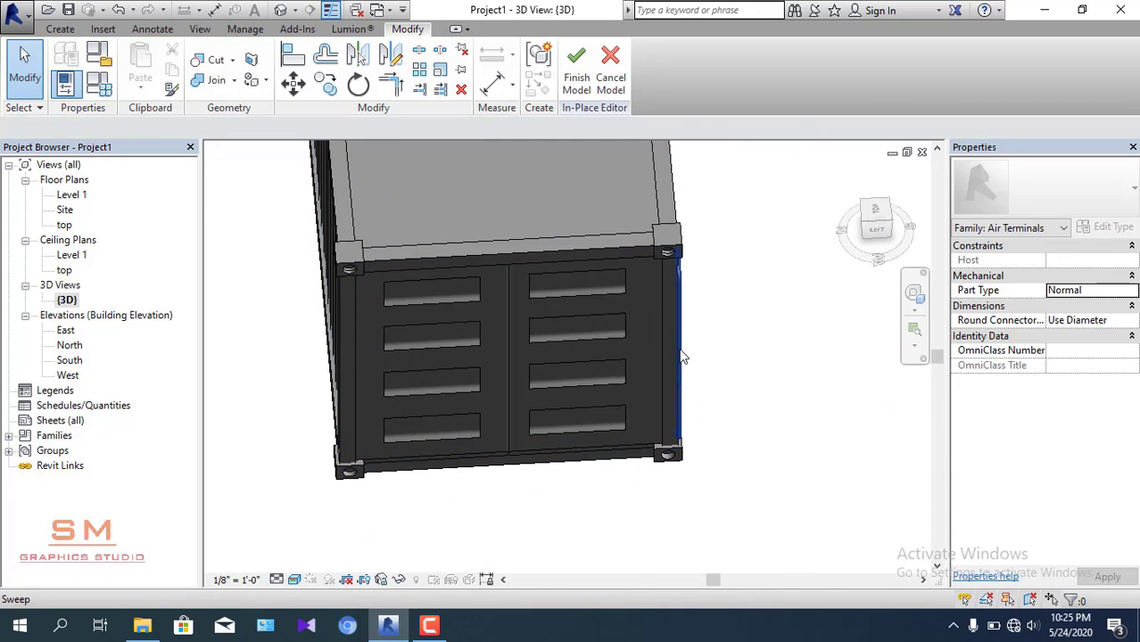
click(682, 330)
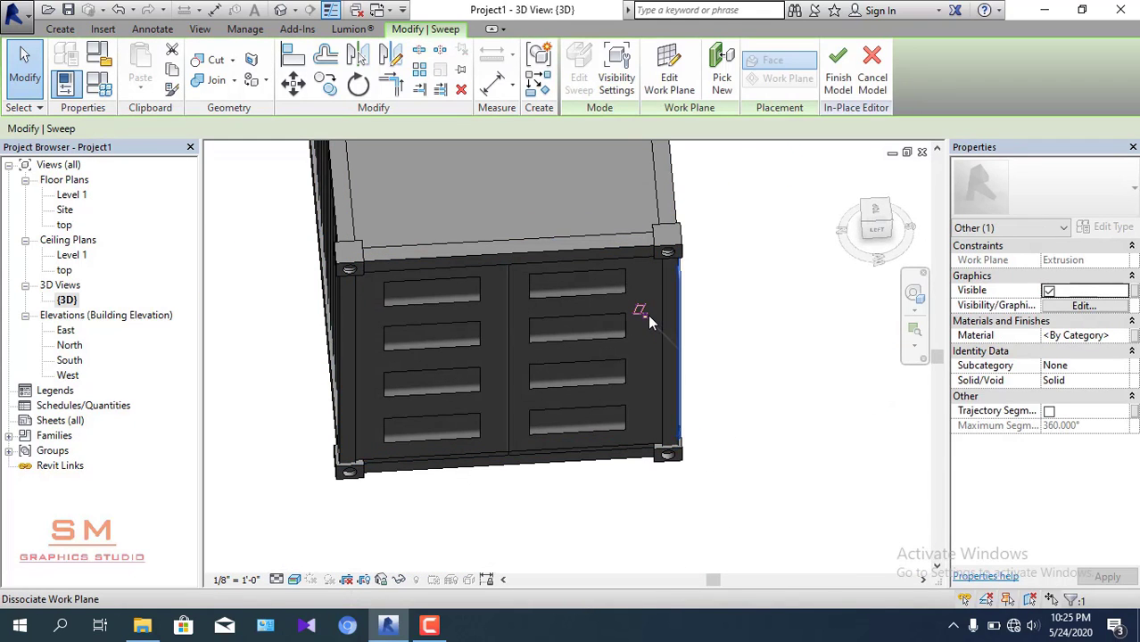
click(648, 316)
- Check the bar in the Level 1 and North views, then view {3D} from the Top
double_click(77, 194)
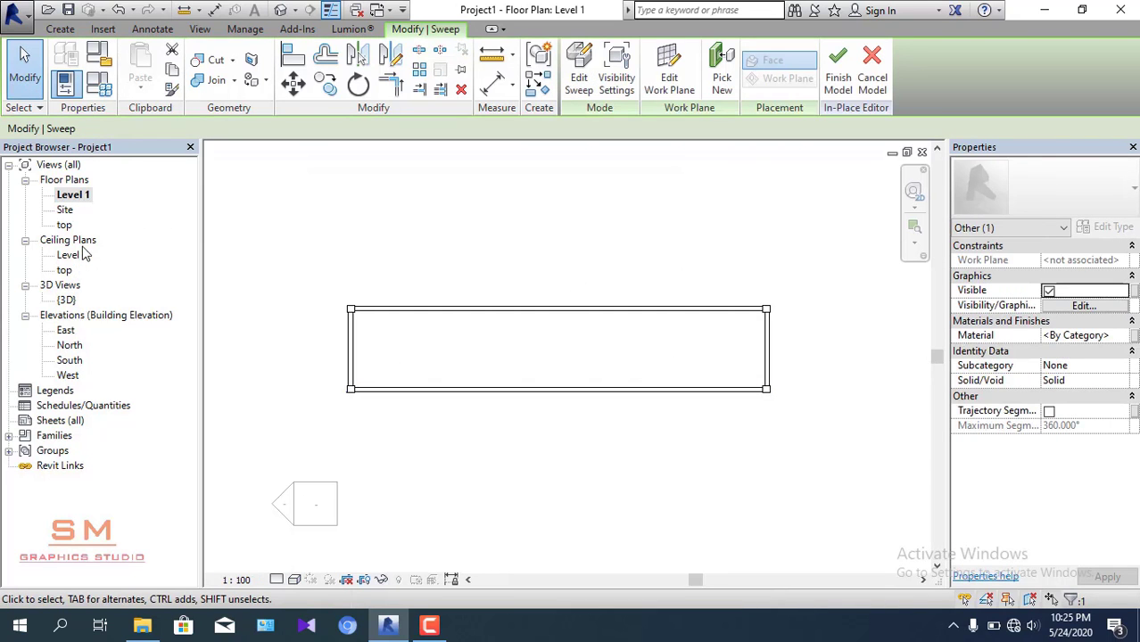
mouse_move(512, 425)
middle_down()
mouse_move(525, 407)
mouse_move(419, 360)
middle_up()
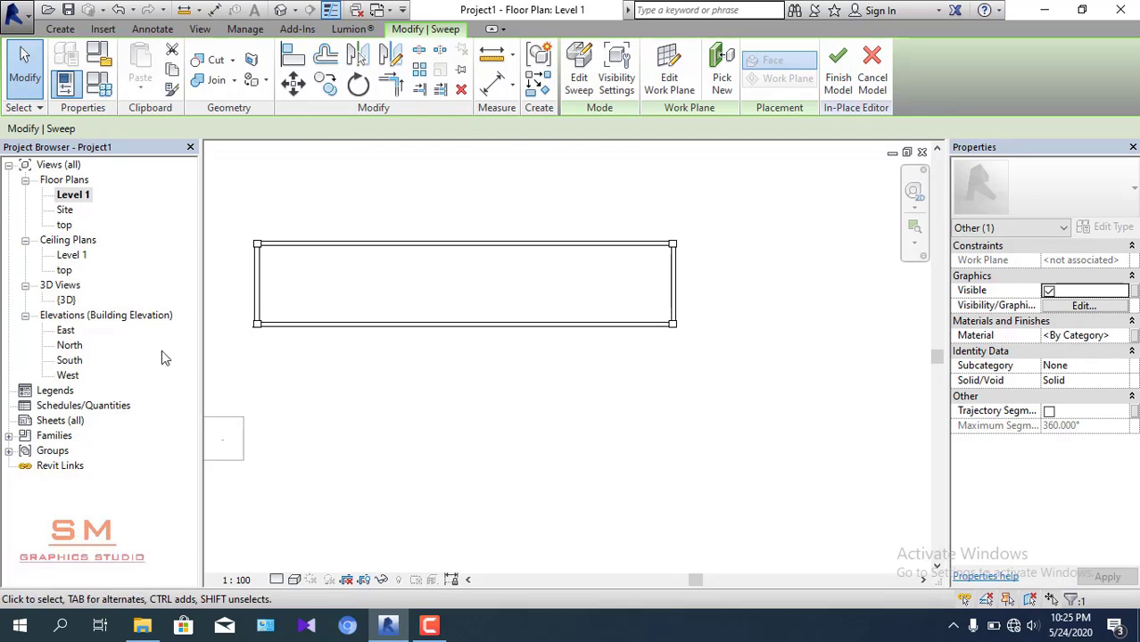
double_click(70, 345)
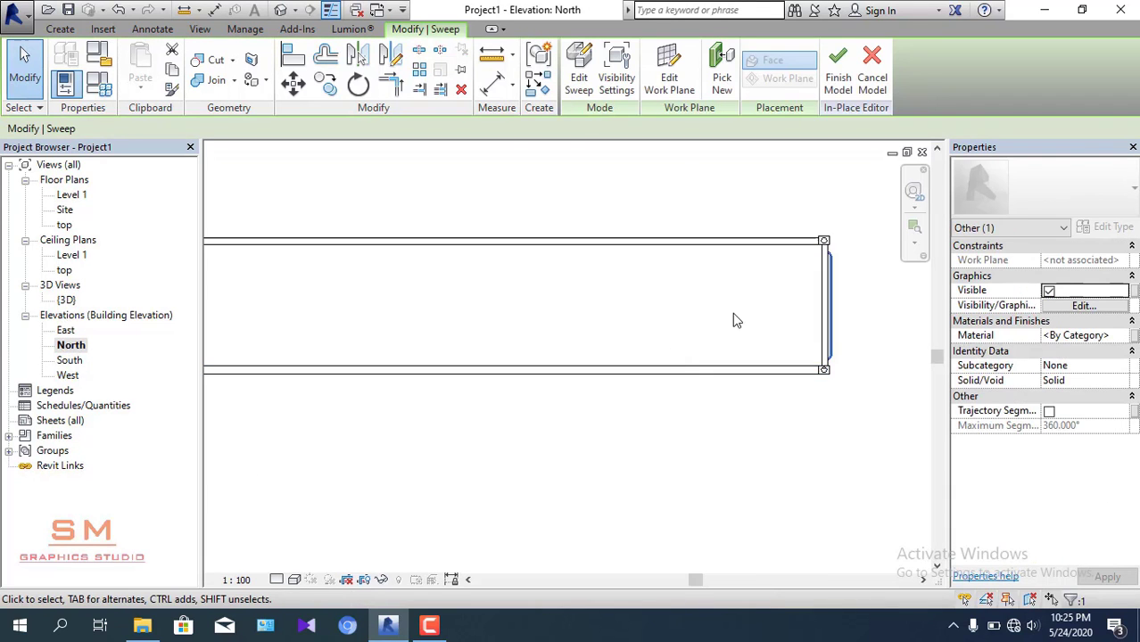
scroll(733, 312, down, 1)
double_click(66, 300)
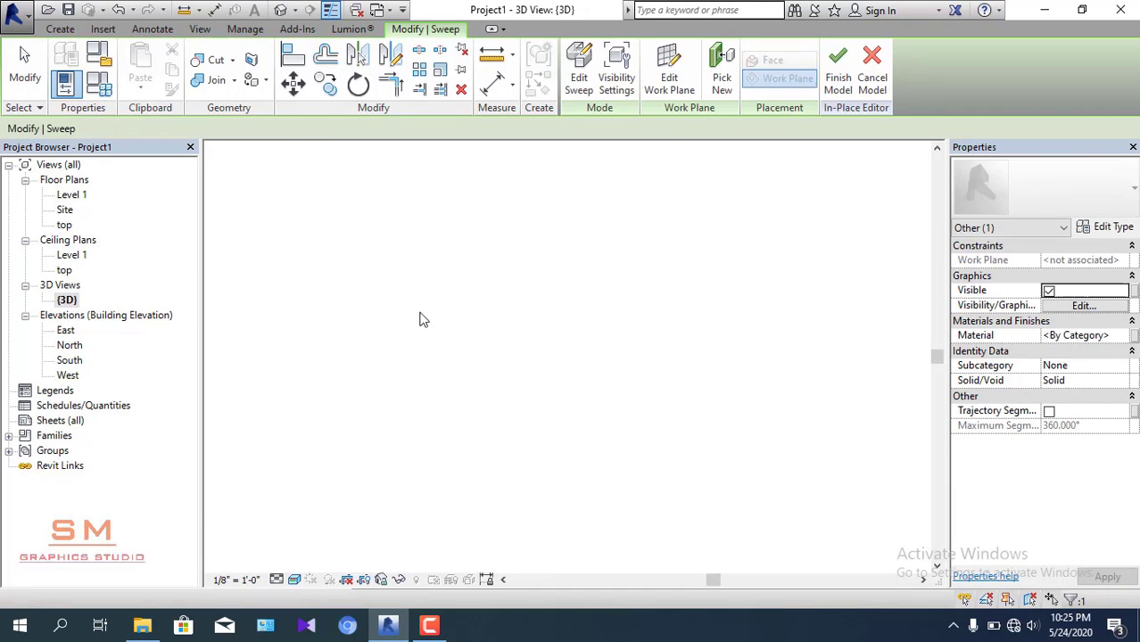
scroll(589, 357, down, 3)
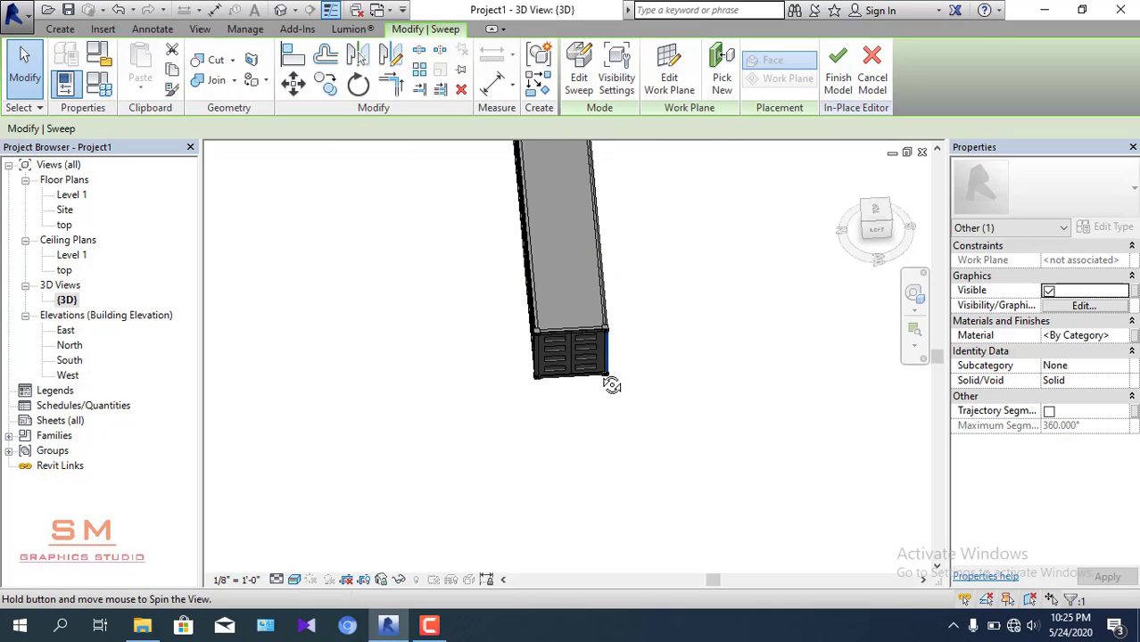
shift+middle_drag(613, 382, 678, 339)
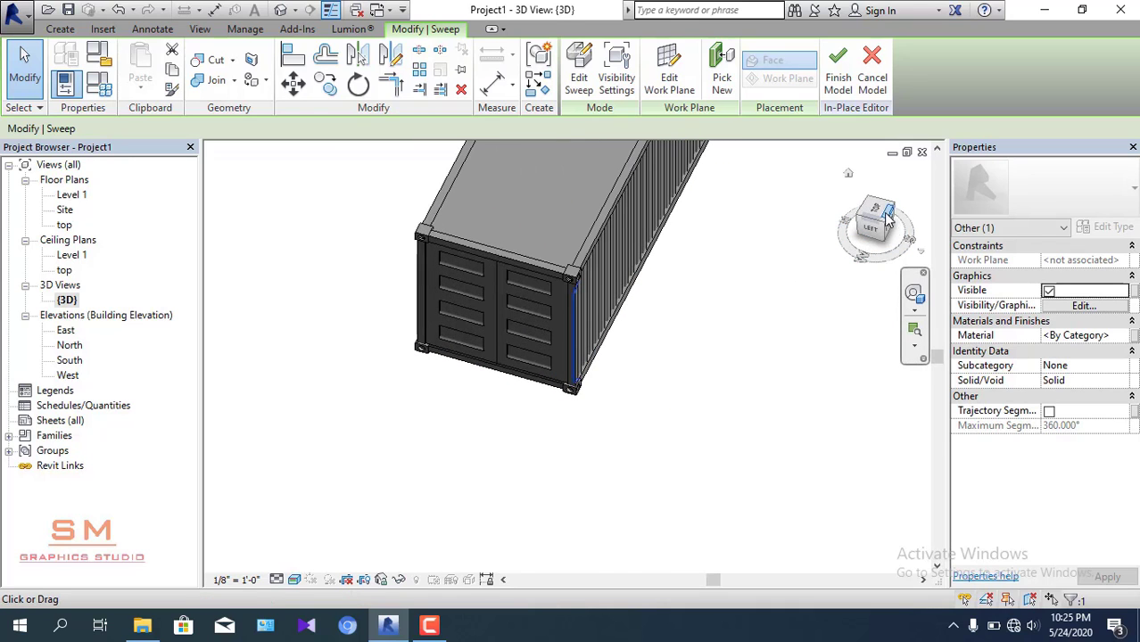
click(879, 213)
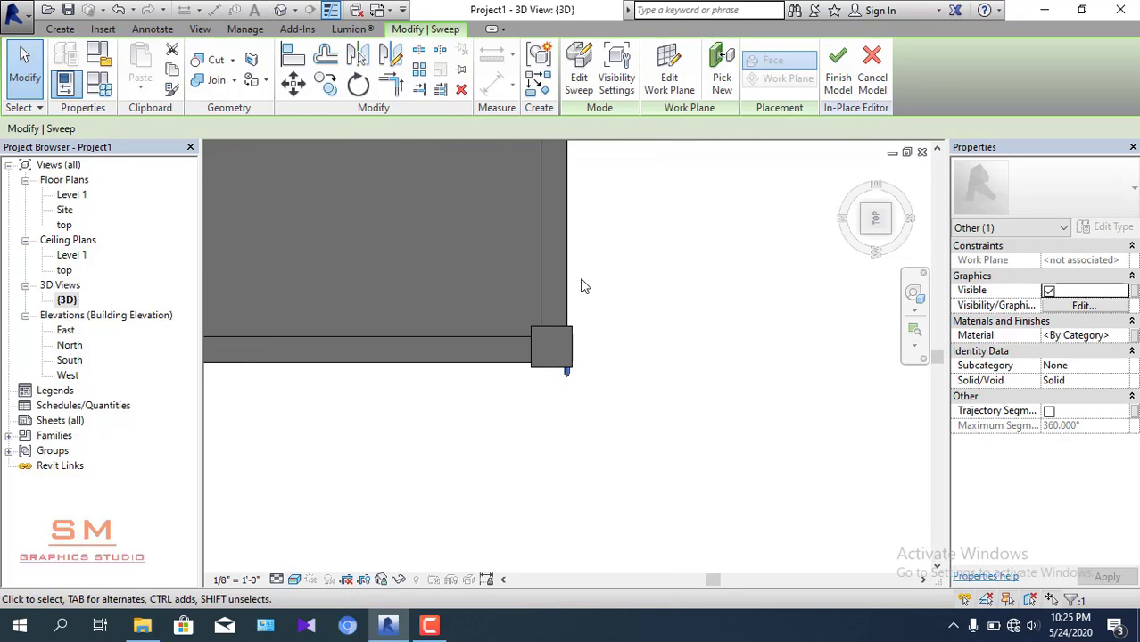
- Move the locking bar left from the corner onto the right door leaf's outer face
middle_drag(586, 287, 840, 299)
click(311, 80)
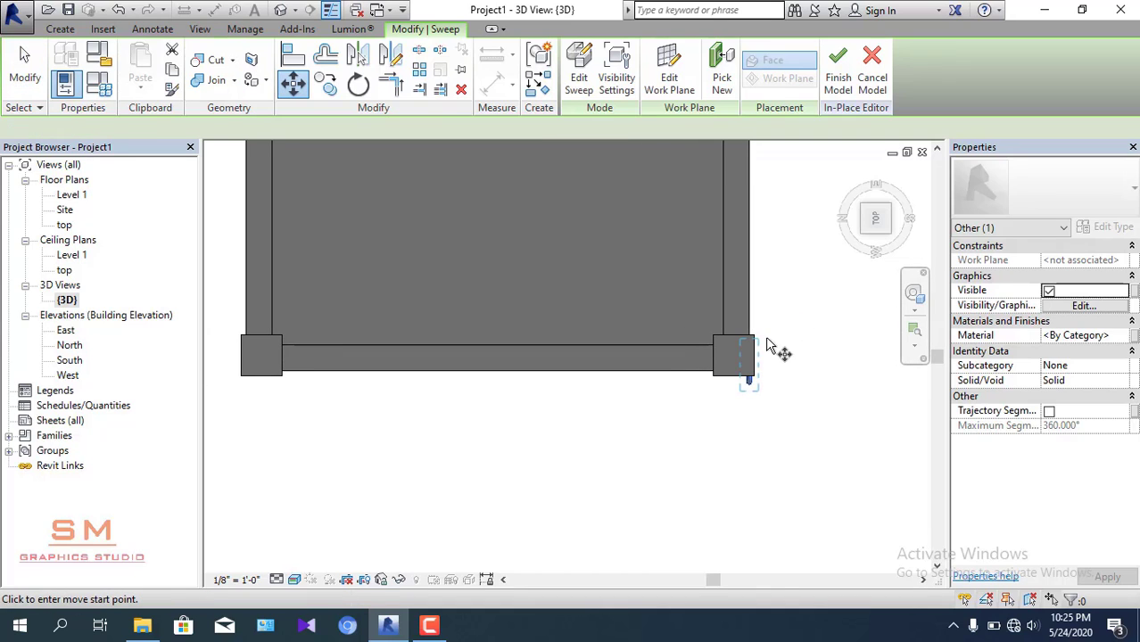
click(754, 345)
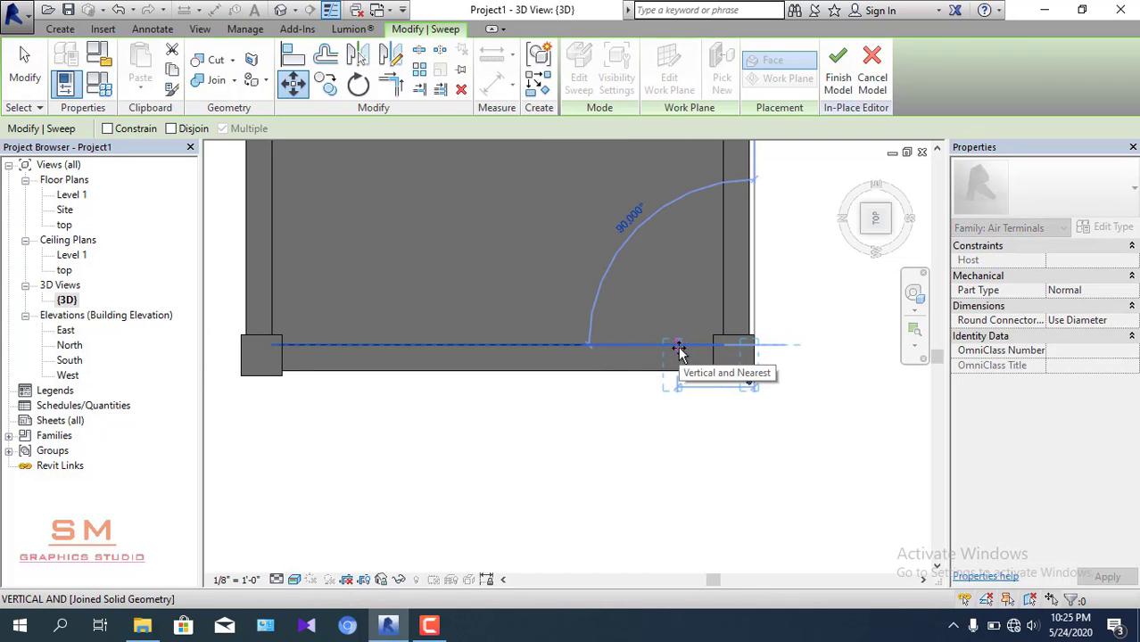
click(691, 350)
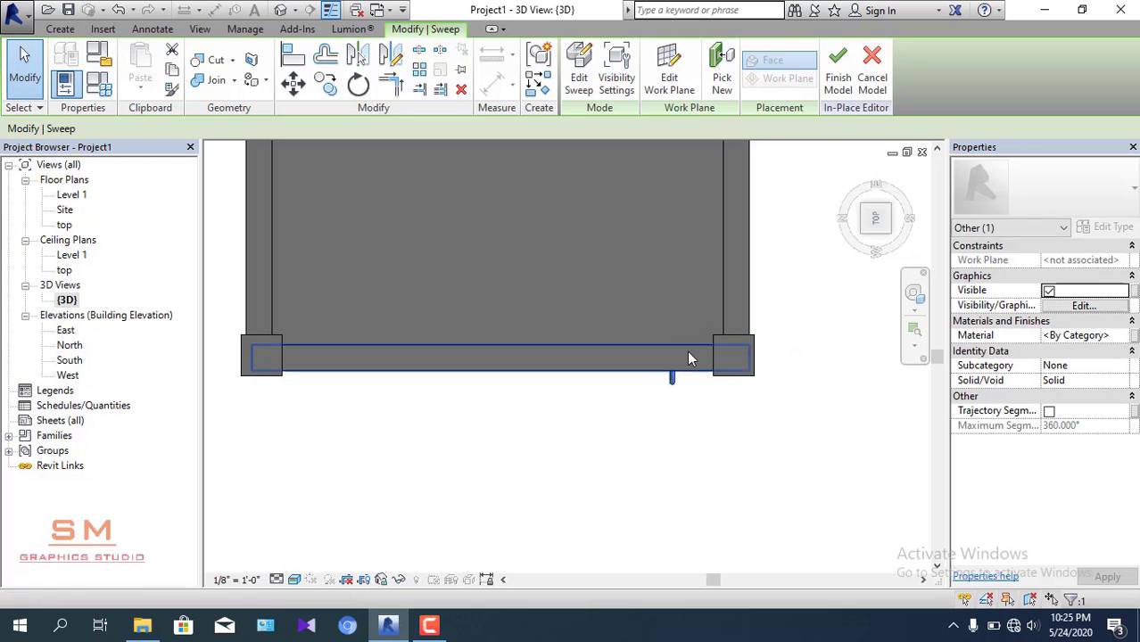
mouse_move(570, 467)
shift+middle_down()
mouse_move(609, 424)
mouse_move(624, 428)
mouse_move(623, 359)
shift+middle_up()
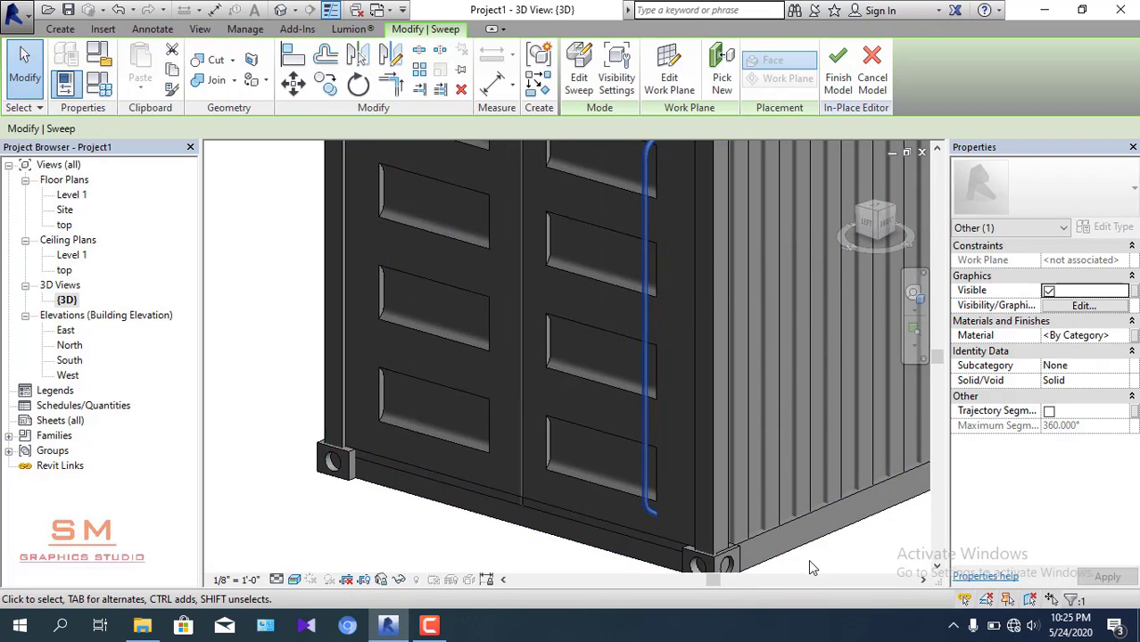
scroll(809, 571, down, 3)
mouse_move(809, 571)
shift+middle_down()
mouse_move(789, 515)
mouse_move(670, 359)
shift+middle_up()
click(763, 496)
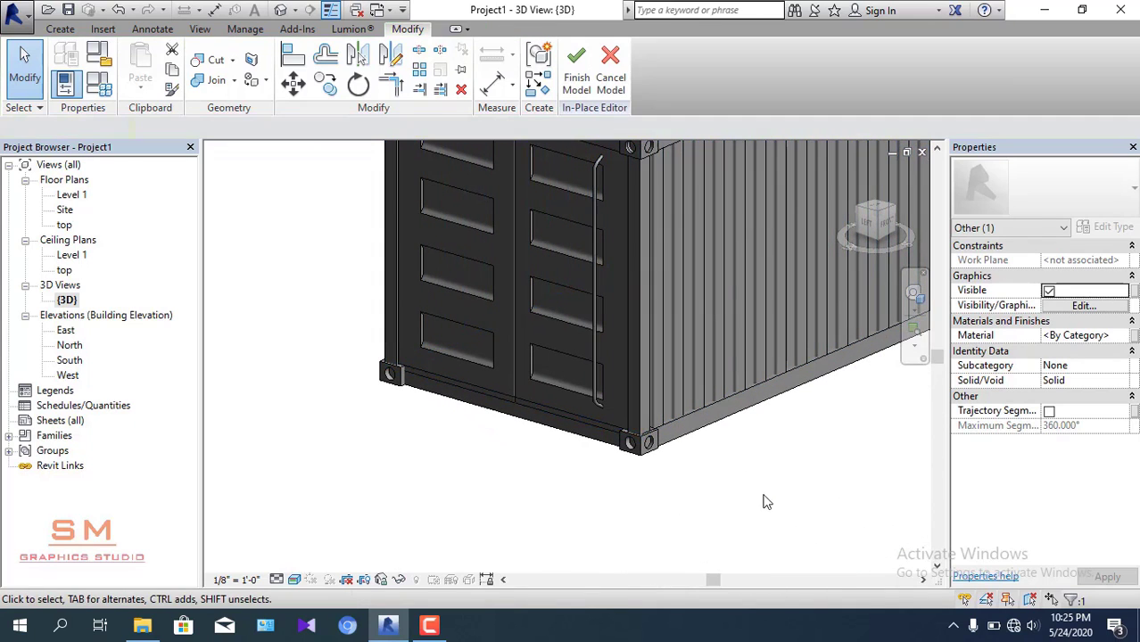
click(598, 326)
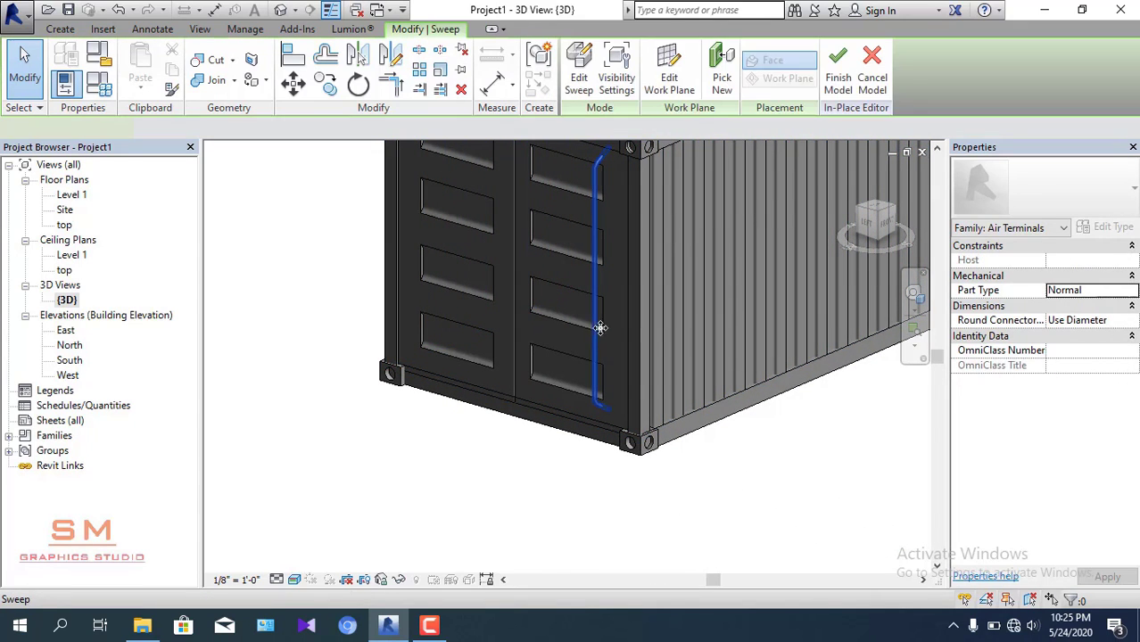
click(764, 509)
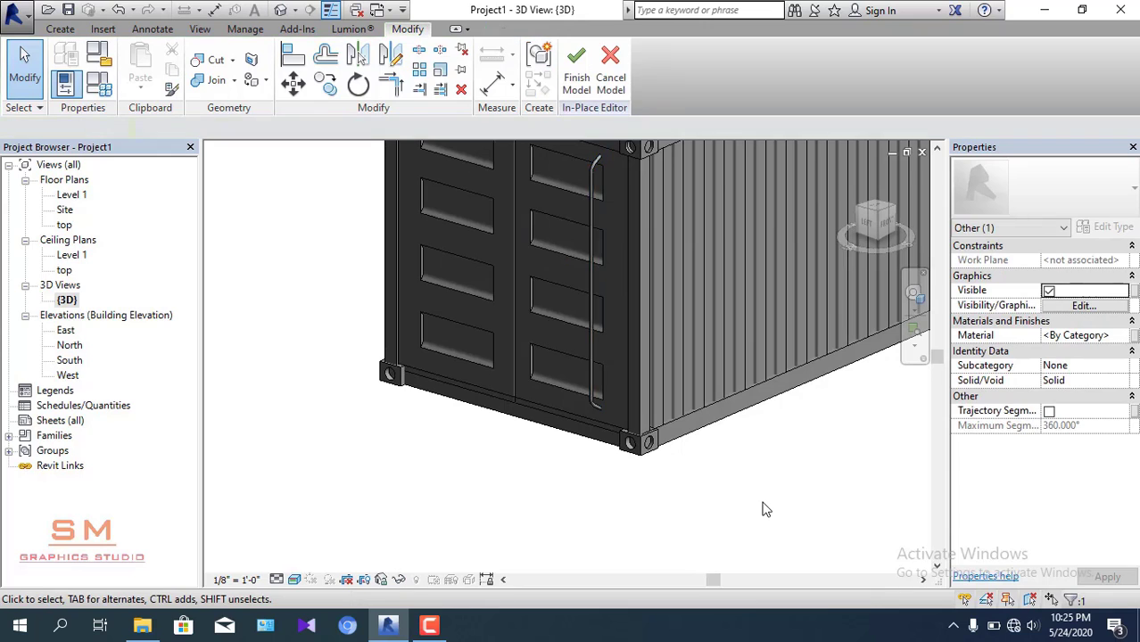
scroll(764, 509, down, 3)
scroll(660, 348, up, 2)
scroll(666, 359, up, 2)
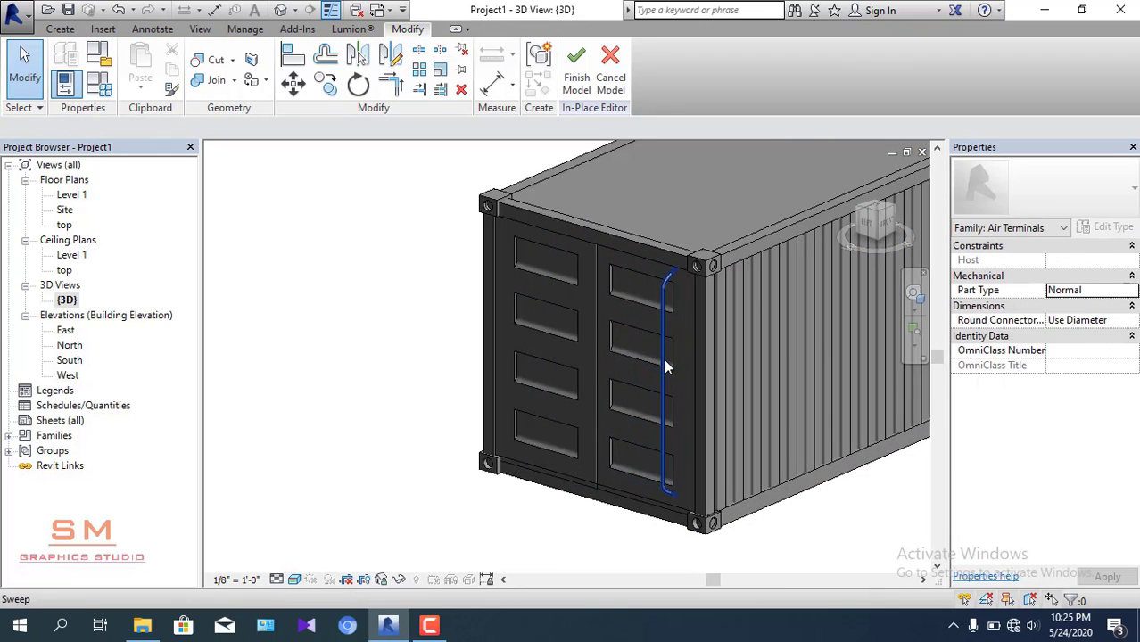
click(663, 357)
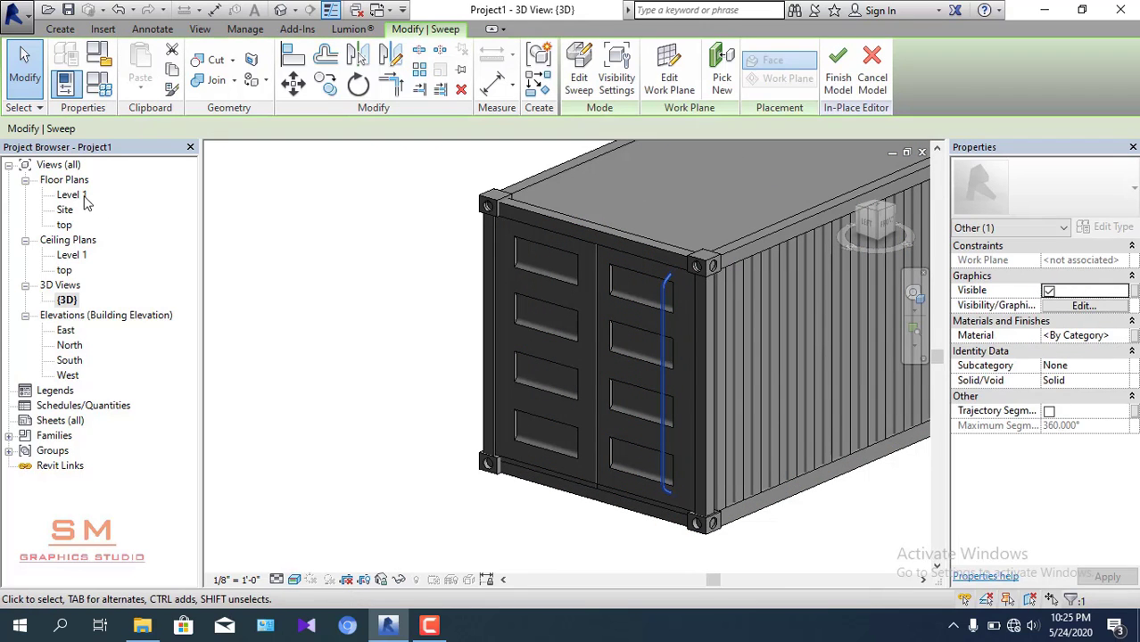
drag(878, 223, 863, 219)
click(864, 219)
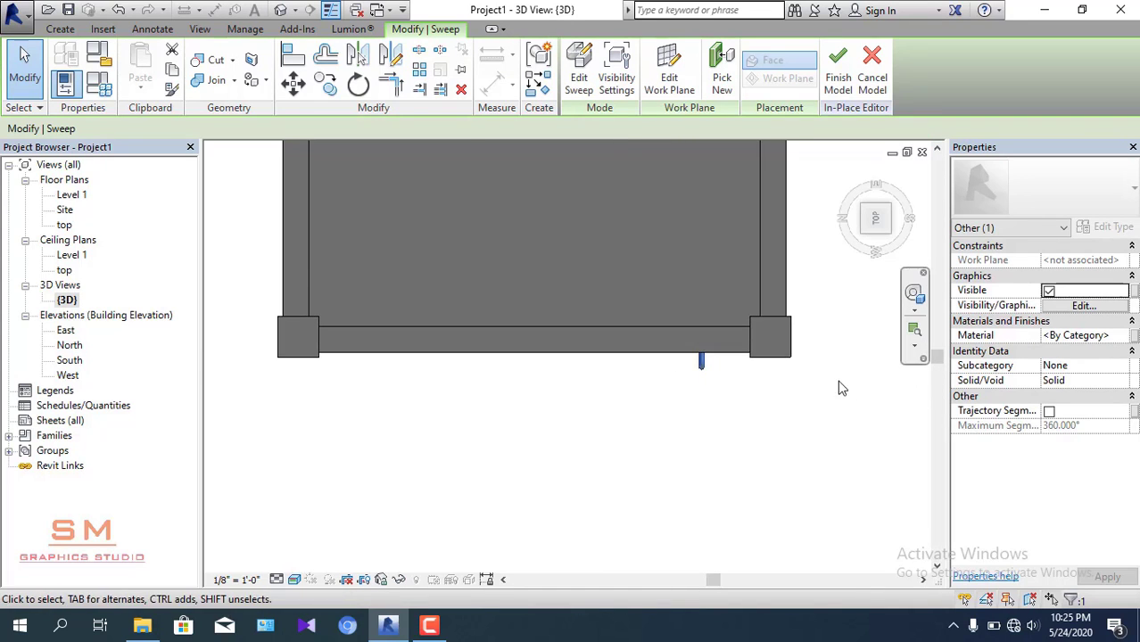
- Copy the locking bar about 1'-5" left as a second bar on the right door
click(326, 83)
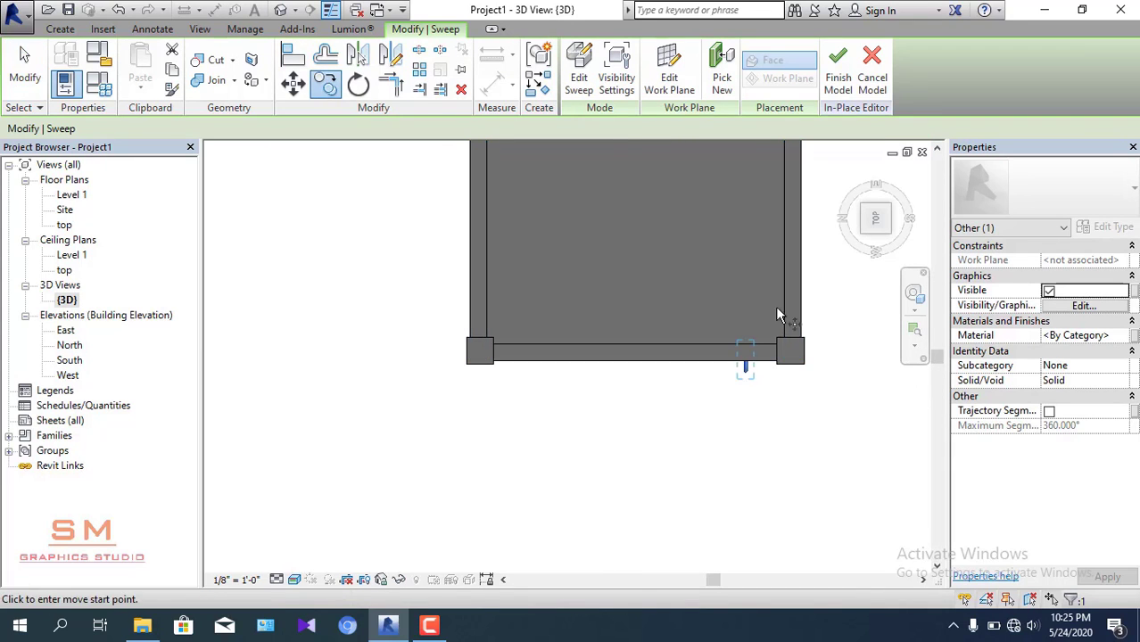
click(743, 357)
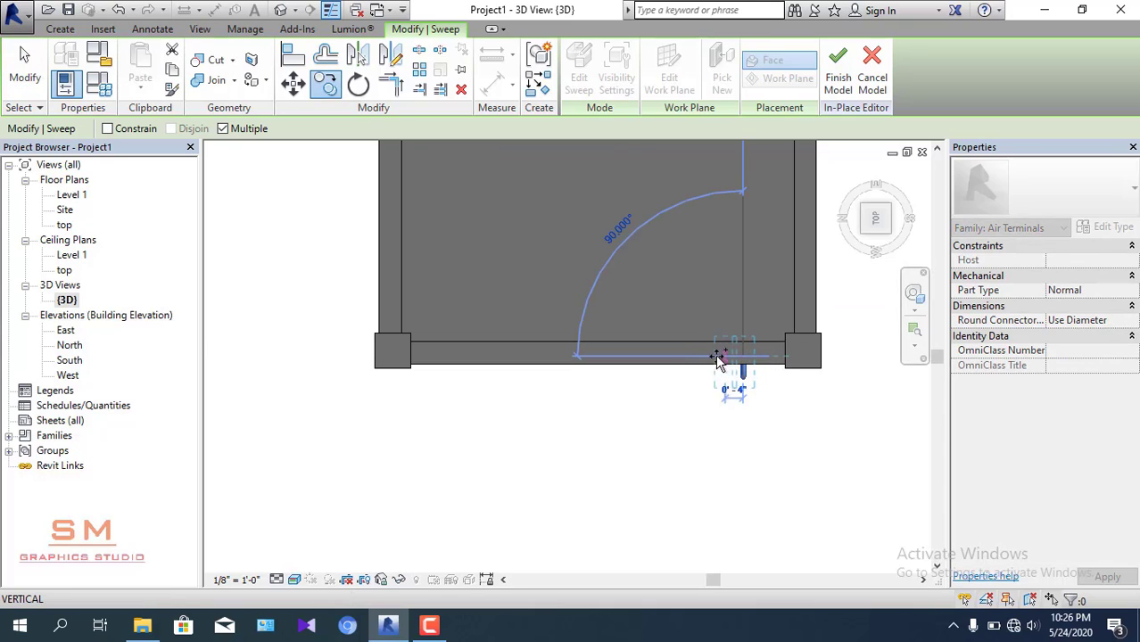
click(663, 357)
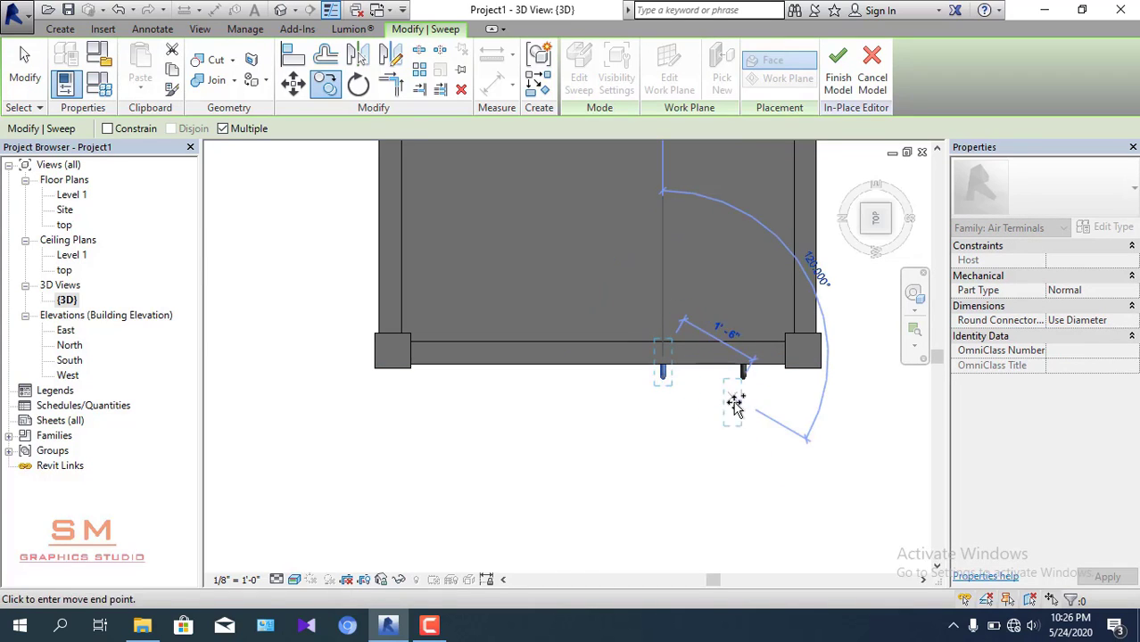
key(Escape)
key(Escape)
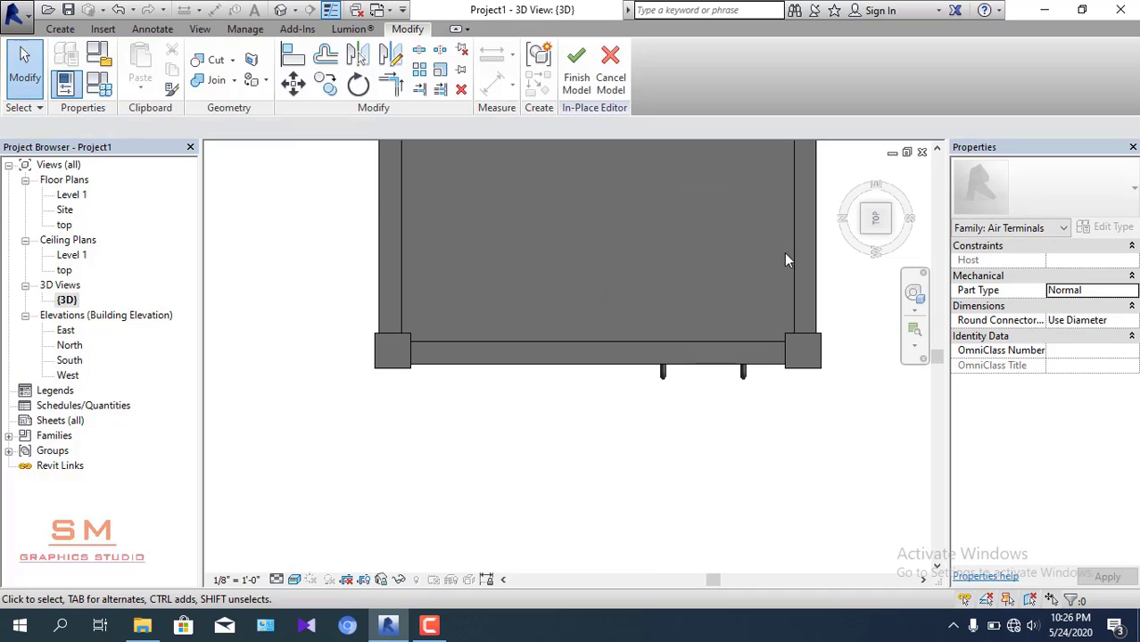
- Viewing the door end straight on, nudge the right-hand bar two steps left
mouse_move(876, 218)
click(876, 250)
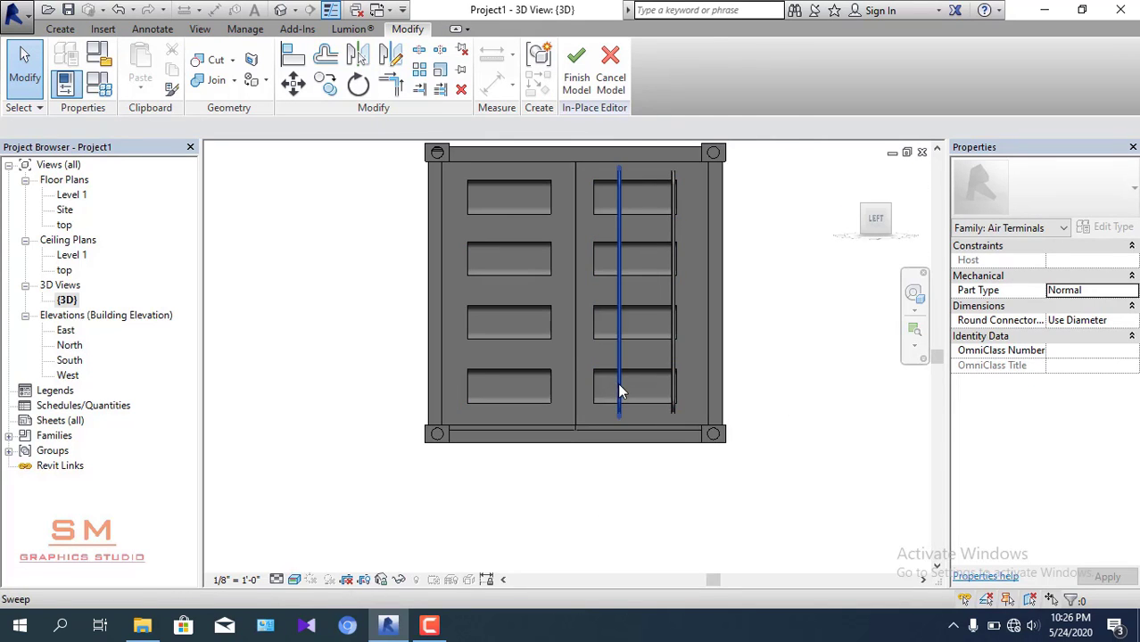
click(617, 383)
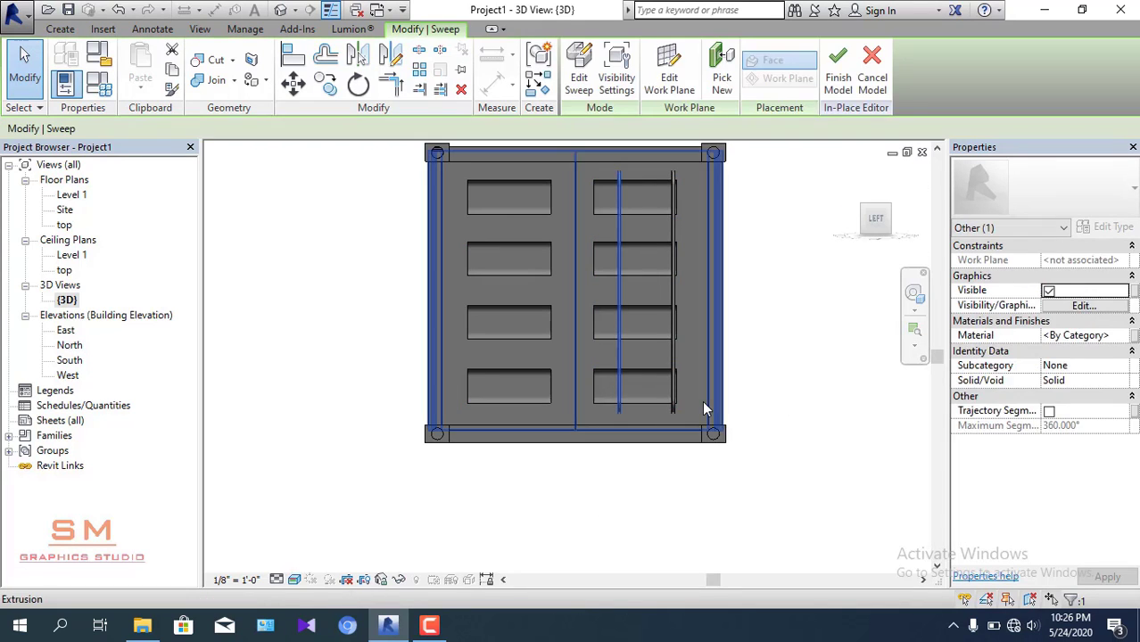
click(677, 360)
key(Left)
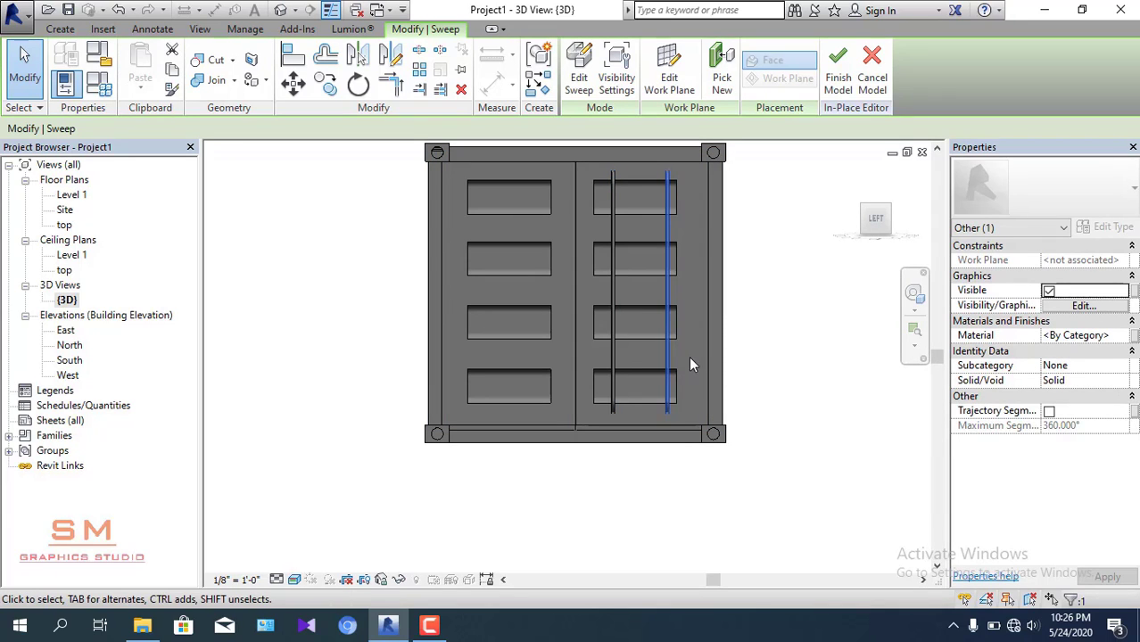
key(Left)
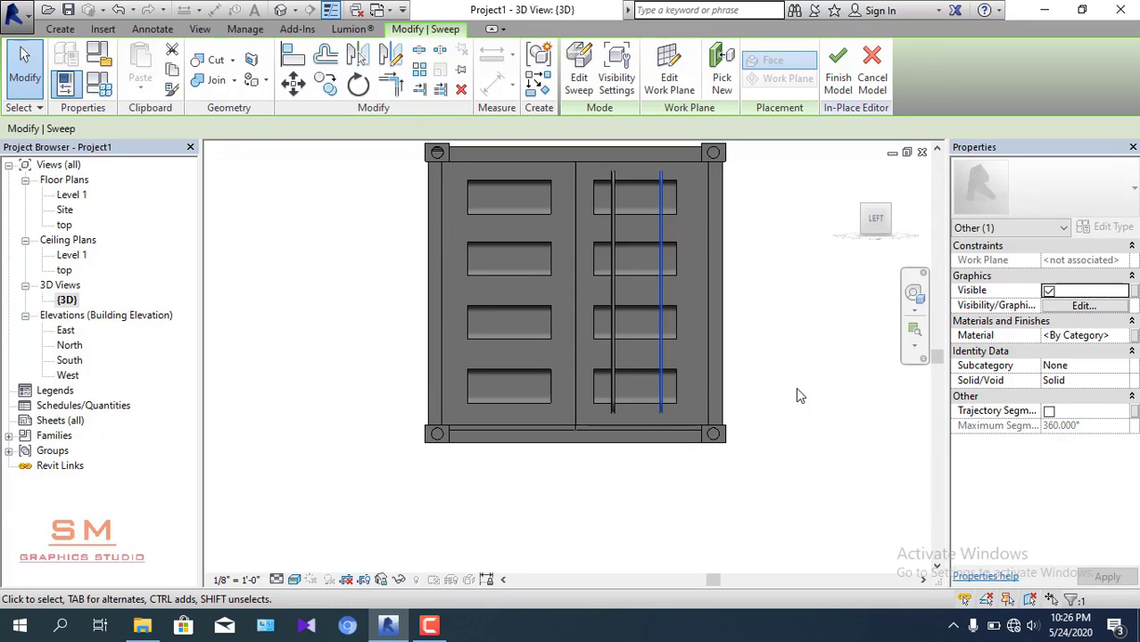
- Copy both right-door locking bars 3'-6" onto the left door leaf
click(806, 400)
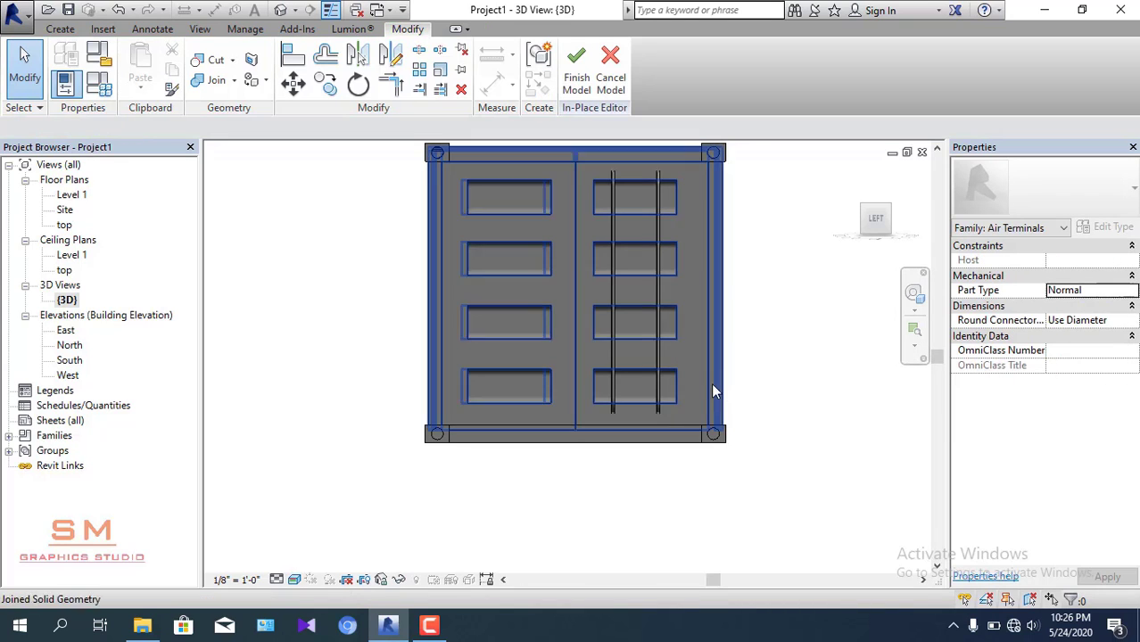
click(657, 394)
ctrl+click(612, 393)
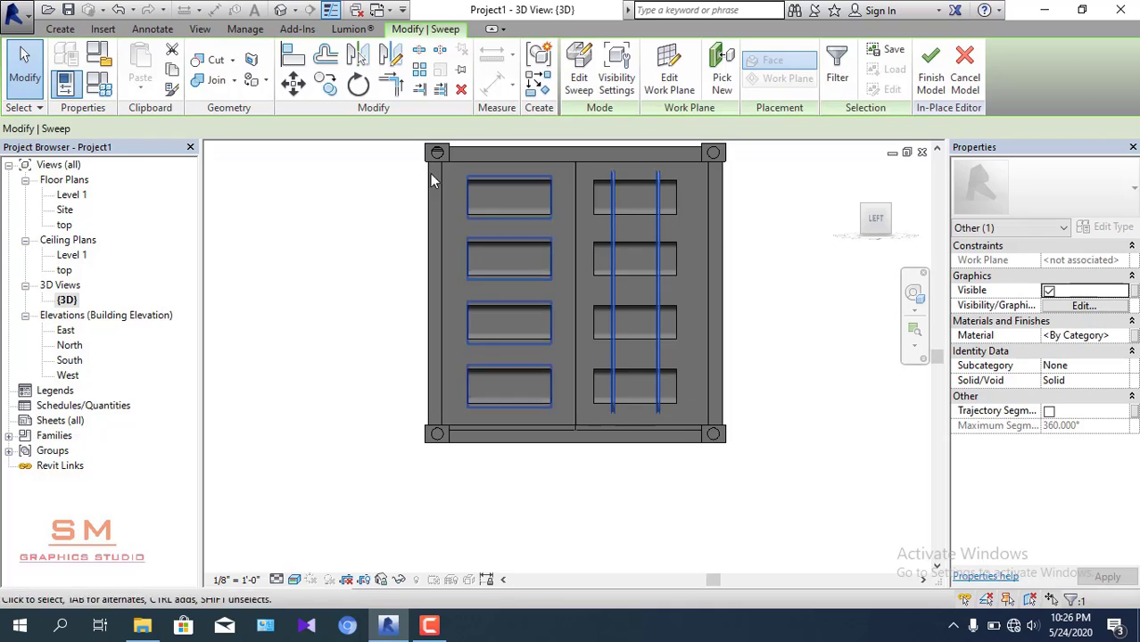
click(326, 86)
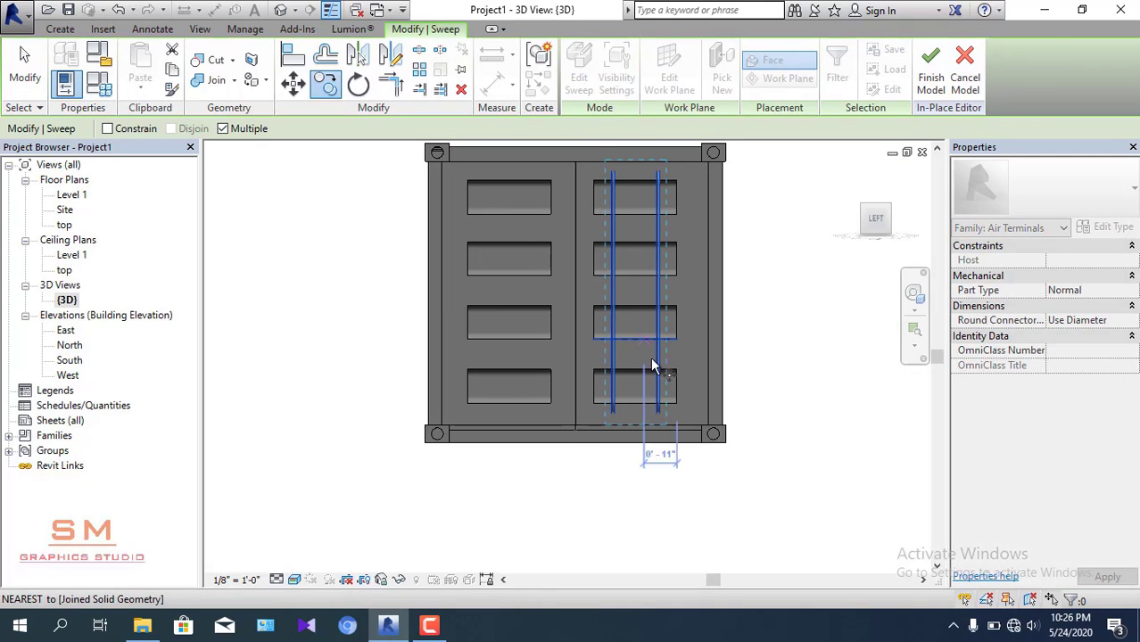
click(680, 409)
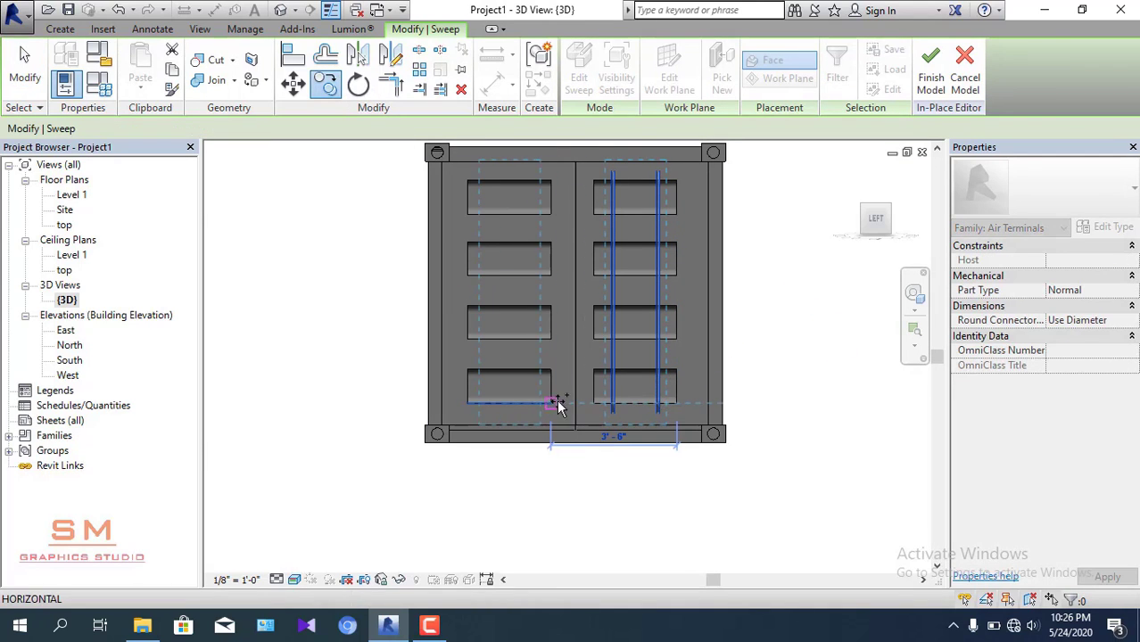
click(554, 405)
key(Escape)
key(Escape)
scroll(748, 348, down, 2)
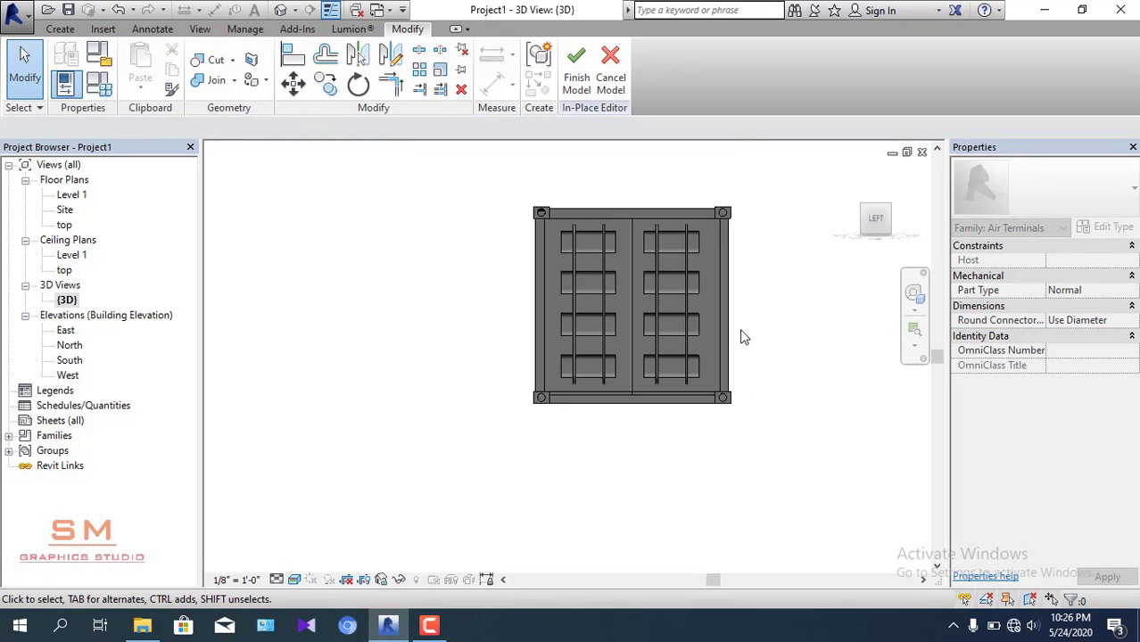
scroll(753, 355, down, 2)
shift+middle_drag(776, 357, 713, 436)
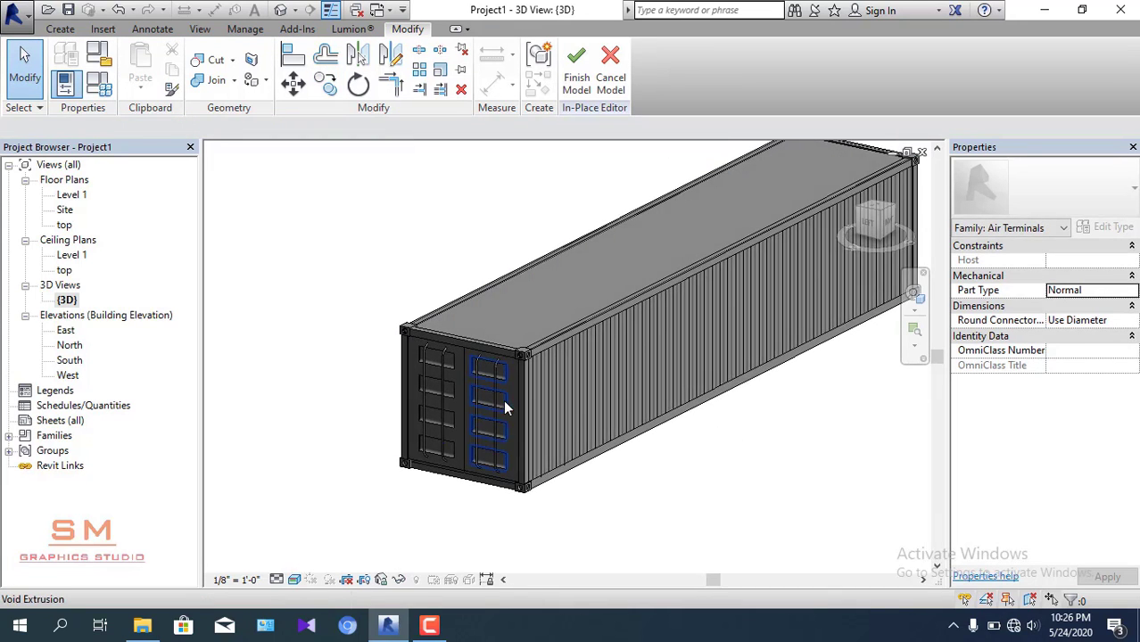
- Zoom into the door end and select all four bars, two on each door leaf
scroll(485, 325, down, 1)
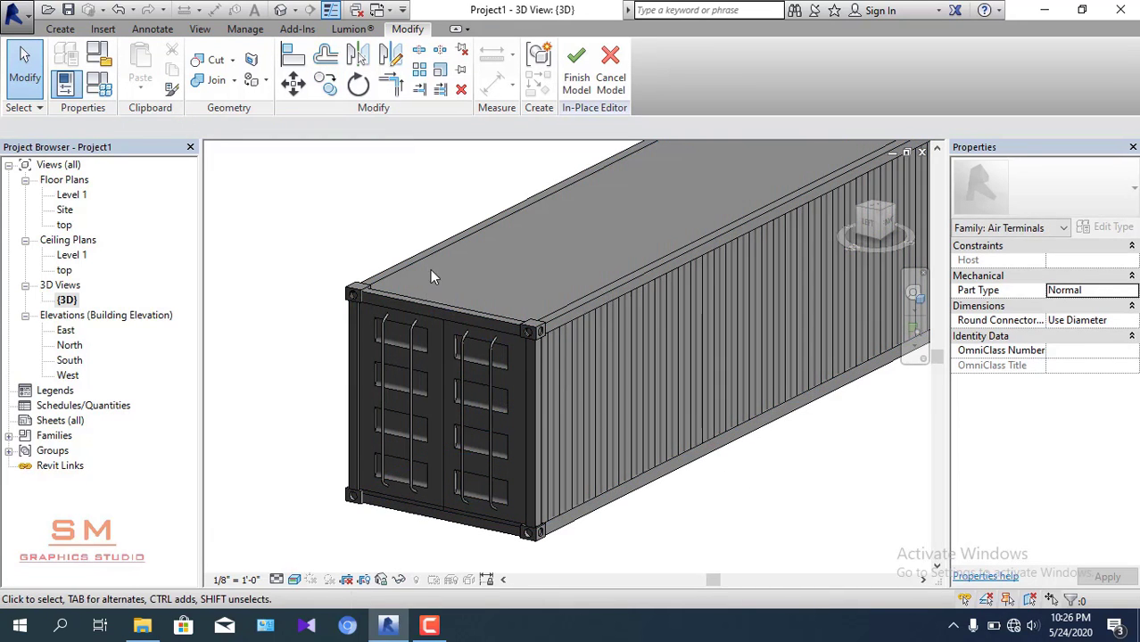
scroll(430, 269, down, 1)
scroll(482, 321, down, 2)
scroll(500, 348, up, 2)
scroll(445, 340, up, 2)
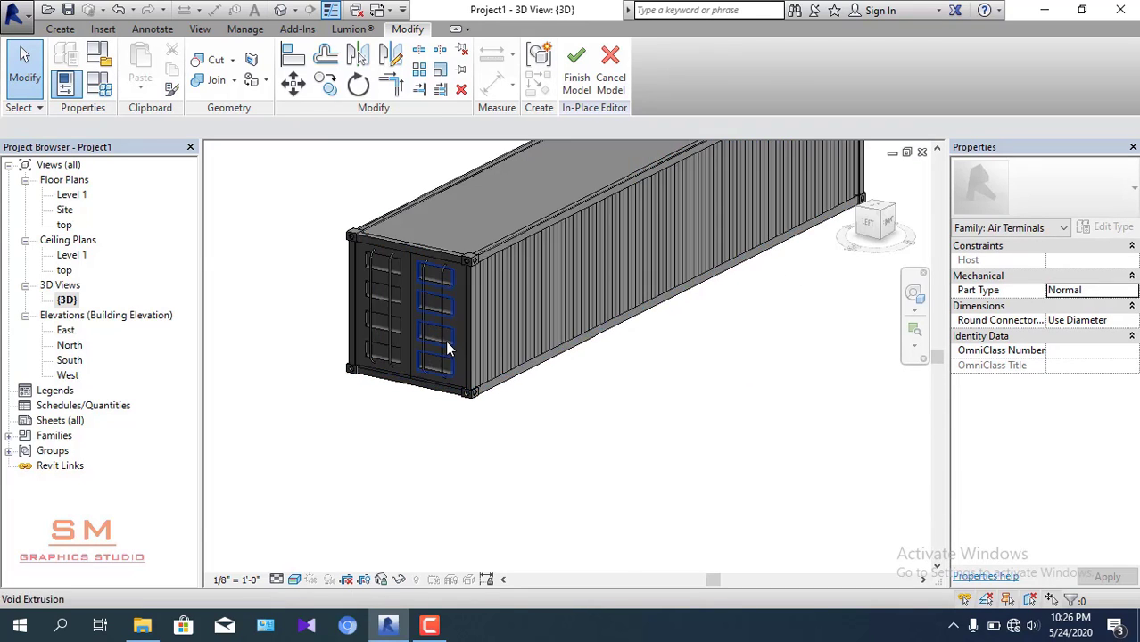
scroll(437, 367, up, 2)
click(443, 384)
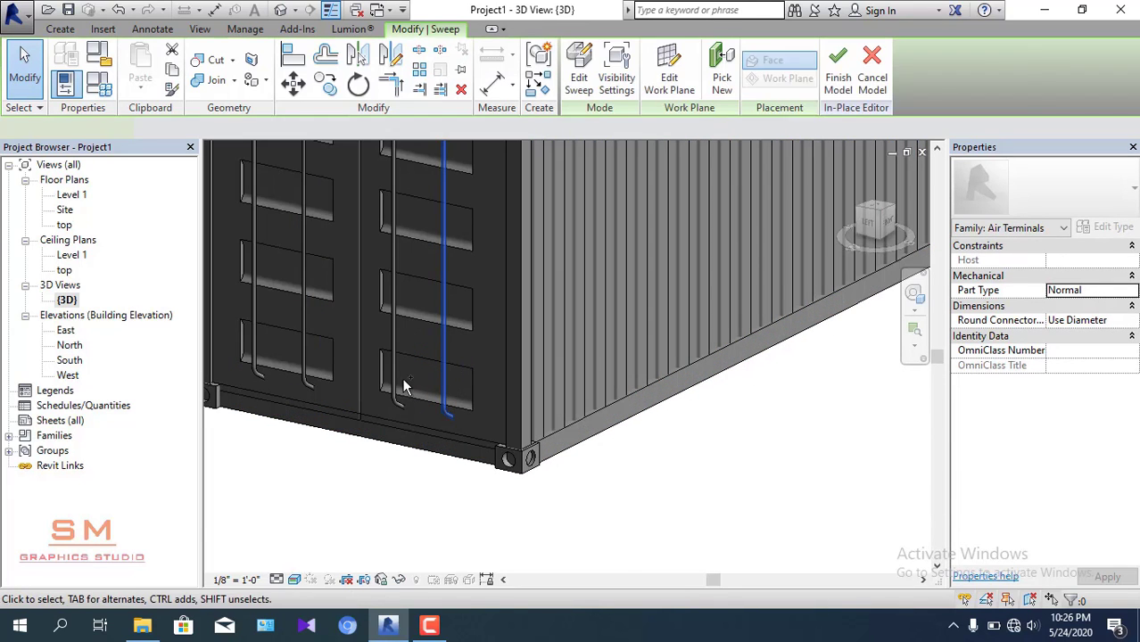
ctrl+click(394, 379)
ctrl+click(303, 353)
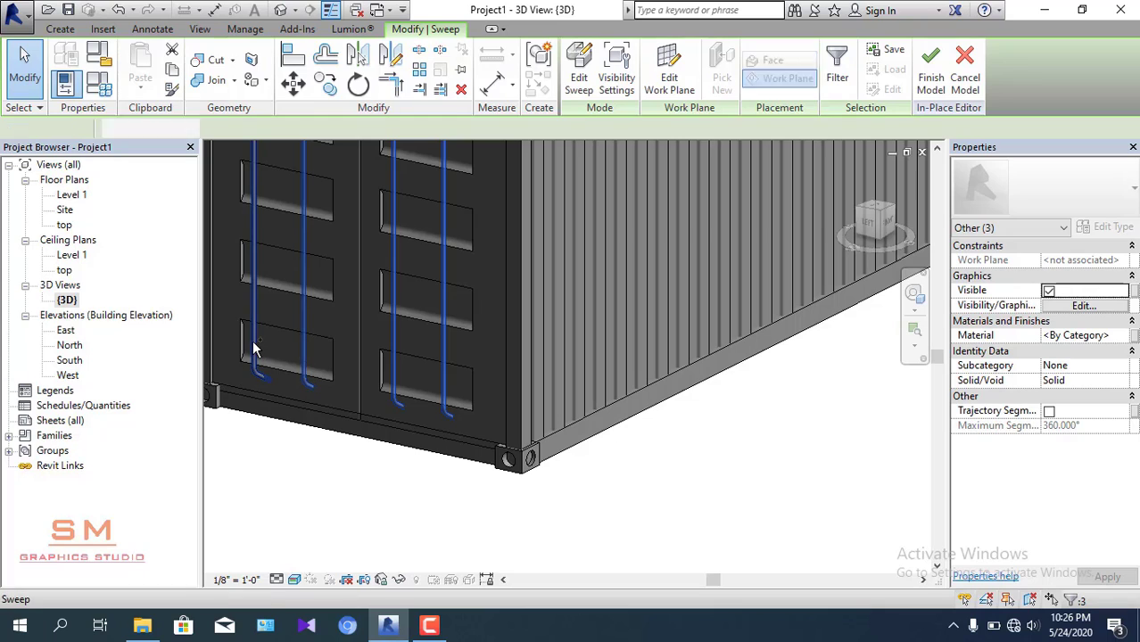
ctrl+click(254, 352)
- Create a new blank material for the locking bars and name it metal
click(1123, 342)
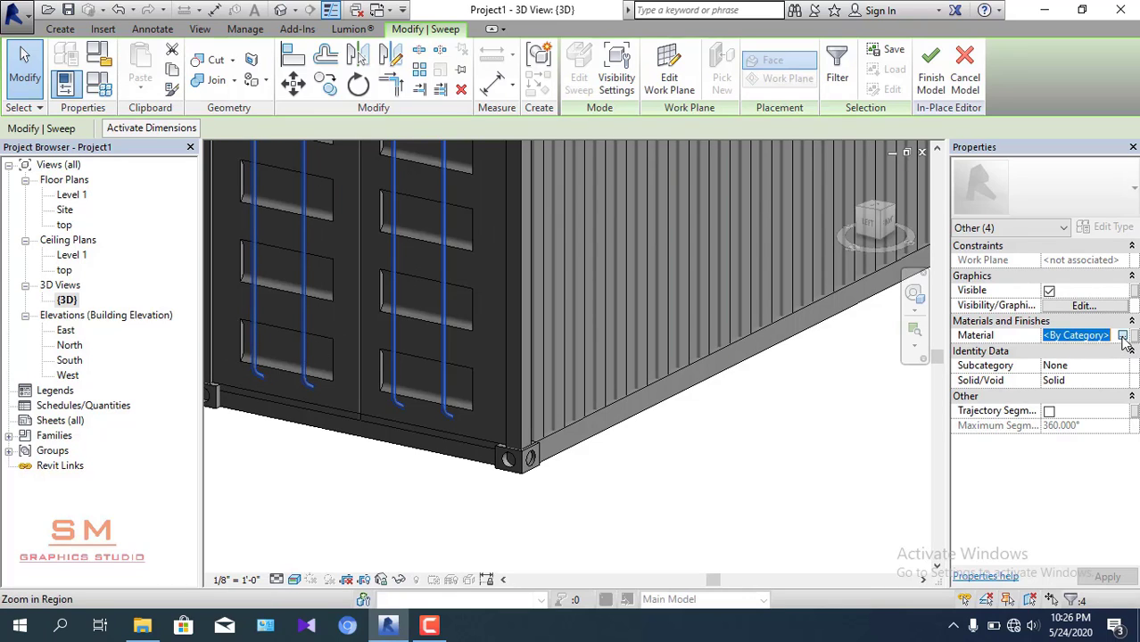
click(1124, 336)
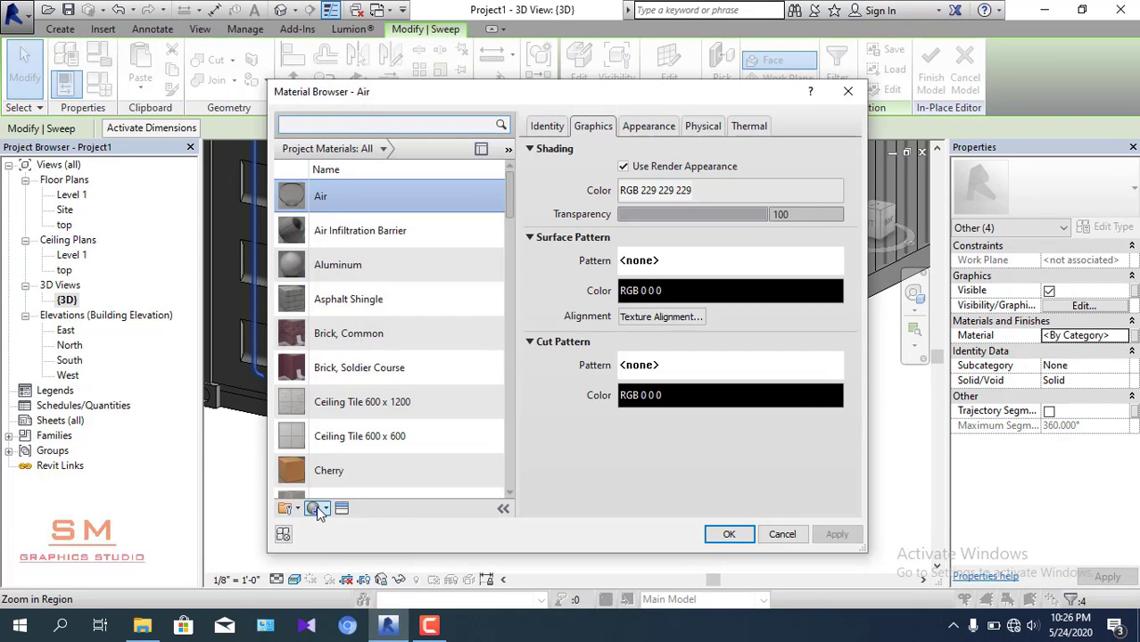
click(325, 509)
click(352, 525)
click(548, 128)
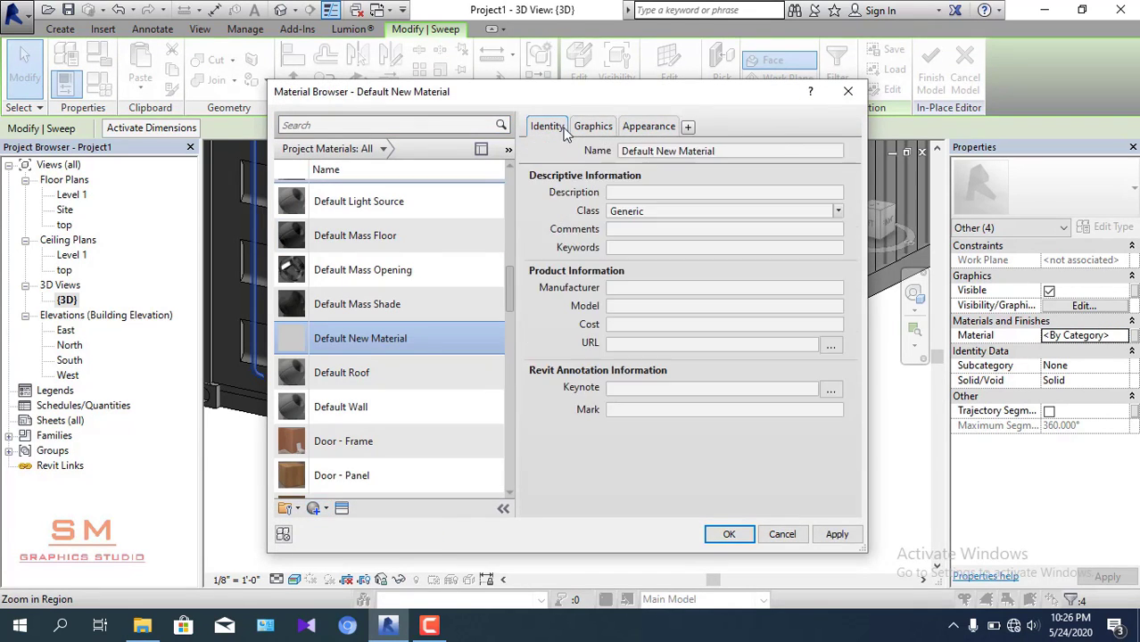
triple_click(770, 151)
text(m)
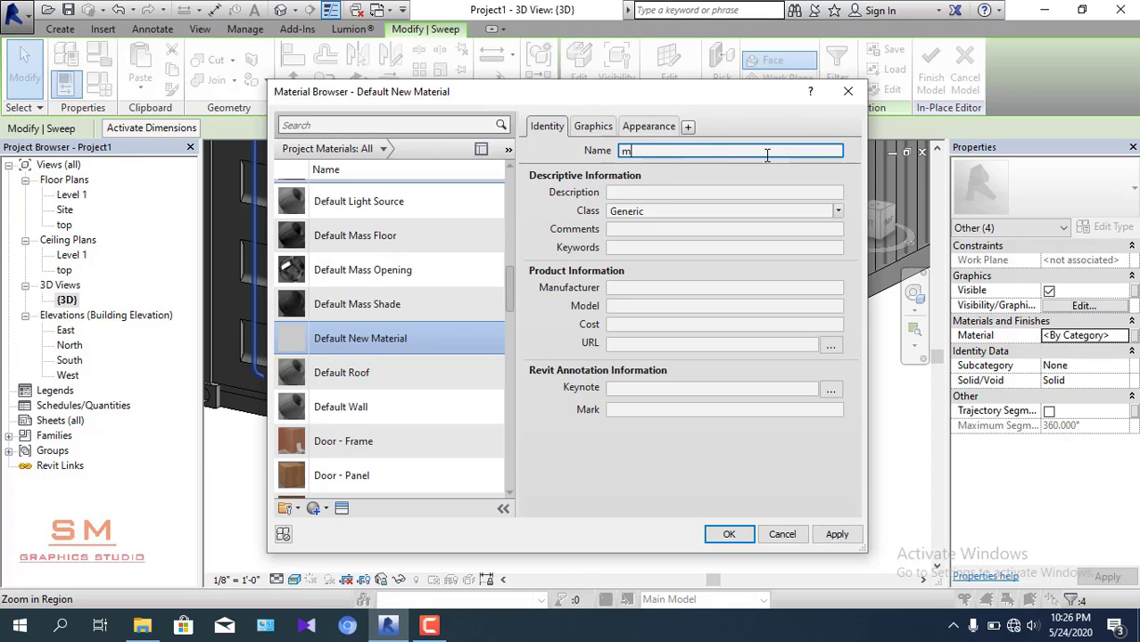
text(etal)
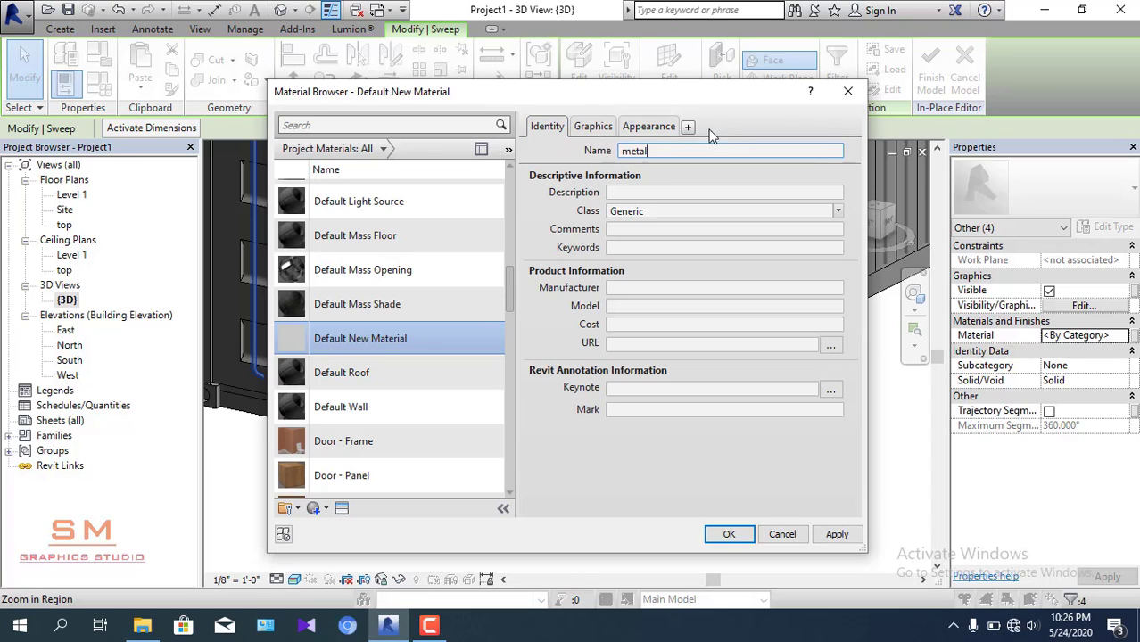
- Give the metal material the Anodized - Black appearance from the Metal library and apply it
click(669, 129)
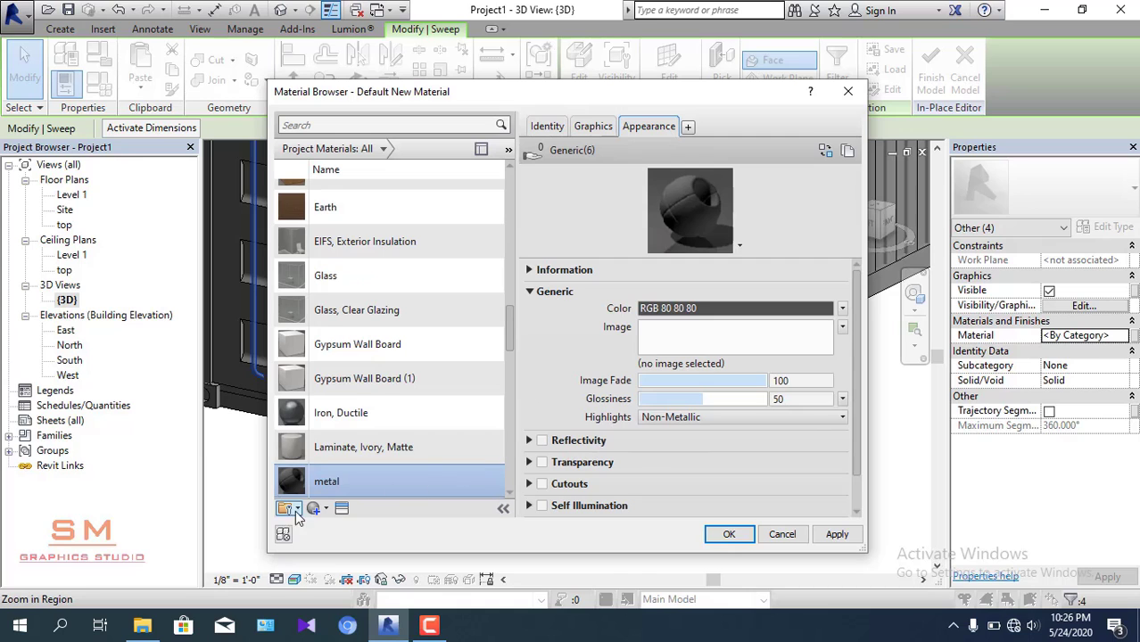
click(342, 509)
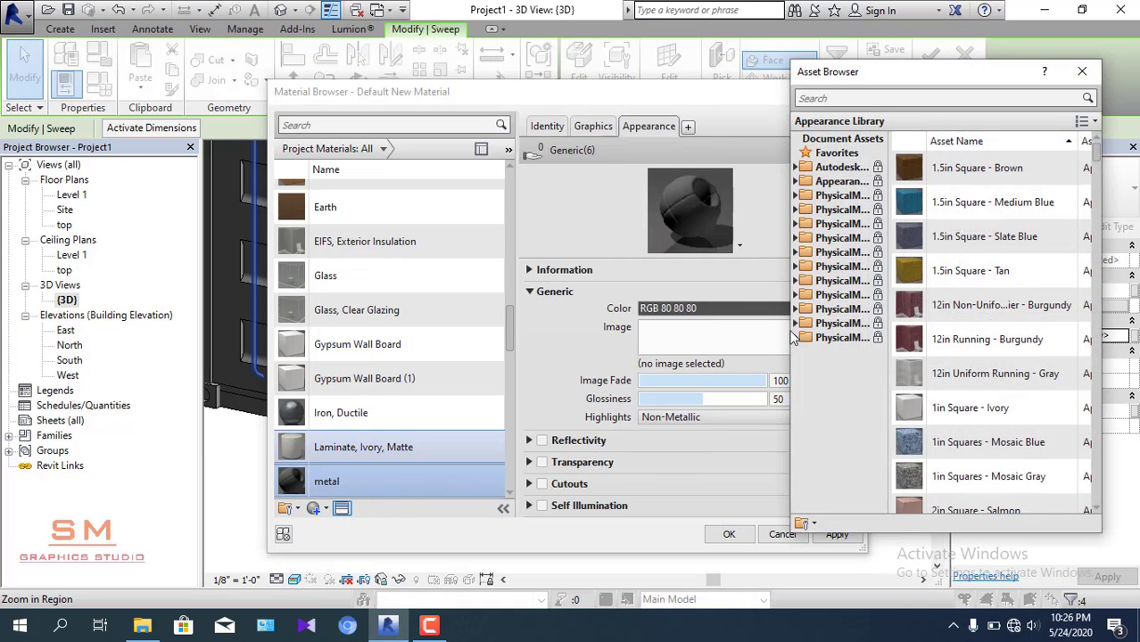
click(801, 182)
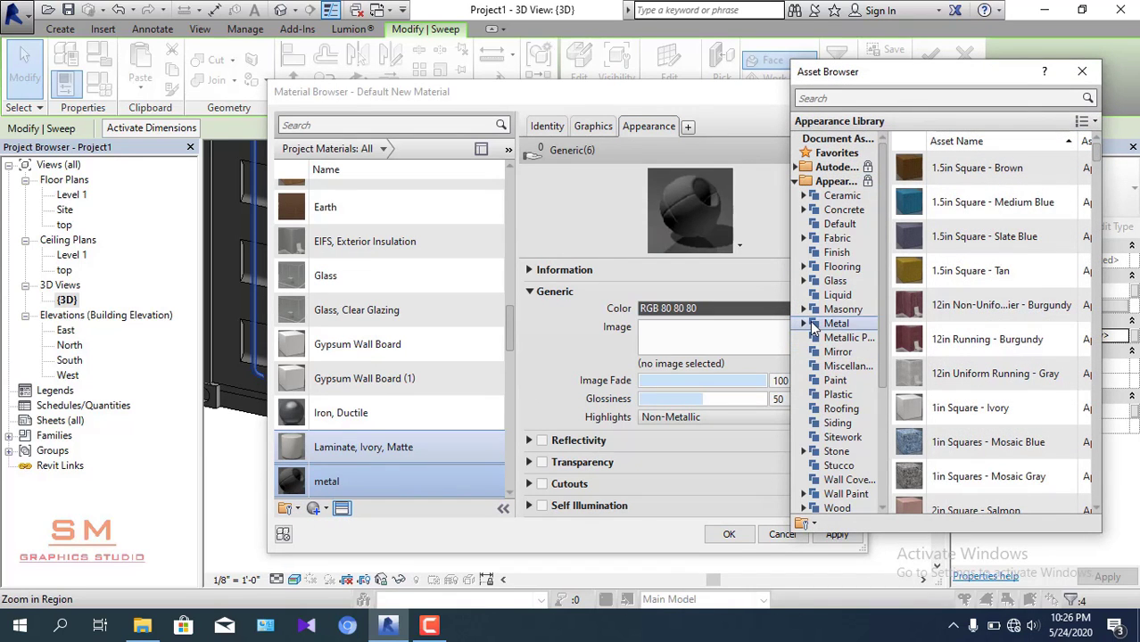
click(834, 324)
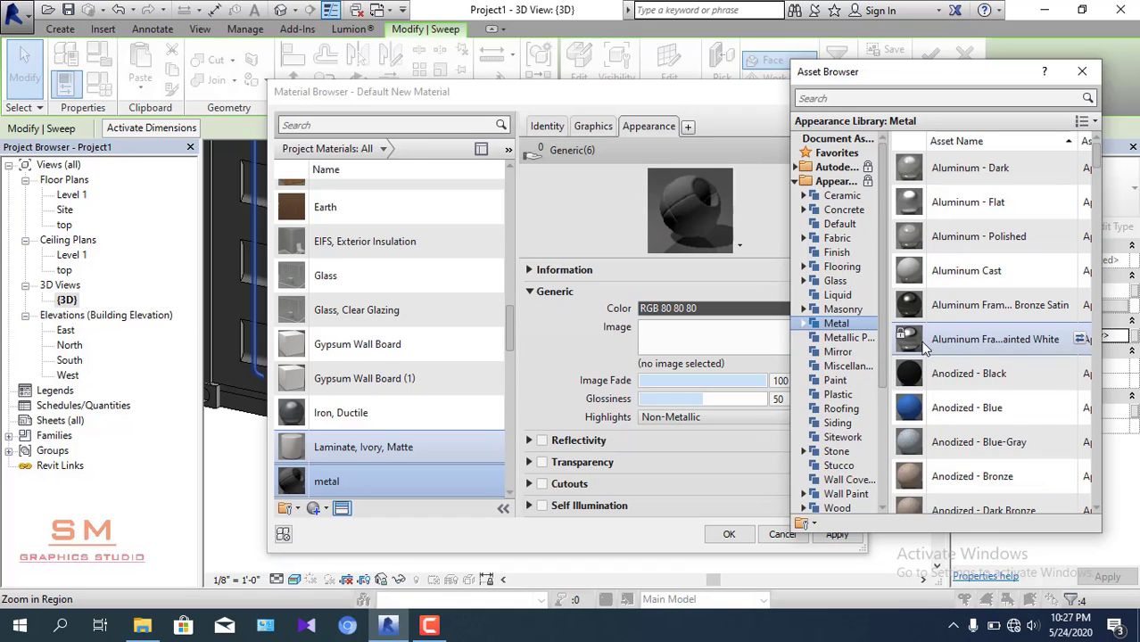
double_click(919, 374)
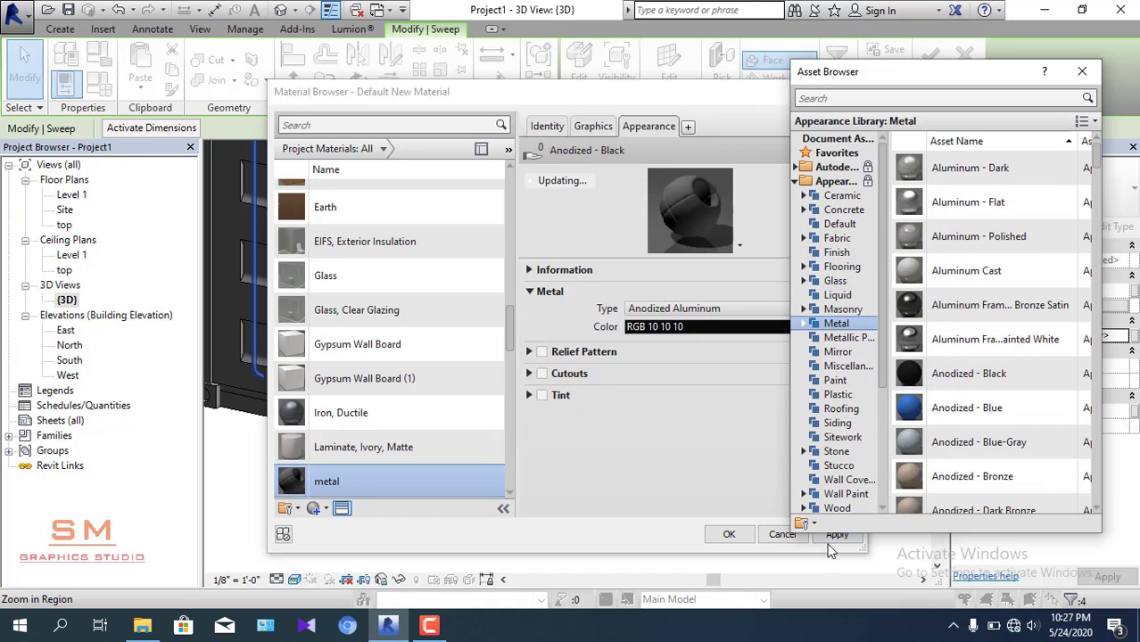
click(745, 535)
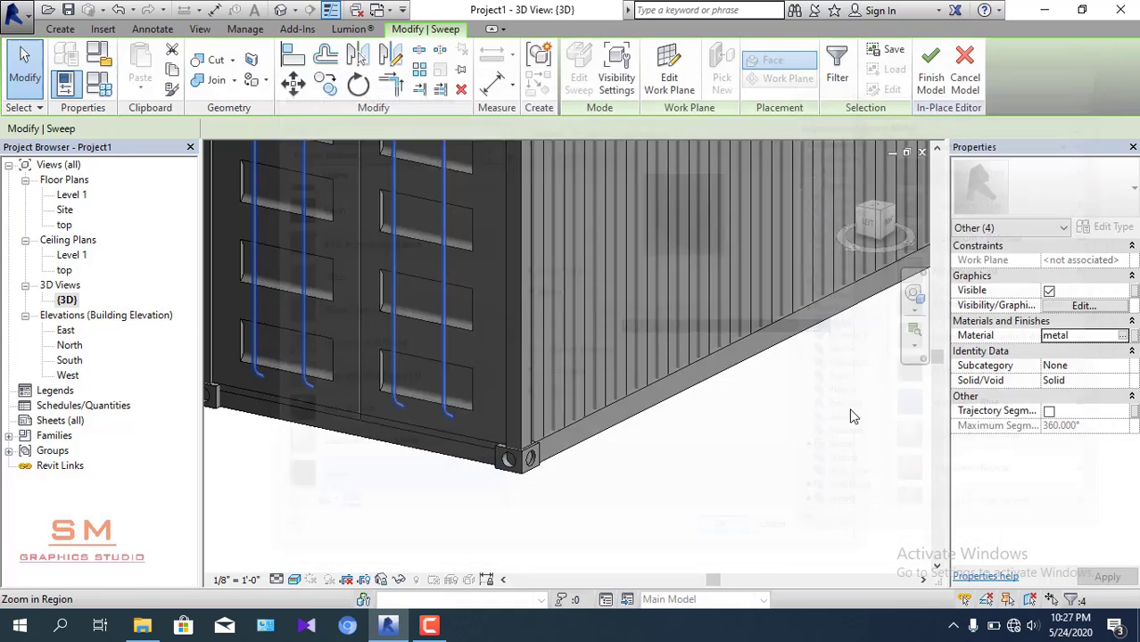
- Orbit to face the door end and try selecting a right-door locking bar, then clear the selection
scroll(714, 481, down, 3)
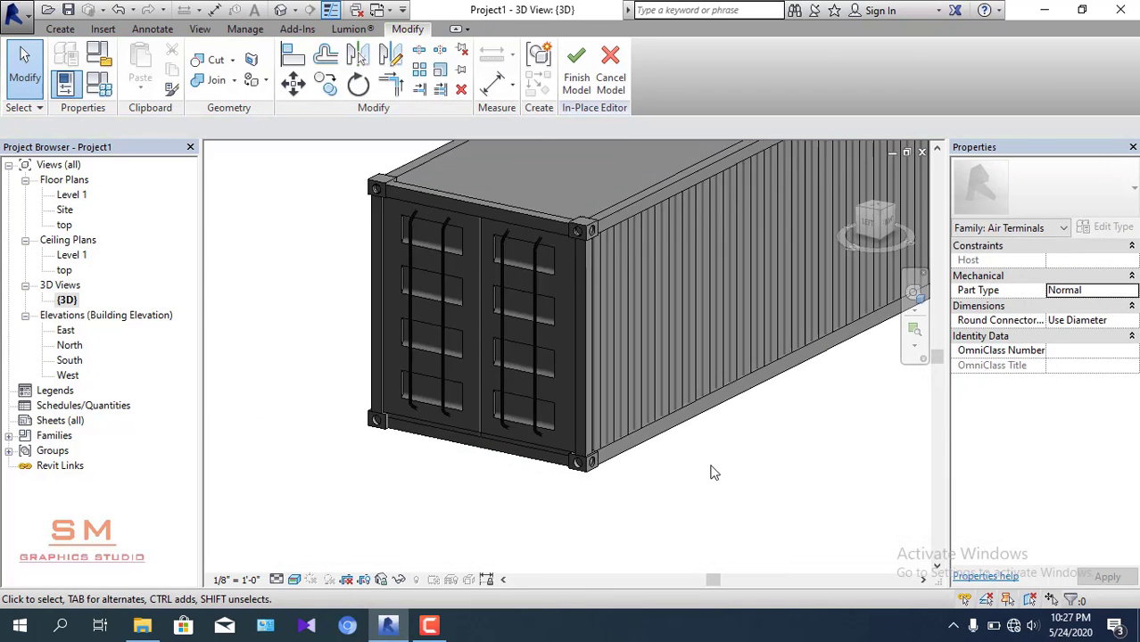
shift+middle_drag(714, 481, 609, 429)
scroll(633, 569, up, 3)
shift+middle_drag(634, 570, 672, 474)
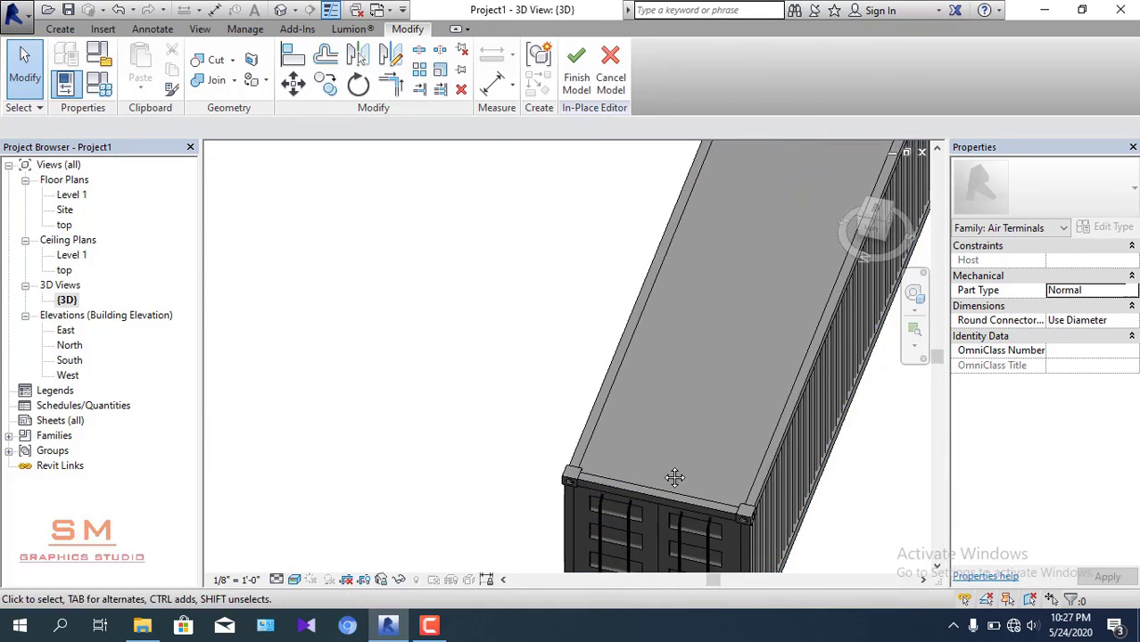
scroll(626, 449, down, 2)
scroll(604, 410, up, 1)
click(606, 411)
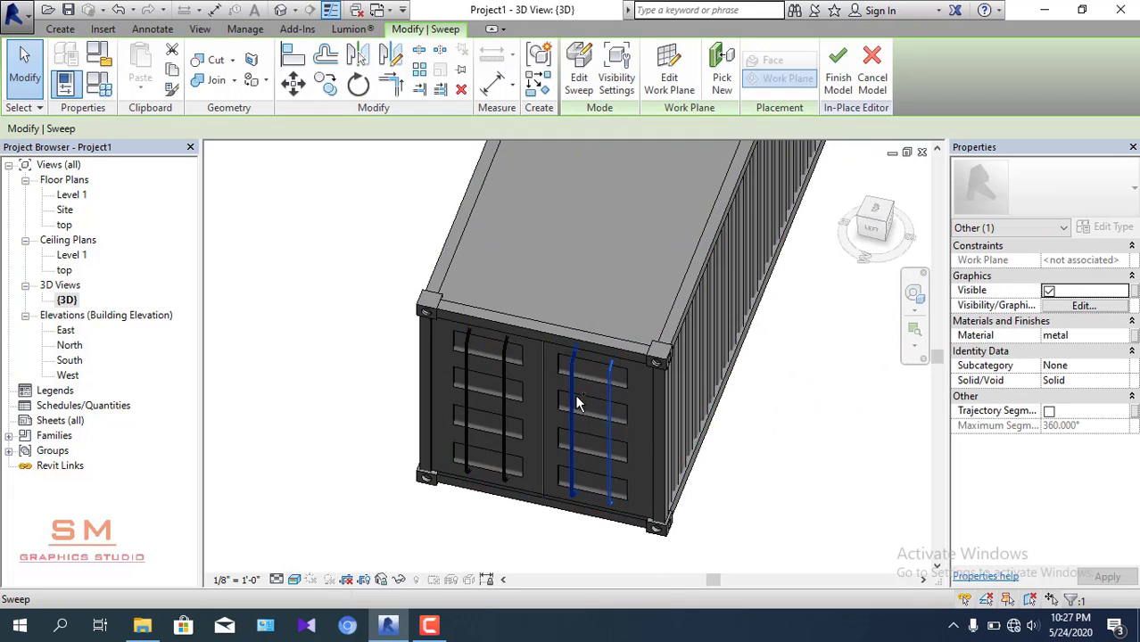
ctrl+click(505, 375)
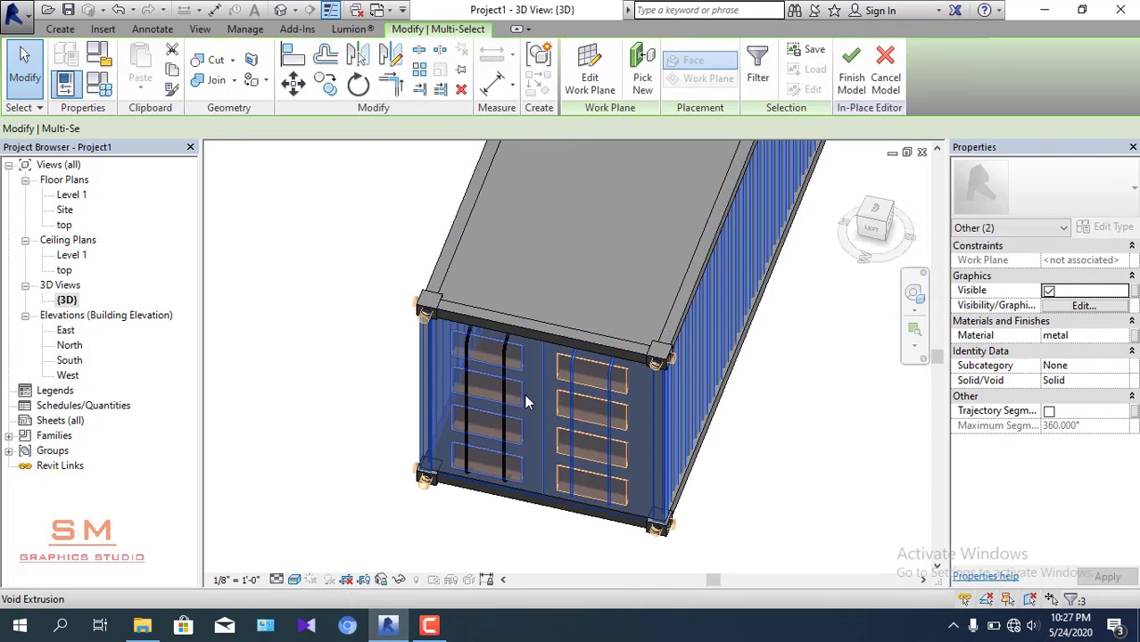
click(798, 455)
- Select all four locking-bar sweeps and switch to the Level 1 floor plan
scroll(615, 438, up, 1)
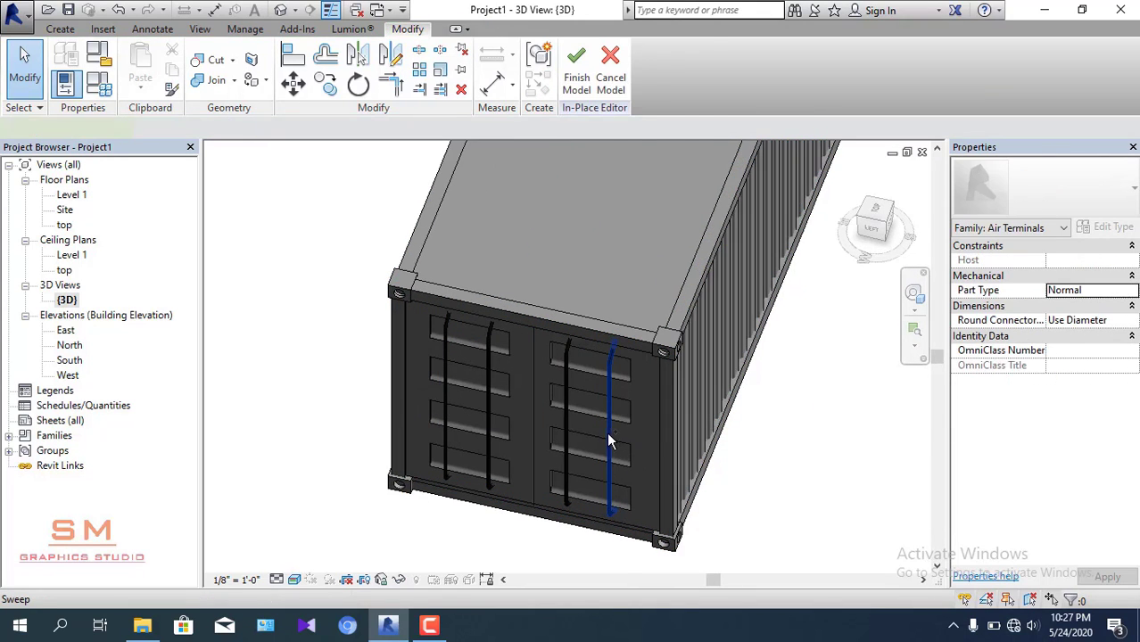
click(606, 432)
ctrl+click(496, 387)
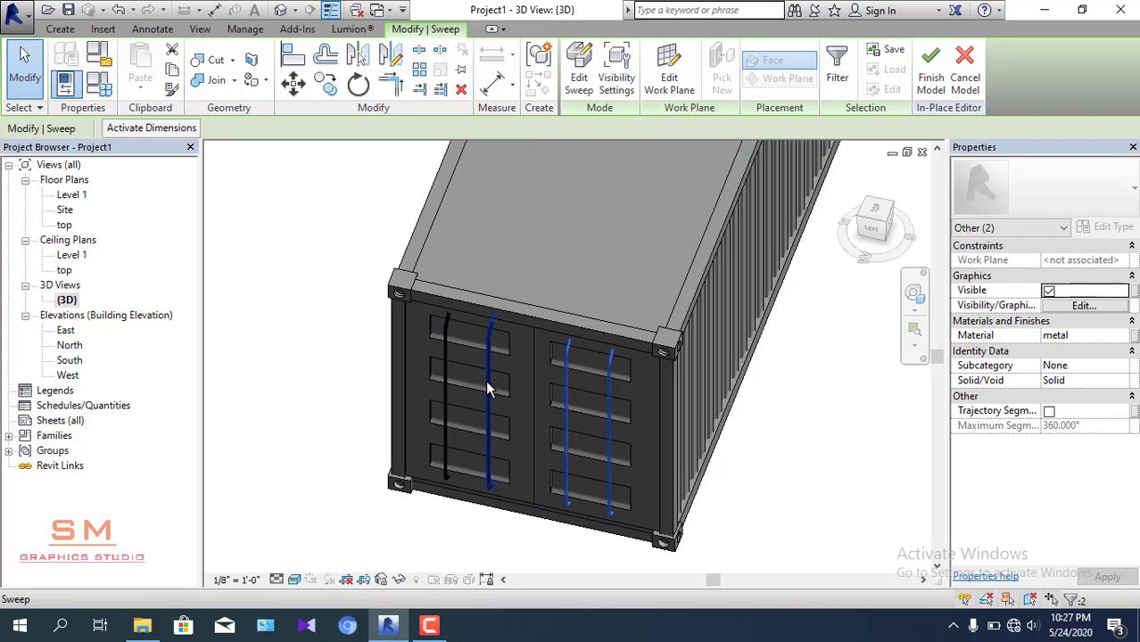
ctrl+click(451, 377)
scroll(547, 315, down, 3)
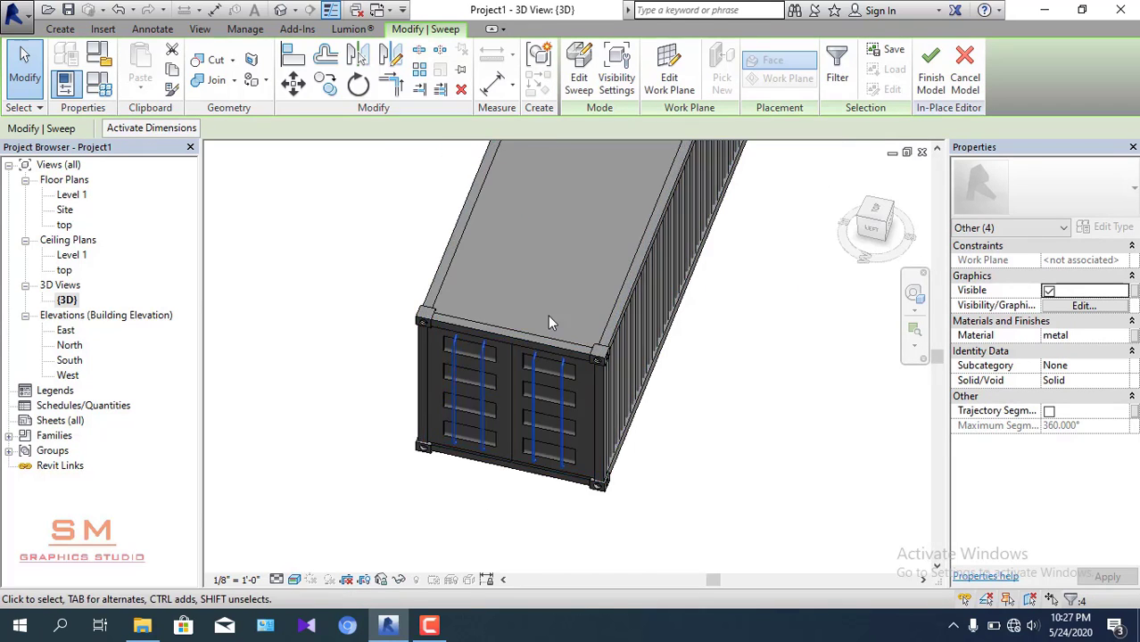
scroll(564, 295, down, 1)
mouse_move(564, 294)
middle_down()
mouse_move(563, 349)
mouse_move(643, 348)
middle_up()
double_click(71, 197)
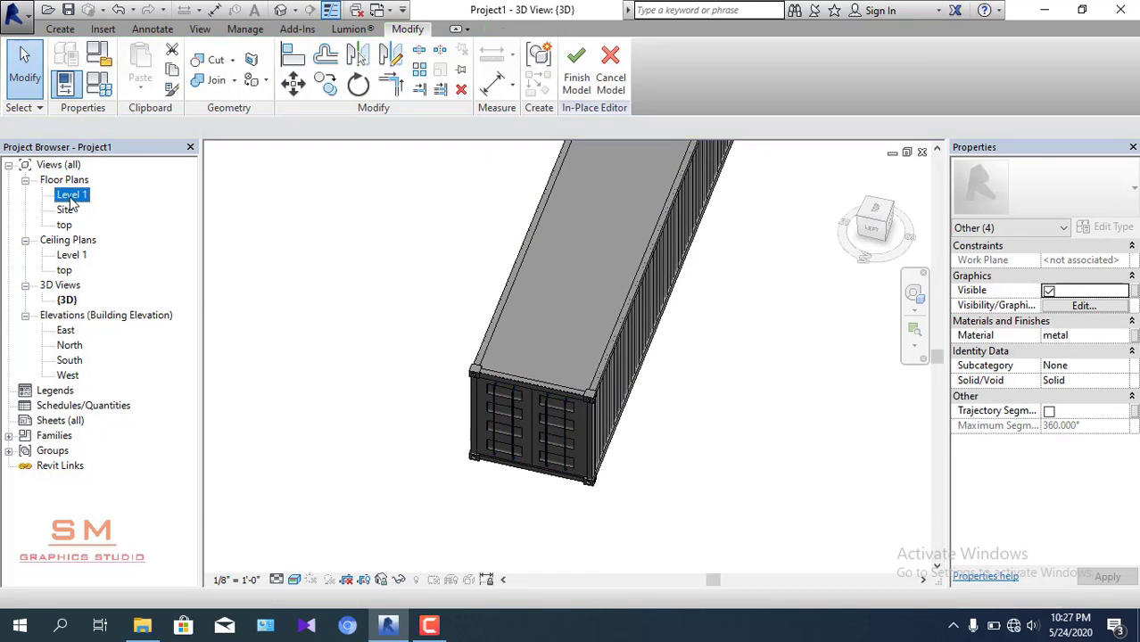
- Mirror a copy of the four locking bars about a vertical axis from the top edge's midpoint
click(390, 64)
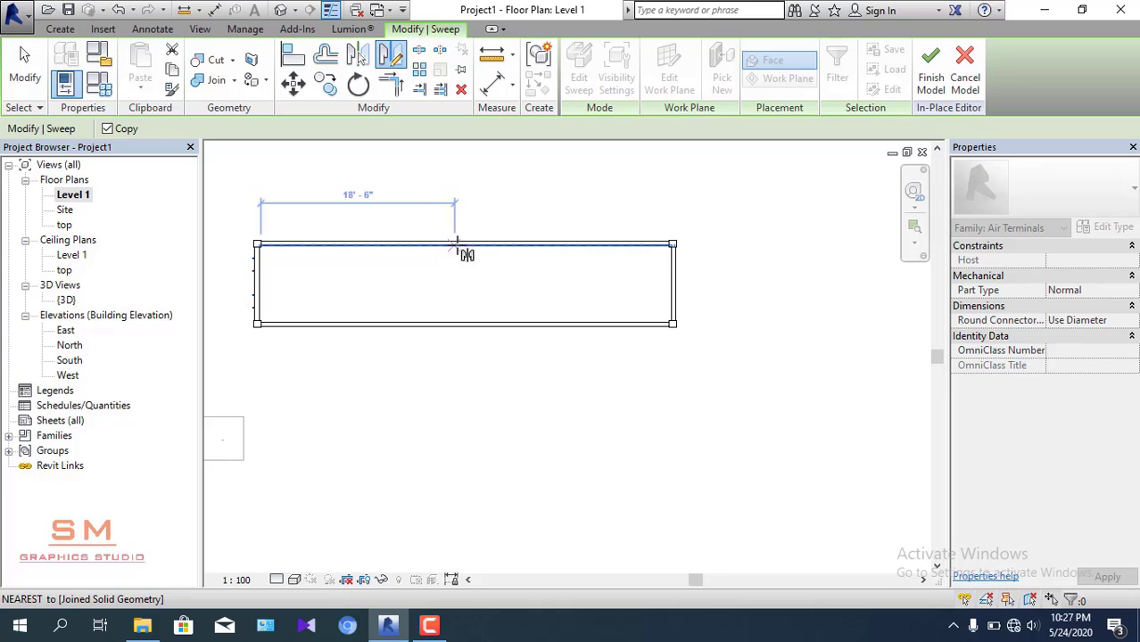
scroll(460, 242, up, 2)
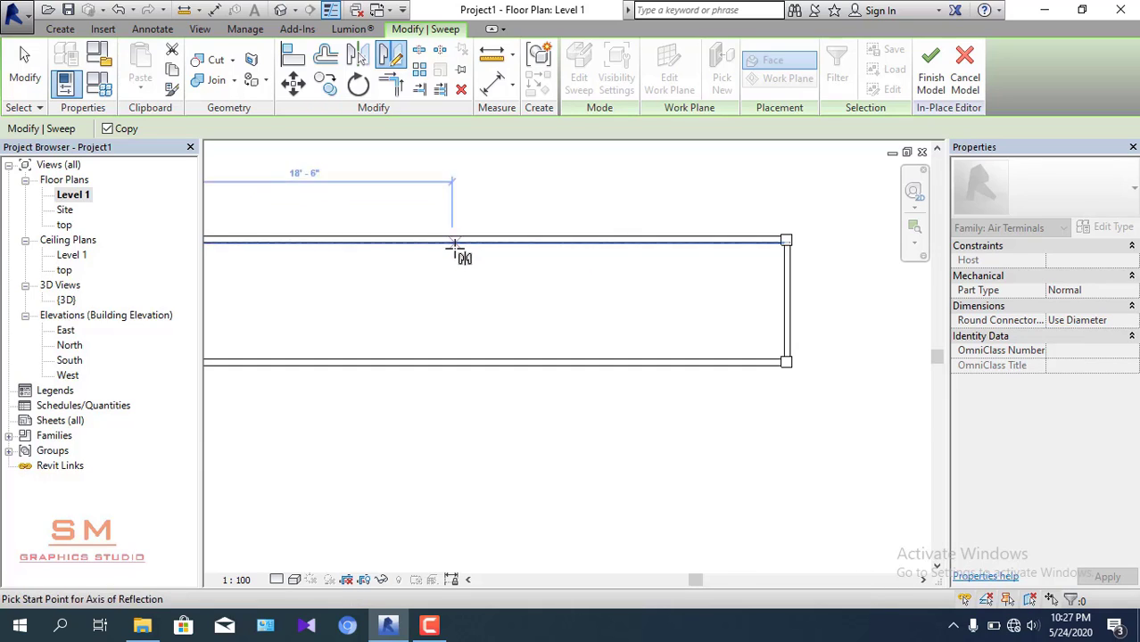
scroll(462, 241, up, 2)
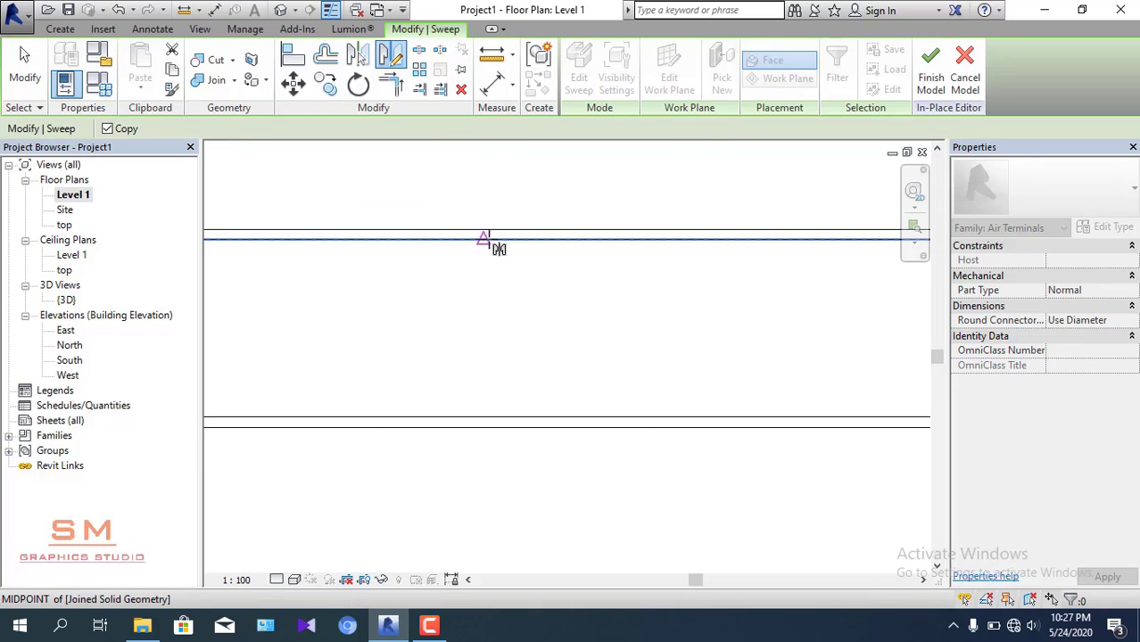
click(483, 240)
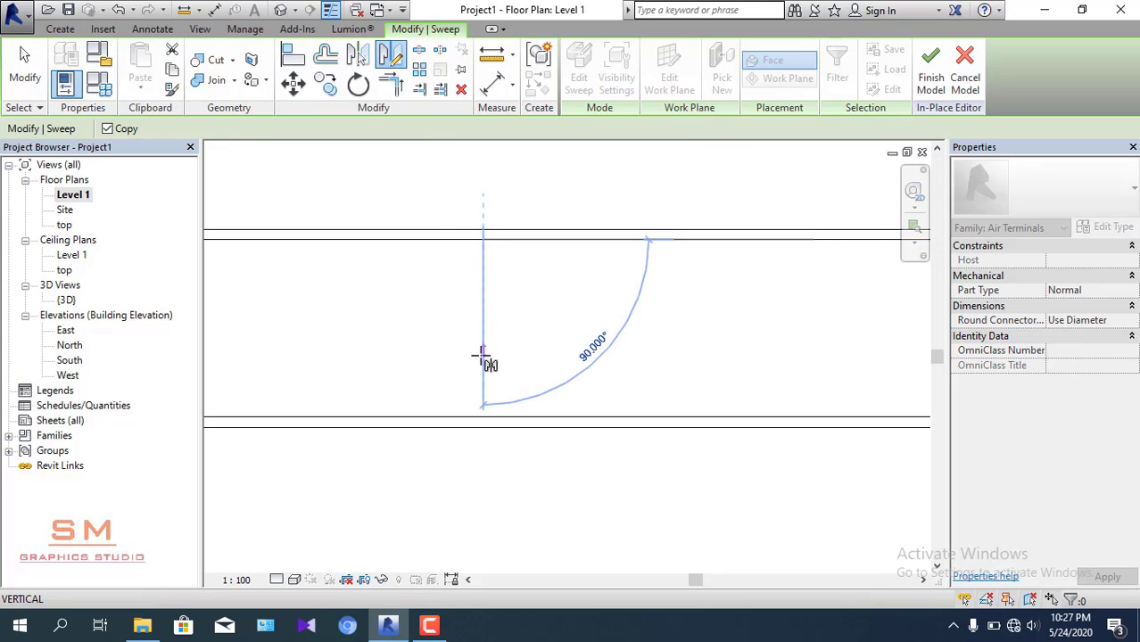
key(Escape)
key(Escape)
- Check the mirrored bars in plan, then return to the {3D} view
scroll(494, 350, down, 3)
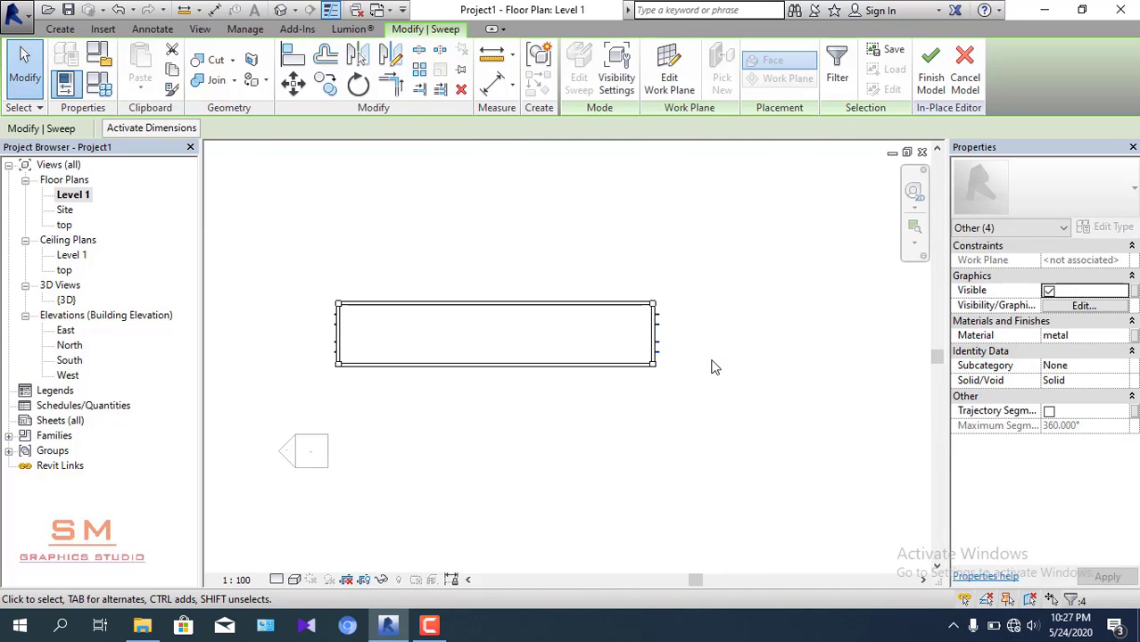
scroll(691, 364, up, 2)
scroll(671, 343, up, 1)
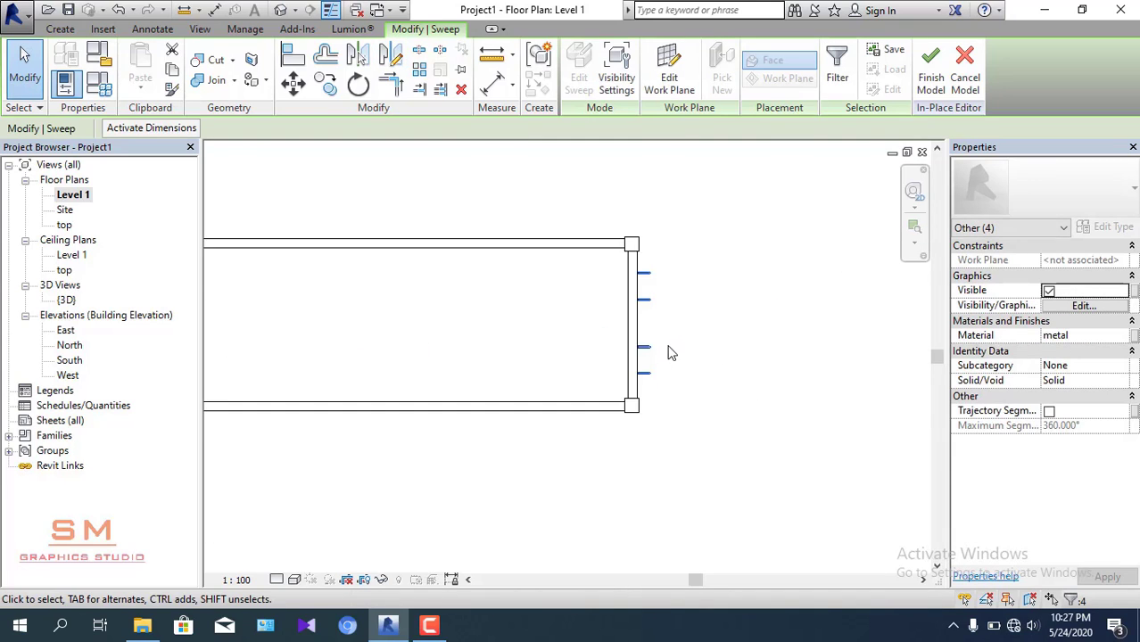
scroll(671, 348, up, 2)
scroll(743, 372, up, 1)
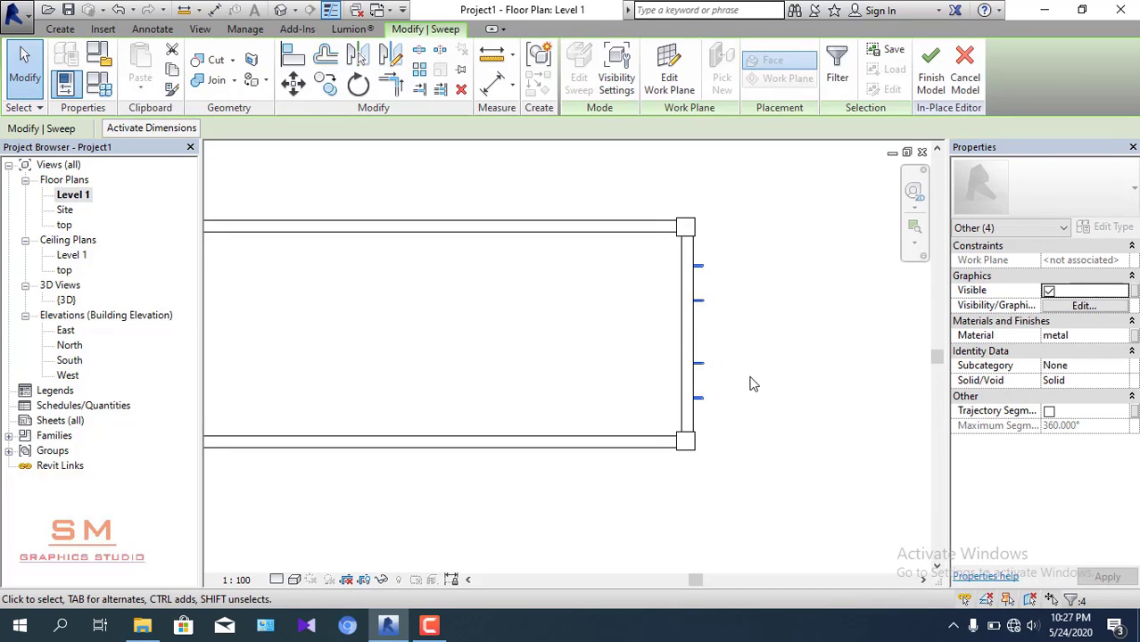
scroll(754, 393, down, 3)
scroll(759, 377, down, 1)
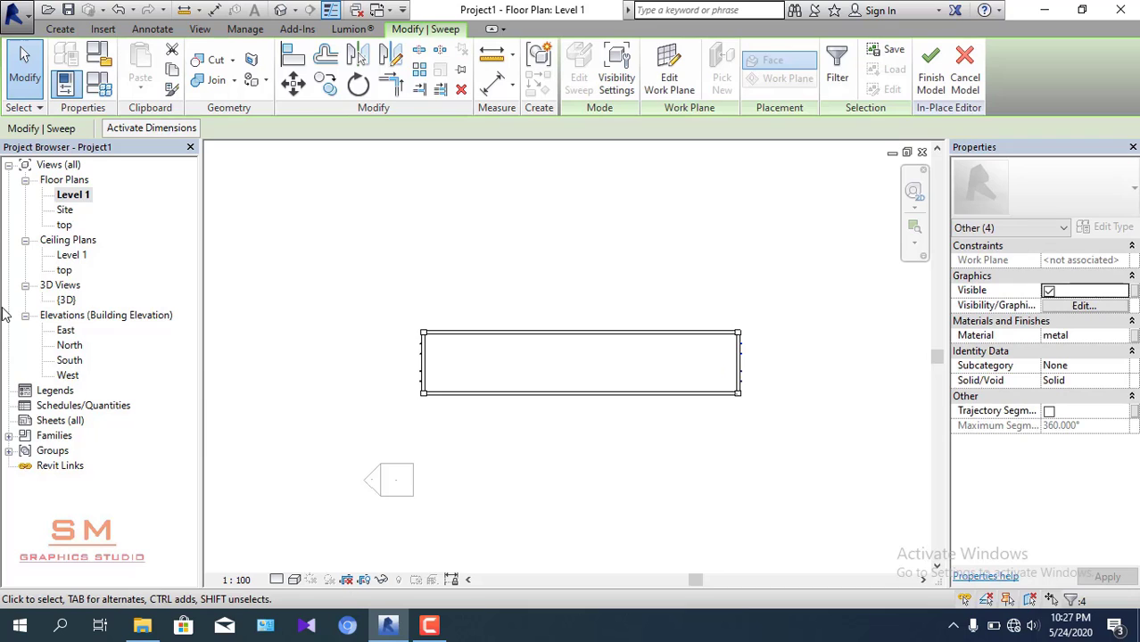
double_click(77, 300)
scroll(540, 311, down, 2)
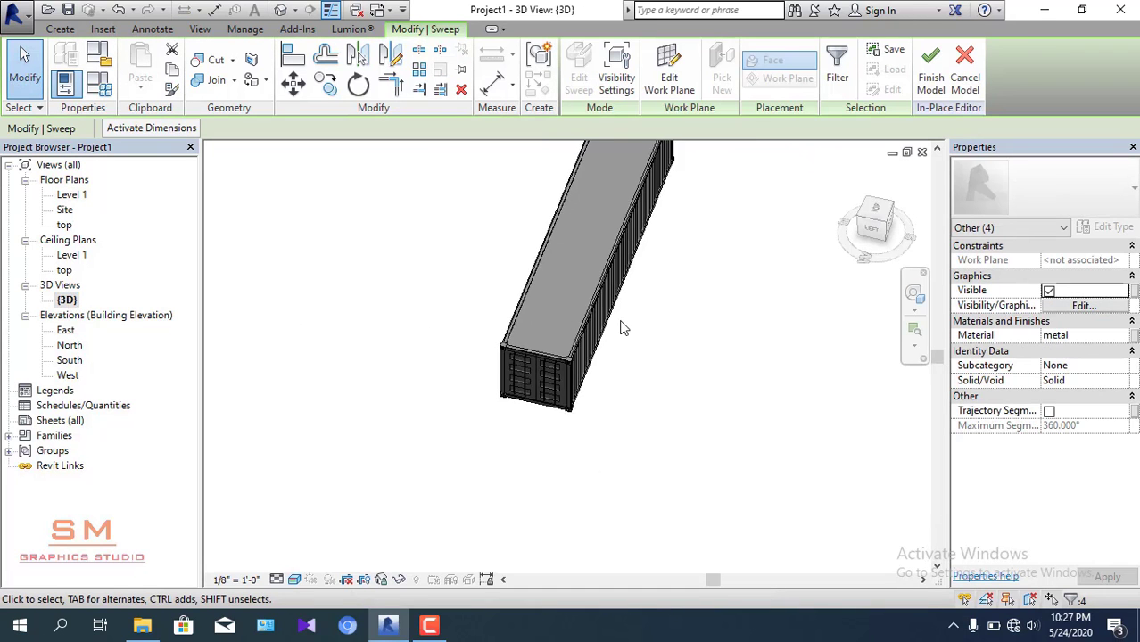
mouse_move(622, 328)
shift+middle_down()
mouse_move(664, 364)
mouse_move(351, 285)
shift+middle_up()
mouse_move(582, 214)
middle_down()
mouse_move(620, 355)
mouse_move(770, 401)
middle_up()
key(Escape)
scroll(684, 419, up, 3)
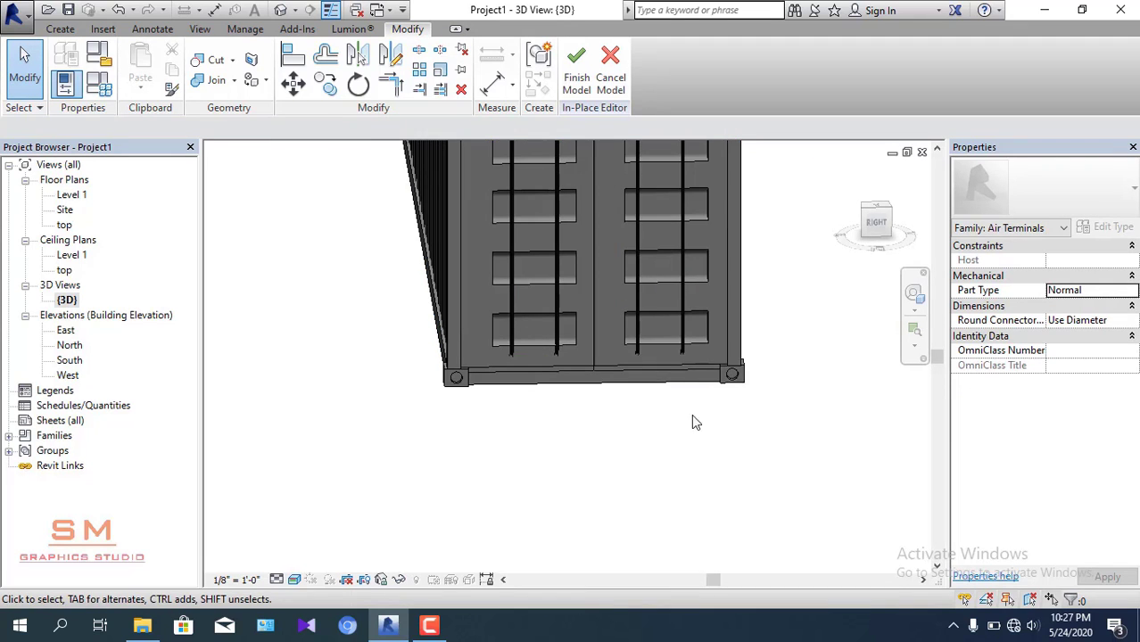
mouse_move(692, 415)
shift+middle_down()
mouse_move(666, 409)
mouse_move(604, 353)
mouse_move(636, 357)
mouse_move(601, 374)
mouse_move(619, 372)
shift+middle_up()
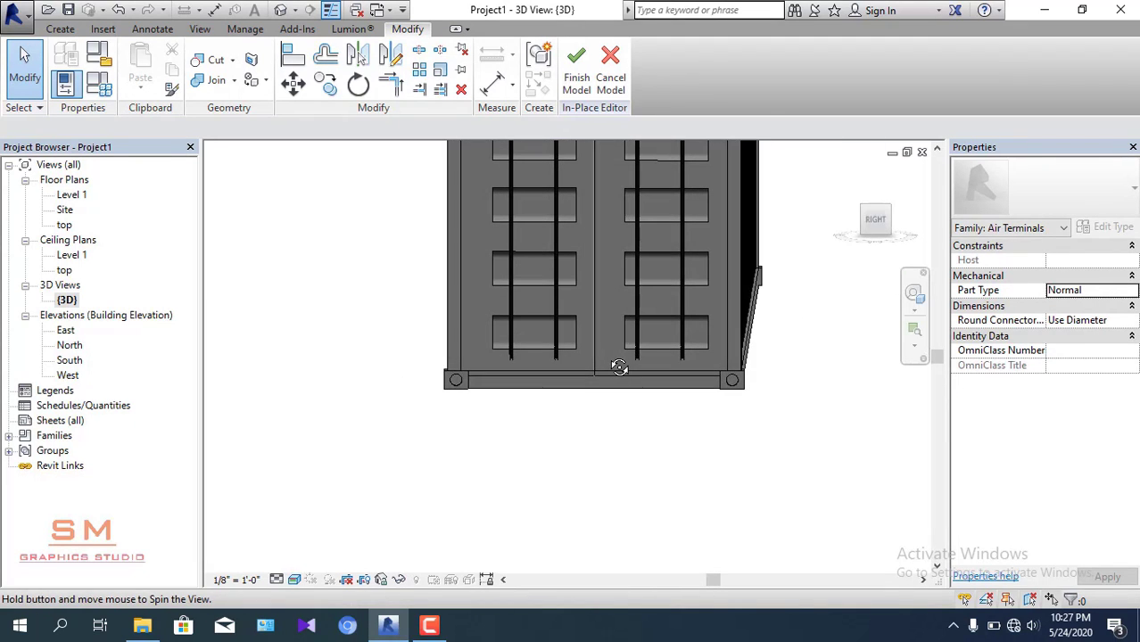
click(886, 229)
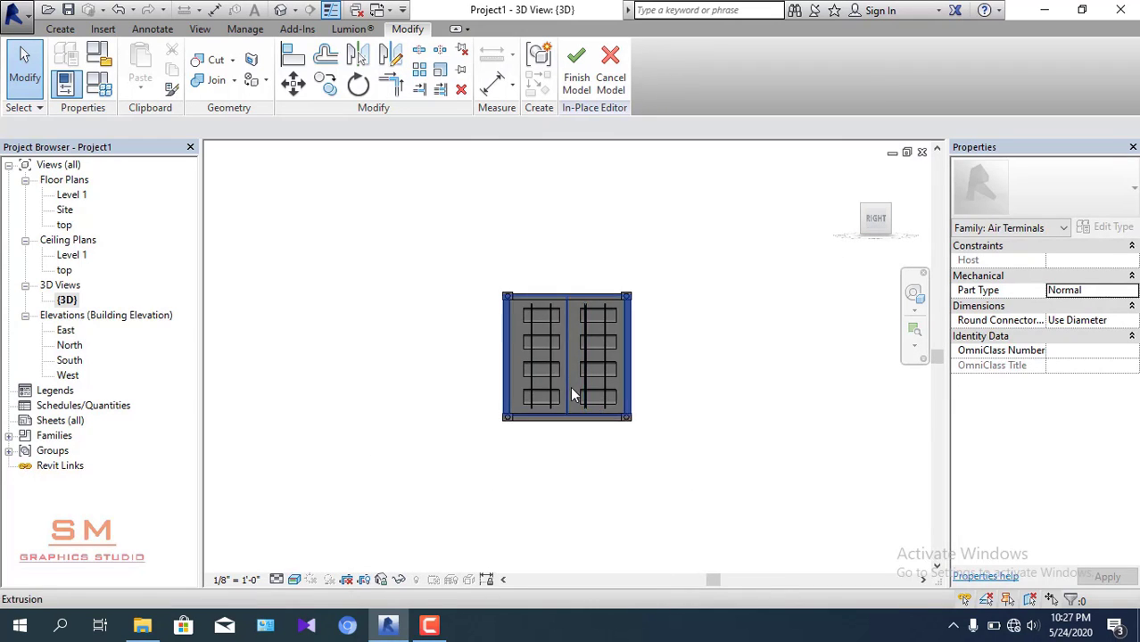
scroll(575, 396, up, 3)
scroll(618, 401, up, 2)
click(634, 409)
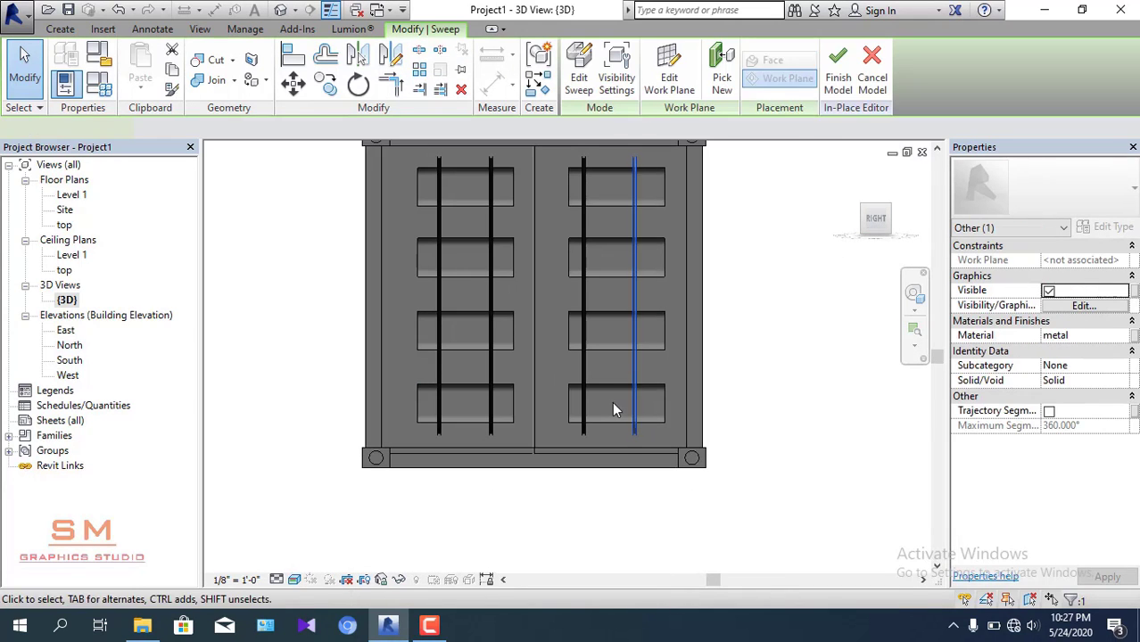
ctrl+click(583, 401)
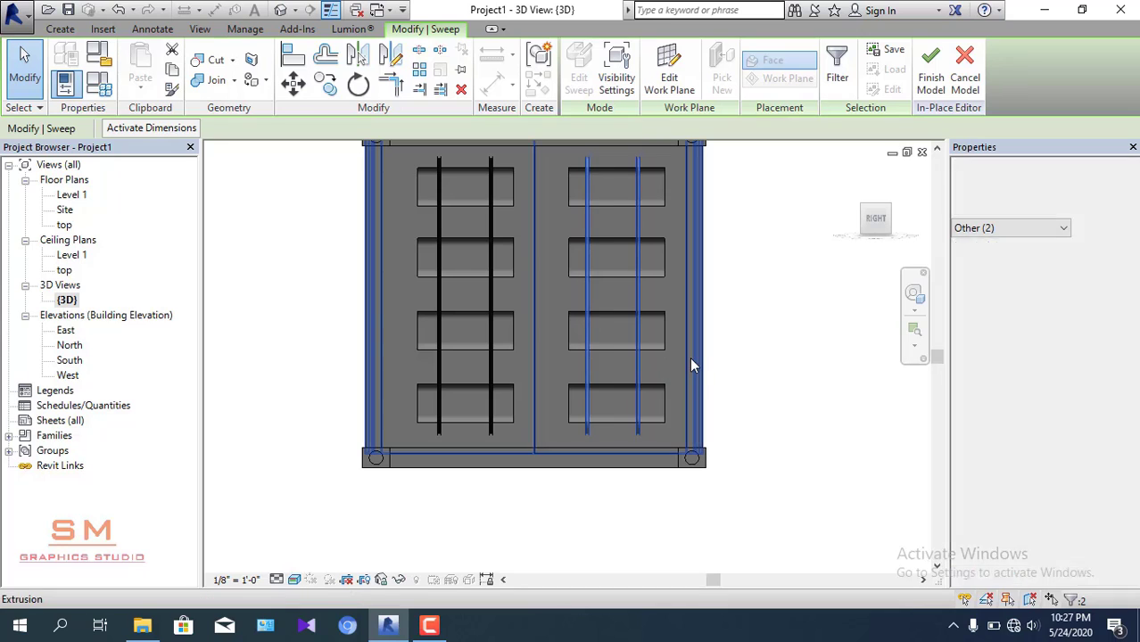
click(754, 383)
scroll(506, 342, down, 2)
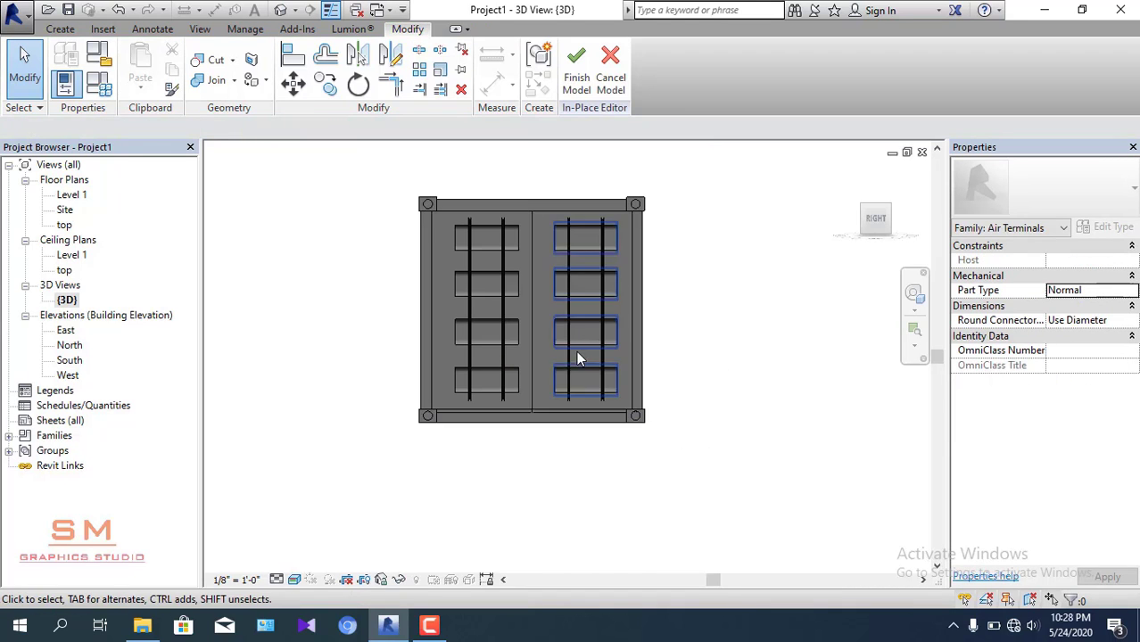
scroll(495, 367, up, 1)
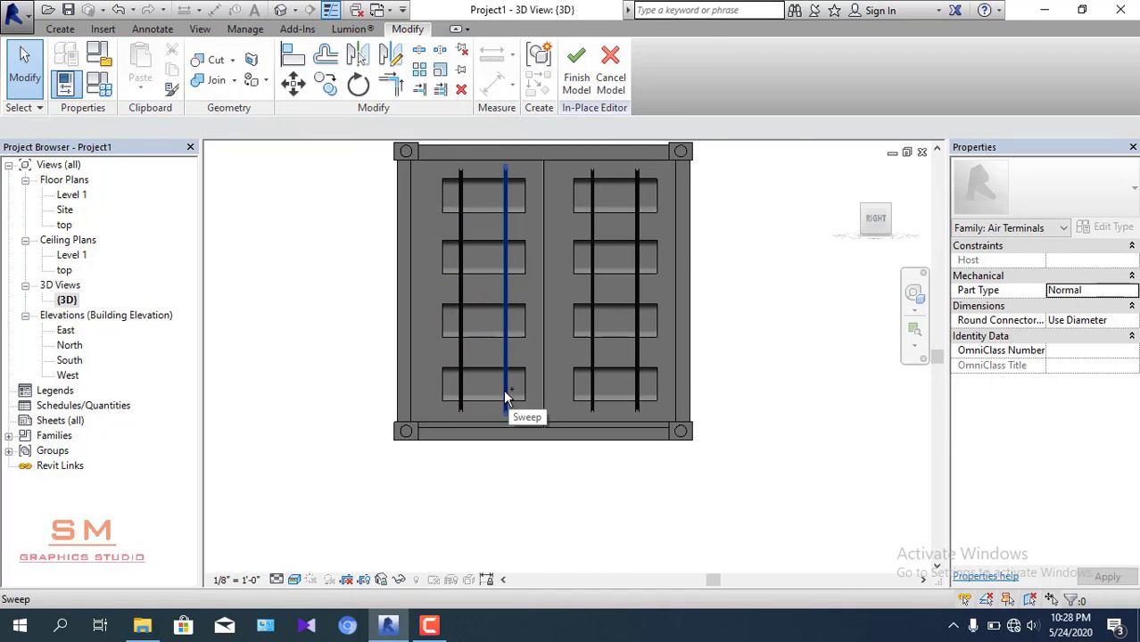
click(506, 390)
ctrl+click(462, 385)
click(713, 326)
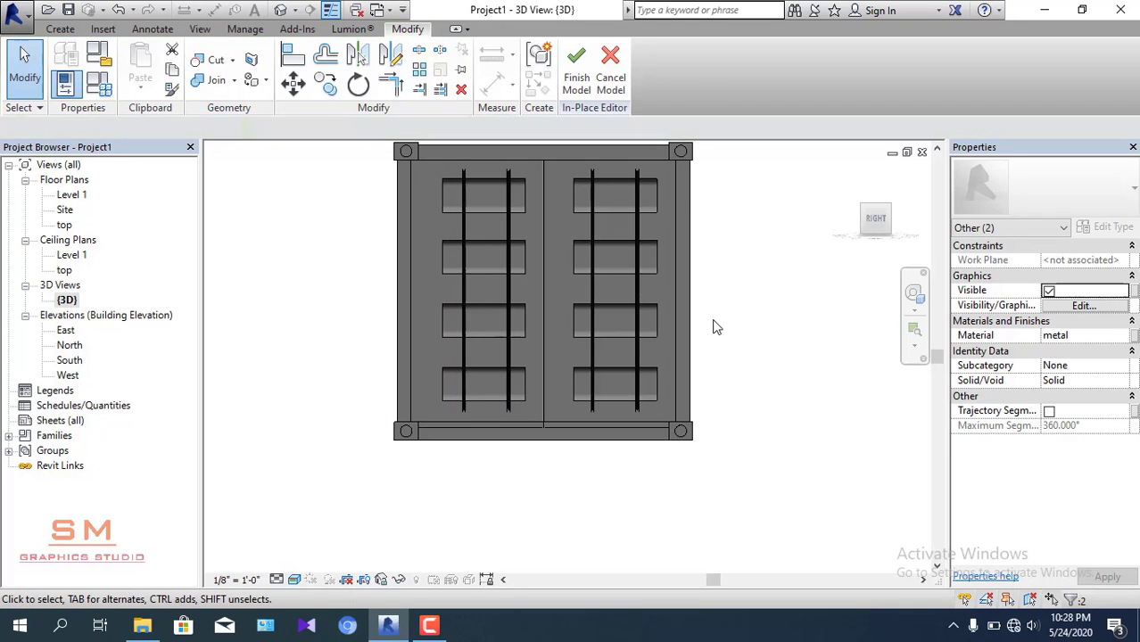
scroll(705, 337, down, 1)
scroll(705, 337, down, 2)
mouse_move(705, 337)
shift+middle_down()
mouse_move(606, 382)
mouse_move(865, 467)
shift+middle_up()
scroll(462, 456, up, 1)
scroll(461, 457, up, 2)
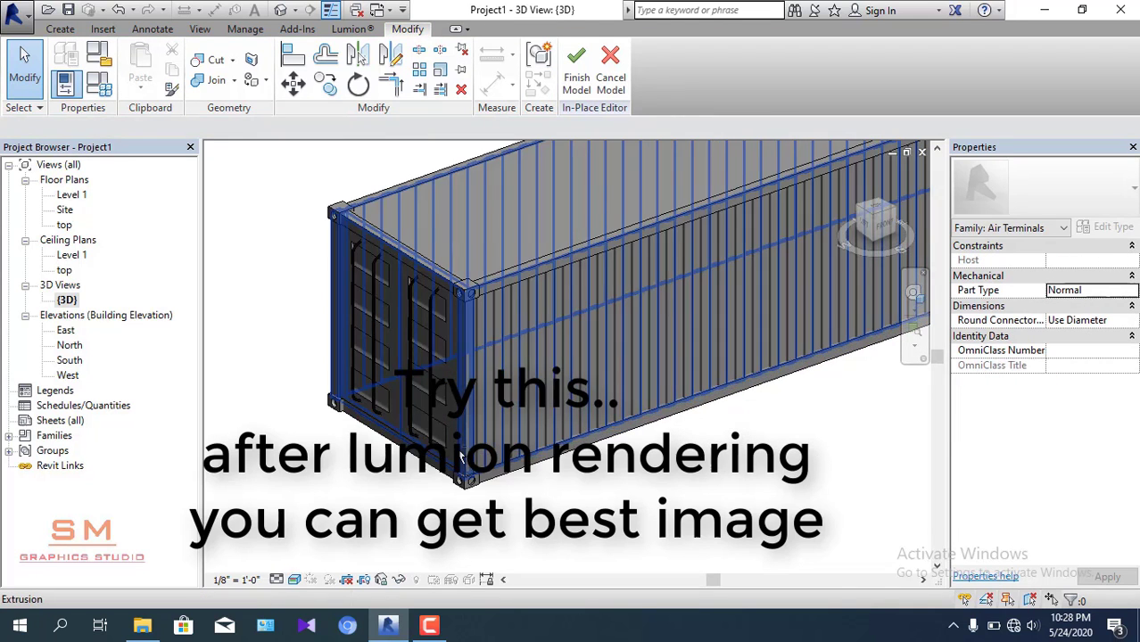
shift+middle_drag(462, 457, 592, 470)
scroll(720, 420, up, 2)
scroll(373, 394, up, 2)
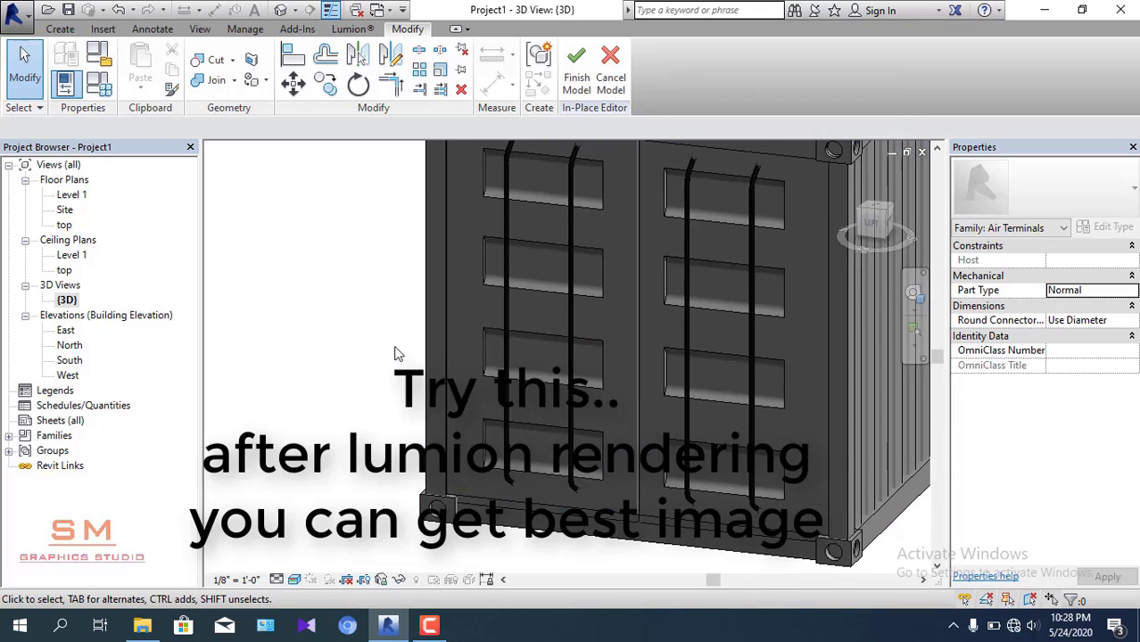
scroll(394, 351, down, 3)
mouse_move(394, 351)
shift+middle_down()
mouse_move(546, 314)
mouse_move(535, 319)
mouse_move(641, 331)
shift+middle_up()
mouse_move(657, 415)
shift+middle_down()
mouse_move(617, 408)
mouse_move(668, 442)
mouse_move(637, 457)
shift+middle_up()
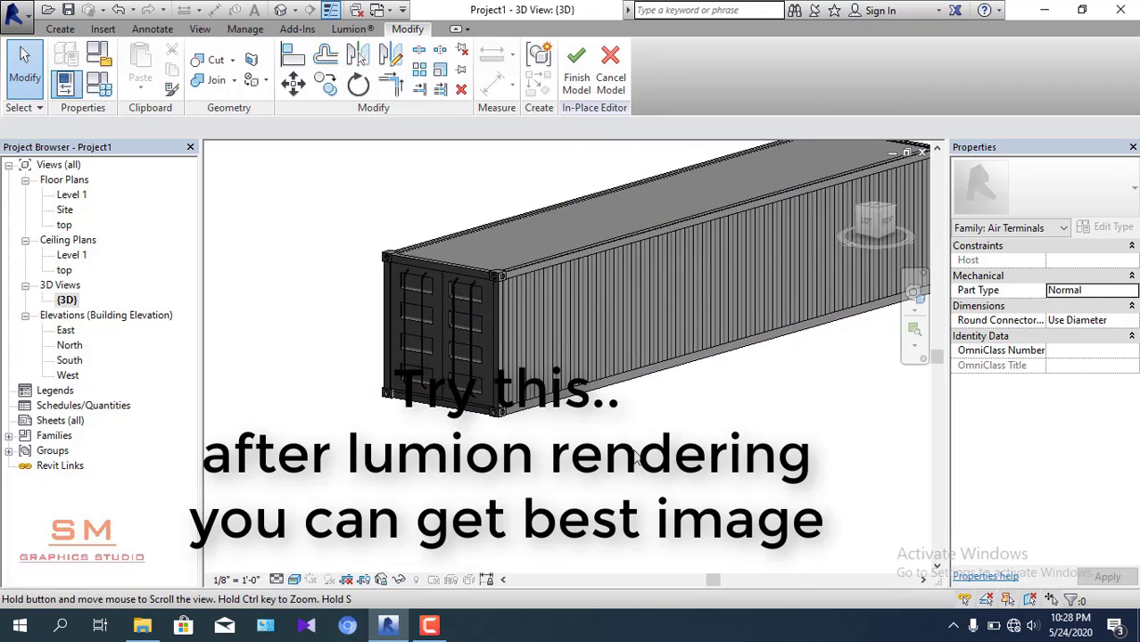
- Finish the in-place container model and orbit the 3D view to review its door end
click(576, 97)
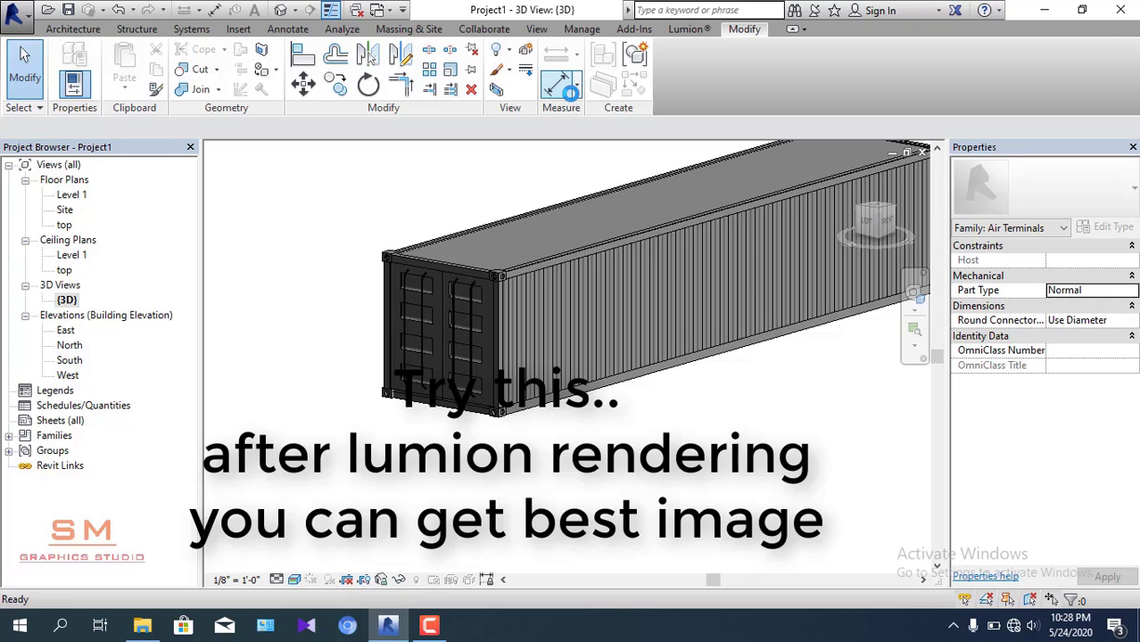
scroll(538, 298, down, 1)
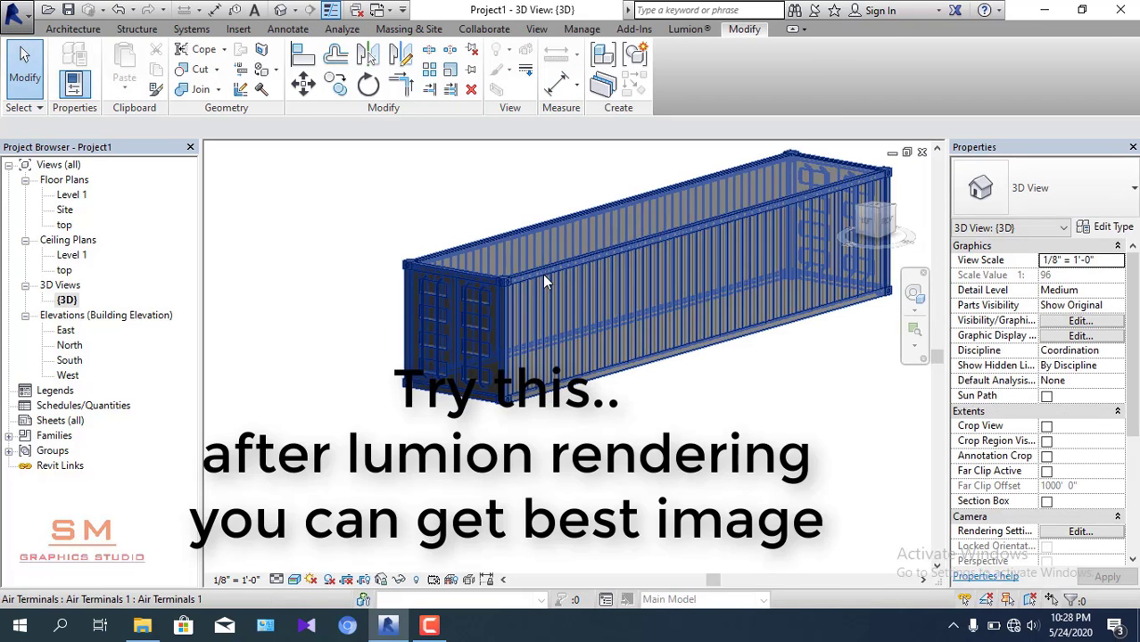
mouse_move(615, 464)
shift+middle_down()
mouse_move(654, 479)
mouse_move(700, 469)
mouse_move(702, 452)
mouse_move(667, 428)
mouse_move(649, 433)
mouse_move(673, 443)
mouse_move(603, 463)
shift+middle_up()
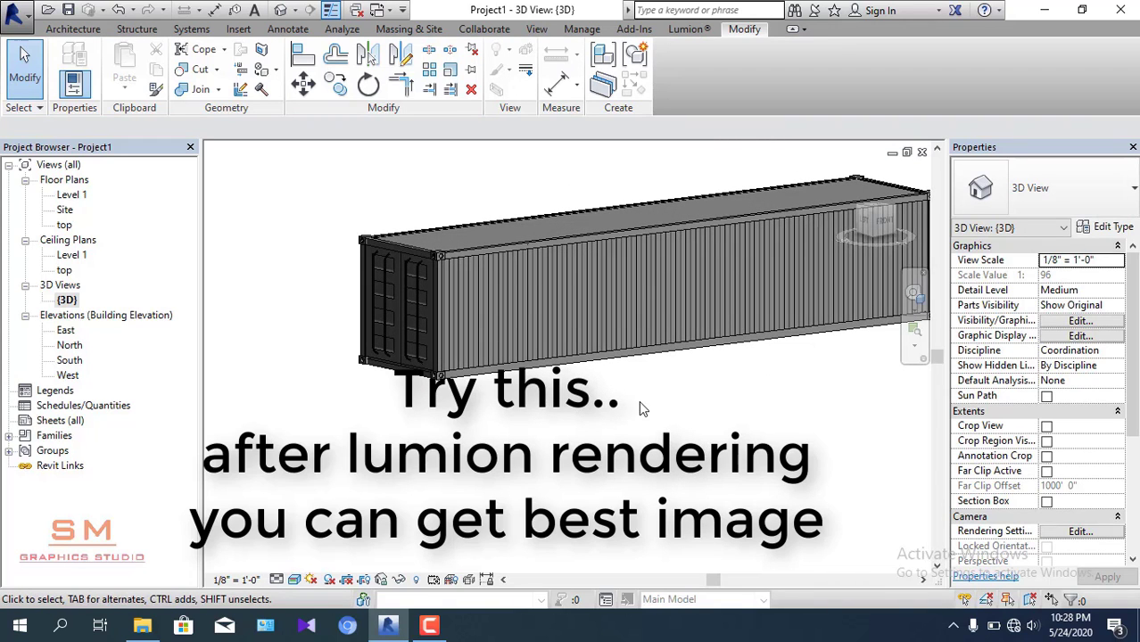
mouse_move(481, 400)
shift+middle_down()
mouse_move(607, 440)
mouse_move(665, 364)
mouse_move(664, 402)
shift+middle_up()
scroll(585, 345, up, 2)
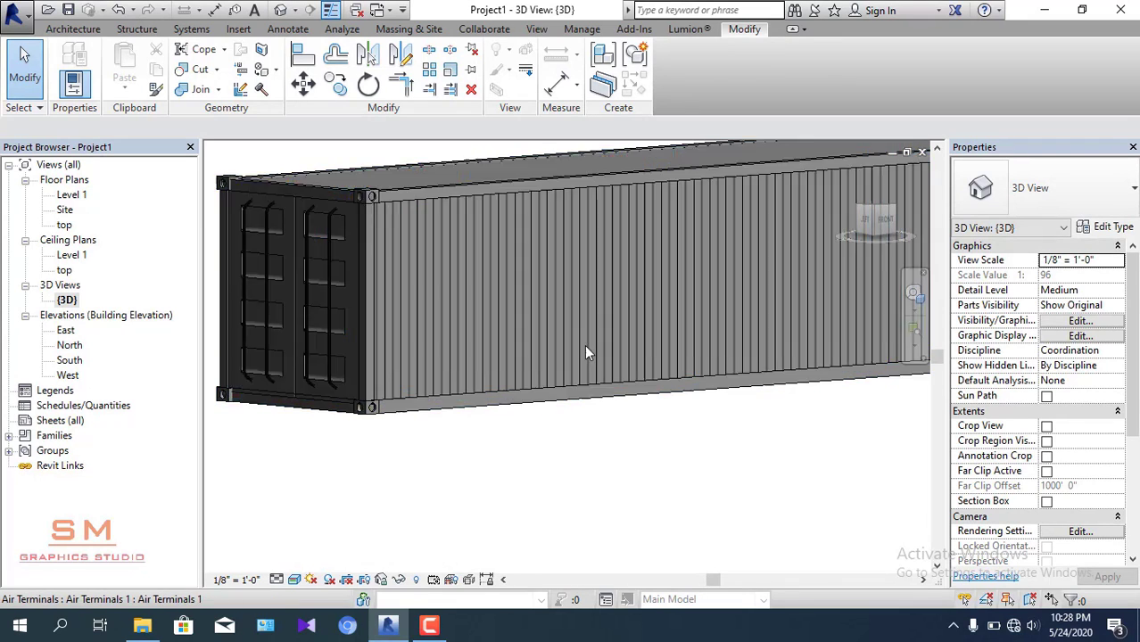